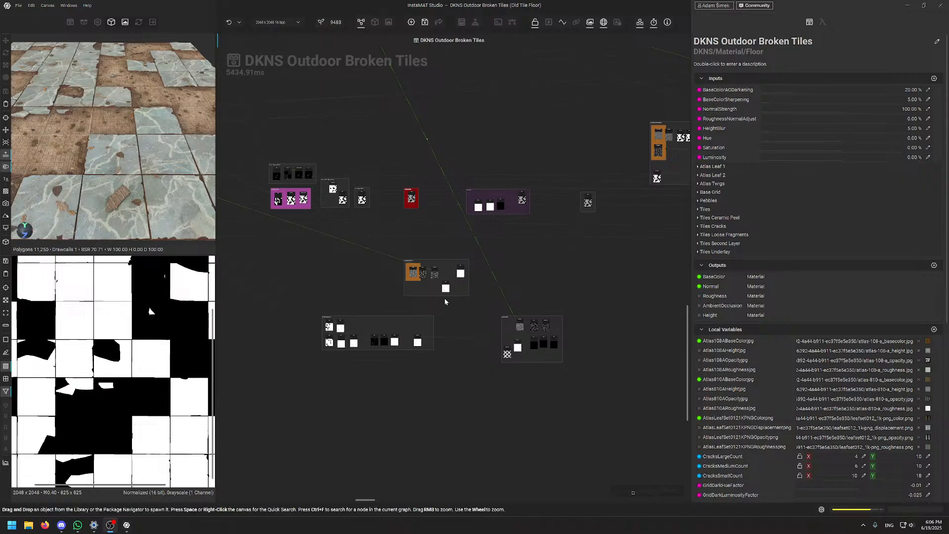
# Survey the node graph from the crack and fragment mask groups back to the numbered groups 3, 4 and 7
pyautogui.moveTo(355, 282); pyautogui.dragTo(435, 375, button='middle')
pyautogui.scroll(2, 435, 373)
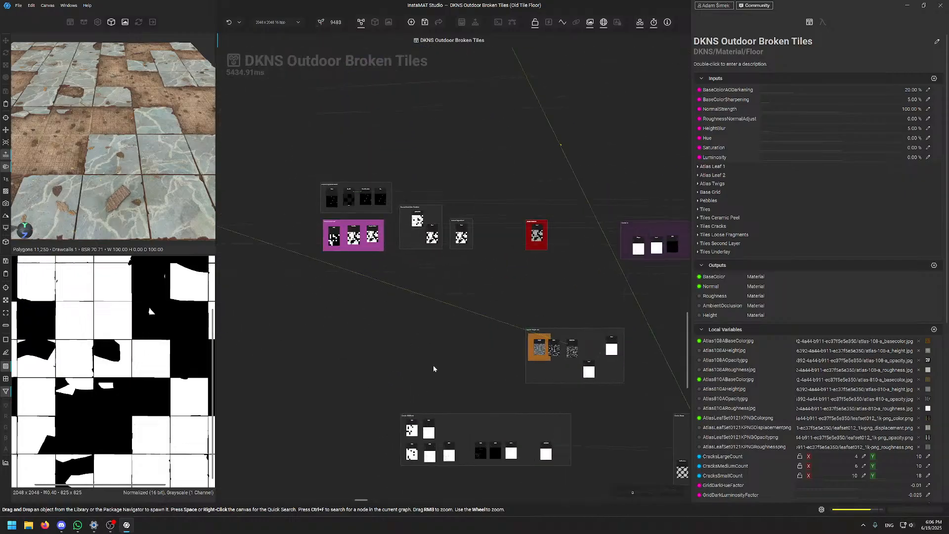
pyautogui.scroll(-2, 437, 356)
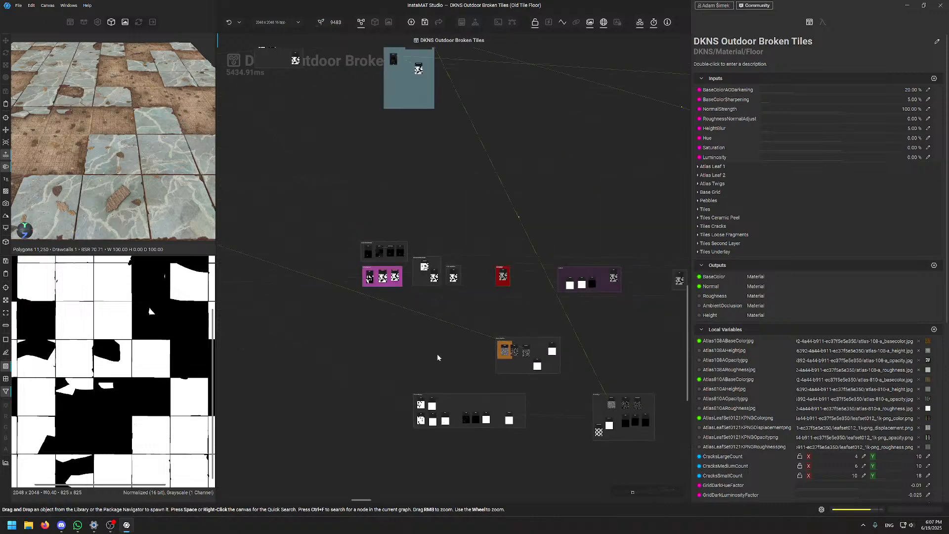
pyautogui.moveTo(334, 308); pyautogui.dragTo(595, 424, button='middle')
pyautogui.moveTo(384, 304); pyautogui.dragTo(647, 344, button='middle')
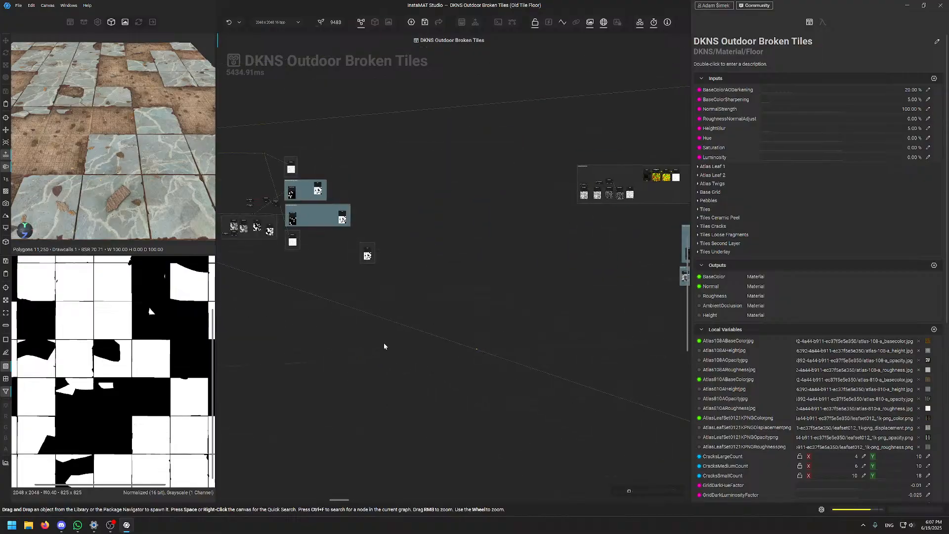
pyautogui.moveTo(384, 342); pyautogui.dragTo(632, 342, button='middle')
pyautogui.moveTo(384, 343)
pyautogui.mouseDown(button='middle')
pyautogui.moveTo(642, 346)
pyautogui.moveTo(696, 250)
pyautogui.mouseUp(button='middle')
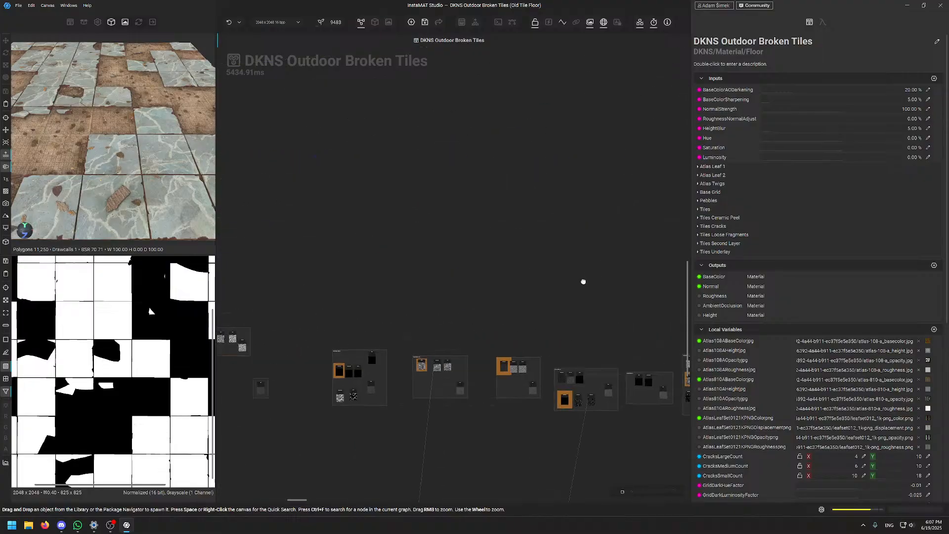
pyautogui.moveTo(380, 316)
pyautogui.mouseDown(button='middle')
pyautogui.moveTo(684, 253)
pyautogui.moveTo(939, 240)
pyautogui.mouseUp(button='middle')
pyautogui.moveTo(529, 291); pyautogui.dragTo(796, 292, button='middle')
pyautogui.scroll(-3, 116, 161)
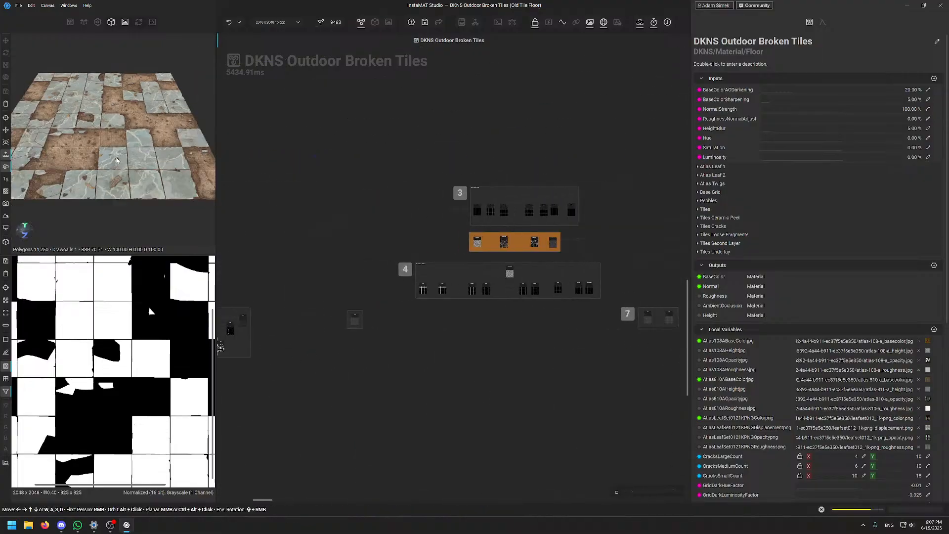
# Enlarge the 3D preview and examine the broken tile floor from above and from several angles
pyautogui.press('Tab')
pyautogui.keyDown('alt'); pyautogui.moveTo(514, 278); pyautogui.dragTo(579, 143); pyautogui.keyUp('alt')
pyautogui.scroll(2, 463, 268)
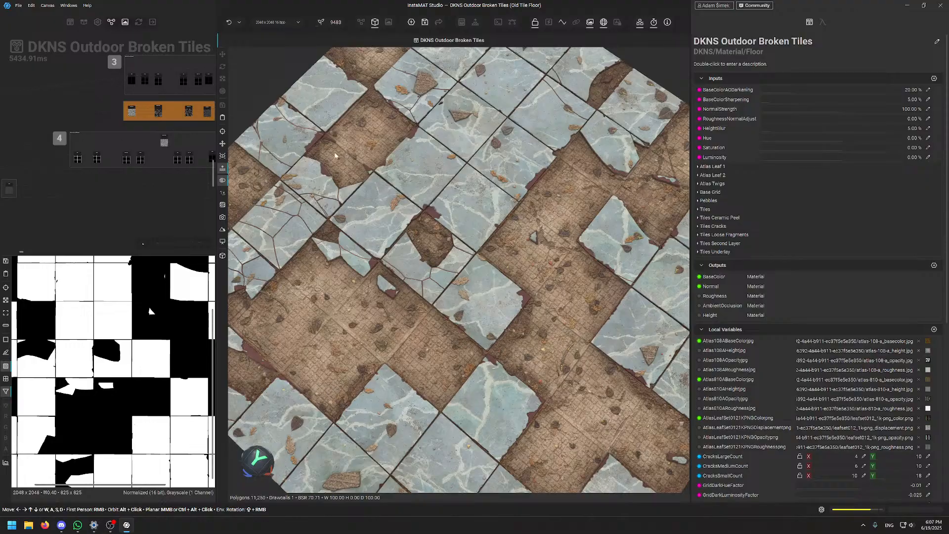
pyautogui.keyDown('alt'); pyautogui.moveTo(361, 242); pyautogui.dragTo(411, 261); pyautogui.keyUp('alt')
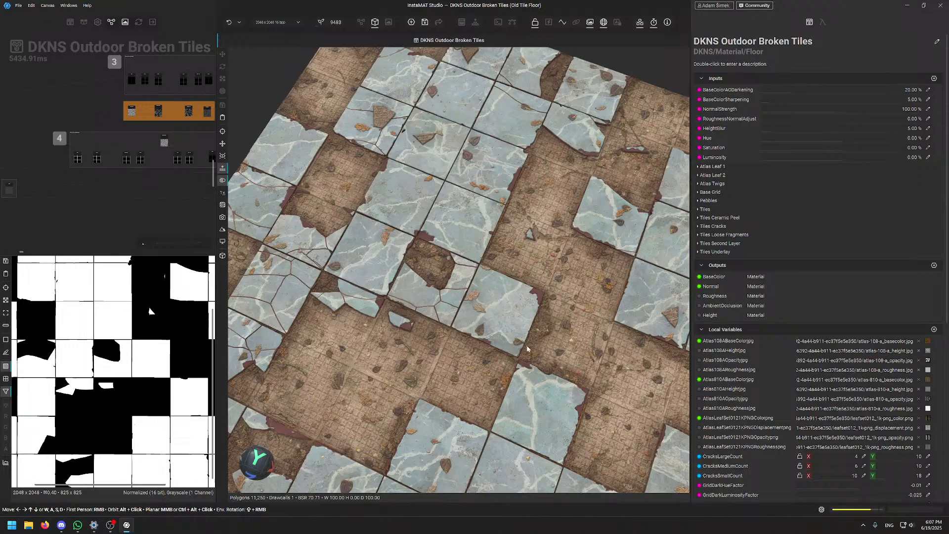
pyautogui.moveTo(451, 270); pyautogui.dragTo(451, 244, button='middle')
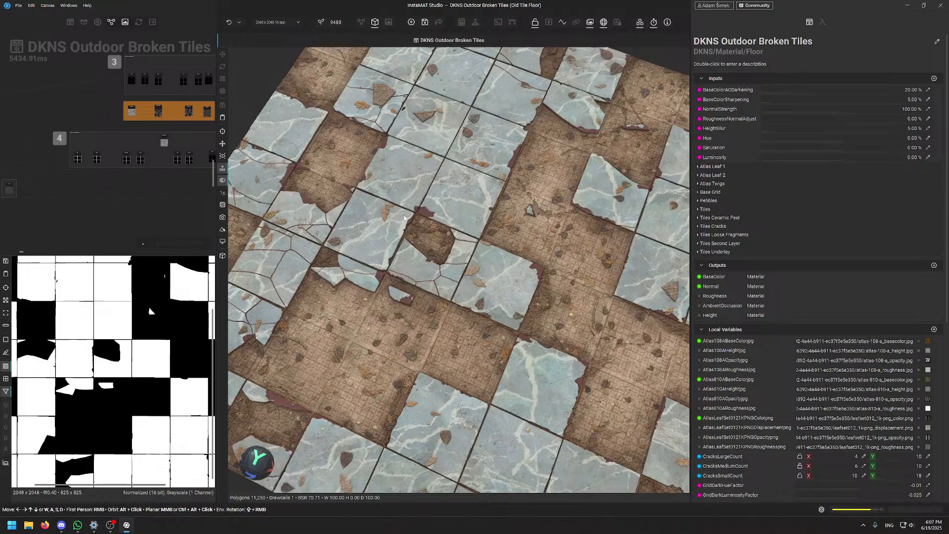
pyautogui.keyDown('alt'); pyautogui.moveTo(404, 217); pyautogui.dragTo(455, 263); pyautogui.keyUp('alt')
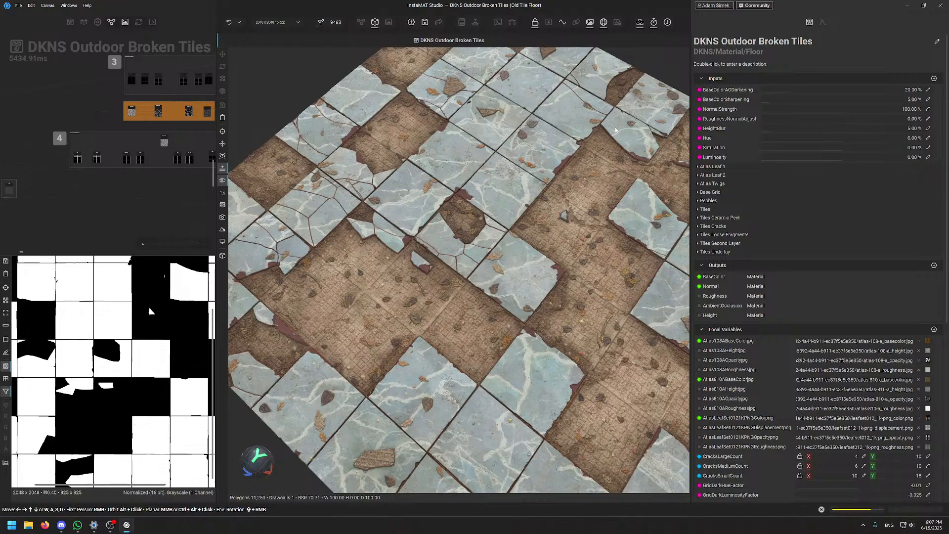
pyautogui.keyDown('alt'); pyautogui.moveTo(534, 174); pyautogui.dragTo(514, 172); pyautogui.keyUp('alt')
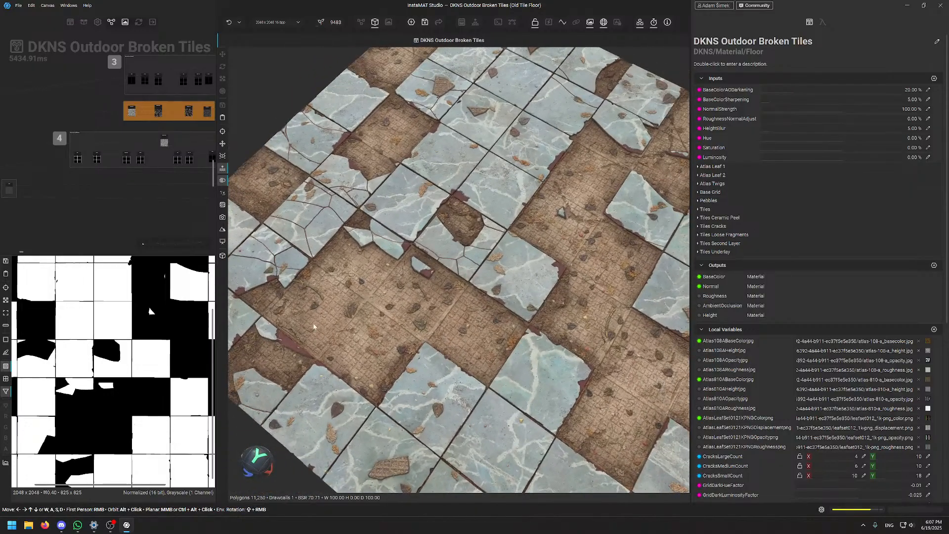
pyautogui.keyDown('alt'); pyautogui.moveTo(452, 303); pyautogui.dragTo(440, 204); pyautogui.keyUp('alt')
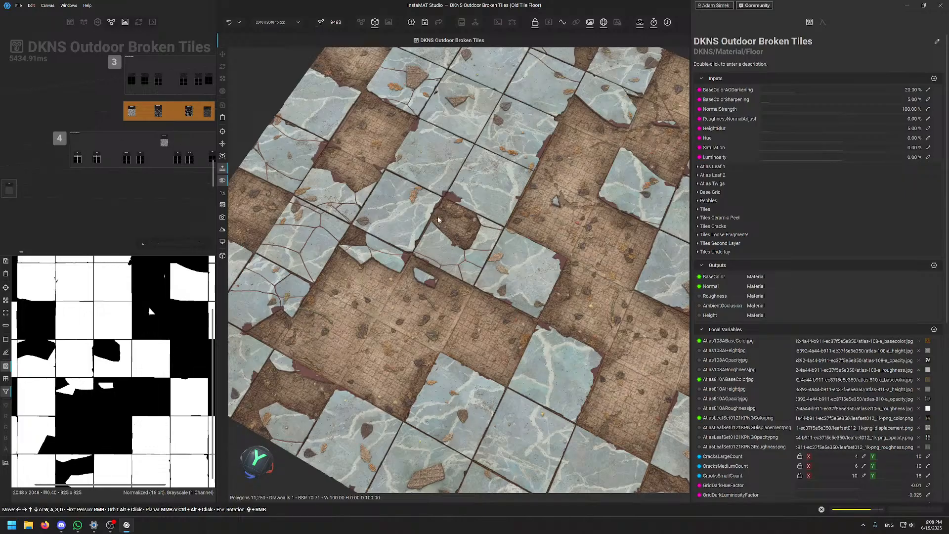
# Inspect the tile cracks, chipped edges and loose fragments up close in the 3D preview, ending with an overview of the floor
pyautogui.scroll(3, 335, 219)
pyautogui.scroll(2, 341, 219)
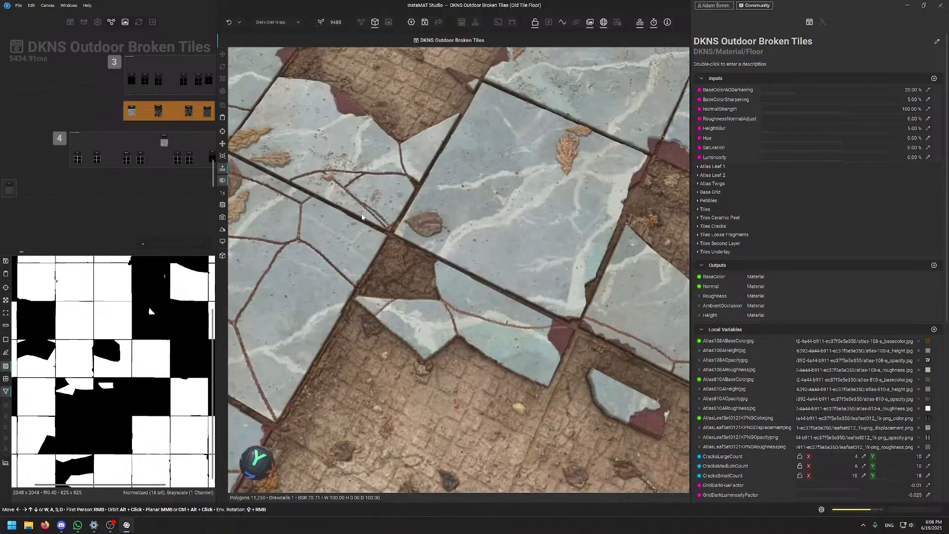
pyautogui.keyDown('alt'); pyautogui.moveTo(360, 216); pyautogui.dragTo(411, 233); pyautogui.keyUp('alt')
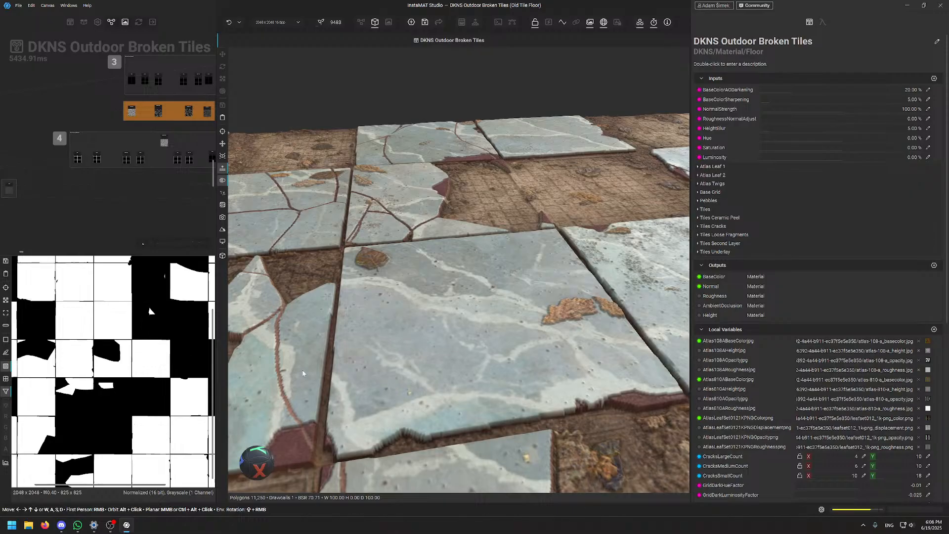
pyautogui.keyDown('alt'); pyautogui.moveTo(303, 375); pyautogui.dragTo(508, 330); pyautogui.keyUp('alt')
pyautogui.scroll(2, 331, 370)
pyautogui.scroll(10, 403, 318)
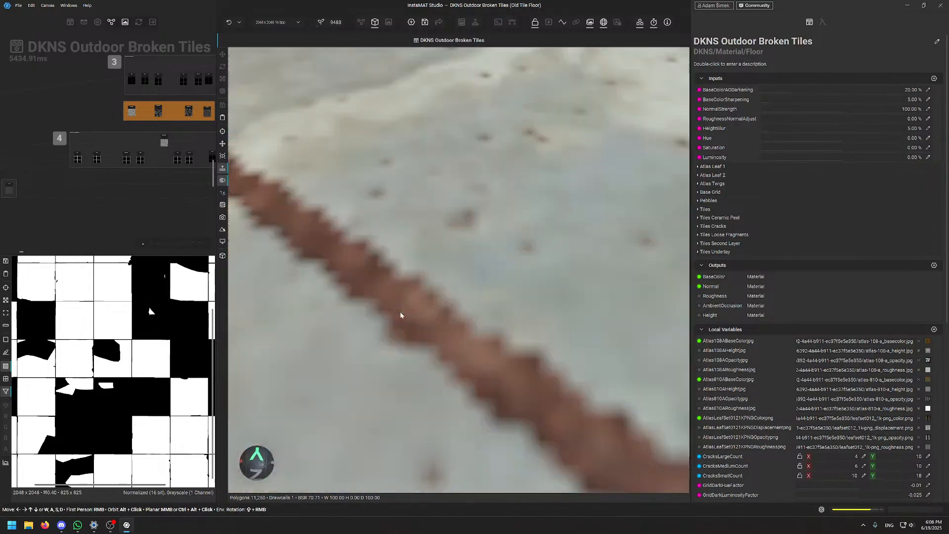
pyautogui.scroll(-10, 472, 365)
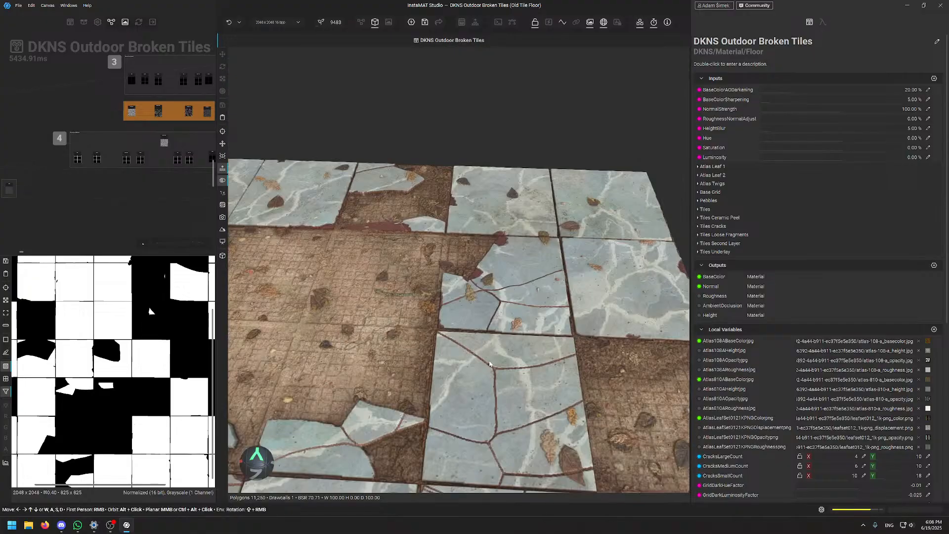
pyautogui.scroll(-5, 494, 252)
pyautogui.keyDown('alt'); pyautogui.moveTo(494, 252); pyautogui.dragTo(448, 257); pyautogui.keyUp('alt')
pyautogui.scroll(10, 515, 256)
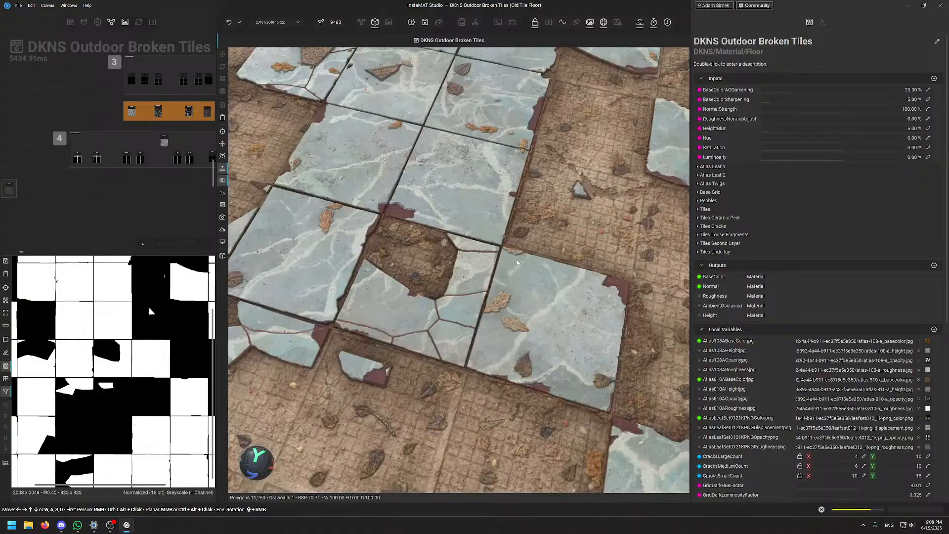
pyautogui.keyDown('alt'); pyautogui.moveTo(515, 257); pyautogui.dragTo(502, 257); pyautogui.keyUp('alt')
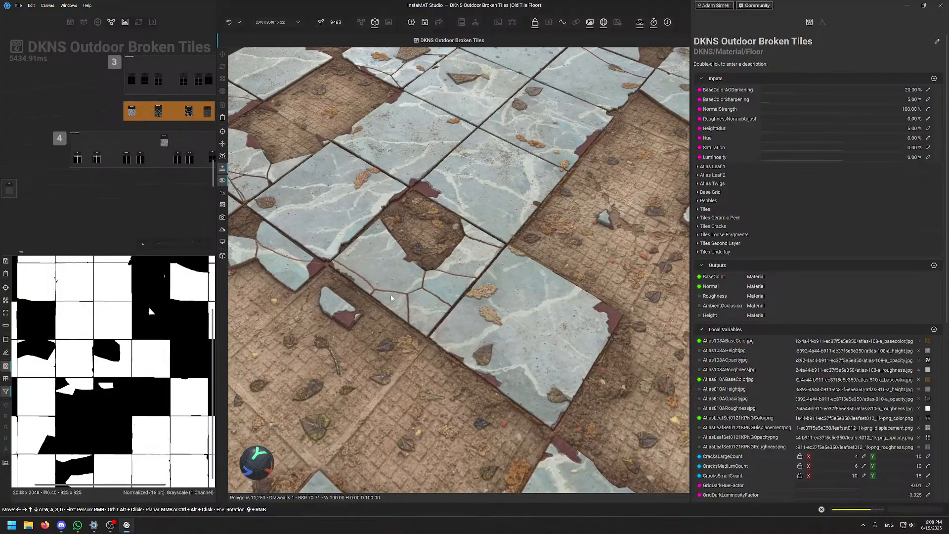
pyautogui.scroll(-8, 373, 293)
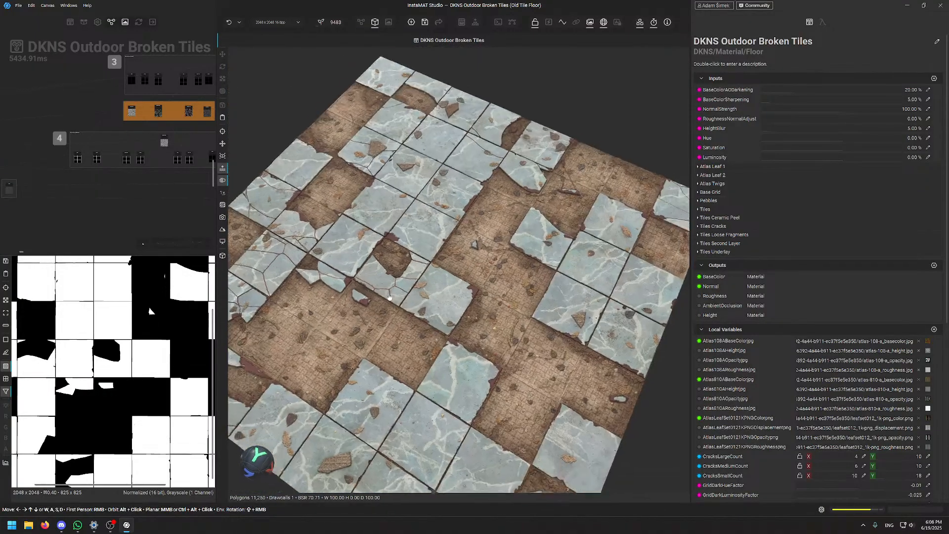
pyautogui.moveTo(321, 119); pyautogui.dragTo(348, 118, button='middle')
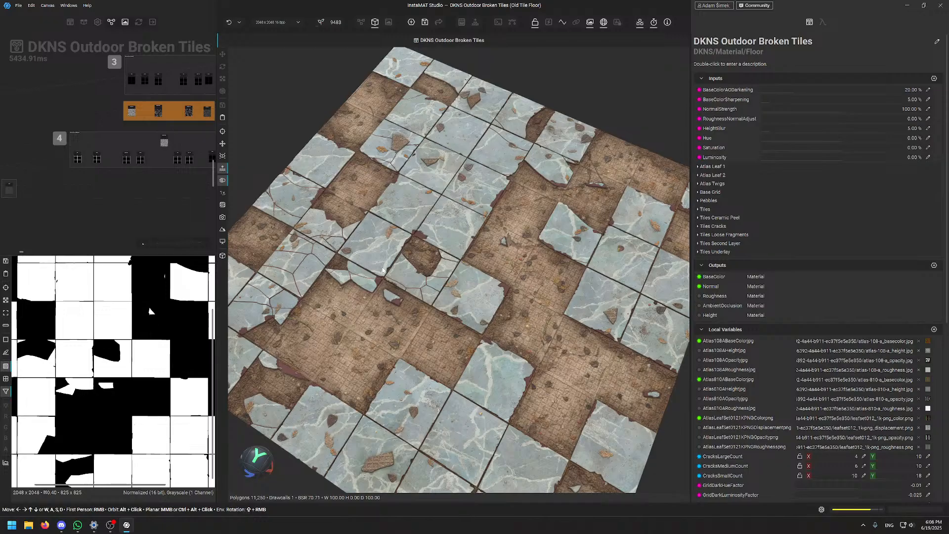
# Restore the node graph as the main view and trace it forward to the magenta, red and purple node groups
pyautogui.click(159, 184)
pyautogui.moveTo(434, 274); pyautogui.dragTo(149, 147, button='middle')
pyautogui.moveTo(663, 304); pyautogui.dragTo(419, 215, button='middle')
pyautogui.moveTo(663, 157)
pyautogui.mouseDown(button='middle')
pyautogui.moveTo(549, 174)
pyautogui.moveTo(440, 340)
pyautogui.moveTo(449, 438)
pyautogui.moveTo(547, 318)
pyautogui.moveTo(368, 205)
pyautogui.mouseUp(button='middle')
pyautogui.moveTo(534, 301); pyautogui.dragTo(364, 210, button='middle')
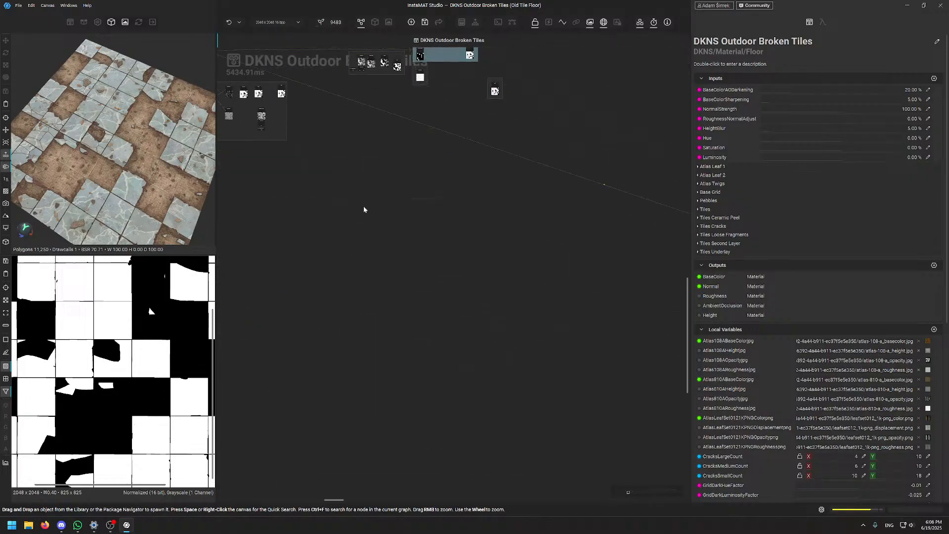
pyautogui.moveTo(600, 149); pyautogui.dragTo(492, 286, button='middle')
pyautogui.moveTo(534, 432); pyautogui.dragTo(254, 324, button='middle')
pyautogui.moveTo(677, 234); pyautogui.dragTo(473, 337, button='middle')
pyautogui.moveTo(435, 310); pyautogui.dragTo(380, 263, button='middle')
pyautogui.moveTo(504, 314)
pyautogui.mouseDown(button='middle')
pyautogui.moveTo(425, 275)
pyautogui.moveTo(408, 254)
pyautogui.moveTo(402, 193)
pyautogui.moveTo(375, 410)
pyautogui.mouseUp(button='middle')
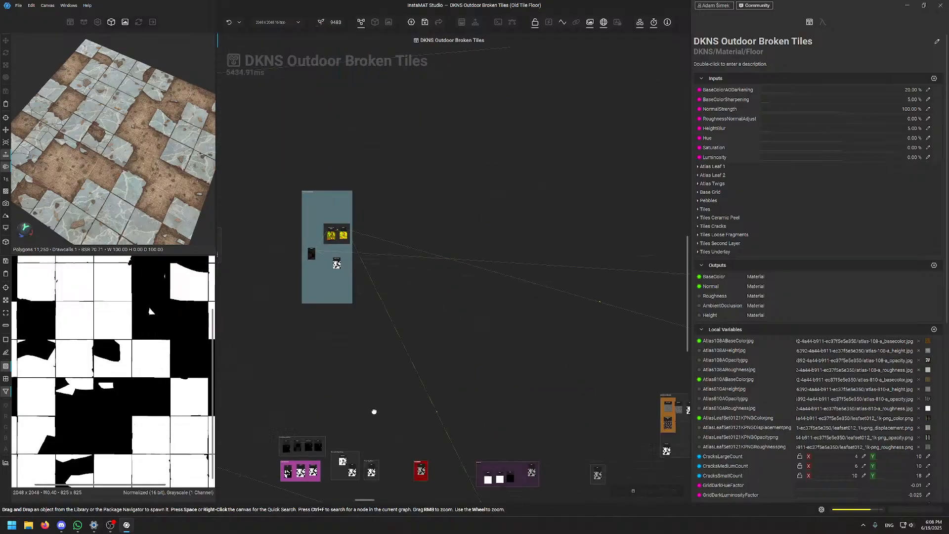
pyautogui.moveTo(454, 333); pyautogui.dragTo(460, 165, button='middle')
# Tilt the 3D preview and display the Blend node of the Cracks Removed group in the 2D view
pyautogui.keyDown('alt'); pyautogui.moveTo(126, 188); pyautogui.dragTo(119, 139); pyautogui.keyUp('alt')
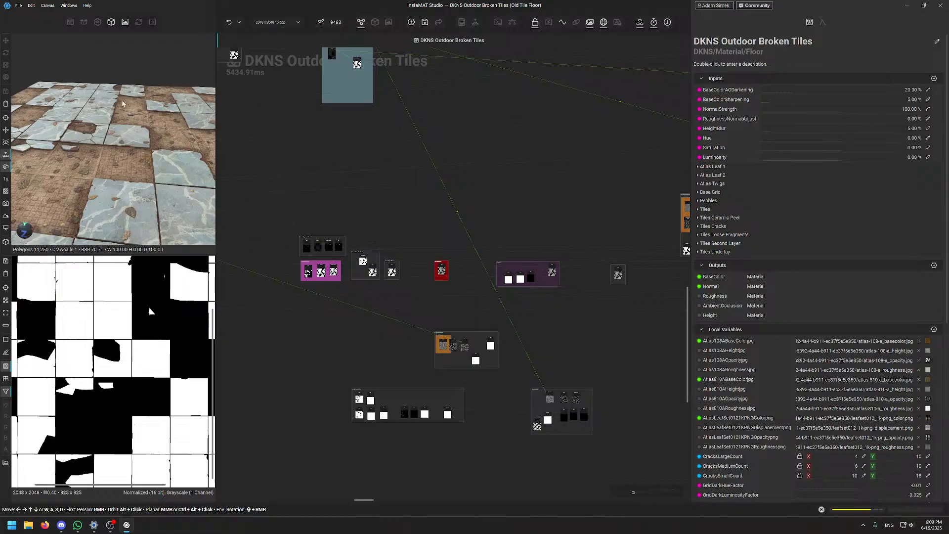
pyautogui.keyDown('alt'); pyautogui.moveTo(102, 133); pyautogui.dragTo(91, 142); pyautogui.keyUp('alt')
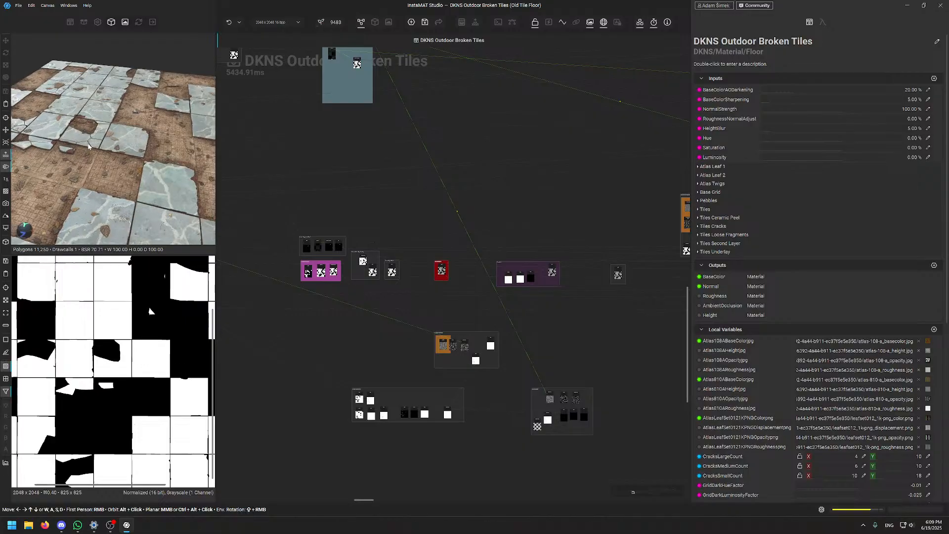
pyautogui.scroll(5, 374, 194)
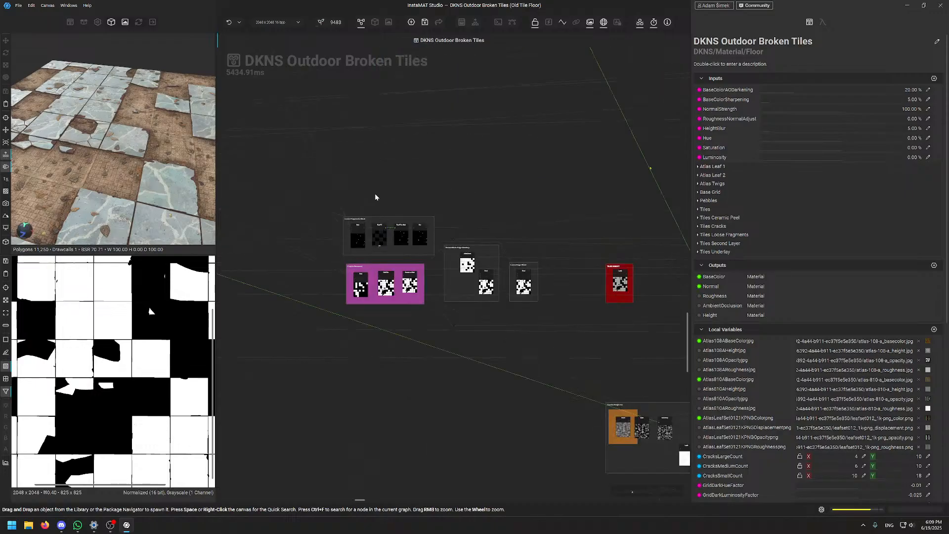
pyautogui.moveTo(362, 212); pyautogui.dragTo(393, 162, button='middle')
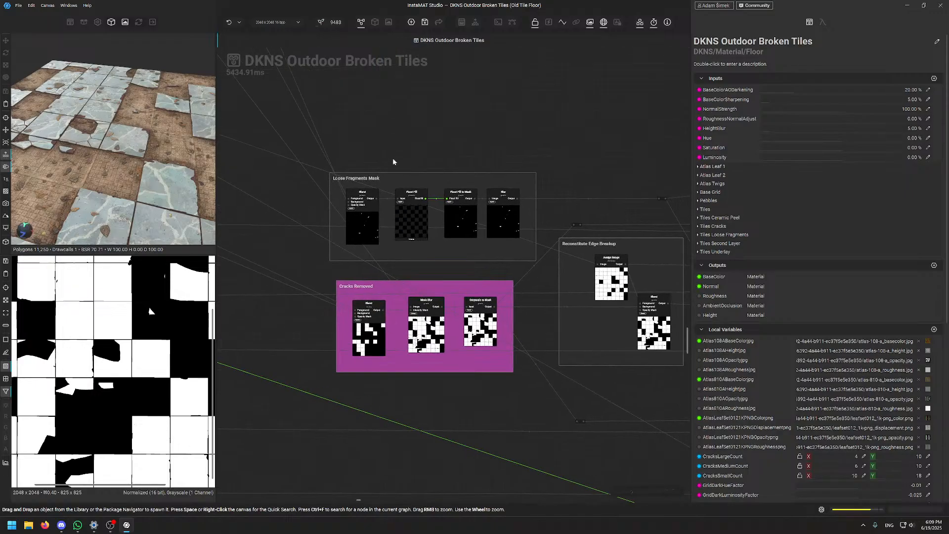
pyautogui.scroll(3, 366, 312)
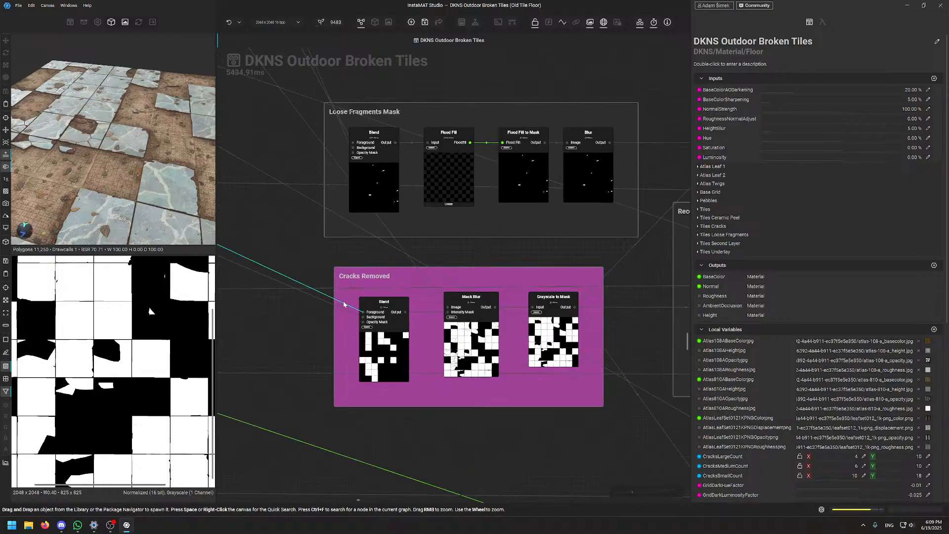
pyautogui.click(374, 318)
pyautogui.scroll(-5, 153, 330)
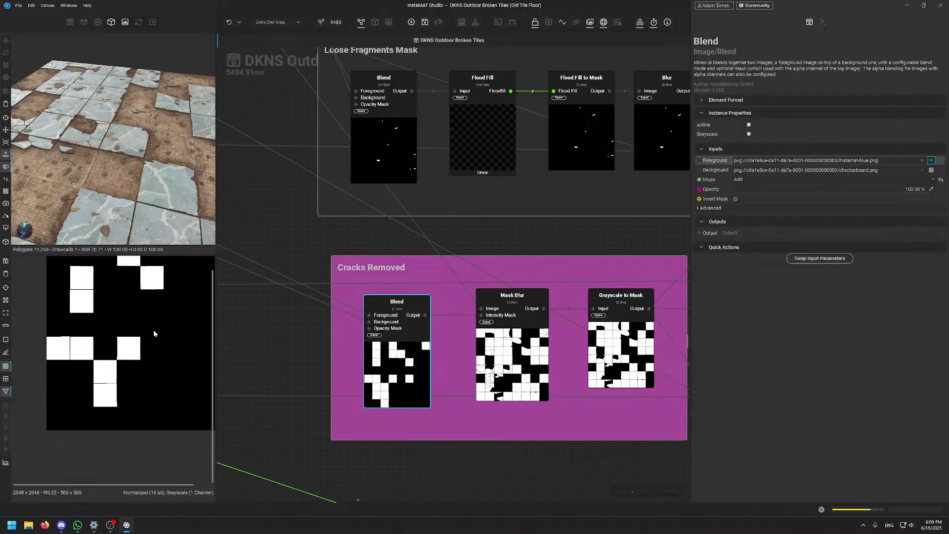
pyautogui.moveTo(152, 338); pyautogui.dragTo(143, 343, button='middle')
# Enlarge the 2D view of the Blend mask for inspection and return to the node graph layout
pyautogui.press('F2')
pyautogui.press('F1')
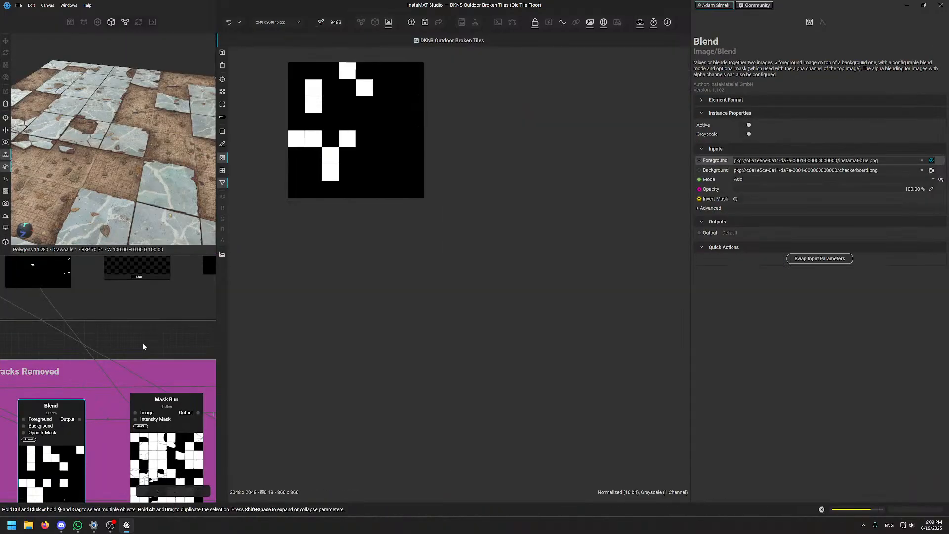
pyautogui.scroll(-8, 399, 262)
pyautogui.press('F1')
pyautogui.scroll(-1, 370, 238)
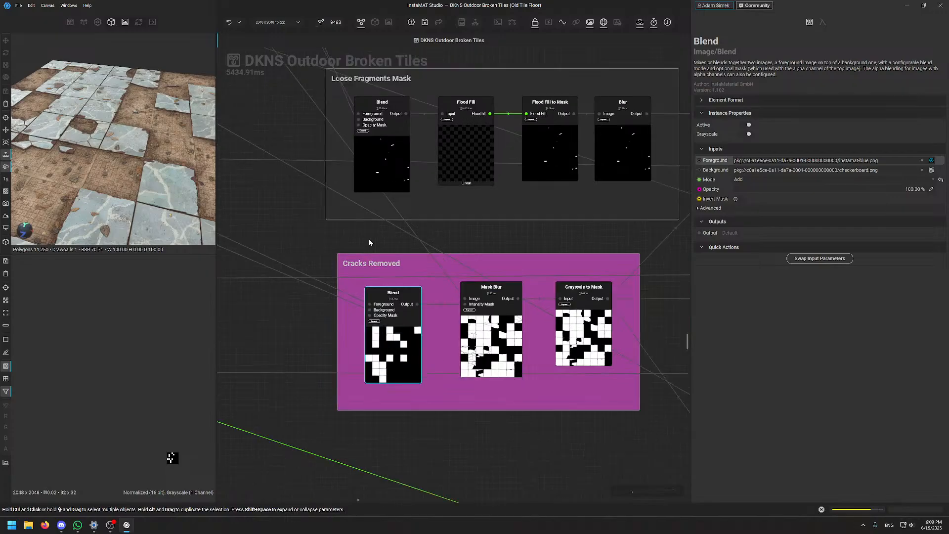
# Orbit the 3D preview to a steeper view of the tiles and widen the preview area beside the node graph
pyautogui.moveTo(363, 236); pyautogui.dragTo(401, 208, button='middle')
pyautogui.scroll(1, 406, 218)
pyautogui.keyDown('alt'); pyautogui.moveTo(131, 138); pyautogui.dragTo(130, 164); pyautogui.keyUp('alt')
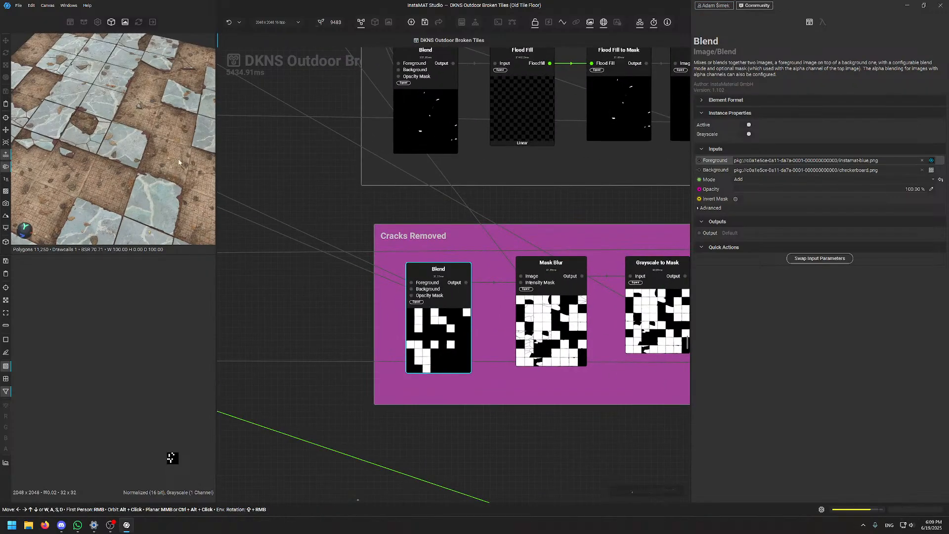
pyautogui.moveTo(216, 152); pyautogui.dragTo(286, 152)
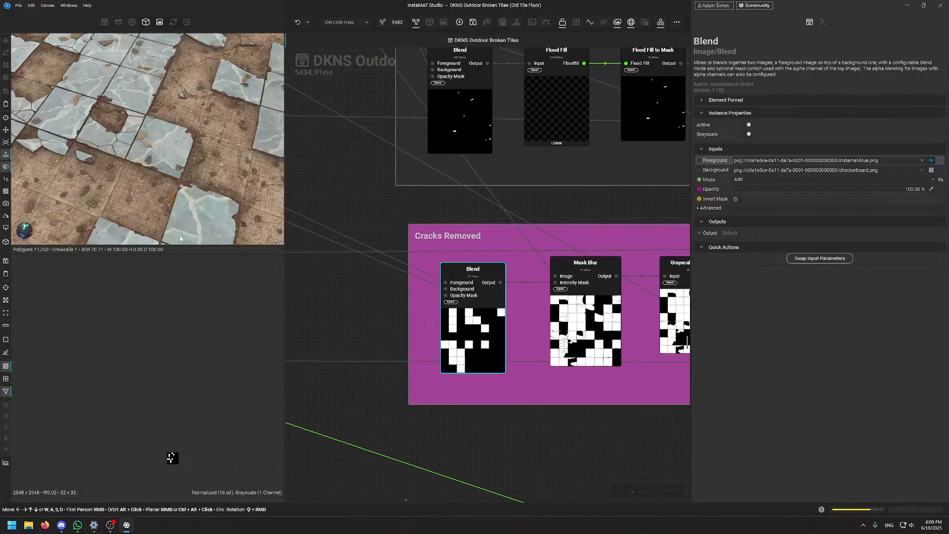
pyautogui.moveTo(172, 256); pyautogui.dragTo(172, 252)
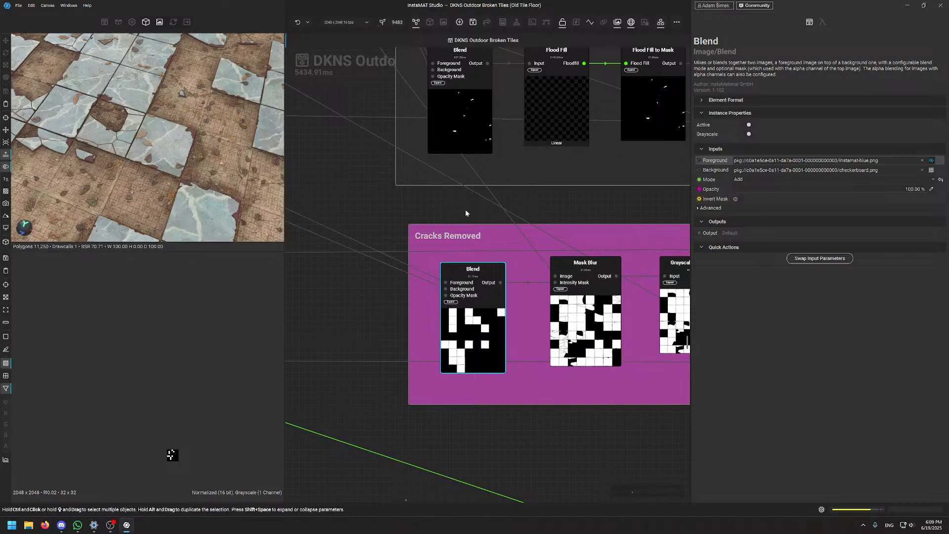
# Examine the Cracks Coverage Mask and Additional Cracks Mask groups together with the nodes that feed them
pyautogui.scroll(-5, 366, 209)
pyautogui.moveTo(368, 259); pyautogui.dragTo(381, 275, button='middle')
pyautogui.scroll(1, 453, 354)
pyautogui.scroll(2, 483, 339)
pyautogui.scroll(1, 395, 275)
pyautogui.moveTo(459, 273); pyautogui.dragTo(745, 269, button='middle')
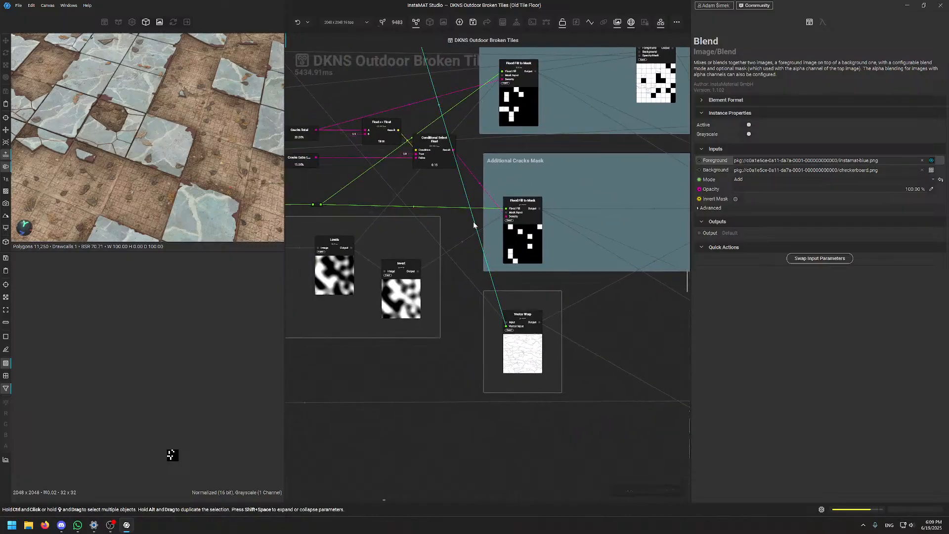
pyautogui.moveTo(436, 221); pyautogui.dragTo(540, 291, button='middle')
pyautogui.moveTo(535, 211); pyautogui.dragTo(439, 276, button='middle')
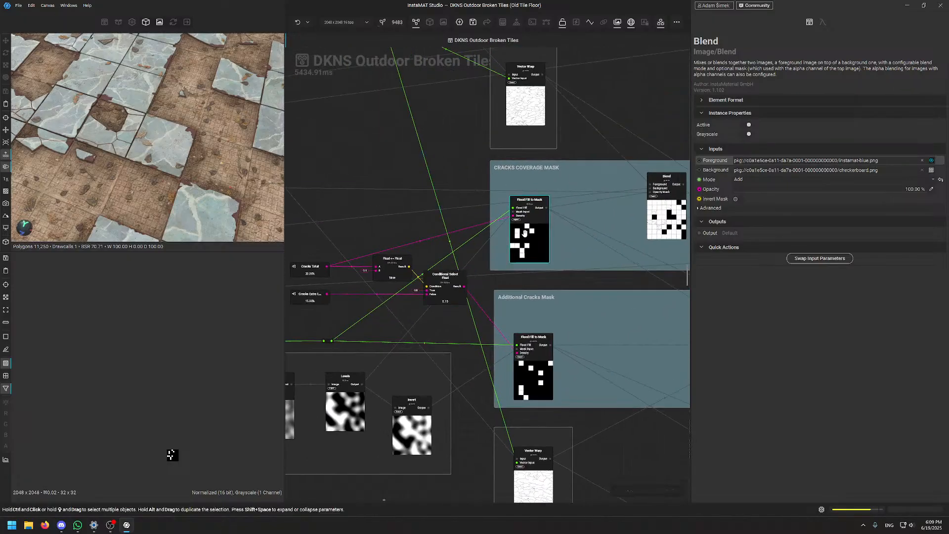
# Examine the node group that combines the inverted coverage masks with the crack patterns through Blend nodes
pyautogui.scroll(-4, 514, 406)
pyautogui.moveTo(506, 404); pyautogui.dragTo(326, 116, button='middle')
pyautogui.moveTo(568, 425); pyautogui.dragTo(395, 168, button='middle')
pyautogui.moveTo(605, 319); pyautogui.dragTo(416, 116, button='middle')
pyautogui.moveTo(682, 326); pyautogui.dragTo(511, 141, button='middle')
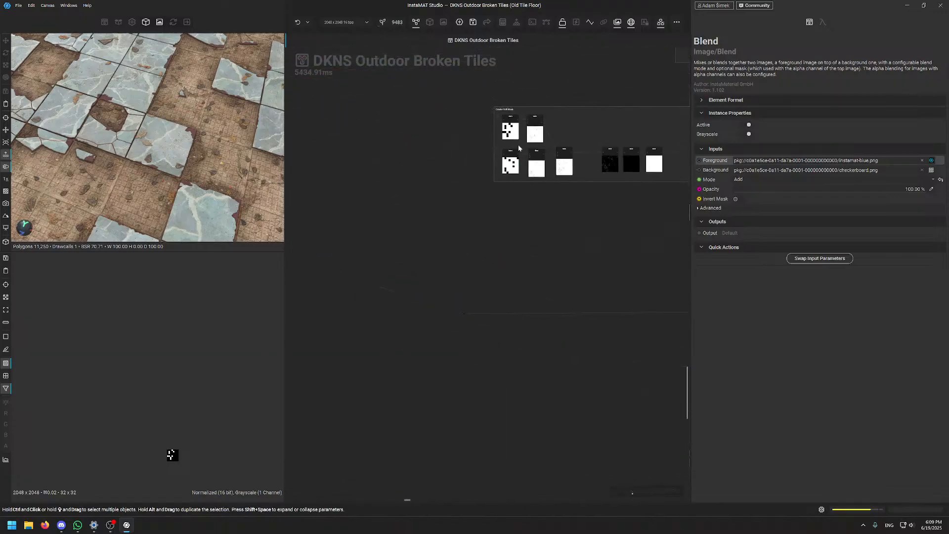
pyautogui.scroll(6, 511, 141)
pyautogui.scroll(-4, 190, 124)
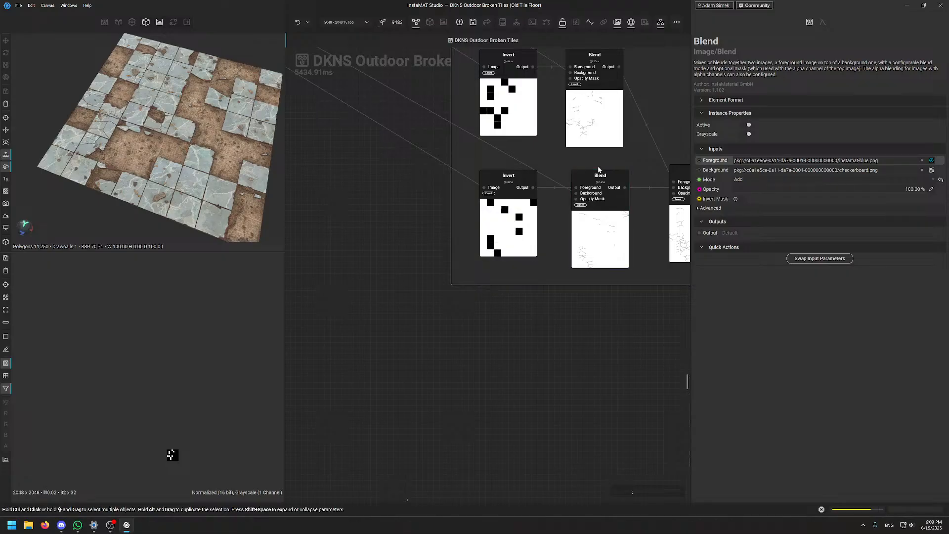
# Return to the Cracks Removed group and display its Mask Blur output enlarged in the 2D view
pyautogui.scroll(-3, 599, 168)
pyautogui.moveTo(536, 186); pyautogui.dragTo(439, 404, button='middle')
pyautogui.moveTo(318, 50); pyautogui.dragTo(466, 216, button='middle')
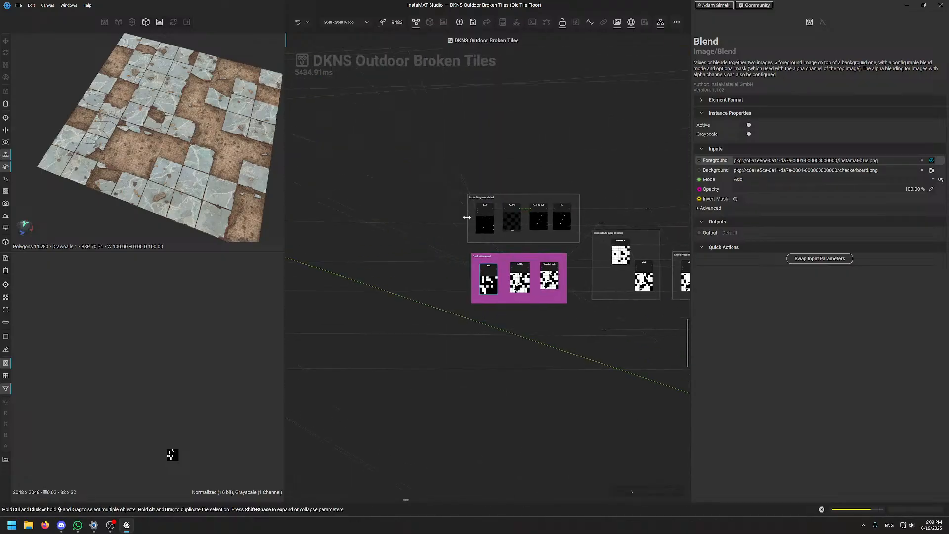
pyautogui.scroll(7, 487, 254)
pyautogui.click(525, 320)
pyautogui.moveTo(554, 203); pyautogui.dragTo(479, 203, button='middle')
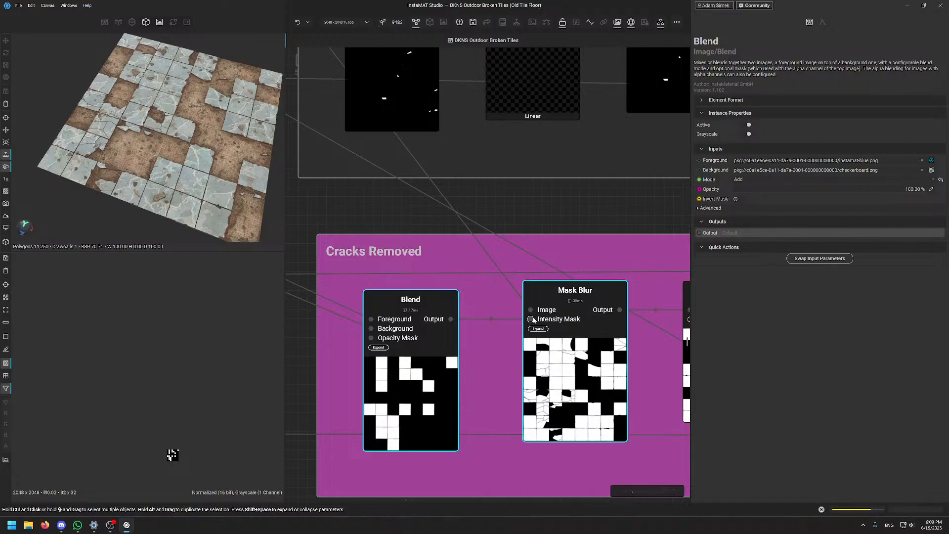
pyautogui.click(570, 296)
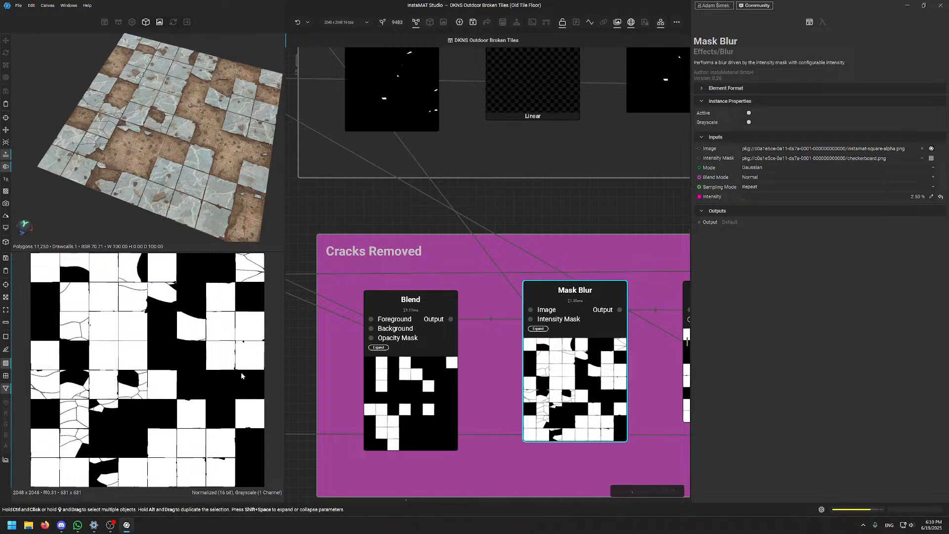
pyautogui.scroll(5, 127, 377)
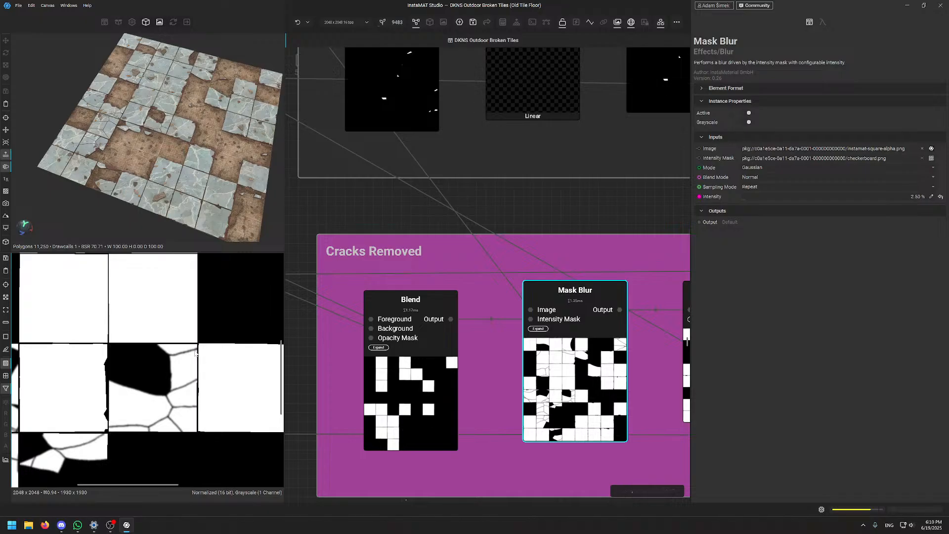
# Check the Cracks Removed group's Blend node, then inspect the Mask Blur result over a wider area of tiles
pyautogui.click(425, 356)
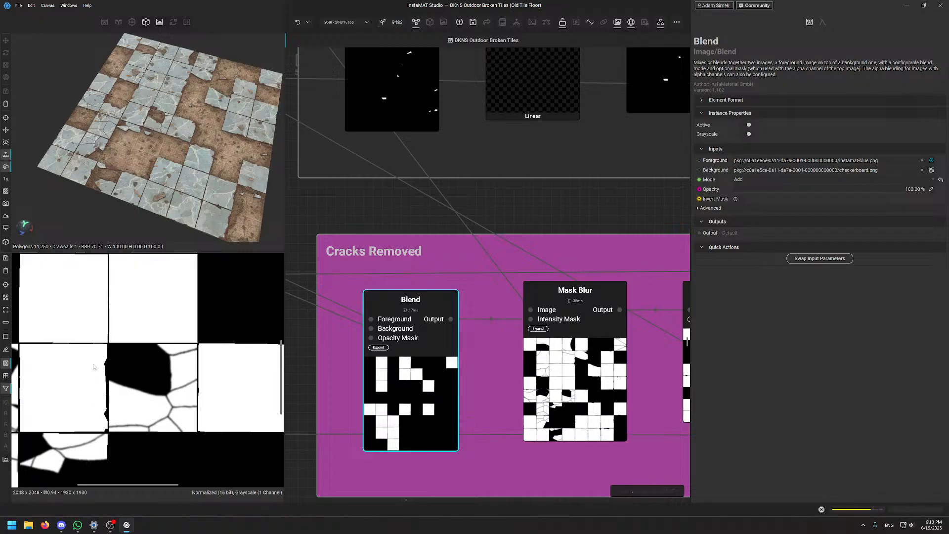
pyautogui.click(572, 357)
pyautogui.scroll(-3, 119, 358)
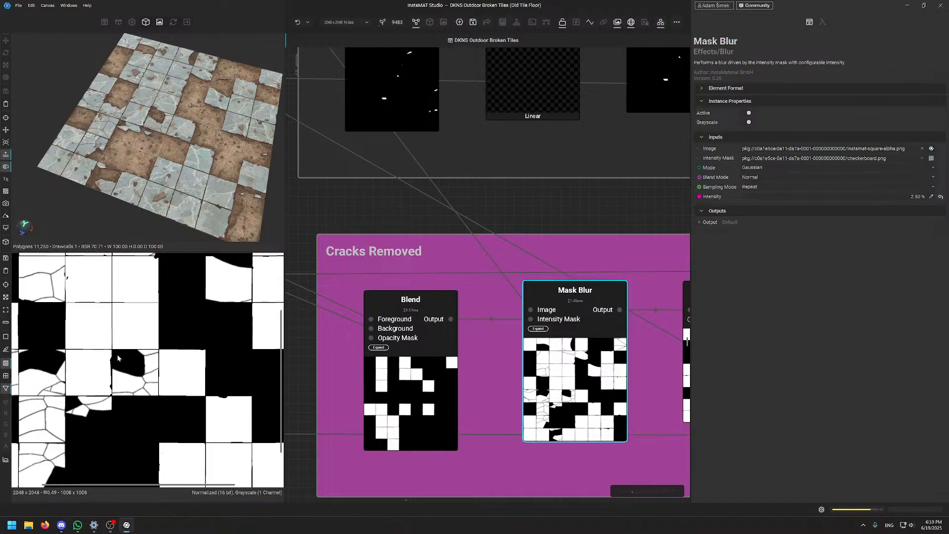
pyautogui.moveTo(126, 388); pyautogui.dragTo(141, 390, button='middle')
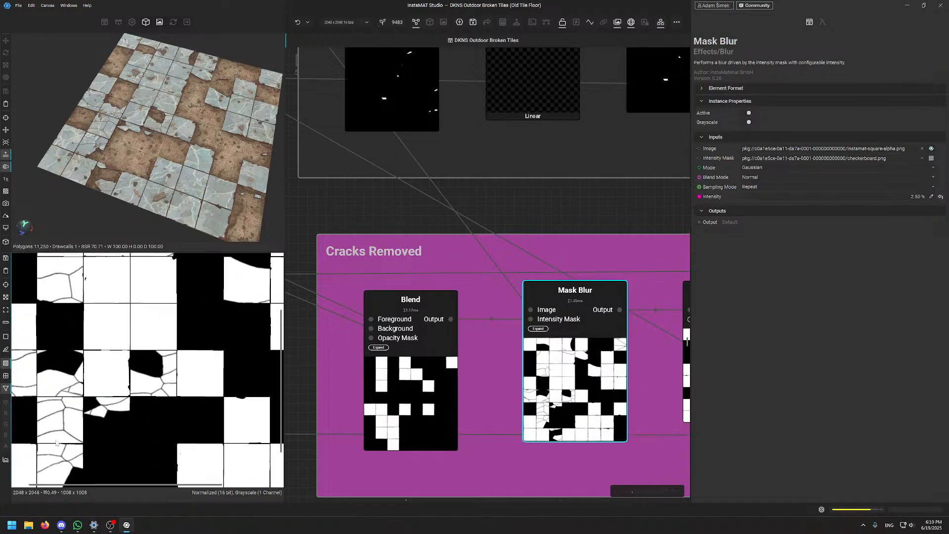
# Display the Grayscale to Mask output of the Cracks Removed group and inspect its lower rows of tiles
pyautogui.scroll(-3, 477, 271)
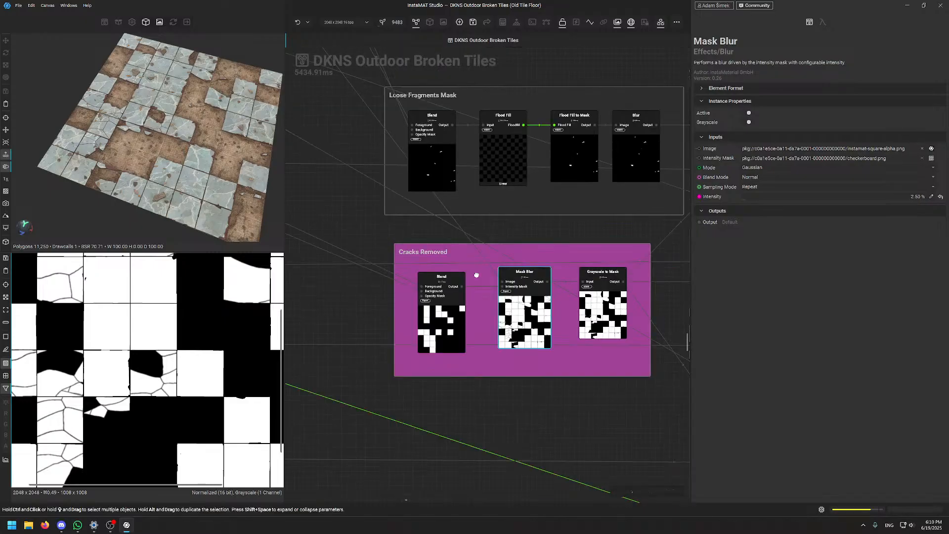
pyautogui.scroll(3, 511, 315)
pyautogui.click(510, 316)
pyautogui.moveTo(90, 378); pyautogui.dragTo(96, 346, button='middle')
pyautogui.moveTo(164, 409); pyautogui.dragTo(103, 349, button='middle')
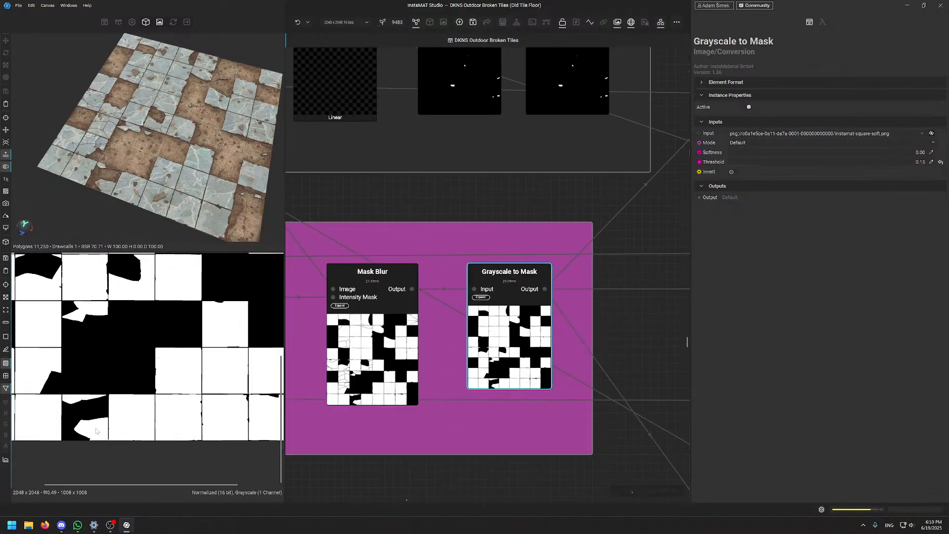
# Compare the Cracks Removed Blend mask with the Mask Blur output over the same tiles in the 2D view
pyautogui.moveTo(432, 361); pyautogui.dragTo(582, 372, button='middle')
pyautogui.click(379, 346)
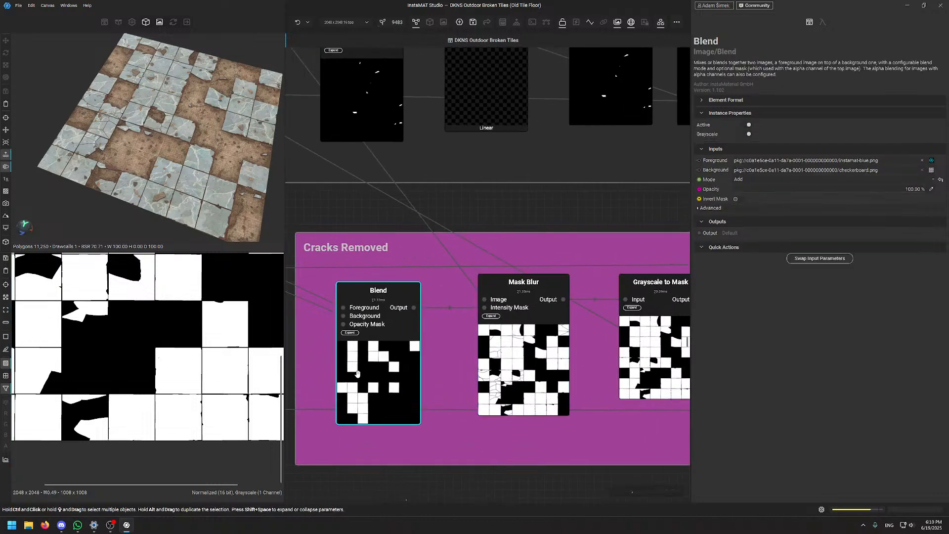
pyautogui.moveTo(68, 330); pyautogui.dragTo(91, 388, button='middle')
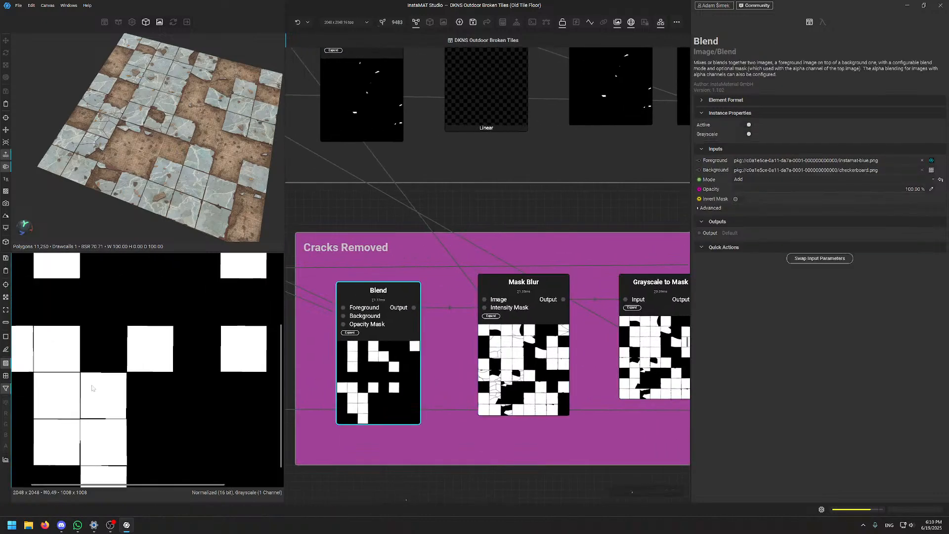
pyautogui.click(524, 356)
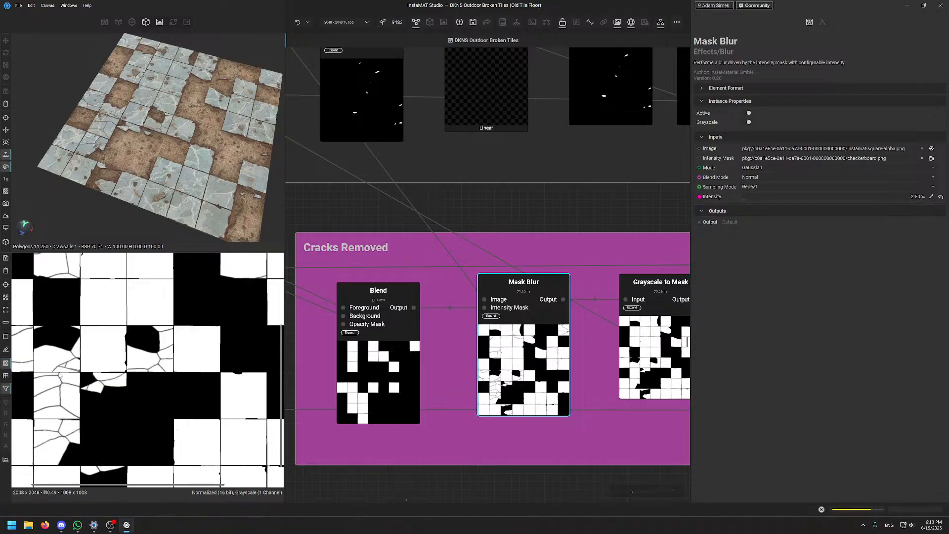
# Inspect the blurred cracks and broken tile corners across the Mask Blur output, ending on a close-up
pyautogui.scroll(-3, 93, 408)
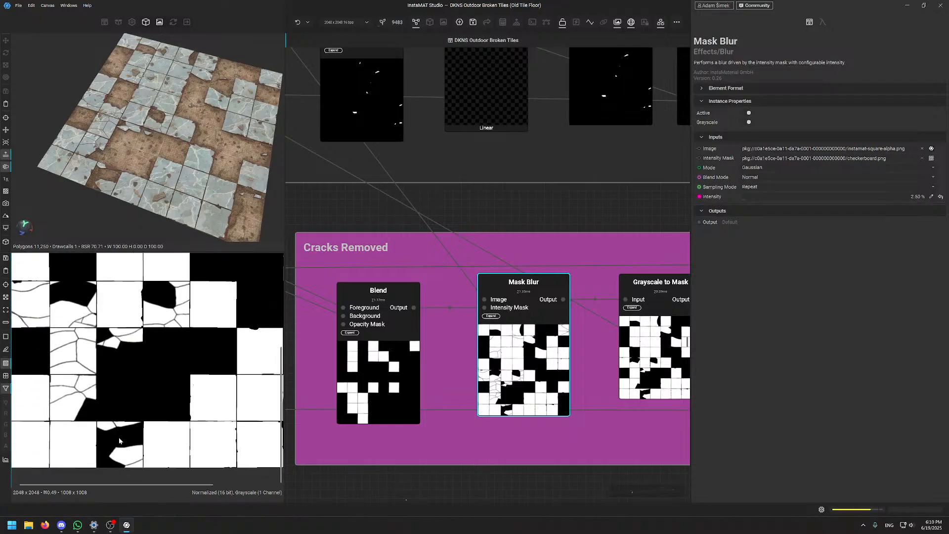
pyautogui.moveTo(117, 459); pyautogui.dragTo(161, 339, button='middle')
pyautogui.scroll(-3, 163, 364)
pyautogui.scroll(3, 161, 339)
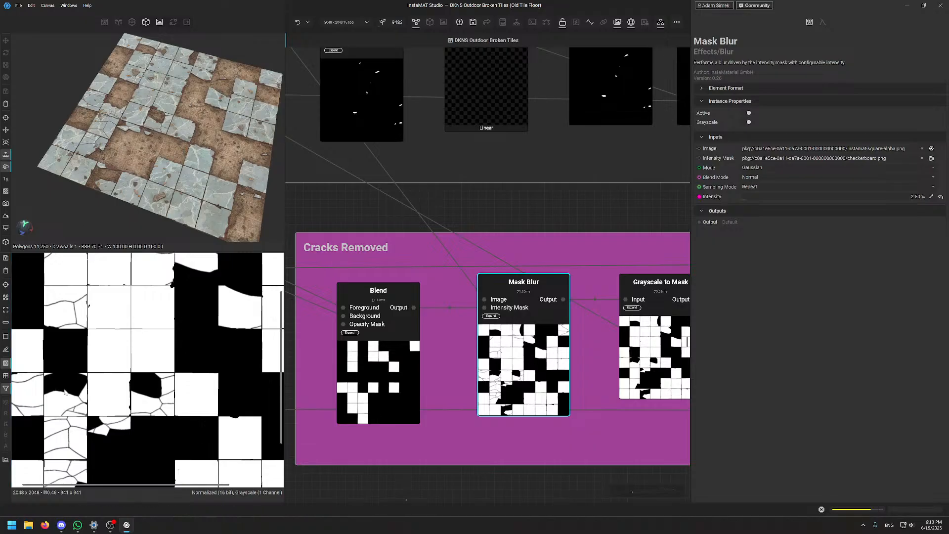
pyautogui.moveTo(96, 386); pyautogui.dragTo(124, 406, button='middle')
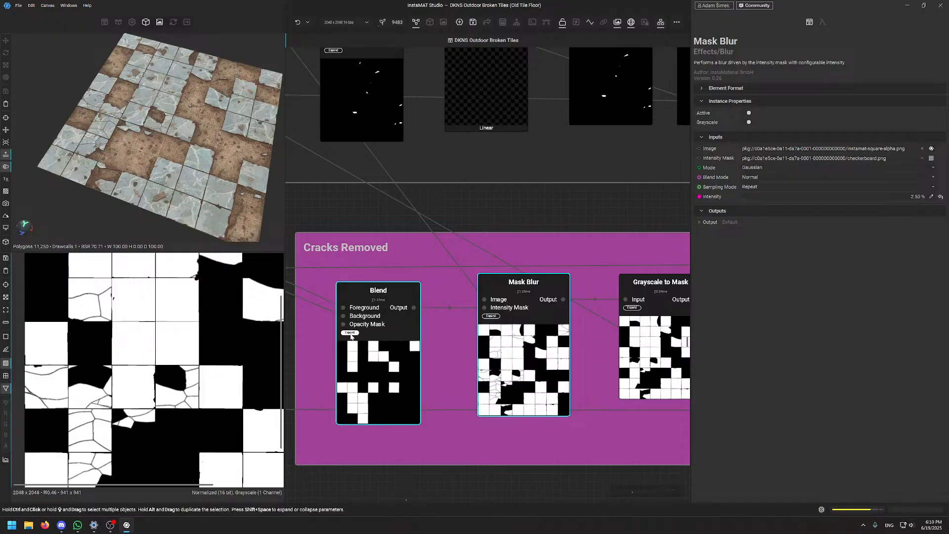
pyautogui.scroll(2, 216, 416)
# Display the Grayscale to Mask output in the same 2D close-up of the broken tiles
pyautogui.moveTo(613, 324); pyautogui.dragTo(420, 355, button='middle')
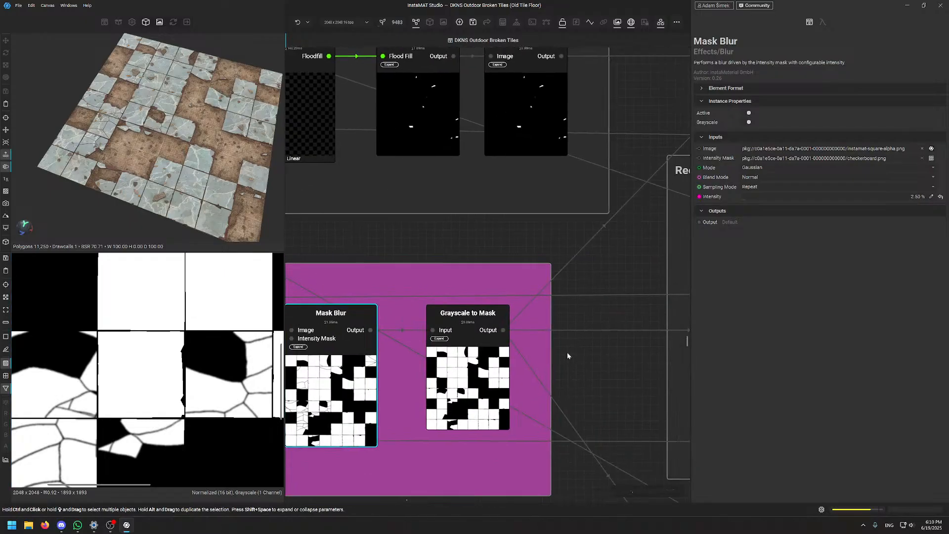
pyautogui.scroll(-4, 479, 143)
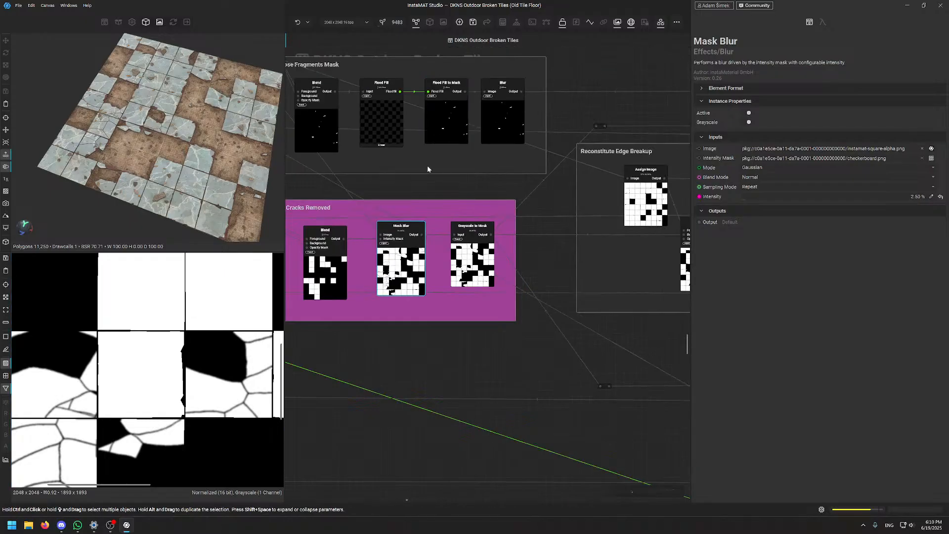
pyautogui.moveTo(426, 215); pyautogui.dragTo(441, 248, button='middle')
pyautogui.click(505, 273)
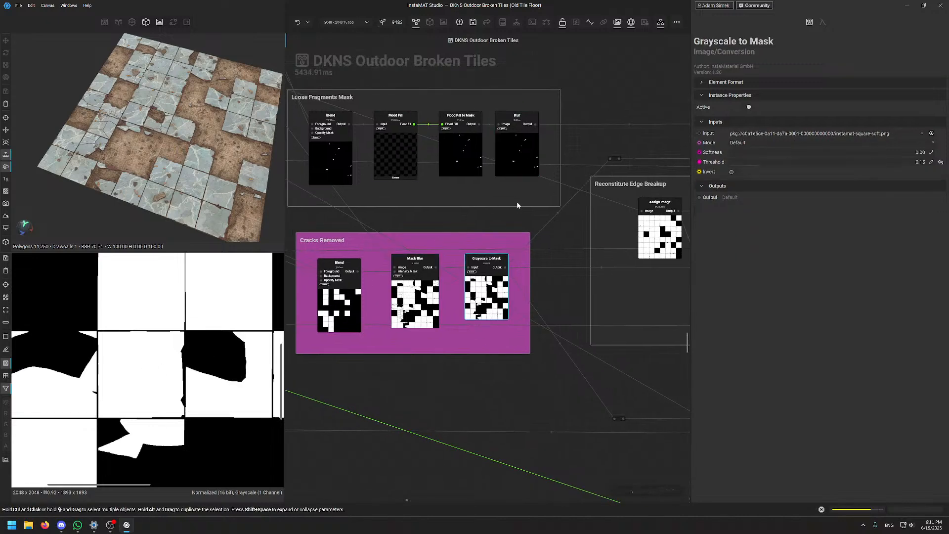
# Display the Blend node of the Reconstitute Edge Breakup group and inspect the tile edges in its mask
pyautogui.moveTo(517, 201); pyautogui.dragTo(357, 234, button='middle')
pyautogui.scroll(3, 589, 310)
pyautogui.click(556, 353)
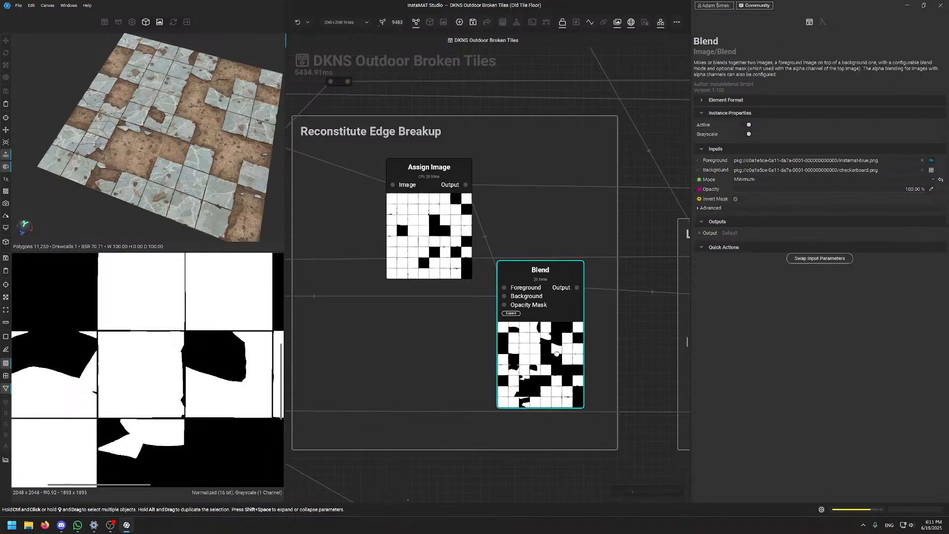
pyautogui.scroll(-3, 218, 363)
pyautogui.moveTo(200, 353); pyautogui.dragTo(235, 369, button='middle')
pyautogui.scroll(2, 235, 368)
pyautogui.scroll(-3, 375, 346)
# Compare the Grayscale to Mask output with the Reconstitute Edge Breakup Blend at the same tile edges
pyautogui.moveTo(447, 344); pyautogui.dragTo(736, 346, button='middle')
pyautogui.click(519, 346)
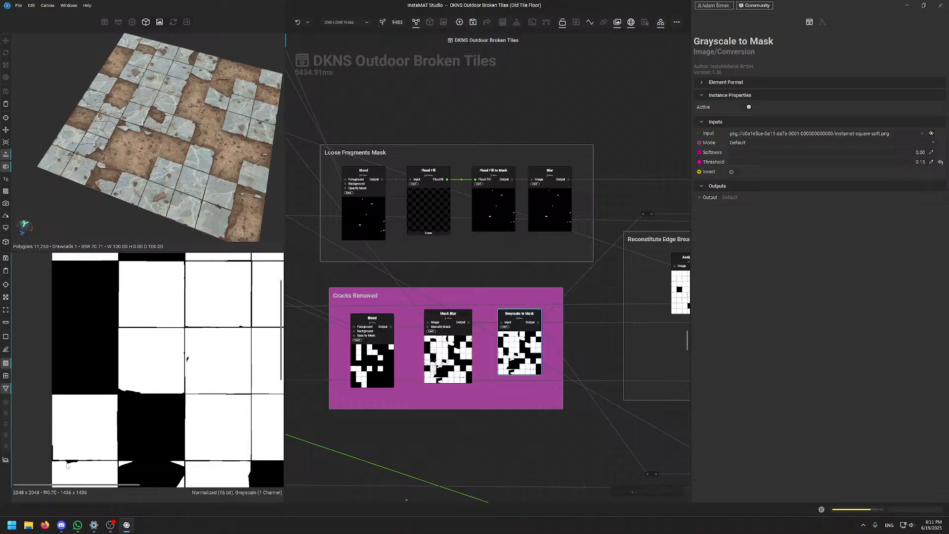
pyautogui.moveTo(536, 303); pyautogui.dragTo(405, 331, button='middle')
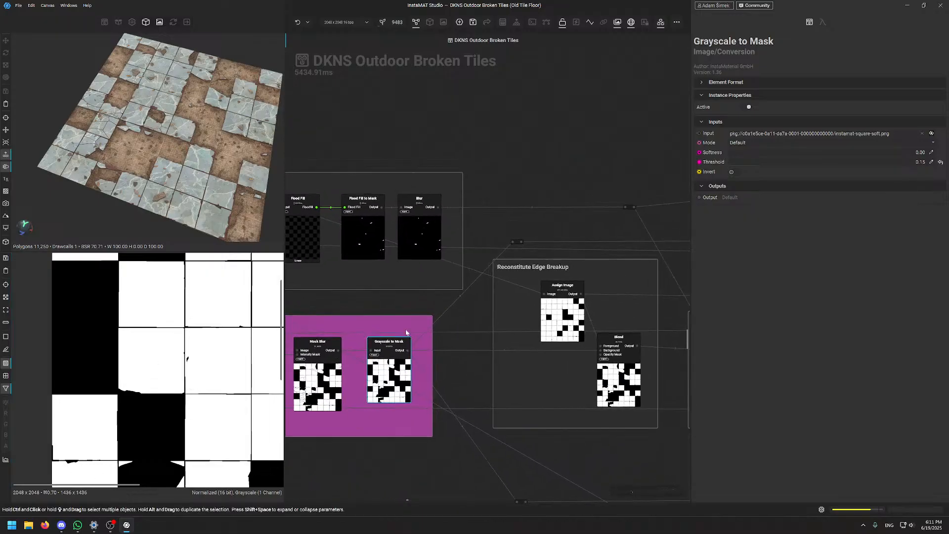
pyautogui.click(630, 369)
pyautogui.scroll(3, 205, 366)
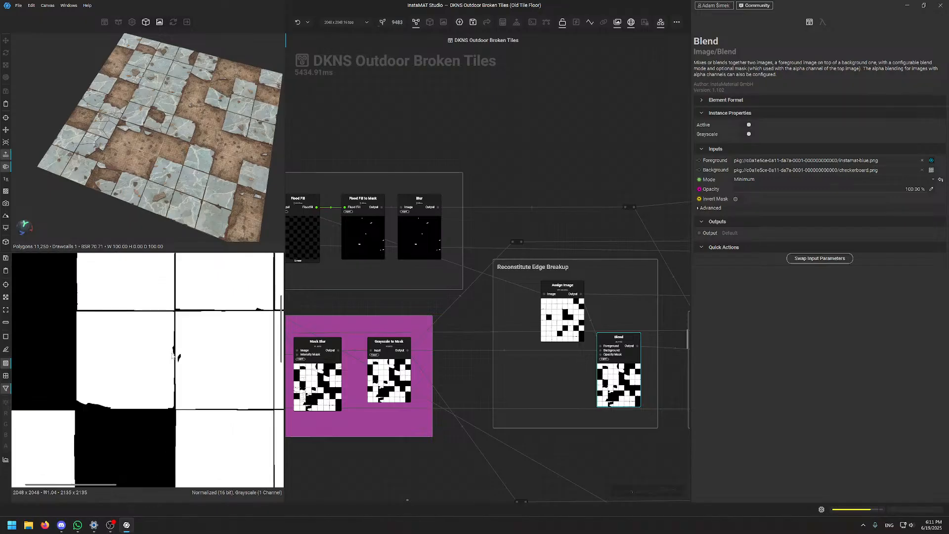
# Inspect the chipped tile edges throughout the Reconstitute Edge Breakup Blend mask, from the full pattern to a close-up
pyautogui.scroll(-4, 173, 360)
pyautogui.moveTo(77, 431); pyautogui.dragTo(82, 402, button='middle')
pyautogui.scroll(4, 82, 403)
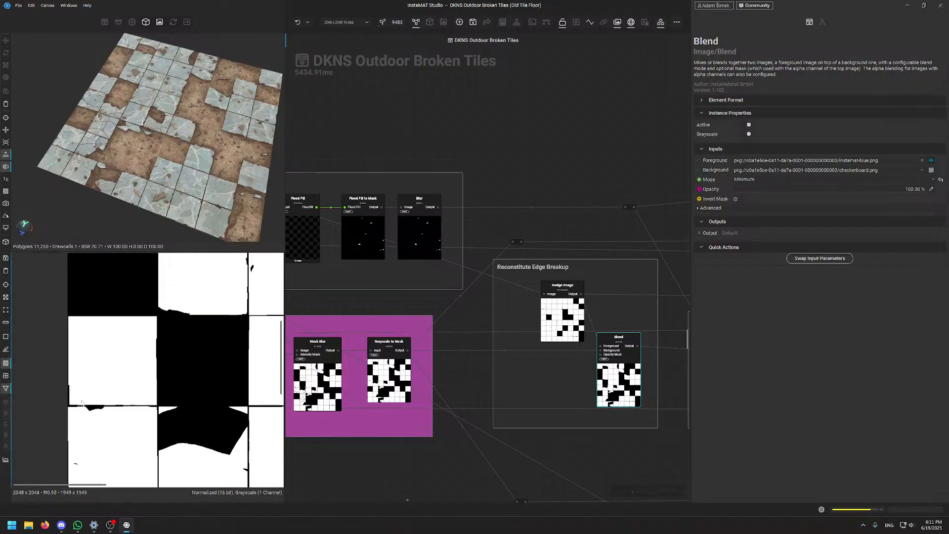
pyautogui.scroll(-3, 147, 422)
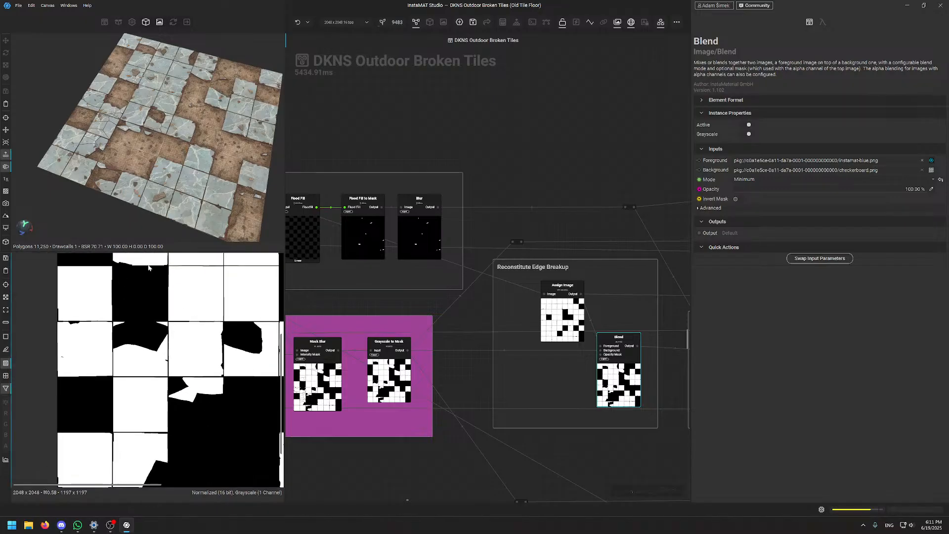
pyautogui.scroll(-4, 194, 405)
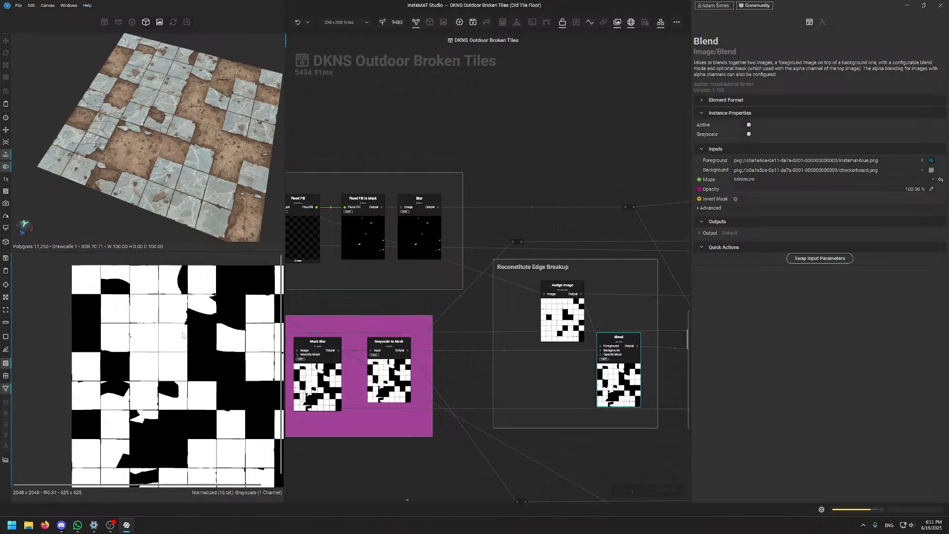
pyautogui.scroll(9, 193, 401)
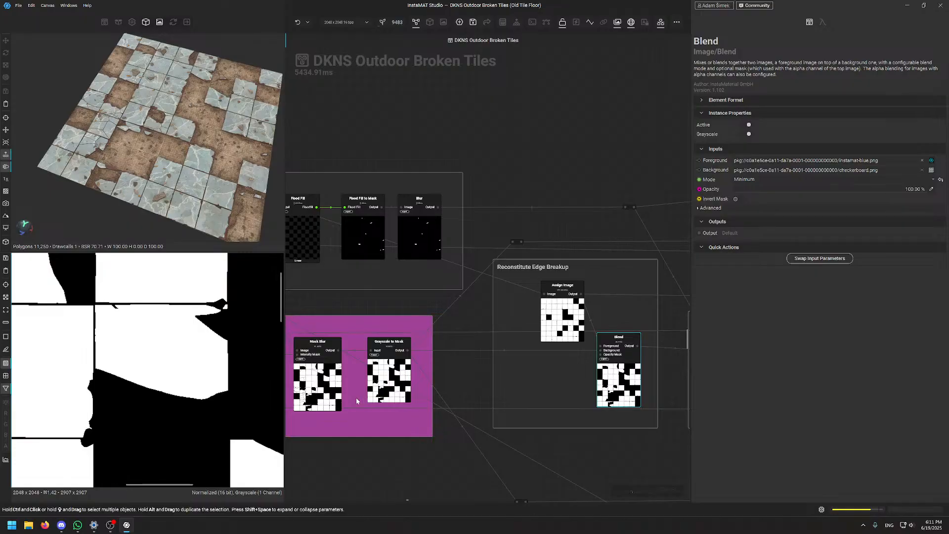
# Compare the Mask Blur, Grayscale to Mask and Reconstitute Edge Breakup Blend outputs on one close-up of a broken tile
pyautogui.click(313, 370)
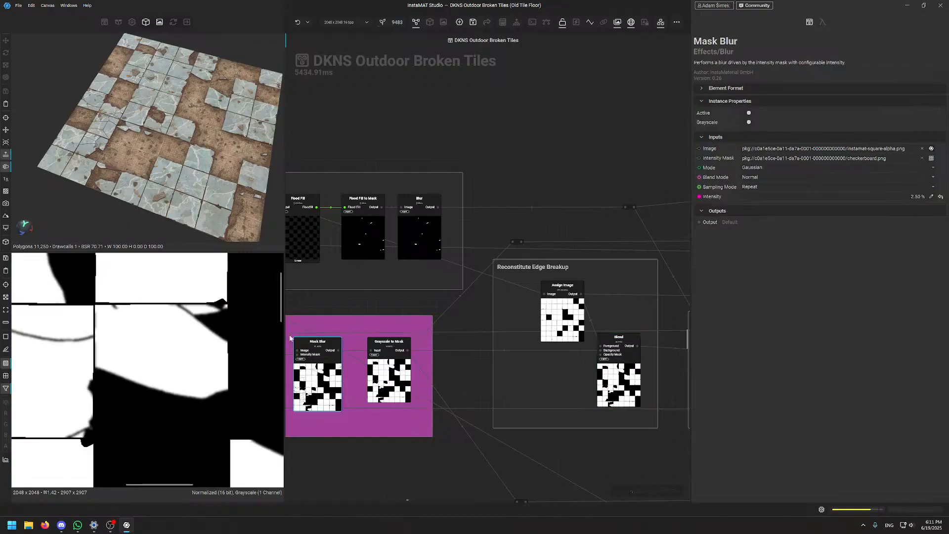
pyautogui.click(389, 376)
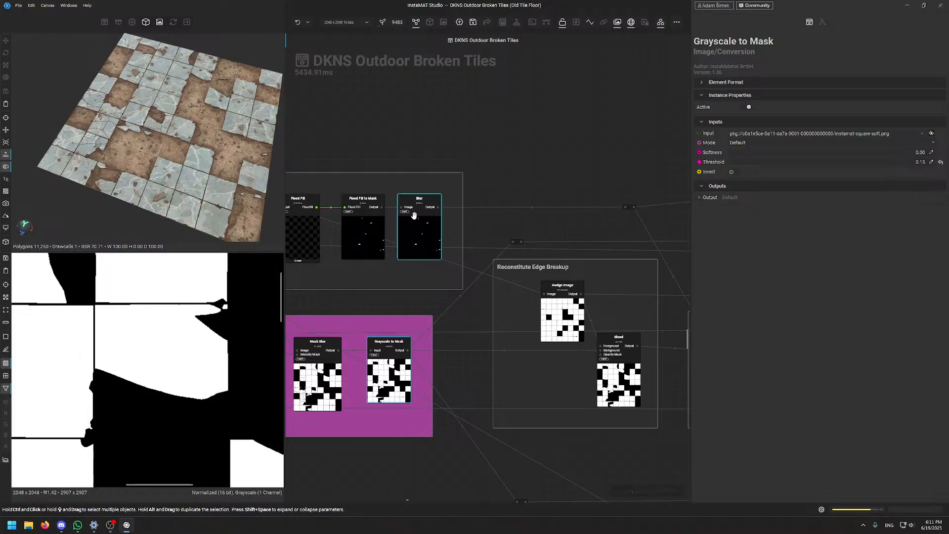
pyautogui.click(618, 374)
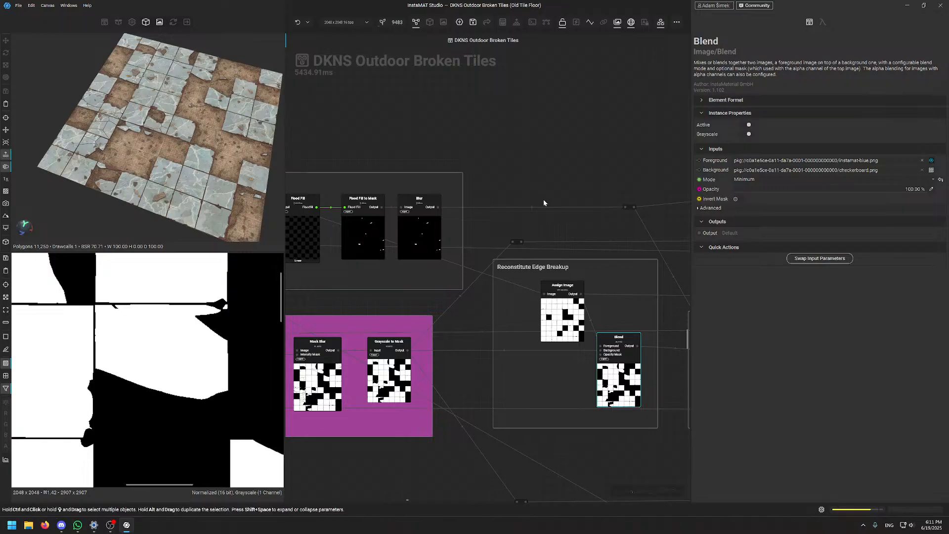
# Display the Blend node of the Loose Fragments Mask group and examine the loose tile pieces closely in the 3D preview
pyautogui.moveTo(544, 199)
pyautogui.mouseDown(button='middle')
pyautogui.moveTo(402, 218)
pyautogui.moveTo(536, 213)
pyautogui.mouseUp(button='middle')
pyautogui.scroll(-5, 410, 232)
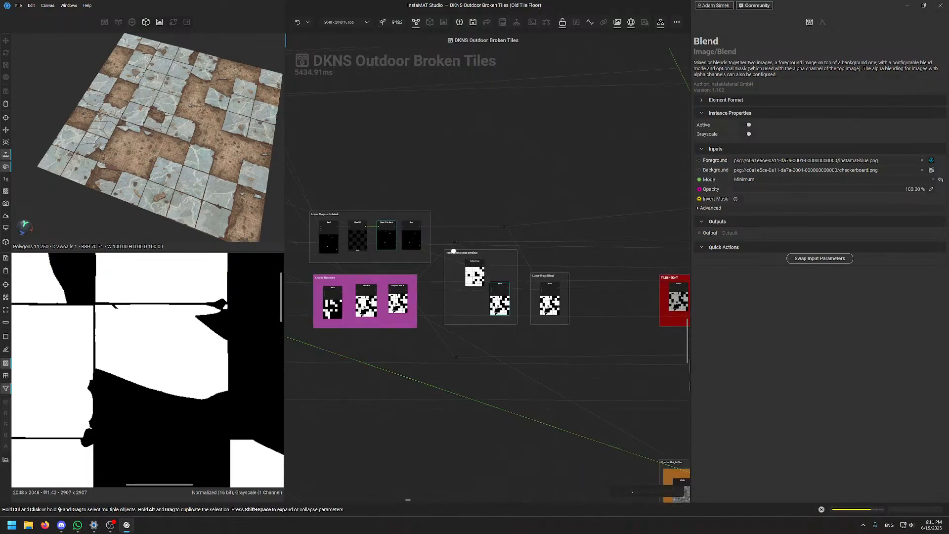
pyautogui.scroll(5, 453, 251)
pyautogui.click(420, 279)
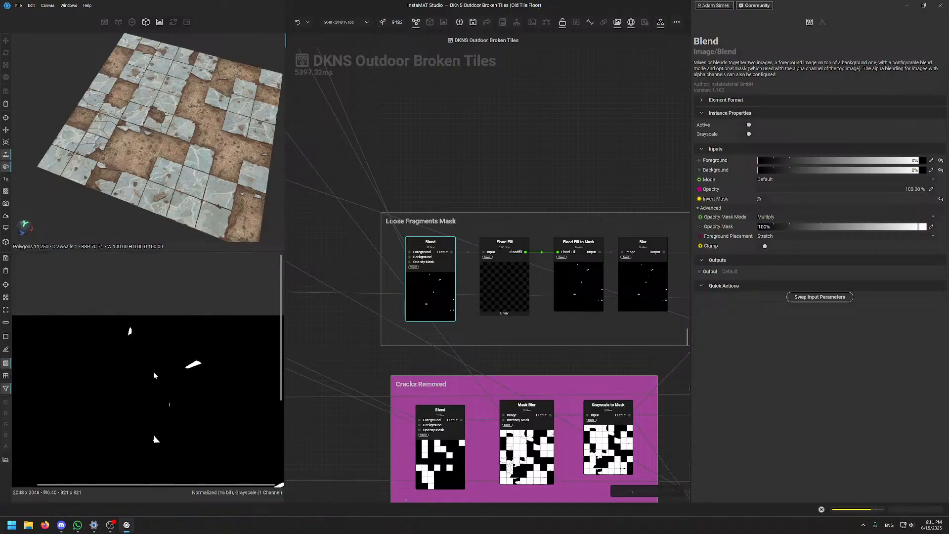
pyautogui.scroll(3, 209, 103)
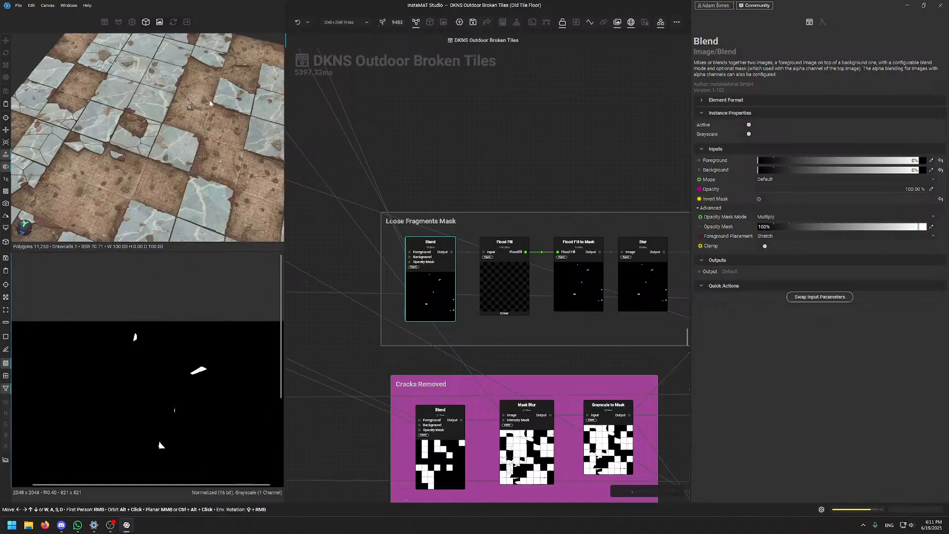
pyautogui.moveTo(203, 198); pyautogui.dragTo(184, 164, button='middle')
pyautogui.moveTo(220, 214); pyautogui.dragTo(200, 177, button='middle')
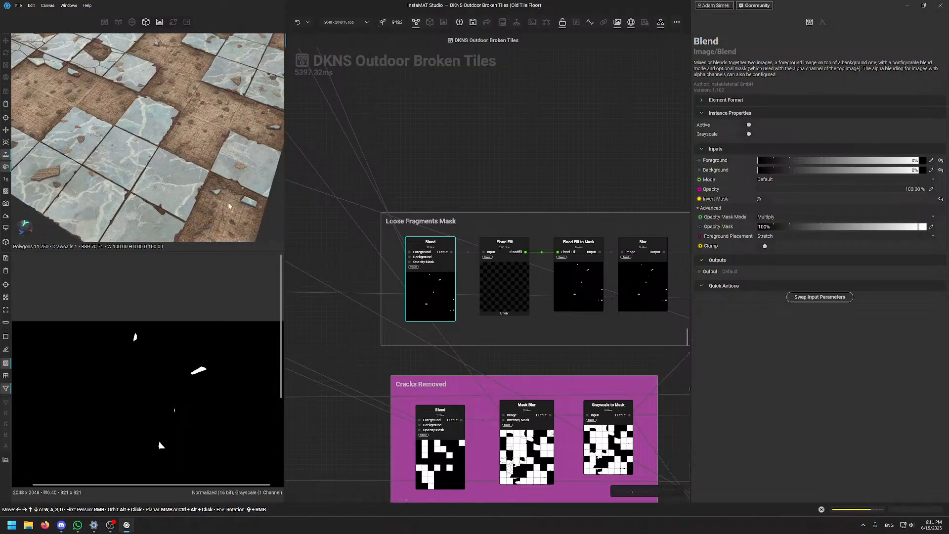
# Display the Blend output of the Loose Frags Blend group and nudge that node slightly higher within its frame
pyautogui.keyDown('alt'); pyautogui.moveTo(229, 206); pyautogui.dragTo(159, 133); pyautogui.keyUp('alt')
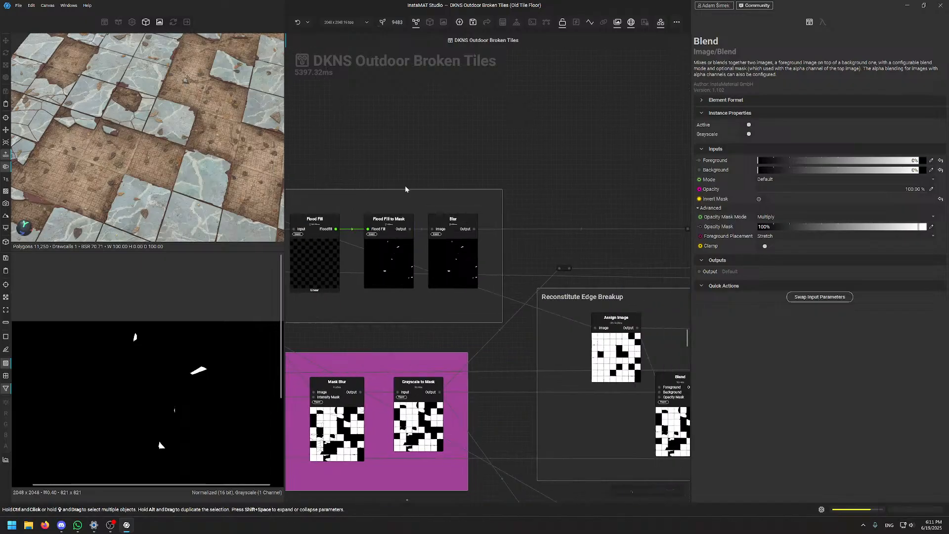
pyautogui.click(657, 387)
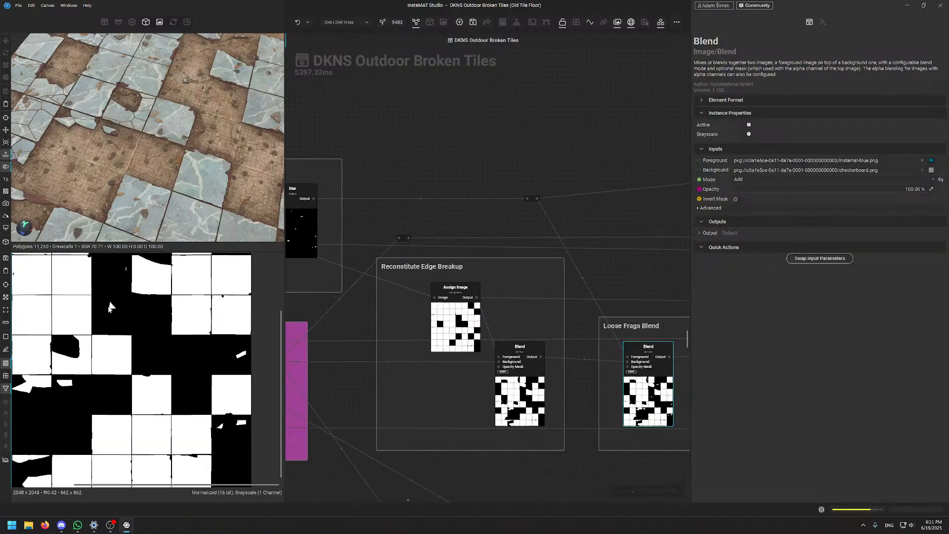
pyautogui.scroll(-3, 457, 317)
pyautogui.moveTo(622, 284); pyautogui.dragTo(471, 242, button='middle')
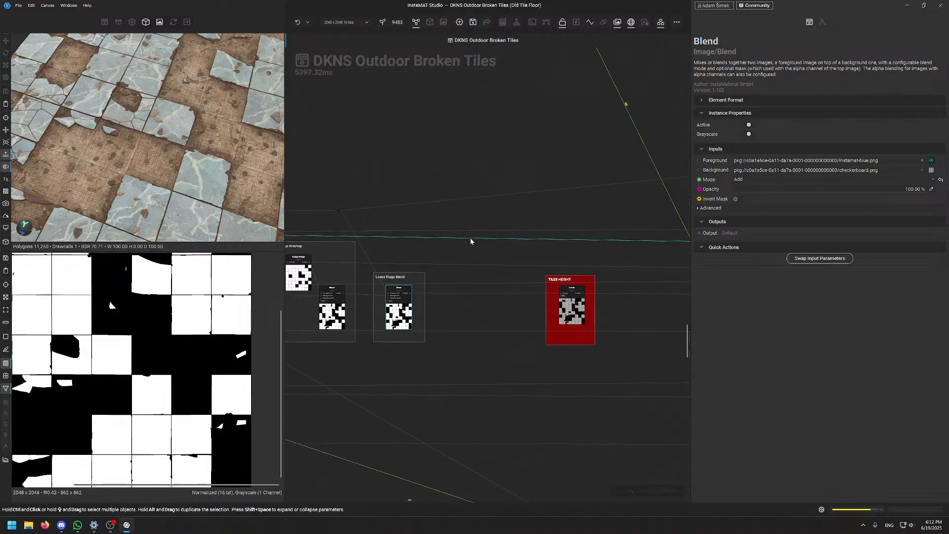
pyautogui.scroll(2, 423, 313)
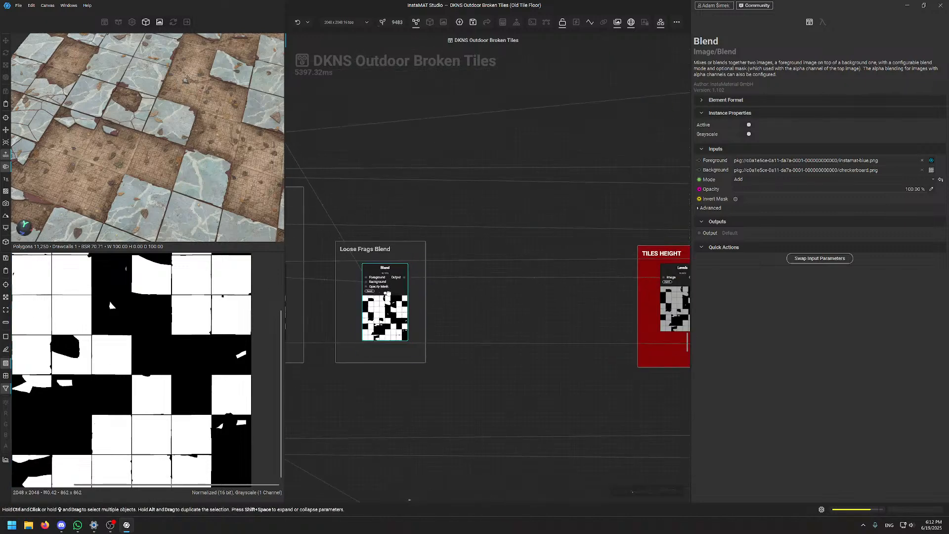
pyautogui.moveTo(388, 292); pyautogui.dragTo(389, 287)
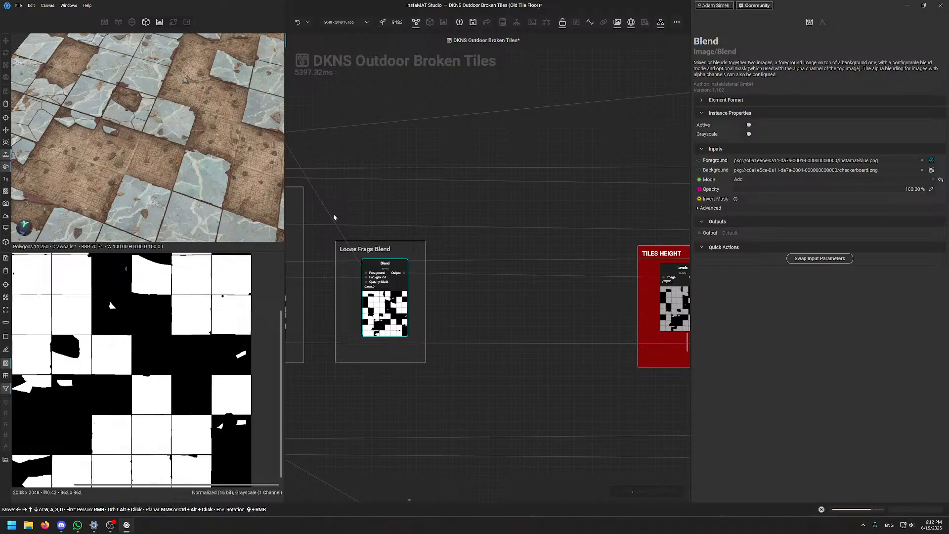
# Display the Levels node of the TILES HEIGHT group and inspect its grey tile mask and histogram output levels
pyautogui.moveTo(551, 291); pyautogui.dragTo(395, 297, button='middle')
pyautogui.scroll(3, 563, 288)
pyautogui.doubleClick(537, 282)
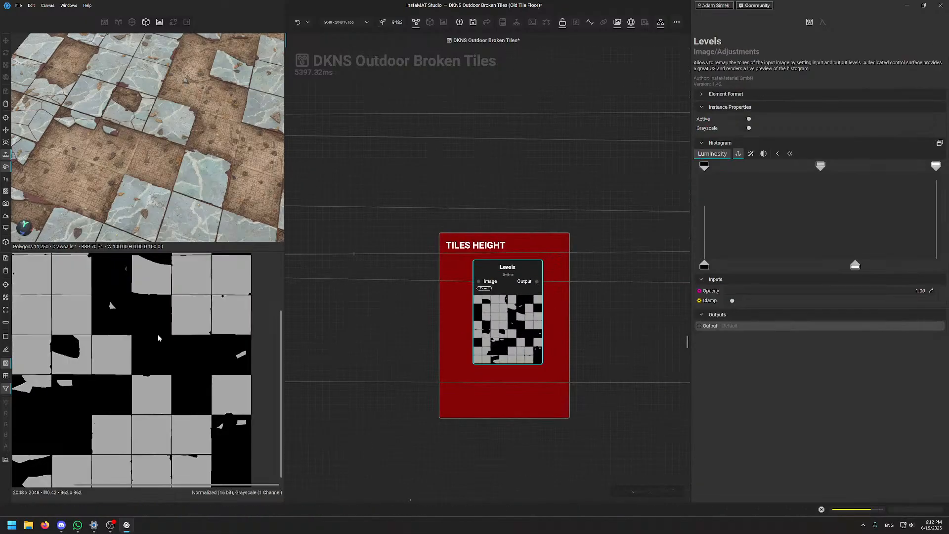
pyautogui.scroll(-3, 158, 338)
pyautogui.scroll(1, 173, 332)
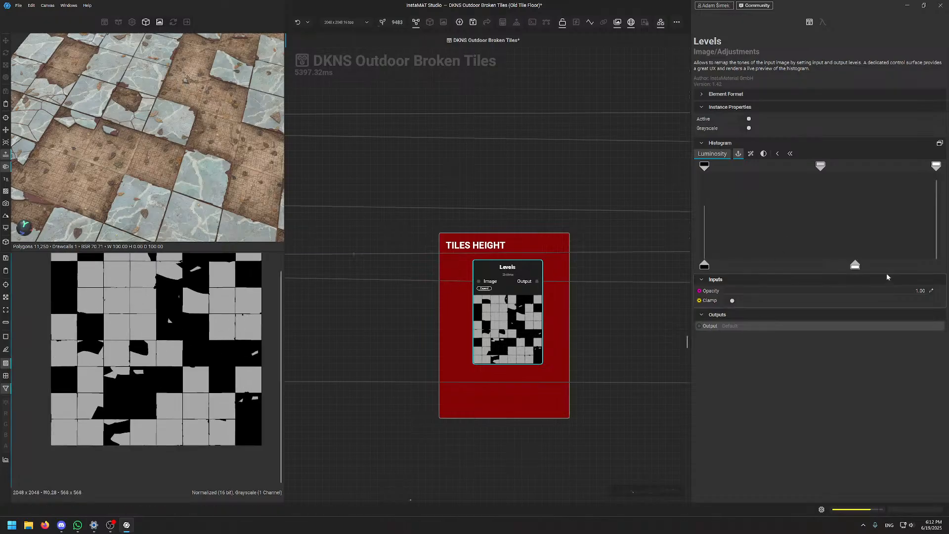
pyautogui.moveTo(858, 270)
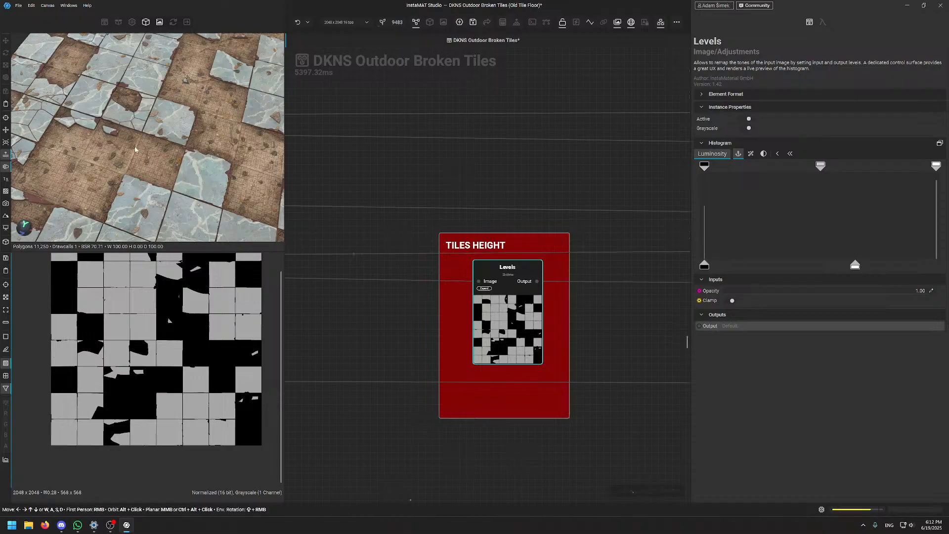
# Examine the height difference between the tiles, the bare ground and the loose debris from several angles in the 3D preview
pyautogui.keyDown('alt'); pyautogui.moveTo(135, 150); pyautogui.dragTo(189, 201); pyautogui.keyUp('alt')
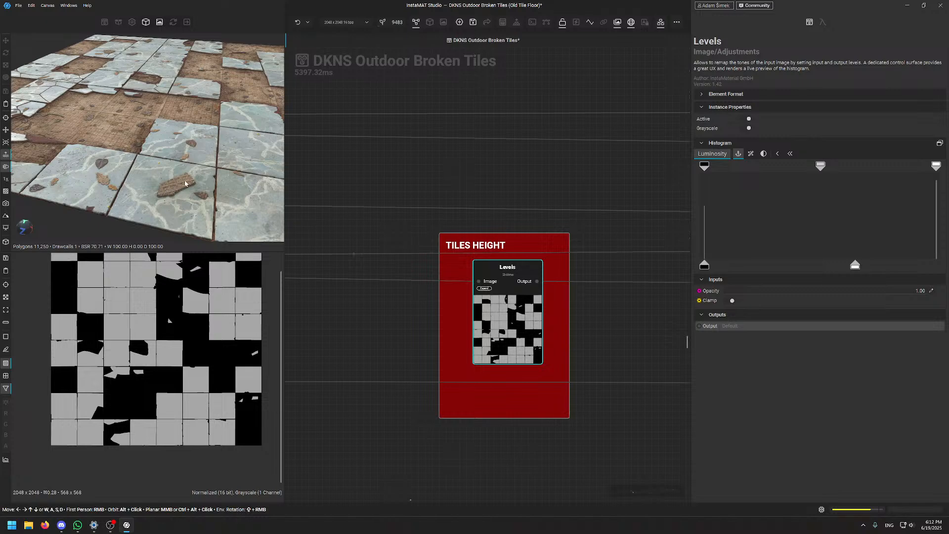
pyautogui.keyDown('alt'); pyautogui.moveTo(172, 193); pyautogui.dragTo(164, 115); pyautogui.keyUp('alt')
pyautogui.scroll(4, 164, 115)
pyautogui.moveTo(198, 149); pyautogui.dragTo(177, 143, button='middle')
pyautogui.scroll(-4, 180, 137)
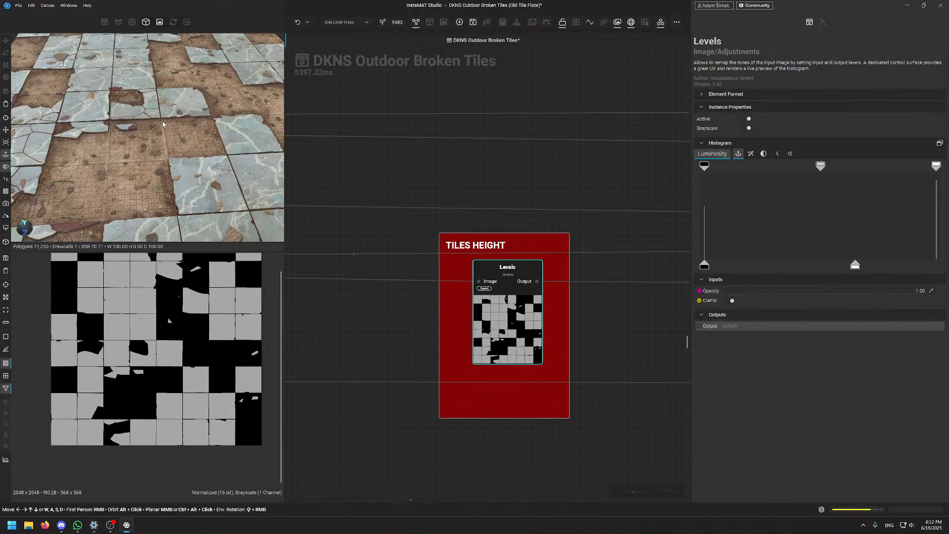
pyautogui.keyDown('alt'); pyautogui.moveTo(179, 116); pyautogui.dragTo(200, 148); pyautogui.keyUp('alt')
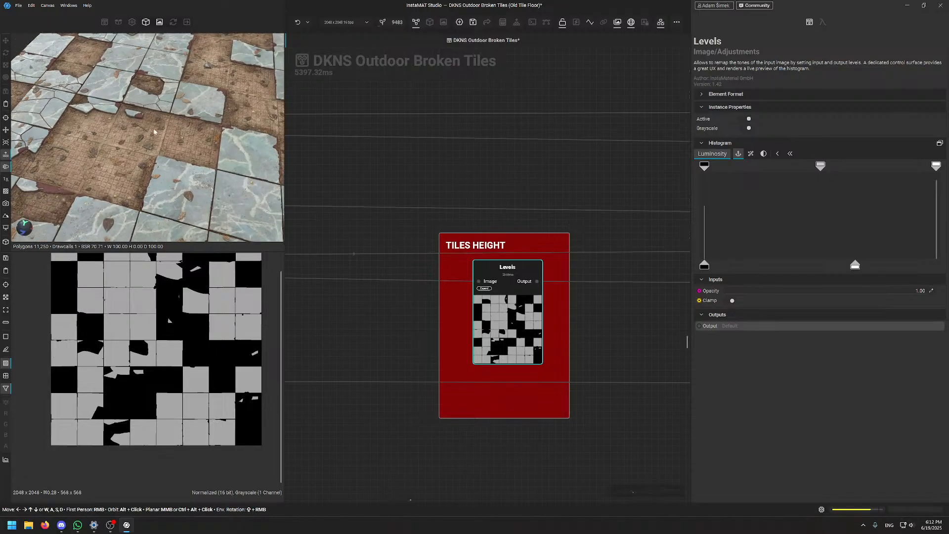
pyautogui.scroll(2, 192, 173)
pyautogui.keyDown('shift'); pyautogui.moveTo(148, 198); pyautogui.dragTo(154, 217, button='right'); pyautogui.keyUp('shift')
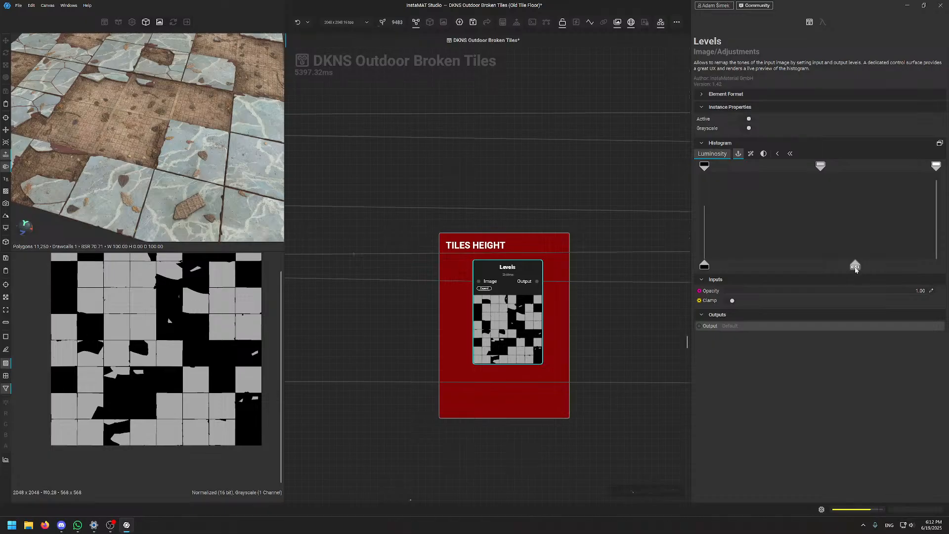
# Return to the Loose Frags Blend group and display its Blend mask again for comparison with the tile height
pyautogui.scroll(-8, 494, 182)
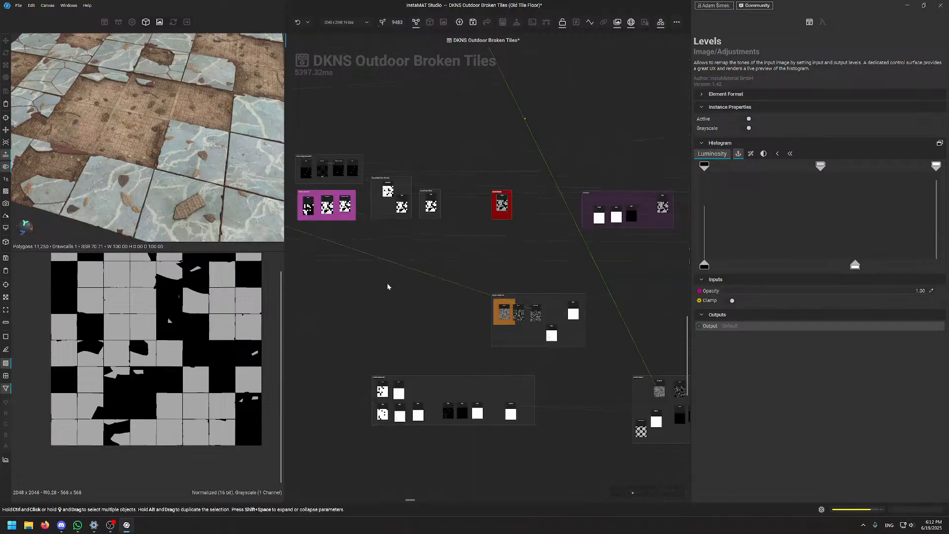
pyautogui.moveTo(394, 248); pyautogui.dragTo(588, 239, button='middle')
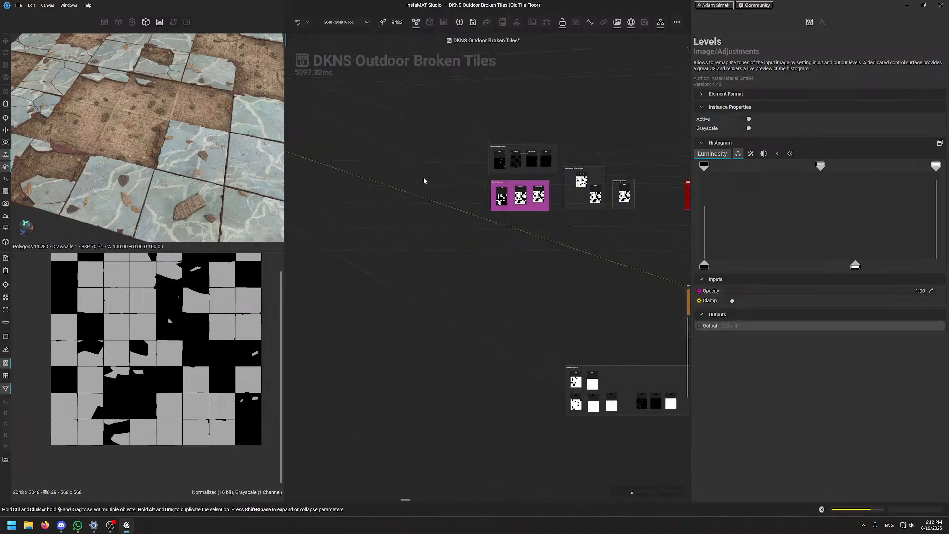
pyautogui.scroll(8, 624, 192)
pyautogui.doubleClick(626, 191)
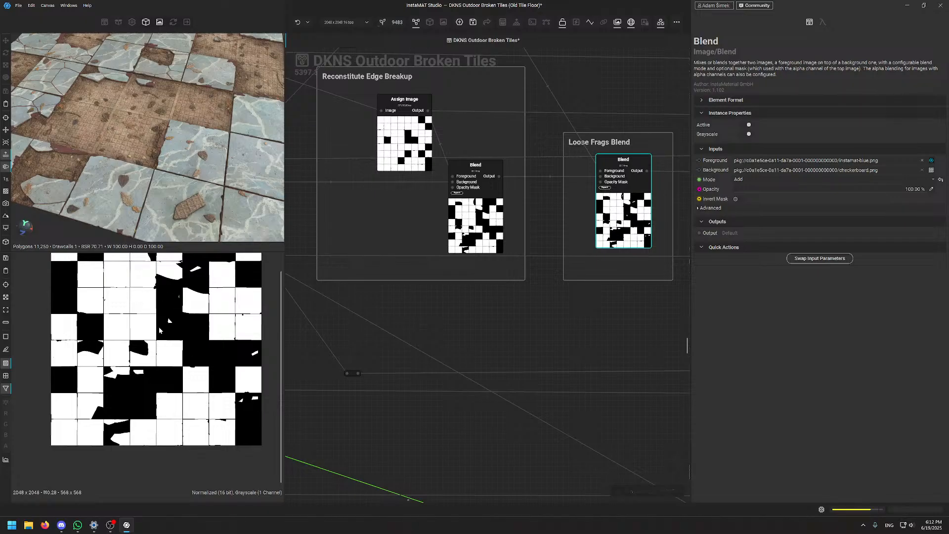
# Find the Cracks SUB Mask group and compare the outputs of its upper, lower and combined Blend nodes
pyautogui.scroll(-5, 475, 352)
pyautogui.moveTo(497, 371); pyautogui.dragTo(533, 174, button='middle')
pyautogui.moveTo(464, 292); pyautogui.dragTo(502, 226, button='middle')
pyautogui.scroll(5, 502, 229)
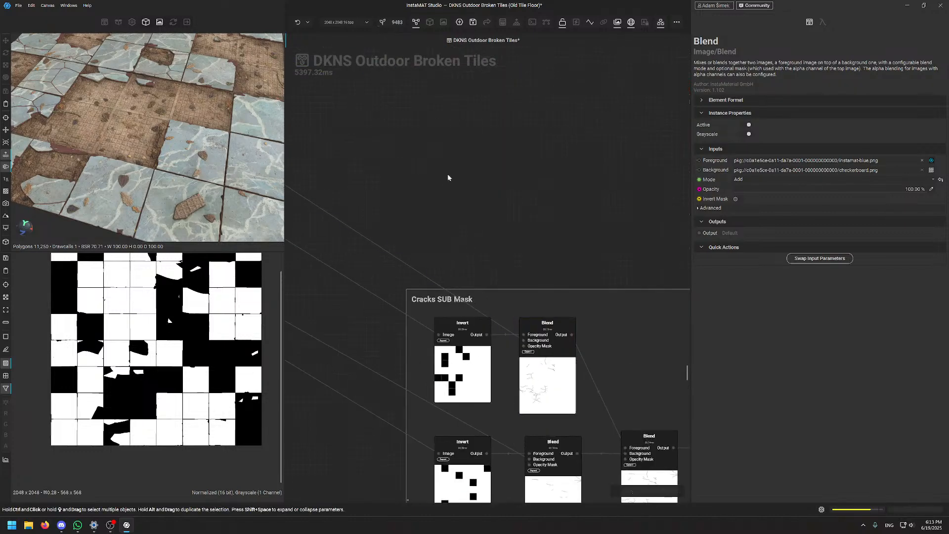
pyautogui.moveTo(517, 290); pyautogui.dragTo(509, 156, button='middle')
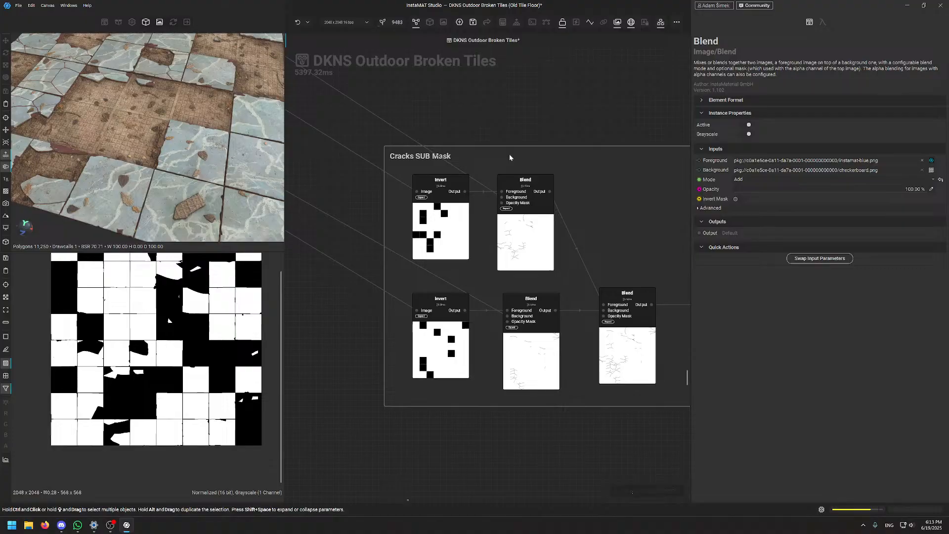
pyautogui.moveTo(457, 115); pyautogui.dragTo(462, 130, button='middle')
pyautogui.click(527, 279)
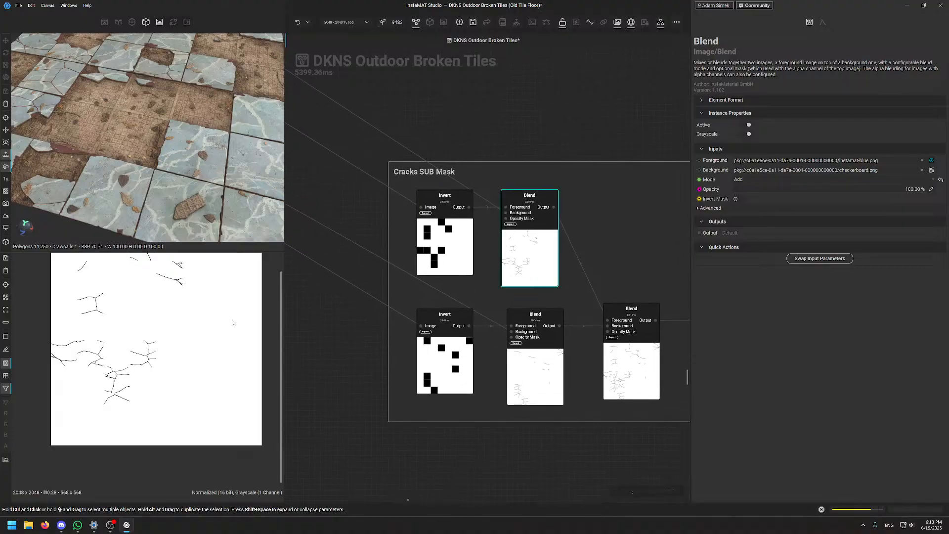
pyautogui.moveTo(169, 376); pyautogui.dragTo(174, 403, button='middle')
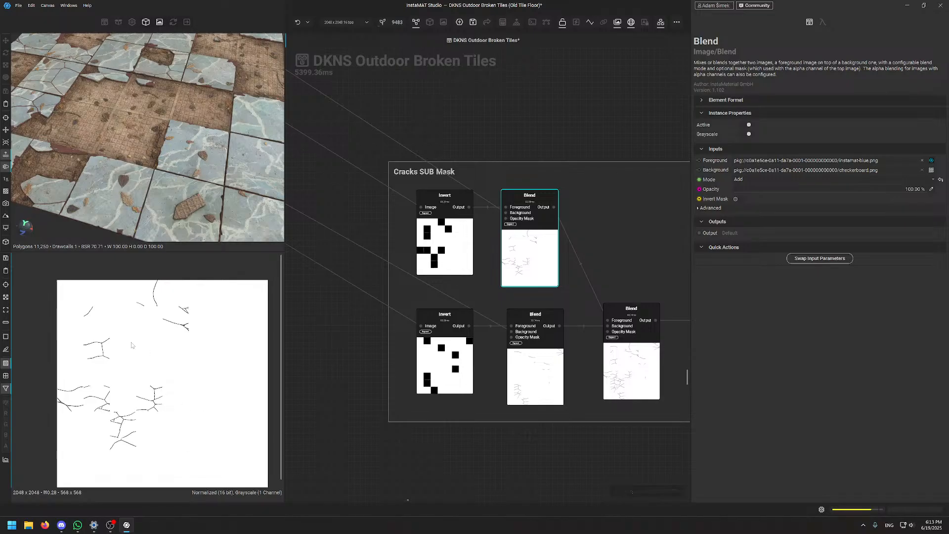
pyautogui.click(515, 364)
pyautogui.click(628, 352)
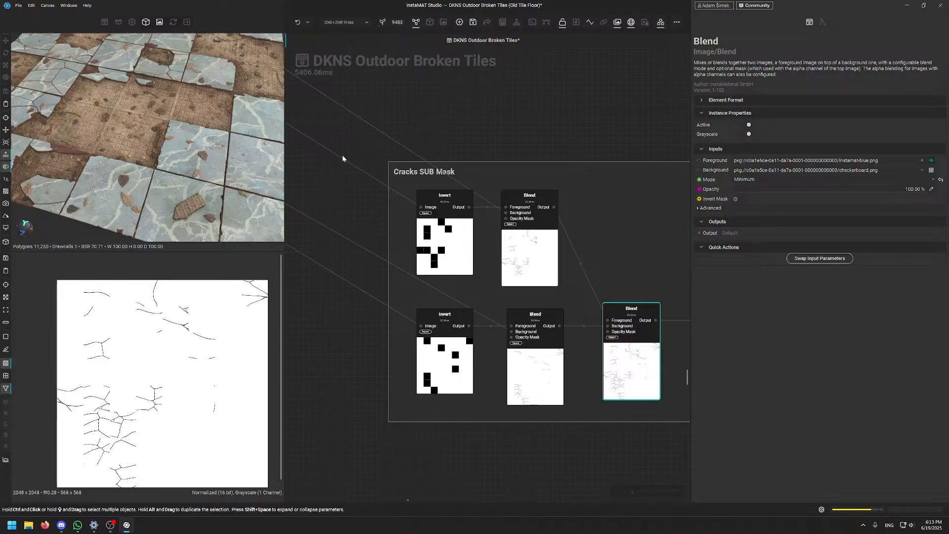
# Survey the node groups upstream of the crack masks and return to the combined Blend of Cracks SUB Mask
pyautogui.scroll(-5, 373, 157)
pyautogui.moveTo(394, 158); pyautogui.dragTo(548, 299, button='middle')
pyautogui.scroll(-4, 548, 301)
pyautogui.moveTo(420, 217); pyautogui.dragTo(625, 414, button='middle')
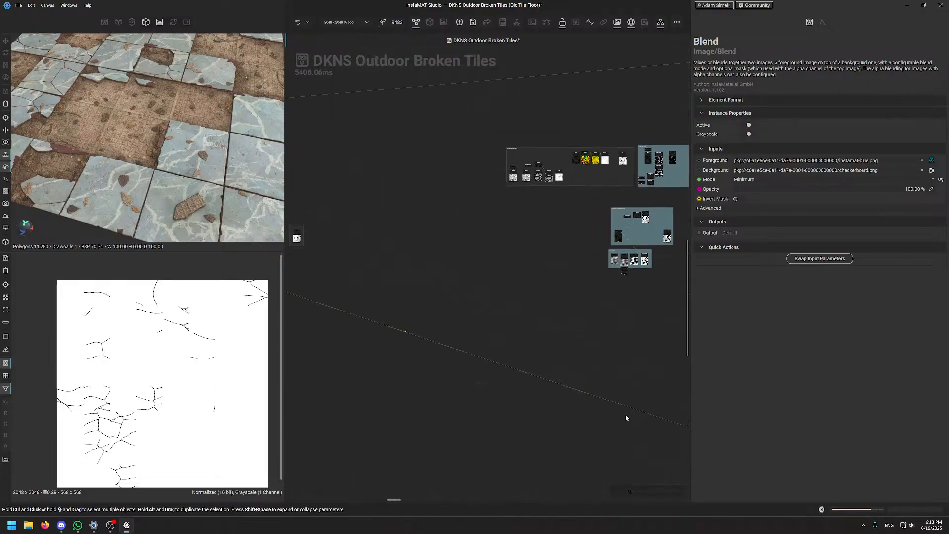
pyautogui.scroll(8, 542, 410)
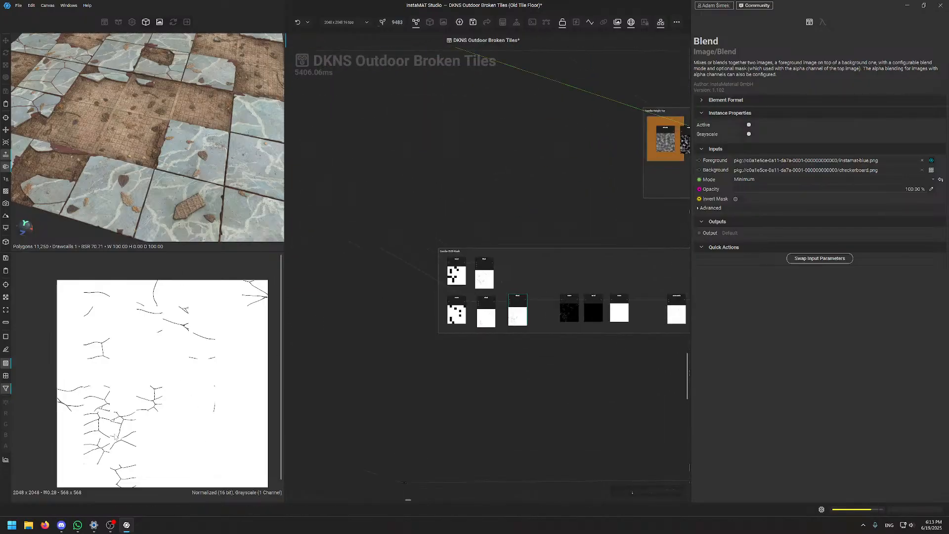
pyautogui.scroll(5, 408, 329)
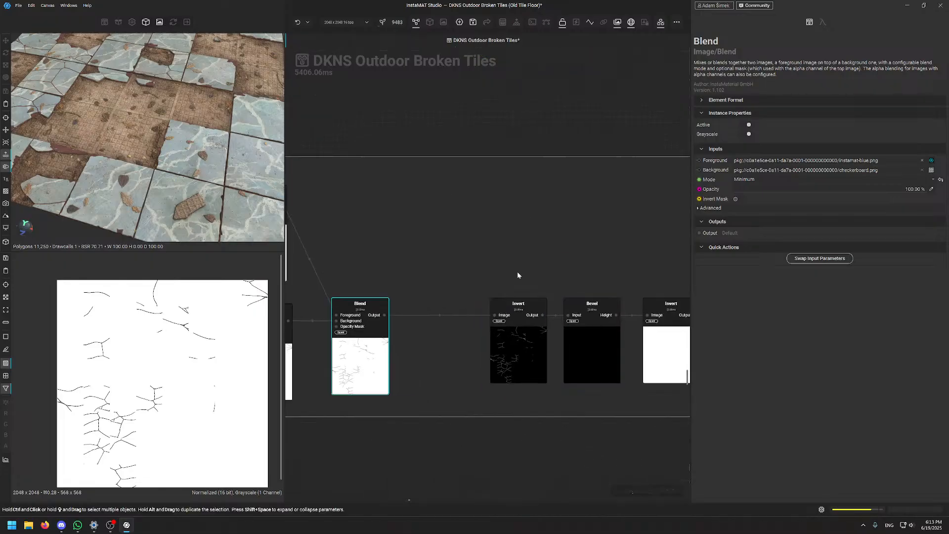
# Display the Invert node after the combined crack Blend and its Bevel node, examining the beveled crack lines up close
pyautogui.click(516, 341)
pyautogui.scroll(-3, 225, 405)
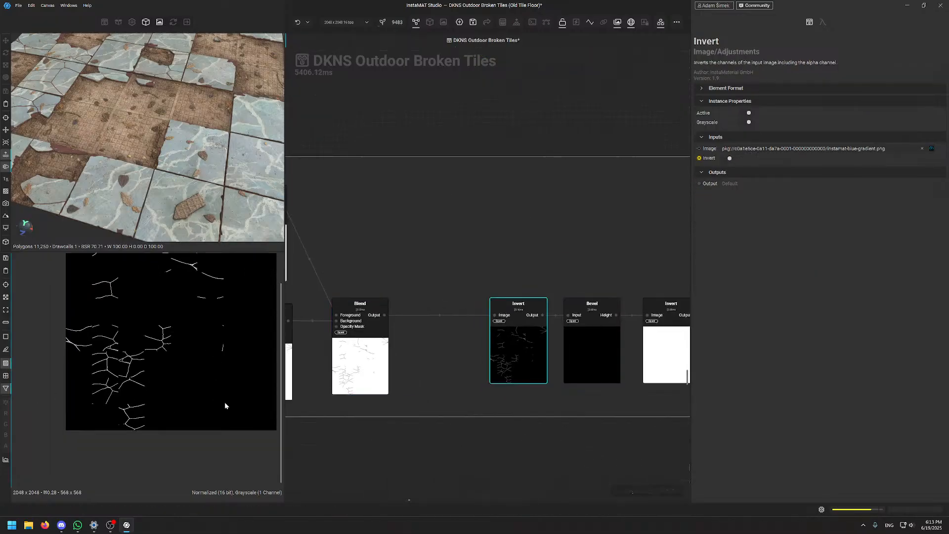
pyautogui.click(607, 335)
pyautogui.scroll(10, 238, 356)
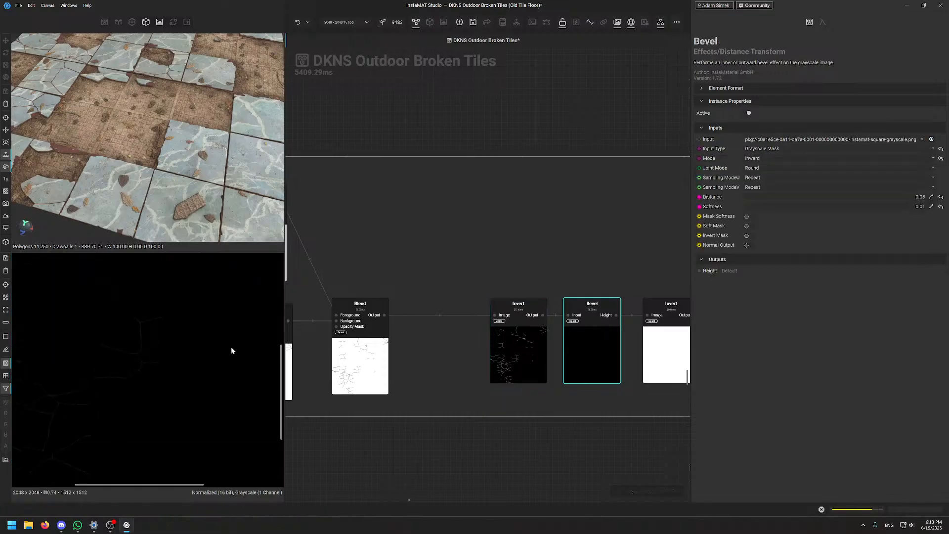
pyautogui.scroll(4, 68, 356)
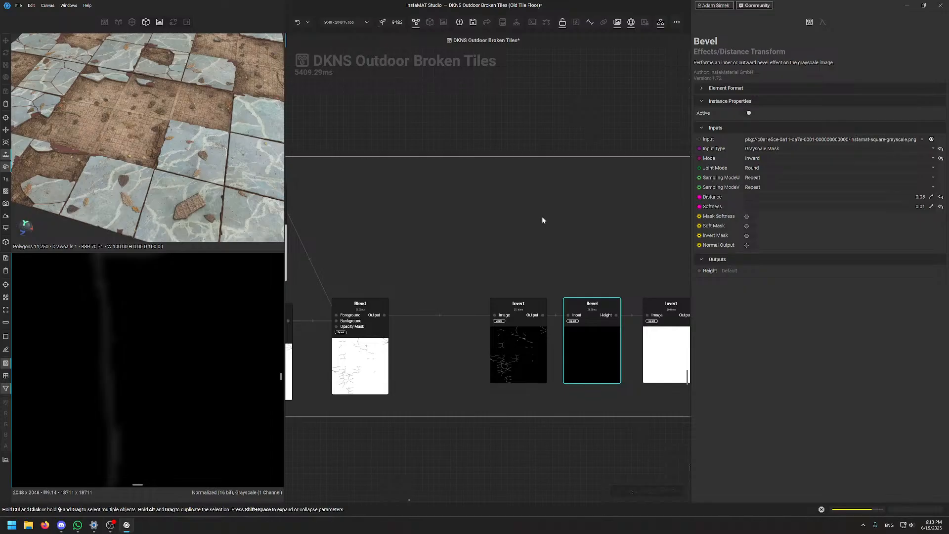
pyautogui.scroll(-2, 120, 397)
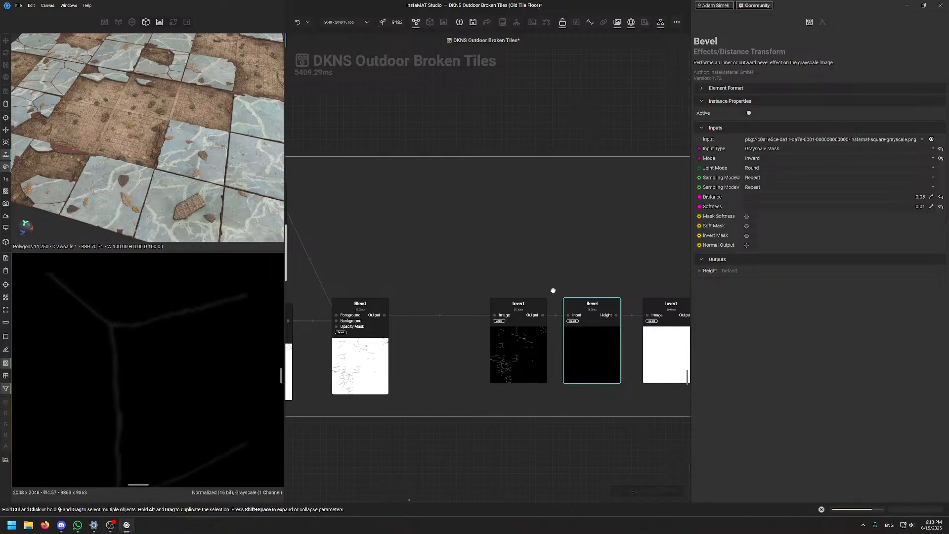
# Display the Invert node following the Bevel, and select the Bevel and that Invert together
pyautogui.moveTo(553, 290); pyautogui.dragTo(363, 277, button='middle')
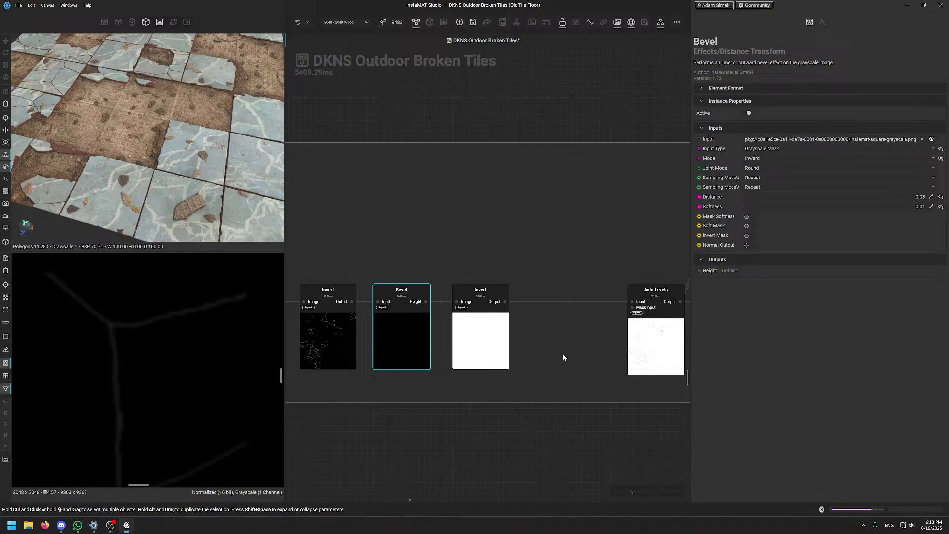
pyautogui.click(483, 349)
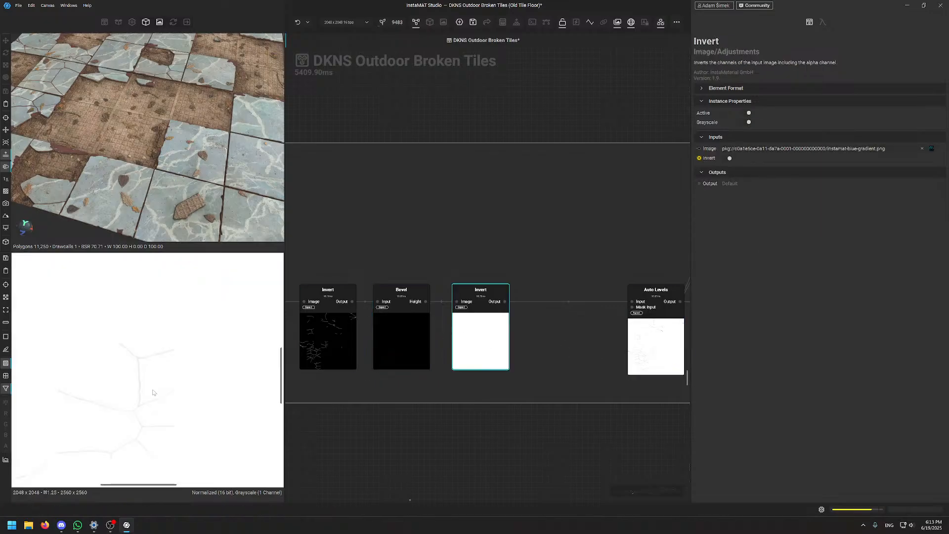
pyautogui.moveTo(532, 329); pyautogui.dragTo(455, 340, button='middle')
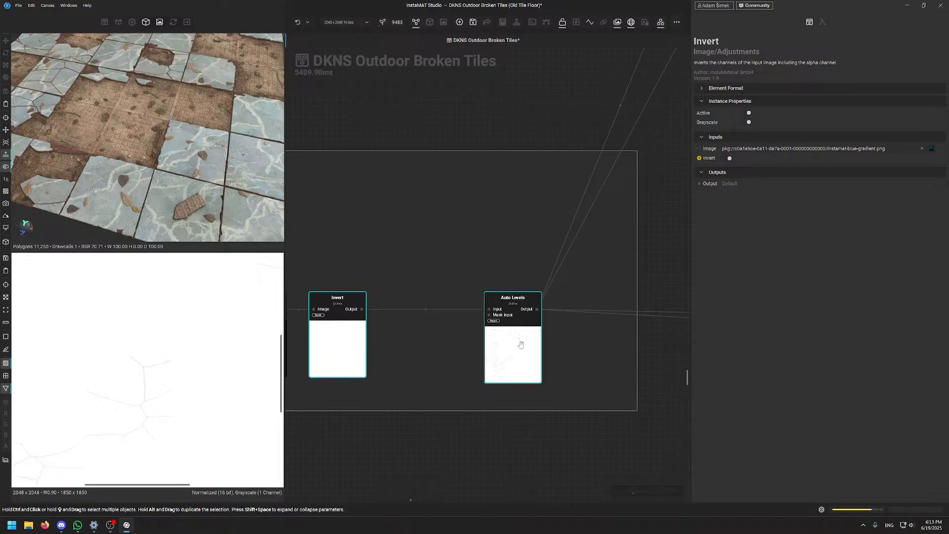
pyautogui.moveTo(521, 345); pyautogui.dragTo(598, 316, button='middle')
pyautogui.click(431, 316)
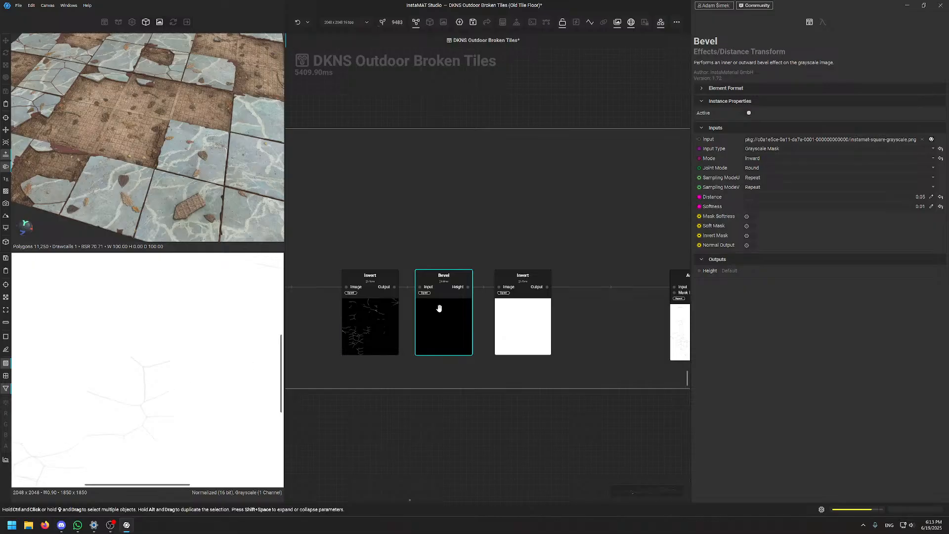
pyautogui.keyDown('ctrl'); pyautogui.click(519, 307); pyautogui.keyUp('ctrl')
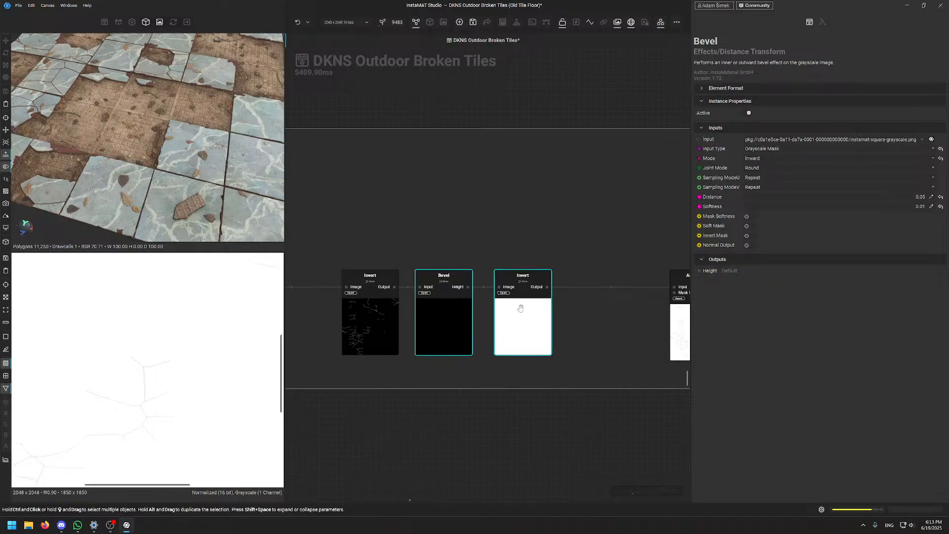
# Display the Auto Levels output of the Cracks SUB Mask group and inspect its crack lines in full and up close
pyautogui.moveTo(527, 299); pyautogui.dragTo(469, 312, button='middle')
pyautogui.click(604, 331)
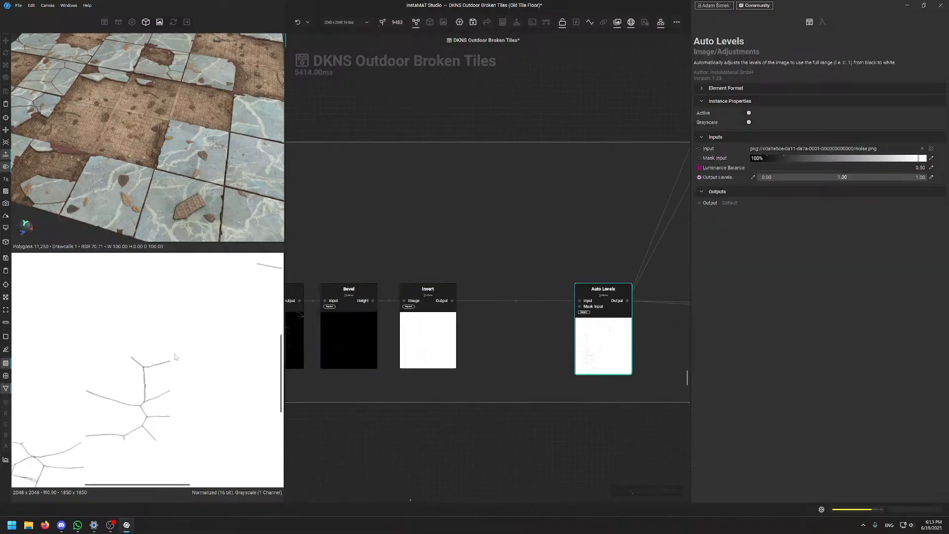
pyautogui.scroll(-2, 157, 385)
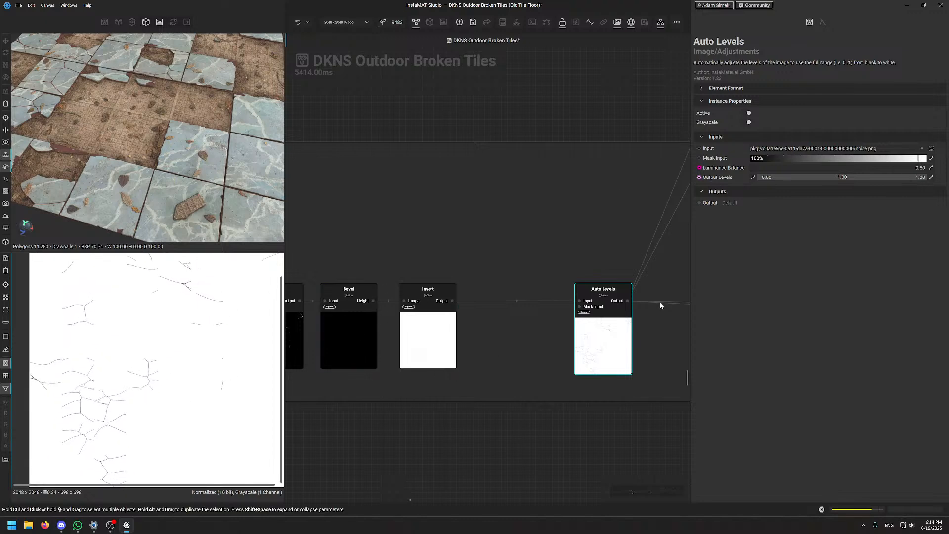
pyautogui.scroll(5, 164, 382)
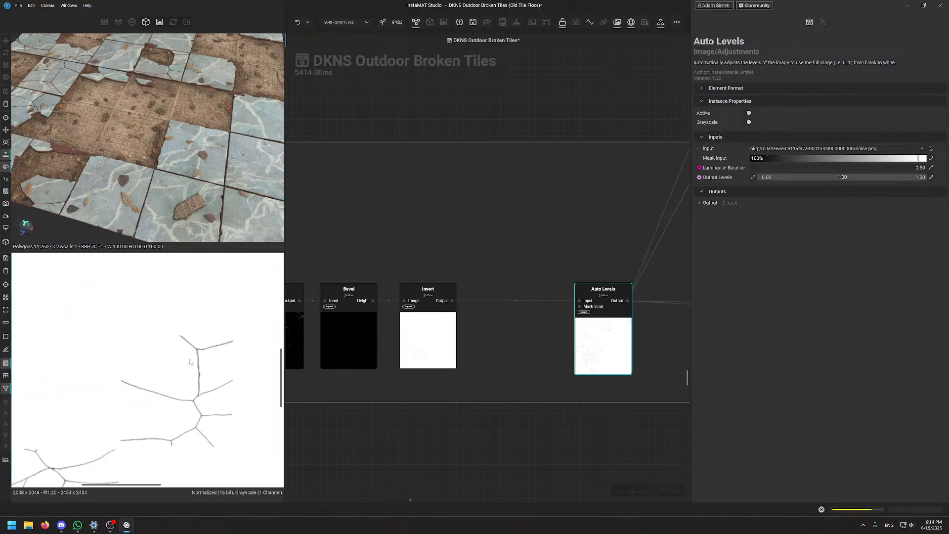
# Examine the crack lines of the Auto Levels output at several magnifications across the mask
pyautogui.scroll(-2, 189, 362)
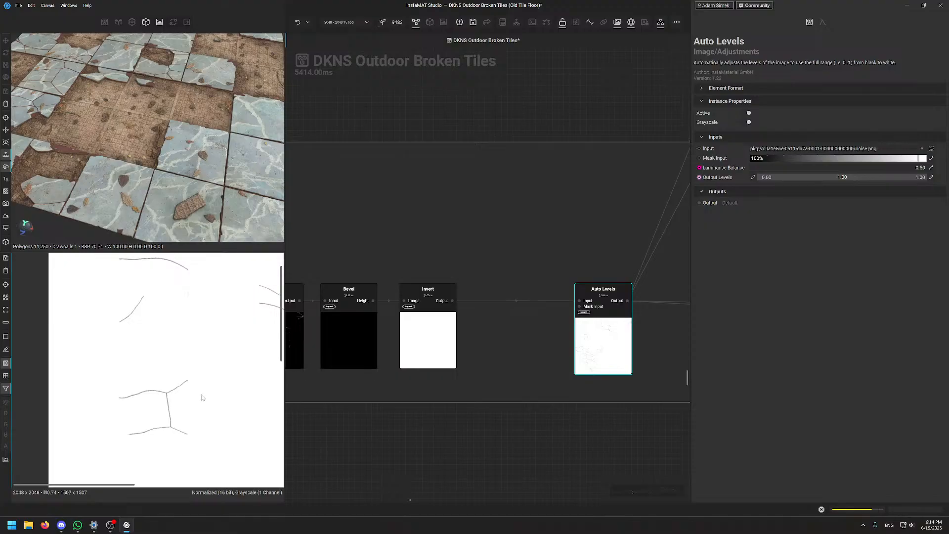
pyautogui.scroll(7, 112, 320)
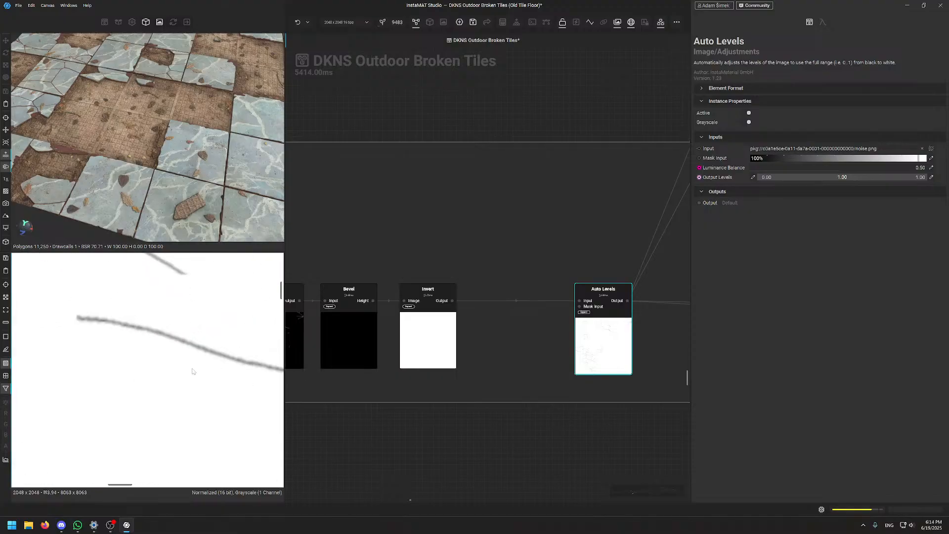
pyautogui.scroll(-5, 184, 346)
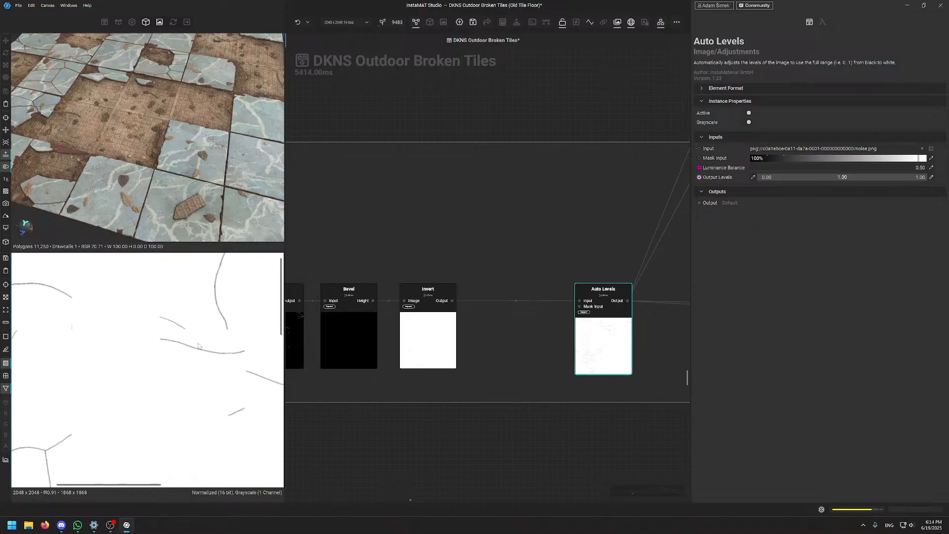
pyautogui.scroll(-3, 198, 346)
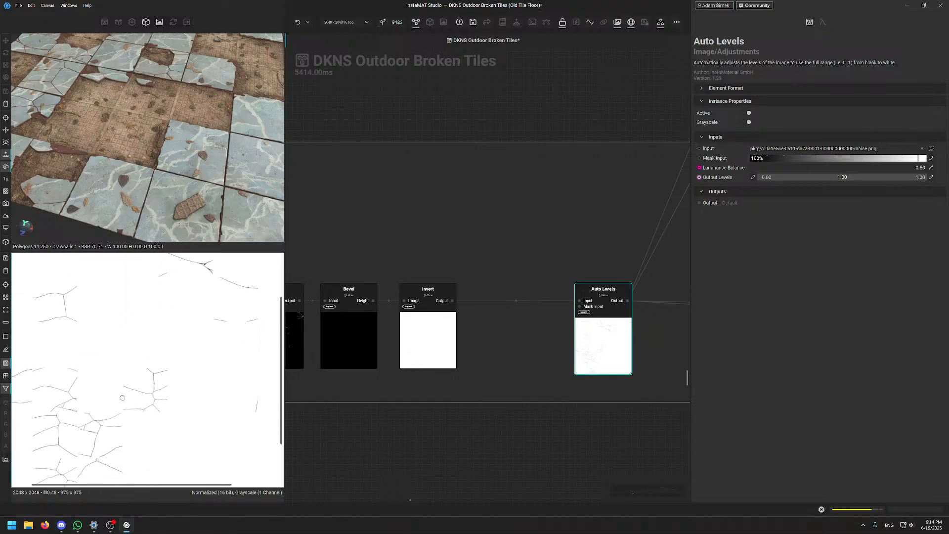
pyautogui.scroll(3, 122, 398)
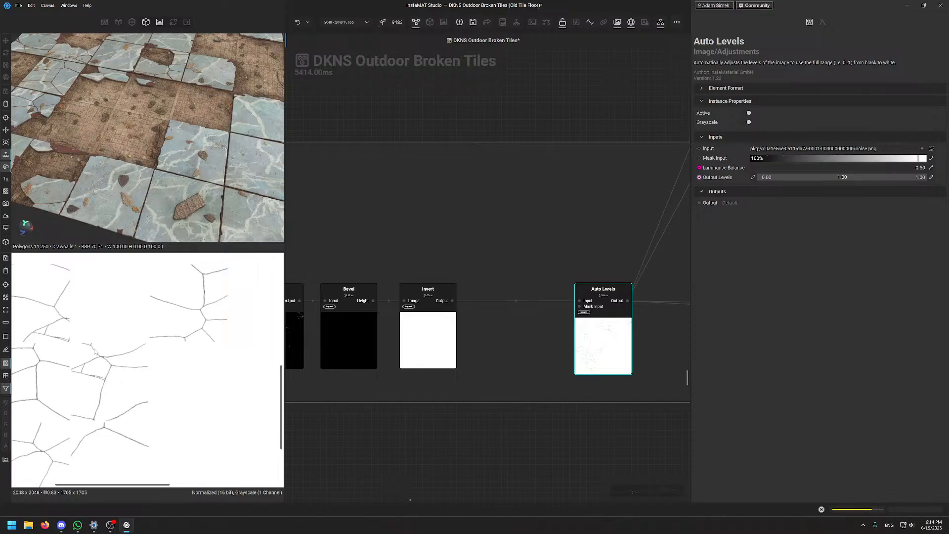
# Follow the Auto Levels output past the Cracks Height Var group to the Slope Blur in the Cracks Slopes group
pyautogui.scroll(-4, 574, 211)
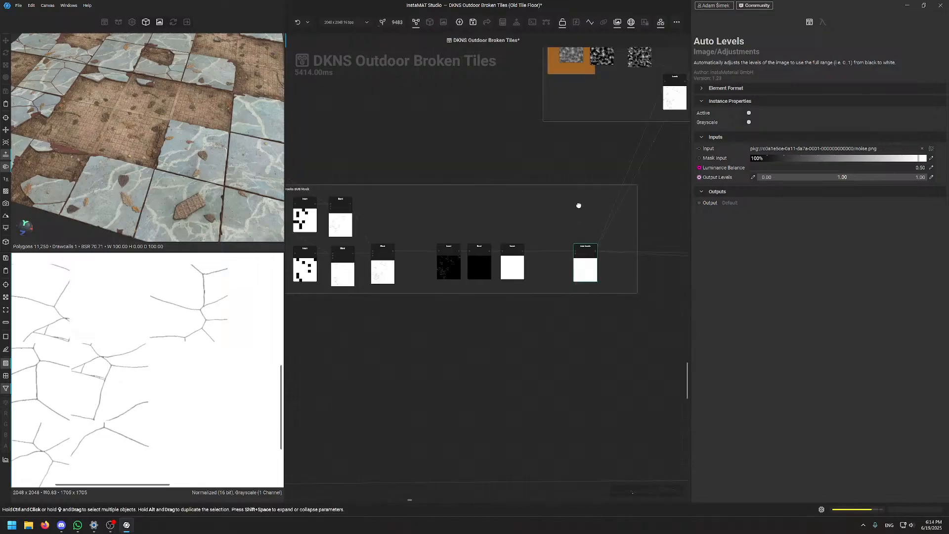
pyautogui.moveTo(579, 206); pyautogui.dragTo(470, 332, button='middle')
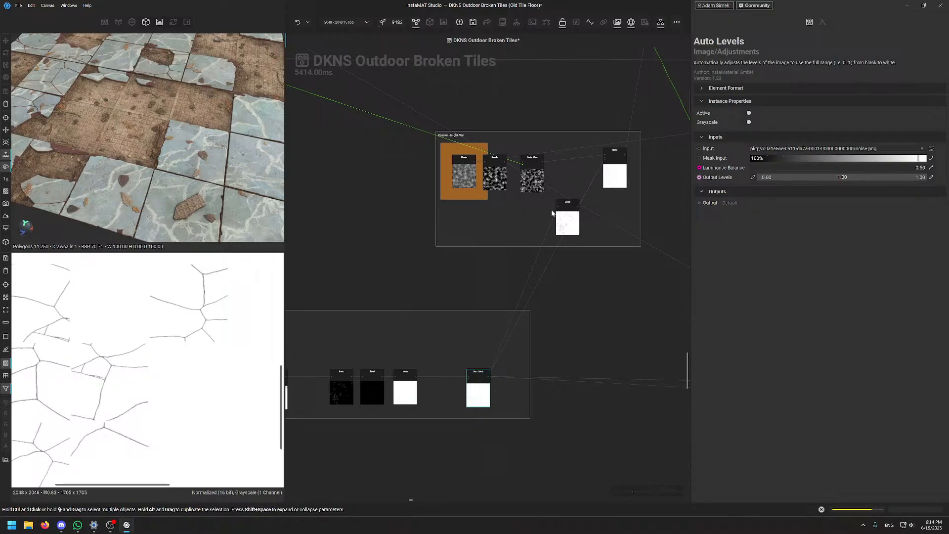
pyautogui.moveTo(577, 346); pyautogui.dragTo(602, 378, button='middle')
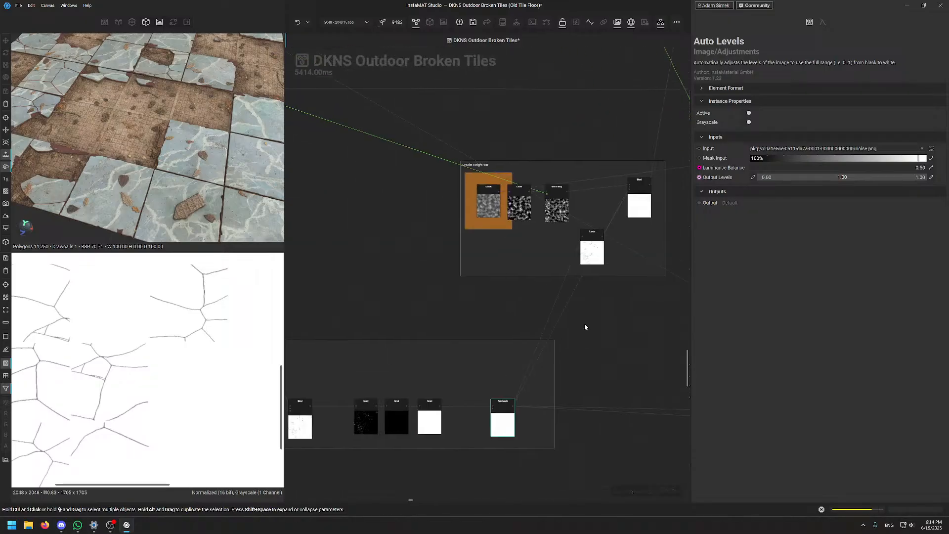
pyautogui.moveTo(594, 328); pyautogui.dragTo(348, 232, button='middle')
pyautogui.scroll(5, 538, 348)
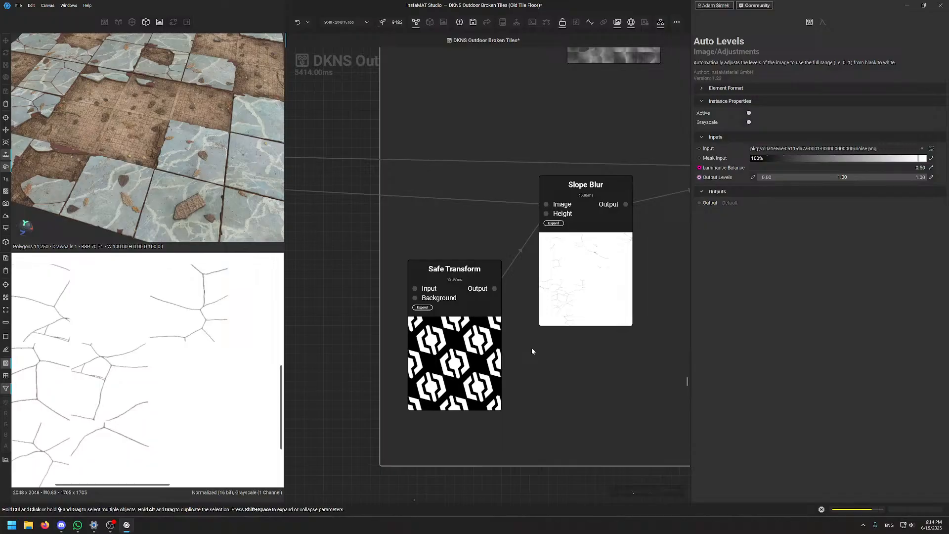
pyautogui.click(451, 351)
pyautogui.doubleClick(476, 298)
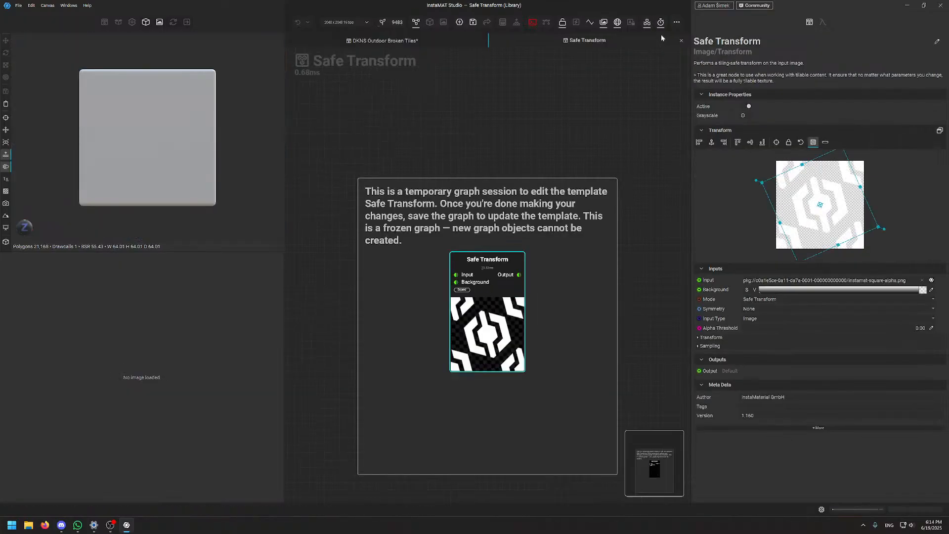
pyautogui.click(683, 42)
pyautogui.scroll(-3, 462, 244)
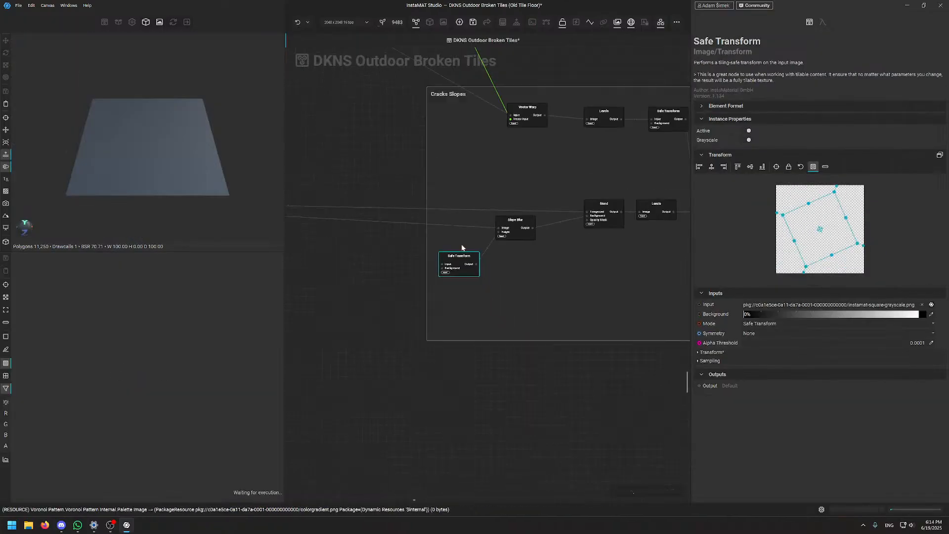
# Display the Slope Blur node of the Cracks Slopes group and inspect its crack mask
pyautogui.scroll(5, 506, 226)
pyautogui.click(541, 220)
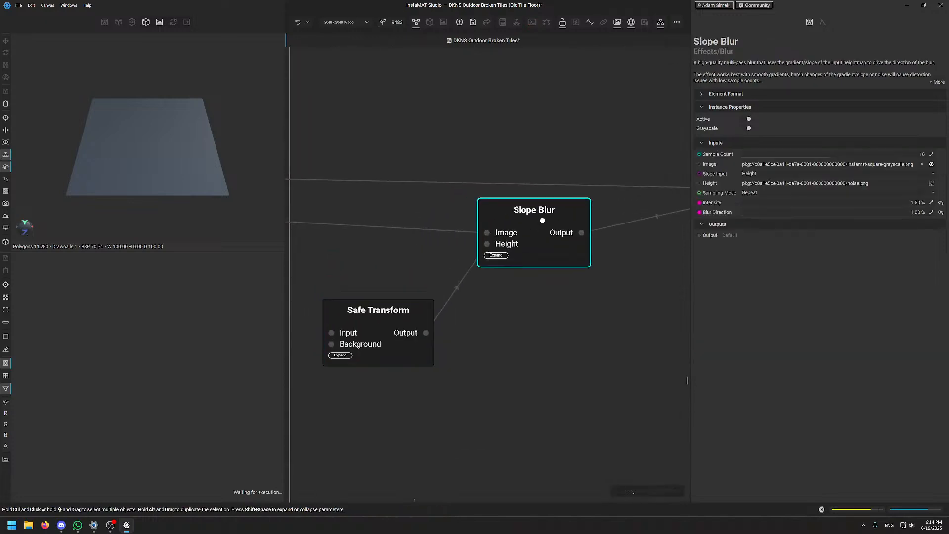
pyautogui.scroll(-5, 565, 270)
pyautogui.moveTo(584, 271); pyautogui.dragTo(481, 319, button='middle')
pyautogui.scroll(5, 498, 315)
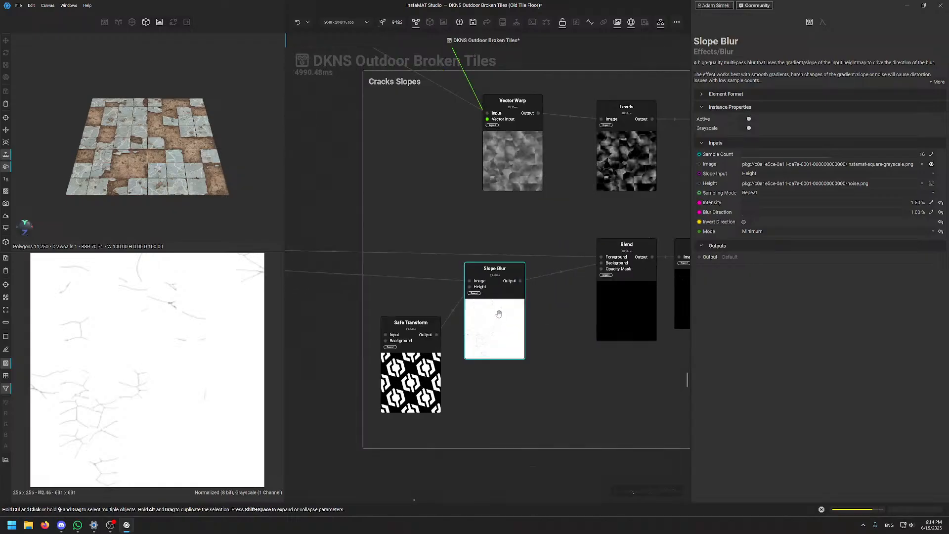
pyautogui.scroll(5, 110, 357)
pyautogui.scroll(-5, 248, 317)
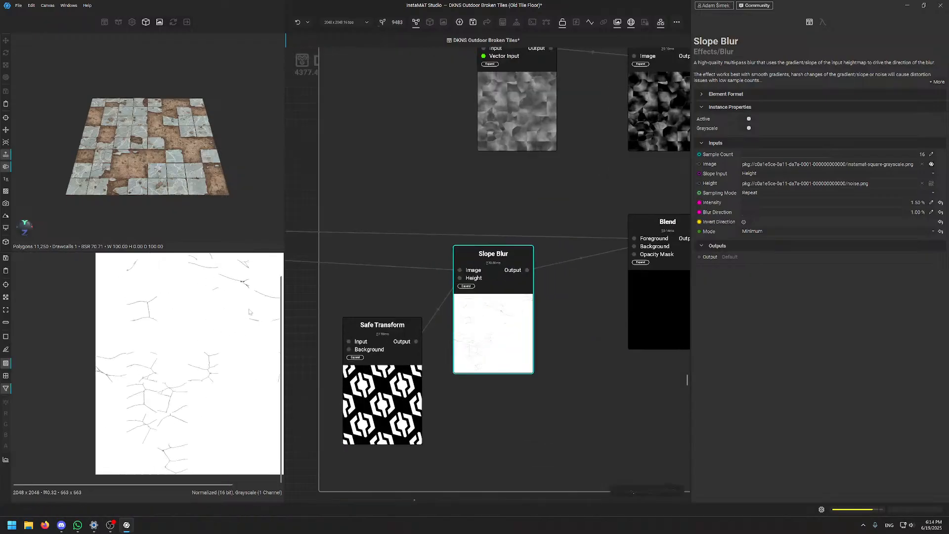
pyautogui.moveTo(247, 312); pyautogui.dragTo(191, 361, button='middle')
pyautogui.scroll(-5, 538, 224)
# Return to the Cracks Height Var group and move its crack Levels node closer to the Blend node
pyautogui.moveTo(364, 279); pyautogui.dragTo(303, 354, button='middle')
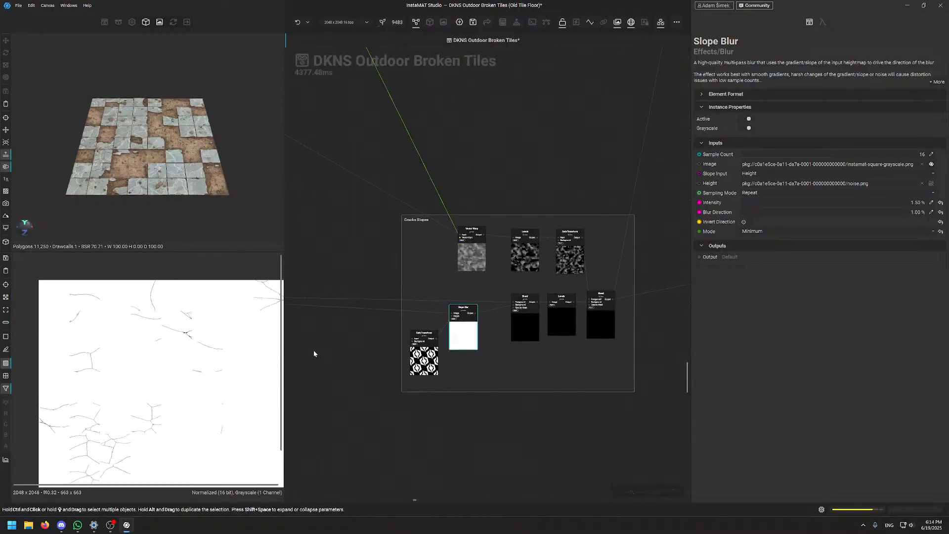
pyautogui.scroll(3, 481, 321)
pyautogui.scroll(-5, 607, 308)
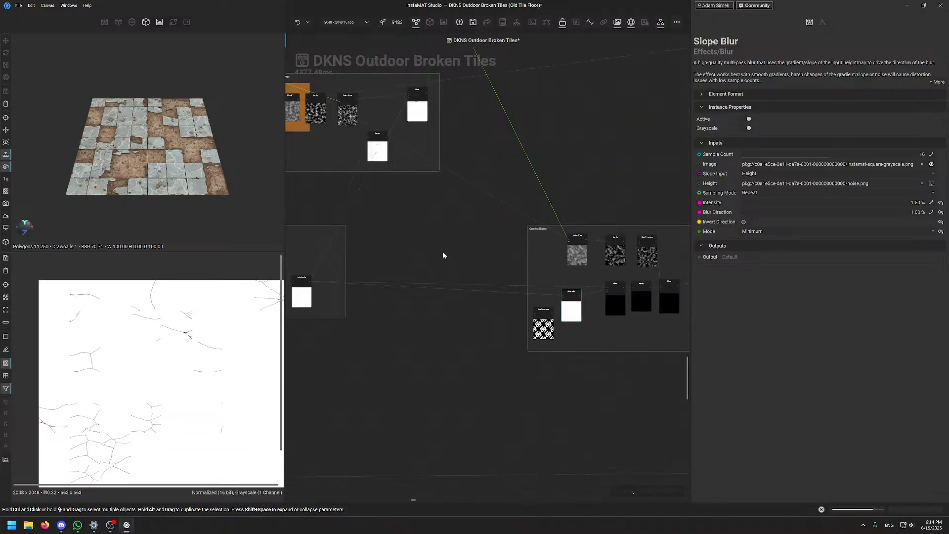
pyautogui.moveTo(443, 254); pyautogui.dragTo(639, 312, button='middle')
pyautogui.scroll(2, 506, 309)
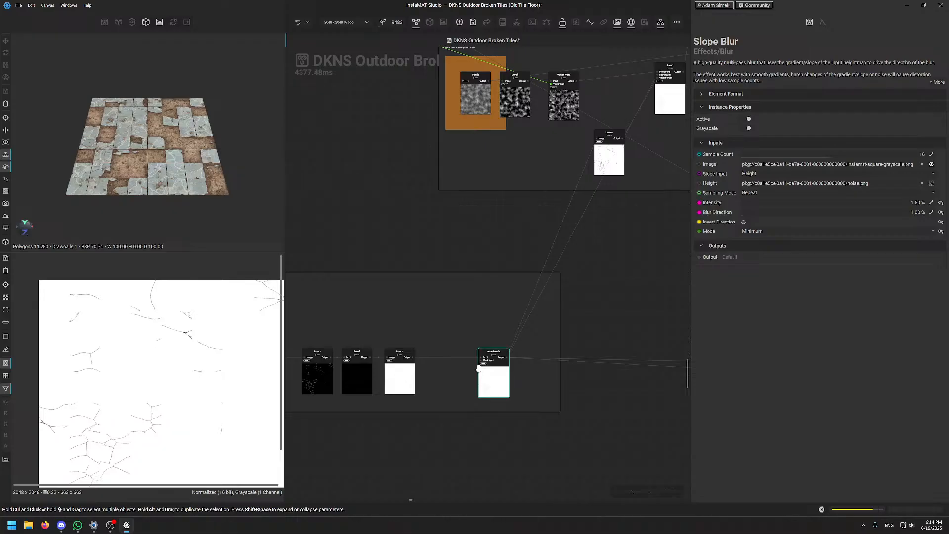
pyautogui.moveTo(534, 271); pyautogui.dragTo(418, 398, button='middle')
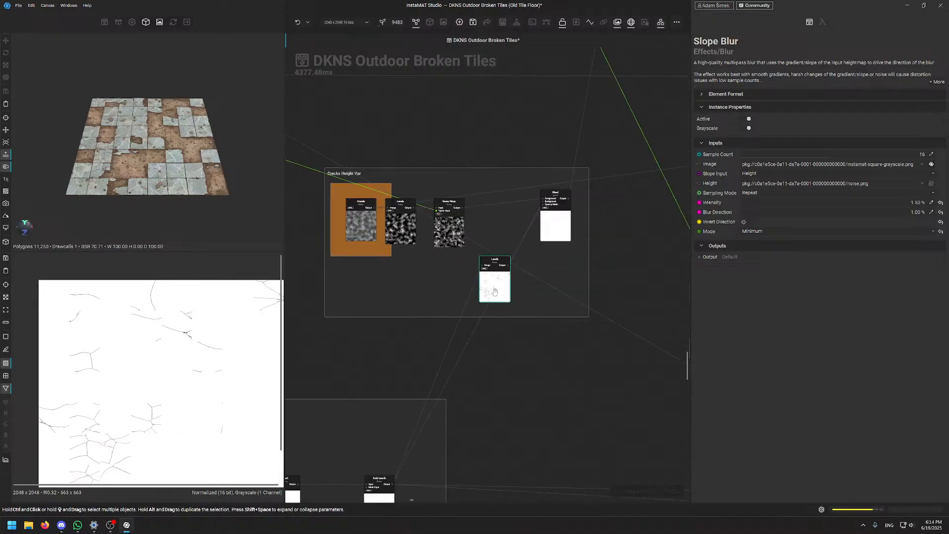
pyautogui.moveTo(486, 283); pyautogui.dragTo(503, 238)
# Display the Auto Levels node of the Cracks SUB Mask group again and inspect its crack lines as input to Cracks Height Var
pyautogui.moveTo(465, 421); pyautogui.dragTo(493, 289, button='middle')
pyautogui.click(435, 270)
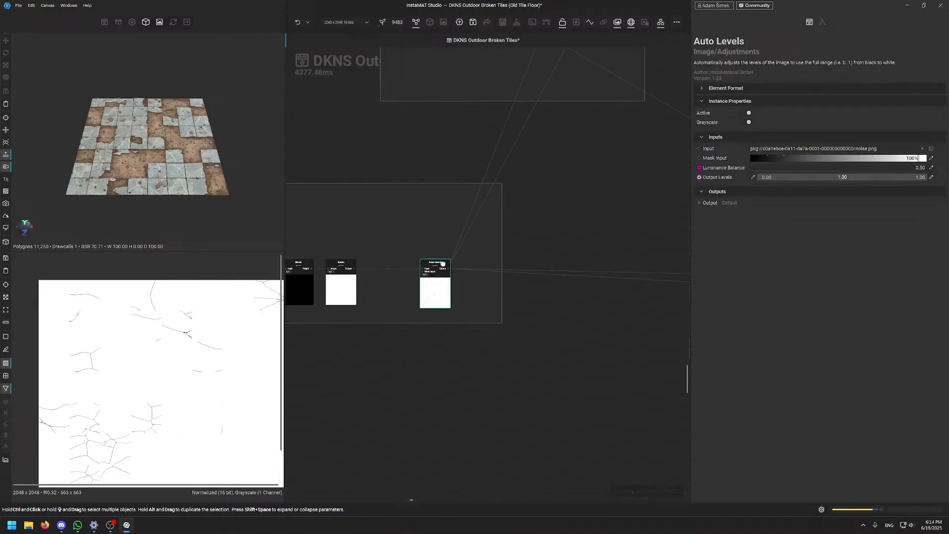
pyautogui.scroll(2, 221, 382)
pyautogui.scroll(2, 222, 383)
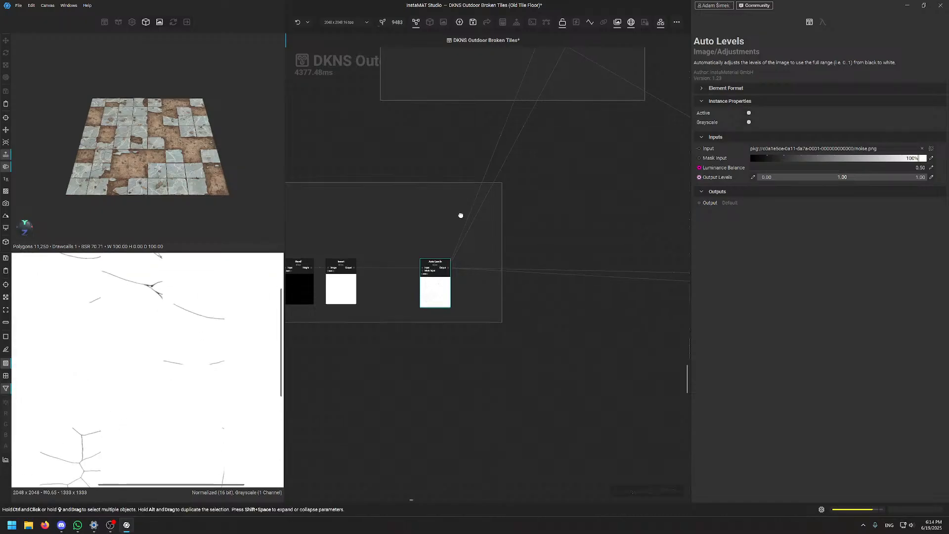
pyautogui.moveTo(460, 214); pyautogui.dragTo(451, 343, button='middle')
pyautogui.scroll(-5, 185, 325)
pyautogui.scroll(5, 106, 382)
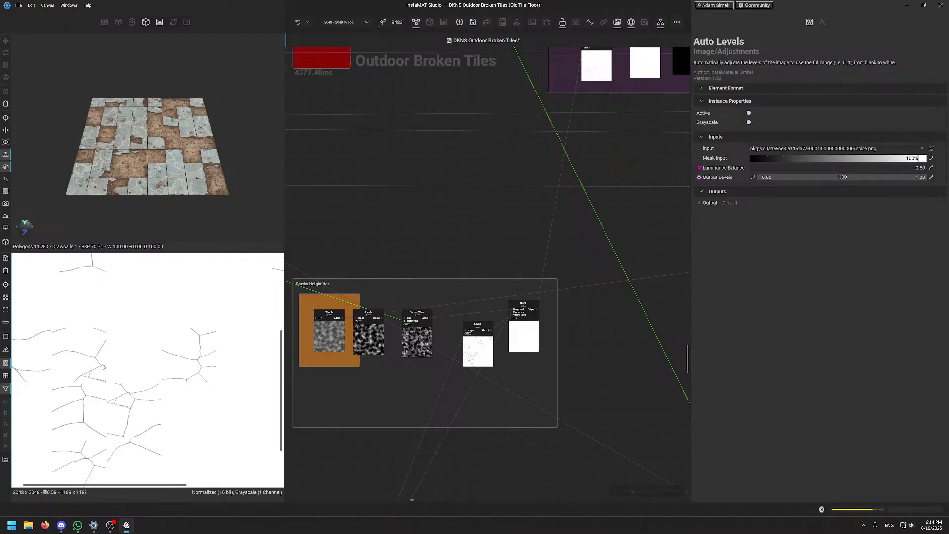
# Display the Clouds noise at the start of the Cracks Height Var group
pyautogui.moveTo(467, 273); pyautogui.dragTo(587, 273, button='middle')
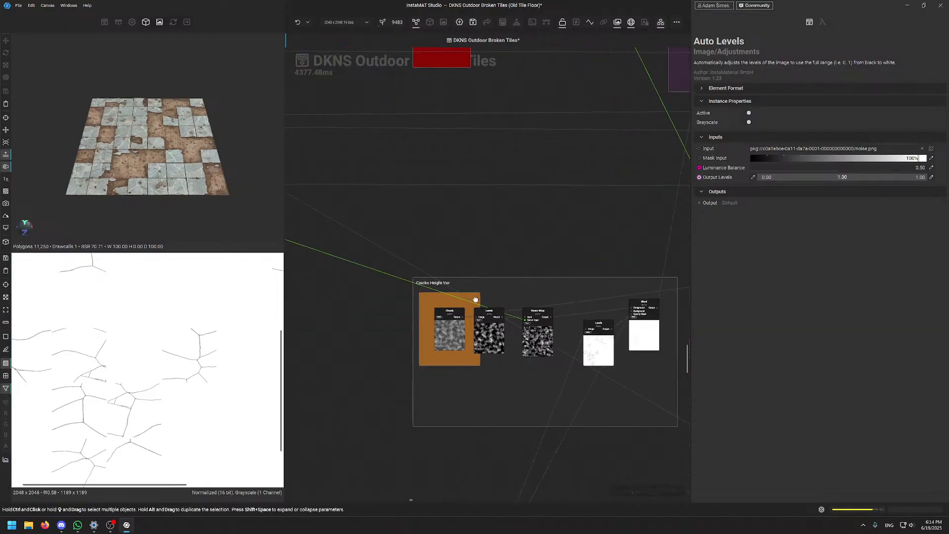
pyautogui.scroll(4, 450, 292)
pyautogui.scroll(1, 450, 292)
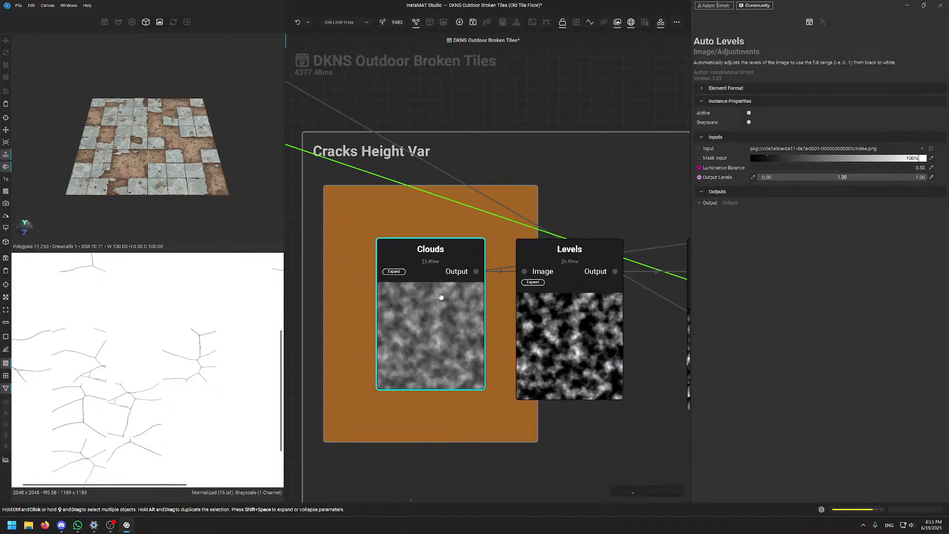
pyautogui.doubleClick(440, 297)
# Display the Vector Warp node following the Clouds and Levels, and inspect its tile-shifted noise
pyautogui.moveTo(612, 263); pyautogui.dragTo(390, 289, button='middle')
pyautogui.click(538, 302)
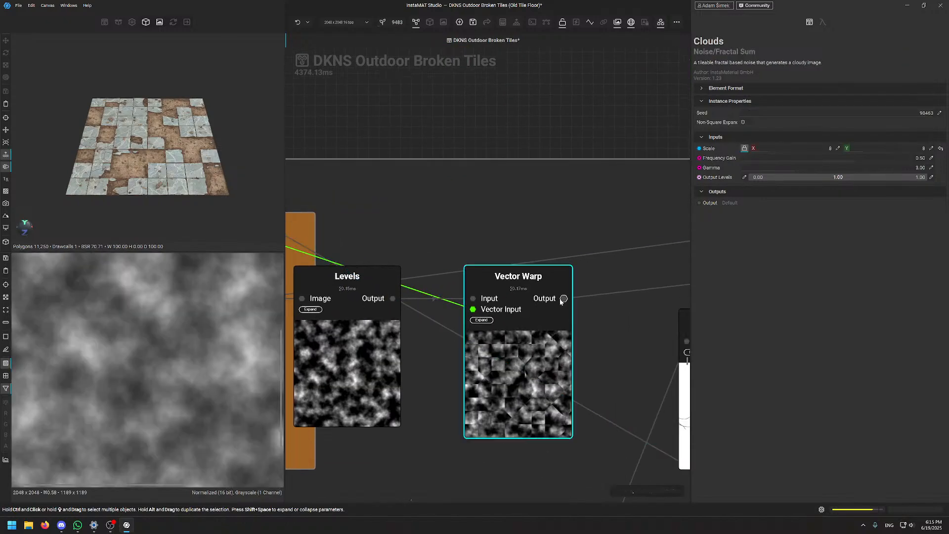
pyautogui.doubleClick(538, 302)
pyautogui.scroll(-5, 131, 370)
pyautogui.scroll(6, 131, 370)
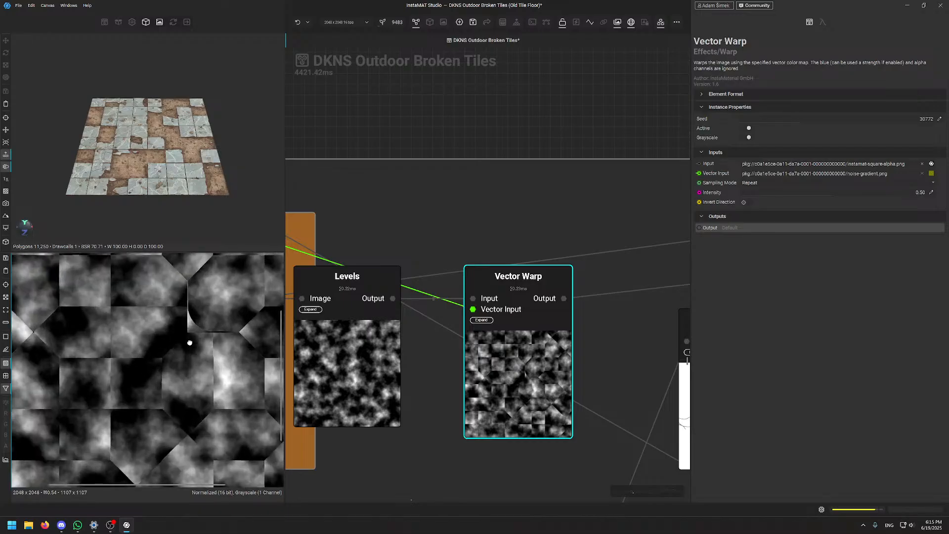
# Display the crack Levels node in the Cracks Height Var group and inspect its darkened lines in full and up close
pyautogui.moveTo(536, 255); pyautogui.dragTo(381, 264, button='middle')
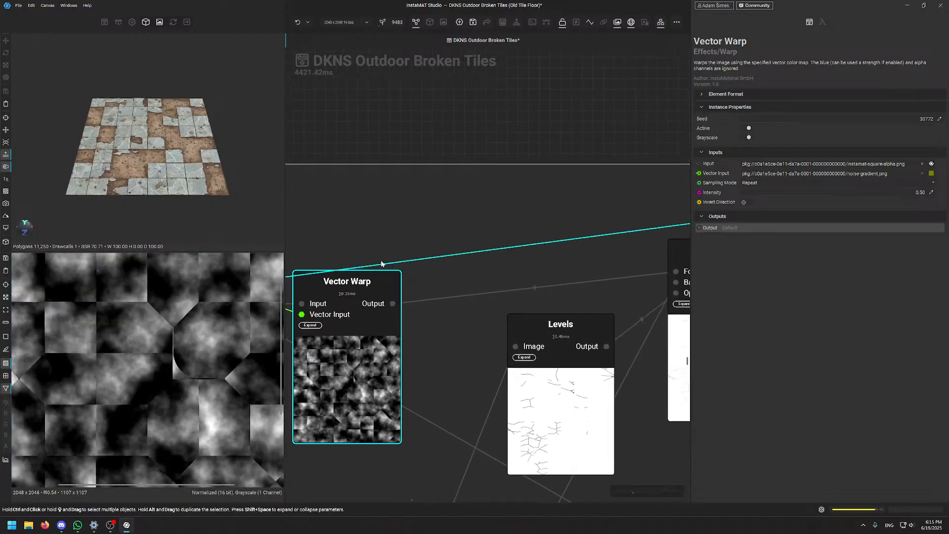
pyautogui.moveTo(489, 277); pyautogui.dragTo(411, 263, button='middle')
pyautogui.click(504, 353)
pyautogui.doubleClick(504, 353)
pyautogui.scroll(-3, 185, 346)
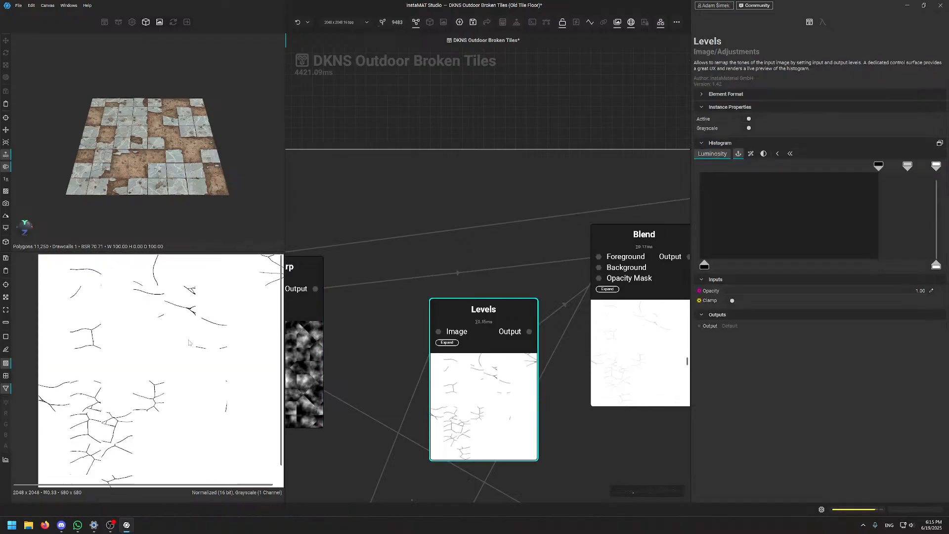
pyautogui.moveTo(167, 387); pyautogui.dragTo(174, 445, button='middle')
pyautogui.scroll(4, 174, 444)
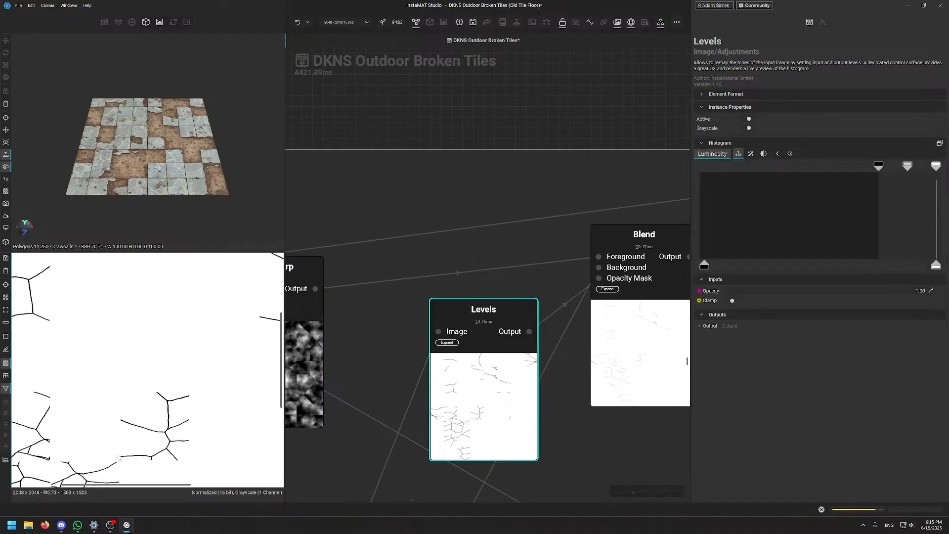
pyautogui.scroll(-4, 88, 343)
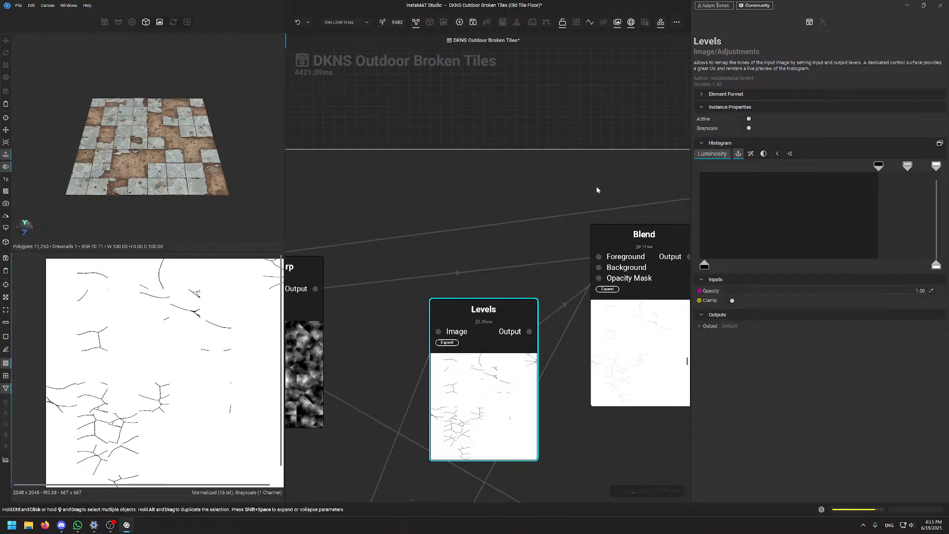
# Display the Blend node of the Cracks Height Var group and examine the varying intensity of its crack lines
pyautogui.moveTo(566, 189); pyautogui.dragTo(387, 224, button='middle')
pyautogui.click(464, 351)
pyautogui.scroll(4, 278, 385)
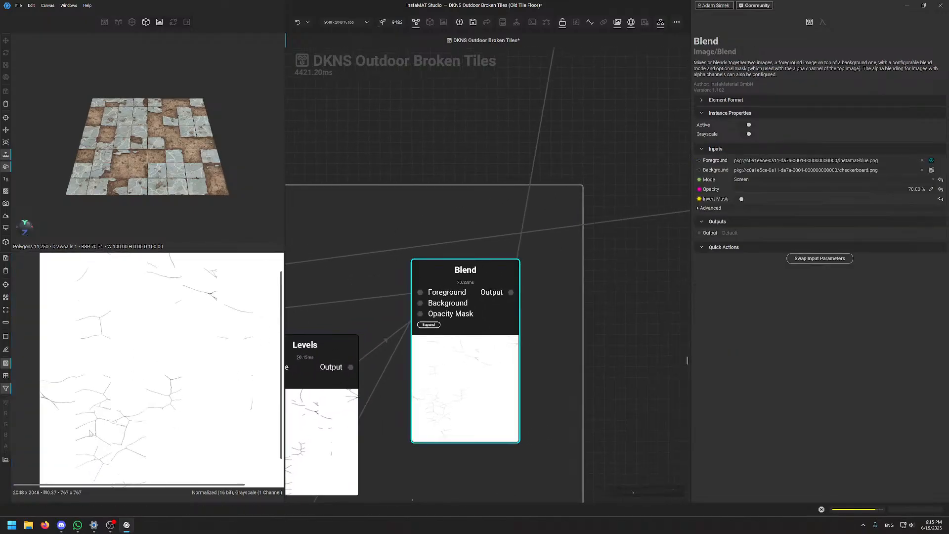
pyautogui.moveTo(346, 361); pyautogui.dragTo(576, 293, button='middle')
pyautogui.scroll(-5, 576, 293)
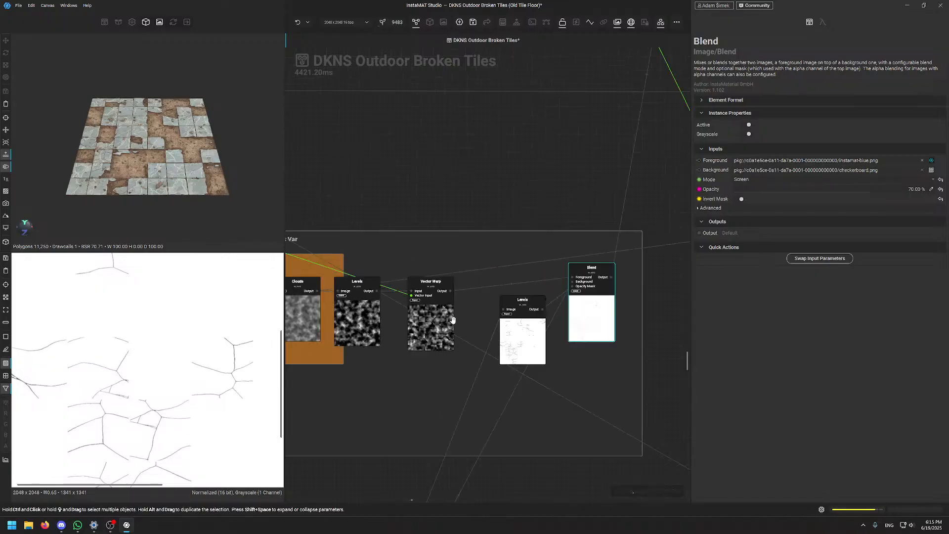
pyautogui.scroll(-1, 172, 358)
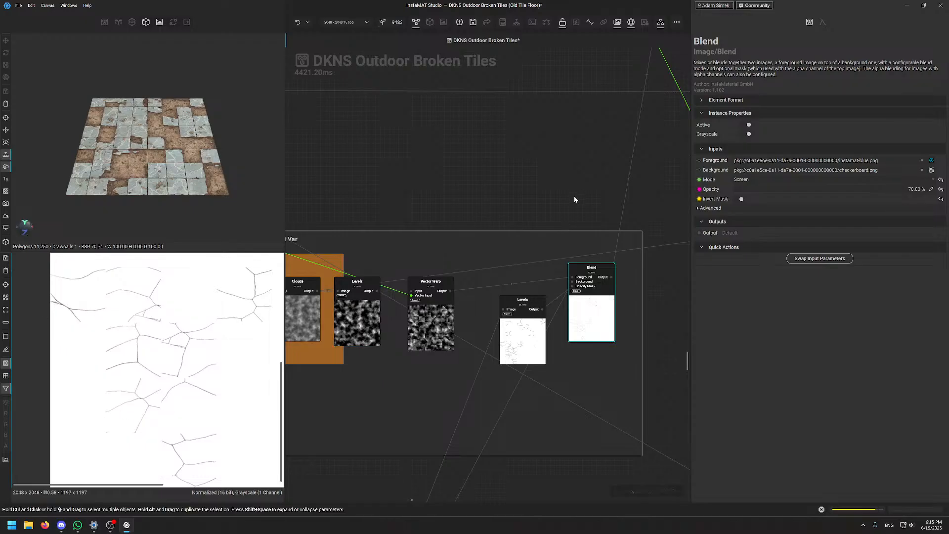
# Display the Sharpen node of the Cracks In group and examine its crack lines in full and up close
pyautogui.moveTo(573, 195); pyautogui.dragTo(454, 308, button='middle')
pyautogui.scroll(5, 475, 242)
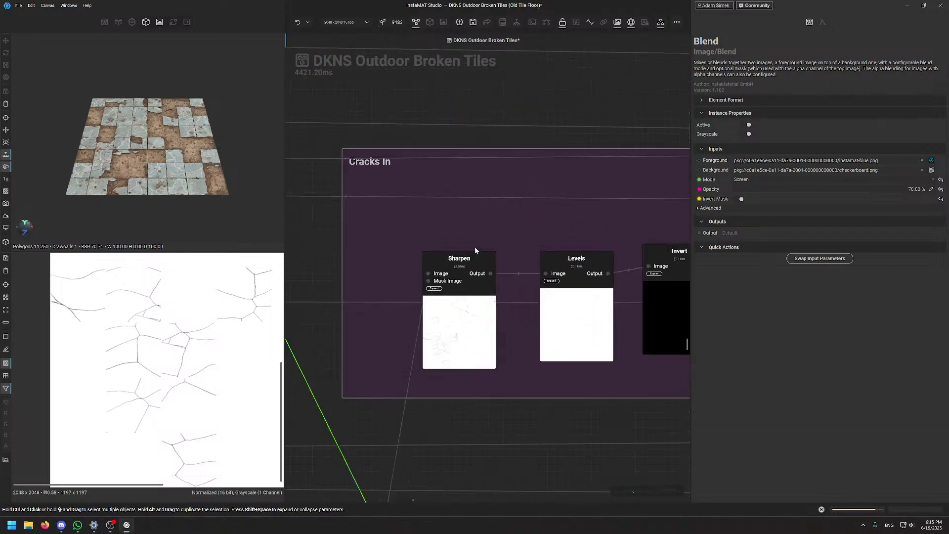
pyautogui.click(482, 277)
pyautogui.scroll(8, 119, 336)
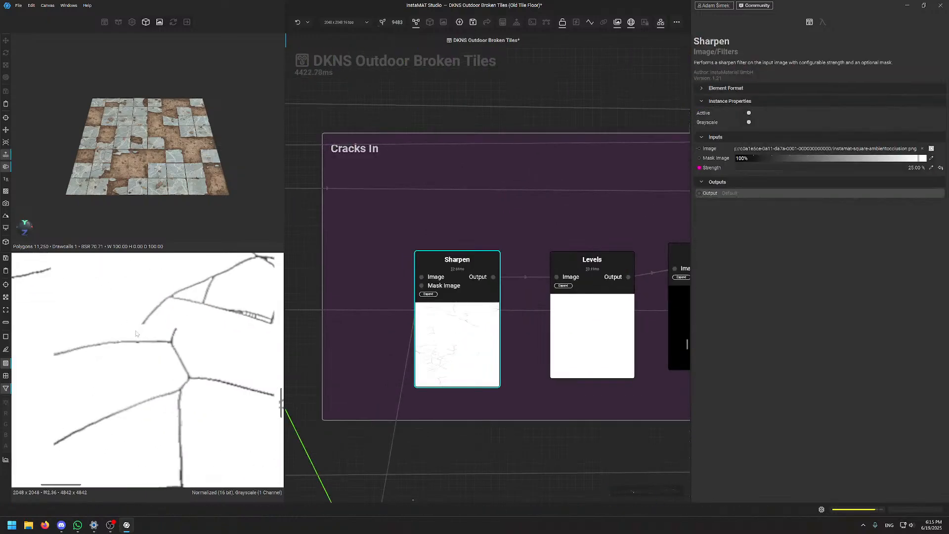
pyautogui.moveTo(185, 299); pyautogui.dragTo(176, 353, button='middle')
pyautogui.scroll(-5, 158, 353)
pyautogui.scroll(1, 176, 353)
pyautogui.scroll(4, 176, 353)
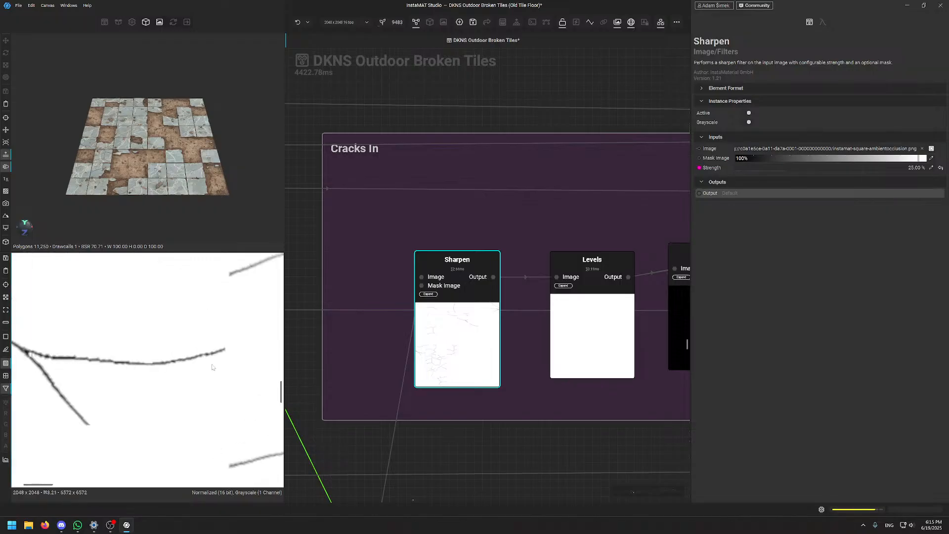
# Insert an Anti-Aliasing node between the Sharpen and Levels nodes of the Cracks In group, aligned in the row
pyautogui.moveTo(462, 262); pyautogui.dragTo(395, 262)
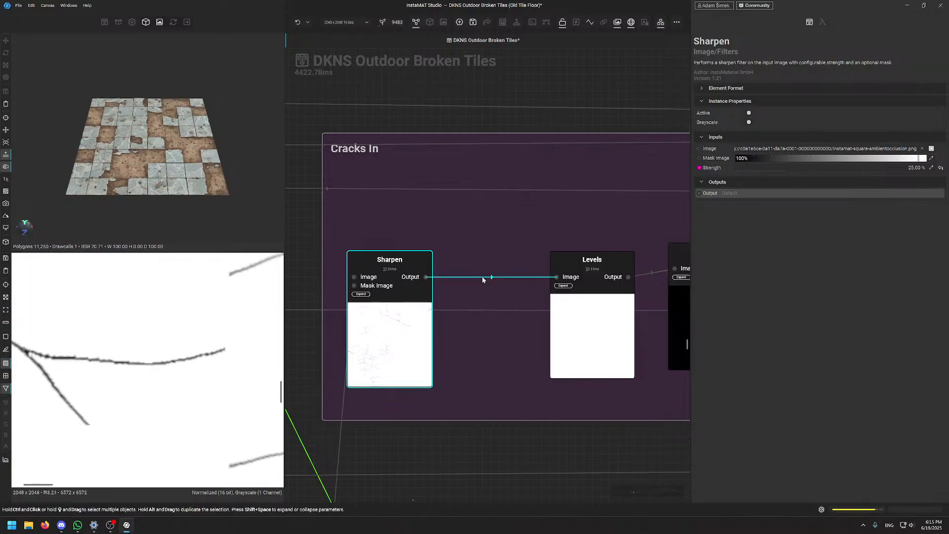
pyautogui.press('space')
pyautogui.write('anti')
pyautogui.press('Return')
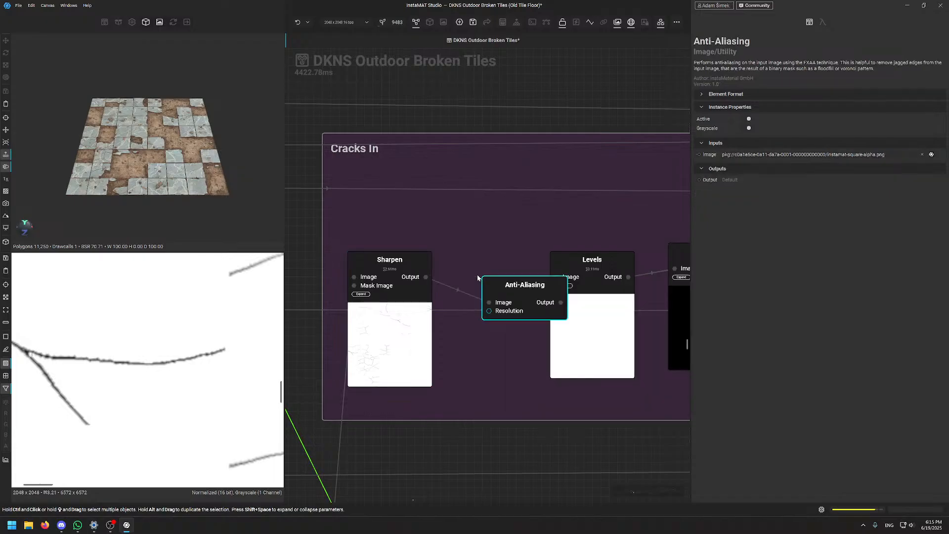
pyautogui.moveTo(526, 304); pyautogui.dragTo(483, 279)
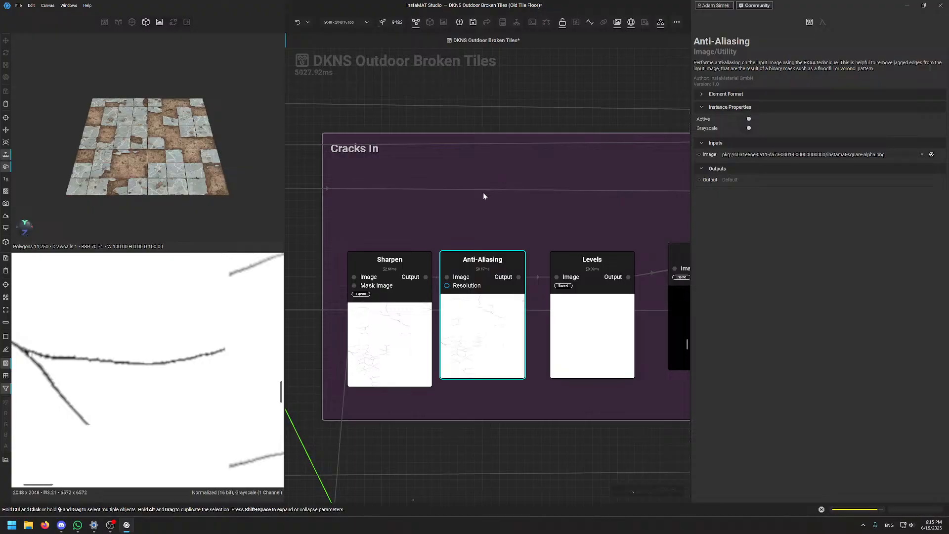
# Compare the crack lines of the Sharpen and Anti-Aliasing nodes, and inspect a tile crack up close in the 3D view
pyautogui.click(385, 346)
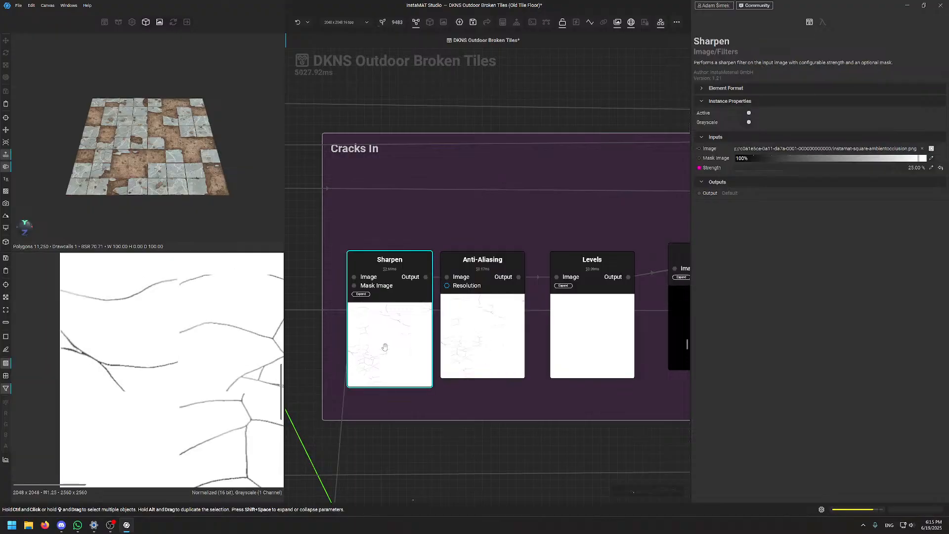
pyautogui.click(463, 341)
pyautogui.scroll(5, 138, 177)
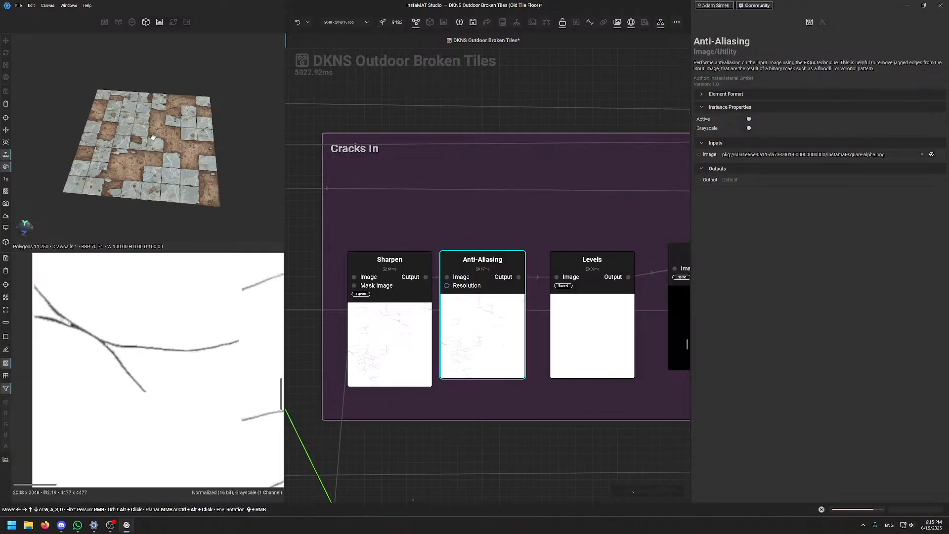
pyautogui.keyDown('alt'); pyautogui.moveTo(137, 177); pyautogui.dragTo(168, 146); pyautogui.keyUp('alt')
pyautogui.scroll(5, 169, 146)
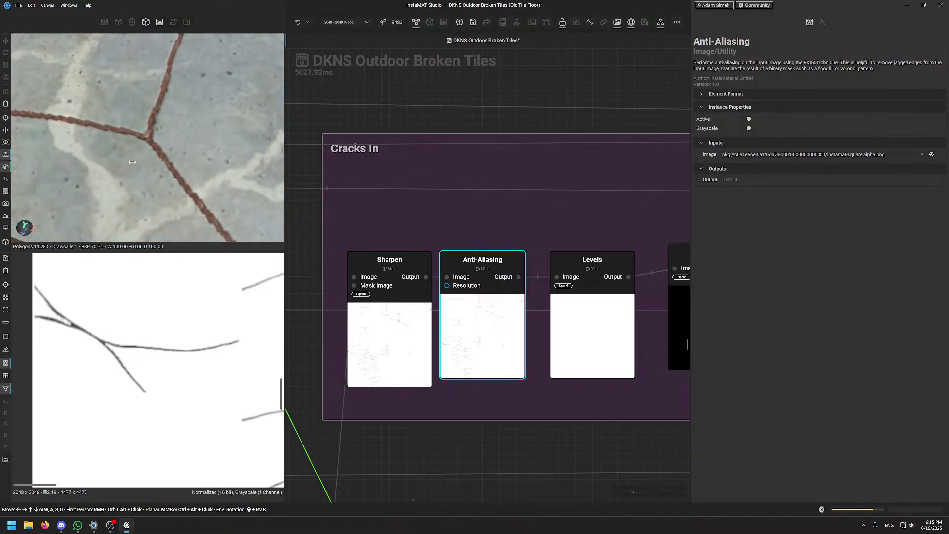
# Toggle the Anti-Aliasing node off and on again, comparing its effect on the cracks in the 3D view
pyautogui.click(391, 315)
pyautogui.click(471, 331)
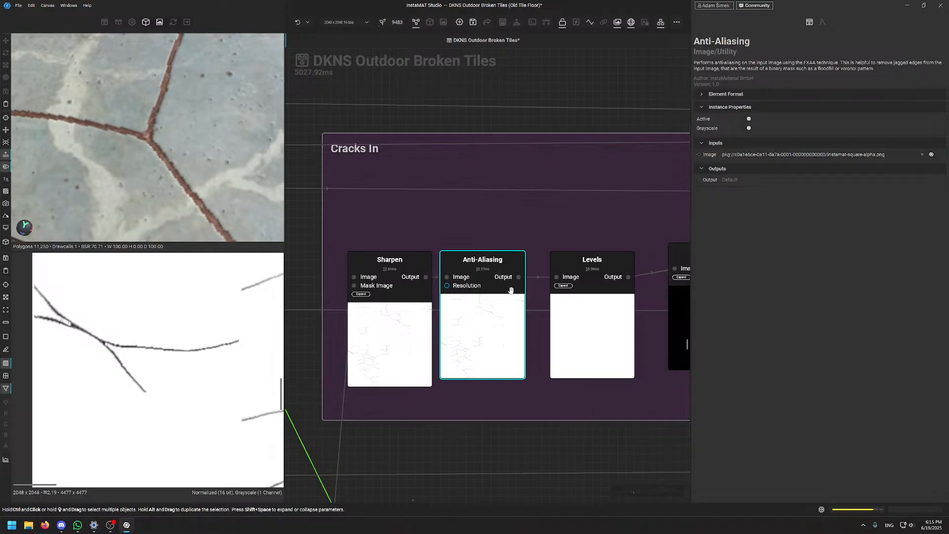
pyautogui.press('d')
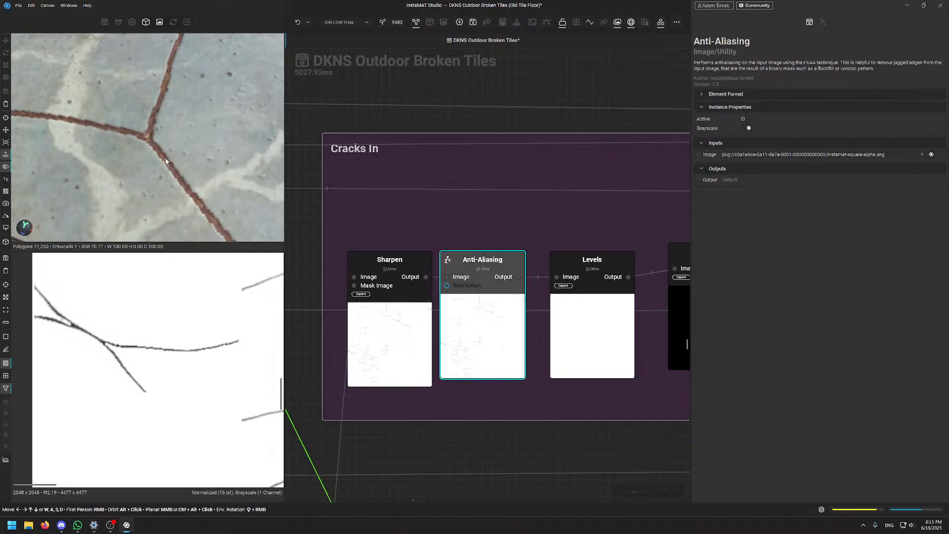
pyautogui.press('d')
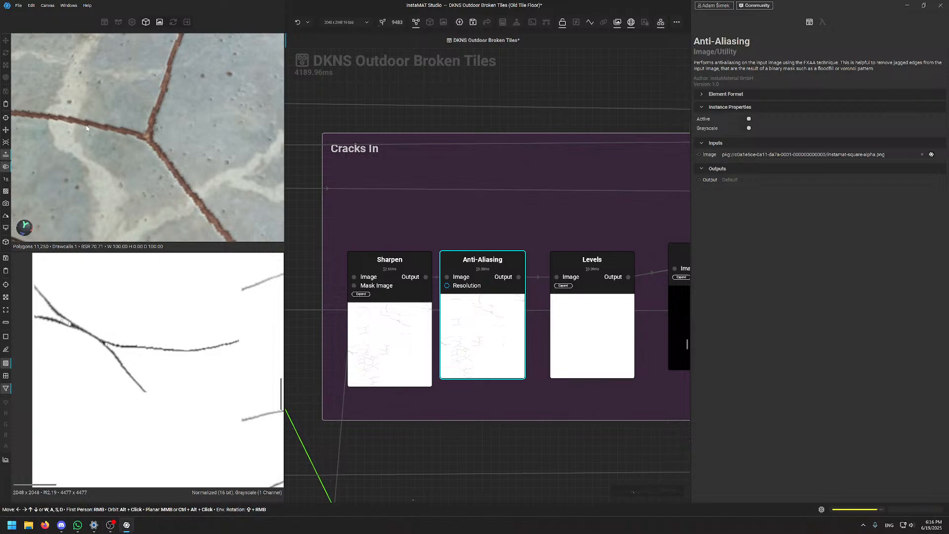
pyautogui.scroll(-10, 111, 132)
pyautogui.moveTo(135, 160)
pyautogui.keyDown('alt'); pyautogui.mouseDown()
pyautogui.moveTo(161, 165)
pyautogui.moveTo(160, 155)
pyautogui.moveTo(121, 154)
pyautogui.mouseUp(); pyautogui.keyUp('alt')
pyautogui.scroll(-5, 490, 156)
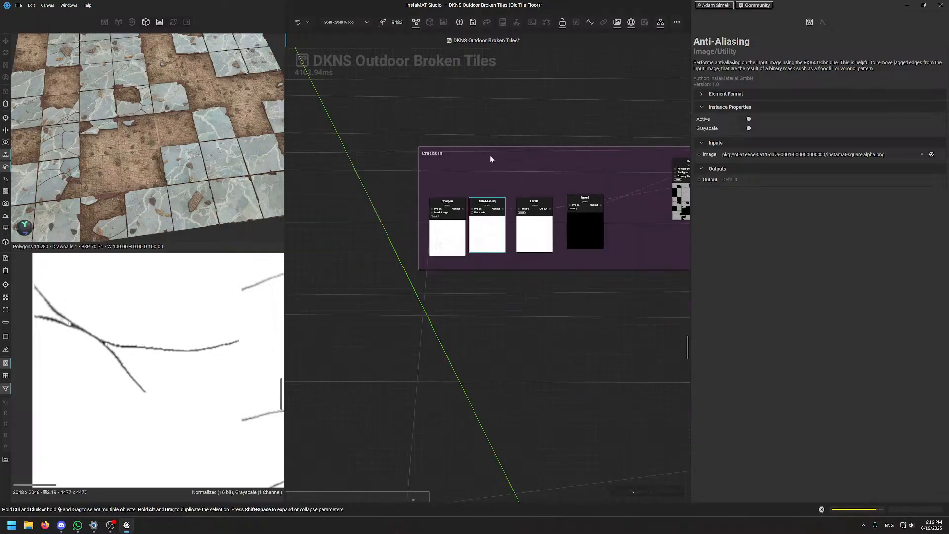
# Pull the Anti-Aliasing node out of the Cracks In chain so that Sharpen feeds Levels directly
pyautogui.moveTo(510, 146); pyautogui.dragTo(480, 227, button='middle')
pyautogui.scroll(-5, 405, 214)
pyautogui.moveTo(601, 227); pyautogui.dragTo(701, 240, button='middle')
pyautogui.moveTo(575, 244); pyautogui.dragTo(502, 260, button='middle')
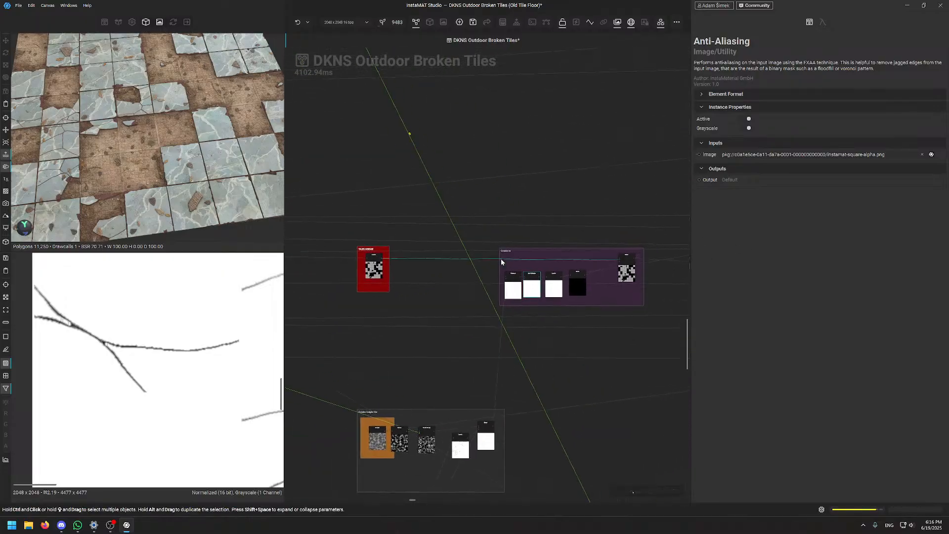
pyautogui.moveTo(624, 265); pyautogui.dragTo(479, 276, button='middle')
pyautogui.scroll(1, 479, 277)
pyautogui.scroll(3, 367, 289)
pyautogui.scroll(2, 367, 291)
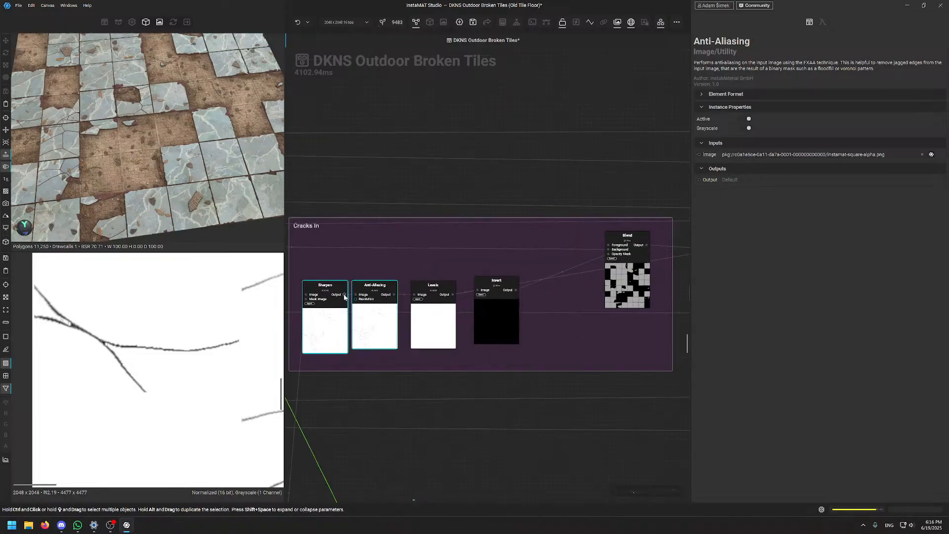
pyautogui.moveTo(344, 295); pyautogui.dragTo(661, 384)
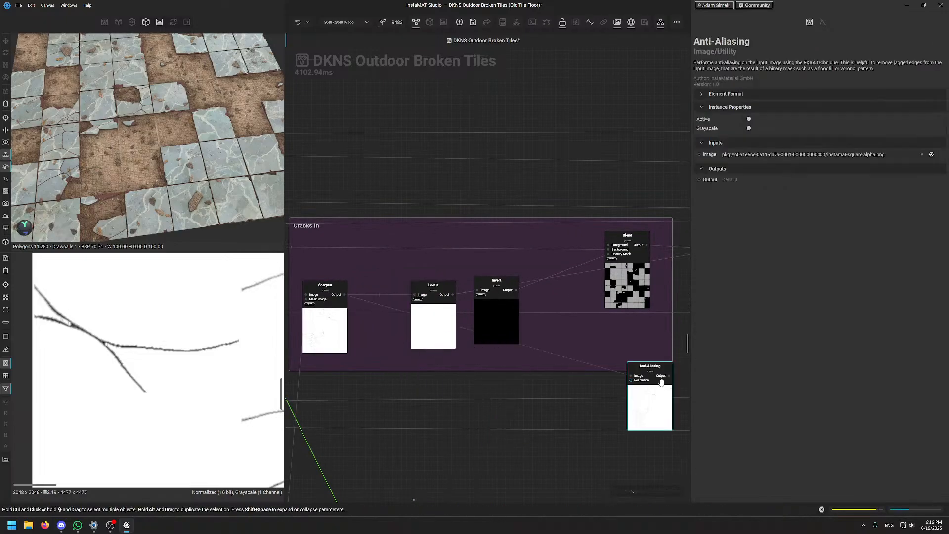
# Move the Anti-Aliasing node beyond the Cracks In group, beside the separately framed Blend node
pyautogui.moveTo(661, 385); pyautogui.dragTo(388, 335, button='middle')
pyautogui.scroll(-5, 427, 310)
pyautogui.moveTo(426, 308); pyautogui.dragTo(459, 312, button='middle')
pyautogui.moveTo(390, 323); pyautogui.dragTo(618, 298)
pyautogui.moveTo(576, 298); pyautogui.dragTo(457, 311, button='middle')
pyautogui.moveTo(562, 277); pyautogui.dragTo(314, 332, button='middle')
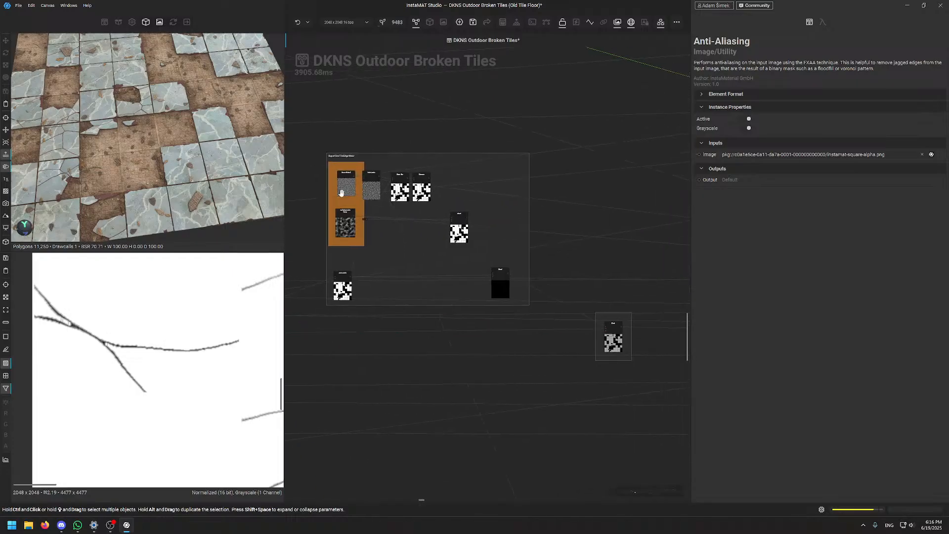
pyautogui.moveTo(365, 220); pyautogui.dragTo(590, 179, button='middle')
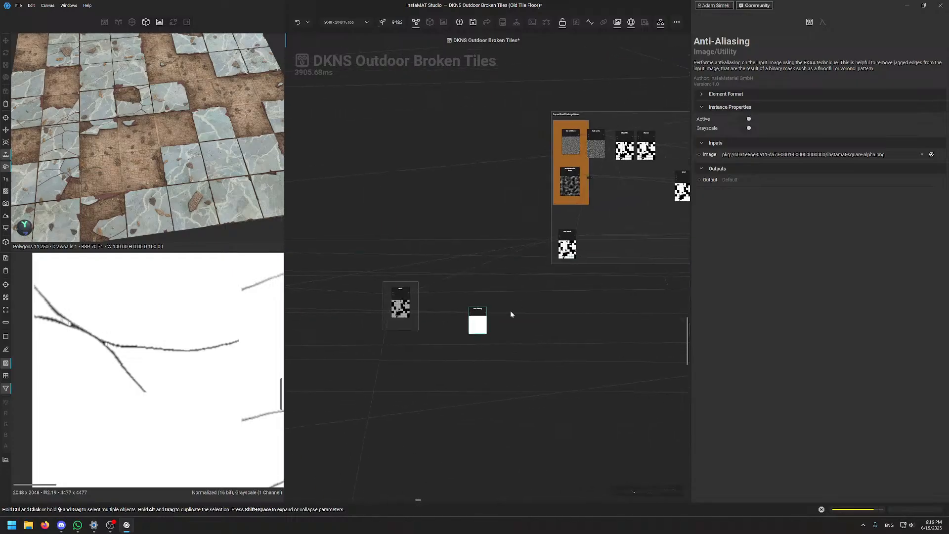
# Transfer the framed Blend node's outgoing links to Anti-Aliasing, feed Blend into its Image input, and place it closer to Blend
pyautogui.scroll(3, 444, 306)
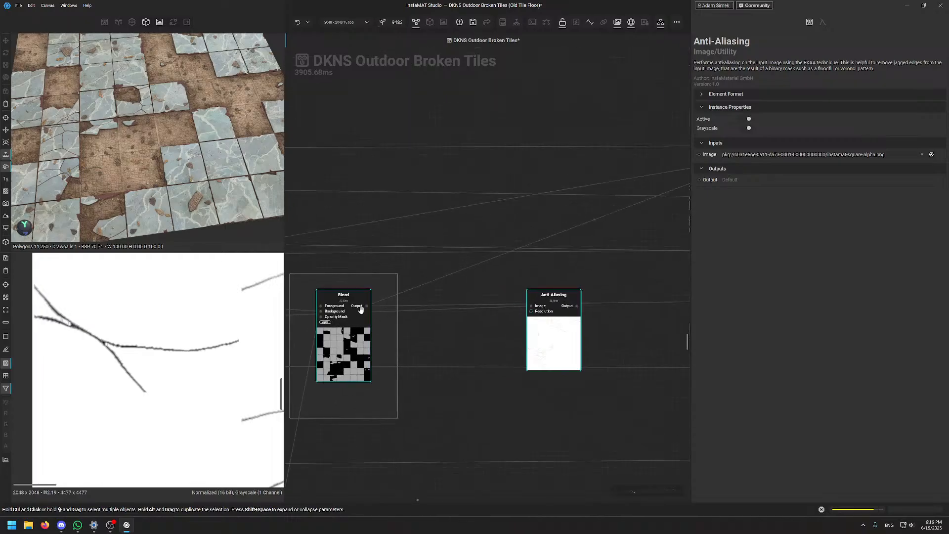
pyautogui.keyDown('ctrl'); pyautogui.moveTo(366, 306); pyautogui.dragTo(578, 306); pyautogui.keyUp('ctrl')
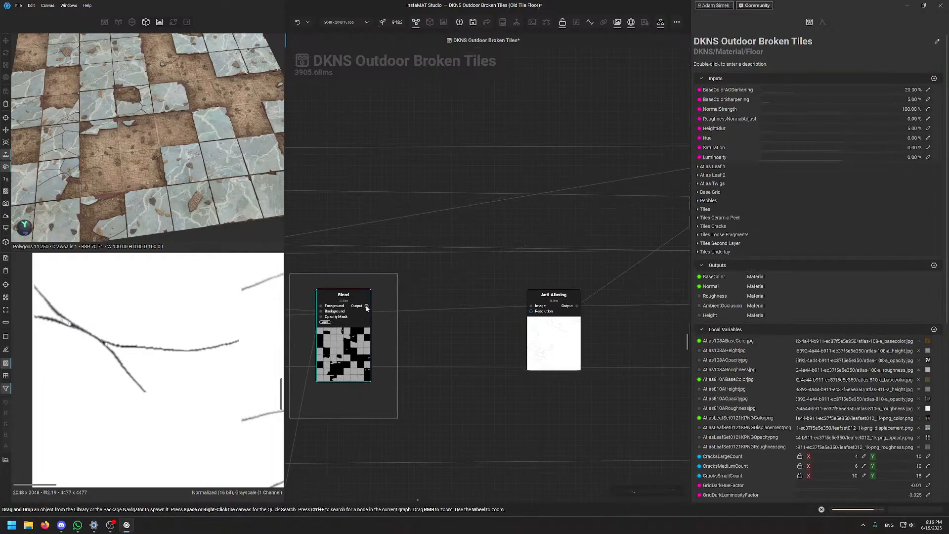
pyautogui.moveTo(367, 305); pyautogui.dragTo(535, 306)
pyautogui.moveTo(555, 342); pyautogui.dragTo(489, 334)
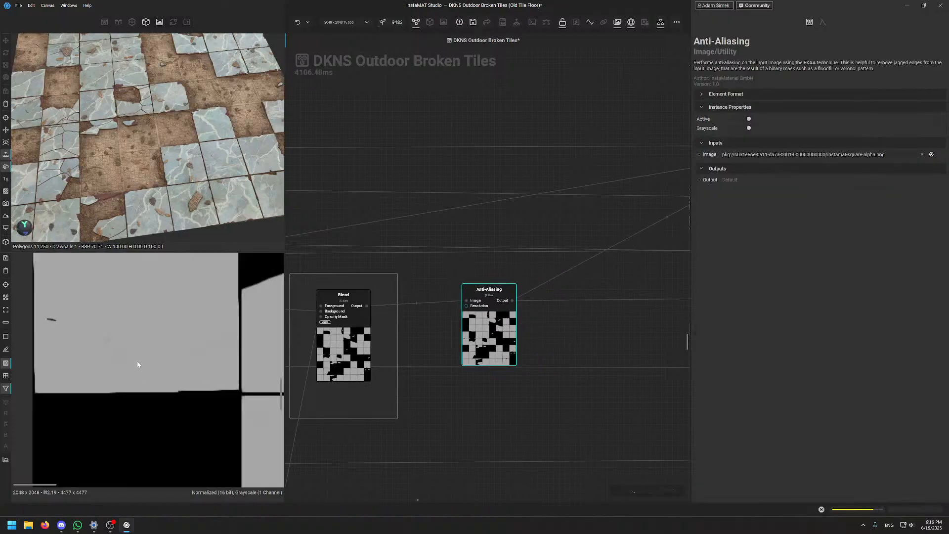
# Examine the tile edges in the anti-aliased height mask and in the 3D view
pyautogui.scroll(-4, 166, 393)
pyautogui.scroll(3, 168, 381)
pyautogui.scroll(-3, 192, 419)
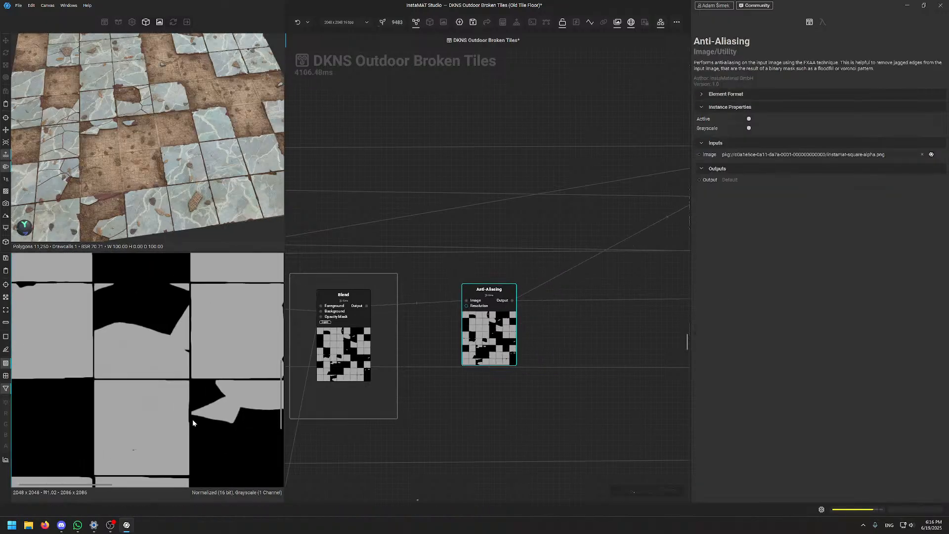
pyautogui.scroll(5, 162, 130)
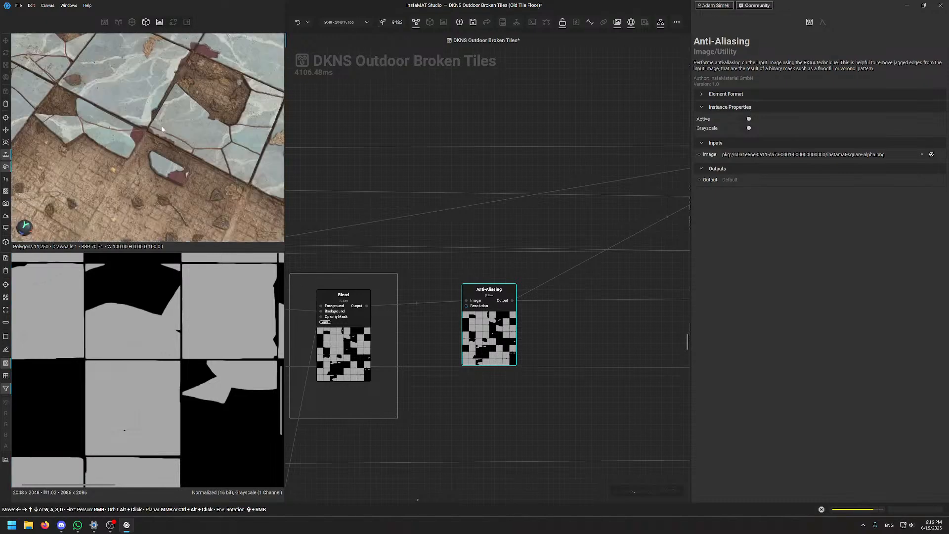
pyautogui.scroll(-5, 172, 137)
pyautogui.keyDown('alt'); pyautogui.moveTo(172, 137); pyautogui.dragTo(197, 106); pyautogui.keyUp('alt')
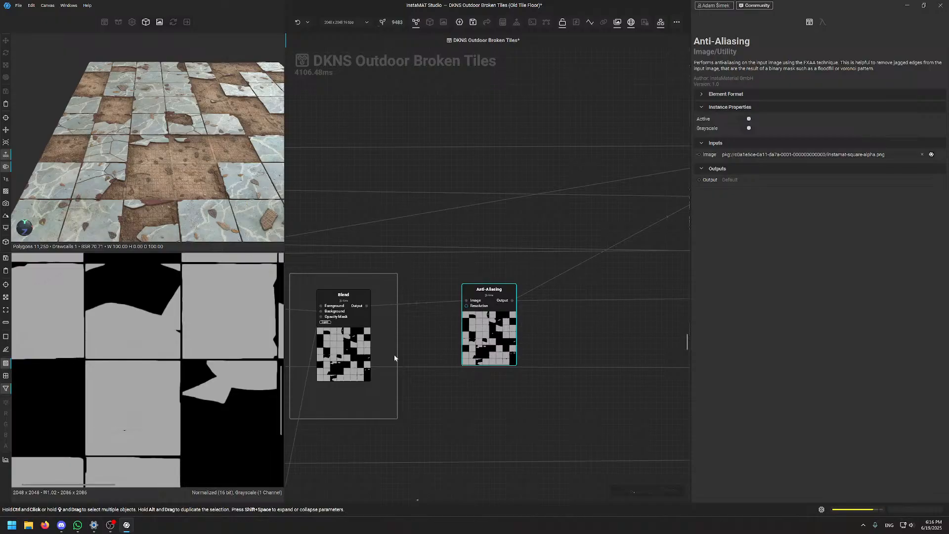
# Inspect the joints between tiles in the anti-aliased mask at high magnification and in the wider tile layout
pyautogui.scroll(-4, 168, 375)
pyautogui.moveTo(167, 341); pyautogui.dragTo(134, 388, button='middle')
pyautogui.moveTo(183, 337); pyautogui.dragTo(167, 370, button='middle')
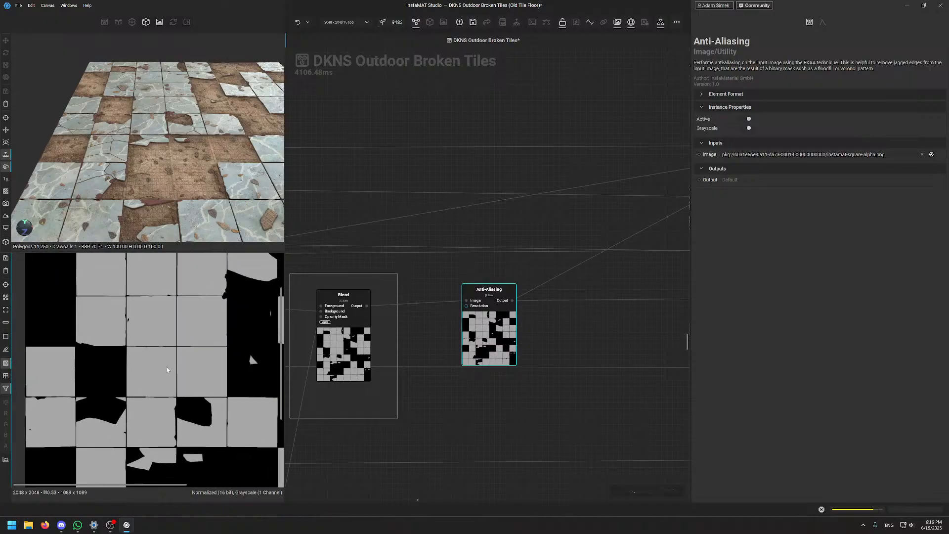
pyautogui.scroll(10, 167, 369)
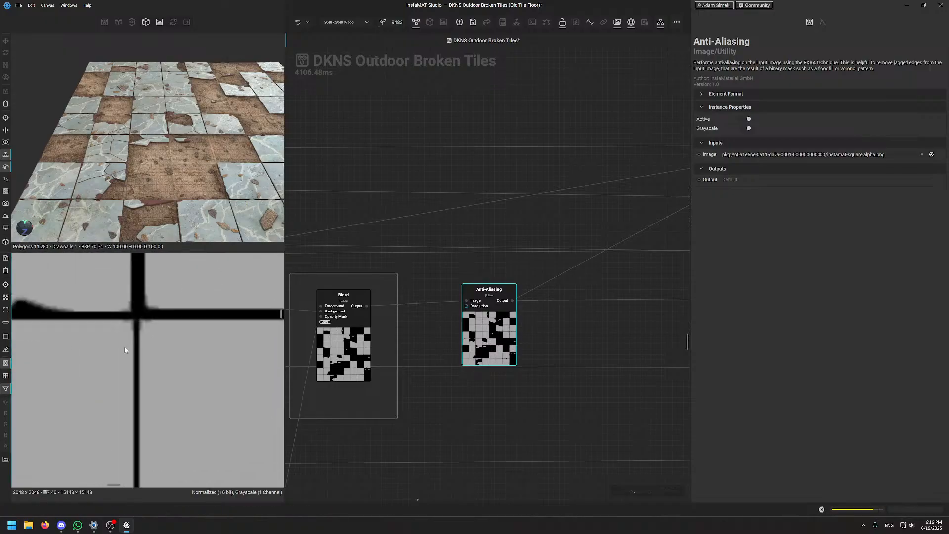
pyautogui.scroll(1, 126, 317)
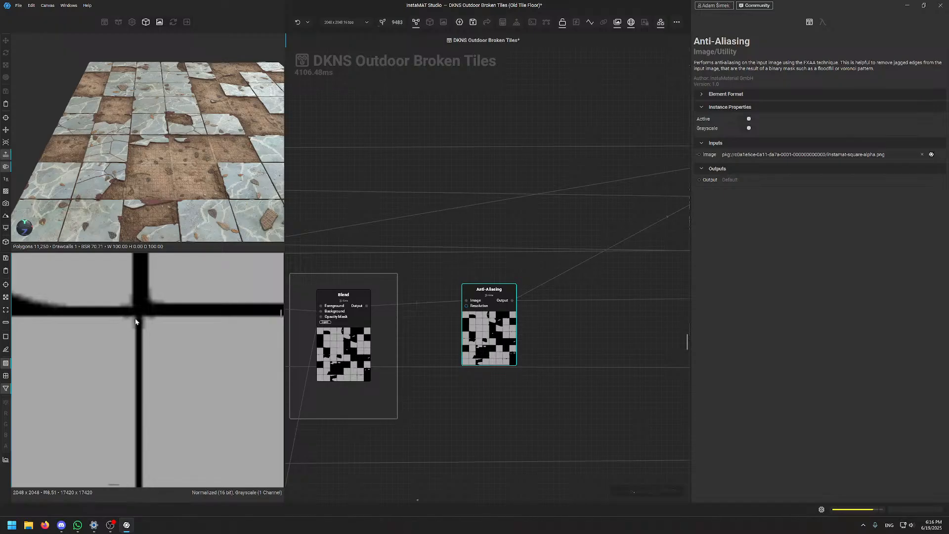
pyautogui.scroll(-3, 380, 262)
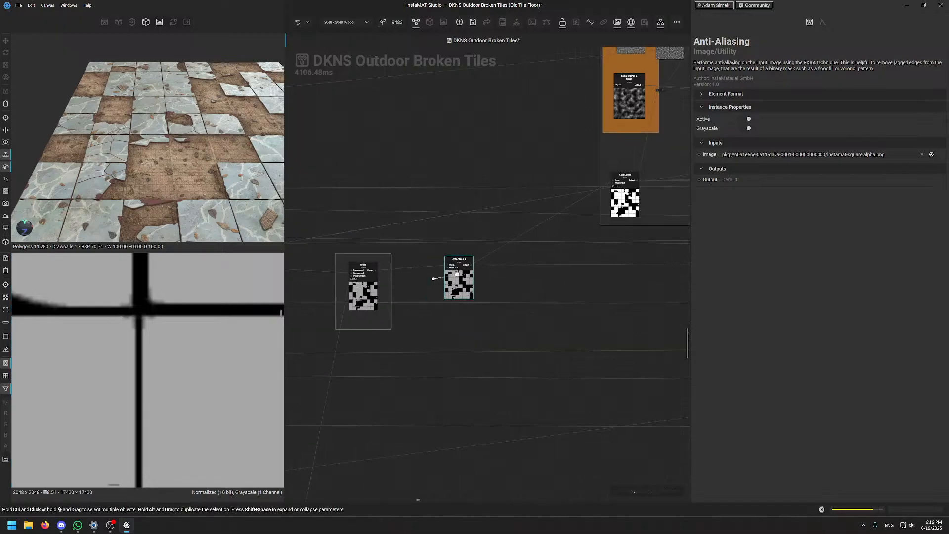
pyautogui.scroll(-5, 515, 322)
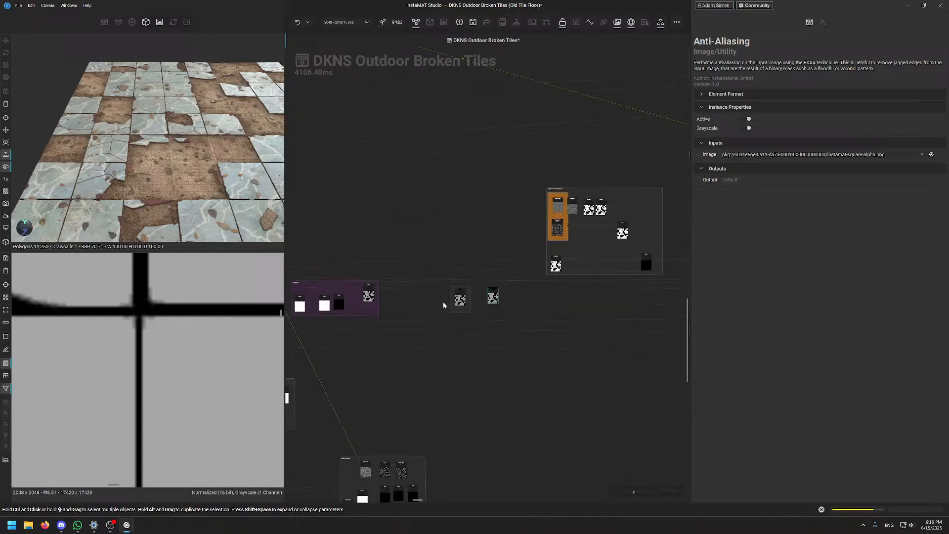
pyautogui.scroll(-8, 199, 319)
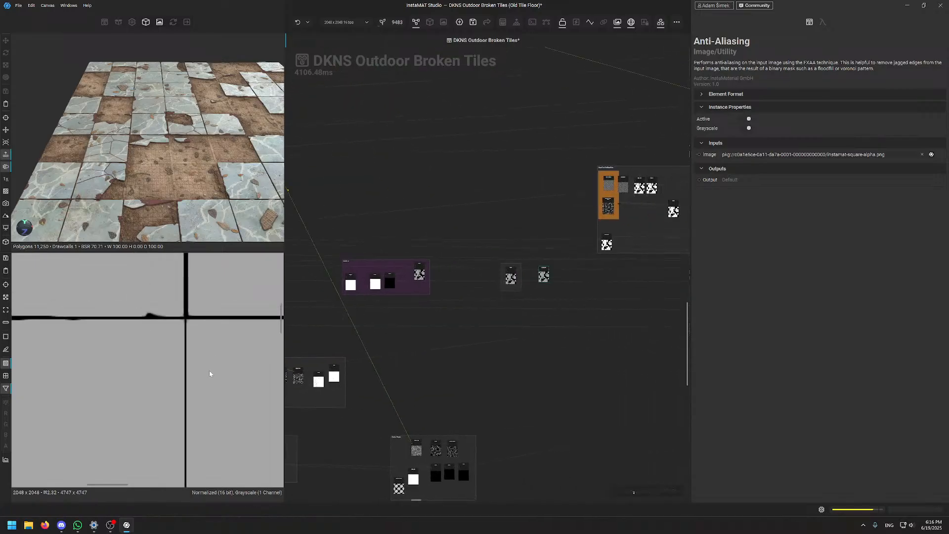
pyautogui.scroll(-10, 209, 373)
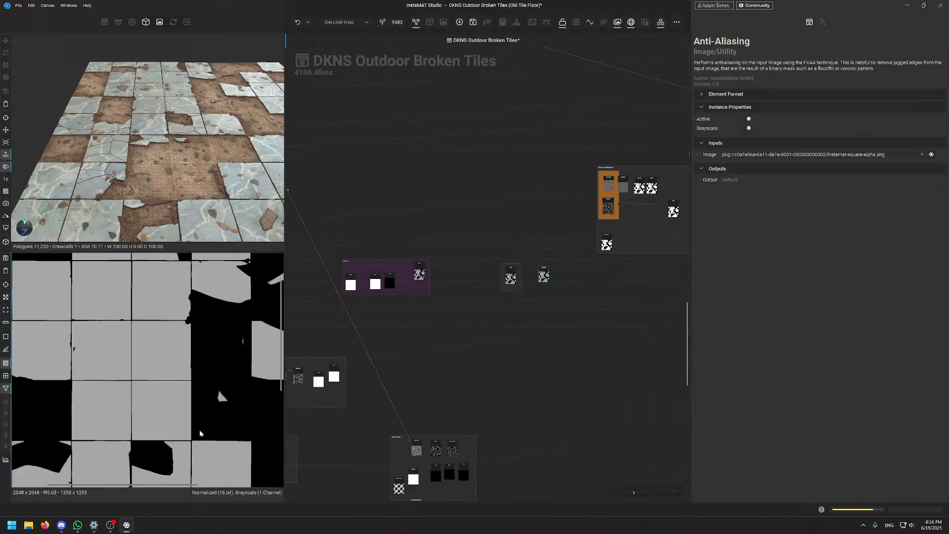
pyautogui.moveTo(200, 433); pyautogui.dragTo(199, 413, button='middle')
# Return to the Cracks In group, display its Sharpen node and inspect a crack junction at high magnification
pyautogui.moveTo(487, 326); pyautogui.dragTo(462, 328, button='middle')
pyautogui.moveTo(542, 285); pyautogui.dragTo(741, 247, button='middle')
pyautogui.moveTo(312, 300); pyautogui.dragTo(299, 274, button='middle')
pyautogui.scroll(3, 470, 310)
pyautogui.moveTo(473, 307); pyautogui.dragTo(502, 311, button='middle')
pyautogui.scroll(4, 521, 264)
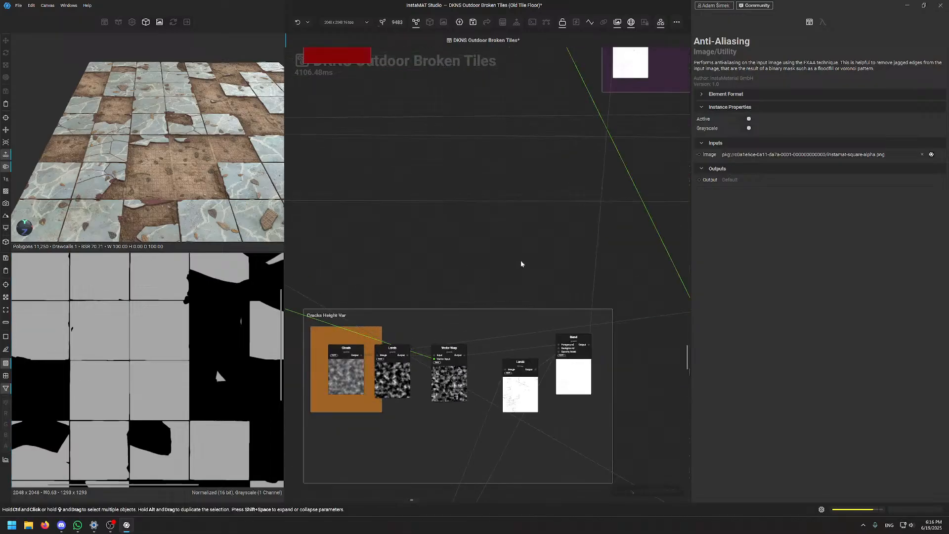
pyautogui.scroll(-3, 524, 259)
pyautogui.moveTo(525, 258); pyautogui.dragTo(455, 354, button='middle')
pyautogui.scroll(4, 512, 257)
pyautogui.click(512, 257)
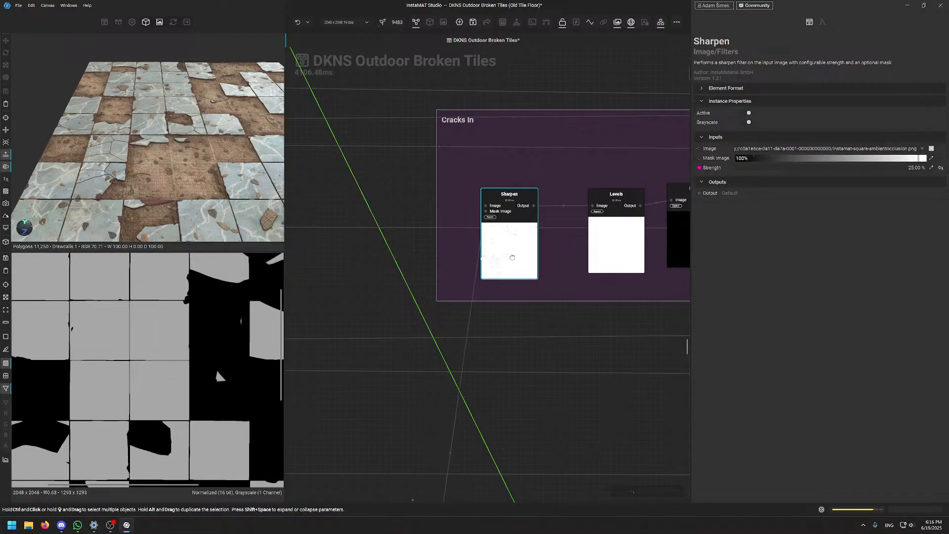
pyautogui.moveTo(512, 257); pyautogui.dragTo(518, 257)
pyautogui.scroll(5, 171, 350)
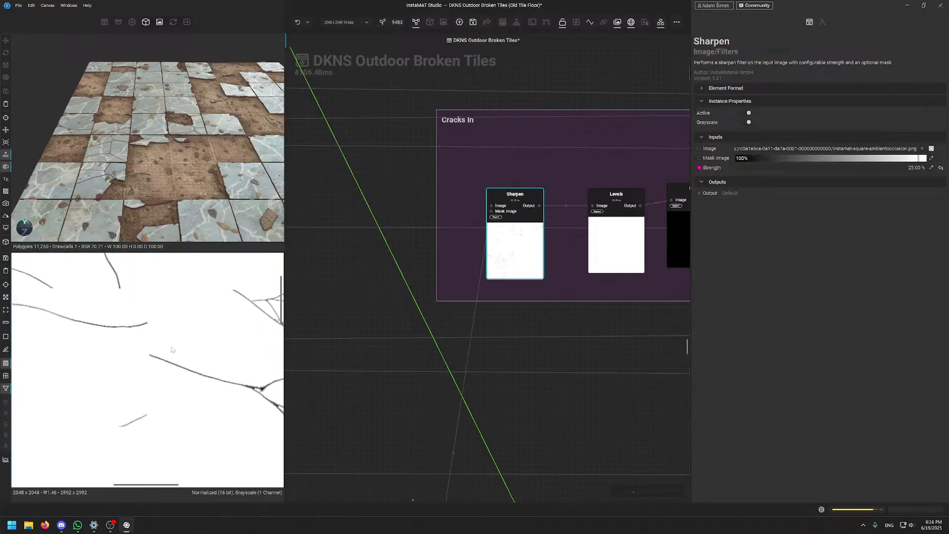
pyautogui.scroll(10, 254, 404)
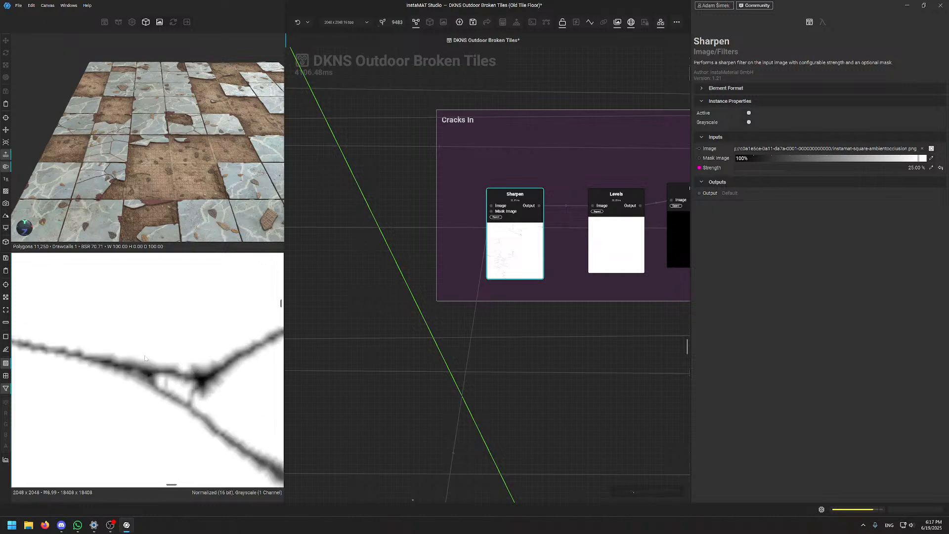
pyautogui.scroll(1, 172, 372)
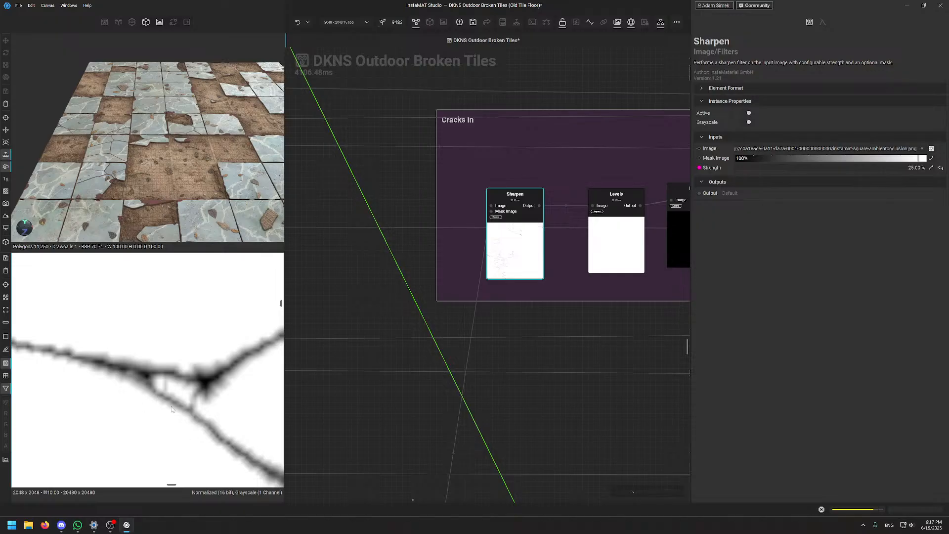
# Display the Levels node following Sharpen in the Cracks In group and examine its mask at several magnifications
pyautogui.click(616, 232)
pyautogui.scroll(-5, 111, 408)
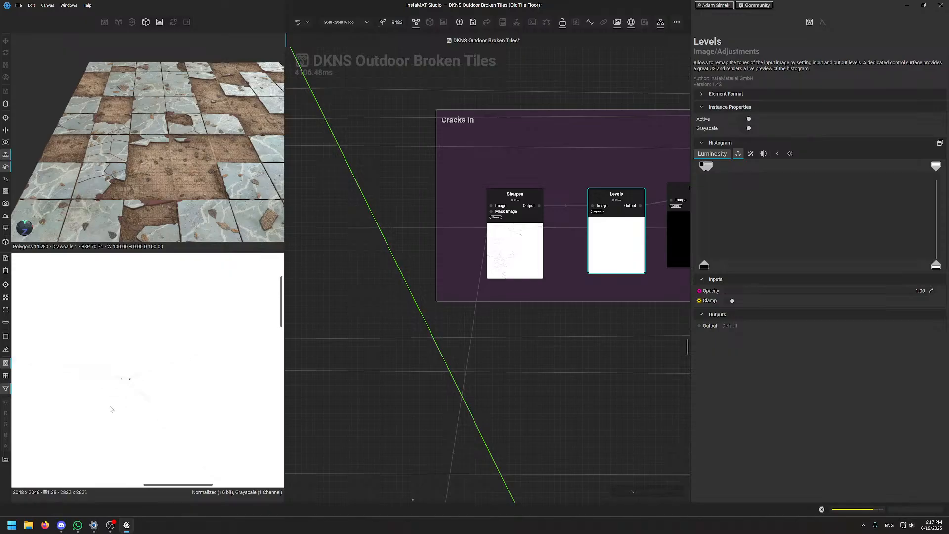
pyautogui.scroll(4, 188, 389)
pyautogui.scroll(-4, 180, 400)
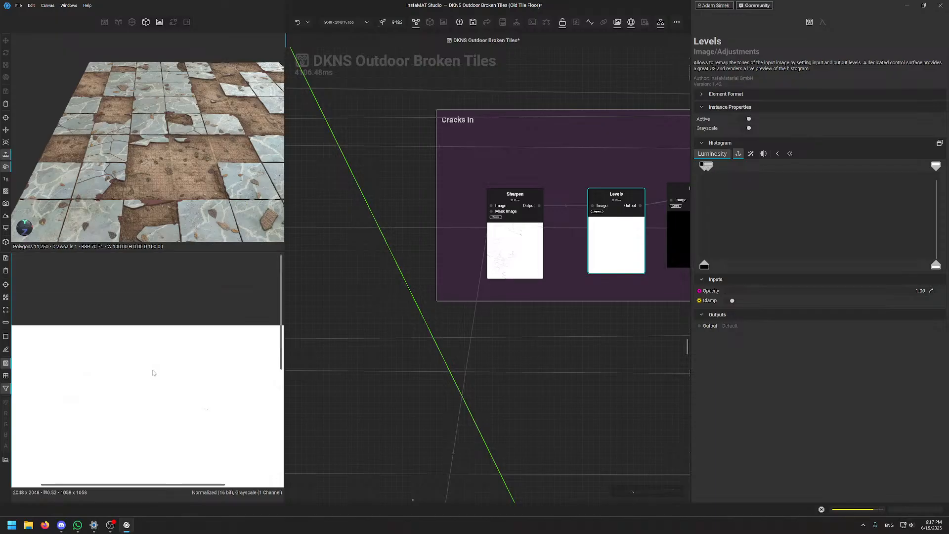
# Inspect the faint crack lines in the Levels mask, both zoomed out and close up
pyautogui.scroll(-8, 165, 297)
pyautogui.scroll(6, 166, 300)
pyautogui.scroll(3, 165, 355)
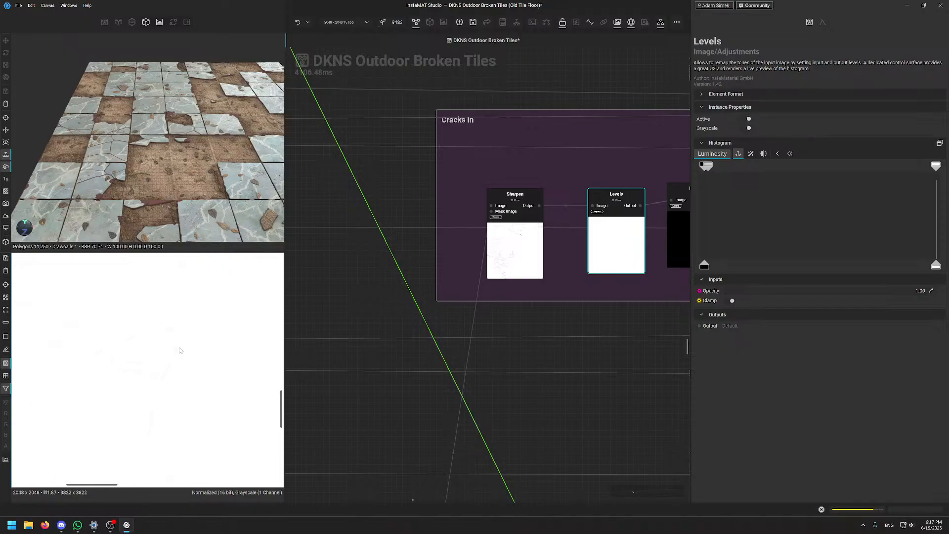
# Move the Invert node in the Cracks In group farther away from Levels, toward the Blend node
pyautogui.moveTo(630, 277); pyautogui.dragTo(456, 308, button='middle')
pyautogui.click(502, 262)
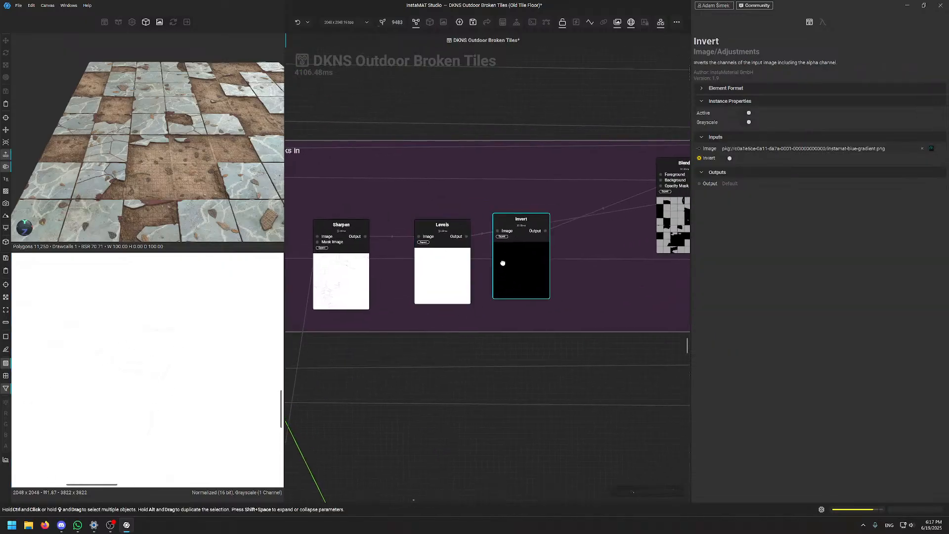
pyautogui.moveTo(502, 262); pyautogui.dragTo(560, 263)
pyautogui.moveTo(561, 263); pyautogui.dragTo(403, 313, button='middle')
# Compare the full Levels and Invert masks, and line up the Invert node with the Levels node
pyautogui.click(575, 233)
pyautogui.click(332, 324)
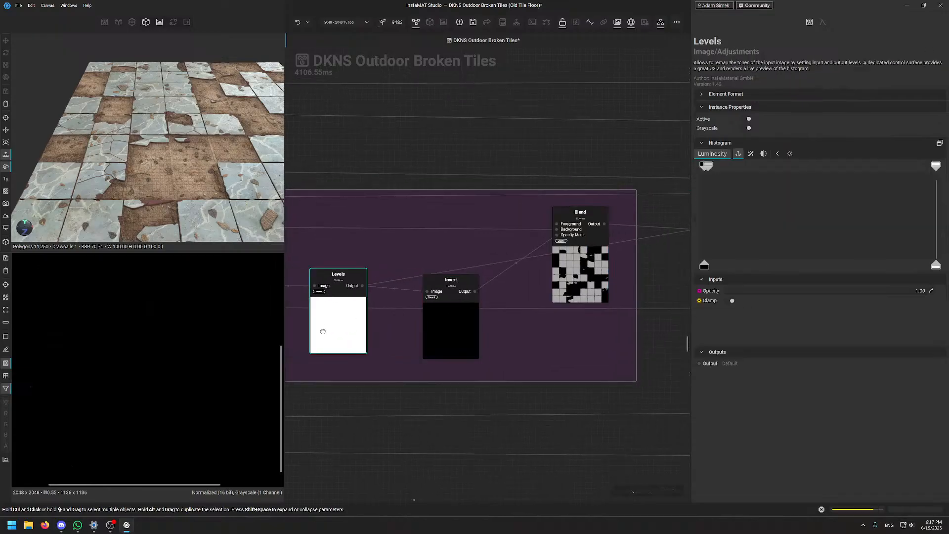
pyautogui.scroll(-4, 144, 411)
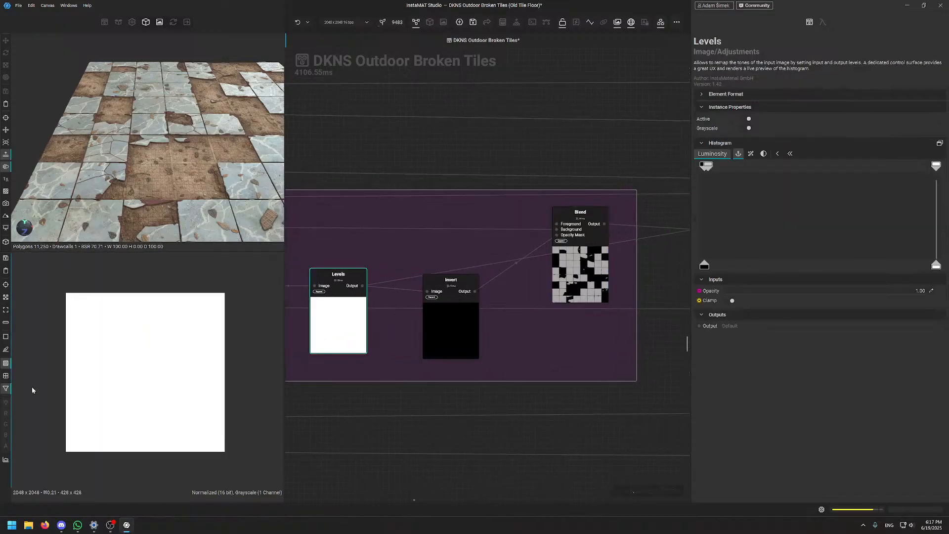
pyautogui.click(428, 341)
pyautogui.scroll(3, 161, 368)
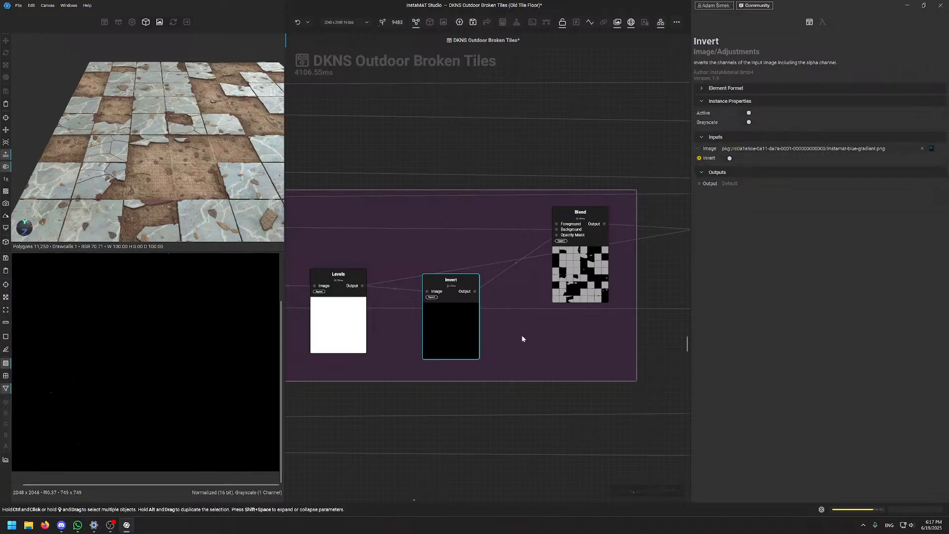
pyautogui.moveTo(471, 336); pyautogui.dragTo(470, 330)
# Review the Cracks In Blend node's settings and inspect the Invert mask close up against the cracks in the 3D preview
pyautogui.click(567, 293)
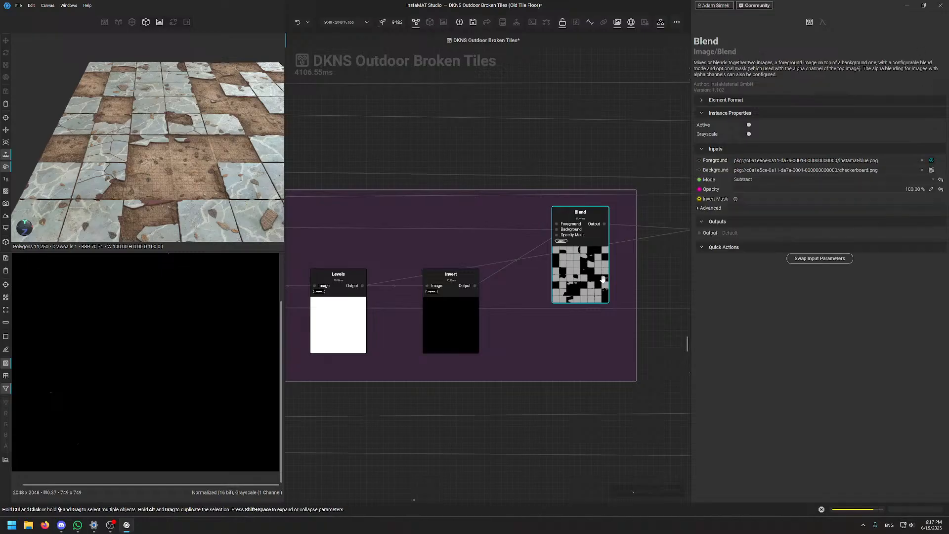
pyautogui.keyDown('alt'); pyautogui.moveTo(170, 175); pyautogui.dragTo(232, 183); pyautogui.keyUp('alt')
pyautogui.click(433, 326)
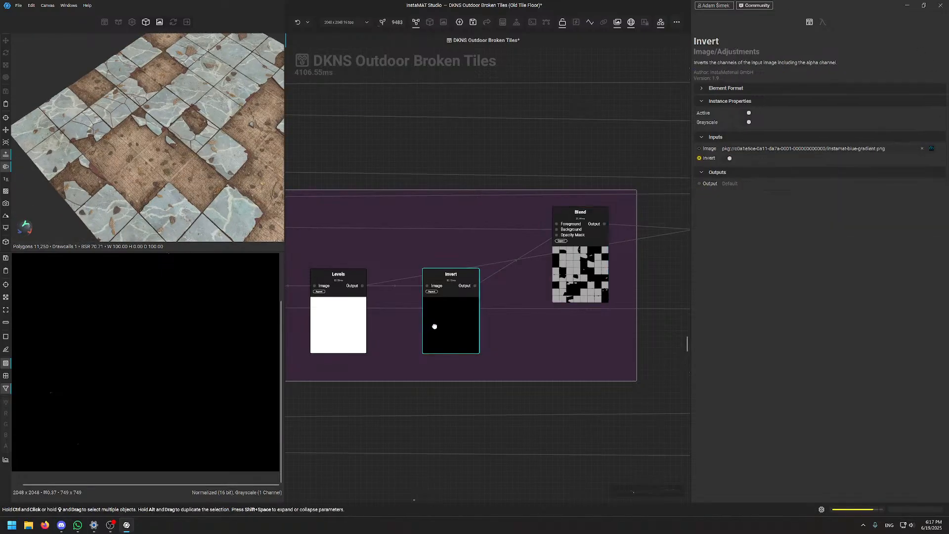
pyautogui.scroll(3, 94, 396)
pyautogui.scroll(3, 96, 400)
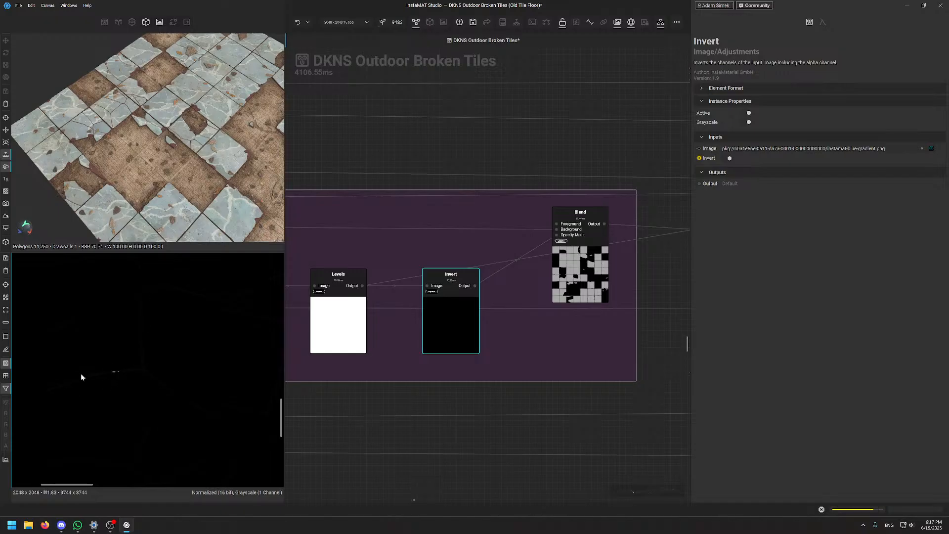
pyautogui.keyDown('alt'); pyautogui.moveTo(46, 120); pyautogui.dragTo(136, 134); pyautogui.keyUp('alt')
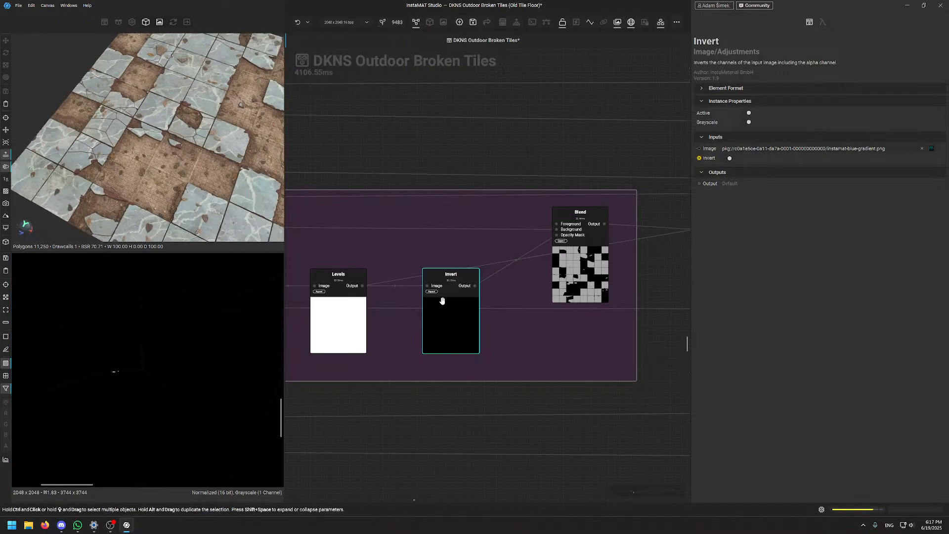
# Review the whole Cracks In group, display its Levels node again and inspect the crack lines at high magnification
pyautogui.moveTo(420, 235); pyautogui.dragTo(506, 231, button='middle')
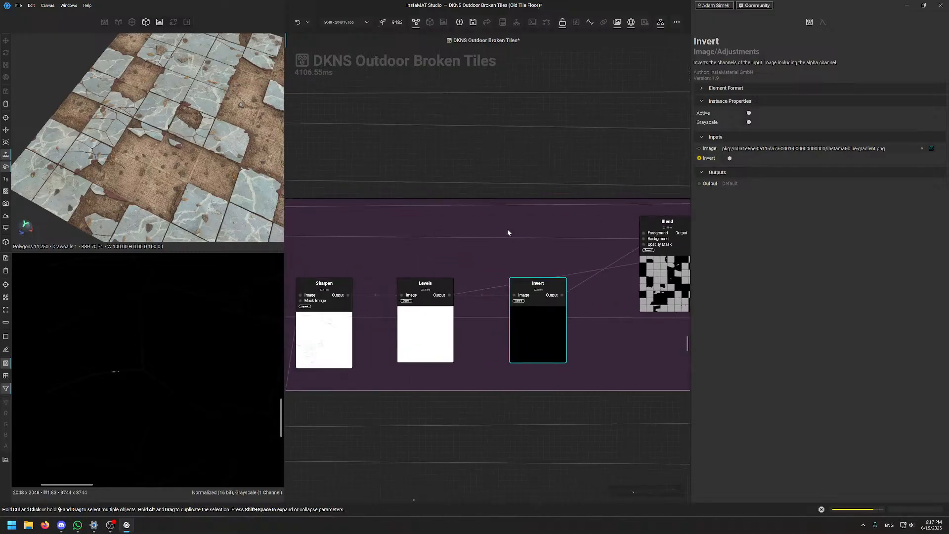
pyautogui.scroll(-3, 462, 267)
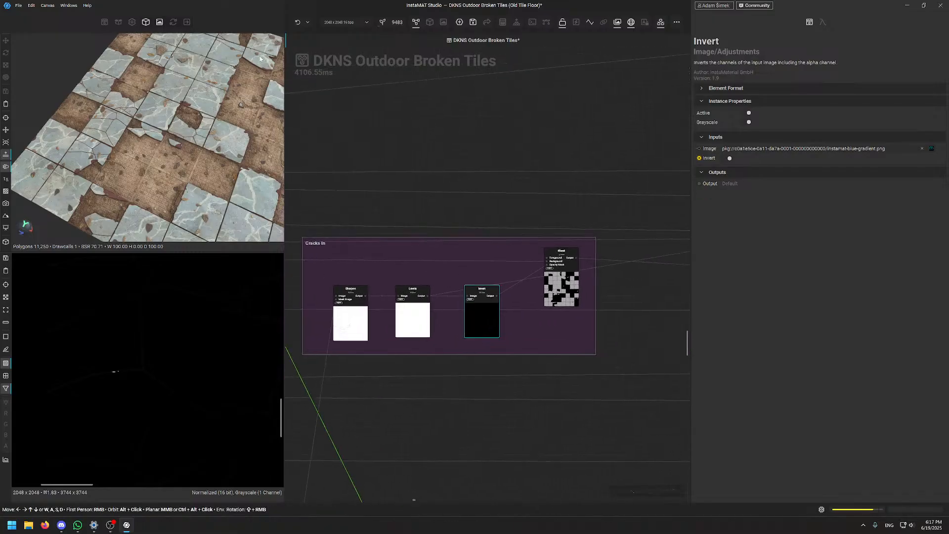
pyautogui.keyDown('alt'); pyautogui.moveTo(209, 155); pyautogui.dragTo(233, 155); pyautogui.keyUp('alt')
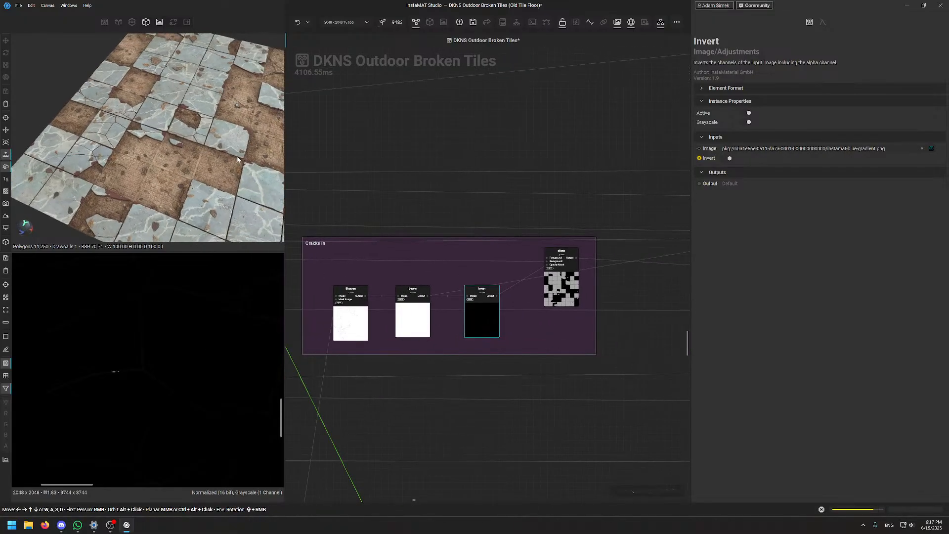
pyautogui.scroll(-5, 538, 322)
pyautogui.moveTo(497, 368); pyautogui.dragTo(496, 339, button='middle')
pyautogui.scroll(8, 495, 339)
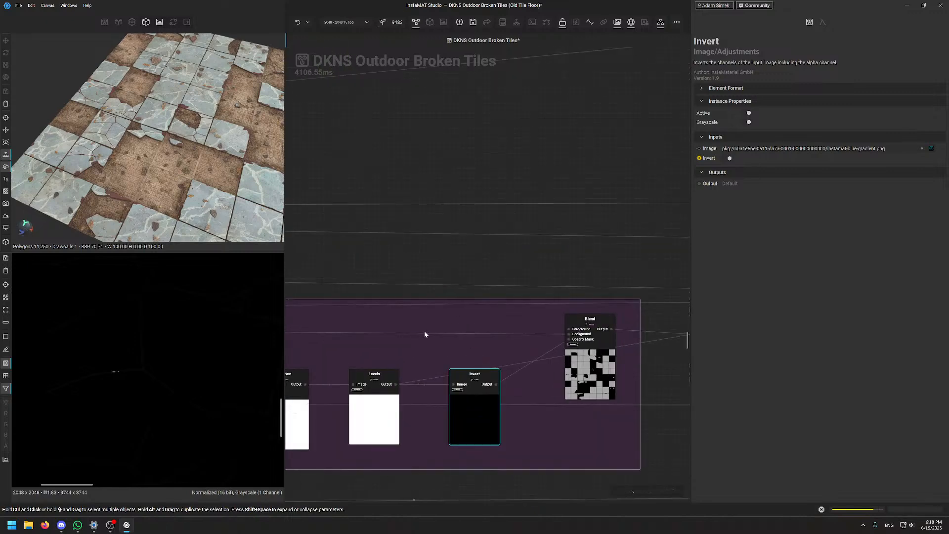
pyautogui.click(465, 344)
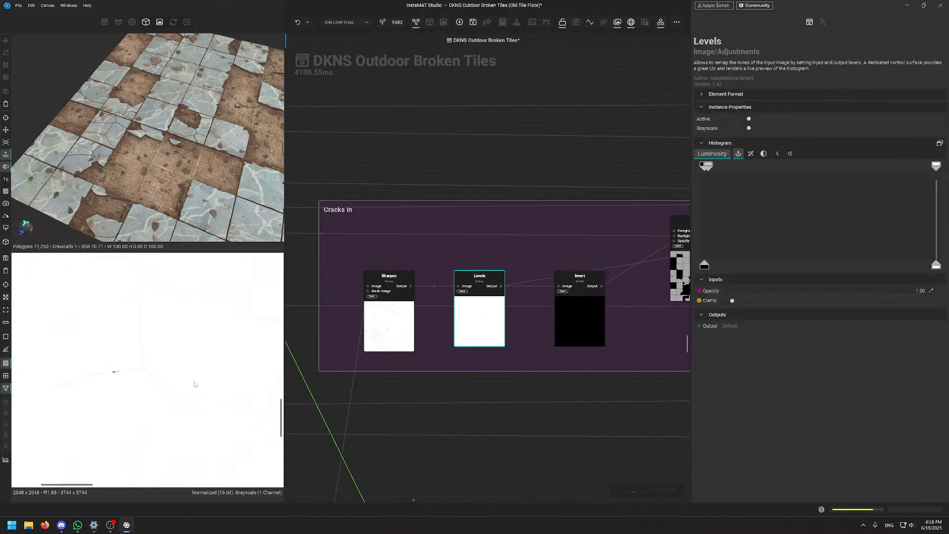
pyautogui.scroll(4, 159, 341)
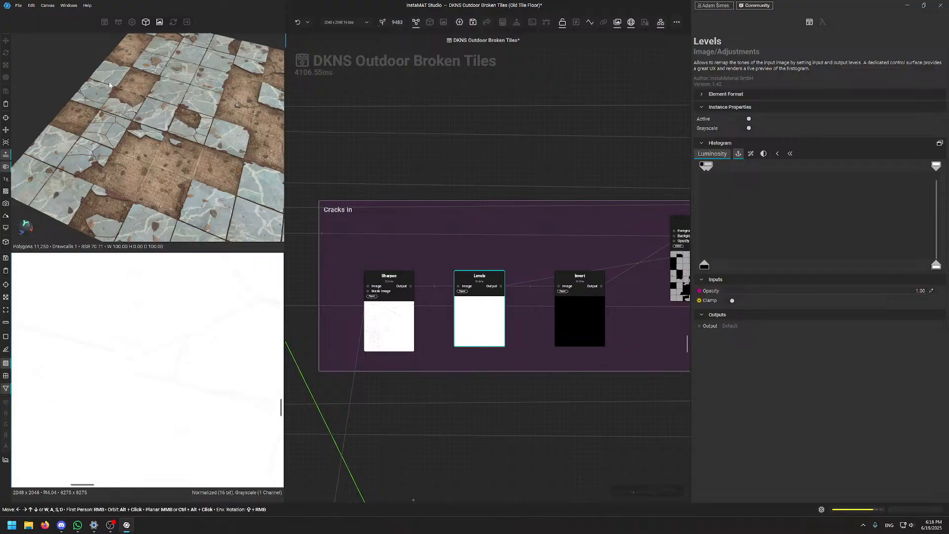
# Examine the cracked tiles around the broken fragments in a close, straight-down 3D view
pyautogui.scroll(3, 113, 133)
pyautogui.scroll(-5, 114, 133)
pyautogui.scroll(3, 122, 157)
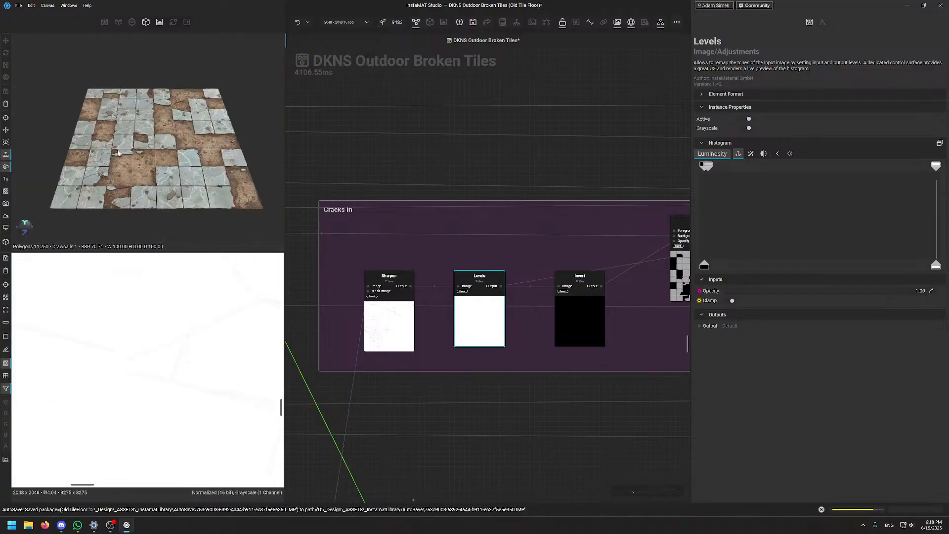
pyautogui.scroll(4, 122, 158)
pyautogui.moveTo(123, 158); pyautogui.dragTo(99, 188)
pyautogui.moveTo(99, 151)
pyautogui.keyDown('shift'); pyautogui.mouseDown(button='right')
pyautogui.moveTo(116, 150)
pyautogui.moveTo(61, 151)
pyautogui.moveTo(143, 149)
pyautogui.mouseUp(button='right'); pyautogui.keyUp('shift')
pyautogui.moveTo(152, 144); pyautogui.dragTo(152, 140)
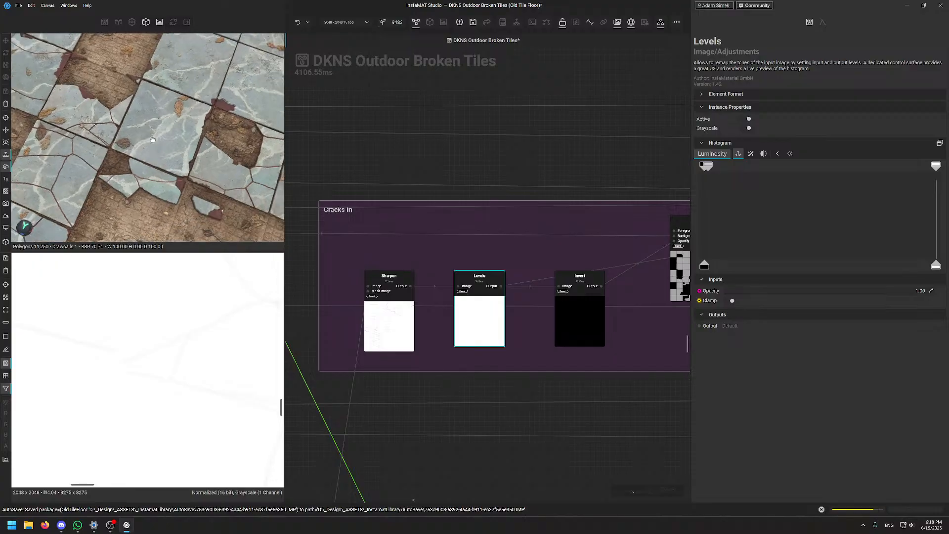
# Enlarge the 3D view in the main workspace and examine the tile surfaces and cracks from several angles
pyautogui.press('F2')
pyautogui.keyDown('alt'); pyautogui.moveTo(492, 282); pyautogui.dragTo(444, 279); pyautogui.keyUp('alt')
pyautogui.scroll(-4, 547, 293)
pyautogui.scroll(5, 440, 210)
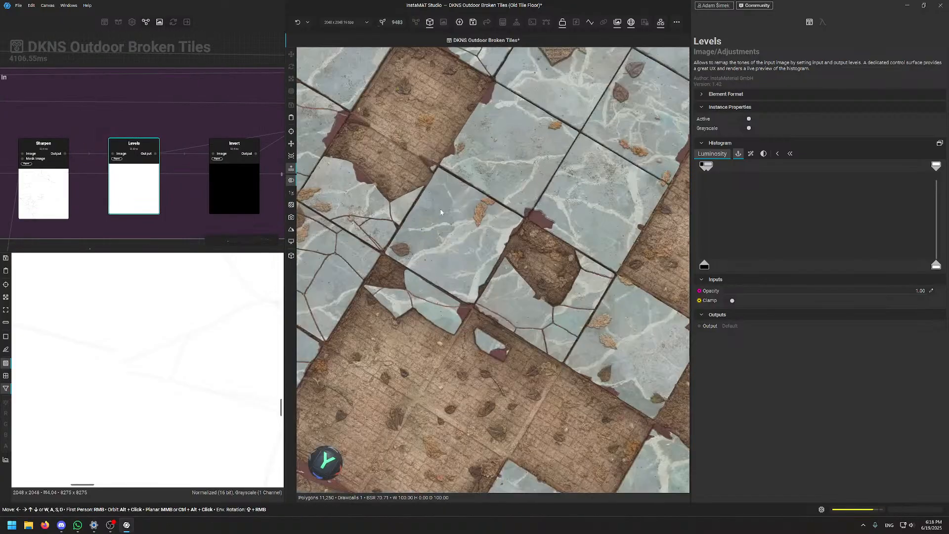
pyautogui.keyDown('alt'); pyautogui.moveTo(440, 210); pyautogui.dragTo(476, 249); pyautogui.keyUp('alt')
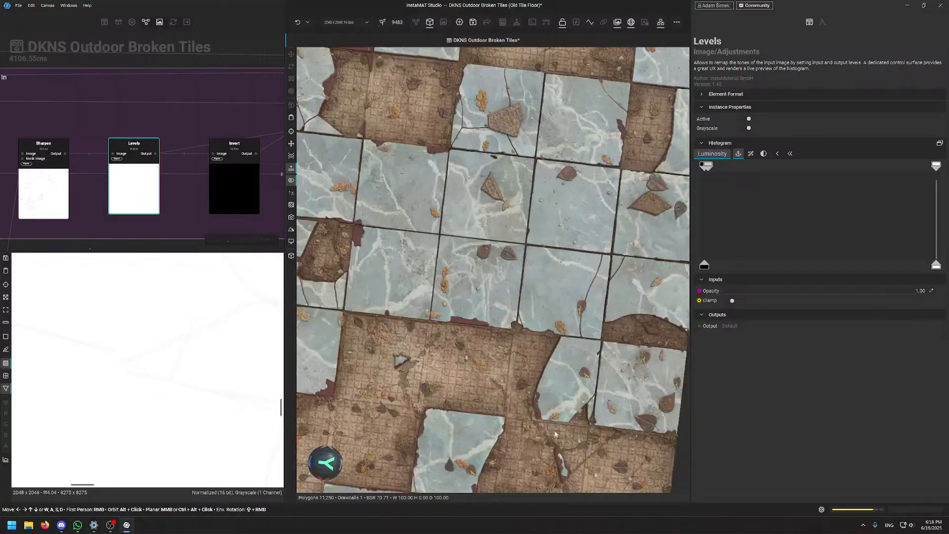
pyautogui.keyDown('alt'); pyautogui.moveTo(599, 218); pyautogui.dragTo(539, 231); pyautogui.keyUp('alt')
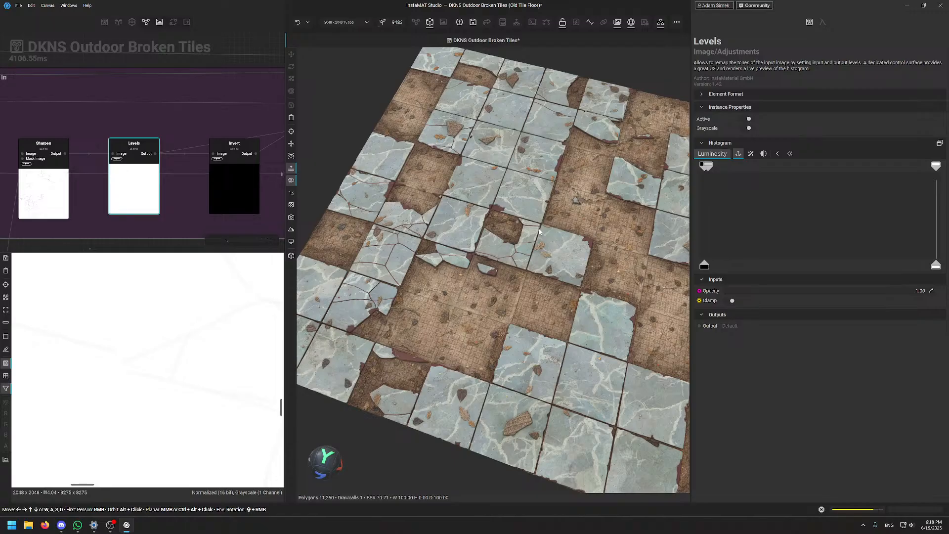
# Examine the cracks on the corner tile close up and the broken tile layout across the whole floor
pyautogui.scroll(5, 504, 224)
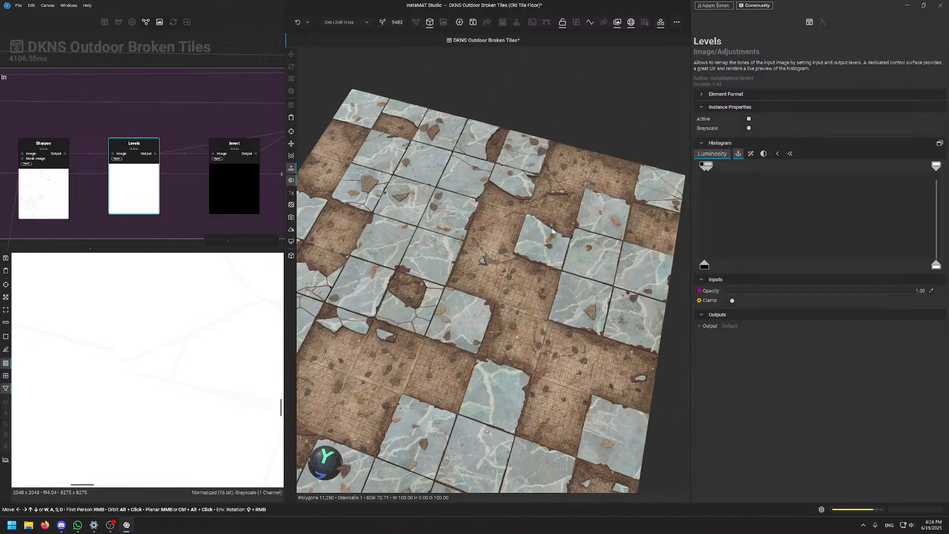
pyautogui.keyDown('alt'); pyautogui.moveTo(441, 305); pyautogui.dragTo(538, 271); pyautogui.keyUp('alt')
pyautogui.scroll(5, 394, 285)
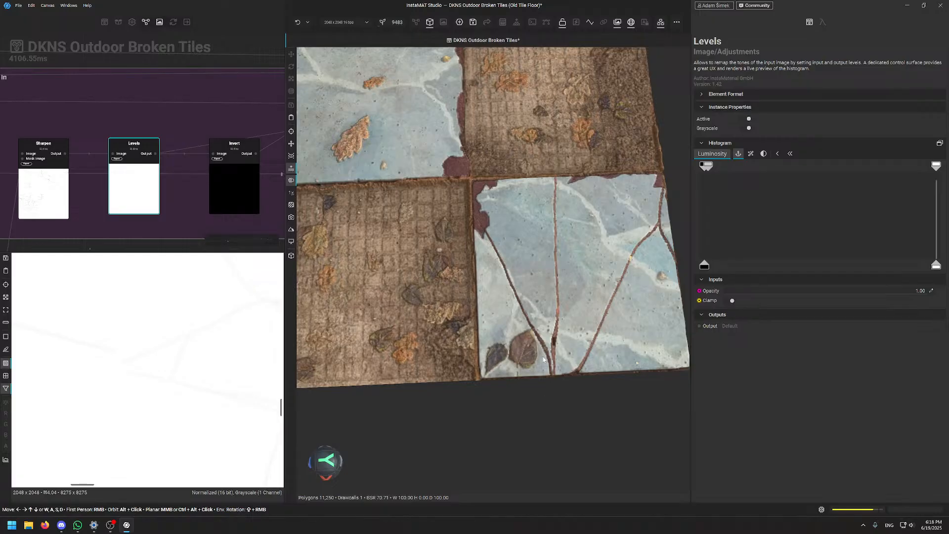
pyautogui.scroll(-5, 587, 236)
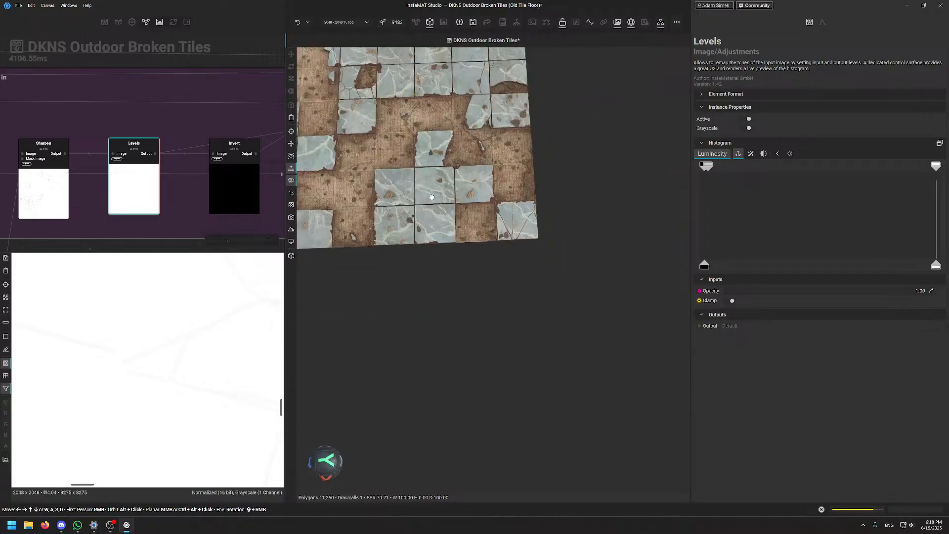
pyautogui.keyDown('alt'); pyautogui.moveTo(588, 235); pyautogui.dragTo(551, 238); pyautogui.keyUp('alt')
pyautogui.keyDown('alt'); pyautogui.moveTo(425, 186); pyautogui.dragTo(438, 213); pyautogui.keyUp('alt')
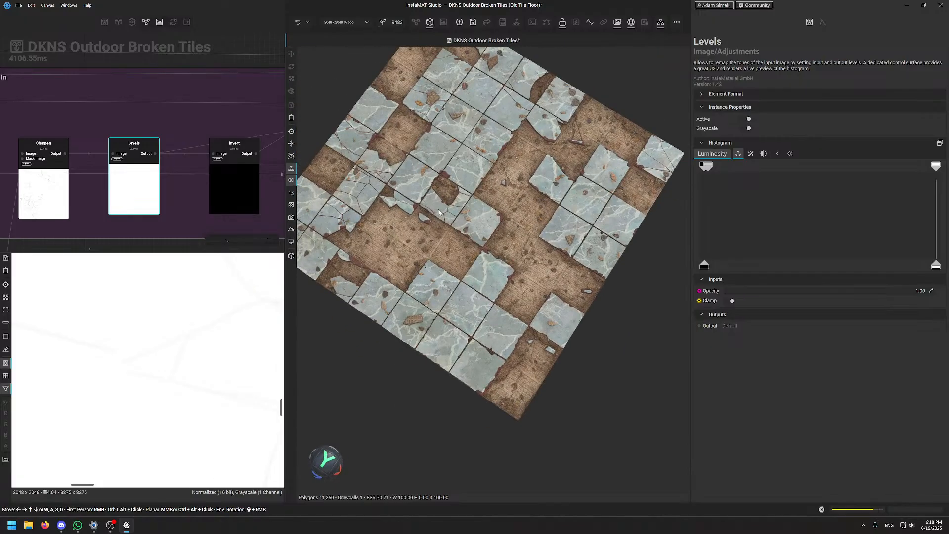
pyautogui.scroll(3, 474, 185)
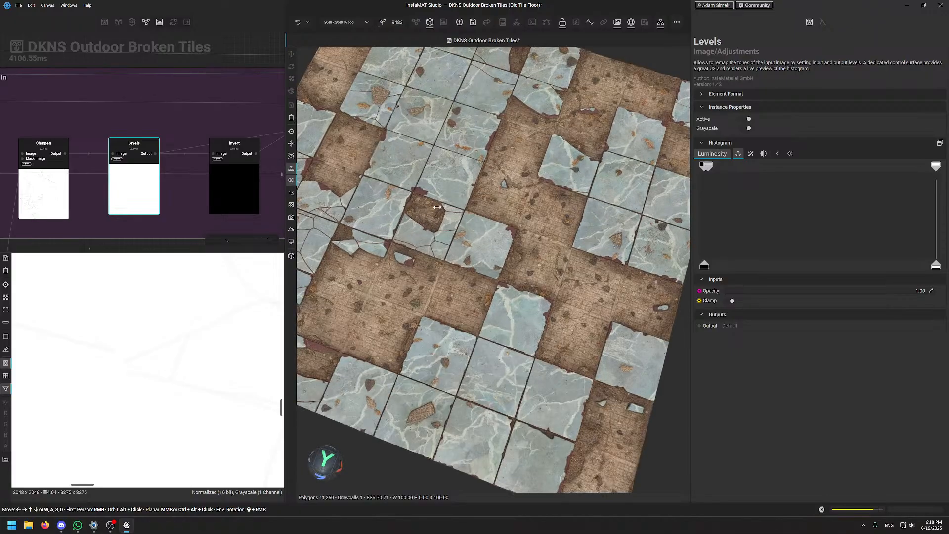
pyautogui.scroll(-3, 201, 128)
# Restore the node graph to the main workspace and find the Cracks Slopes group
pyautogui.click(195, 83)
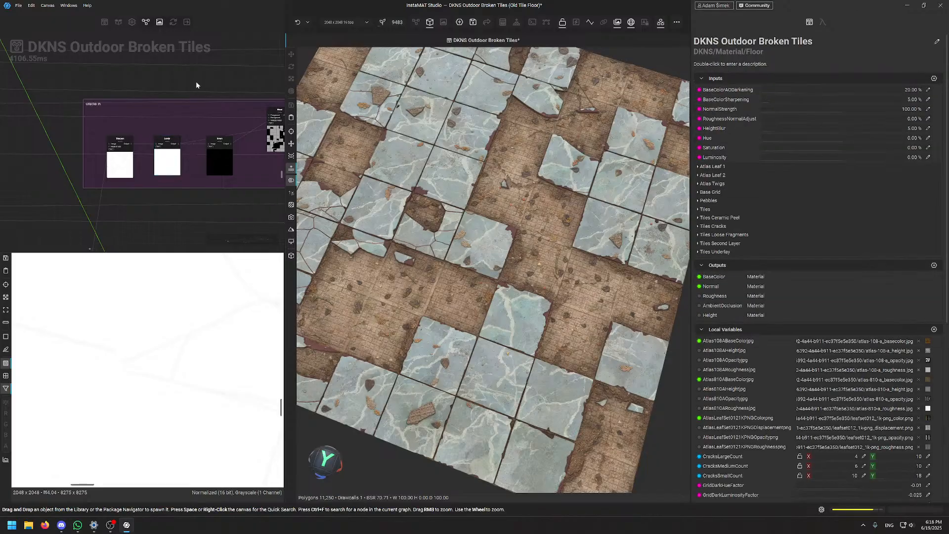
pyautogui.press('Tab')
pyautogui.press('Tab')
pyautogui.scroll(-5, 549, 205)
pyautogui.moveTo(573, 373); pyautogui.dragTo(504, 336, button='middle')
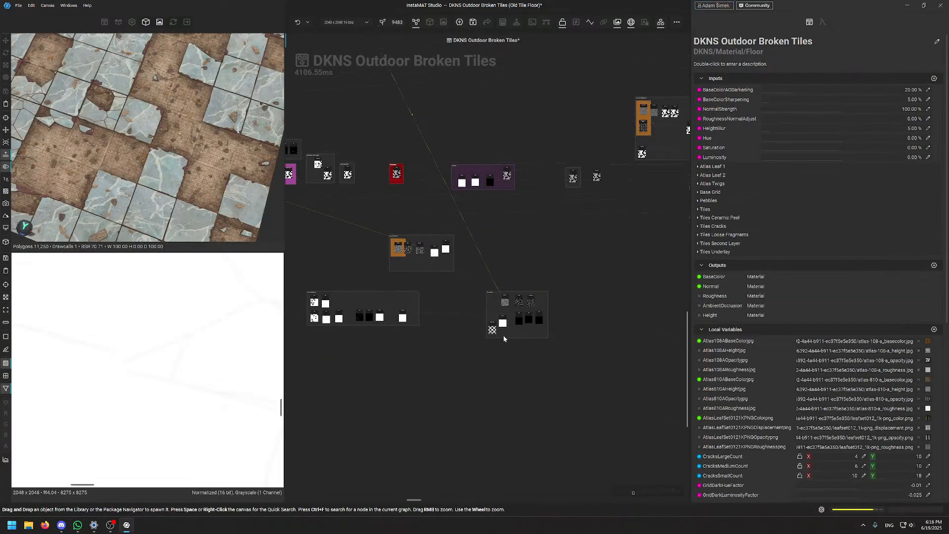
pyautogui.scroll(7, 502, 324)
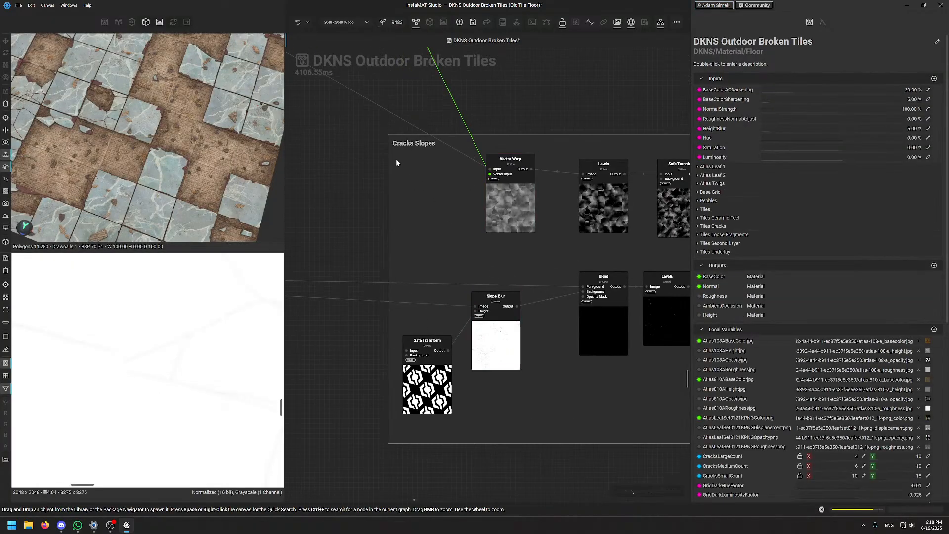
# Trace the Cracks Slopes output to the Subtract Blend node before Anti-Aliasing and display that node's settings and mask
pyautogui.moveTo(561, 245); pyautogui.dragTo(449, 266, button='middle')
pyautogui.scroll(-5, 575, 170)
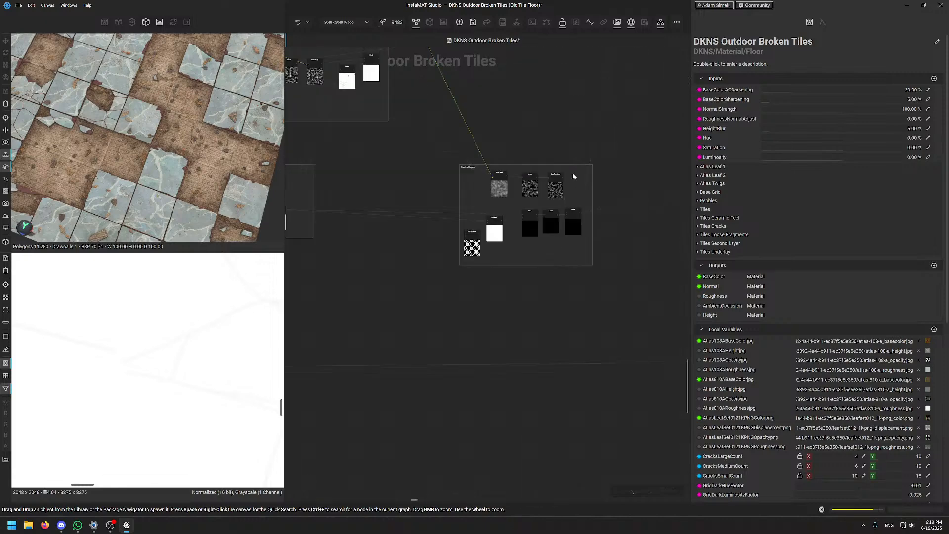
pyautogui.moveTo(581, 162); pyautogui.dragTo(494, 346, button='middle')
pyautogui.moveTo(515, 204); pyautogui.dragTo(482, 281, button='middle')
pyautogui.scroll(5, 526, 183)
pyautogui.click(535, 209)
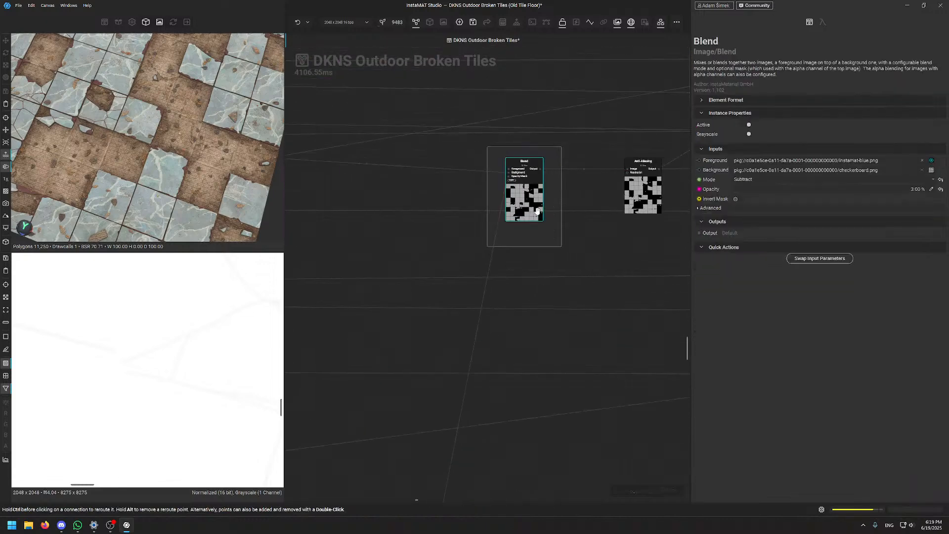
# Return to the Cracks Slopes group, dismiss the message notification and display the Slope Blur node
pyautogui.scroll(-6, 438, 360)
pyautogui.moveTo(359, 479); pyautogui.dragTo(543, 383, button='middle')
pyautogui.scroll(8, 542, 387)
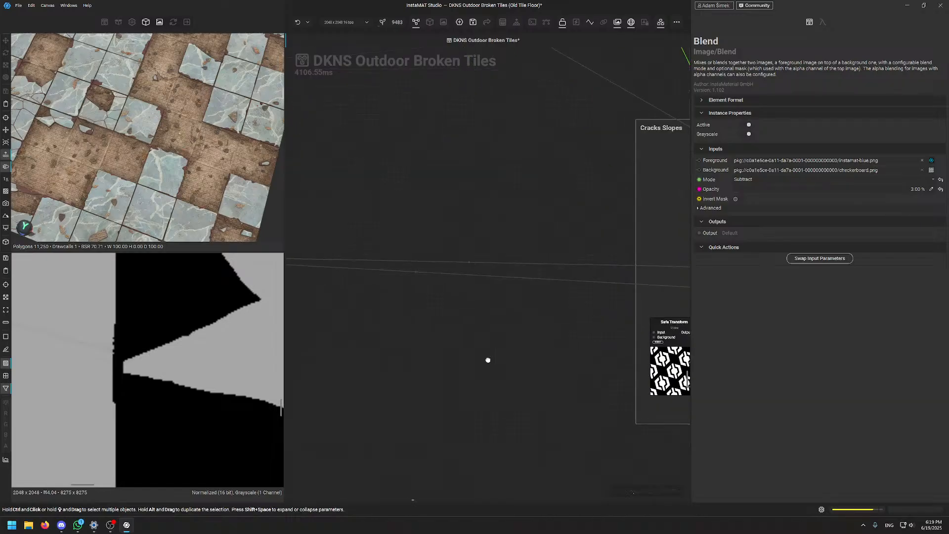
pyautogui.moveTo(487, 361); pyautogui.dragTo(316, 358, button='middle')
pyautogui.scroll(1, 565, 348)
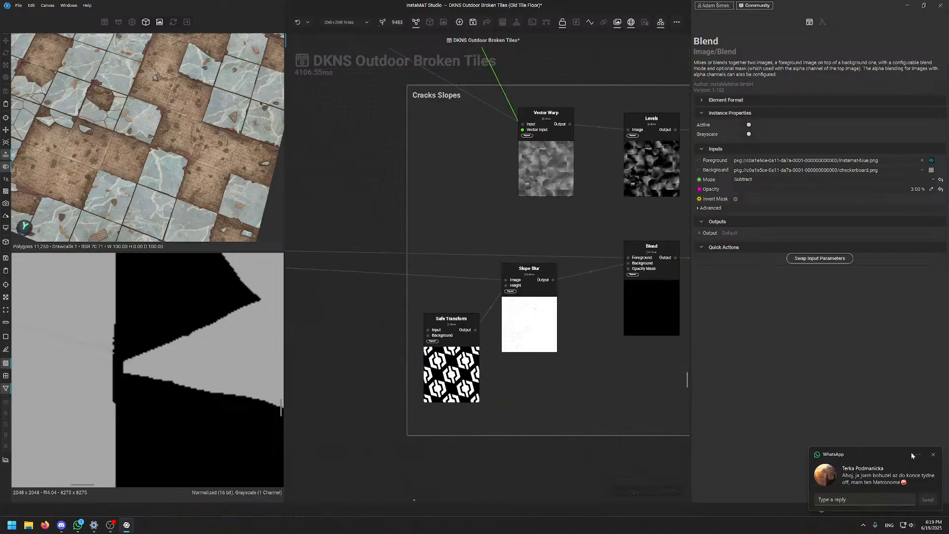
pyautogui.click(933, 454)
pyautogui.click(528, 324)
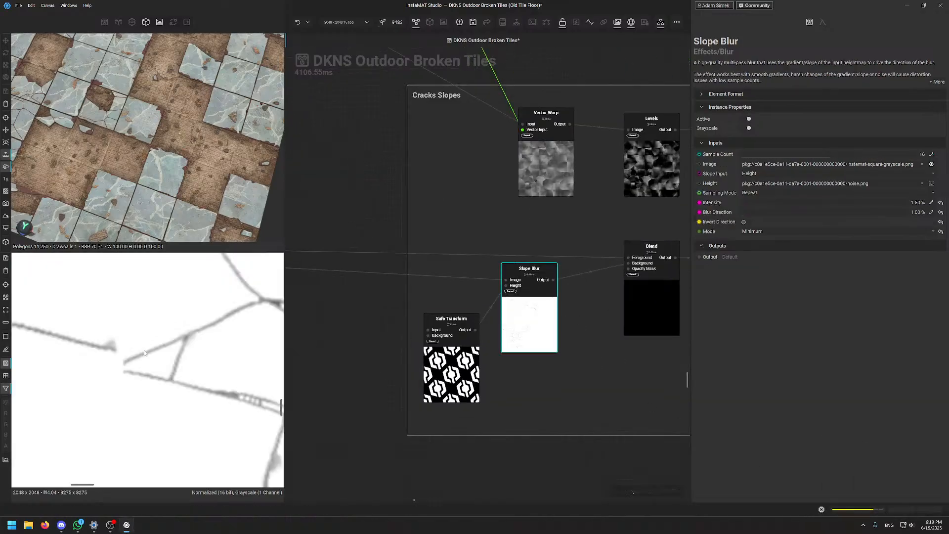
# Inspect the Slope Blur crack mask close up and at a wider scale, and trace the group's place in the overall graph
pyautogui.scroll(2, 115, 376)
pyautogui.scroll(6, 115, 377)
pyautogui.moveTo(115, 376); pyautogui.dragTo(217, 426, button='middle')
pyautogui.scroll(-7, 173, 413)
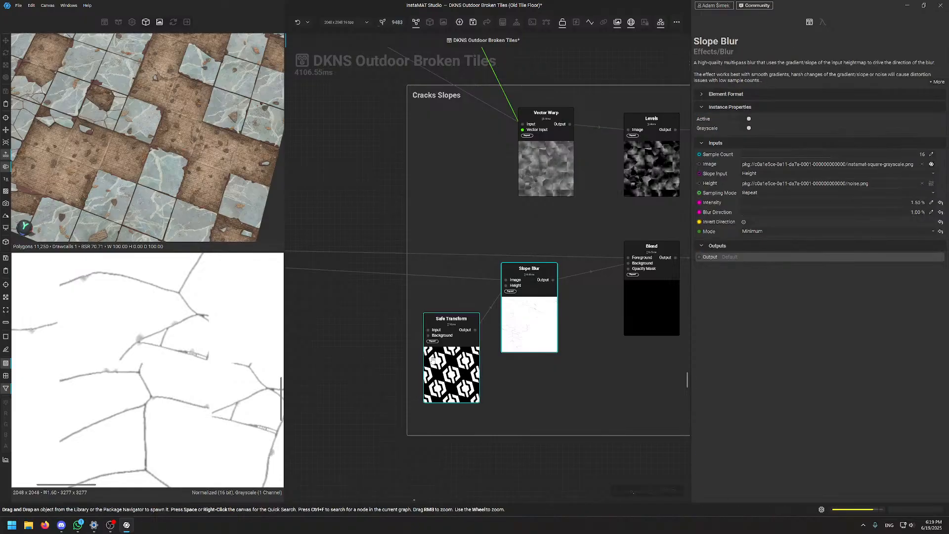
pyautogui.scroll(-3, 359, 376)
pyautogui.moveTo(360, 375); pyautogui.dragTo(533, 339, button='middle')
pyautogui.scroll(-6, 440, 366)
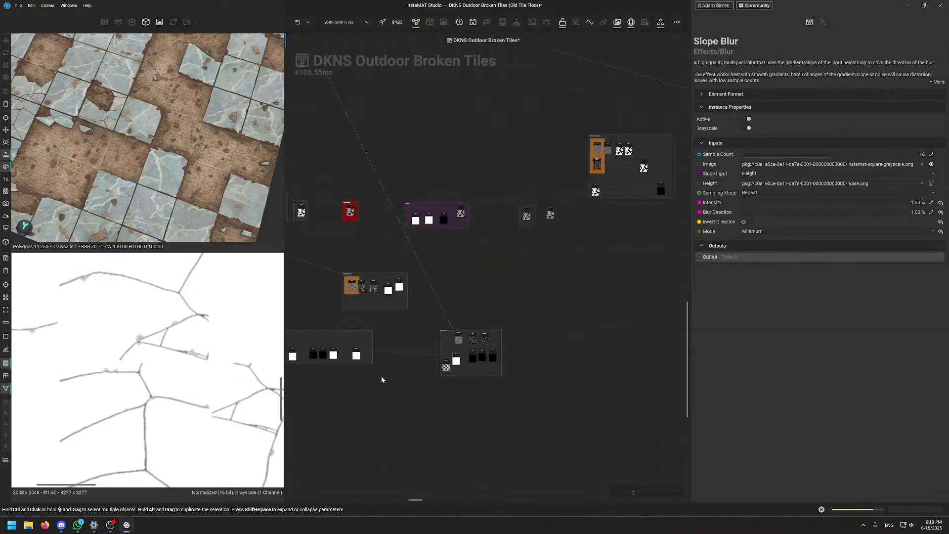
# Add a Clouds Heavy noise node just outside the Cracks Slopes group
pyautogui.moveTo(304, 386); pyautogui.dragTo(327, 391, button='middle')
pyautogui.moveTo(440, 382); pyautogui.dragTo(468, 364, button='middle')
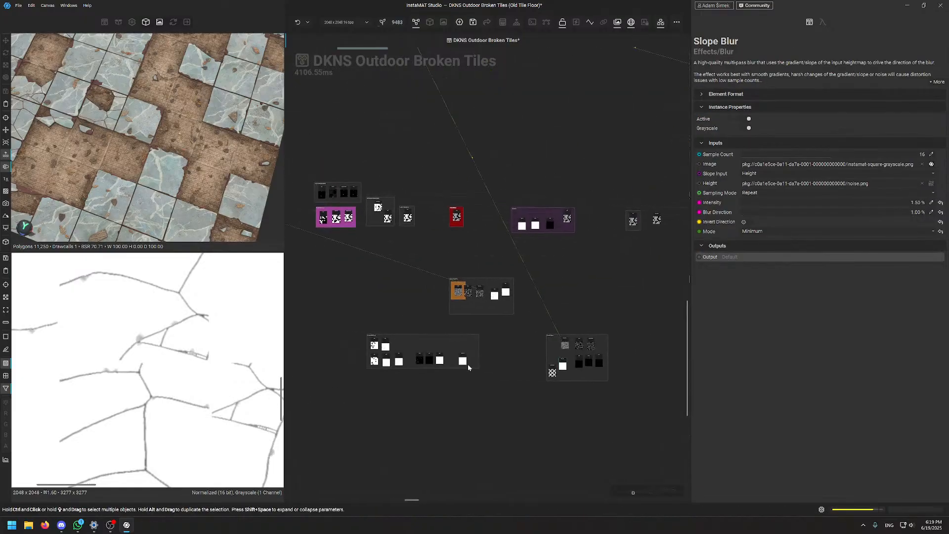
pyautogui.scroll(6, 467, 363)
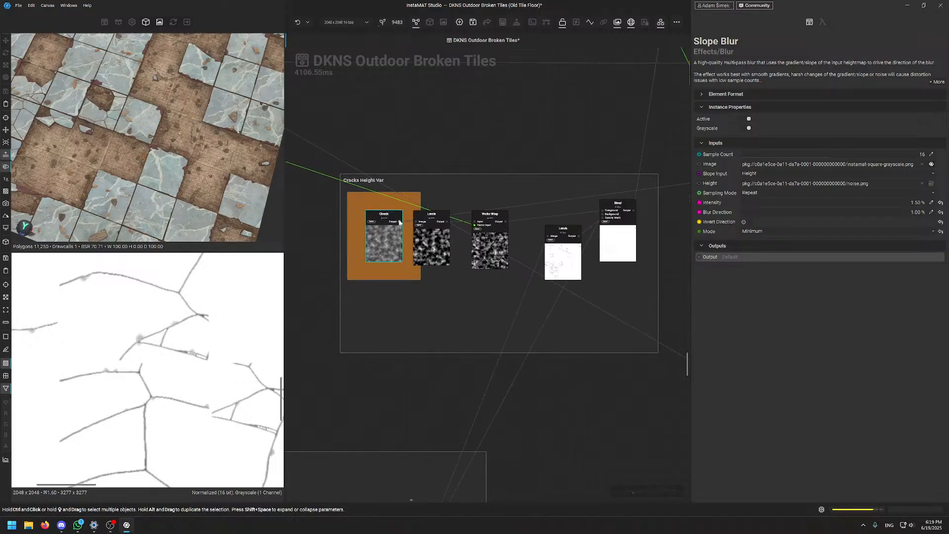
pyautogui.moveTo(390, 289); pyautogui.dragTo(332, 236, button='middle')
pyautogui.moveTo(677, 494); pyautogui.dragTo(387, 334, button='middle')
pyautogui.click(392, 380)
pyautogui.press('space')
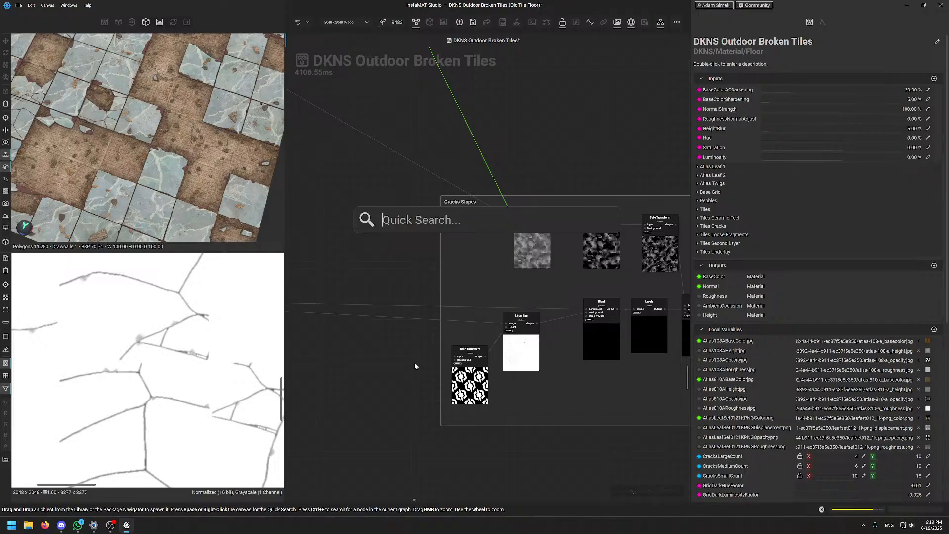
pyautogui.write('clouds he')
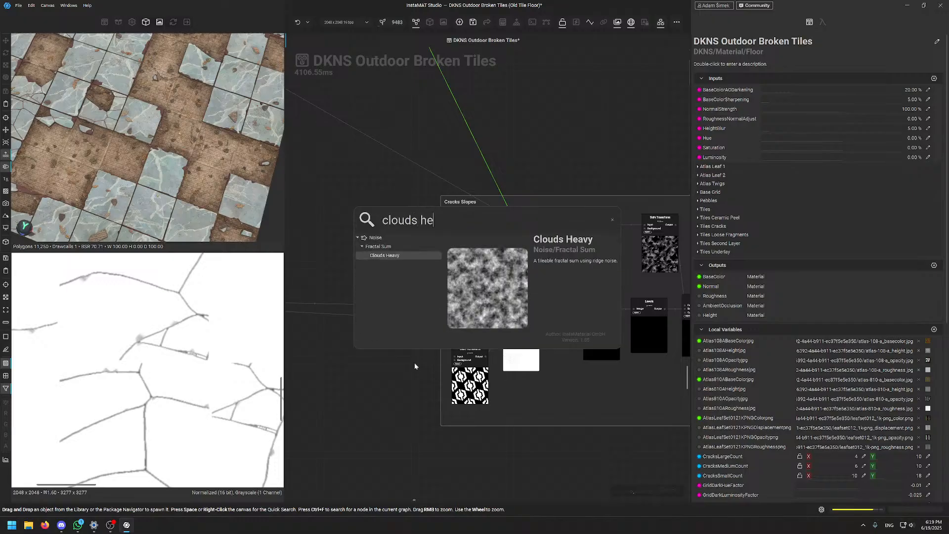
pyautogui.press('Return')
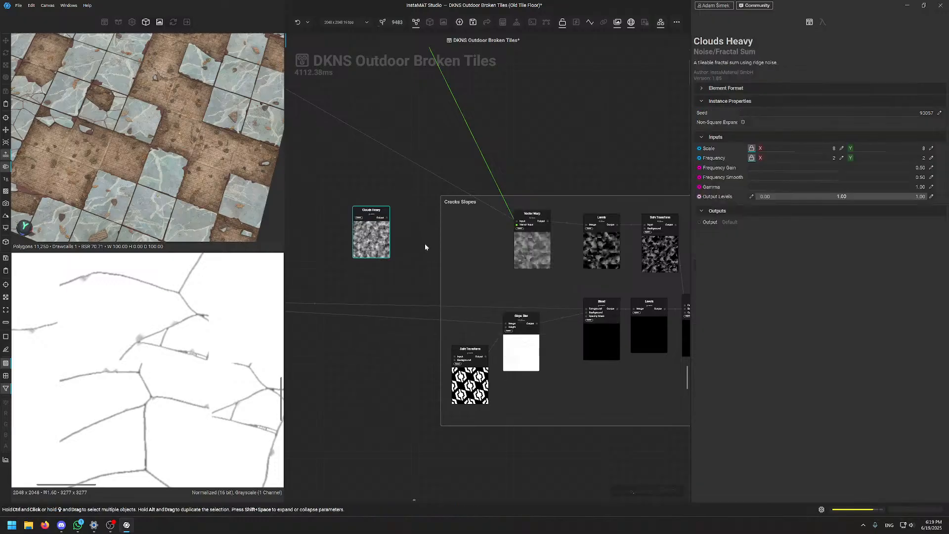
# Connect the Clouds Heavy output to the Slope Blur's Height input and display the Slope Blur settings
pyautogui.moveTo(377, 231); pyautogui.dragTo(600, 295)
pyautogui.scroll(3, 410, 360)
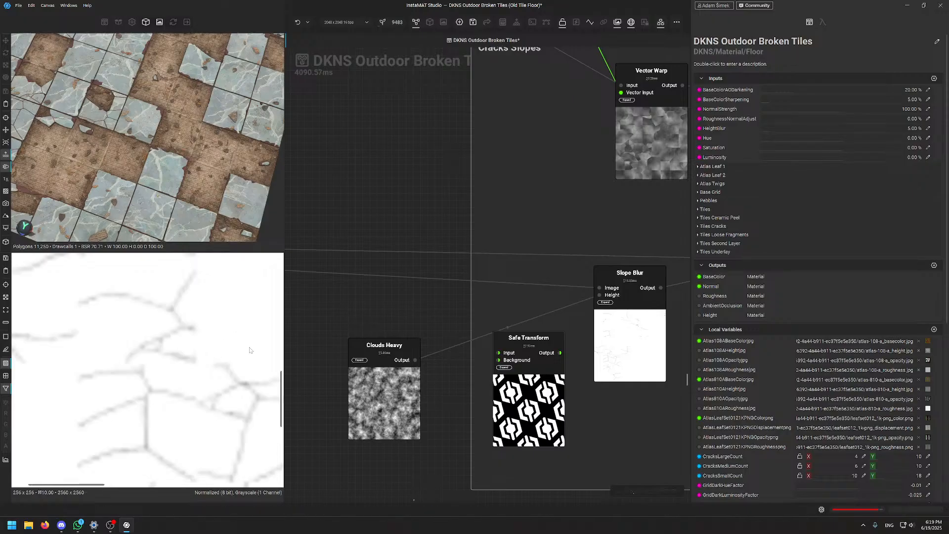
pyautogui.click(657, 336)
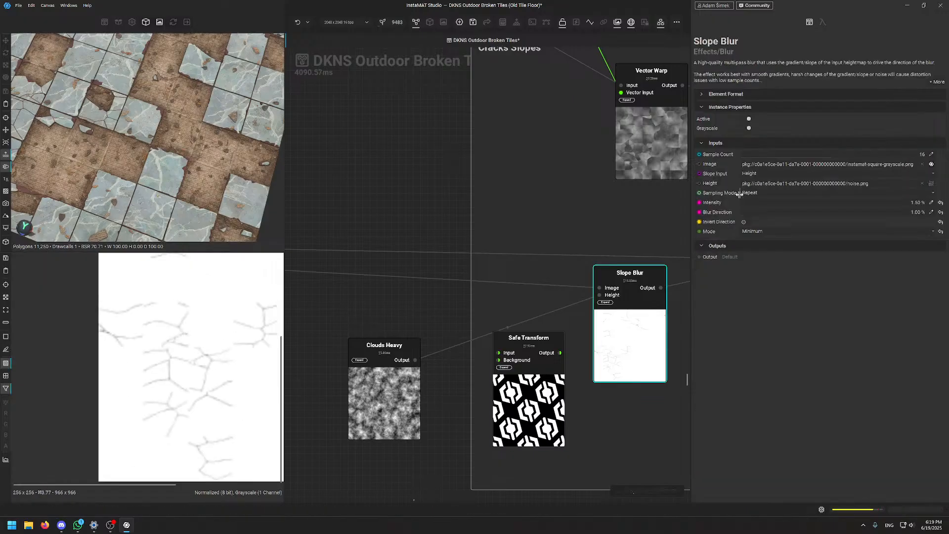
# Set the Clouds Heavy node's Gamma to 2.85 and display the Slope Blur result
pyautogui.click(375, 397)
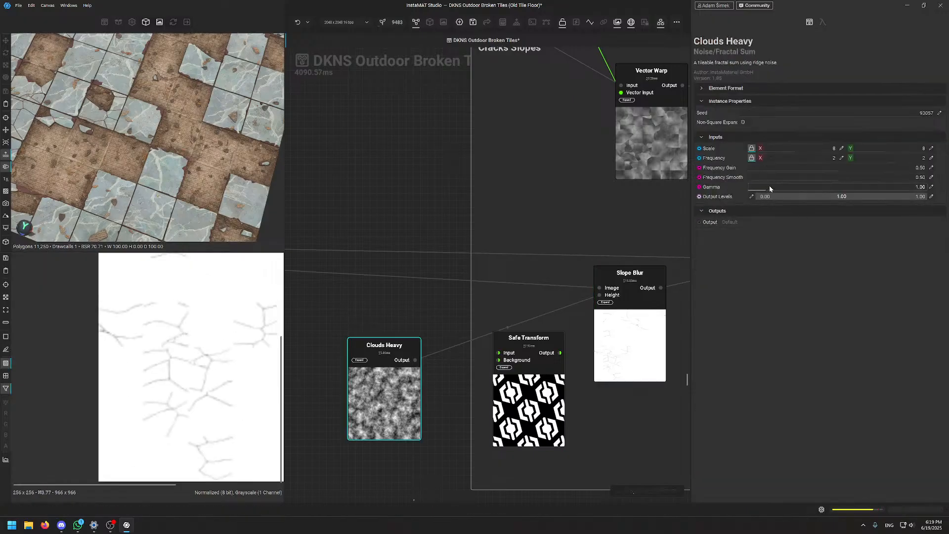
pyautogui.moveTo(769, 185); pyautogui.dragTo(802, 186)
pyautogui.click(640, 319)
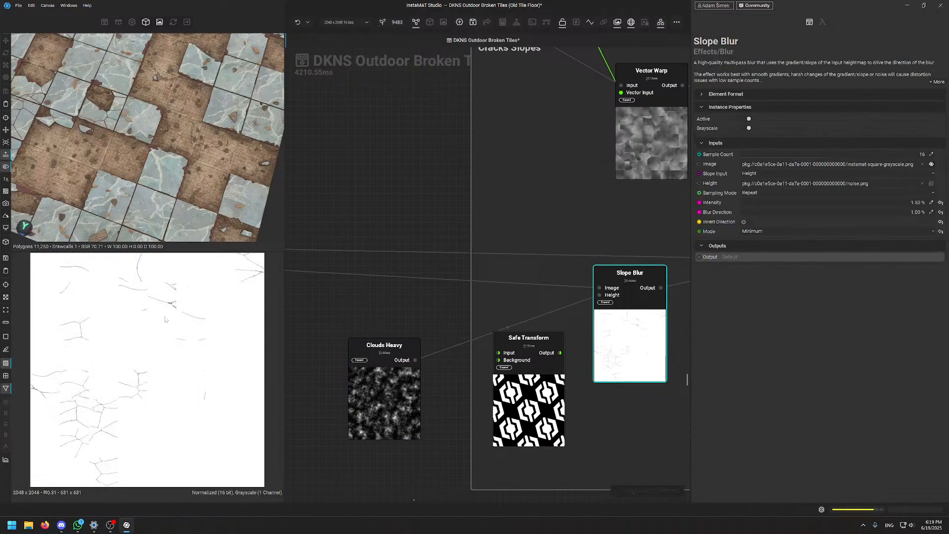
# Check the Clouds Heavy and Slope Blur nodes and inspect the blurred crack mask at different scales
pyautogui.click(382, 384)
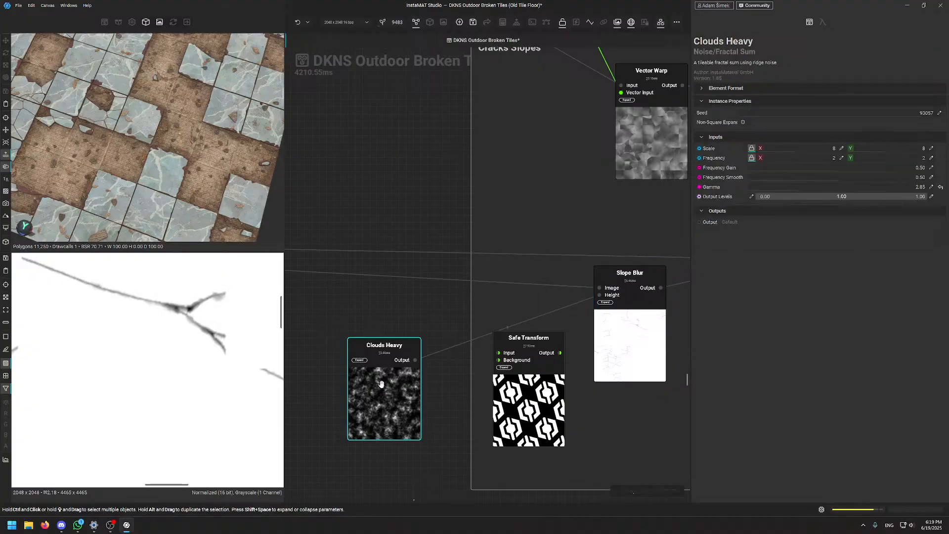
pyautogui.doubleClick(599, 288)
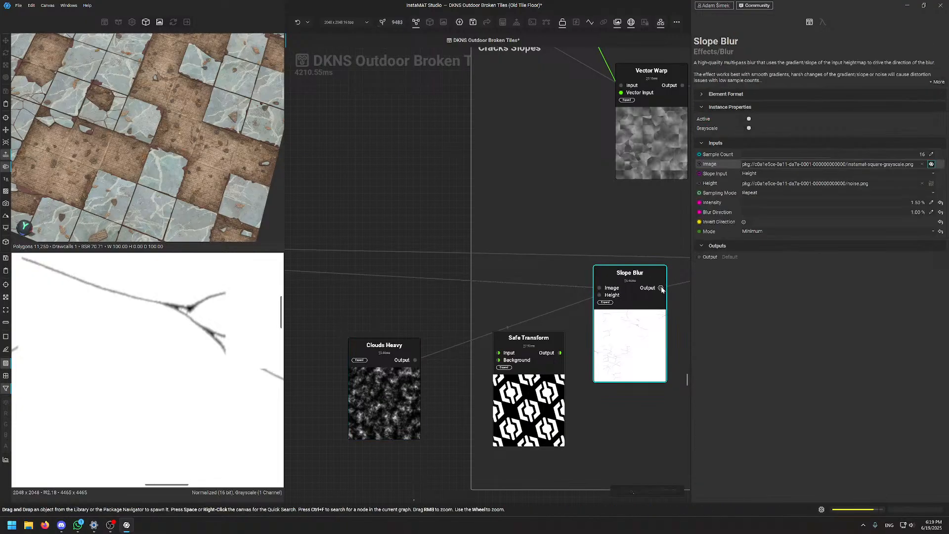
pyautogui.click(661, 288)
pyautogui.scroll(-5, 141, 403)
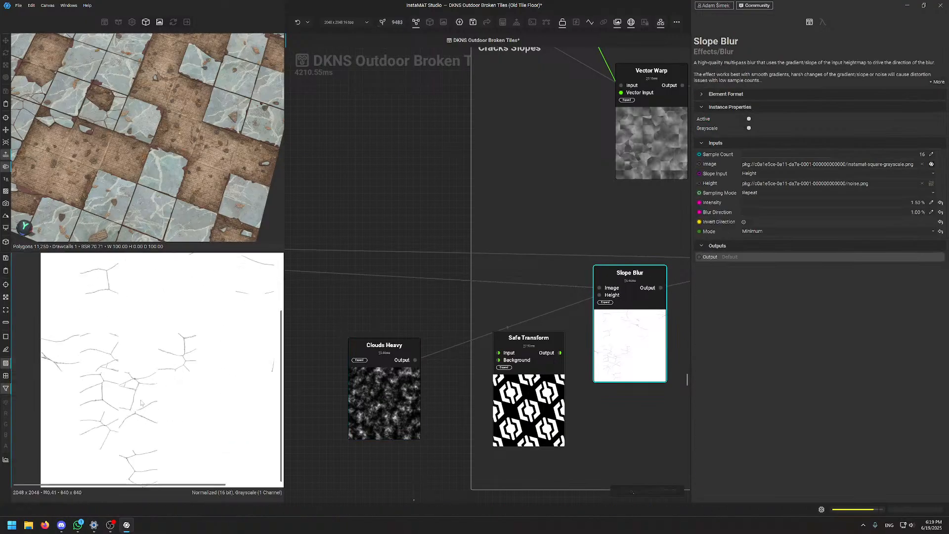
pyautogui.scroll(4, 141, 403)
# Show the 3D preview in the main workspace and inspect the cracks on the tiles from several distances
pyautogui.keyDown('alt'); pyautogui.moveTo(98, 195); pyautogui.dragTo(156, 126); pyautogui.keyUp('alt')
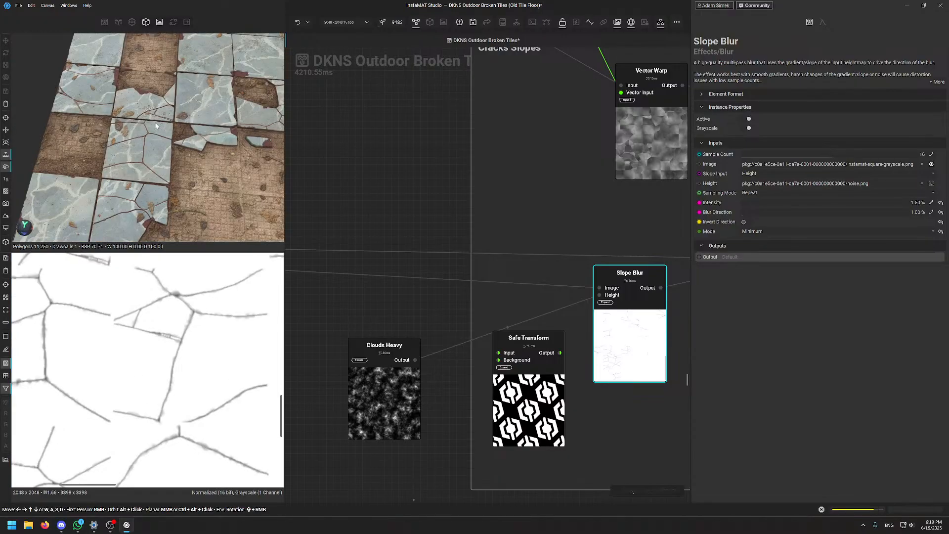
pyautogui.scroll(-5, 155, 126)
pyautogui.press('Tab')
pyautogui.press('Tab')
pyautogui.press('Tab')
pyautogui.press('Tab')
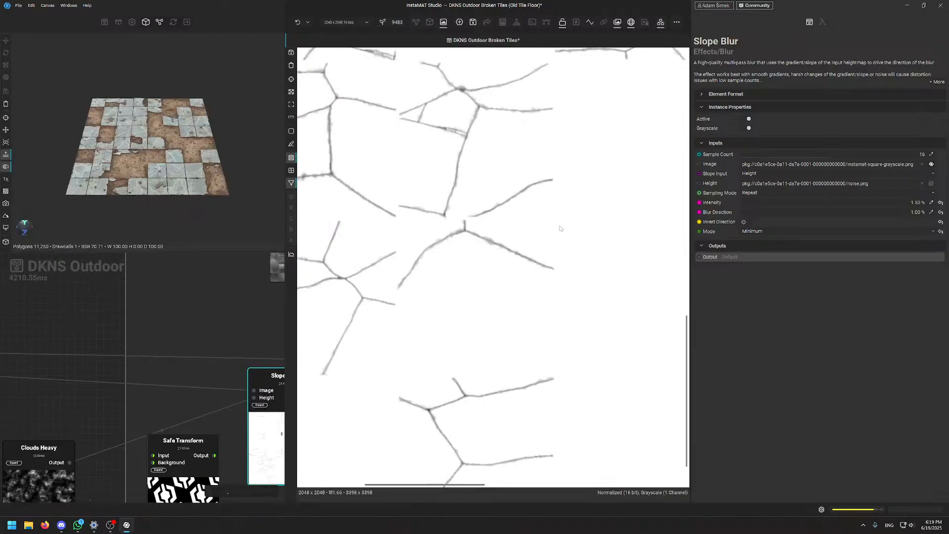
pyautogui.scroll(8, 503, 236)
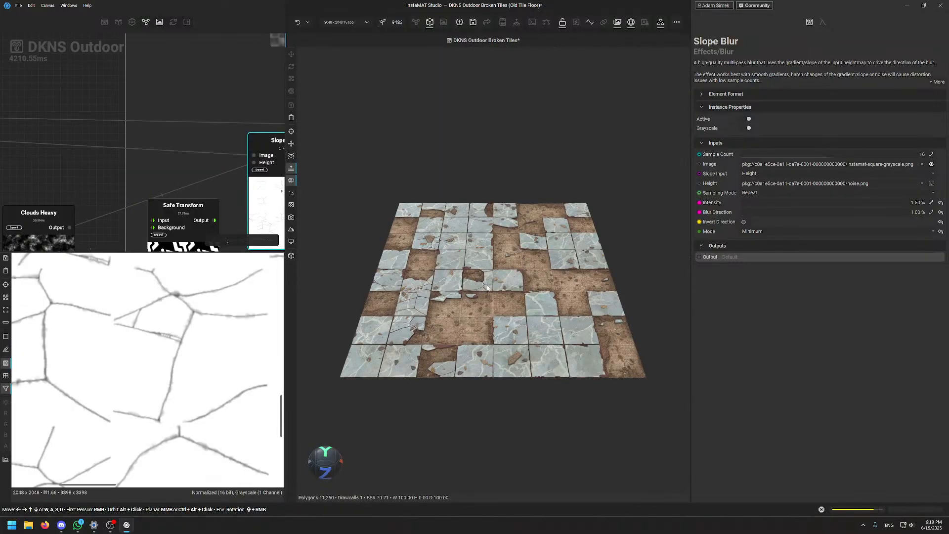
pyautogui.scroll(5, 504, 237)
pyautogui.scroll(-4, 515, 259)
pyautogui.moveTo(516, 287)
pyautogui.keyDown('shift'); pyautogui.mouseDown(button='right')
pyautogui.moveTo(529, 294)
pyautogui.moveTo(504, 298)
pyautogui.moveTo(512, 299)
pyautogui.mouseUp(button='right'); pyautogui.keyUp('shift')
pyautogui.scroll(-4, 119, 221)
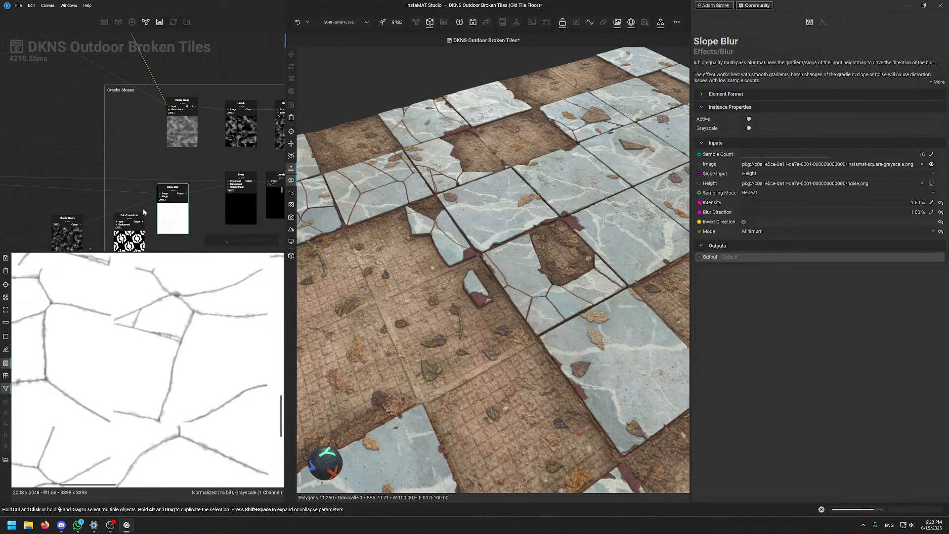
# Follow the Slope Blur output through the Blend, Levels and final Subtract Blend in the Cracks Slopes group
pyautogui.scroll(2, 148, 217)
pyautogui.scroll(-3, 208, 213)
pyautogui.scroll(3, 222, 218)
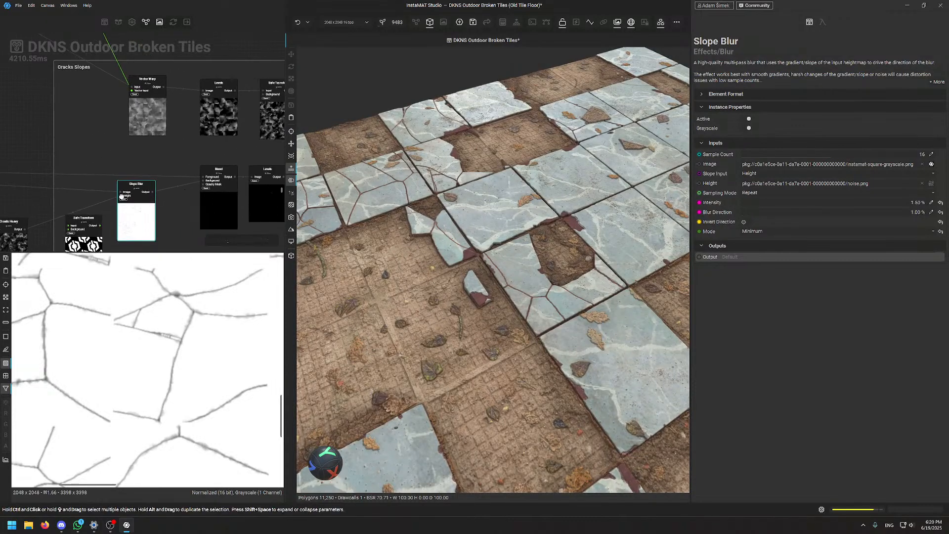
pyautogui.click(222, 218)
pyautogui.click(193, 216)
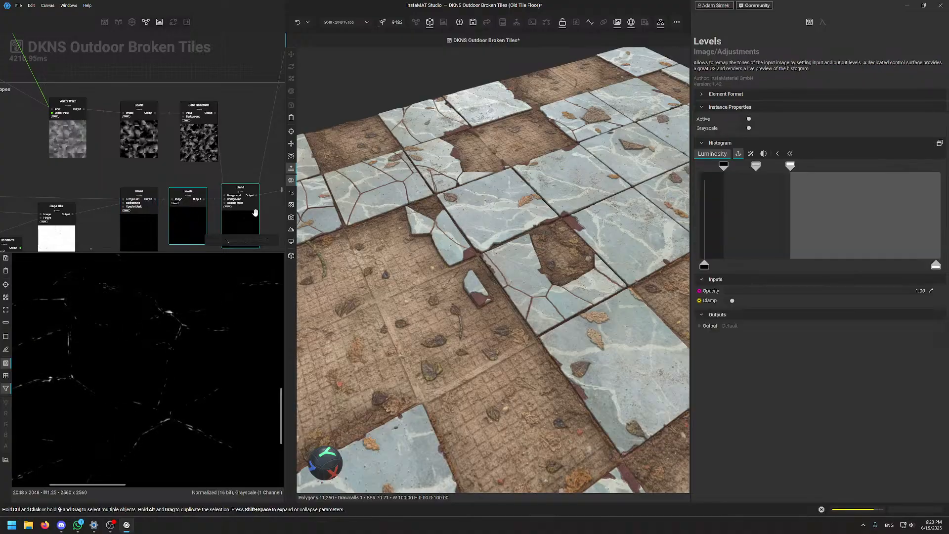
pyautogui.click(239, 218)
# Display the Subtract Blend node before Anti-Aliasing and examine its tile height mask
pyautogui.scroll(-5, 150, 179)
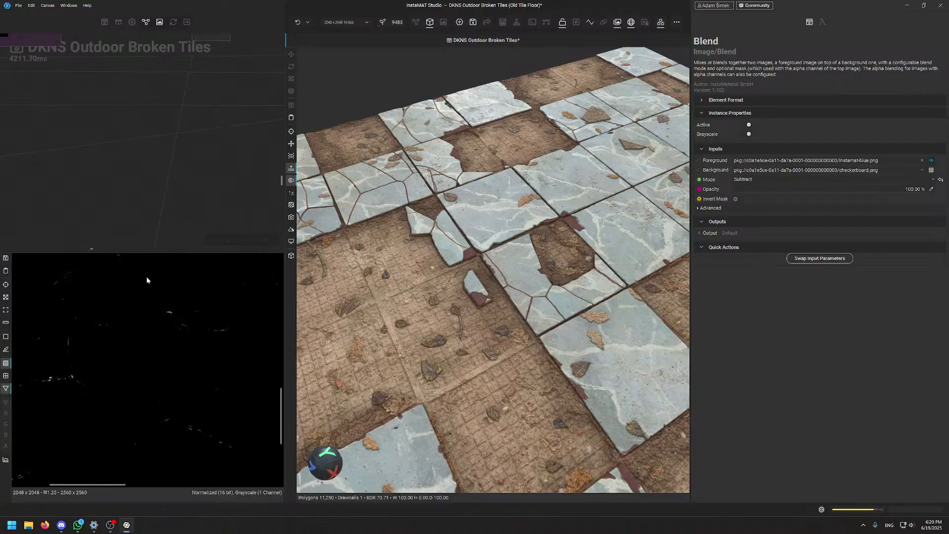
pyautogui.scroll(5, 163, 159)
pyautogui.click(163, 161)
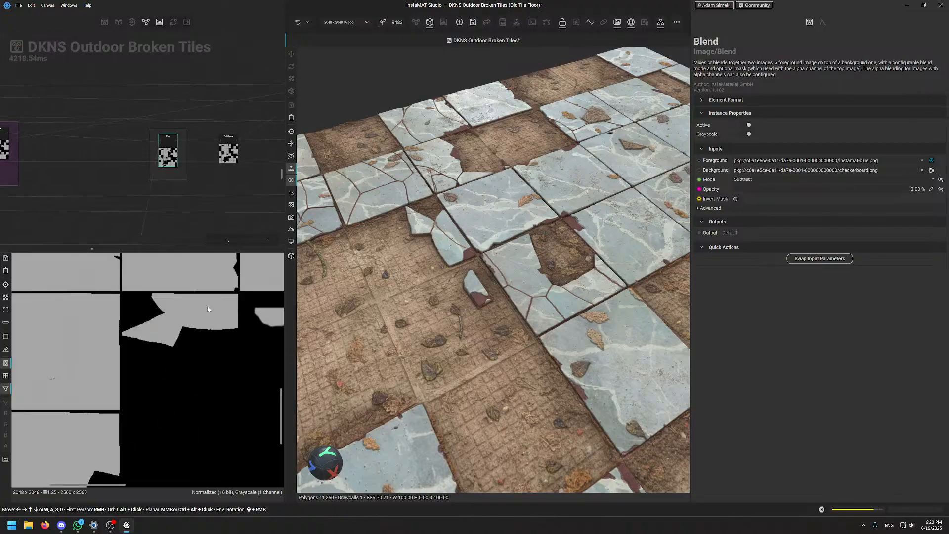
pyautogui.scroll(2, 74, 381)
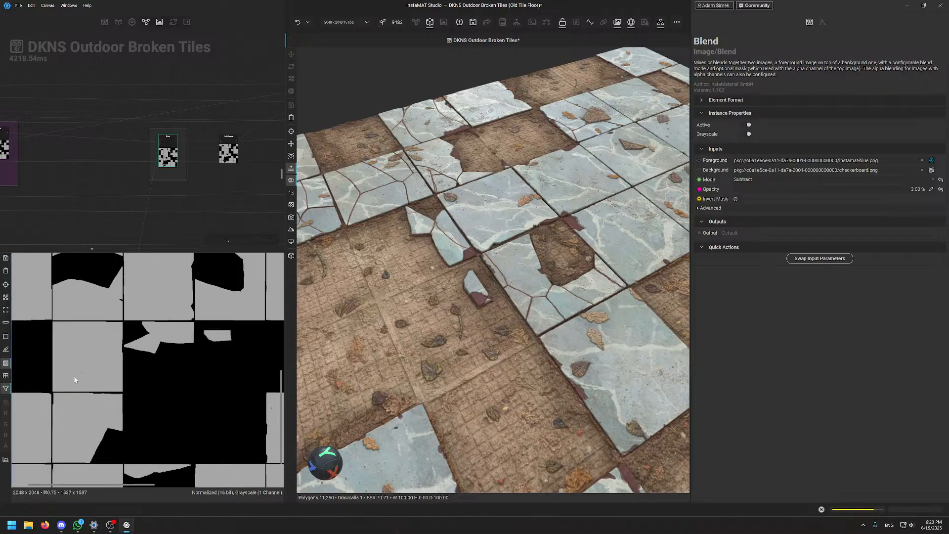
# Try an Opacity of 57.52 % on the Subtract Blend before Anti-Aliasing and inspect the tile cracks close up
pyautogui.click(845, 191)
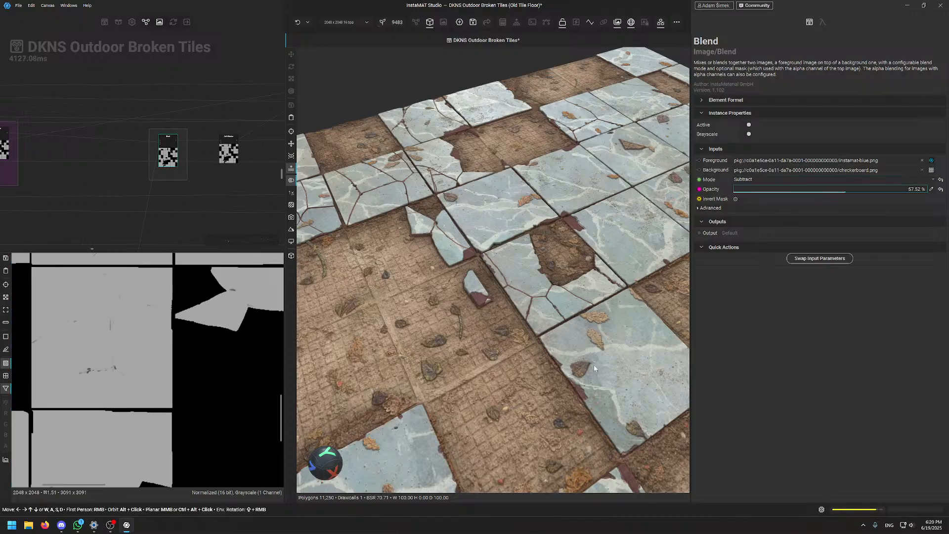
pyautogui.keyDown('alt'); pyautogui.moveTo(594, 365); pyautogui.dragTo(469, 234); pyautogui.keyUp('alt')
pyautogui.scroll(5, 469, 233)
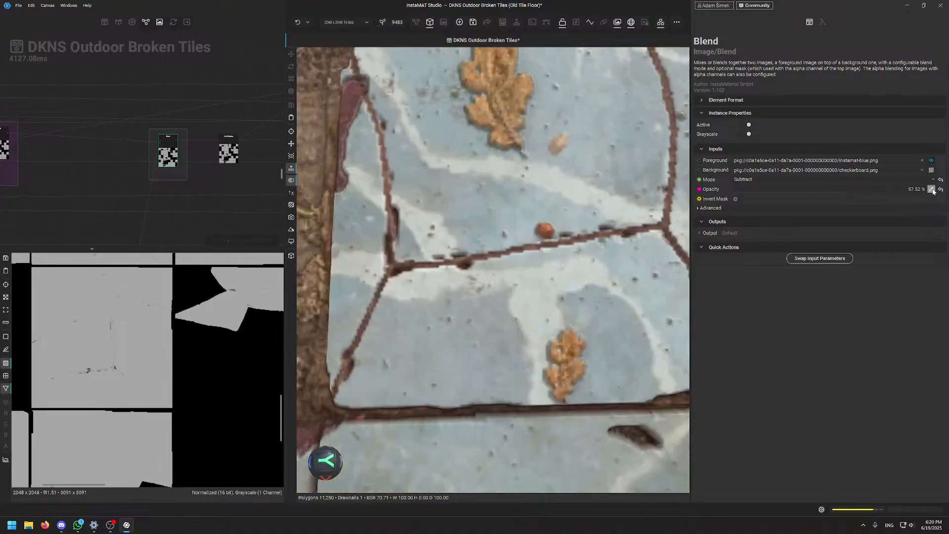
# Set the Opacity of the Subtract Blend before Anti-Aliasing back to 3 %
pyautogui.click(933, 191)
pyautogui.write('3')
pyautogui.press('Return')
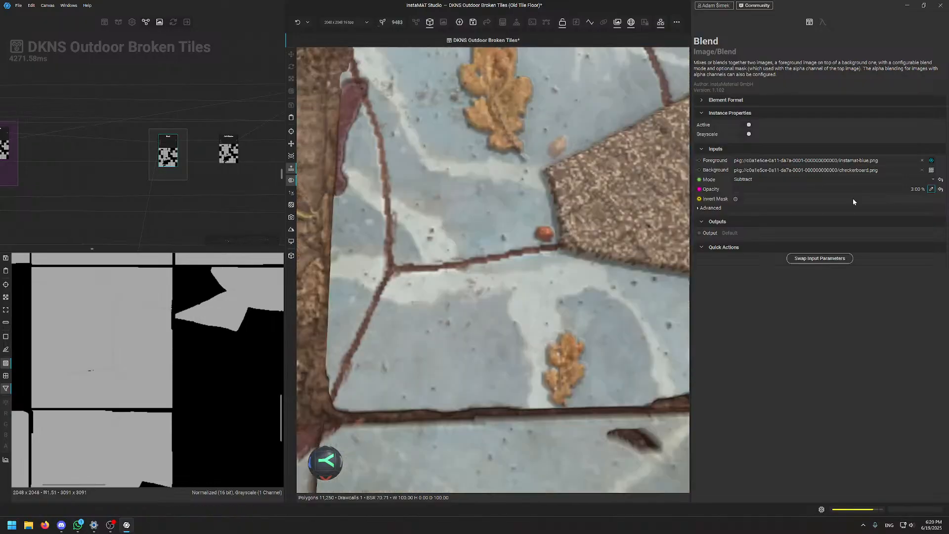
# Delete the Safe Transform node from the Cracks Slopes group and move the Clouds Heavy node into its place
pyautogui.scroll(-3, 218, 188)
pyautogui.moveTo(170, 208)
pyautogui.mouseDown(button='middle')
pyautogui.moveTo(216, 81)
pyautogui.moveTo(189, 156)
pyautogui.moveTo(181, 142)
pyautogui.mouseUp(button='middle')
pyautogui.scroll(5, 172, 121)
pyautogui.moveTo(97, 183); pyautogui.dragTo(89, 212)
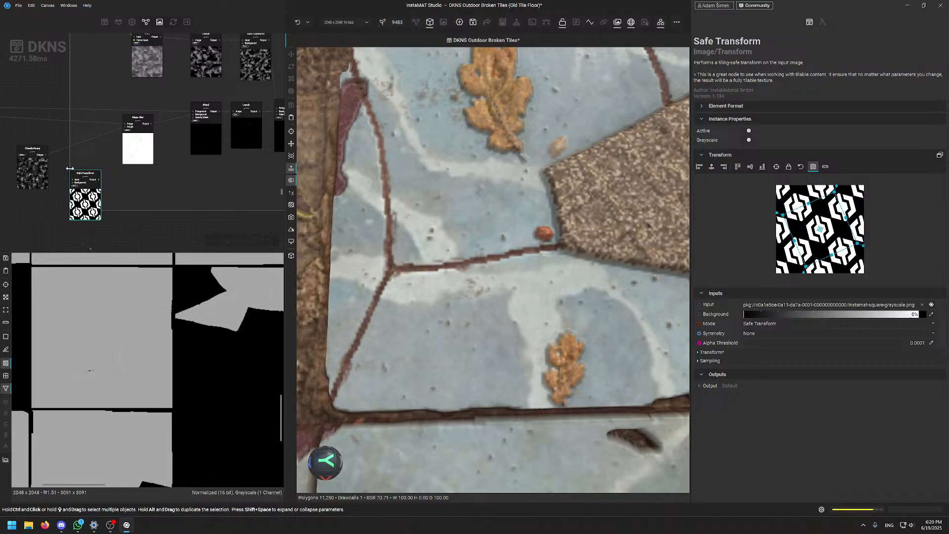
pyautogui.press('Delete')
pyautogui.moveTo(24, 171); pyautogui.dragTo(80, 174)
# Display the Cracks Slopes group's final Subtract Blend mask and examine the crack slopes on the 3D tiles
pyautogui.moveTo(237, 177); pyautogui.dragTo(144, 213, button='middle')
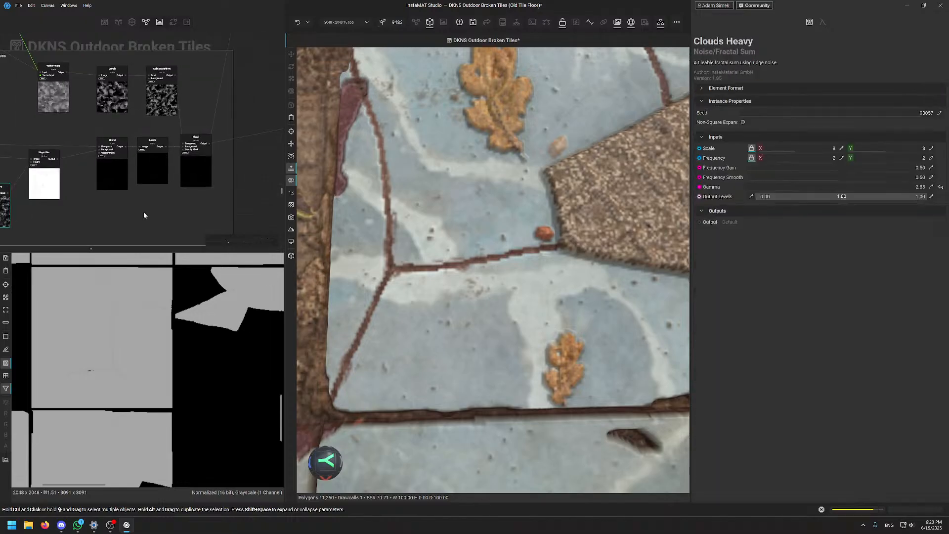
pyautogui.click(199, 172)
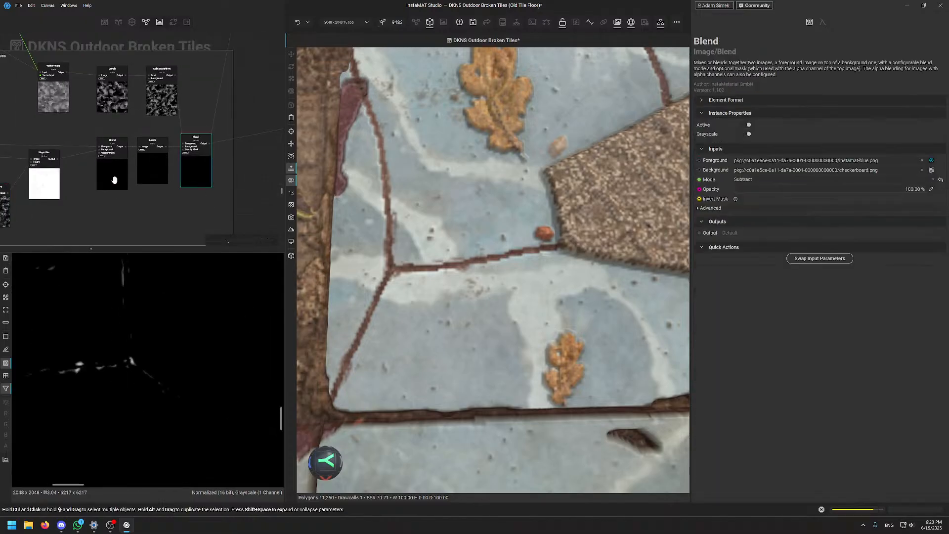
pyautogui.moveTo(143, 168); pyautogui.dragTo(171, 151, button='middle')
pyautogui.scroll(-5, 518, 307)
pyautogui.keyDown('alt'); pyautogui.moveTo(518, 307); pyautogui.dragTo(489, 305); pyautogui.keyUp('alt')
pyautogui.moveTo(361, 428); pyautogui.dragTo(492, 299, button='middle')
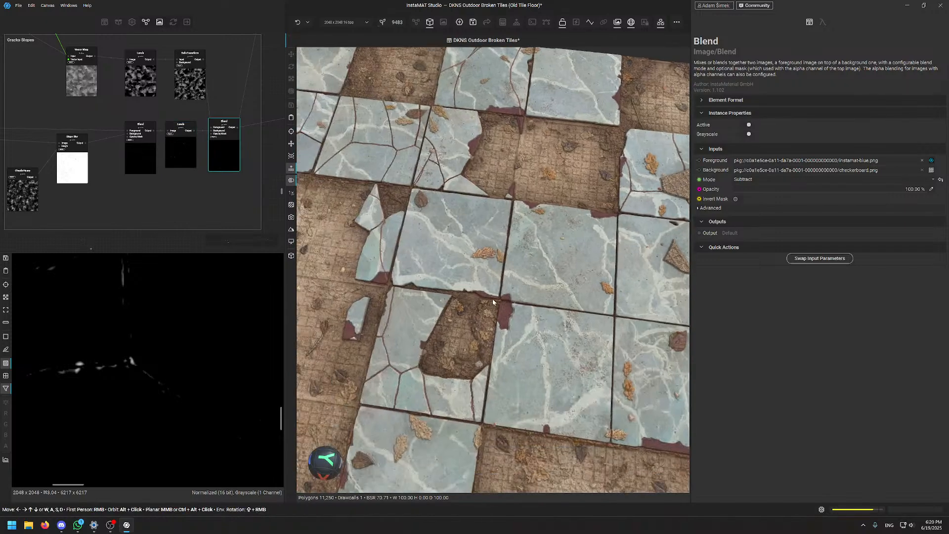
pyautogui.moveTo(477, 404); pyautogui.dragTo(499, 365, button='middle')
pyautogui.scroll(3, 499, 366)
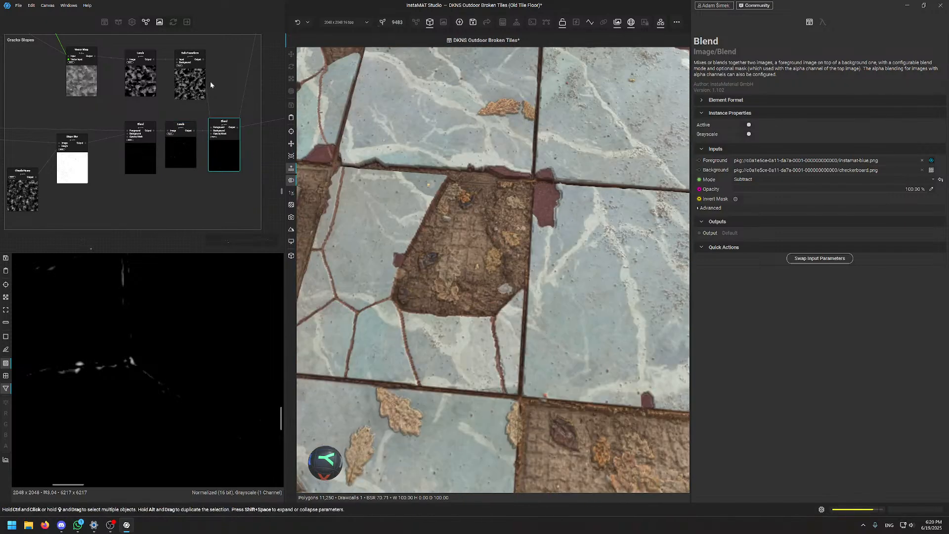
# Return to the Subtract Blend before Anti-Aliasing and view the broken tile floor from different angles and distances
pyautogui.scroll(-6, 174, 160)
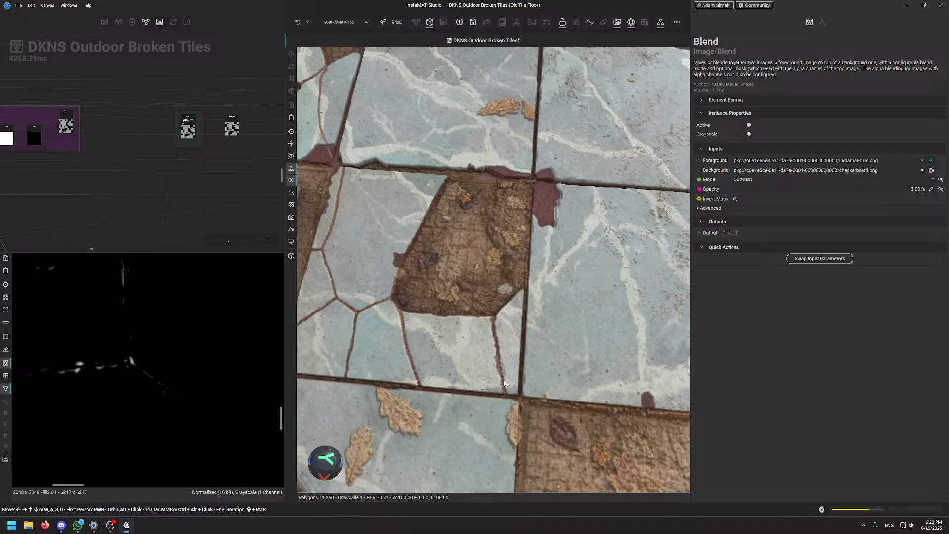
pyautogui.keyDown('alt'); pyautogui.moveTo(461, 220); pyautogui.dragTo(470, 299); pyautogui.keyUp('alt')
pyautogui.scroll(-5, 471, 300)
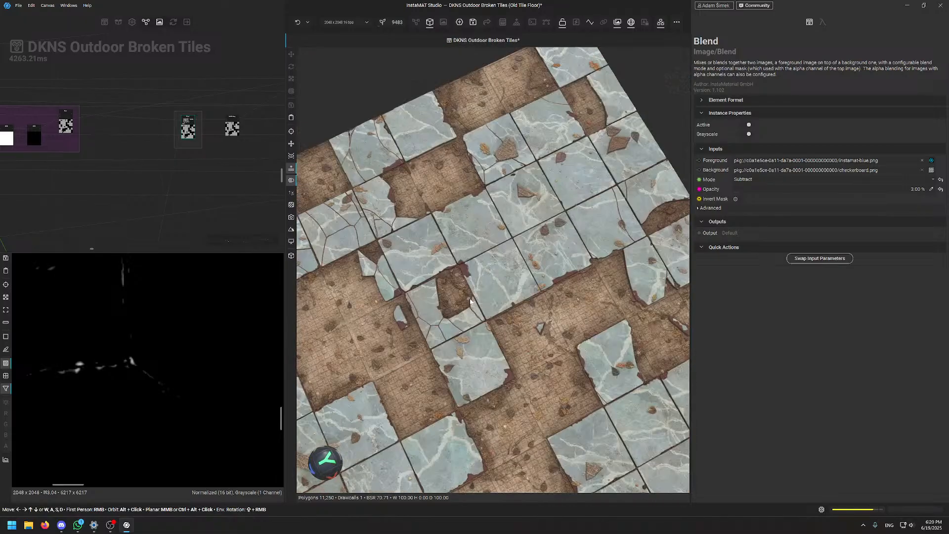
pyautogui.moveTo(478, 265); pyautogui.dragTo(527, 222, button='middle')
pyautogui.scroll(3, 528, 222)
pyautogui.keyDown('alt'); pyautogui.moveTo(527, 223); pyautogui.dragTo(540, 216); pyautogui.keyUp('alt')
pyautogui.scroll(-3, 539, 216)
pyautogui.scroll(-3, 203, 208)
# Restore the node graph to the main workspace and save the package
pyautogui.click(135, 203)
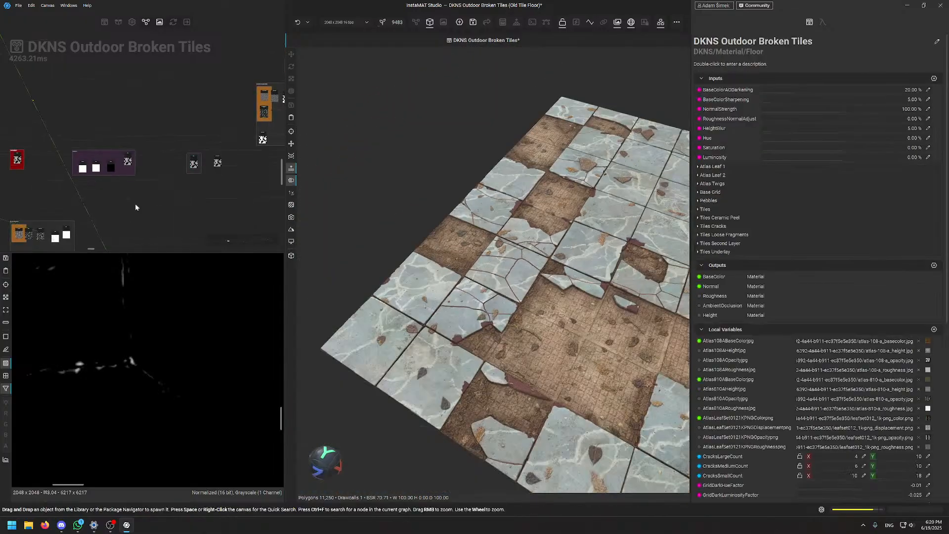
pyautogui.press('Tab')
pyautogui.press('Tab')
pyautogui.hotkey('ctrl', 's')
# Trace the graph past the Cracks In group and the Anti-Aliasing node to the following group with orange-framed nodes
pyautogui.scroll(3, 477, 351)
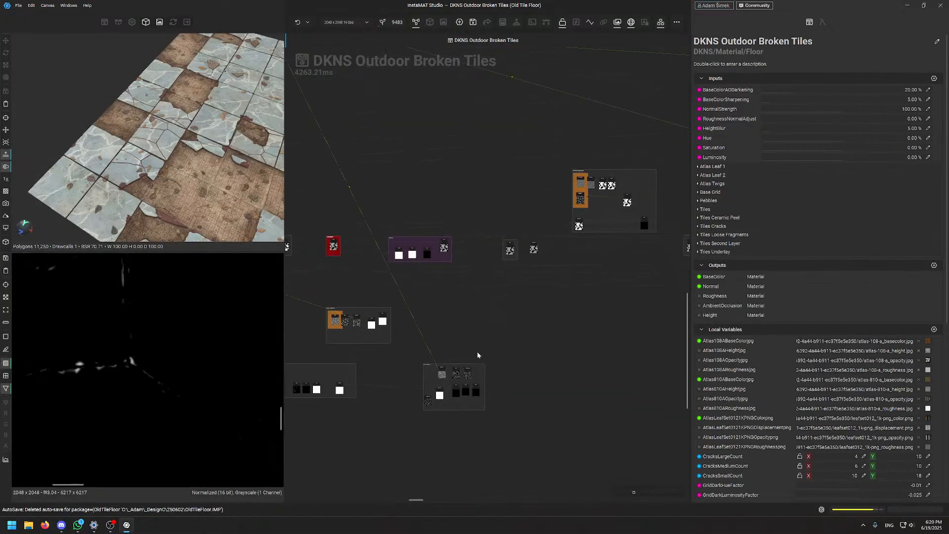
pyautogui.scroll(1, 435, 385)
pyautogui.moveTo(386, 310); pyautogui.dragTo(572, 342, button='middle')
pyautogui.moveTo(653, 252); pyautogui.dragTo(481, 286, button='middle')
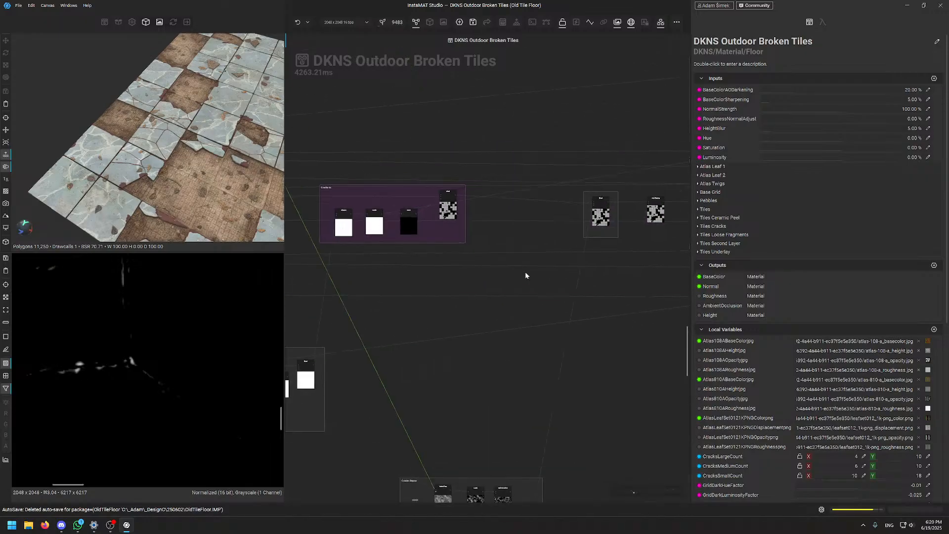
pyautogui.moveTo(593, 225); pyautogui.dragTo(414, 310, button='middle')
pyautogui.scroll(3, 550, 277)
pyautogui.moveTo(489, 275); pyautogui.dragTo(372, 399, button='middle')
pyautogui.scroll(-3, 475, 322)
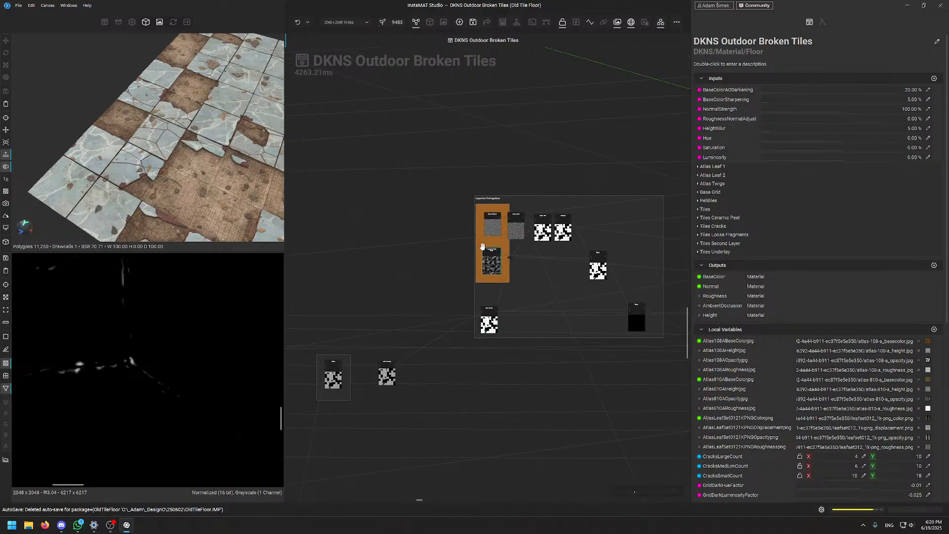
# Display the final Difference Blend of the SuperFineTileEdgeWear group
pyautogui.moveTo(463, 204); pyautogui.dragTo(423, 232, button='middle')
pyautogui.scroll(4, 424, 234)
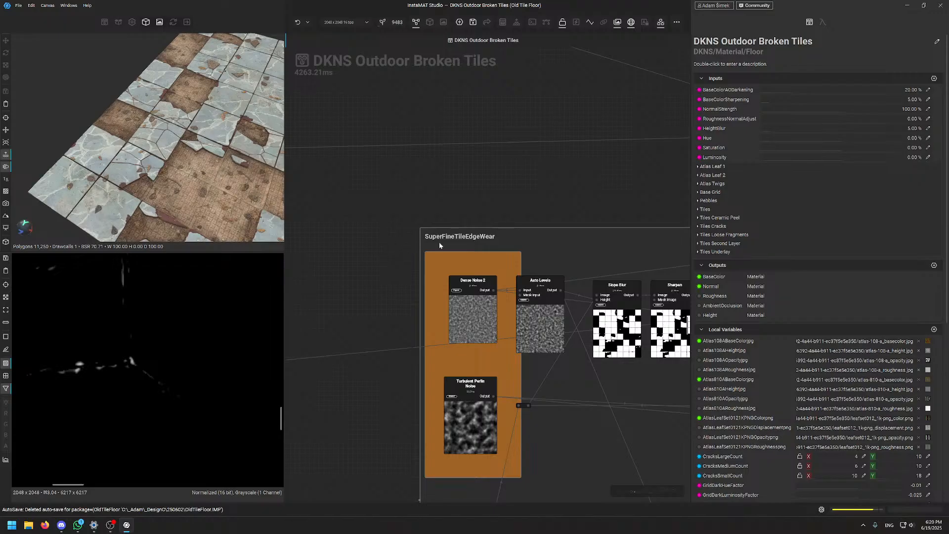
pyautogui.moveTo(537, 364); pyautogui.dragTo(459, 244, button='middle')
pyautogui.moveTo(556, 324); pyautogui.dragTo(438, 305, button='middle')
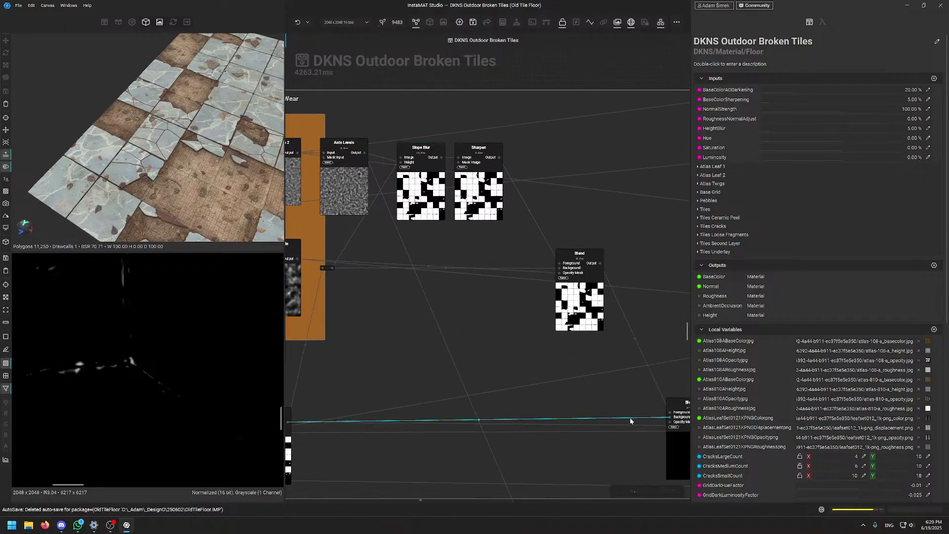
pyautogui.moveTo(631, 421); pyautogui.dragTo(496, 327, button='middle')
pyautogui.scroll(1, 568, 385)
pyautogui.doubleClick(559, 346)
# Examine the Difference Blend's fine edge wear mask along the tile borders and compare it with the 3D tiles
pyautogui.scroll(-8, 206, 373)
pyautogui.moveTo(208, 367); pyautogui.dragTo(191, 368, button='middle')
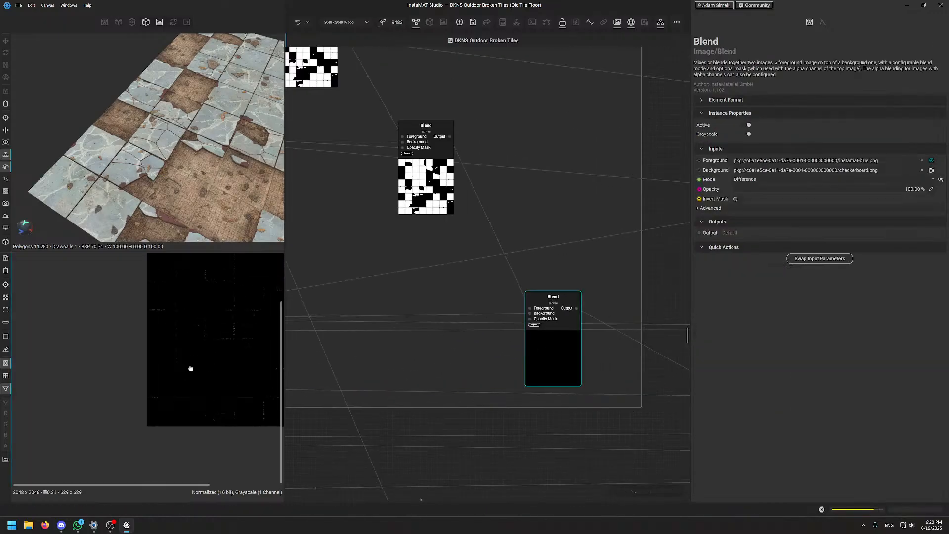
pyautogui.scroll(10, 188, 330)
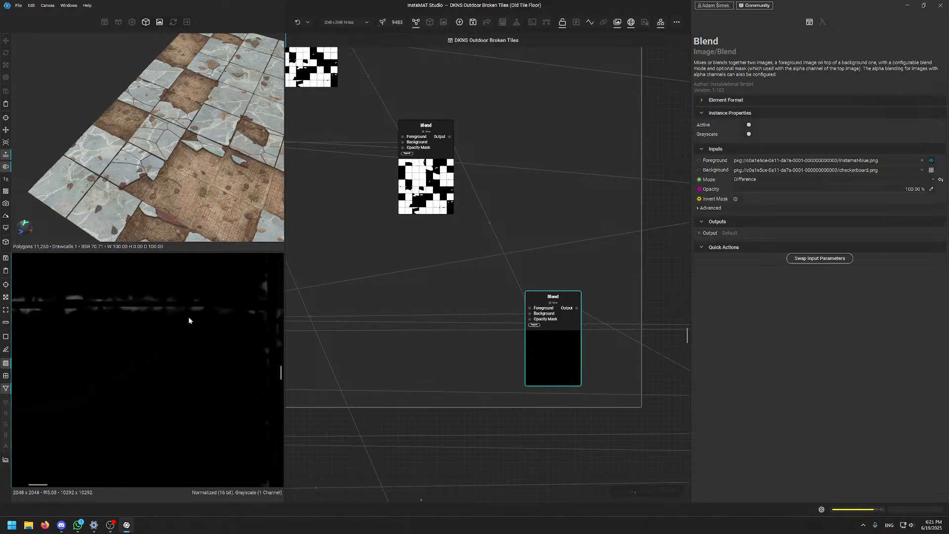
pyautogui.scroll(-4, 220, 318)
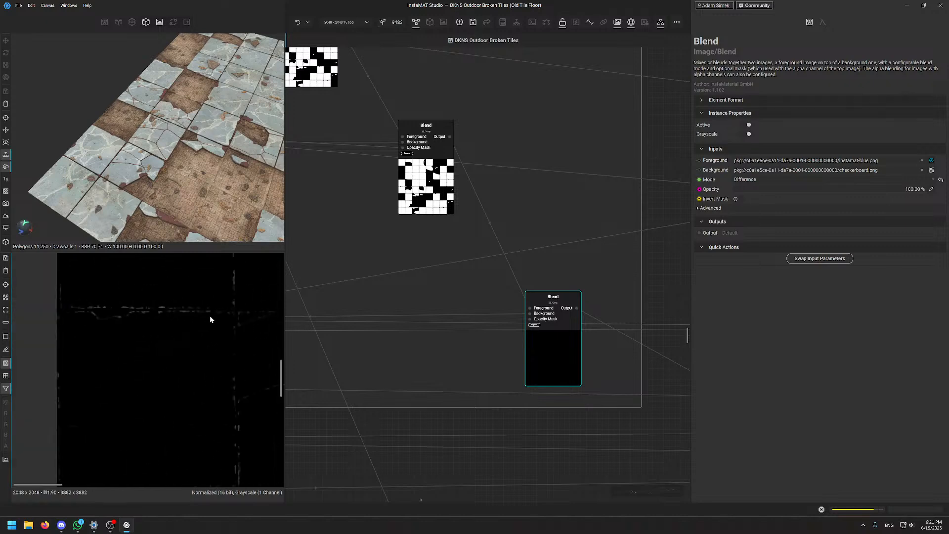
pyautogui.moveTo(209, 316); pyautogui.dragTo(140, 330, button='middle')
pyautogui.moveTo(203, 385); pyautogui.dragTo(176, 380, button='middle')
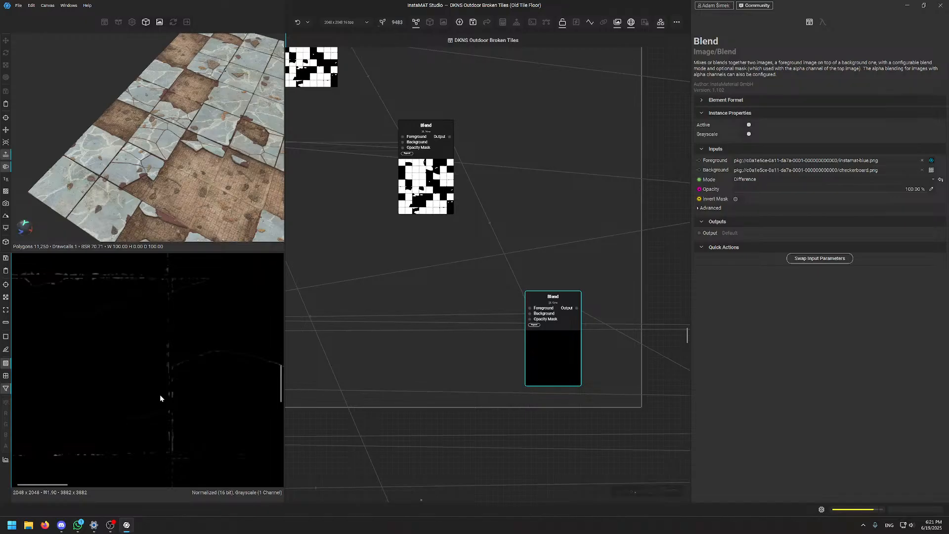
pyautogui.keyDown('shift'); pyautogui.moveTo(143, 149); pyautogui.dragTo(181, 141, button='right'); pyautogui.keyUp('shift')
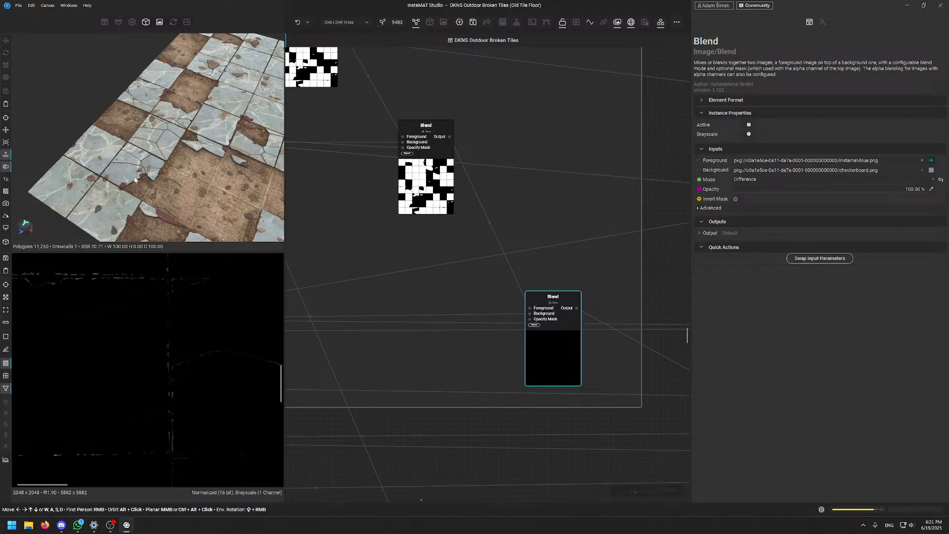
# Display the Slope Blur in the SuperFineTileEdgeWear group and examine its tile edges up close
pyautogui.scroll(-5, 419, 206)
pyautogui.moveTo(413, 227); pyautogui.dragTo(599, 277, button='middle')
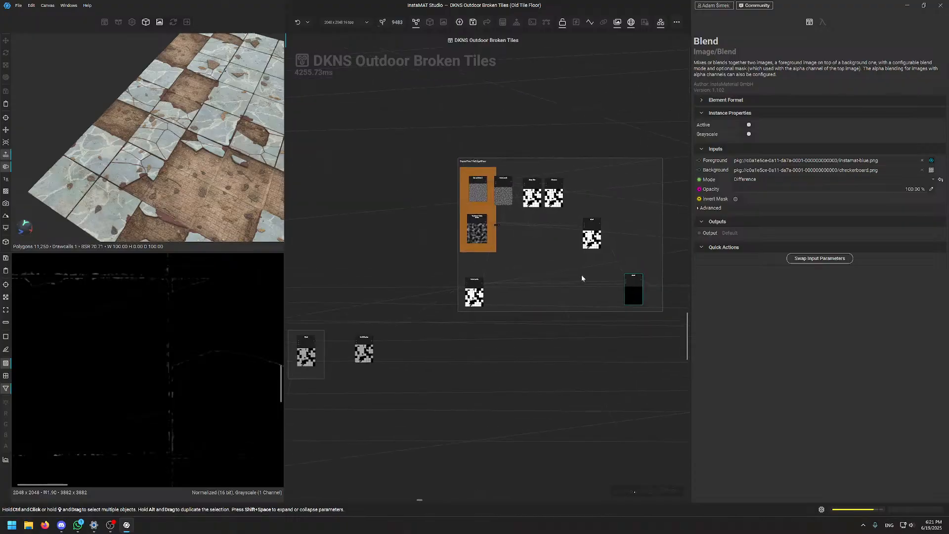
pyautogui.moveTo(457, 263); pyautogui.dragTo(383, 260, button='middle')
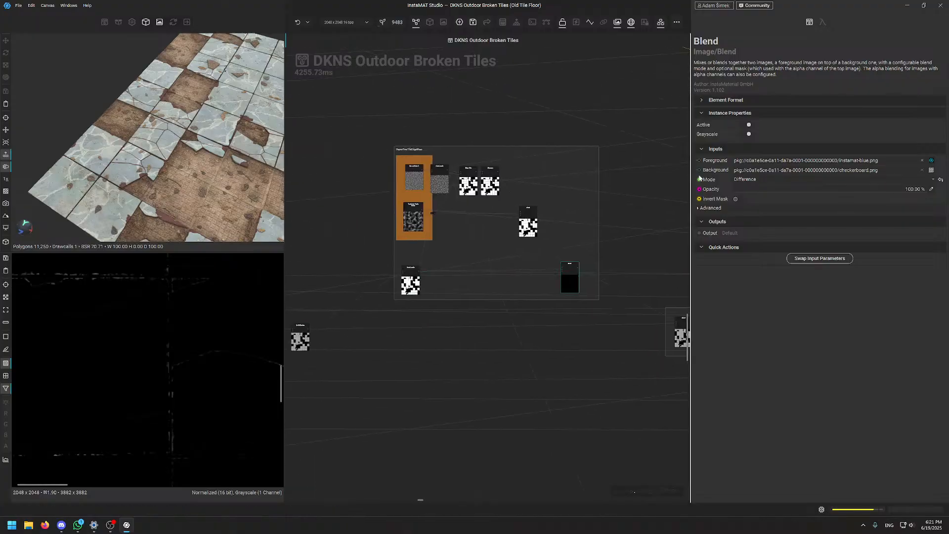
pyautogui.moveTo(396, 332); pyautogui.dragTo(393, 419, button='middle')
pyautogui.scroll(4, 512, 213)
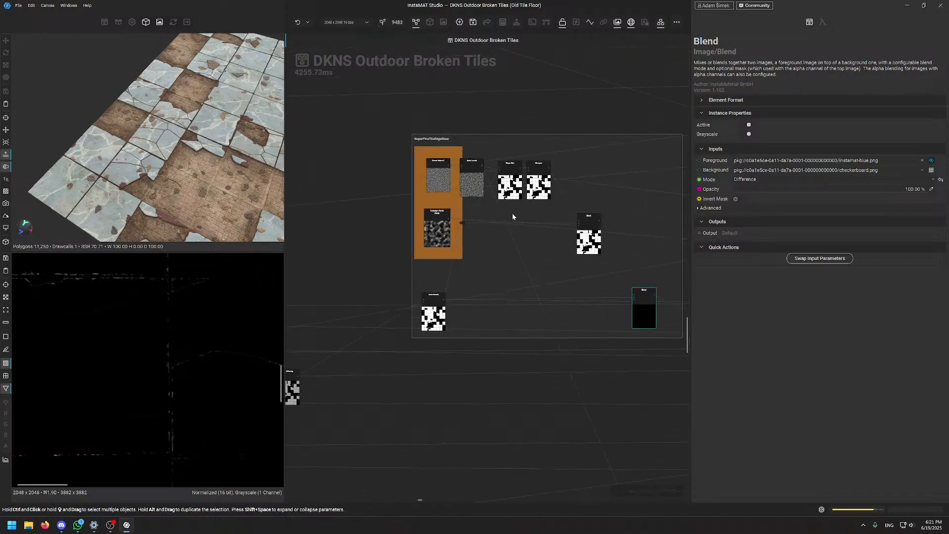
pyautogui.click(369, 143)
pyautogui.click(508, 149)
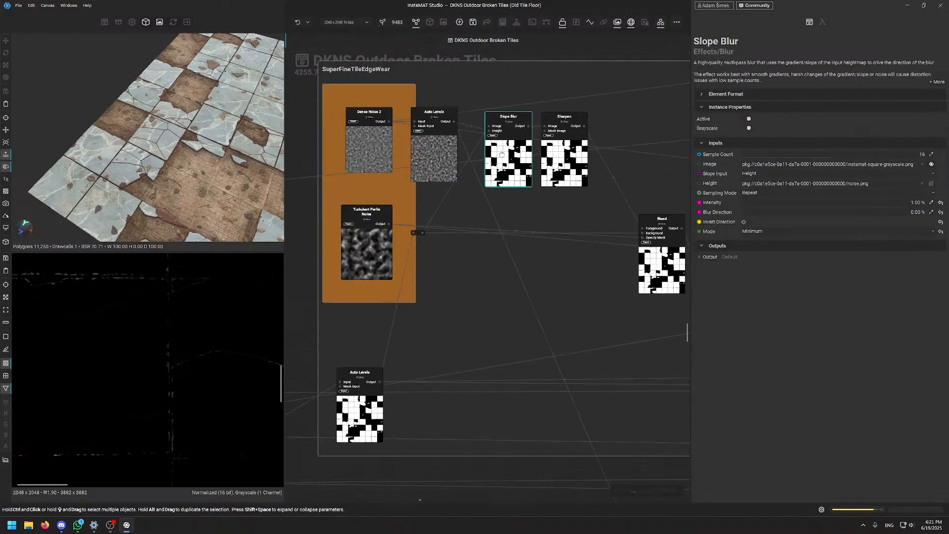
pyautogui.scroll(-2, 182, 354)
pyautogui.scroll(3, 182, 354)
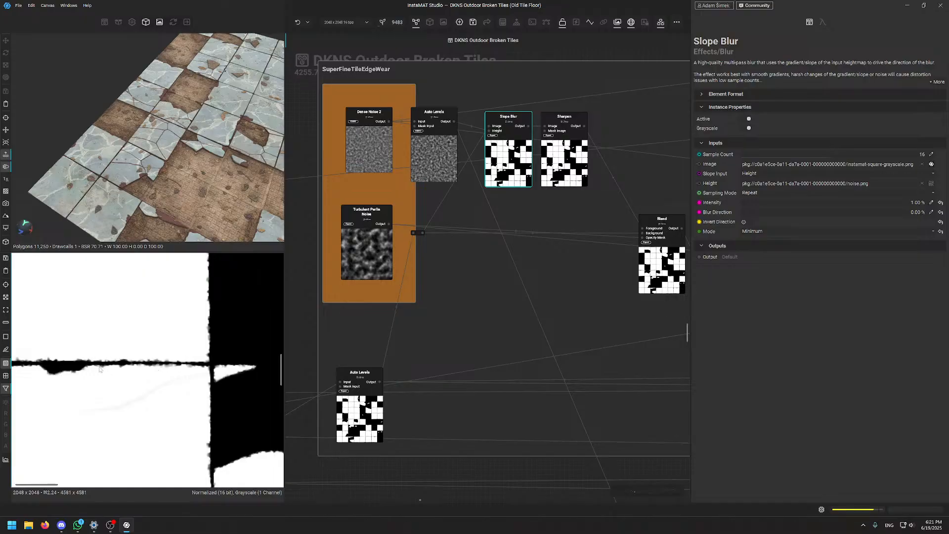
# Compare the group's lower Auto Levels tile mask with the Slope Blur output at several tile edges and gaps
pyautogui.click(360, 410)
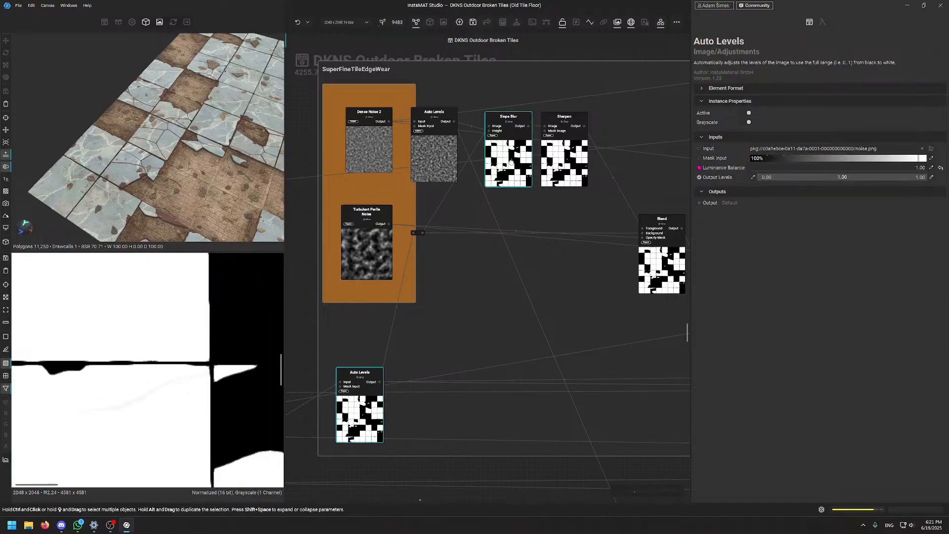
pyautogui.click(511, 163)
pyautogui.scroll(-1, 168, 342)
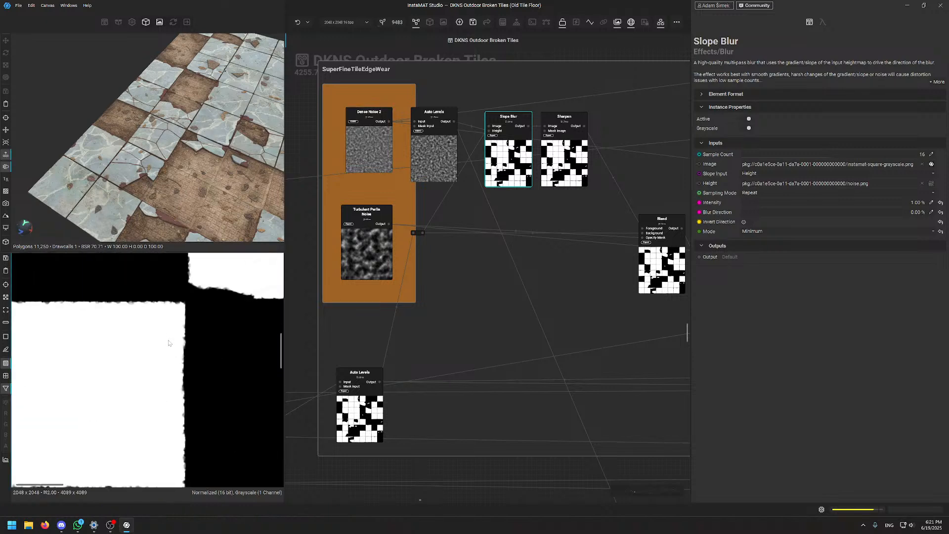
pyautogui.scroll(1, 168, 343)
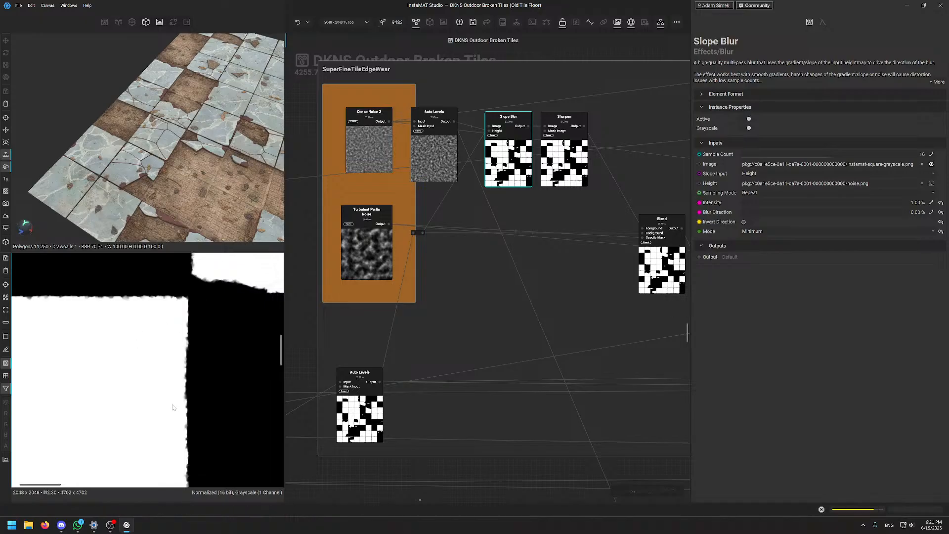
pyautogui.scroll(-4, 172, 318)
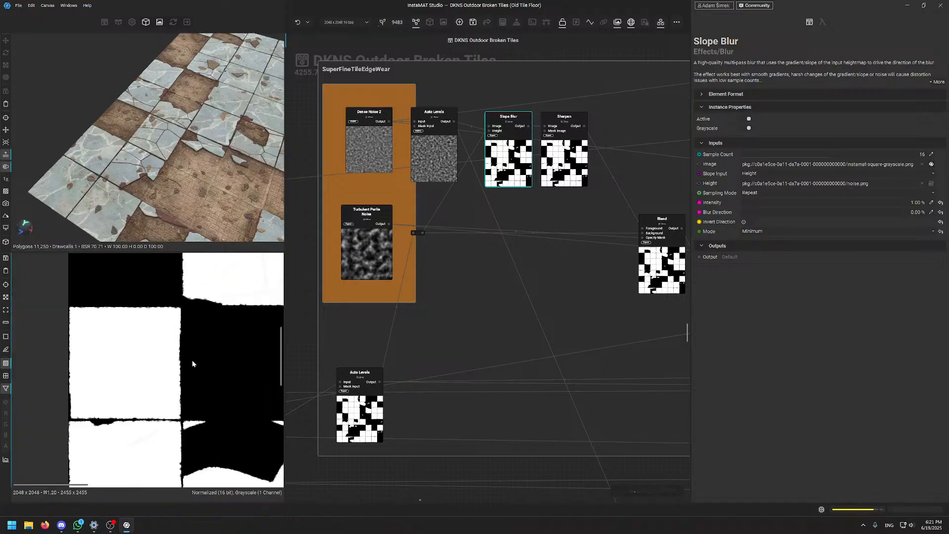
pyautogui.scroll(1, 194, 321)
pyautogui.scroll(3, 225, 310)
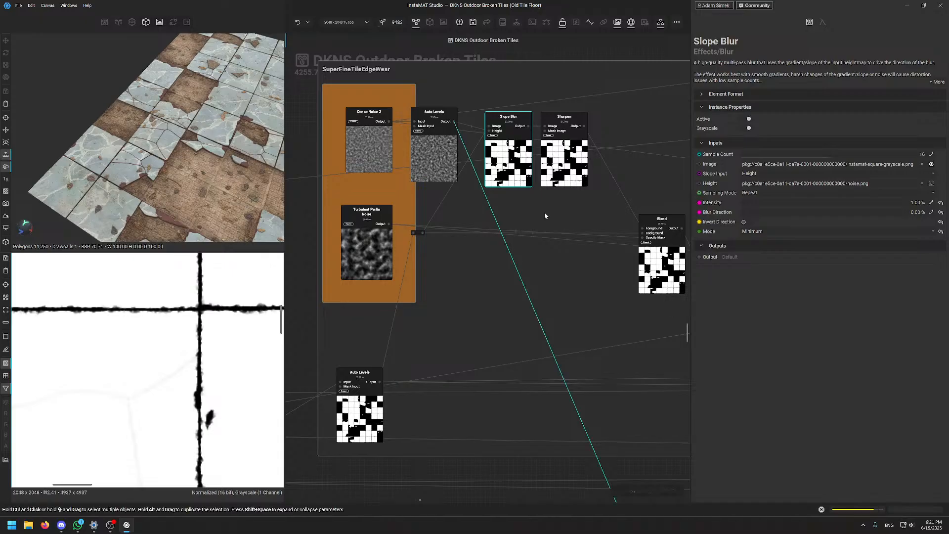
# Review the Sharpen node and compare the Multiply Blend's output with the Auto Levels tile mask
pyautogui.click(554, 148)
pyautogui.moveTo(543, 252); pyautogui.dragTo(424, 287, button='middle')
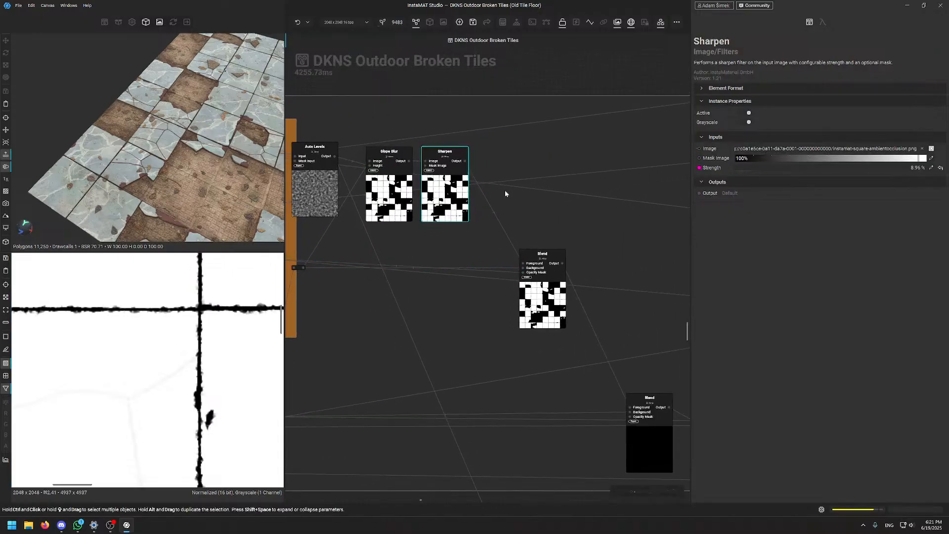
pyautogui.click(525, 306)
pyautogui.moveTo(478, 302); pyautogui.dragTo(661, 279, button='middle')
pyautogui.click(424, 393)
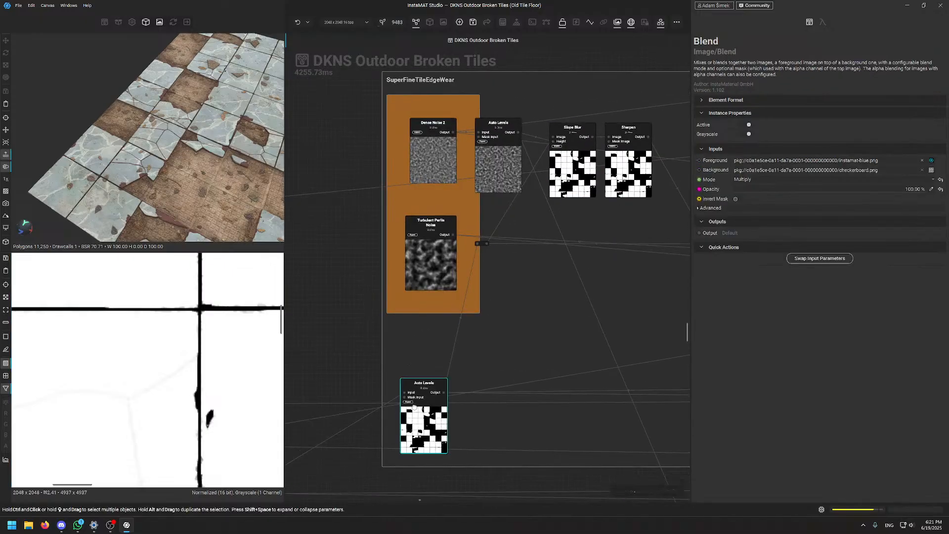
pyautogui.moveTo(582, 283); pyautogui.dragTo(376, 312, button='middle')
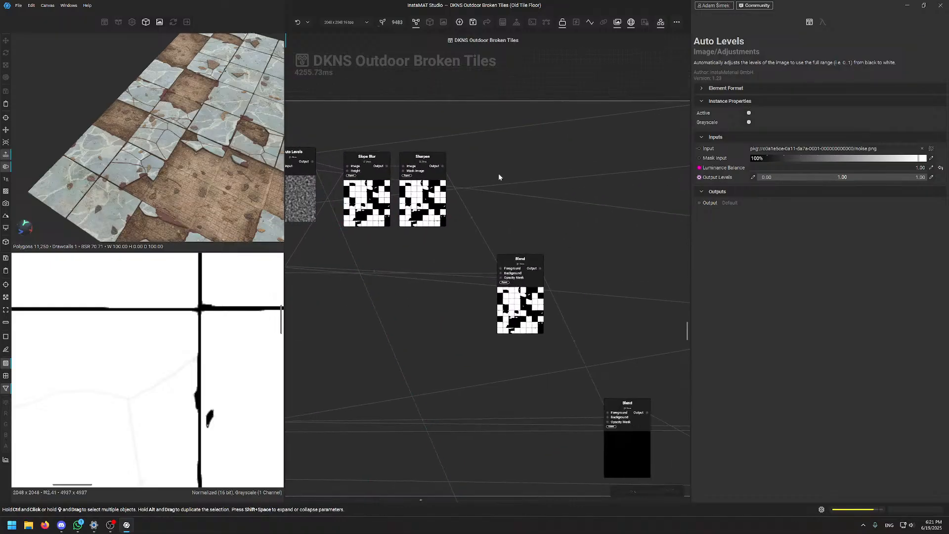
pyautogui.click(518, 303)
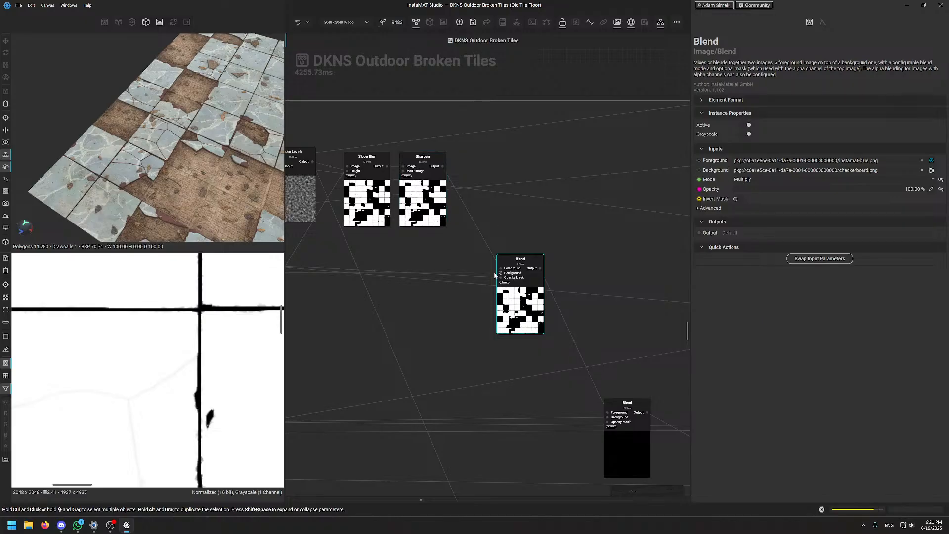
# Inspect the Difference Blend's edge mask up close and check the same tile borders in the Slope Blur output
pyautogui.click(618, 438)
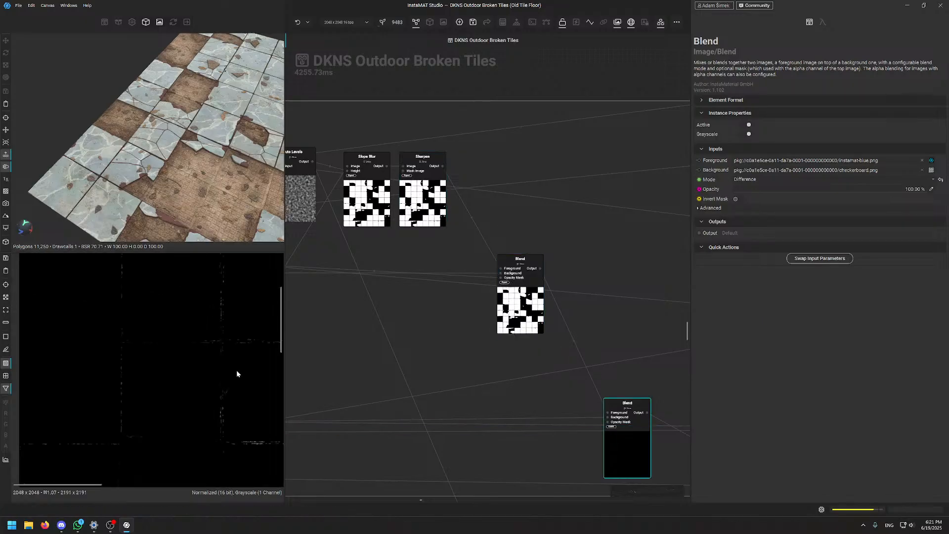
pyautogui.scroll(-2, 233, 371)
pyautogui.scroll(5, 188, 397)
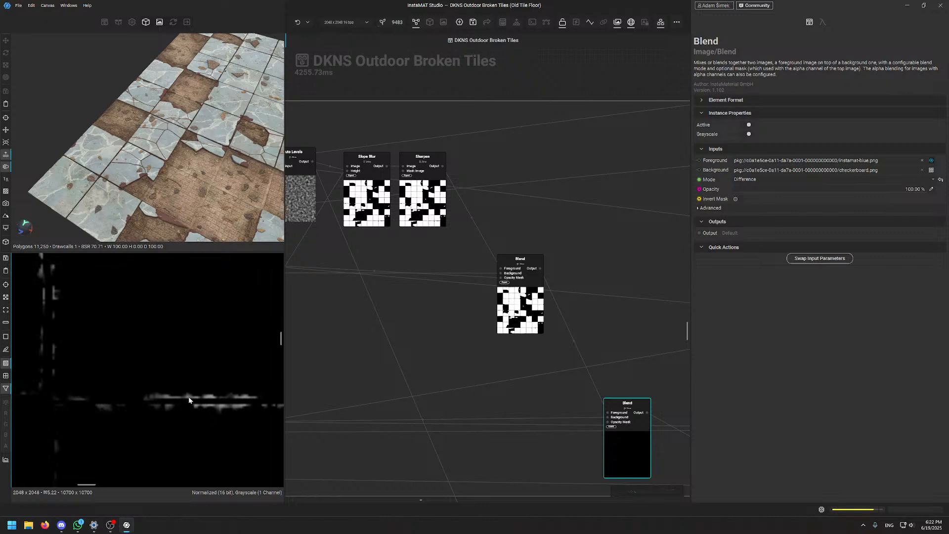
pyautogui.click(366, 163)
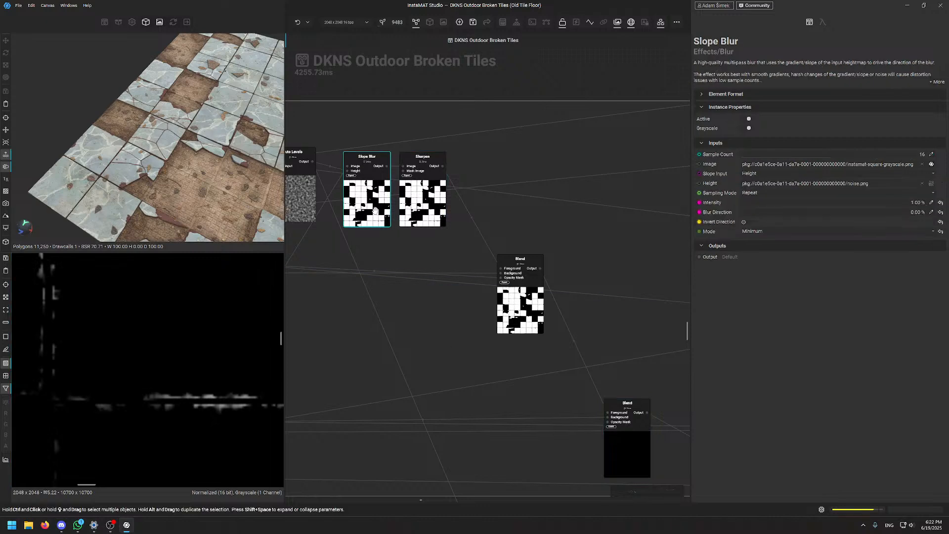
pyautogui.scroll(-4, 177, 356)
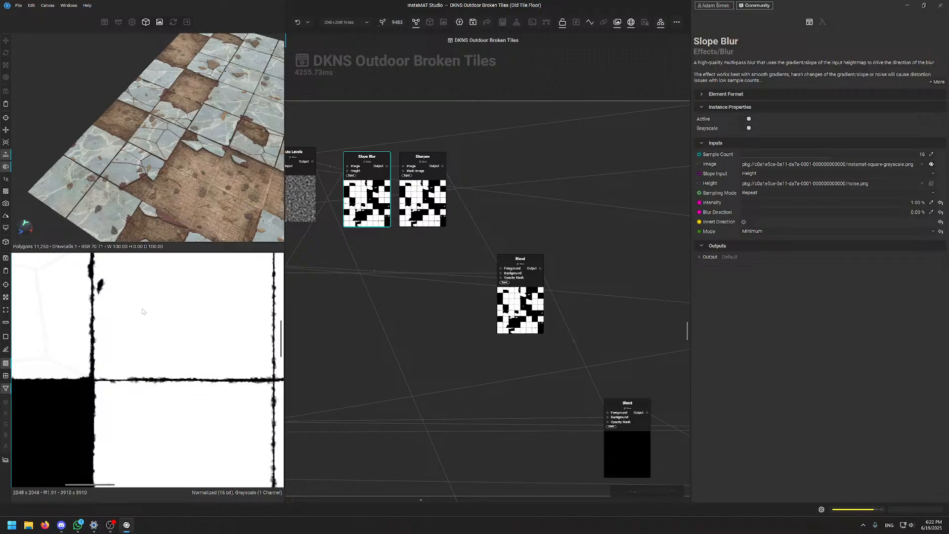
pyautogui.moveTo(142, 311); pyautogui.dragTo(161, 363, button='middle')
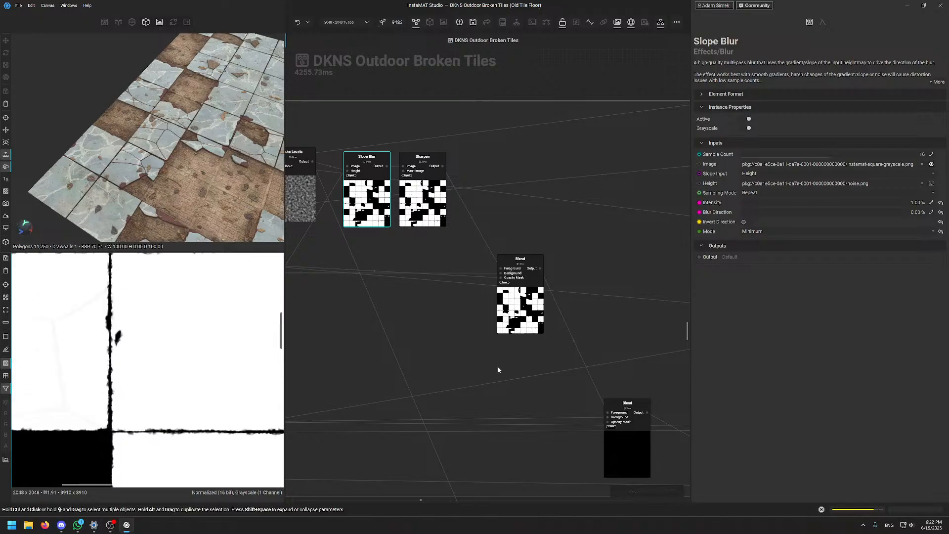
# Display the Difference Blend again and examine its mask where tile gaps cross, rechecking the Slope Blur settings
pyautogui.click(627, 449)
pyautogui.scroll(2, 162, 422)
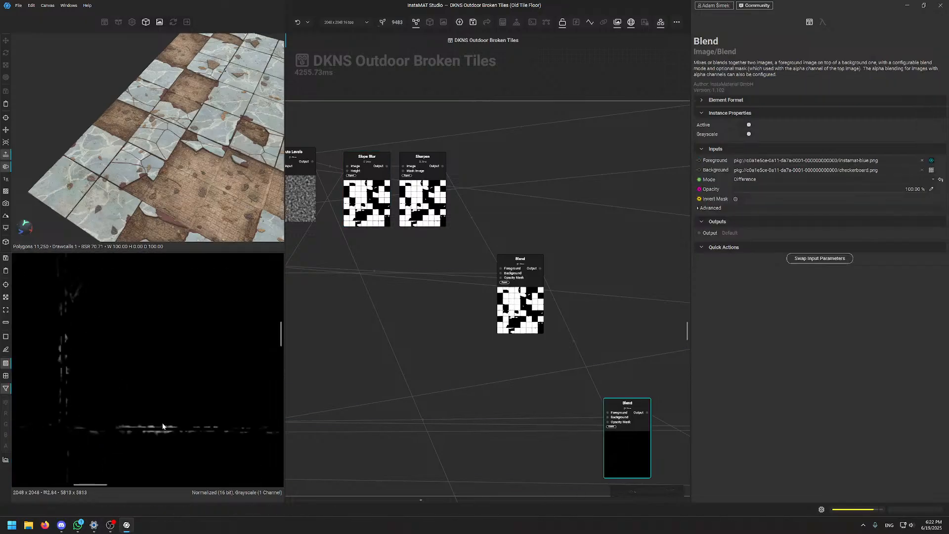
pyautogui.scroll(-2, 181, 413)
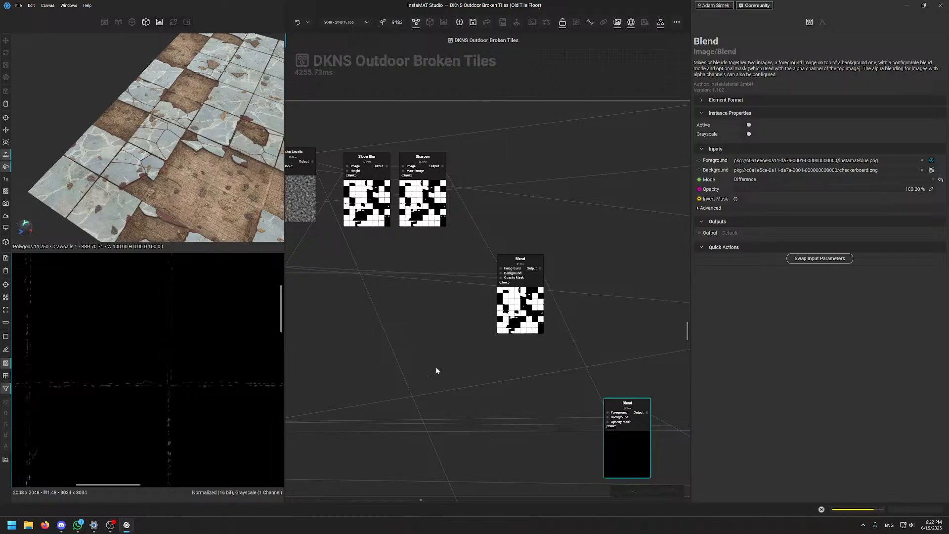
pyautogui.click(373, 184)
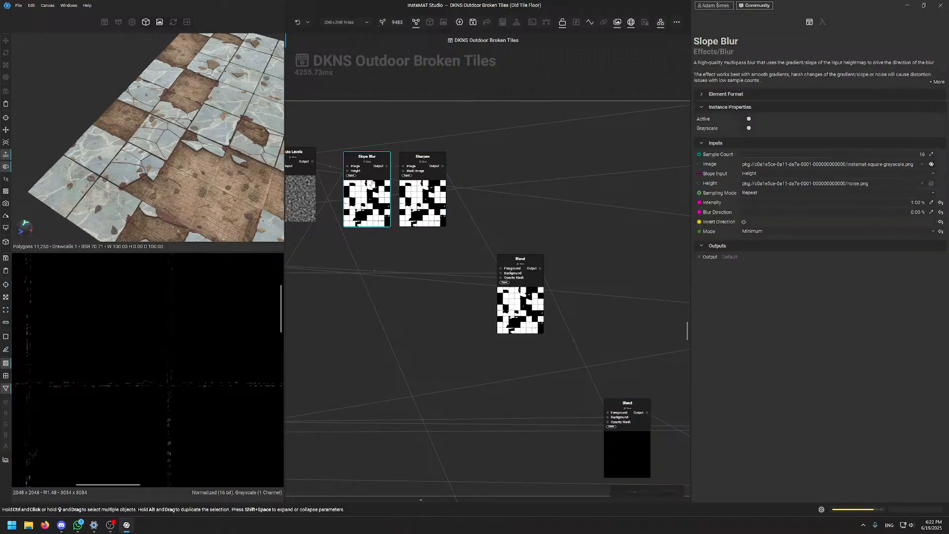
pyautogui.scroll(6, 174, 411)
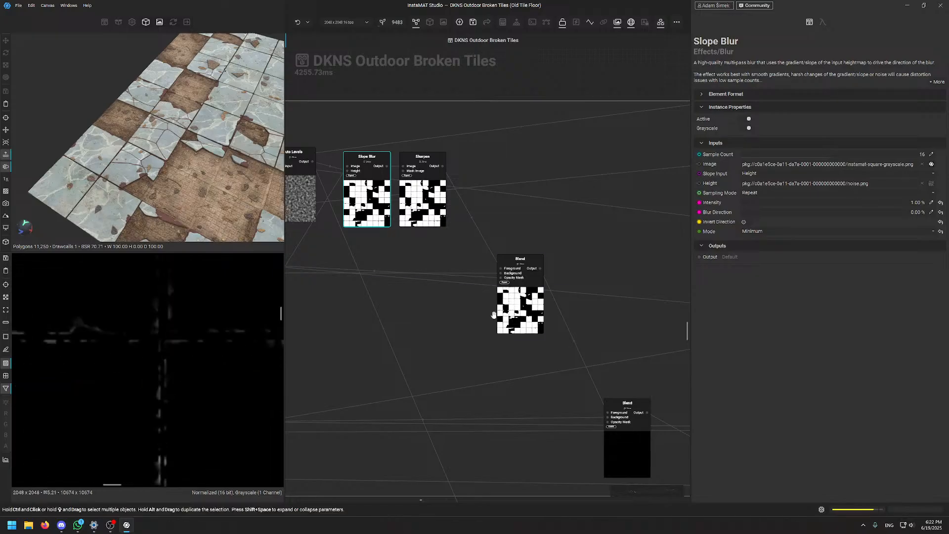
pyautogui.click(625, 448)
pyautogui.scroll(-6, 438, 206)
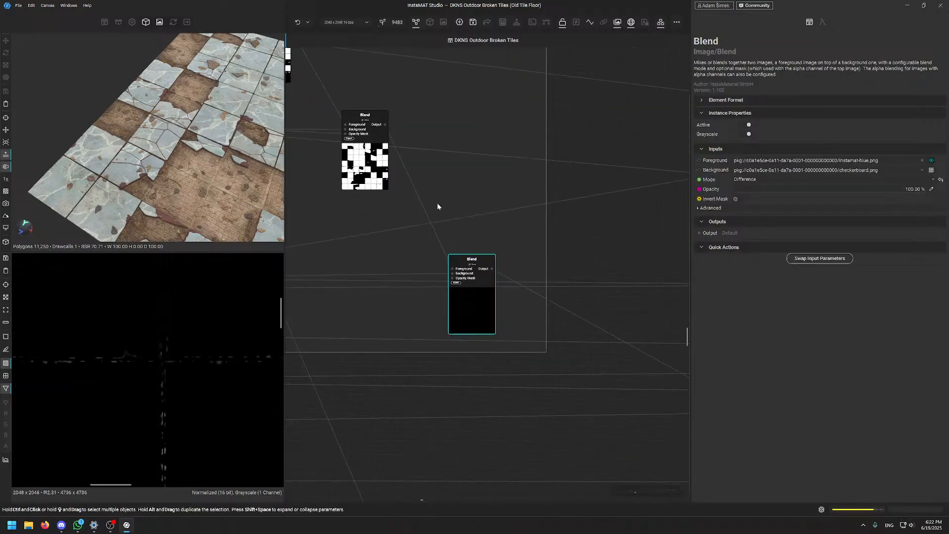
# Follow the edge wear mask to the Subtract Blend outside the group and inspect the resulting tile height
pyautogui.click(438, 242)
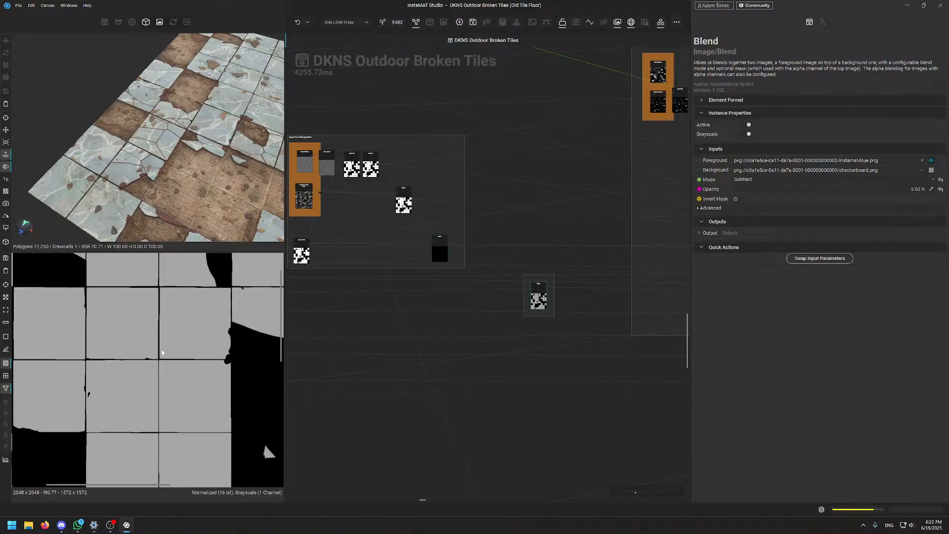
pyautogui.scroll(5, 162, 352)
pyautogui.scroll(-5, 163, 366)
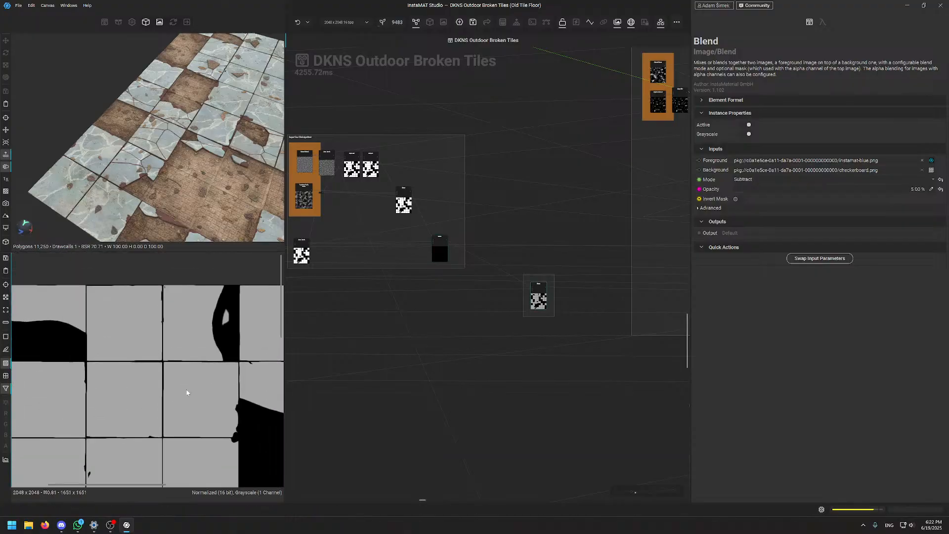
pyautogui.scroll(4, 187, 393)
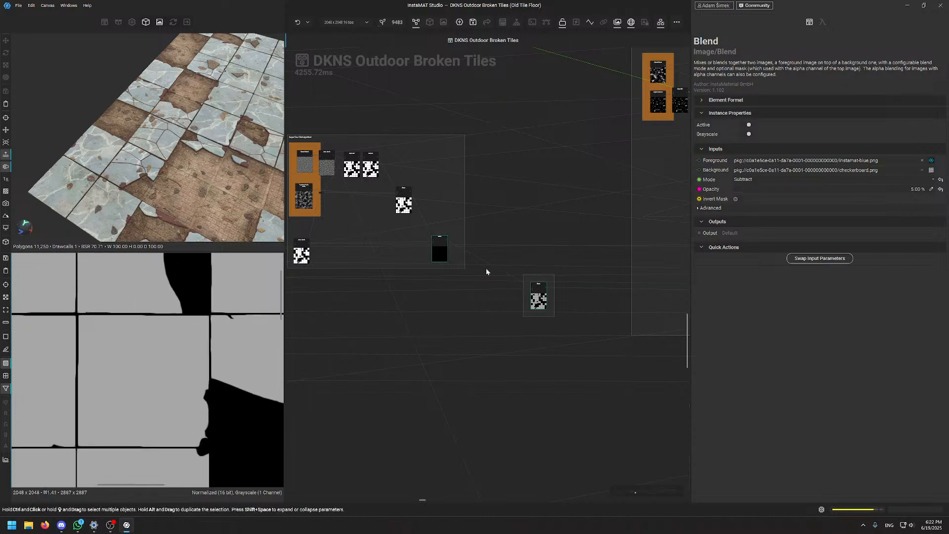
pyautogui.press('Delete')
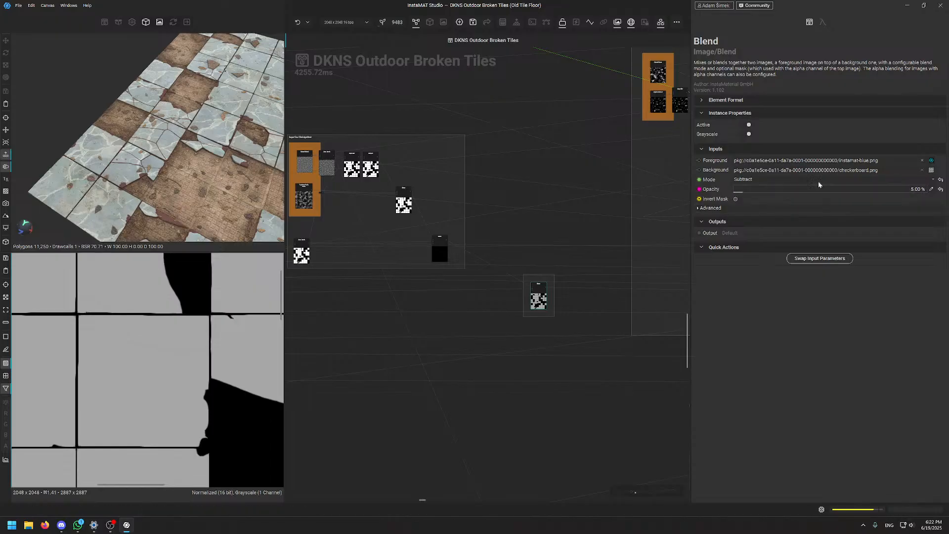
# Try an opacity of about 49% on the Subtract Blend and inspect the tile edges up close in 3D
pyautogui.click(828, 191)
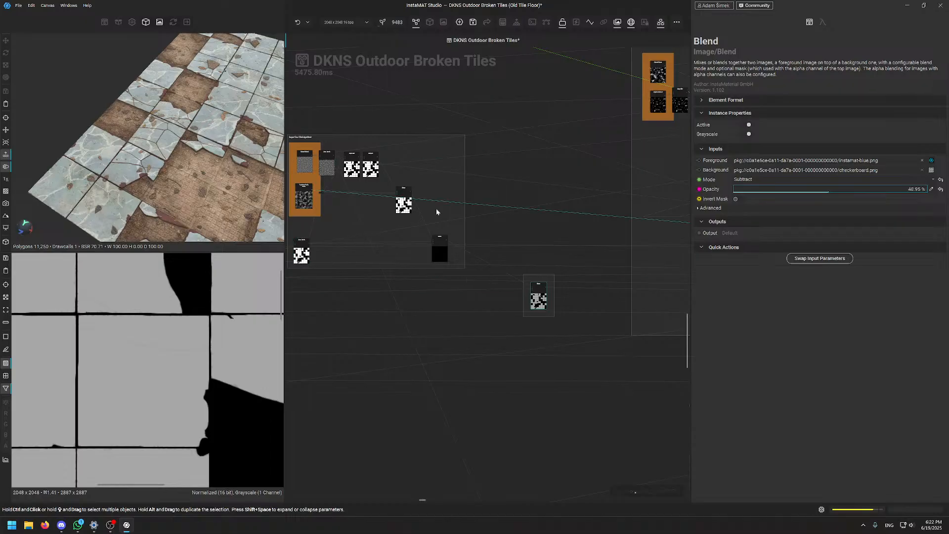
pyautogui.scroll(3, 163, 338)
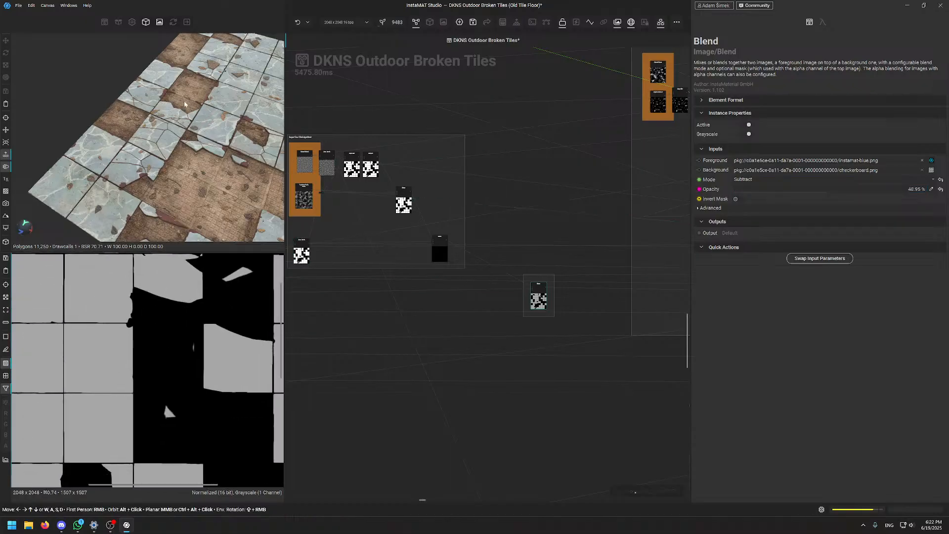
pyautogui.keyDown('alt'); pyautogui.moveTo(151, 111); pyautogui.dragTo(173, 115); pyautogui.keyUp('alt')
pyautogui.press('f')
pyautogui.scroll(10, 169, 172)
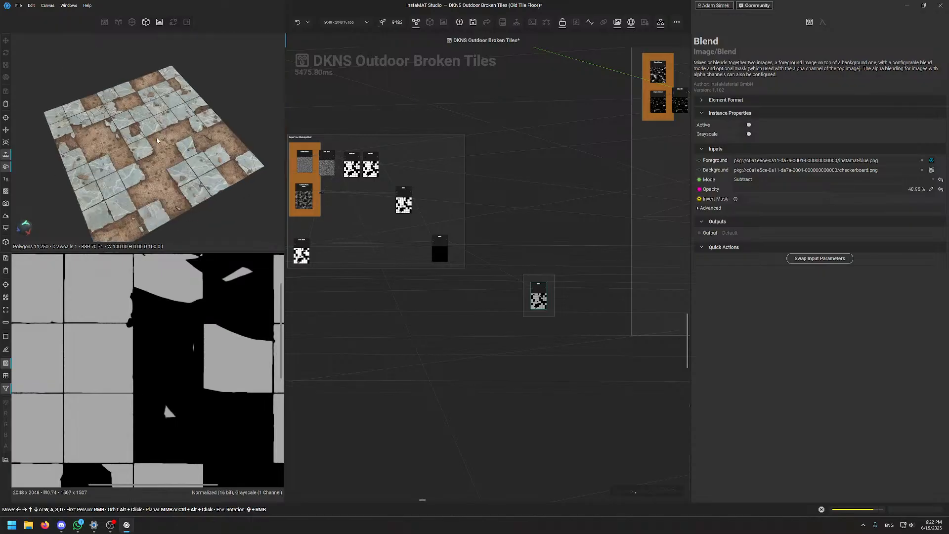
pyautogui.moveTo(147, 128); pyautogui.dragTo(151, 128, button='middle')
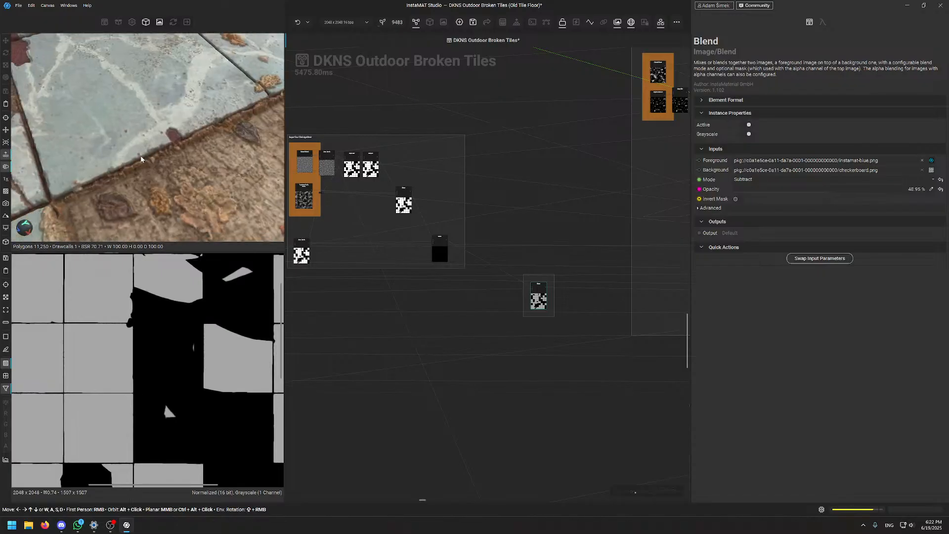
# Try the Subtract Blend's opacity at 5% and at 10%, comparing the edge wear
pyautogui.click(931, 189)
pyautogui.write('5')
pyautogui.press('Return')
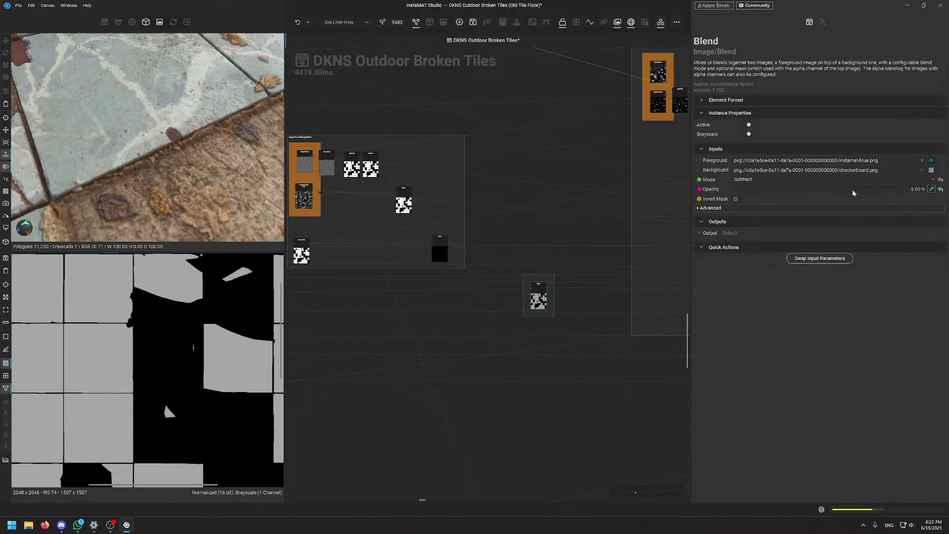
pyautogui.click(932, 189)
pyautogui.write('10')
pyautogui.press('Return')
# Set the Subtract Blend's opacity to 15%
pyautogui.click(932, 189)
pyautogui.write('15')
pyautogui.press('Return')
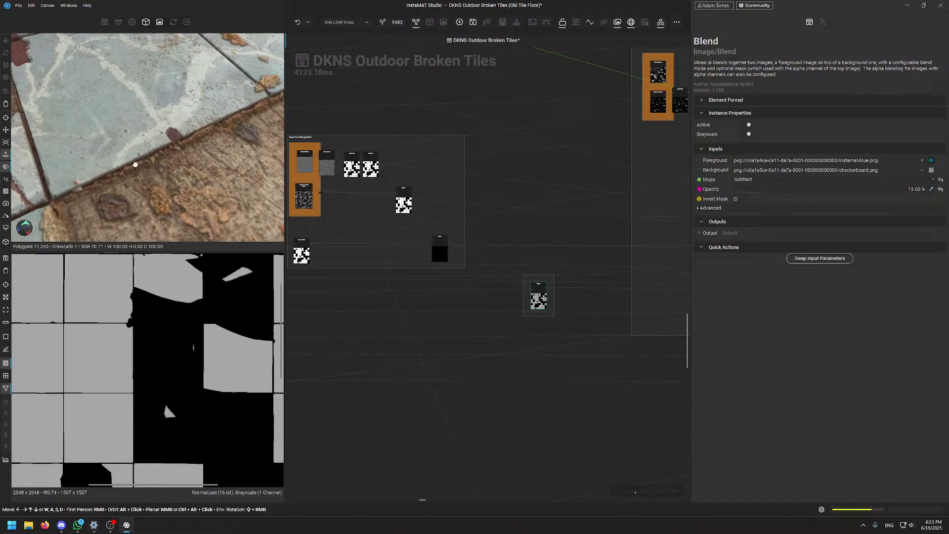
# Inspect the edge wear on the intact and broken tiles from several angles in the 3D preview
pyautogui.keyDown('alt'); pyautogui.moveTo(134, 161); pyautogui.dragTo(177, 164); pyautogui.keyUp('alt')
pyautogui.scroll(-5, 174, 167)
pyautogui.keyDown('alt'); pyautogui.moveTo(173, 171); pyautogui.dragTo(176, 141, button='middle'); pyautogui.keyUp('alt')
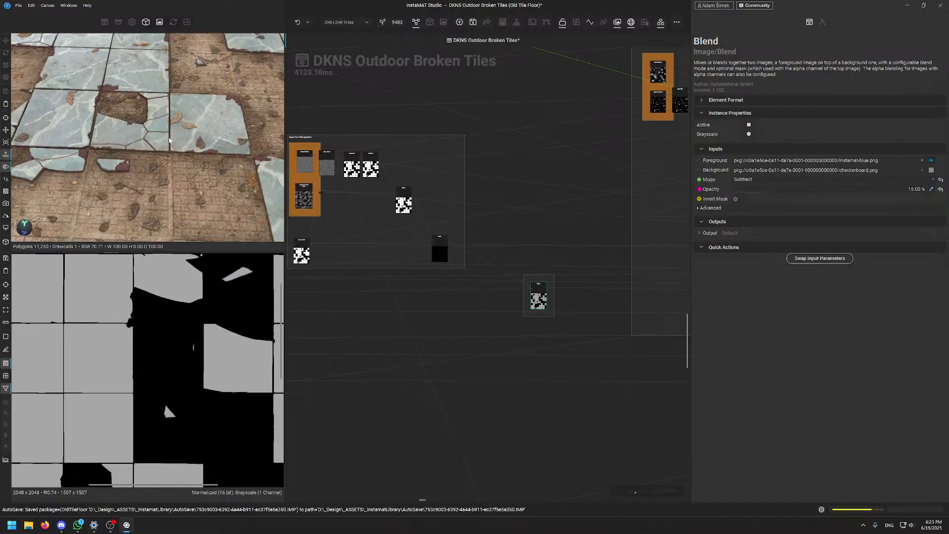
pyautogui.keyDown('alt'); pyautogui.moveTo(176, 141); pyautogui.dragTo(182, 137); pyautogui.keyUp('alt')
pyautogui.scroll(5, 181, 136)
pyautogui.scroll(-5, 180, 134)
pyautogui.keyDown('alt'); pyautogui.moveTo(184, 123); pyautogui.dragTo(157, 110, button='middle'); pyautogui.keyUp('alt')
pyautogui.scroll(2, 171, 133)
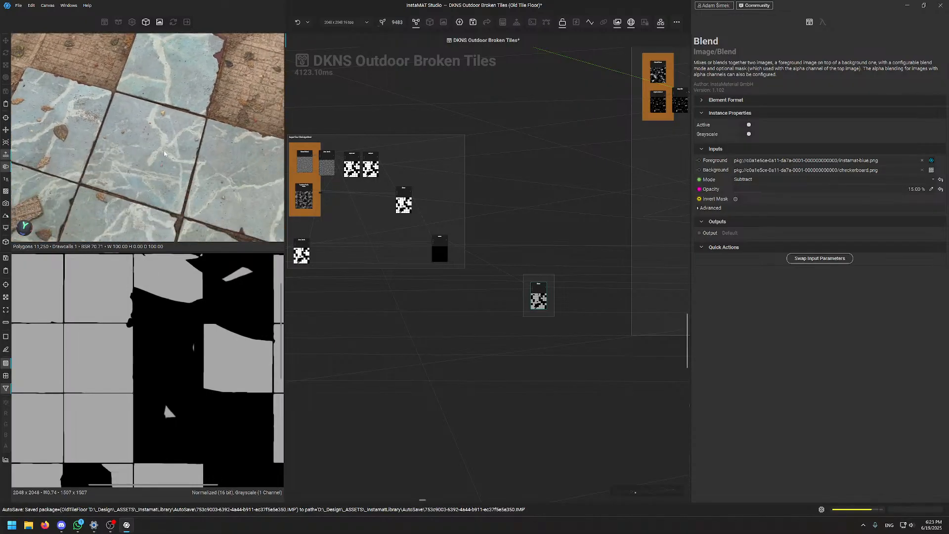
# Examine the gaps between tiles and the crack junctions up close on the 3D floor
pyautogui.keyDown('alt'); pyautogui.moveTo(171, 138); pyautogui.dragTo(199, 170); pyautogui.keyUp('alt')
pyautogui.keyDown('alt'); pyautogui.moveTo(199, 169); pyautogui.dragTo(144, 173, button='middle'); pyautogui.keyUp('alt')
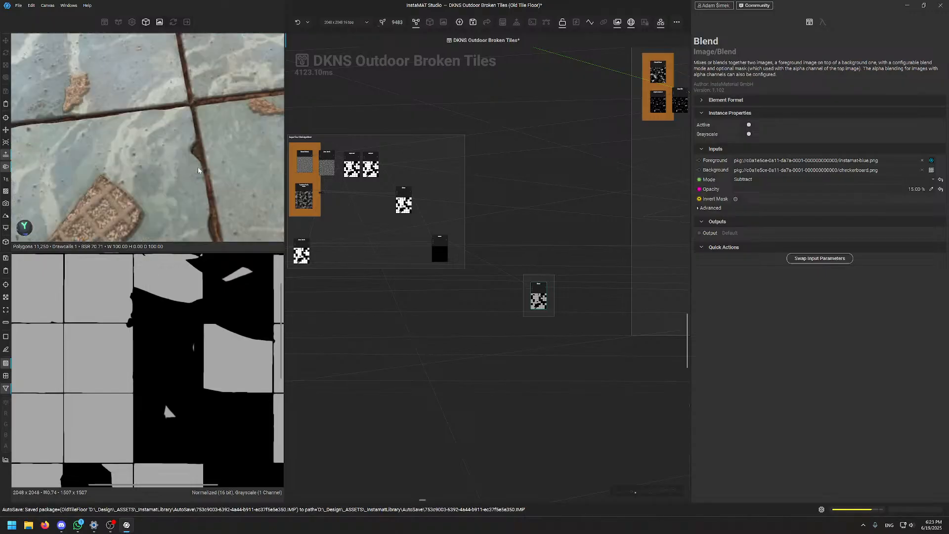
pyautogui.scroll(-4, 141, 163)
pyautogui.keyDown('alt'); pyautogui.moveTo(114, 121); pyautogui.dragTo(139, 156, button='middle'); pyautogui.keyUp('alt')
pyautogui.scroll(4, 139, 156)
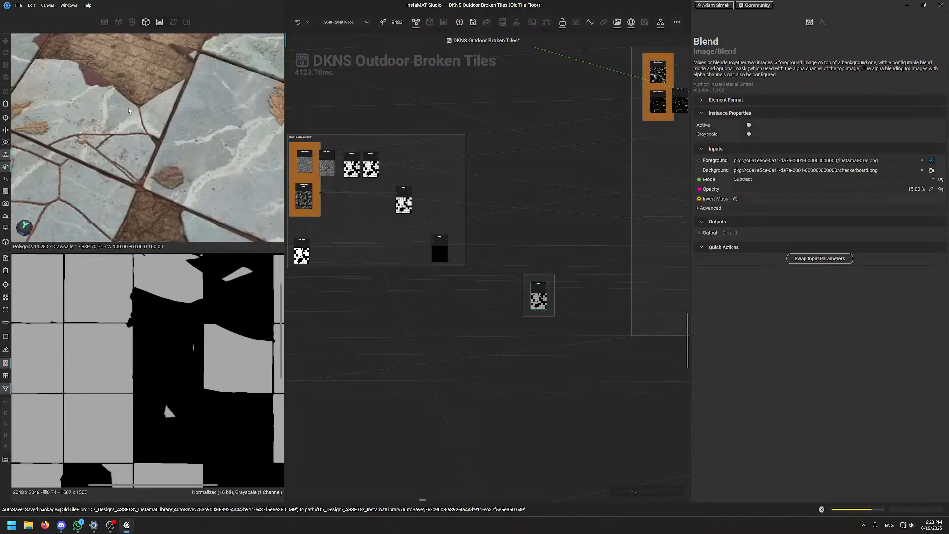
pyautogui.scroll(5, 150, 138)
pyautogui.scroll(-5, 150, 138)
pyautogui.keyDown('alt'); pyautogui.moveTo(176, 117); pyautogui.dragTo(195, 118); pyautogui.keyUp('alt')
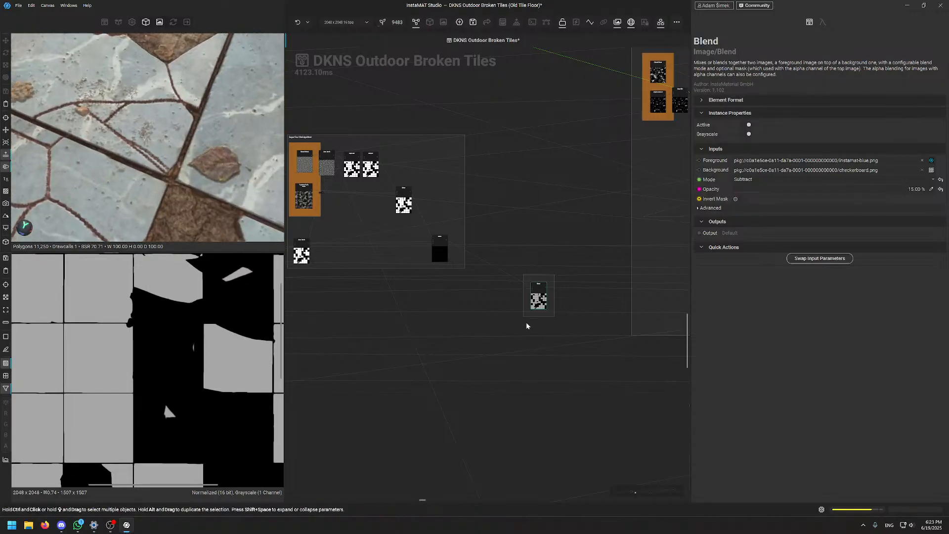
# Deactivate and reactivate the Subtract Blend to compare the 3D tile edges with and without the wear
pyautogui.click(747, 125)
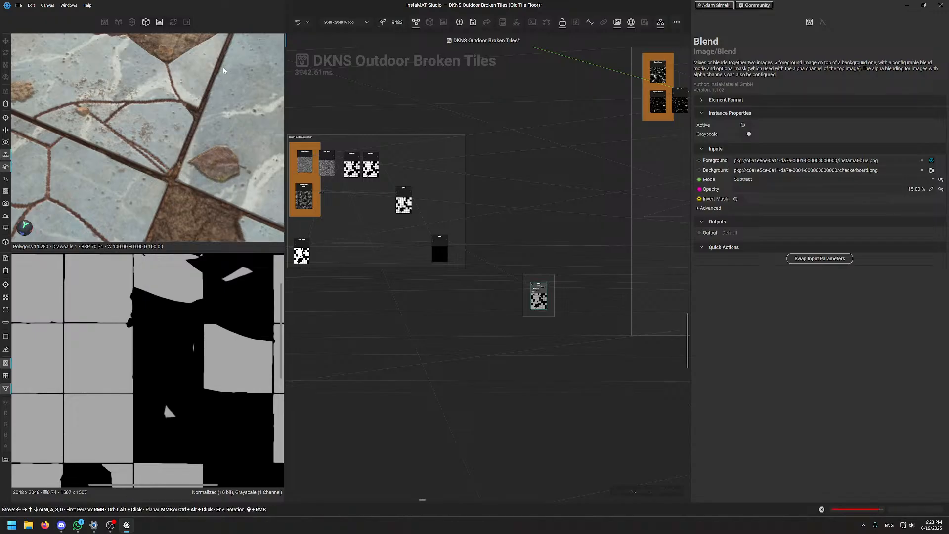
pyautogui.click(747, 125)
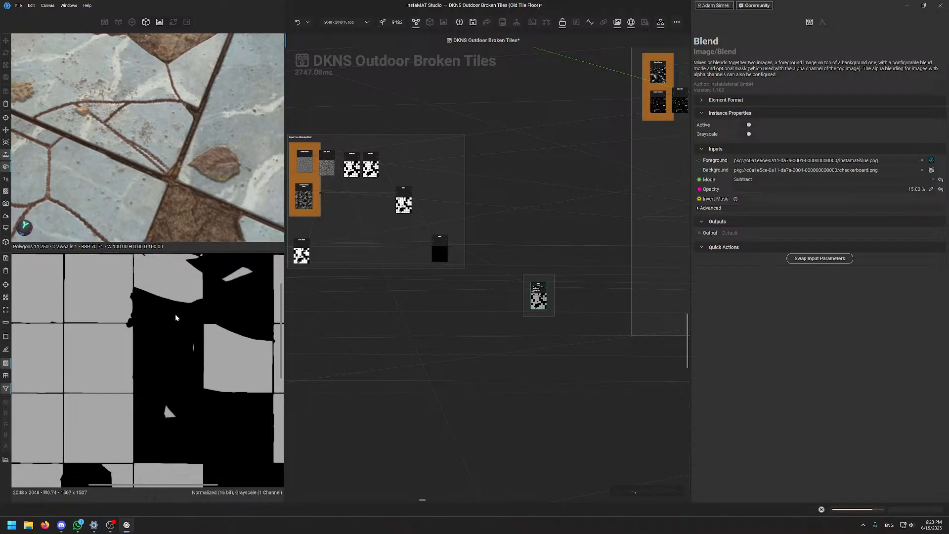
pyautogui.keyDown('alt'); pyautogui.moveTo(192, 130); pyautogui.dragTo(208, 93); pyautogui.keyUp('alt')
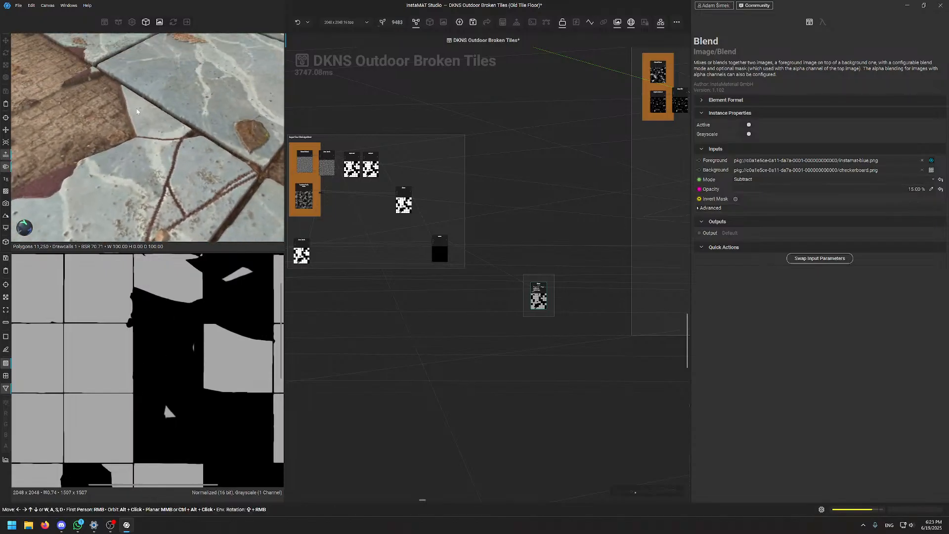
pyautogui.keyDown('alt'); pyautogui.moveTo(137, 111); pyautogui.dragTo(201, 123); pyautogui.keyUp('alt')
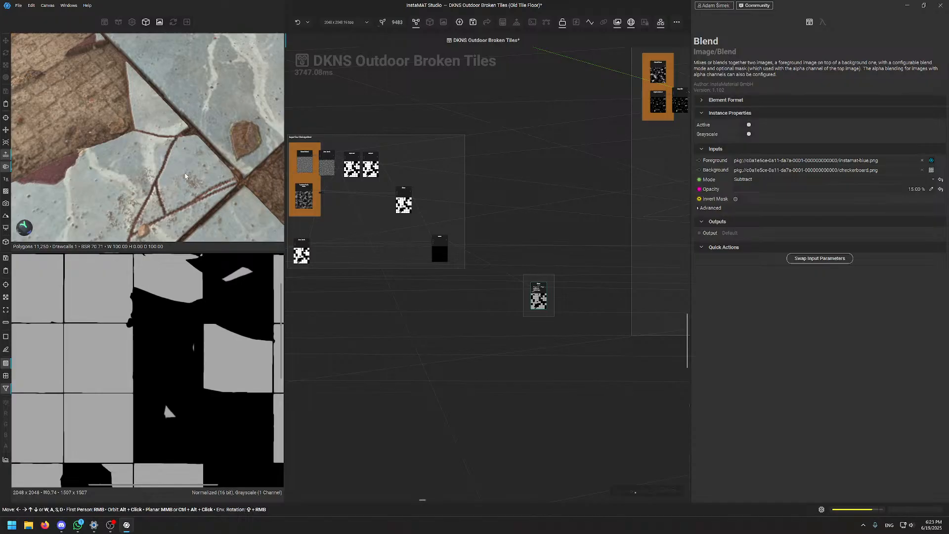
# Show the 3D preview in the large central viewport and review the floor both close up and as a whole
pyautogui.press('space')
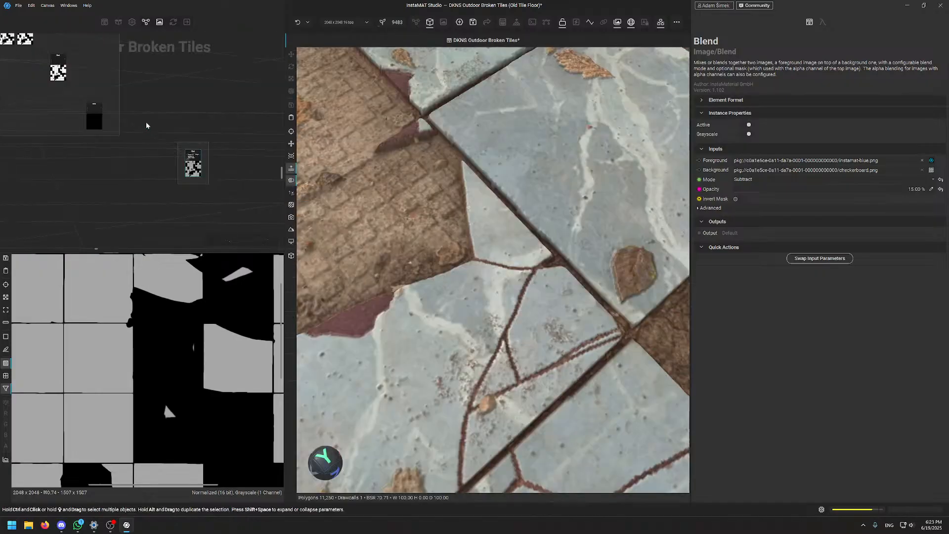
pyautogui.scroll(-8, 478, 206)
pyautogui.keyDown('alt'); pyautogui.moveTo(478, 211); pyautogui.dragTo(530, 207); pyautogui.keyUp('alt')
pyautogui.scroll(8, 581, 201)
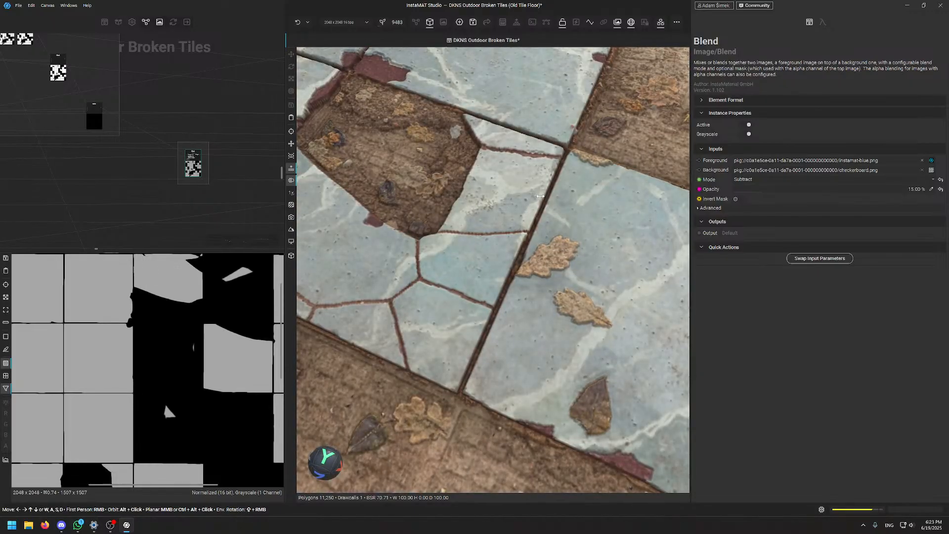
pyautogui.scroll(-8, 531, 207)
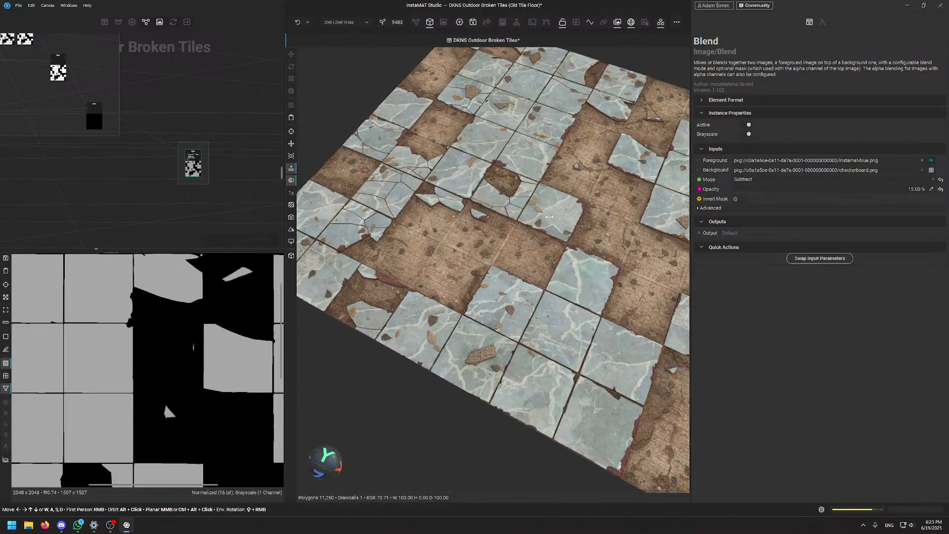
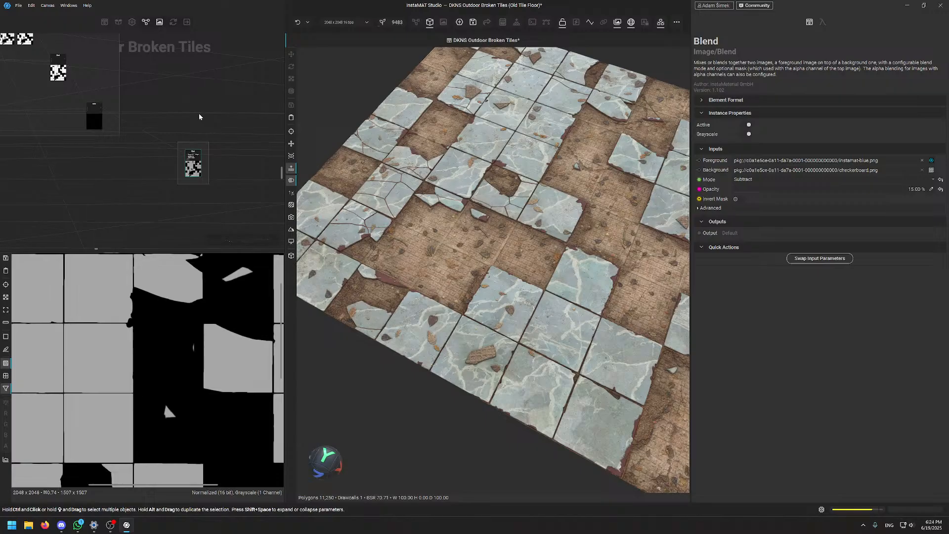
# Save the package and return the node graph to the large central viewport
pyautogui.click(175, 100)
pyautogui.hotkey('ctrl', 's')
pyautogui.press('Tab')
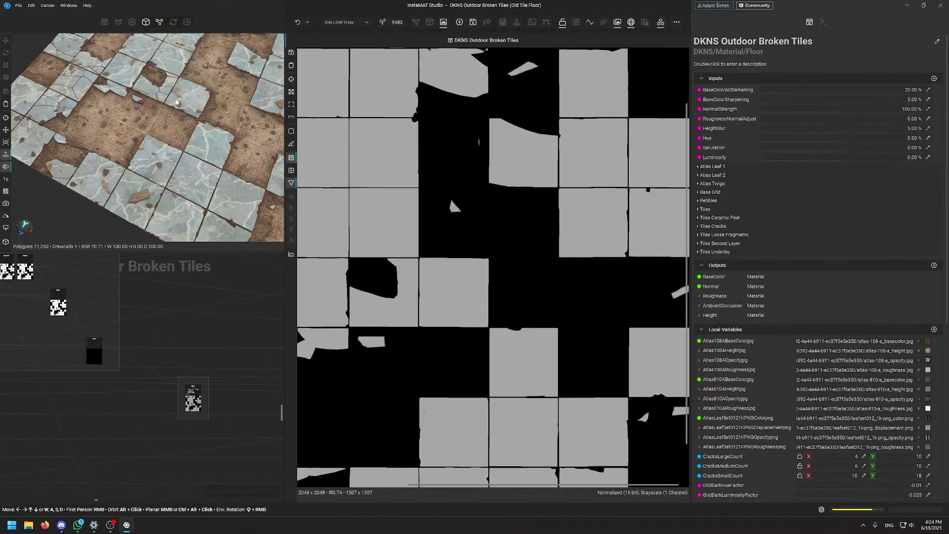
pyautogui.press('Tab')
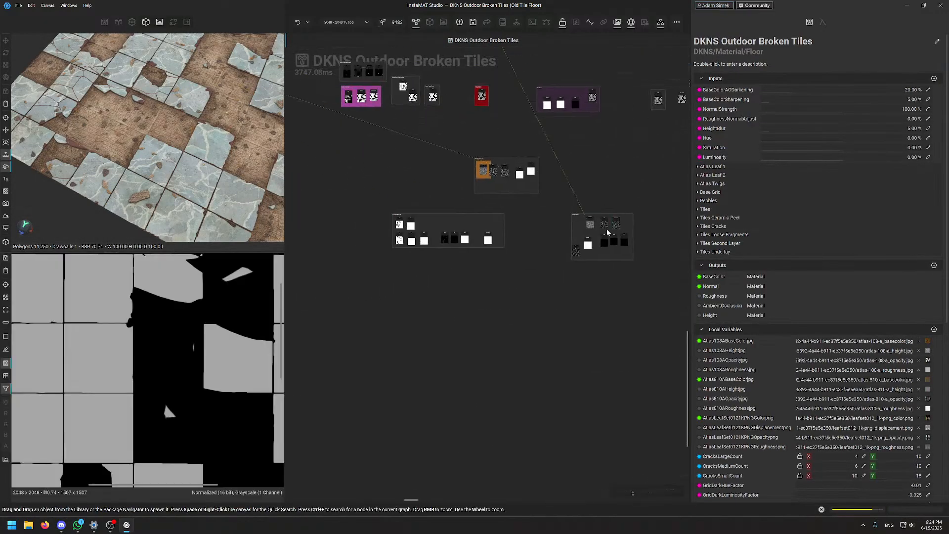
# Enclose the Clouds Heavy node of the Cracks Slopes group in a comment with the Warning color preset
pyautogui.scroll(6, 608, 232)
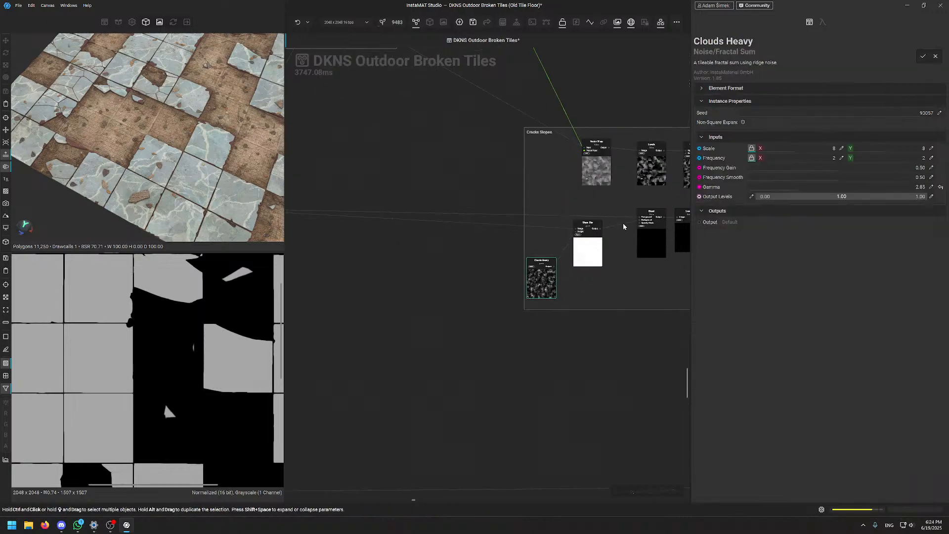
pyautogui.press('c')
pyautogui.click(759, 82)
pyautogui.click(757, 101)
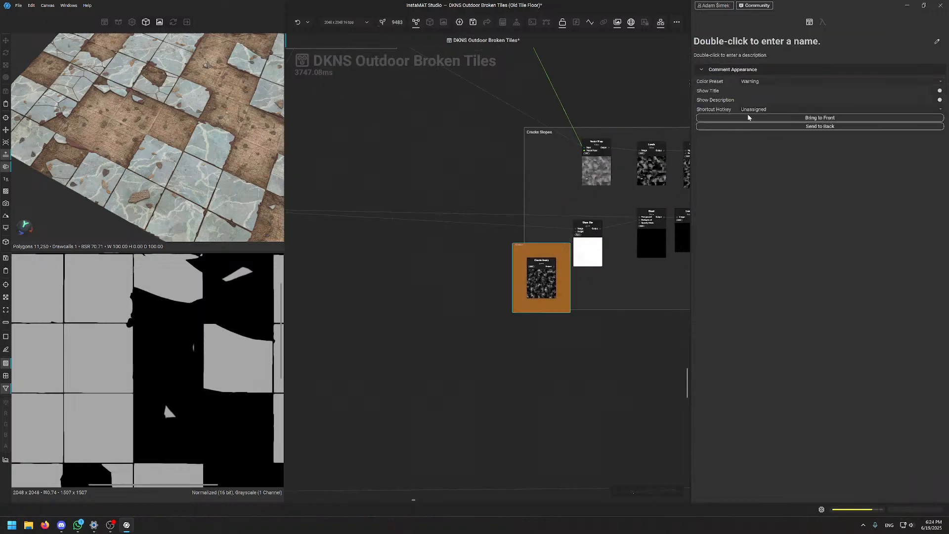
# Enlarge the Cracks Slopes comment frame so it fully surrounds the orange Clouds Heavy comment
pyautogui.moveTo(524, 237); pyautogui.dragTo(502, 239)
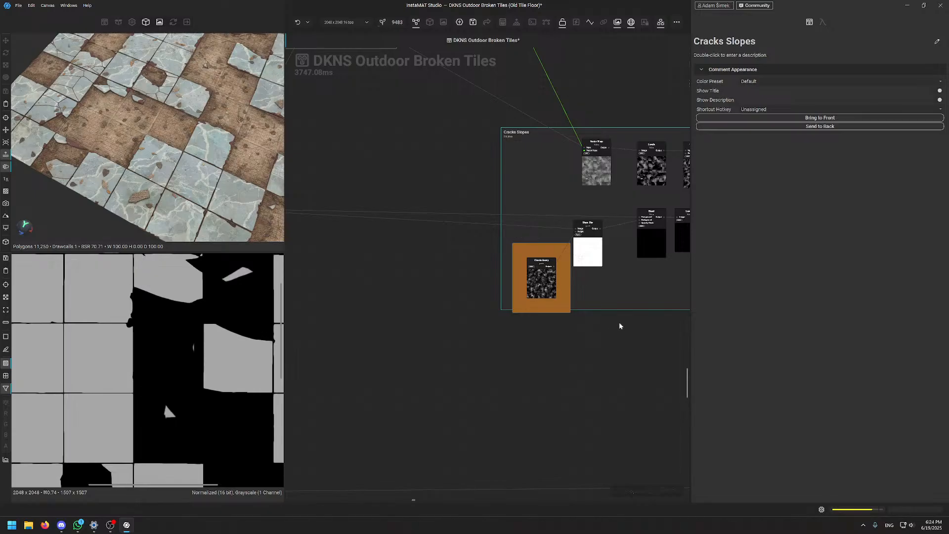
pyautogui.moveTo(620, 310); pyautogui.dragTo(619, 318)
pyautogui.click(524, 338)
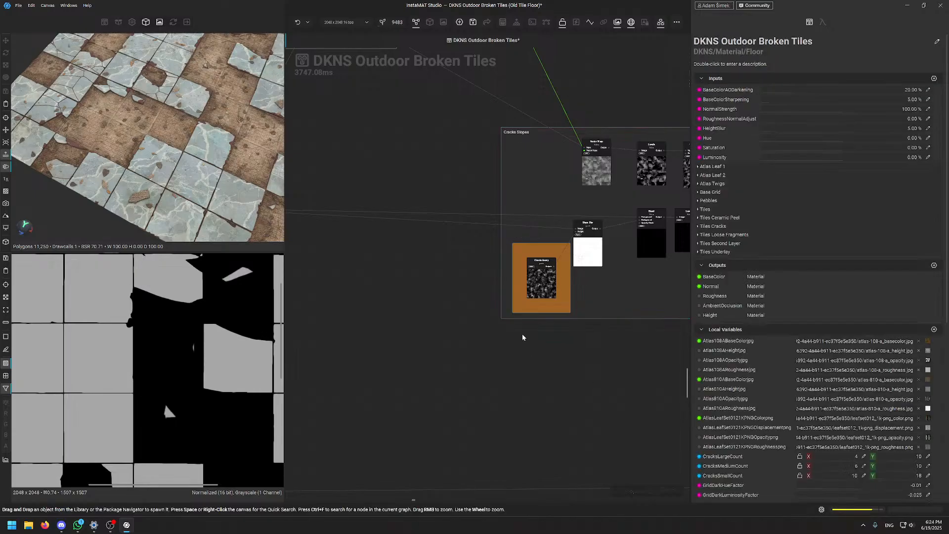
# Review the Clouds Heavy and Slope Blur settings in Cracks Slopes and inspect the blurred crack lines up close
pyautogui.scroll(3, 596, 257)
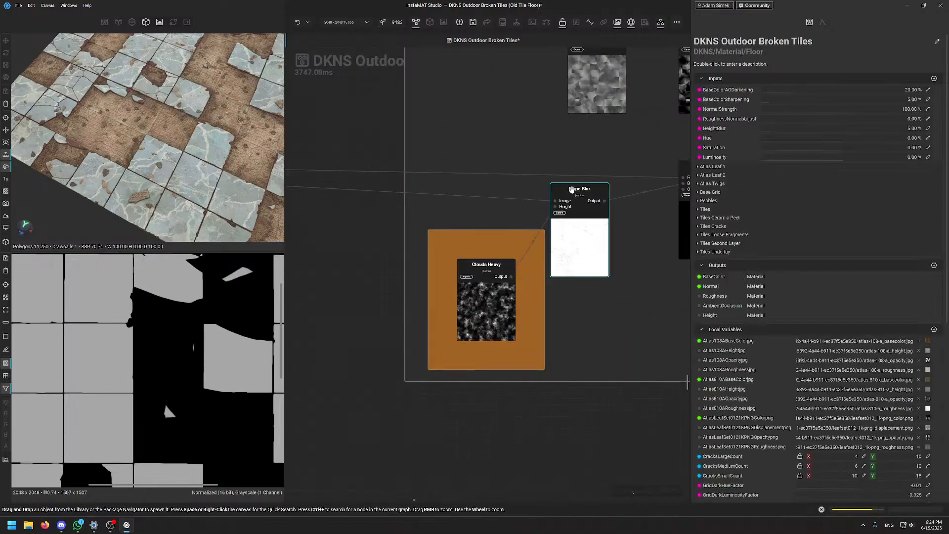
pyautogui.click(474, 281)
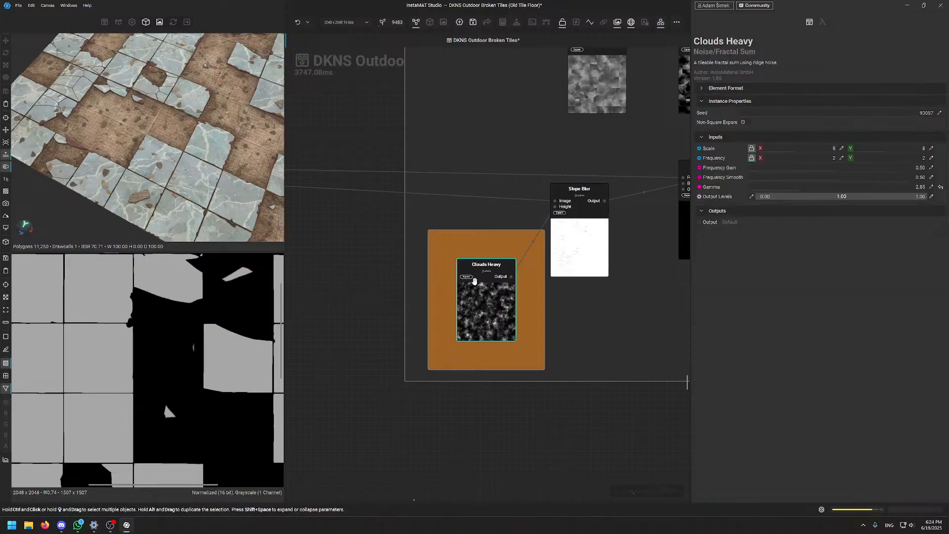
pyautogui.click(576, 271)
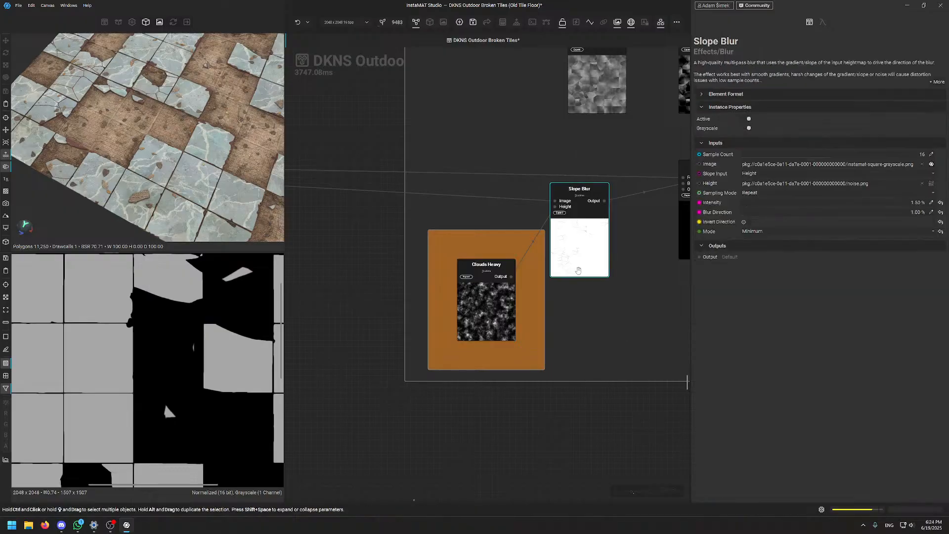
pyautogui.scroll(3, 179, 308)
pyautogui.scroll(5, 179, 309)
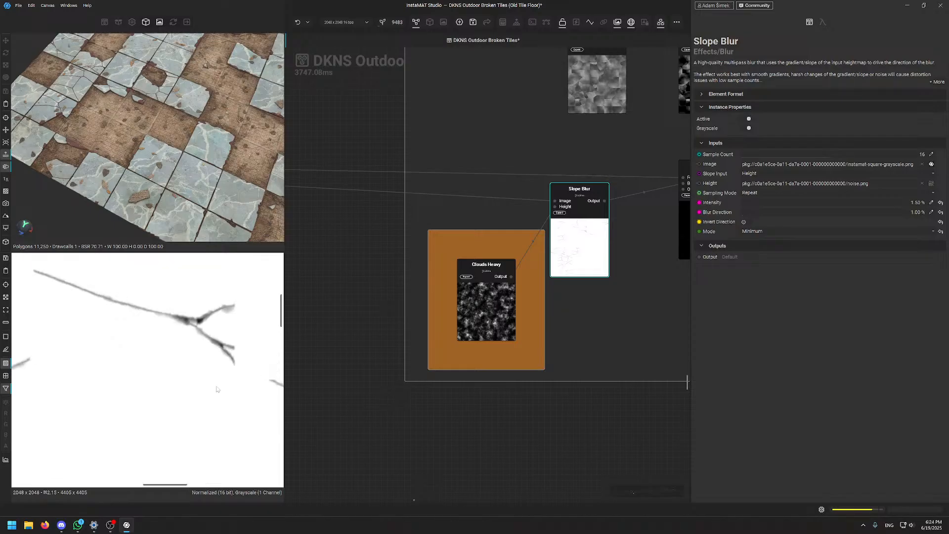
# Compare the Clouds Heavy noise with the Slope Blur's crack output and examine a wider area of the noise
pyautogui.click(487, 304)
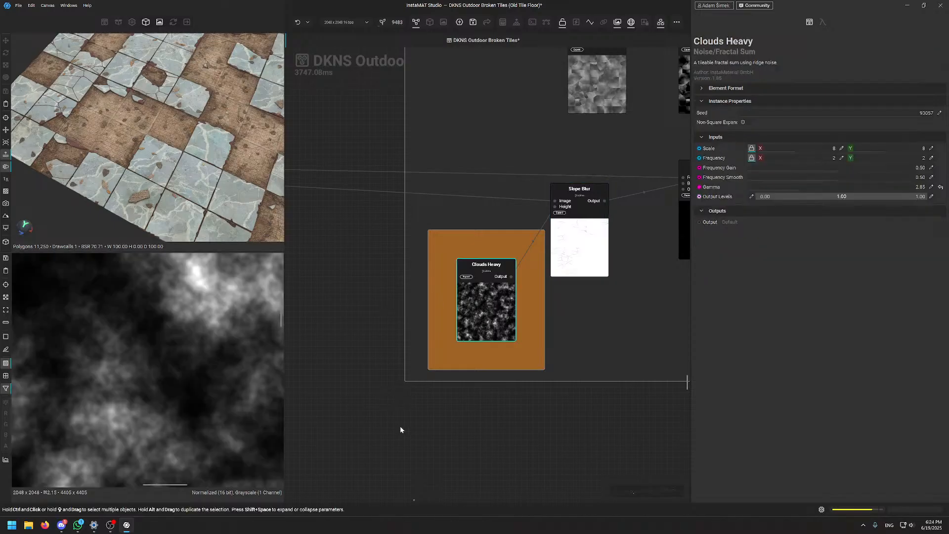
pyautogui.click(552, 275)
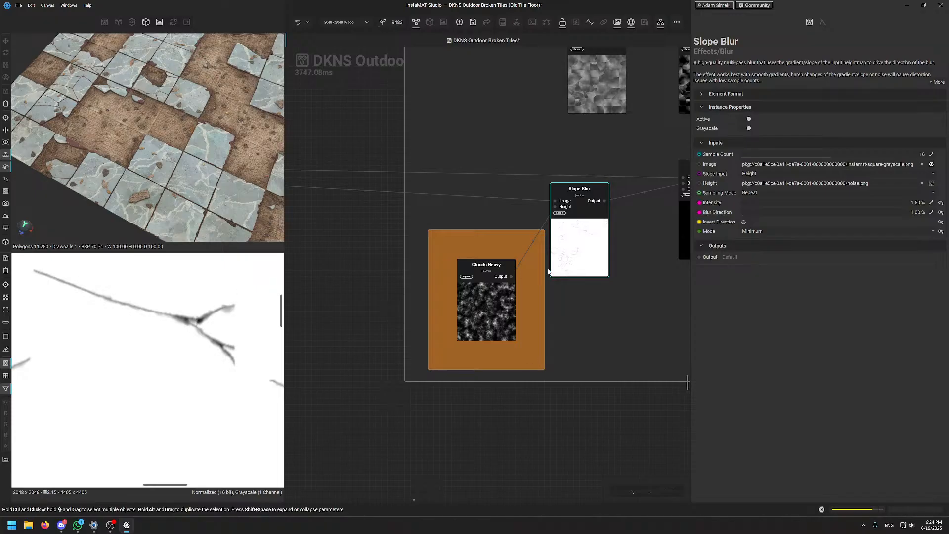
pyautogui.click(488, 304)
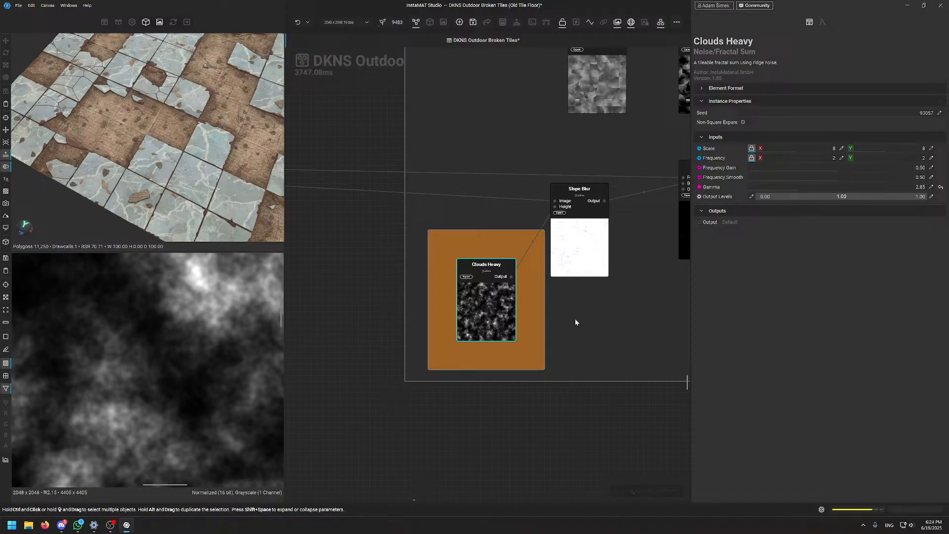
pyautogui.scroll(-5, 176, 375)
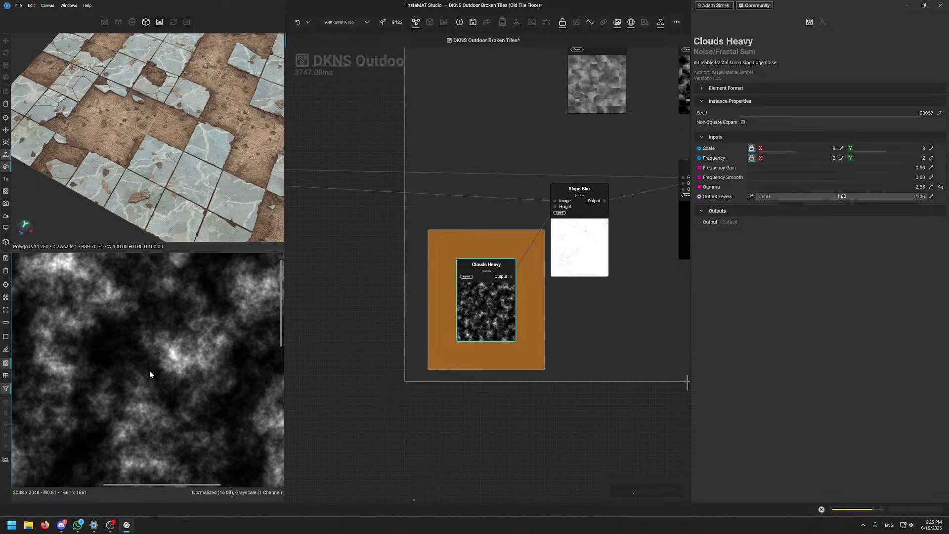
pyautogui.moveTo(506, 156); pyautogui.dragTo(455, 169, button='middle')
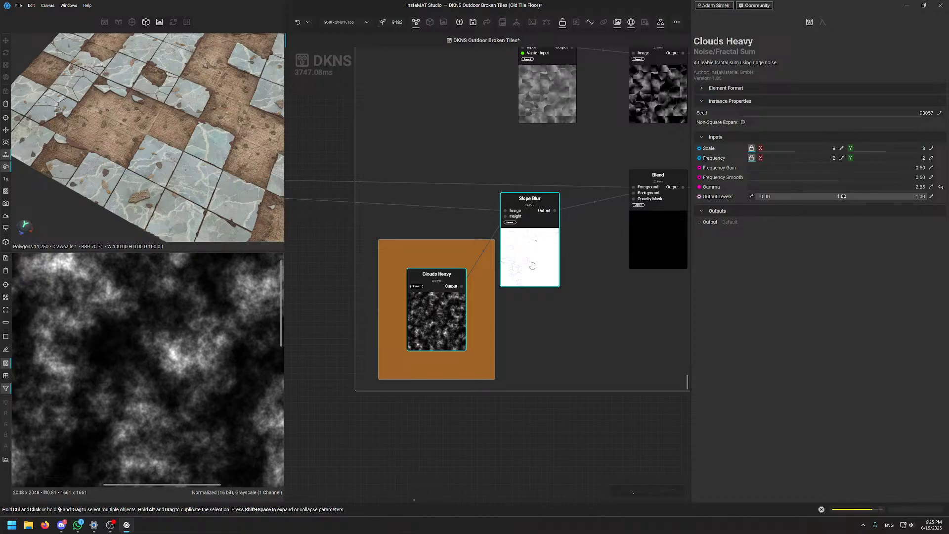
pyautogui.moveTo(445, 312); pyautogui.dragTo(446, 313)
pyautogui.scroll(-10, 477, 267)
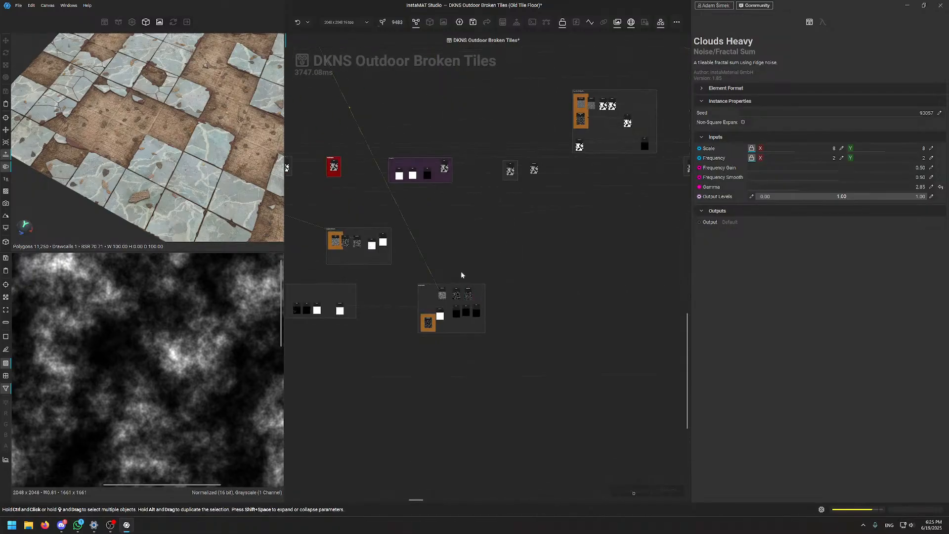
# Preview the Subtract Blend node between SuperFineTileEdgeWear and Ceramic Peel SNAFU, and bring the Ceramic Peel SNAFU group into view
pyautogui.moveTo(461, 275); pyautogui.dragTo(483, 271, button='middle')
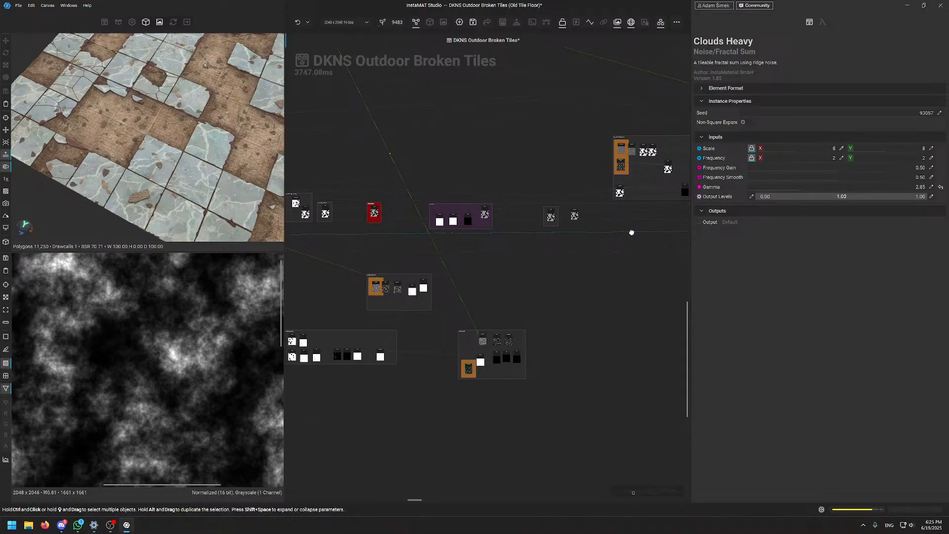
pyautogui.moveTo(630, 231); pyautogui.dragTo(425, 307, button='middle')
pyautogui.scroll(5, 418, 230)
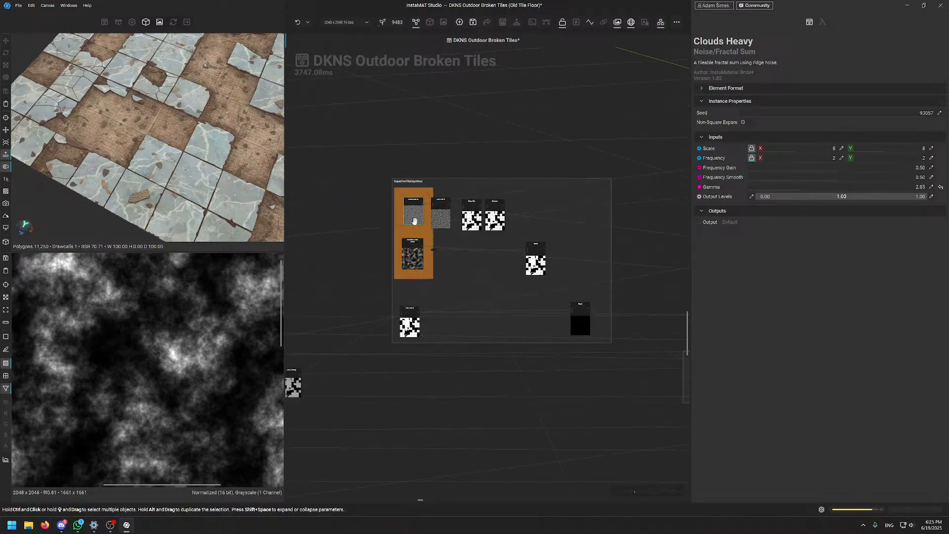
pyautogui.moveTo(493, 264); pyautogui.dragTo(266, 214, button='middle')
pyautogui.doubleClick(484, 320)
pyautogui.scroll(-5, 474, 245)
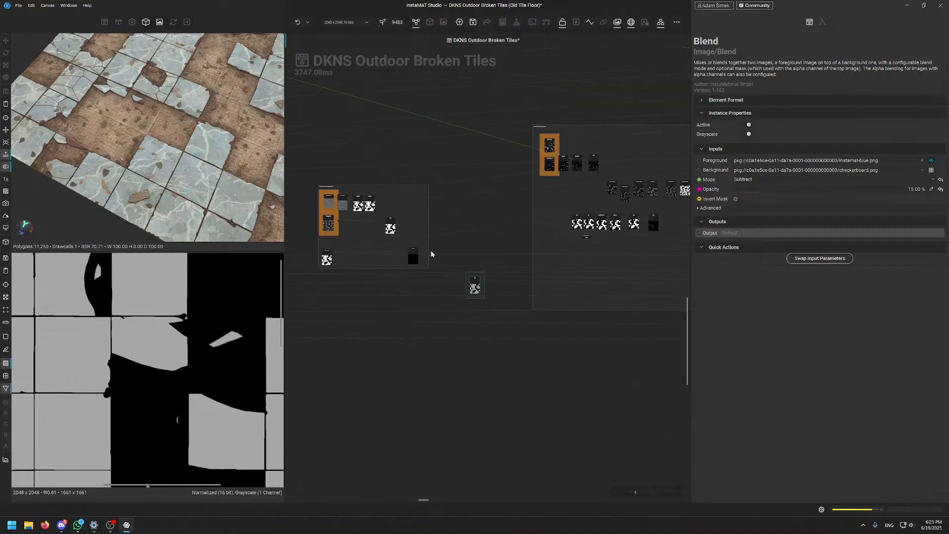
pyautogui.moveTo(561, 160); pyautogui.dragTo(415, 191, button='middle')
pyautogui.scroll(5, 415, 190)
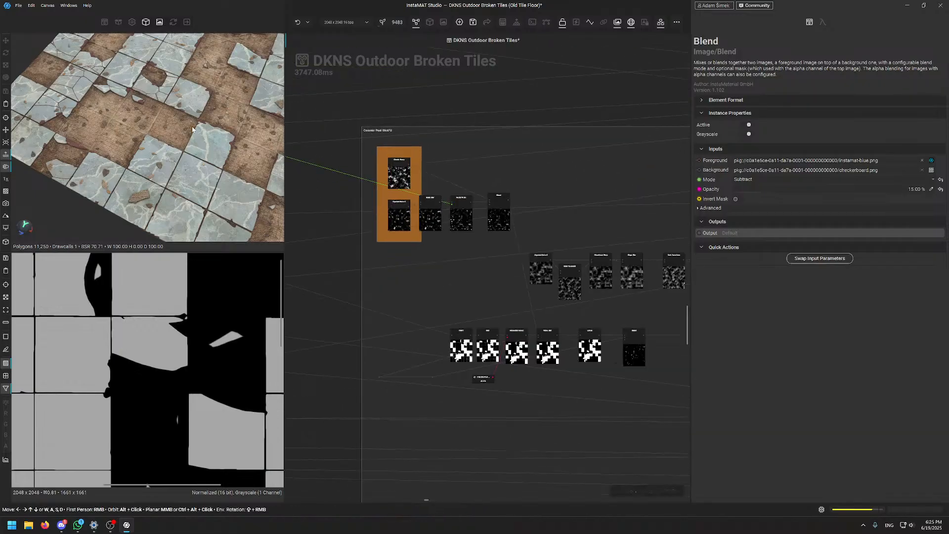
# Show the 3D material preview in the main view and inspect the peeled ceramic patches across the floor from several angles
pyautogui.press('space')
pyautogui.keyDown('alt'); pyautogui.moveTo(400, 260); pyautogui.dragTo(404, 294); pyautogui.keyUp('alt')
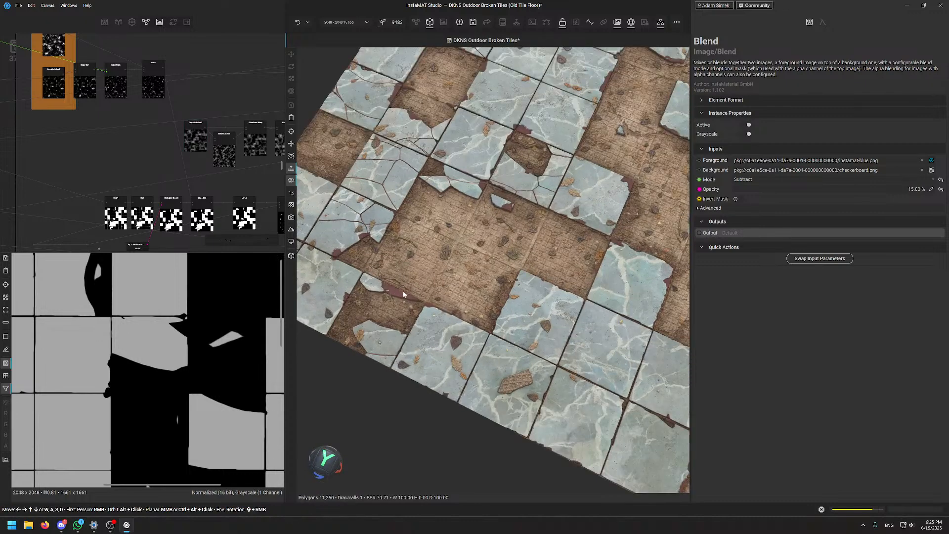
pyautogui.scroll(5, 453, 211)
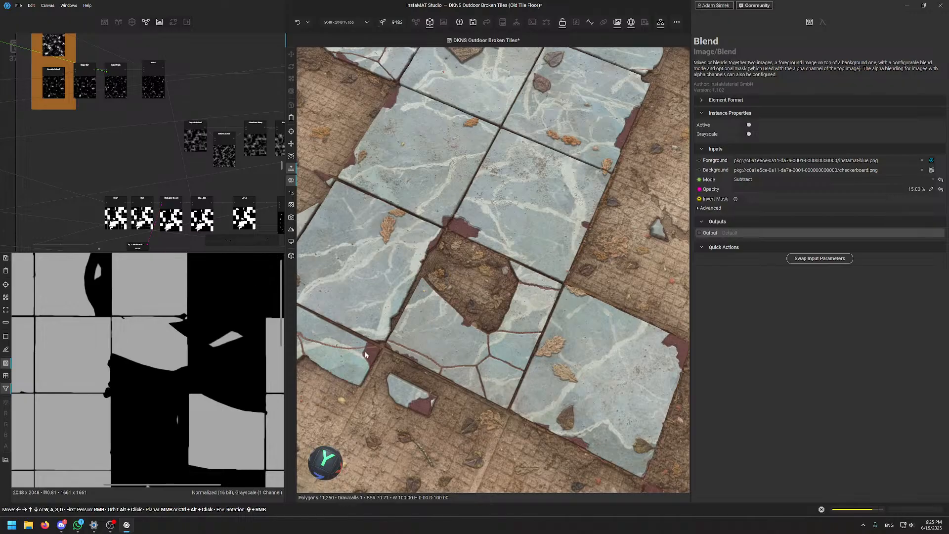
pyautogui.scroll(-3, 416, 414)
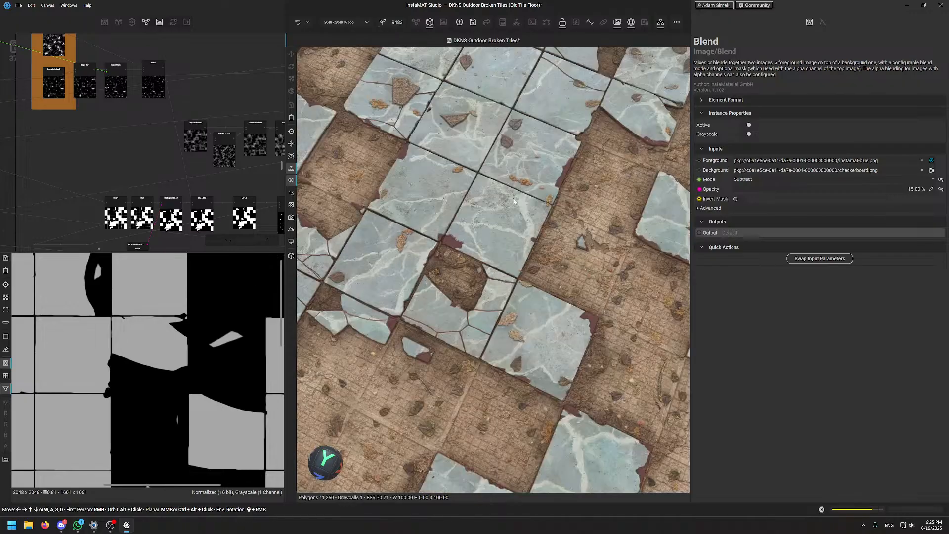
pyautogui.keyDown('alt'); pyautogui.moveTo(415, 415); pyautogui.dragTo(564, 255); pyautogui.keyUp('alt')
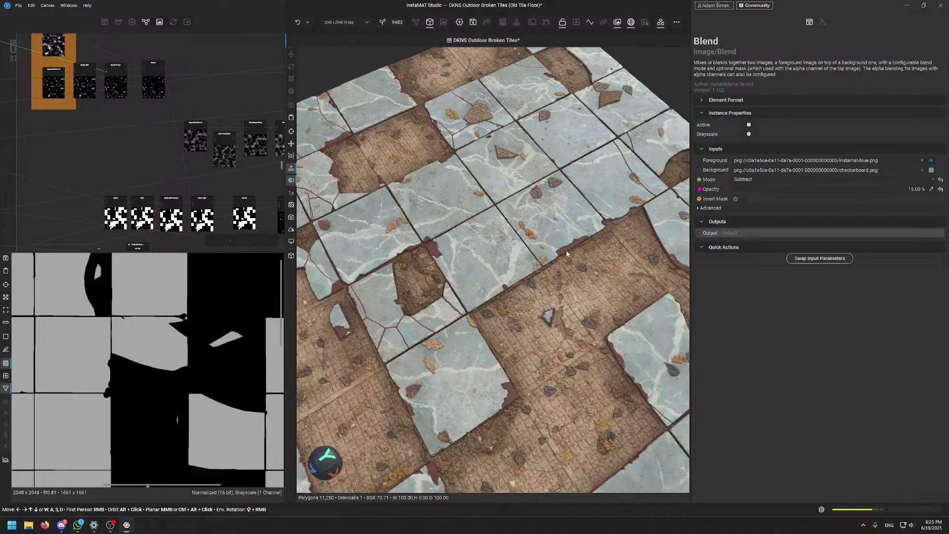
pyautogui.keyDown('alt'); pyautogui.moveTo(447, 368); pyautogui.dragTo(380, 361); pyautogui.keyUp('alt')
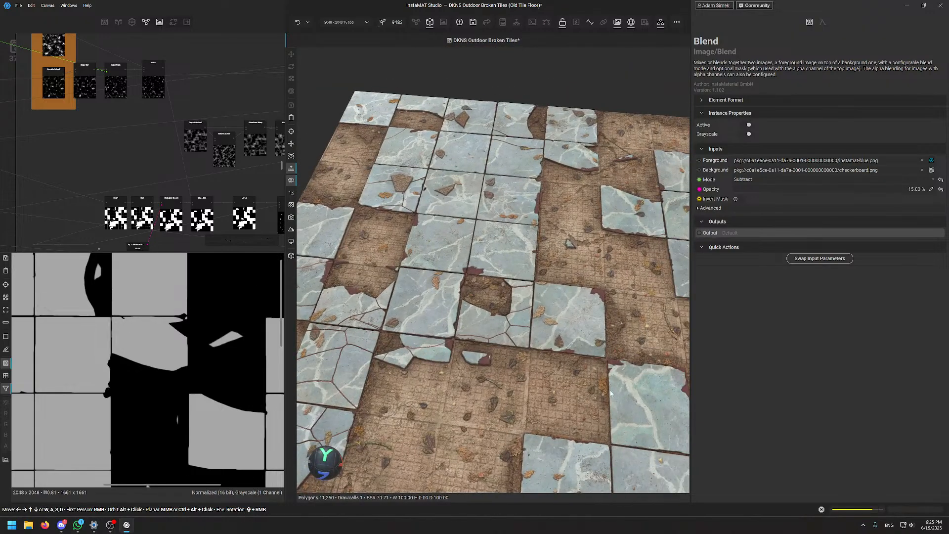
pyautogui.moveTo(549, 308); pyautogui.dragTo(497, 249, button='middle')
pyautogui.keyDown('alt'); pyautogui.moveTo(497, 250); pyautogui.dragTo(486, 291); pyautogui.keyUp('alt')
pyautogui.scroll(5, 519, 177)
pyautogui.scroll(-5, 482, 180)
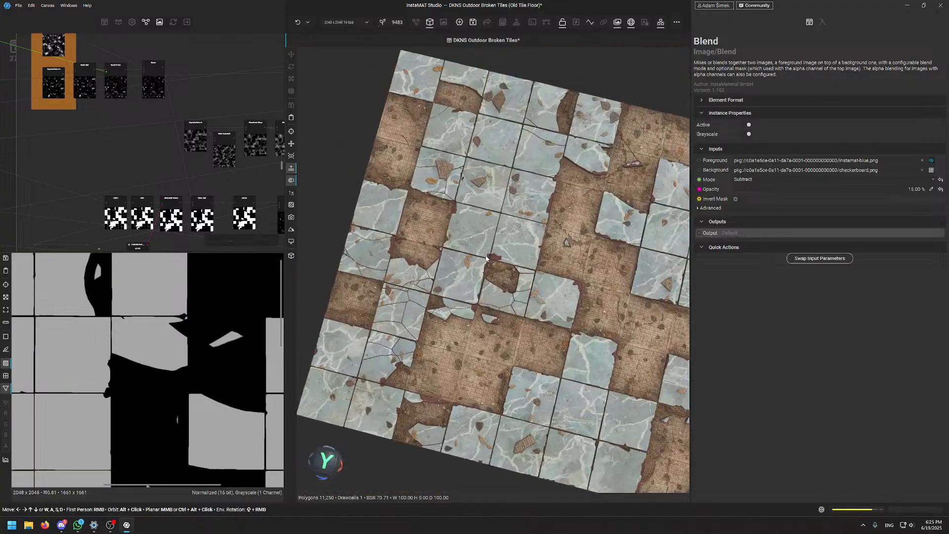
pyautogui.keyDown('alt'); pyautogui.moveTo(482, 271); pyautogui.dragTo(515, 267); pyautogui.keyUp('alt')
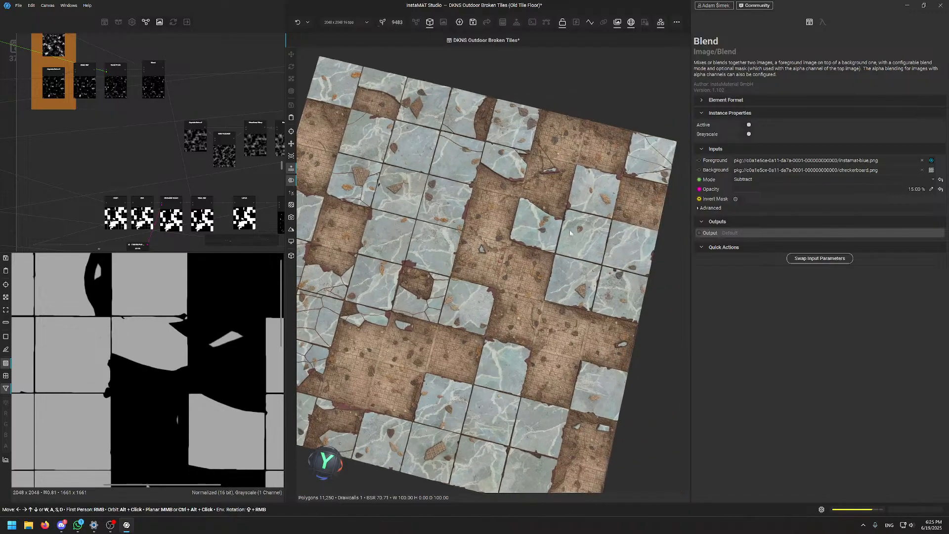
# Examine the peeled tile corners and broken edges up close in 3D and compare them with the whole floor
pyautogui.scroll(5, 592, 217)
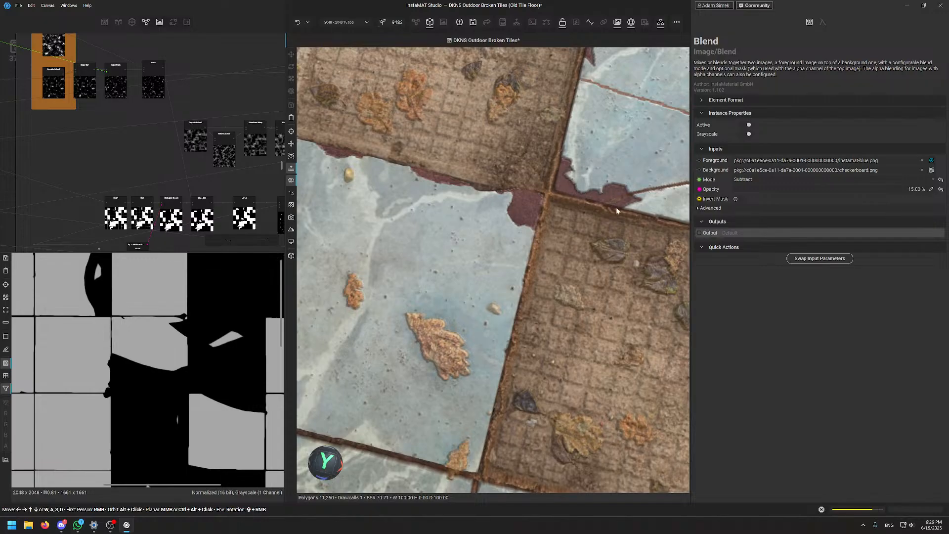
pyautogui.scroll(-5, 573, 224)
pyautogui.scroll(5, 573, 225)
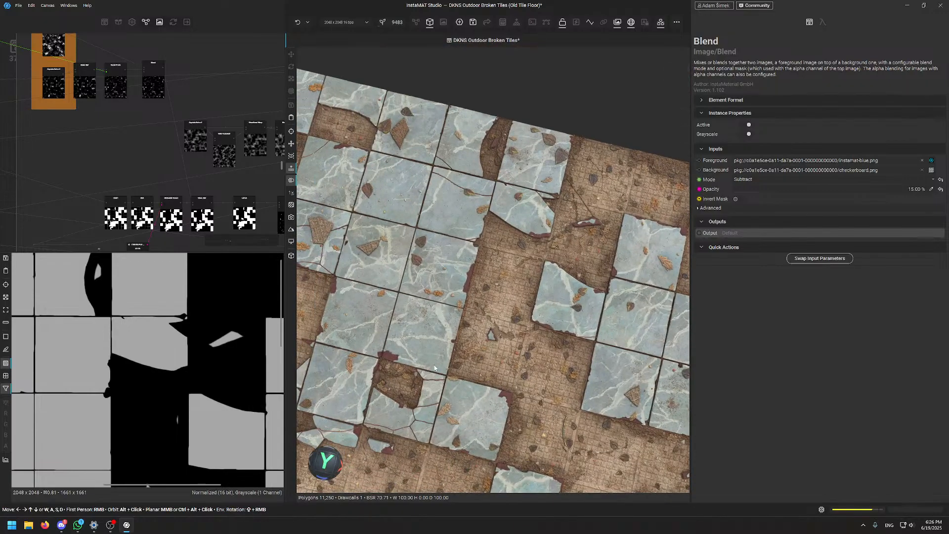
pyautogui.scroll(2, 468, 307)
pyautogui.keyDown('alt'); pyautogui.moveTo(468, 306); pyautogui.dragTo(477, 206); pyautogui.keyUp('alt')
pyautogui.scroll(5, 479, 206)
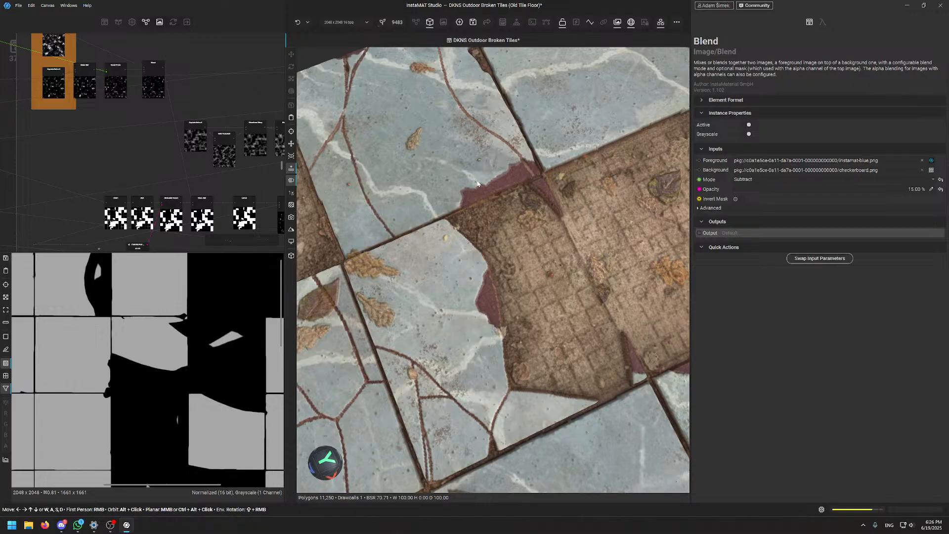
pyautogui.scroll(-8, 524, 168)
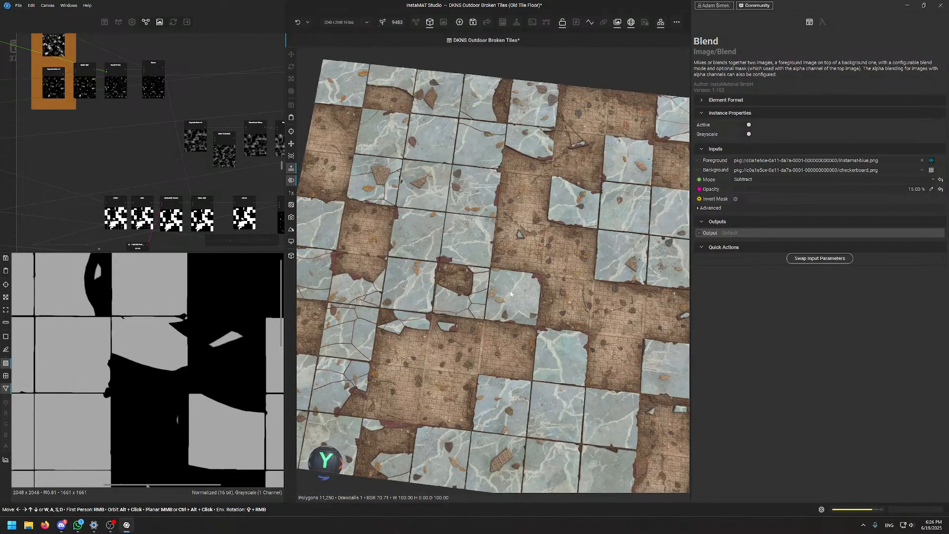
pyautogui.keyDown('alt'); pyautogui.moveTo(532, 184); pyautogui.dragTo(504, 215); pyautogui.keyUp('alt')
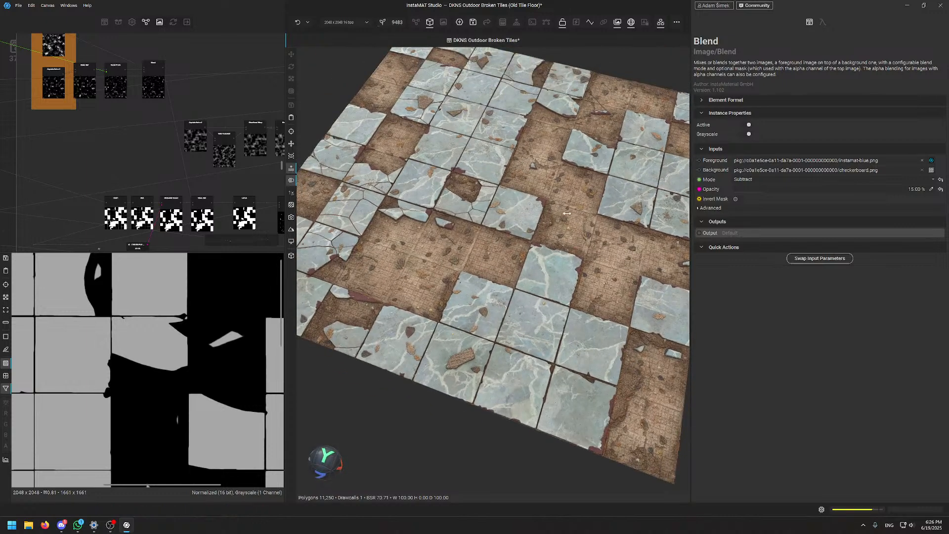
pyautogui.moveTo(568, 210); pyautogui.dragTo(574, 236, button='middle')
pyautogui.keyDown('alt'); pyautogui.moveTo(573, 237); pyautogui.dragTo(552, 250); pyautogui.keyUp('alt')
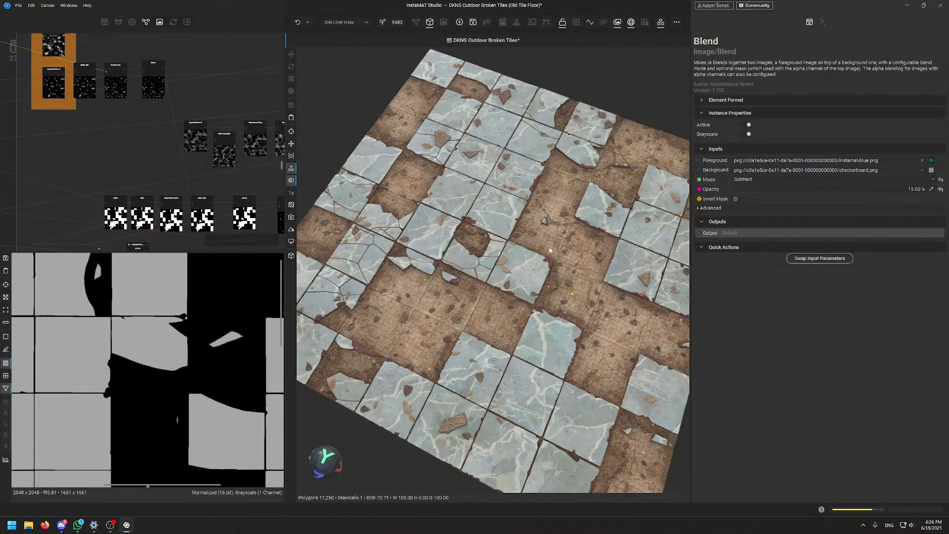
# Return the node graph to the main view and locate the Invert and Blur nodes in the Ceramic Peel SNAFU group
pyautogui.click(119, 164)
pyautogui.scroll(-3, 120, 163)
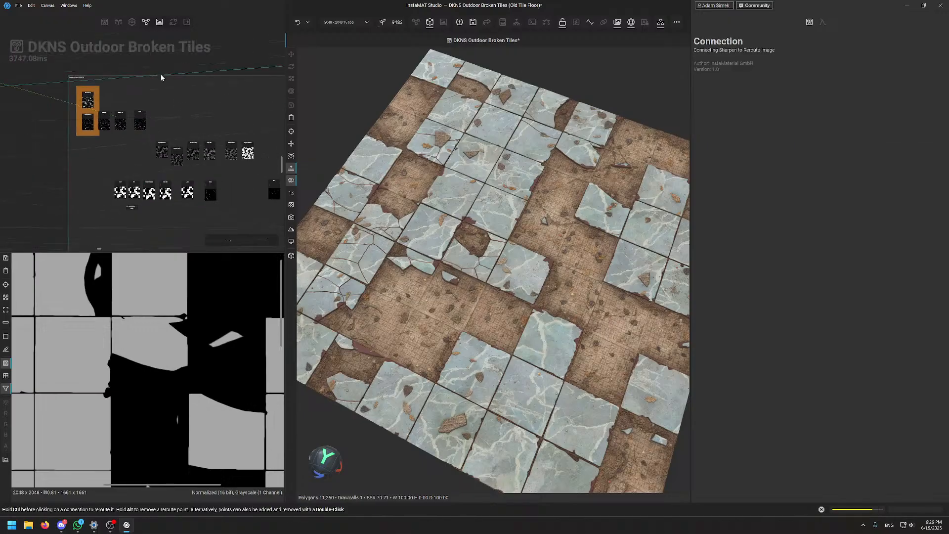
pyautogui.press('Tab')
pyautogui.press('Tab')
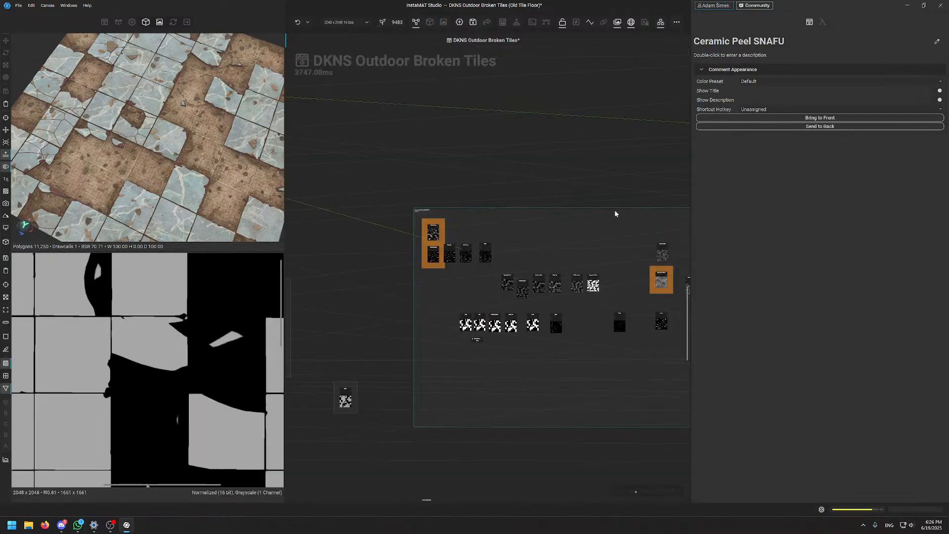
pyautogui.scroll(8, 449, 212)
pyautogui.scroll(-5, 454, 281)
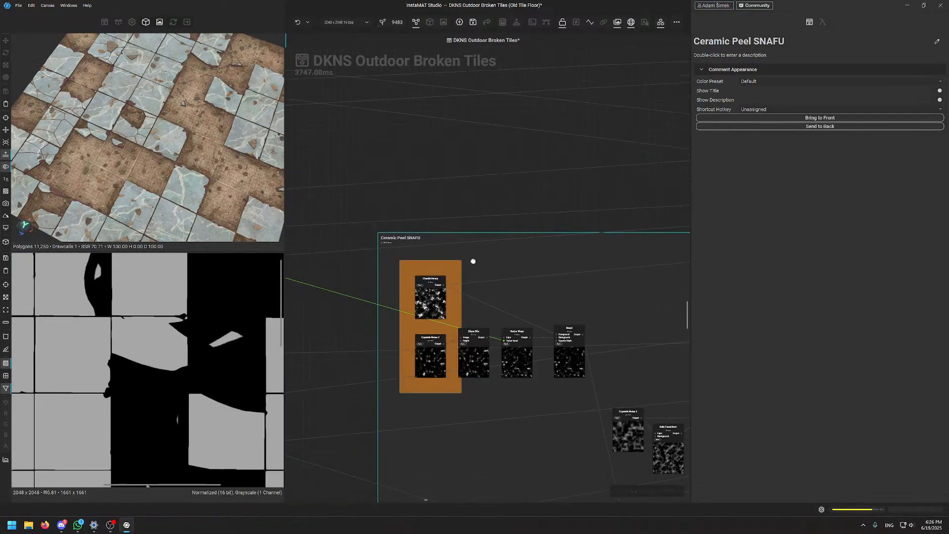
pyautogui.moveTo(479, 328); pyautogui.dragTo(444, 151, button='middle')
pyautogui.scroll(5, 492, 351)
pyautogui.scroll(2, 492, 350)
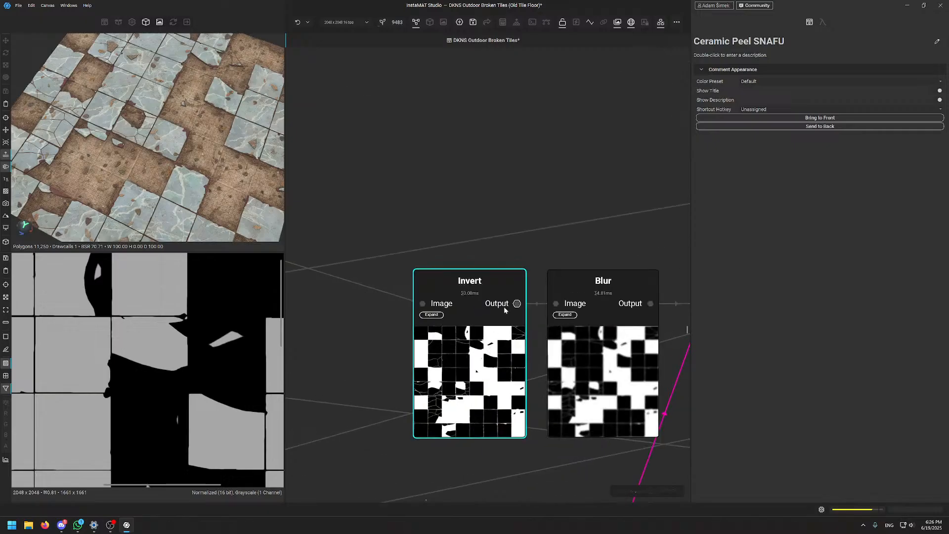
# Preview the Invert node's input tile mask and examine it both up close and as a whole
pyautogui.click(430, 304)
pyautogui.scroll(-5, 147, 377)
pyautogui.moveTo(146, 377); pyautogui.dragTo(131, 365, button='middle')
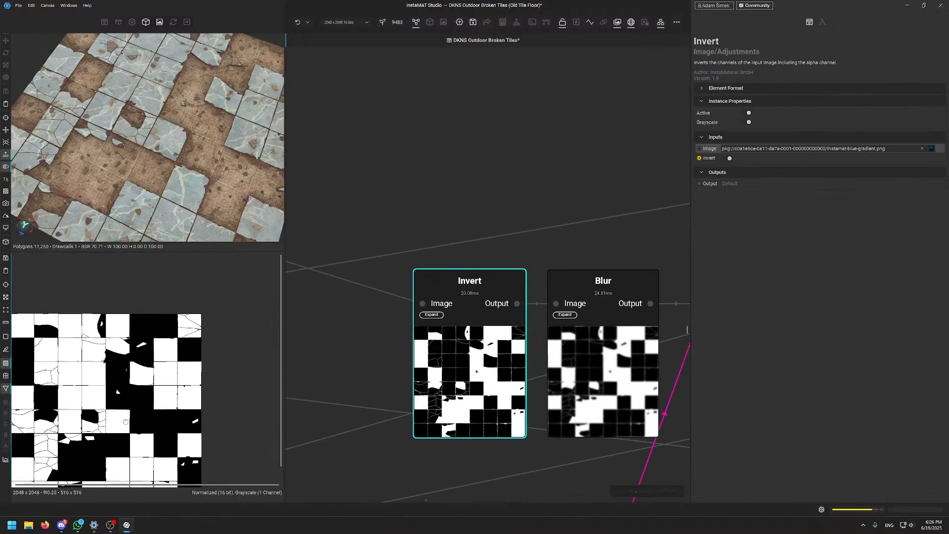
pyautogui.scroll(-3, 154, 375)
pyautogui.moveTo(124, 419); pyautogui.dragTo(162, 387, button='middle')
pyautogui.scroll(3, 151, 388)
pyautogui.scroll(2, 151, 388)
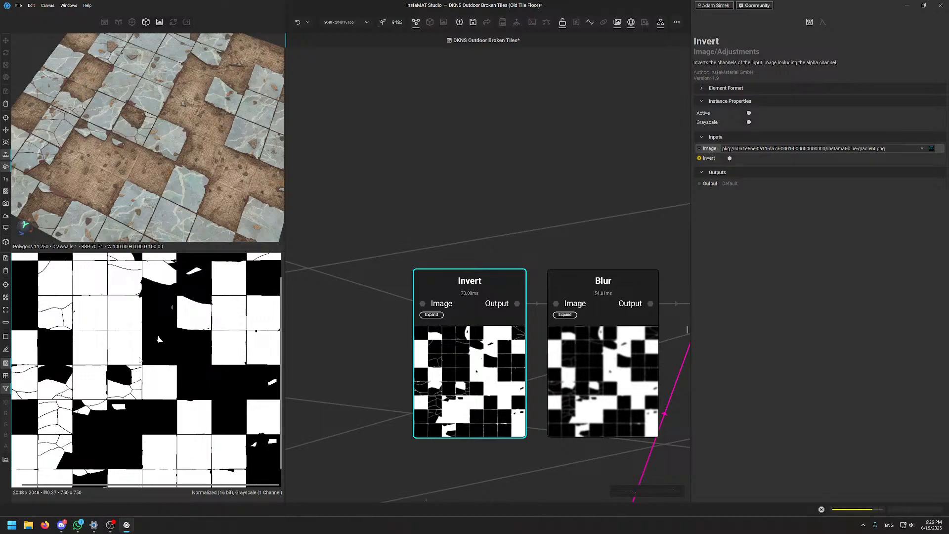
pyautogui.scroll(3, 92, 320)
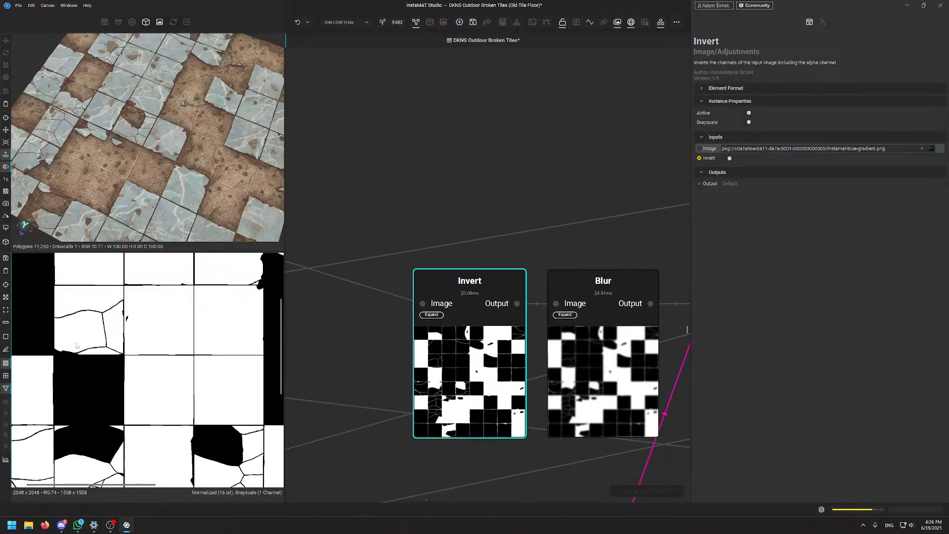
pyautogui.scroll(-5, 73, 354)
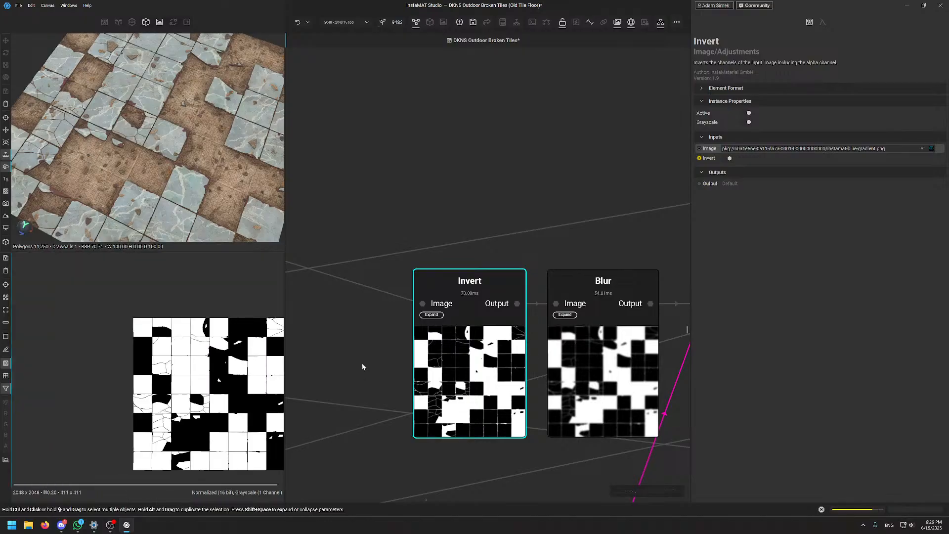
pyautogui.moveTo(176, 395); pyautogui.dragTo(131, 392, button='middle')
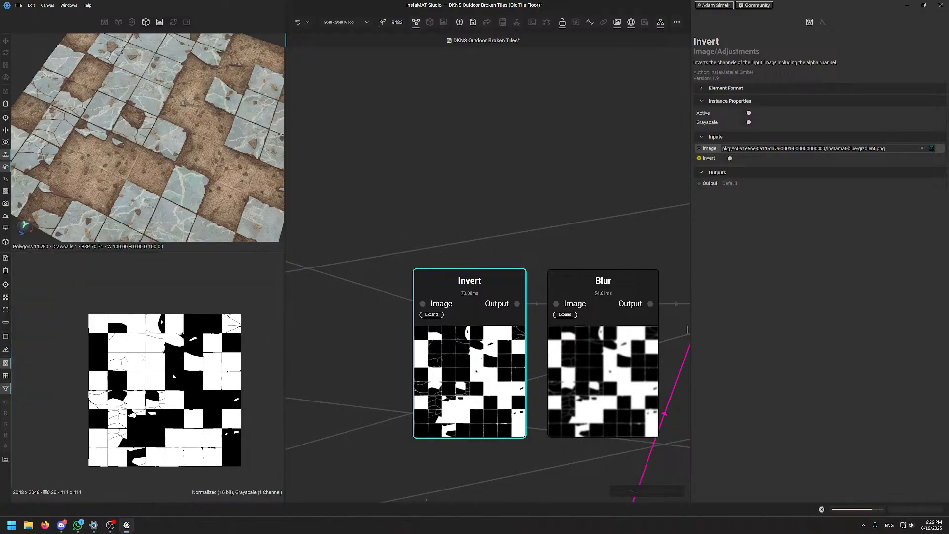
# Preview the Blur output and the Histogram Select output that follows it in the Ceramic Peel SNAFU group
pyautogui.click(649, 307)
pyautogui.scroll(5, 205, 375)
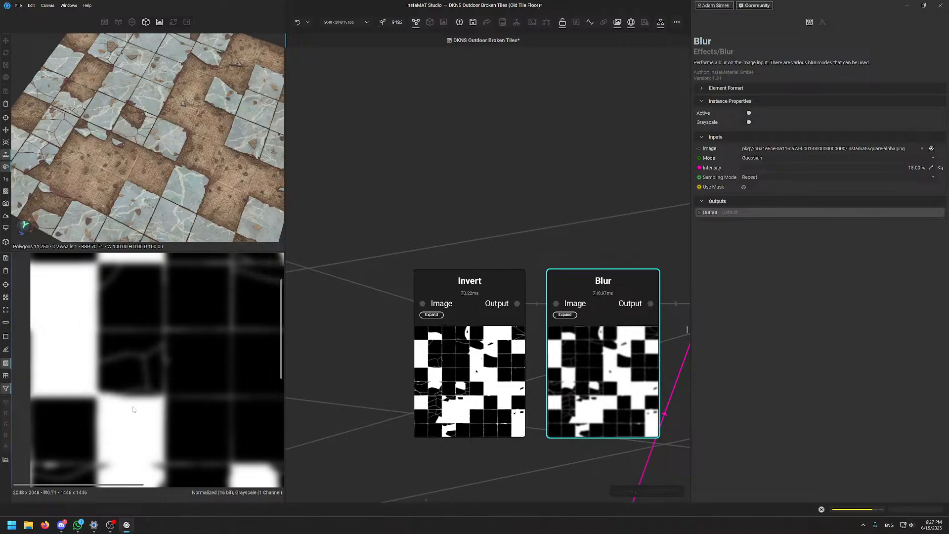
pyautogui.moveTo(660, 221); pyautogui.dragTo(410, 210, button='middle')
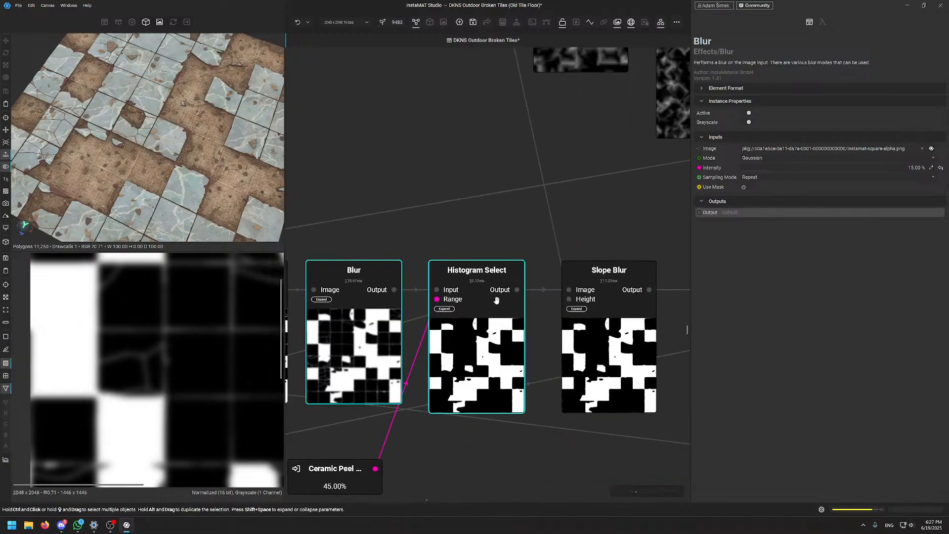
pyautogui.click(514, 295)
pyautogui.scroll(-3, 186, 395)
pyautogui.moveTo(187, 397); pyautogui.dragTo(135, 355, button='middle')
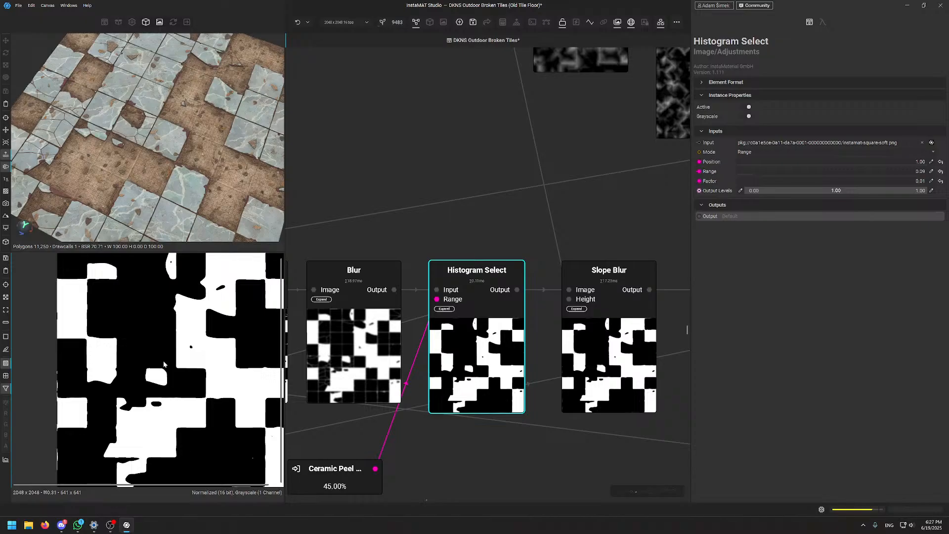
# Trace the graph back from Ceramic Peel SNAFU and examine the nodes of the SuperFineTileEdgeWear group
pyautogui.scroll(-8, 385, 225)
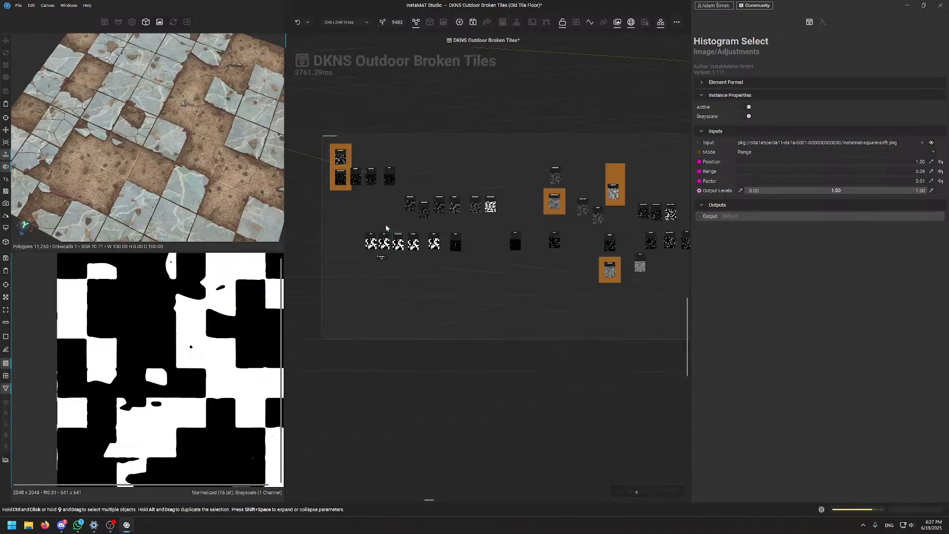
pyautogui.moveTo(443, 398); pyautogui.dragTo(606, 447, button='middle')
pyautogui.moveTo(493, 306); pyautogui.dragTo(648, 324, button='middle')
pyautogui.moveTo(414, 195); pyautogui.dragTo(612, 273, button='middle')
pyautogui.moveTo(367, 322); pyautogui.dragTo(337, 99, button='middle')
pyautogui.moveTo(409, 334); pyautogui.dragTo(601, 378, button='middle')
pyautogui.moveTo(511, 281); pyautogui.dragTo(517, 216, button='middle')
pyautogui.moveTo(393, 287); pyautogui.dragTo(161, 286, button='middle')
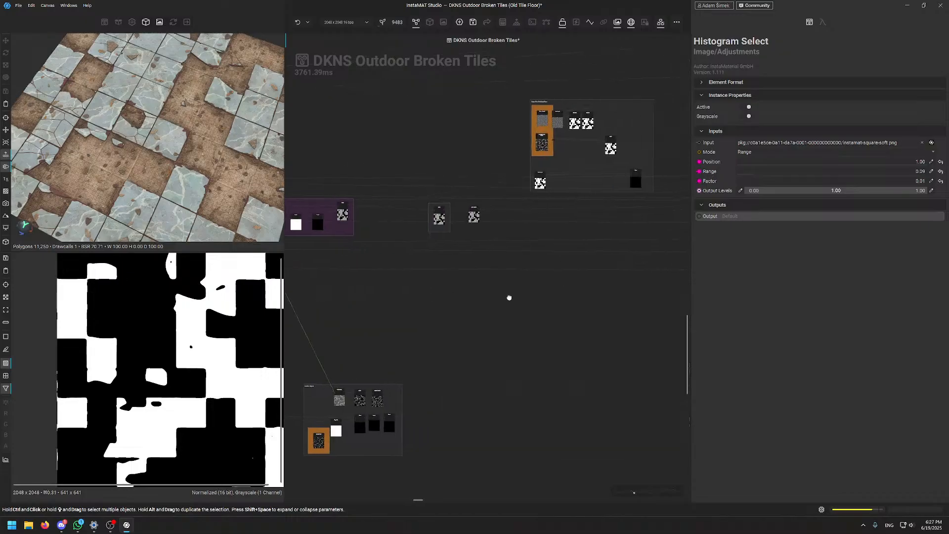
pyautogui.moveTo(508, 297); pyautogui.dragTo(516, 332, button='middle')
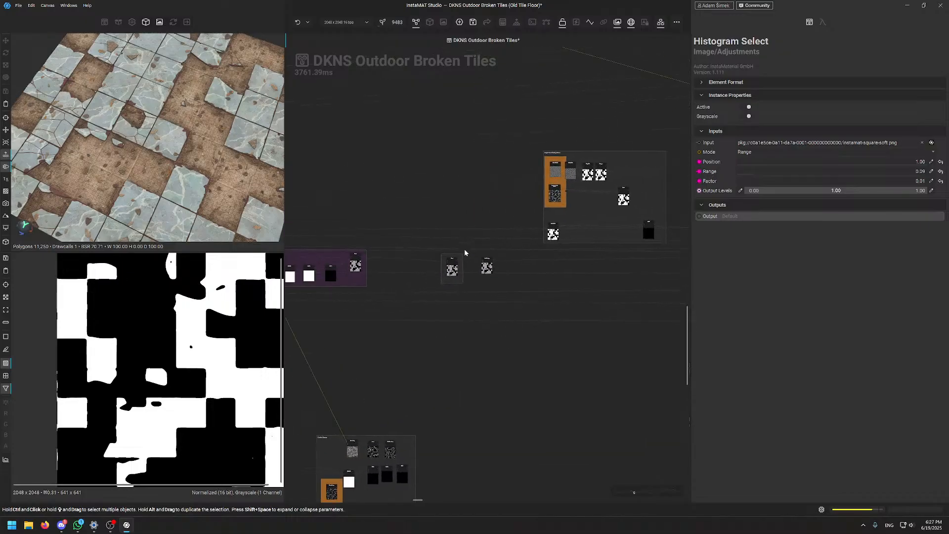
pyautogui.scroll(2, 497, 254)
pyautogui.moveTo(561, 248); pyautogui.dragTo(438, 322, button='middle')
pyautogui.scroll(4, 473, 273)
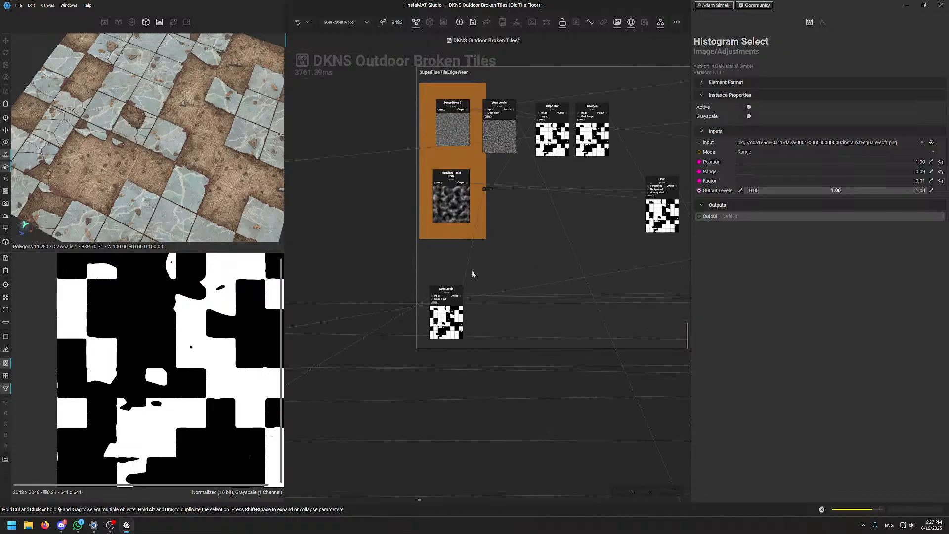
# Trace the node graph back from the SuperFineTileEdgeWear group to the earlier tile groups feeding it
pyautogui.scroll(-1, 472, 274)
pyautogui.moveTo(367, 293)
pyautogui.mouseDown(button='middle')
pyautogui.moveTo(458, 250)
pyautogui.moveTo(511, 152)
pyautogui.mouseUp(button='middle')
pyautogui.moveTo(437, 226); pyautogui.dragTo(662, 276, button='middle')
pyautogui.moveTo(387, 211); pyautogui.dragTo(549, 257, button='middle')
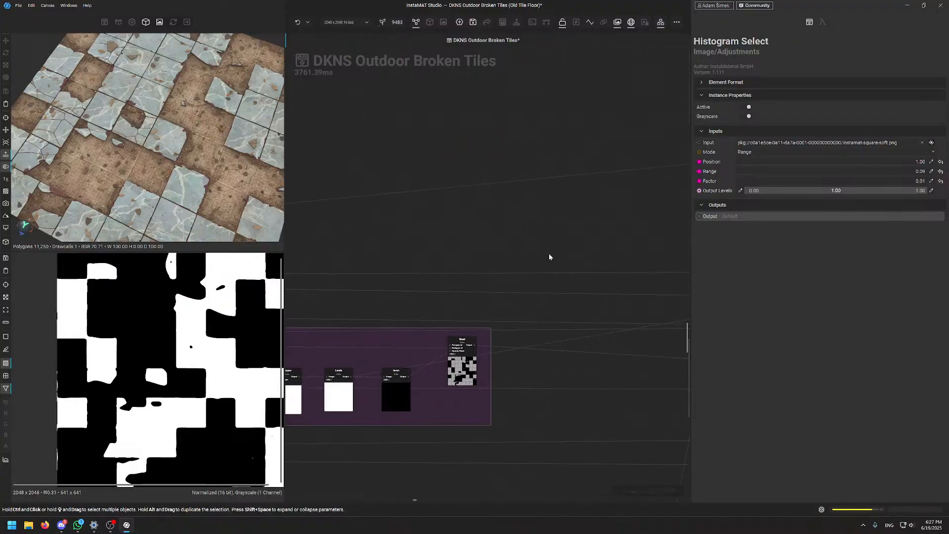
pyautogui.scroll(-3, 522, 244)
pyautogui.moveTo(476, 231); pyautogui.dragTo(612, 253, button='middle')
pyautogui.moveTo(515, 113); pyautogui.dragTo(515, 285, button='middle')
pyautogui.scroll(-3, 514, 281)
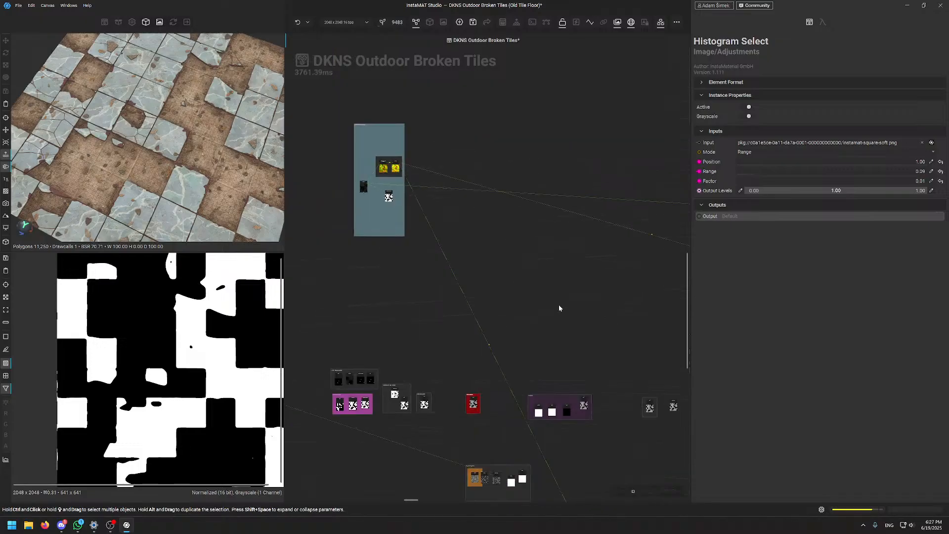
pyautogui.moveTo(582, 309); pyautogui.dragTo(501, 275, button='middle')
pyautogui.click(505, 281)
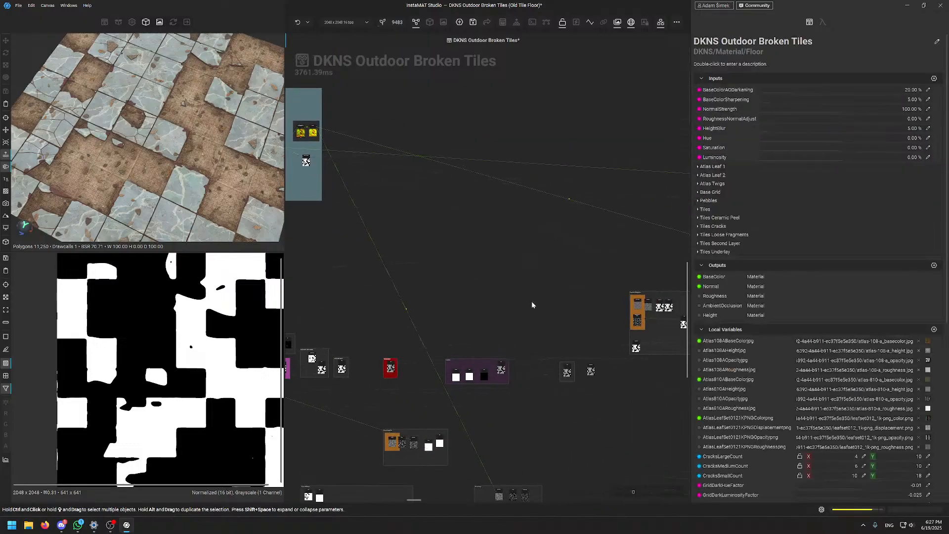
# Examine the red and crack height groups up close, and survey the blue comment groups at the start of the graph
pyautogui.moveTo(519, 312); pyautogui.dragTo(435, 247, button='middle')
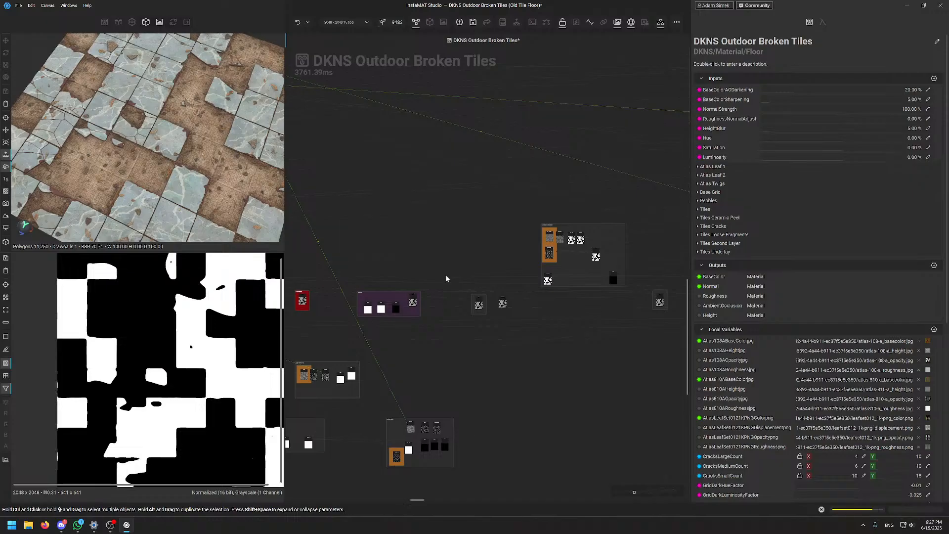
pyautogui.moveTo(446, 245); pyautogui.dragTo(579, 106, button='middle')
pyautogui.scroll(5, 360, 145)
pyautogui.moveTo(376, 271); pyautogui.dragTo(343, 308, button='middle')
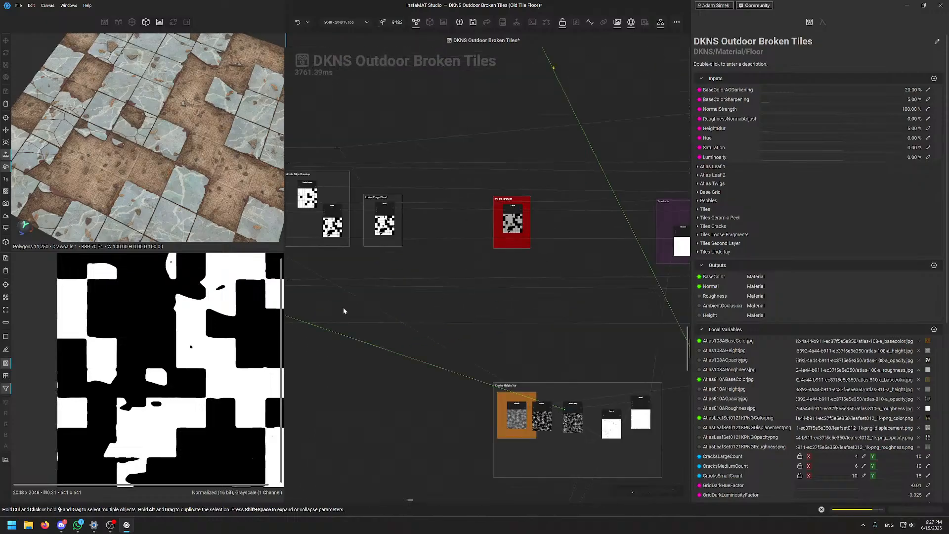
pyautogui.scroll(-4, 387, 350)
pyautogui.moveTo(319, 174); pyautogui.dragTo(622, 416, button='middle')
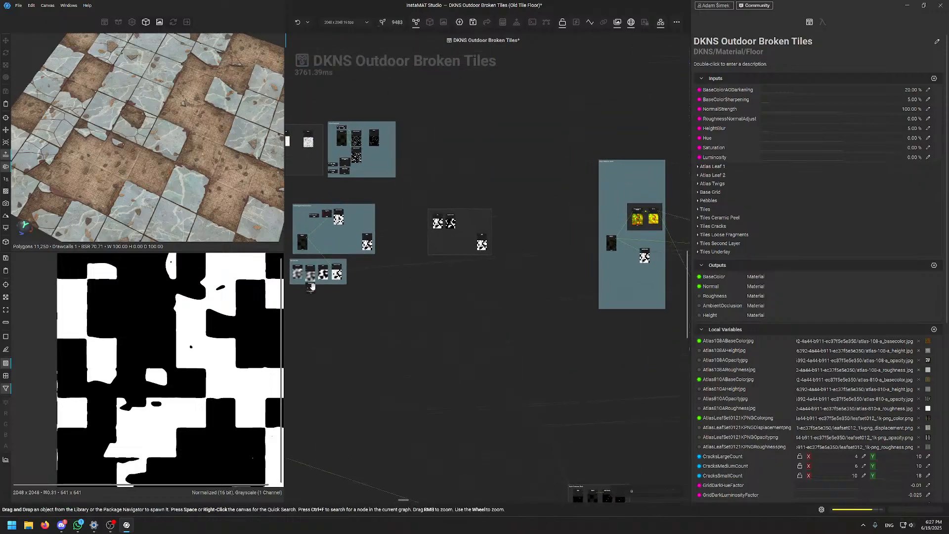
pyautogui.moveTo(312, 286); pyautogui.dragTo(392, 303, button='middle')
pyautogui.moveTo(544, 290); pyautogui.dragTo(368, 109, button='middle')
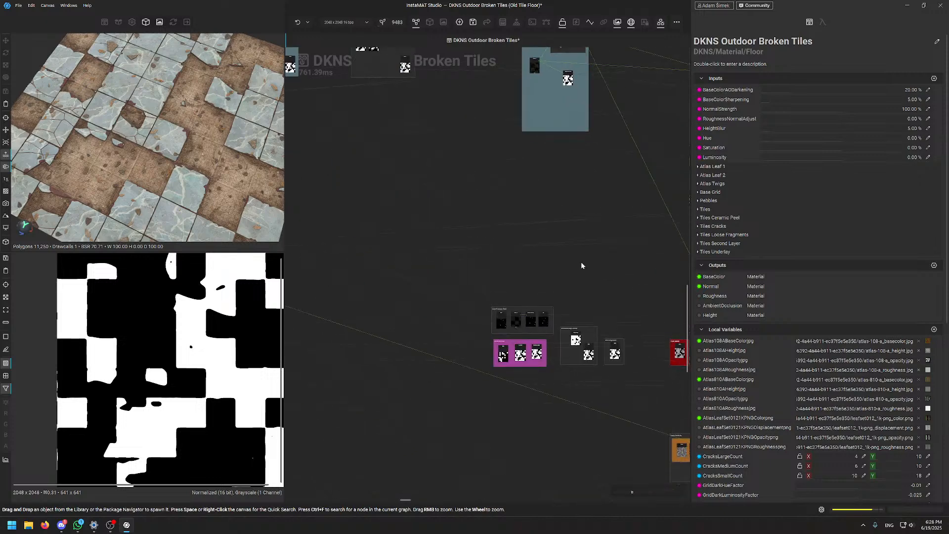
# Follow the graph forward past SuperFineTileEdgeWear and examine the noise nodes of the Ceramic Peel SNAFU group
pyautogui.moveTo(580, 265); pyautogui.dragTo(300, 52, button='middle')
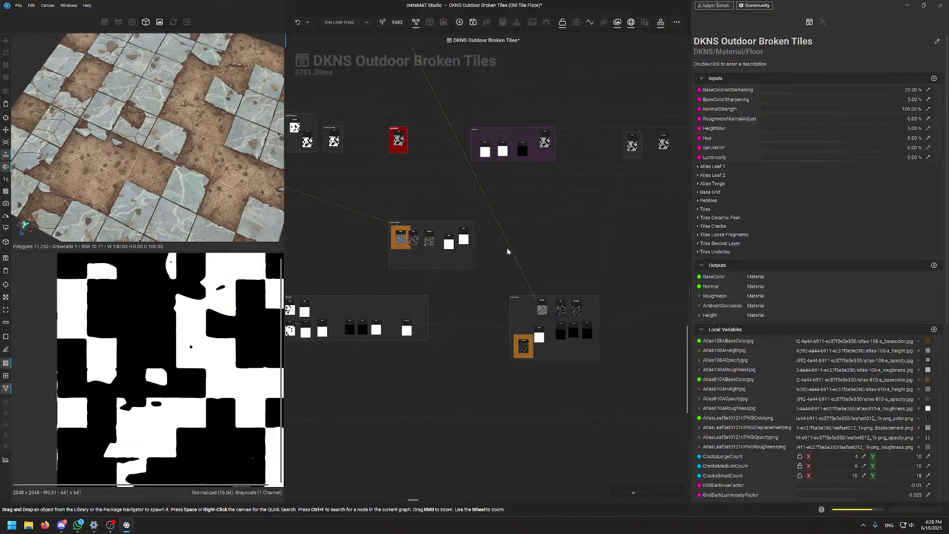
pyautogui.moveTo(589, 258); pyautogui.dragTo(398, 297, button='middle')
pyautogui.moveTo(570, 296); pyautogui.dragTo(443, 388, button='middle')
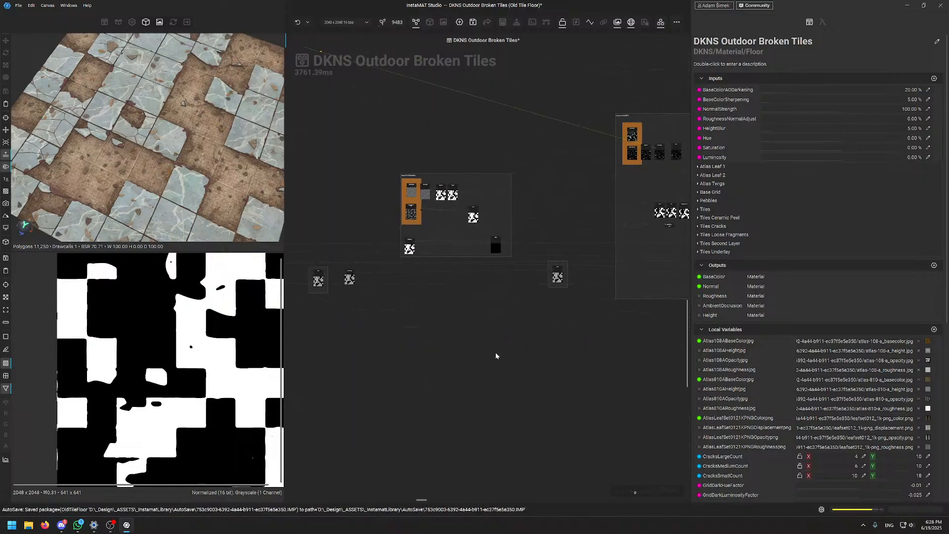
pyautogui.moveTo(562, 327); pyautogui.dragTo(476, 340, button='middle')
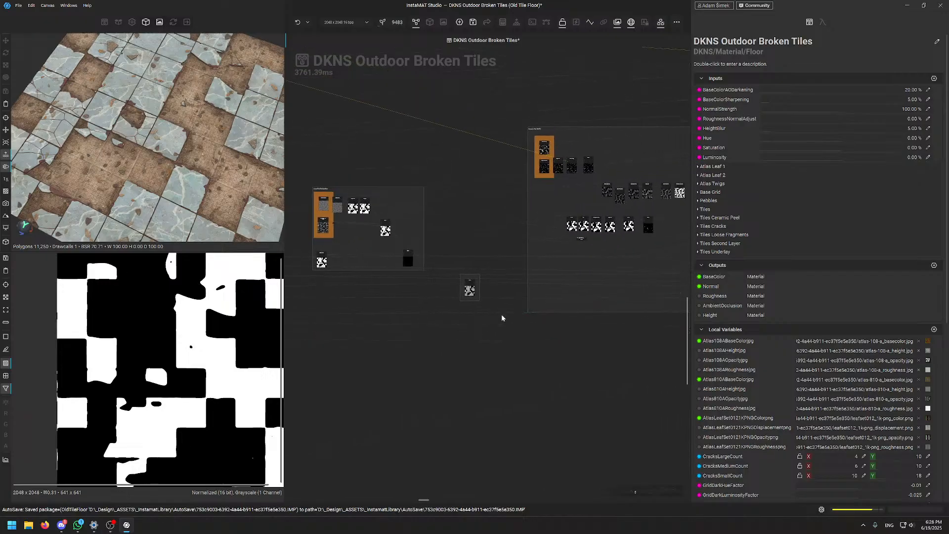
pyautogui.moveTo(519, 223); pyautogui.dragTo(515, 242, button='middle')
pyautogui.scroll(-1, 514, 242)
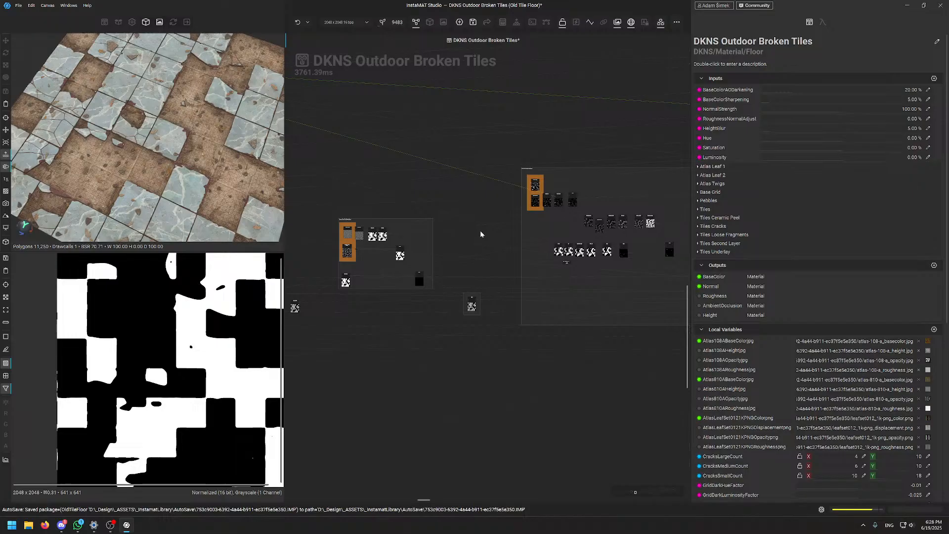
pyautogui.moveTo(437, 212); pyautogui.dragTo(425, 212, button='middle')
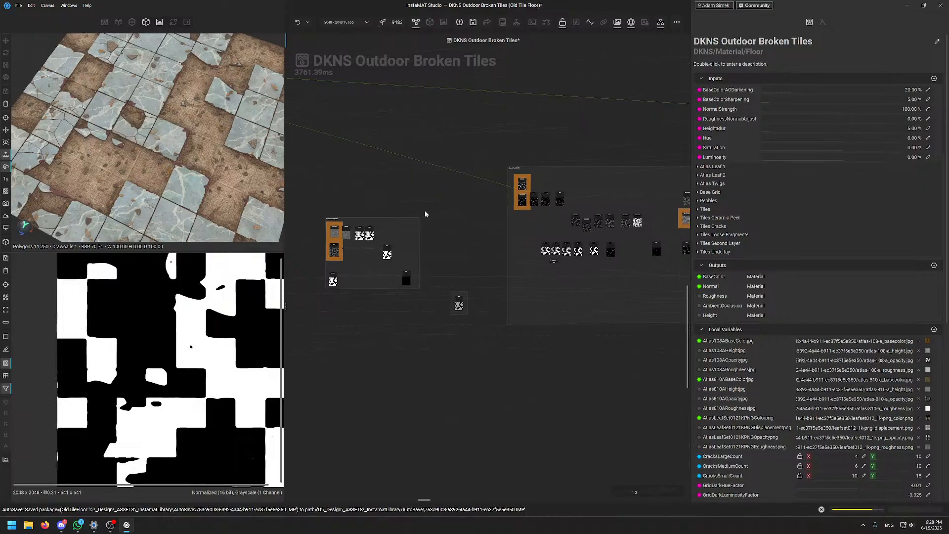
pyautogui.moveTo(425, 212); pyautogui.dragTo(346, 233, button='middle')
pyautogui.scroll(1, 517, 198)
pyautogui.scroll(3, 519, 192)
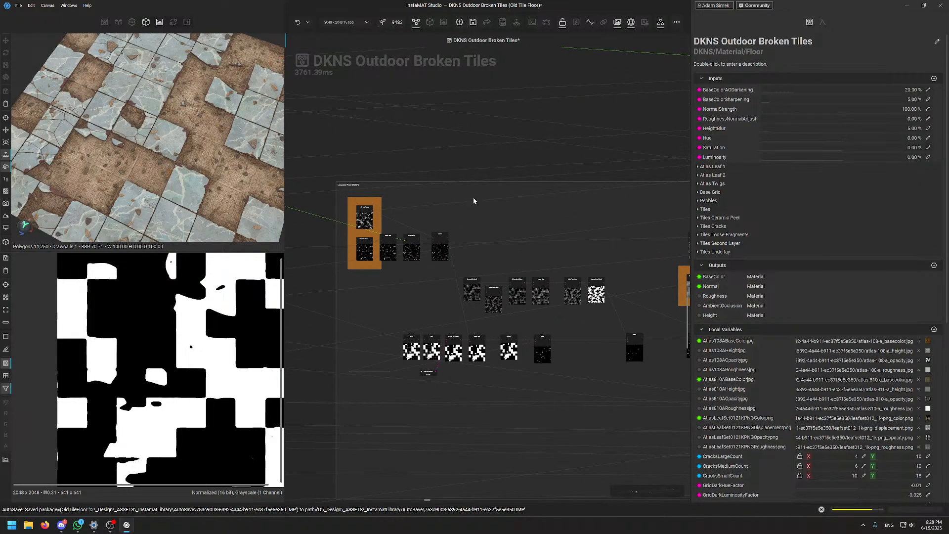
pyautogui.scroll(3, 409, 181)
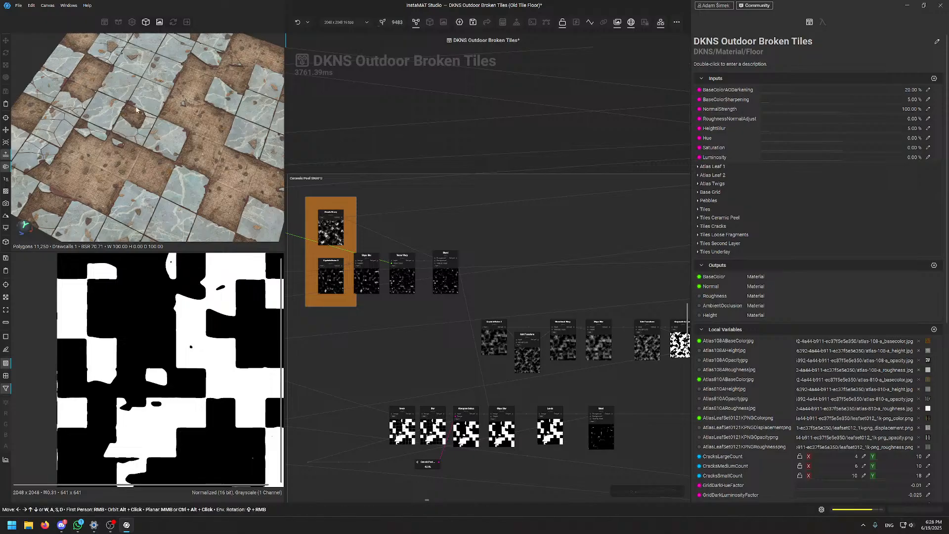
# Bring the 3D preview into the main view and examine the broken tile edges up close and the floor from above
pyautogui.press('Tab')
pyautogui.keyDown('alt'); pyautogui.moveTo(514, 213); pyautogui.dragTo(463, 218); pyautogui.keyUp('alt')
pyautogui.moveTo(464, 219); pyautogui.dragTo(428, 240, button='middle')
pyautogui.scroll(3, 429, 241)
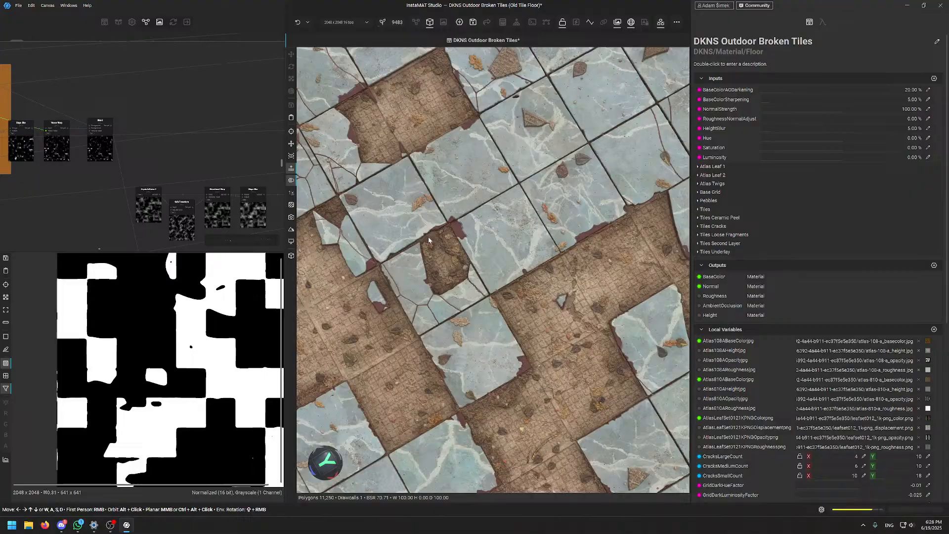
pyautogui.moveTo(428, 240)
pyautogui.keyDown('alt'); pyautogui.mouseDown()
pyautogui.moveTo(487, 228)
pyautogui.moveTo(440, 251)
pyautogui.mouseUp(); pyautogui.keyUp('alt')
pyautogui.scroll(-5, 488, 228)
pyautogui.scroll(2, 440, 250)
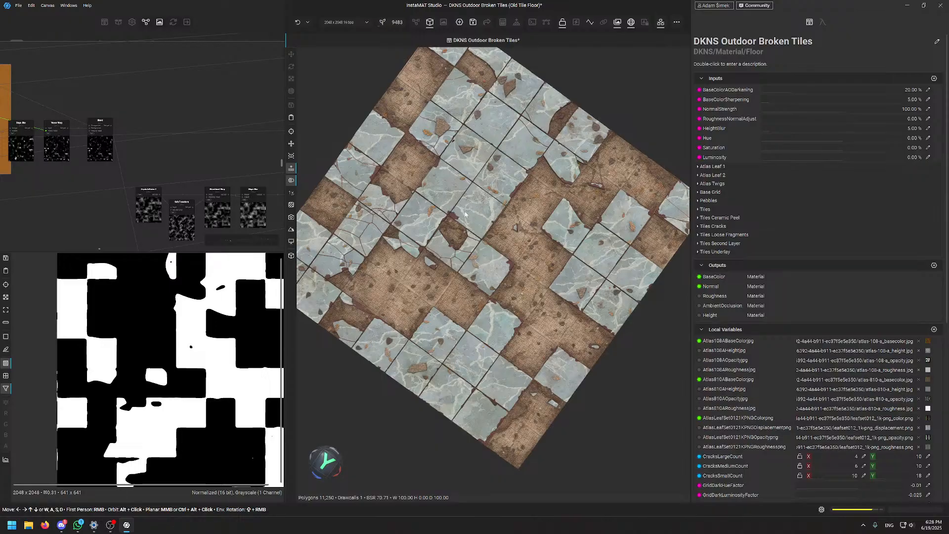
pyautogui.scroll(2, 435, 171)
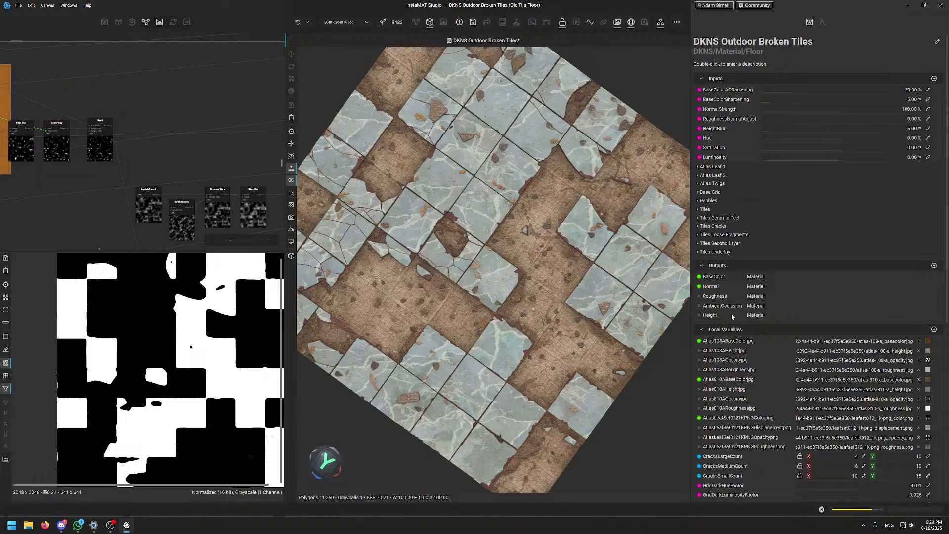
pyautogui.keyDown('alt'); pyautogui.moveTo(499, 321); pyautogui.dragTo(518, 222); pyautogui.keyUp('alt')
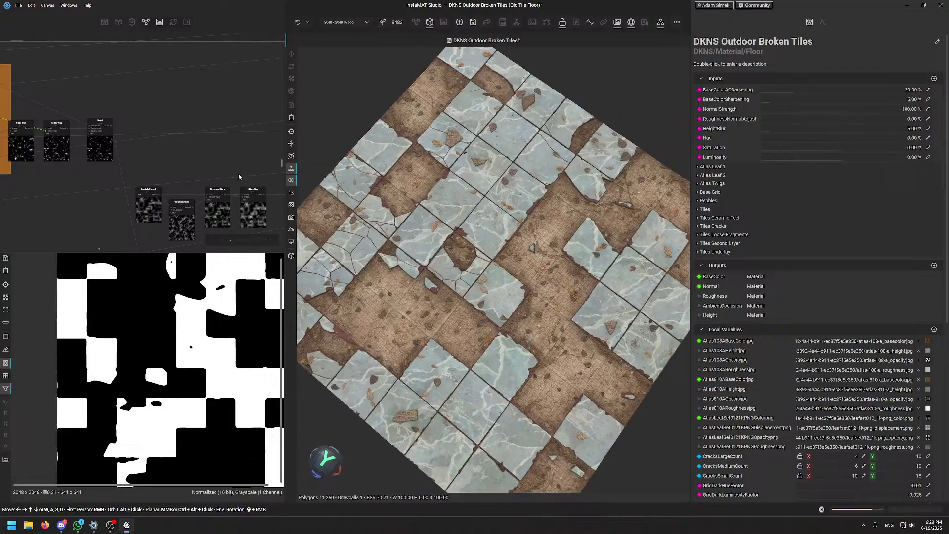
# Return the node graph to the main view and inspect the tile surfaces up close in the small 3D preview
pyautogui.click(192, 153)
pyautogui.press('Tab')
pyautogui.press('Tab')
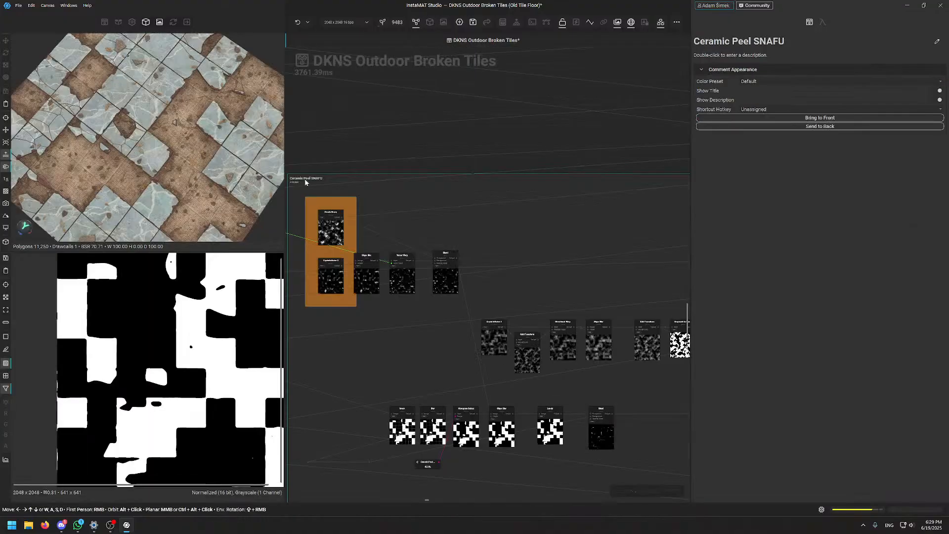
pyautogui.keyDown('alt'); pyautogui.moveTo(127, 160); pyautogui.dragTo(175, 145); pyautogui.keyUp('alt')
pyautogui.scroll(5, 221, 147)
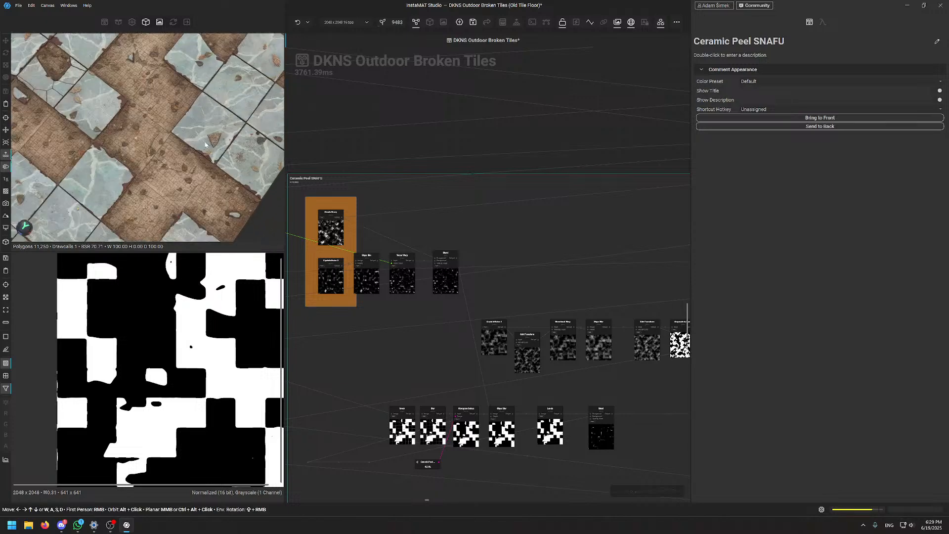
# Examine the broken tile edges up close in the 3D preview
pyautogui.scroll(2, 206, 144)
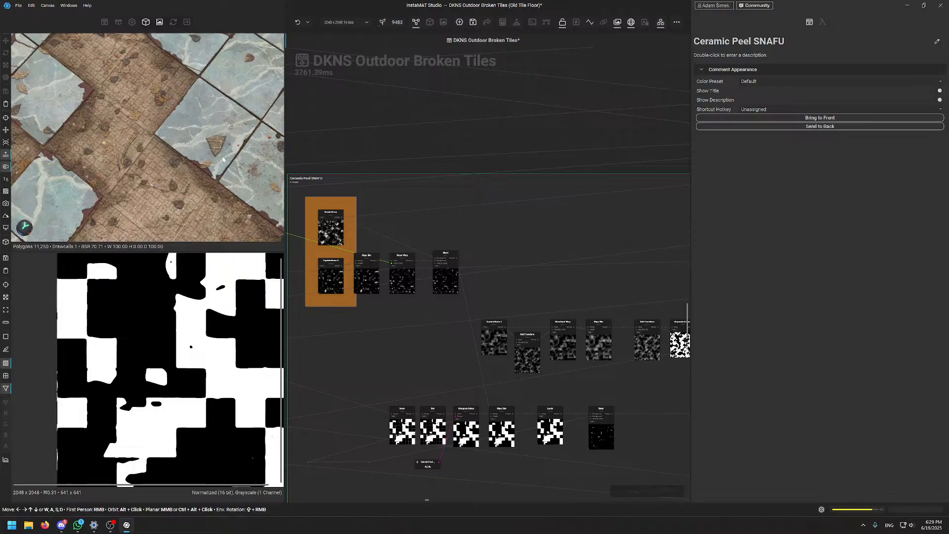
pyautogui.scroll(-3, 211, 150)
pyautogui.moveTo(191, 155); pyautogui.dragTo(97, 200, button='middle')
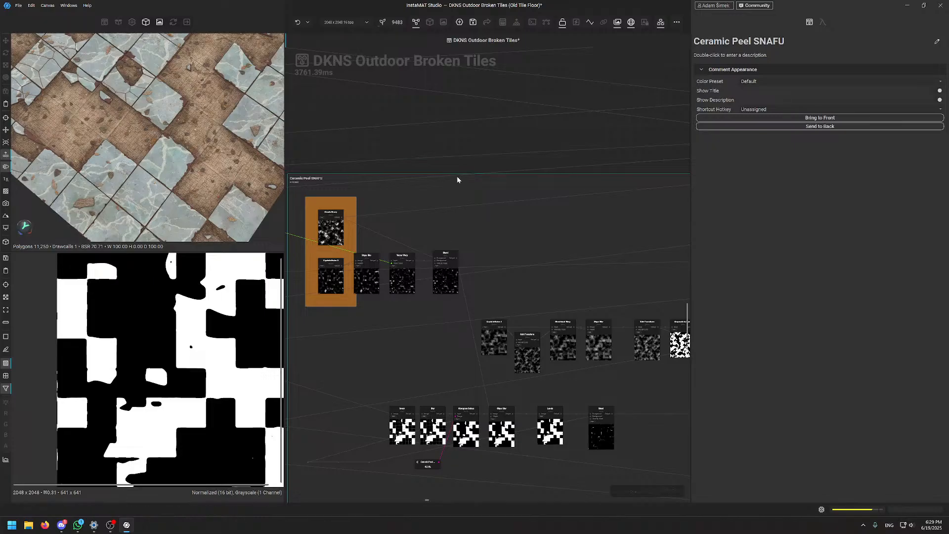
# Preview the Slope Blur node above Stone Noise in the Ceramic Peel SNAFU group and compare its edge mask with the 3D tiles
pyautogui.scroll(-5, 477, 146)
pyautogui.moveTo(486, 142); pyautogui.dragTo(453, 194, button='middle')
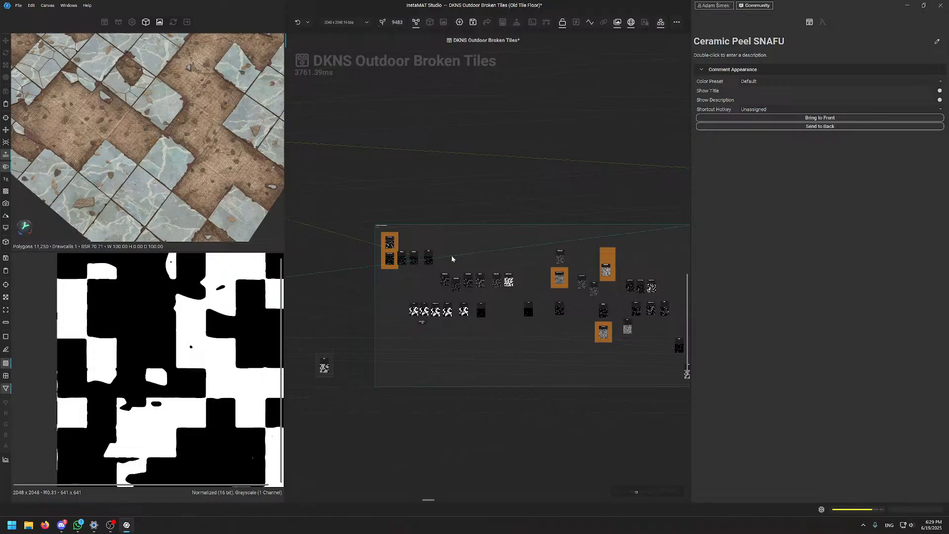
pyautogui.scroll(2, 502, 273)
pyautogui.moveTo(520, 269); pyautogui.dragTo(339, 249, button='middle')
pyautogui.moveTo(559, 278); pyautogui.dragTo(393, 262, button='middle')
pyautogui.scroll(2, 502, 291)
pyautogui.scroll(2, 380, 348)
pyautogui.click(472, 314)
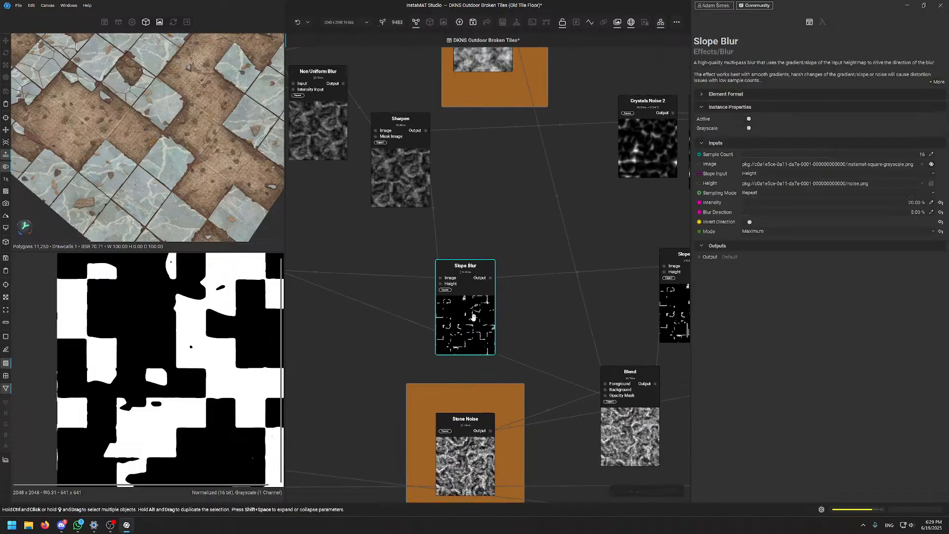
pyautogui.scroll(-4, 573, 225)
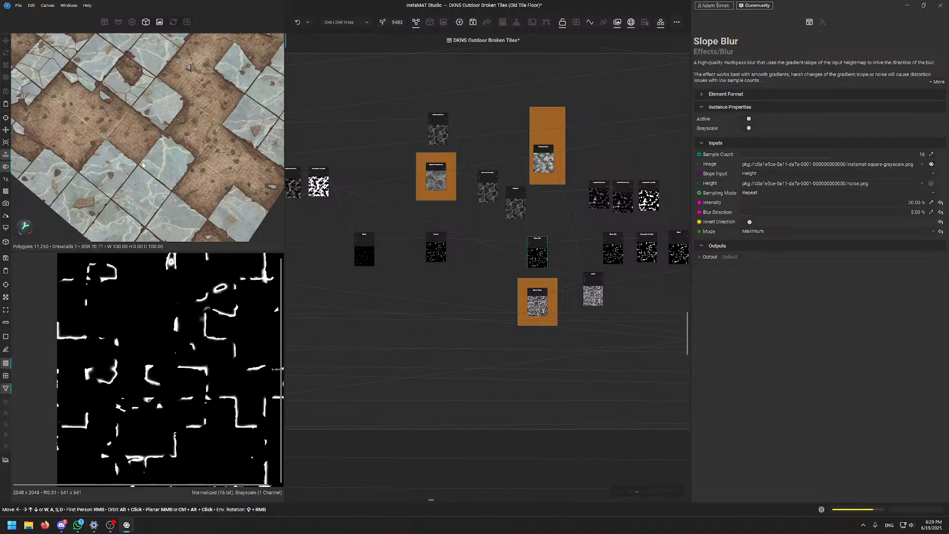
pyautogui.keyDown('alt'); pyautogui.moveTo(137, 136); pyautogui.dragTo(167, 169); pyautogui.keyUp('alt')
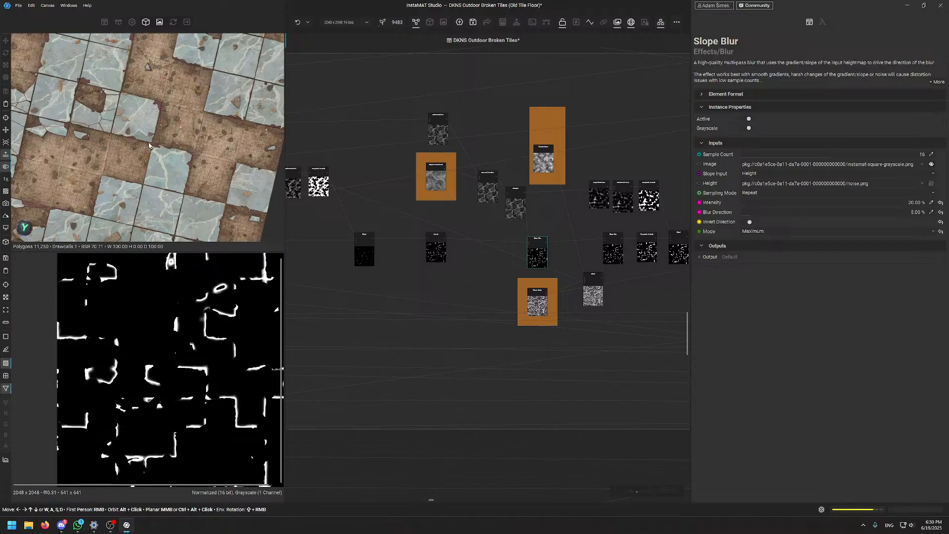
pyautogui.keyDown('alt'); pyautogui.moveTo(105, 90); pyautogui.dragTo(147, 115); pyautogui.keyUp('alt')
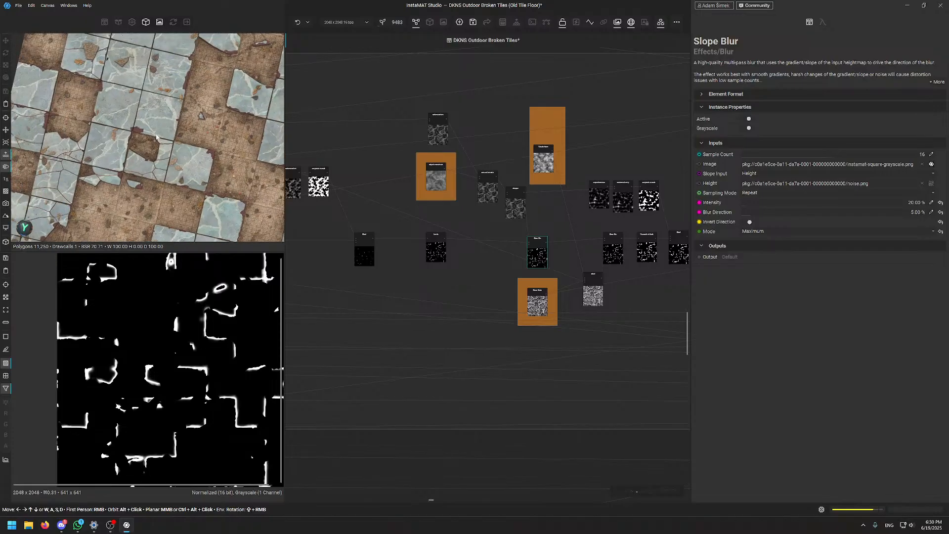
# Preview the tile masks of the Invert, Blur and Histogram Select nodes at the start of the Ceramic Peel SNAFU chain
pyautogui.scroll(-6, 430, 194)
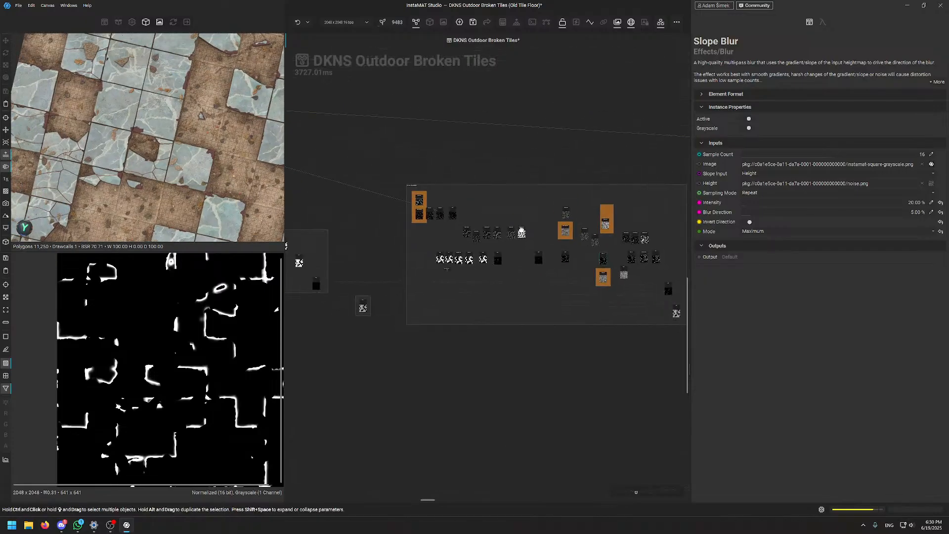
pyautogui.scroll(5, 425, 194)
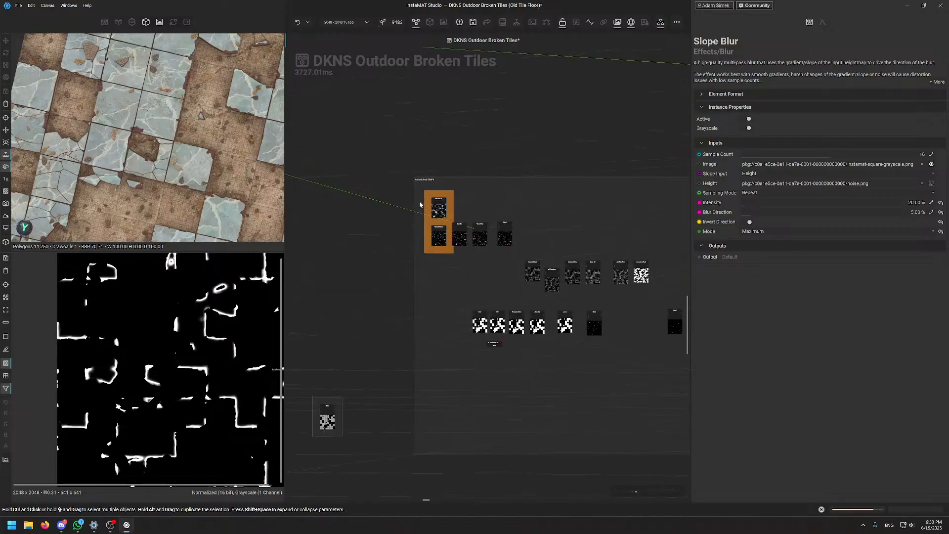
pyautogui.moveTo(606, 361); pyautogui.dragTo(586, 349, button='middle')
pyautogui.moveTo(495, 377); pyautogui.dragTo(444, 330, button='middle')
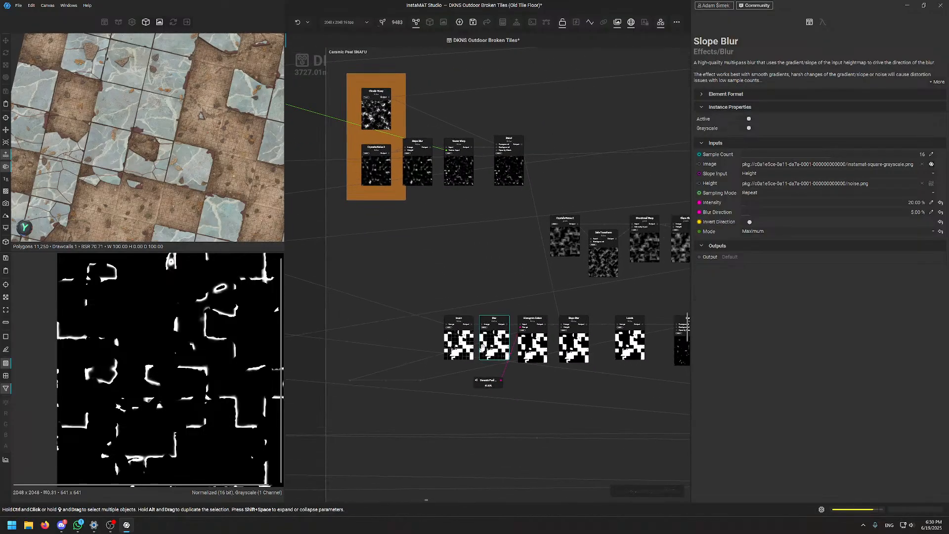
pyautogui.scroll(3, 480, 347)
pyautogui.doubleClick(443, 342)
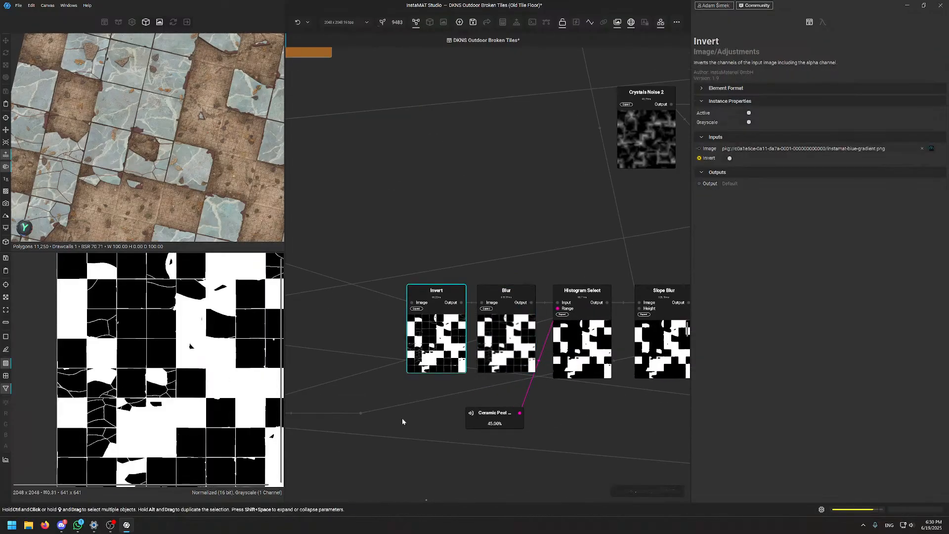
pyautogui.click(506, 341)
pyautogui.click(582, 341)
pyautogui.moveTo(634, 335); pyautogui.dragTo(456, 336, button='middle')
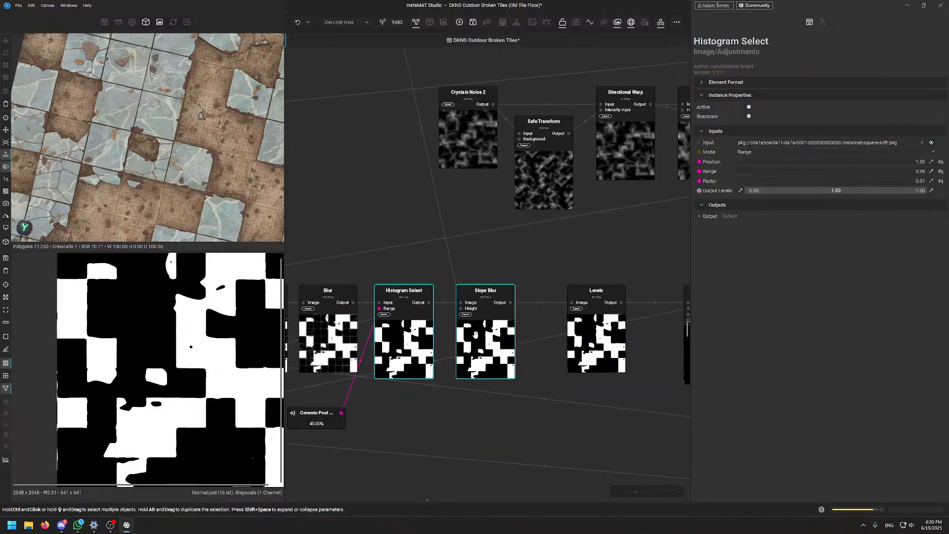
# Inspect the Slope Blur node after Histogram Select and examine the worn edges of its mask up close
pyautogui.click(459, 342)
pyautogui.scroll(2, 144, 343)
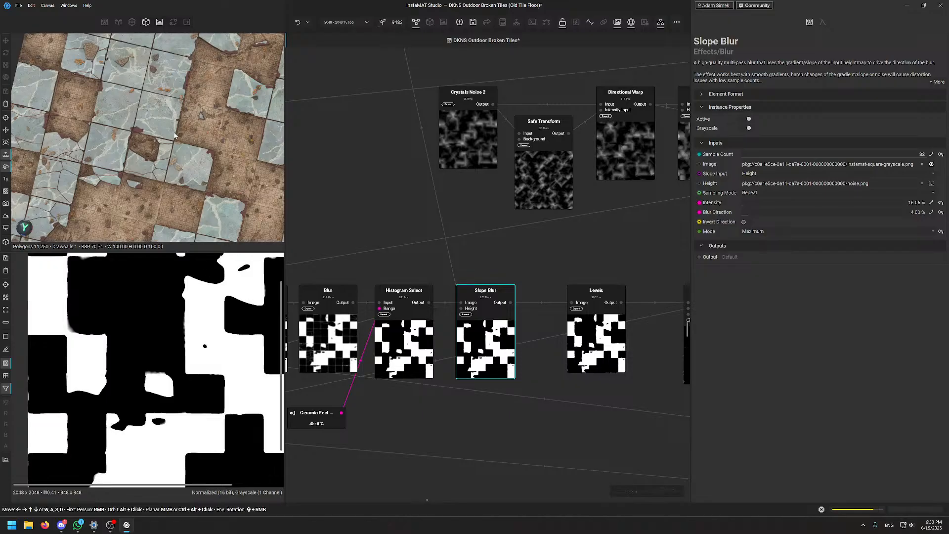
pyautogui.scroll(-3, 203, 312)
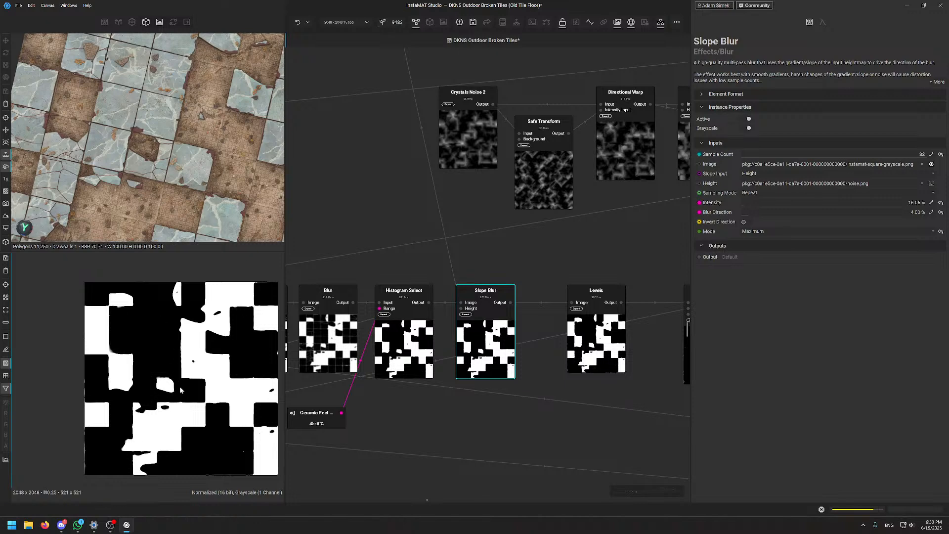
pyautogui.moveTo(172, 395); pyautogui.dragTo(151, 374, button='middle')
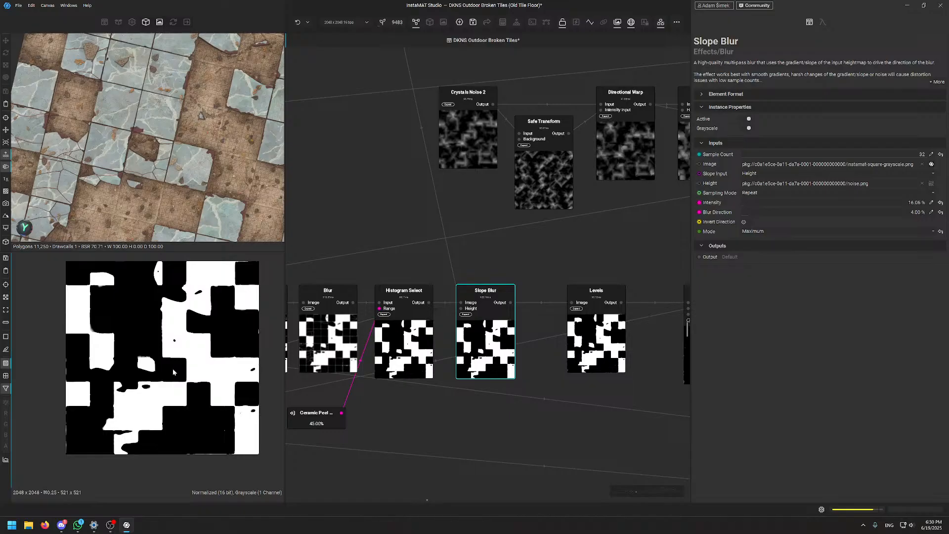
pyautogui.scroll(5, 156, 367)
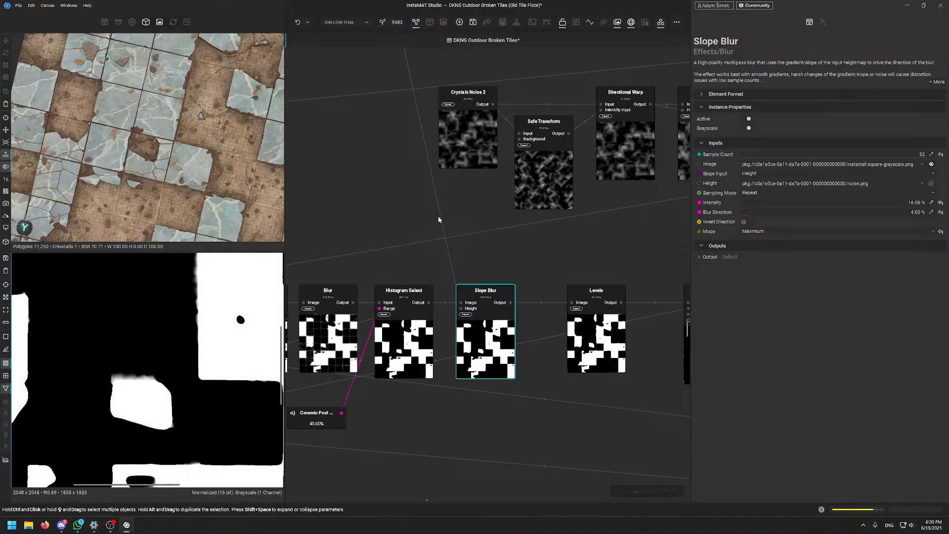
# Inspect the Levels node and the Difference Blend that follows it, examining the isolated tile-edge slivers in the 2D preview
pyautogui.moveTo(518, 238); pyautogui.dragTo(404, 246, button='middle')
pyautogui.click(488, 348)
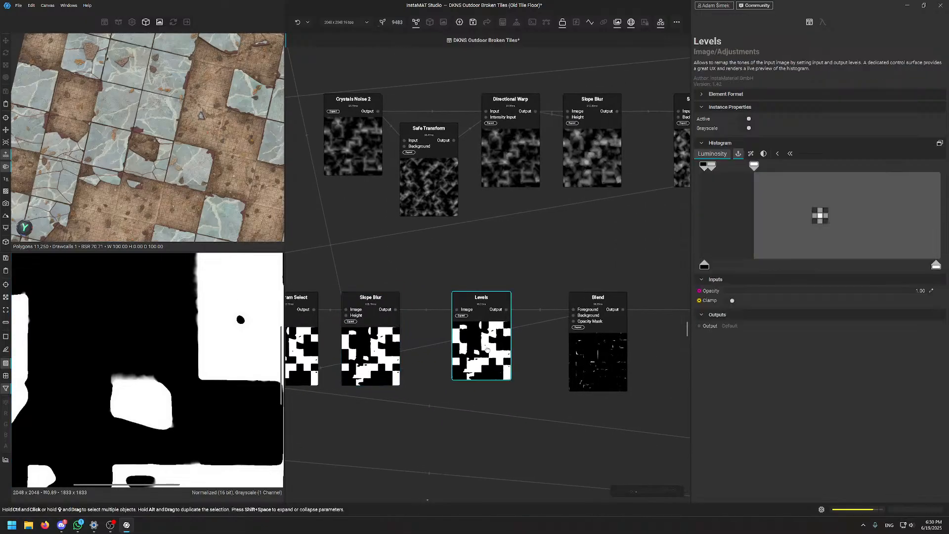
pyautogui.click(602, 349)
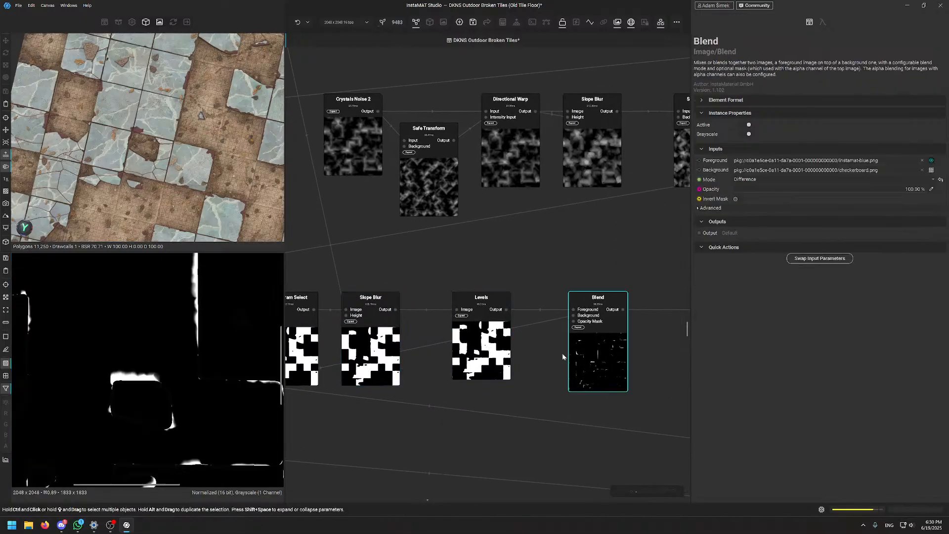
pyautogui.scroll(5, 121, 399)
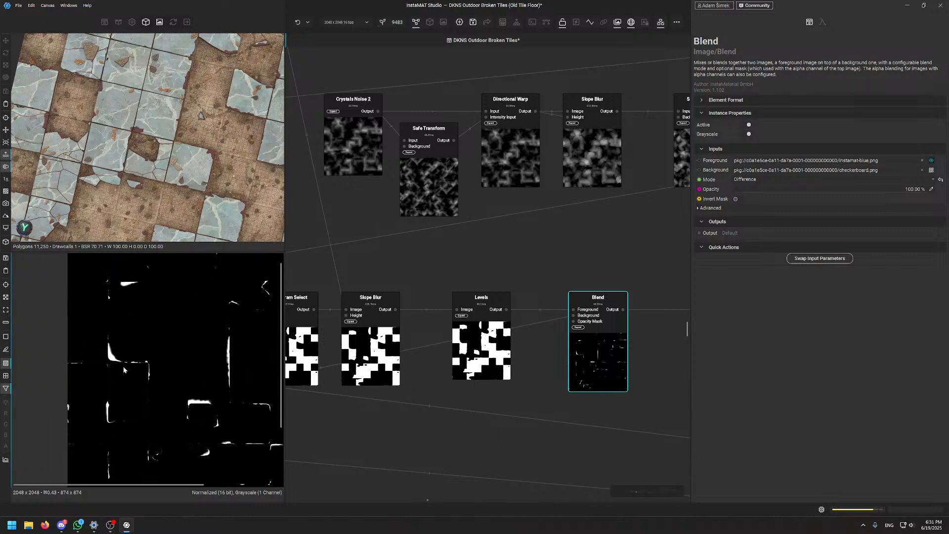
pyautogui.moveTo(130, 423); pyautogui.dragTo(127, 380, button='middle')
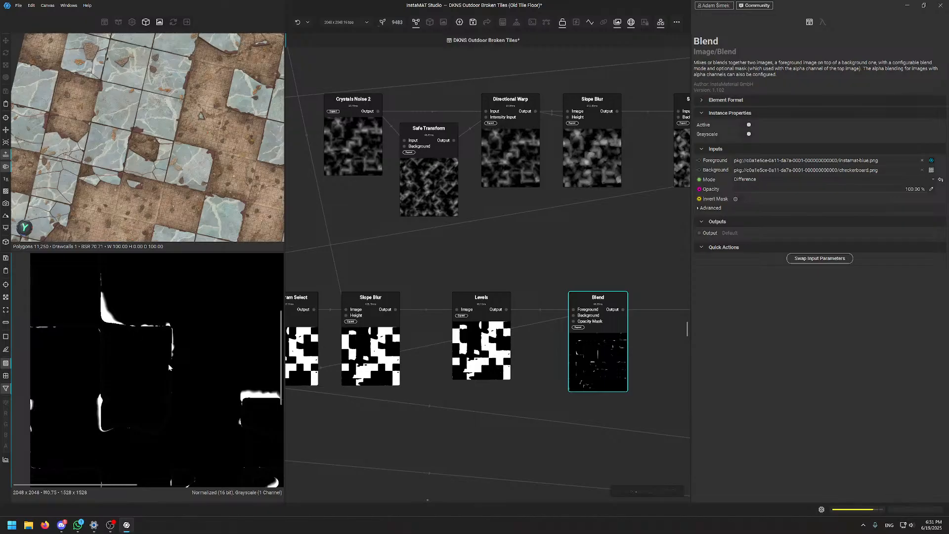
pyautogui.moveTo(217, 394); pyautogui.dragTo(158, 322, button='middle')
pyautogui.scroll(-5, 177, 348)
pyautogui.moveTo(192, 355); pyautogui.dragTo(149, 377, button='middle')
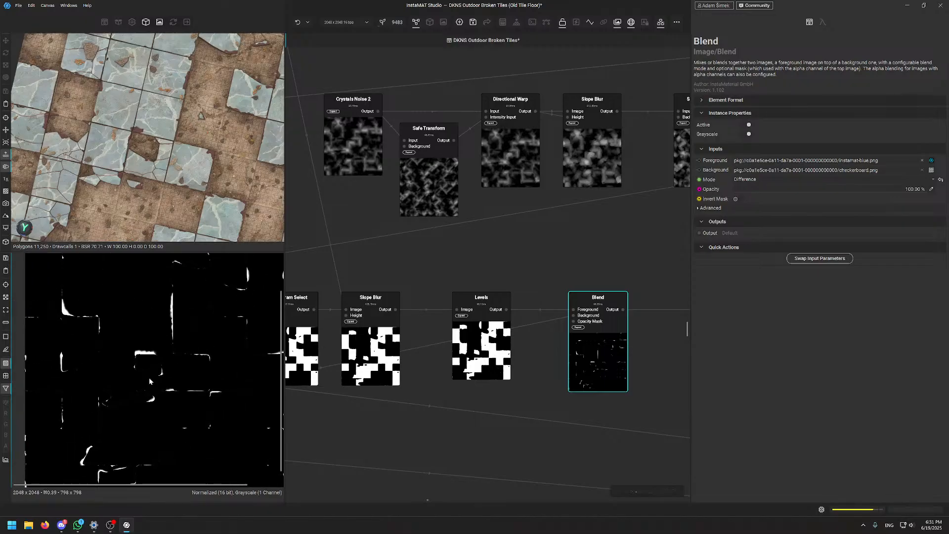
pyautogui.moveTo(213, 327); pyautogui.dragTo(150, 416, button='middle')
pyautogui.scroll(3, 168, 343)
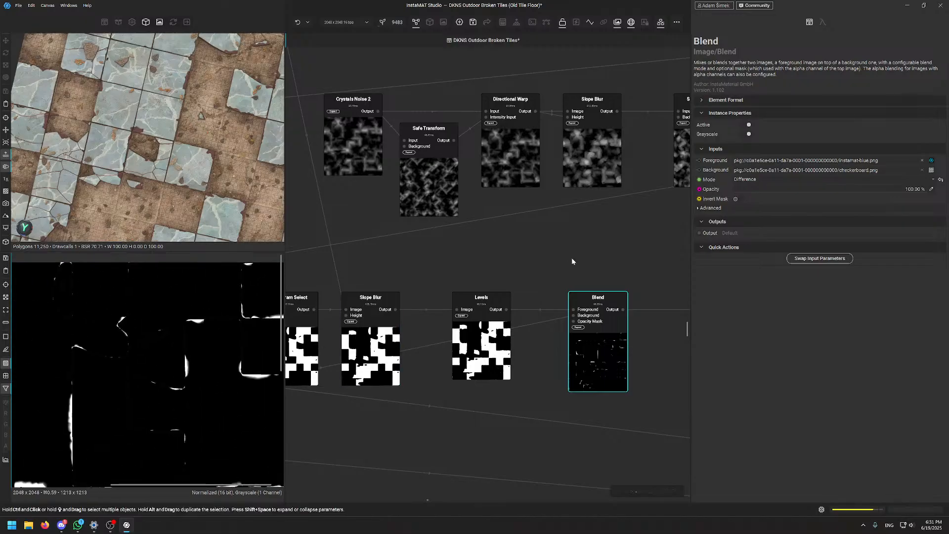
# Inspect the Crystals Noise 2 node and the Directional Warp node in the noise branch above the tile masks
pyautogui.moveTo(414, 203); pyautogui.dragTo(302, 213, button='middle')
pyautogui.scroll(-5, 601, 278)
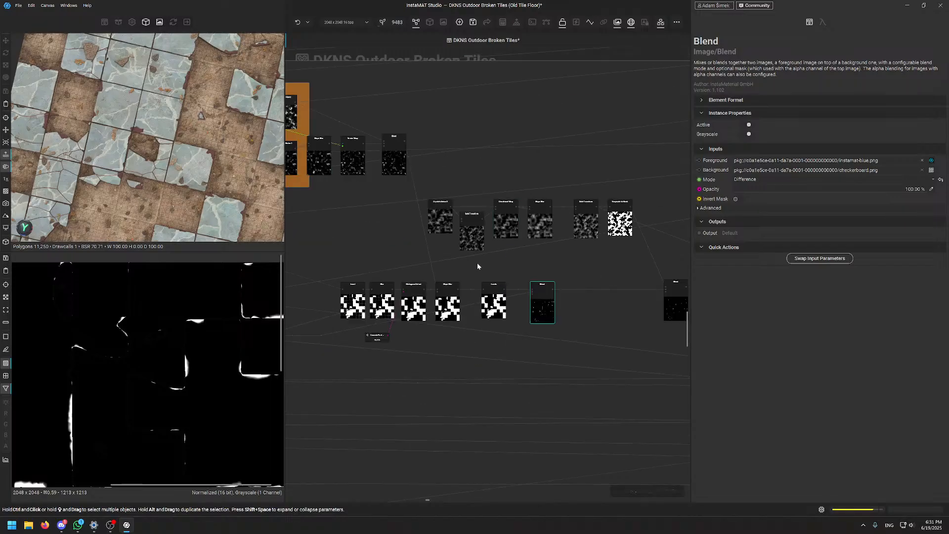
pyautogui.moveTo(477, 266); pyautogui.dragTo(373, 280, button='middle')
pyautogui.scroll(3, 365, 247)
pyautogui.click(364, 248)
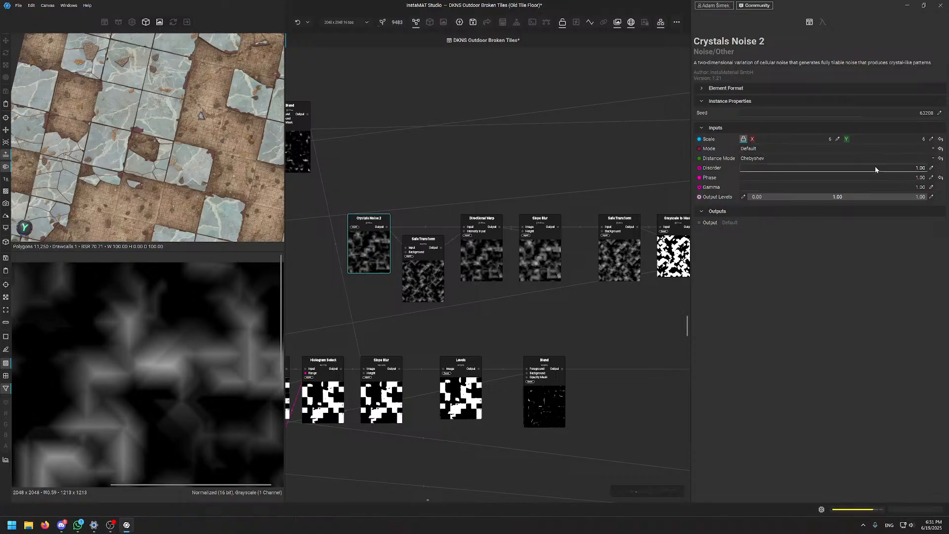
pyautogui.scroll(-3, 198, 366)
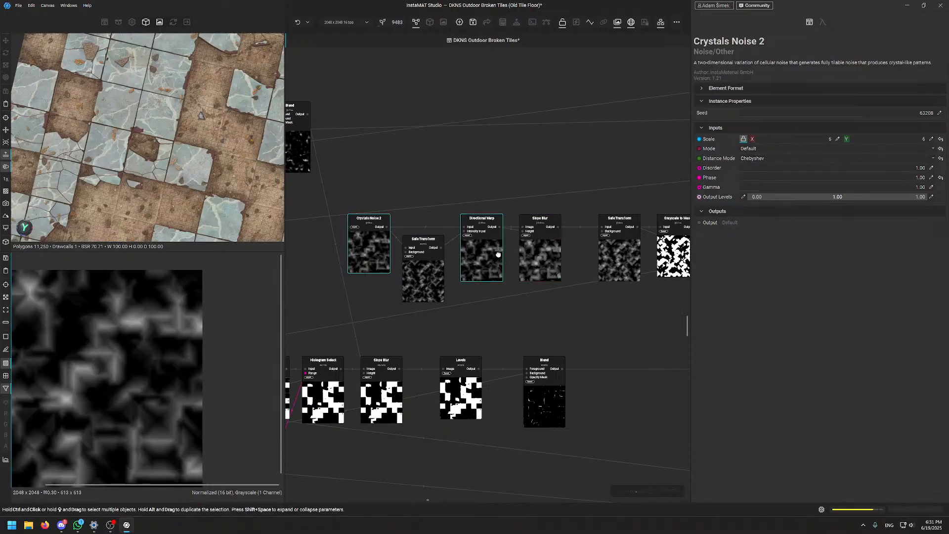
pyautogui.click(482, 255)
# Preview the Slope Blur following Directional Warp and examine its chipped noise shapes up close
pyautogui.click(547, 250)
pyautogui.moveTo(502, 298); pyautogui.dragTo(363, 319)
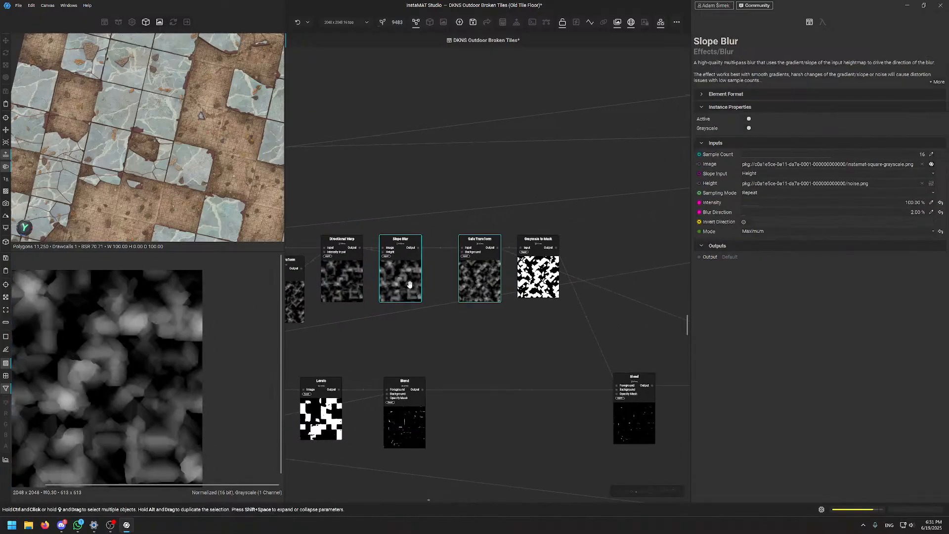
pyautogui.scroll(4, 126, 352)
pyautogui.moveTo(126, 353); pyautogui.dragTo(164, 378)
pyautogui.scroll(2, 164, 379)
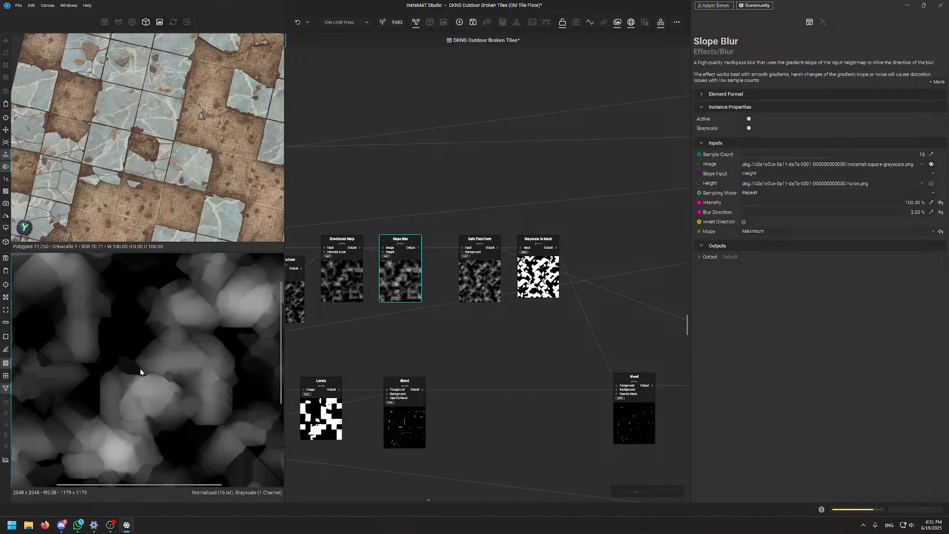
pyautogui.scroll(2, 147, 376)
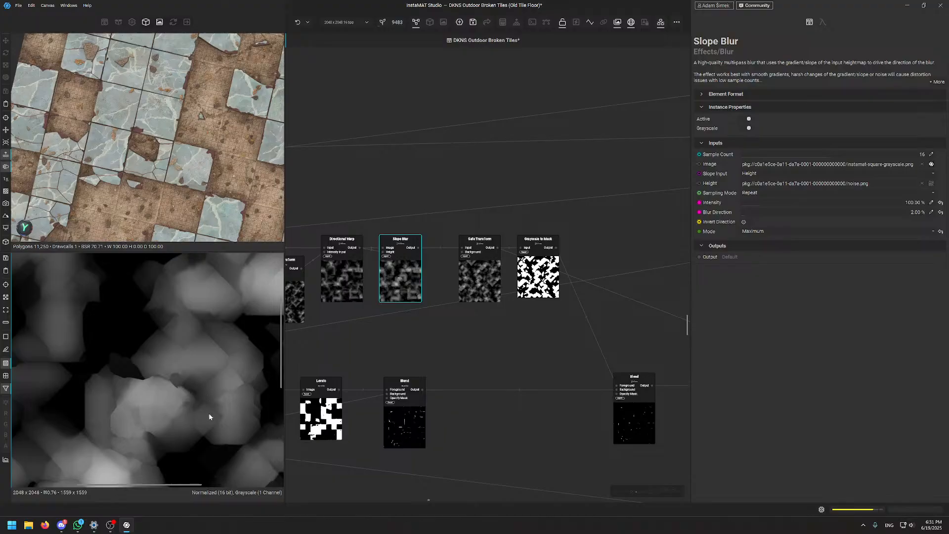
pyautogui.scroll(-1, 182, 330)
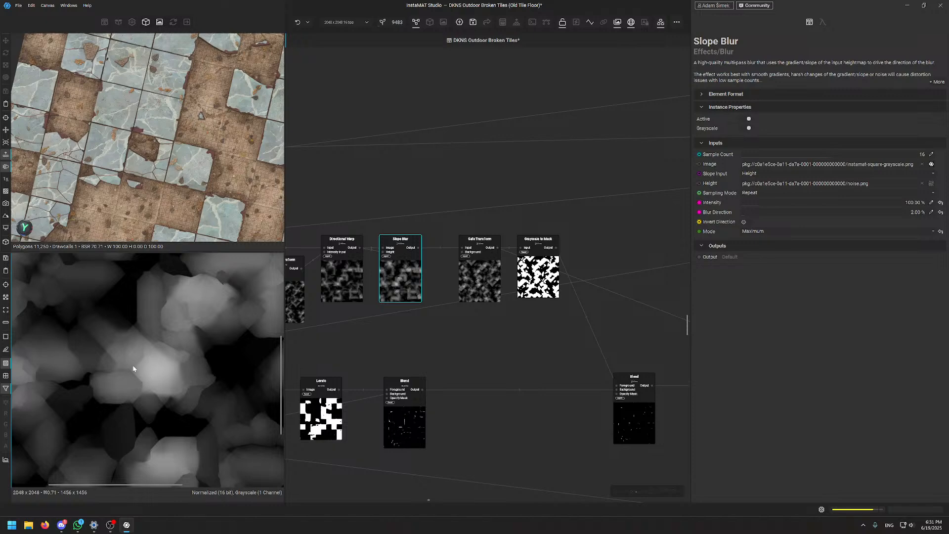
# Inspect the Safe Transform and Grayscale to Mask nodes and preview the Subtract Blend they feed
pyautogui.doubleClick(473, 282)
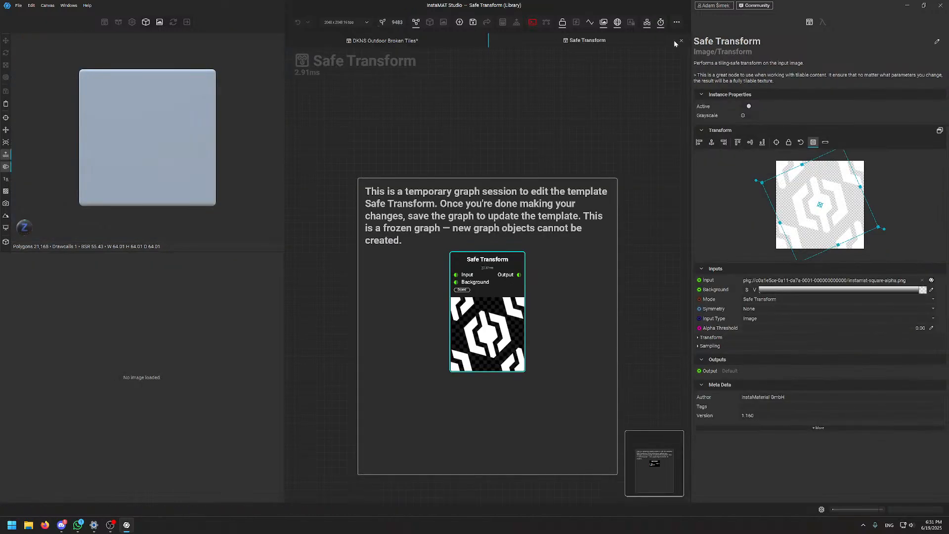
pyautogui.click(681, 41)
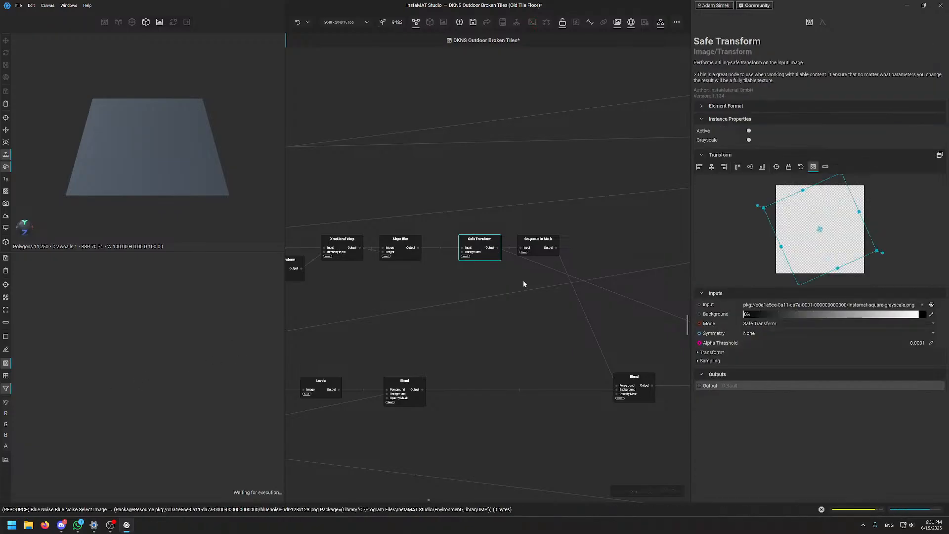
pyautogui.click(542, 249)
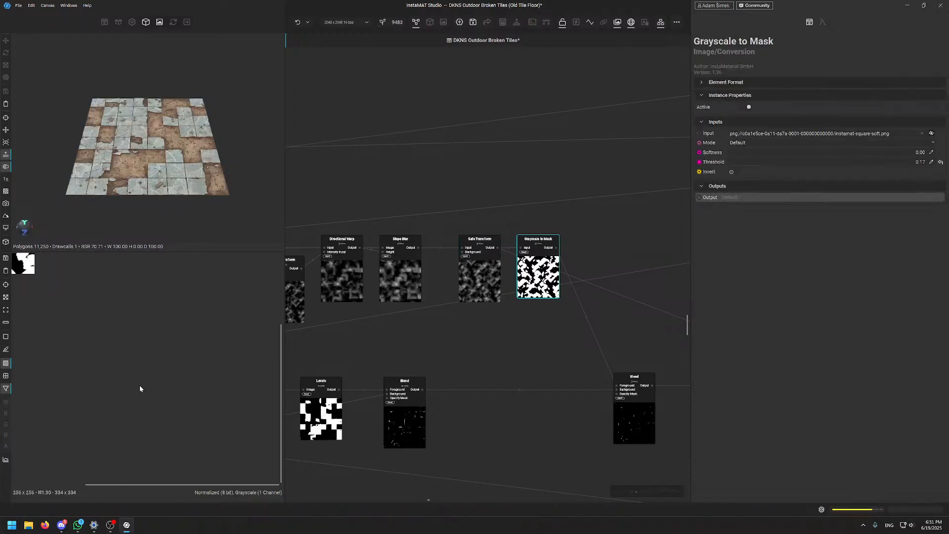
pyautogui.click(643, 420)
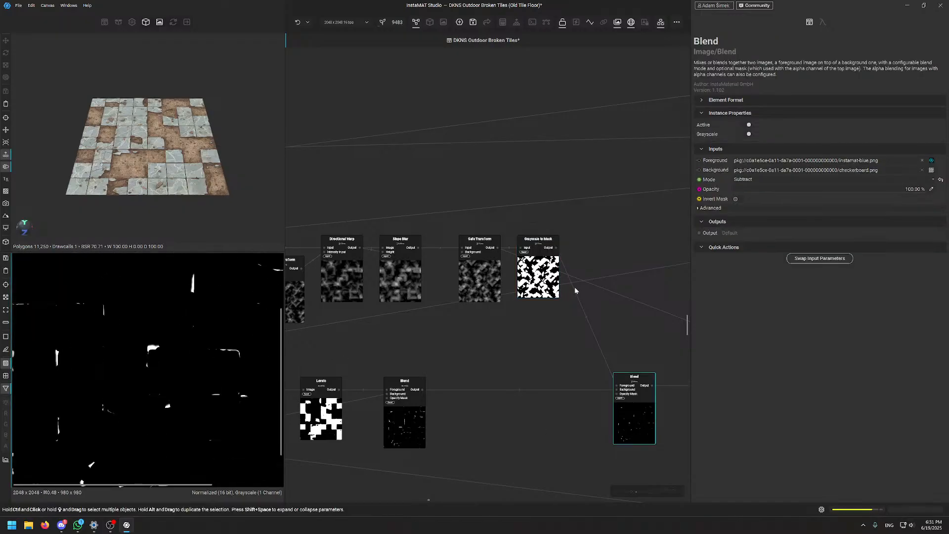
# Trace the Safe Transform connection to the Opacity Mask of the Blend node beside Stone Noise
pyautogui.scroll(-5, 575, 290)
pyautogui.click(504, 320)
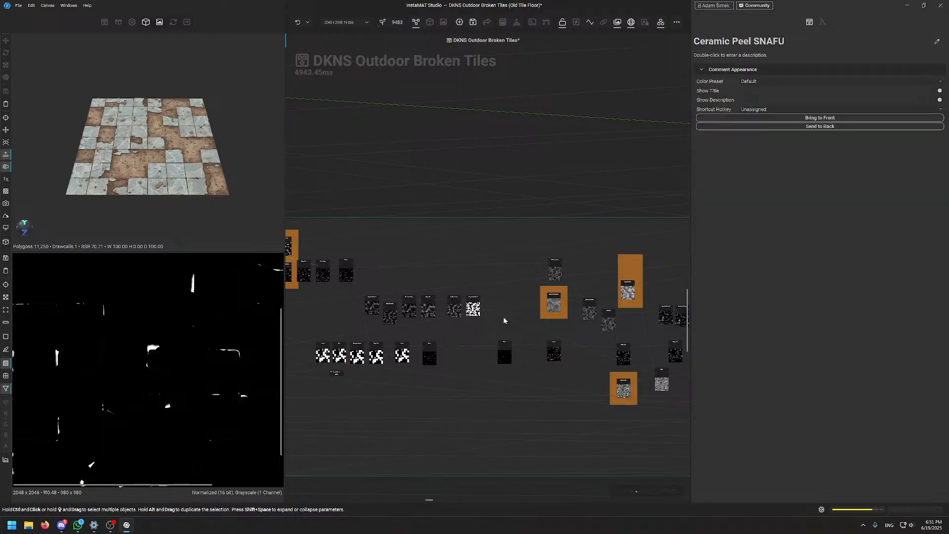
pyautogui.click(504, 320)
pyautogui.scroll(5, 588, 297)
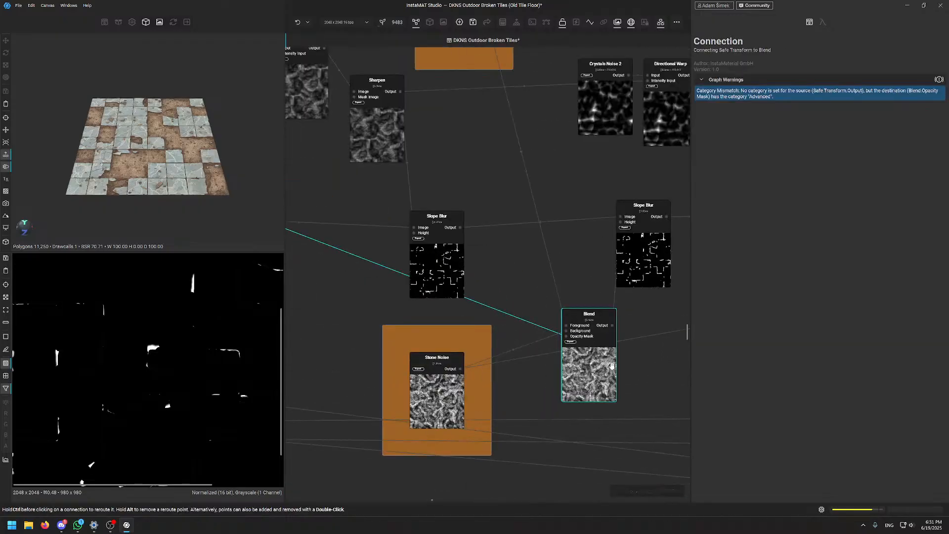
# Preview the Maximum Blend beside Stone Noise and compare the Slope Blur nodes before and after it
pyautogui.click(611, 366)
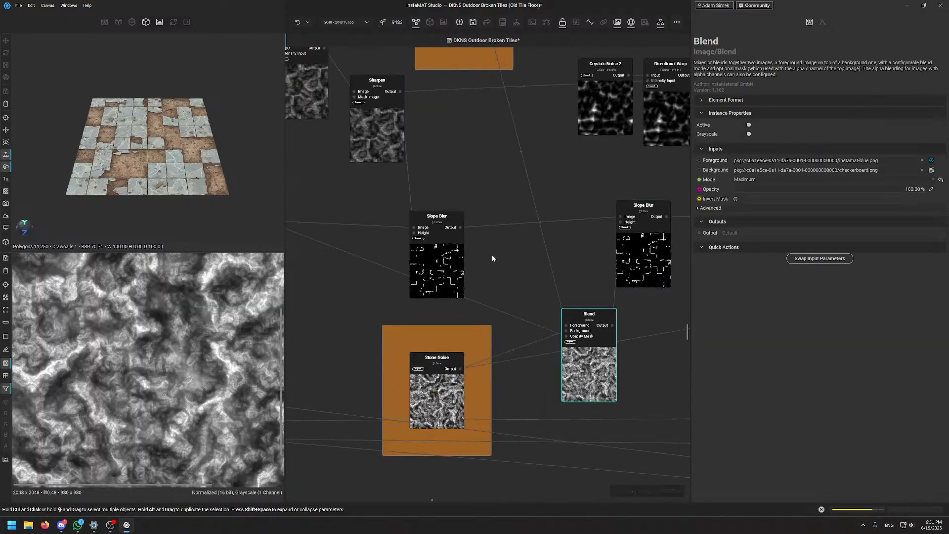
pyautogui.click(435, 258)
pyautogui.click(661, 227)
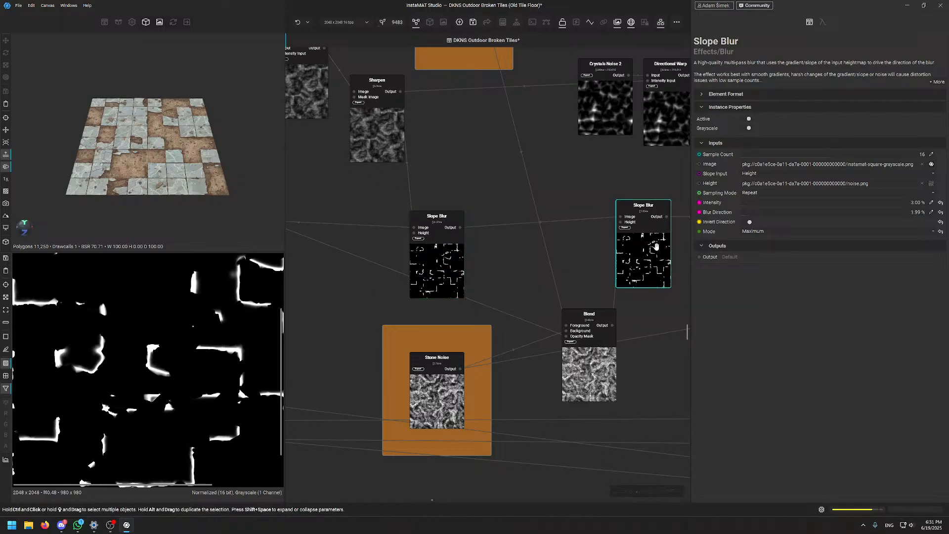
# Preview the Subtract Blend that follows Grayscale to Mask and examine the peeled edge shapes in its mask up close
pyautogui.moveTo(613, 314); pyautogui.dragTo(393, 354, button='middle')
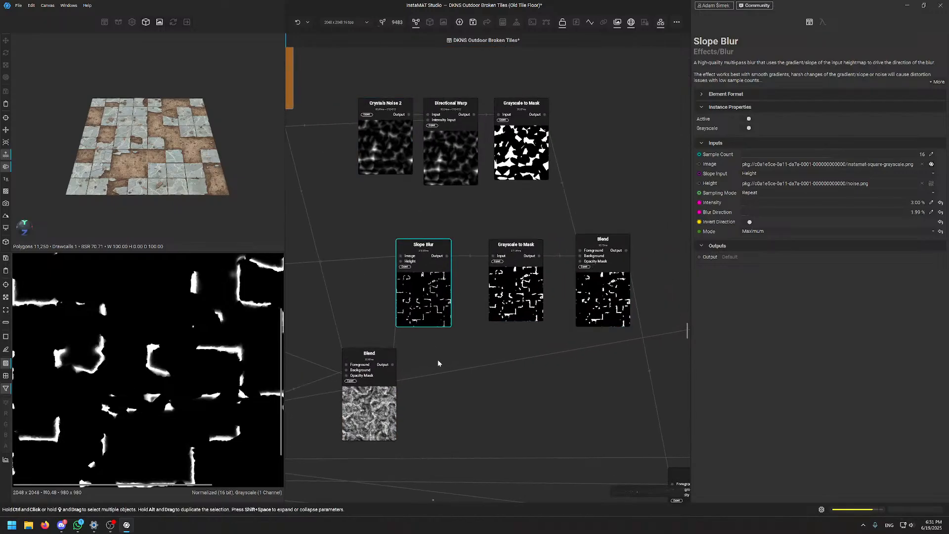
pyautogui.click(615, 287)
pyautogui.scroll(8, 187, 375)
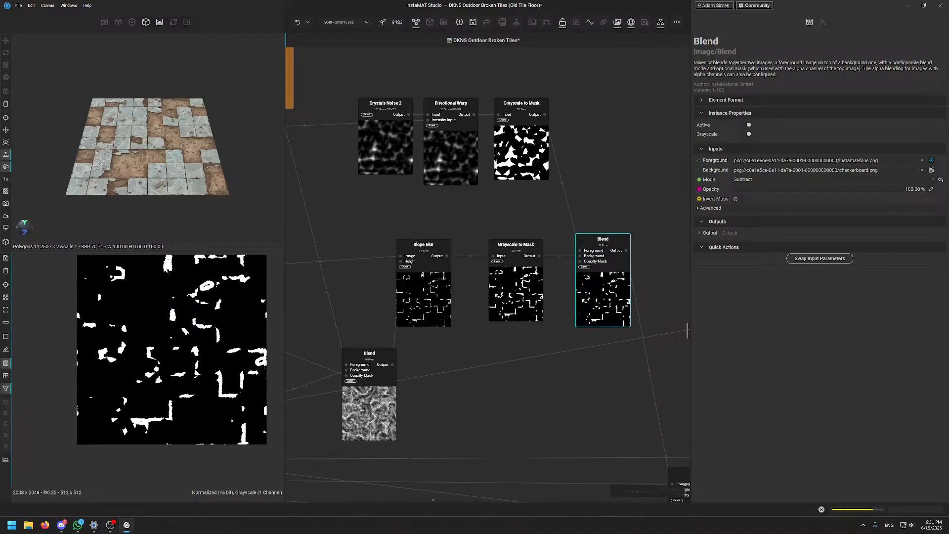
pyautogui.moveTo(176, 367); pyautogui.dragTo(192, 354, button='middle')
pyautogui.scroll(-3, 185, 341)
pyautogui.scroll(3, 94, 405)
pyautogui.scroll(1, 79, 411)
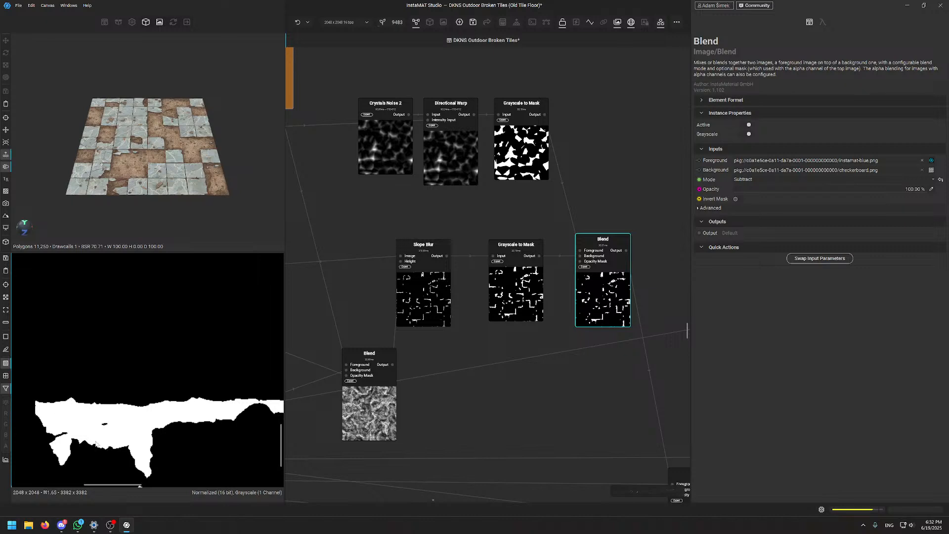
pyautogui.scroll(-5, 174, 369)
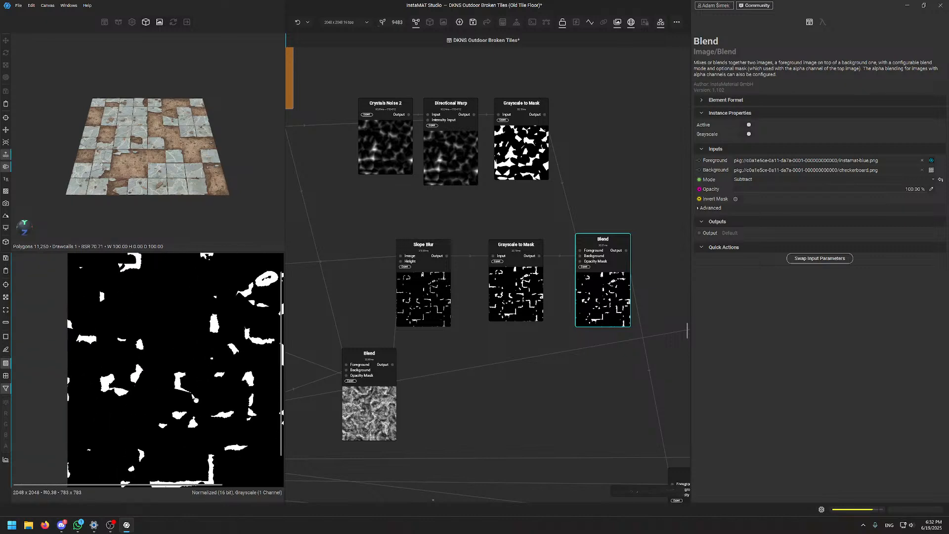
pyautogui.scroll(3, 194, 400)
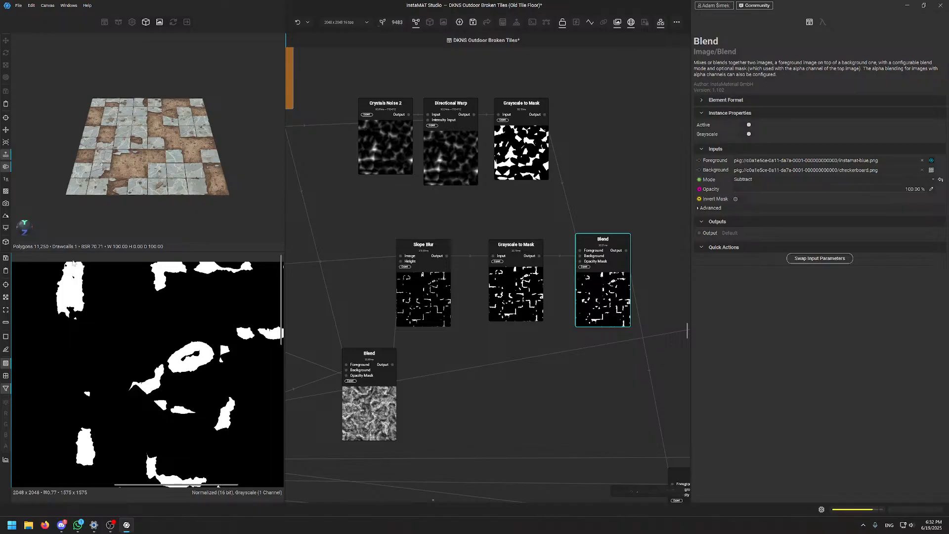
pyautogui.scroll(-3, 97, 428)
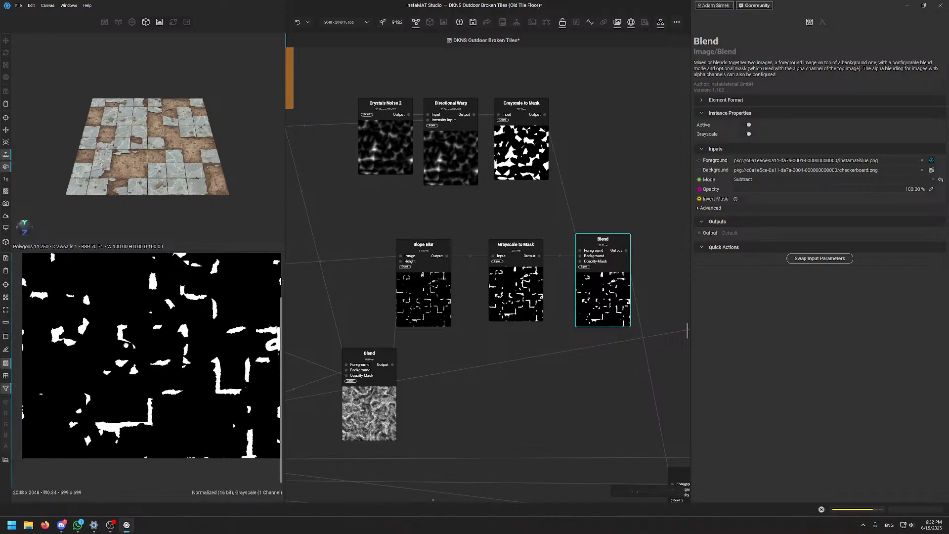
pyautogui.scroll(-4, 569, 210)
# Preview the Multiply Blend further down the chain and examine its reduced edge mask
pyautogui.moveTo(569, 210); pyautogui.dragTo(470, 191, button='middle')
pyautogui.scroll(3, 508, 212)
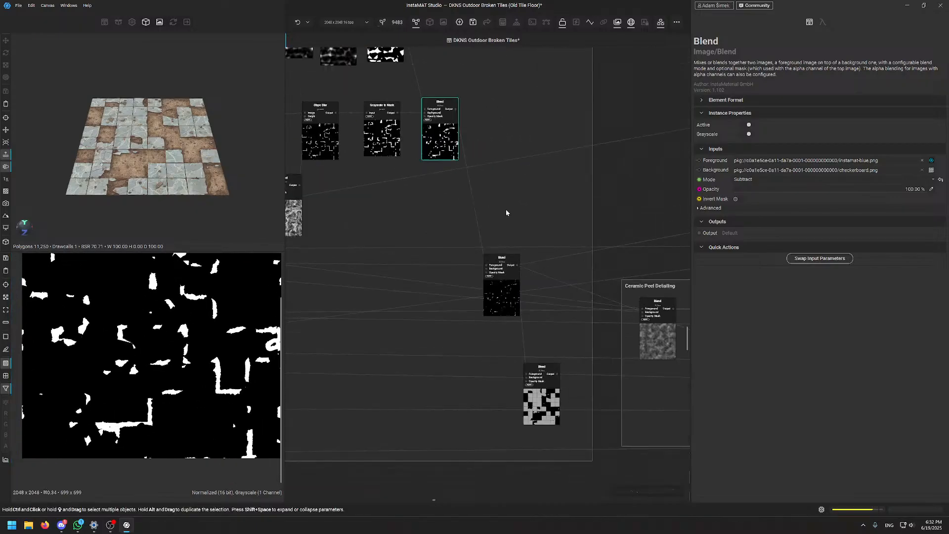
pyautogui.doubleClick(503, 291)
pyautogui.scroll(3, 161, 346)
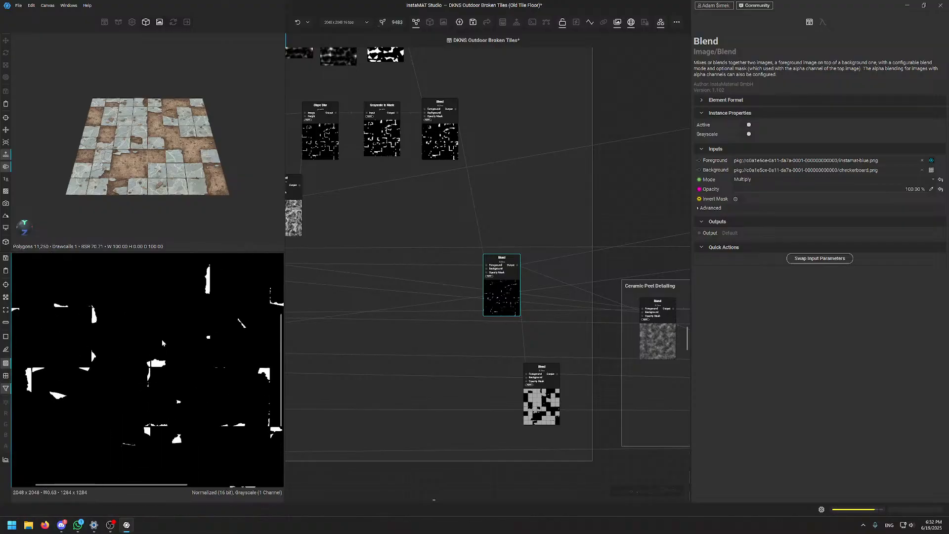
# Preview the final Subtract Blend of the group and examine where the peel mask lowers the tile edges
pyautogui.doubleClick(552, 398)
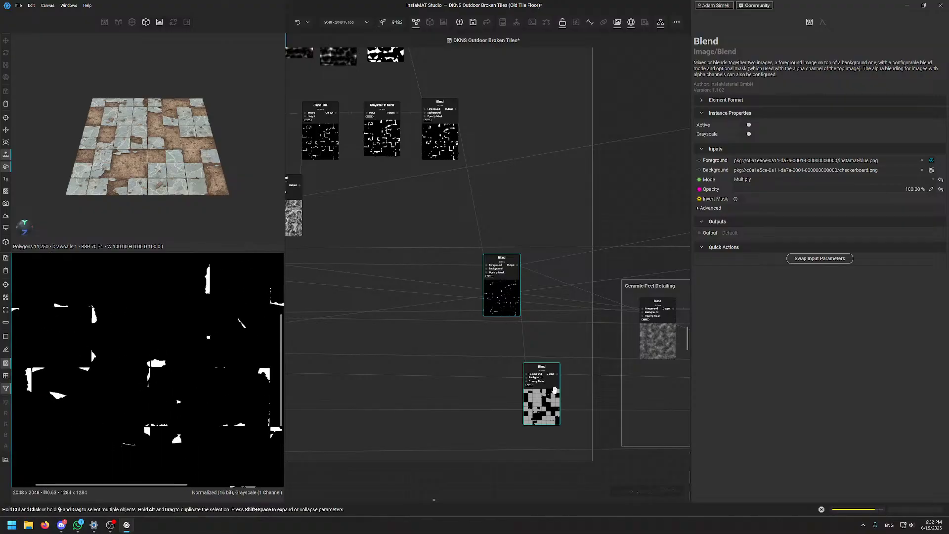
pyautogui.scroll(-5, 152, 400)
pyautogui.scroll(9, 152, 399)
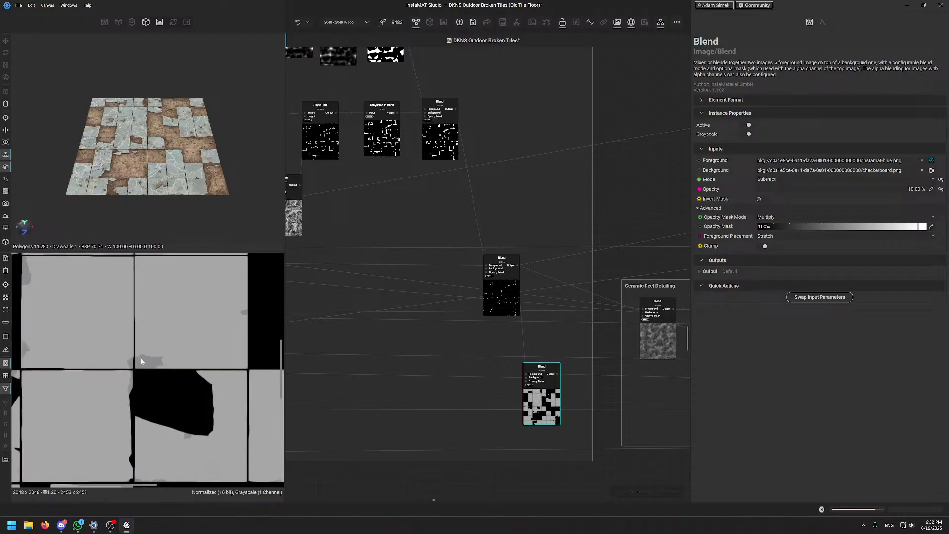
pyautogui.scroll(-2, 140, 378)
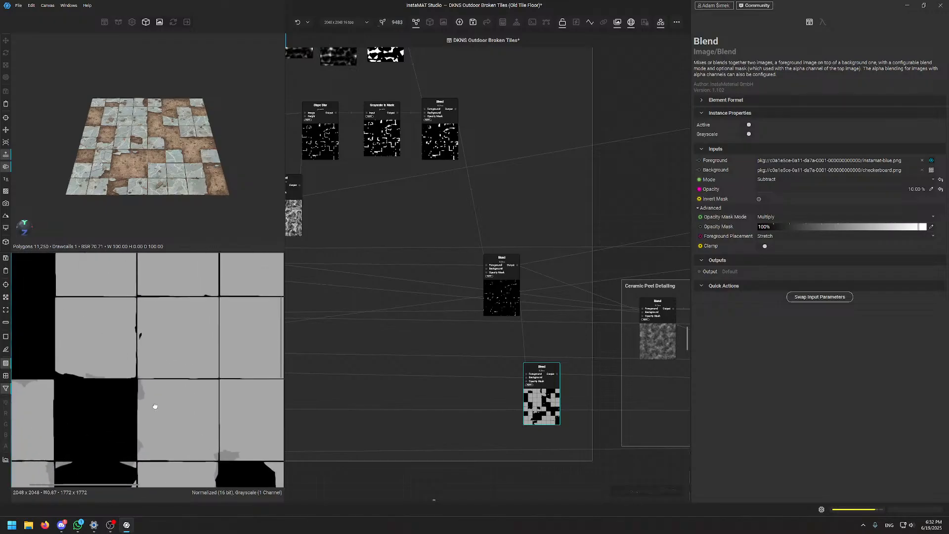
pyautogui.scroll(-3, 219, 416)
pyautogui.moveTo(219, 416); pyautogui.dragTo(122, 403, button='middle')
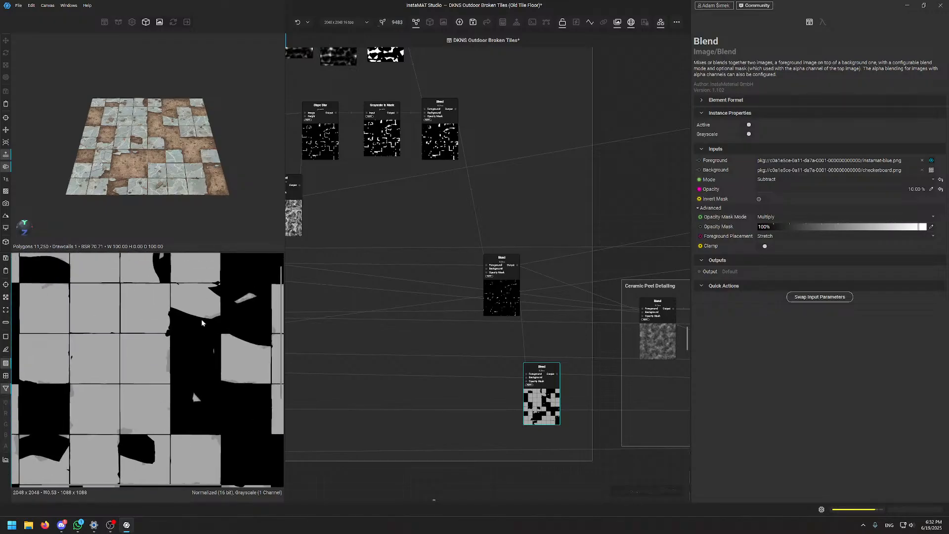
pyautogui.scroll(4, 198, 323)
pyautogui.scroll(2, 198, 325)
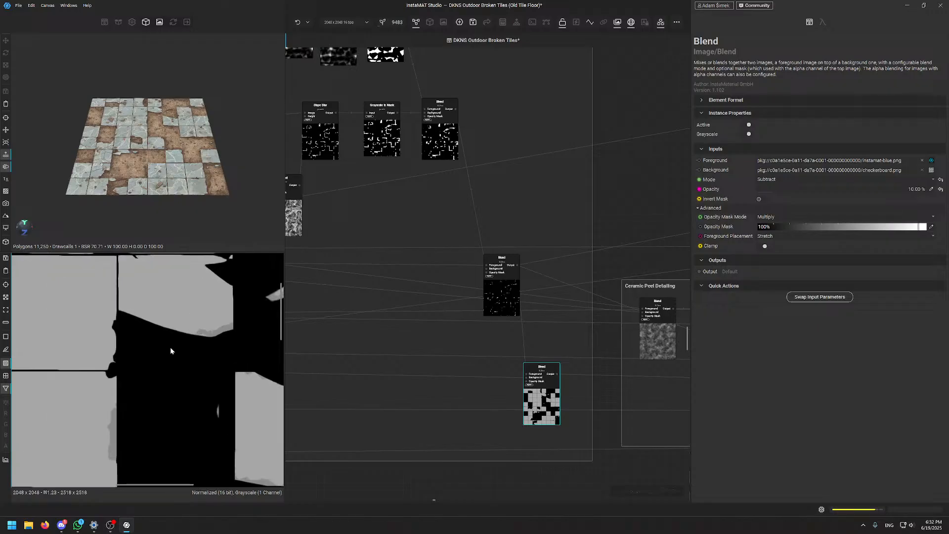
pyautogui.scroll(3, 158, 113)
# Swap the 3D view into the main area and examine the peeled ceramic edges on the rendered tiles
pyautogui.keyDown('alt'); pyautogui.moveTo(169, 113); pyautogui.dragTo(134, 154); pyautogui.keyUp('alt')
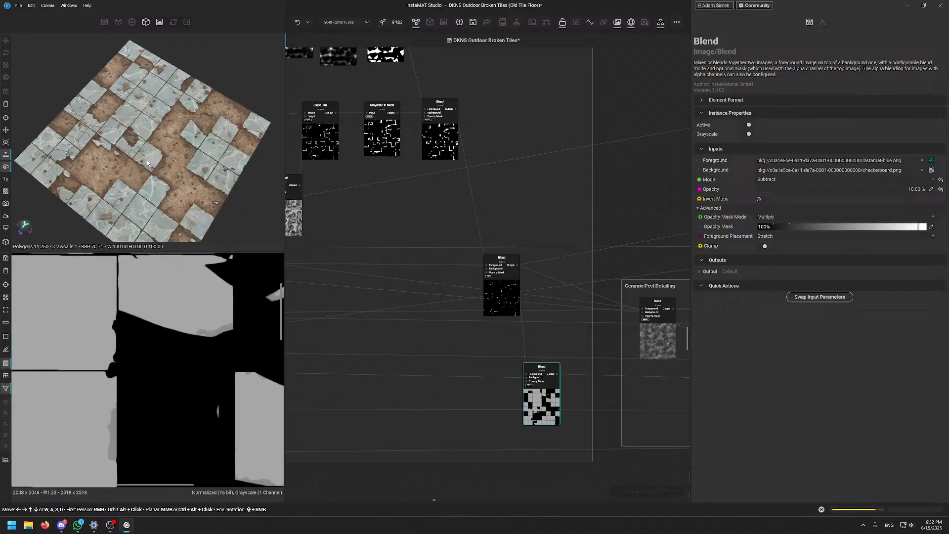
pyautogui.scroll(4, 134, 156)
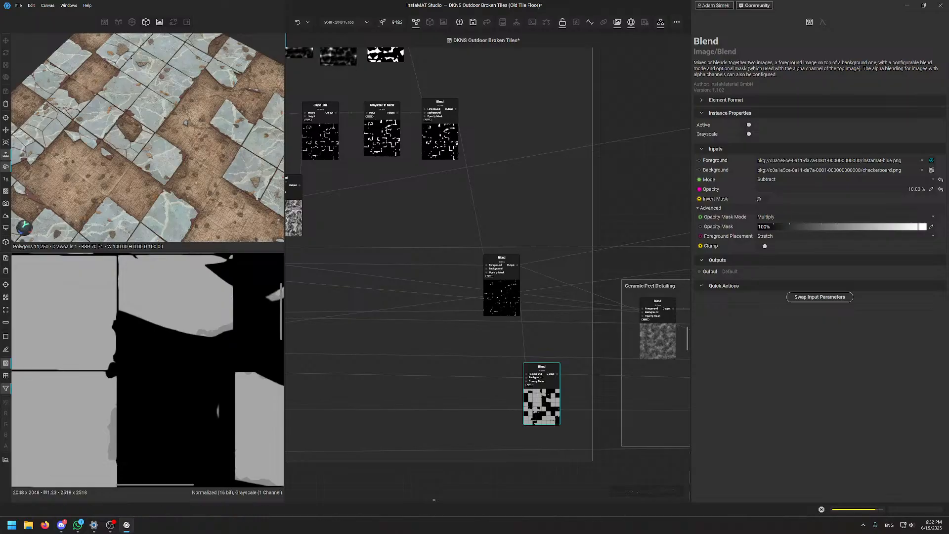
pyautogui.press('F2')
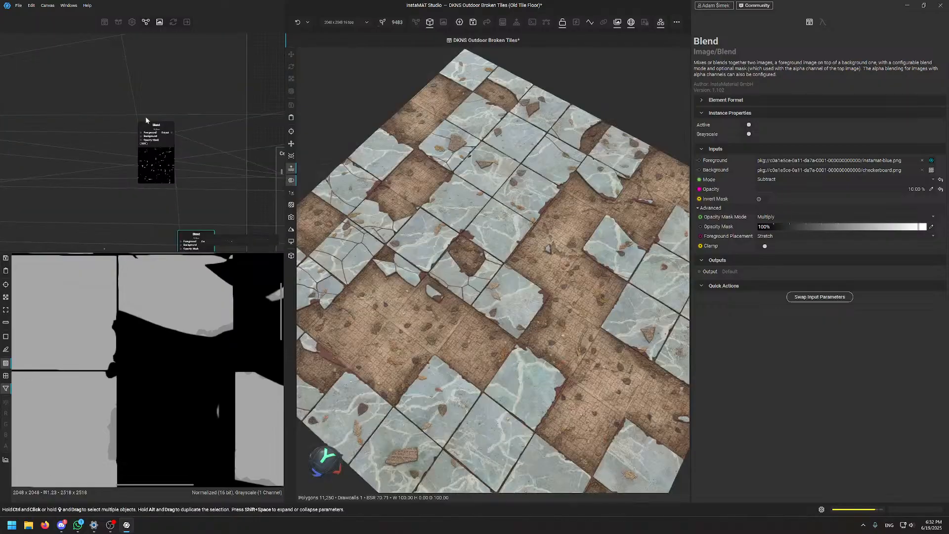
pyautogui.moveTo(564, 259); pyautogui.dragTo(558, 74, button='middle')
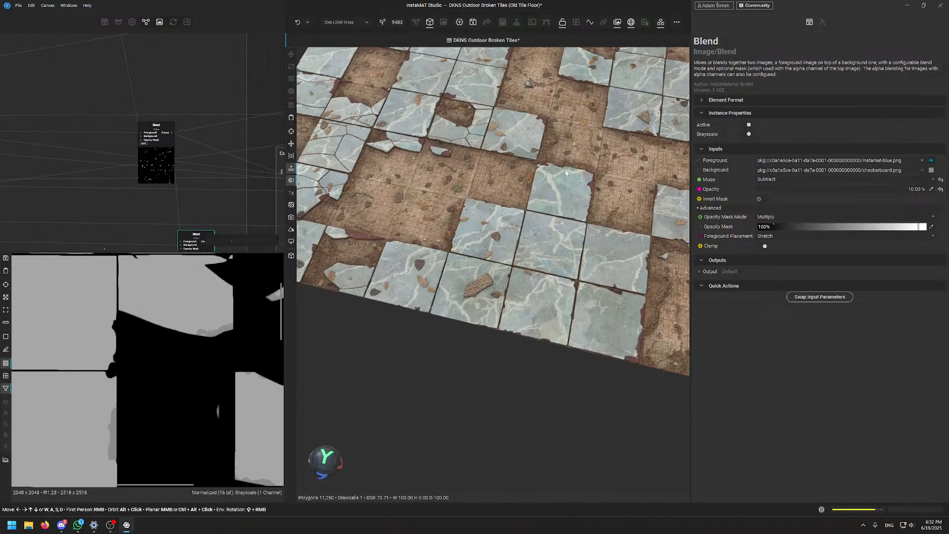
pyautogui.keyDown('alt'); pyautogui.moveTo(559, 74); pyautogui.dragTo(509, 185); pyautogui.keyUp('alt')
pyautogui.moveTo(509, 185); pyautogui.dragTo(484, 252, button='middle')
pyautogui.keyDown('alt'); pyautogui.moveTo(484, 252); pyautogui.dragTo(541, 214); pyautogui.keyUp('alt')
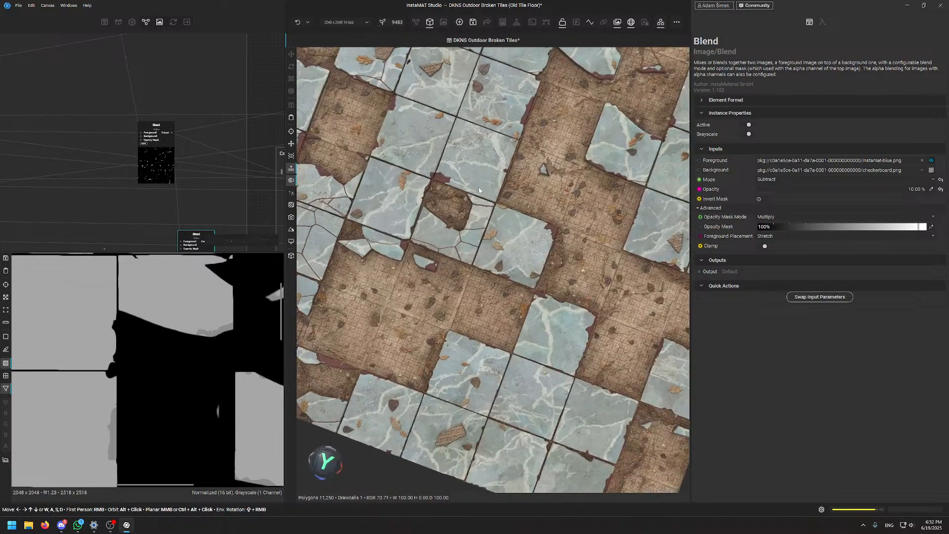
pyautogui.moveTo(525, 231); pyautogui.dragTo(520, 244, button='middle')
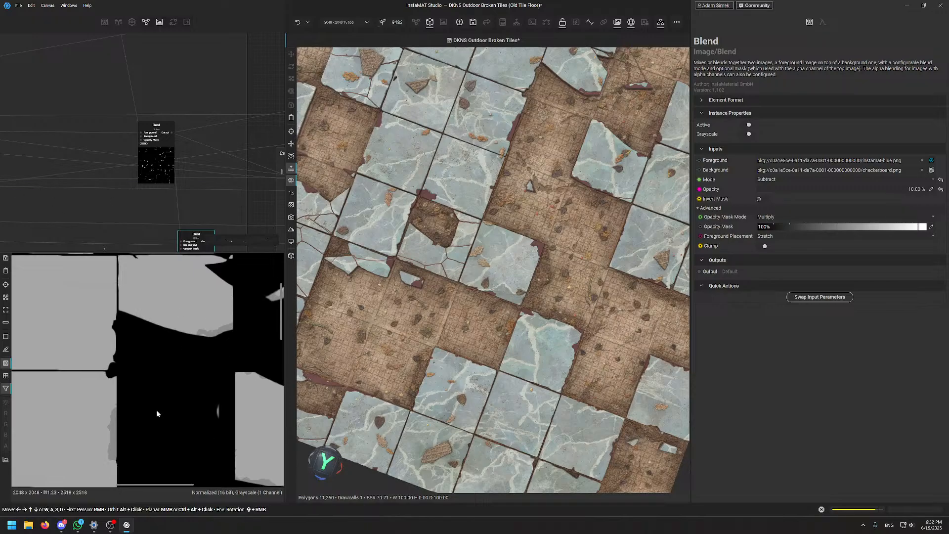
pyautogui.moveTo(484, 210)
pyautogui.keyDown('alt'); pyautogui.mouseDown()
pyautogui.moveTo(479, 222)
pyautogui.moveTo(478, 194)
pyautogui.mouseUp(); pyautogui.keyUp('alt')
# Restore the node graph to the main area and save the package
pyautogui.scroll(-4, 140, 170)
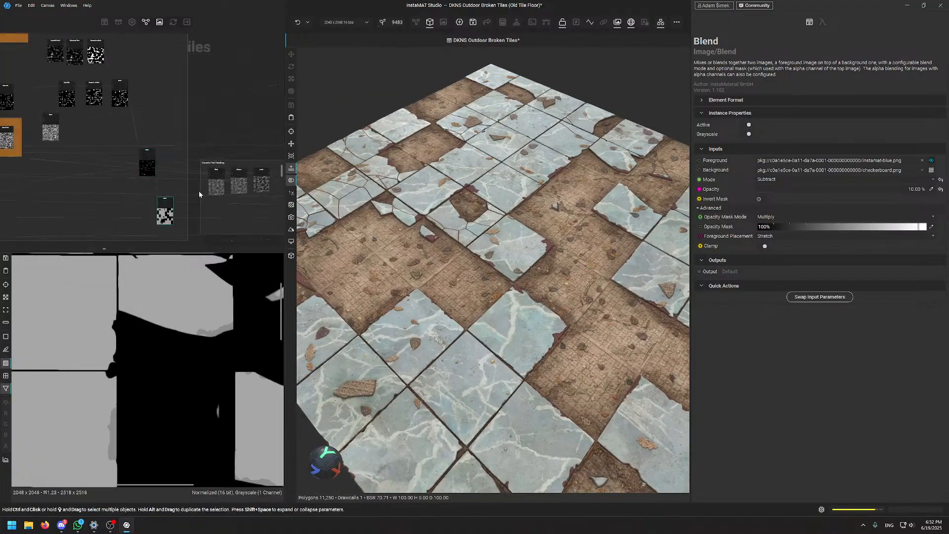
pyautogui.click(195, 194)
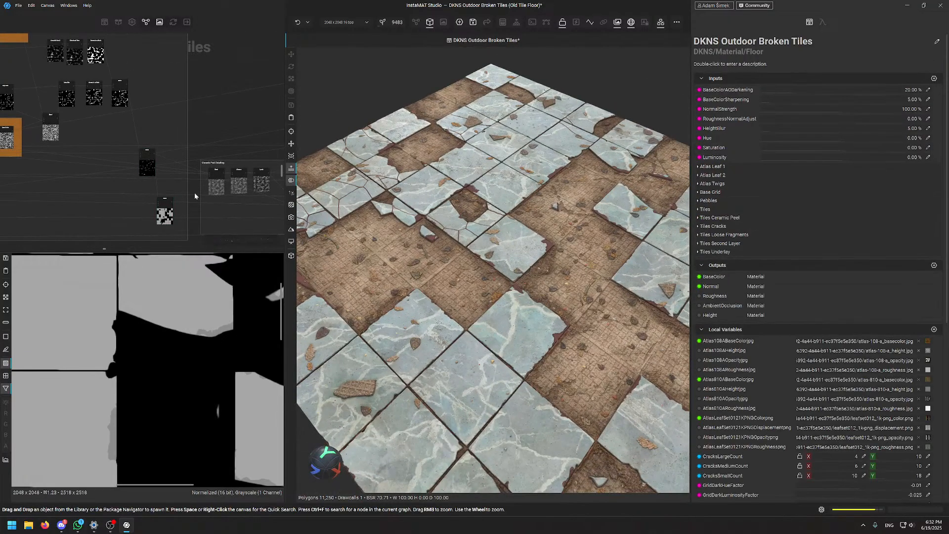
pyautogui.press('Tab')
pyautogui.press('Tab')
pyautogui.scroll(-4, 550, 147)
pyautogui.hotkey('ctrl', 's')
pyautogui.moveTo(550, 149); pyautogui.dragTo(548, 190, button='middle')
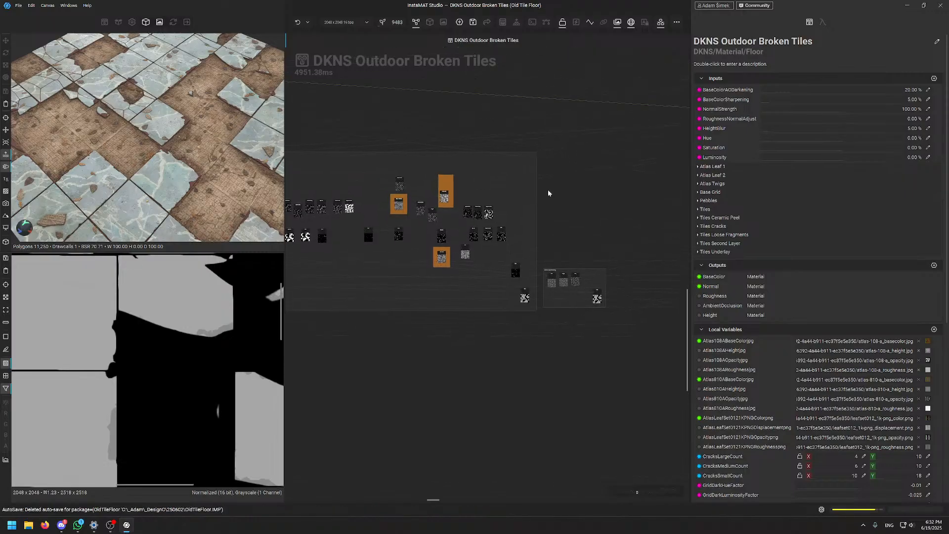
# Add a comment below the peel node group titled "Try cracks into shapes?"
pyautogui.press('space')
pyautogui.press('Escape')
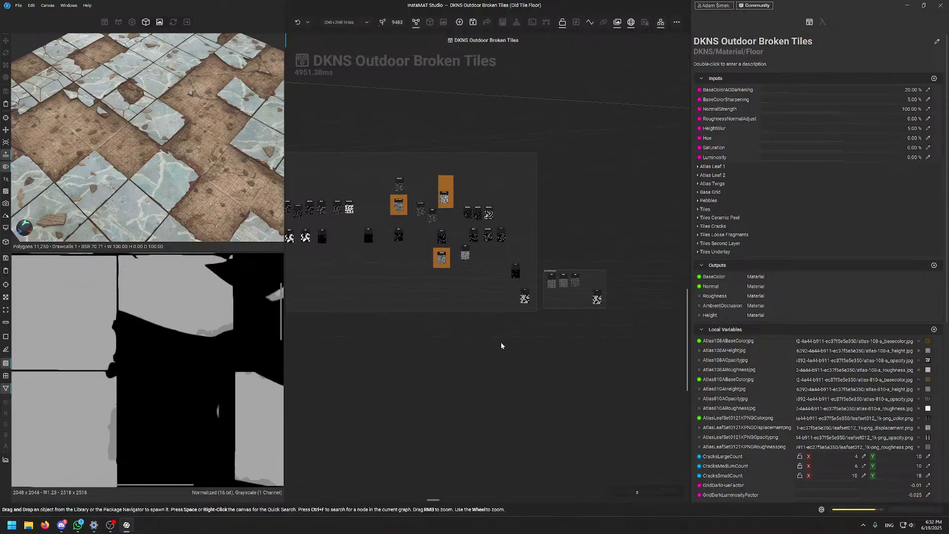
pyautogui.scroll(3, 501, 342)
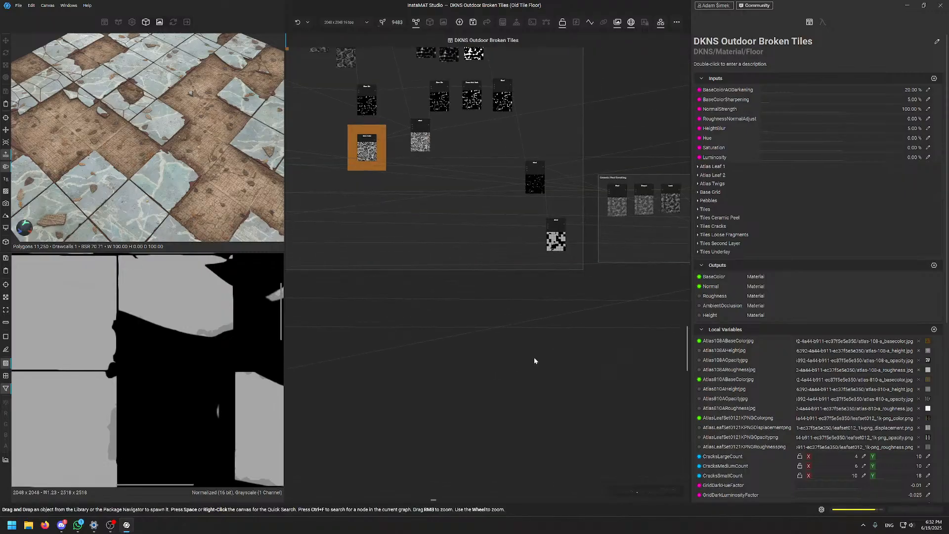
pyautogui.press('c')
pyautogui.doubleClick(744, 43)
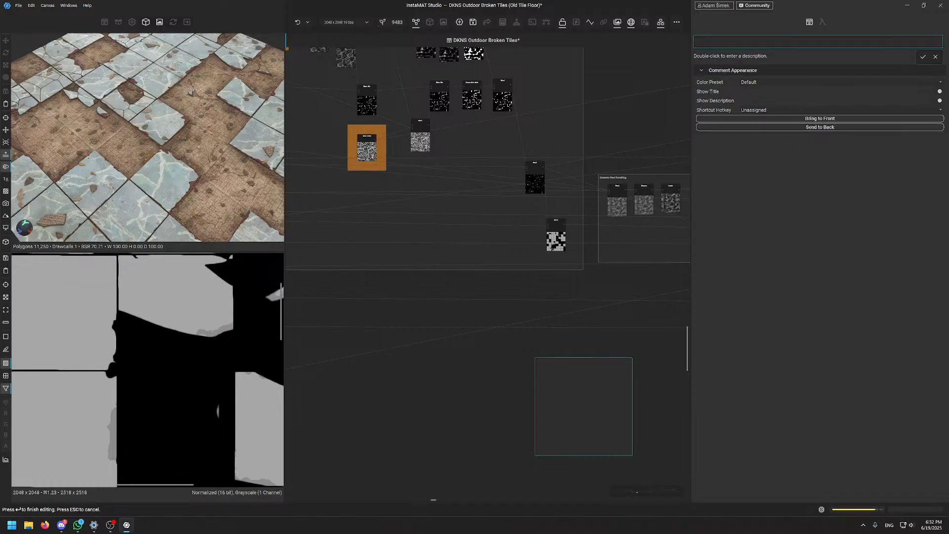
pyautogui.write('Try cracks into')
pyautogui.press('BackSpace')
pyautogui.press('BackSpace')
pyautogui.write('into shapes?')
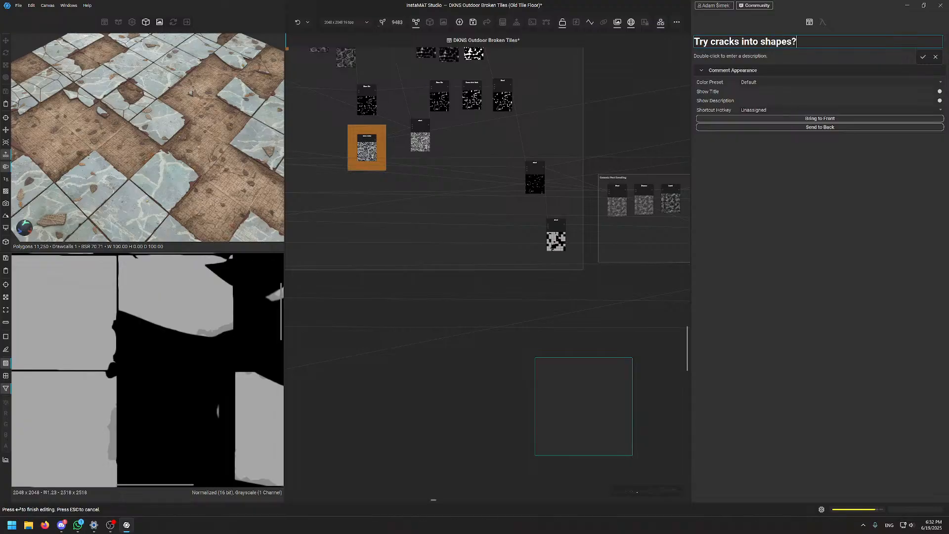
pyautogui.press('Return')
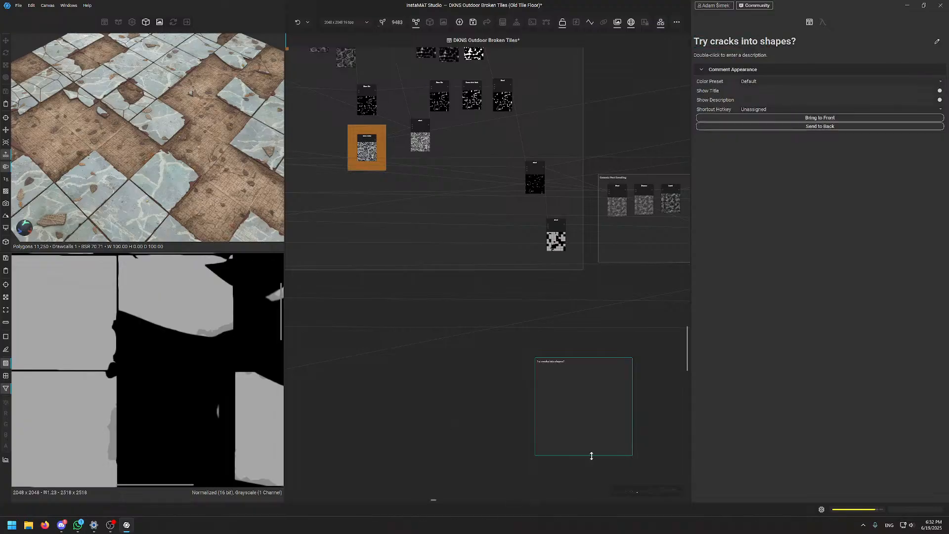
# Shrink the new comment's height to a narrow strip and move it inside the peel group, above its nodes
pyautogui.moveTo(591, 454); pyautogui.dragTo(589, 341)
pyautogui.click(589, 341)
pyautogui.scroll(-3, 590, 338)
pyautogui.moveTo(621, 246); pyautogui.dragTo(569, 292, button='middle')
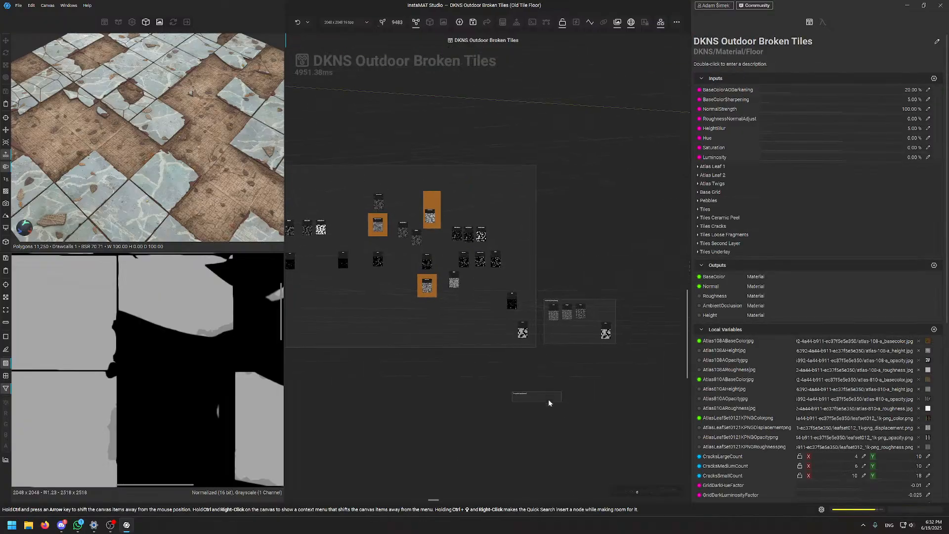
pyautogui.moveTo(546, 399); pyautogui.dragTo(498, 185)
pyautogui.click(596, 217)
# Inspect the Average Blend, Sharpen, Levels and Subtract Blend nodes in the Ceramic Peel Detailing group
pyautogui.scroll(1, 599, 273)
pyautogui.scroll(5, 624, 302)
pyautogui.moveTo(624, 303); pyautogui.dragTo(500, 292, button='middle')
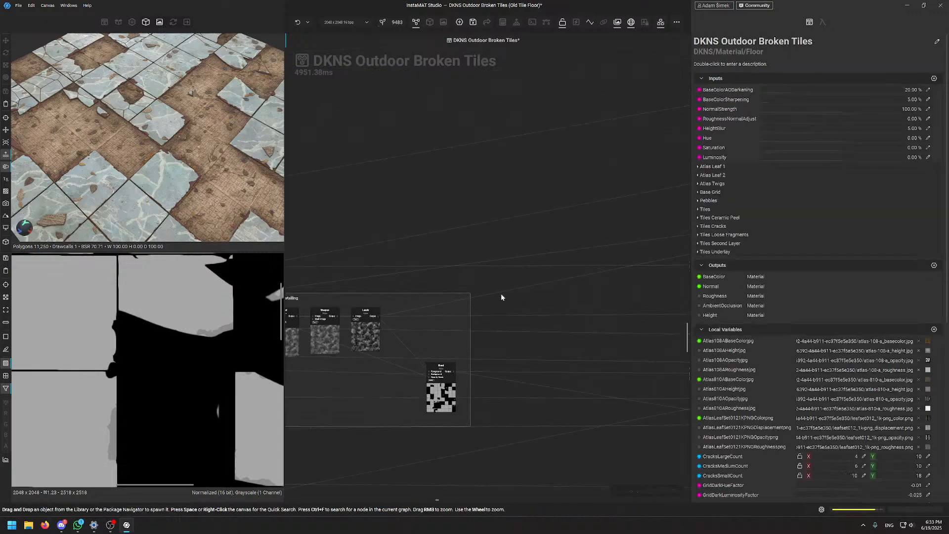
pyautogui.scroll(3, 424, 262)
pyautogui.moveTo(424, 262); pyautogui.dragTo(660, 212, button='middle')
pyautogui.scroll(-3, 516, 208)
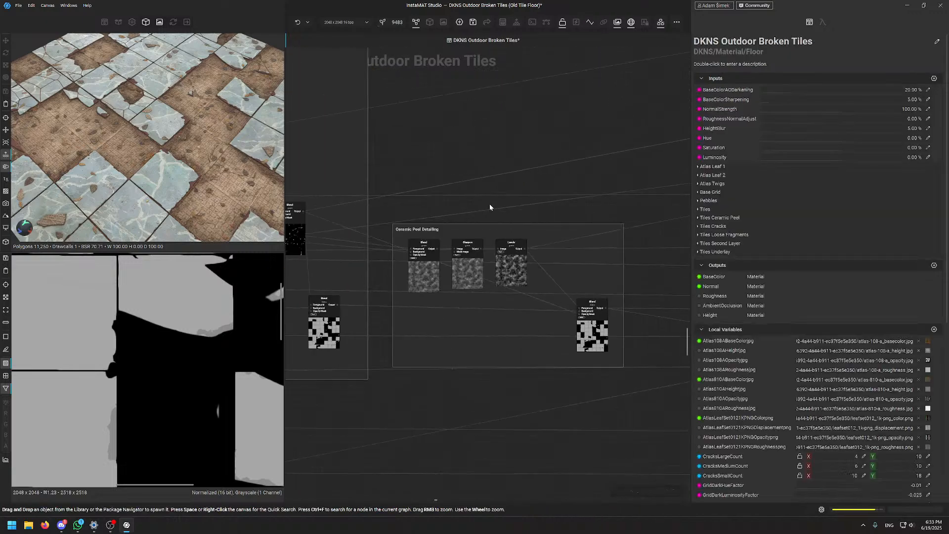
pyautogui.click(424, 269)
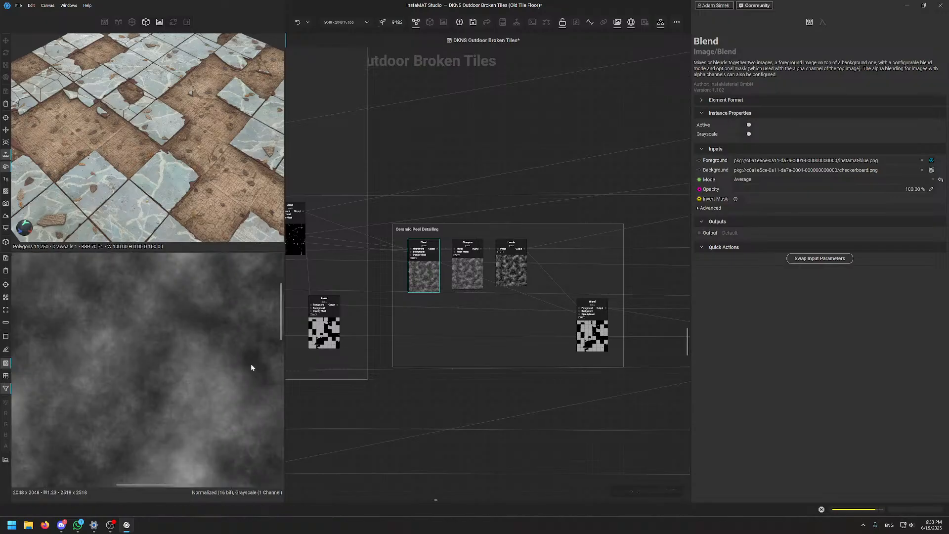
pyautogui.click(479, 264)
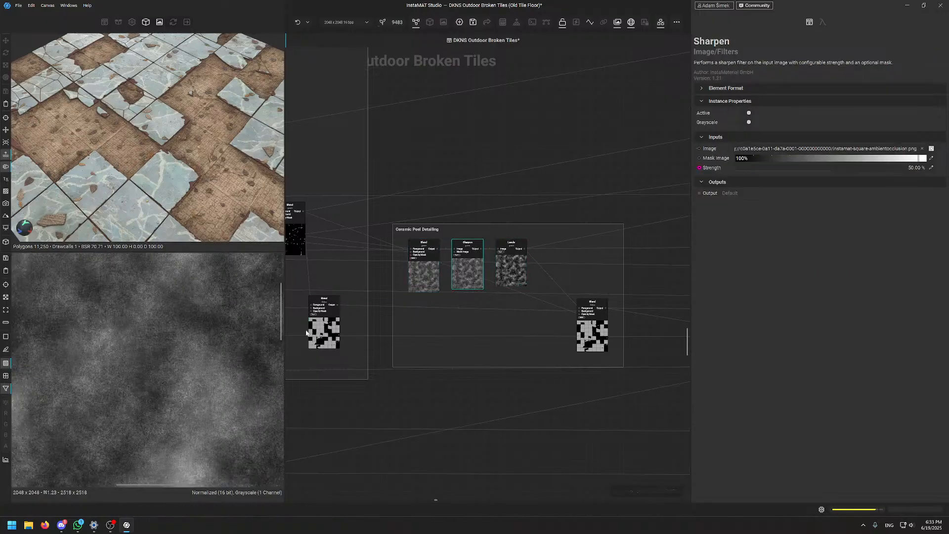
pyautogui.click(509, 269)
pyautogui.click(593, 328)
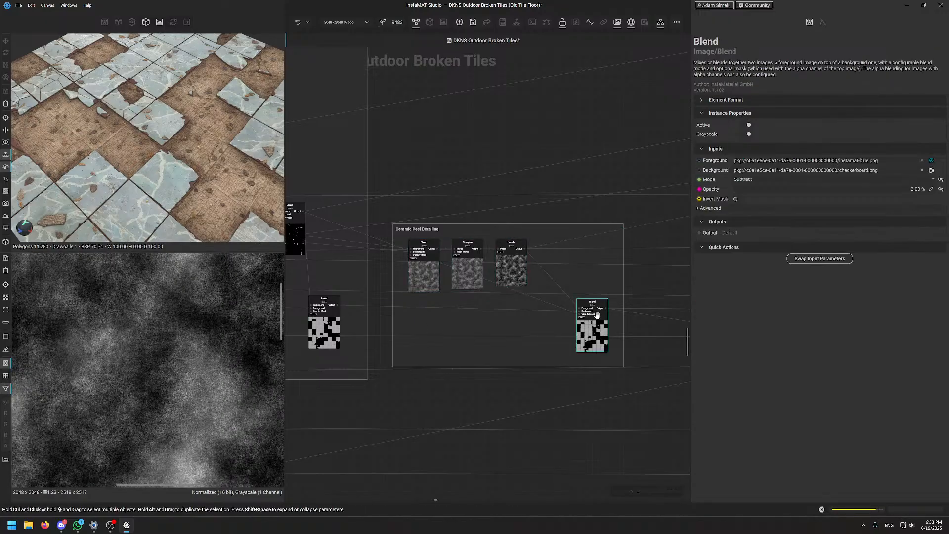
# Compare the Subtract Blend's mask in the image preview with the peeled tile edges in the 3D preview
pyautogui.scroll(2, 213, 335)
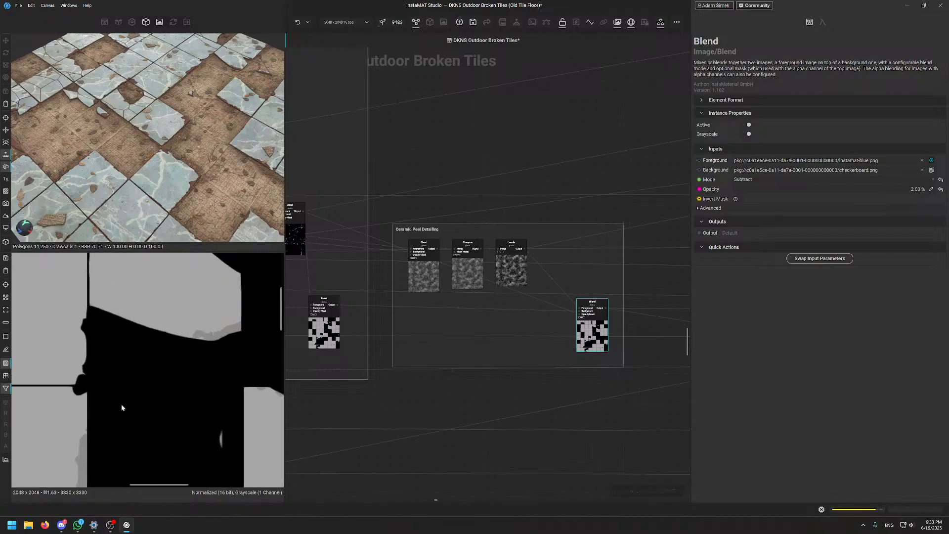
pyautogui.scroll(-1, 124, 411)
pyautogui.scroll(3, 200, 181)
pyautogui.scroll(3, 199, 182)
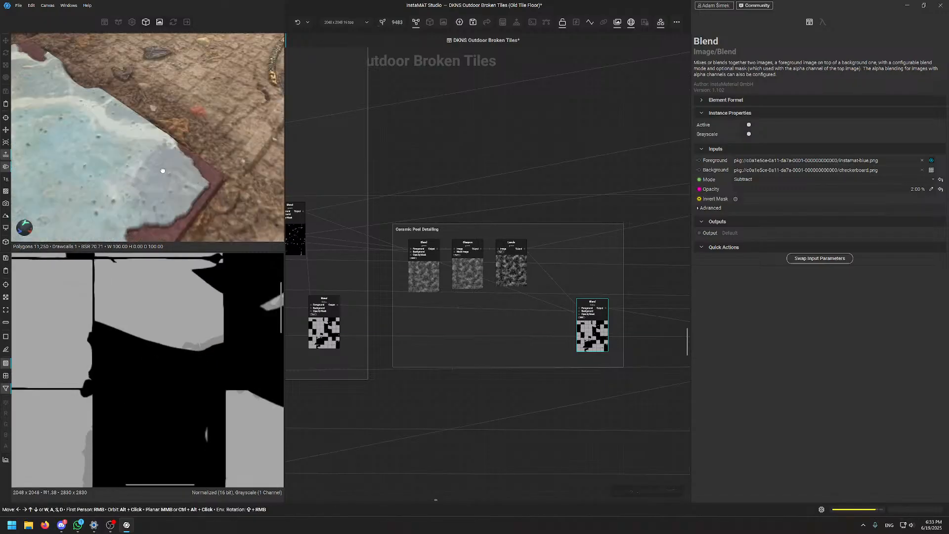
pyautogui.keyDown('alt'); pyautogui.moveTo(163, 171); pyautogui.dragTo(179, 150); pyautogui.keyUp('alt')
pyautogui.scroll(1, 180, 129)
pyautogui.moveTo(180, 123); pyautogui.dragTo(182, 135, button='middle')
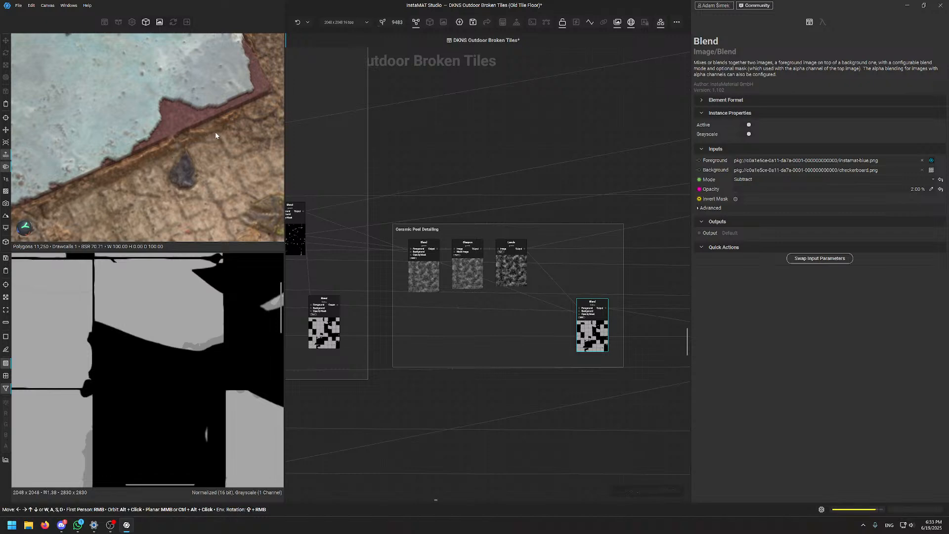
pyautogui.scroll(-10, 164, 115)
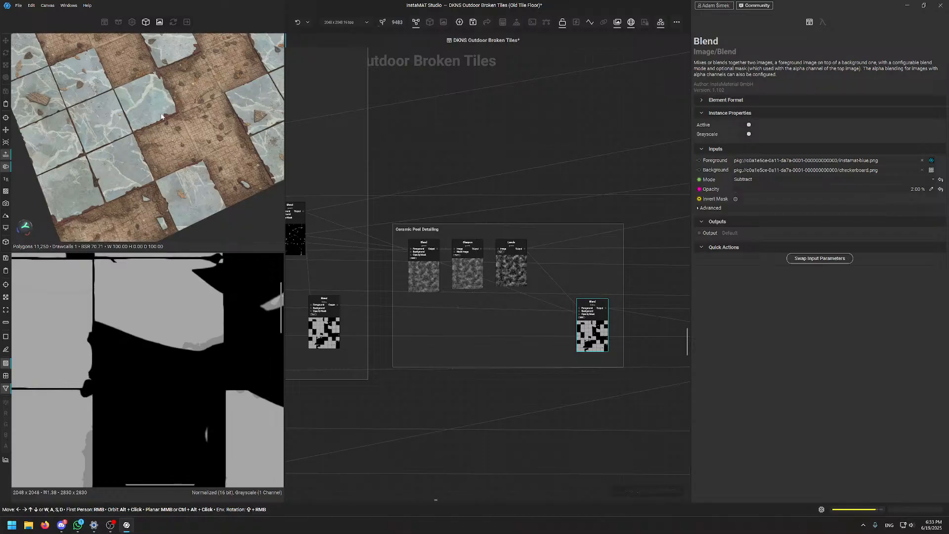
# Enlarge the 3D preview into the main area and examine the peeled tile corners and the whole floor
pyautogui.press('space')
pyautogui.scroll(5, 528, 141)
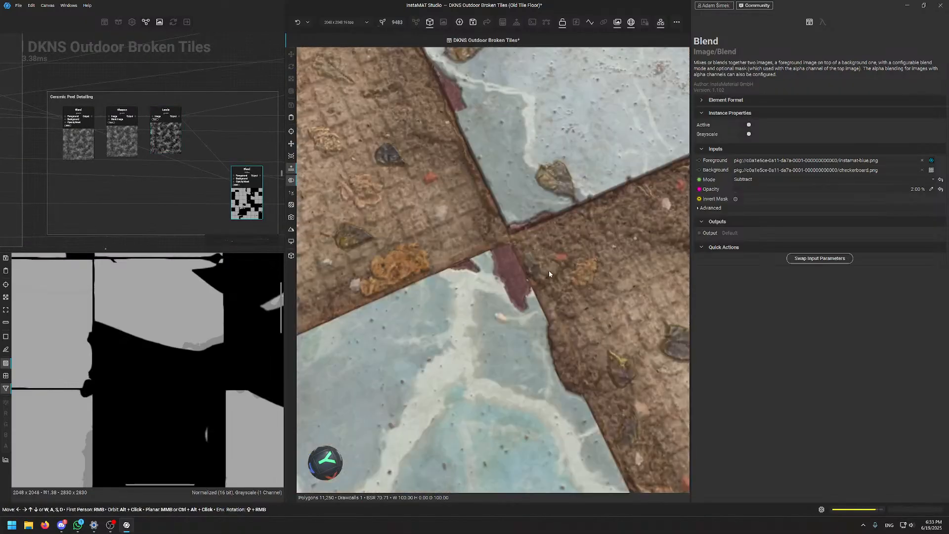
pyautogui.keyDown('alt'); pyautogui.moveTo(548, 273); pyautogui.dragTo(498, 268); pyautogui.keyUp('alt')
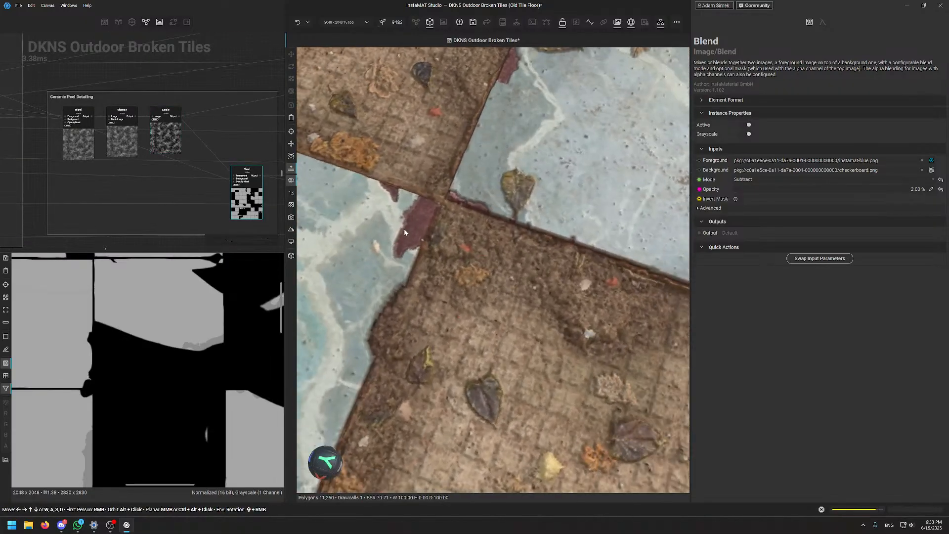
pyautogui.scroll(-5, 460, 208)
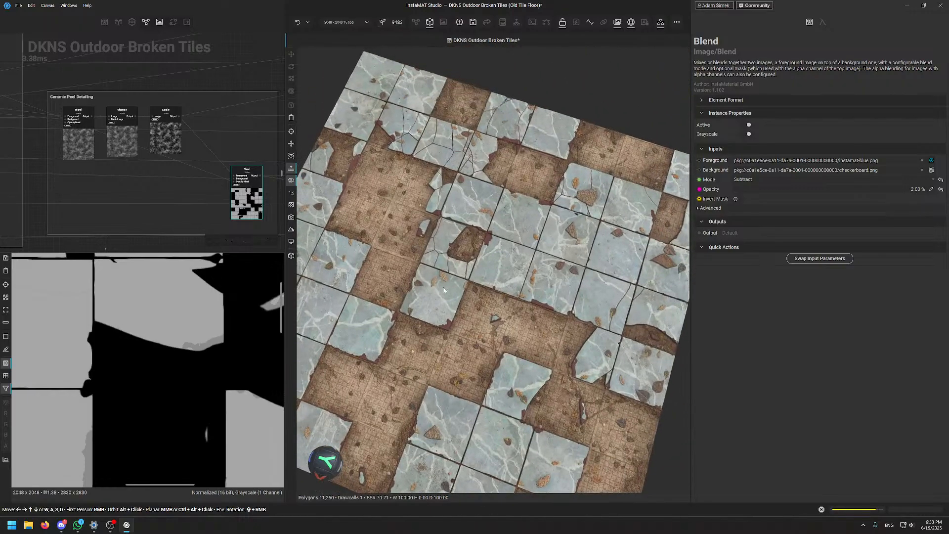
pyautogui.keyDown('alt'); pyautogui.moveTo(444, 290); pyautogui.dragTo(495, 285); pyautogui.keyUp('alt')
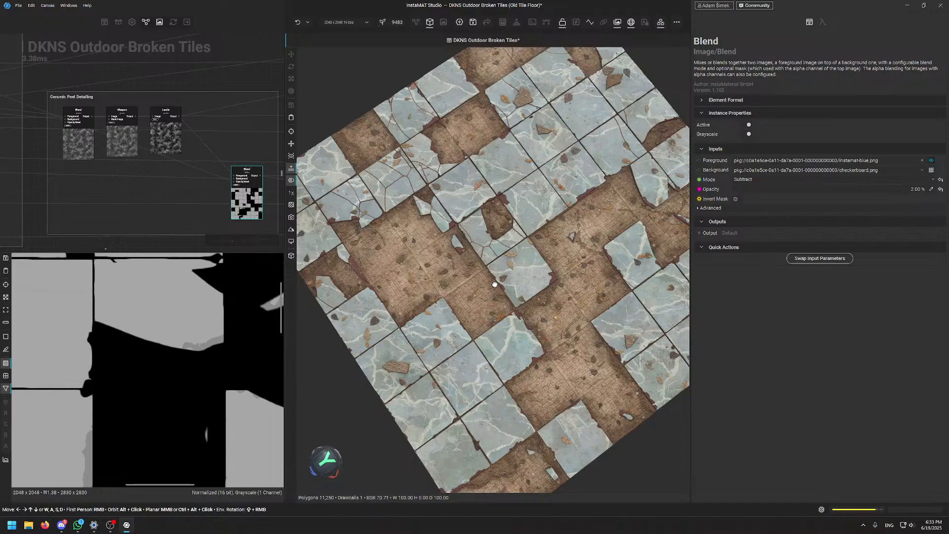
# Deselect the Blend node and bring the node graph back to the main area
pyautogui.scroll(-3, 209, 116)
pyautogui.moveTo(209, 116); pyautogui.dragTo(183, 168, button='middle')
pyautogui.scroll(3, 173, 149)
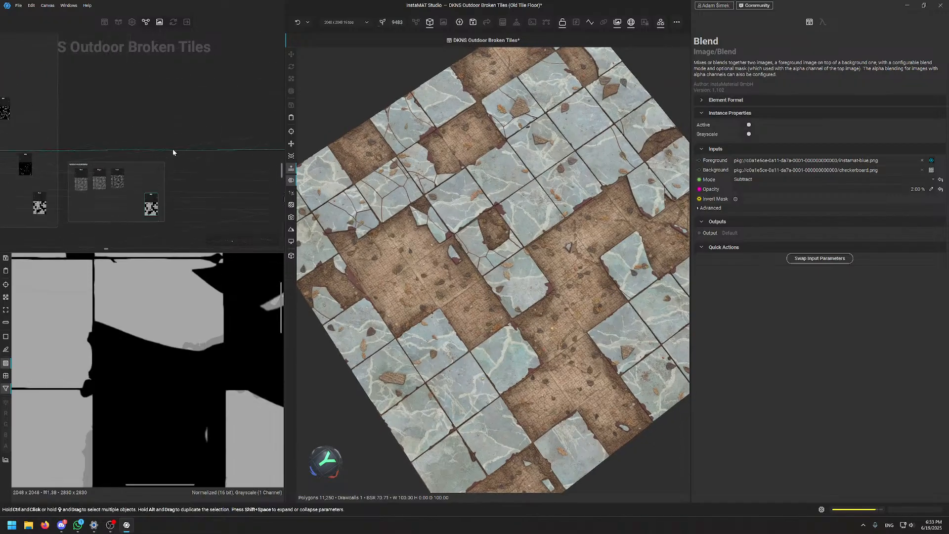
pyautogui.click(167, 144)
pyautogui.press('Tab')
pyautogui.press('Tab')
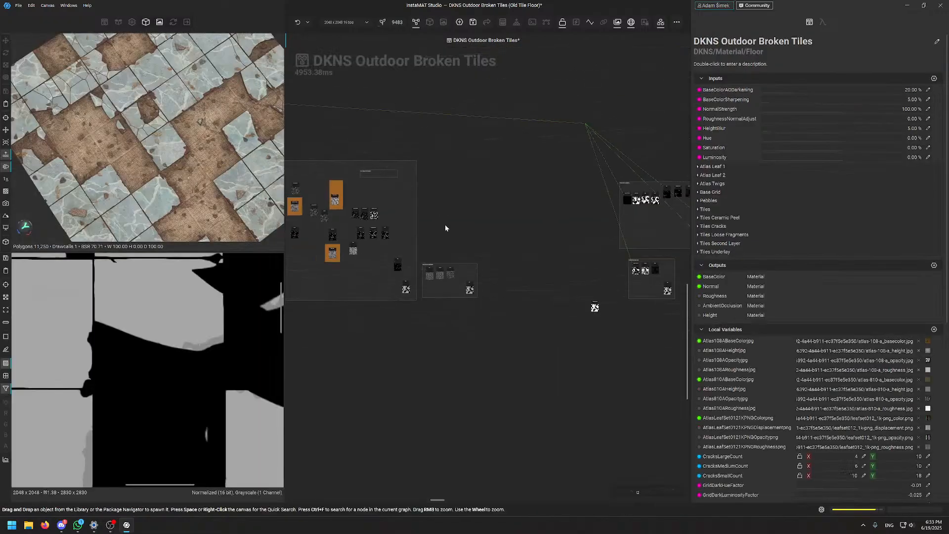
# Move the Grayscale to Mask node, between the Ceramic Peel Detailing and Fragments Height Var groups, slightly upward
pyautogui.moveTo(422, 255); pyautogui.dragTo(501, 278, button='middle')
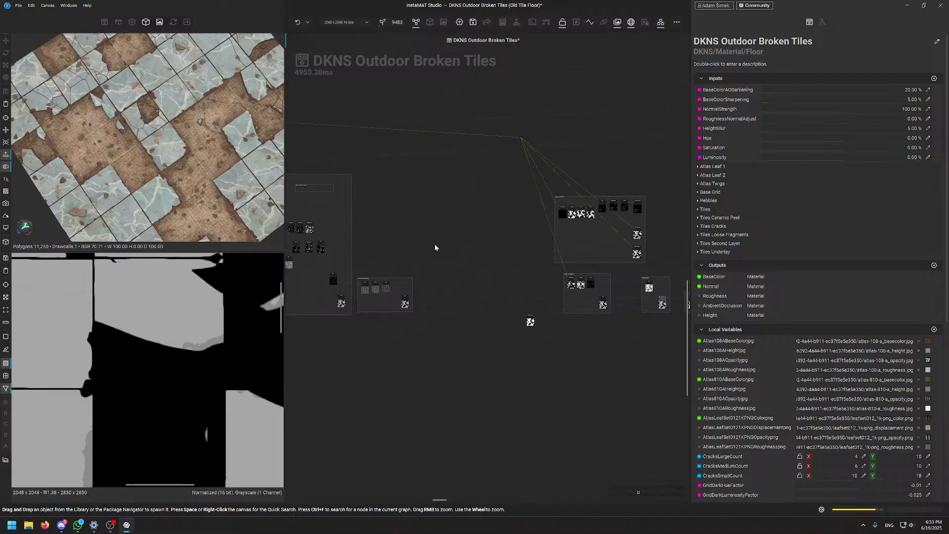
pyautogui.moveTo(582, 288); pyautogui.dragTo(484, 291, button='middle')
pyautogui.scroll(7, 484, 291)
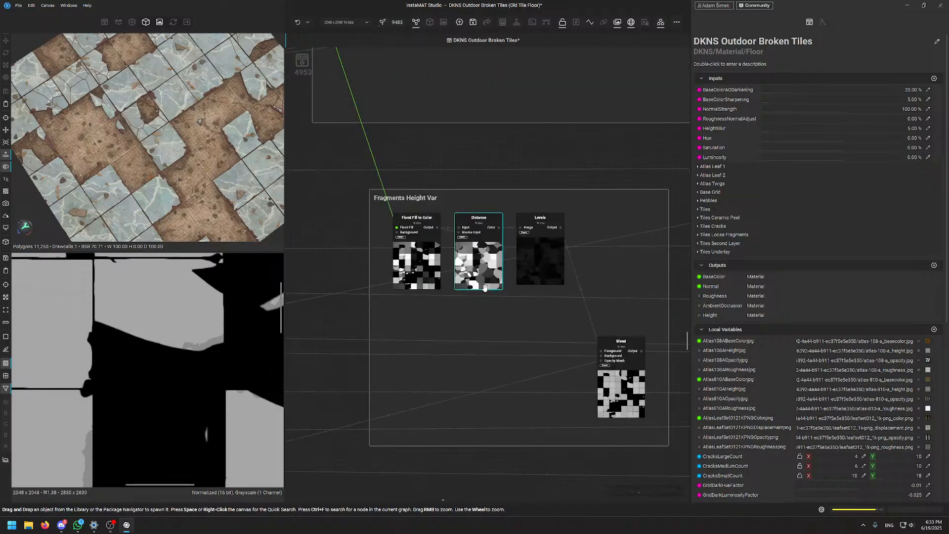
pyautogui.scroll(-6, 485, 289)
pyautogui.moveTo(414, 299); pyautogui.dragTo(550, 283, button='middle')
pyautogui.scroll(6, 534, 318)
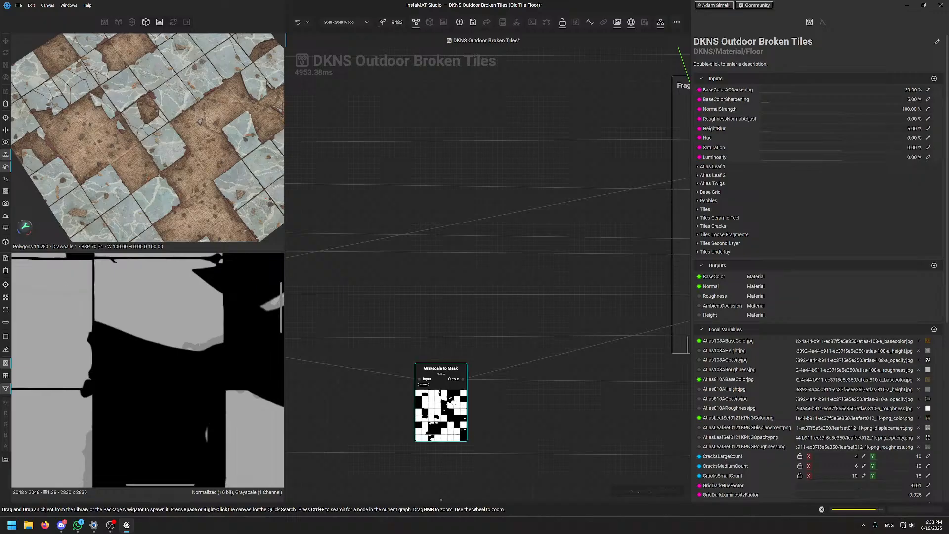
pyautogui.moveTo(453, 402); pyautogui.dragTo(443, 343)
# Trace the Fragments Gradients input links back to their source and inspect the Flood Fill and Flood Fill to Mask nodes
pyautogui.scroll(-6, 545, 294)
pyautogui.moveTo(592, 259); pyautogui.dragTo(385, 405, button='middle')
pyautogui.scroll(5, 369, 251)
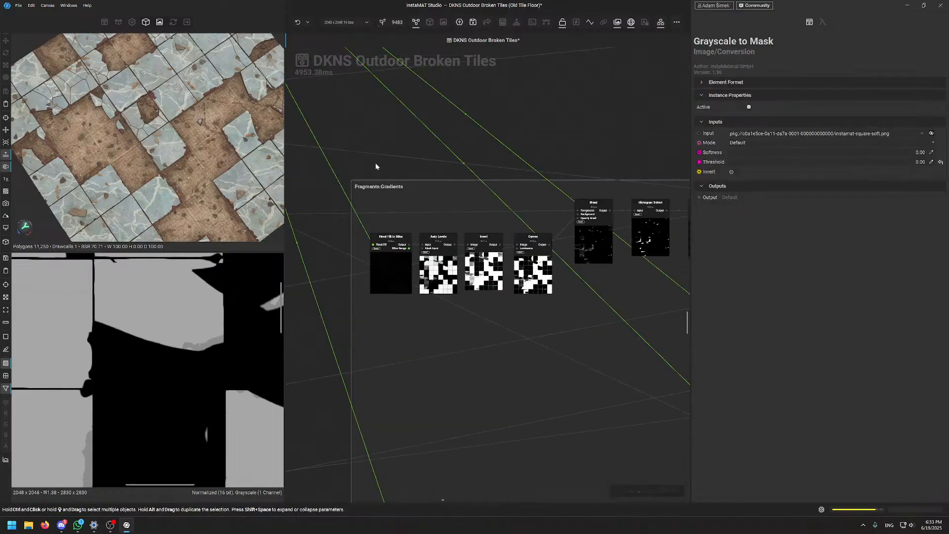
pyautogui.scroll(-6, 375, 164)
pyautogui.moveTo(369, 179); pyautogui.dragTo(614, 361, button='middle')
pyautogui.moveTo(316, 252); pyautogui.dragTo(672, 287, button='middle')
pyautogui.moveTo(357, 299); pyautogui.dragTo(607, 399, button='middle')
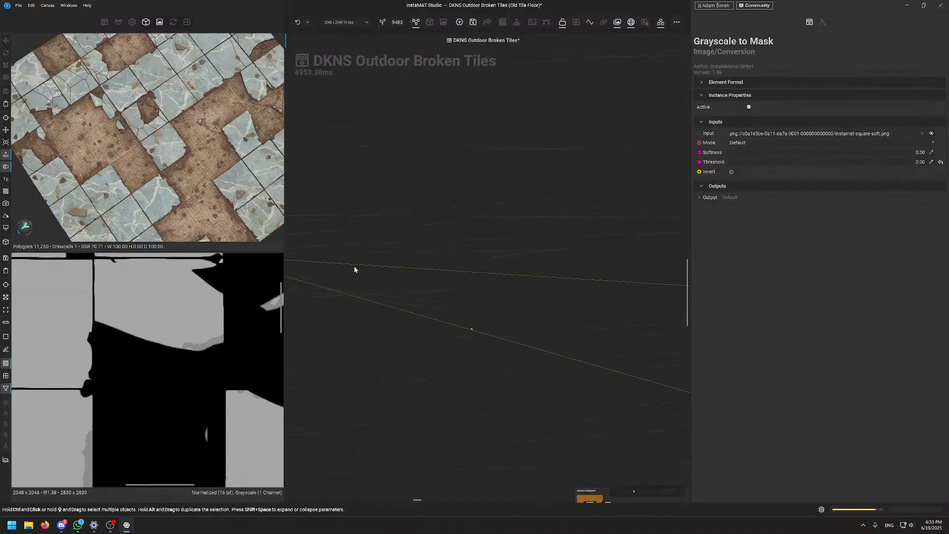
pyautogui.moveTo(354, 269); pyautogui.dragTo(600, 277, button='middle')
pyautogui.click(559, 306)
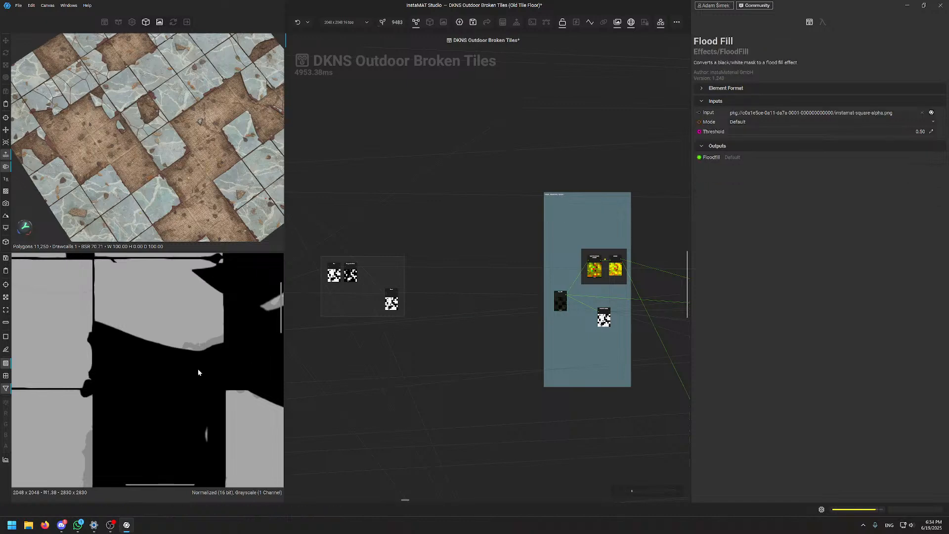
pyautogui.scroll(4, 629, 328)
pyautogui.click(573, 291)
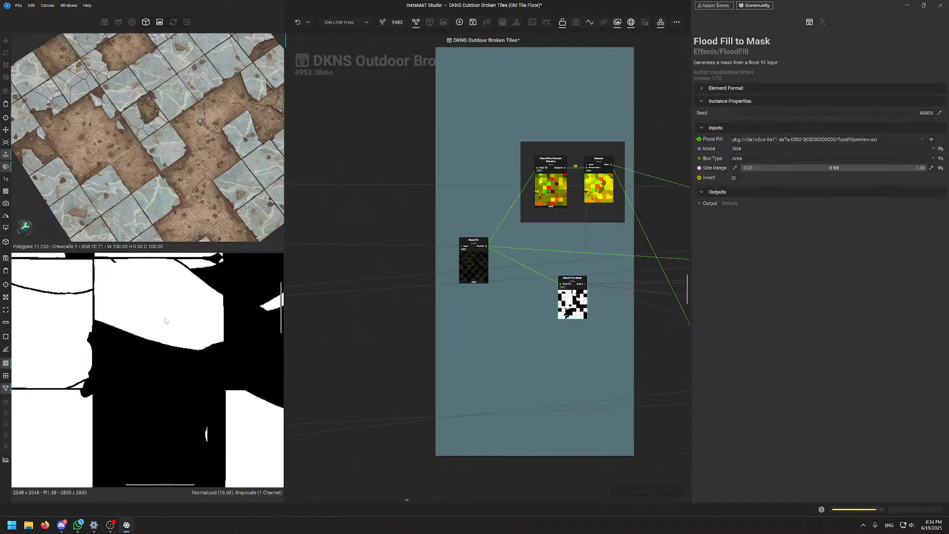
# Follow the flood fill connections forward and examine the layout of the Fragments Gradients and Fragments Height Var groups
pyautogui.scroll(-5, 659, 307)
pyautogui.moveTo(660, 309); pyautogui.dragTo(376, 162, button='middle')
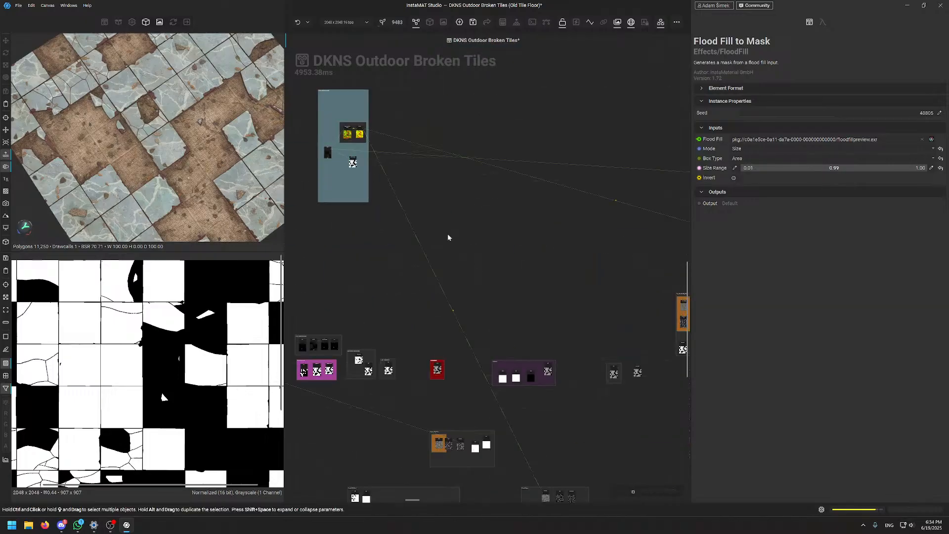
pyautogui.moveTo(634, 338); pyautogui.dragTo(345, 227, button='middle')
pyautogui.moveTo(523, 222); pyautogui.dragTo(407, 224, button='middle')
pyautogui.moveTo(631, 202); pyautogui.dragTo(550, 216, button='middle')
pyautogui.scroll(8, 550, 216)
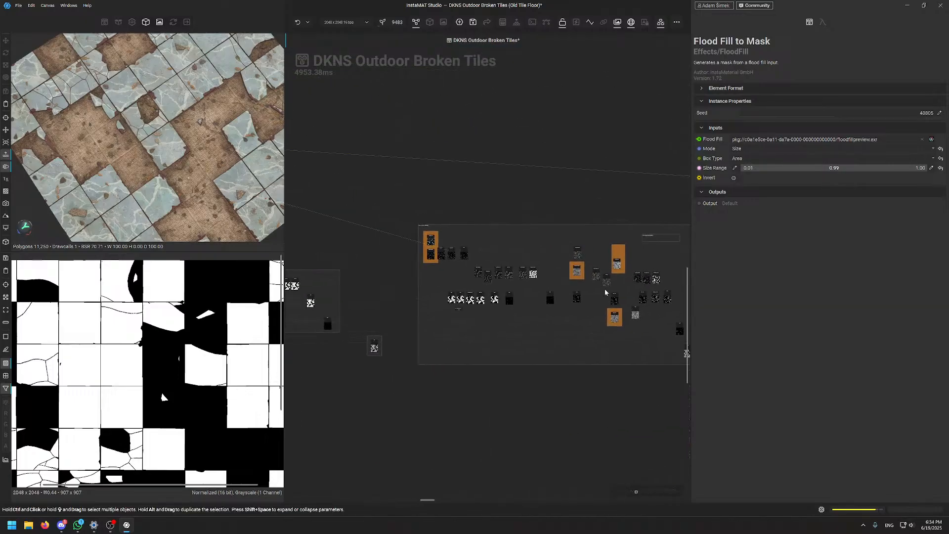
pyautogui.scroll(2, 441, 321)
pyautogui.moveTo(441, 322); pyautogui.dragTo(576, 313, button='middle')
pyautogui.scroll(5, 447, 211)
pyautogui.scroll(-10, 441, 200)
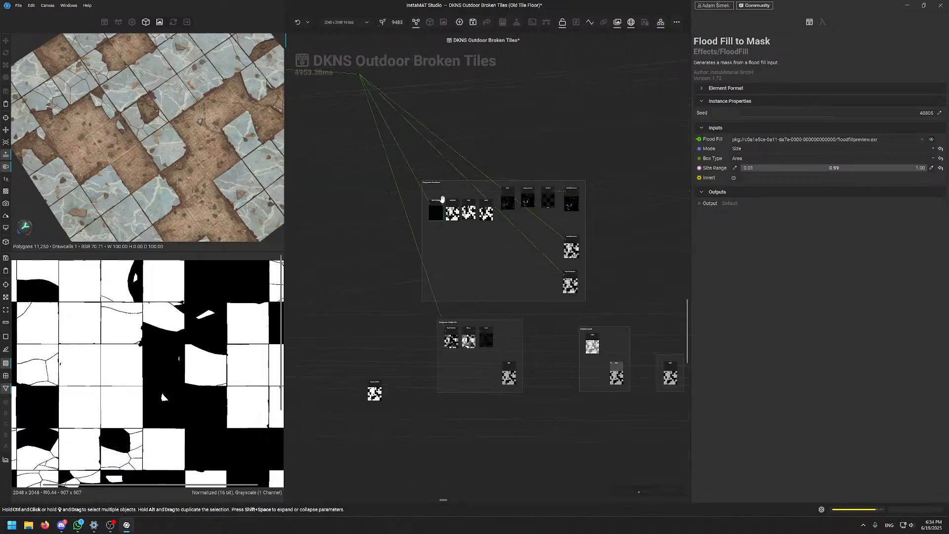
pyautogui.moveTo(434, 217); pyautogui.dragTo(422, 292, button='middle')
pyautogui.scroll(6, 449, 322)
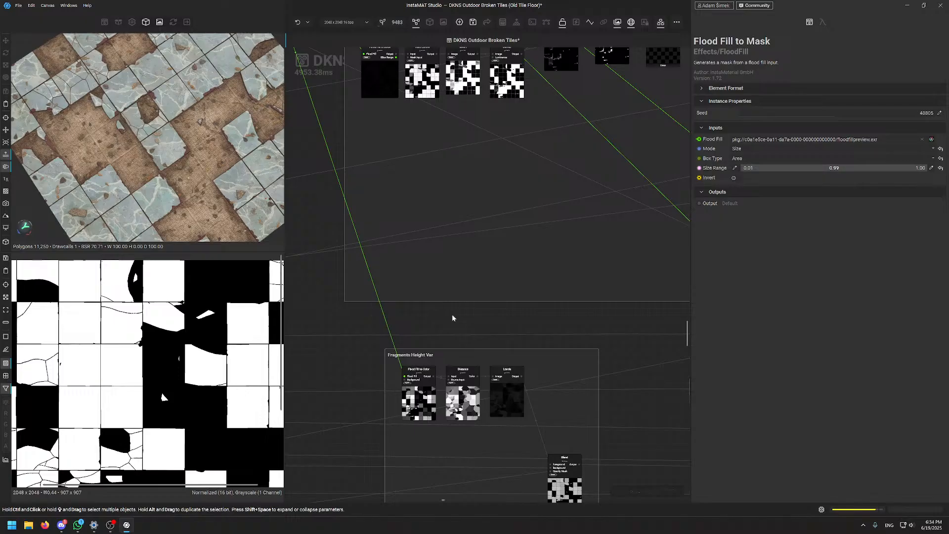
pyautogui.scroll(-4, 467, 248)
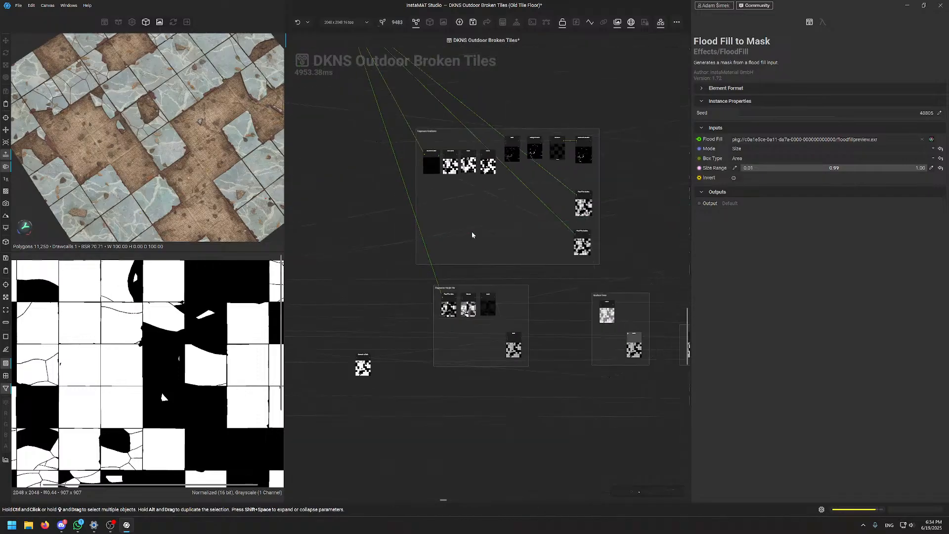
pyautogui.moveTo(570, 296); pyautogui.dragTo(553, 313, button='middle')
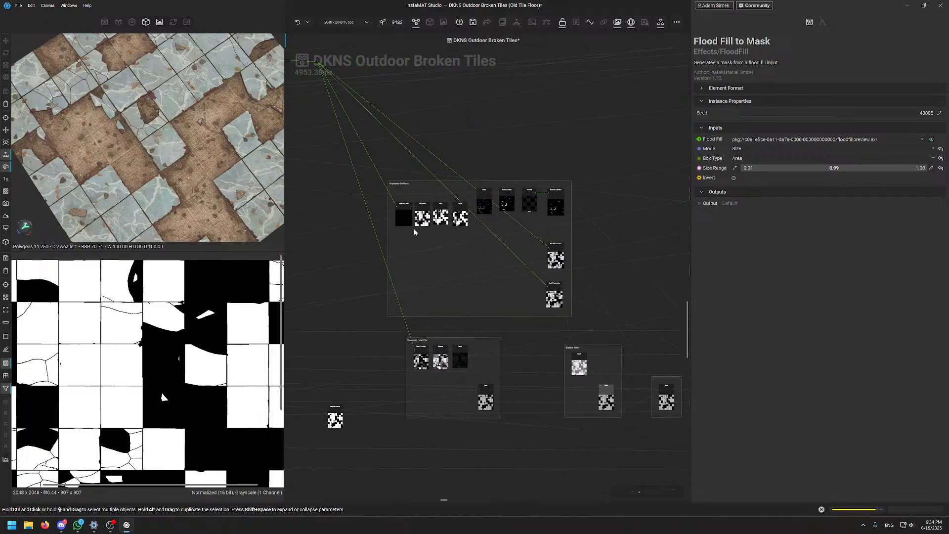
# Inspect the outputs and settings of the two Flood Fill to Gradient nodes in the Fragments Gradients group
pyautogui.scroll(6, 544, 247)
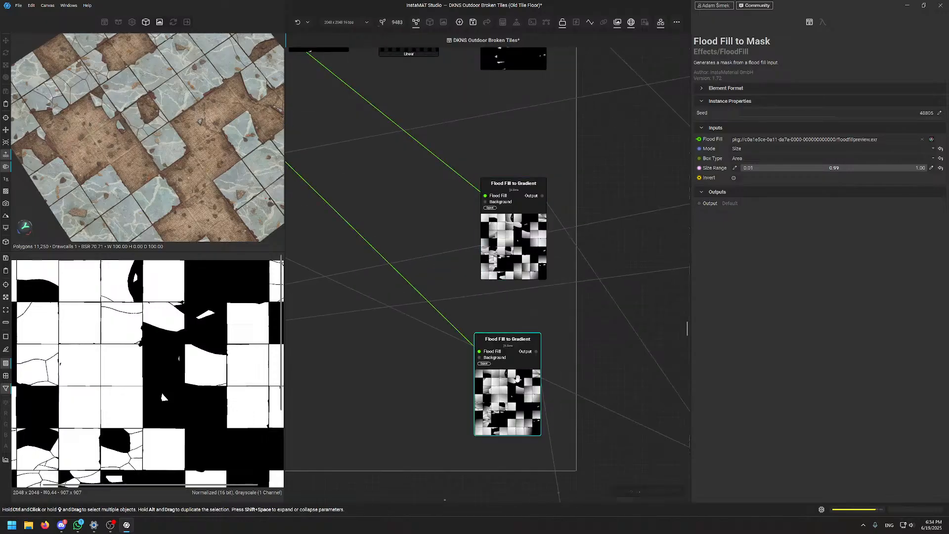
pyautogui.click(516, 386)
pyautogui.doubleClick(513, 216)
pyautogui.scroll(-5, 371, 297)
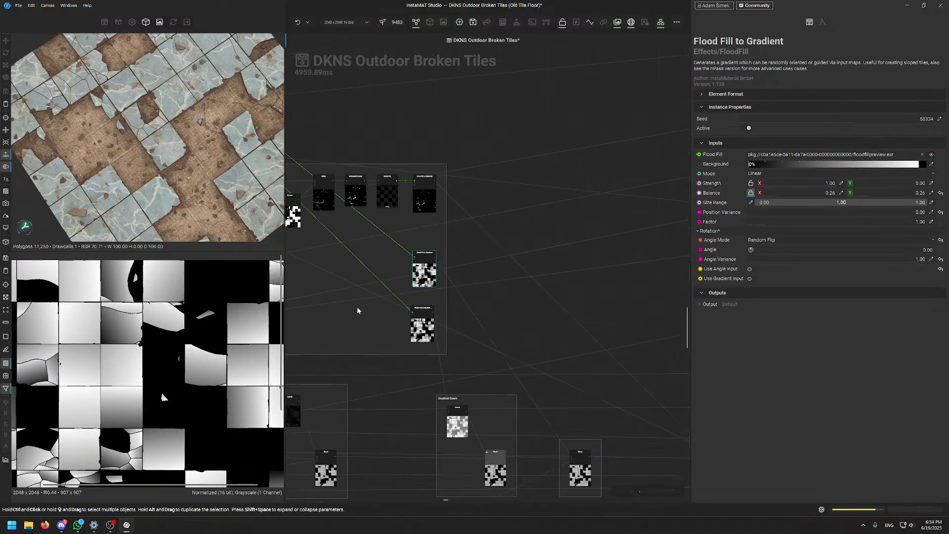
# Preview the Flood Fill to Color node in the Fragments Height Var group
pyautogui.moveTo(357, 311); pyautogui.dragTo(572, 287, button='middle')
pyautogui.scroll(6, 464, 391)
pyautogui.doubleClick(467, 378)
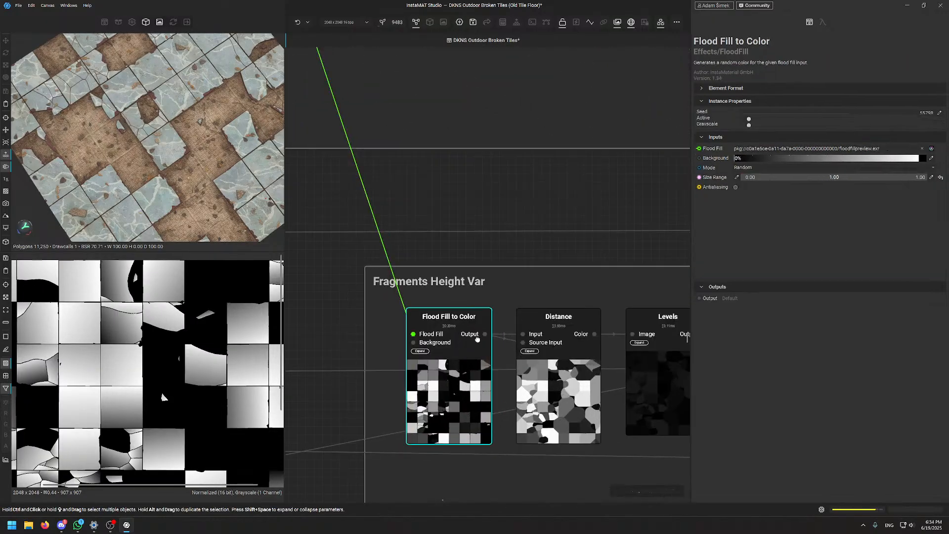
pyautogui.scroll(-5, 421, 184)
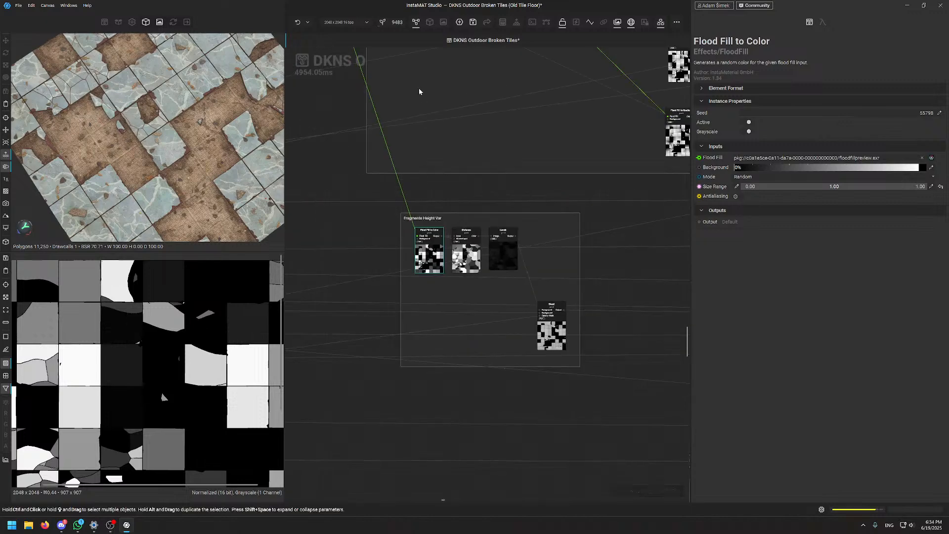
# Inspect the Flood Fill to BBox node in the Fragments Gradients group, previewing its output and its flood fill input
pyautogui.moveTo(419, 88); pyautogui.dragTo(466, 469, button='middle')
pyautogui.scroll(6, 421, 287)
pyautogui.click(538, 366)
pyautogui.moveTo(538, 365); pyautogui.dragTo(444, 313, button='middle')
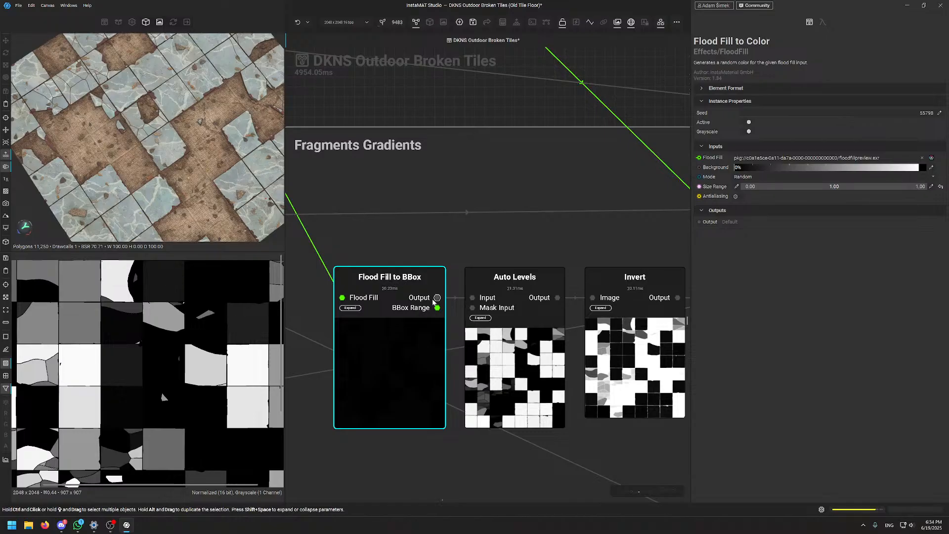
pyautogui.moveTo(420, 277); pyautogui.dragTo(459, 218, button='middle')
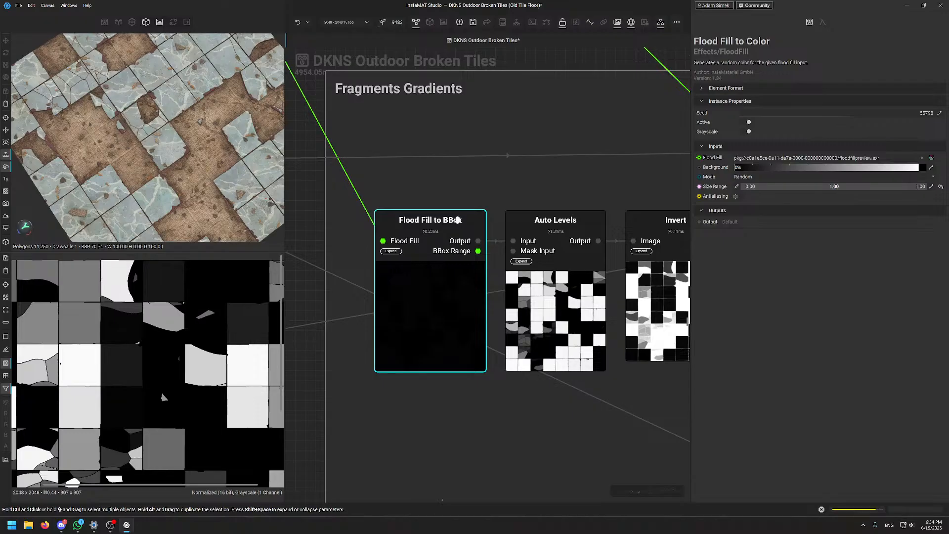
pyautogui.click(425, 242)
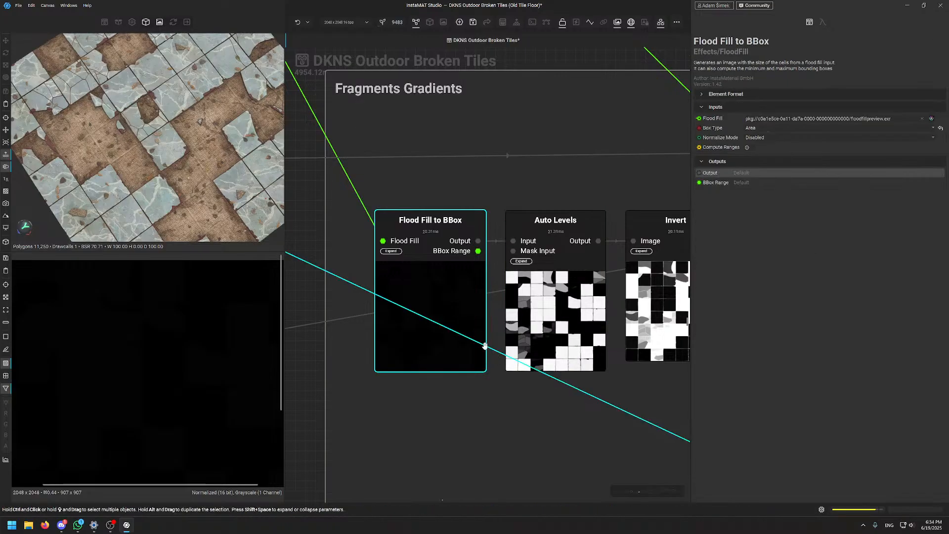
pyautogui.click(384, 241)
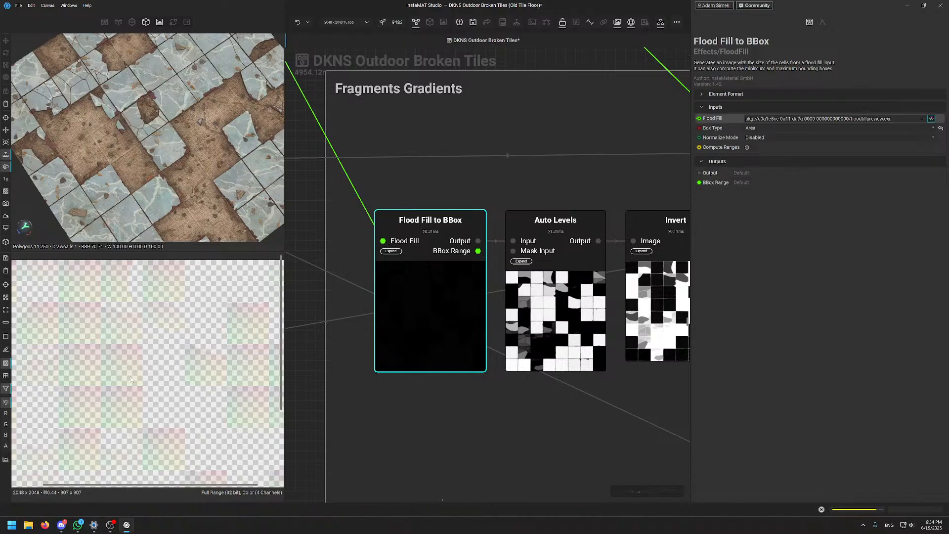
pyautogui.scroll(3, 128, 347)
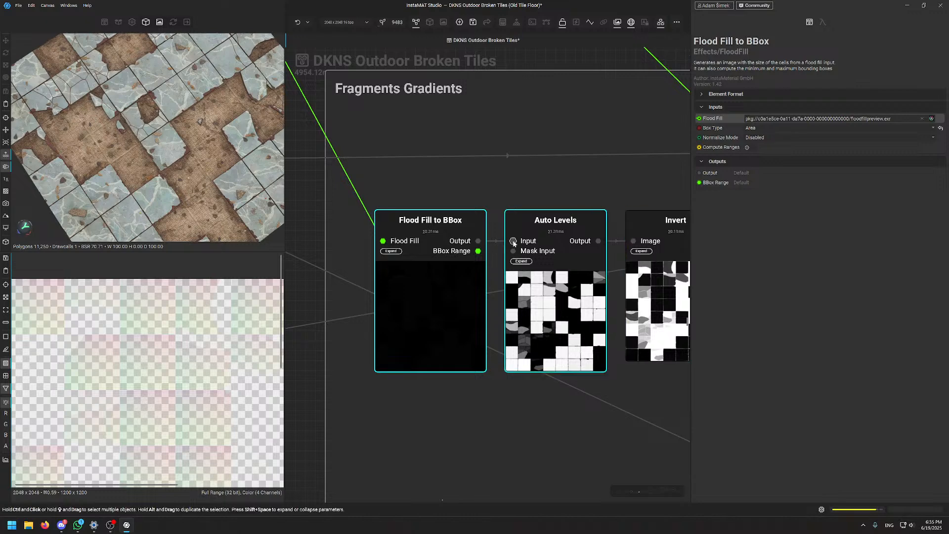
# Preview the Auto Levels node's output, and examine its unadjusted input up close for comparison
pyautogui.click(569, 247)
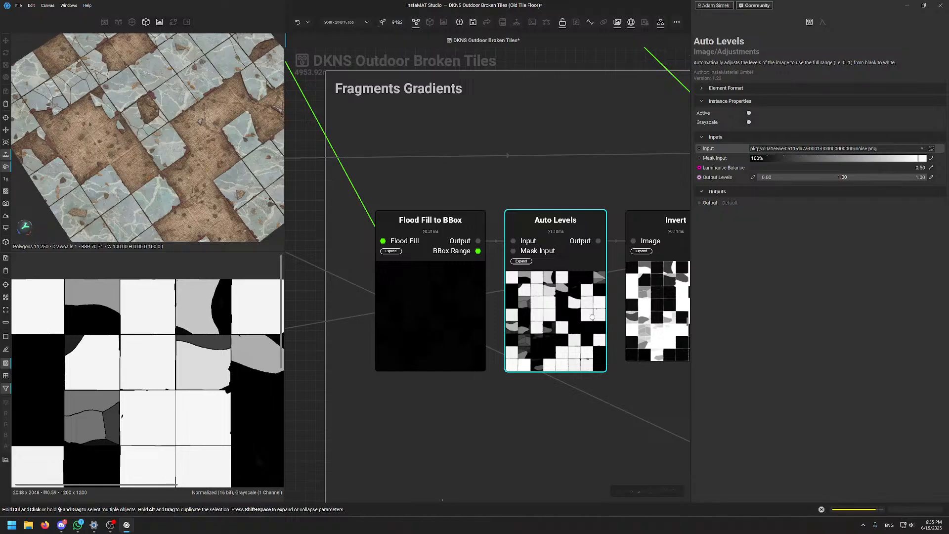
pyautogui.doubleClick(513, 240)
pyautogui.scroll(-5, 132, 398)
pyautogui.moveTo(173, 475); pyautogui.dragTo(179, 392, button='middle')
pyautogui.scroll(5, 175, 403)
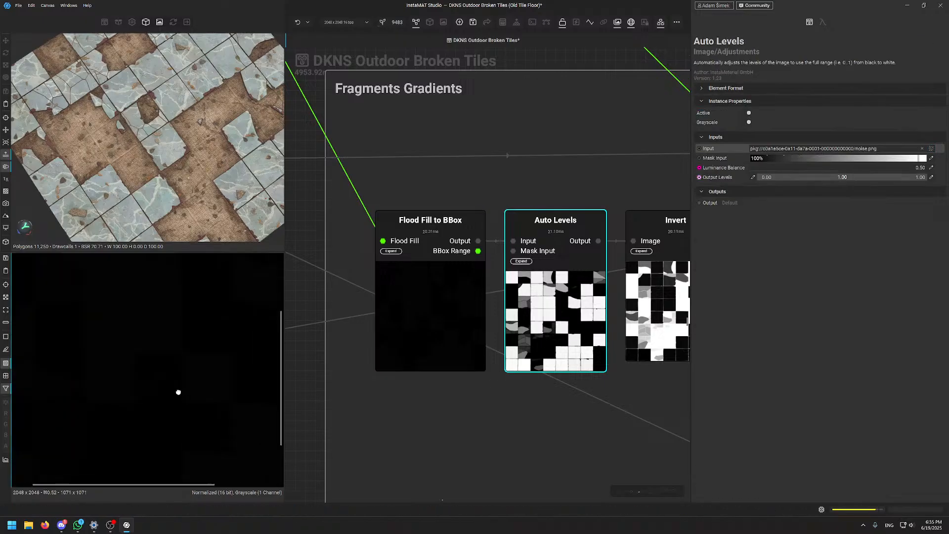
pyautogui.scroll(8, 170, 334)
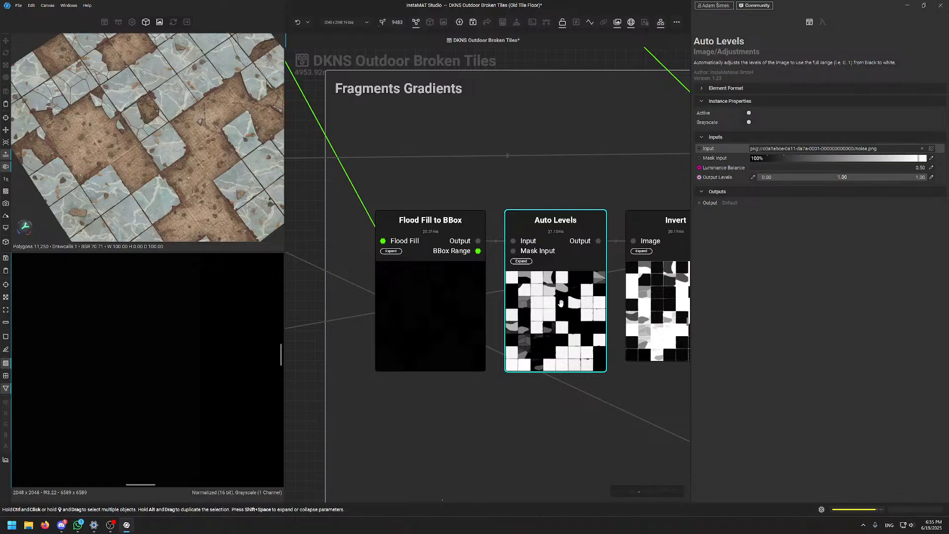
# Examine the grey values of whole tiles and small fragments in the Auto Levels node's output
pyautogui.scroll(-5, 244, 346)
pyautogui.scroll(-4, 187, 406)
pyautogui.scroll(-2, 174, 427)
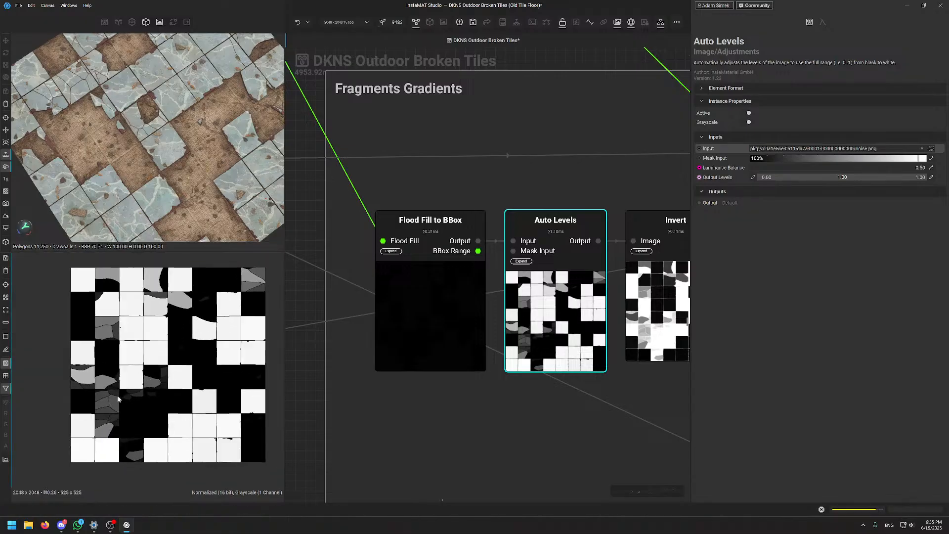
pyautogui.scroll(2, 141, 362)
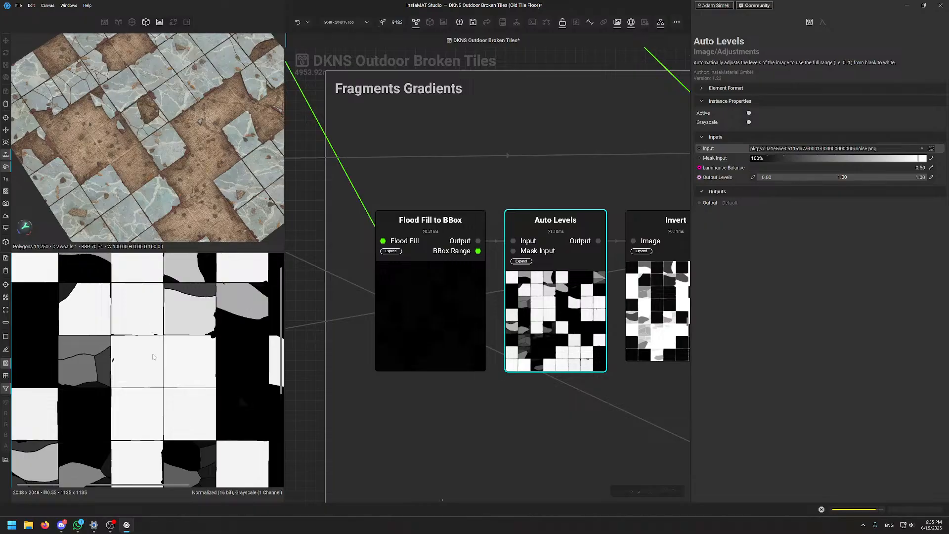
pyautogui.scroll(4, 148, 390)
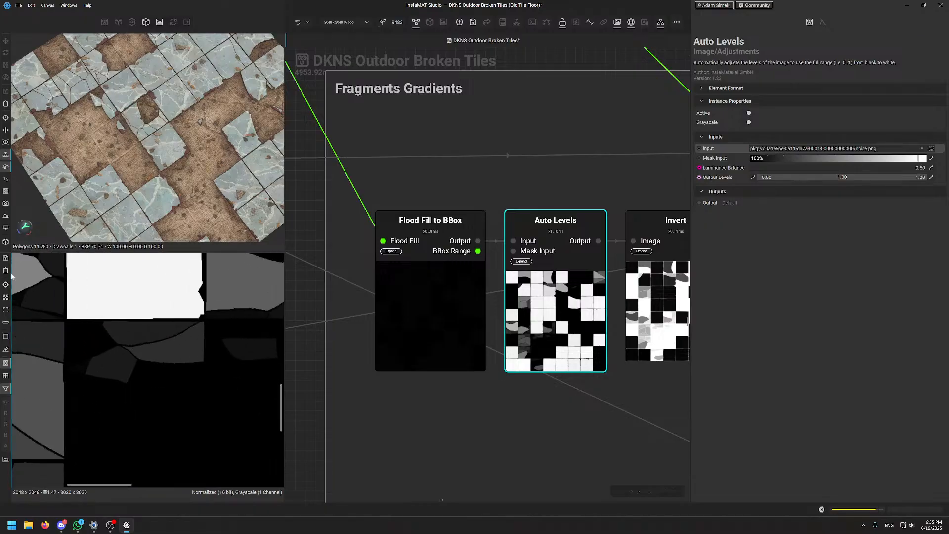
pyautogui.scroll(-3, 132, 364)
# Preview the output of the Invert node that follows Auto Levels in the Fragments Gradients group
pyautogui.moveTo(557, 175); pyautogui.dragTo(426, 249, button='middle')
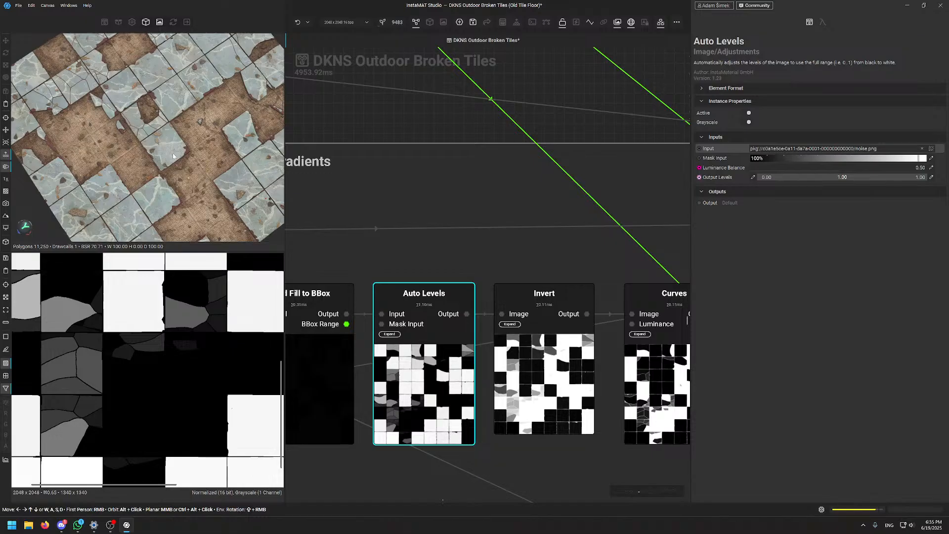
pyautogui.scroll(-3, 569, 235)
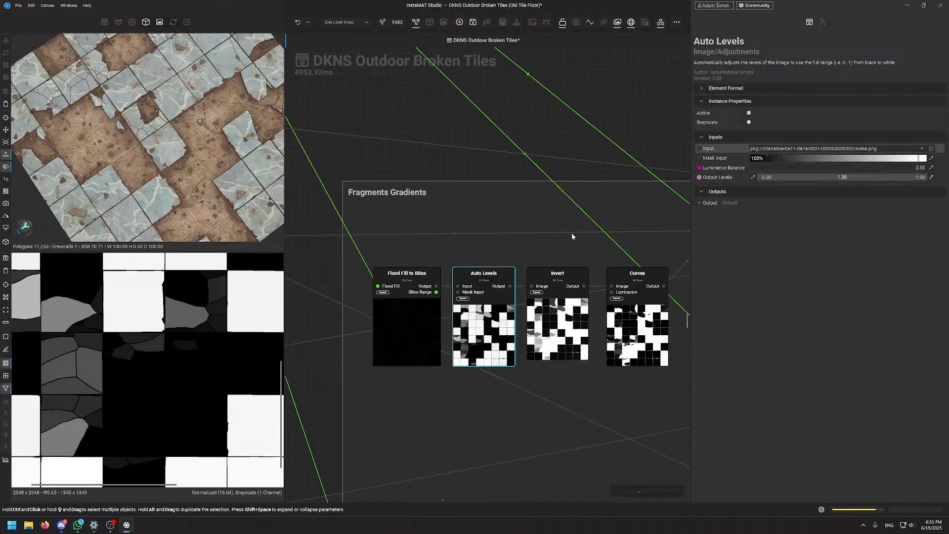
pyautogui.moveTo(570, 235); pyautogui.dragTo(448, 244, button='middle')
pyautogui.scroll(1, 563, 280)
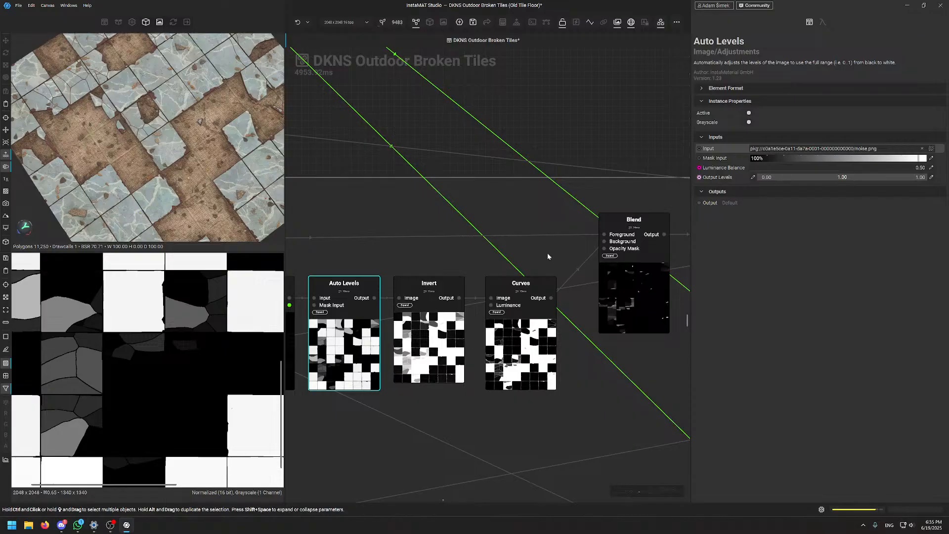
pyautogui.click(428, 286)
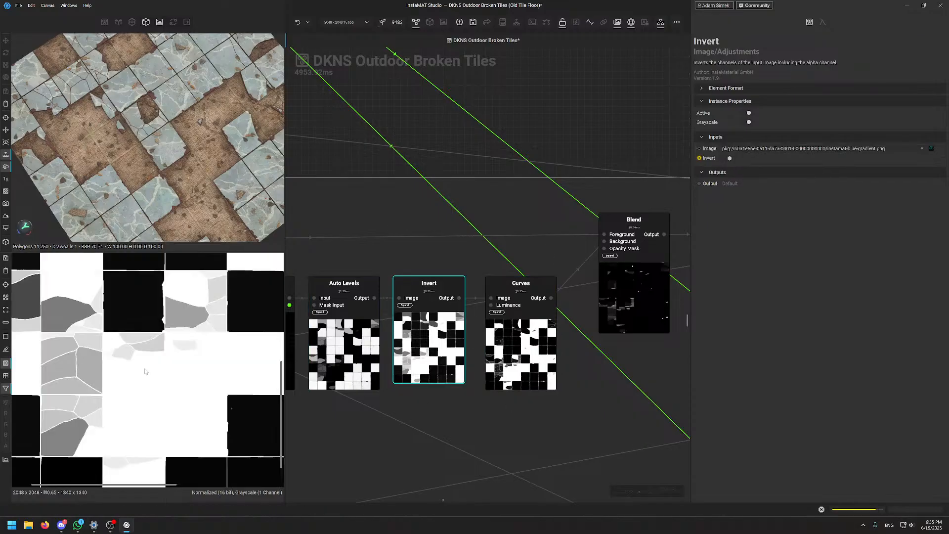
# Inspect the Curves node after Invert, examining its curve and how its output isolates the smaller fragments
pyautogui.click(523, 347)
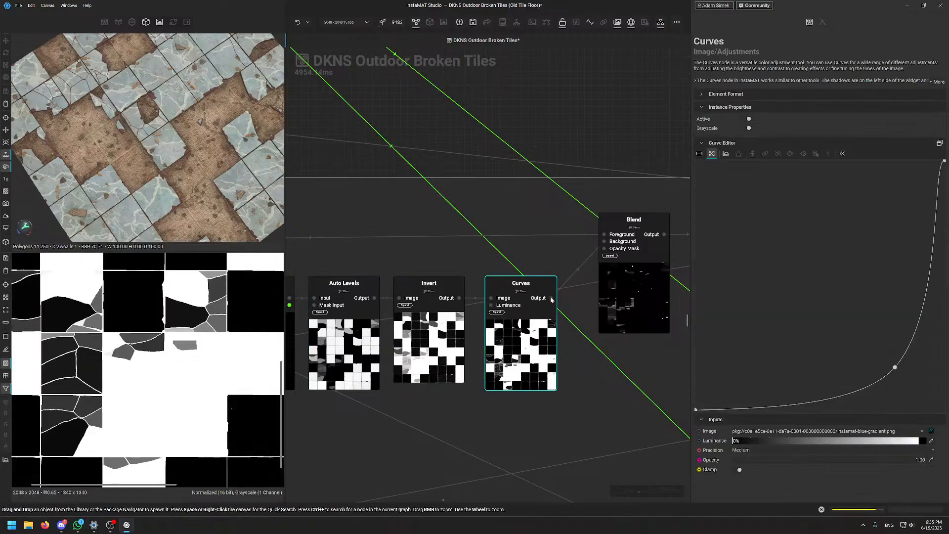
pyautogui.scroll(-7, 172, 336)
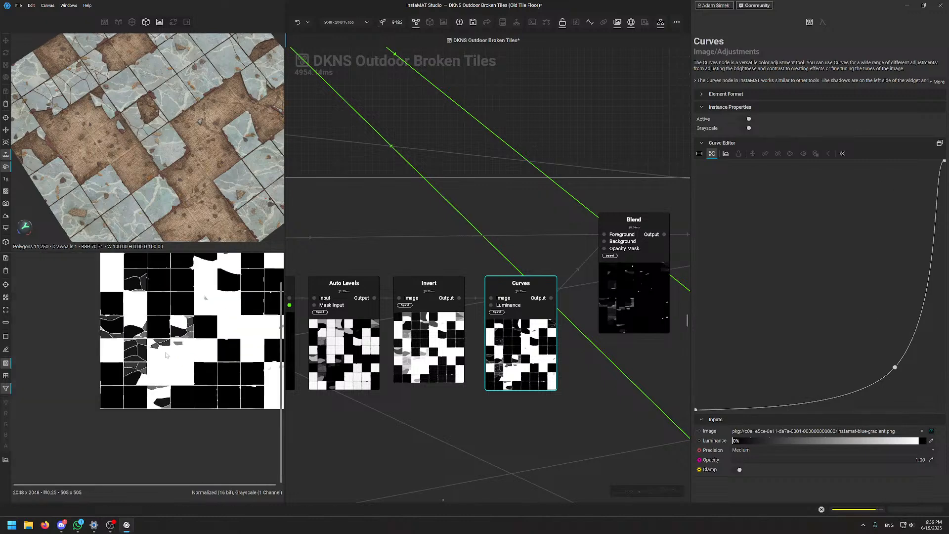
pyautogui.moveTo(173, 326); pyautogui.dragTo(152, 354, button='middle')
pyautogui.scroll(6, 135, 381)
pyautogui.scroll(-6, 133, 368)
pyautogui.scroll(6, 138, 358)
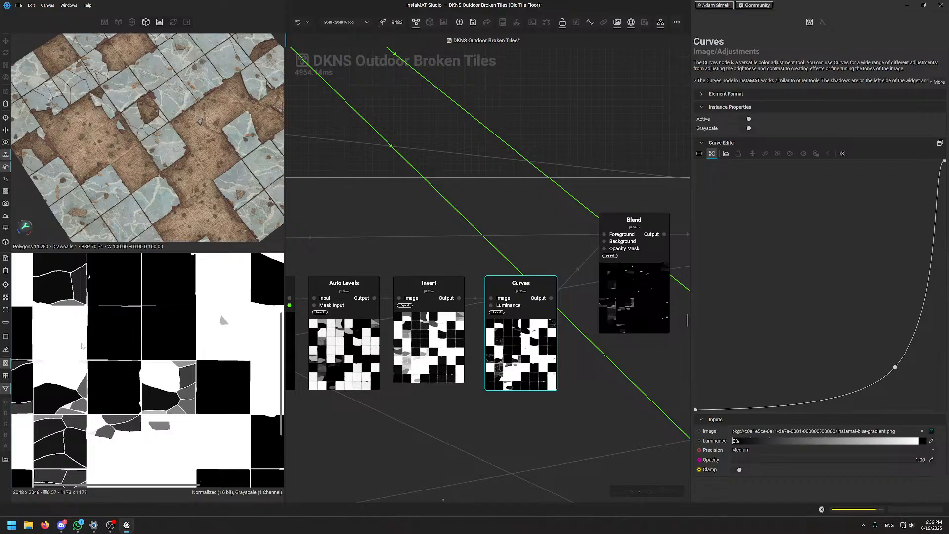
pyautogui.moveTo(220, 313); pyautogui.dragTo(220, 244, button='middle')
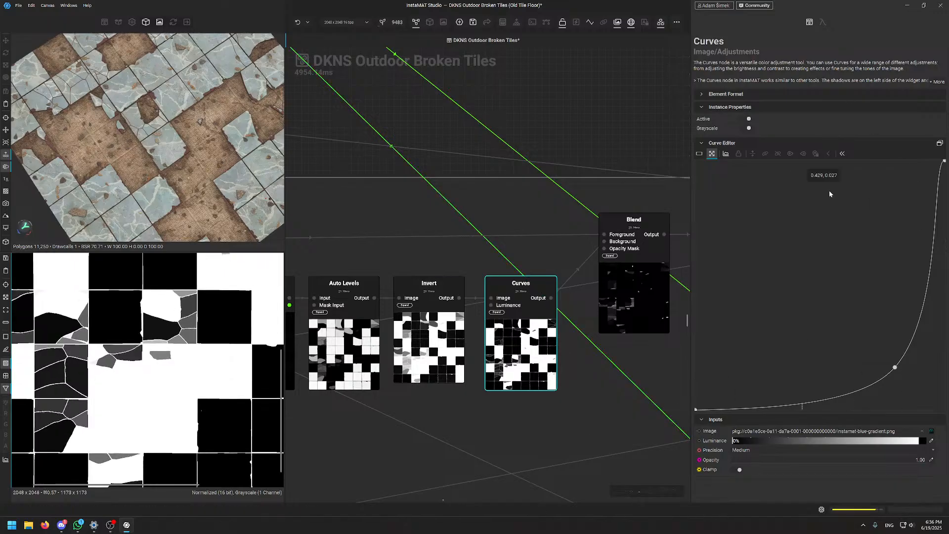
# Preview the output and Multiply settings of the Blend node fed by the Curves node
pyautogui.moveTo(627, 178); pyautogui.dragTo(496, 218, button='middle')
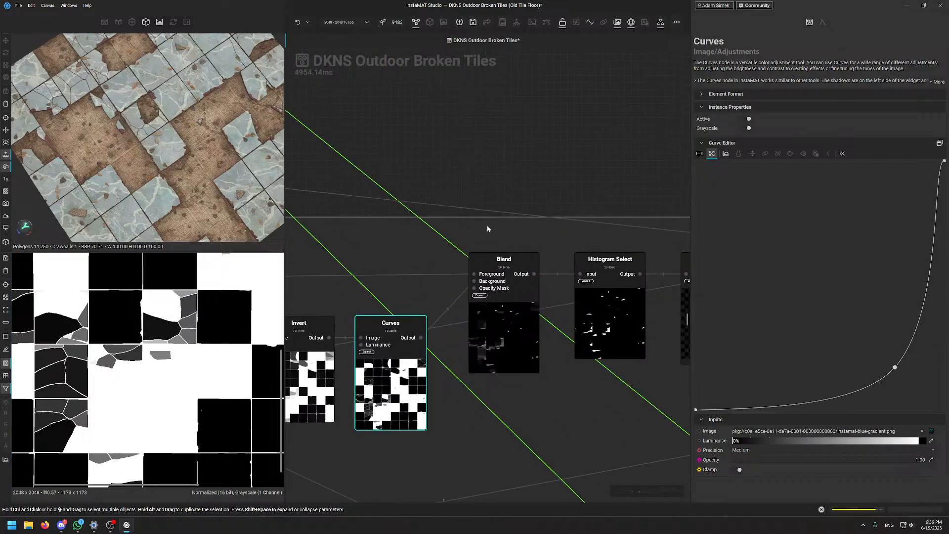
pyautogui.click(529, 274)
pyautogui.scroll(-4, 136, 362)
pyautogui.scroll(2, 123, 400)
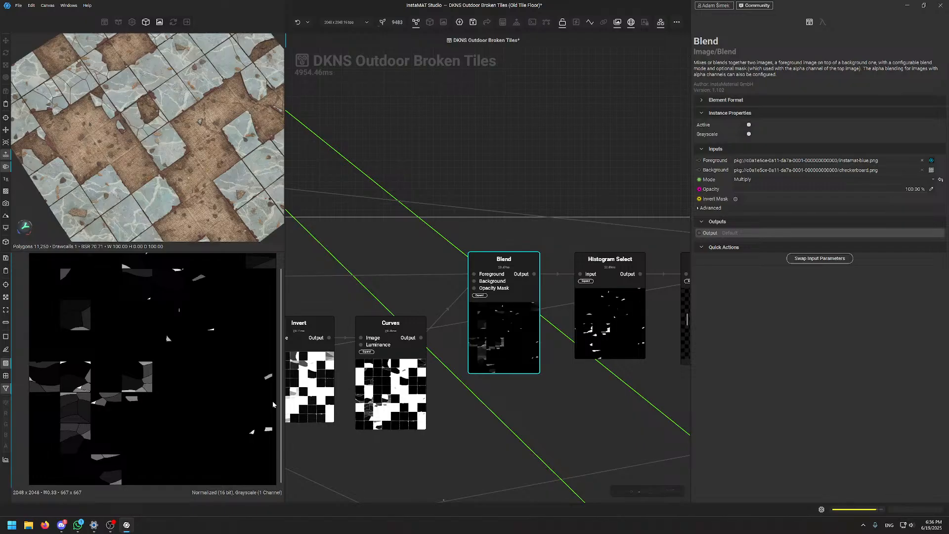
pyautogui.moveTo(233, 355); pyautogui.dragTo(186, 358, button='middle')
# Inspect the Histogram Select node's settings and examine the fragment mask it outputs
pyautogui.moveTo(588, 223); pyautogui.dragTo(450, 225, button='middle')
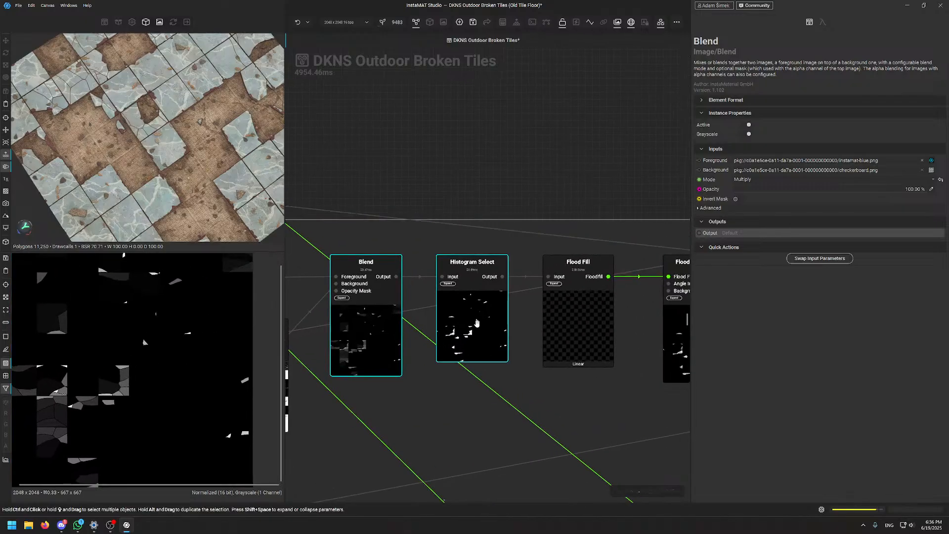
pyautogui.click(493, 281)
pyautogui.scroll(1, 147, 363)
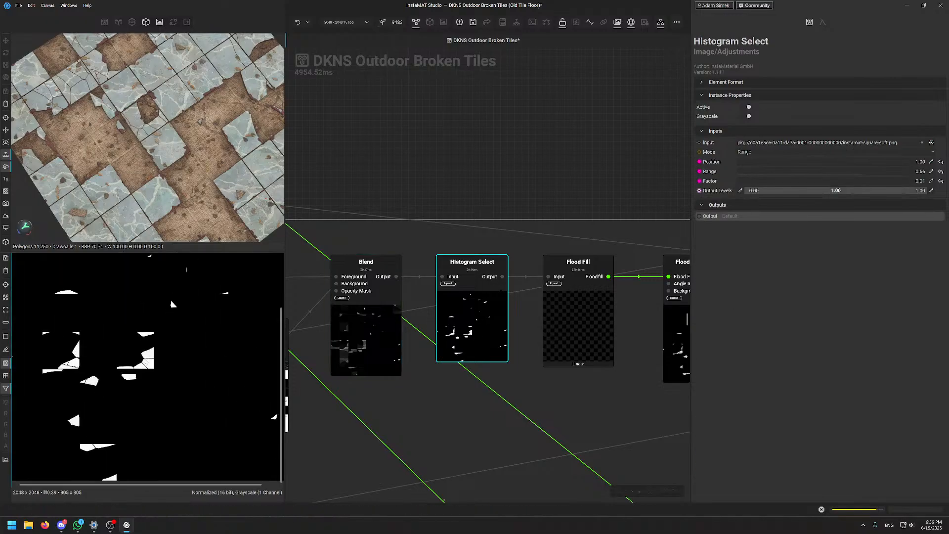
pyautogui.scroll(3, 181, 361)
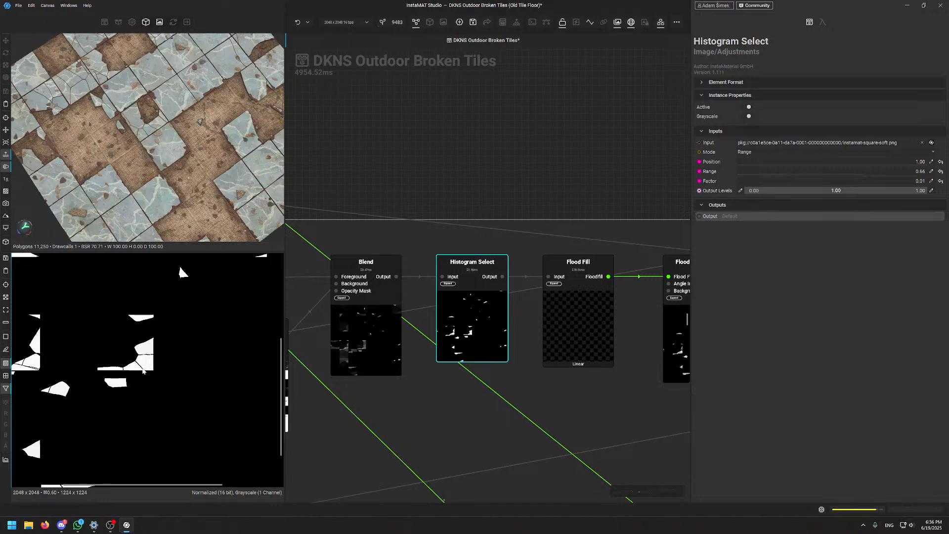
# Add a Flood Fill to Shape Info node connected to the flood fill reroute above the Fragments Gradients group
pyautogui.scroll(-4, 453, 179)
pyautogui.moveTo(430, 144); pyautogui.dragTo(535, 291, button='middle')
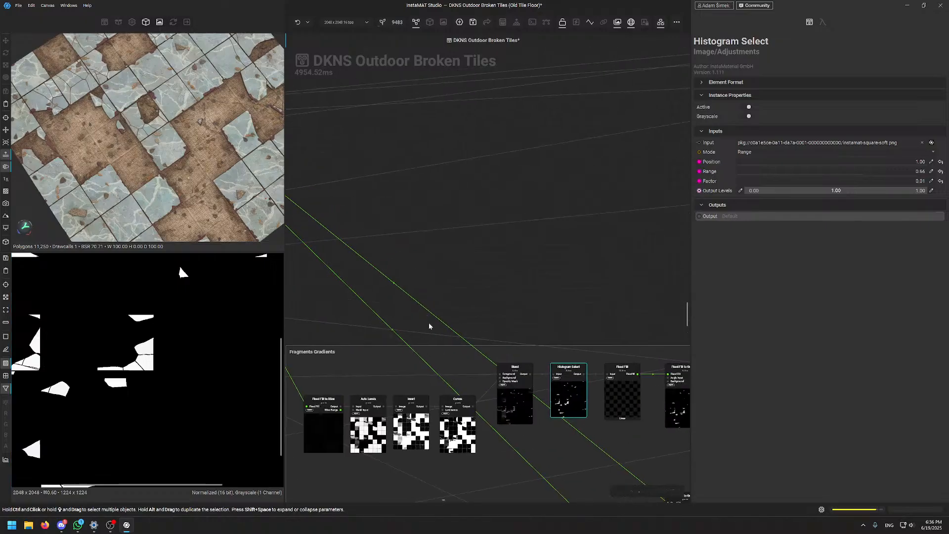
pyautogui.moveTo(380, 335); pyautogui.dragTo(565, 296, button='middle')
pyautogui.moveTo(462, 236); pyautogui.dragTo(532, 422, button='middle')
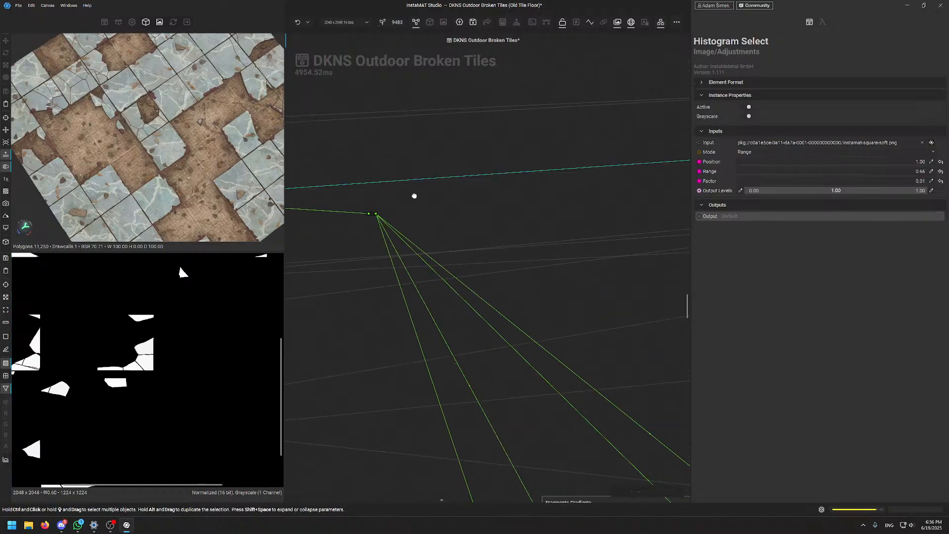
pyautogui.moveTo(414, 195); pyautogui.dragTo(410, 277, button='middle')
pyautogui.rightClick(493, 211)
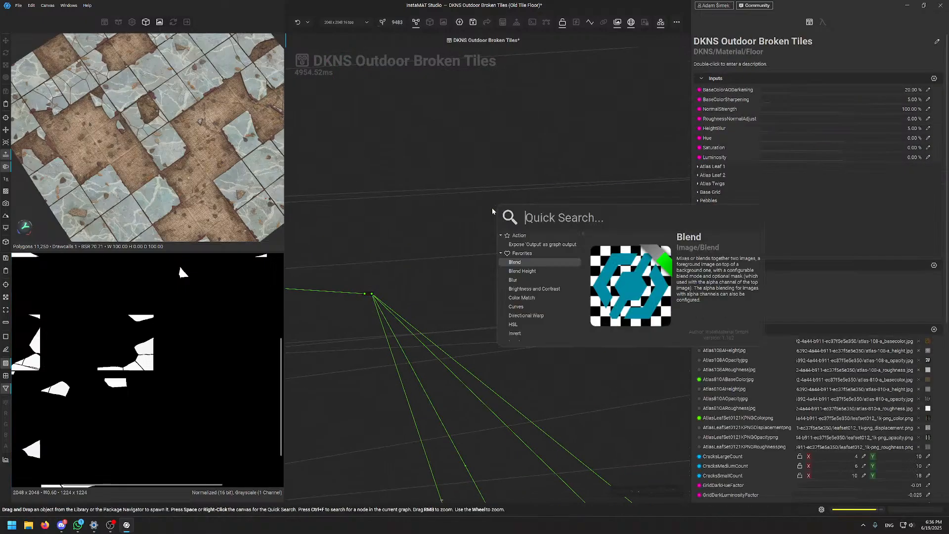
pyautogui.write('flood t')
pyautogui.press('BackSpace')
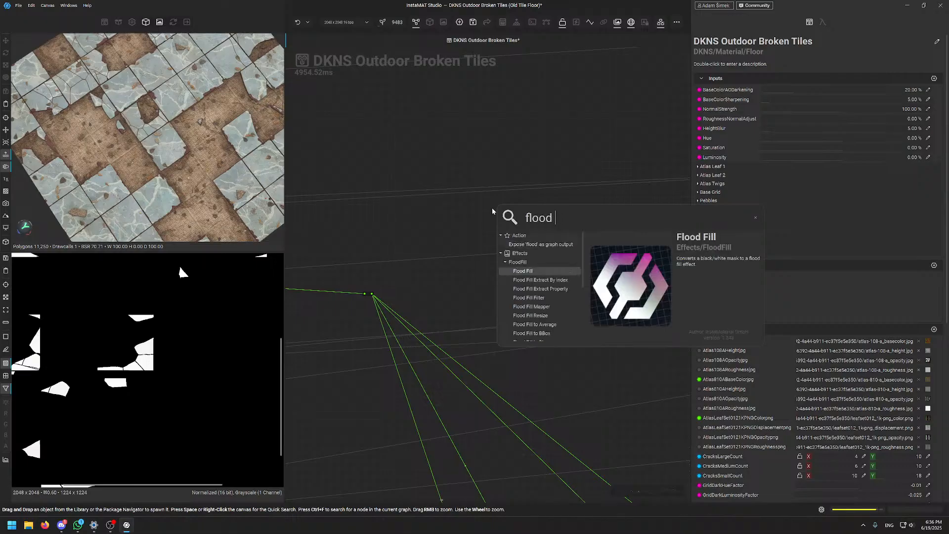
pyautogui.press('Down')
pyautogui.press('Down')
pyautogui.press('Down')
pyautogui.press('Down')
pyautogui.press('Down')
pyautogui.press('Down')
pyautogui.press('Down')
pyautogui.press('Down')
pyautogui.press('Down')
pyautogui.press('Down')
pyautogui.press('Down')
pyautogui.press('Down')
pyautogui.press('Down')
pyautogui.press('Down')
pyautogui.press('Down')
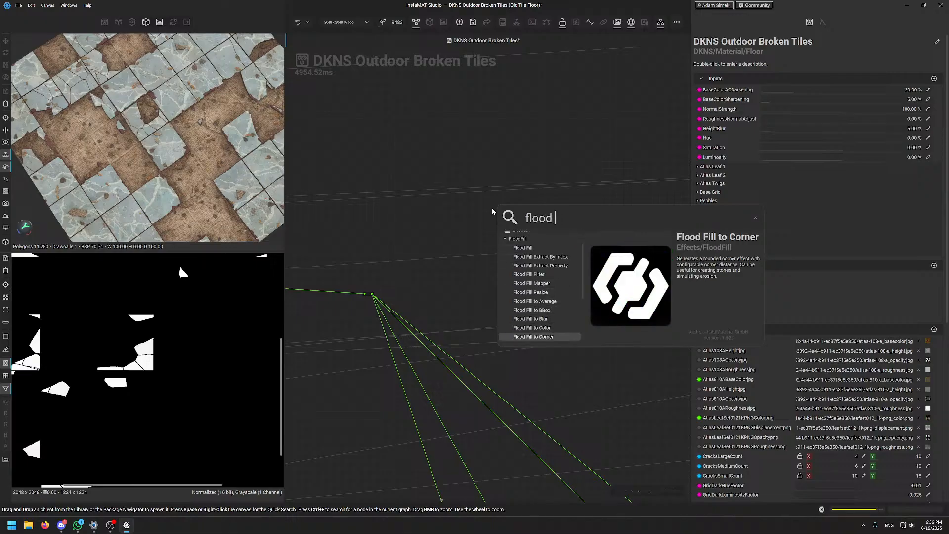
pyautogui.press('Down')
pyautogui.press('Down')
pyautogui.press('Down')
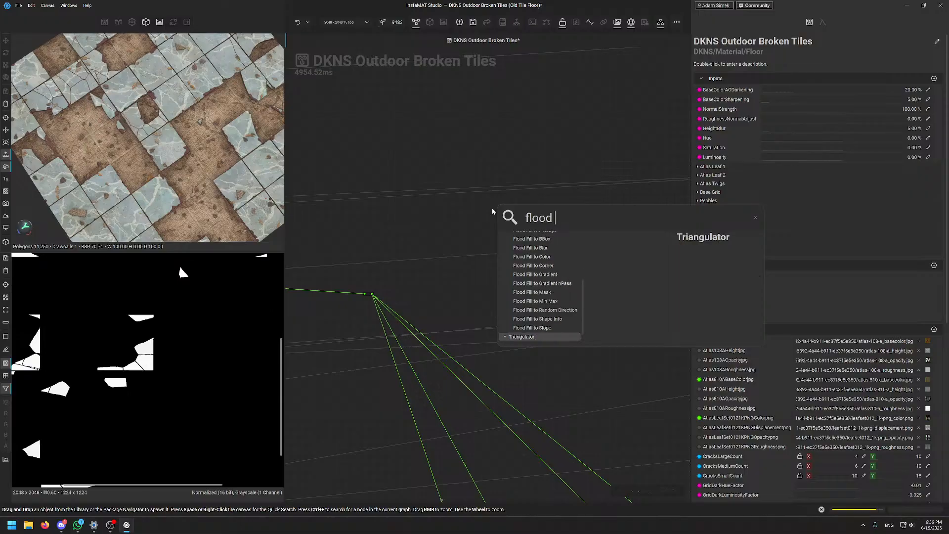
pyautogui.press('Up')
pyautogui.press('Up')
pyautogui.press('Up')
pyautogui.press('Up')
pyautogui.press('Up')
pyautogui.press('Up')
pyautogui.press('Down')
pyautogui.press('Down')
pyautogui.press('Down')
pyautogui.press('Down')
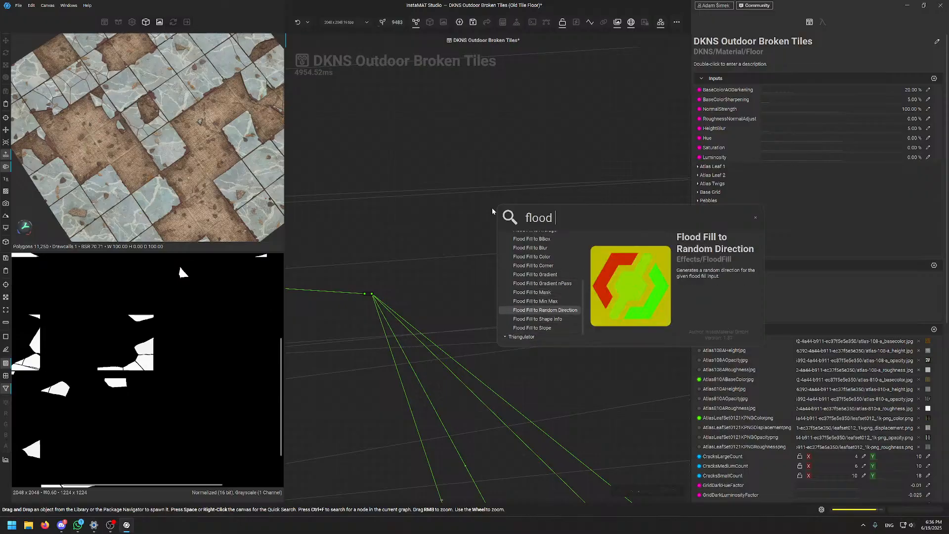
pyautogui.press('Return')
# Preview the Indices output of the Flood Fill to Shape Info node
pyautogui.scroll(4, 522, 228)
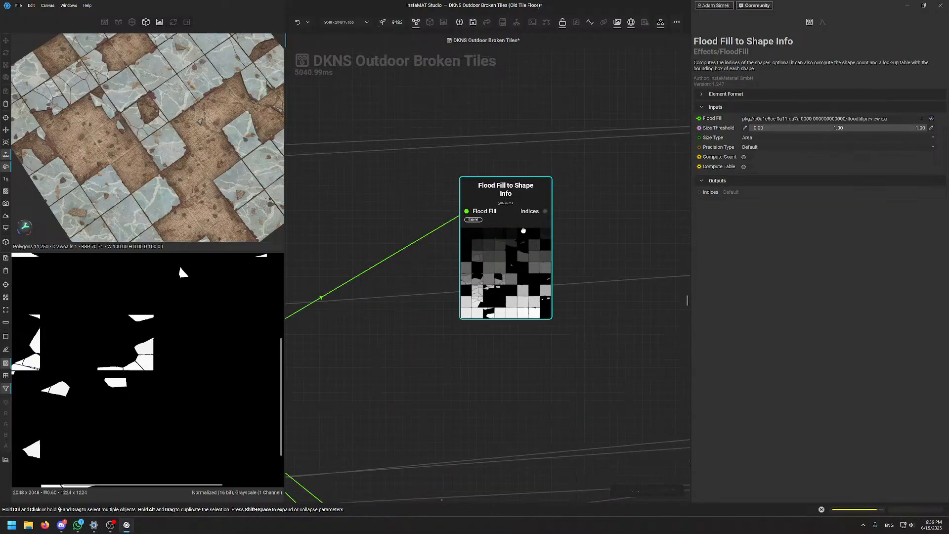
pyautogui.scroll(-6, 115, 434)
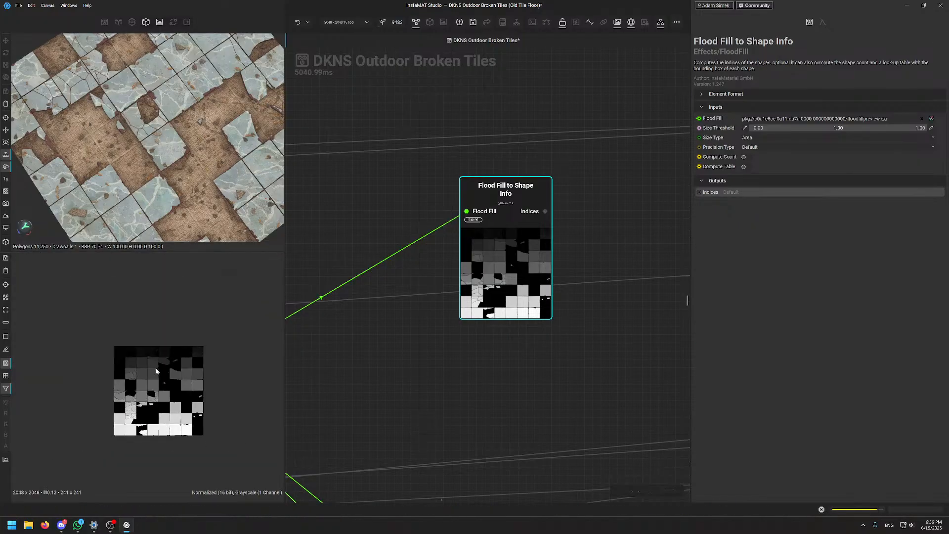
pyautogui.scroll(4, 142, 398)
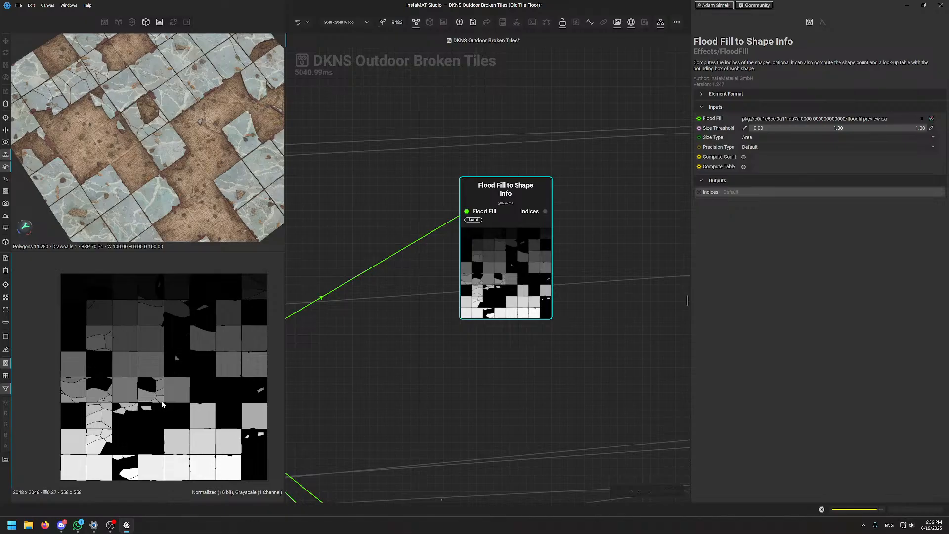
# Replace the Flood Fill to Shape Info node with a Flood Fill Extract By Index node fed from the flood fill reroute
pyautogui.moveTo(476, 250); pyautogui.dragTo(459, 216)
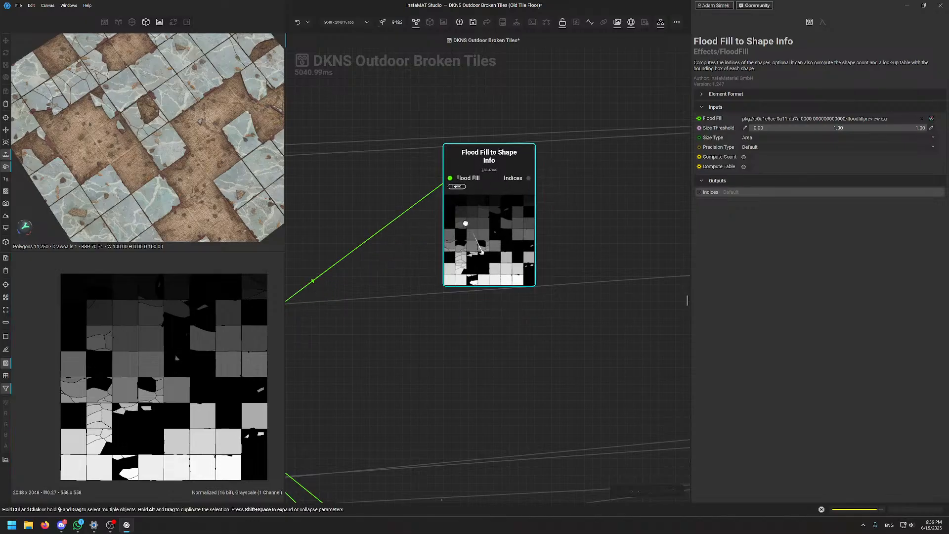
pyautogui.press('Delete')
pyautogui.moveTo(362, 341); pyautogui.dragTo(544, 296, button='middle')
pyautogui.moveTo(356, 339); pyautogui.dragTo(514, 171)
pyautogui.write('flood')
pyautogui.press('Down')
pyautogui.press('Down')
pyautogui.press('Down')
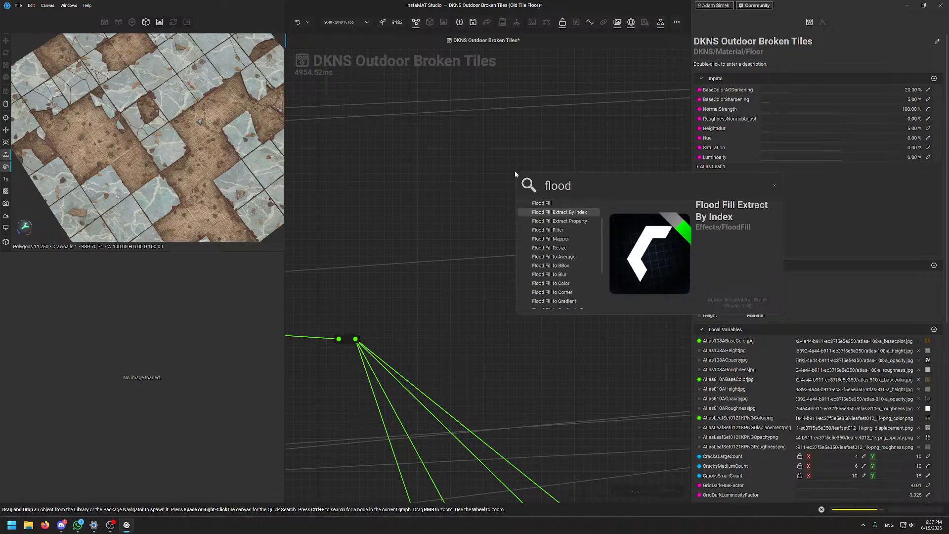
pyautogui.press('Down')
pyautogui.press('Up')
pyautogui.press('Up')
pyautogui.press('Up')
pyautogui.press('Down')
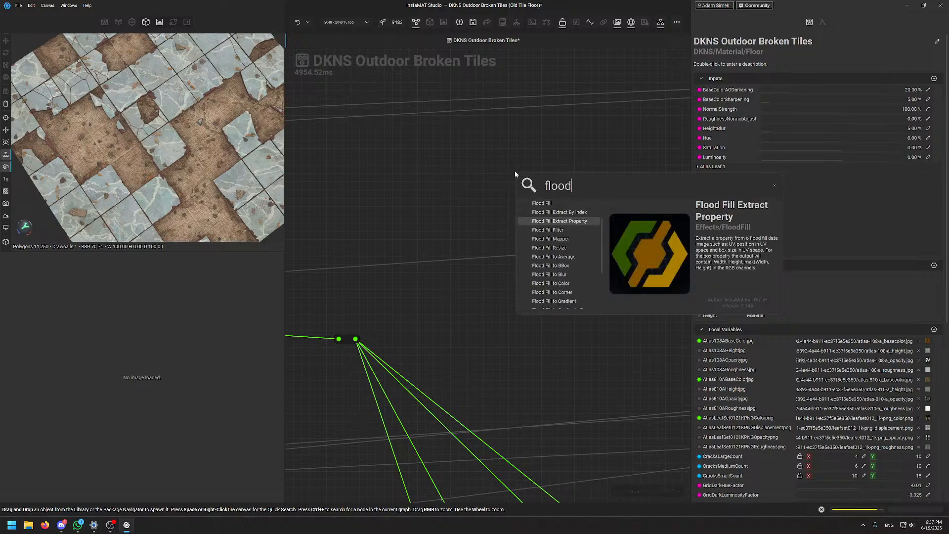
pyautogui.press('Up')
pyautogui.press('Return')
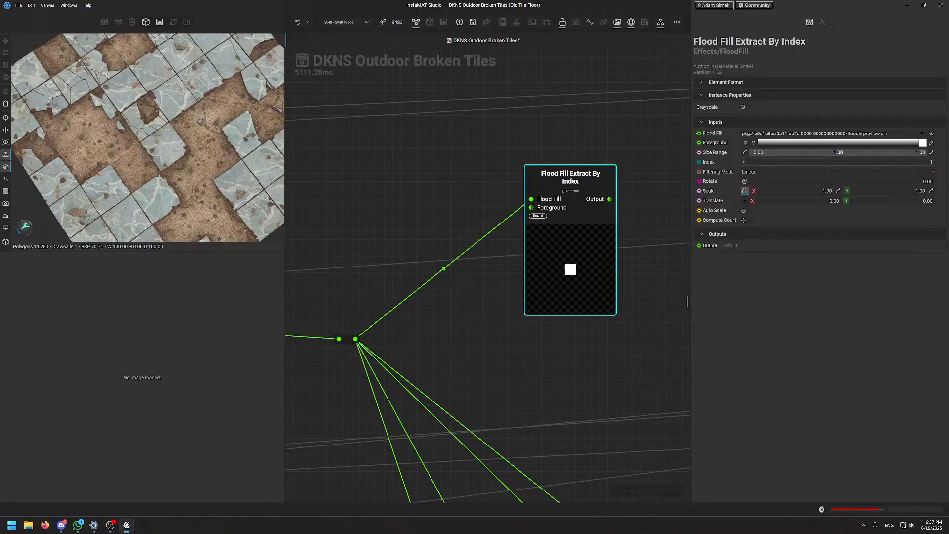
# Set the Flood Fill Extract By Index node's Index to 6 and shift the node slightly closer to the reroute
pyautogui.moveTo(743, 161); pyautogui.dragTo(742, 155)
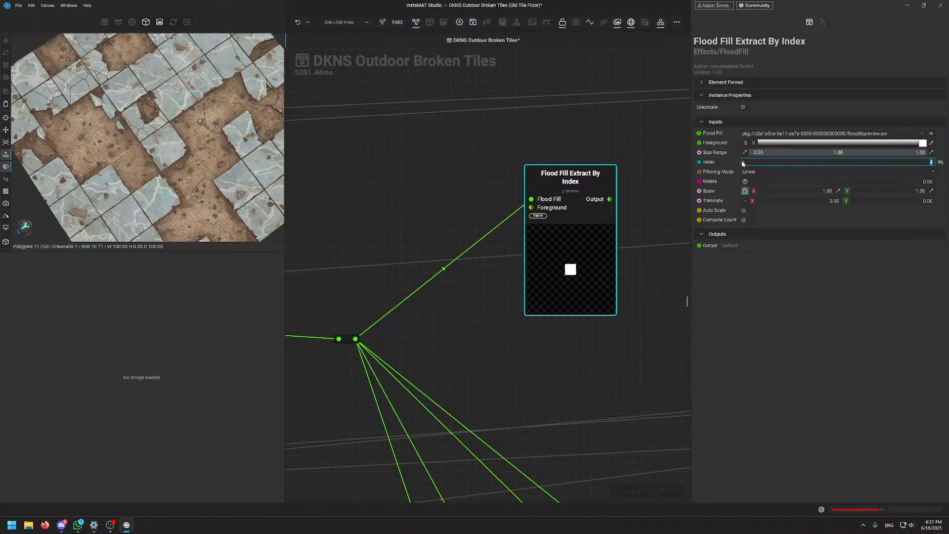
pyautogui.moveTo(599, 256); pyautogui.dragTo(588, 258)
# Examine the flood fill data at the reroute node, and compare it with the shape output by Flood Fill Extract By Index
pyautogui.click(340, 338)
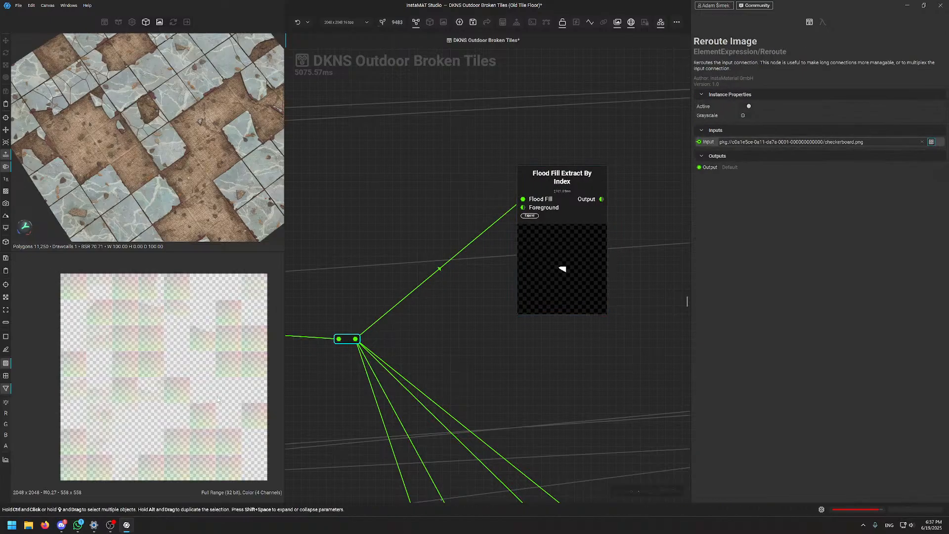
pyautogui.scroll(1, 124, 374)
pyautogui.scroll(6, 124, 374)
pyautogui.moveTo(125, 375); pyautogui.dragTo(73, 347, button='middle')
pyautogui.scroll(-8, 73, 348)
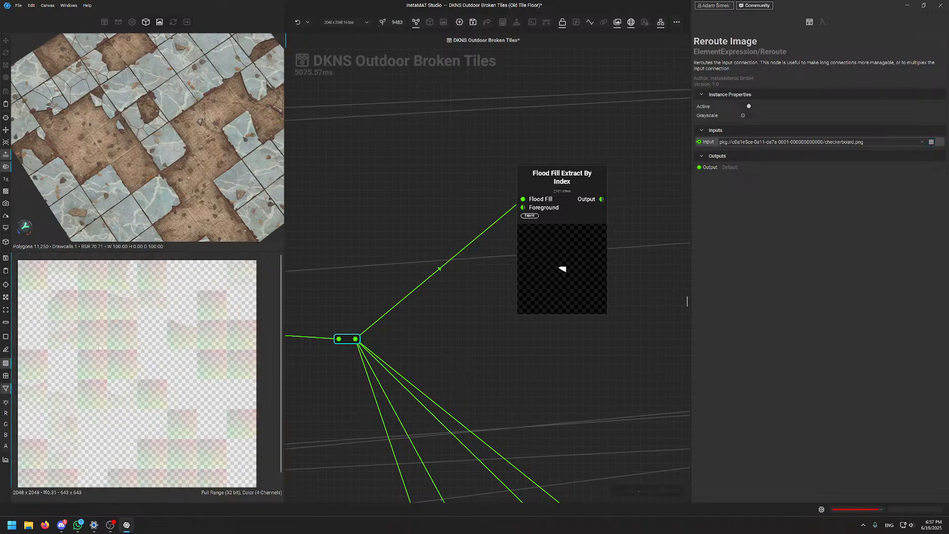
pyautogui.moveTo(39, 286); pyautogui.dragTo(73, 330, button='middle')
pyautogui.scroll(2, 74, 330)
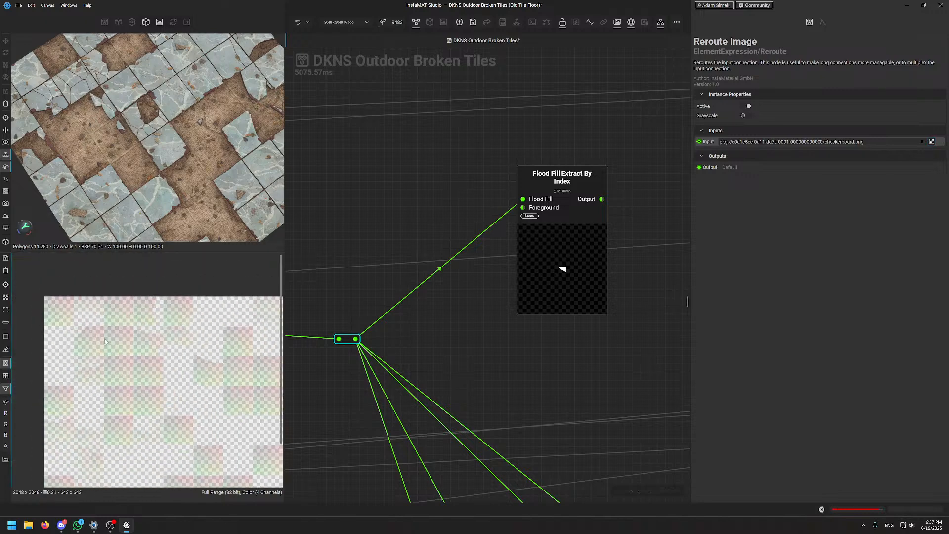
pyautogui.click(597, 223)
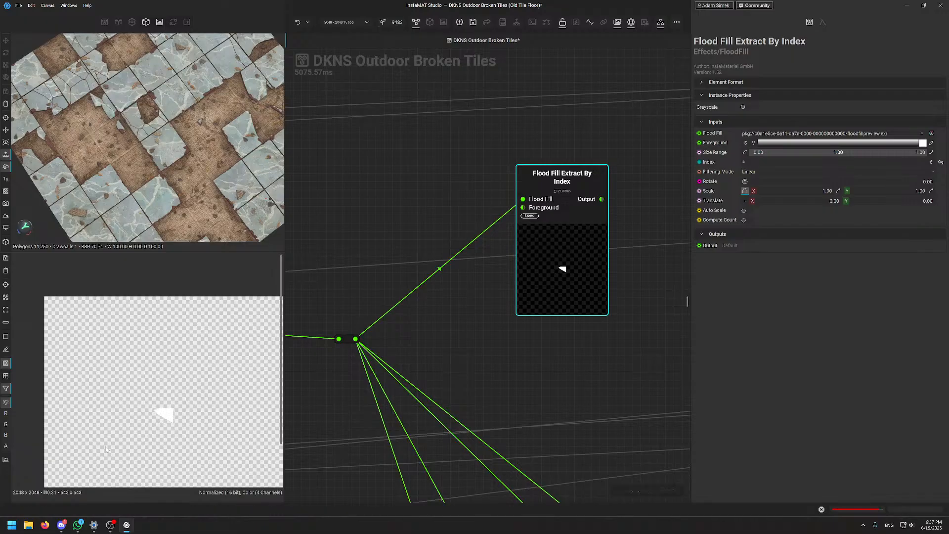
# Inspect the extracted shape up close and delete the Flood Fill Extract By Index node
pyautogui.scroll(3, 173, 419)
pyautogui.scroll(4, 173, 419)
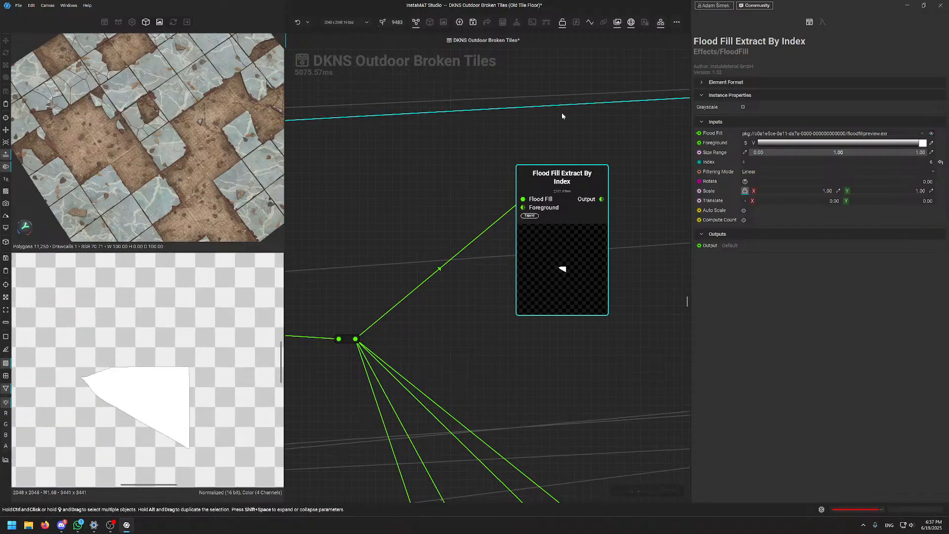
pyautogui.moveTo(538, 249); pyautogui.dragTo(539, 202)
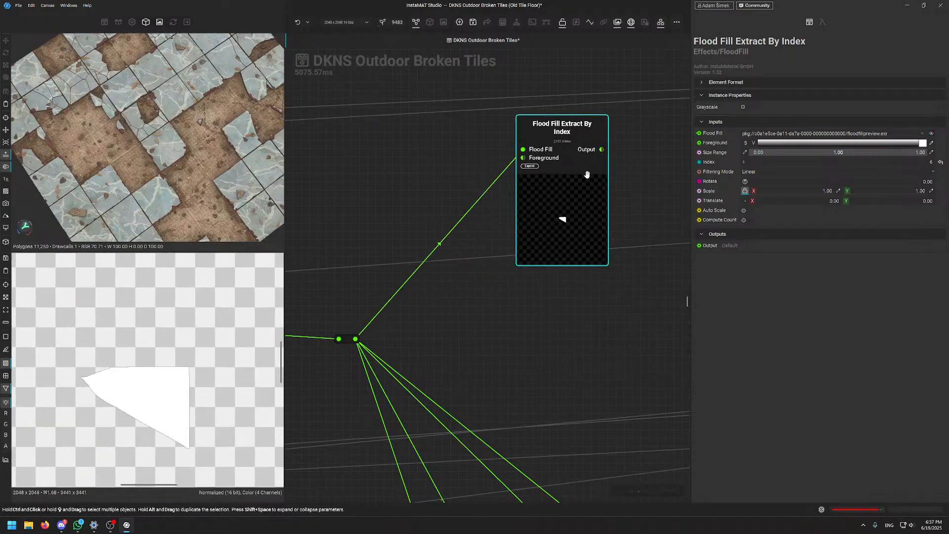
pyautogui.scroll(-2, 497, 267)
pyautogui.scroll(-2, 498, 267)
pyautogui.moveTo(527, 279); pyautogui.dragTo(524, 246, button='middle')
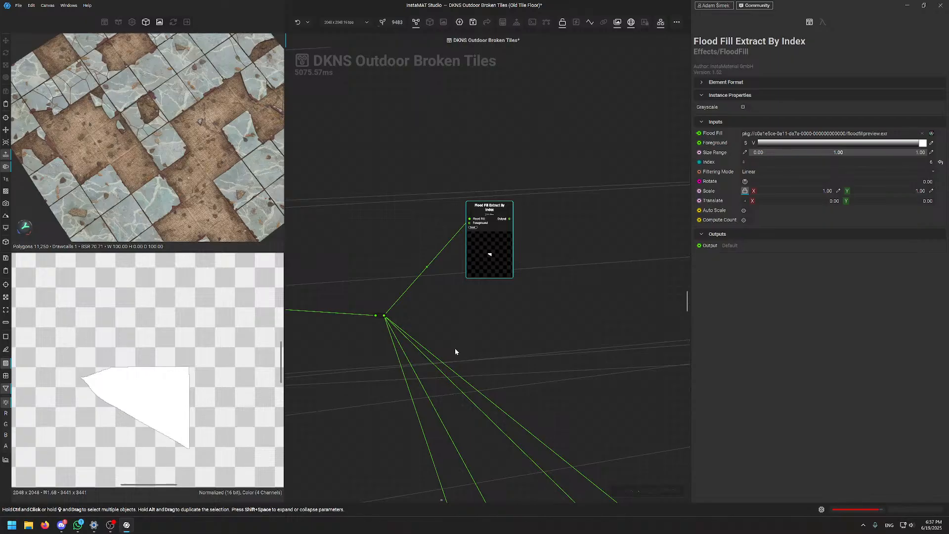
pyautogui.press('Delete')
# Preview the Atlas 810A opacity map among the twig atlas inputs
pyautogui.scroll(-5, 501, 263)
pyautogui.moveTo(443, 218); pyautogui.dragTo(335, 113, button='middle')
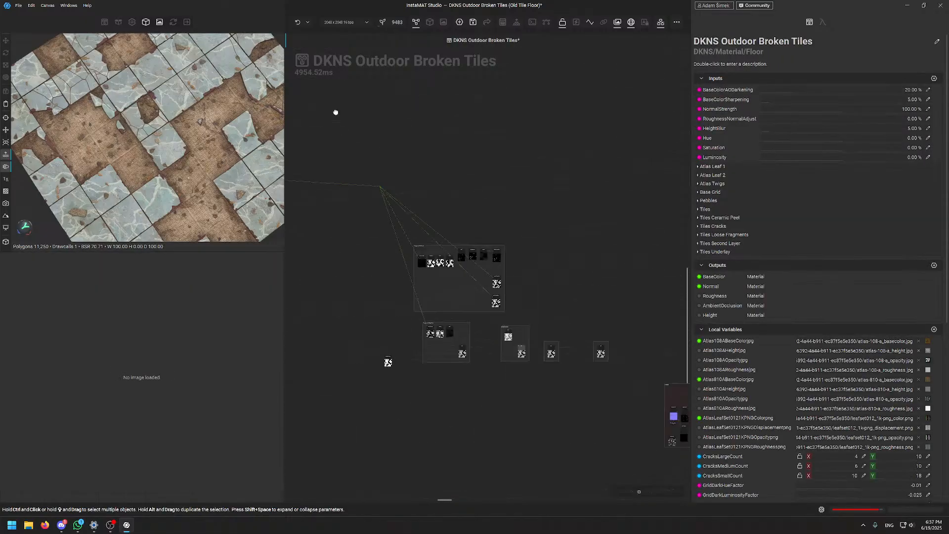
pyautogui.moveTo(613, 435); pyautogui.dragTo(307, 74, button='middle')
pyautogui.moveTo(627, 124); pyautogui.dragTo(256, 420, button='middle')
pyautogui.moveTo(644, 325); pyautogui.dragTo(329, 344, button='middle')
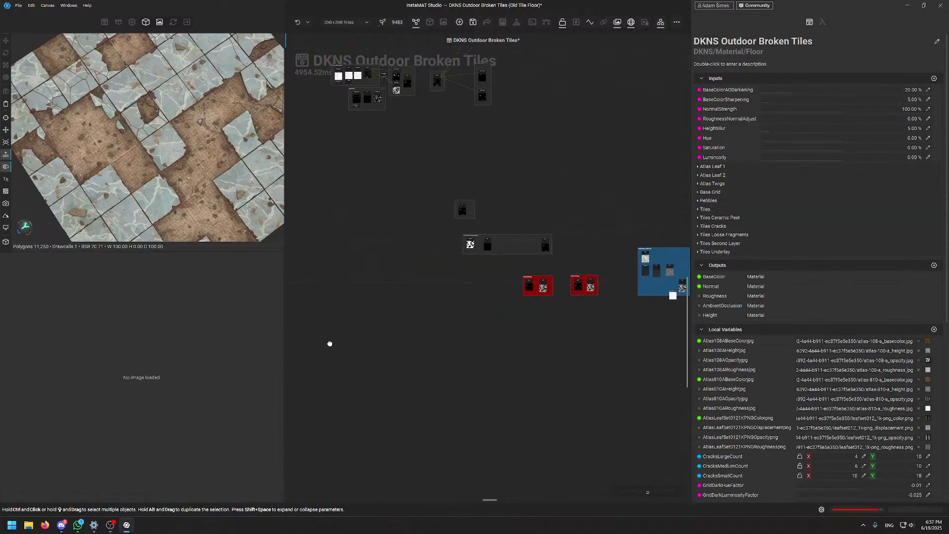
pyautogui.moveTo(684, 324); pyautogui.dragTo(317, 315, button='middle')
pyautogui.scroll(5, 518, 360)
pyautogui.scroll(3, 438, 233)
pyautogui.moveTo(437, 232); pyautogui.dragTo(431, 295, button='middle')
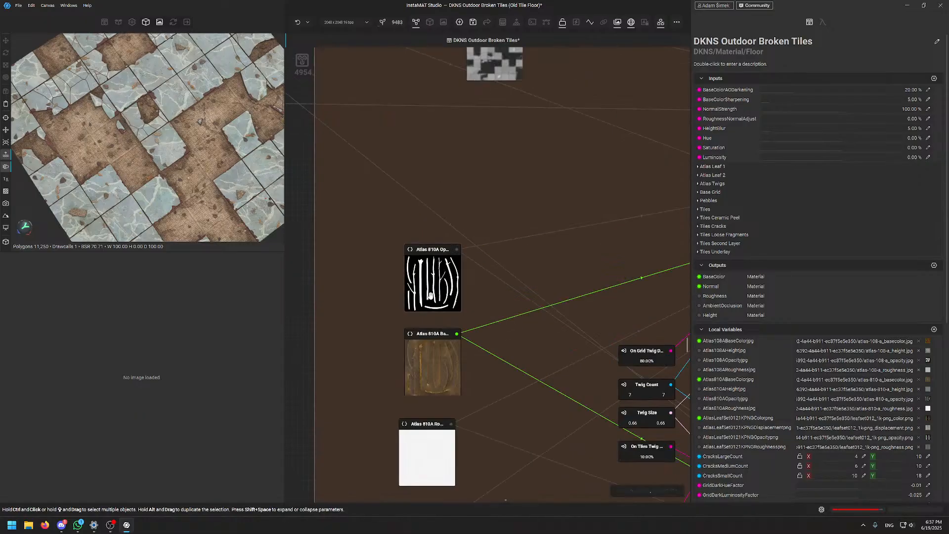
pyautogui.doubleClick(434, 286)
pyautogui.moveTo(448, 248); pyautogui.dragTo(505, 226)
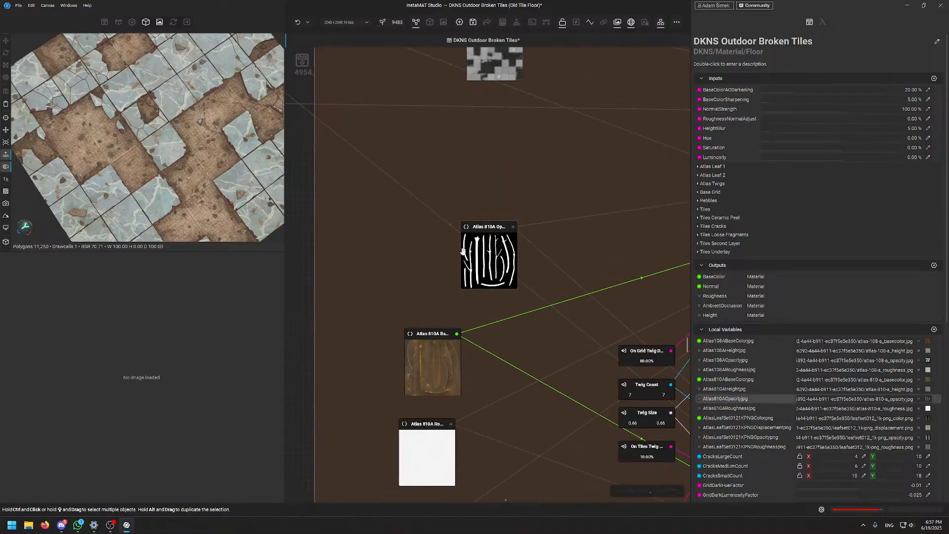
pyautogui.moveTo(463, 269); pyautogui.dragTo(406, 281)
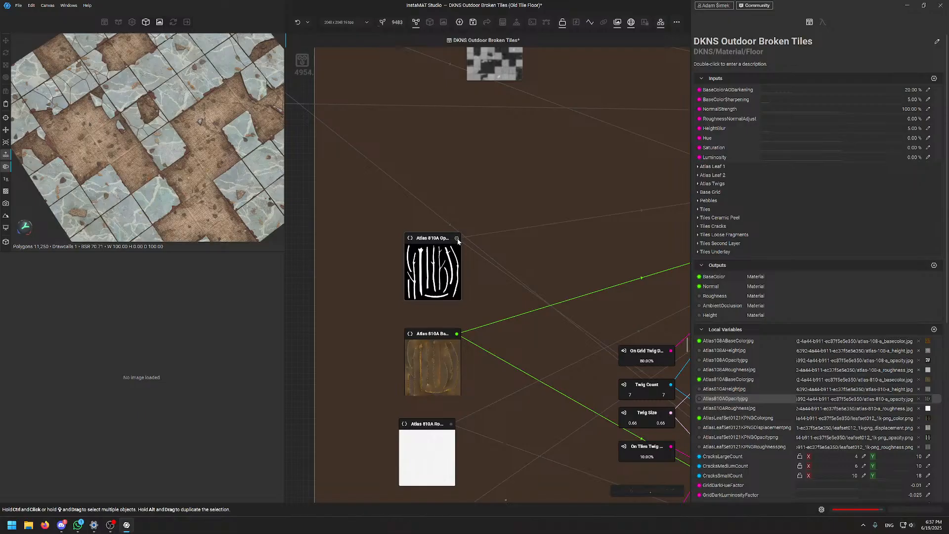
pyautogui.scroll(-13, 192, 356)
pyautogui.scroll(5, 182, 353)
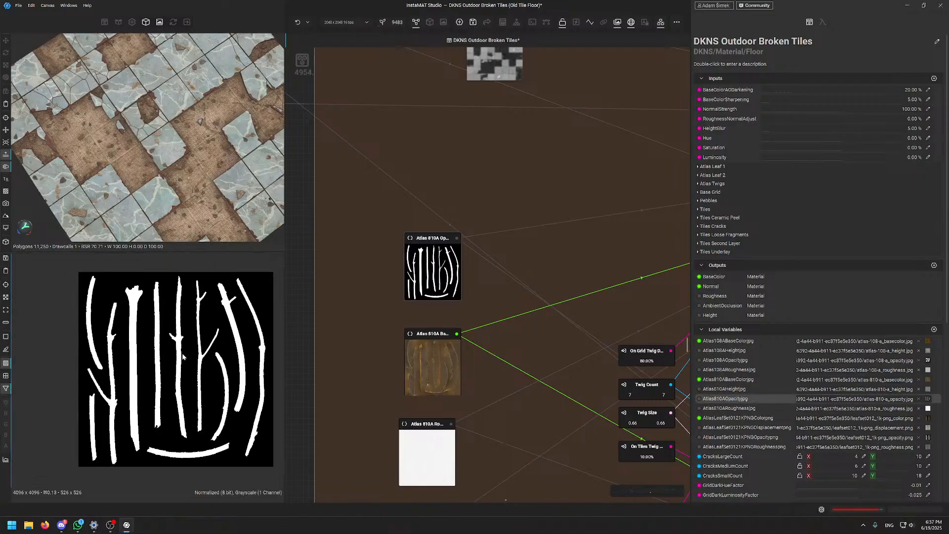
pyautogui.moveTo(182, 365); pyautogui.dragTo(181, 340, button='middle')
# Preview the Atlas 810A base color map and compare its twigs with the shapes in the opacity map
pyautogui.click(432, 363)
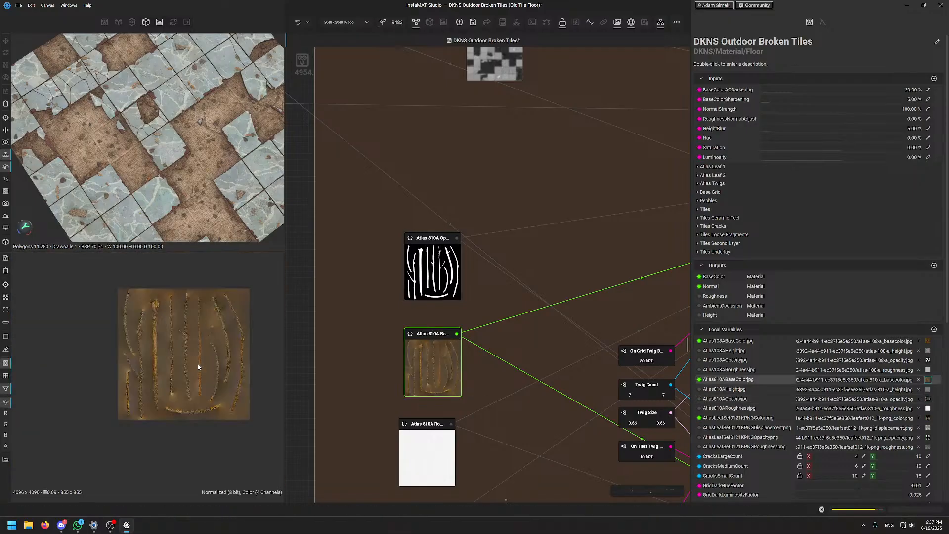
pyautogui.scroll(2, 181, 421)
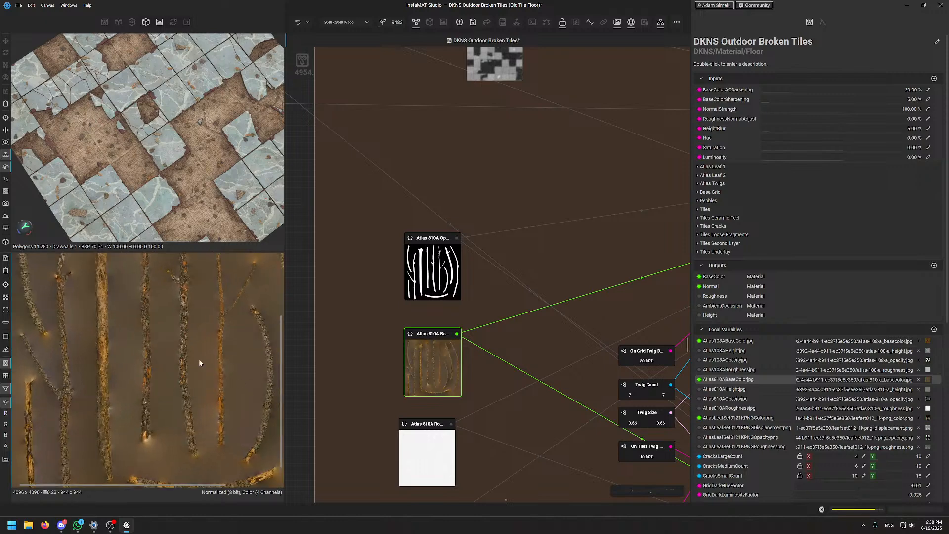
pyautogui.scroll(-3, 123, 381)
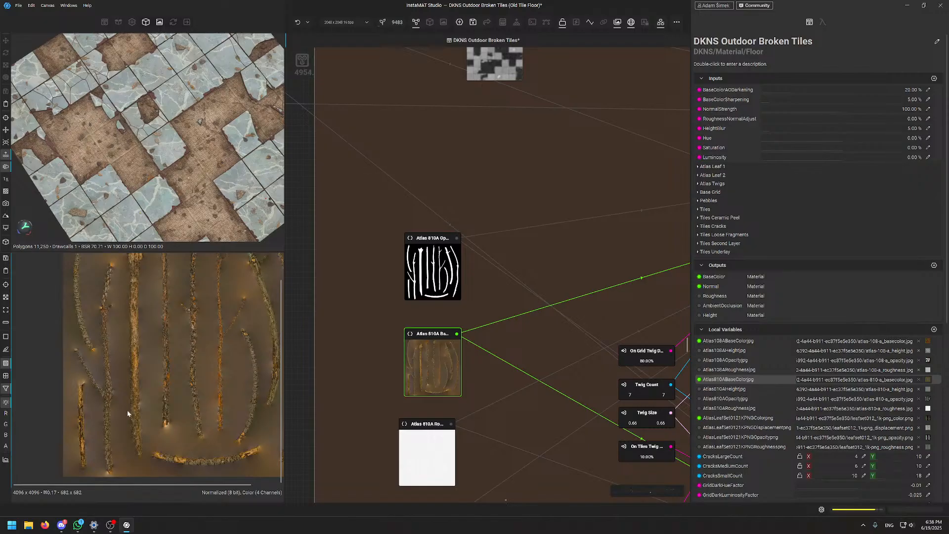
pyautogui.click(432, 267)
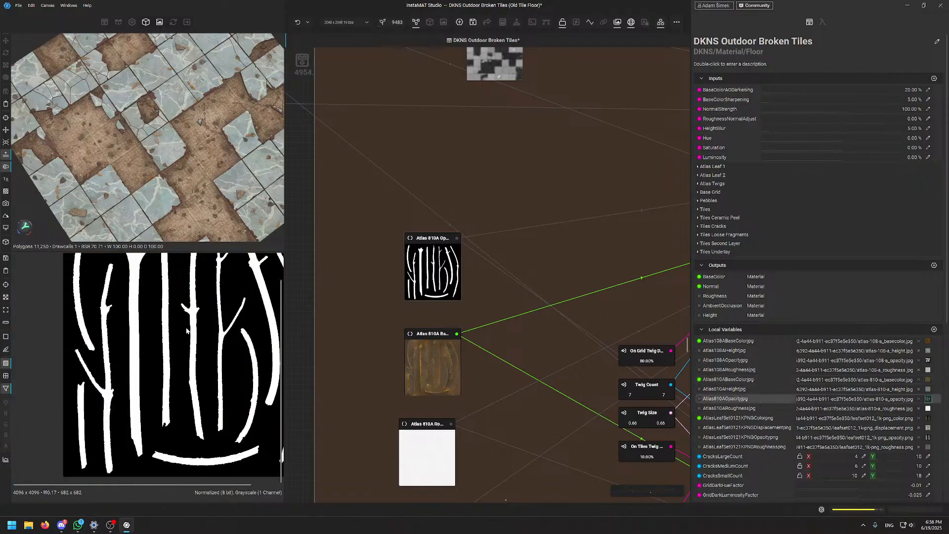
pyautogui.scroll(2, 139, 348)
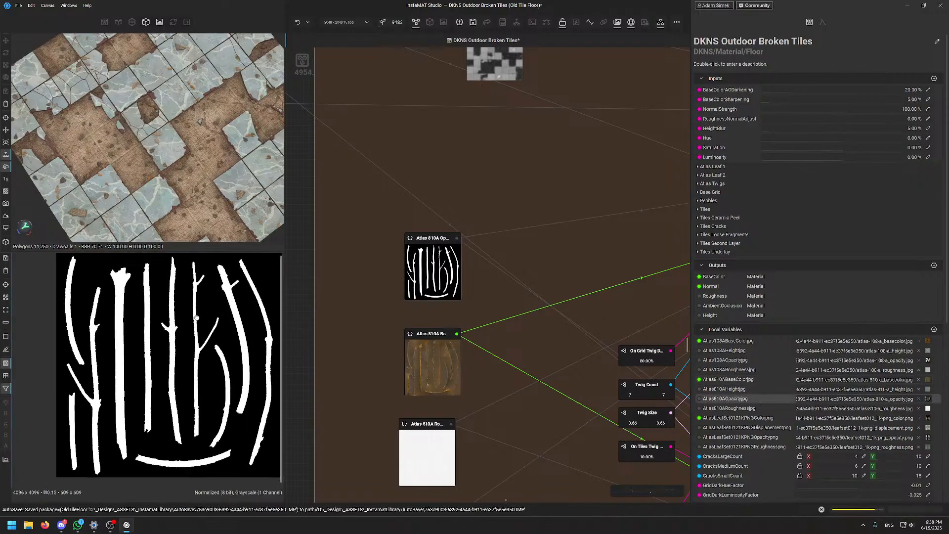
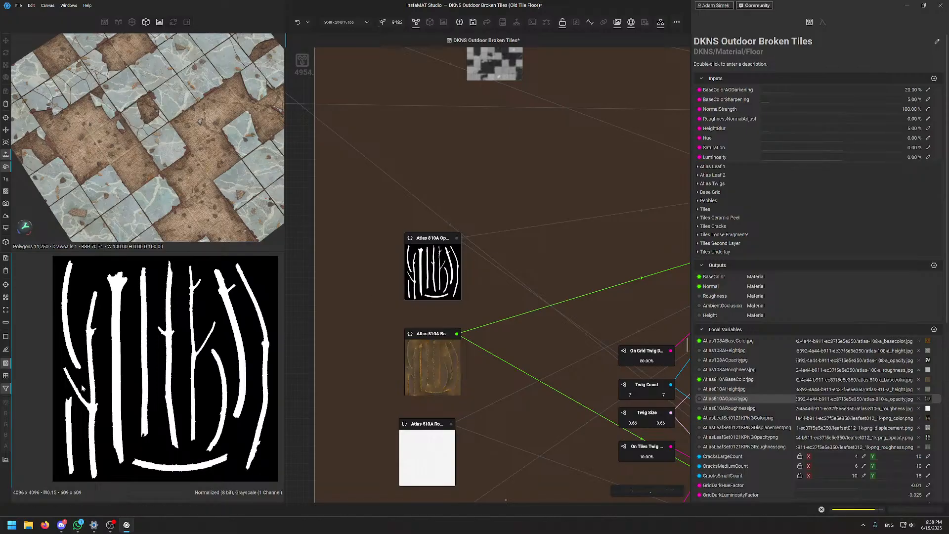
# Examine the settings of the Material Atlas Scatter node fed by the twig atlas maps
pyautogui.moveTo(558, 292); pyautogui.dragTo(335, 322, button='middle')
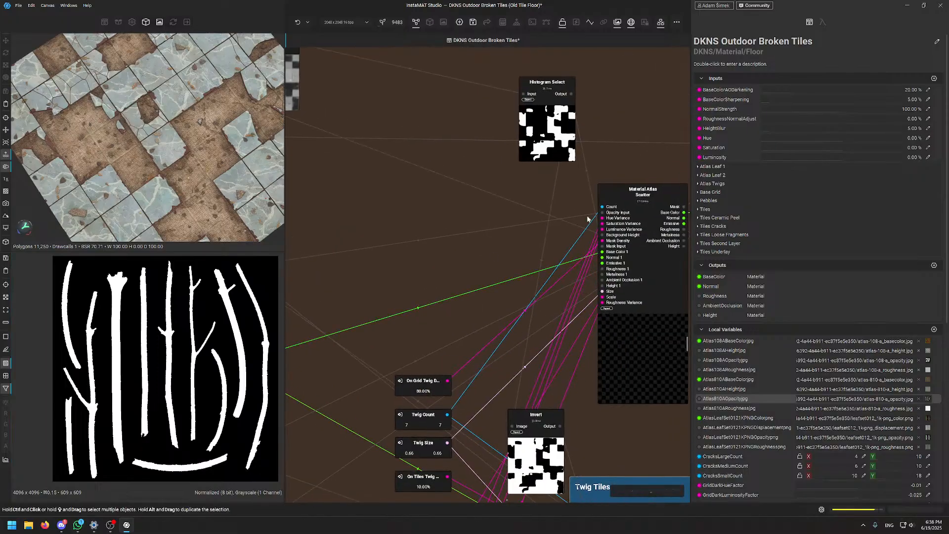
pyautogui.click(645, 214)
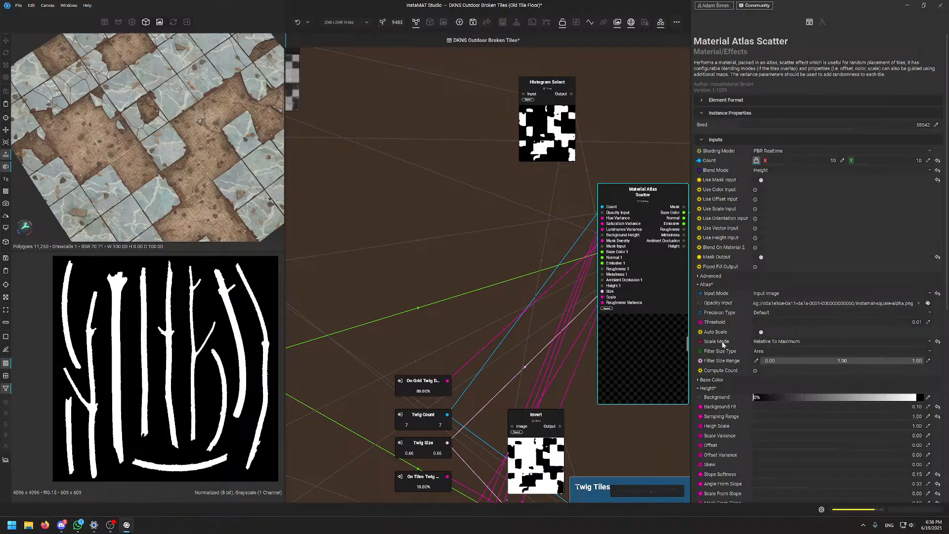
pyautogui.scroll(-3, 727, 388)
pyautogui.scroll(3, 731, 395)
# Search the node graph for the Fragments Gradients group fed by the flood fill reroute
pyautogui.scroll(-5, 418, 256)
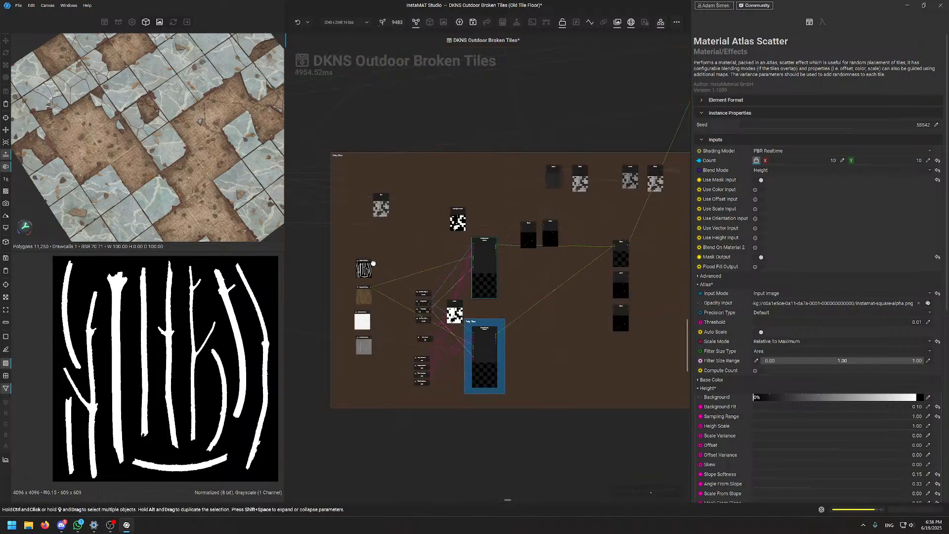
pyautogui.moveTo(330, 243); pyautogui.dragTo(599, 315, button='middle')
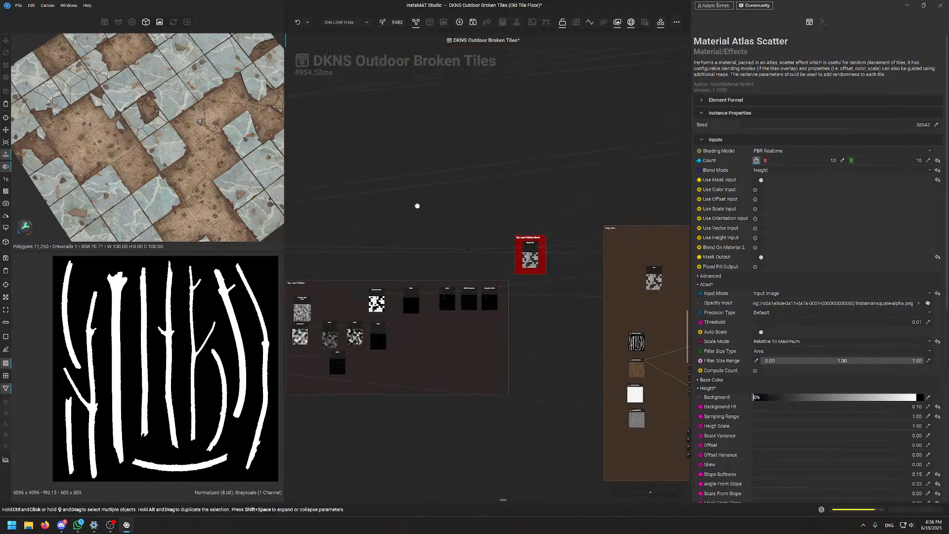
pyautogui.moveTo(416, 205); pyautogui.dragTo(643, 237, button='middle')
pyautogui.moveTo(303, 176); pyautogui.dragTo(584, 317, button='middle')
pyautogui.scroll(-3, 458, 251)
pyautogui.moveTo(388, 263); pyautogui.dragTo(547, 315, button='middle')
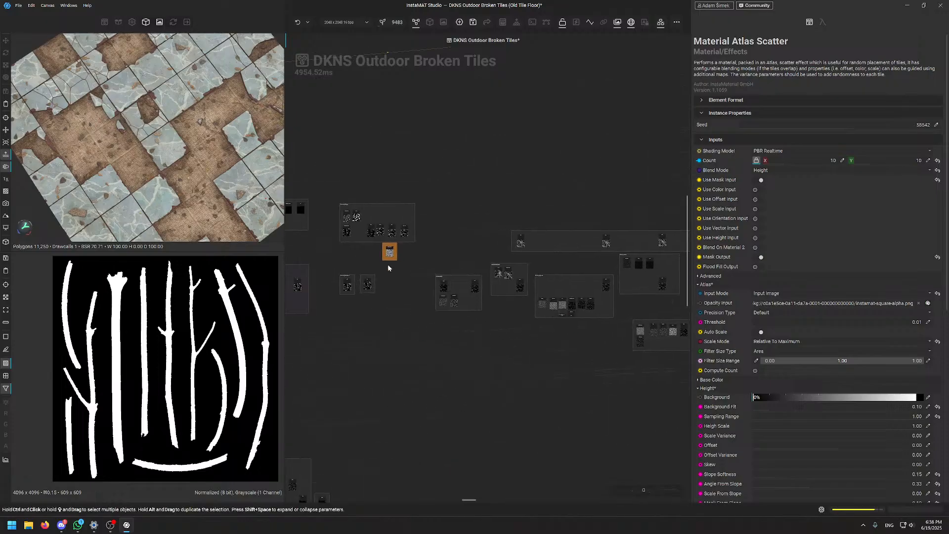
pyautogui.scroll(6, 388, 268)
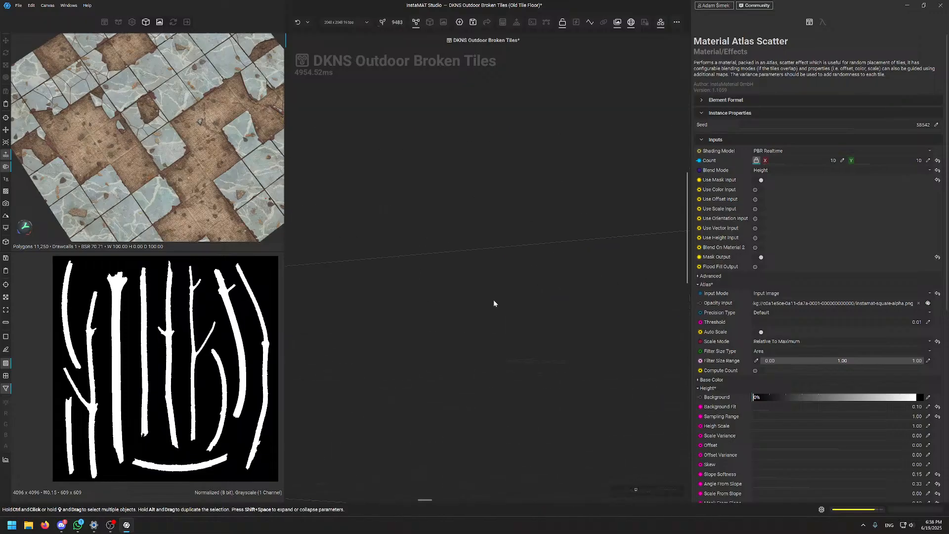
pyautogui.scroll(-5, 623, 313)
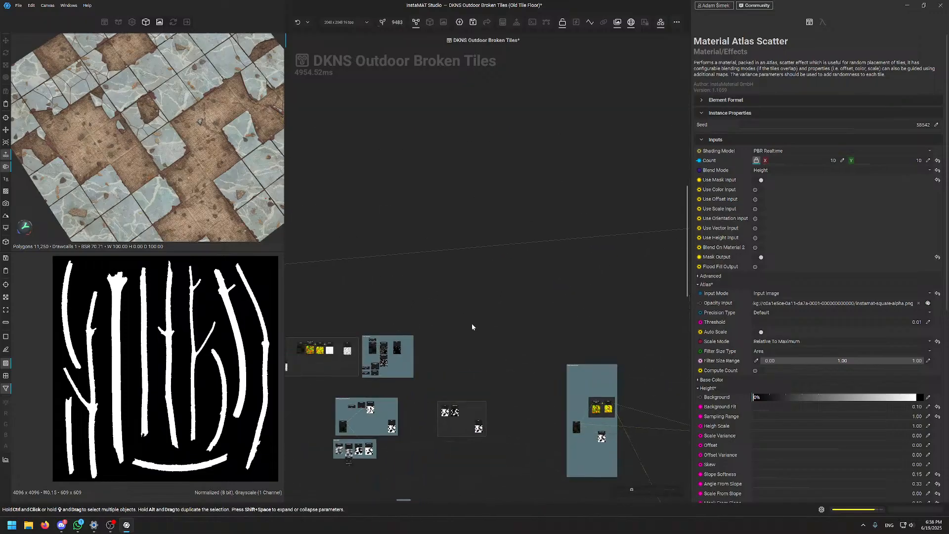
pyautogui.moveTo(413, 322); pyautogui.dragTo(563, 306, button='middle')
pyautogui.moveTo(455, 367); pyautogui.dragTo(502, 193, button='middle')
pyautogui.moveTo(566, 388); pyautogui.dragTo(561, 255, button='middle')
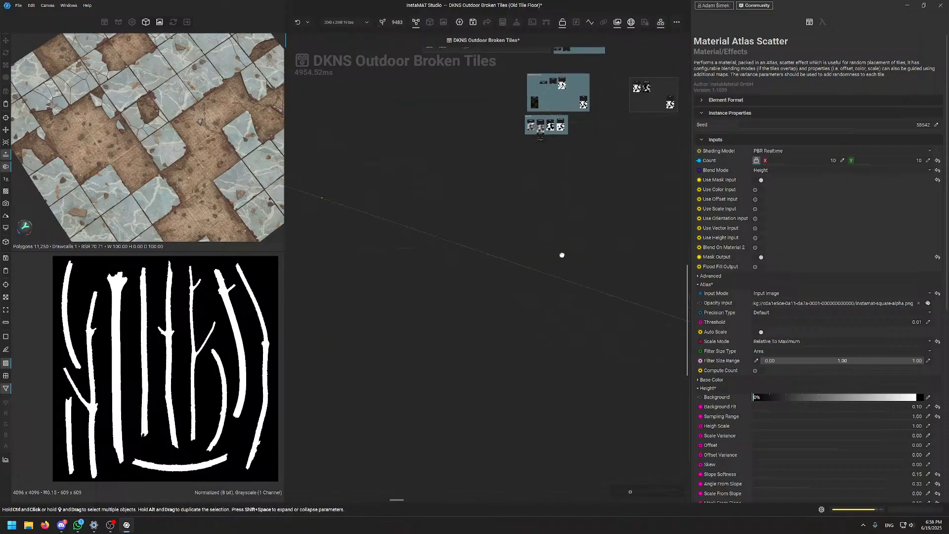
pyautogui.moveTo(413, 184); pyautogui.dragTo(619, 326, button='middle')
pyautogui.moveTo(308, 250); pyautogui.dragTo(355, 244, button='middle')
pyautogui.moveTo(543, 289); pyautogui.dragTo(425, 354, button='middle')
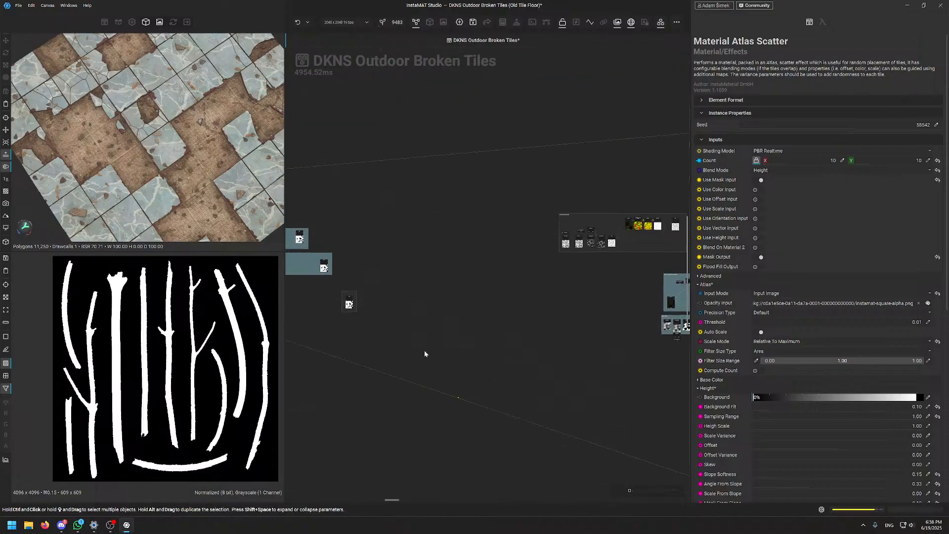
pyautogui.moveTo(519, 328); pyautogui.dragTo(286, 320, button='middle')
pyautogui.moveTo(613, 346); pyautogui.dragTo(380, 333, button='middle')
pyautogui.moveTo(598, 368); pyautogui.dragTo(315, 384, button='middle')
pyautogui.moveTo(621, 455); pyautogui.dragTo(483, 366, button='middle')
pyautogui.moveTo(563, 342); pyautogui.dragTo(479, 343, button='middle')
pyautogui.moveTo(608, 366); pyautogui.dragTo(351, 366, button='middle')
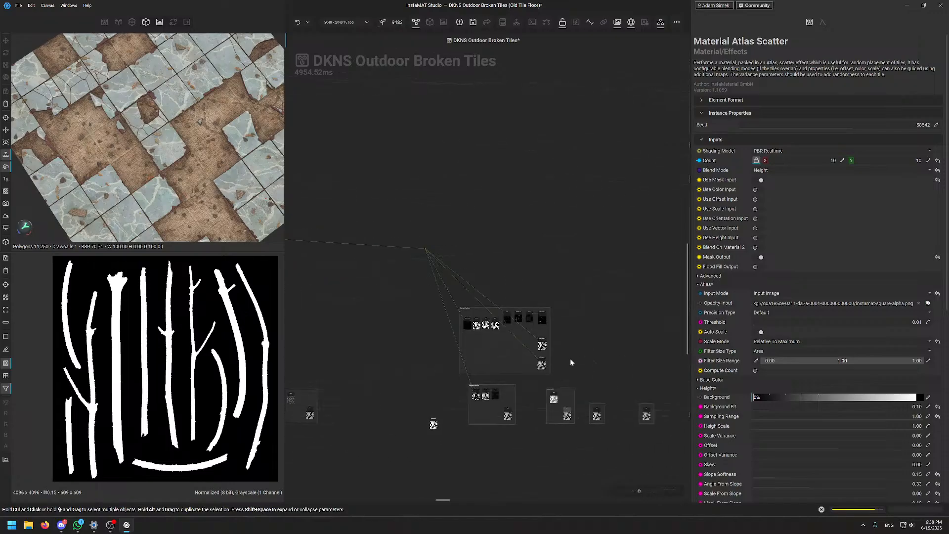
# Preview the main outputs of the Flood Fill to BBox and Auto Levels nodes in the Fragments Gradients group
pyautogui.scroll(8, 479, 348)
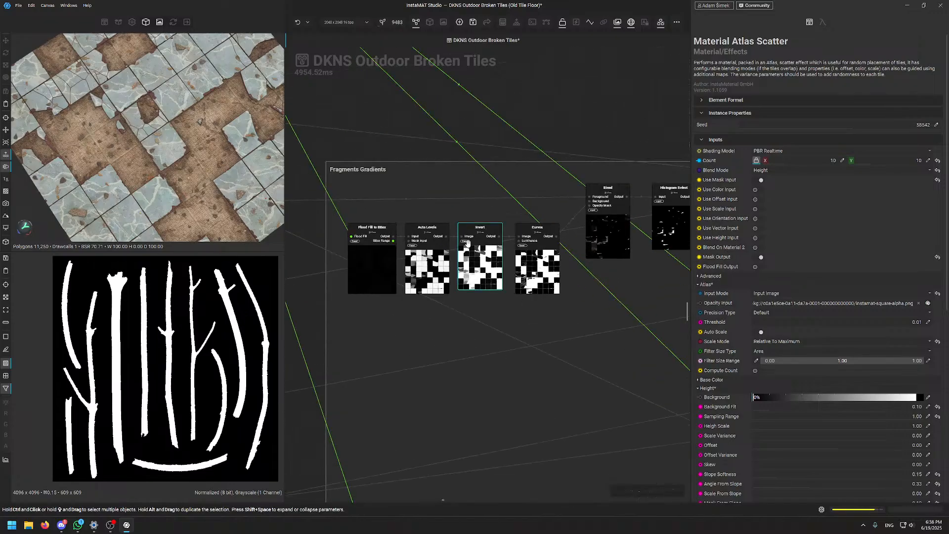
pyautogui.scroll(3, 437, 299)
pyautogui.moveTo(371, 195); pyautogui.dragTo(400, 234, button='middle')
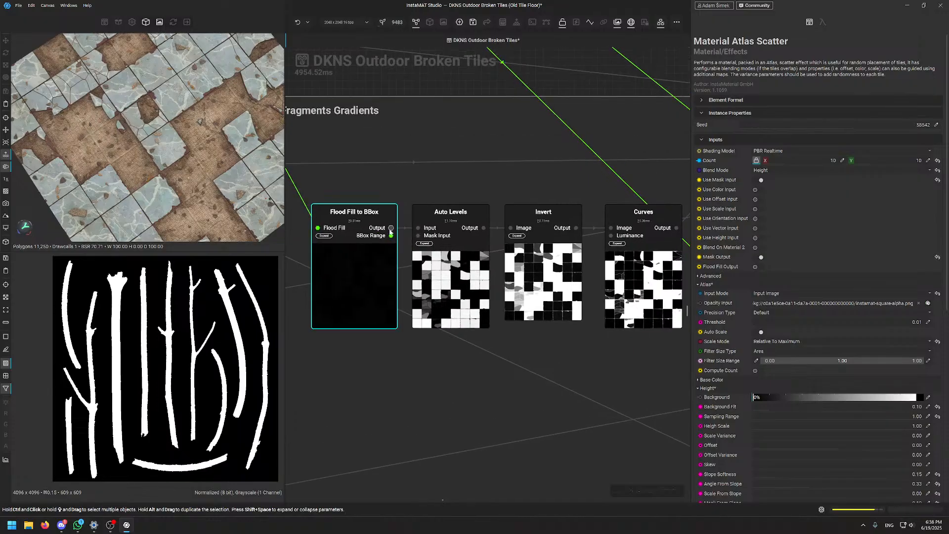
pyautogui.click(391, 233)
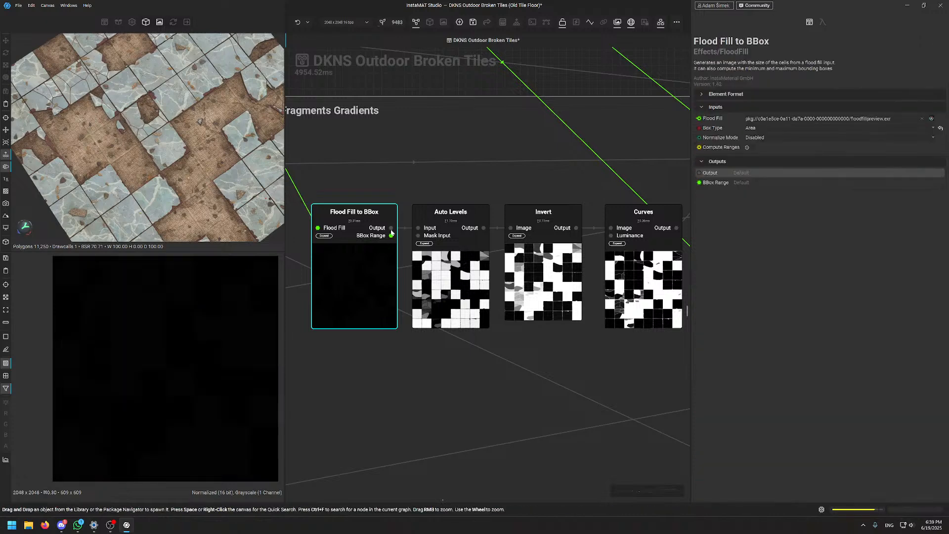
pyautogui.click(483, 228)
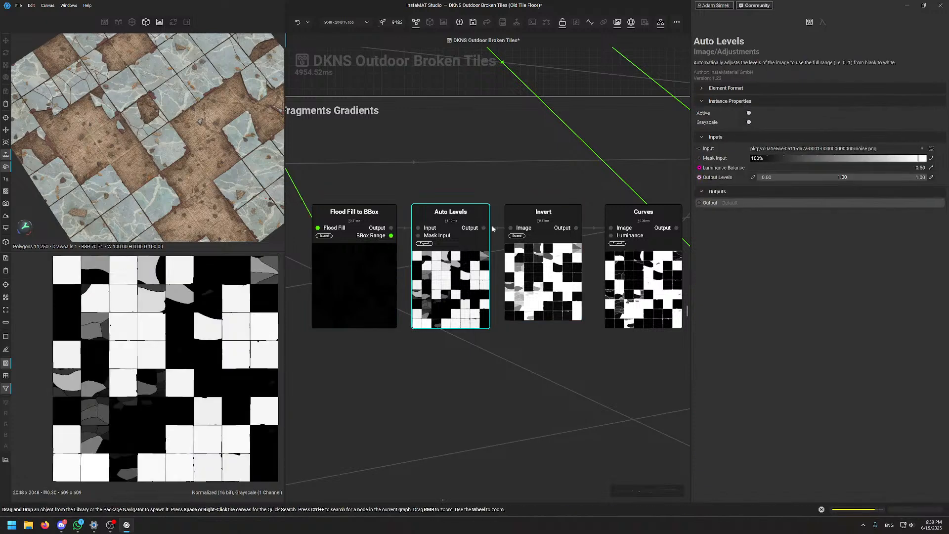
# Preview the fragment mask from Histogram Select and compare it with the Flood Fill to Gradient output
pyautogui.moveTo(647, 193); pyautogui.dragTo(402, 350, button='middle')
pyautogui.moveTo(558, 374); pyautogui.dragTo(456, 367, button='middle')
pyautogui.moveTo(560, 409); pyautogui.dragTo(398, 358, button='middle')
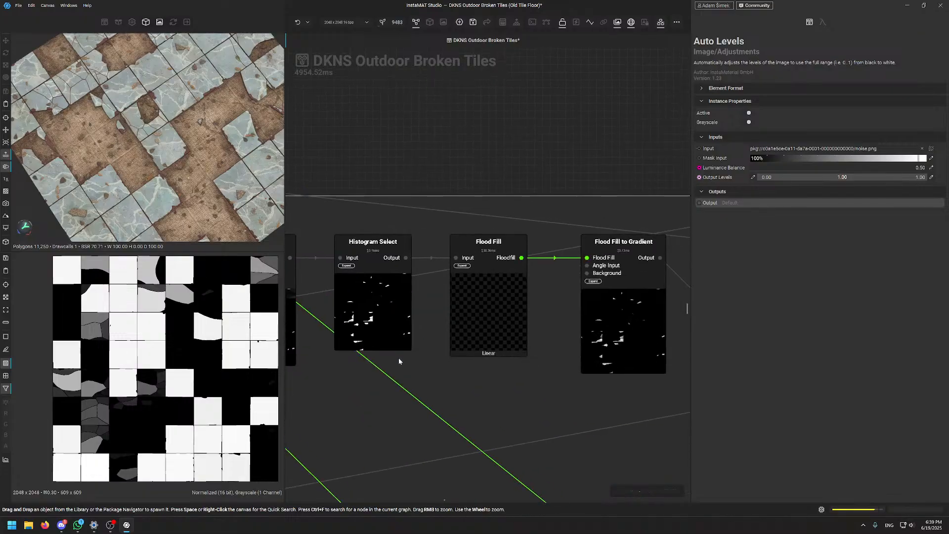
pyautogui.click(402, 263)
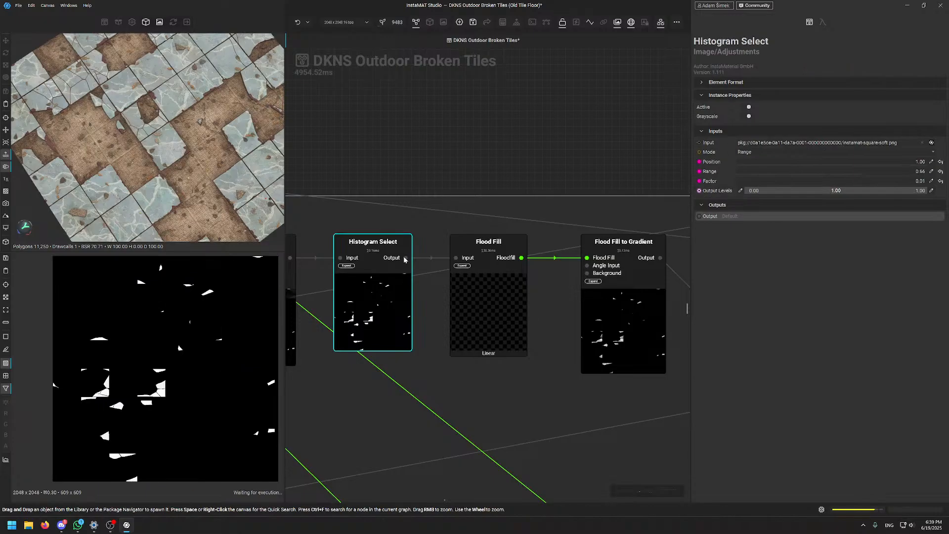
pyautogui.scroll(3, 179, 403)
pyautogui.scroll(-3, 151, 418)
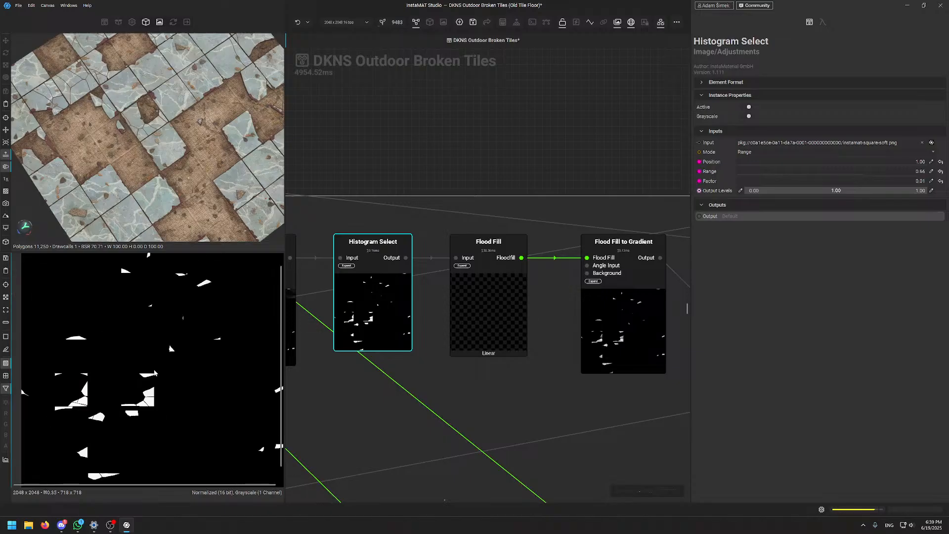
pyautogui.click(661, 262)
pyautogui.scroll(2, 135, 415)
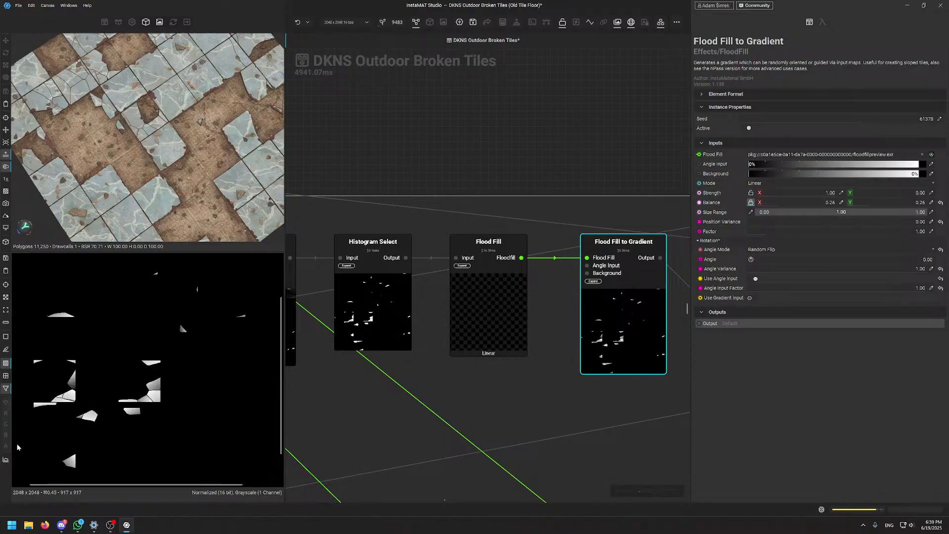
# Preview the output of the Blend node that feeds the Histogram Select
pyautogui.scroll(-6, 360, 398)
pyautogui.moveTo(360, 399); pyautogui.dragTo(525, 343, button='middle')
pyautogui.scroll(4, 447, 303)
pyautogui.moveTo(636, 357); pyautogui.dragTo(554, 333, button='middle')
pyautogui.click(453, 268)
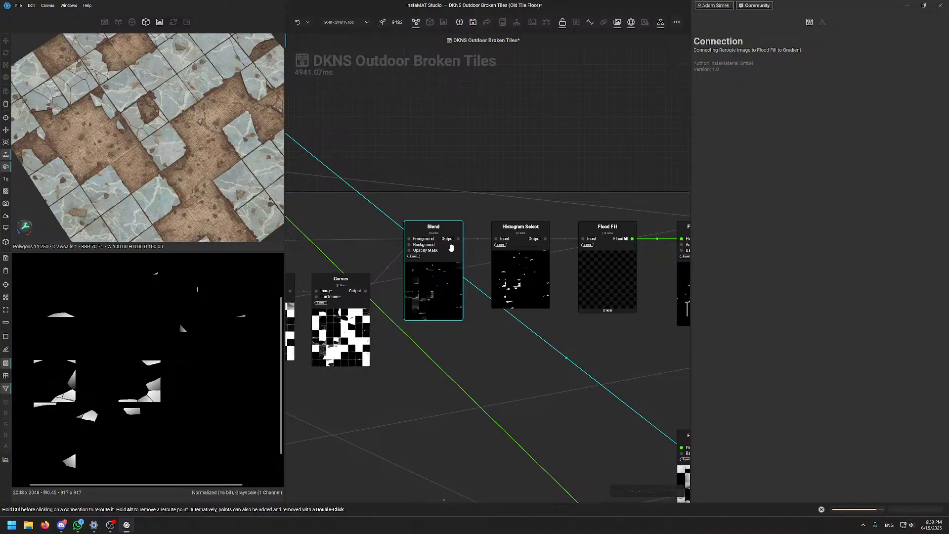
pyautogui.click(451, 247)
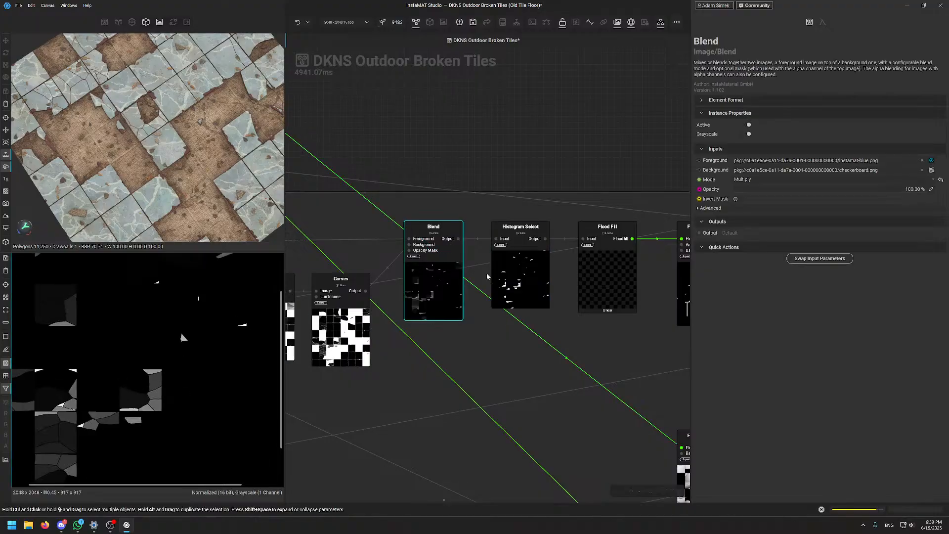
# Shift the graph items downstream of the Fragments Height Var group farther away to make room for another node
pyautogui.scroll(-5, 583, 430)
pyautogui.moveTo(577, 412); pyautogui.dragTo(444, 238, button='middle')
pyautogui.moveTo(442, 435); pyautogui.dragTo(428, 289, button='middle')
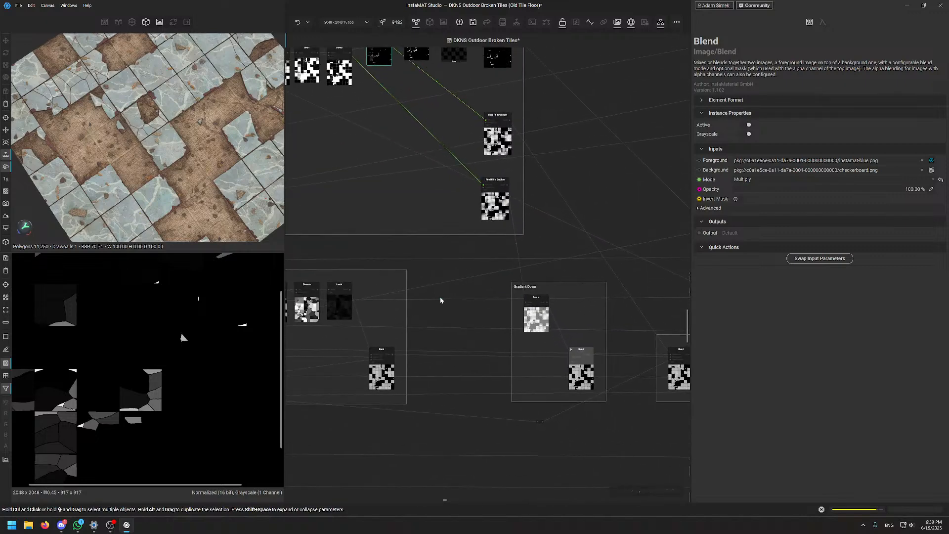
pyautogui.click(475, 301)
pyautogui.hotkey('ctrl', 'Right')
pyautogui.hotkey('ctrl', 'Right')
pyautogui.hotkey('ctrl', 'Right')
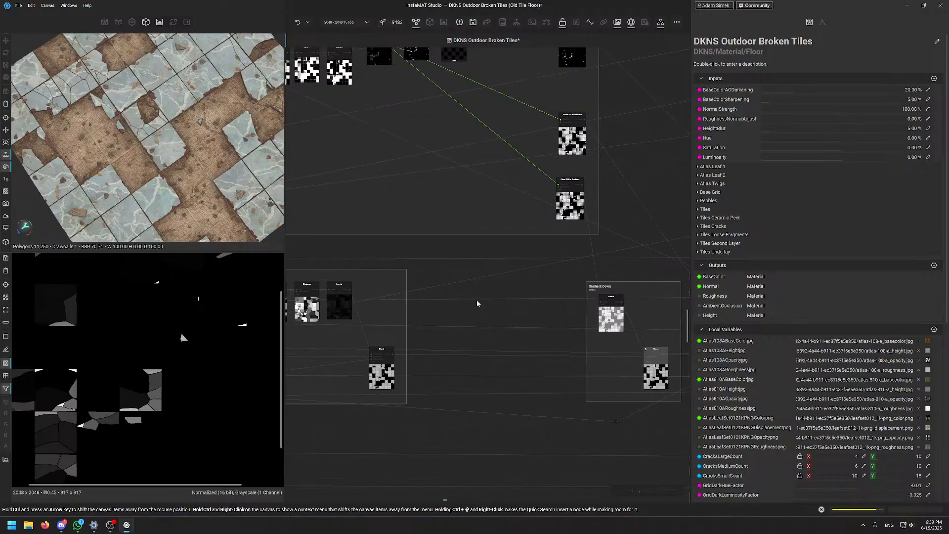
pyautogui.hotkey('ctrl', 'Right')
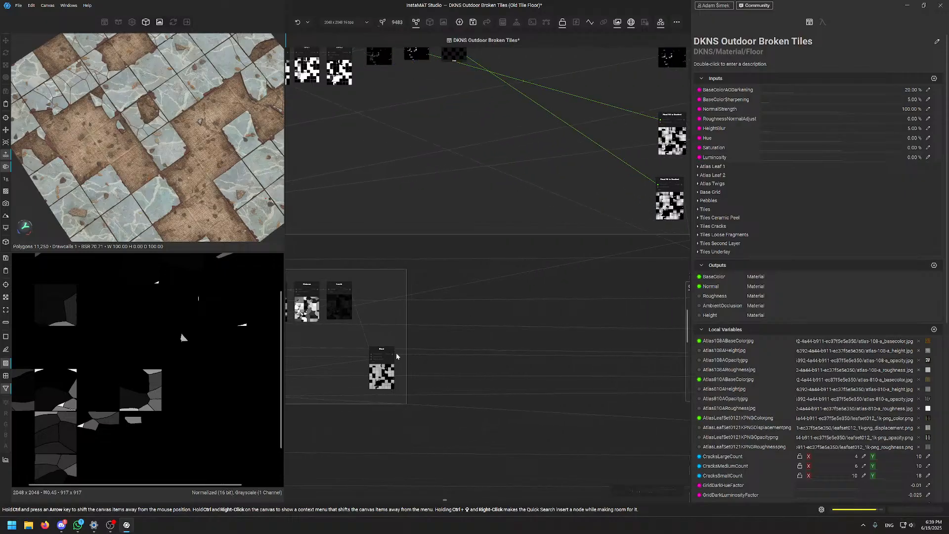
# Add a Blend node fed by the Blend output of the Fragments Height Var group and place it in the cleared space
pyautogui.moveTo(397, 356); pyautogui.dragTo(536, 359)
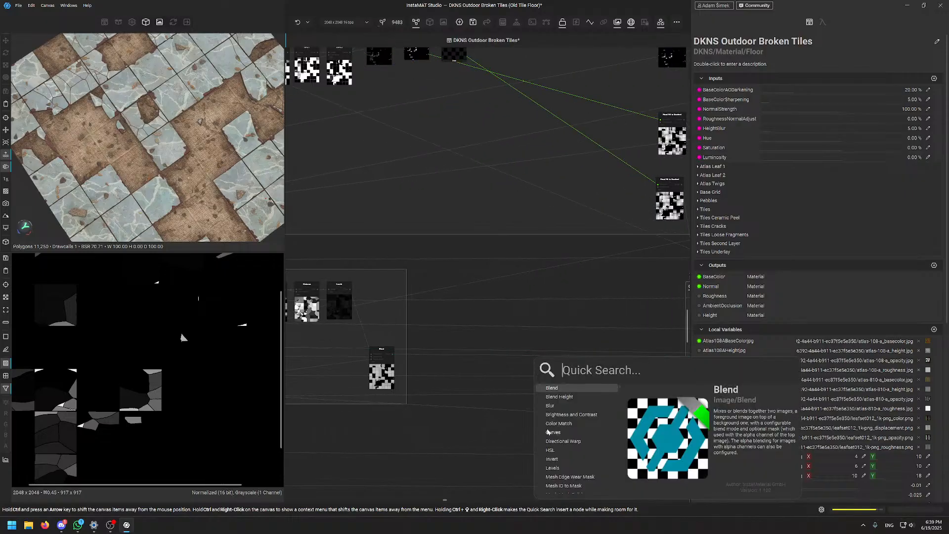
pyautogui.click(561, 389)
pyautogui.click(591, 358)
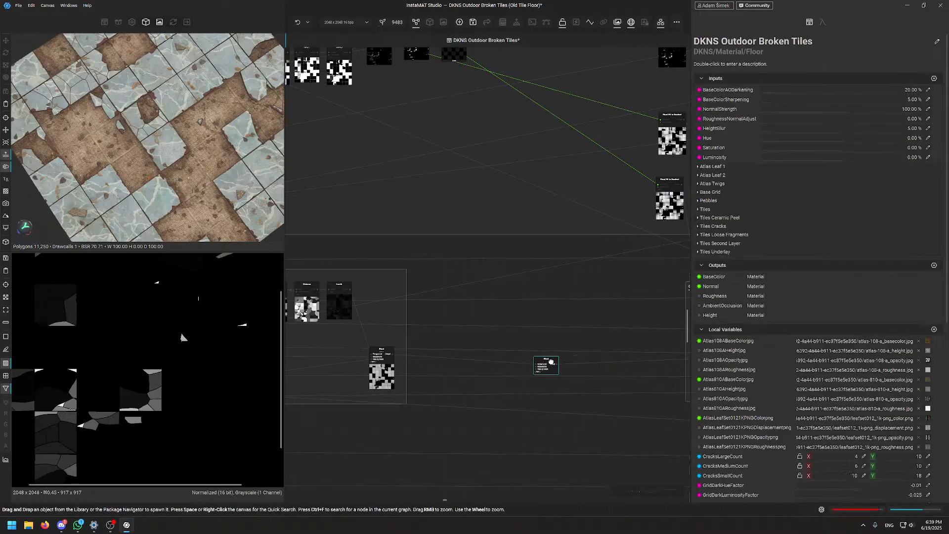
pyautogui.moveTo(546, 364); pyautogui.dragTo(574, 356)
# Connect the Multiply Blend output from the Fragments Gradients group to the new Blend as its foreground, and select the new Blend
pyautogui.moveTo(488, 253); pyautogui.dragTo(540, 354, button='middle')
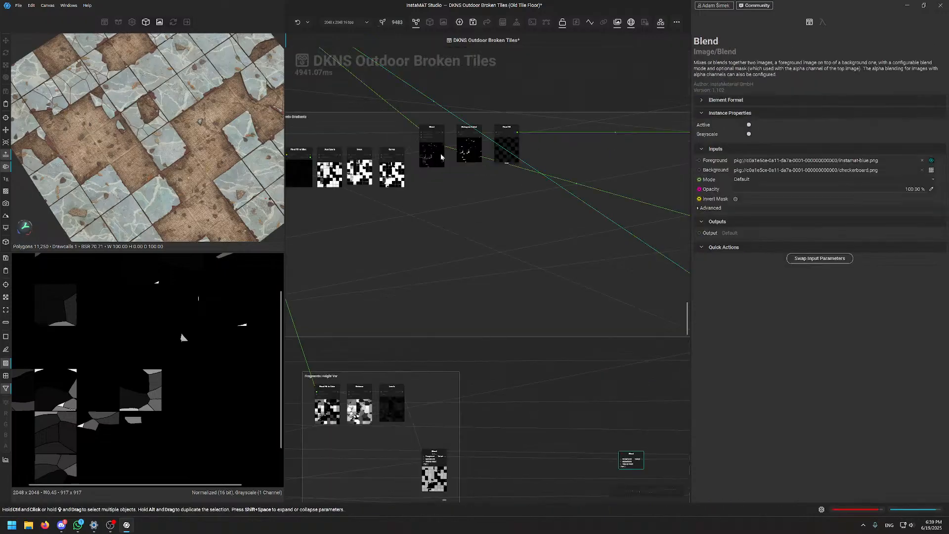
pyautogui.click(442, 136)
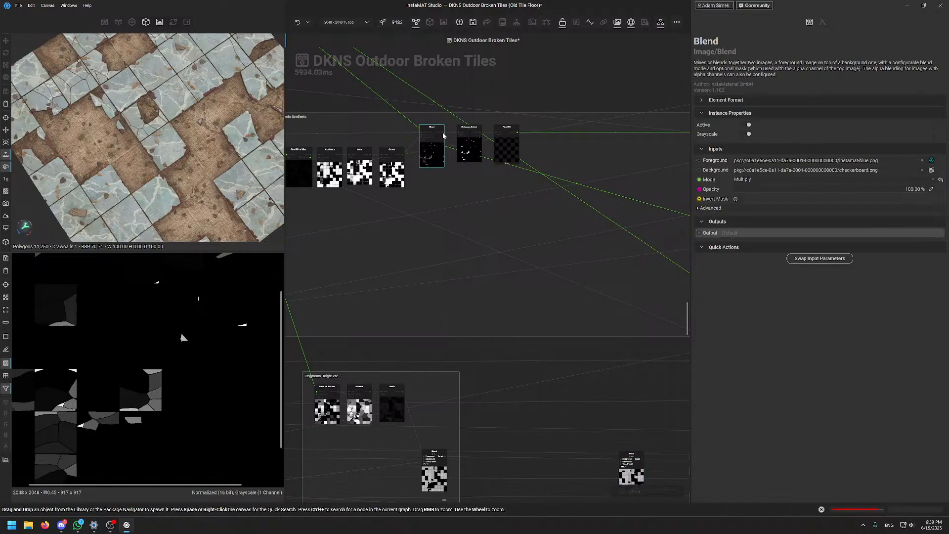
pyautogui.moveTo(443, 133)
pyautogui.mouseDown()
pyautogui.moveTo(536, 285)
pyautogui.moveTo(440, 131)
pyautogui.mouseUp()
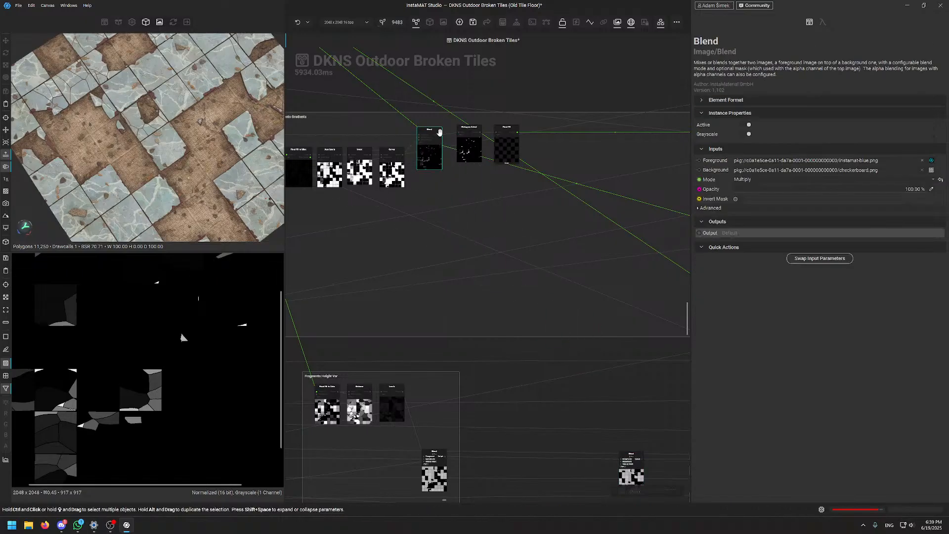
pyautogui.click(475, 207)
pyautogui.scroll(7, 627, 447)
pyautogui.moveTo(623, 475); pyautogui.dragTo(596, 392, button='middle')
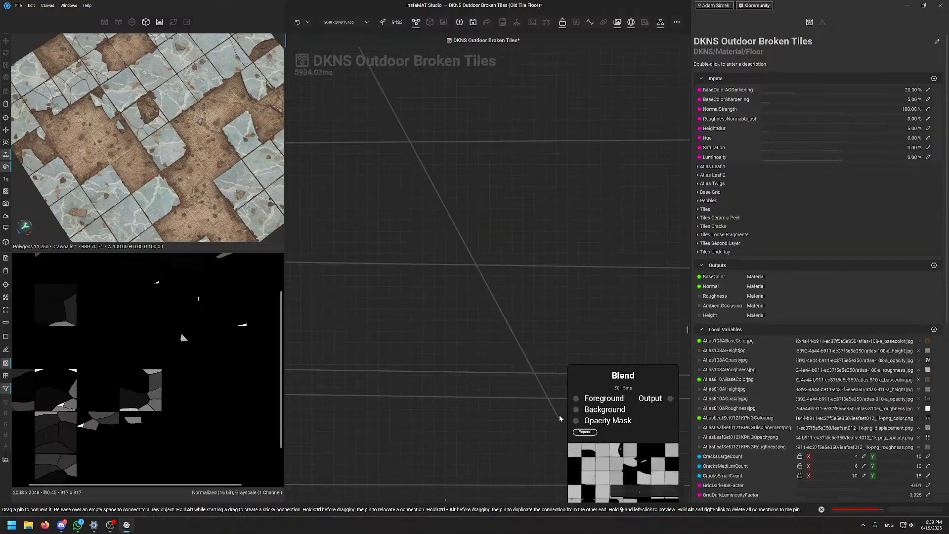
pyautogui.click(574, 414)
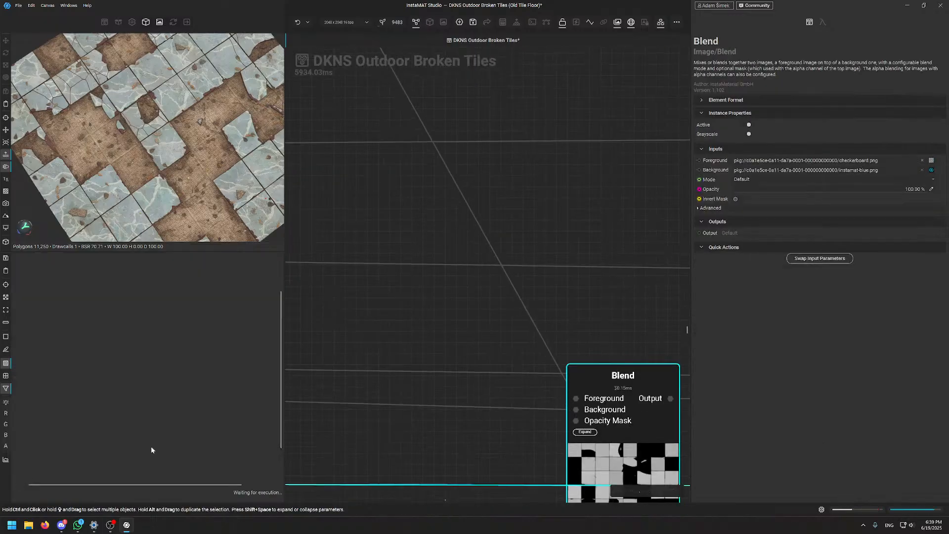
# Enlarge the 3D preview of the tiles and set the new Blend's mode to Add
pyautogui.press('space')
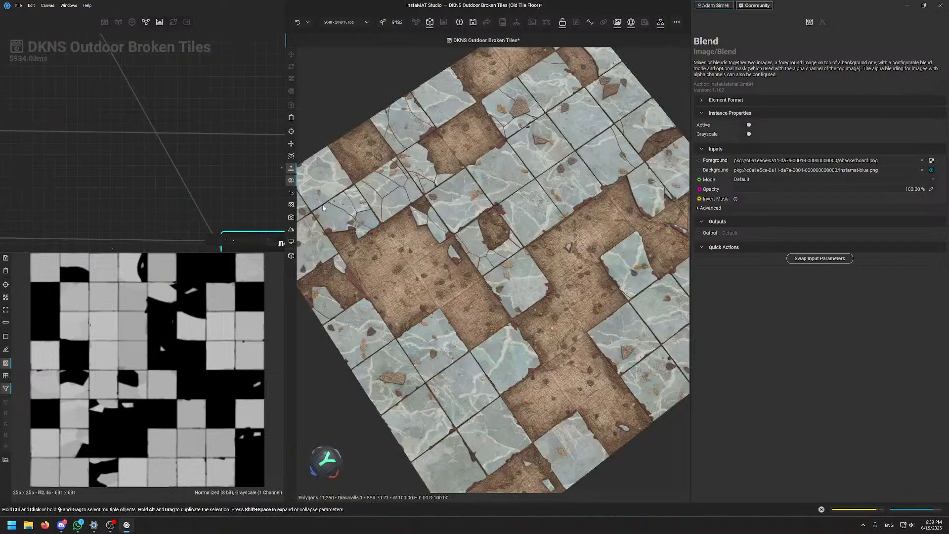
pyautogui.keyDown('alt'); pyautogui.moveTo(478, 234); pyautogui.dragTo(806, 206); pyautogui.keyUp('alt')
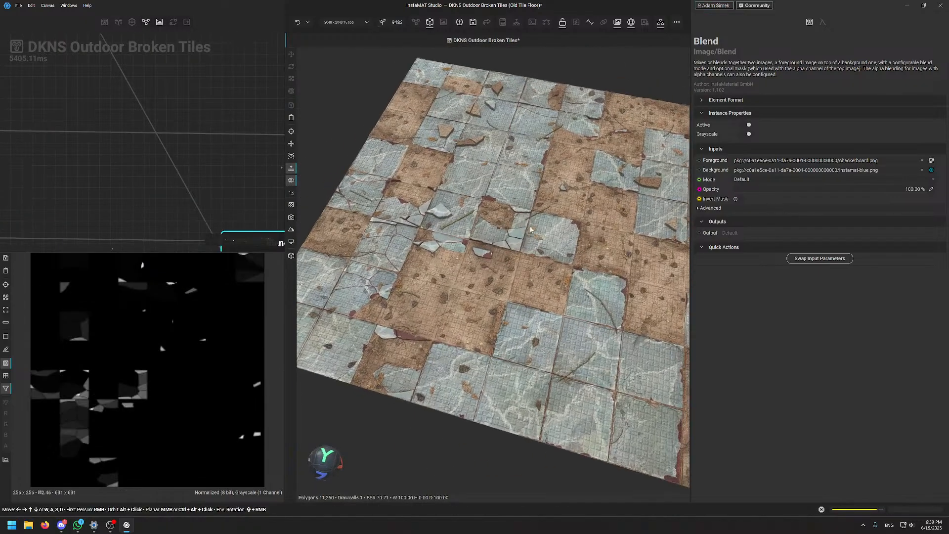
pyautogui.click(746, 179)
pyautogui.click(743, 198)
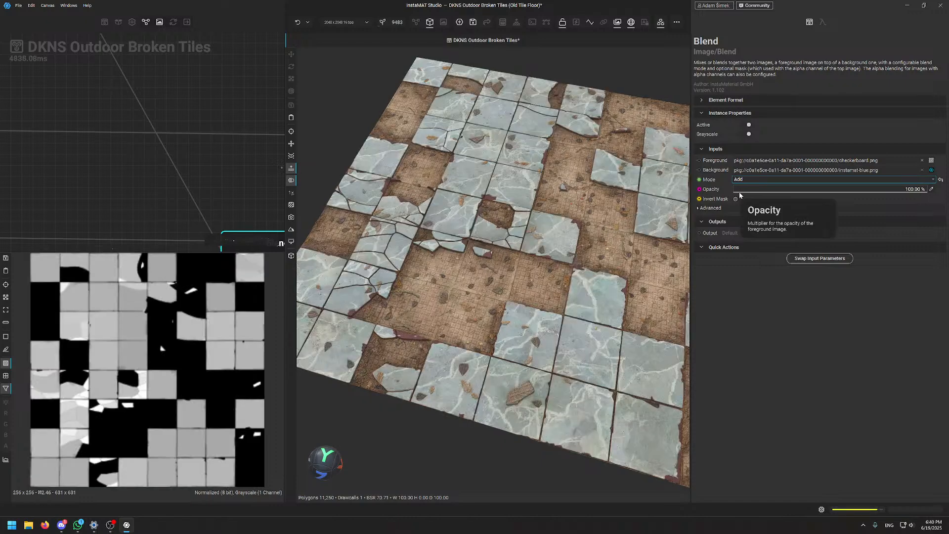
# Inspect the broken tile edges up close and try opacities of 5% and 10% on the Add Blend
pyautogui.keyDown('alt'); pyautogui.moveTo(417, 245); pyautogui.dragTo(419, 262); pyautogui.keyUp('alt')
pyautogui.scroll(8, 416, 282)
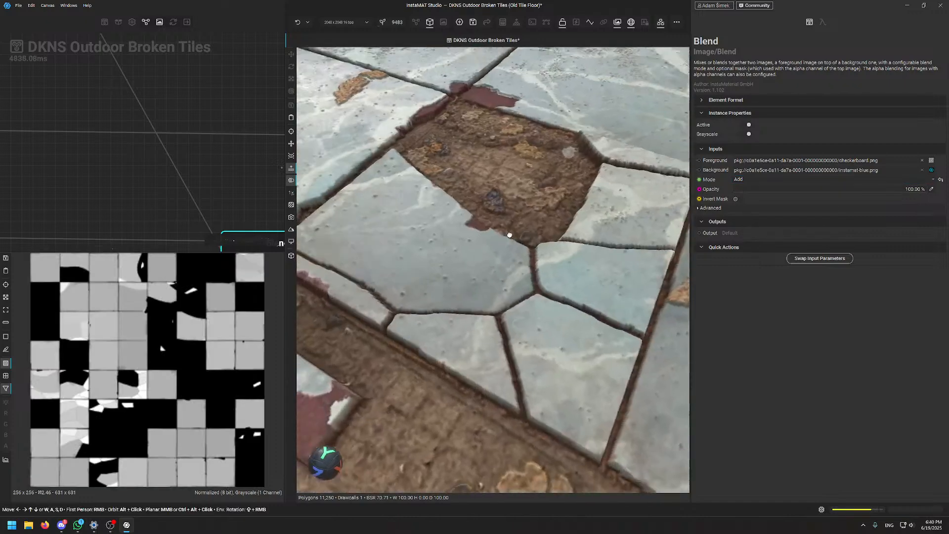
pyautogui.keyDown('alt'); pyautogui.moveTo(507, 234); pyautogui.dragTo(573, 224); pyautogui.keyUp('alt')
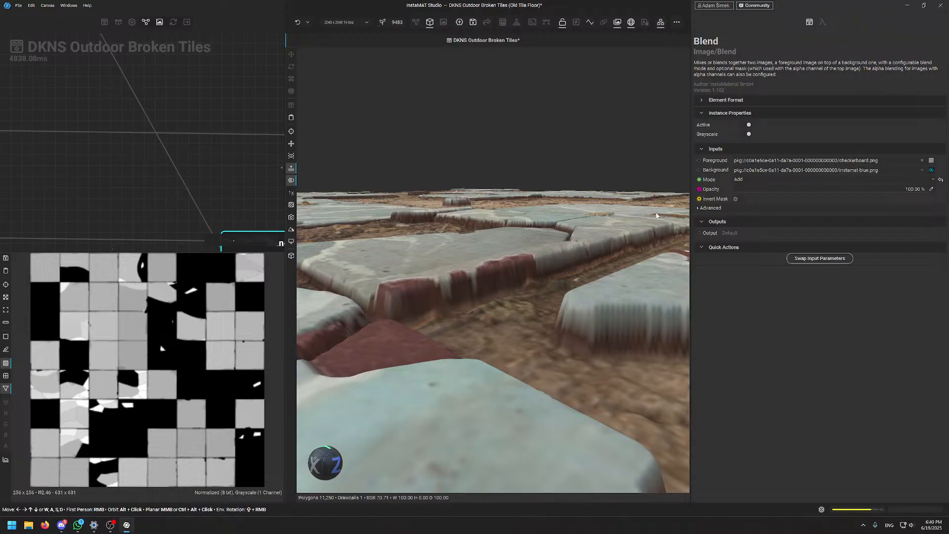
pyautogui.click(932, 189)
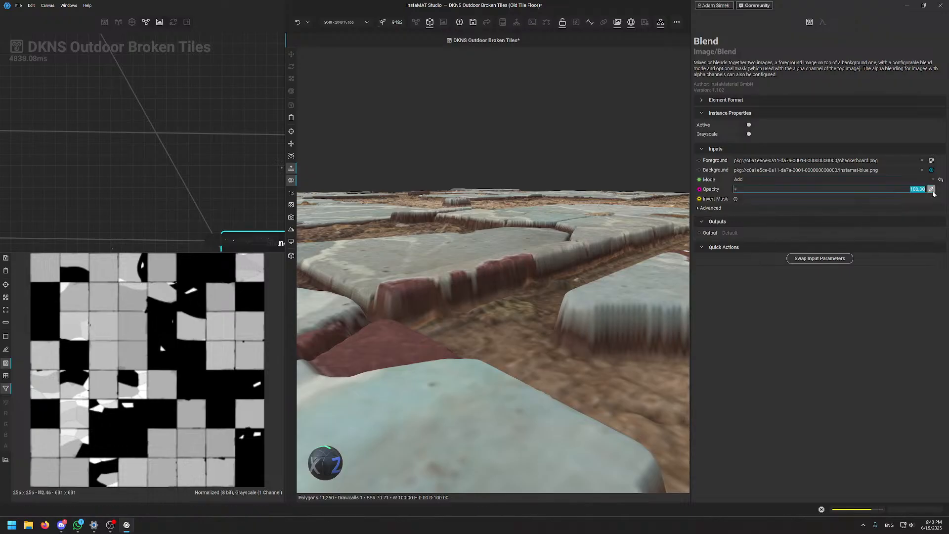
pyautogui.write('5')
pyautogui.press('Return')
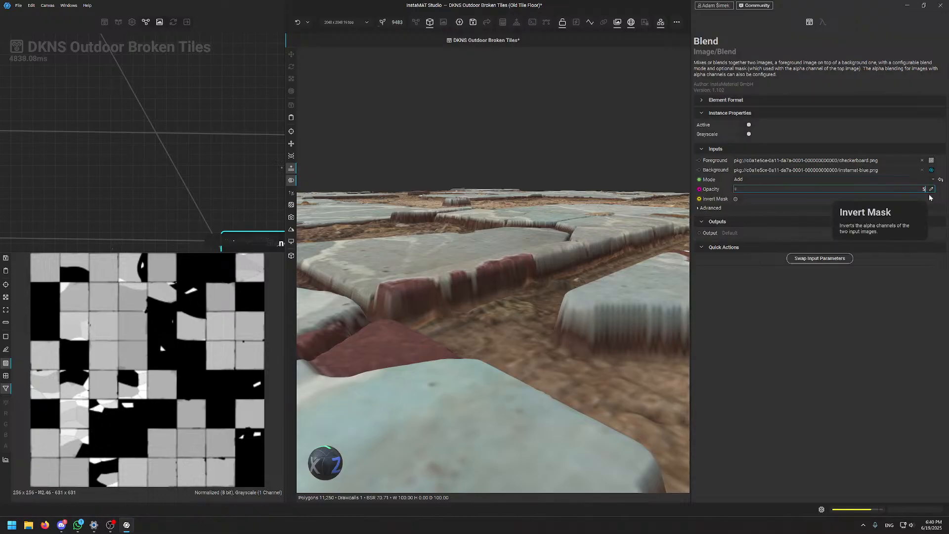
pyautogui.click(933, 191)
pyautogui.write('10')
pyautogui.press('Return')
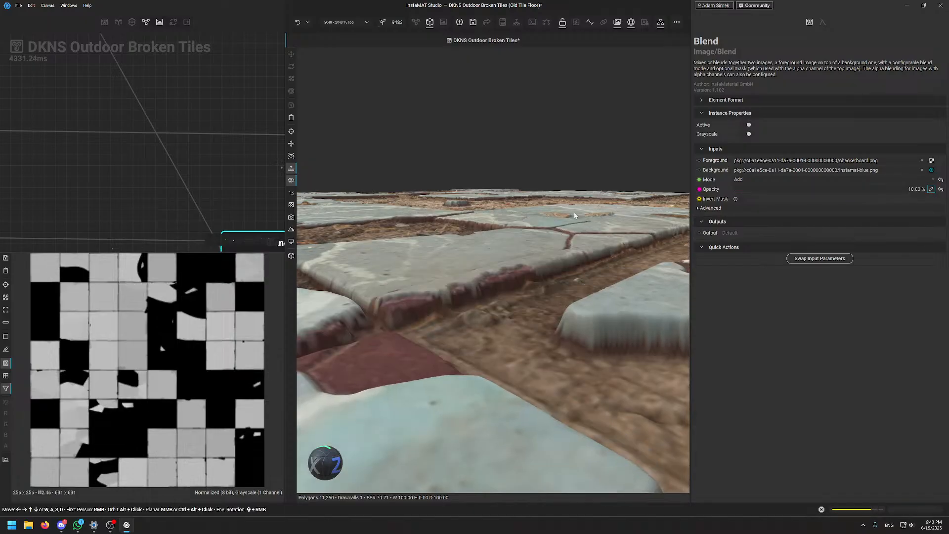
# Check the fragment relief across the floor and set the Add Blend's opacity to 5%
pyautogui.keyDown('alt'); pyautogui.moveTo(575, 222); pyautogui.dragTo(494, 289); pyautogui.keyUp('alt')
pyautogui.scroll(-5, 475, 259)
pyautogui.scroll(3, 453, 217)
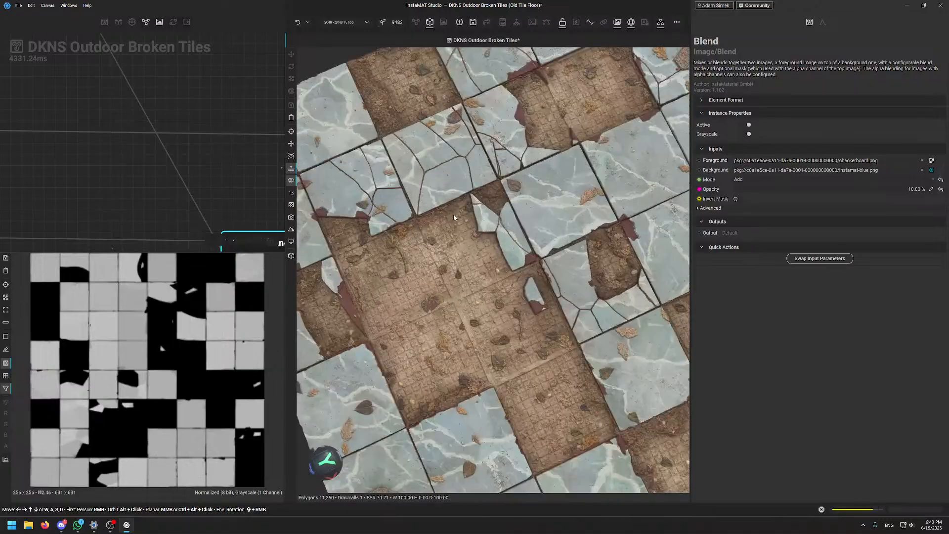
pyautogui.keyDown('alt'); pyautogui.moveTo(455, 217); pyautogui.dragTo(497, 249); pyautogui.keyUp('alt')
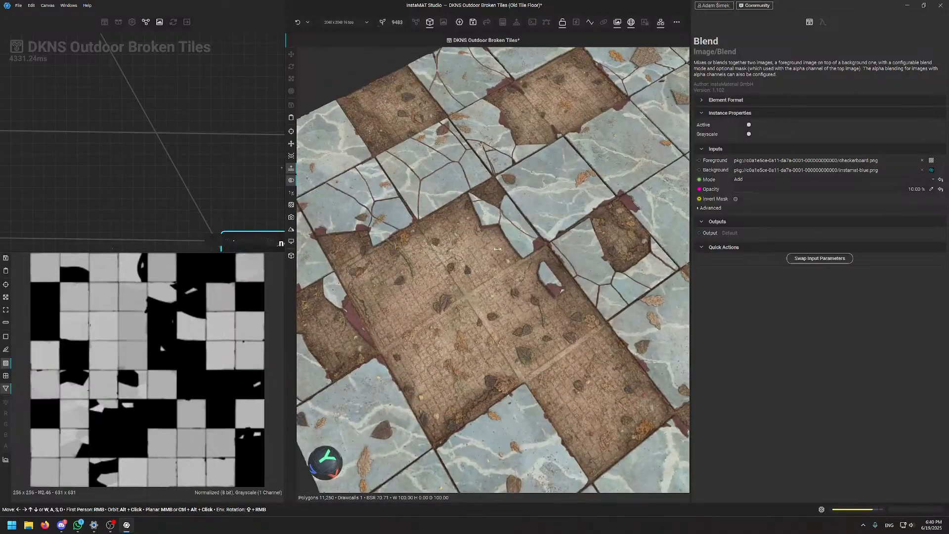
pyautogui.keyDown('shift'); pyautogui.moveTo(498, 249); pyautogui.dragTo(556, 262, button='right'); pyautogui.keyUp('shift')
pyautogui.click(932, 189)
pyautogui.write('5')
pyautogui.press('Return')
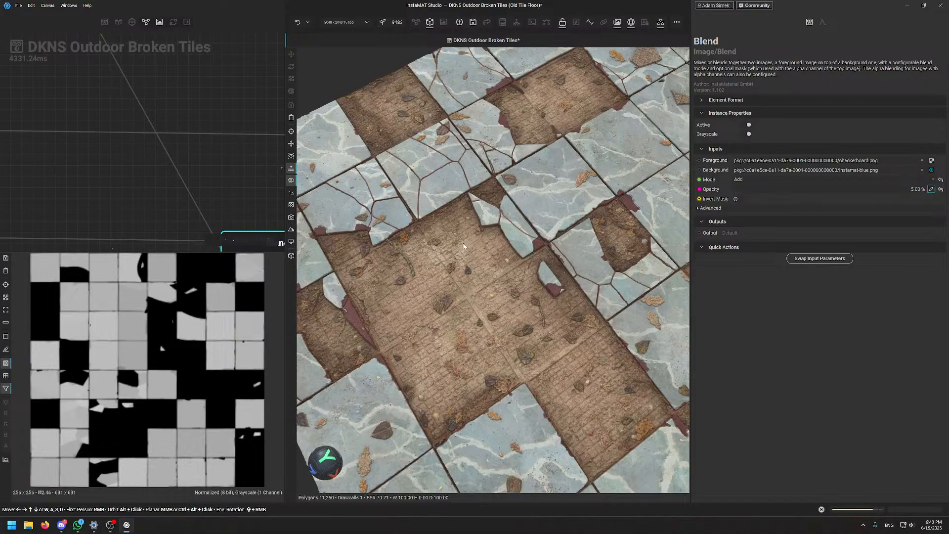
pyautogui.keyDown('alt'); pyautogui.moveTo(451, 235); pyautogui.dragTo(597, 237); pyautogui.keyUp('alt')
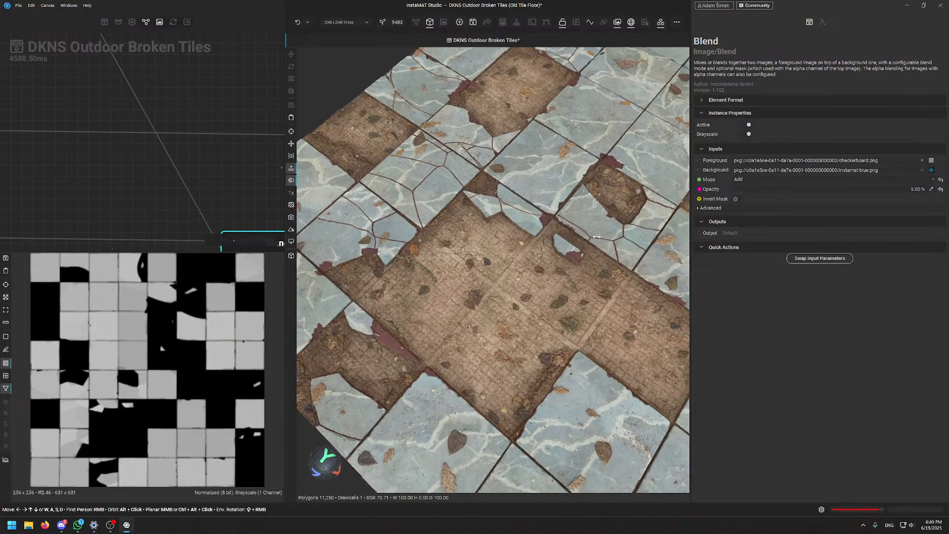
# Frame the Add Blend node in an untitled comment box and save the project
pyautogui.scroll(-5, 213, 184)
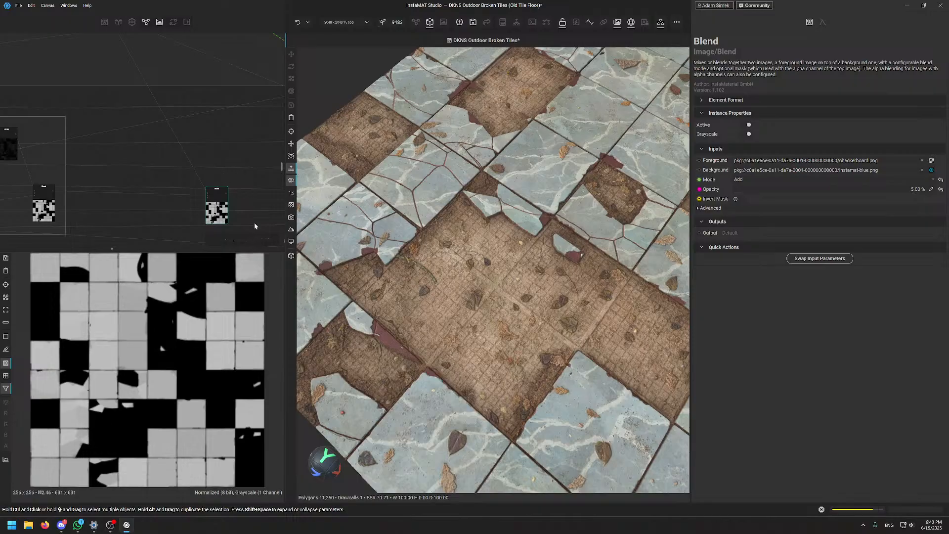
pyautogui.click(221, 176)
pyautogui.moveTo(219, 192); pyautogui.dragTo(222, 185)
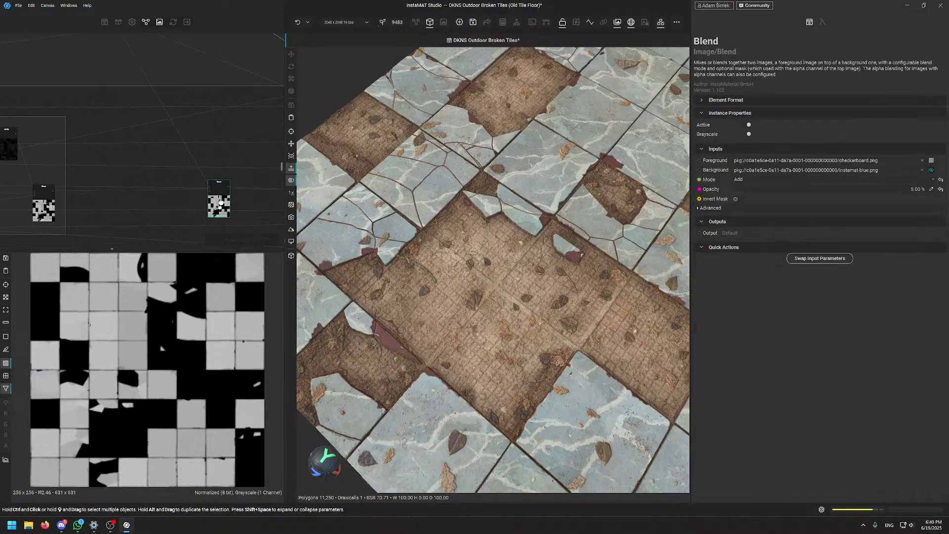
pyautogui.press('c')
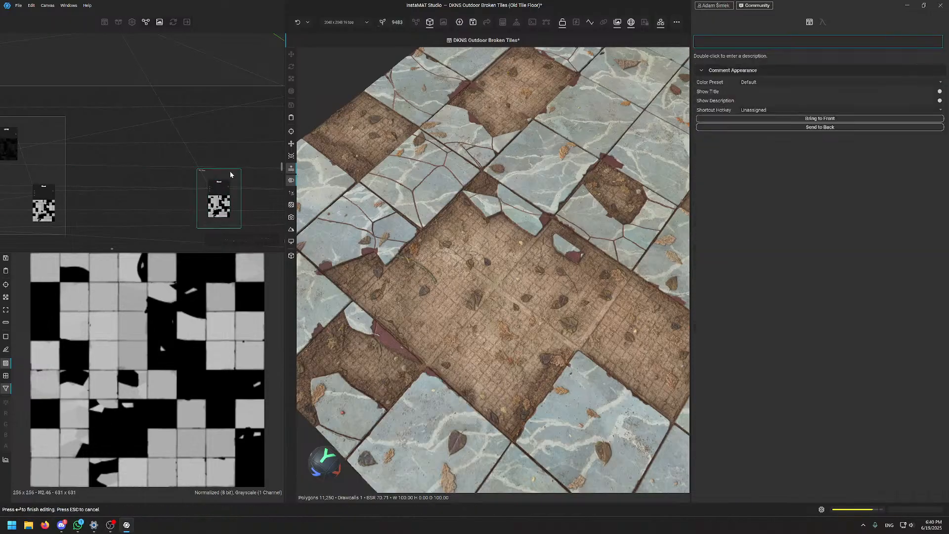
pyautogui.press('Return')
pyautogui.click(208, 139)
pyautogui.hotkey('ctrl', 's')
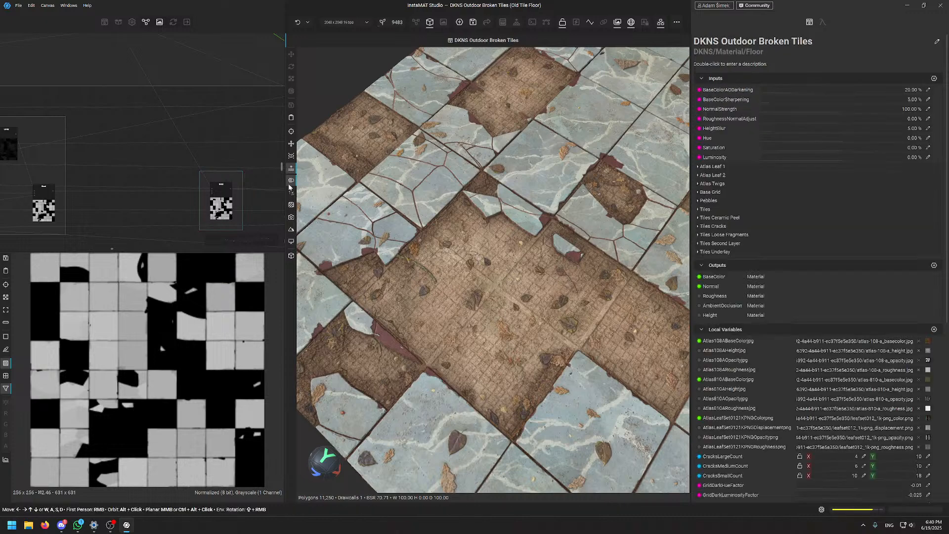
# Return to the enlarged node graph and examine the Fragments Gradients group and the blend chain below it
pyautogui.press('Tab')
pyautogui.press('Tab')
pyautogui.scroll(-5, 577, 196)
pyautogui.moveTo(553, 239); pyautogui.dragTo(463, 272, button='middle')
pyautogui.scroll(5, 482, 254)
pyautogui.scroll(3, 464, 272)
pyautogui.scroll(-8, 487, 267)
pyautogui.moveTo(544, 315); pyautogui.dragTo(490, 201, button='middle')
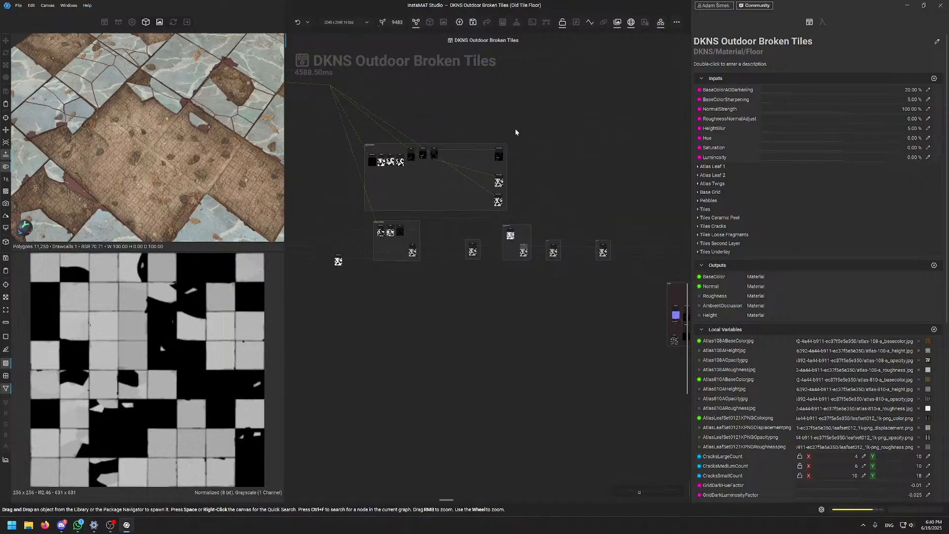
pyautogui.scroll(3, 510, 186)
pyautogui.scroll(1, 514, 310)
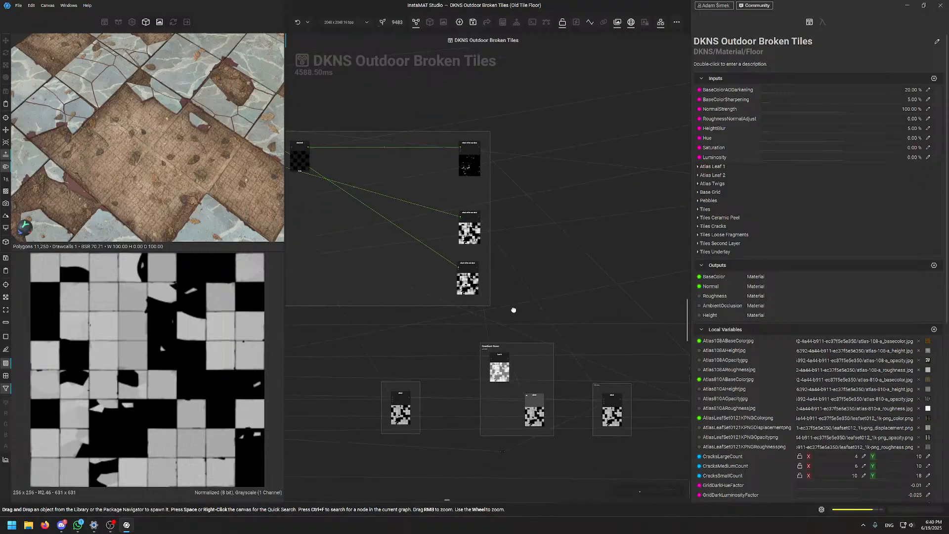
pyautogui.scroll(6, 477, 246)
pyautogui.scroll(-3, 470, 217)
pyautogui.moveTo(330, 212); pyautogui.dragTo(556, 391, button='middle')
pyautogui.scroll(-3, 556, 392)
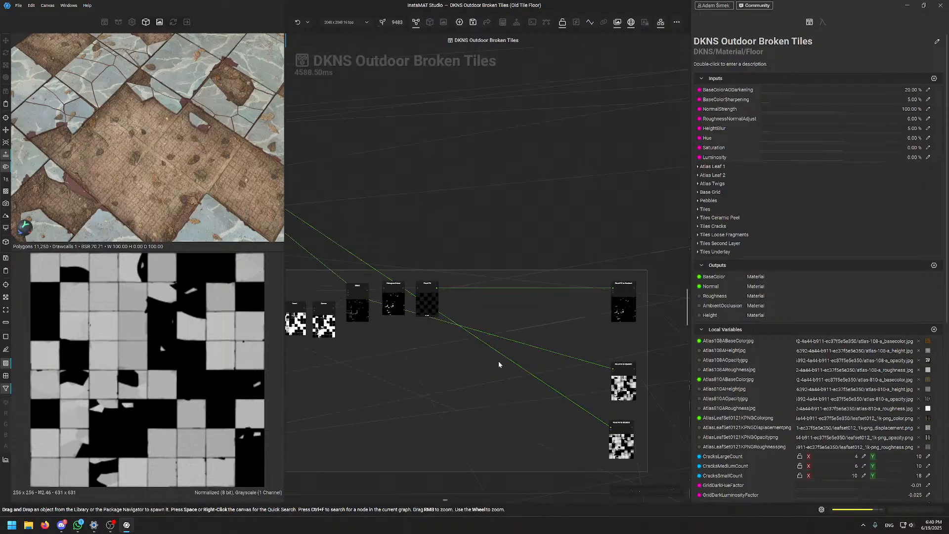
# Preview the output of the lowest Flood Fill to Gradient node in the Fragments Gradients group
pyautogui.moveTo(612, 436); pyautogui.dragTo(514, 335, button='middle')
pyautogui.scroll(5, 514, 336)
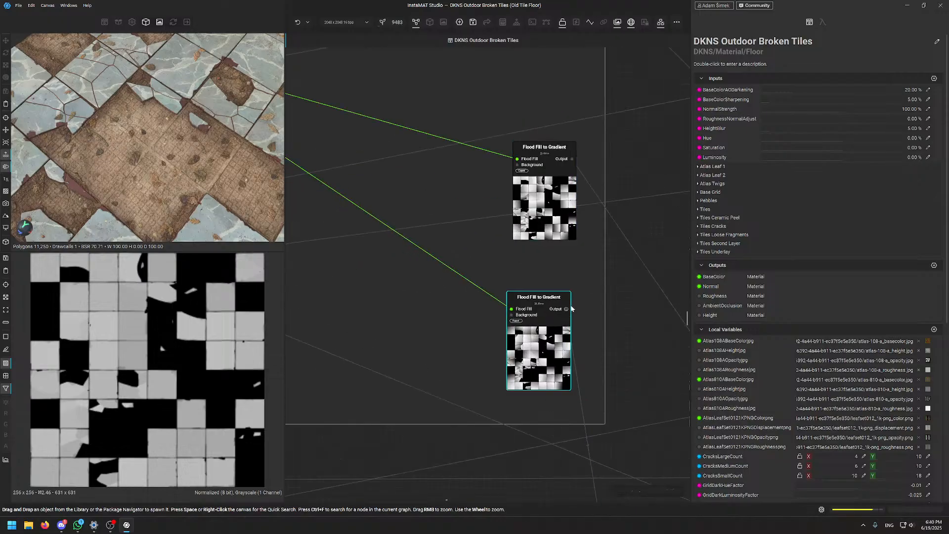
pyautogui.click(567, 310)
pyautogui.scroll(-6, 202, 346)
pyautogui.moveTo(547, 270); pyautogui.dragTo(475, 272, button='middle')
pyautogui.scroll(-1, 527, 353)
pyautogui.scroll(-4, 525, 352)
pyautogui.moveTo(511, 327); pyautogui.dragTo(524, 388, button='middle')
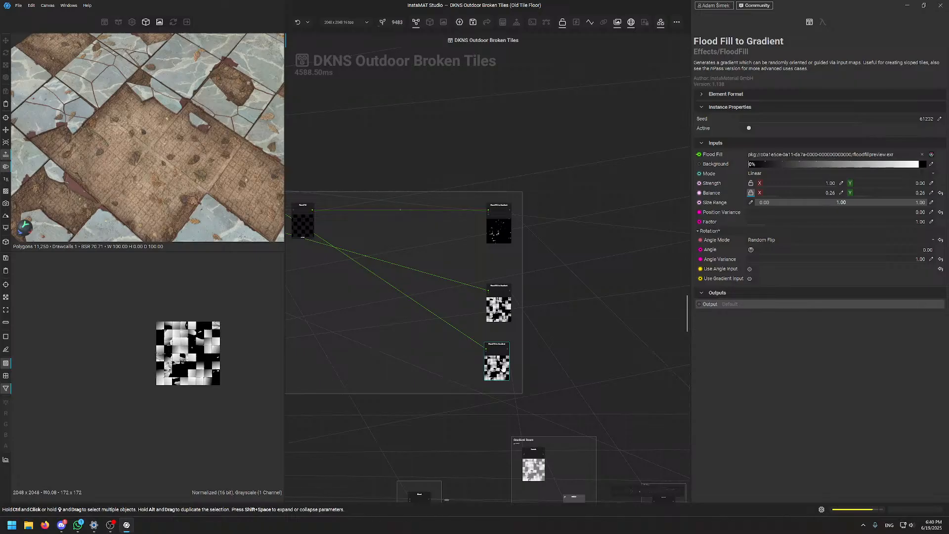
pyautogui.scroll(4, 483, 286)
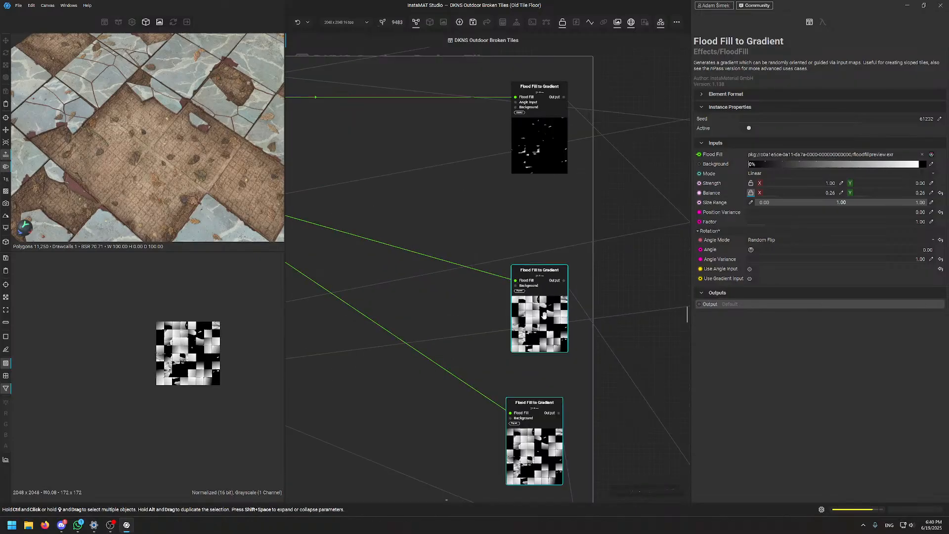
pyautogui.scroll(6, 169, 335)
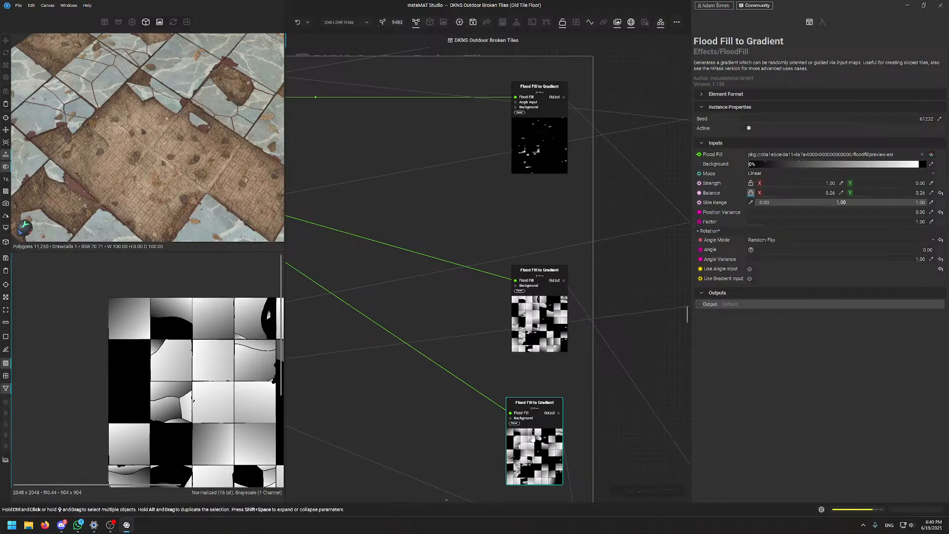
# Align the lowest Flood Fill to Gradient node beneath the one above it, then locate the Gradient Down group
pyautogui.moveTo(533, 439); pyautogui.dragTo(537, 440)
pyautogui.scroll(-2, 219, 384)
pyautogui.moveTo(219, 383); pyautogui.dragTo(172, 361, button='middle')
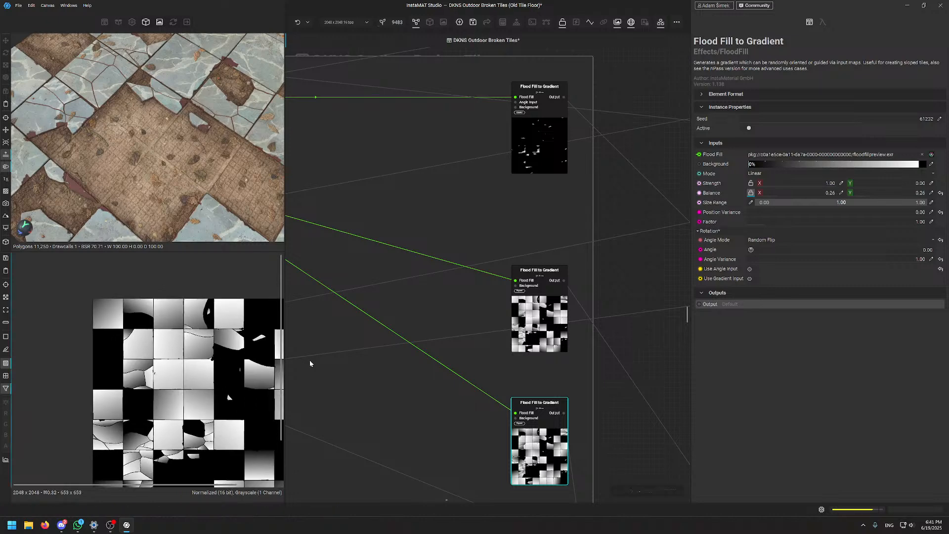
pyautogui.scroll(-3, 566, 354)
pyautogui.moveTo(566, 353); pyautogui.dragTo(354, 211, button='middle')
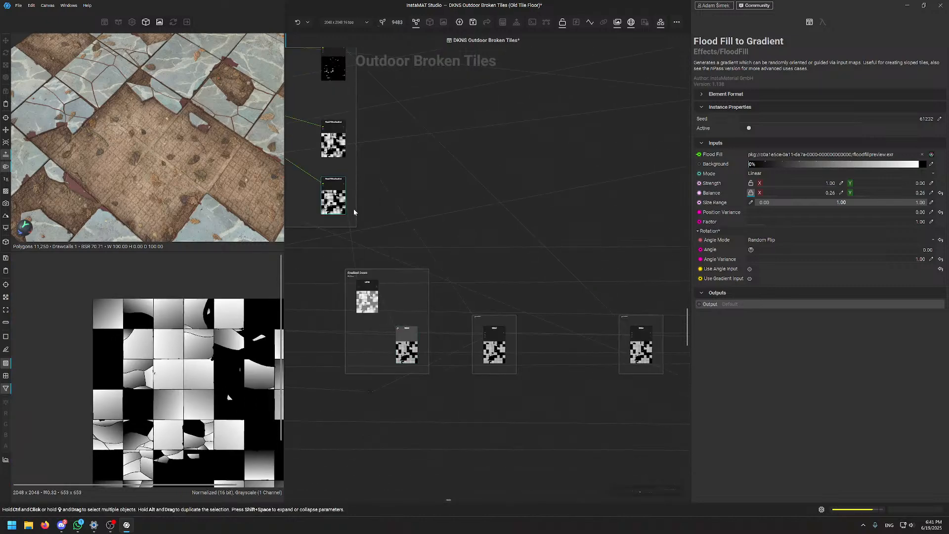
# Move the outgoing connections of the Gradient Down group's Blend node onto the preceding Blend node's output
pyautogui.moveTo(404, 313); pyautogui.dragTo(484, 333, button='middle')
pyautogui.scroll(3, 415, 200)
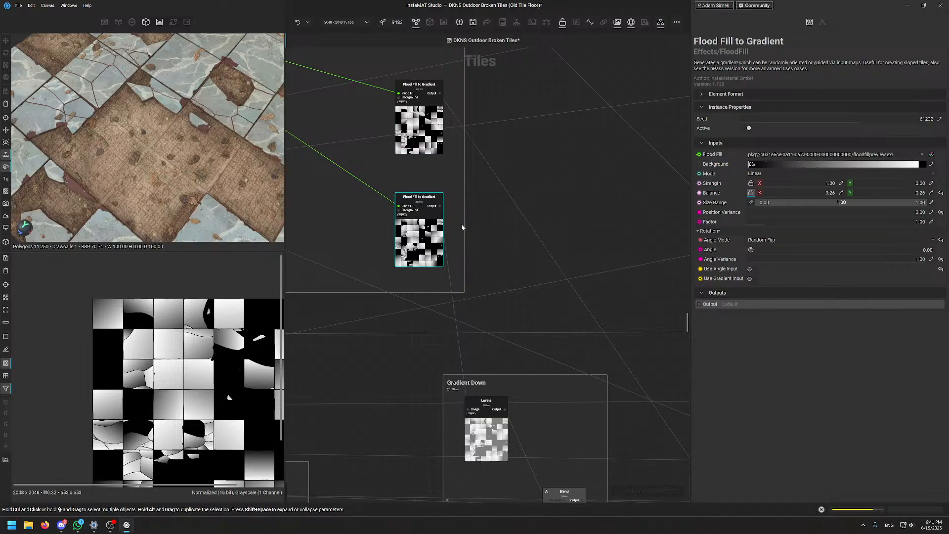
pyautogui.scroll(-3, 451, 277)
pyautogui.click(510, 403)
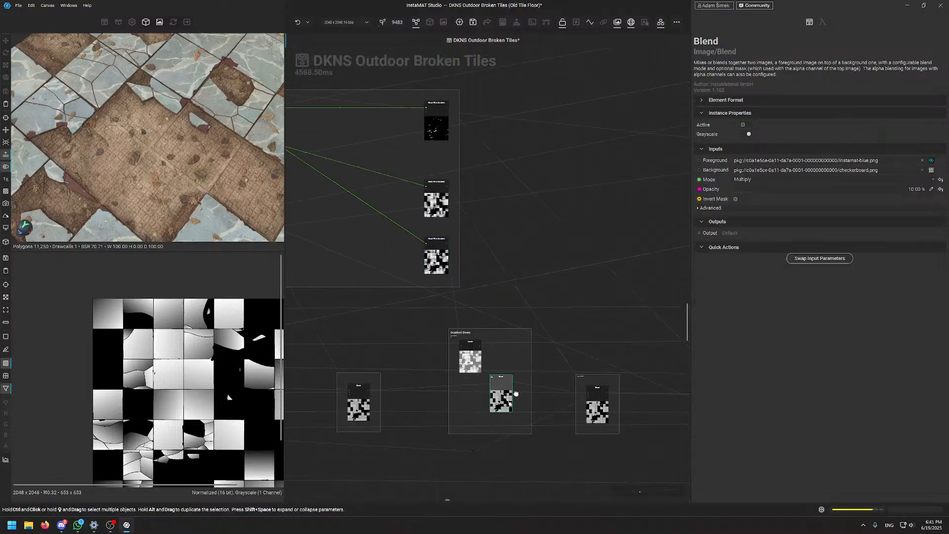
pyautogui.scroll(2, 403, 410)
pyautogui.moveTo(492, 342); pyautogui.dragTo(510, 343, button='middle')
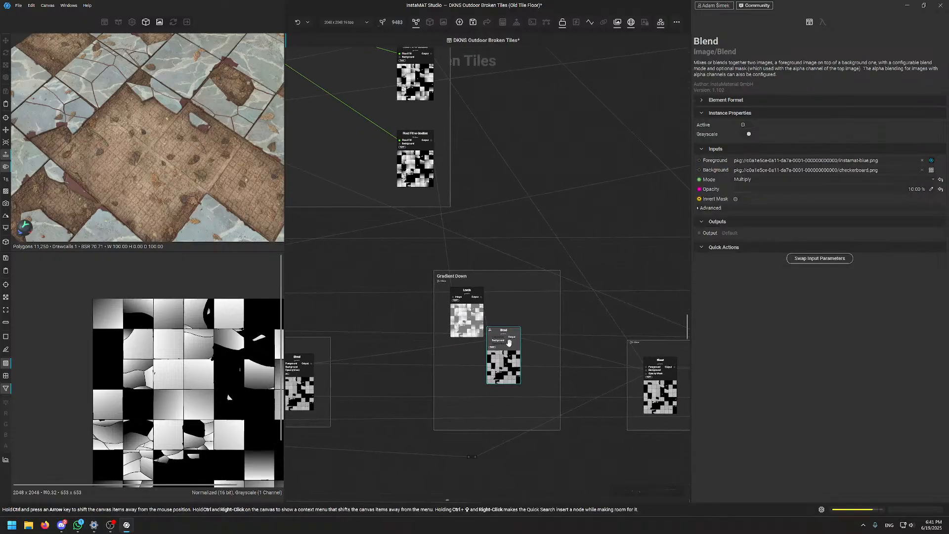
pyautogui.keyDown('shift'); pyautogui.moveTo(519, 338); pyautogui.dragTo(312, 363); pyautogui.keyUp('shift')
# Delete the Blend and Levels nodes along with the Gradient Down comment box
pyautogui.click(507, 349)
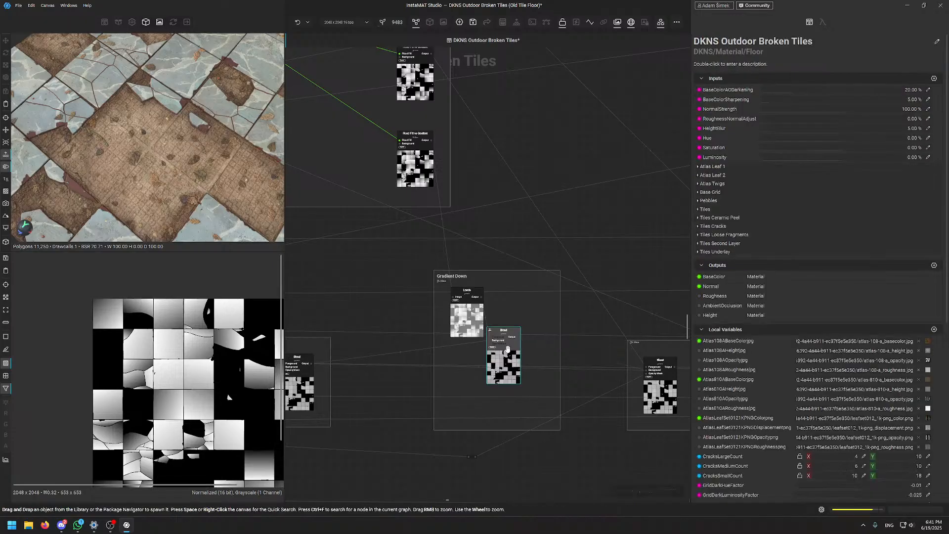
pyautogui.press('Delete')
pyautogui.click(469, 312)
pyautogui.press('Delete')
pyautogui.click(493, 282)
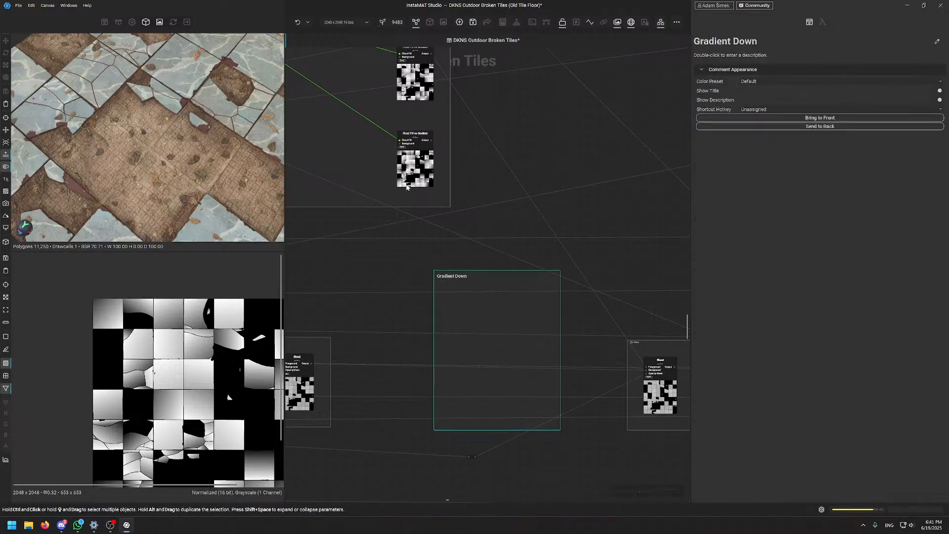
pyautogui.press('Delete')
# Delete the lowest Flood Fill to Gradient node in the Fragments Gradients group
pyautogui.click(428, 178)
pyautogui.press('Delete')
pyautogui.scroll(-5, 450, 235)
pyautogui.scroll(2, 408, 227)
pyautogui.moveTo(408, 226); pyautogui.dragTo(493, 300, button='middle')
# Tighten the Fragments Gradients comment box around its remaining nodes and save the project
pyautogui.moveTo(490, 290); pyautogui.dragTo(485, 250)
pyautogui.moveTo(473, 146); pyautogui.dragTo(475, 196)
pyautogui.click(592, 208)
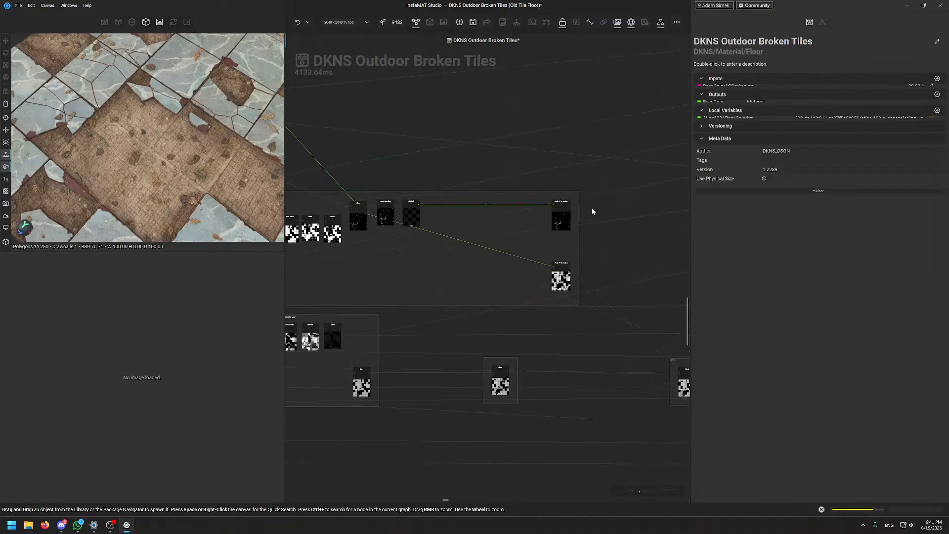
pyautogui.hotkey('ctrl', 's')
# Move the lower Flood Fill to Gradient node slightly closer to the one above it
pyautogui.scroll(3, 588, 282)
pyautogui.moveTo(588, 282); pyautogui.dragTo(395, 270, button='middle')
pyautogui.moveTo(341, 261); pyautogui.dragTo(341, 246)
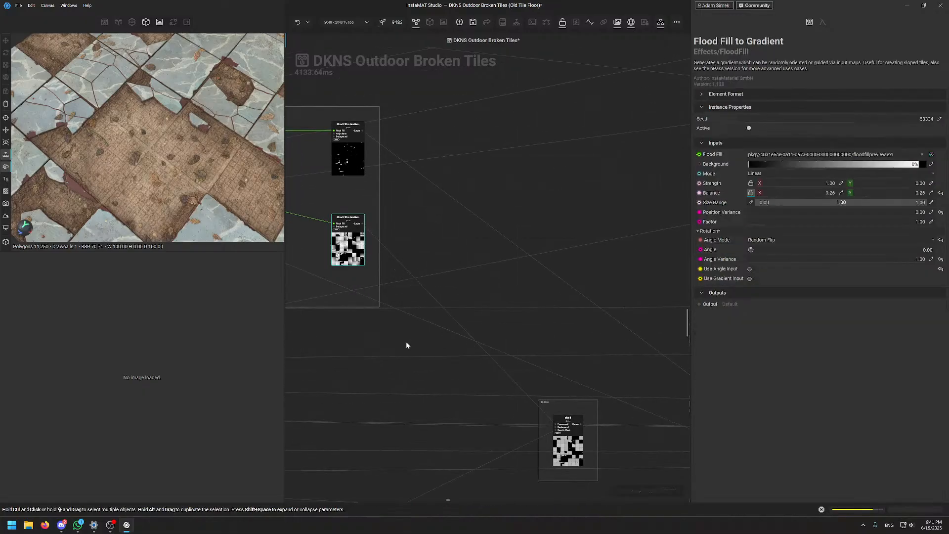
# Preview the Blend node just below the Fragments Gradients group and set its blend mode to Maximum
pyautogui.click(563, 453)
pyautogui.scroll(3, 167, 349)
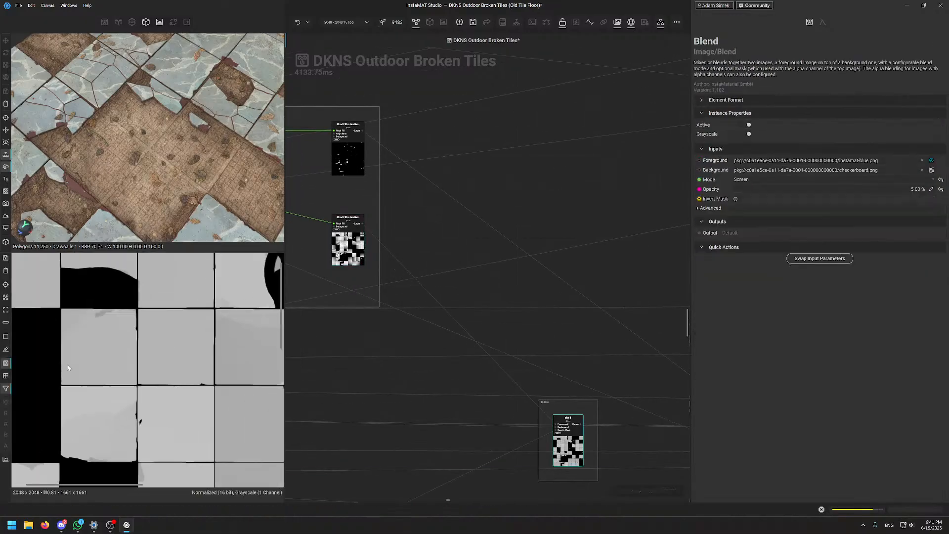
pyautogui.scroll(-3, 155, 363)
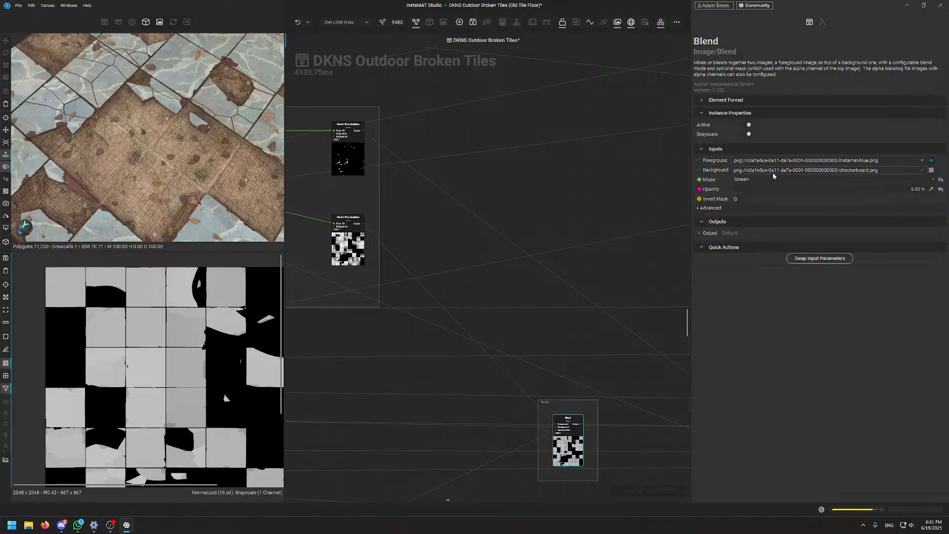
pyautogui.moveTo(748, 183)
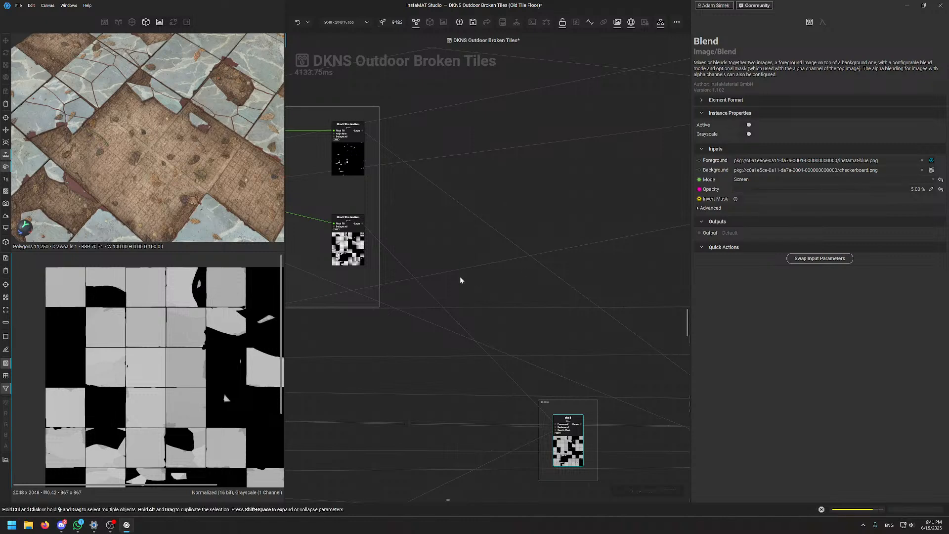
pyautogui.click(574, 436)
pyautogui.click(756, 179)
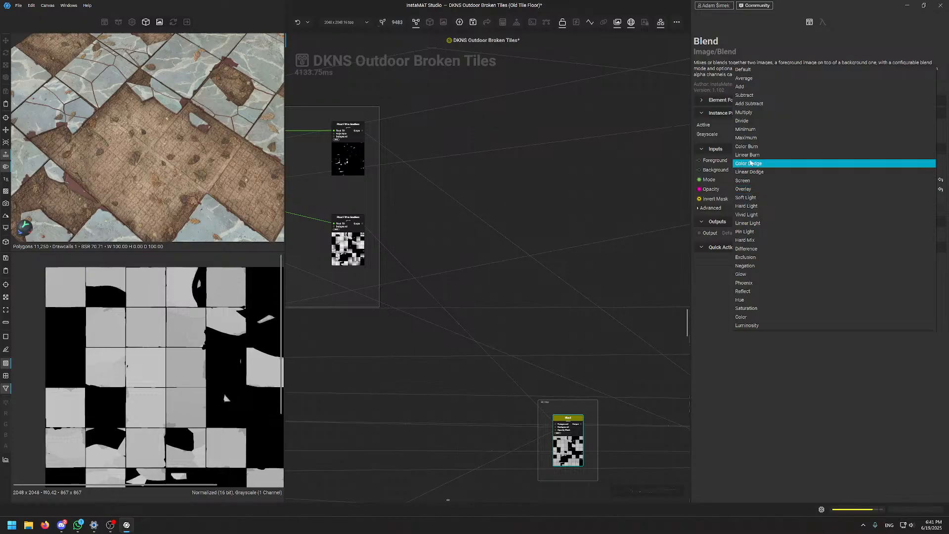
pyautogui.click(746, 138)
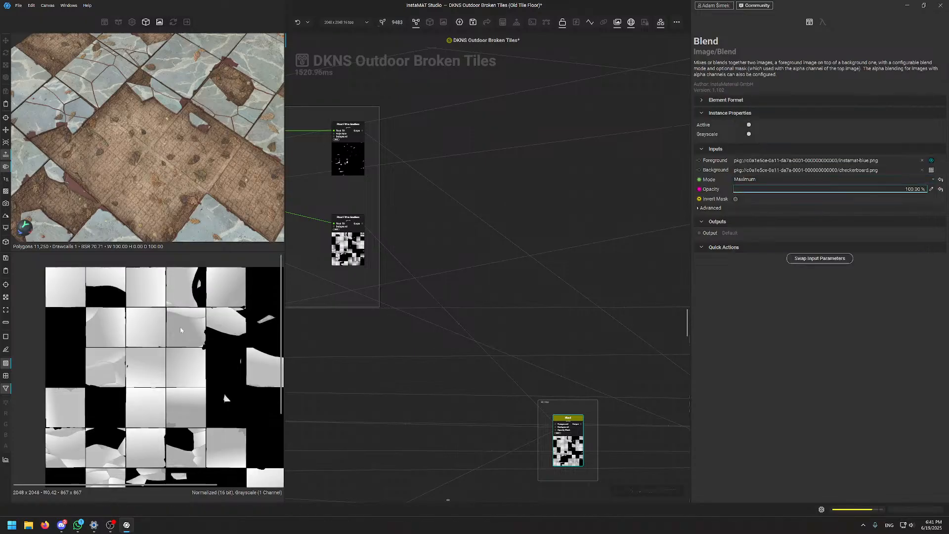
# Examine the blended gradients up close at 100% opacity, then undo the opacity change
pyautogui.scroll(4, 181, 330)
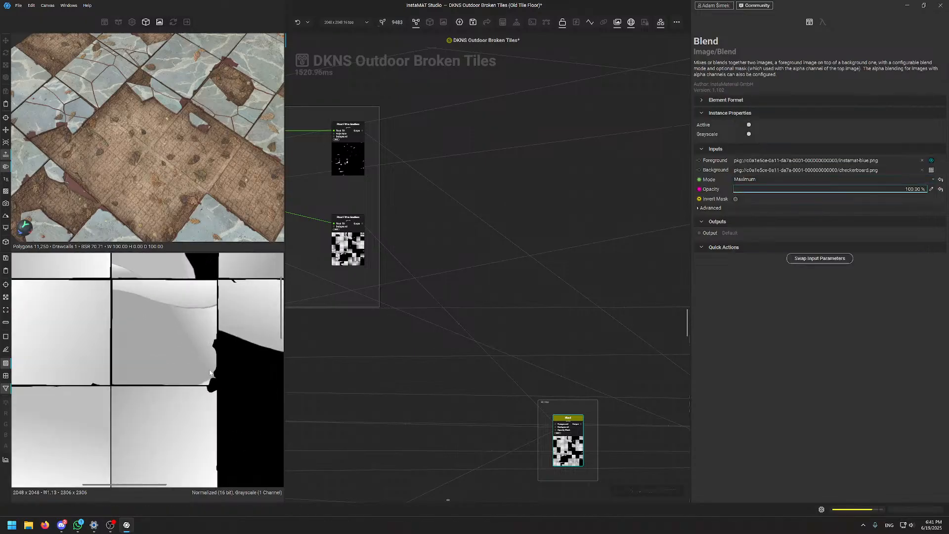
pyautogui.scroll(-3, 209, 372)
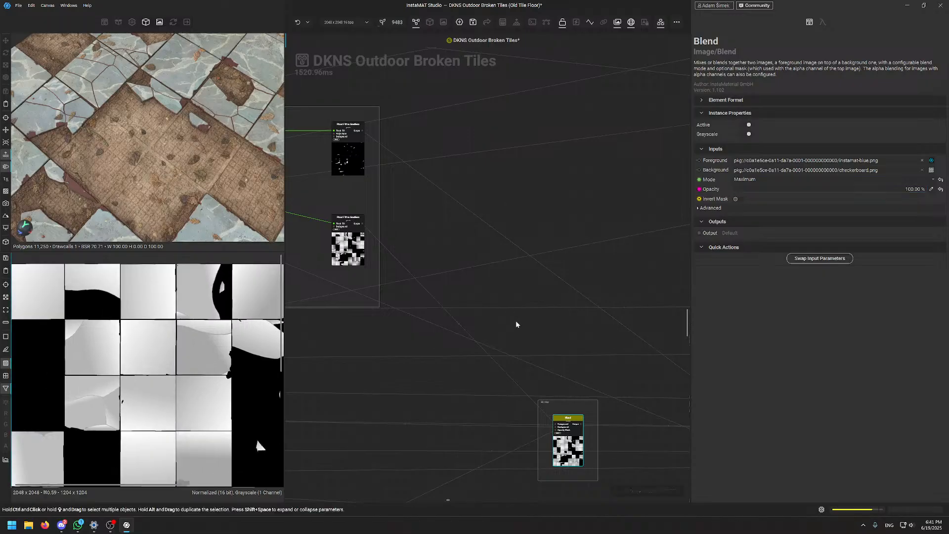
pyautogui.hotkey('ctrl', 'z')
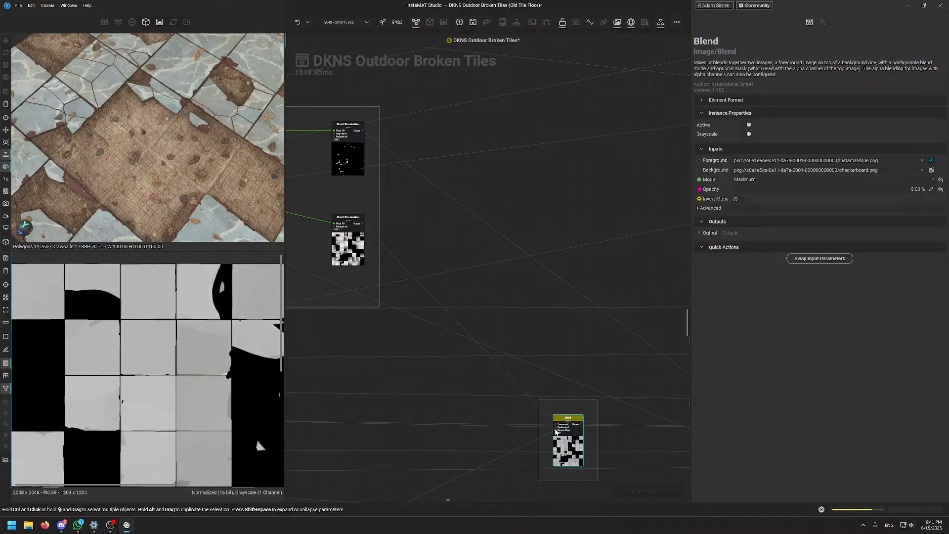
pyautogui.moveTo(208, 390); pyautogui.dragTo(162, 375, button='middle')
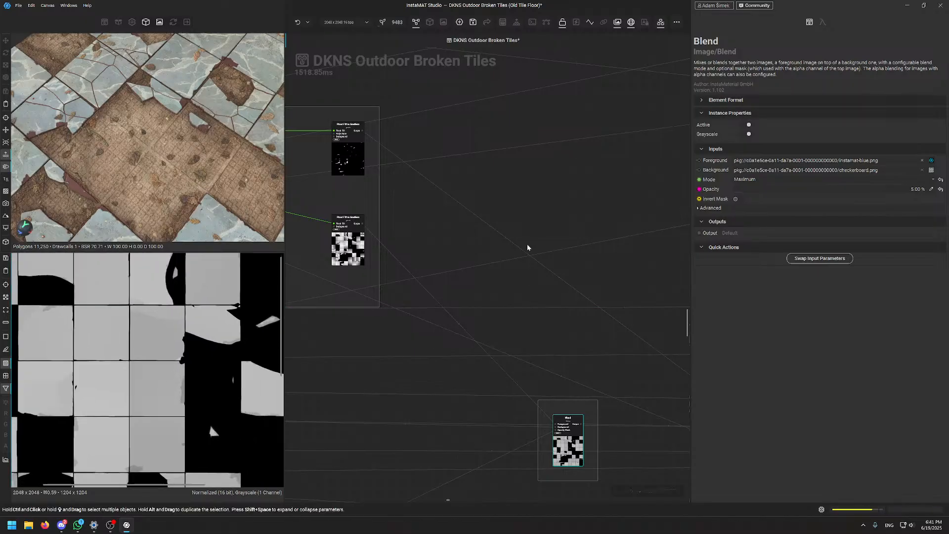
# Inspect the settings of the next Blend node in the chain and preview the upper Flood Fill to Gradient node's output
pyautogui.moveTo(518, 261); pyautogui.dragTo(419, 239, button='middle')
pyautogui.scroll(-4, 420, 242)
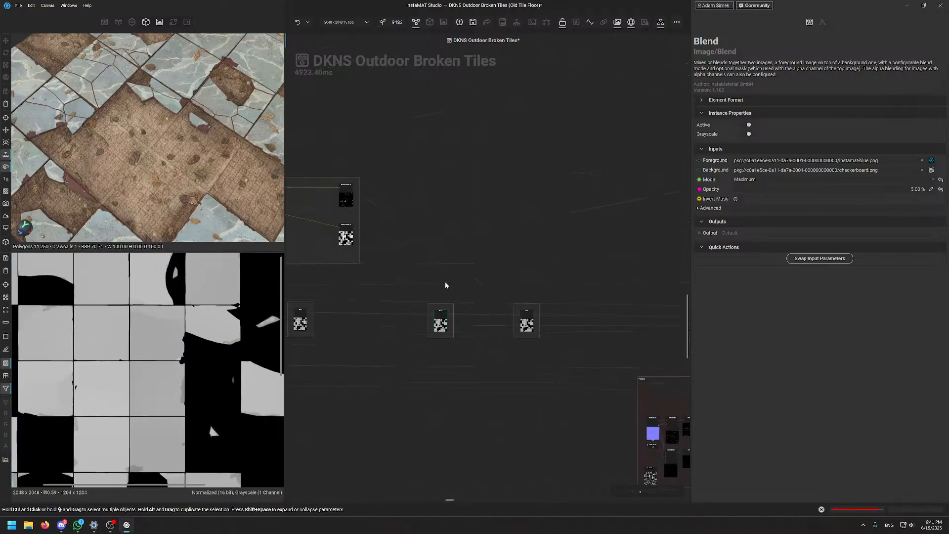
pyautogui.scroll(4, 517, 292)
pyautogui.click(519, 367)
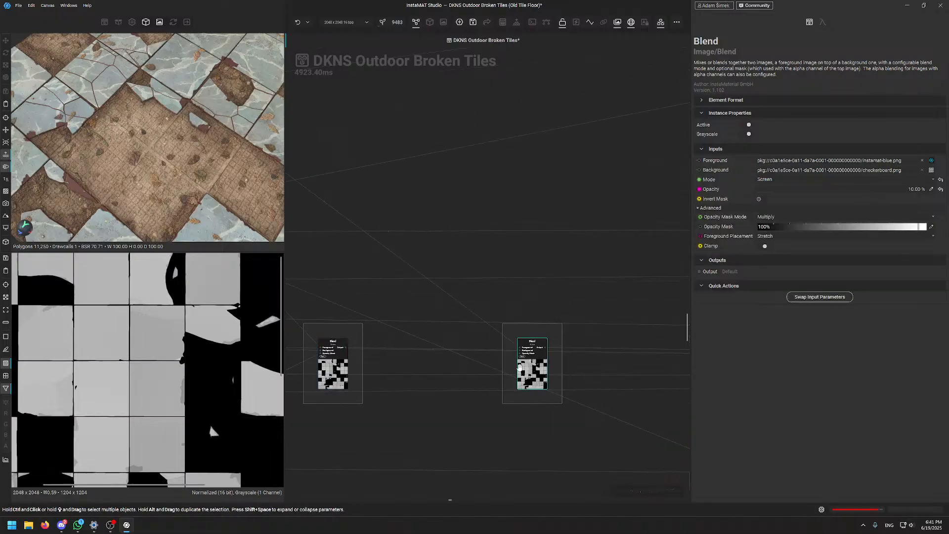
pyautogui.scroll(-4, 413, 275)
pyautogui.moveTo(413, 275); pyautogui.dragTo(512, 358, button='middle')
pyautogui.scroll(6, 502, 333)
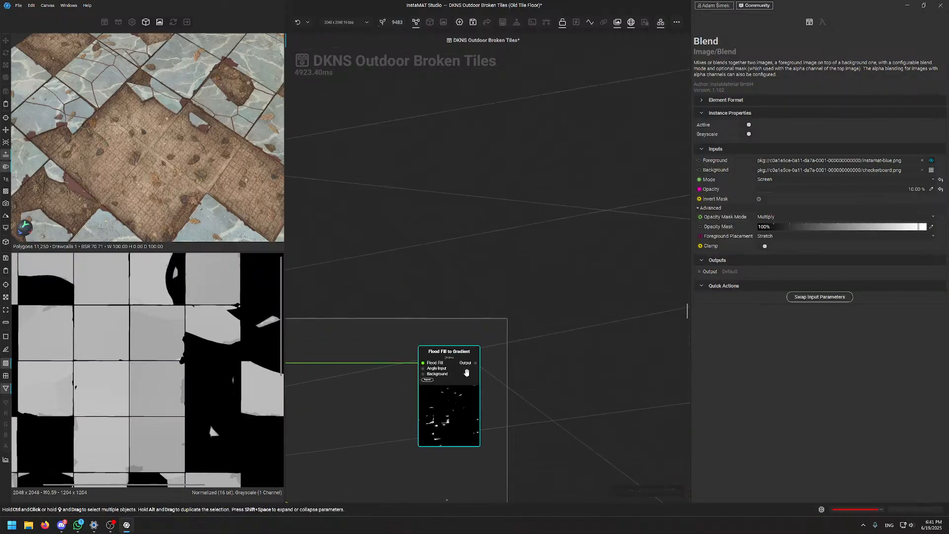
pyautogui.scroll(3, 470, 370)
pyautogui.scroll(-4, 132, 365)
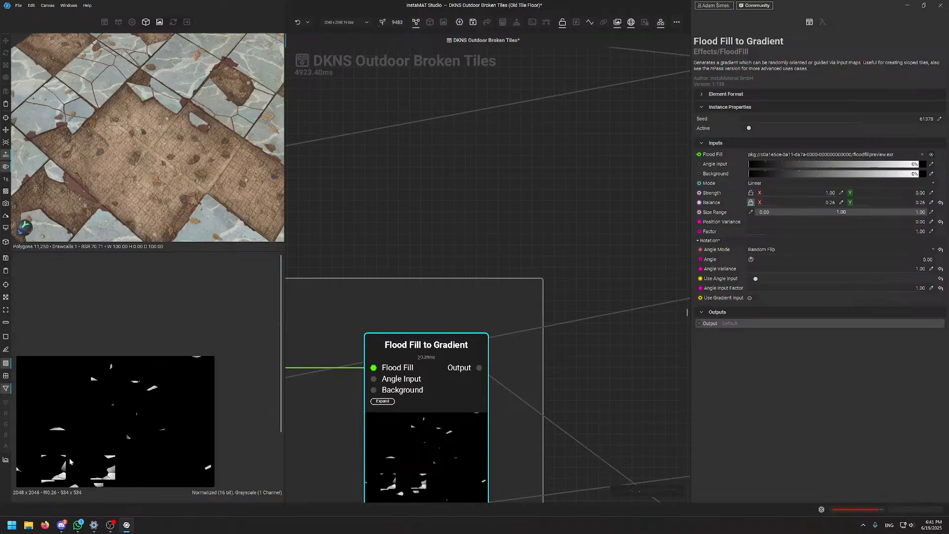
# Follow the upper gradient's connection back to the blend chain, clear the selection and save the project
pyautogui.moveTo(514, 253); pyautogui.dragTo(362, 99, button='middle')
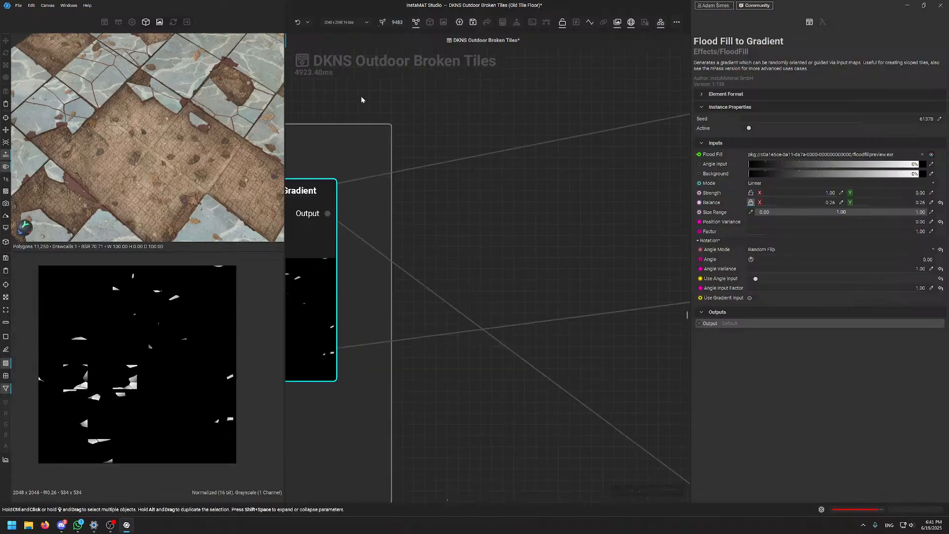
pyautogui.moveTo(549, 334); pyautogui.dragTo(417, 208, button='middle')
pyautogui.scroll(-5, 420, 212)
pyautogui.moveTo(583, 326); pyautogui.dragTo(366, 199, button='middle')
pyautogui.scroll(-3, 418, 261)
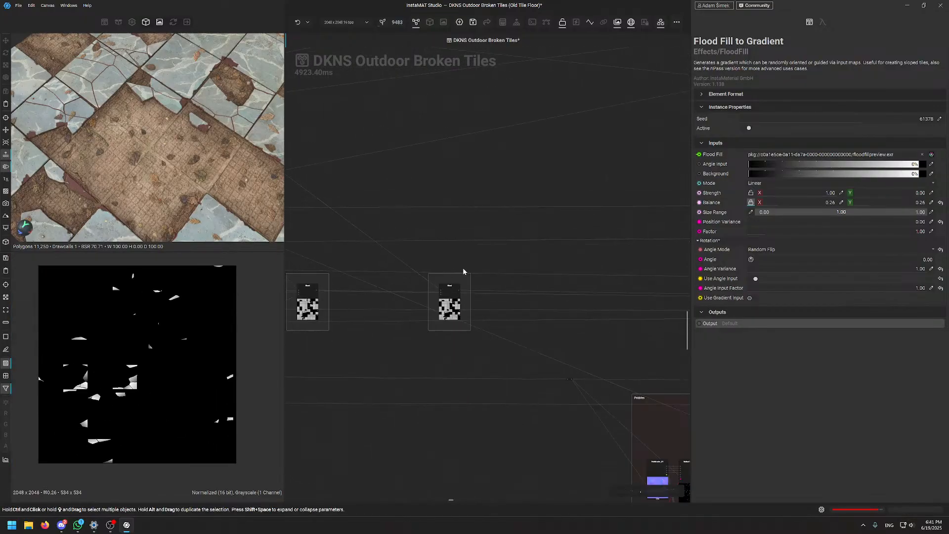
pyautogui.moveTo(538, 221); pyautogui.dragTo(462, 288, button='middle')
pyautogui.click(483, 327)
pyautogui.hotkey('ctrl', 's')
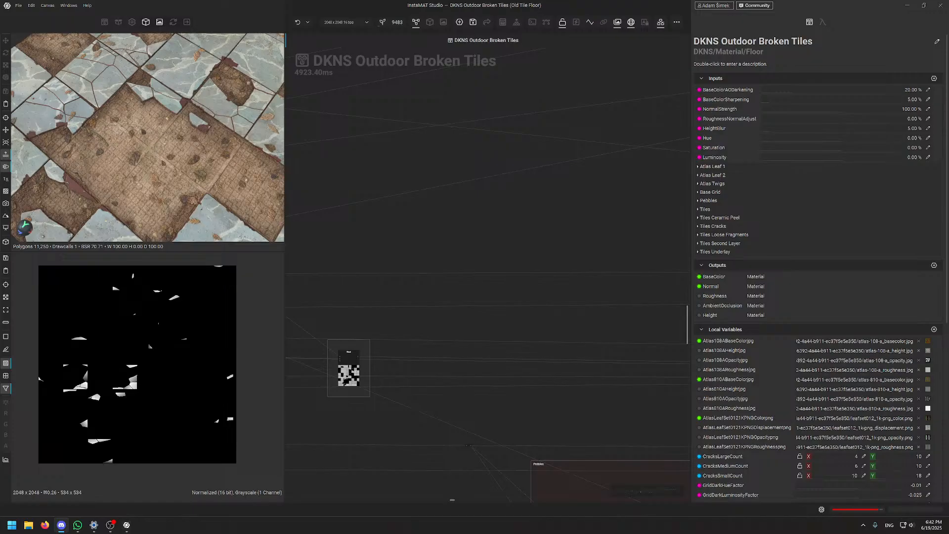
# Locate the Pebbles group and examine its pebble generator and Guided Scatter chain
pyautogui.click(455, 306)
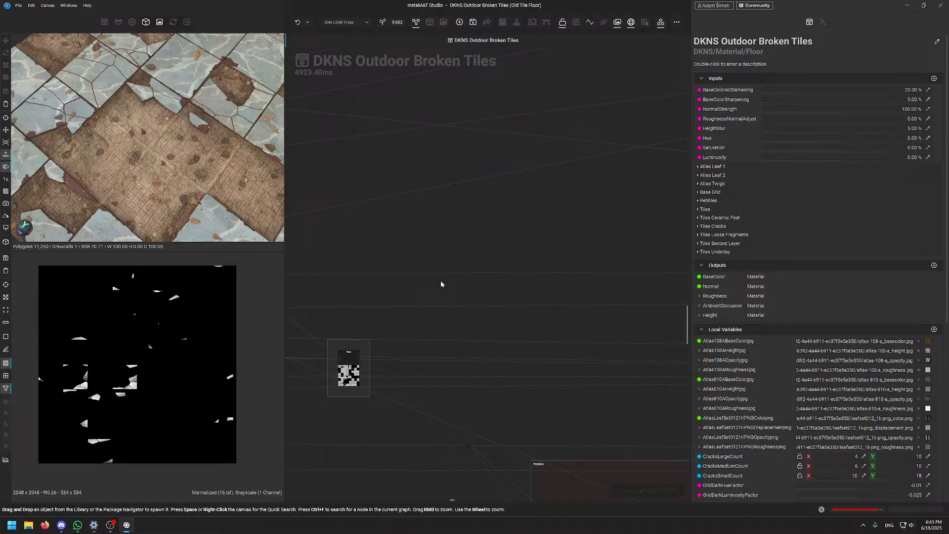
pyautogui.scroll(-3, 440, 281)
pyautogui.moveTo(393, 261); pyautogui.dragTo(427, 266, button='middle')
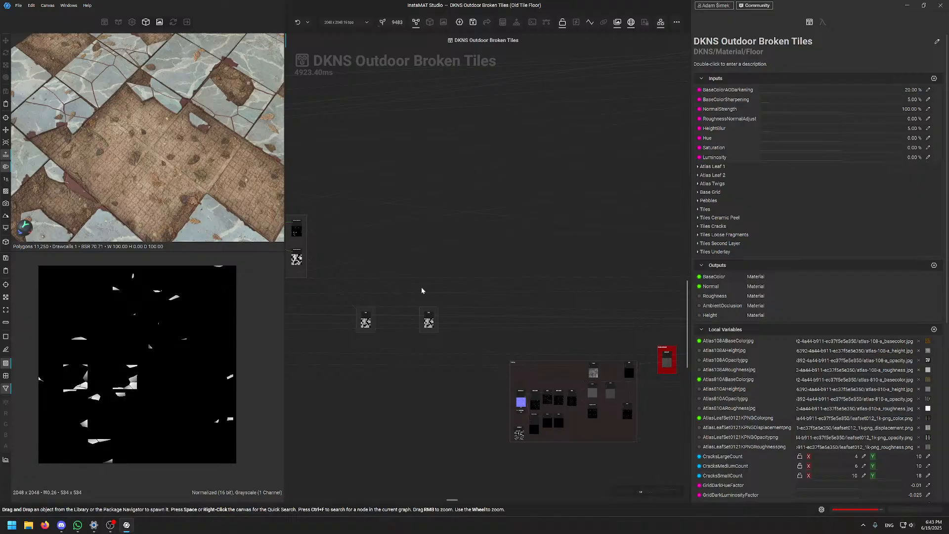
pyautogui.scroll(8, 524, 399)
pyautogui.moveTo(526, 416); pyautogui.dragTo(460, 309, button='middle')
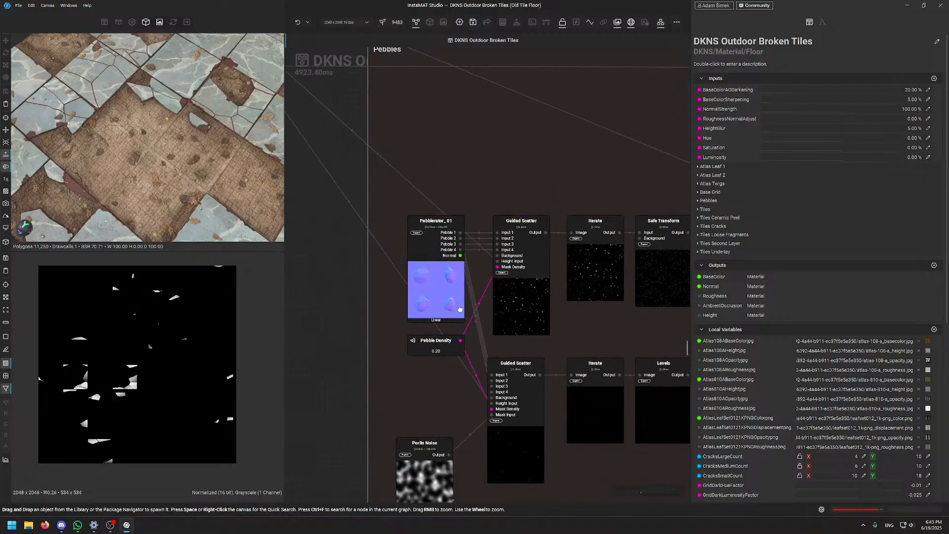
pyautogui.scroll(-6, 460, 310)
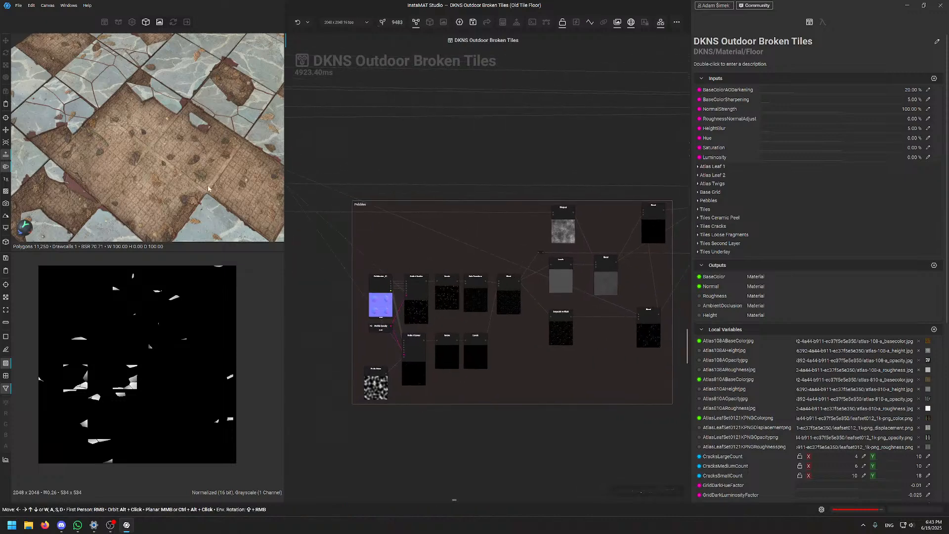
# Inspect the pebbles and debris on the tiles and underlay up close in the 3D preview
pyautogui.scroll(3, 209, 189)
pyautogui.scroll(3, 212, 189)
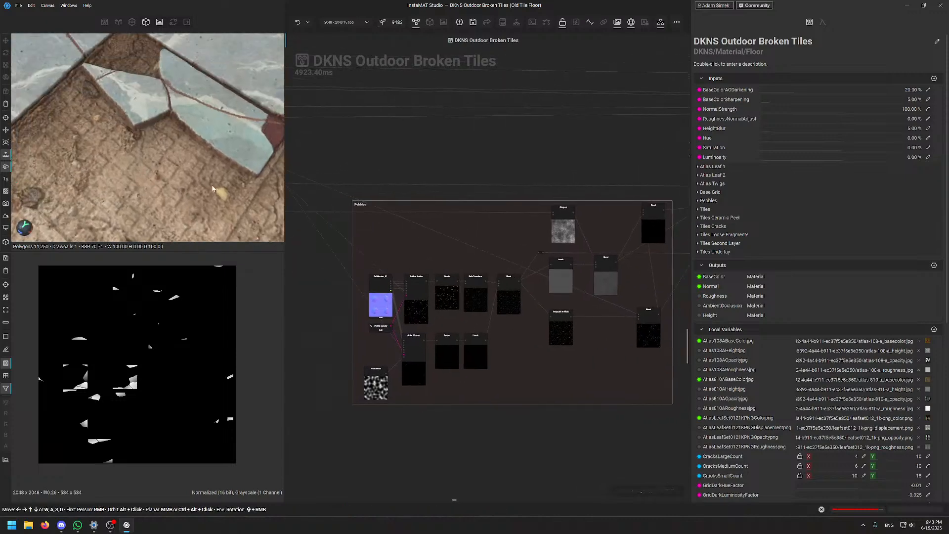
pyautogui.moveTo(160, 177); pyautogui.dragTo(186, 157, button='middle')
pyautogui.scroll(-5, 169, 177)
pyautogui.scroll(3, 102, 142)
pyautogui.scroll(3, 100, 160)
pyautogui.scroll(-2, 85, 178)
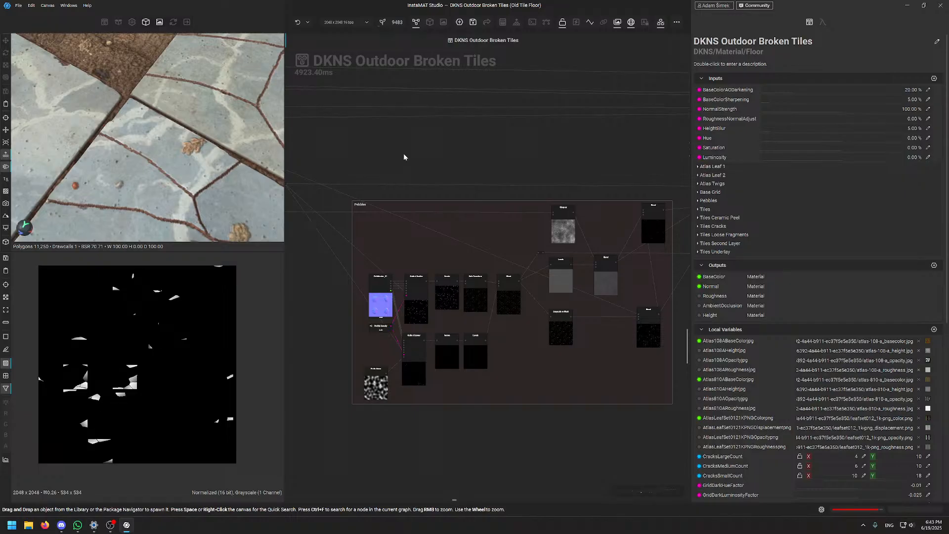
# Open the source graph of the Pebblerator_01 node in the Pebbles group
pyautogui.scroll(4, 388, 253)
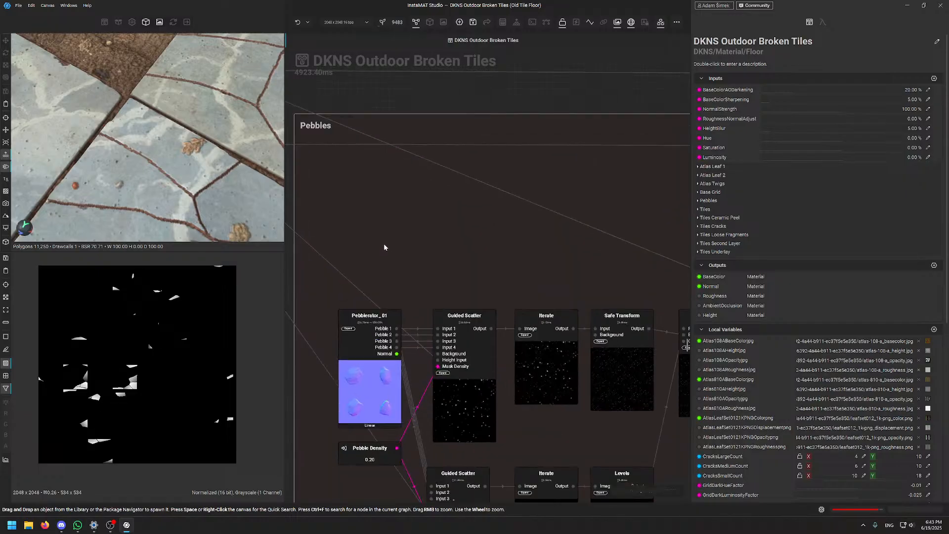
pyautogui.scroll(-4, 384, 247)
pyautogui.scroll(3, 385, 249)
pyautogui.click(395, 301)
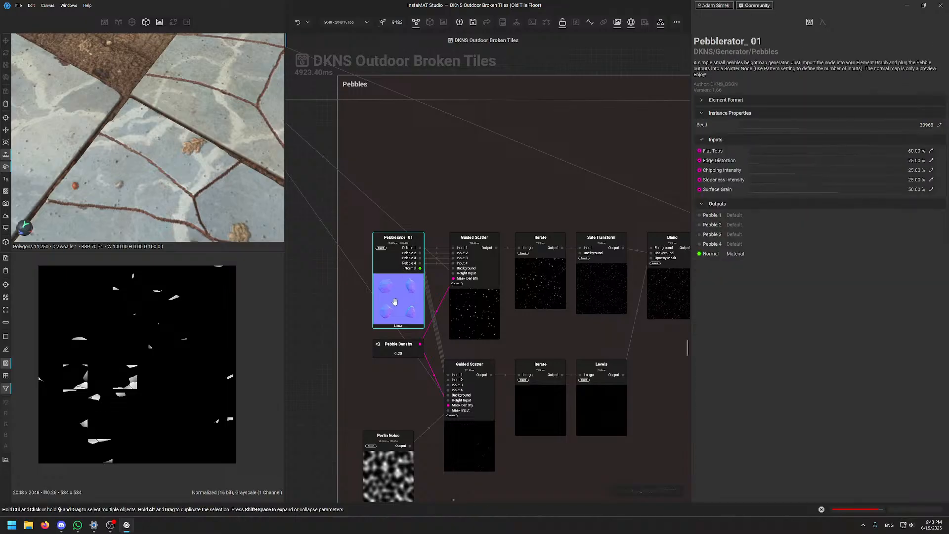
pyautogui.rightClick(396, 274)
pyautogui.click(435, 316)
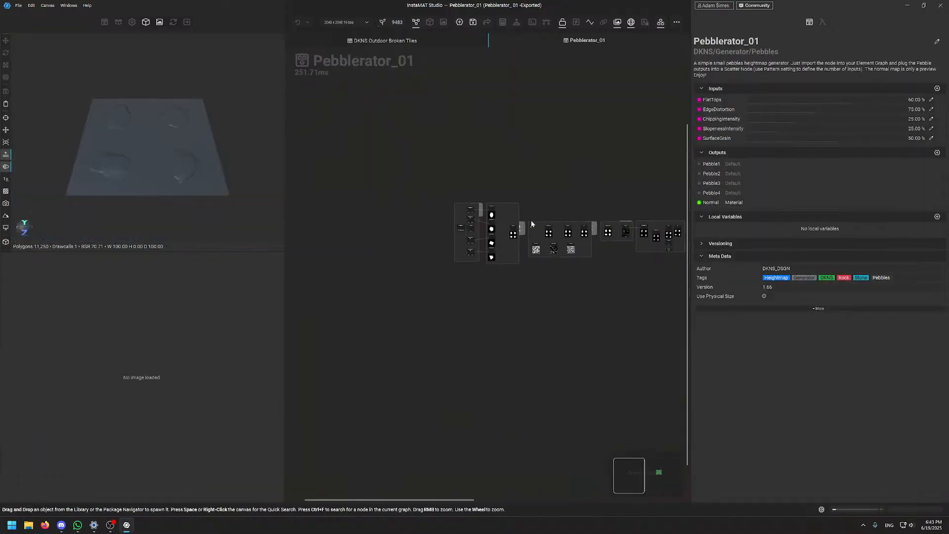
# Examine the Shape Generator nodes in section 1 and preview the Atlas Grid node that combines them
pyautogui.scroll(5, 532, 224)
pyautogui.scroll(3, 371, 300)
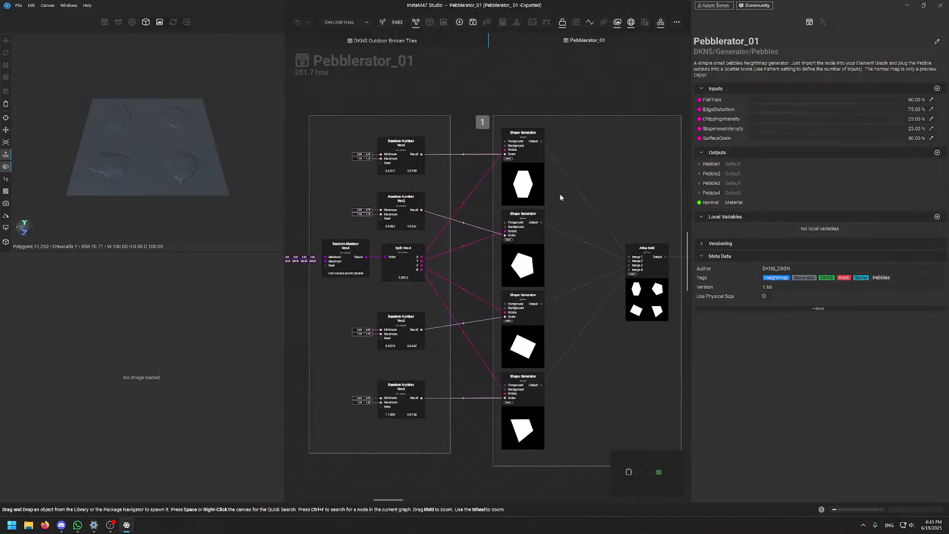
pyautogui.moveTo(571, 208); pyautogui.dragTo(444, 214, button='middle')
pyautogui.moveTo(559, 320); pyautogui.dragTo(547, 315, button='middle')
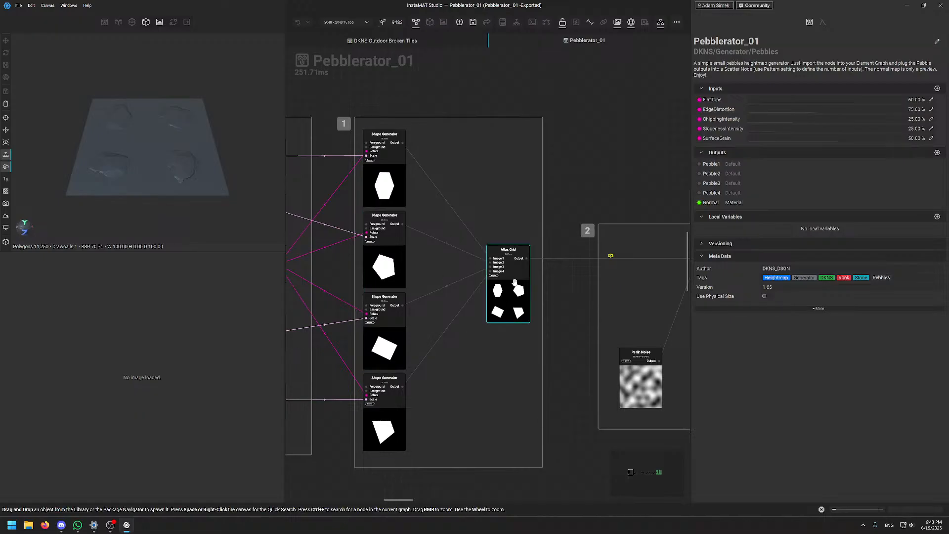
pyautogui.click(515, 282)
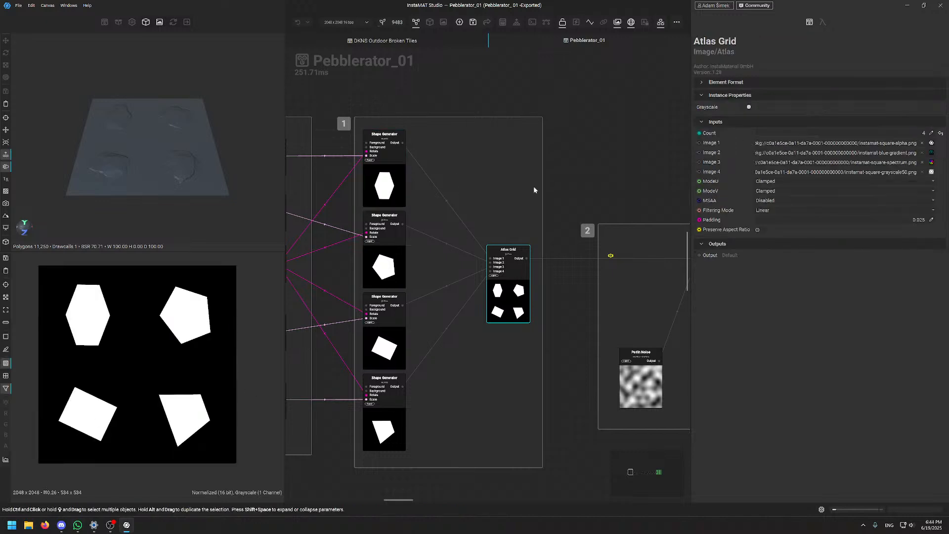
# Follow the graph through the blur and warp section and preview the Flood Fill to Gradient nPass node in section 4
pyautogui.moveTo(687, 192); pyautogui.dragTo(431, 203, button='middle')
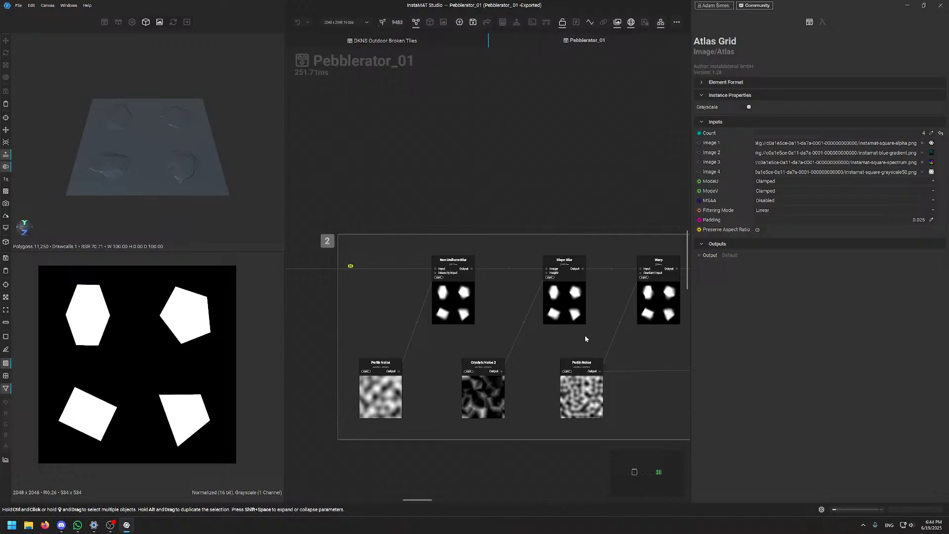
pyautogui.moveTo(579, 329)
pyautogui.mouseDown(button='middle')
pyautogui.moveTo(509, 324)
pyautogui.moveTo(229, 347)
pyautogui.mouseUp(button='middle')
pyautogui.scroll(3, 566, 322)
pyautogui.moveTo(630, 370); pyautogui.dragTo(354, 377, button='middle')
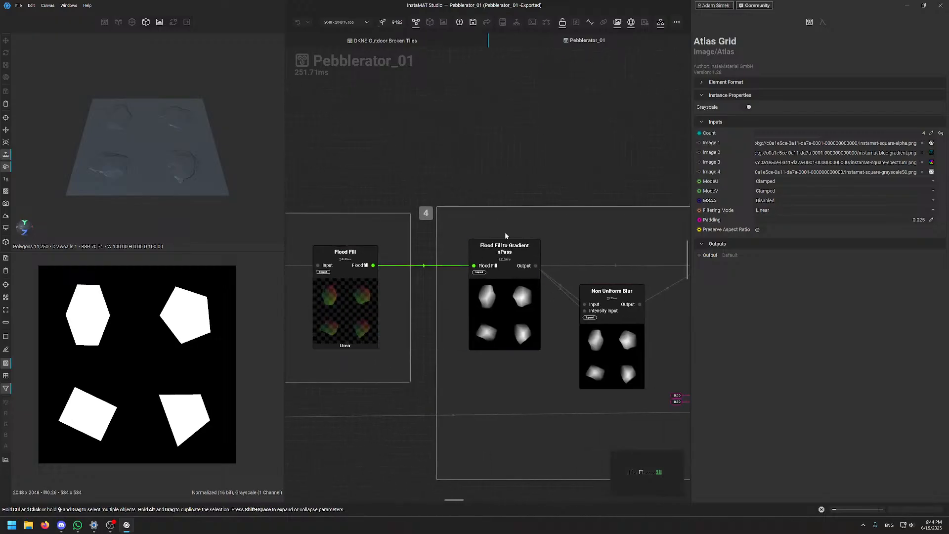
pyautogui.click(504, 245)
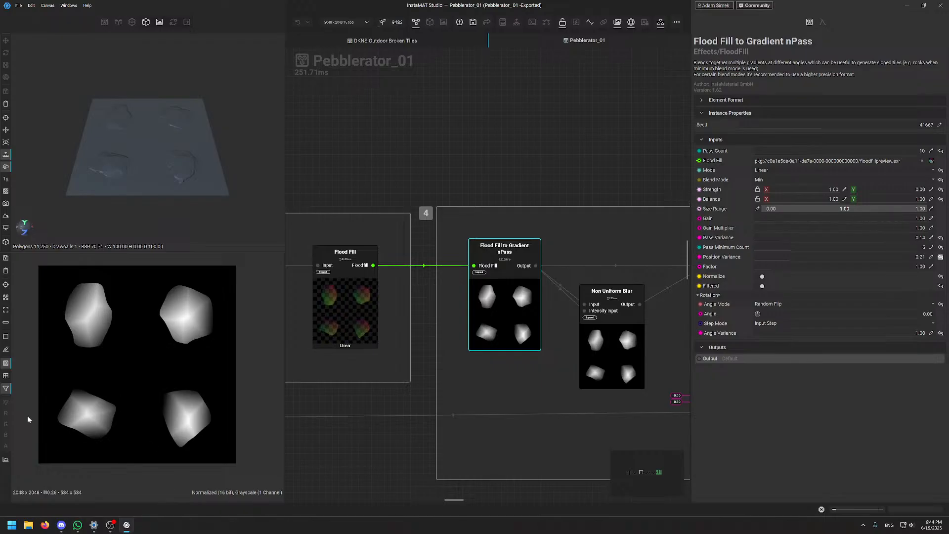
# Preview the Slope Blur node driven by the slopeness intensity in section 5
pyautogui.moveTo(676, 316); pyautogui.dragTo(399, 307, button='middle')
pyautogui.scroll(-3, 415, 303)
pyautogui.moveTo(512, 323); pyautogui.dragTo(418, 339, button='middle')
pyautogui.scroll(5, 579, 342)
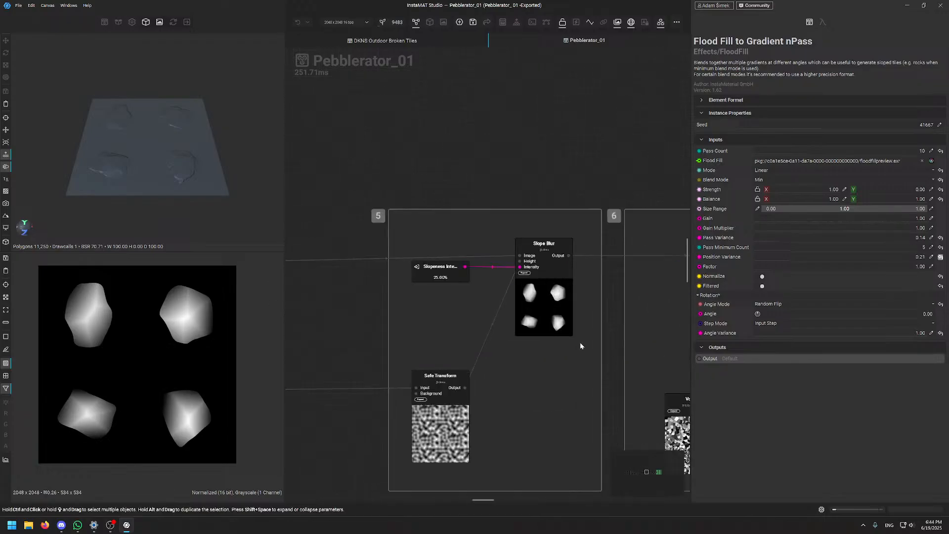
pyautogui.click(530, 243)
# Follow the chain from section 6 to the pebble outputs and preview the Crop node feeding Pebble 1 up close
pyautogui.moveTo(481, 398); pyautogui.dragTo(321, 416, button='middle')
pyautogui.moveTo(647, 363); pyautogui.dragTo(510, 397, button='middle')
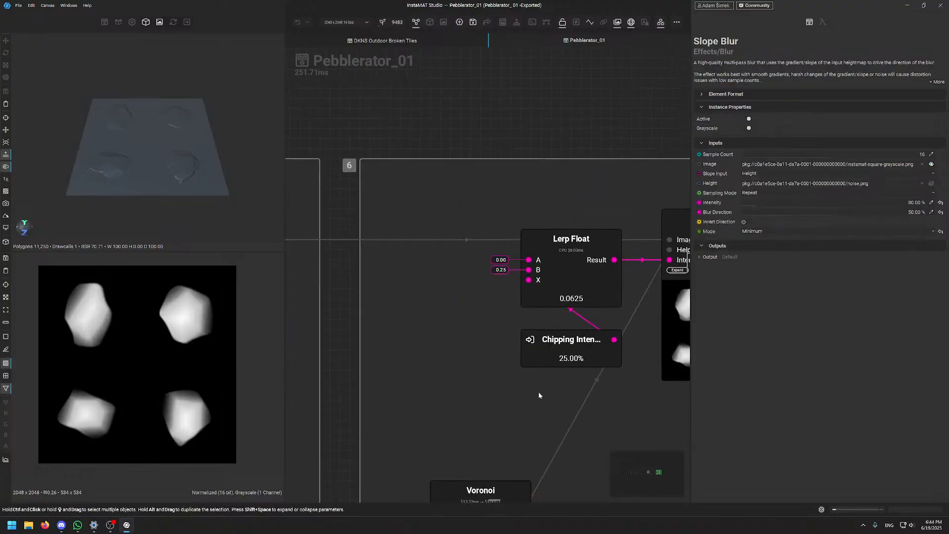
pyautogui.moveTo(659, 385); pyautogui.dragTo(428, 397, button='middle')
pyautogui.moveTo(599, 374); pyautogui.dragTo(276, 383, button='middle')
pyautogui.moveTo(680, 374); pyautogui.dragTo(201, 399, button='middle')
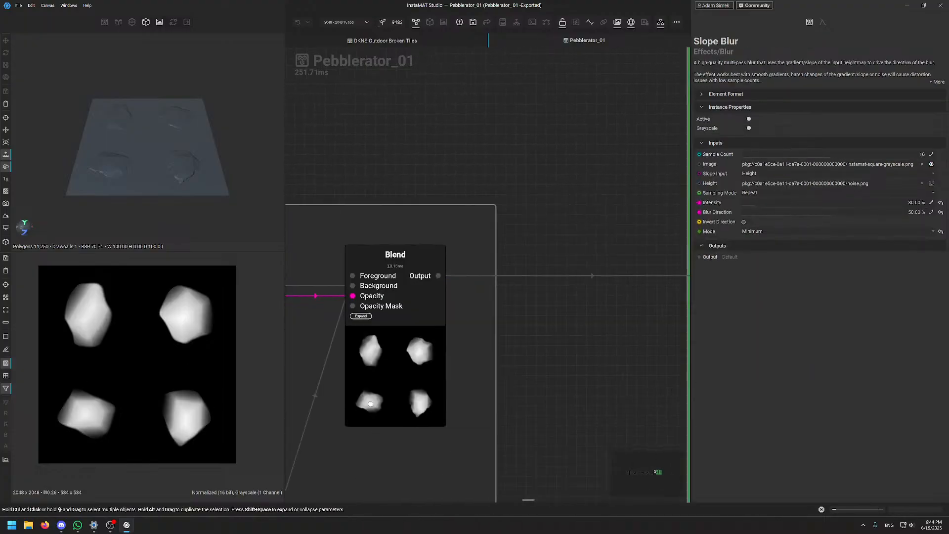
pyautogui.scroll(-4, 481, 385)
pyautogui.moveTo(617, 410); pyautogui.dragTo(346, 378, button='middle')
pyautogui.moveTo(549, 365); pyautogui.dragTo(347, 329, button='middle')
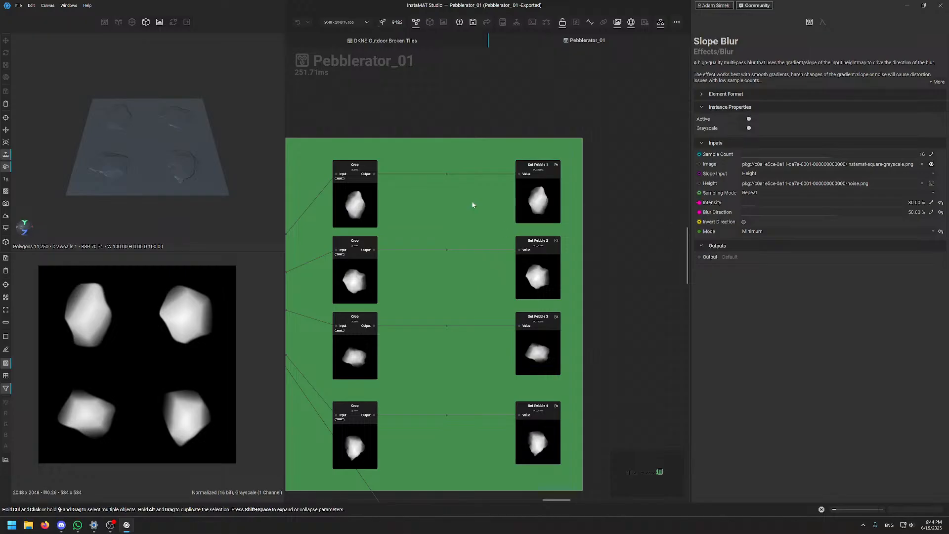
pyautogui.click(352, 188)
pyautogui.scroll(3, 107, 354)
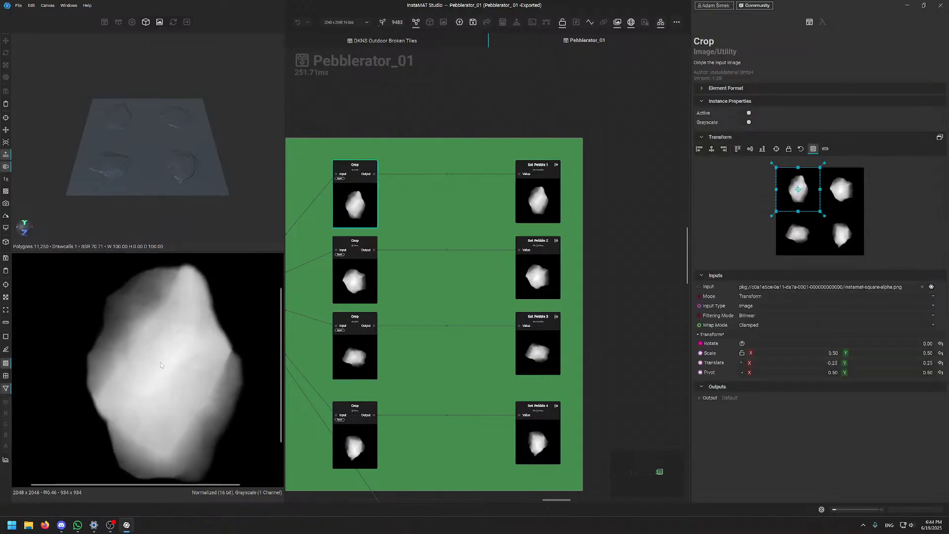
# Preview the Auto Levels node in section 9 that feeds the four Crop nodes
pyautogui.scroll(-5, 420, 200)
pyautogui.moveTo(457, 276); pyautogui.dragTo(506, 311, button='middle')
pyautogui.scroll(3, 387, 271)
pyautogui.click(372, 297)
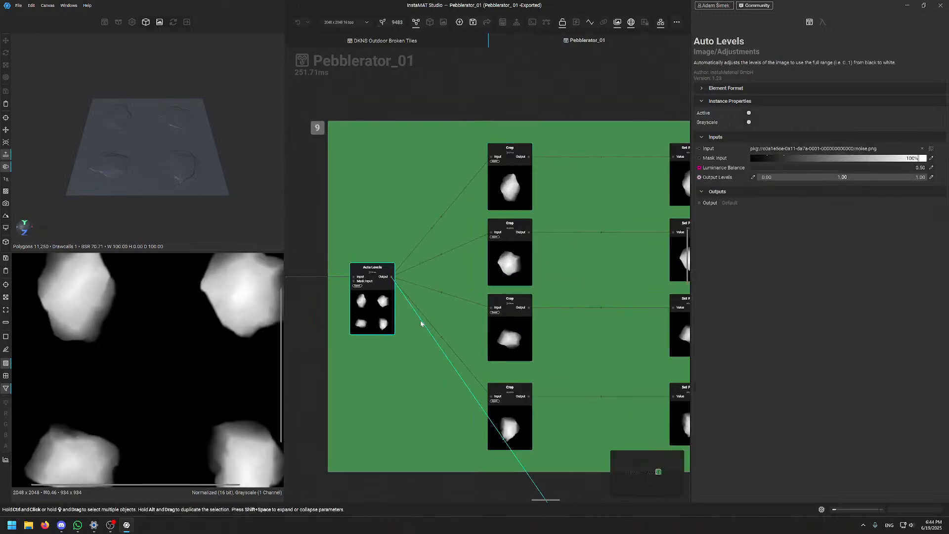
# Close the Pebblerator_01 graph and examine the node's pebble outputs and inputs in the Pebbles group of DKNS Outdoor Broken Tiles
pyautogui.click(681, 41)
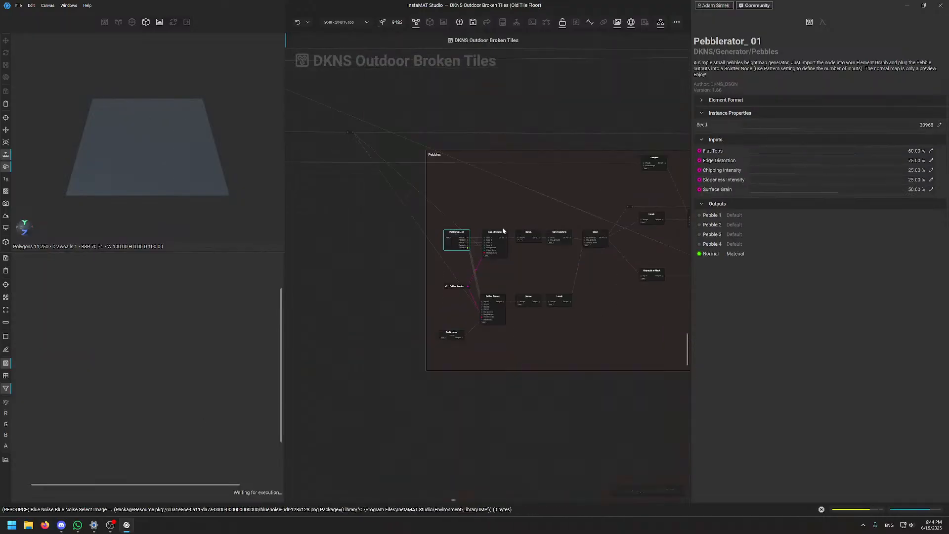
pyautogui.scroll(3, 481, 233)
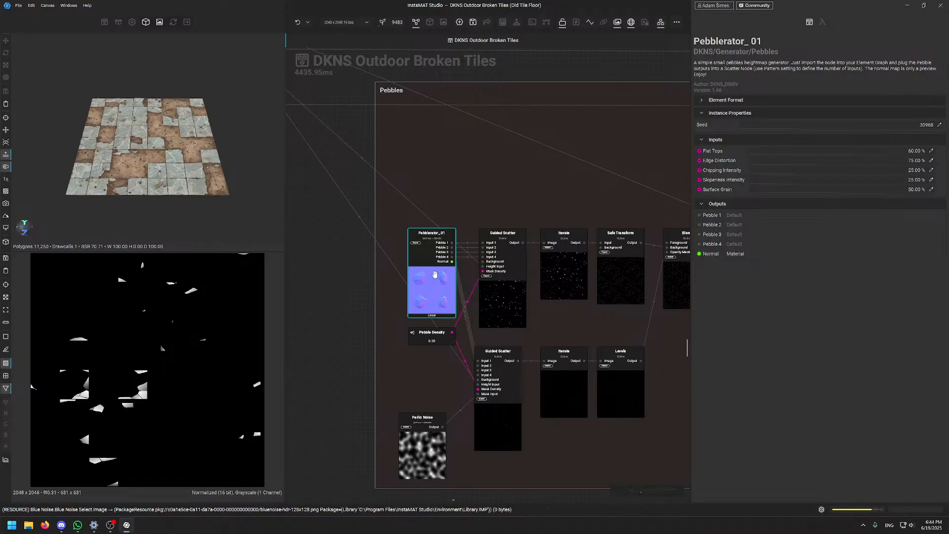
pyautogui.scroll(3, 435, 275)
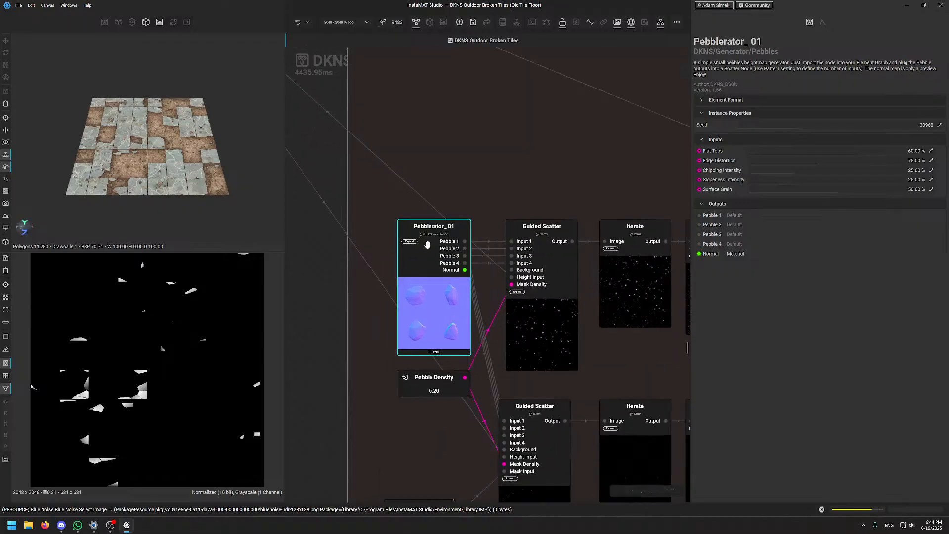
pyautogui.scroll(-4, 430, 247)
pyautogui.scroll(4, 428, 243)
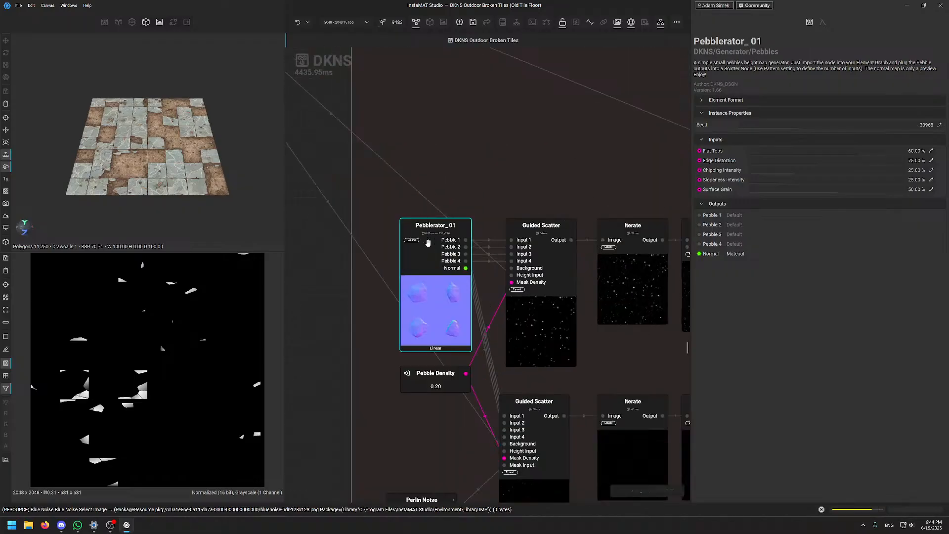
pyautogui.scroll(2, 431, 250)
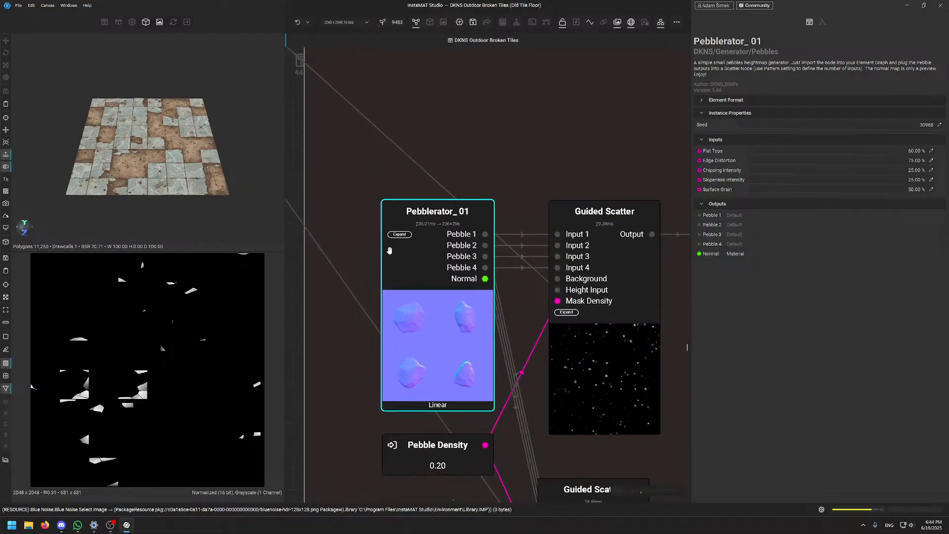
pyautogui.scroll(-2, 388, 251)
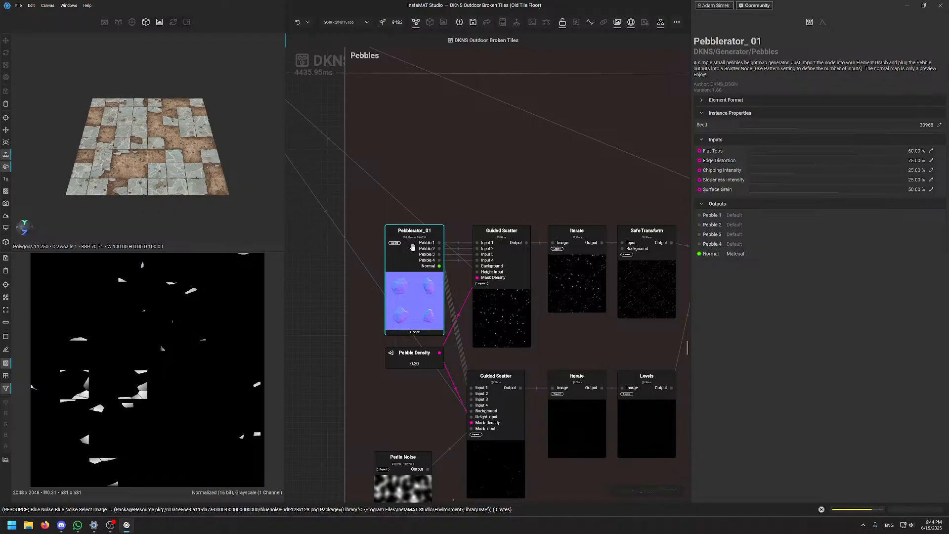
pyautogui.scroll(2, 422, 277)
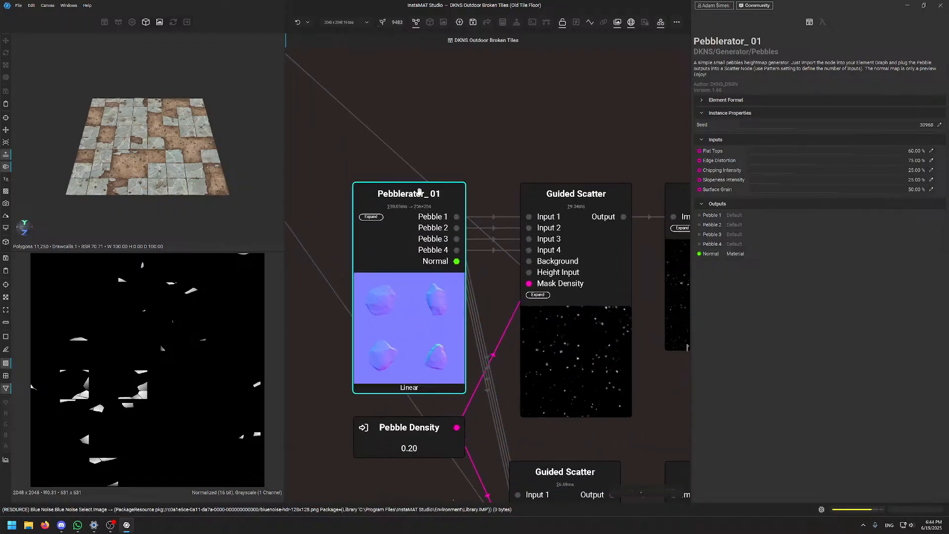
pyautogui.scroll(-2, 434, 134)
pyautogui.moveTo(437, 136); pyautogui.dragTo(517, 200, button='middle')
pyautogui.scroll(2, 491, 229)
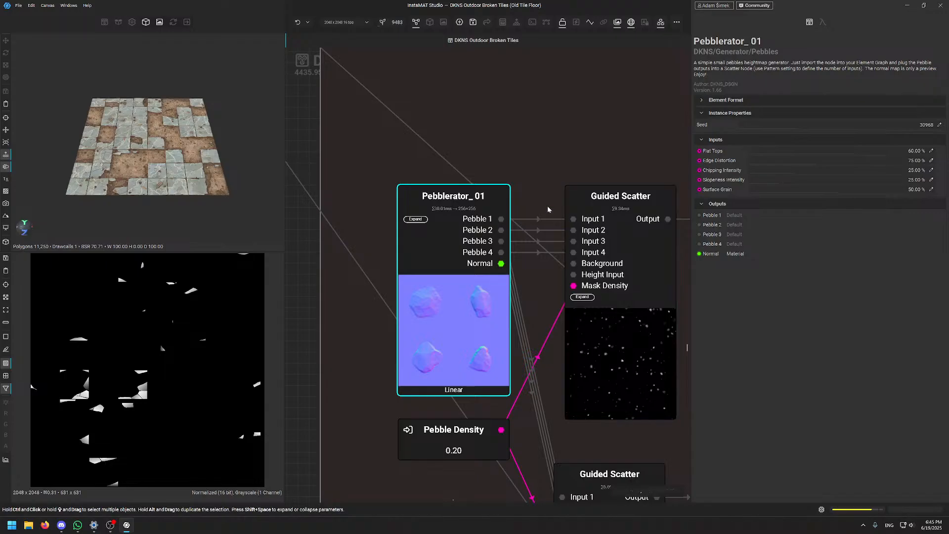
# Compare the two Guided Scatter nodes in the Pebbles group and preview the upper one's scattered pebbles up close
pyautogui.scroll(-5, 538, 164)
pyautogui.moveTo(538, 164); pyautogui.dragTo(438, 172, button='middle')
pyautogui.scroll(1, 497, 219)
pyautogui.scroll(3, 496, 219)
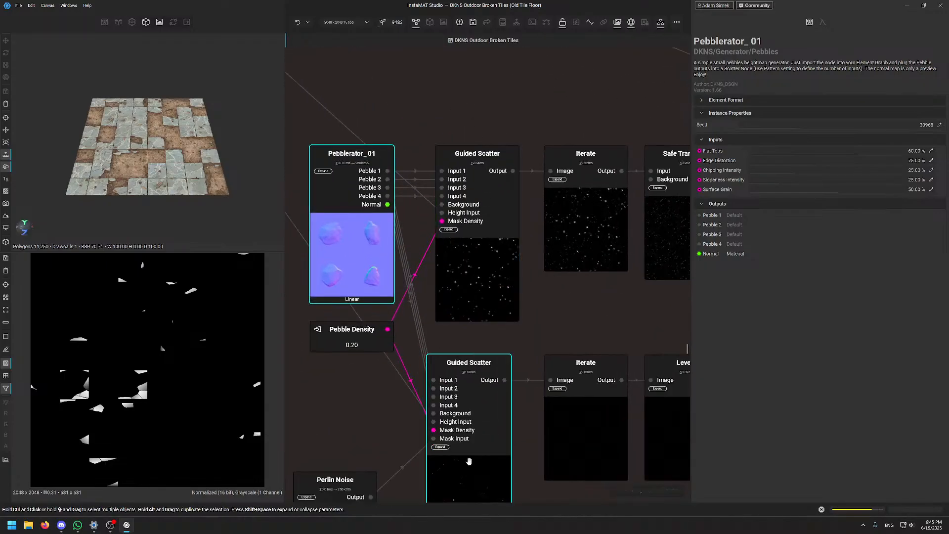
pyautogui.scroll(-5, 381, 220)
pyautogui.moveTo(421, 255); pyautogui.dragTo(436, 274, button='middle')
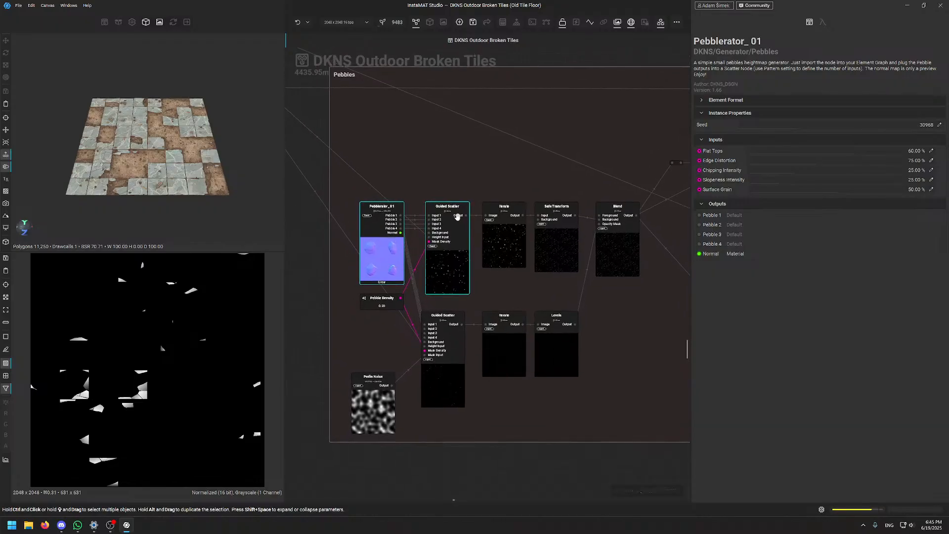
pyautogui.click(467, 217)
pyautogui.doubleClick(437, 245)
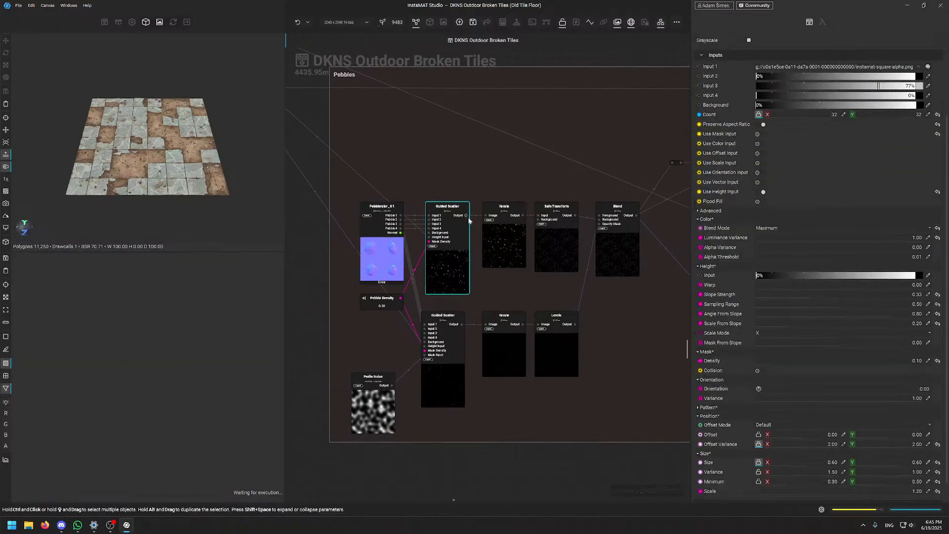
pyautogui.scroll(8, 202, 345)
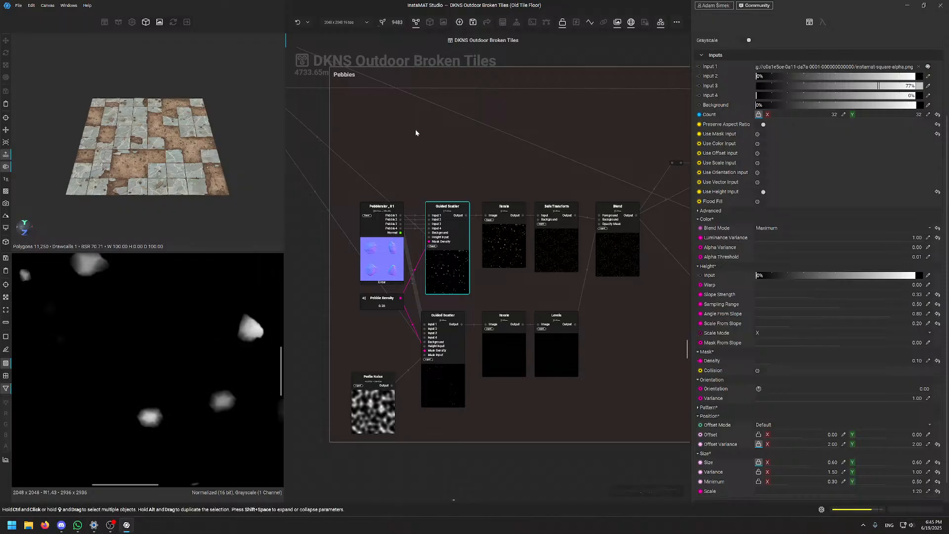
# Examine the upper Guided Scatter node's connections, instance properties and input parameters
pyautogui.scroll(3, 410, 182)
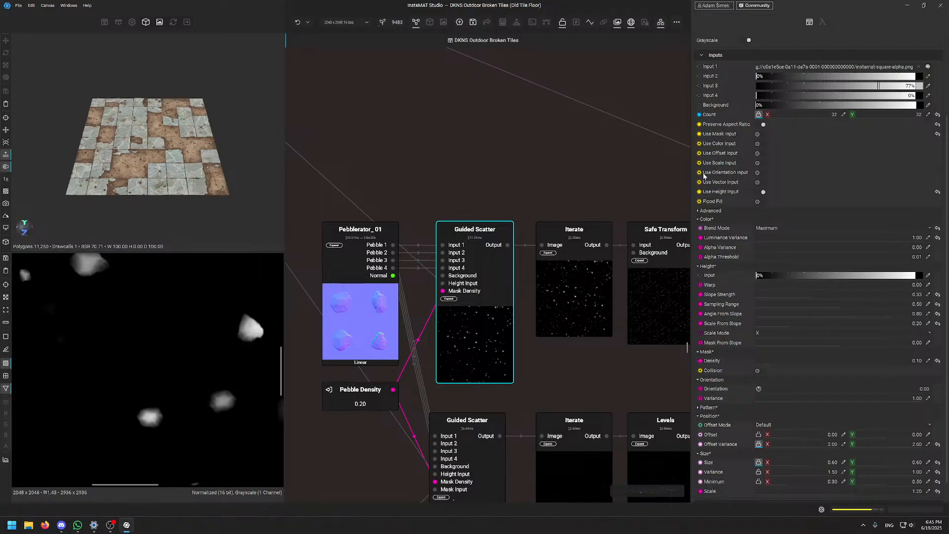
pyautogui.scroll(3, 710, 154)
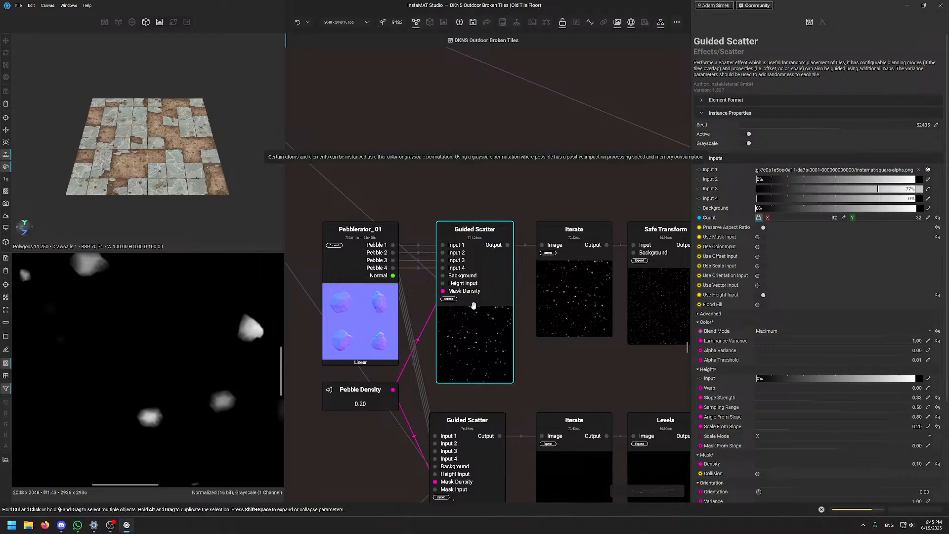
pyautogui.scroll(-3, 716, 257)
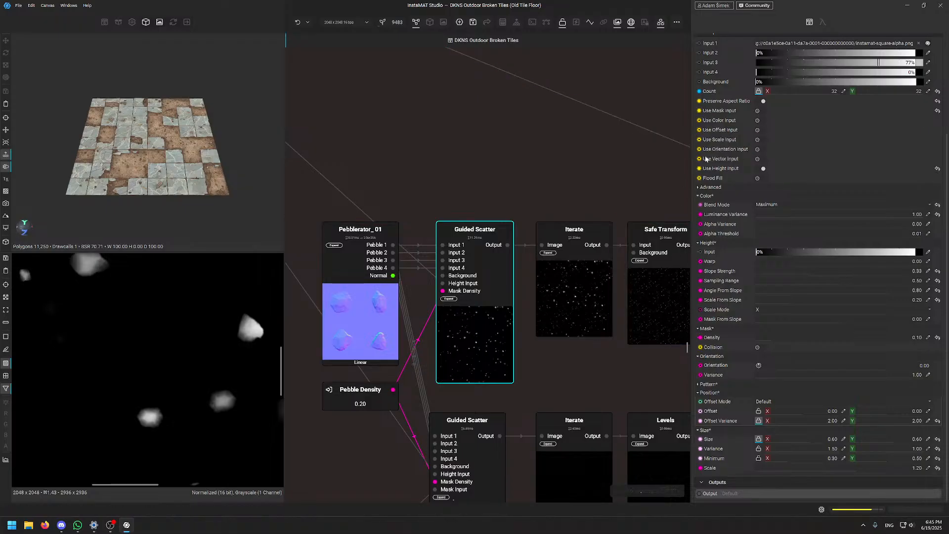
# Preview the Reroute Image node that supplies the pebble scatter's height, and reselect the upper Guided Scatter node
pyautogui.scroll(-5, 393, 165)
pyautogui.moveTo(394, 162); pyautogui.dragTo(594, 308, button='middle')
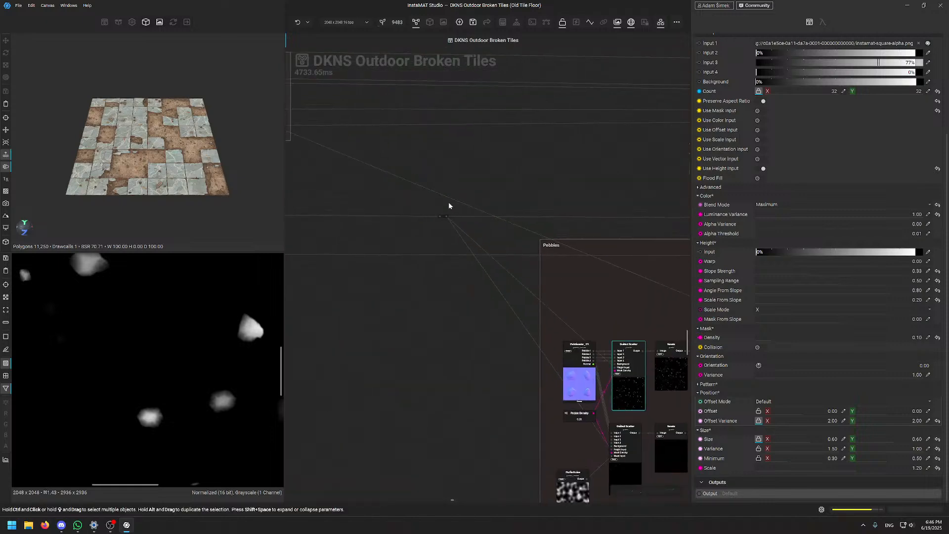
pyautogui.click(446, 217)
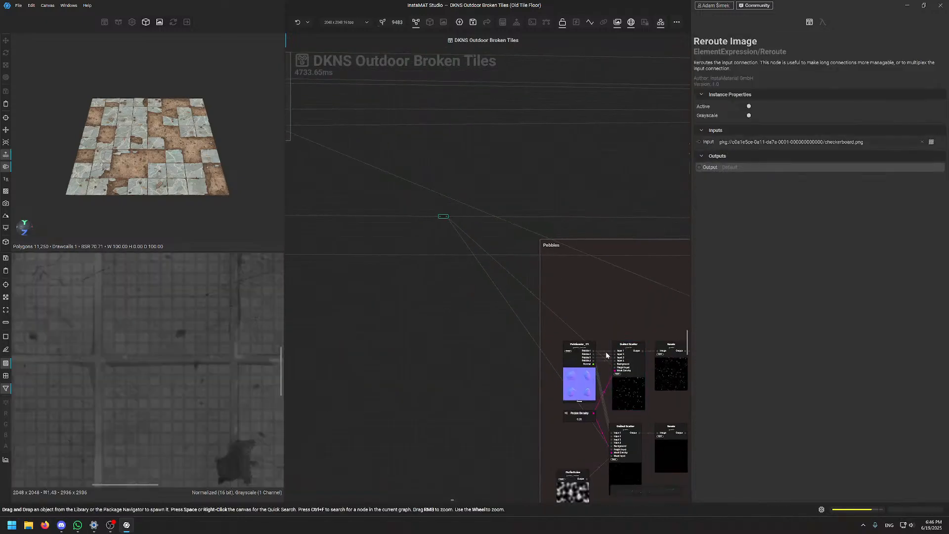
pyautogui.click(646, 391)
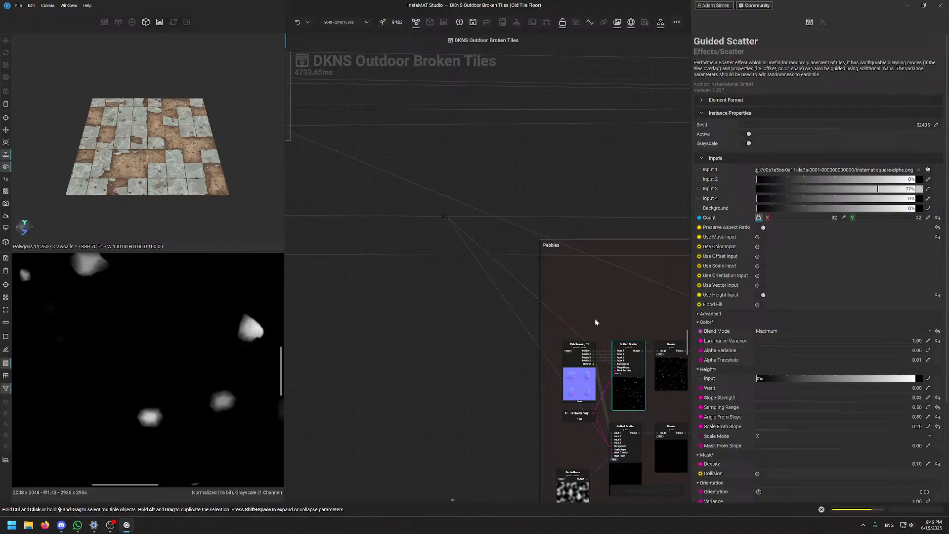
pyautogui.moveTo(589, 319); pyautogui.dragTo(513, 267, button='middle')
pyautogui.scroll(4, 559, 312)
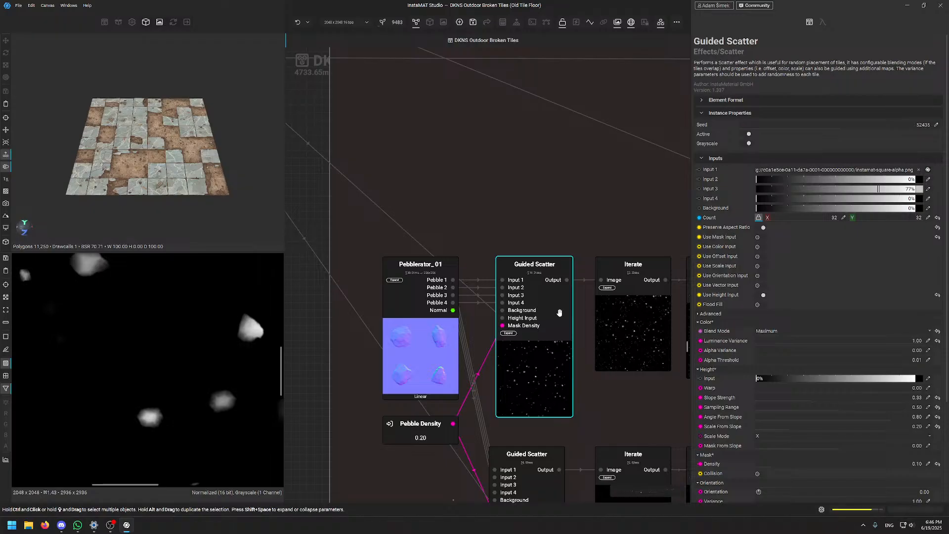
# Inspect how the pebbles sit on the exposed underlay and around the tile fragments in the 3D preview
pyautogui.scroll(5, 187, 151)
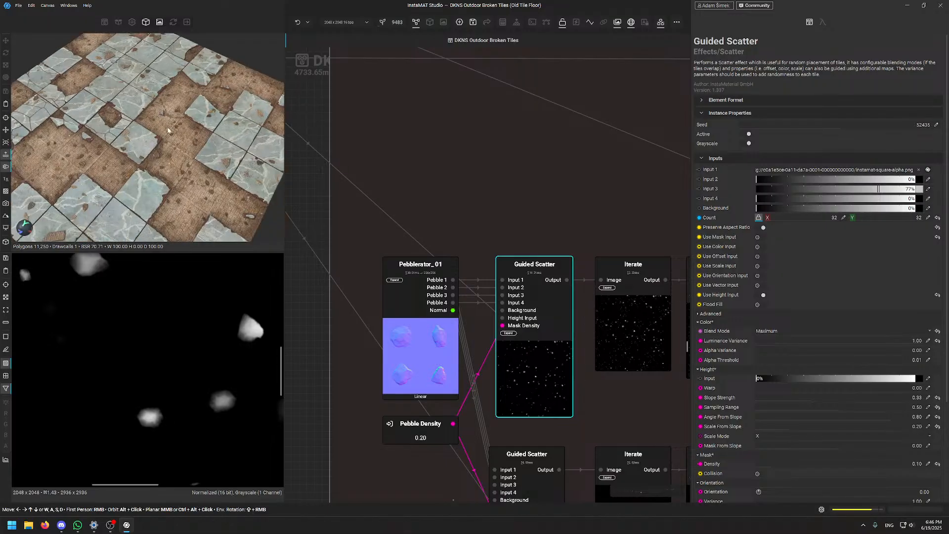
pyautogui.scroll(5, 168, 130)
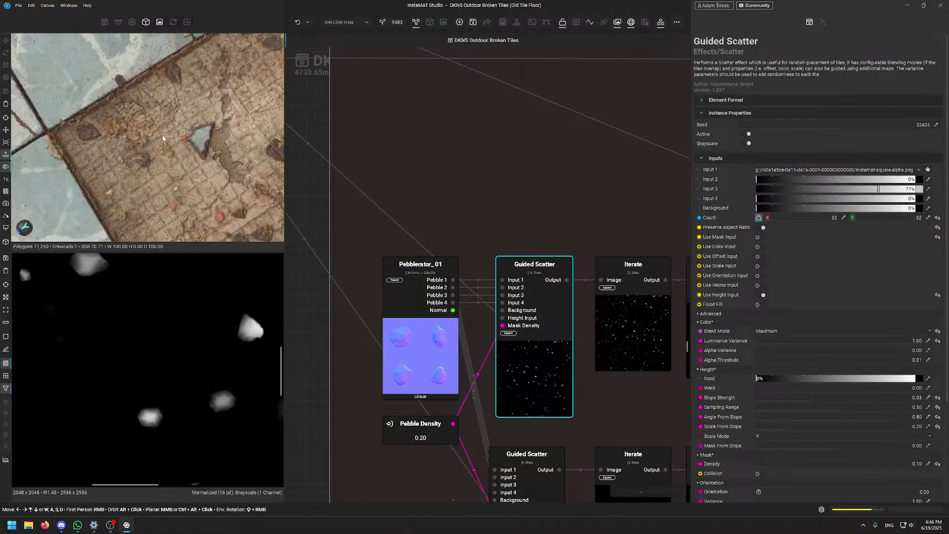
pyautogui.moveTo(180, 160); pyautogui.dragTo(142, 70, button='middle')
pyautogui.moveTo(136, 104); pyautogui.dragTo(188, 190, button='middle')
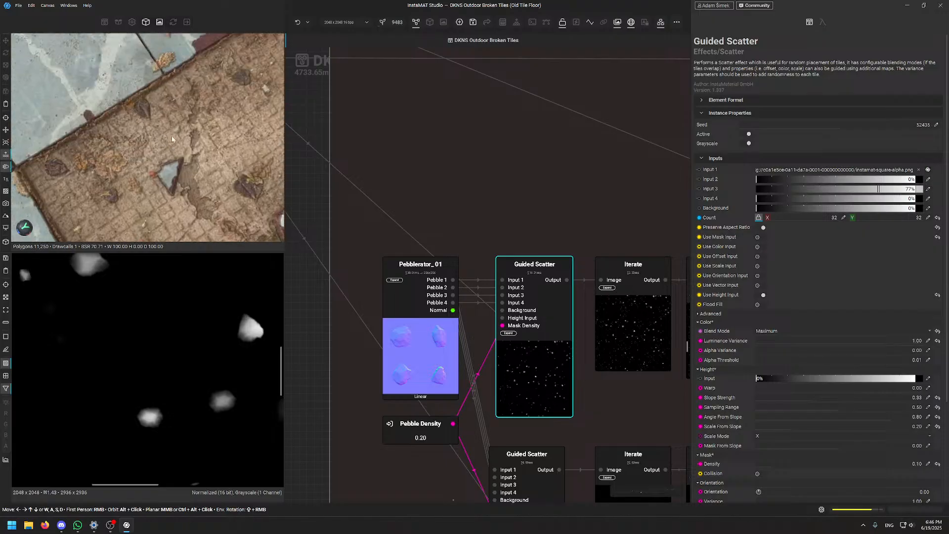
pyautogui.scroll(5, 188, 191)
pyautogui.scroll(-5, 178, 181)
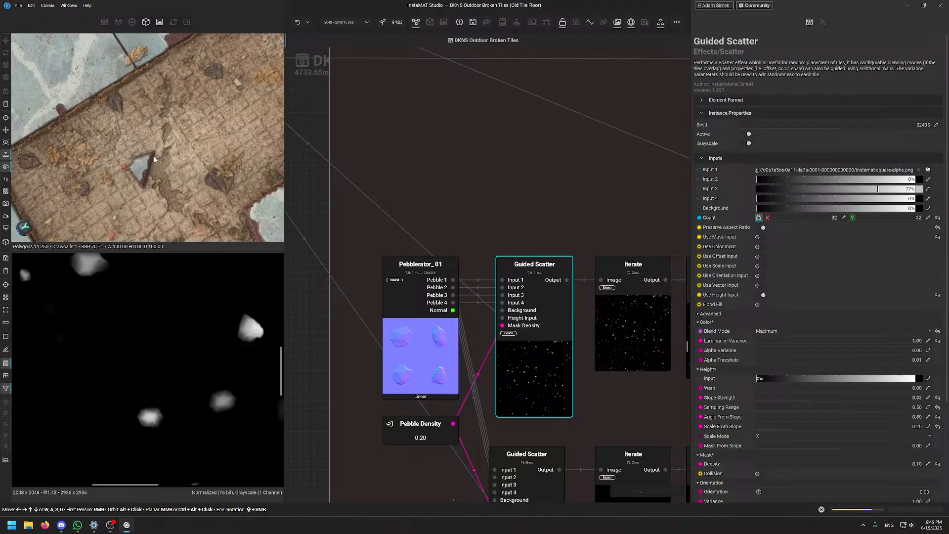
pyautogui.scroll(-3, 154, 158)
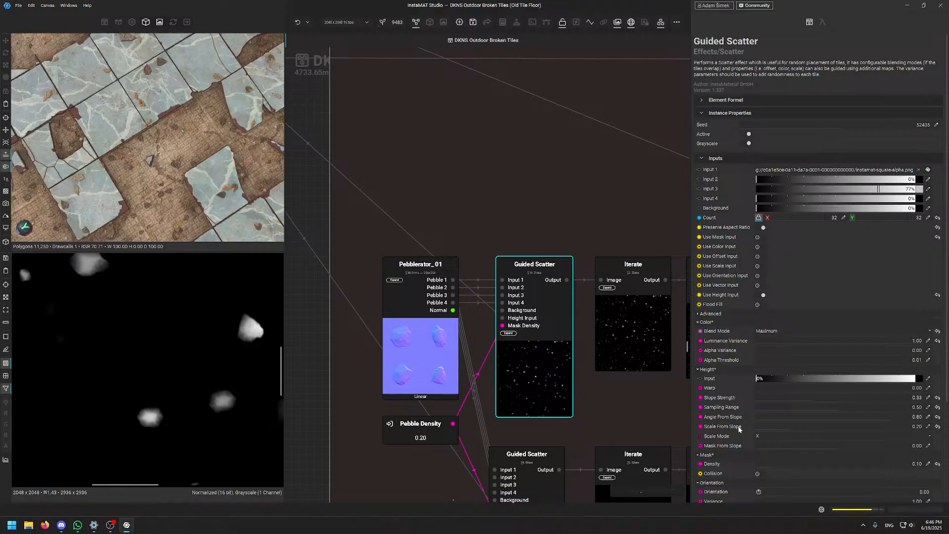
# Examine the Guided Scatter's height, mask, position and size parameters alongside a wider view of the scattered pebbles
pyautogui.scroll(-3, 723, 407)
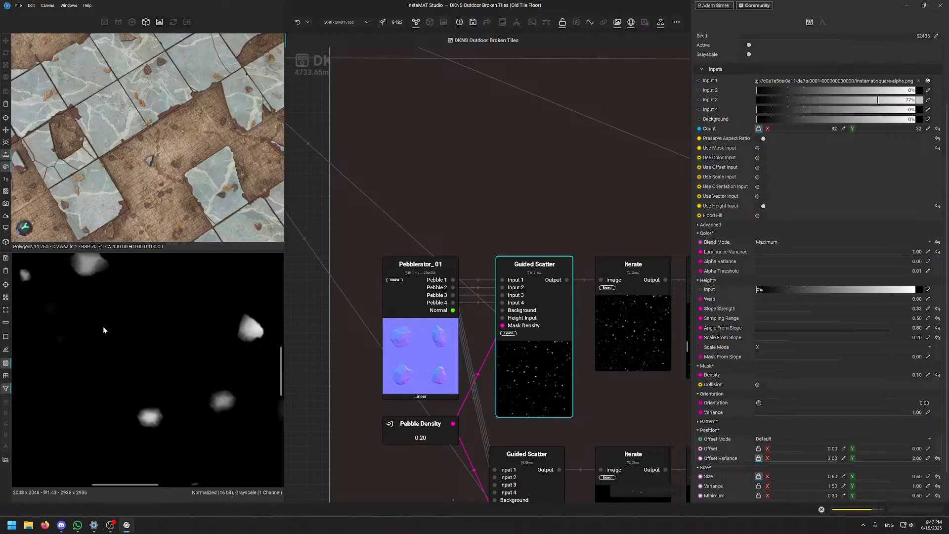
pyautogui.scroll(-5, 227, 339)
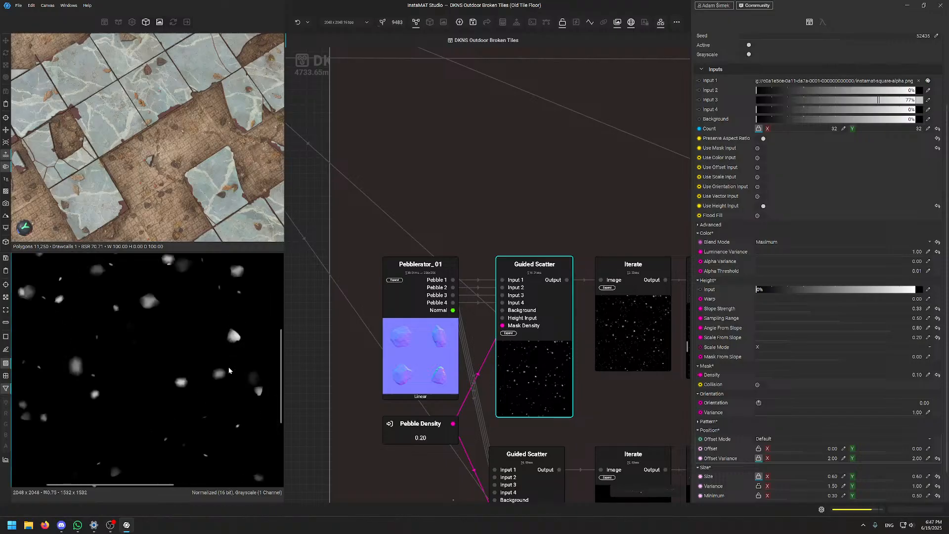
# Inspect the upper Guided Scatter's pebble output in the image preview and look over the node layout of the Pebbles group
pyautogui.moveTo(100, 296); pyautogui.dragTo(130, 281, button='middle')
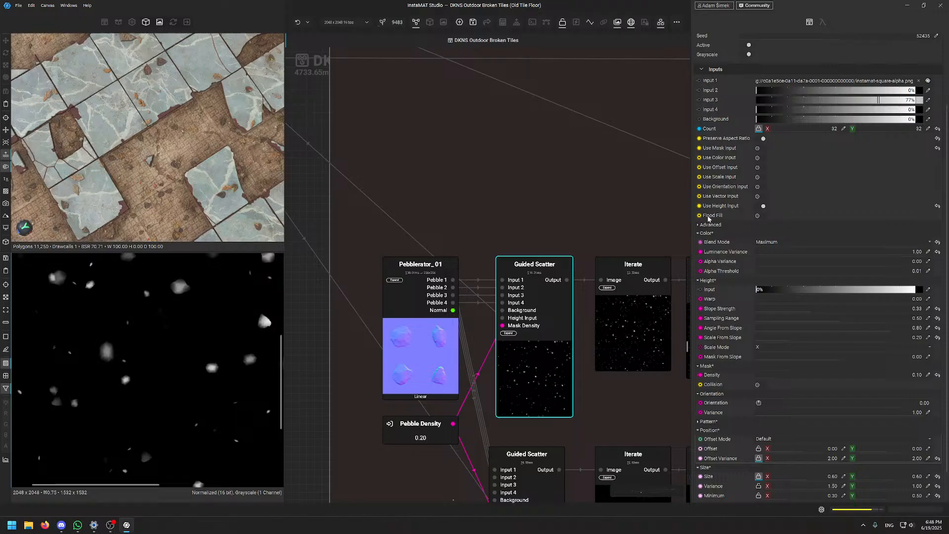
pyautogui.moveTo(505, 238); pyautogui.dragTo(449, 224, button='middle')
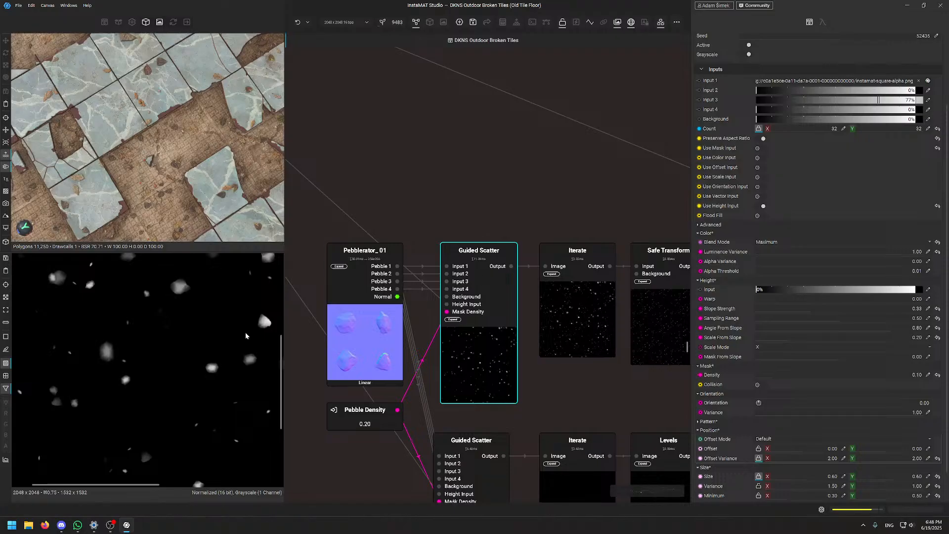
pyautogui.scroll(-3, 246, 332)
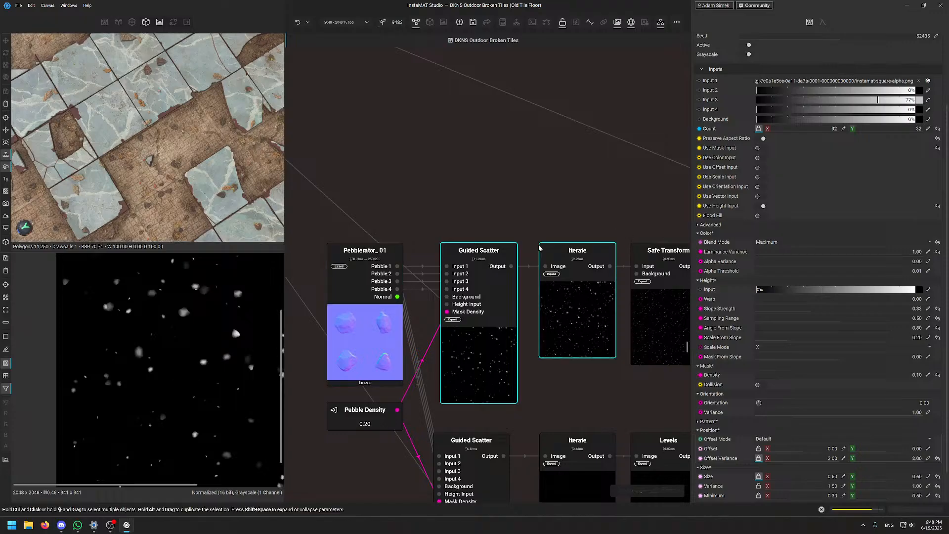
pyautogui.scroll(-4, 549, 218)
pyautogui.moveTo(529, 210); pyautogui.dragTo(513, 184, button='middle')
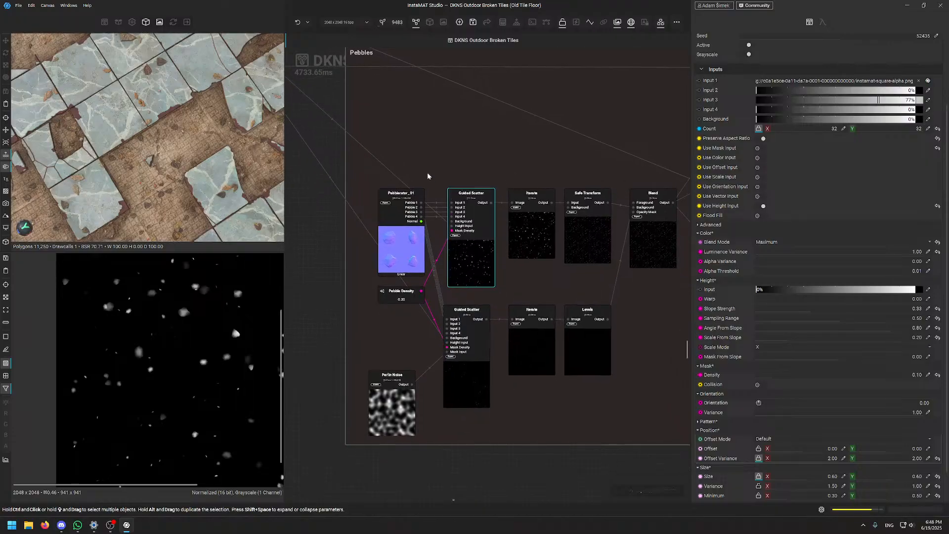
pyautogui.moveTo(424, 367); pyautogui.dragTo(425, 367, button='middle')
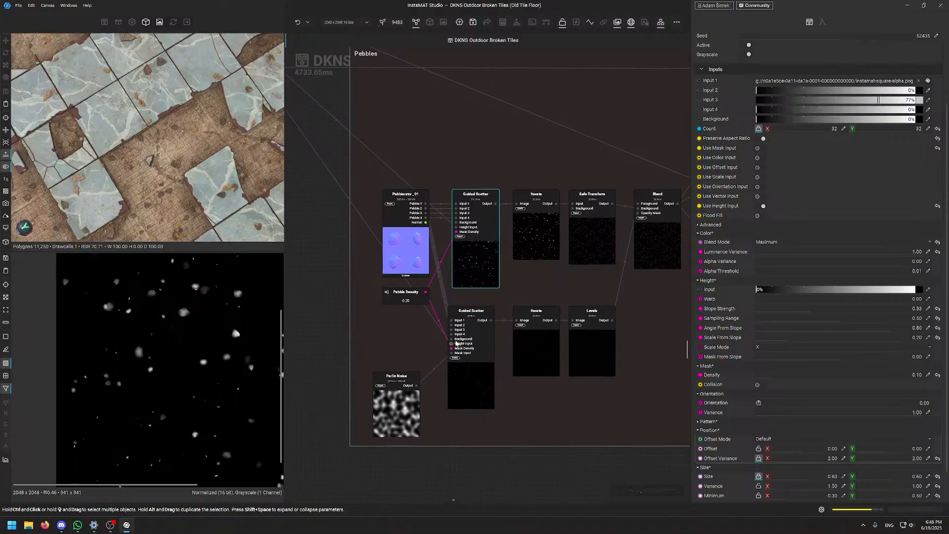
# Examine the lower Guided Scatter's parameters and preview the Perlin Noise feeding its Mask Input
pyautogui.click(476, 325)
pyautogui.scroll(4, 440, 350)
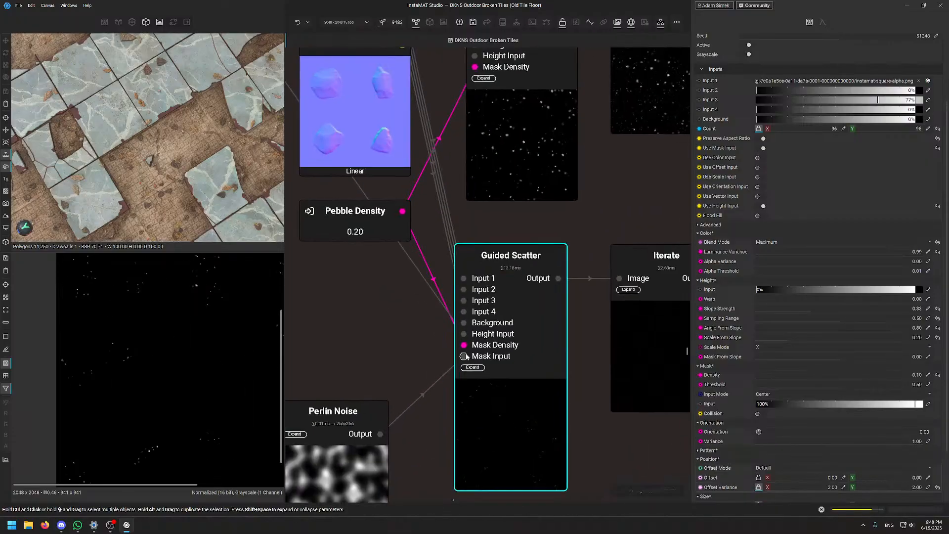
pyautogui.moveTo(467, 357)
pyautogui.moveTo(433, 364); pyautogui.dragTo(461, 313, button='middle')
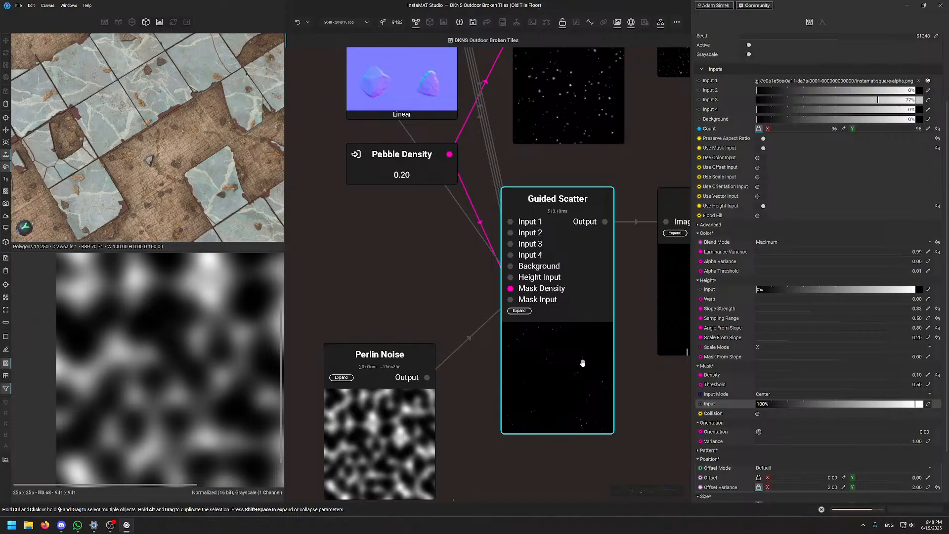
pyautogui.scroll(-4, 541, 99)
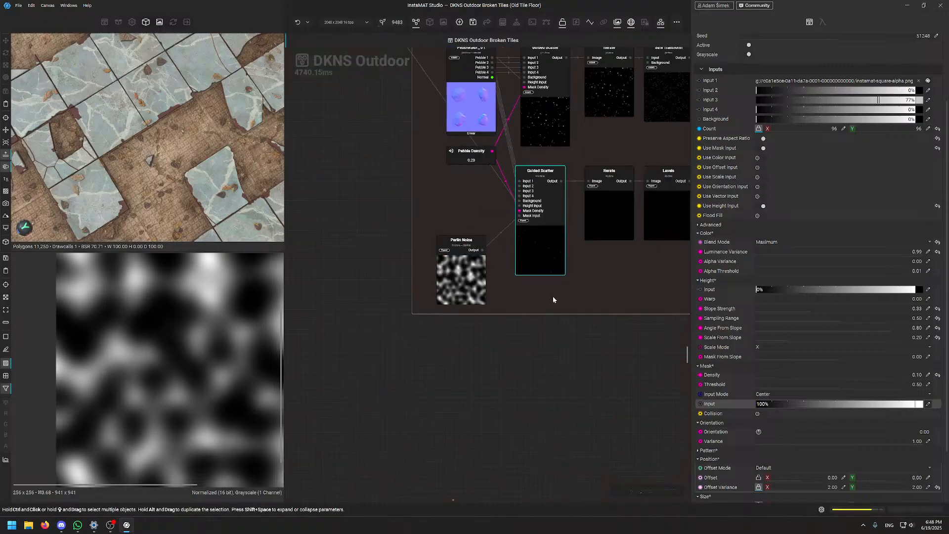
pyautogui.scroll(3, 556, 217)
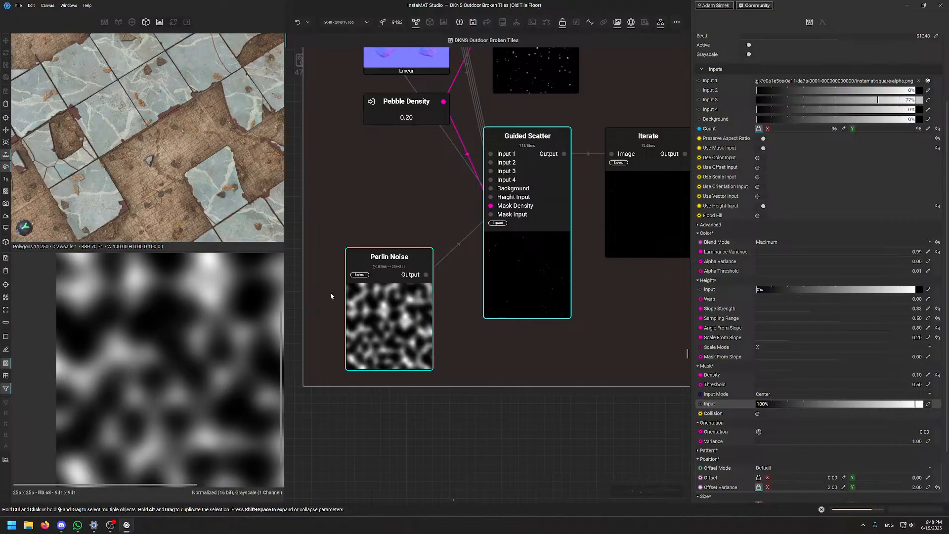
# Preview the lower Guided Scatter's output and inspect how its small pebbles are distributed across the image
pyautogui.doubleClick(550, 246)
pyautogui.moveTo(170, 378); pyautogui.dragTo(145, 402, button='middle')
pyautogui.scroll(-2, 146, 406)
pyautogui.scroll(-4, 471, 428)
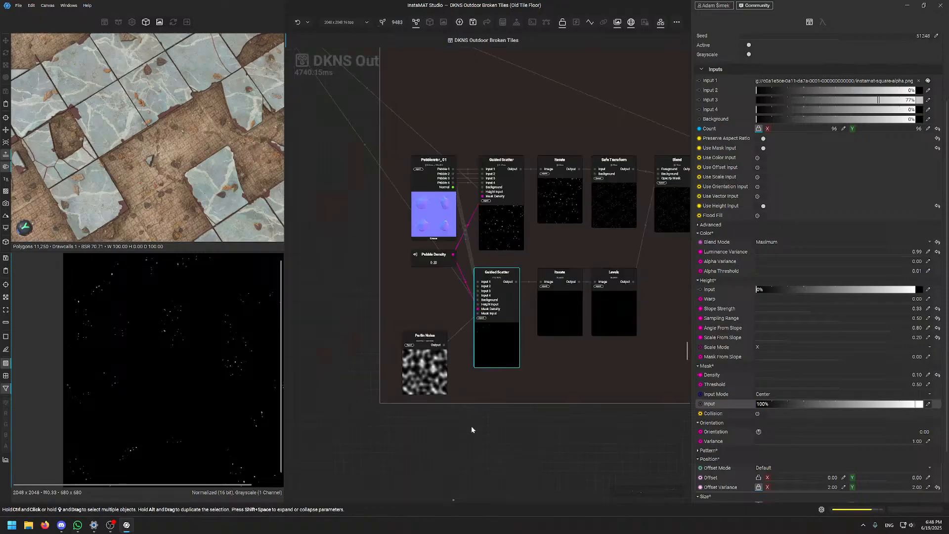
pyautogui.moveTo(471, 430); pyautogui.dragTo(485, 323, button='middle')
pyautogui.click(530, 350)
pyautogui.moveTo(530, 350); pyautogui.dragTo(475, 361, button='middle')
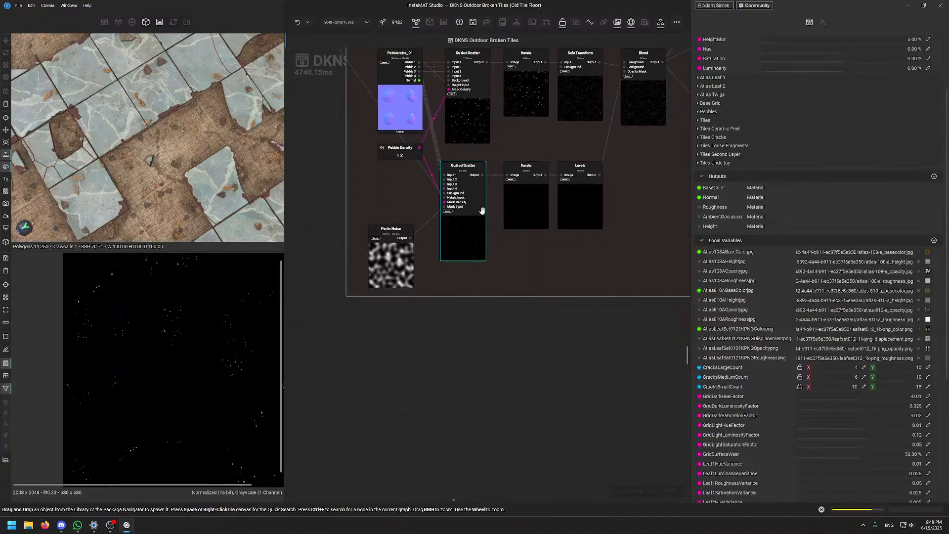
pyautogui.press('space')
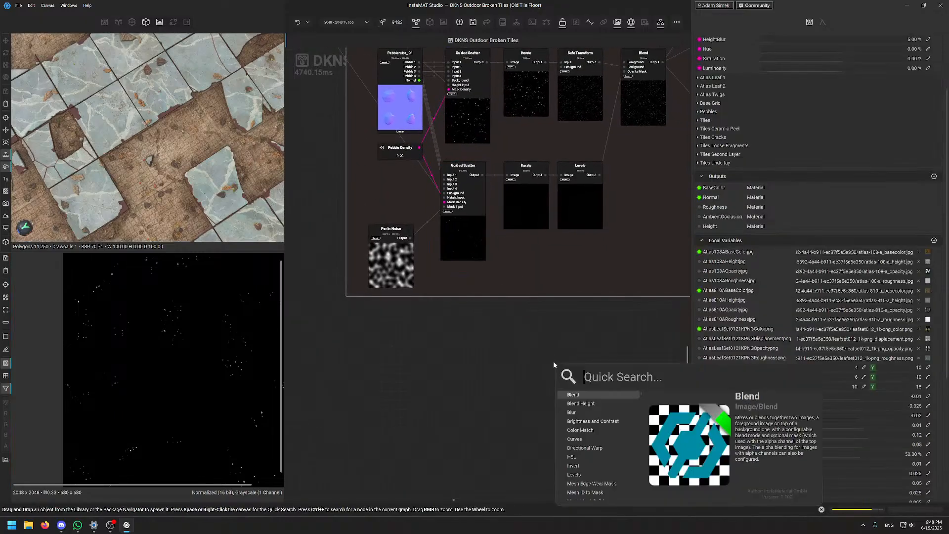
pyautogui.write('blend d')
pyautogui.press('BackSpace')
pyautogui.press('BackSpace')
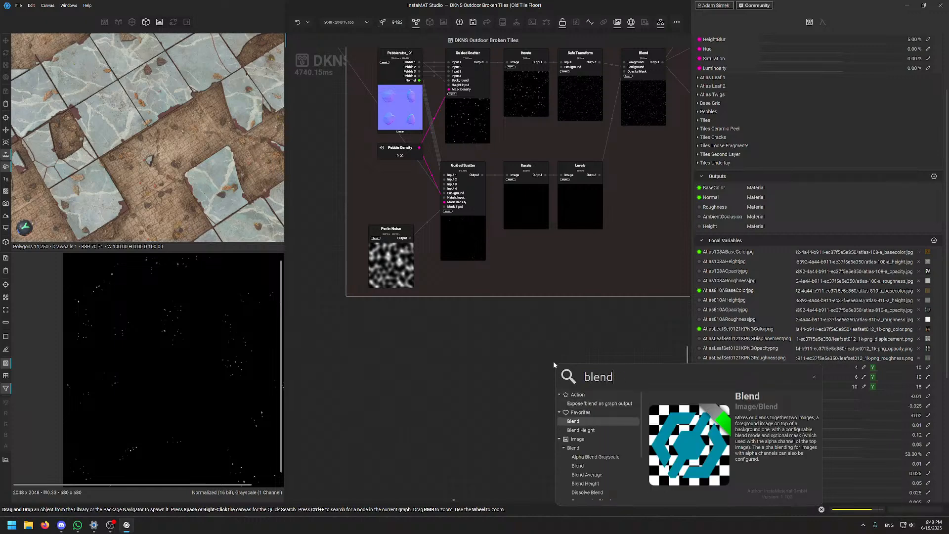
pyautogui.press('BackSpace')
pyautogui.press('BackSpace')
pyautogui.press('BackSpace')
pyautogui.press('BackSpace')
pyautogui.press('BackSpace')
pyautogui.write('dis')
pyautogui.press('Down')
pyautogui.press('Down')
pyautogui.press('Down')
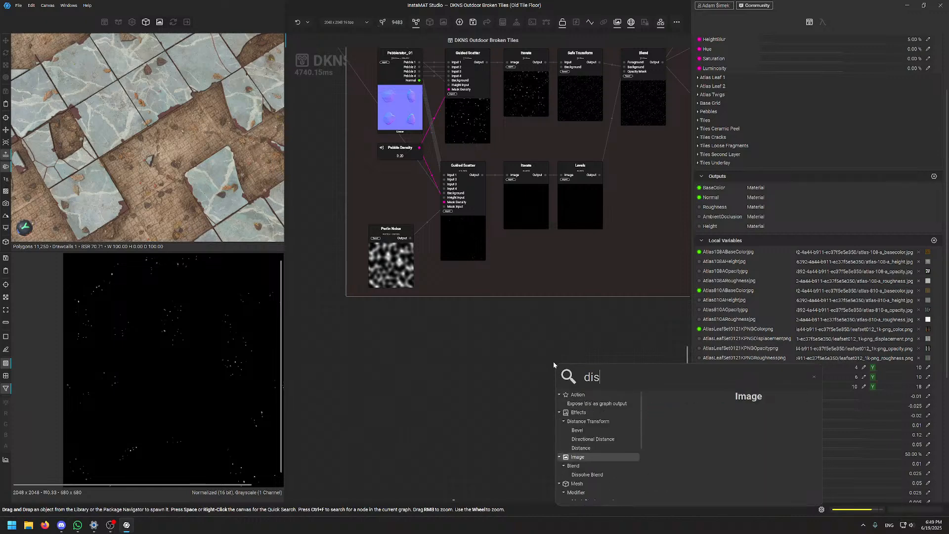
pyautogui.press('Return')
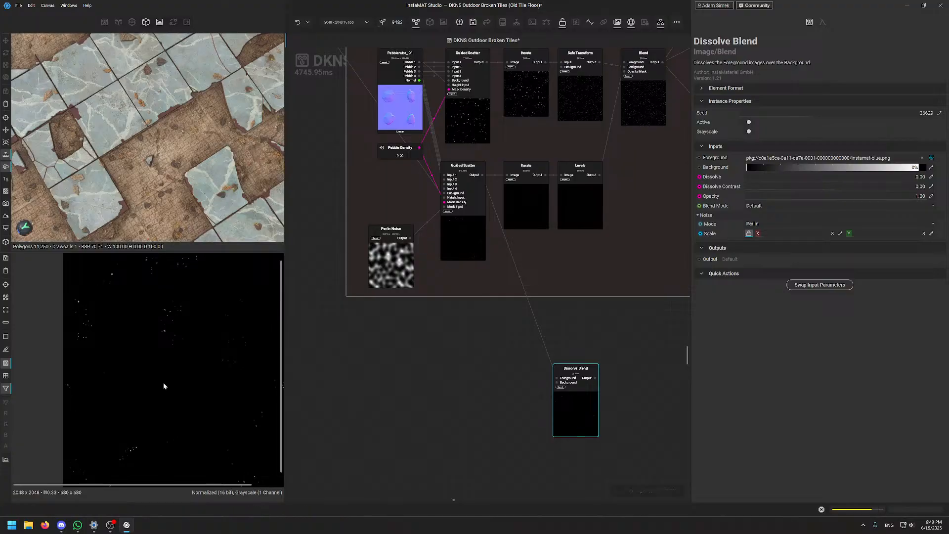
pyautogui.press('Delete')
# Add a Solid Color node in the empty space outside the Pebbles group and make it grayscale with luminance 1.00
pyautogui.scroll(-5, 433, 368)
pyautogui.moveTo(297, 307); pyautogui.dragTo(426, 389, button='middle')
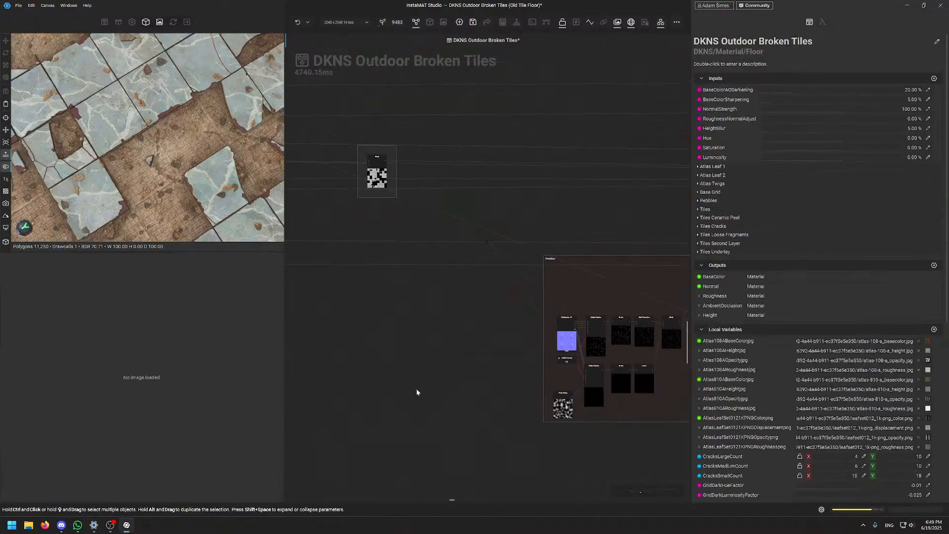
pyautogui.press('space')
pyautogui.write('solid color')
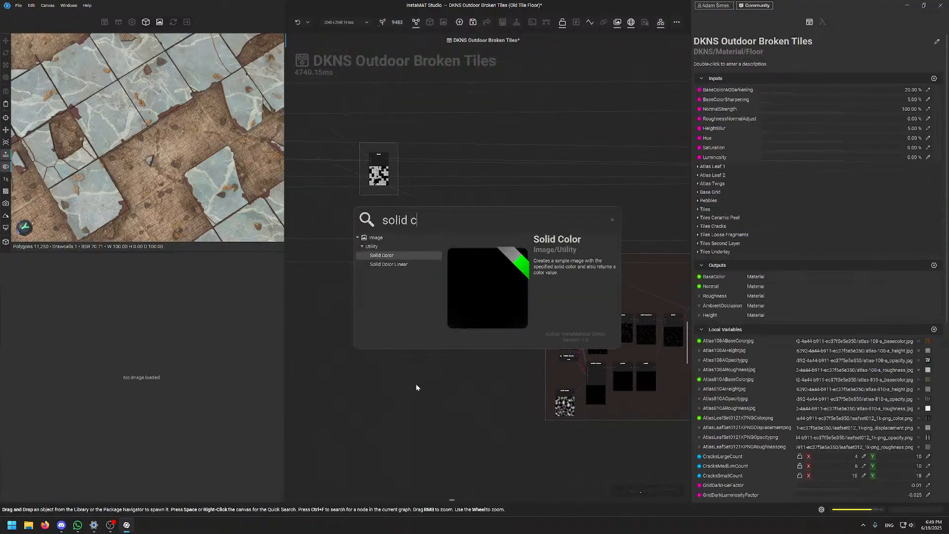
pyautogui.press('Return')
pyautogui.moveTo(360, 210); pyautogui.dragTo(403, 378)
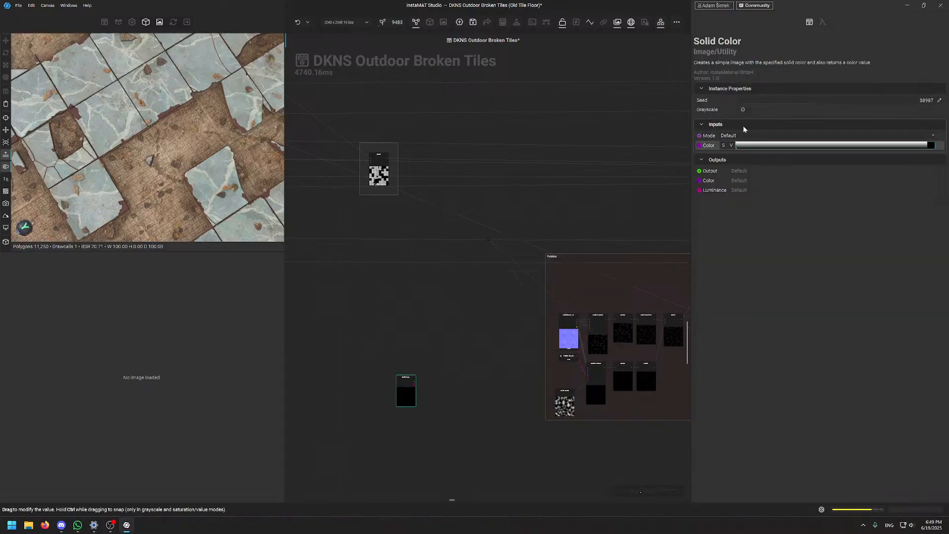
pyautogui.click(748, 109)
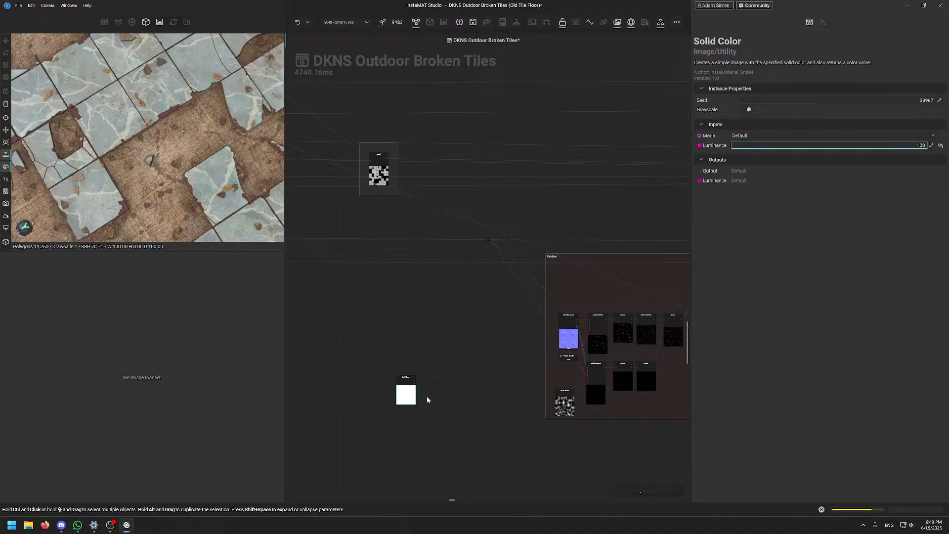
# Add a Dissolve Blend node with the Solid Color output as its Foreground, and arrange the two nodes close together
pyautogui.scroll(3, 426, 396)
pyautogui.moveTo(424, 376); pyautogui.dragTo(520, 364)
pyautogui.write('diss')
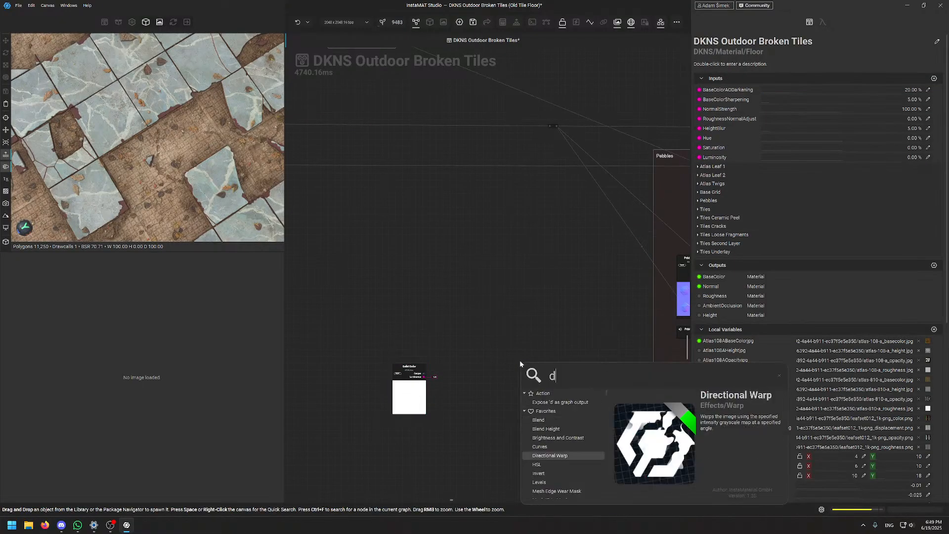
pyautogui.press('Return')
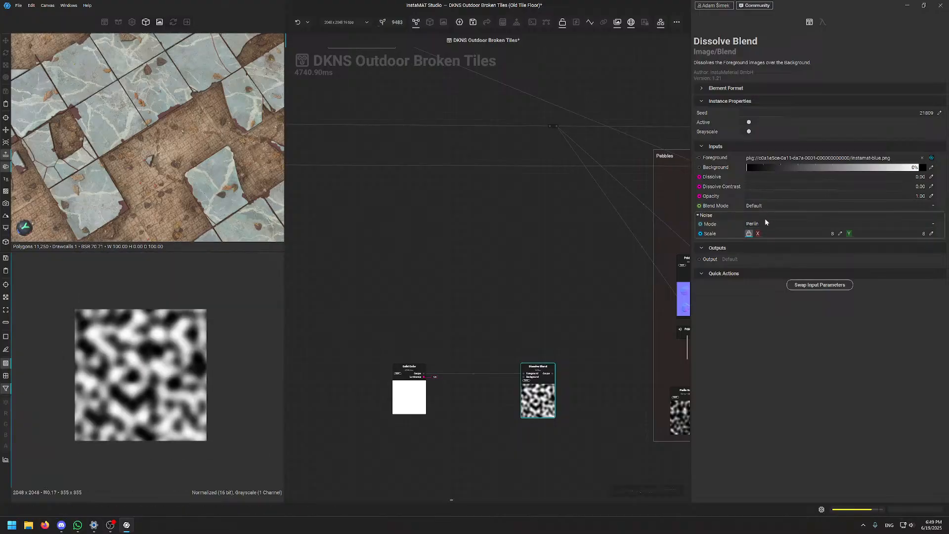
pyautogui.scroll(2, 487, 386)
pyautogui.moveTo(557, 395); pyautogui.dragTo(496, 395)
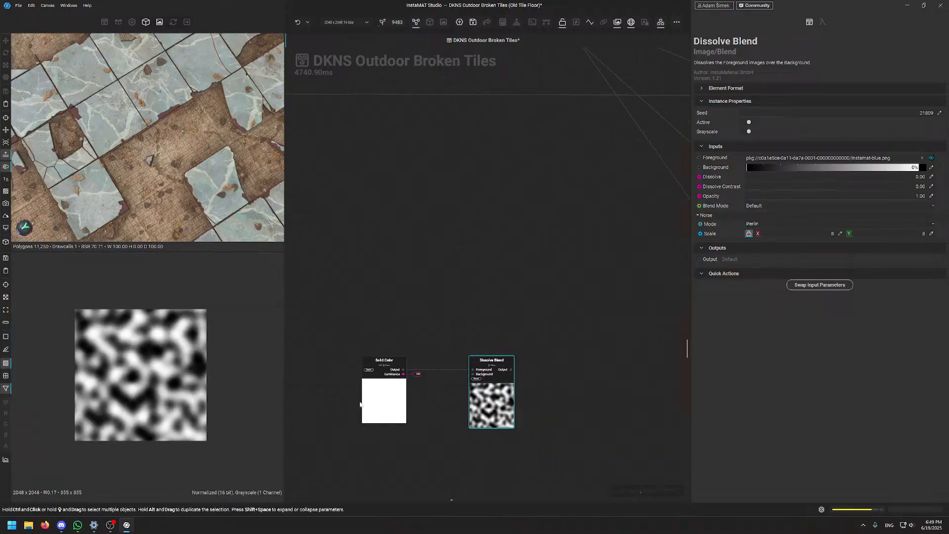
pyautogui.moveTo(377, 396); pyautogui.dragTo(412, 397)
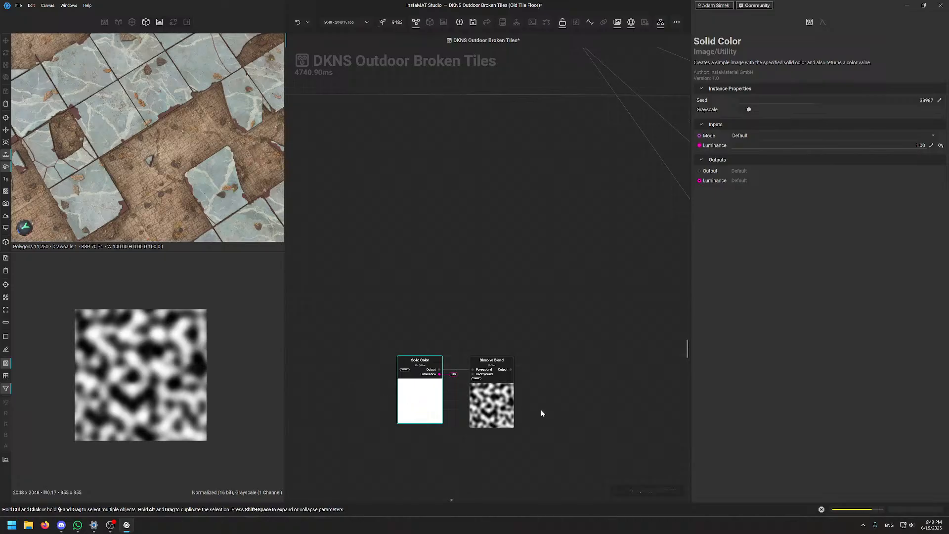
pyautogui.click(492, 398)
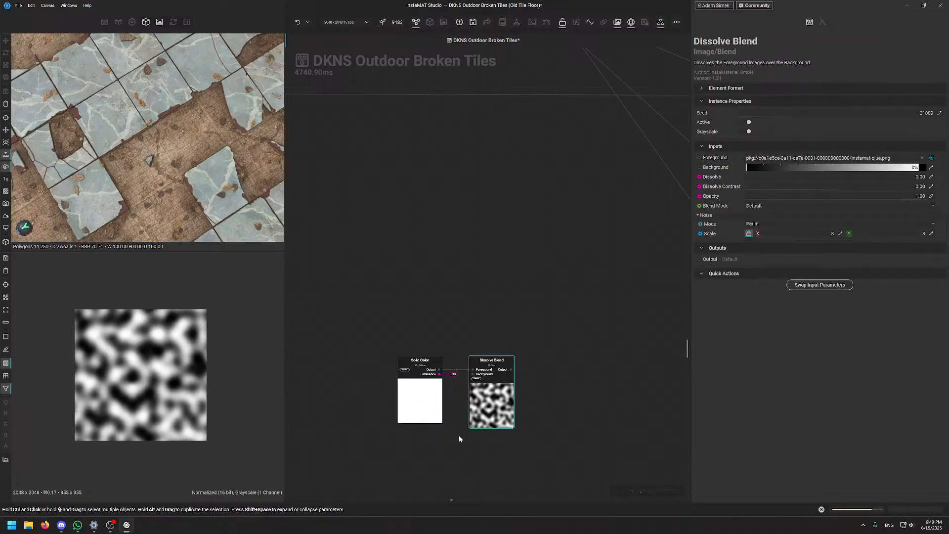
# Switch the Dissolve Blend's noise mode to Cellular, try out its Disorder and leave it at 1.00
pyautogui.scroll(2, 459, 438)
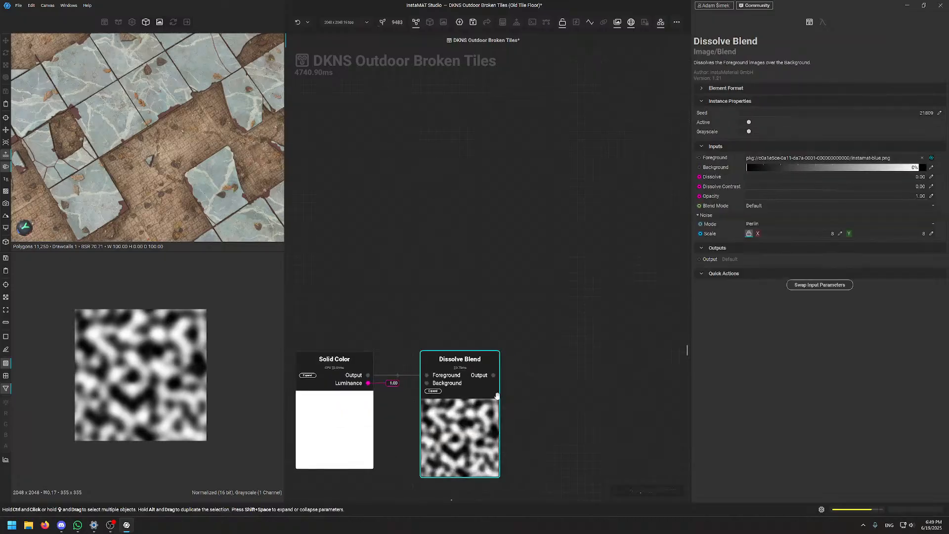
pyautogui.scroll(2, 152, 366)
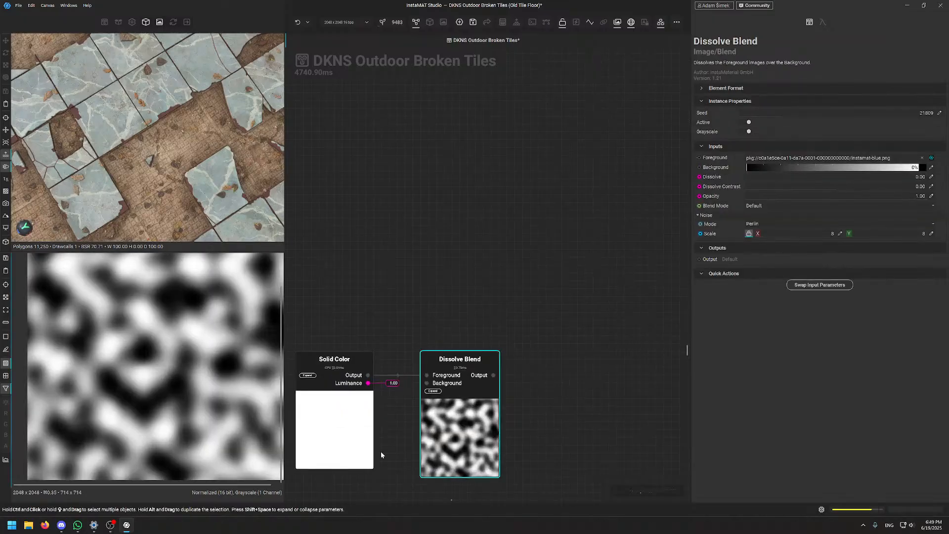
pyautogui.click(782, 222)
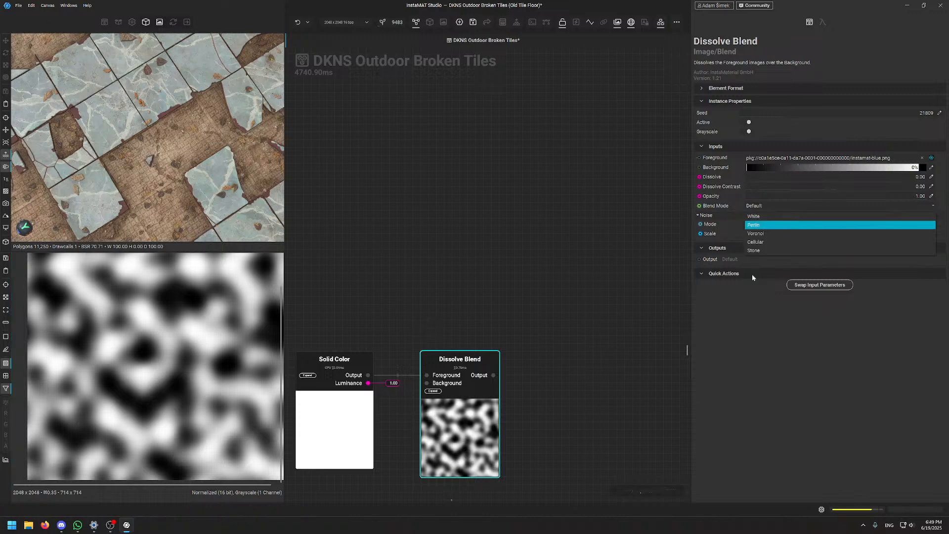
pyautogui.click(760, 244)
pyautogui.scroll(-3, 183, 339)
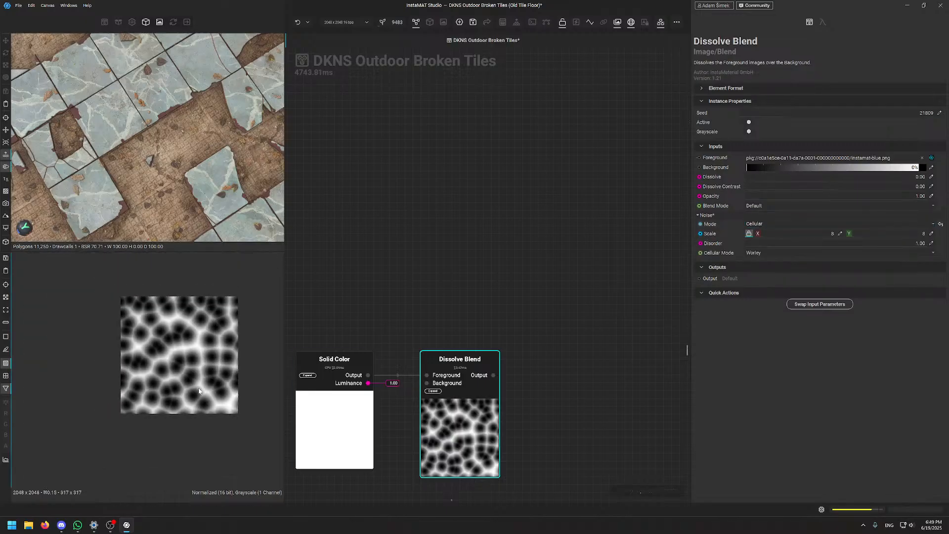
pyautogui.scroll(3, 183, 339)
pyautogui.moveTo(880, 243); pyautogui.dragTo(922, 243)
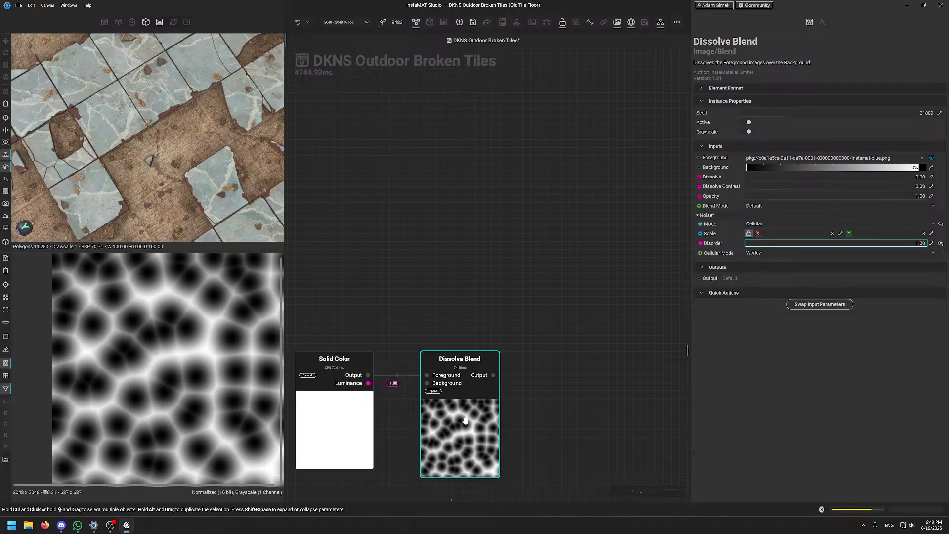
# Revisit the Perlin Noise link into the lower Guided Scatter, and delete the Solid Color and Dissolve Blend nodes
pyautogui.scroll(-3, 482, 382)
pyautogui.moveTo(482, 383); pyautogui.dragTo(245, 383, button='middle')
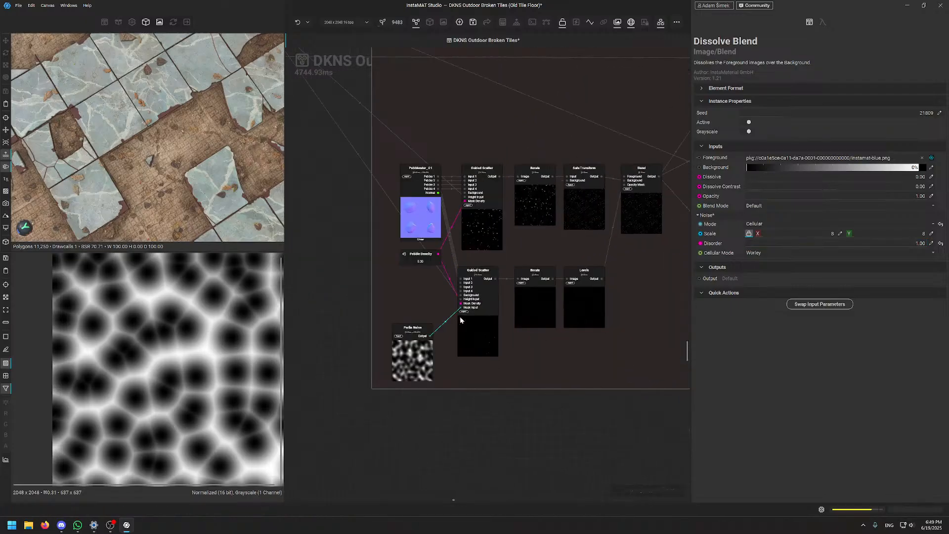
pyautogui.moveTo(364, 369); pyautogui.dragTo(545, 370, button='middle')
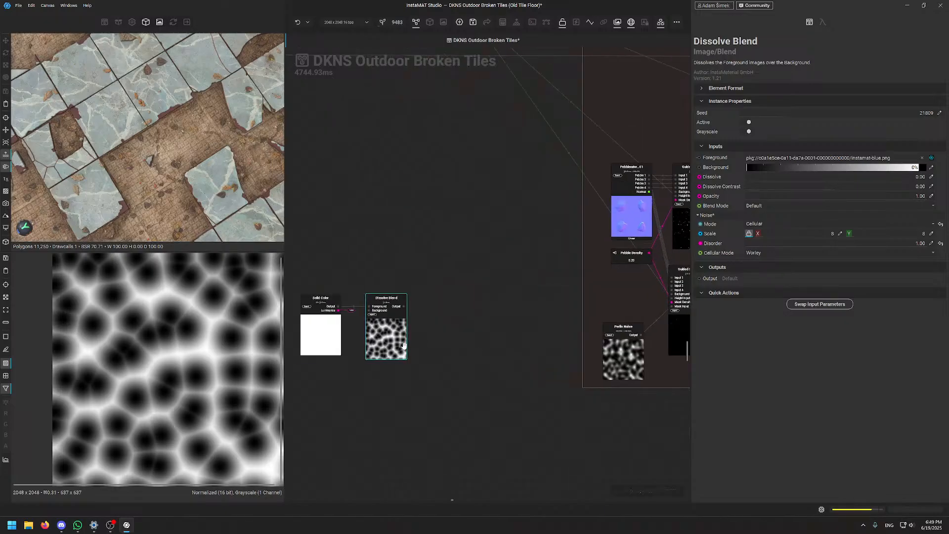
pyautogui.keyDown('ctrl'); pyautogui.click(330, 351); pyautogui.keyUp('ctrl')
pyautogui.press('Delete')
# Preview the Perlin Noise that masks the lower Guided Scatter and follow its chain towards the Iterate and Levels nodes
pyautogui.moveTo(660, 359); pyautogui.dragTo(458, 388, button='middle')
pyautogui.scroll(3, 452, 375)
pyautogui.click(430, 368)
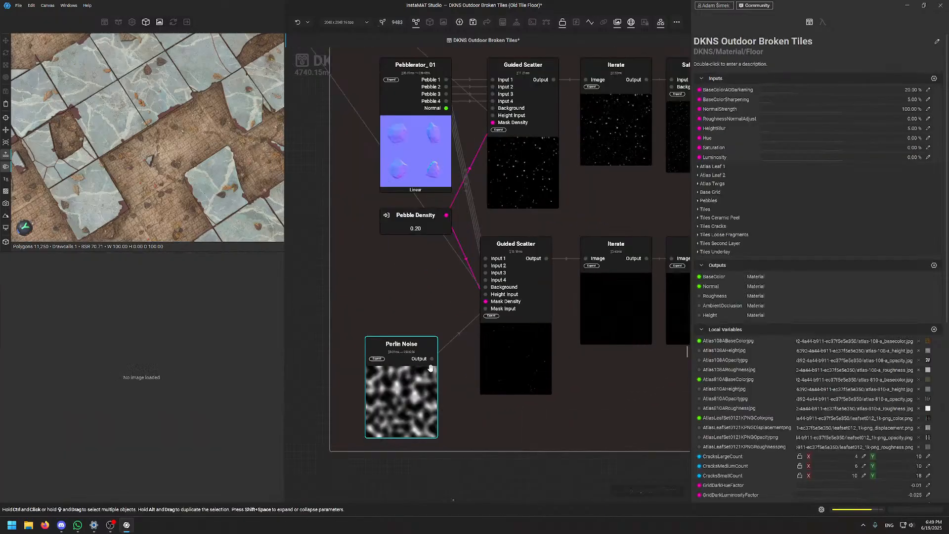
pyautogui.moveTo(484, 351); pyautogui.dragTo(359, 370, button='middle')
# Preview the upper Iterate node's output and inspect its scattered pebbles both close up and as a whole
pyautogui.rightClick(515, 444)
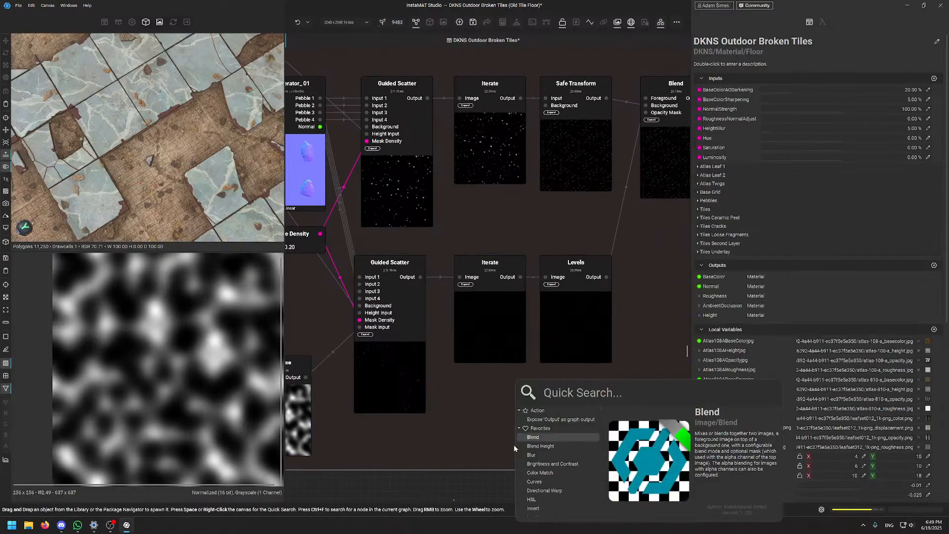
pyautogui.press('Escape')
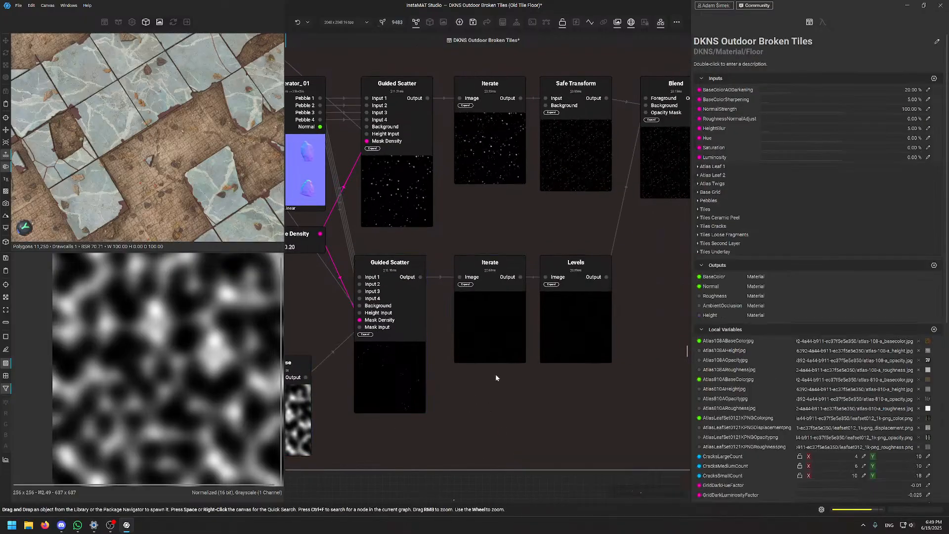
pyautogui.moveTo(501, 164); pyautogui.dragTo(478, 208, button='middle')
pyautogui.scroll(3, 478, 208)
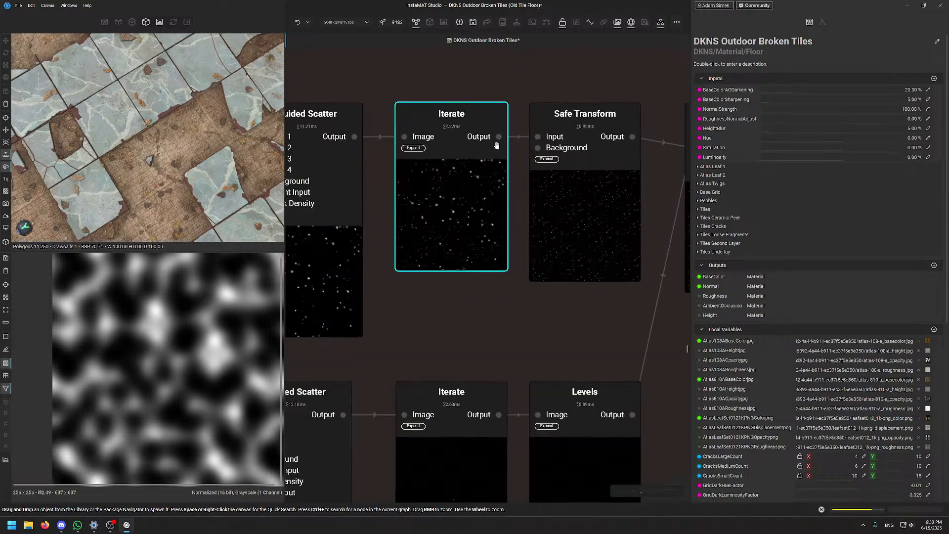
pyautogui.click(494, 135)
pyautogui.scroll(3, 145, 373)
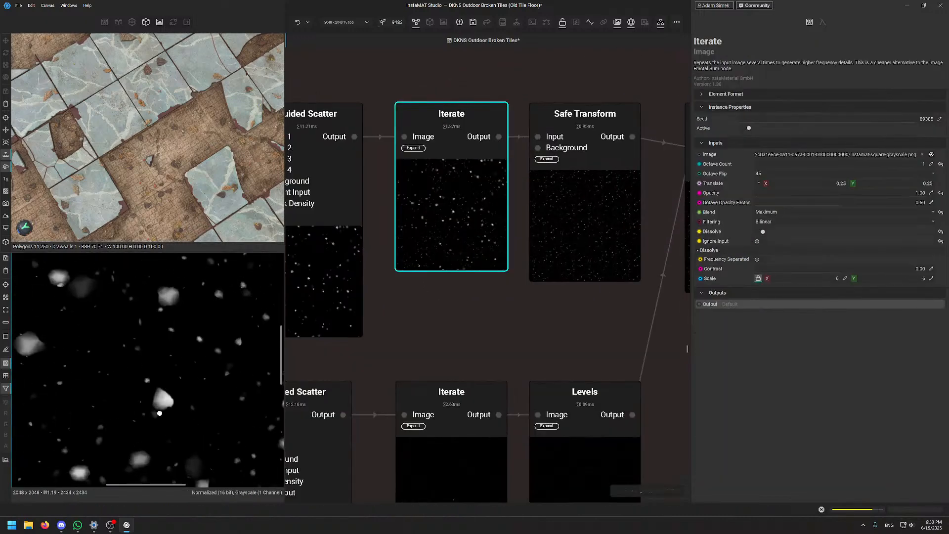
pyautogui.scroll(-4, 148, 381)
pyautogui.moveTo(155, 390); pyautogui.dragTo(159, 377, button='middle')
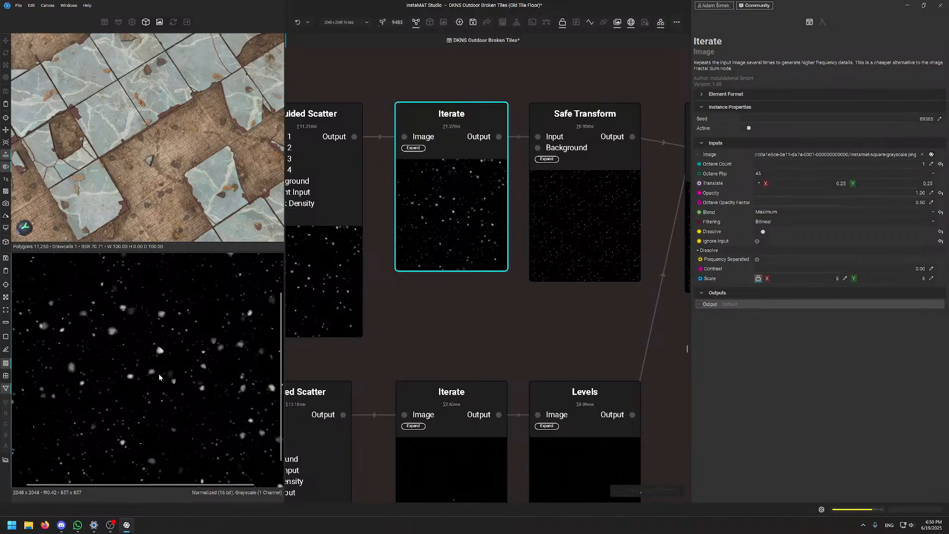
pyautogui.moveTo(390, 292); pyautogui.dragTo(189, 331, button='middle')
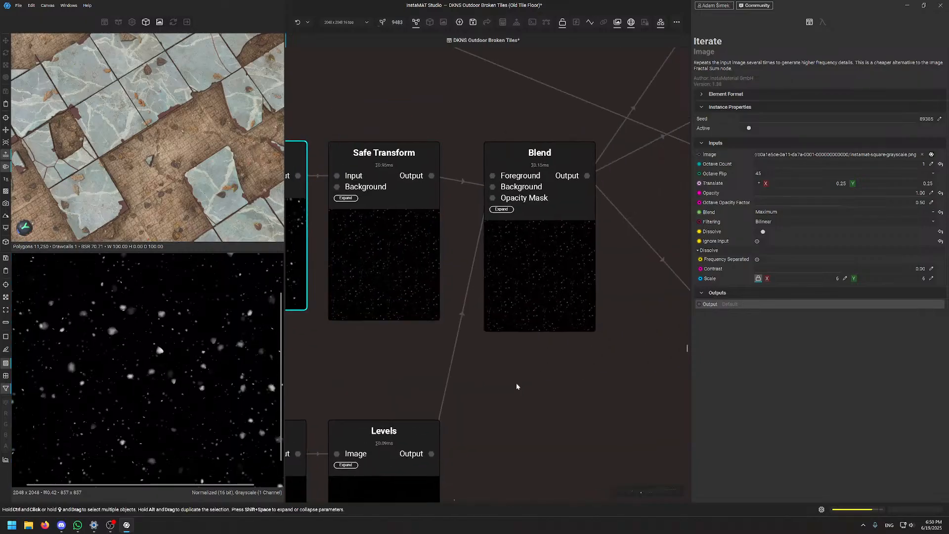
pyautogui.scroll(-3, 159, 401)
pyautogui.moveTo(159, 401)
pyautogui.mouseDown(button='middle')
pyautogui.moveTo(181, 384)
pyautogui.moveTo(164, 384)
pyautogui.mouseUp(button='middle')
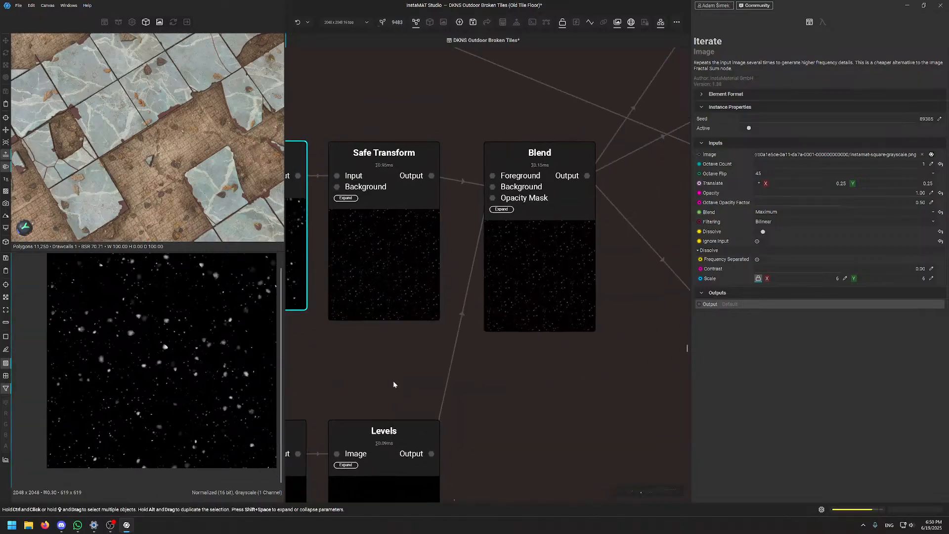
# Preview the Blend node that combines the Safe Transform and Levels outputs, and inspect its pebble pattern
pyautogui.moveTo(434, 119); pyautogui.dragTo(327, 233, button='middle')
pyautogui.scroll(-4, 477, 214)
pyautogui.click(398, 284)
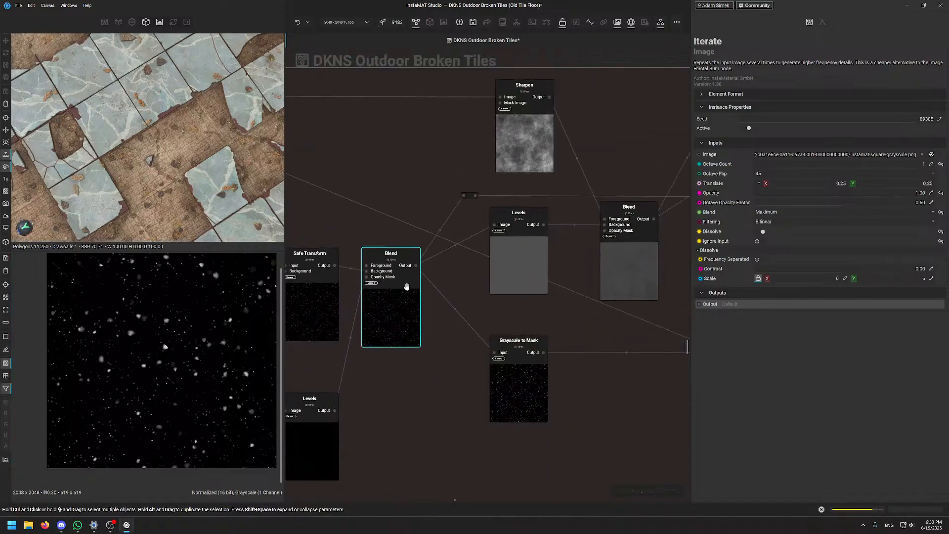
pyautogui.click(414, 260)
pyautogui.scroll(3, 138, 354)
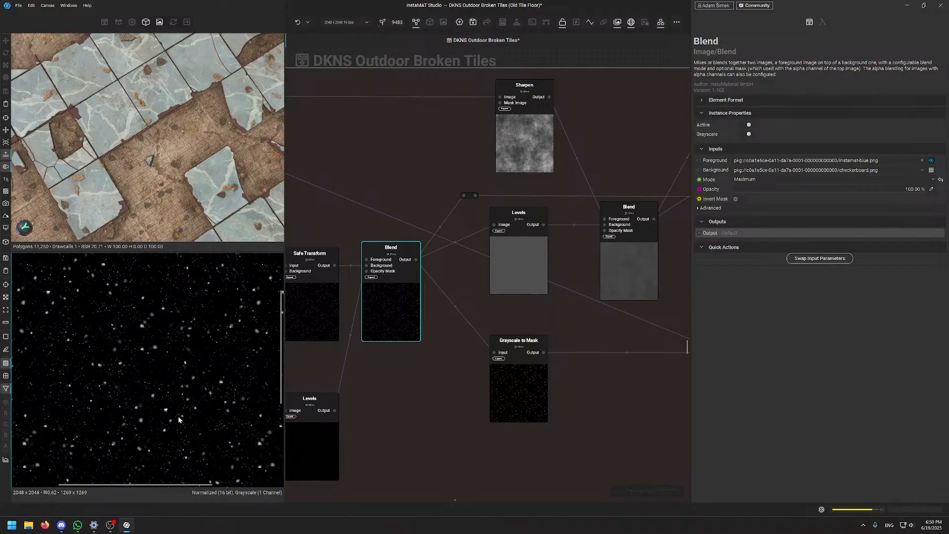
pyautogui.scroll(-3, 164, 344)
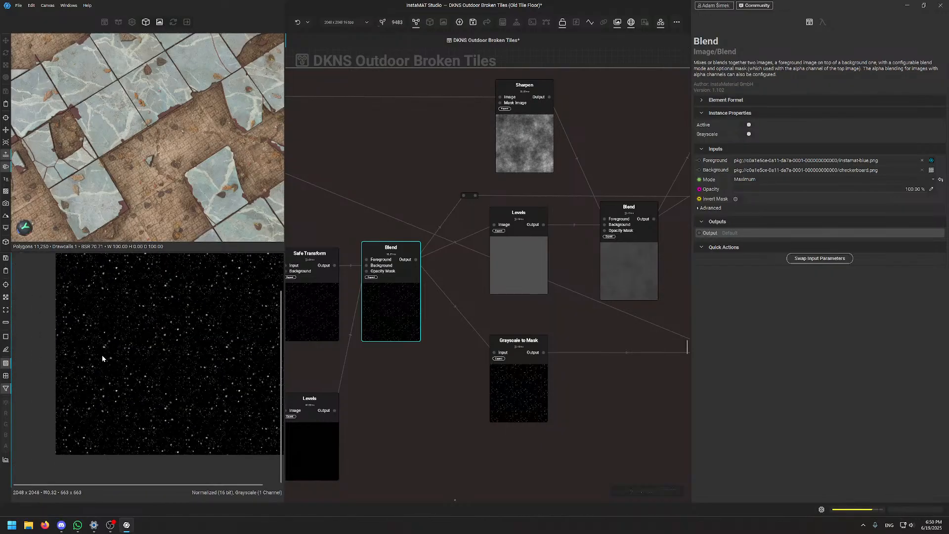
# Preview the Blend fed by the Sharpen and Levels nodes, and follow the Pebbles group's outputs to the Pebbles Blend group
pyautogui.moveTo(574, 182); pyautogui.dragTo(541, 204, button='middle')
pyautogui.click(644, 226)
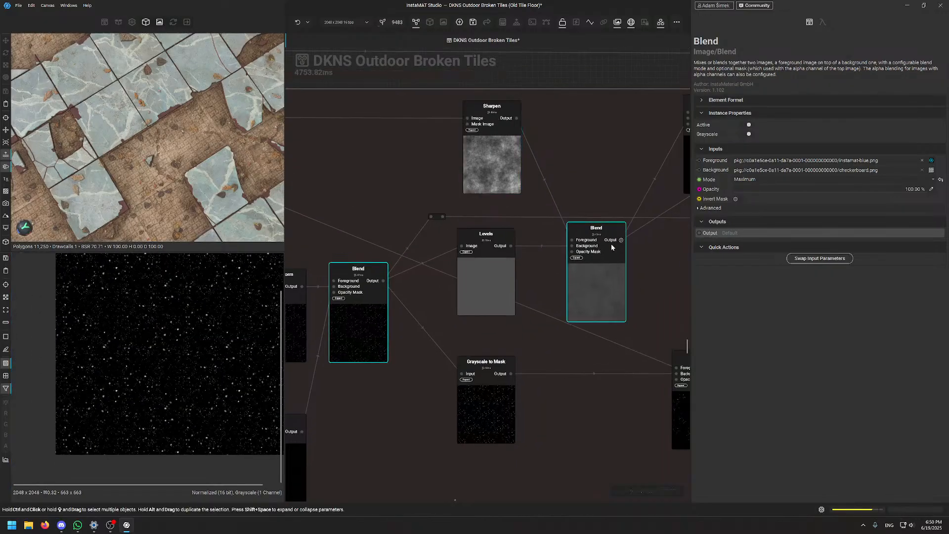
pyautogui.doubleClick(606, 277)
pyautogui.moveTo(626, 346); pyautogui.dragTo(440, 354, button='middle')
pyautogui.click(538, 403)
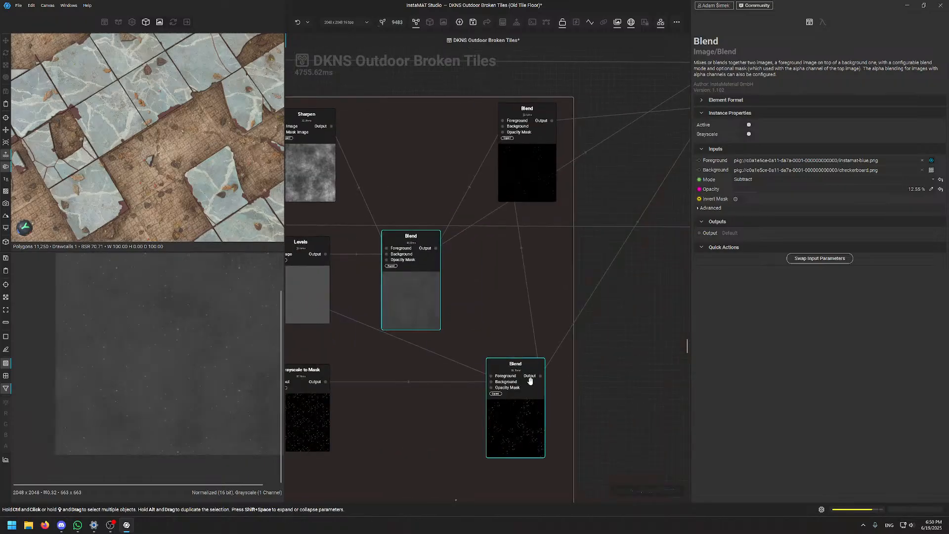
pyautogui.scroll(-4, 561, 156)
pyautogui.moveTo(558, 156); pyautogui.dragTo(382, 314, button='middle')
pyautogui.scroll(1, 467, 257)
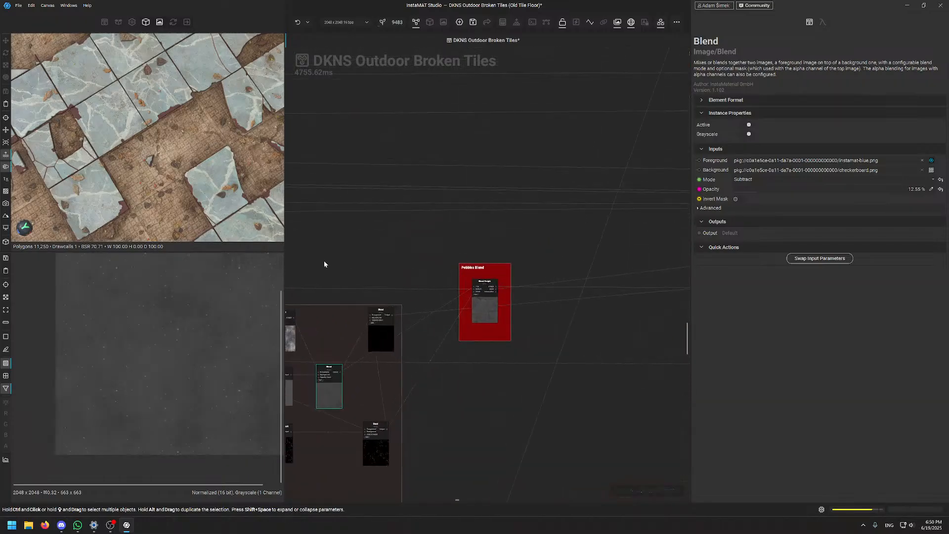
# Examine in the 3D view how pebbles are distributed over the tiles and the exposed base grid
pyautogui.scroll(-4, 147, 148)
pyautogui.keyDown('alt'); pyautogui.moveTo(84, 195); pyautogui.dragTo(107, 211); pyautogui.keyUp('alt')
pyautogui.moveTo(106, 211); pyautogui.dragTo(115, 174, button='middle')
pyautogui.scroll(4, 114, 174)
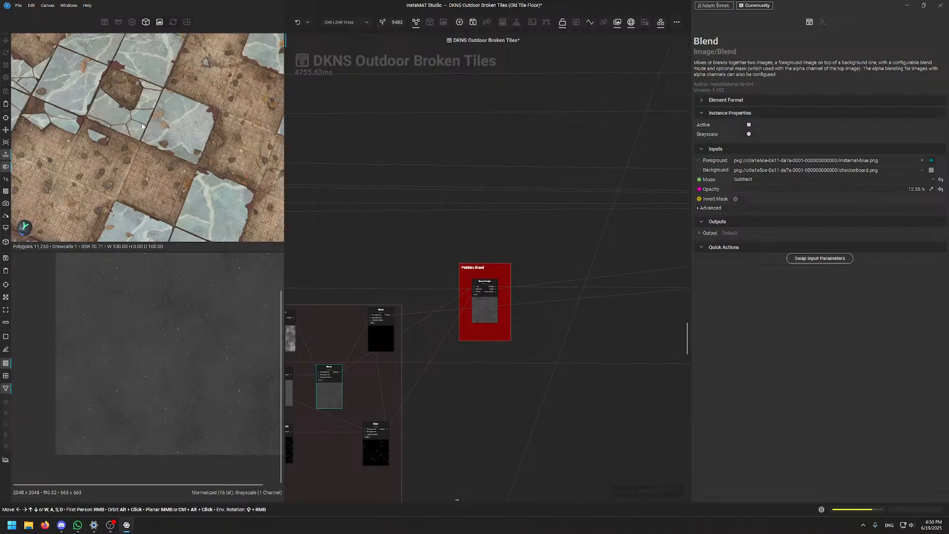
pyautogui.keyDown('alt'); pyautogui.moveTo(141, 126); pyautogui.dragTo(187, 136); pyautogui.keyUp('alt')
pyautogui.scroll(-4, 205, 89)
pyautogui.scroll(2, 212, 131)
pyautogui.scroll(2, 222, 124)
pyautogui.moveTo(221, 208); pyautogui.dragTo(192, 144, button='middle')
pyautogui.keyDown('alt'); pyautogui.moveTo(215, 139); pyautogui.dragTo(152, 154); pyautogui.keyUp('alt')
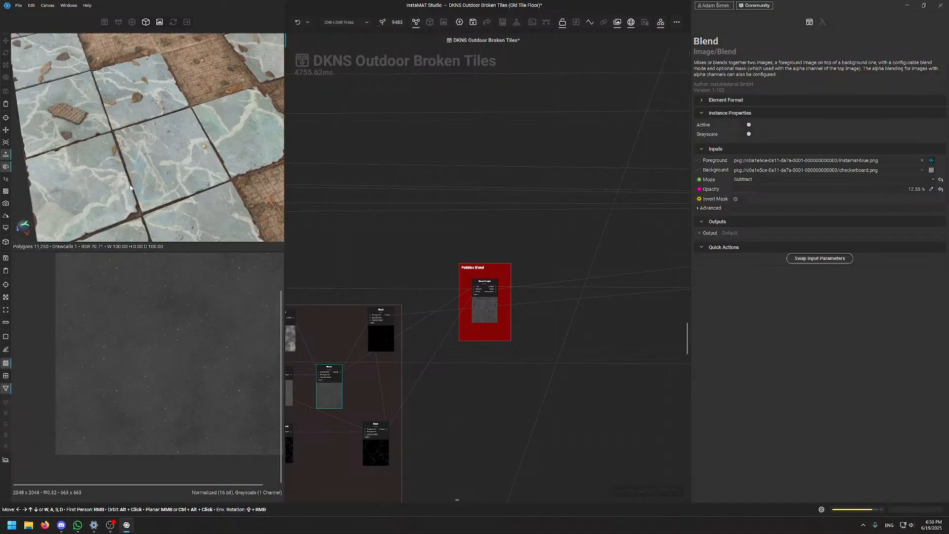
pyautogui.moveTo(181, 121); pyautogui.dragTo(164, 190, button='middle')
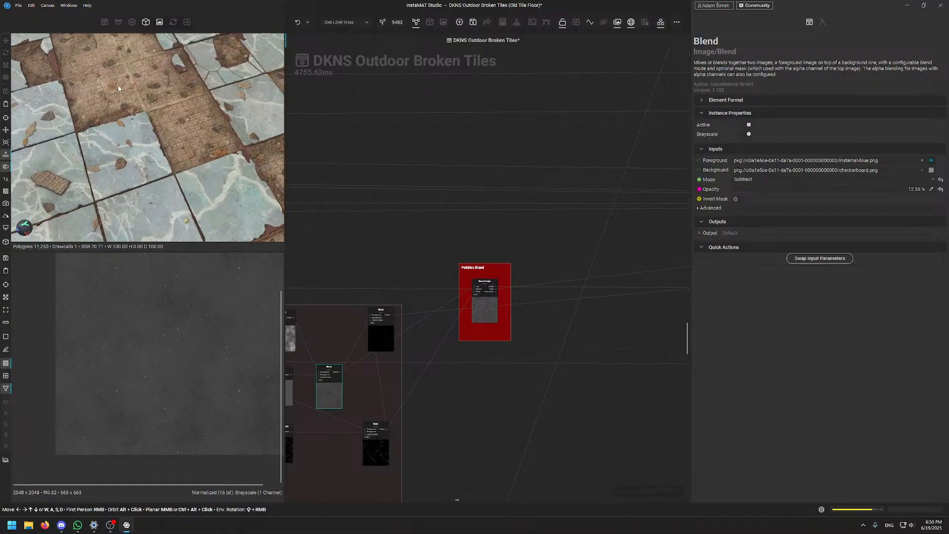
pyautogui.moveTo(266, 173); pyautogui.dragTo(206, 159, button='middle')
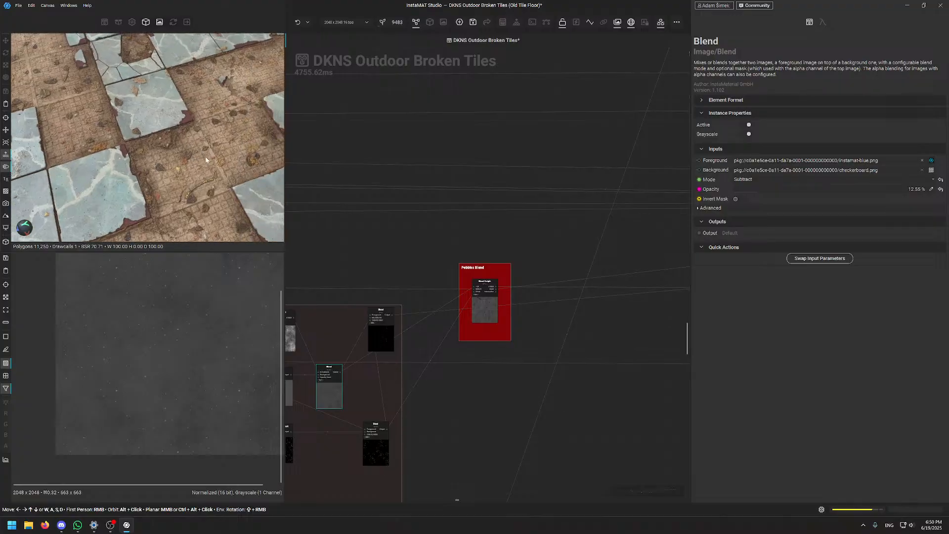
# Preview the Mask output of the Blend Height node in the Pebbles Blend group and inspect it up close
pyautogui.scroll(5, 468, 295)
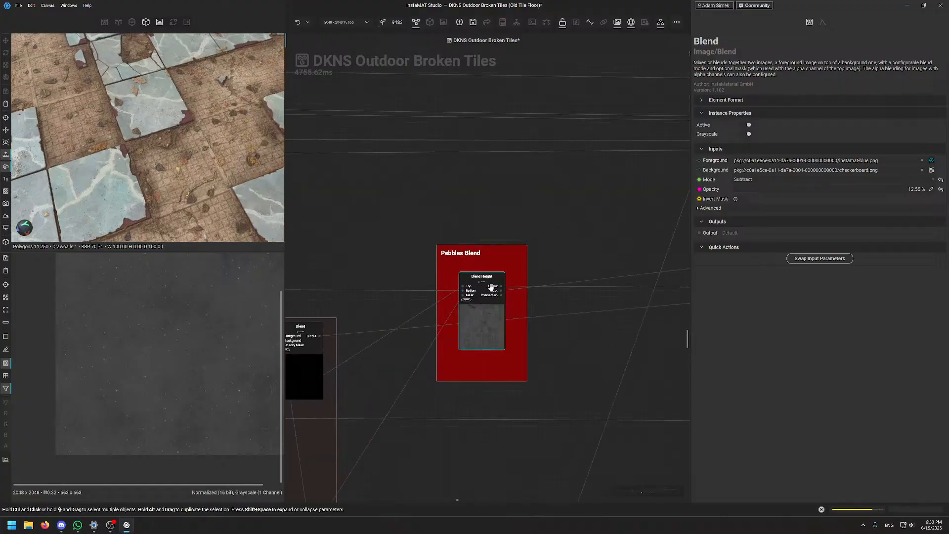
pyautogui.scroll(-3, 446, 223)
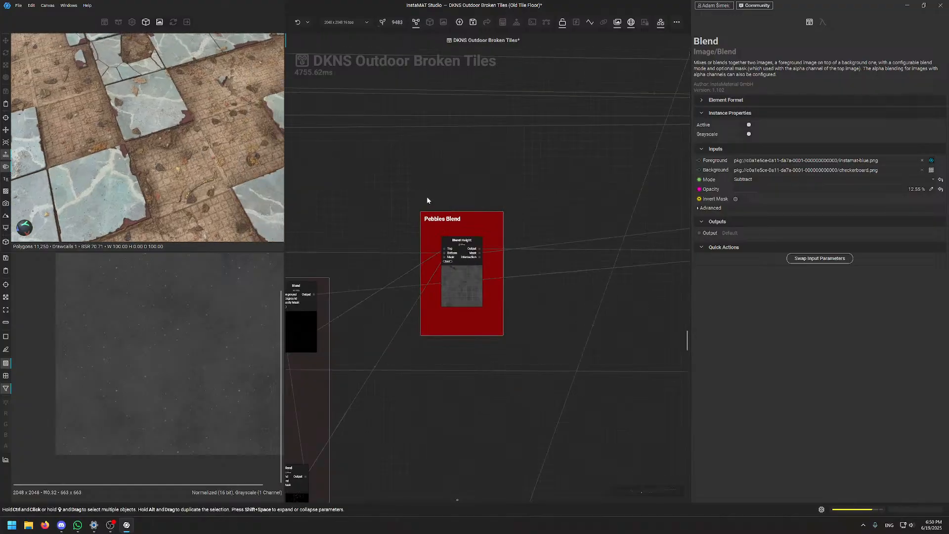
pyautogui.scroll(4, 435, 195)
pyautogui.scroll(-4, 435, 141)
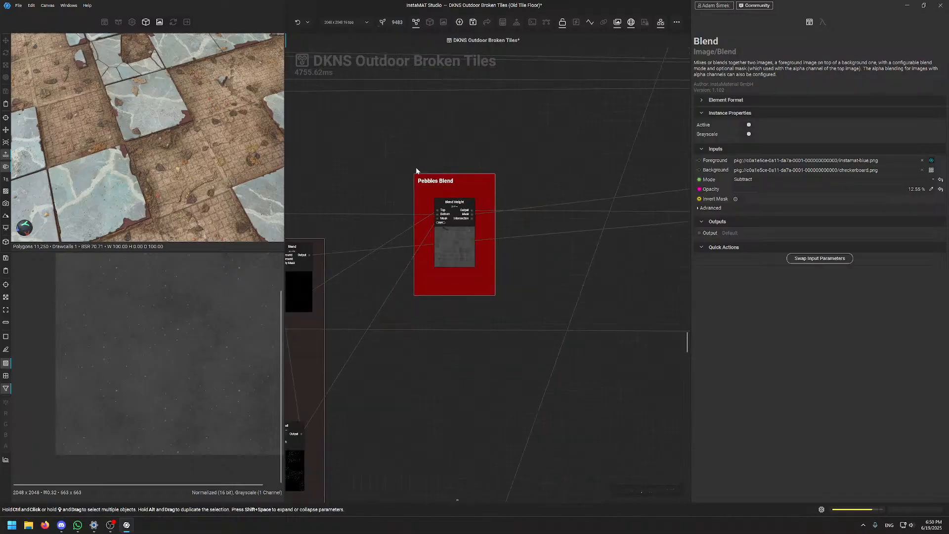
pyautogui.scroll(4, 432, 196)
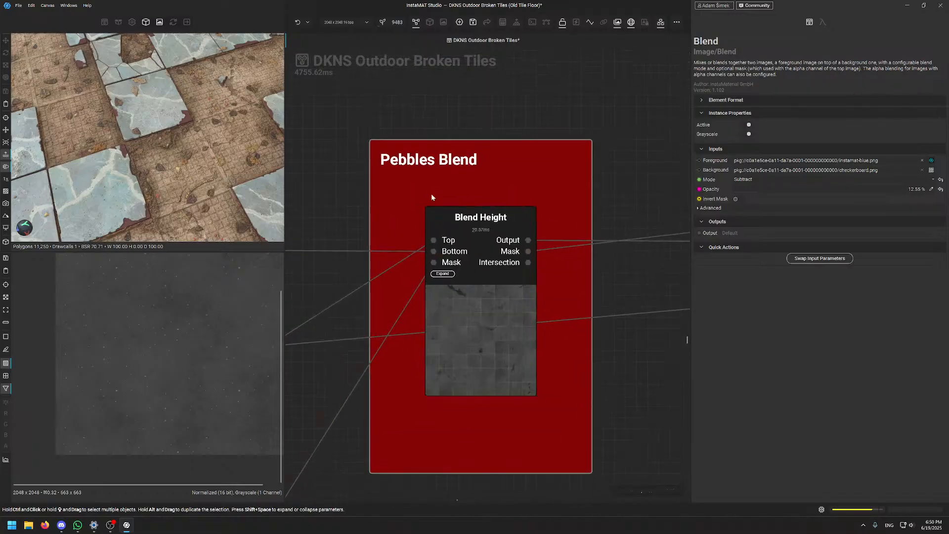
pyautogui.click(529, 252)
pyautogui.scroll(5, 253, 345)
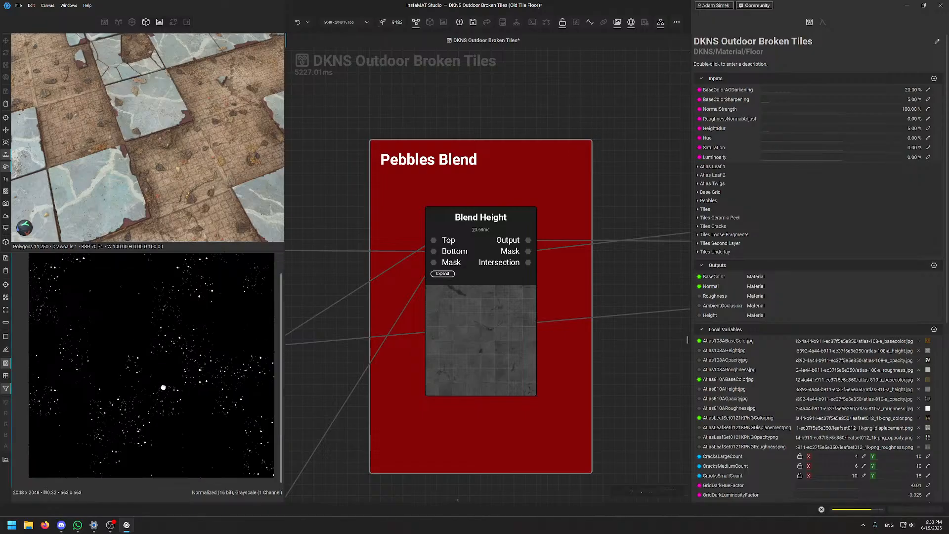
pyautogui.click(528, 262)
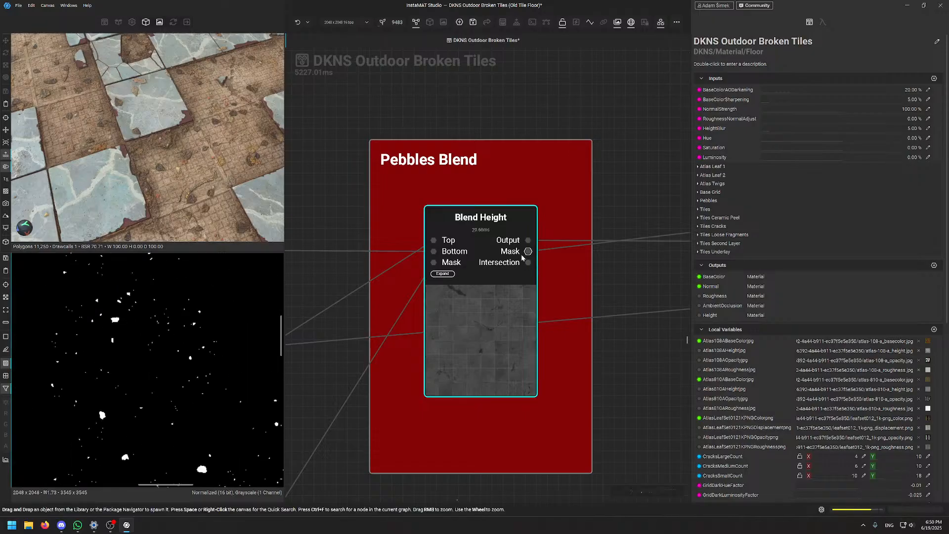
pyautogui.scroll(-2, 146, 322)
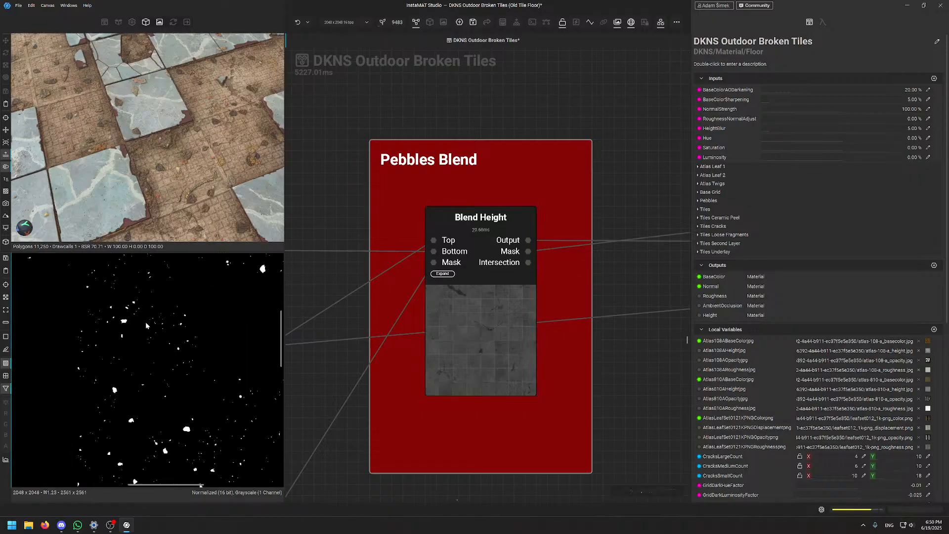
pyautogui.scroll(-3, 417, 217)
# Preview the Pebbles group's final Multiply Blend and the lower Subtract Blend to compare their pebble masks
pyautogui.moveTo(387, 213); pyautogui.dragTo(612, 213, button='middle')
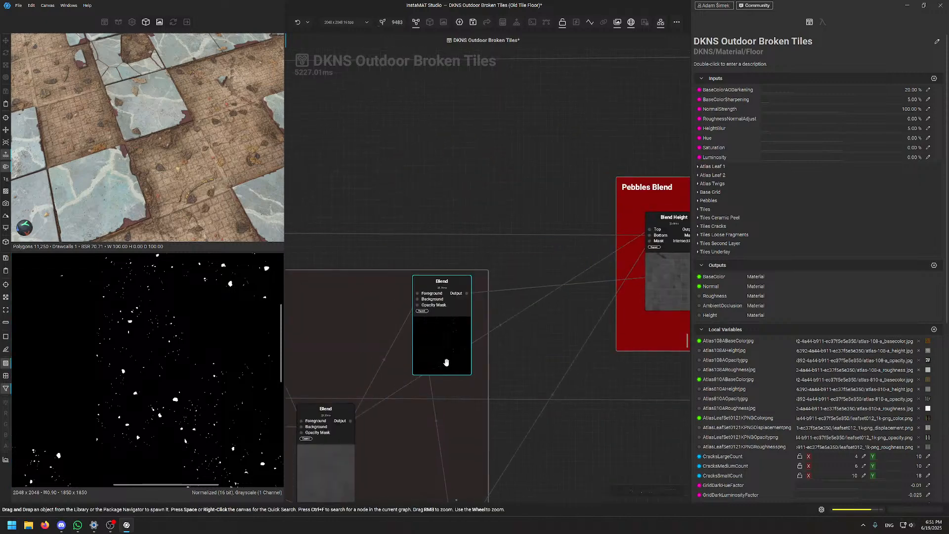
pyautogui.click(444, 343)
pyautogui.scroll(-3, 163, 360)
pyautogui.moveTo(487, 487); pyautogui.dragTo(473, 294, button='middle')
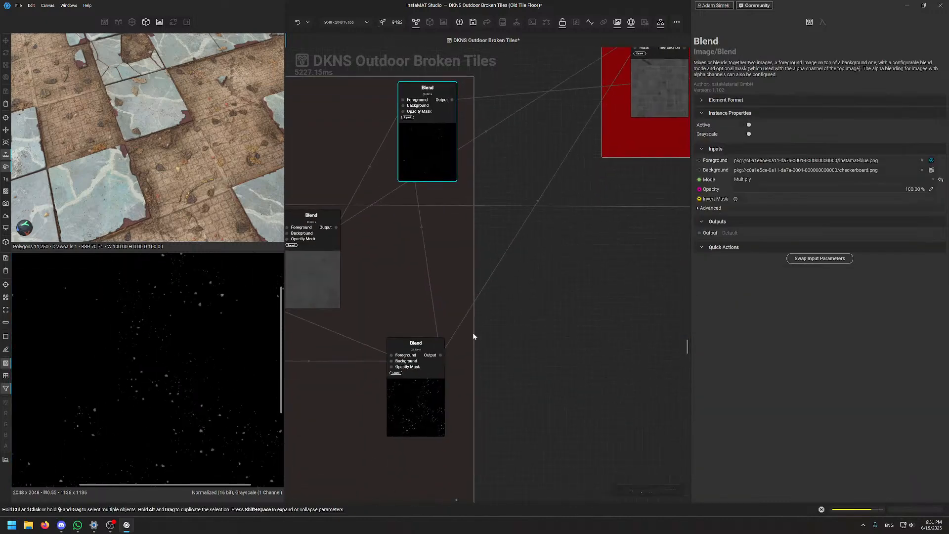
pyautogui.click(413, 425)
pyautogui.moveTo(221, 290); pyautogui.dragTo(205, 330, button='middle')
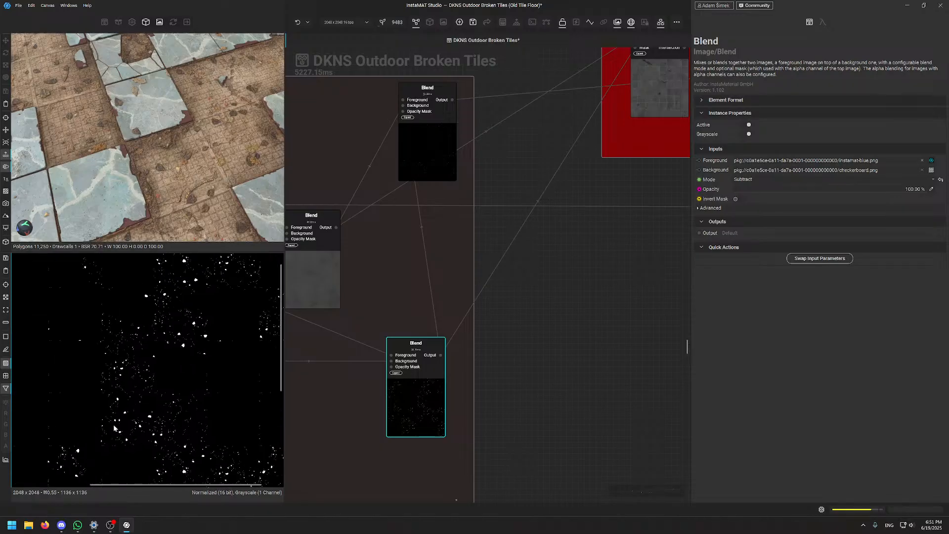
# Compare the pebbles lying on the tiles in the 3D view with the Subtract Blend's mask
pyautogui.moveTo(559, 111); pyautogui.dragTo(440, 306, button='middle')
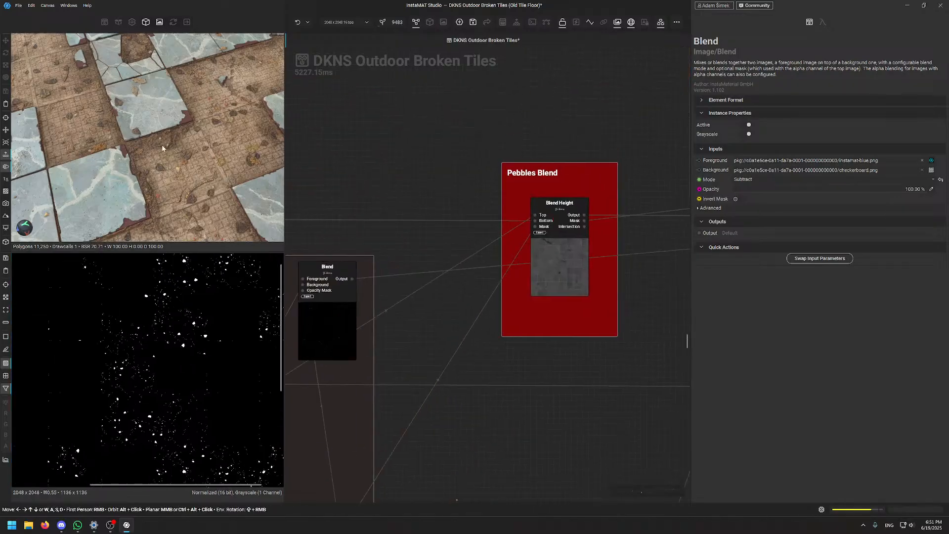
pyautogui.keyDown('alt'); pyautogui.moveTo(163, 162); pyautogui.dragTo(192, 130); pyautogui.keyUp('alt')
pyautogui.scroll(-3, 373, 241)
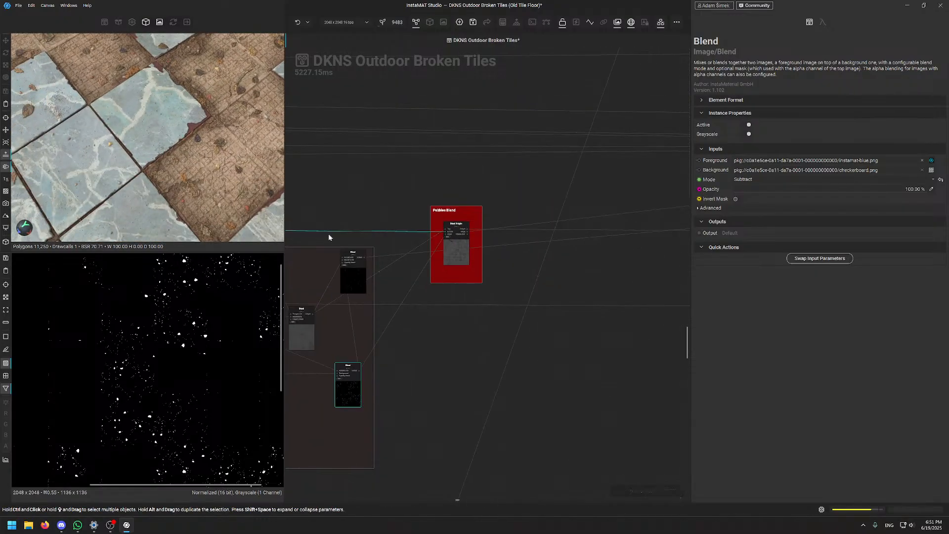
pyautogui.moveTo(114, 177); pyautogui.dragTo(127, 134, button='middle')
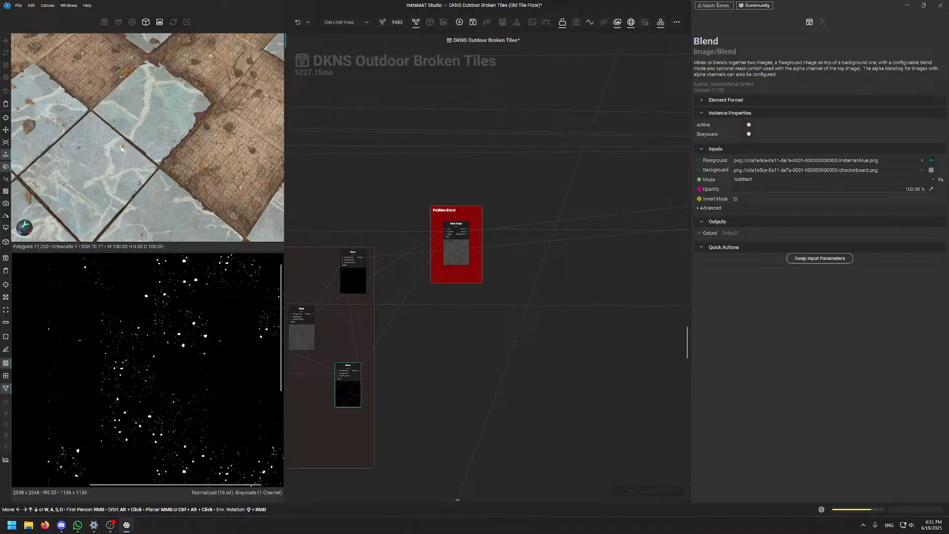
pyautogui.moveTo(121, 148); pyautogui.dragTo(173, 157, button='middle')
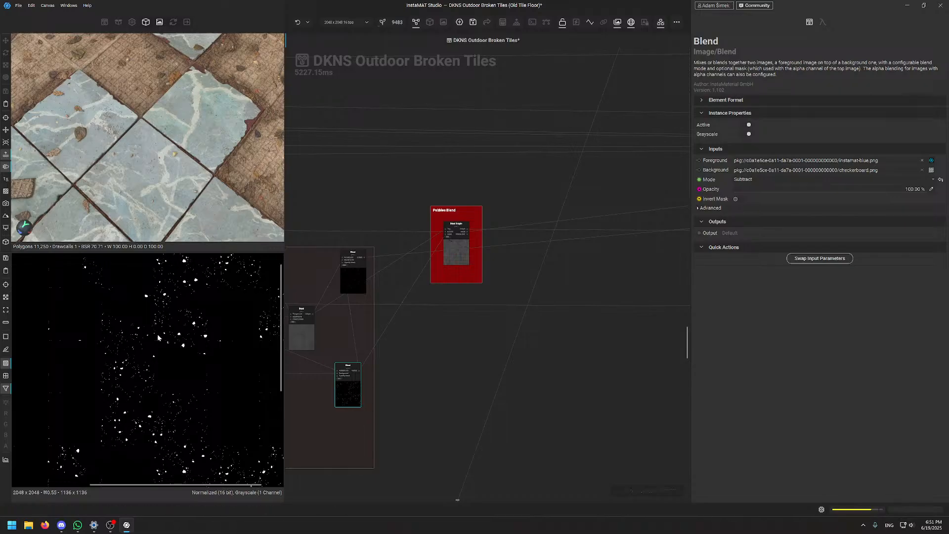
pyautogui.scroll(8, 109, 324)
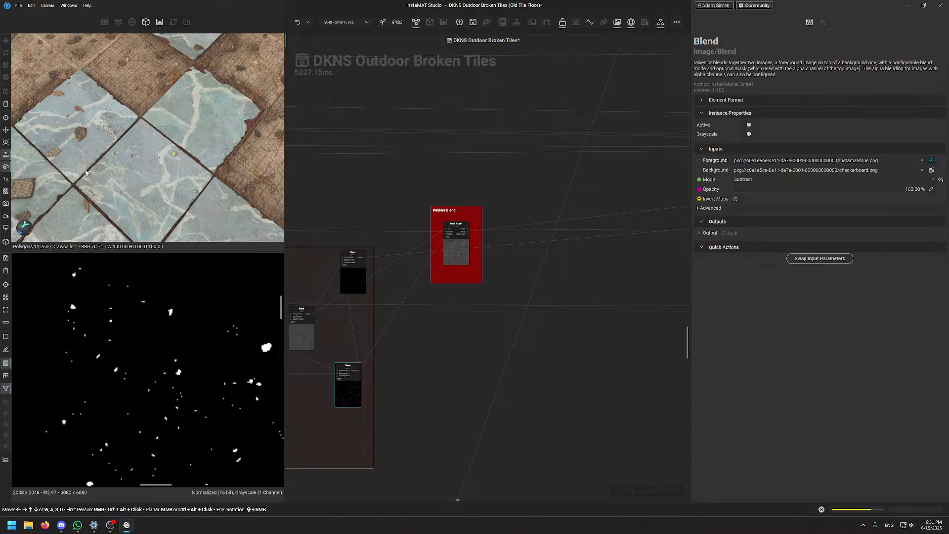
# Show the Pebbles Blend group's Blend Height settings and compare its mask with the pebbles in the 3D view
pyautogui.scroll(8, 475, 215)
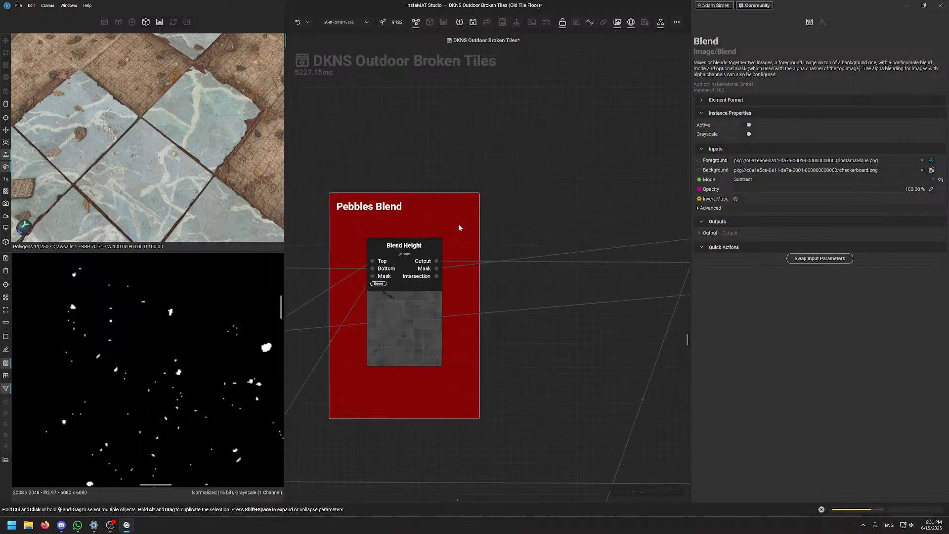
pyautogui.click(427, 291)
pyautogui.scroll(-4, 219, 356)
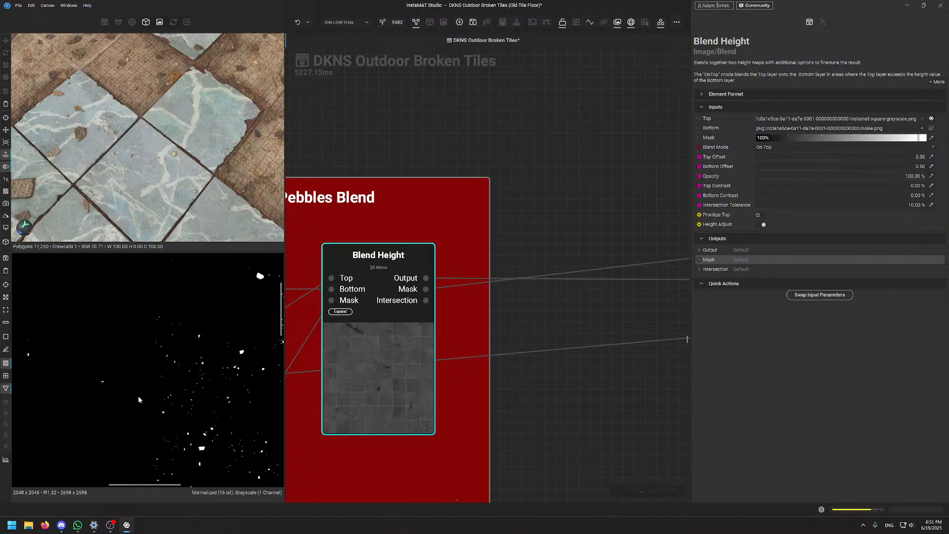
pyautogui.keyDown('alt'); pyautogui.moveTo(167, 191); pyautogui.dragTo(155, 165); pyautogui.keyUp('alt')
pyautogui.scroll(-4, 175, 165)
pyautogui.scroll(6, 155, 165)
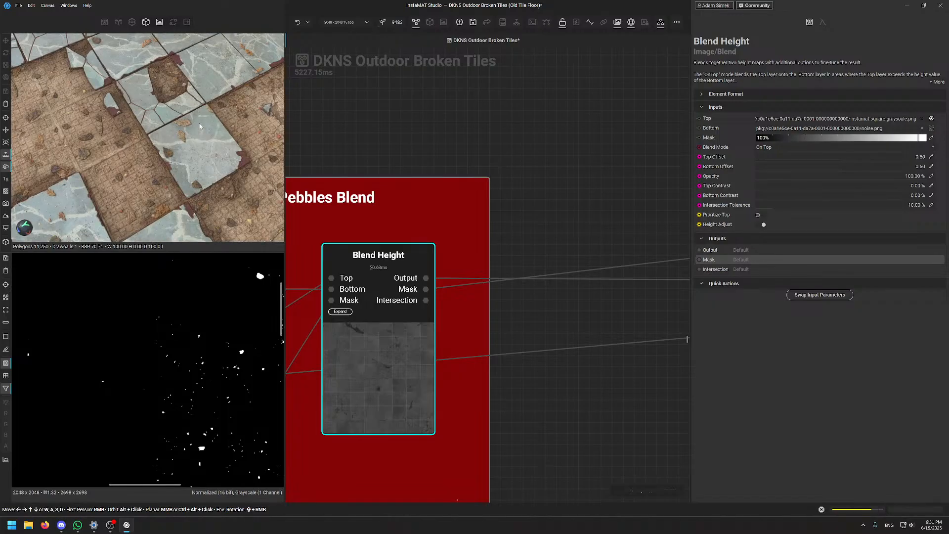
# Rotate the 3D view's environment lighting and view more of the Pebbles Blend's Blend Height mask
pyautogui.moveTo(156, 166)
pyautogui.keyDown('shift'); pyautogui.mouseDown(button='right')
pyautogui.moveTo(164, 161)
pyautogui.moveTo(150, 156)
pyautogui.mouseUp(button='right'); pyautogui.keyUp('shift')
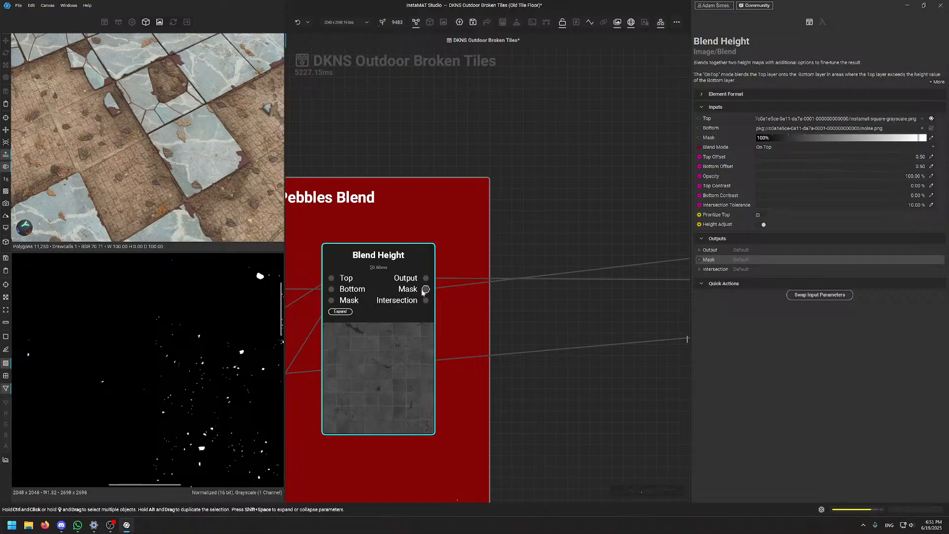
pyautogui.scroll(-5, 242, 381)
pyautogui.moveTo(216, 386); pyautogui.dragTo(324, 379, button='middle')
pyautogui.scroll(-4, 380, 252)
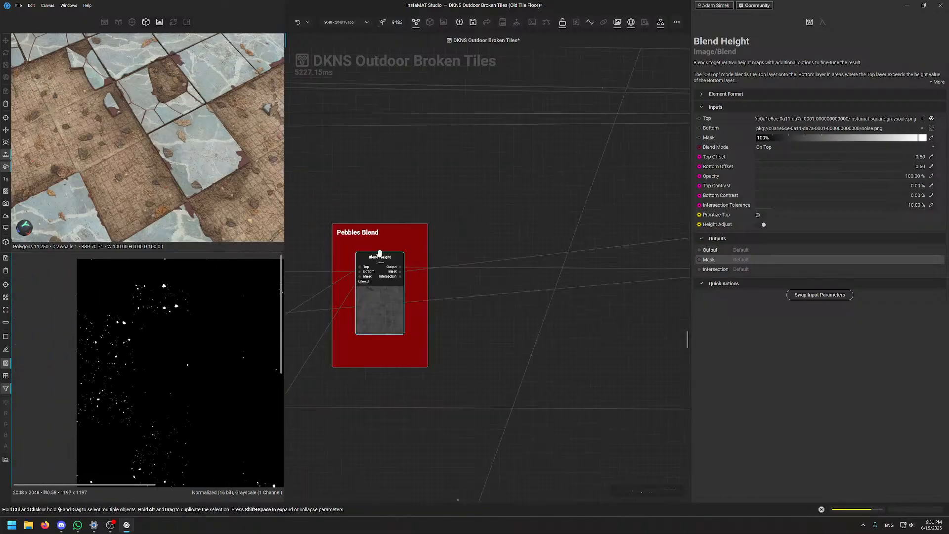
# Preview the Levels node in the Pebbles group and inspect the tile surface from a low angle in the 3D view
pyautogui.moveTo(378, 250); pyautogui.dragTo(584, 244, button='middle')
pyautogui.moveTo(381, 362); pyautogui.dragTo(524, 247, button='middle')
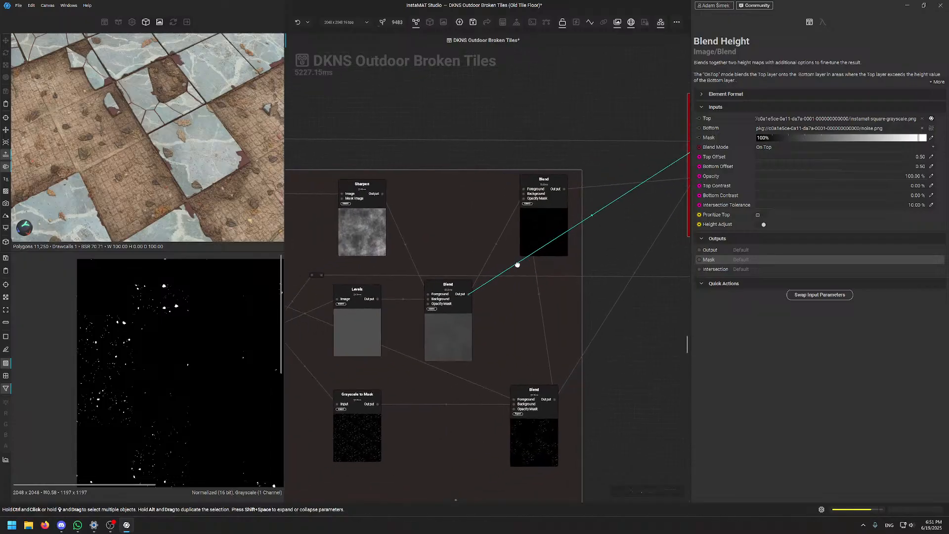
pyautogui.click(356, 341)
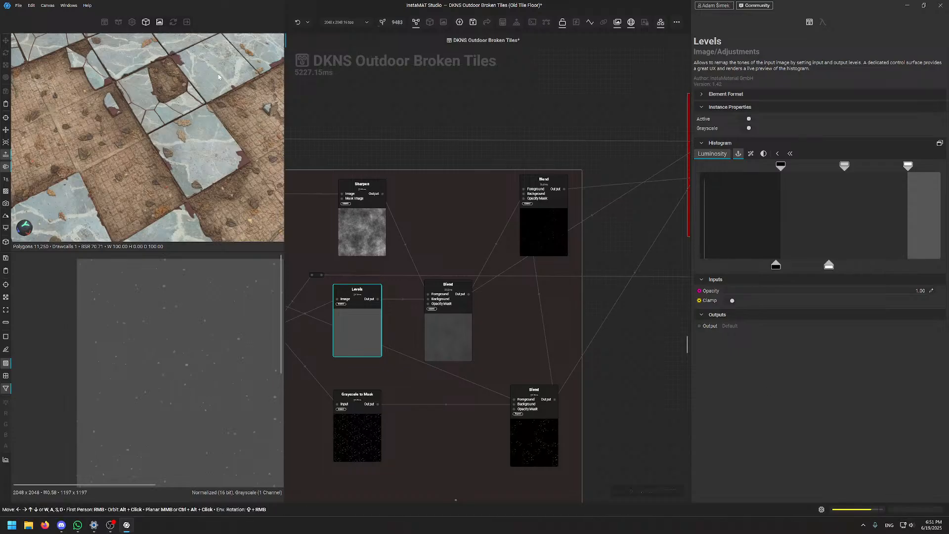
pyautogui.keyDown('alt'); pyautogui.moveTo(219, 76); pyautogui.dragTo(163, 130); pyautogui.keyUp('alt')
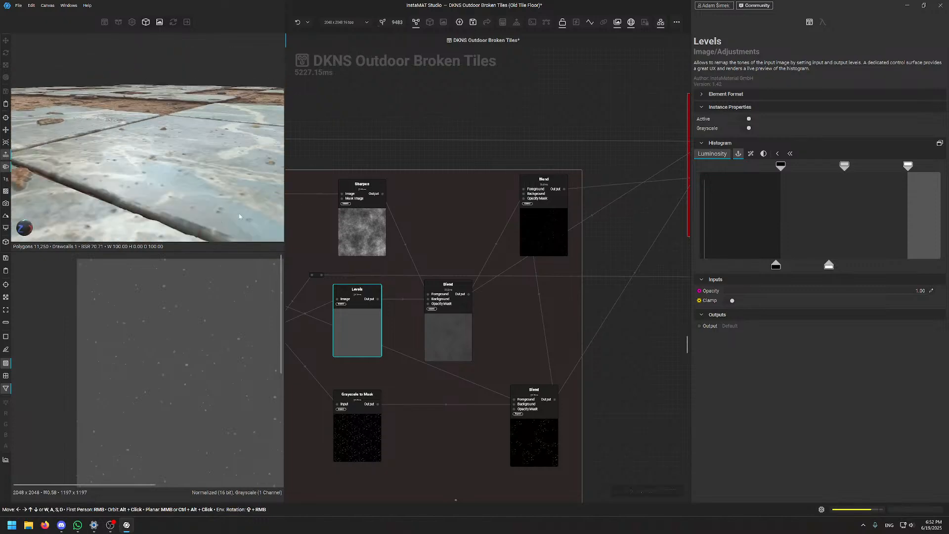
# Examine where the Pebbles and Pebbles Blend groups sit in the graph and view the brown floor from above in the 3D view
pyautogui.scroll(-5, 526, 173)
pyautogui.moveTo(599, 142); pyautogui.dragTo(547, 212, button='middle')
pyautogui.scroll(3, 546, 214)
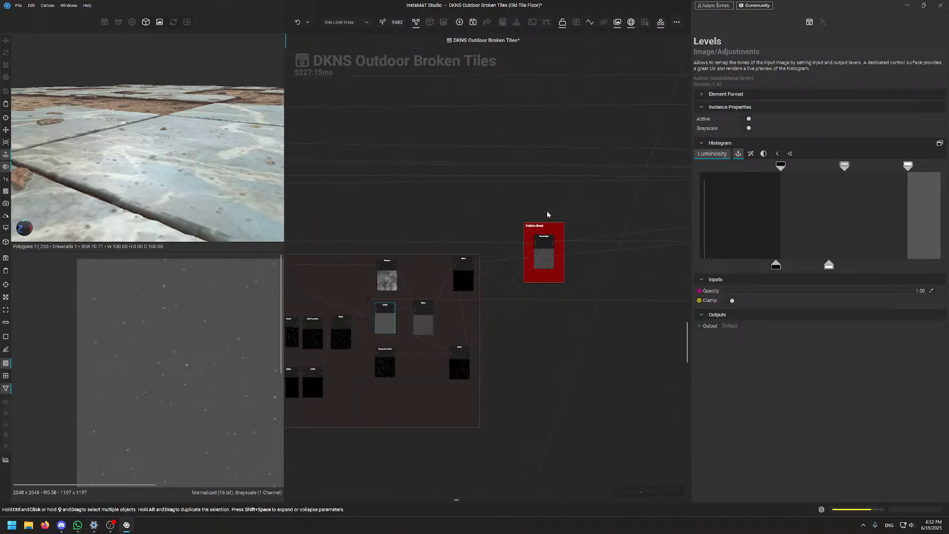
pyautogui.scroll(-4, 549, 182)
pyautogui.scroll(-3, 457, 279)
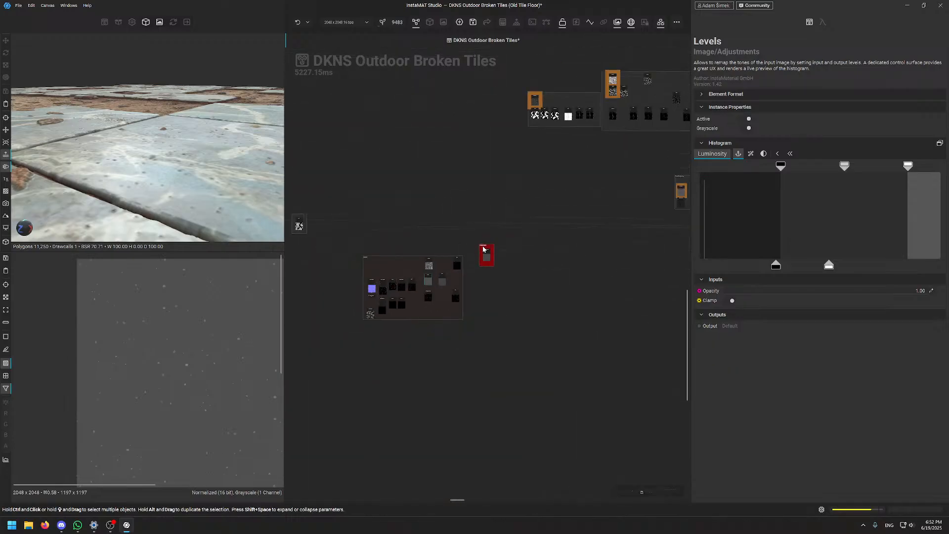
pyautogui.keyDown('alt'); pyautogui.moveTo(133, 118); pyautogui.dragTo(116, 203); pyautogui.keyUp('alt')
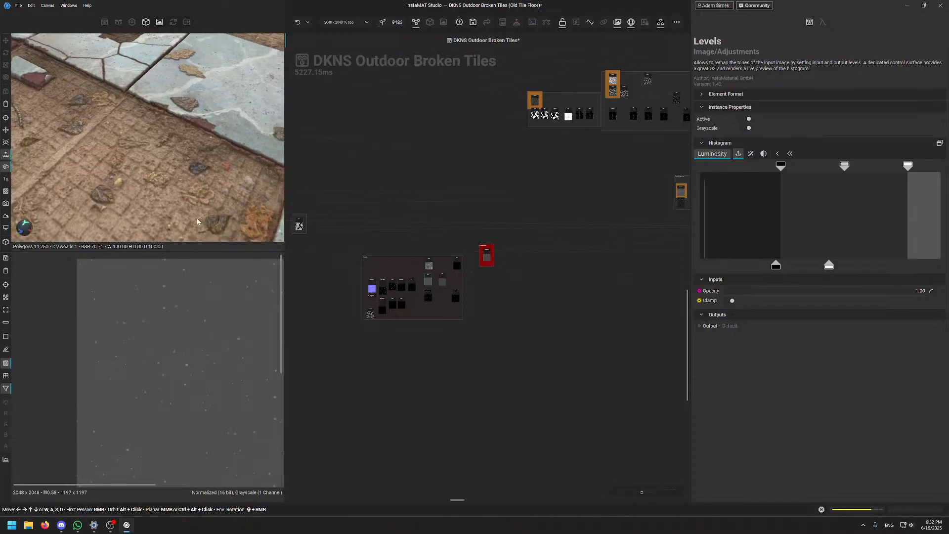
pyautogui.moveTo(516, 252); pyautogui.dragTo(559, 255, button='middle')
pyautogui.moveTo(495, 236); pyautogui.dragTo(459, 234, button='middle')
pyautogui.scroll(1, 429, 259)
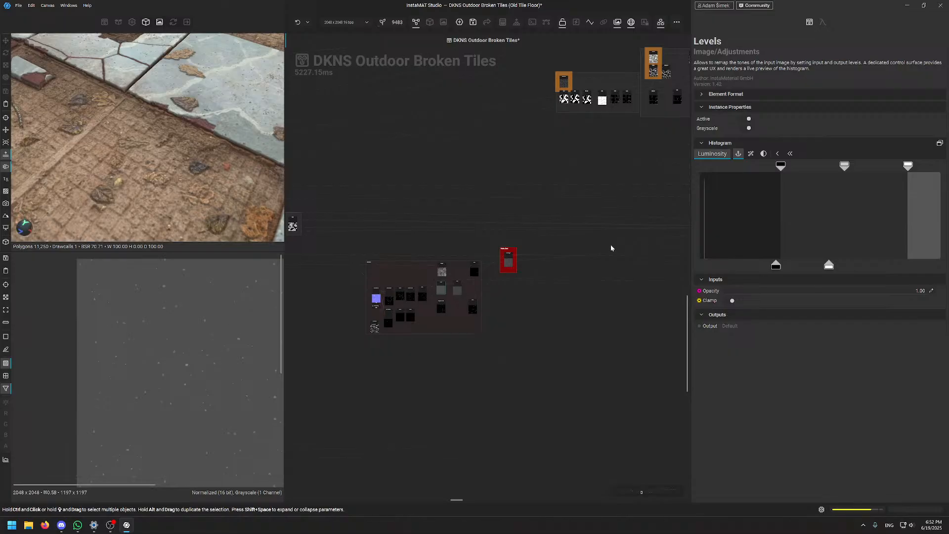
# Preview the Pebbles group's upper Guided Scatter and review its mask, orientation, position and size settings
pyautogui.moveTo(611, 248); pyautogui.dragTo(718, 262, button='middle')
pyautogui.scroll(4, 519, 312)
pyautogui.moveTo(519, 313); pyautogui.dragTo(516, 328, button='middle')
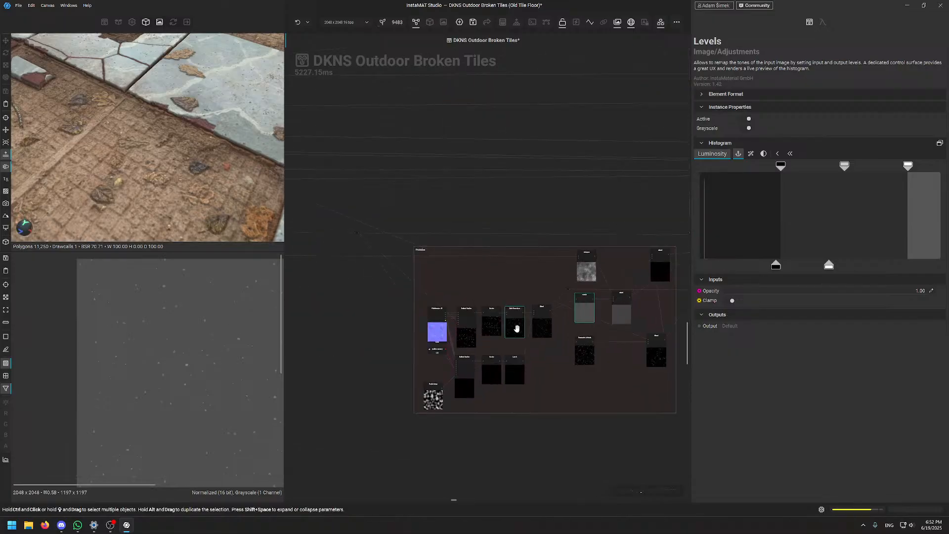
pyautogui.scroll(6, 494, 317)
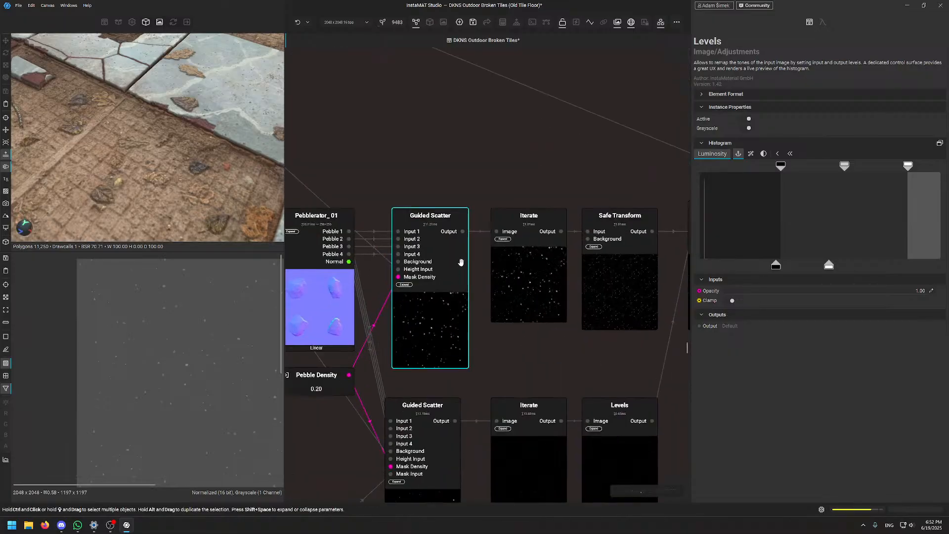
pyautogui.click(524, 234)
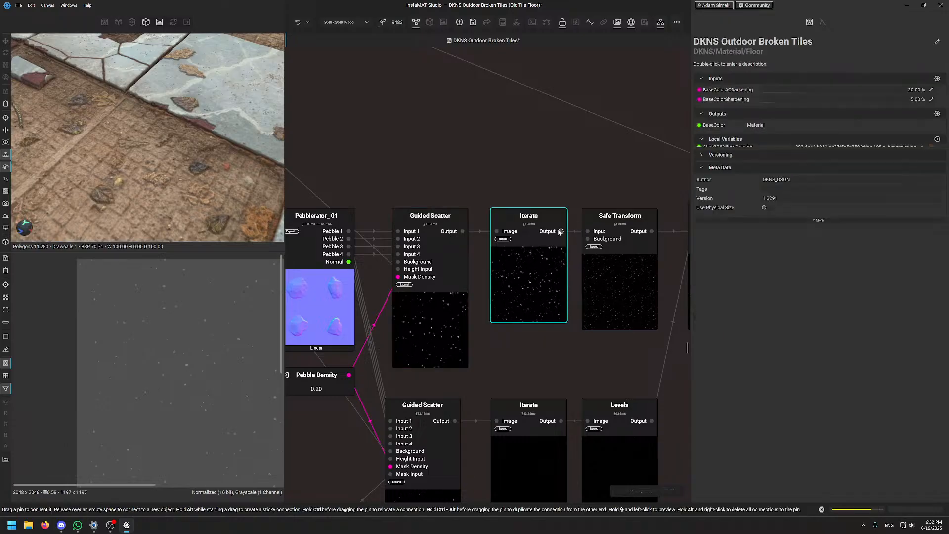
pyautogui.click(449, 239)
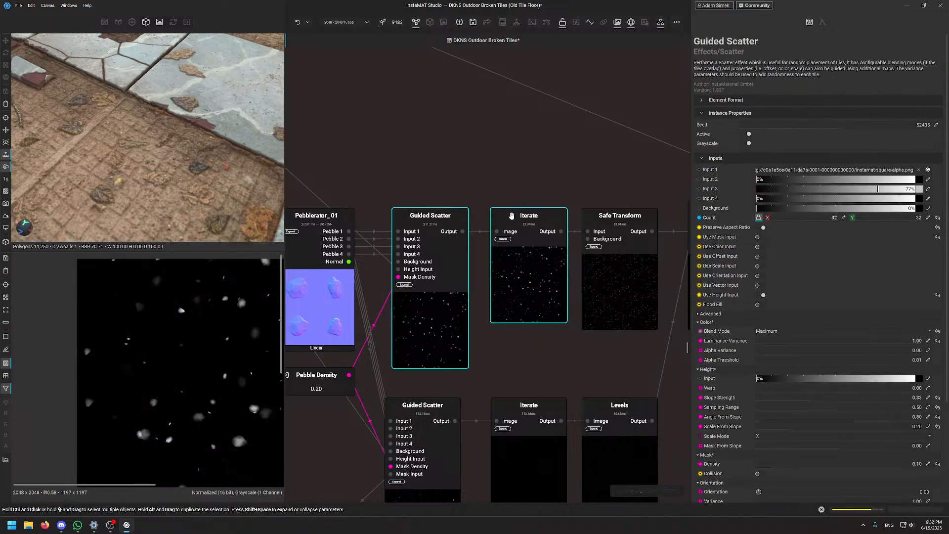
pyautogui.scroll(-5, 712, 307)
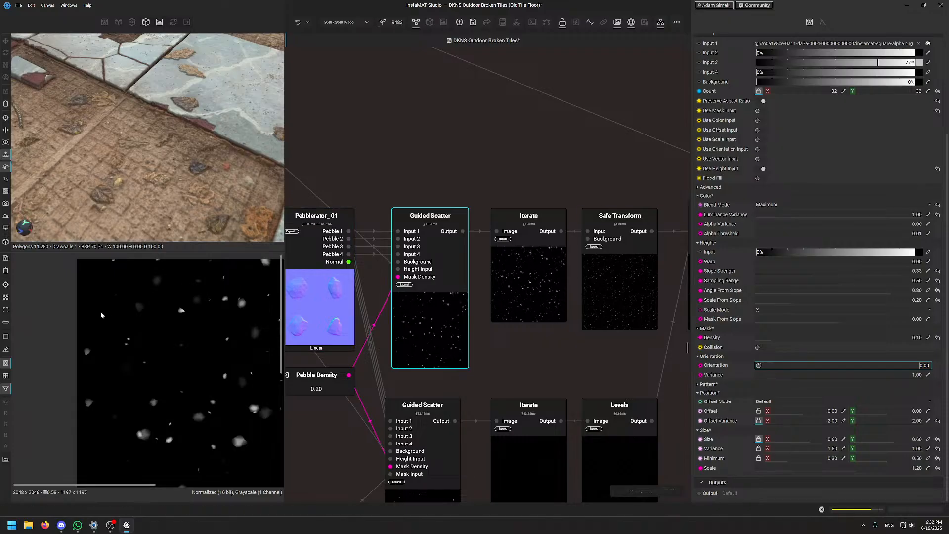
# Preview the upper Iterate node following the Guided Scatter and inspect its added pebbles up close
pyautogui.click(529, 289)
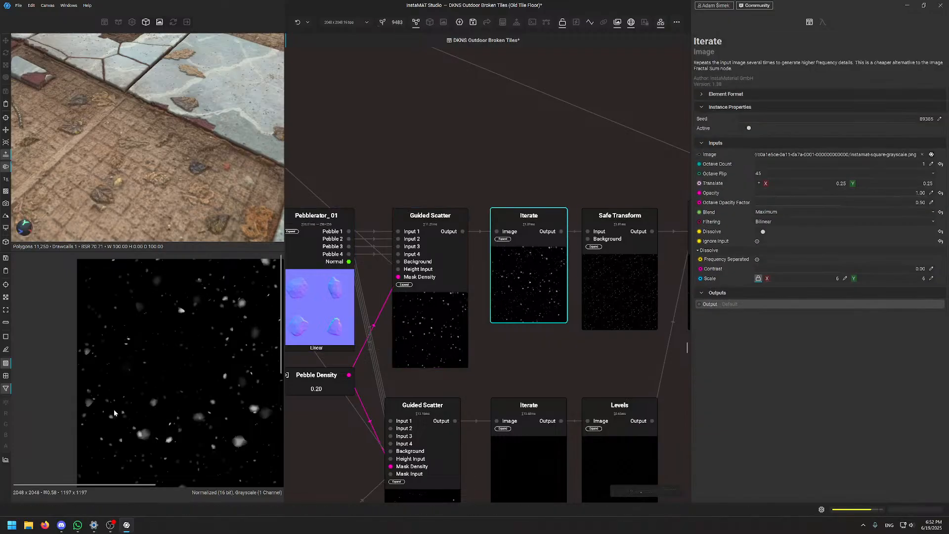
pyautogui.moveTo(212, 378); pyautogui.dragTo(189, 398, button='middle')
pyautogui.scroll(1, 189, 398)
pyautogui.scroll(3, 194, 373)
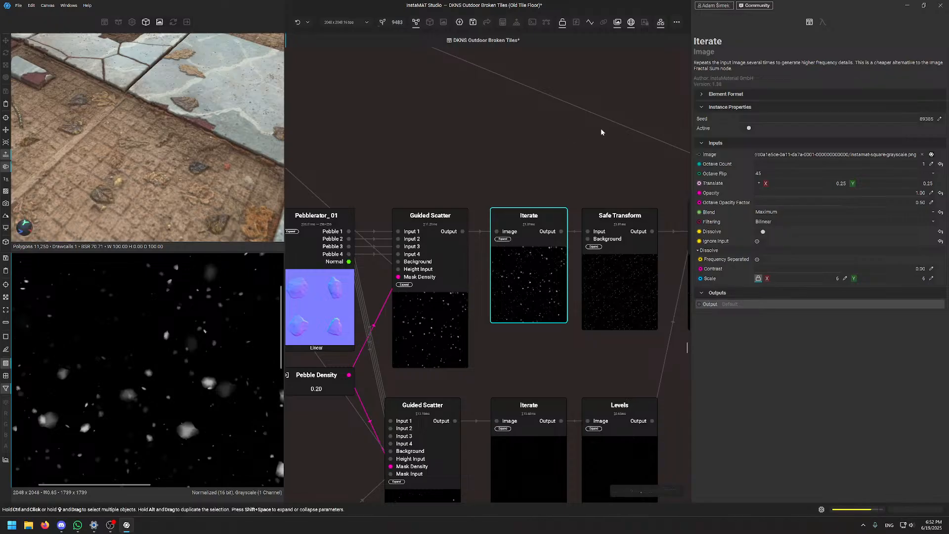
# Compare the upper Guided Scatter's pebble pattern with the Iterate node's output over a wider area
pyautogui.scroll(-2, 602, 131)
pyautogui.scroll(3, 549, 207)
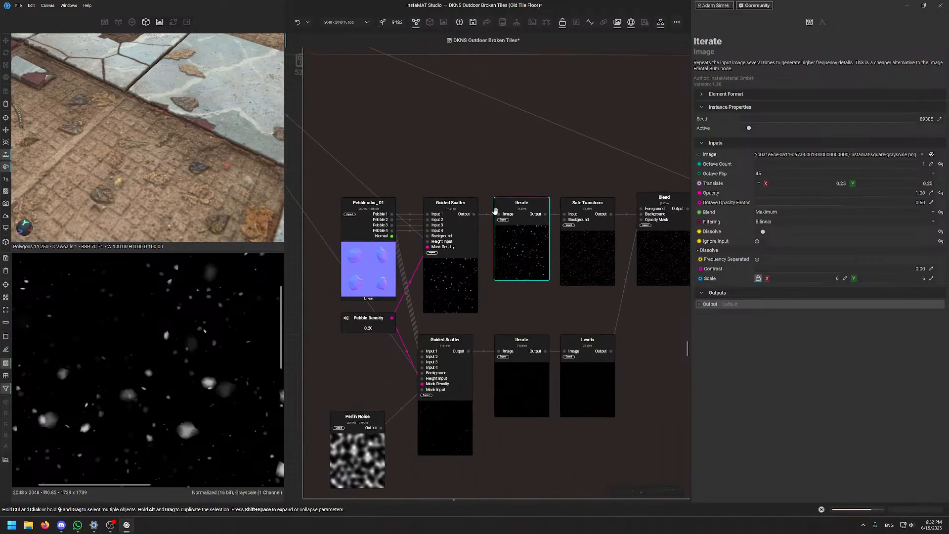
pyautogui.click(448, 206)
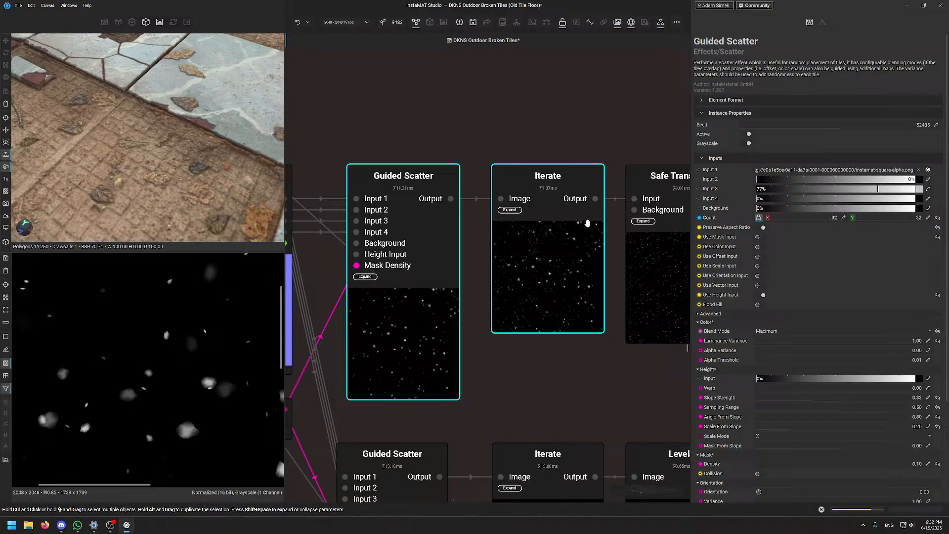
pyautogui.scroll(-5, 124, 388)
pyautogui.scroll(3, 198, 389)
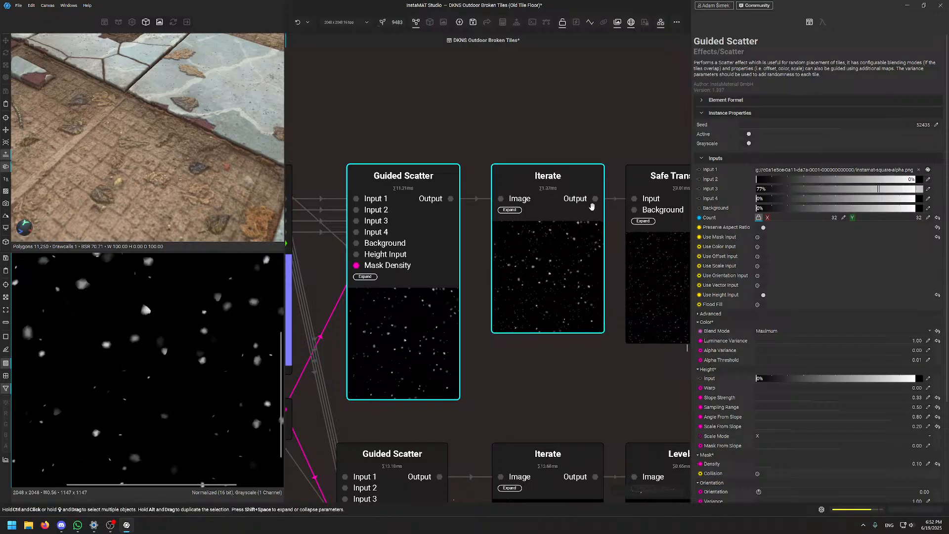
pyautogui.click(592, 205)
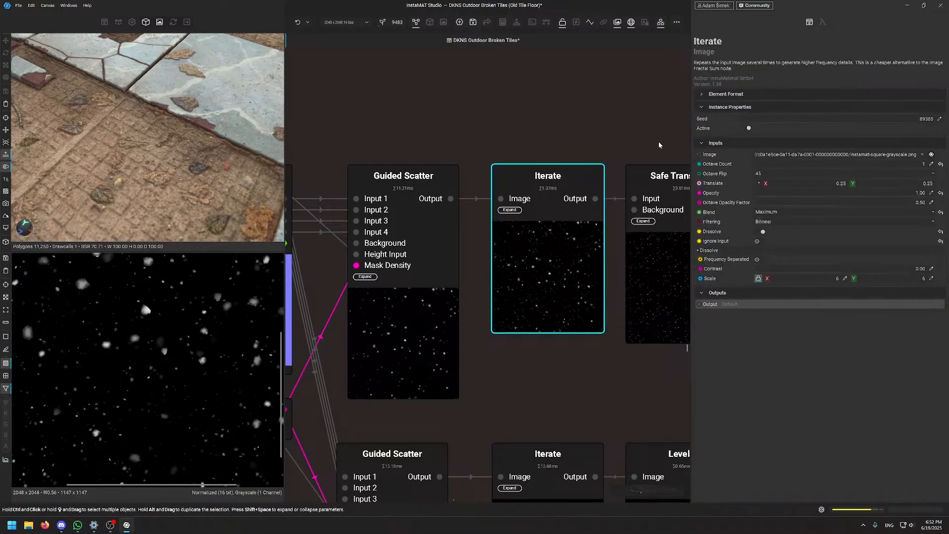
# Find the Fine Dirt Mask group in the graph and inspect the Safe Transform noise that starts it
pyautogui.scroll(-3, 144, 353)
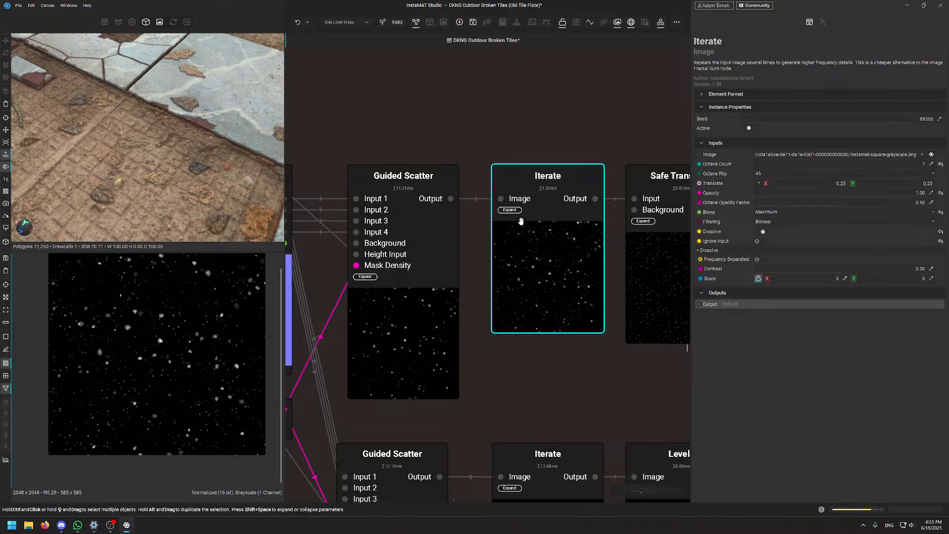
pyautogui.scroll(-4, 522, 221)
pyautogui.moveTo(597, 274); pyautogui.dragTo(508, 313, button='middle')
pyautogui.moveTo(550, 355); pyautogui.dragTo(491, 369, button='middle')
pyautogui.moveTo(677, 219); pyautogui.dragTo(375, 312, button='middle')
pyautogui.scroll(-4, 484, 258)
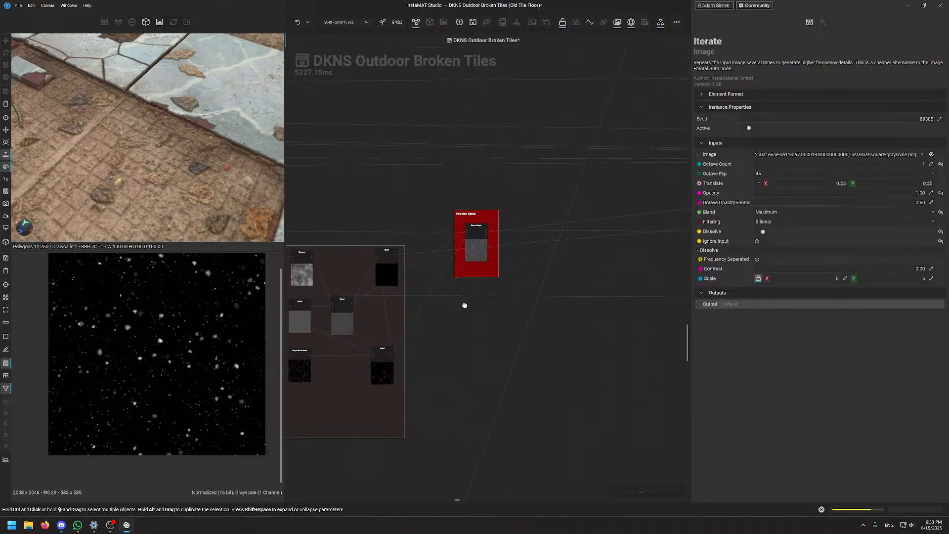
pyautogui.moveTo(679, 298); pyautogui.dragTo(366, 290, button='middle')
pyautogui.scroll(-5, 496, 311)
pyautogui.moveTo(475, 276); pyautogui.dragTo(660, 297, button='middle')
pyautogui.moveTo(400, 297); pyautogui.dragTo(414, 279, button='middle')
pyautogui.moveTo(631, 280); pyautogui.dragTo(446, 281, button='middle')
pyautogui.moveTo(686, 284); pyautogui.dragTo(387, 279, button='middle')
pyautogui.scroll(6, 452, 286)
pyautogui.scroll(1, 410, 363)
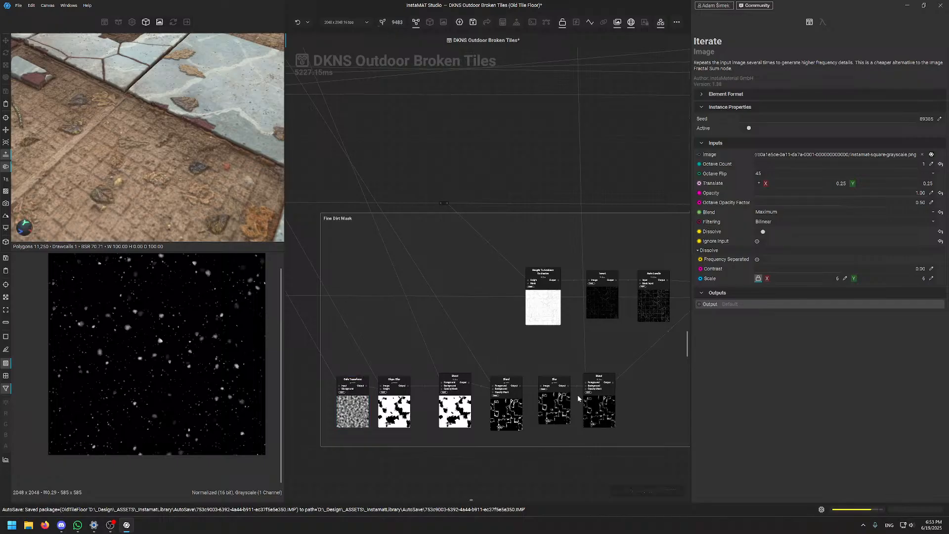
pyautogui.click(363, 379)
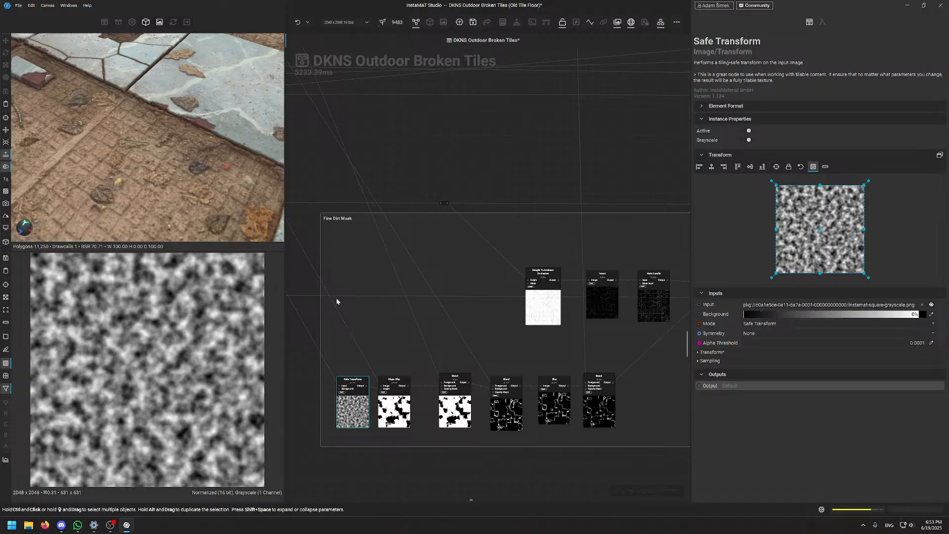
# Inspect the Height To Ambient Occlusion node of the Fine Dirt Mask, examining the cracks and tile gaps in its output closely
pyautogui.scroll(5, 523, 267)
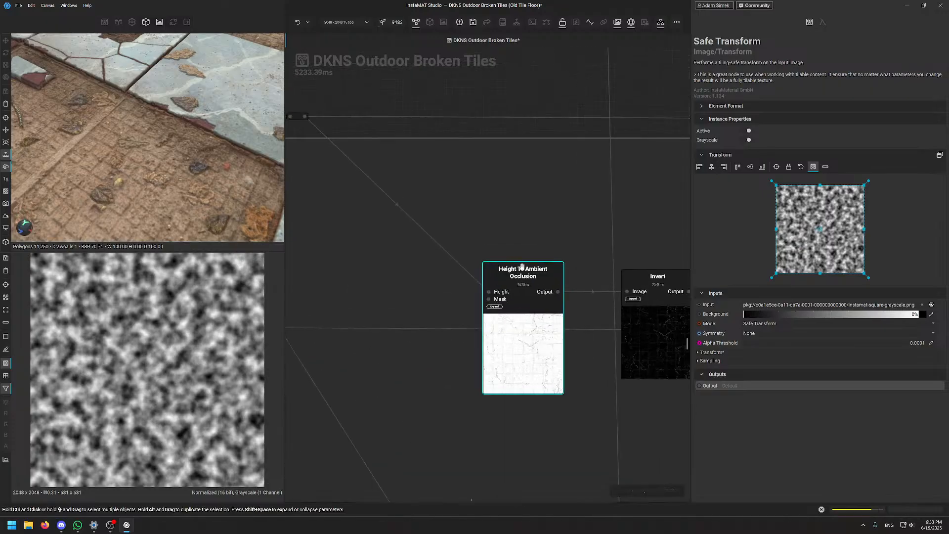
pyautogui.click(522, 267)
pyautogui.scroll(1, 152, 397)
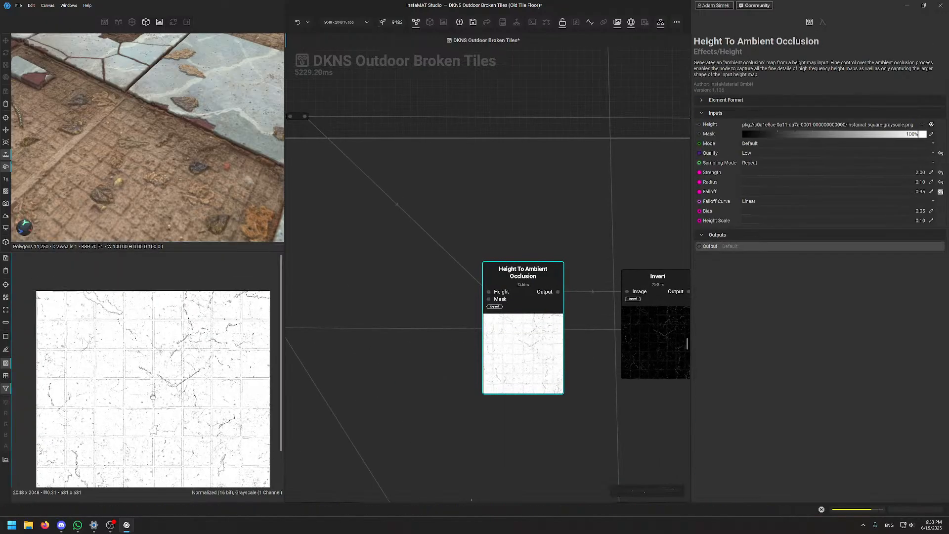
pyautogui.scroll(3, 148, 380)
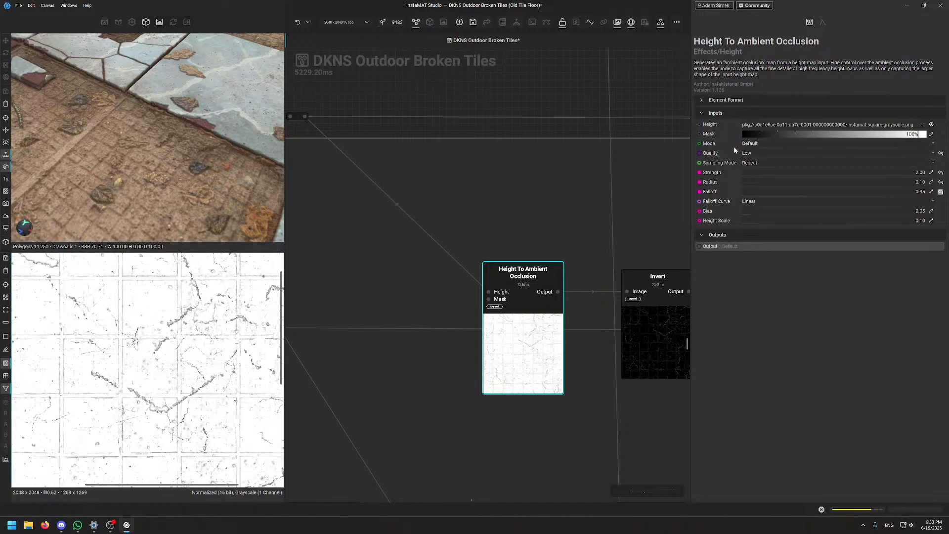
pyautogui.scroll(3, 164, 401)
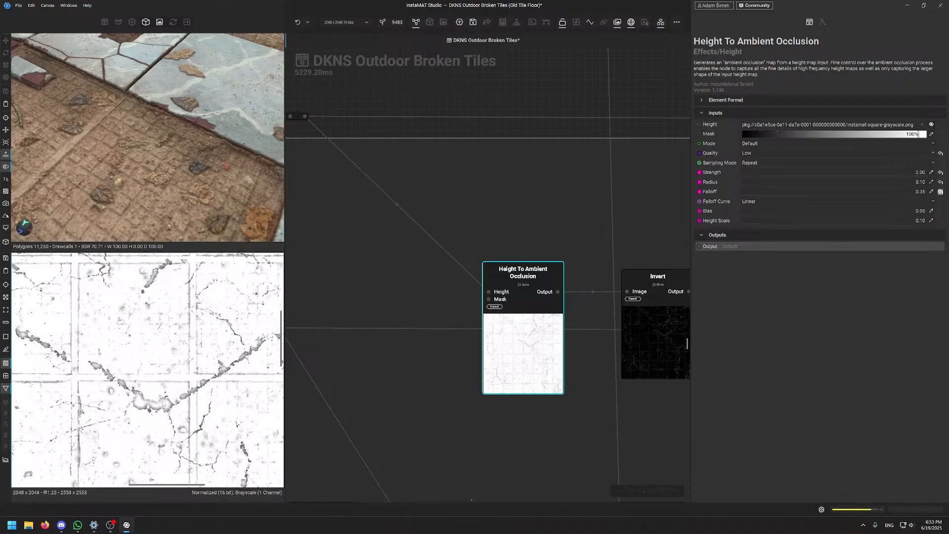
pyautogui.moveTo(82, 288); pyautogui.dragTo(124, 342, button='middle')
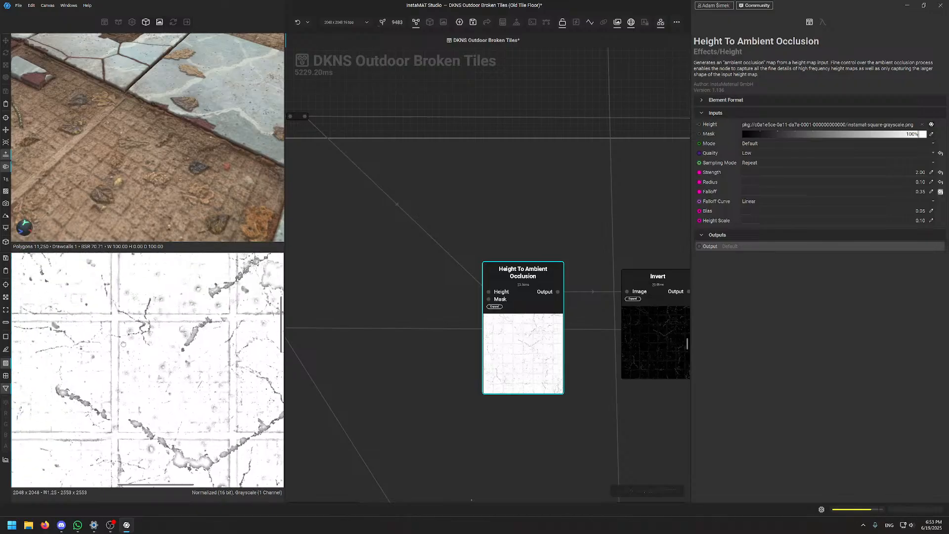
pyautogui.scroll(-6, 131, 328)
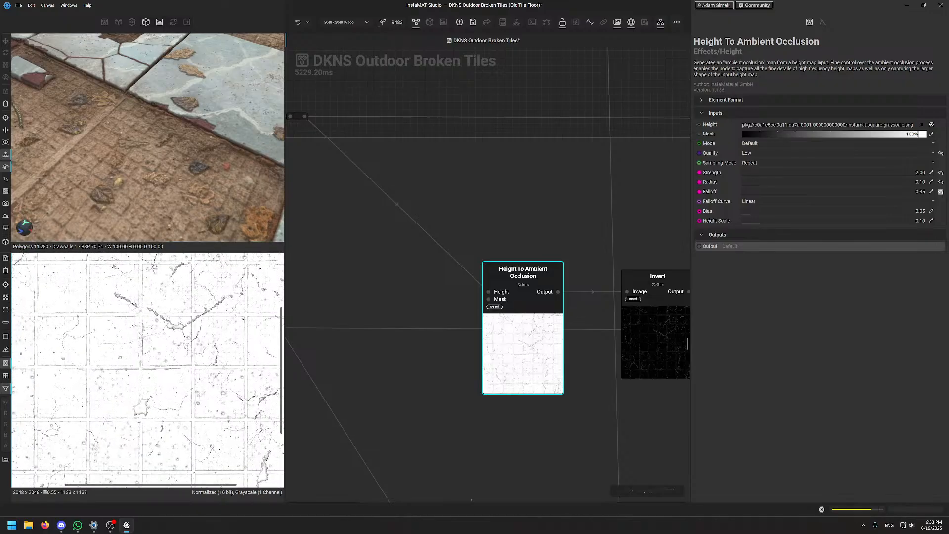
pyautogui.scroll(6, 115, 465)
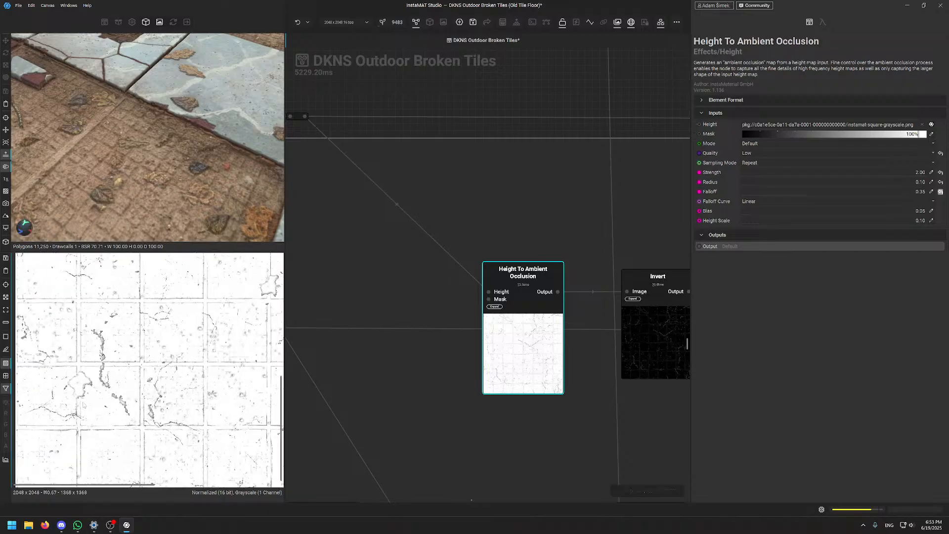
pyautogui.moveTo(500, 207); pyautogui.dragTo(447, 211, button='middle')
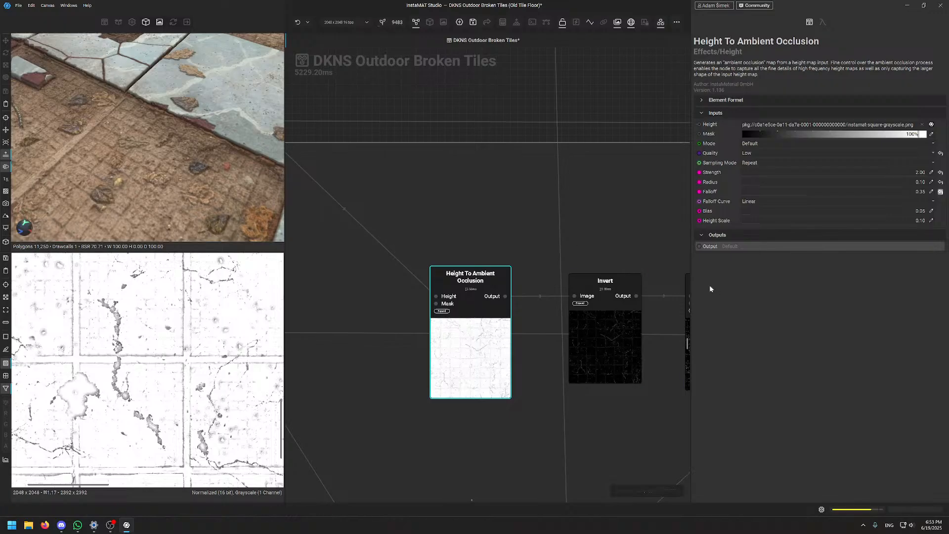
# Inspect the output of the Invert node that follows the Height To Ambient Occlusion node
pyautogui.moveTo(562, 285); pyautogui.dragTo(489, 302, button='middle')
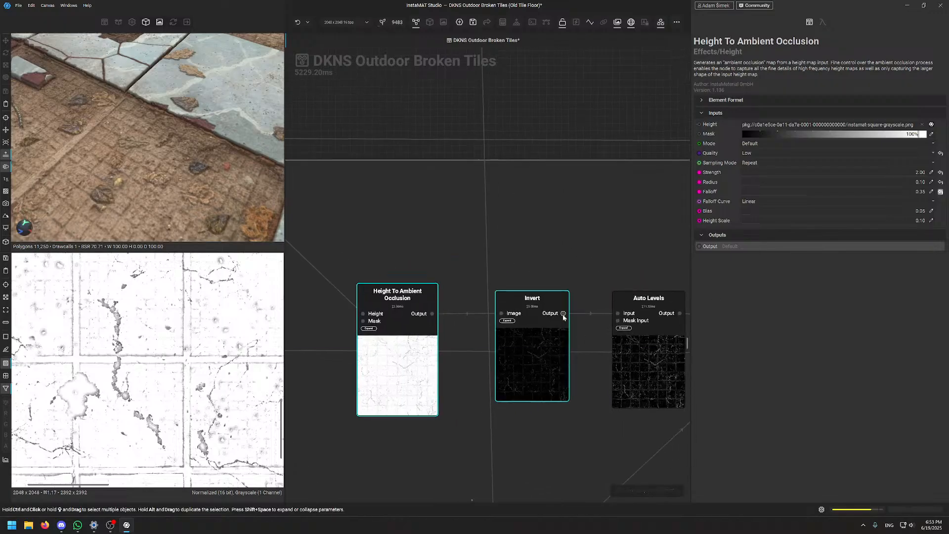
pyautogui.click(563, 314)
pyautogui.moveTo(295, 341); pyautogui.dragTo(109, 347, button='middle')
pyautogui.scroll(-3, 92, 375)
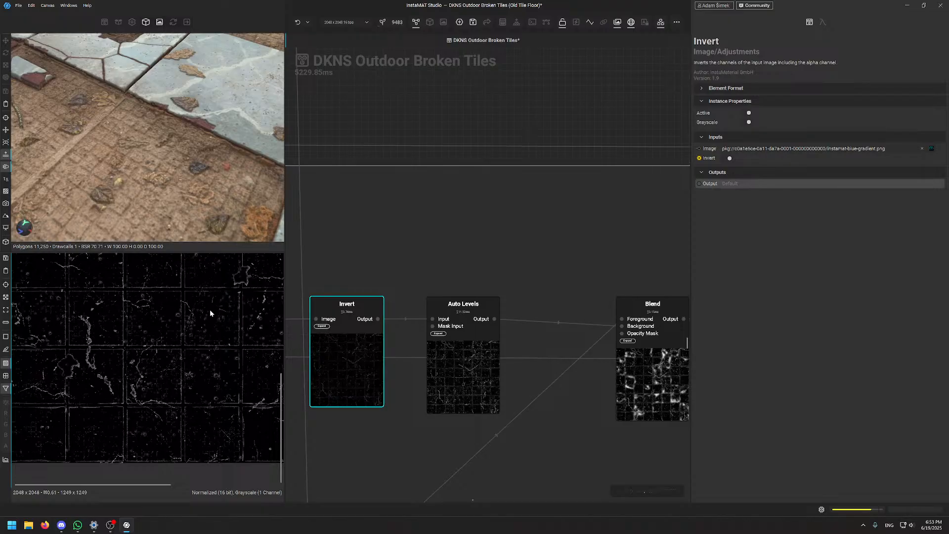
pyautogui.moveTo(210, 311); pyautogui.dragTo(185, 342, button='middle')
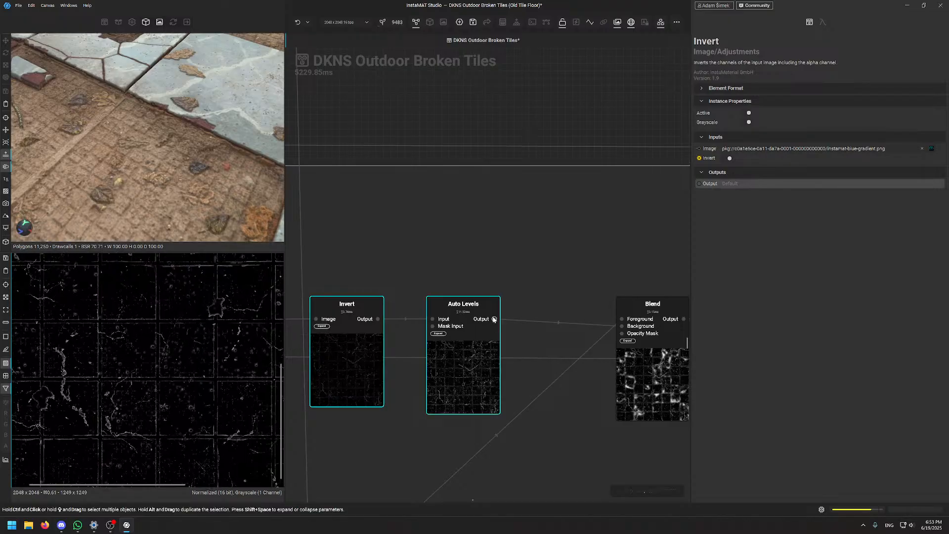
# Inspect the Blend after Auto Levels and the final Blend of the Fine Dirt Mask group, comparing their mask outputs
pyautogui.moveTo(634, 335); pyautogui.dragTo(479, 347, button='middle')
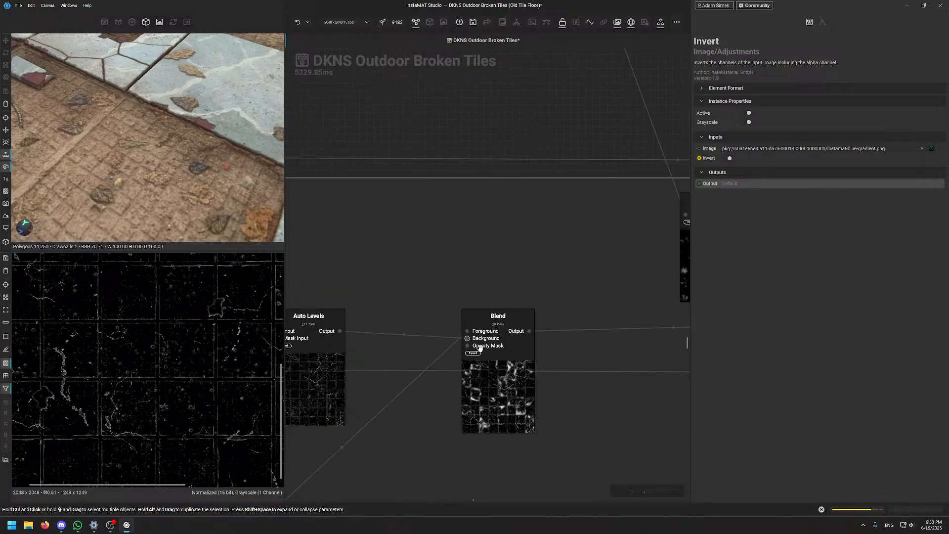
pyautogui.click(480, 347)
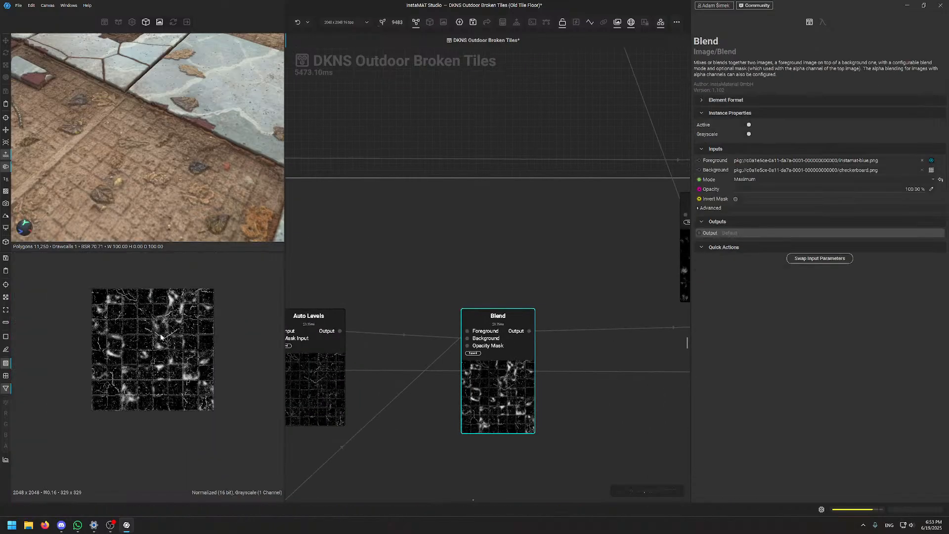
pyautogui.scroll(5, 161, 338)
pyautogui.scroll(-5, 550, 292)
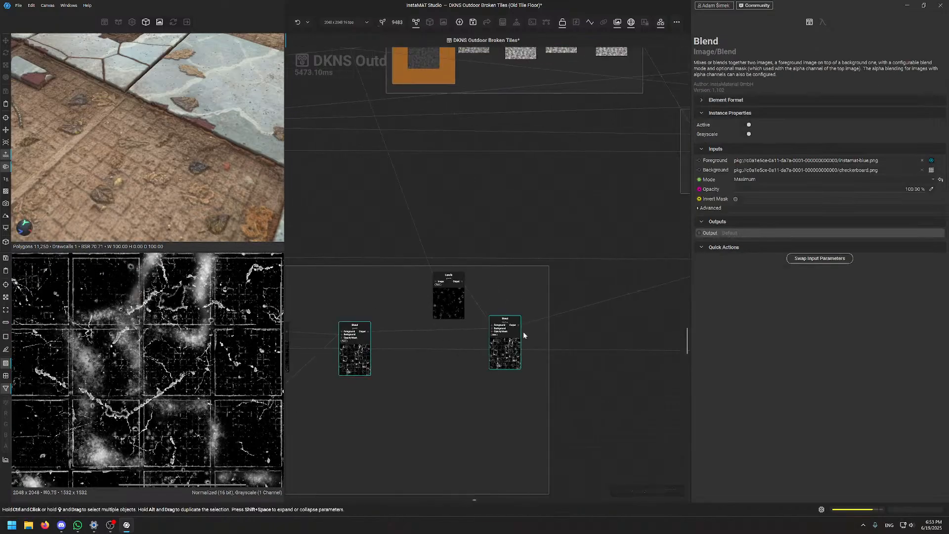
pyautogui.scroll(-3, 192, 376)
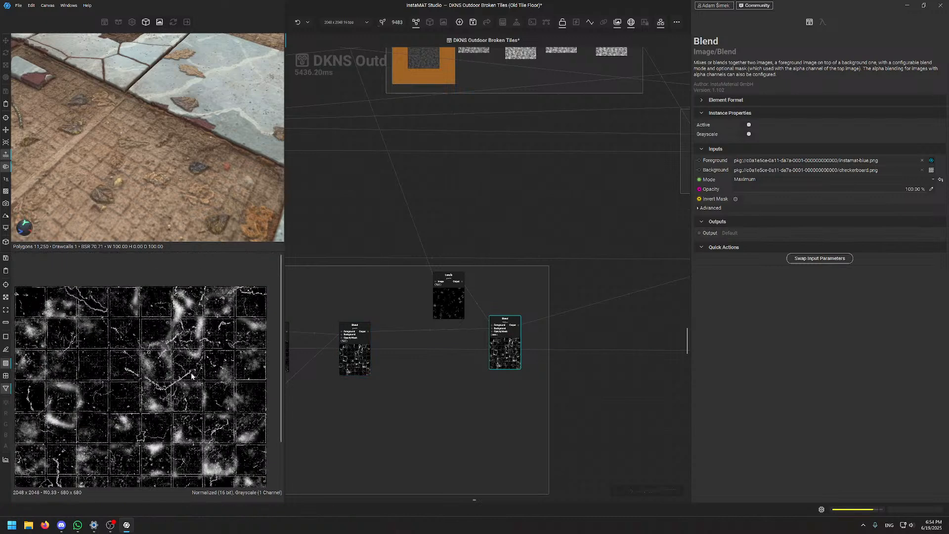
pyautogui.moveTo(192, 374); pyautogui.dragTo(176, 396, button='middle')
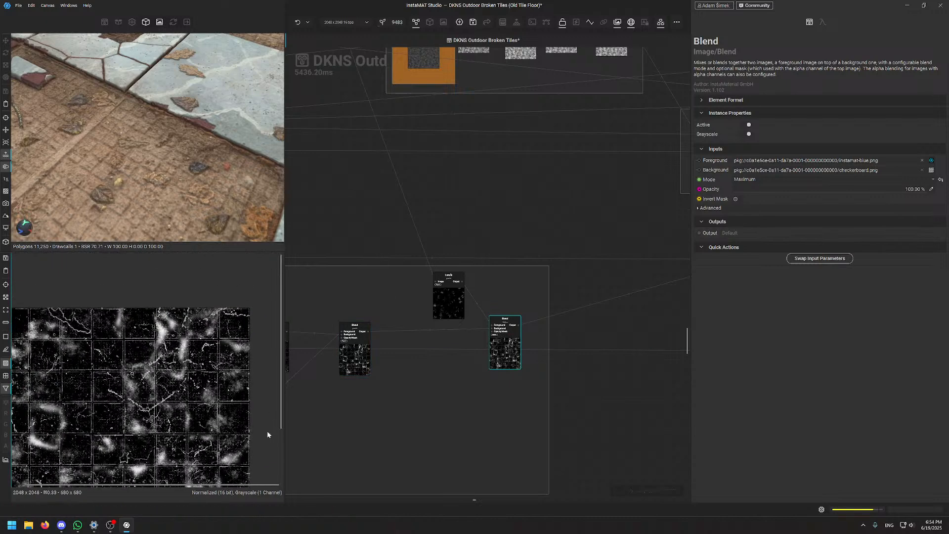
# Inspect the Levels node in the Fine Dirt Blend group and examine its adjusted mask up close
pyautogui.scroll(-3, 505, 202)
pyautogui.moveTo(544, 222); pyautogui.dragTo(392, 284, button='middle')
pyautogui.scroll(6, 497, 320)
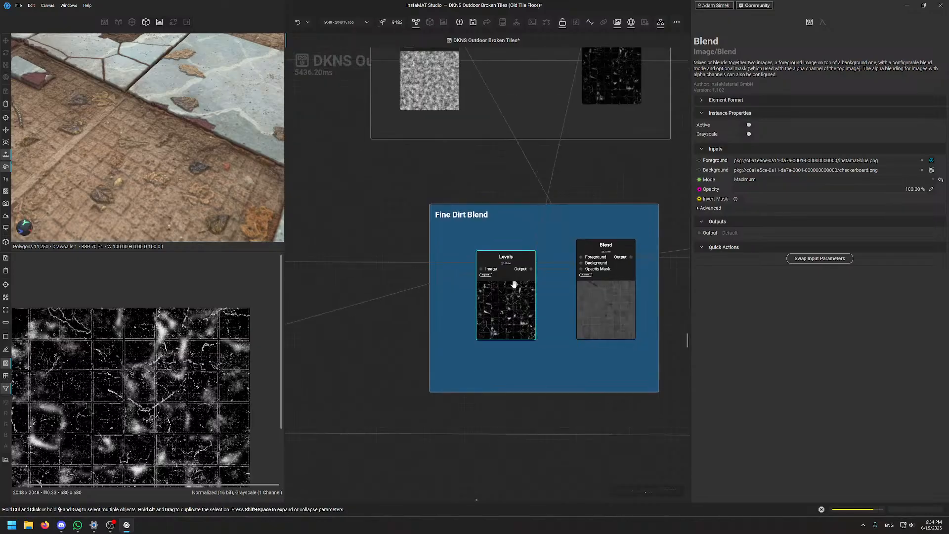
pyautogui.click(514, 285)
pyautogui.scroll(5, 144, 435)
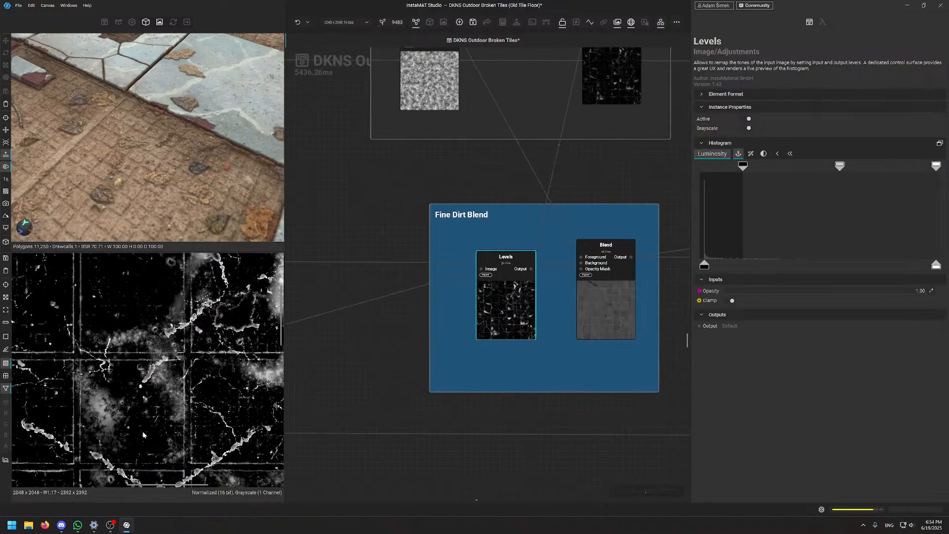
# Inspect the Dirt 3 and Fractal Sum source nodes in the Fine Dirt Base group
pyautogui.scroll(-5, 462, 193)
pyautogui.moveTo(458, 206); pyautogui.dragTo(441, 284, button='middle')
pyautogui.moveTo(417, 216); pyautogui.dragTo(637, 262, button='middle')
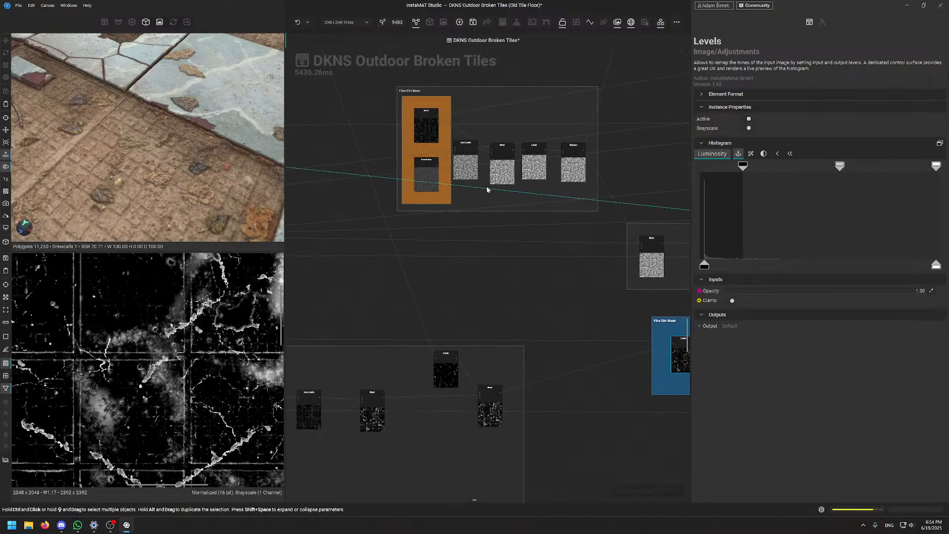
pyautogui.moveTo(487, 189); pyautogui.dragTo(457, 228, button='middle')
pyautogui.scroll(5, 399, 158)
pyautogui.click(401, 164)
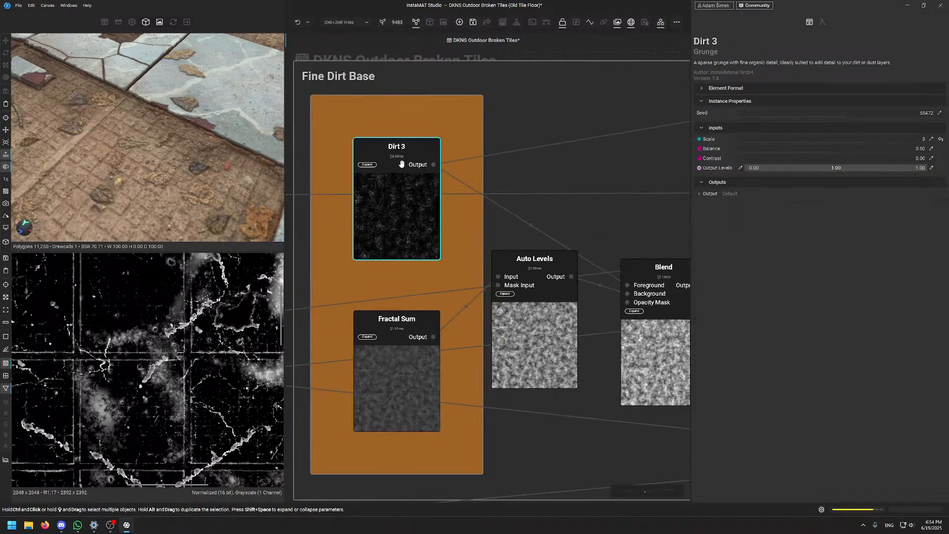
pyautogui.click(431, 338)
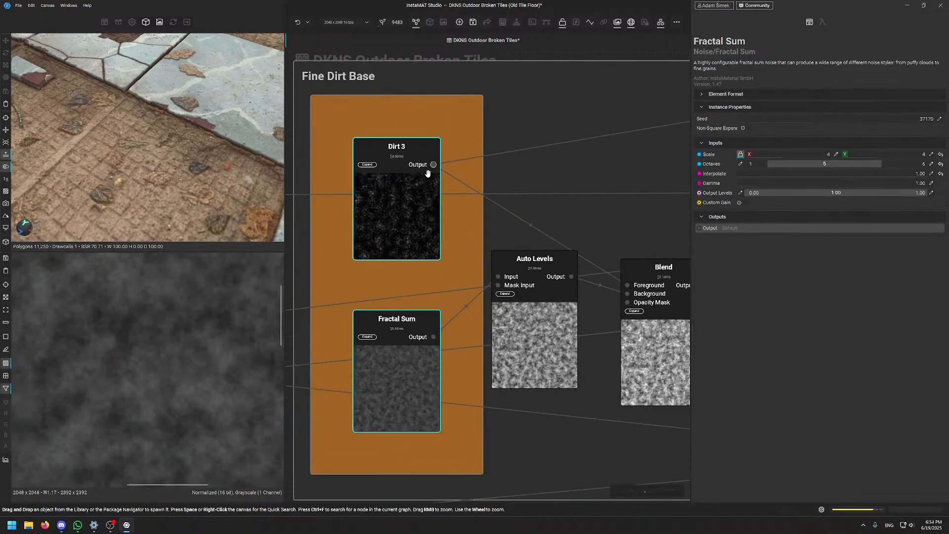
pyautogui.click(427, 173)
pyautogui.click(417, 356)
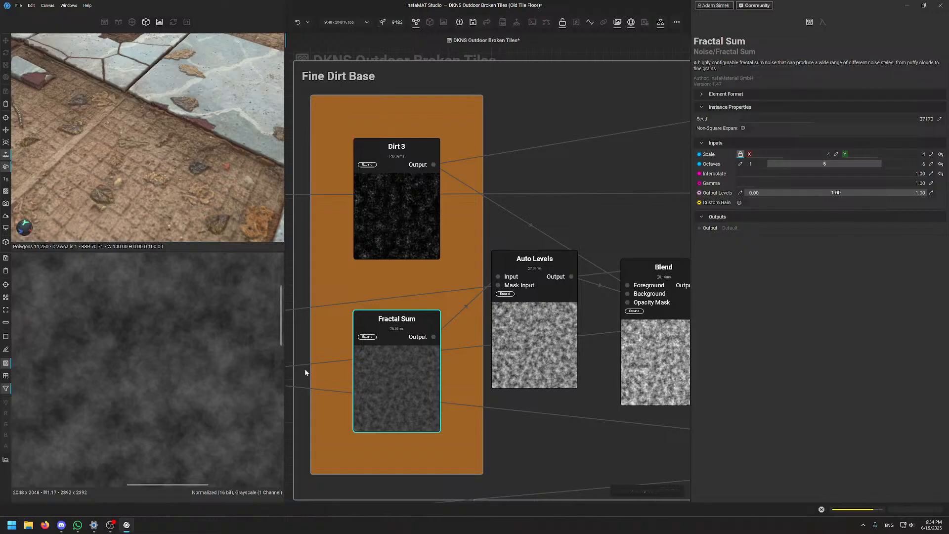
# Inspect the Blend node in the Fine Dirt Base group that combines the dirt and fractal noise
pyautogui.moveTo(573, 328); pyautogui.dragTo(450, 334, button='middle')
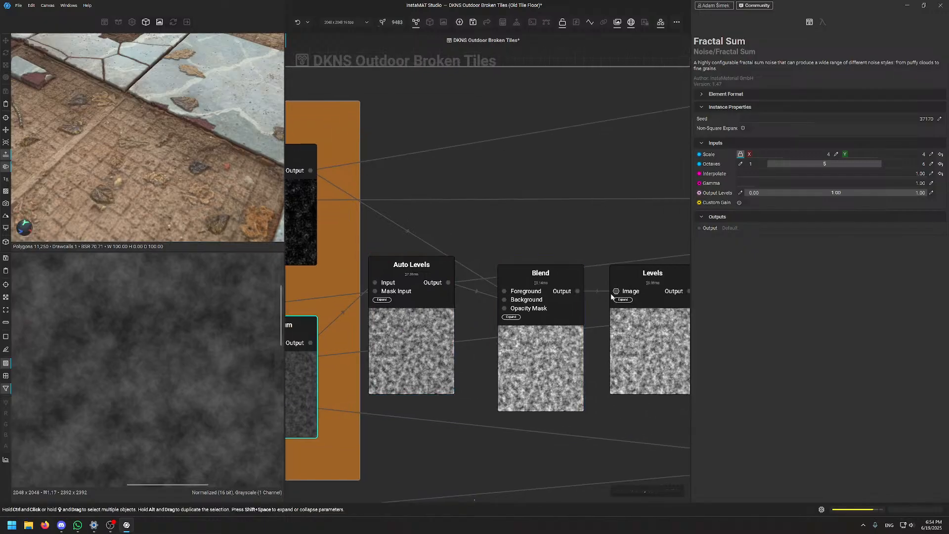
pyautogui.click(568, 293)
pyautogui.scroll(-5, 192, 352)
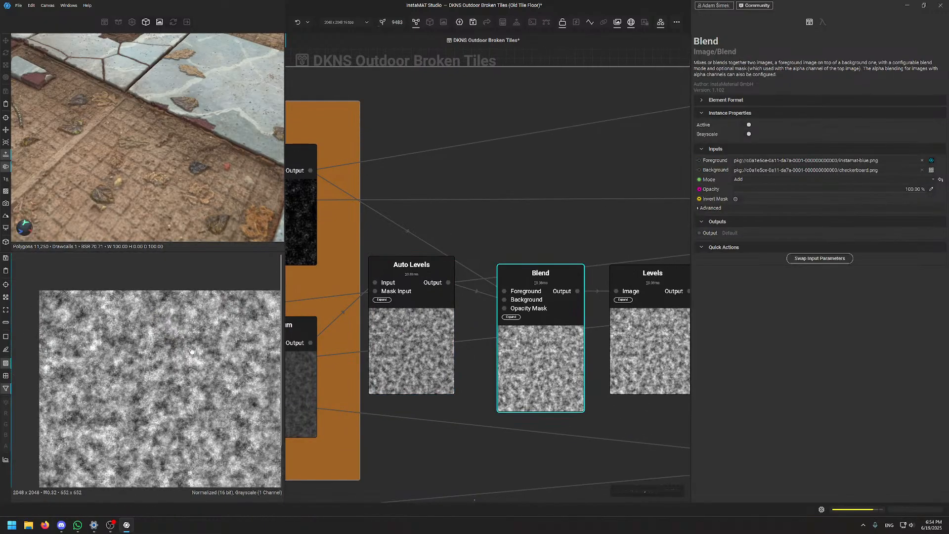
pyautogui.scroll(3, 192, 352)
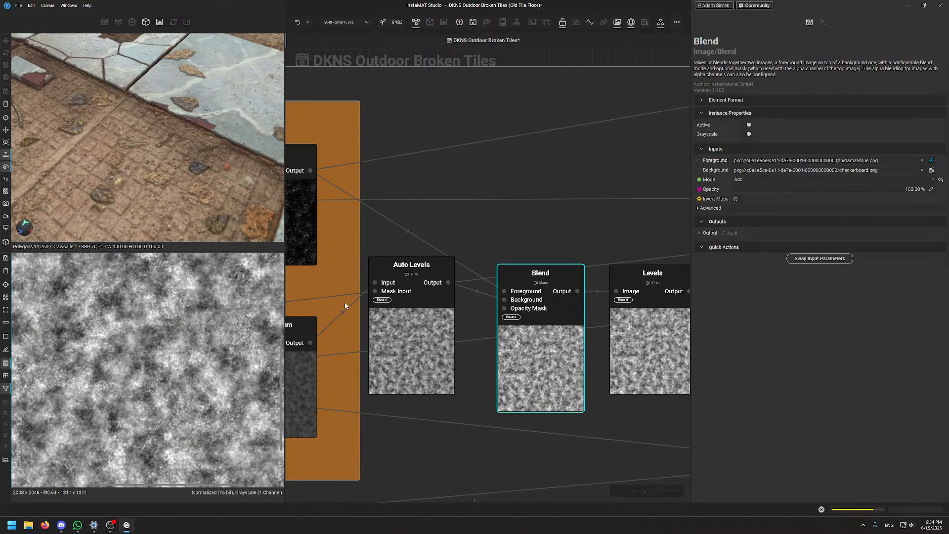
# Inspect the Sharpen node that finishes the Fine Dirt Base group
pyautogui.moveTo(653, 343); pyautogui.dragTo(424, 291, button='middle')
pyautogui.moveTo(607, 313); pyautogui.dragTo(496, 259, button='middle')
pyautogui.click(470, 264)
pyautogui.scroll(-2, 243, 393)
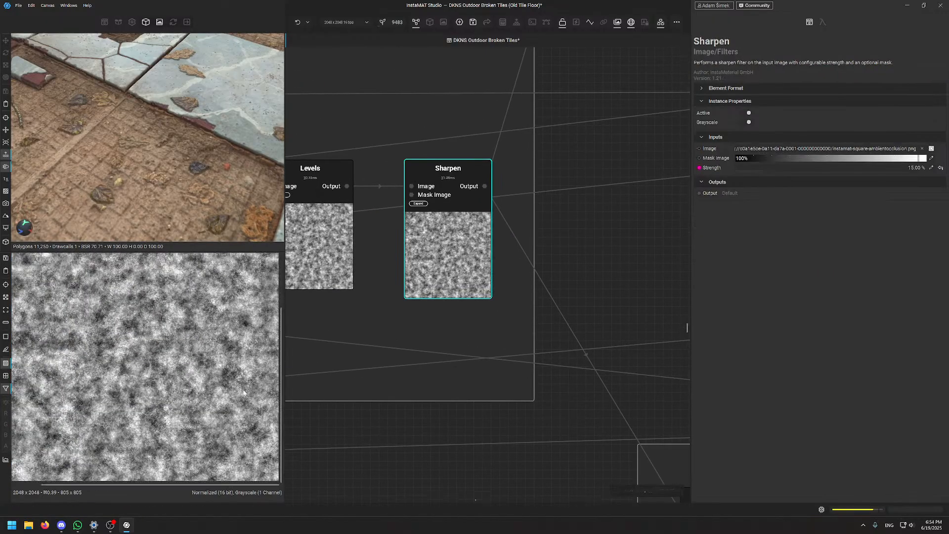
# Inspect the settings of the Subtract Blend node that receives the sharpened Fine Dirt Base
pyautogui.moveTo(560, 434); pyautogui.dragTo(467, 296, button='middle')
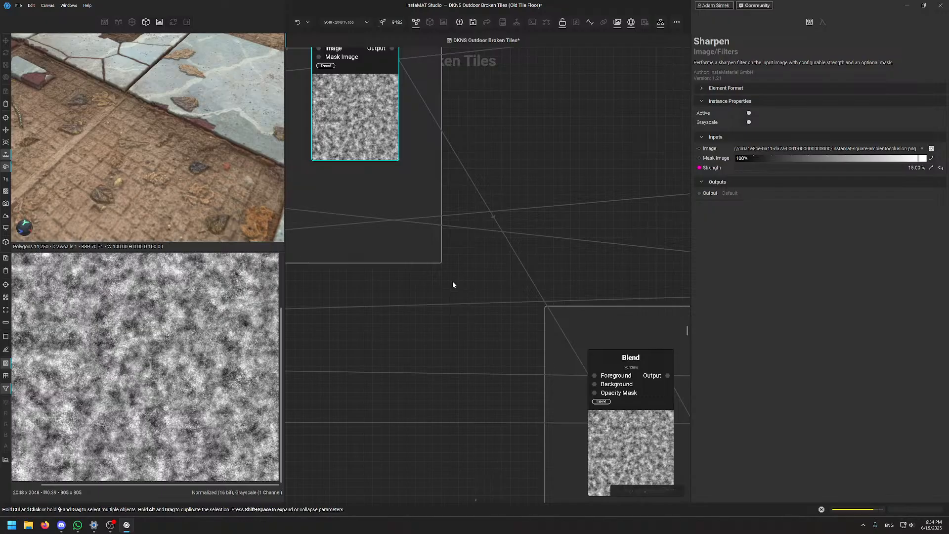
pyautogui.click(613, 422)
pyautogui.moveTo(613, 422); pyautogui.dragTo(455, 288, button='middle')
pyautogui.scroll(-5, 429, 381)
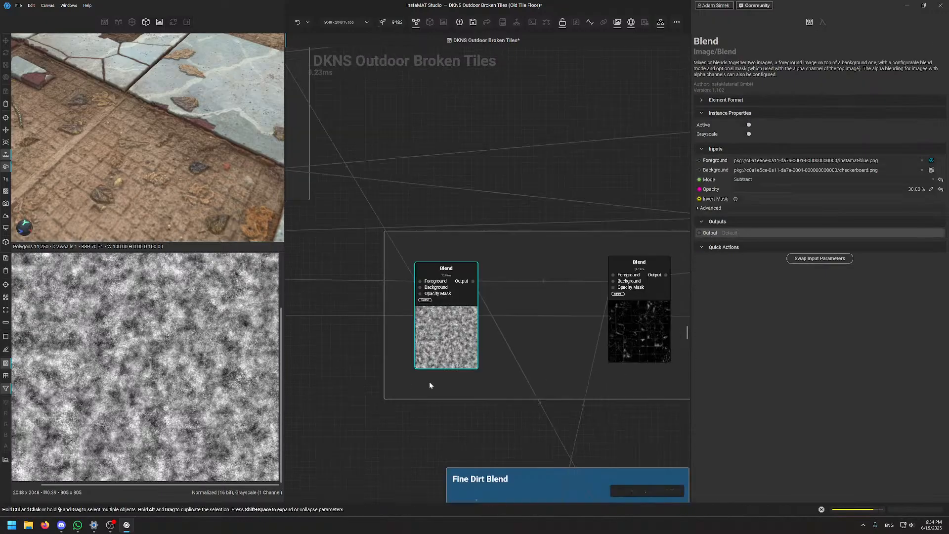
# Inspect the Blend node in the Fine Dirt Blend group, examining its settings and the resulting tile height up close
pyautogui.moveTo(504, 381); pyautogui.dragTo(423, 273, button='middle')
pyautogui.click(487, 368)
pyautogui.scroll(-4, 187, 385)
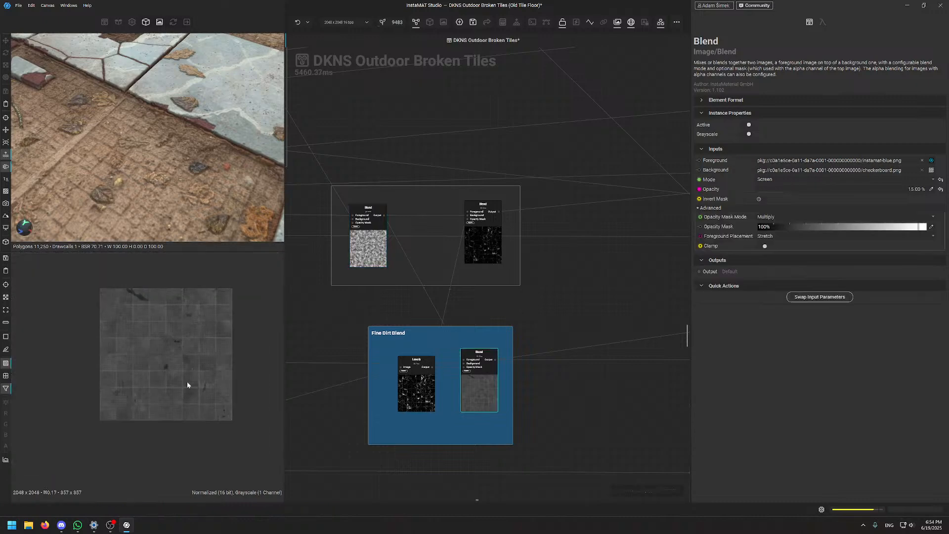
pyautogui.scroll(6, 167, 355)
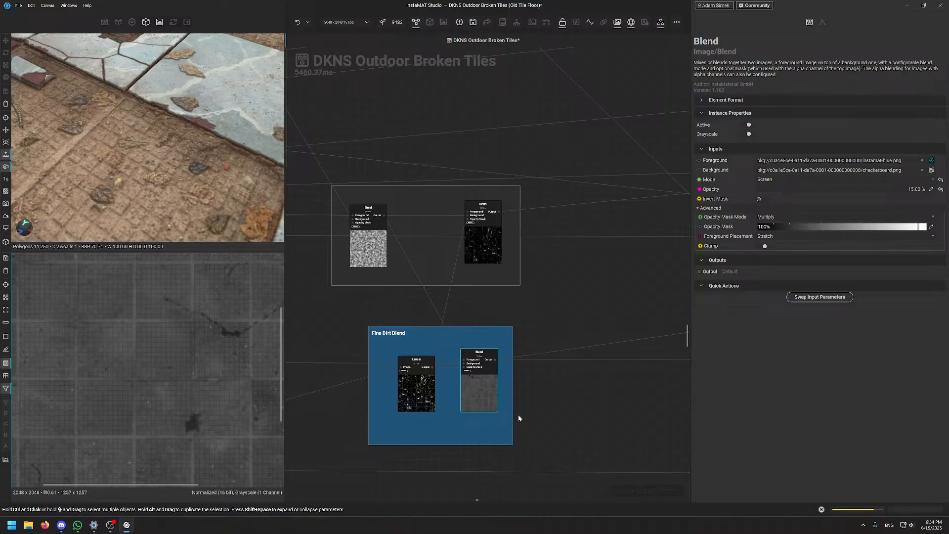
# Examine the Underlay Blend group and the node groups around it in the graph
pyautogui.moveTo(459, 288); pyautogui.dragTo(580, 313, button='middle')
pyautogui.scroll(-5, 547, 297)
pyautogui.moveTo(391, 294); pyautogui.dragTo(254, 284, button='middle')
pyautogui.moveTo(593, 316); pyautogui.dragTo(532, 329, button='middle')
pyautogui.scroll(-3, 585, 305)
pyautogui.scroll(7, 558, 317)
pyautogui.scroll(-4, 554, 364)
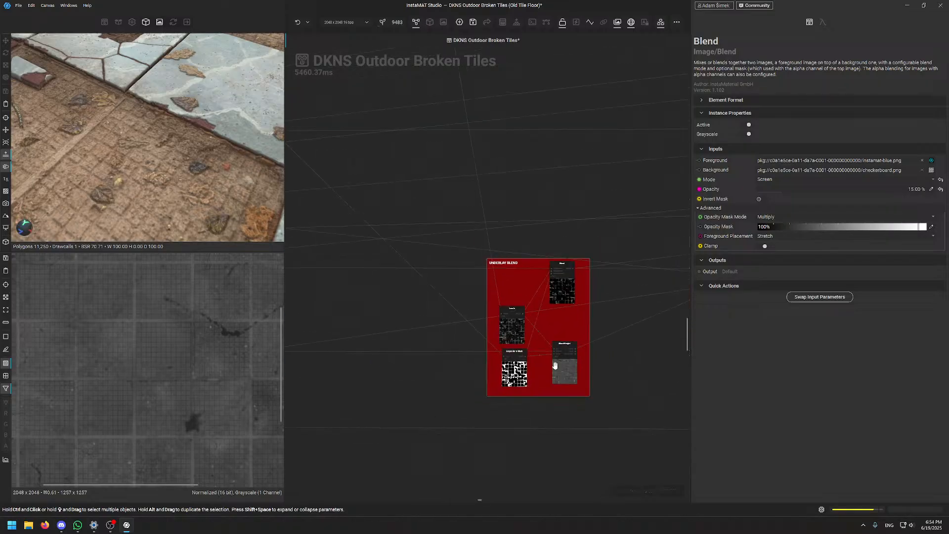
pyautogui.moveTo(628, 362); pyautogui.dragTo(542, 366, button='middle')
pyautogui.scroll(-4, 527, 279)
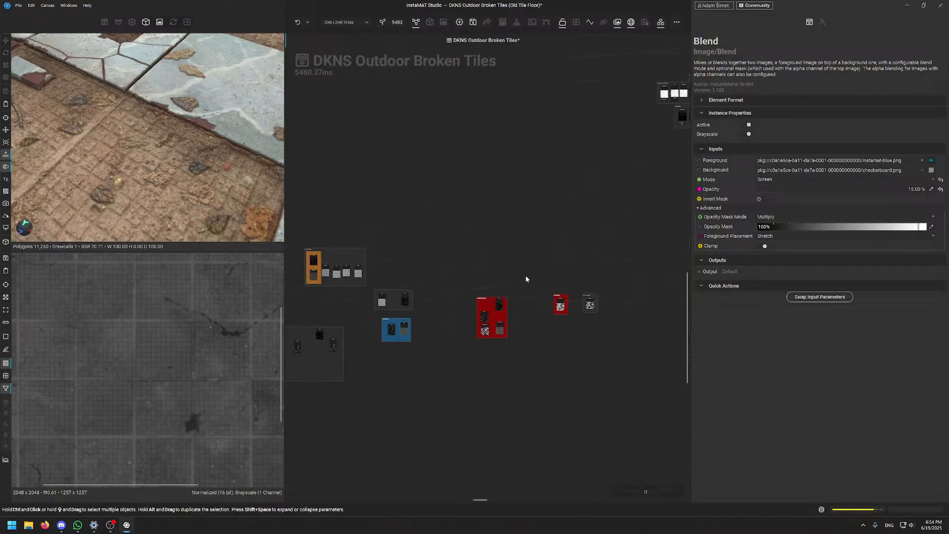
pyautogui.scroll(4, 506, 280)
pyautogui.scroll(-4, 462, 278)
# Clear the node selection and save the package
pyautogui.moveTo(430, 276); pyautogui.dragTo(672, 329, button='middle')
pyautogui.moveTo(396, 259); pyautogui.dragTo(511, 250, button='middle')
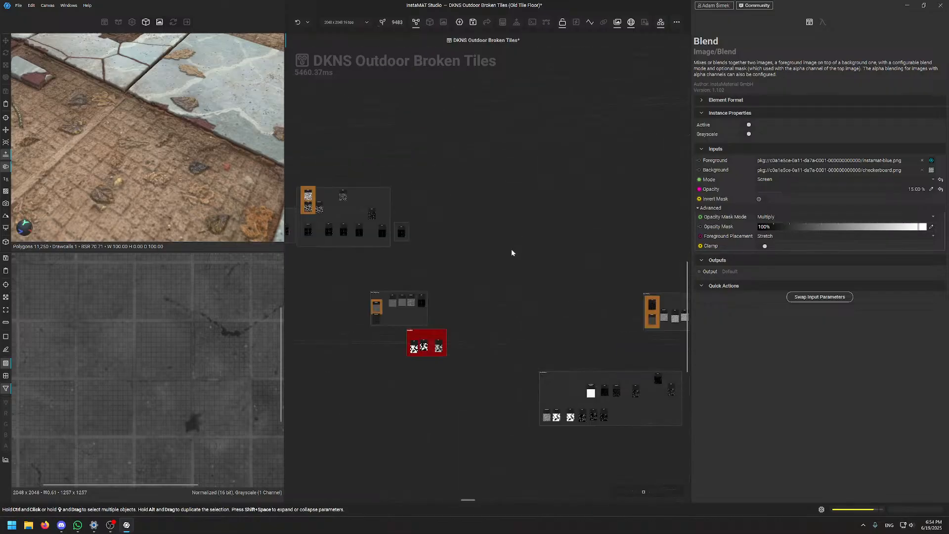
pyautogui.moveTo(403, 316); pyautogui.dragTo(529, 305, button='middle')
pyautogui.moveTo(463, 262); pyautogui.dragTo(579, 287, button='middle')
pyautogui.click(435, 278)
pyautogui.hotkey('ctrl', 's')
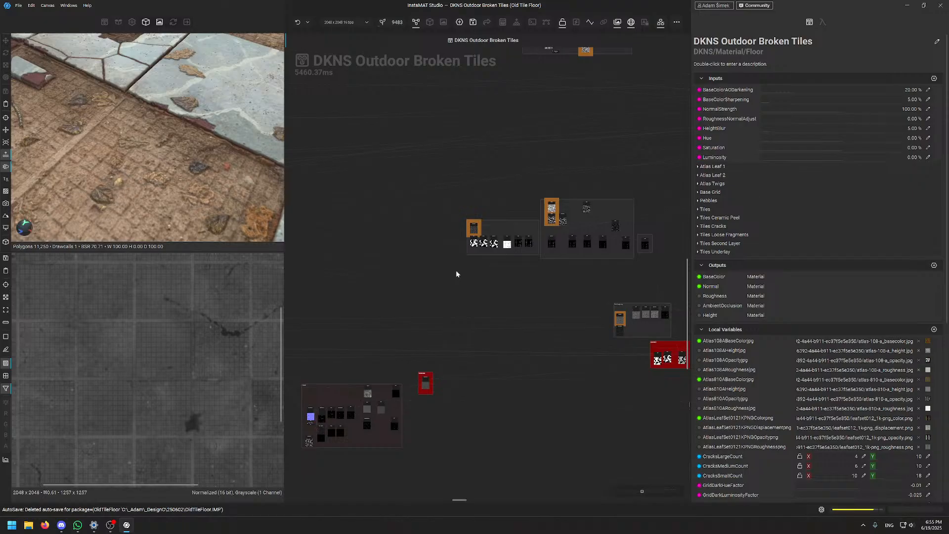
# Examine the broken tile edges and the dirt ground between the tiles in the 3D preview from several distances and angles
pyautogui.moveTo(429, 342); pyautogui.dragTo(660, 315, button='middle')
pyautogui.moveTo(400, 321); pyautogui.dragTo(688, 313, button='middle')
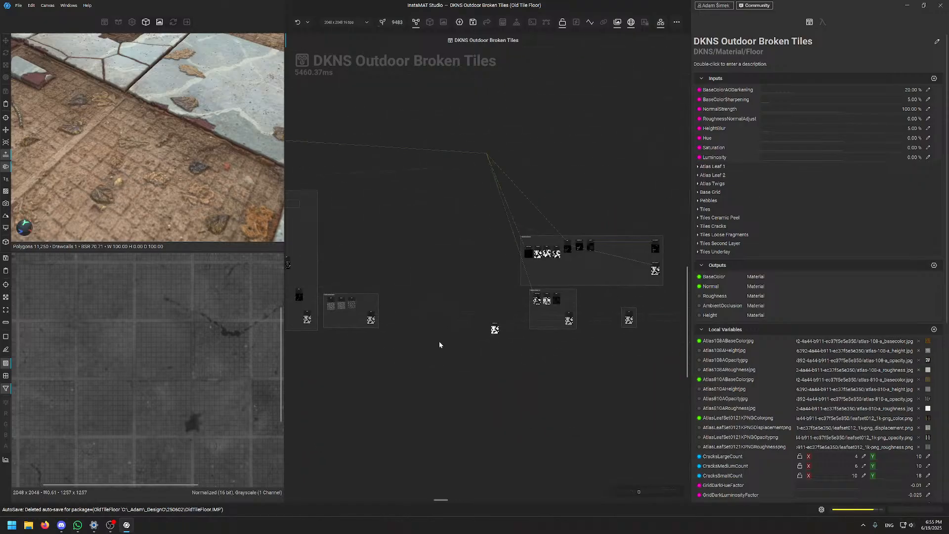
pyautogui.moveTo(413, 347); pyautogui.dragTo(616, 331, button='middle')
pyautogui.scroll(-5, 150, 130)
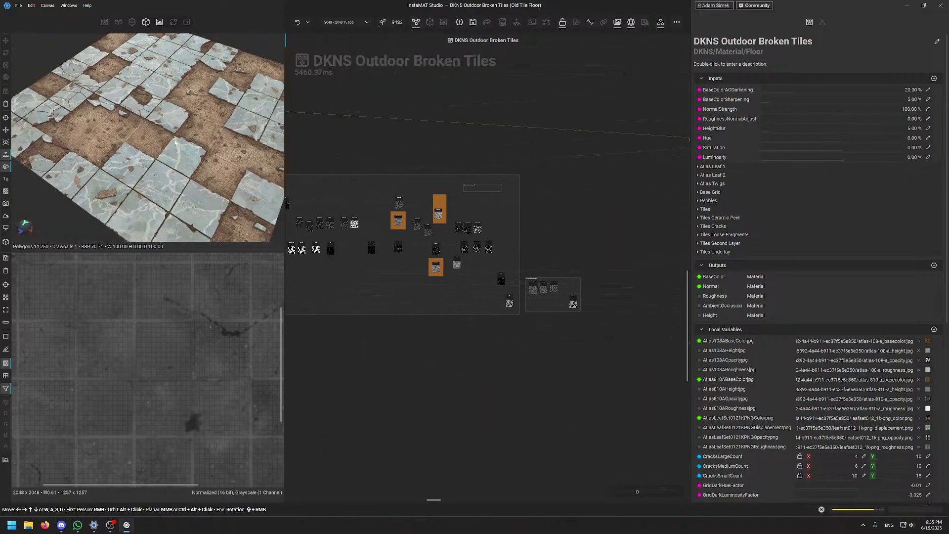
pyautogui.scroll(5, 216, 107)
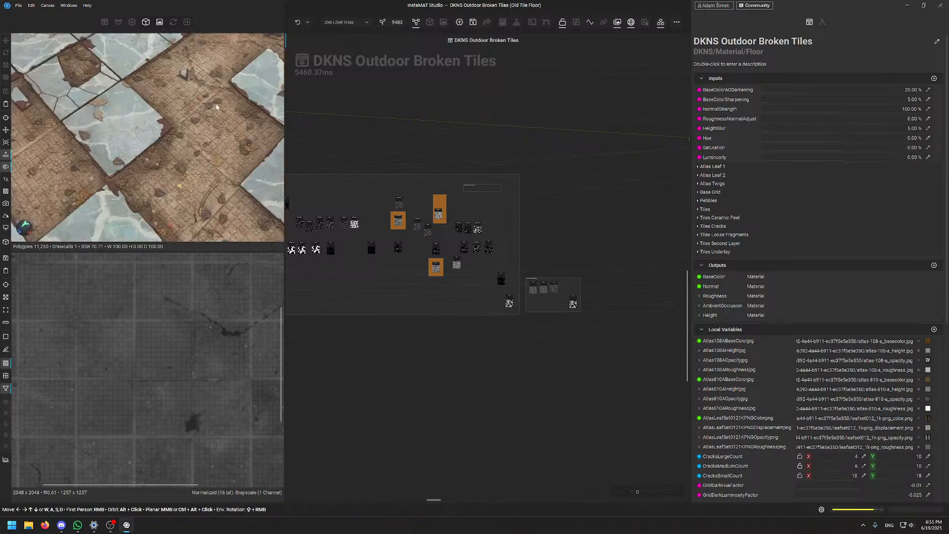
pyautogui.scroll(-5, 181, 136)
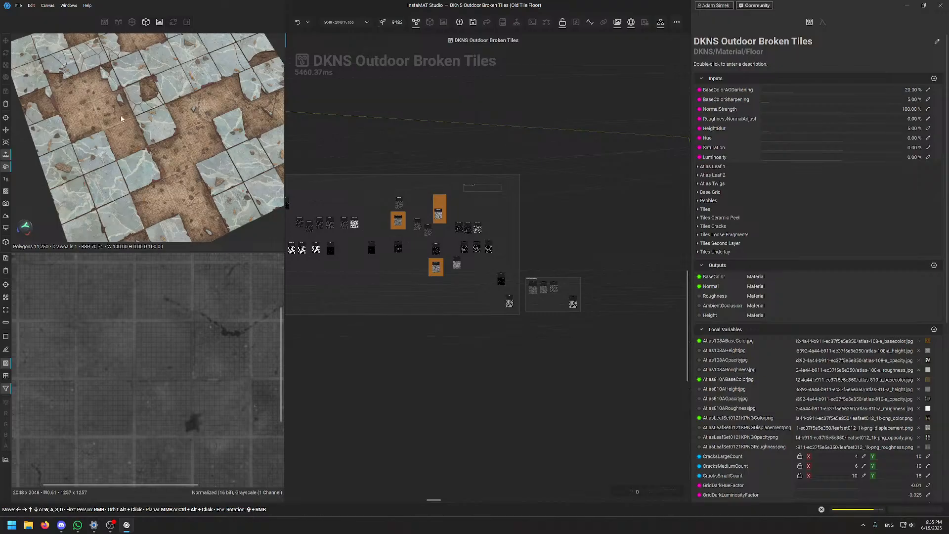
pyautogui.scroll(5, 121, 119)
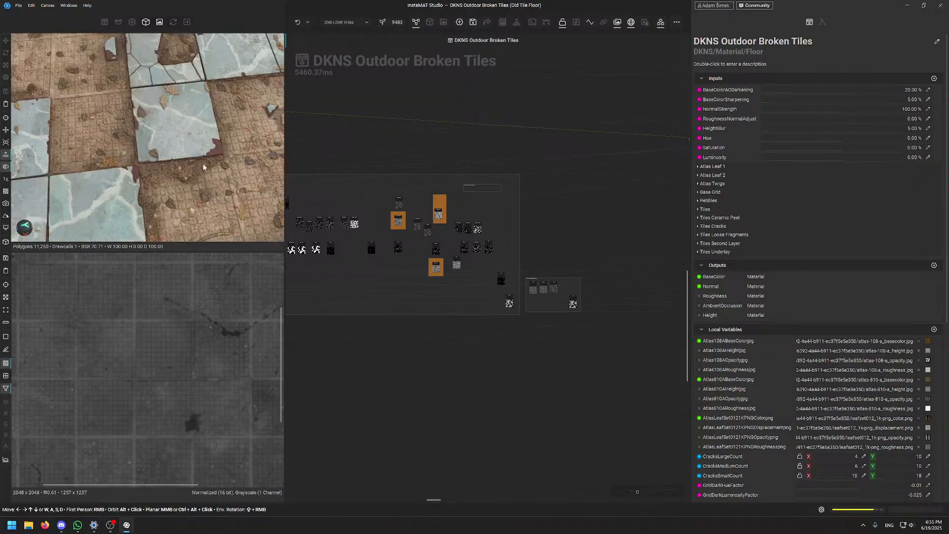
pyautogui.keyDown('alt'); pyautogui.moveTo(203, 167); pyautogui.dragTo(168, 173); pyautogui.keyUp('alt')
pyautogui.moveTo(157, 94); pyautogui.dragTo(173, 158, button='middle')
pyautogui.keyDown('alt'); pyautogui.moveTo(173, 157); pyautogui.dragTo(194, 110); pyautogui.keyUp('alt')
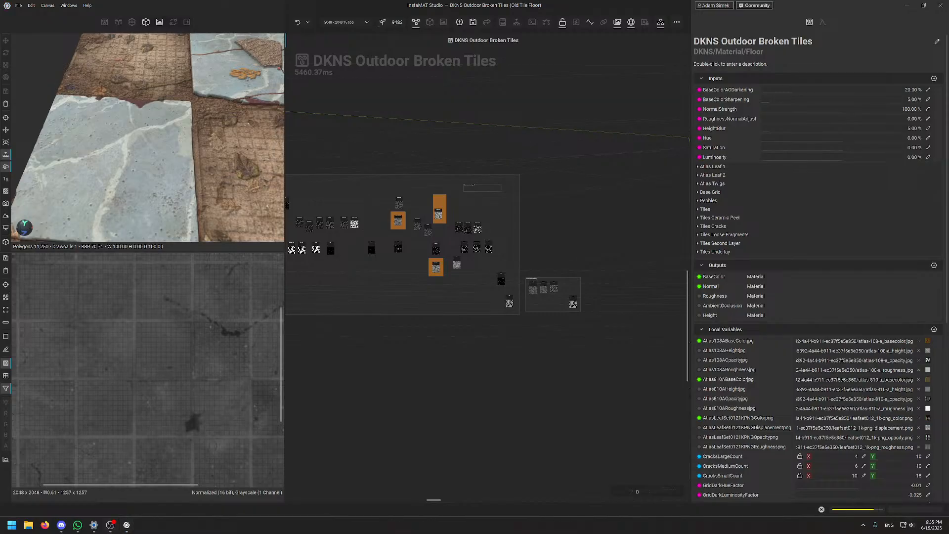
# Bring up the reference board and examine the broken tile photo for comparison with the material, then dismiss it
pyautogui.moveTo(0, 250); pyautogui.dragTo(435, 254, button='right')
pyautogui.scroll(3, 454, 185)
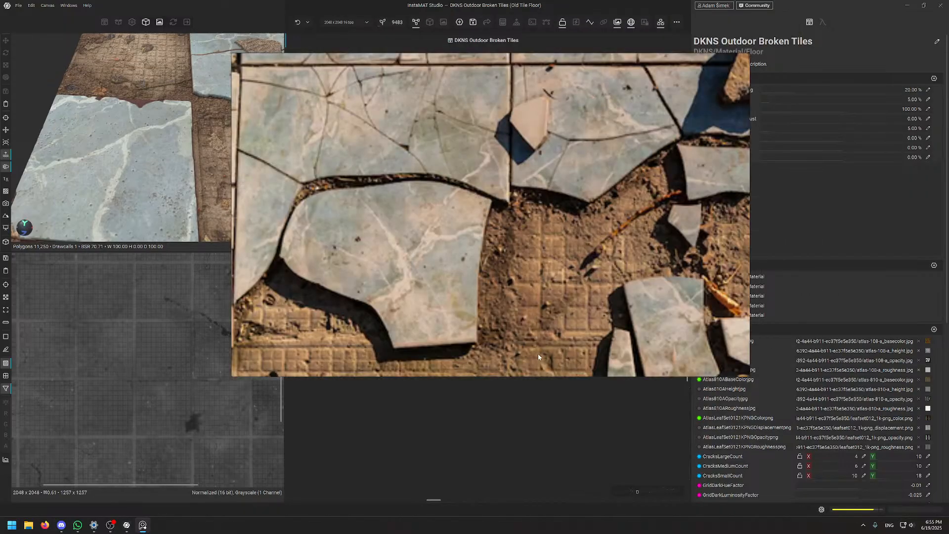
pyautogui.scroll(-2, 455, 216)
pyautogui.moveTo(655, 173); pyautogui.dragTo(633, 178)
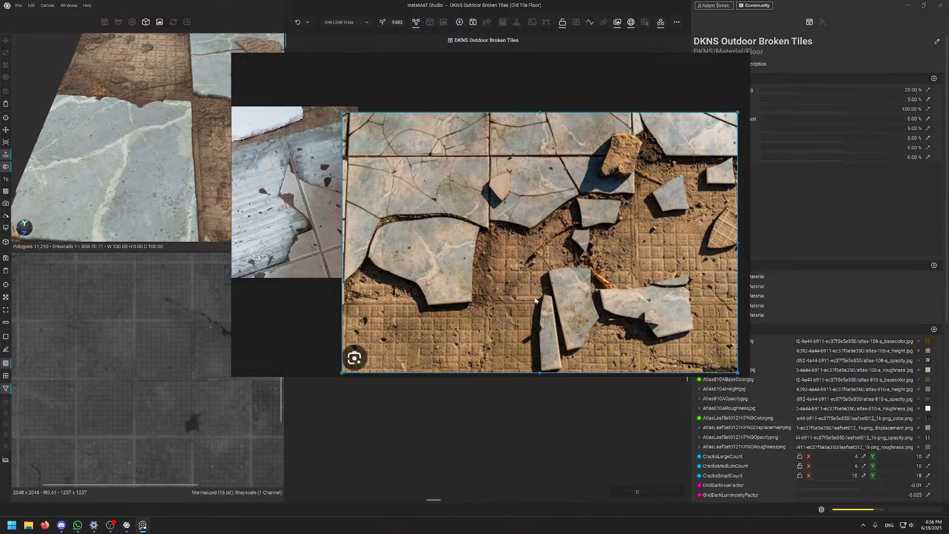
pyautogui.moveTo(598, 225); pyautogui.dragTo(562, 221)
pyautogui.moveTo(562, 221); pyautogui.dragTo(595, 215, button='middle')
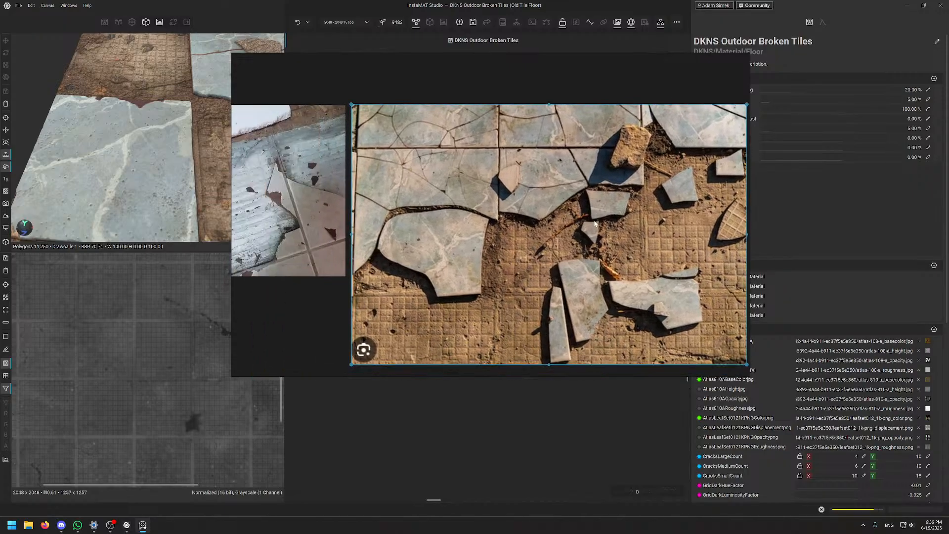
pyautogui.moveTo(609, 227); pyautogui.dragTo(0, 329, button='right')
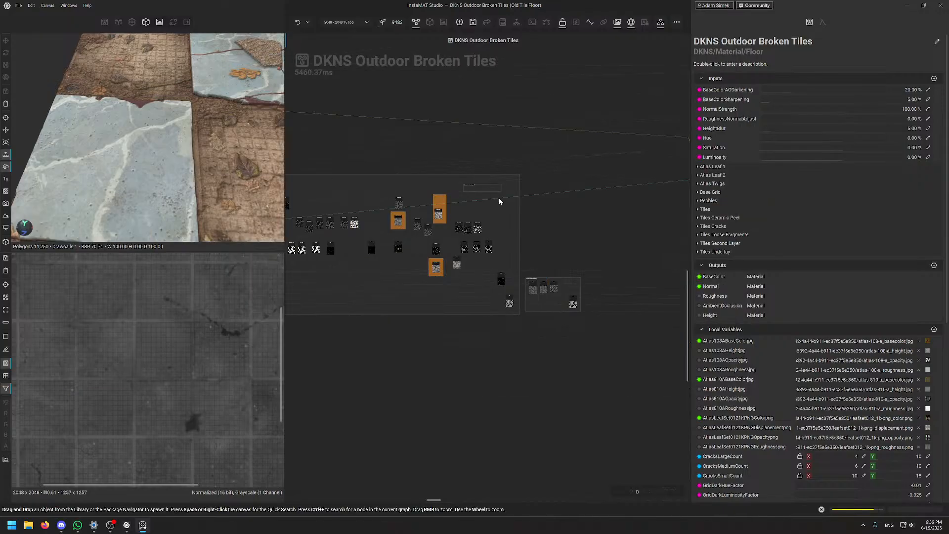
# Examine the large node group that starts with two orange-framed nodes and follow its chain to the small groups beyond it
pyautogui.moveTo(457, 341); pyautogui.dragTo(664, 384, button='middle')
pyautogui.moveTo(383, 253)
pyautogui.mouseDown(button='middle')
pyautogui.moveTo(399, 248)
pyautogui.moveTo(511, 312)
pyautogui.moveTo(459, 119)
pyautogui.moveTo(326, 320)
pyautogui.mouseUp(button='middle')
pyautogui.scroll(5, 448, 317)
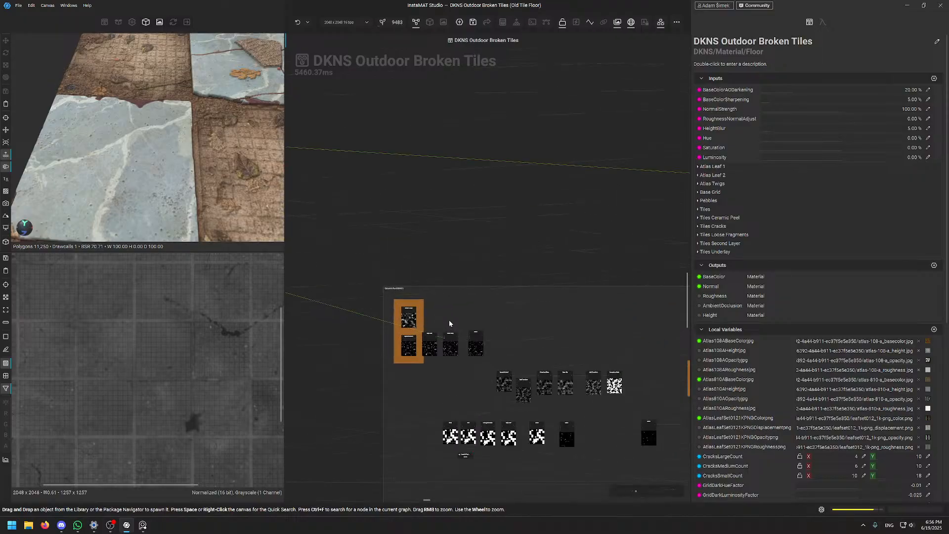
pyautogui.moveTo(546, 309); pyautogui.dragTo(424, 270, button='middle')
pyautogui.scroll(-5, 424, 271)
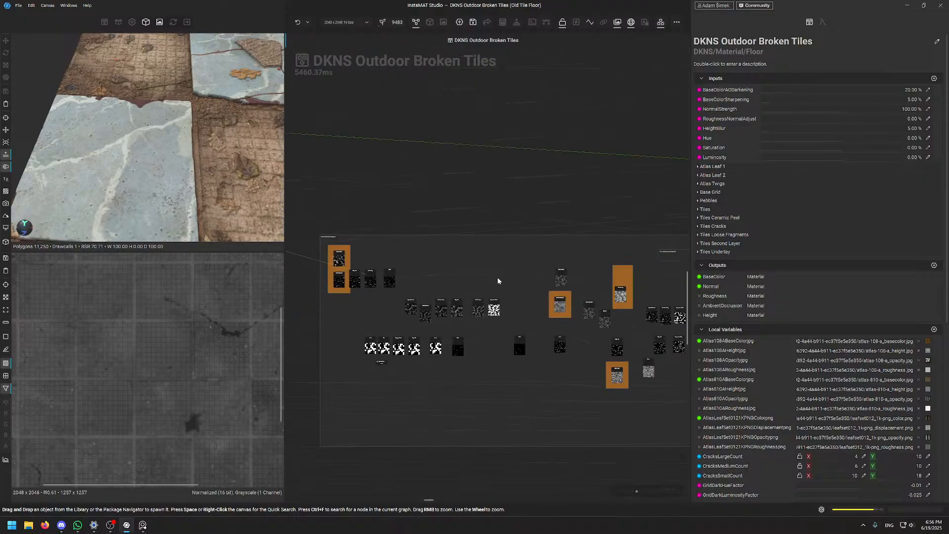
pyautogui.moveTo(677, 280); pyautogui.dragTo(327, 326, button='middle')
pyautogui.scroll(-3, 395, 276)
pyautogui.moveTo(288, 239); pyautogui.dragTo(422, 261, button='middle')
# Inspect the tile layout in the 3D preview from nearly straight above
pyautogui.keyDown('alt'); pyautogui.moveTo(252, 161); pyautogui.dragTo(189, 173); pyautogui.keyUp('alt')
pyautogui.scroll(-5, 230, 152)
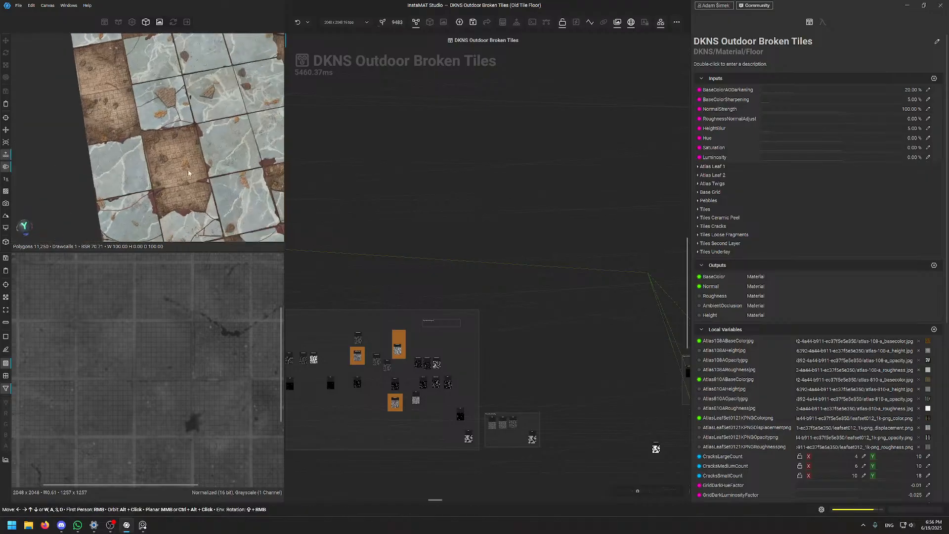
pyautogui.moveTo(197, 151); pyautogui.dragTo(145, 182, button='middle')
pyautogui.keyDown('alt'); pyautogui.moveTo(144, 181); pyautogui.dragTo(178, 116); pyautogui.keyUp('alt')
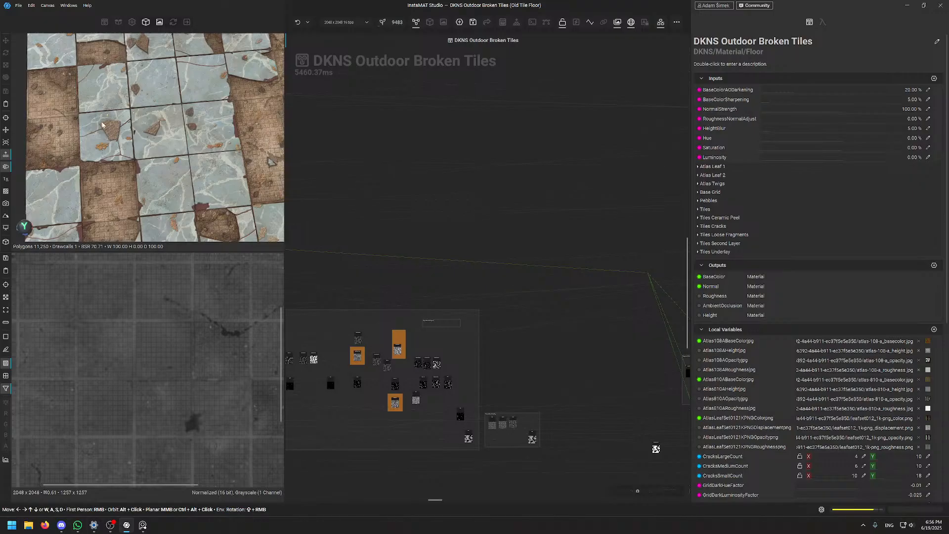
# Review the node graph from the mask groups across to the teal-framed group and its neighbours
pyautogui.moveTo(547, 242); pyautogui.dragTo(451, 184, button='middle')
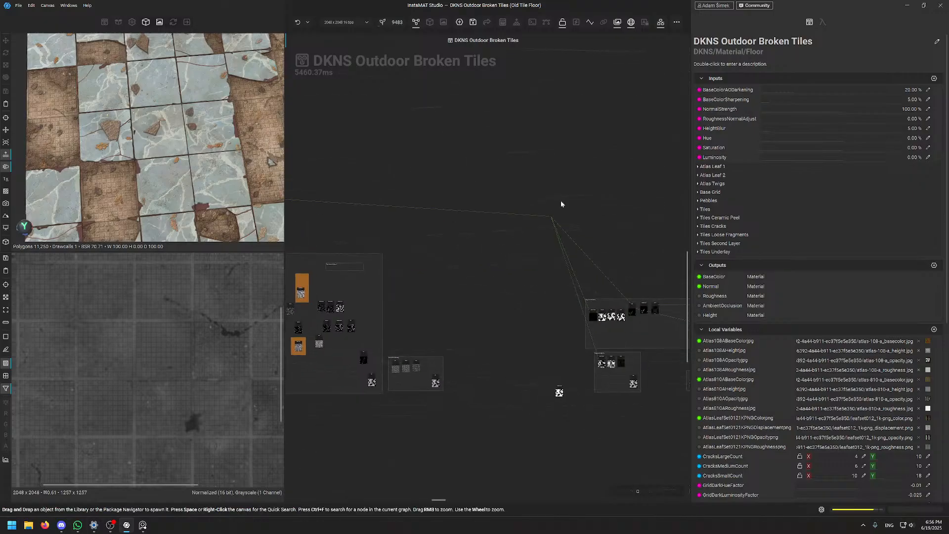
pyautogui.moveTo(666, 227); pyautogui.dragTo(457, 214, button='middle')
pyautogui.moveTo(637, 228); pyautogui.dragTo(485, 212, button='middle')
pyautogui.moveTo(505, 254); pyautogui.dragTo(384, 180, button='middle')
pyautogui.moveTo(403, 85); pyautogui.dragTo(383, 177, button='middle')
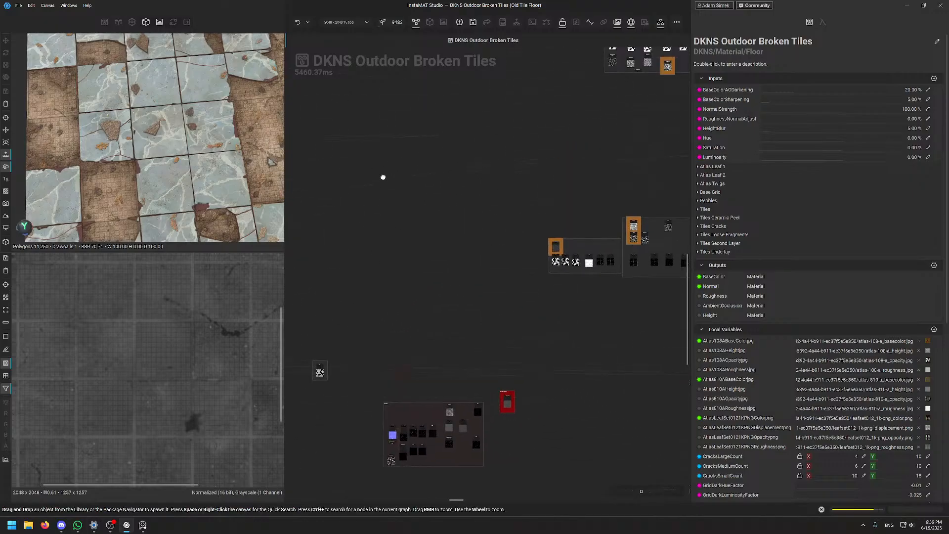
pyautogui.moveTo(493, 59); pyautogui.dragTo(553, 263, button='middle')
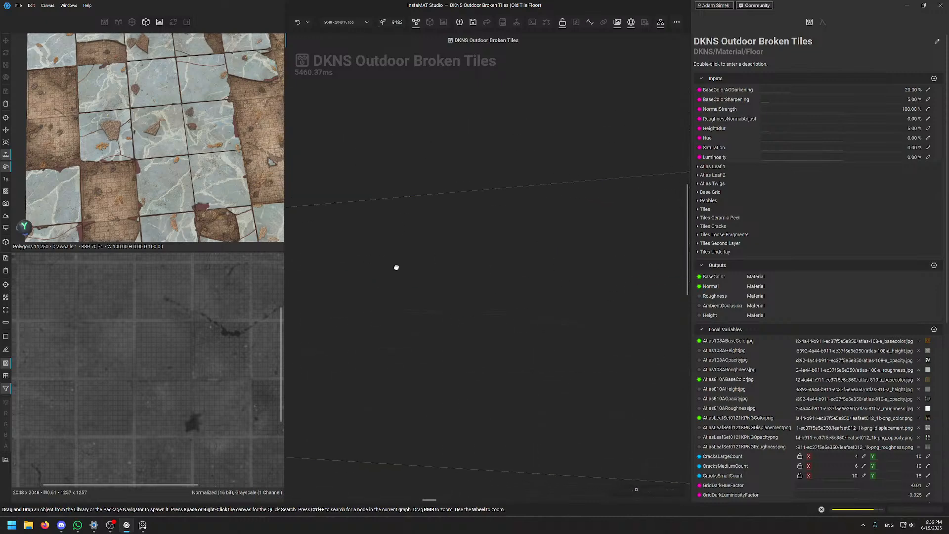
pyautogui.moveTo(598, 284); pyautogui.dragTo(368, 300, button='middle')
pyautogui.moveTo(636, 301); pyautogui.dragTo(370, 272, button='middle')
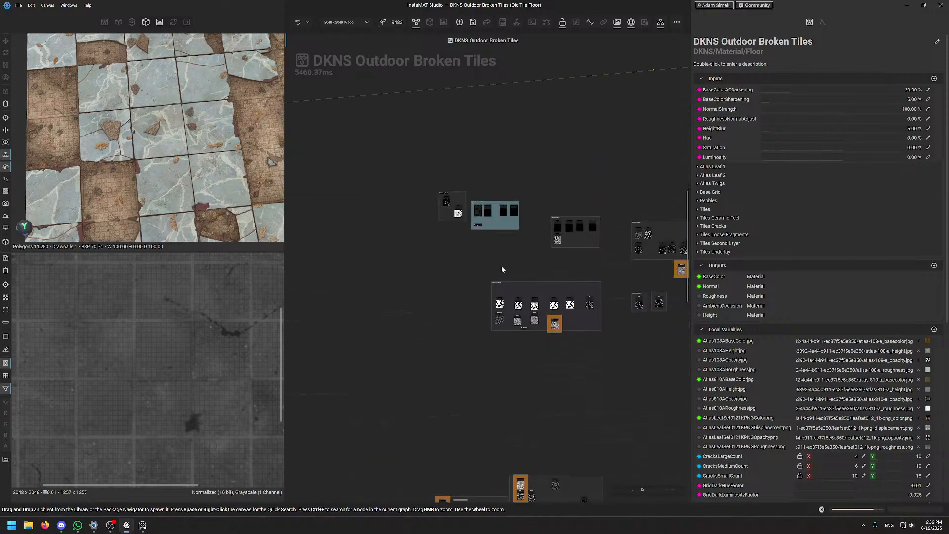
# Examine the teal-framed group, the wide group below it and the node groups that follow them
pyautogui.scroll(4, 466, 233)
pyautogui.scroll(4, 447, 201)
pyautogui.scroll(-5, 448, 202)
pyautogui.moveTo(542, 276); pyautogui.dragTo(448, 201, button='middle')
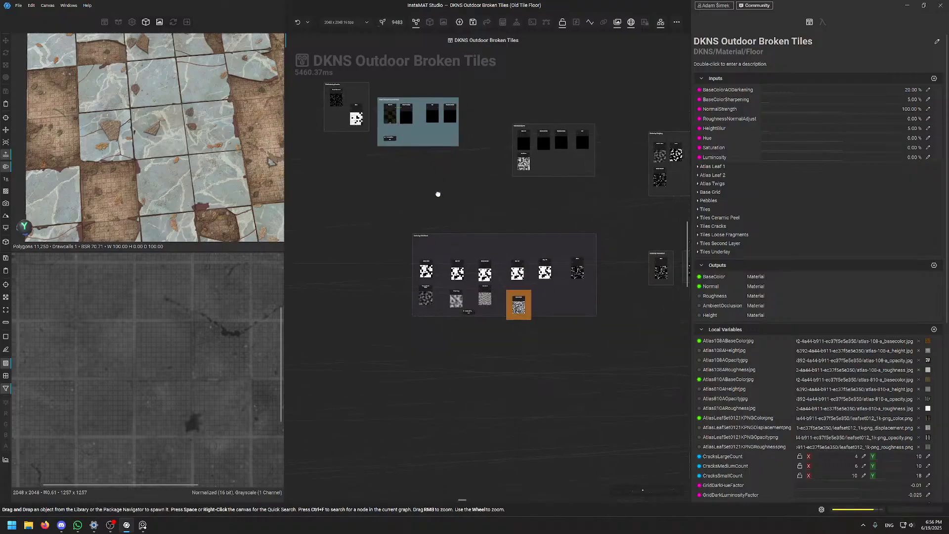
pyautogui.moveTo(522, 206); pyautogui.dragTo(457, 248, button='middle')
pyautogui.scroll(-3, 474, 252)
pyautogui.moveTo(569, 306); pyautogui.dragTo(463, 265, button='middle')
pyautogui.moveTo(611, 298); pyautogui.dragTo(415, 297, button='middle')
pyautogui.moveTo(617, 308); pyautogui.dragTo(349, 330, button='middle')
pyautogui.moveTo(480, 324); pyautogui.dragTo(676, 297, button='middle')
pyautogui.moveTo(379, 305); pyautogui.dragTo(671, 335, button='middle')
pyautogui.moveTo(375, 331); pyautogui.dragTo(531, 169, button='middle')
pyautogui.moveTo(509, 303); pyautogui.dragTo(488, 162, button='middle')
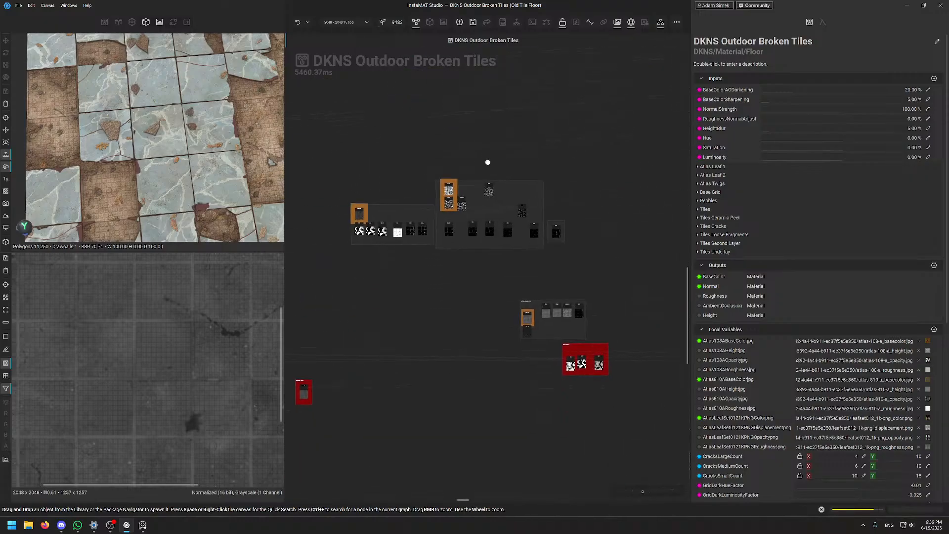
# Examine the groups with orange-framed nodes and the red three-node group, tracing how they connect
pyautogui.scroll(6, 572, 279)
pyautogui.moveTo(372, 256); pyautogui.dragTo(358, 324, button='middle')
pyautogui.scroll(-4, 573, 279)
pyautogui.moveTo(508, 211); pyautogui.dragTo(467, 236, button='middle')
pyautogui.scroll(4, 467, 238)
pyautogui.scroll(-6, 467, 237)
pyautogui.moveTo(510, 330); pyautogui.dragTo(416, 286, button='middle')
pyautogui.scroll(6, 467, 333)
pyautogui.scroll(1, 467, 336)
pyautogui.moveTo(428, 232); pyautogui.dragTo(479, 242, button='middle')
pyautogui.scroll(-5, 450, 275)
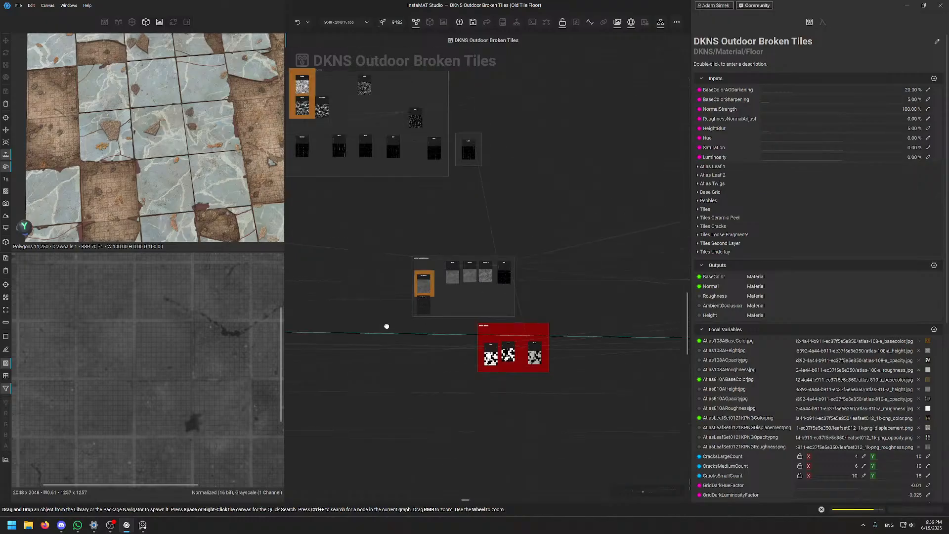
pyautogui.moveTo(385, 326); pyautogui.dragTo(598, 269, button='middle')
pyautogui.moveTo(447, 263); pyautogui.dragTo(591, 277, button='middle')
pyautogui.scroll(-4, 421, 256)
# Examine the tile joints, surface veins, leaves and loose fragments close up in the 3D preview
pyautogui.scroll(3, 193, 96)
pyautogui.scroll(5, 193, 95)
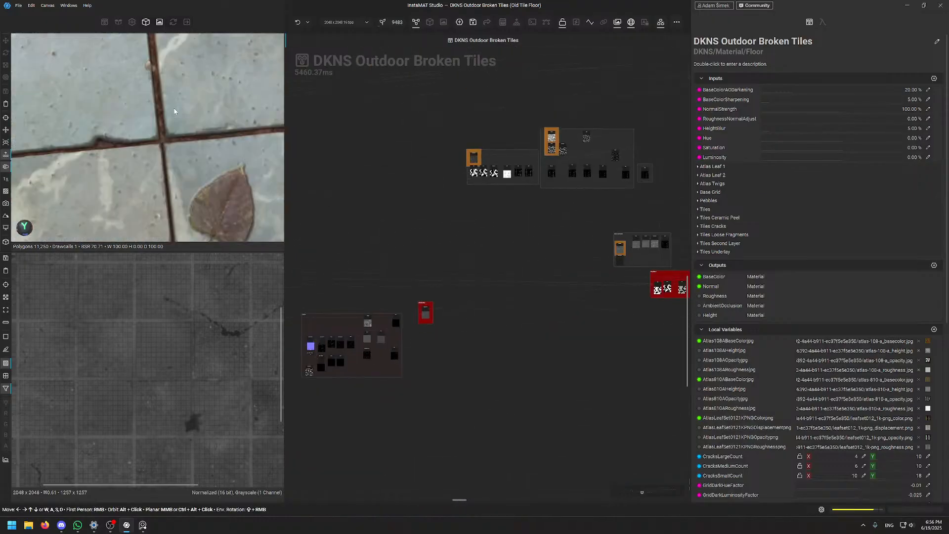
pyautogui.scroll(-8, 170, 149)
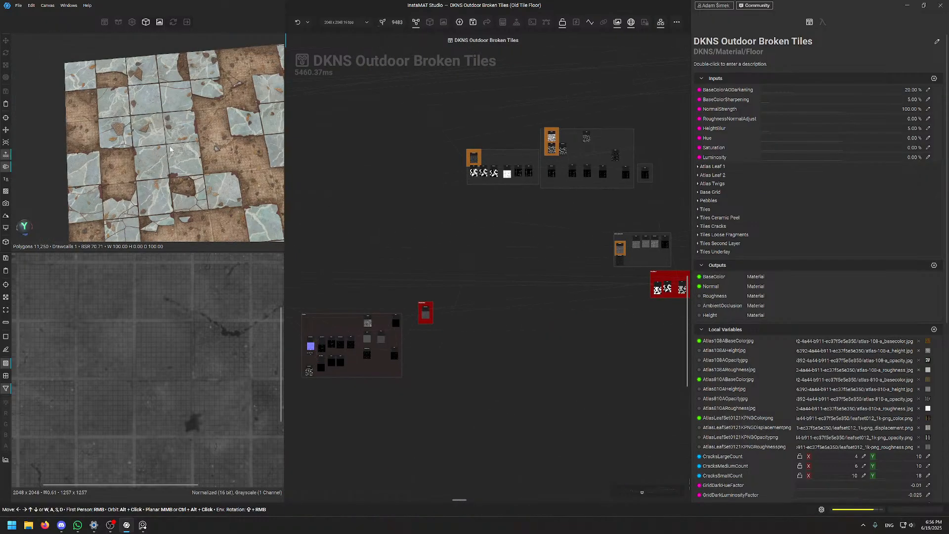
pyautogui.scroll(5, 96, 79)
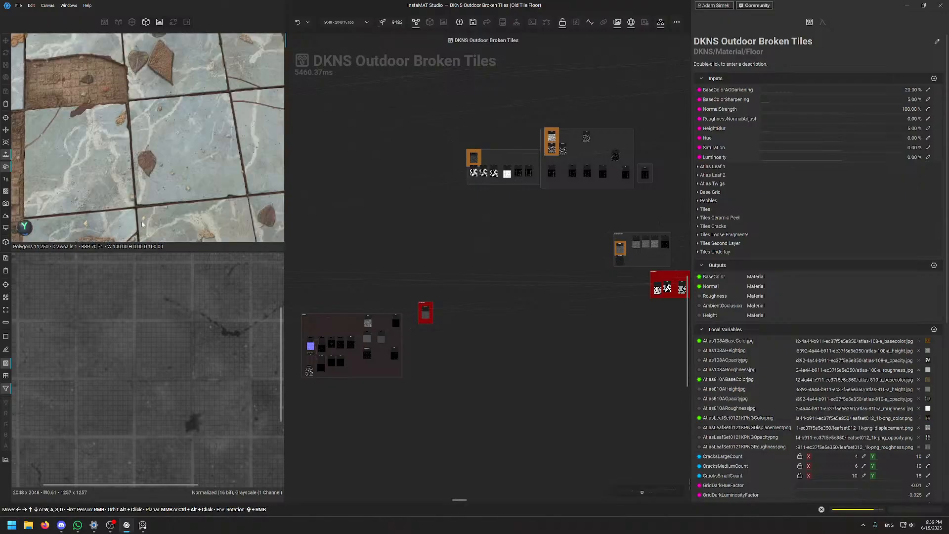
pyautogui.keyDown('alt'); pyautogui.moveTo(236, 99); pyautogui.dragTo(204, 113); pyautogui.keyUp('alt')
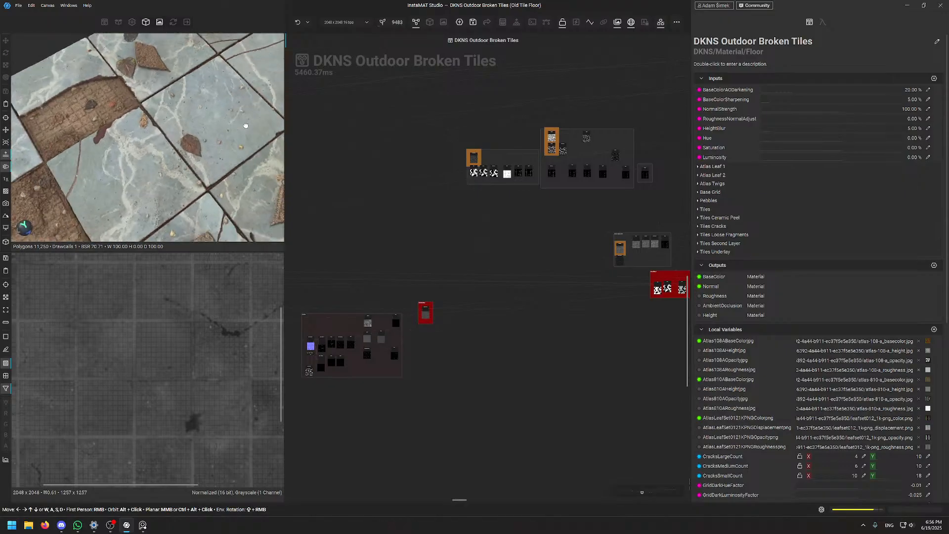
pyautogui.moveTo(203, 113); pyautogui.dragTo(151, 121, button='middle')
pyautogui.scroll(-4, 172, 113)
pyautogui.scroll(3, 160, 108)
pyautogui.keyDown('alt'); pyautogui.moveTo(151, 121); pyautogui.dragTo(144, 76); pyautogui.keyUp('alt')
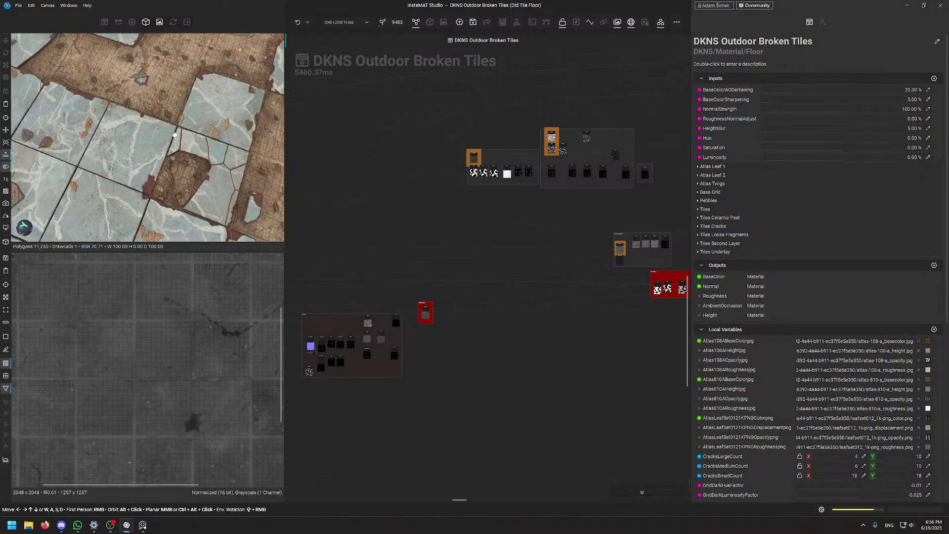
pyautogui.scroll(7, 115, 139)
pyautogui.moveTo(111, 139); pyautogui.dragTo(125, 136, button='middle')
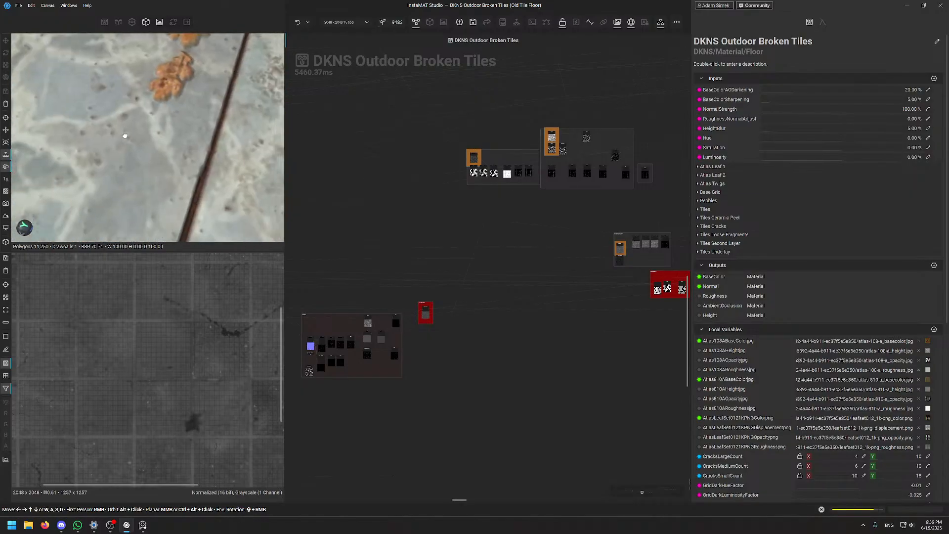
pyautogui.scroll(-7, 125, 136)
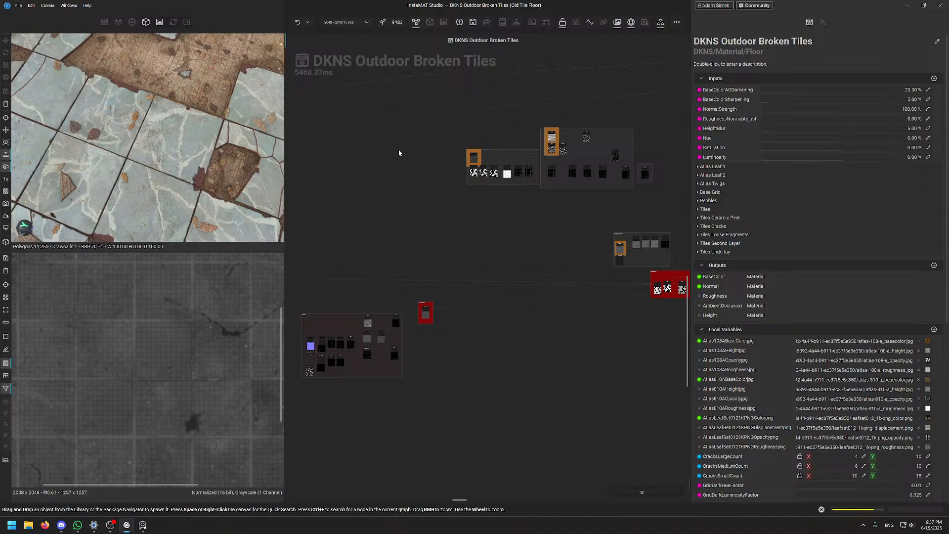
# Review the upper node groups around the teal-framed one and check the overall broken tile floor in the 3D preview
pyautogui.moveTo(442, 219); pyautogui.dragTo(494, 389, button='middle')
pyautogui.moveTo(424, 311)
pyautogui.mouseDown(button='middle')
pyautogui.moveTo(379, 182)
pyautogui.moveTo(402, 100)
pyautogui.moveTo(562, 227)
pyautogui.moveTo(428, 265)
pyautogui.moveTo(497, 382)
pyautogui.mouseUp(button='middle')
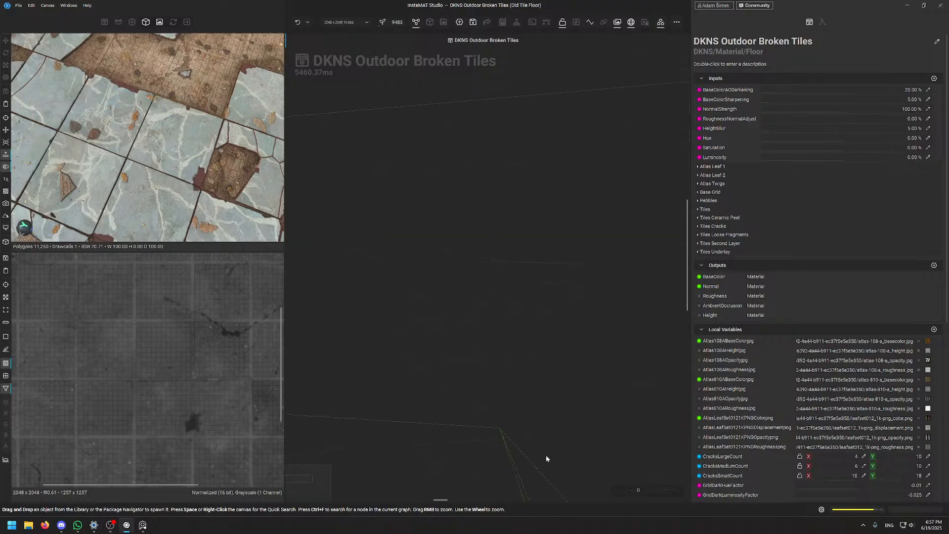
pyautogui.moveTo(420, 133); pyautogui.dragTo(402, 345, button='middle')
pyautogui.moveTo(337, 366)
pyautogui.mouseDown(button='middle')
pyautogui.moveTo(643, 326)
pyautogui.moveTo(636, 317)
pyautogui.moveTo(406, 318)
pyautogui.moveTo(557, 366)
pyautogui.moveTo(358, 387)
pyautogui.mouseUp(button='middle')
pyautogui.moveTo(495, 371); pyautogui.dragTo(620, 267, button='middle')
pyautogui.scroll(-5, 130, 139)
pyautogui.moveTo(131, 140); pyautogui.dragTo(113, 127, button='middle')
pyautogui.keyDown('alt'); pyautogui.moveTo(113, 127); pyautogui.dragTo(93, 139); pyautogui.keyUp('alt')
pyautogui.scroll(3, 93, 138)
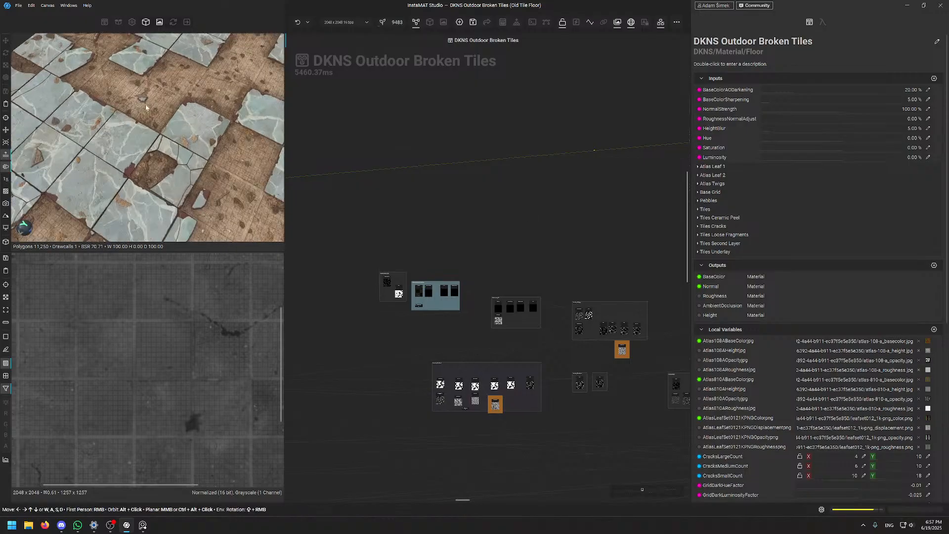
pyautogui.moveTo(84, 146); pyautogui.dragTo(106, 136, button='middle')
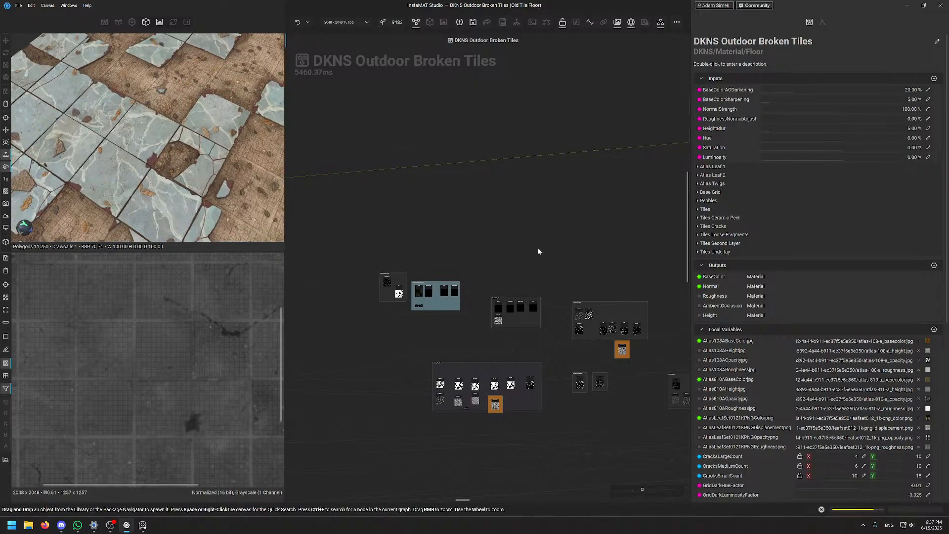
# Preview the Cracks Structured output in the TileUnderlayCracks group and inspect its crack pattern
pyautogui.scroll(10, 408, 324)
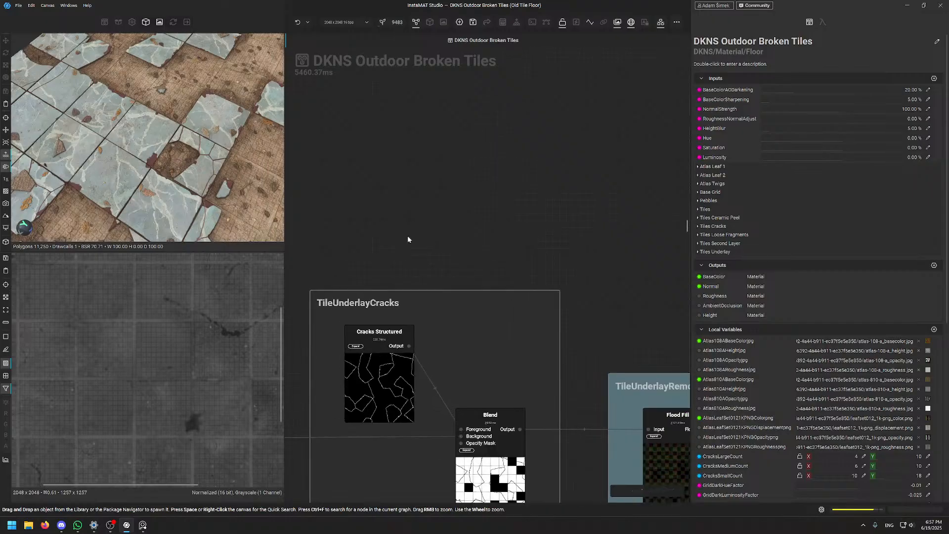
pyautogui.moveTo(454, 238); pyautogui.dragTo(486, 144, button='middle')
pyautogui.scroll(2, 444, 218)
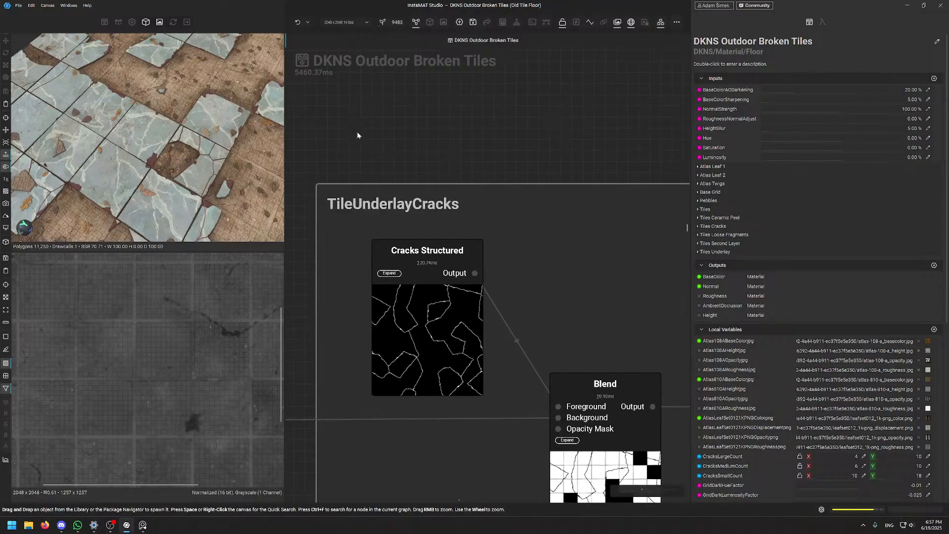
pyautogui.moveTo(491, 242); pyautogui.dragTo(467, 157, button='middle')
pyautogui.click(445, 197)
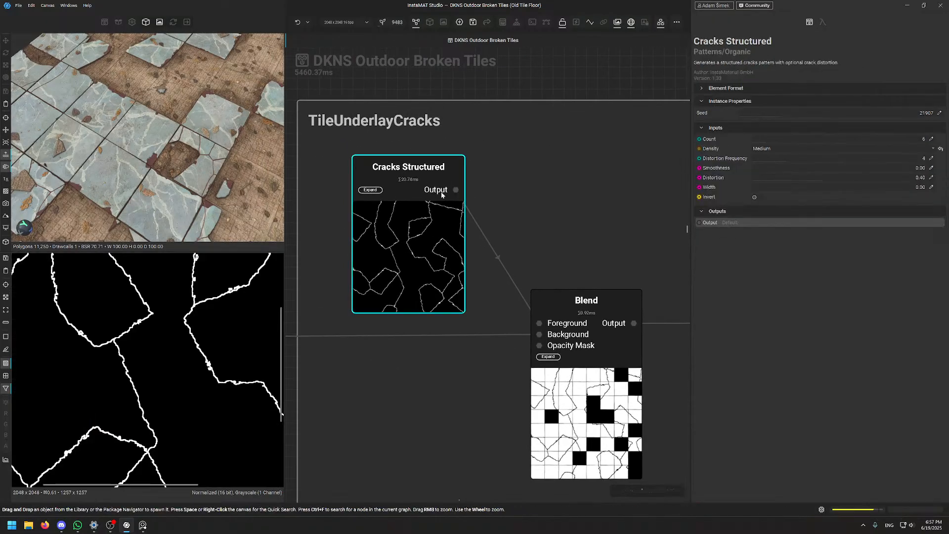
pyautogui.scroll(2, 118, 383)
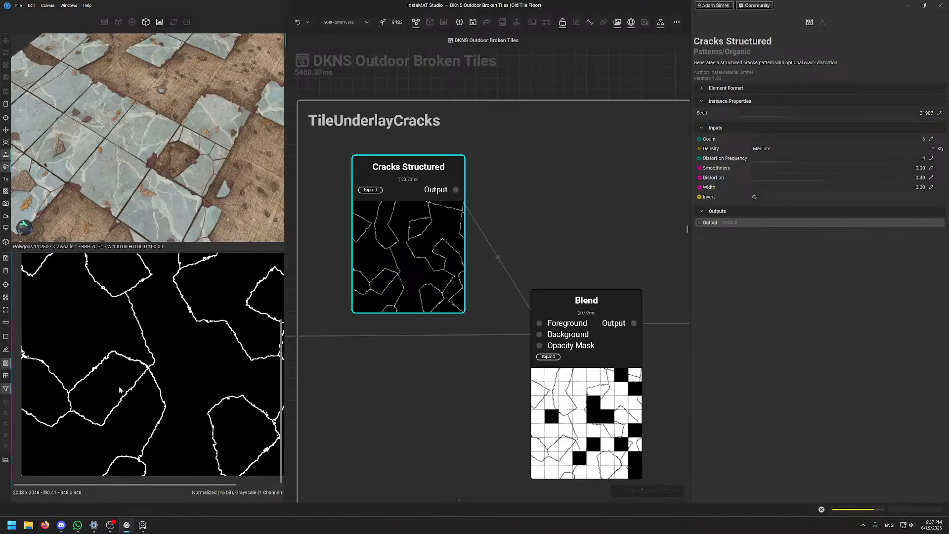
# Preview the Blend output that combines the structured cracks with the tile grid in TileUnderlayCracks
pyautogui.click(611, 337)
pyautogui.click(635, 324)
pyautogui.scroll(-4, 187, 344)
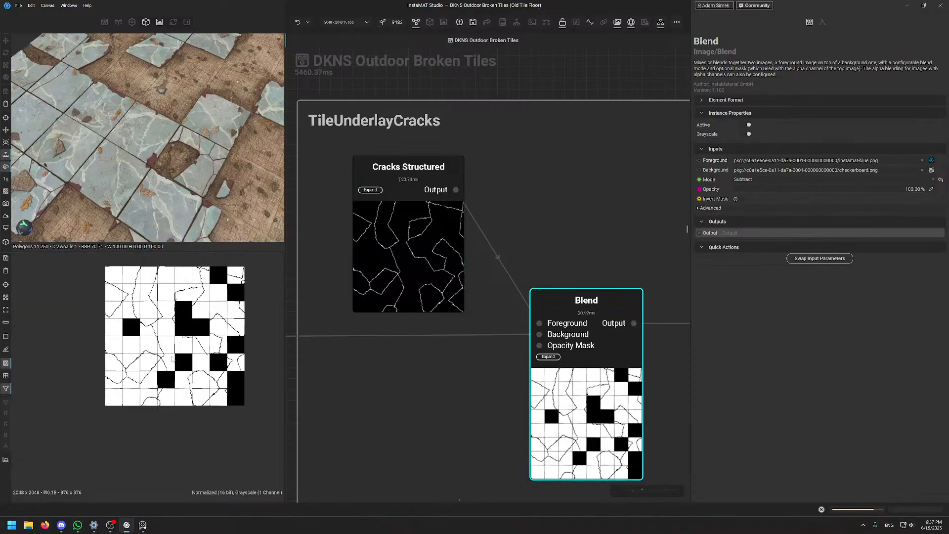
pyautogui.moveTo(202, 336); pyautogui.dragTo(201, 346, button='middle')
pyautogui.moveTo(316, 373); pyautogui.dragTo(139, 296, button='middle')
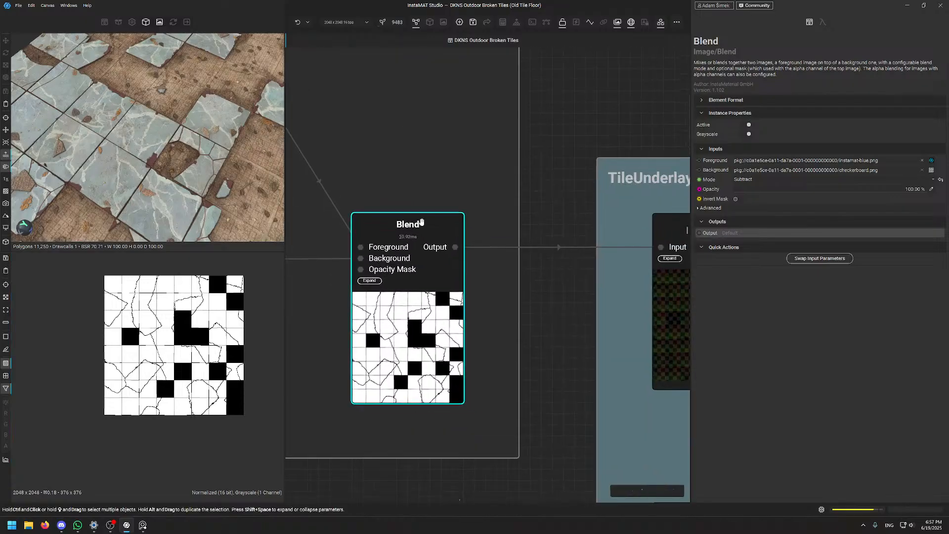
# Examine the node chain in the TileUnderlayRemovalMask group, from Flood Fill to the nodes that follow Blur
pyautogui.moveTo(574, 195)
pyautogui.mouseDown(button='middle')
pyautogui.moveTo(426, 176)
pyautogui.moveTo(416, 187)
pyautogui.mouseUp(button='middle')
pyautogui.scroll(-3, 455, 179)
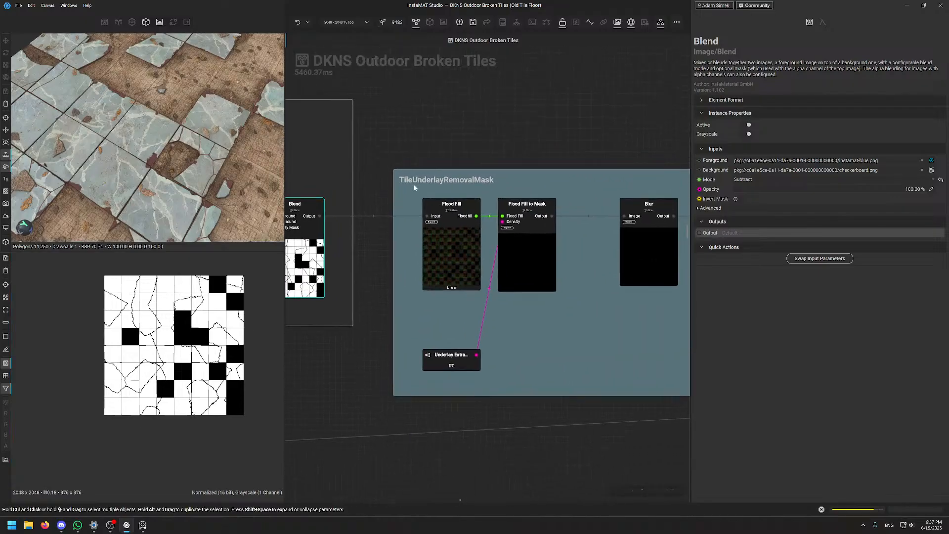
pyautogui.moveTo(662, 220); pyautogui.dragTo(432, 225, button='middle')
pyautogui.moveTo(563, 283); pyautogui.dragTo(359, 292, button='middle')
pyautogui.scroll(-5, 359, 294)
pyautogui.moveTo(291, 243); pyautogui.dragTo(512, 188, button='middle')
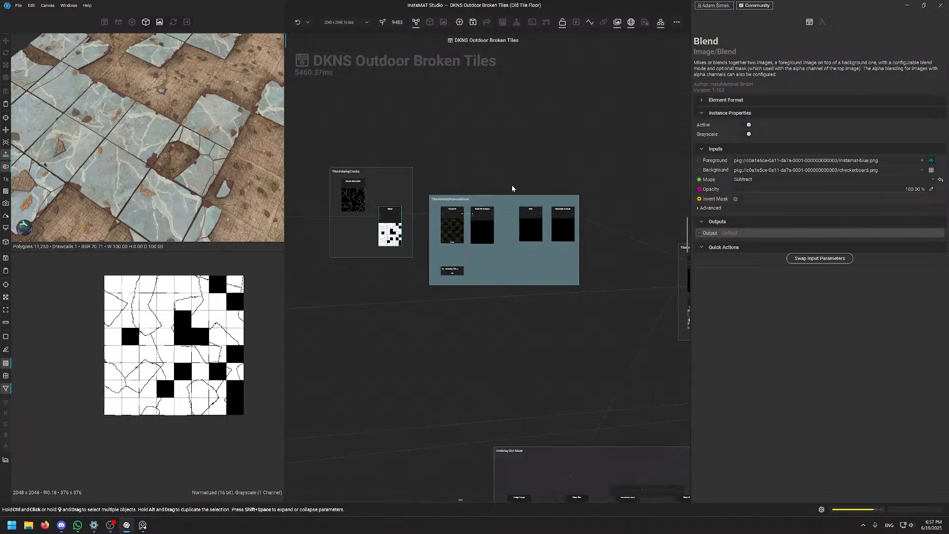
# Locate the TileUnderlayFX group and preview its Slope Blur output
pyautogui.moveTo(472, 274); pyautogui.dragTo(362, 347, button='middle')
pyautogui.scroll(1, 549, 341)
pyautogui.moveTo(617, 374); pyautogui.dragTo(592, 130, button='middle')
pyautogui.moveTo(379, 335); pyautogui.dragTo(425, 344, button='middle')
pyautogui.moveTo(513, 264); pyautogui.dragTo(398, 392, button='middle')
pyautogui.scroll(5, 491, 253)
pyautogui.doubleClick(432, 252)
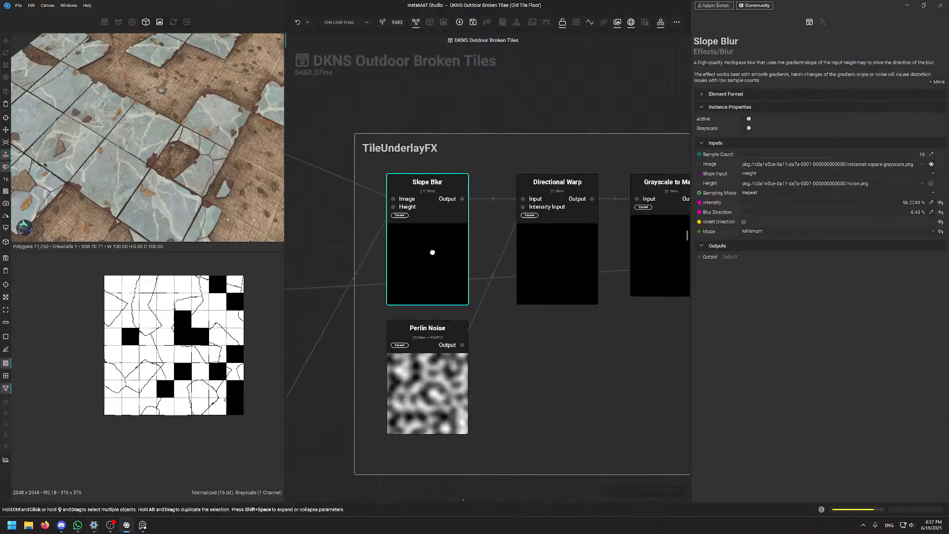
pyautogui.scroll(6, 229, 345)
# Check the Grayscale to Mask node in TileUnderlayFX and trace its links to the groups below
pyautogui.moveTo(682, 332); pyautogui.dragTo(487, 341, button='middle')
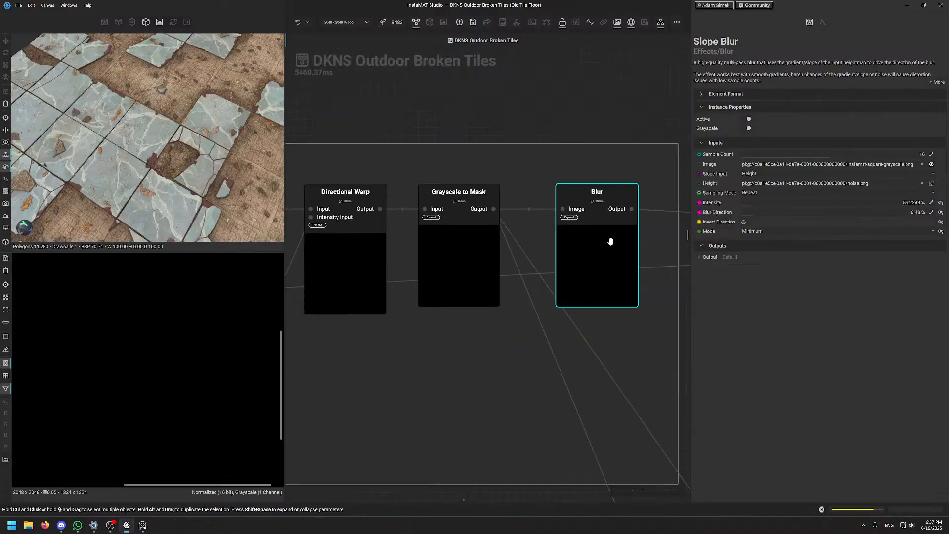
pyautogui.click(470, 256)
pyautogui.scroll(-4, 173, 394)
pyautogui.moveTo(558, 431); pyautogui.dragTo(439, 217, button='middle')
pyautogui.scroll(-5, 439, 216)
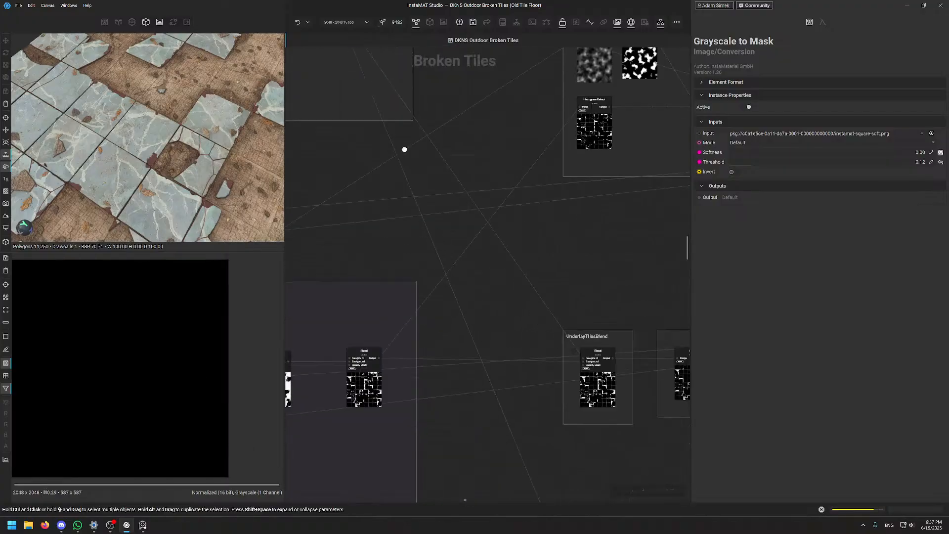
# Inspect the Perlin Noise and Slope Blur nodes in the TileUnderlayFX group
pyautogui.moveTo(448, 261); pyautogui.dragTo(599, 382, button='middle')
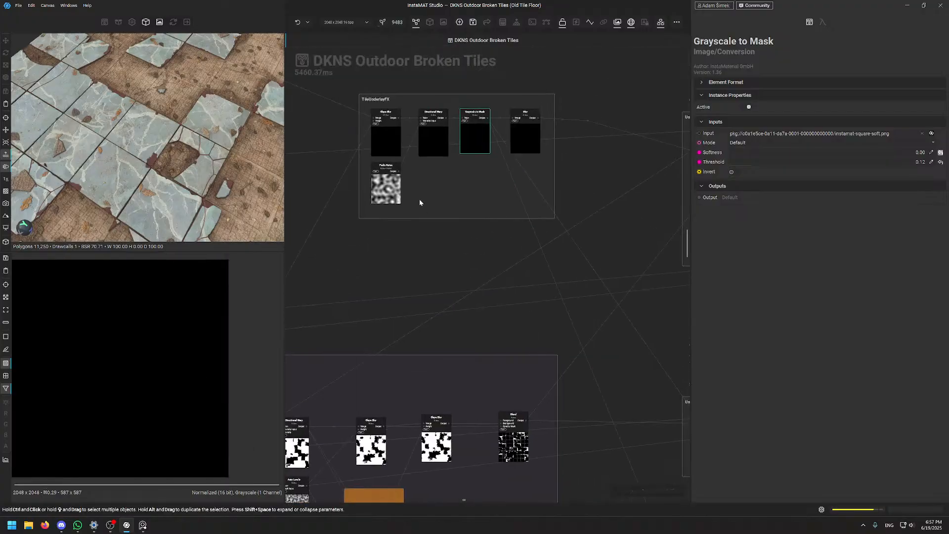
pyautogui.click(391, 186)
pyautogui.click(428, 119)
pyautogui.click(401, 133)
pyautogui.scroll(3, 451, 130)
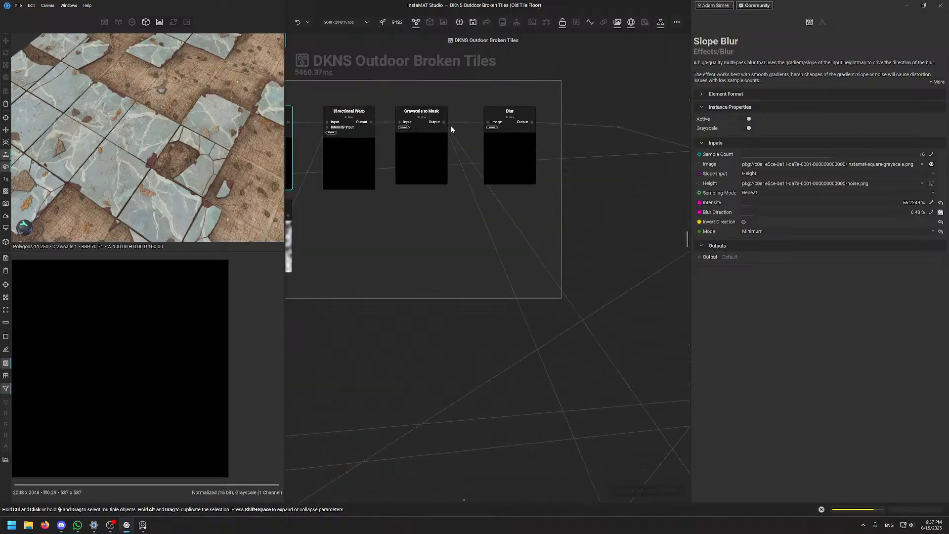
# Try an Auto Levels node above the TileUnderlayFX group and delete it again
pyautogui.moveTo(451, 130); pyautogui.dragTo(448, 270, button='middle')
pyautogui.press('space')
pyautogui.write('auto')
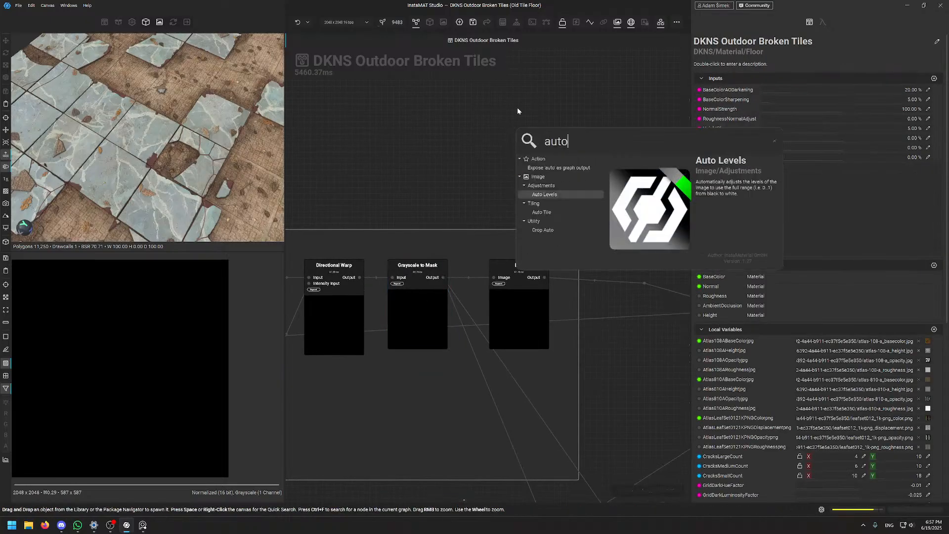
pyautogui.press('Return')
pyautogui.scroll(-7, 530, 179)
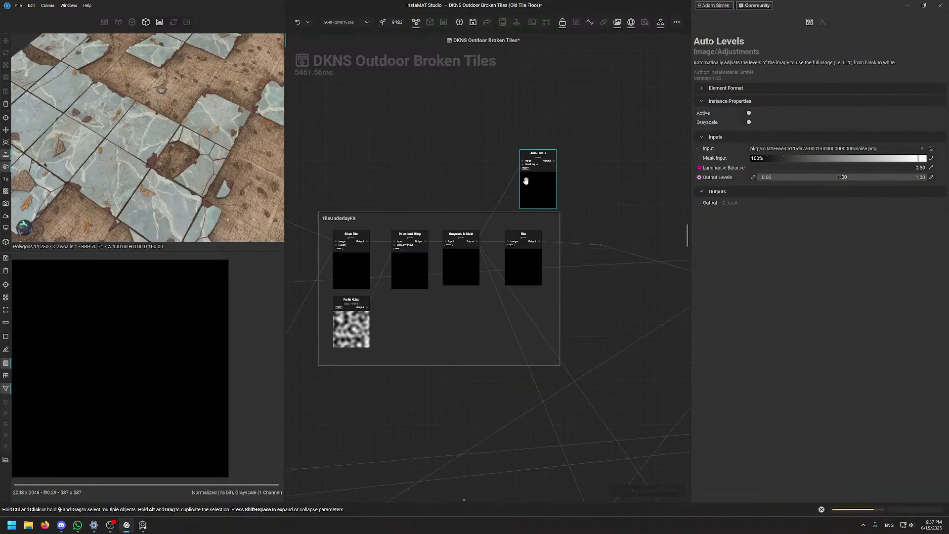
pyautogui.press('Delete')
# Review the TileUnderlayRemovalMask group again, including the exposed parameter feeding Flood Fill to Mask
pyautogui.moveTo(289, 194); pyautogui.dragTo(501, 254, button='middle')
pyautogui.scroll(5, 501, 254)
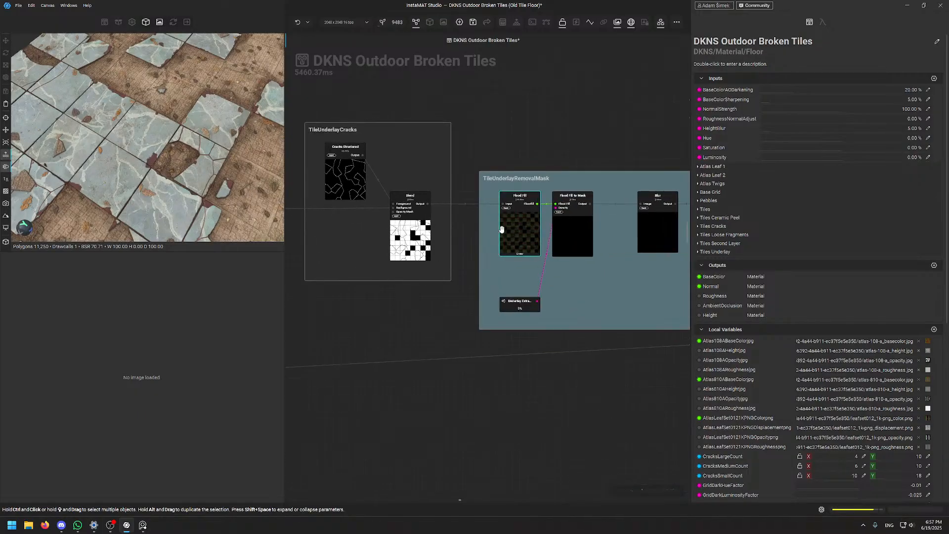
pyautogui.moveTo(611, 303); pyautogui.dragTo(516, 282, button='middle')
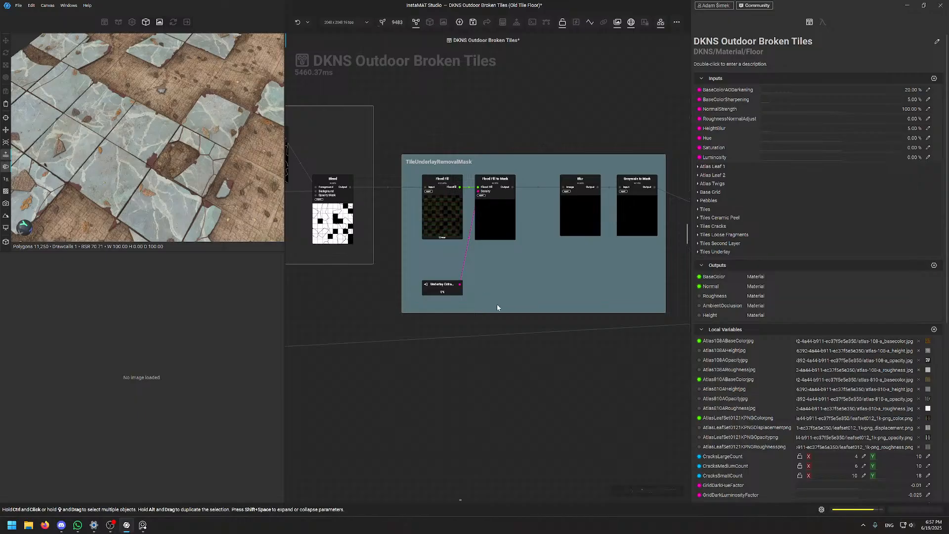
# Preview the tile mask from the first Assign Image node in the Underlay Dirt Mask group and inspect it close up
pyautogui.scroll(-6, 500, 317)
pyautogui.moveTo(502, 315); pyautogui.dragTo(468, 162, button='middle')
pyautogui.scroll(5, 513, 321)
pyautogui.scroll(4, 489, 211)
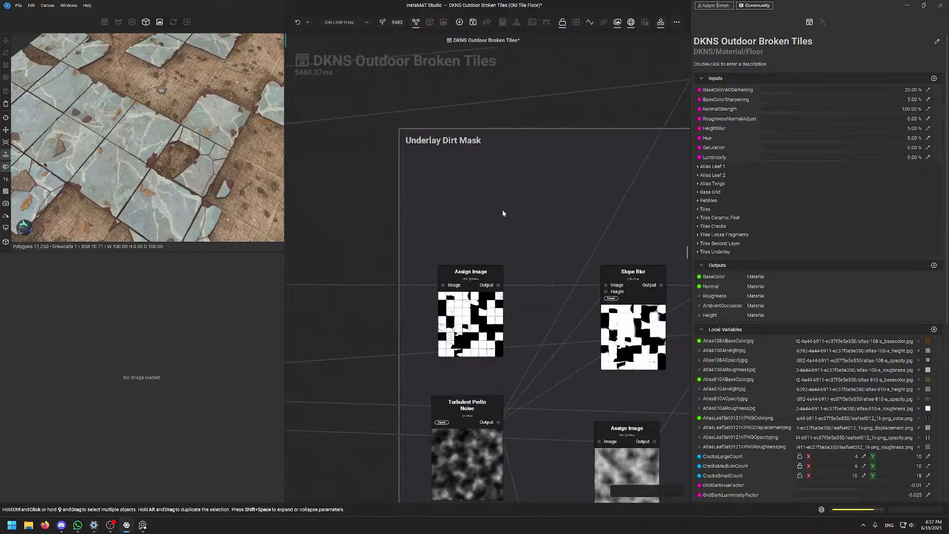
pyautogui.moveTo(507, 211); pyautogui.dragTo(472, 116, button='middle')
pyautogui.scroll(3, 459, 191)
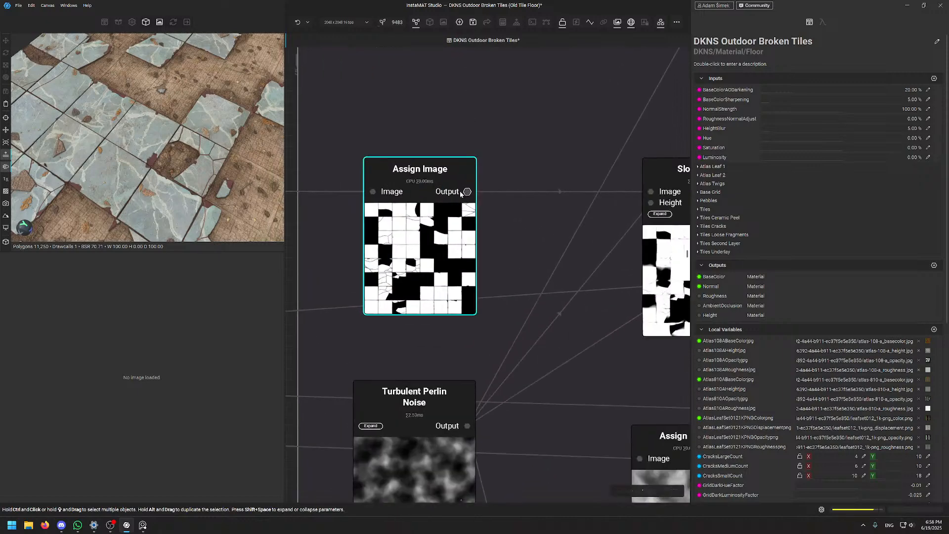
pyautogui.click(445, 216)
pyautogui.scroll(2, 159, 392)
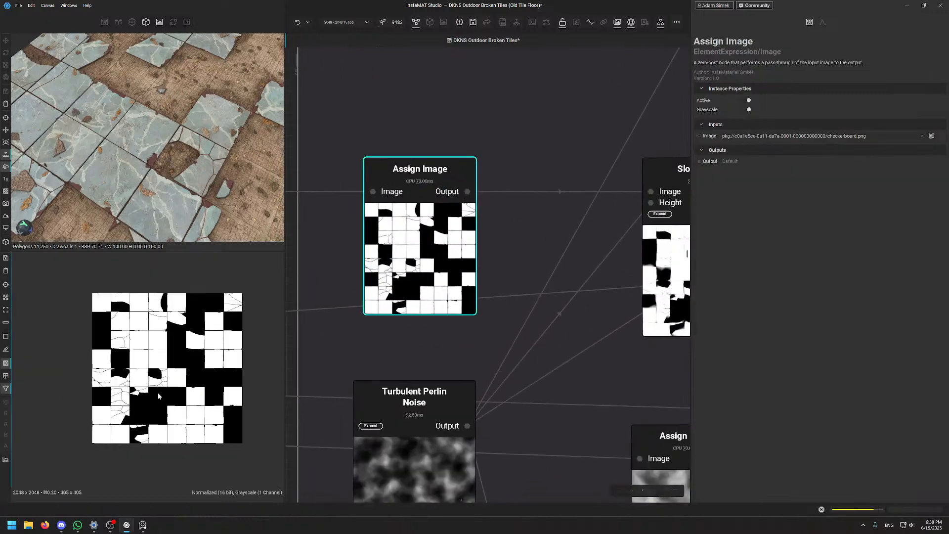
pyautogui.scroll(2, 240, 394)
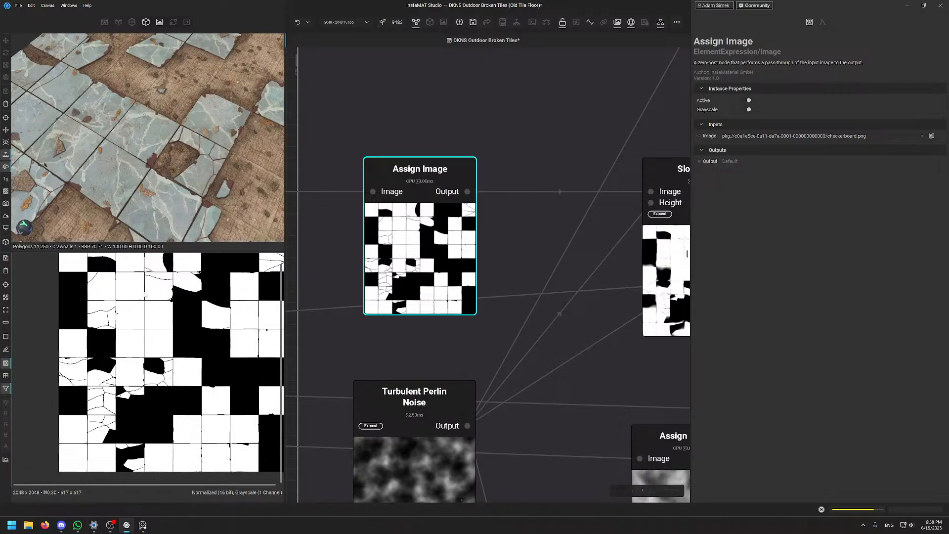
# Examine how Slope Blur, Directional Warp and the noise nodes connect in the Underlay Dirt Mask group
pyautogui.scroll(-3, 625, 251)
pyautogui.moveTo(624, 251); pyautogui.dragTo(496, 222, button='middle')
pyautogui.moveTo(483, 324); pyautogui.dragTo(394, 311, button='middle')
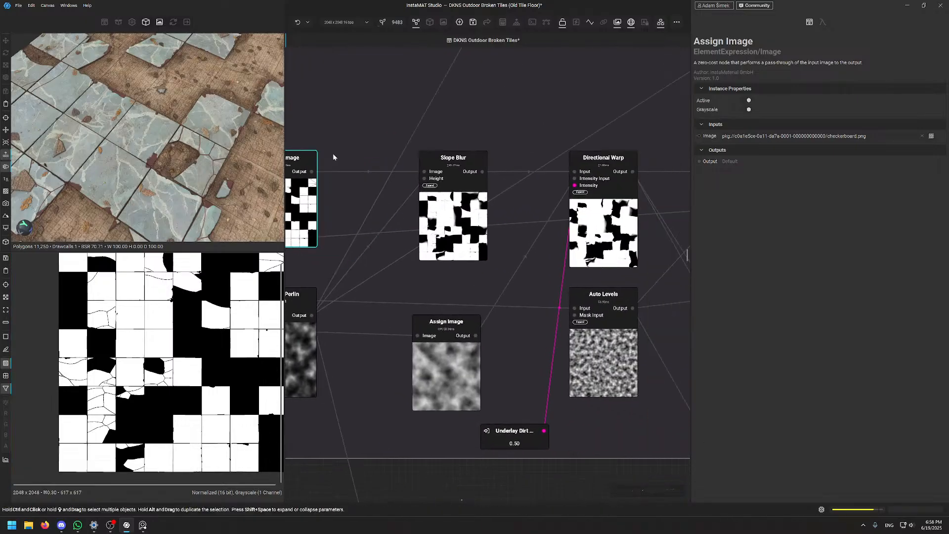
pyautogui.moveTo(473, 156); pyautogui.dragTo(545, 165, button='middle')
# Examine the broken tile edges, gaps and exposed underlay close up in the 3D preview
pyautogui.keyDown('alt'); pyautogui.moveTo(106, 96); pyautogui.dragTo(157, 111); pyautogui.keyUp('alt')
pyautogui.scroll(3, 150, 158)
pyautogui.keyDown('alt'); pyautogui.moveTo(150, 158); pyautogui.dragTo(195, 169); pyautogui.keyUp('alt')
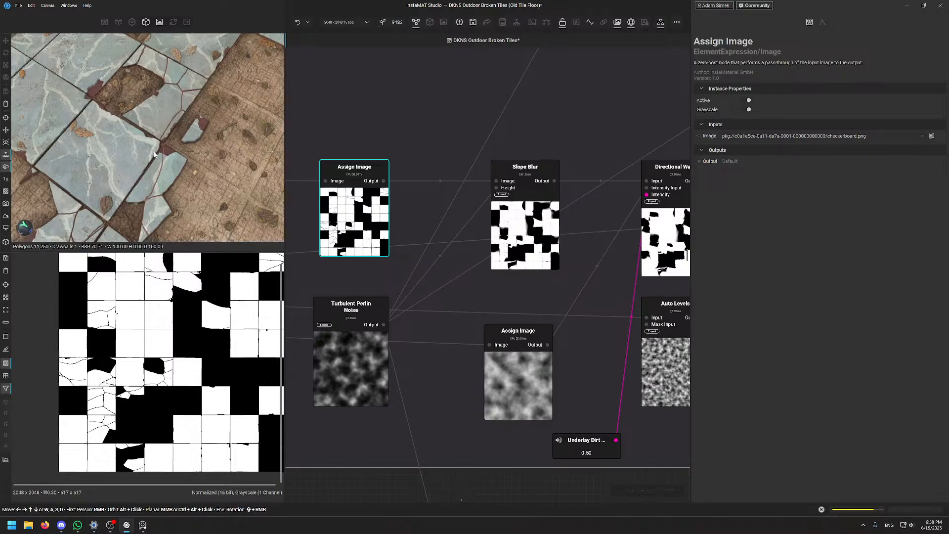
pyautogui.click(568, 98)
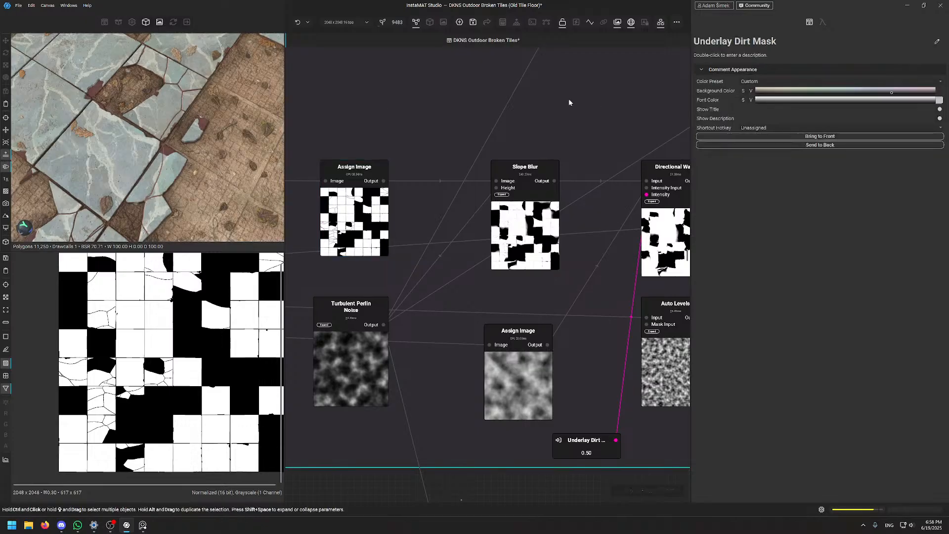
pyautogui.scroll(-5, 561, 120)
pyautogui.click(394, 125)
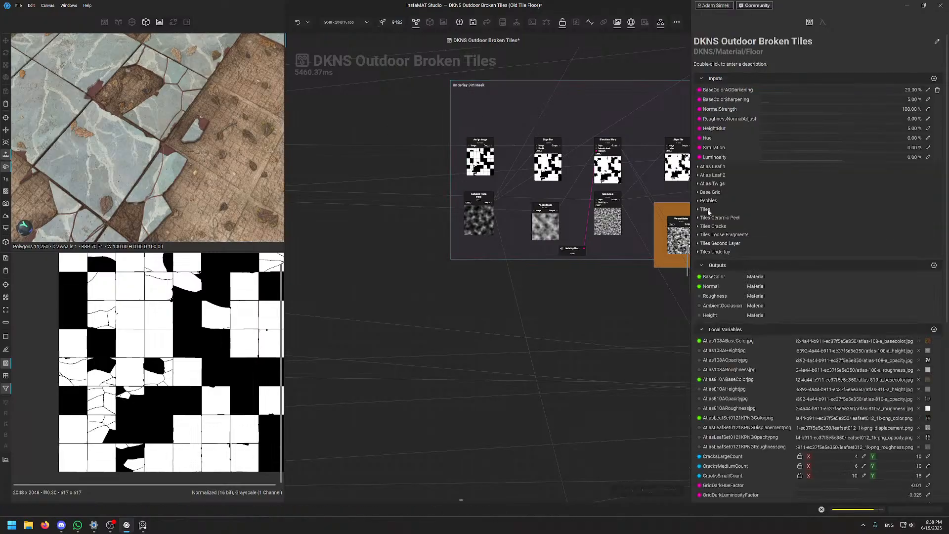
pyautogui.scroll(3, 177, 158)
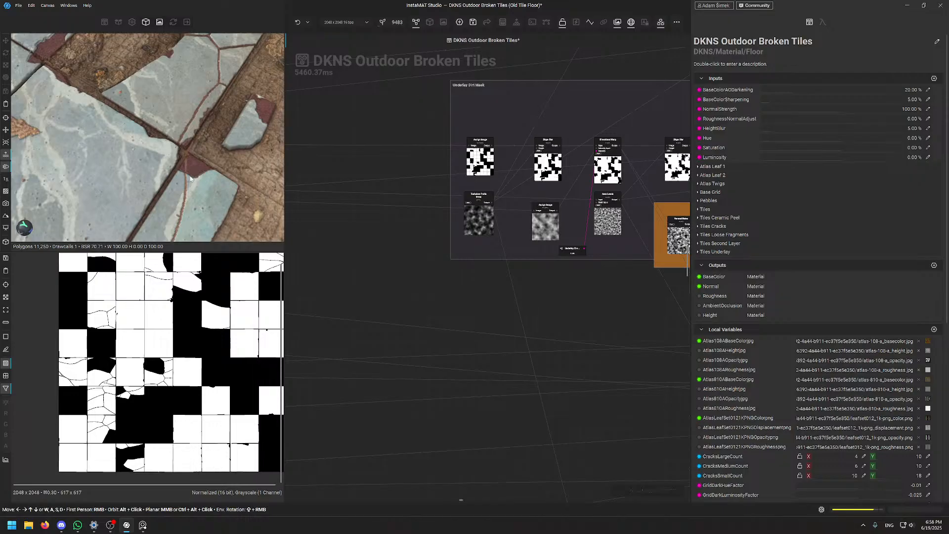
pyautogui.scroll(-3, 207, 144)
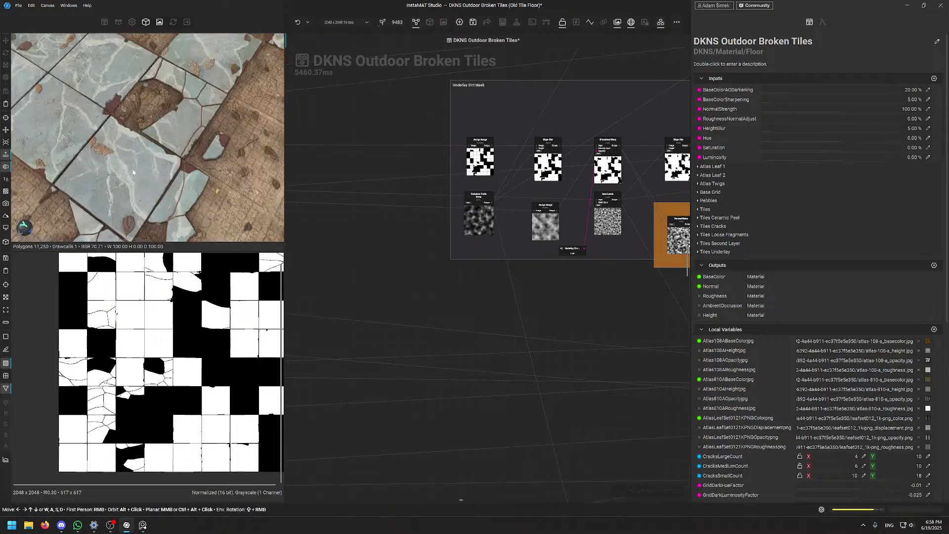
pyautogui.moveTo(190, 110); pyautogui.dragTo(140, 231, button='middle')
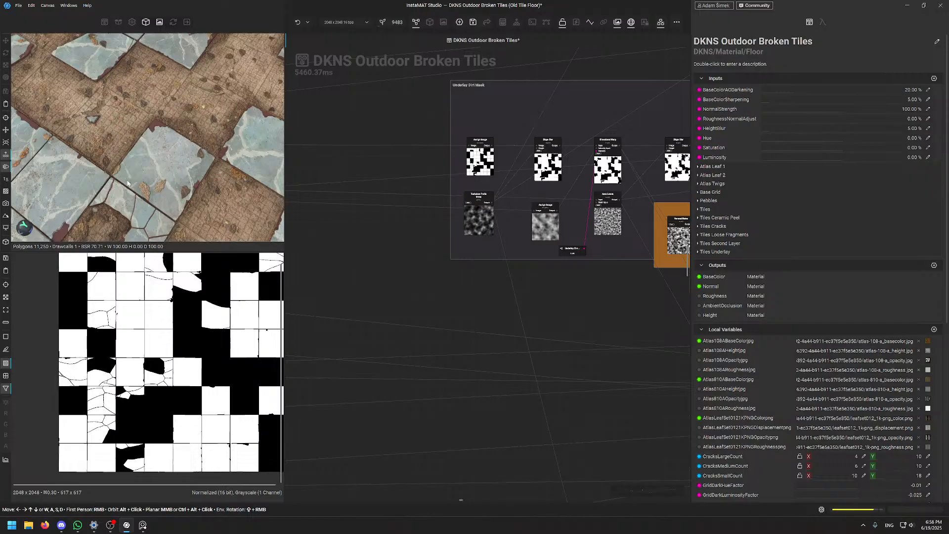
# Preview the Turbulent Perlin Noise and Slope Blur outputs in the Underlay Dirt Mask group and check the noise Assign Image
pyautogui.scroll(3, 532, 180)
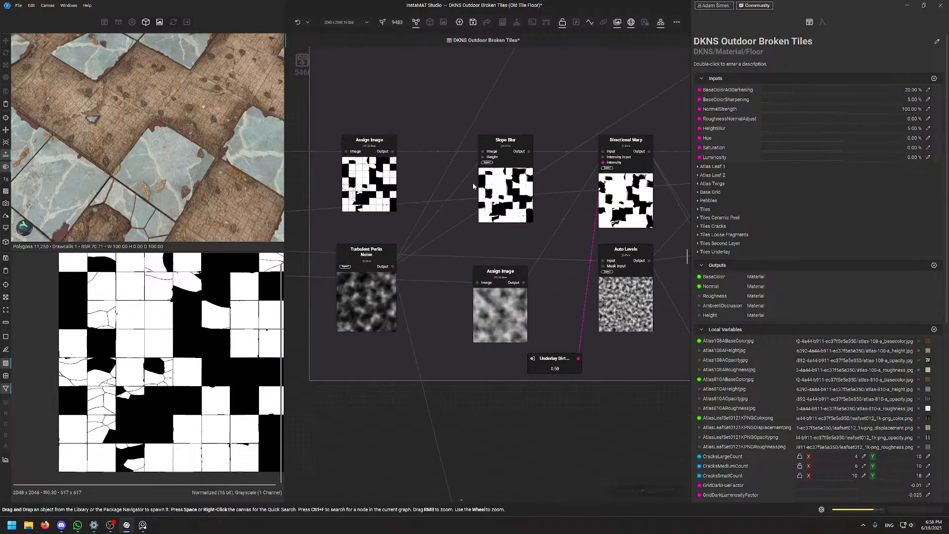
pyautogui.click(375, 259)
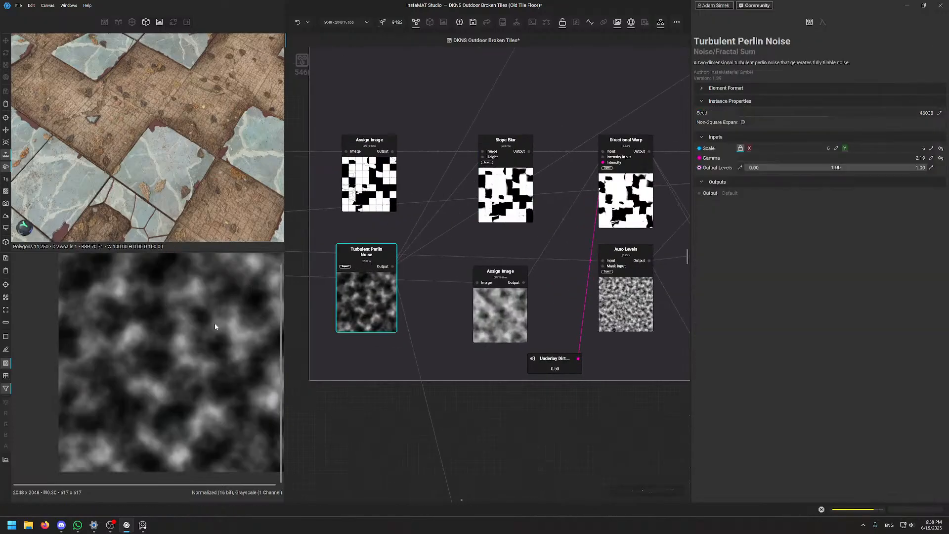
pyautogui.click(532, 156)
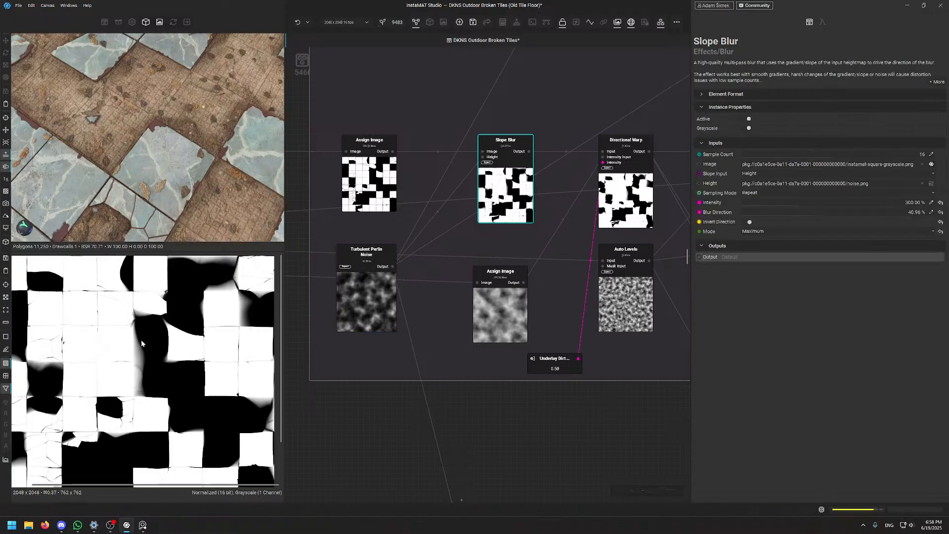
pyautogui.moveTo(116, 364); pyautogui.dragTo(136, 358, button='middle')
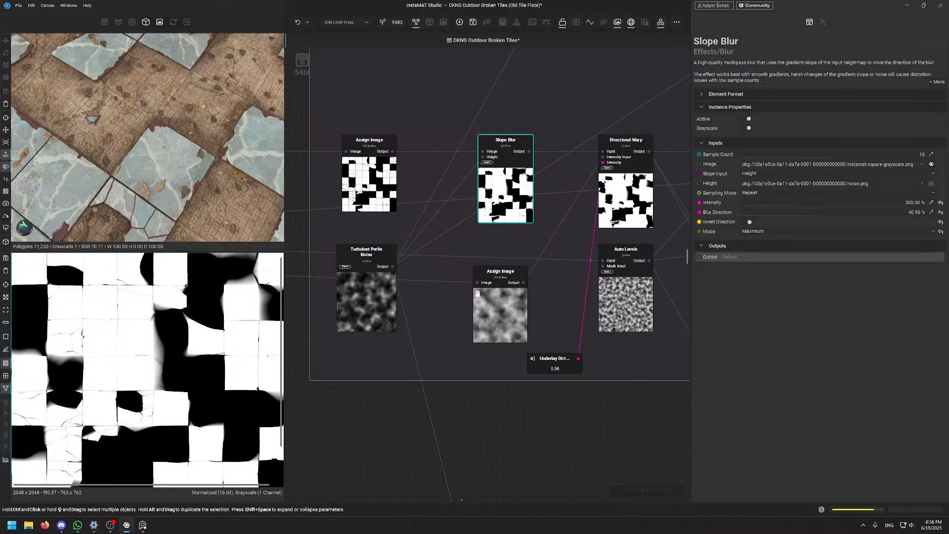
pyautogui.click(503, 310)
pyautogui.moveTo(503, 309); pyautogui.dragTo(503, 304)
pyautogui.click(514, 173)
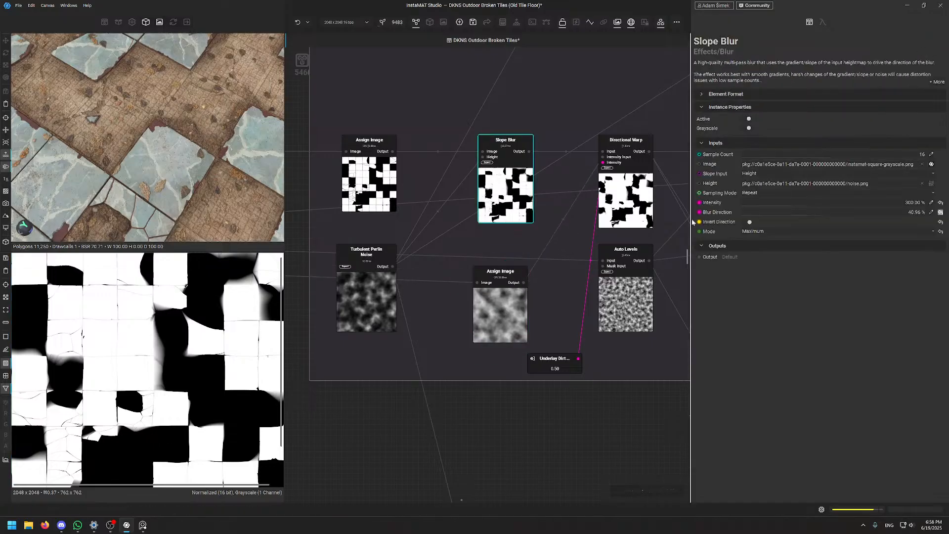
# Preview the Directional Warp output in the Underlay Dirt Mask group and inspect the warped mask edges
pyautogui.moveTo(530, 263); pyautogui.dragTo(462, 295, button='middle')
pyautogui.click(559, 173)
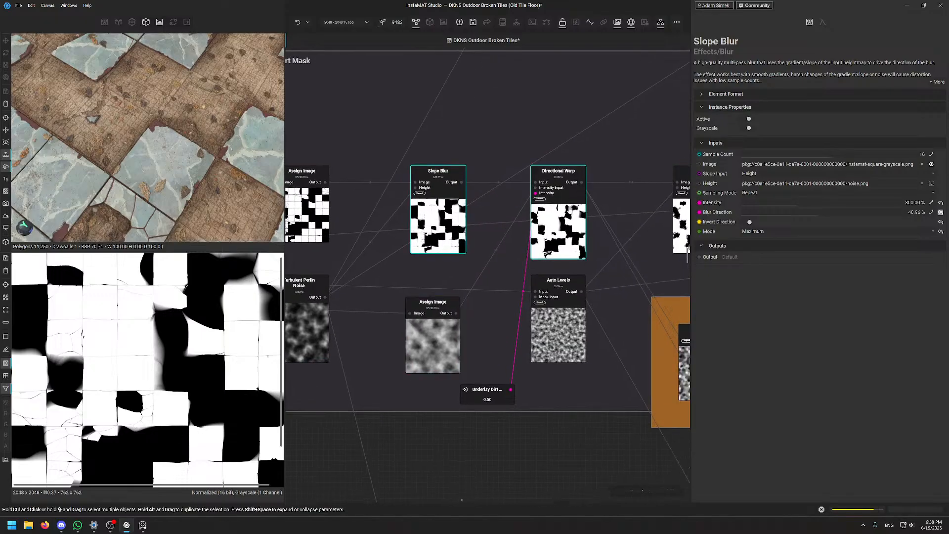
pyautogui.scroll(1, 113, 406)
pyautogui.scroll(1, 113, 405)
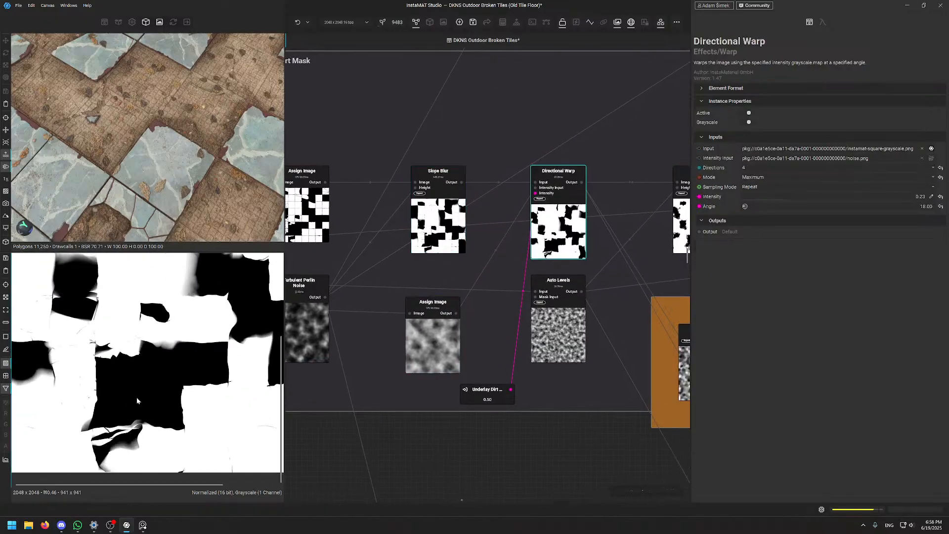
# Preview the consecutive Slope Blur outputs that follow the Directional Warp in the Underlay Dirt Mask group
pyautogui.moveTo(606, 208); pyautogui.dragTo(481, 254, button='middle')
pyautogui.click(565, 262)
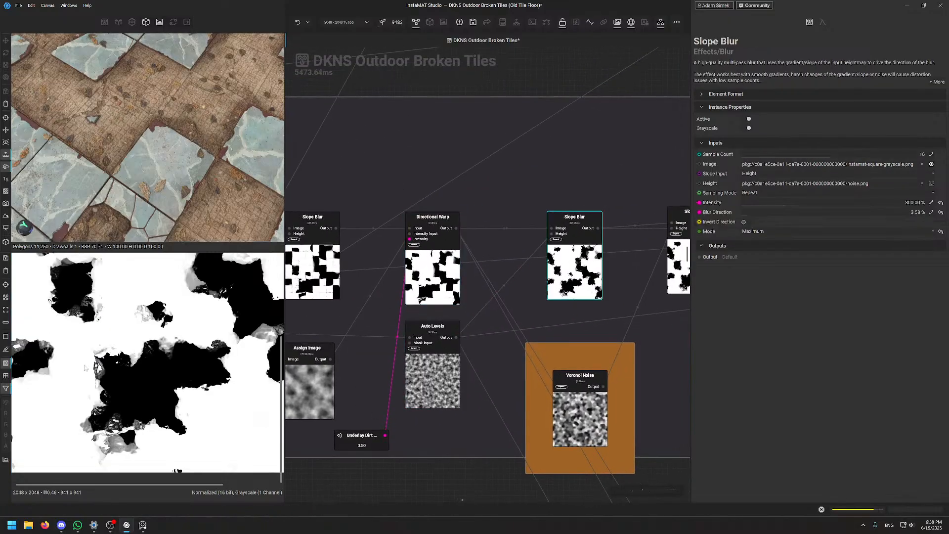
pyautogui.scroll(-2, 280, 420)
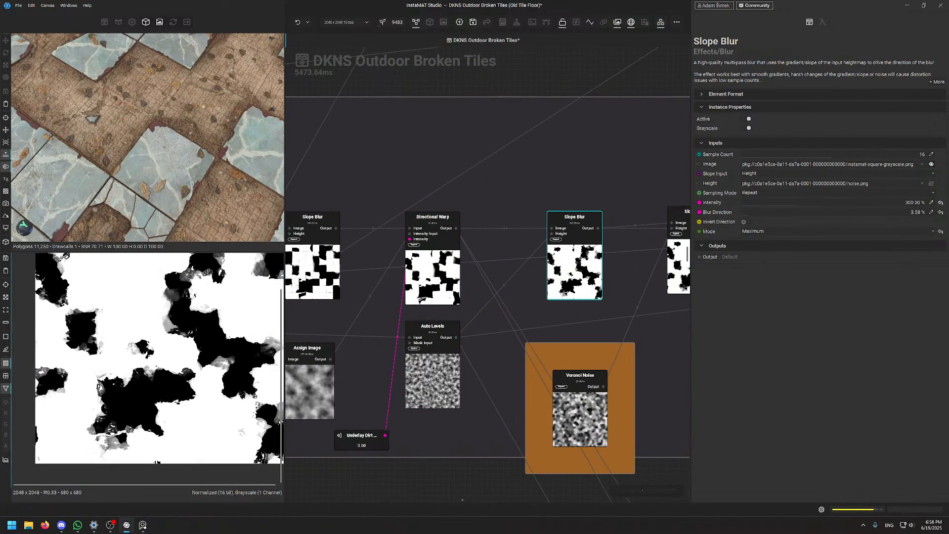
pyautogui.moveTo(601, 173); pyautogui.dragTo(456, 191, button='middle')
pyautogui.click(565, 262)
pyautogui.moveTo(563, 213); pyautogui.dragTo(452, 231, button='middle')
pyautogui.moveTo(442, 292); pyautogui.dragTo(441, 298)
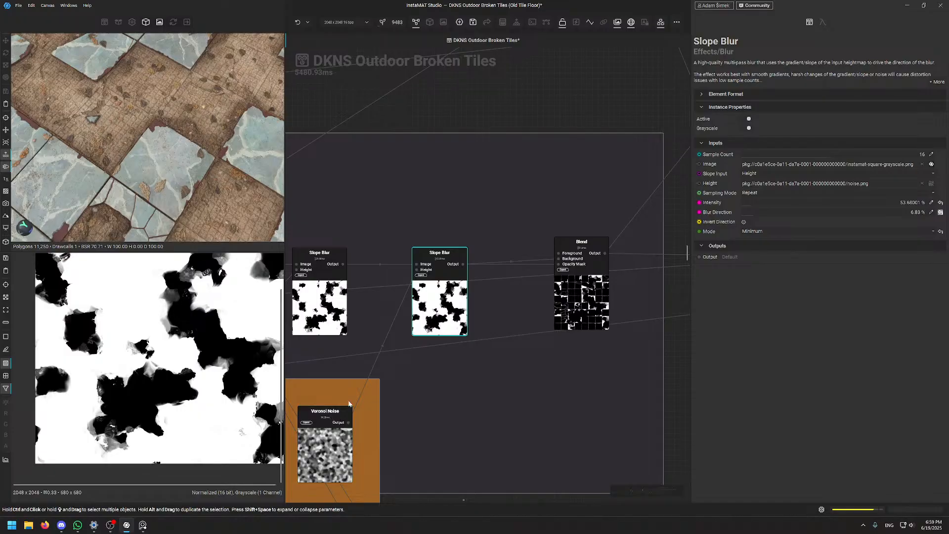
# Preview the output of the final Blend node in the Underlay Dirt Mask group and inspect its tile mask up close
pyautogui.click(603, 292)
pyautogui.scroll(-5, 144, 367)
pyautogui.moveTo(145, 367); pyautogui.dragTo(154, 405, button='middle')
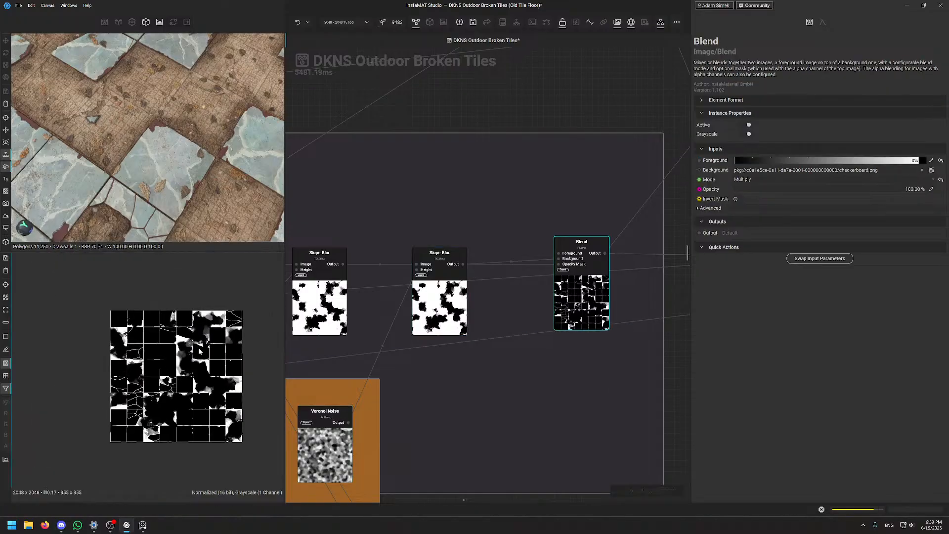
pyautogui.scroll(6, 151, 395)
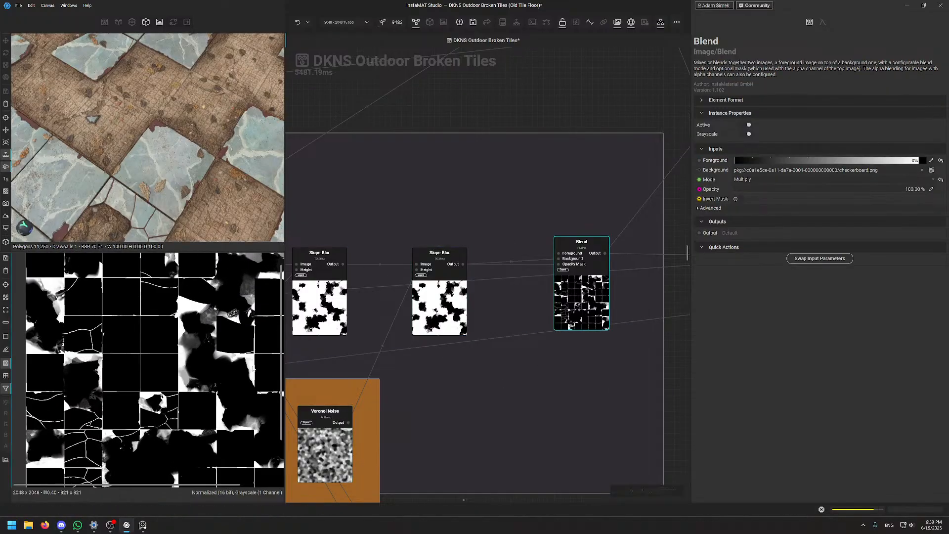
pyautogui.scroll(-5, 316, 198)
pyautogui.moveTo(317, 199); pyautogui.dragTo(474, 288, button='middle')
pyautogui.scroll(5, 568, 306)
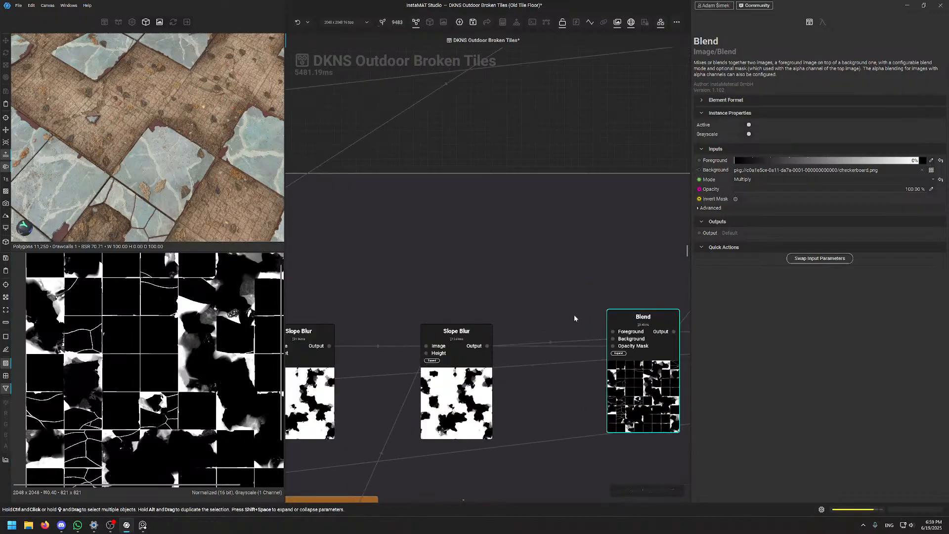
# Check the Blend node's Opacity Mask input, then examine the dirt distribution along the tile gaps and cracks in the blended mask
pyautogui.click(613, 346)
pyautogui.scroll(-4, 192, 326)
pyautogui.moveTo(172, 361); pyautogui.dragTo(129, 344, button='middle')
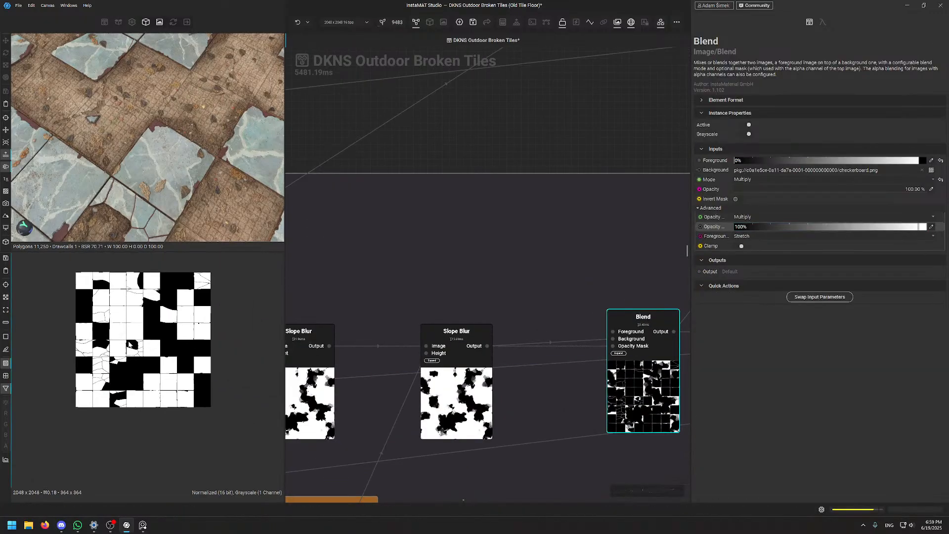
pyautogui.scroll(4, 197, 363)
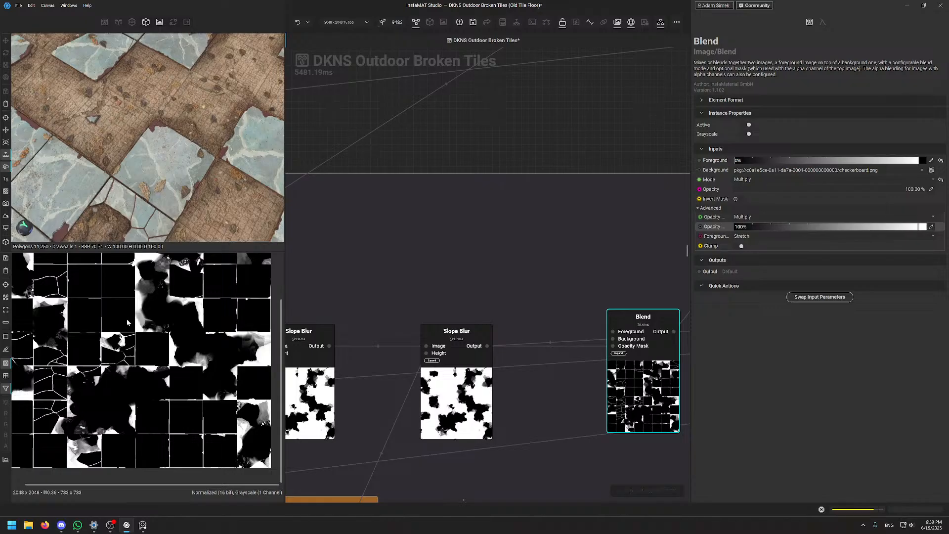
pyautogui.moveTo(127, 319); pyautogui.dragTo(133, 352, button='middle')
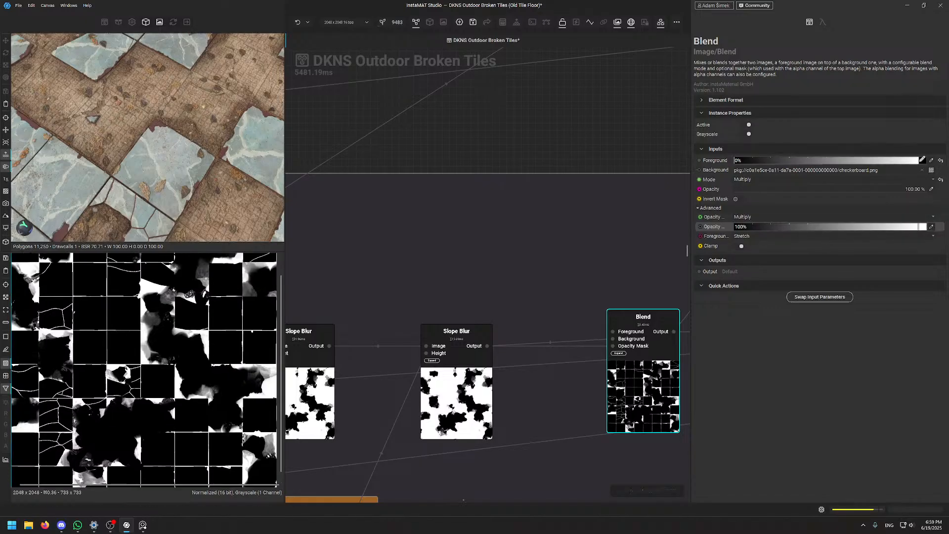
pyautogui.scroll(1, 137, 347)
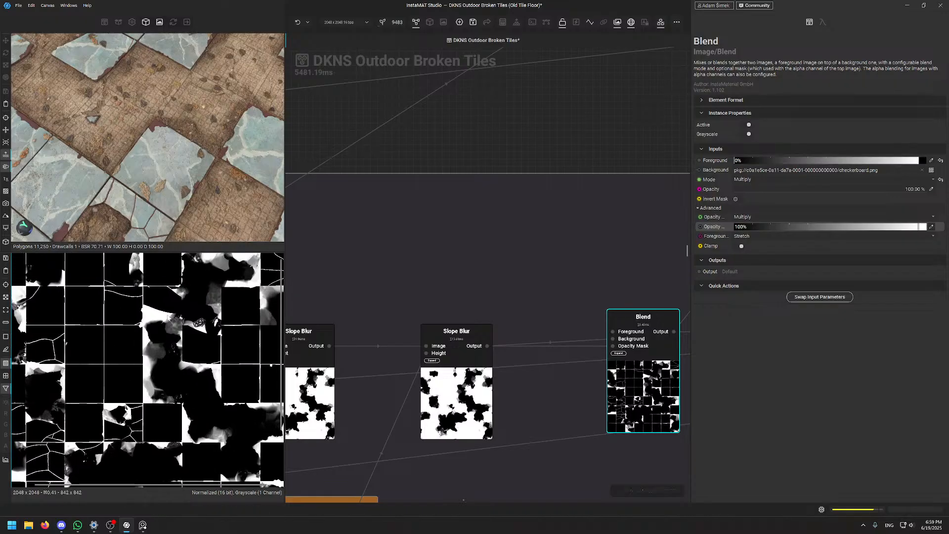
pyautogui.moveTo(138, 408); pyautogui.dragTo(127, 346, button='middle')
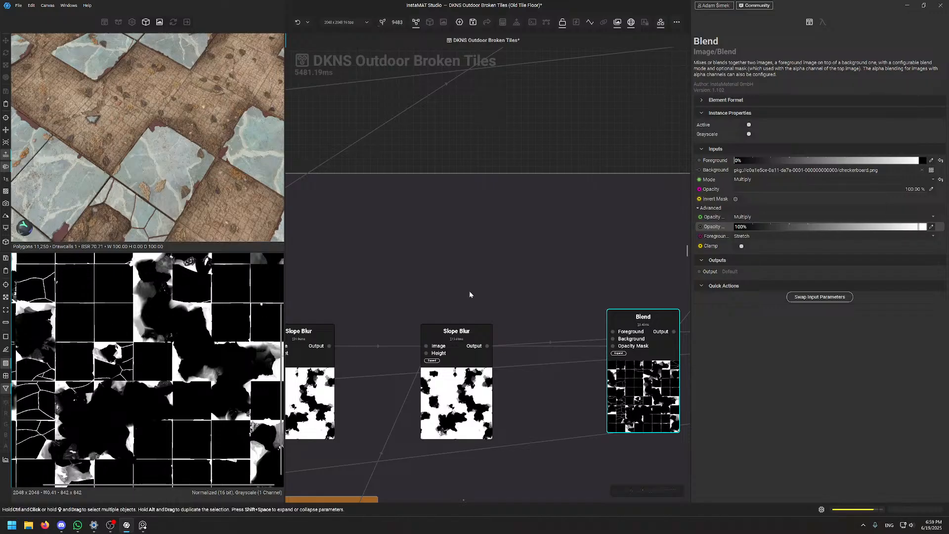
pyautogui.scroll(-4, 138, 372)
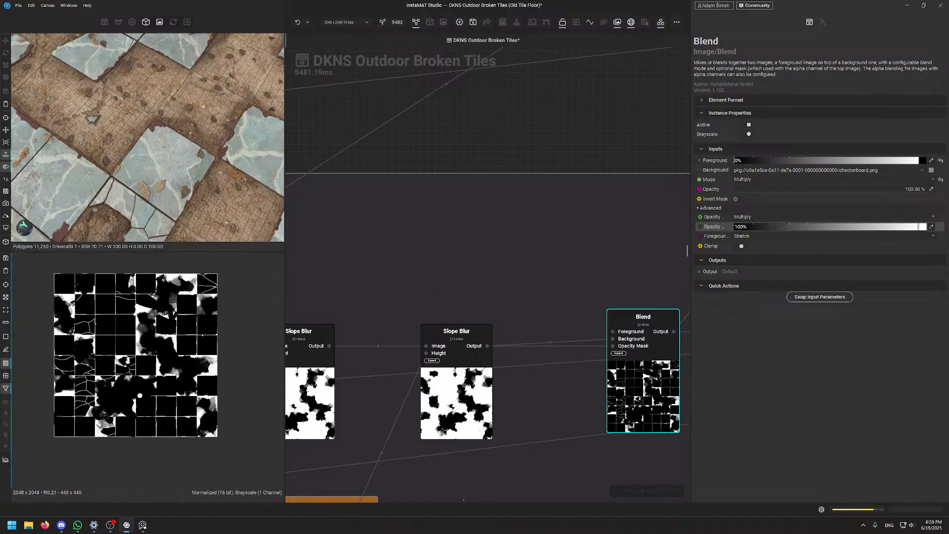
pyautogui.moveTo(151, 381); pyautogui.dragTo(169, 408, button='middle')
pyautogui.scroll(5, 102, 347)
pyautogui.scroll(3, 114, 337)
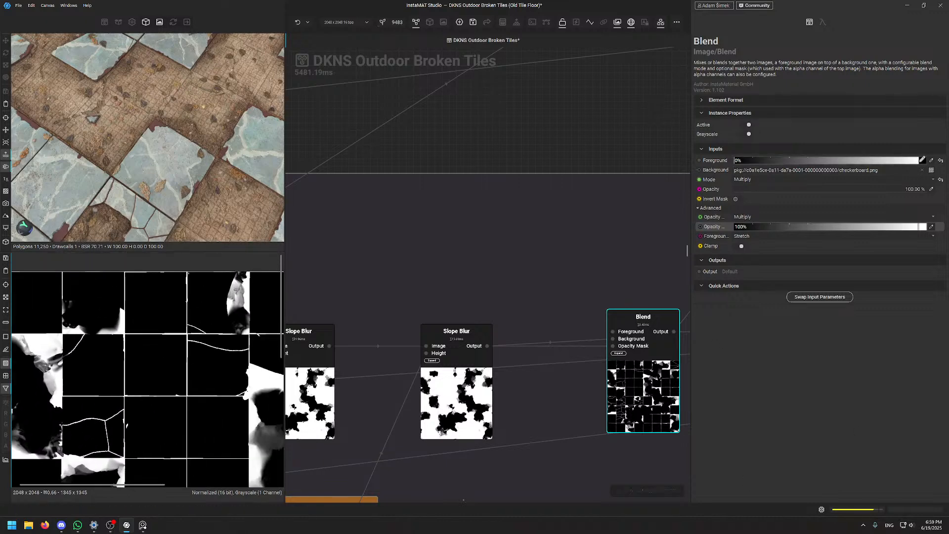
# Reopen the Blend node's output and settings and examine the dirt patches around the broken tiles in its mask
pyautogui.doubleClick(614, 346)
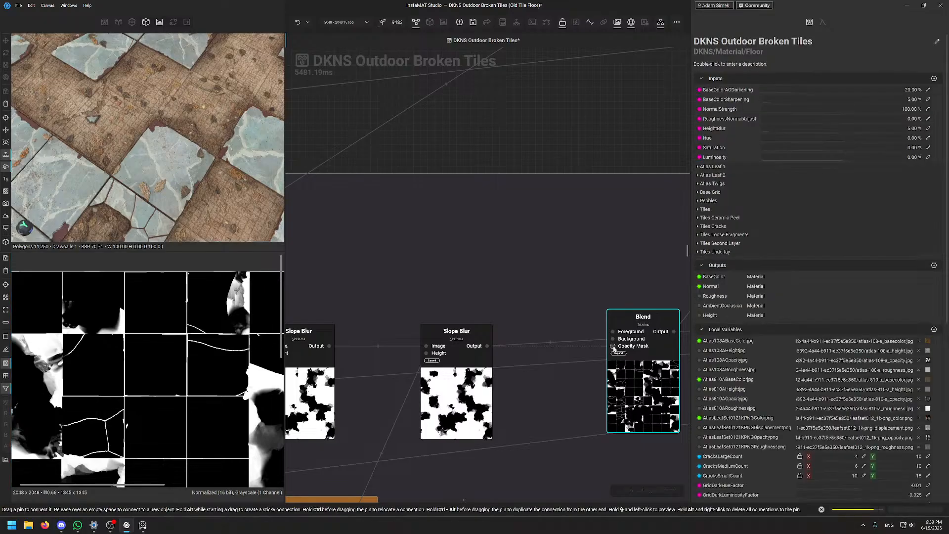
pyautogui.doubleClick(627, 371)
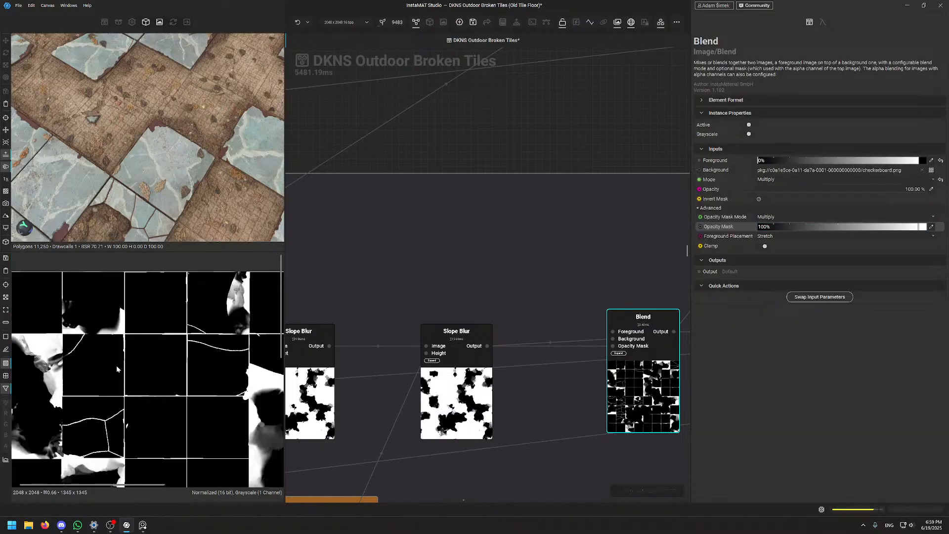
pyautogui.scroll(-9, 125, 394)
pyautogui.scroll(8, 143, 411)
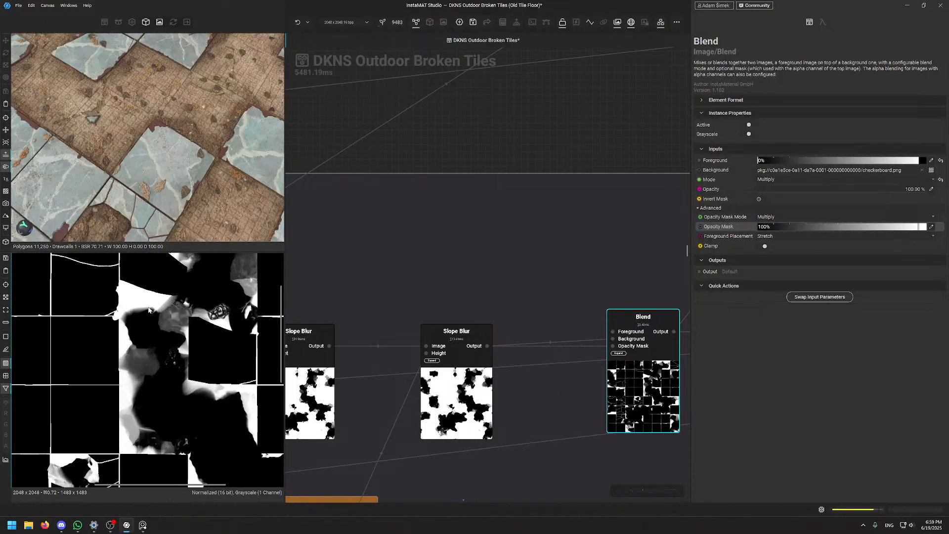
pyautogui.scroll(-4, 115, 484)
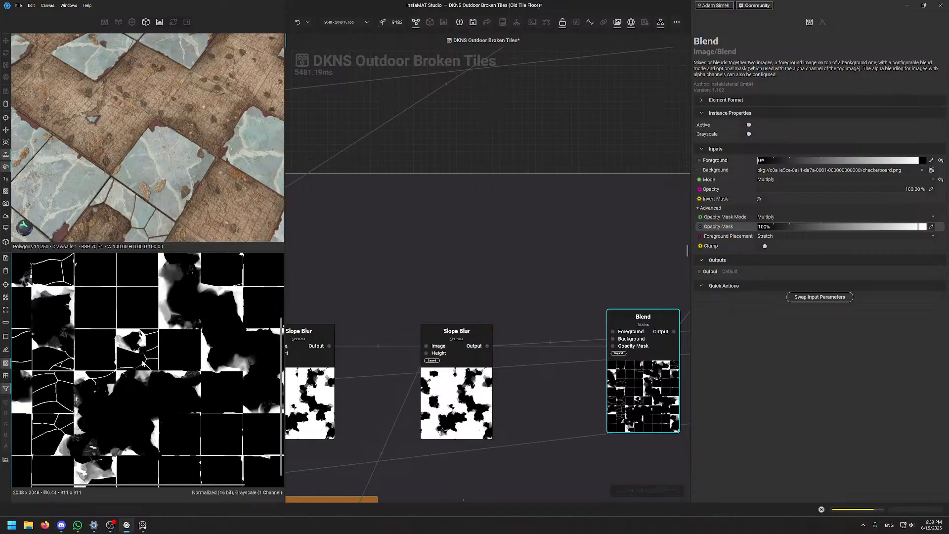
pyautogui.moveTo(72, 419); pyautogui.dragTo(71, 400, button='middle')
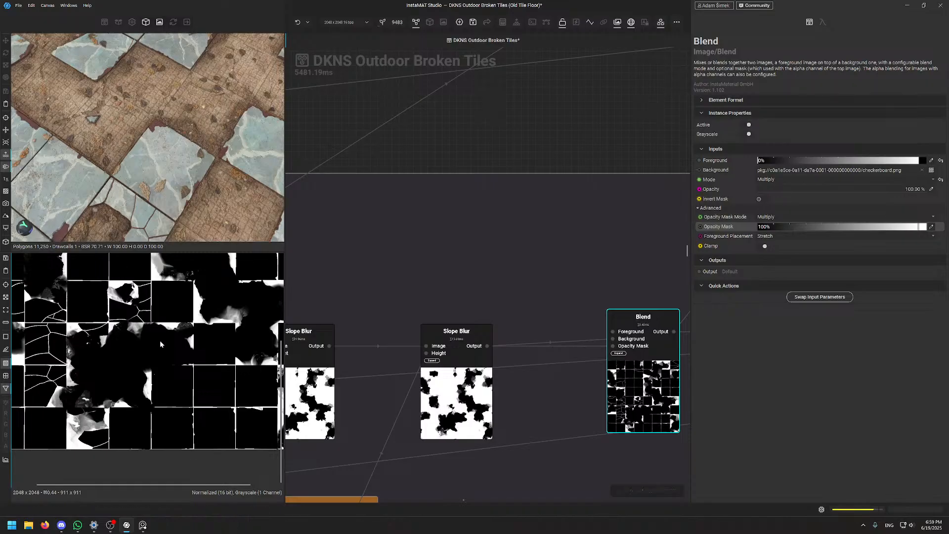
# Locate the TileUnderlayCracks and TileUnderlayRemovalMask groups and examine the cracked and missing tiles on the 3D surface
pyautogui.scroll(-5, 475, 408)
pyautogui.moveTo(475, 408); pyautogui.dragTo(495, 409, button='middle')
pyautogui.scroll(6, 473, 297)
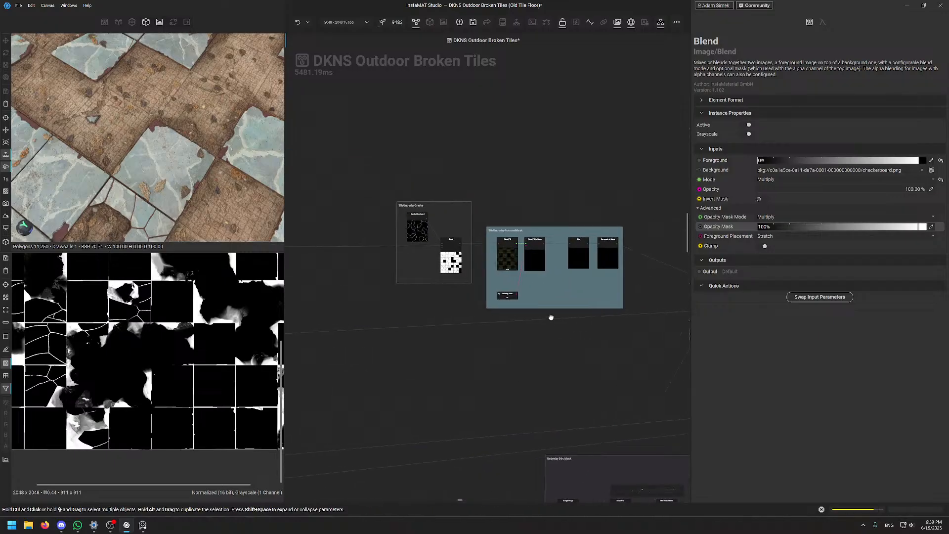
pyautogui.moveTo(520, 365); pyautogui.dragTo(428, 320, button='middle')
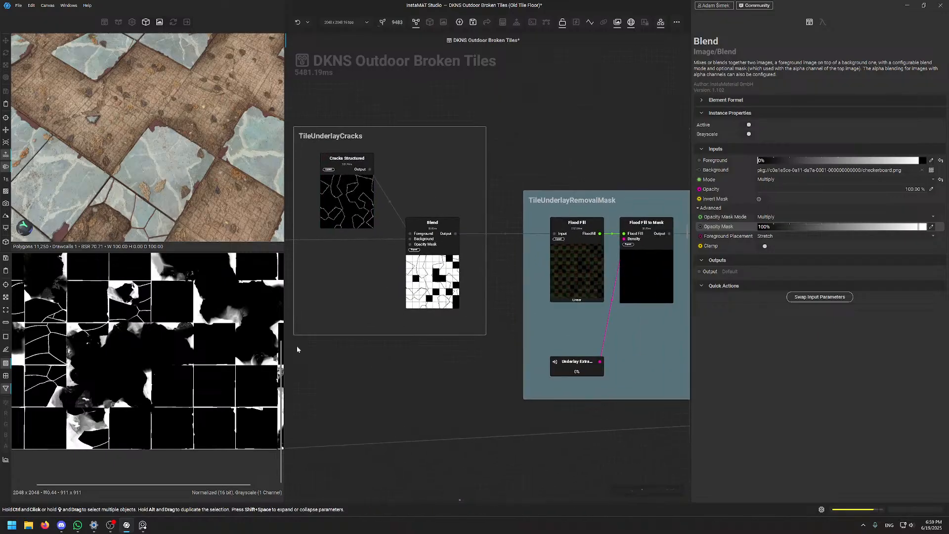
pyautogui.scroll(-5, 207, 168)
pyautogui.moveTo(218, 134); pyautogui.dragTo(232, 150, button='middle')
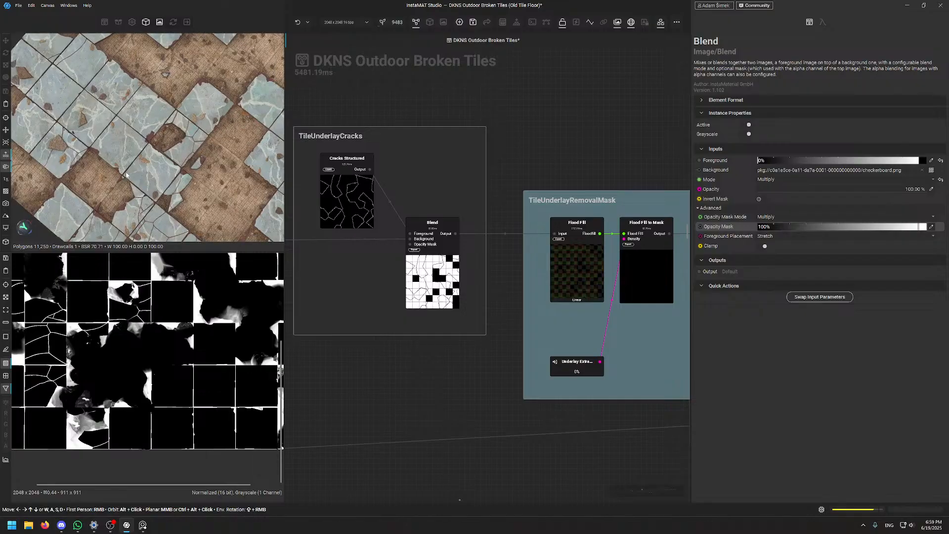
pyautogui.moveTo(146, 115); pyautogui.dragTo(132, 90, button='middle')
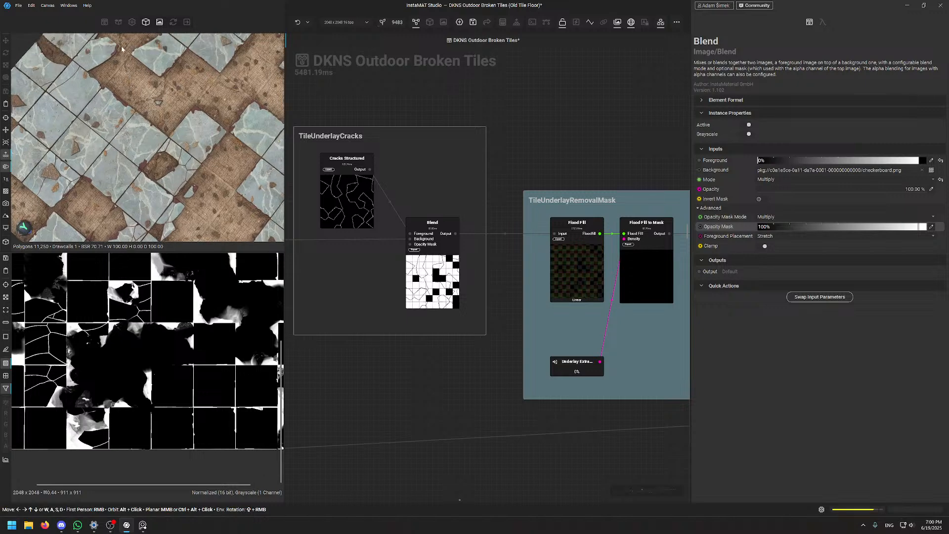
# Check the underlay extra coverage input and preview the Cracks Structured, Blend and Flood Fill to Mask outputs
pyautogui.click(577, 366)
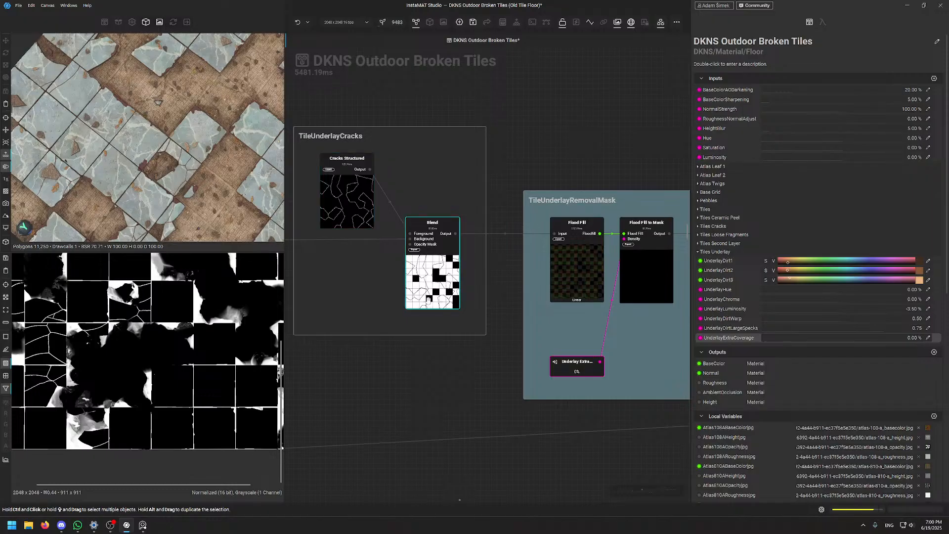
pyautogui.click(350, 193)
pyautogui.click(451, 262)
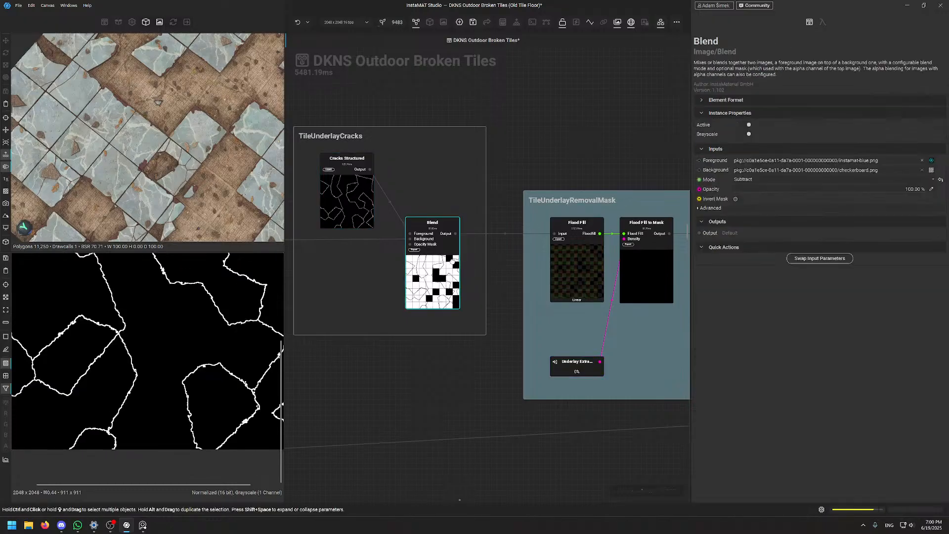
pyautogui.moveTo(534, 354); pyautogui.dragTo(305, 371, button='middle')
pyautogui.click(403, 271)
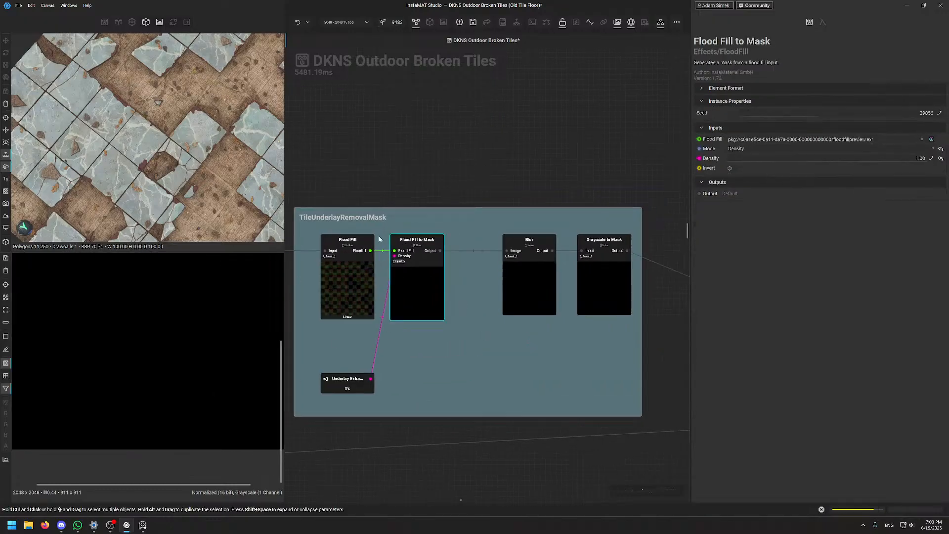
# Set UnderlayExtraCoverage in the Tiles Underlay inputs to 48.29 %
pyautogui.moveTo(404, 339); pyautogui.dragTo(440, 335, button='middle')
pyautogui.scroll(-3, 440, 335)
pyautogui.moveTo(499, 370); pyautogui.dragTo(516, 301, button='middle')
pyautogui.click(390, 346)
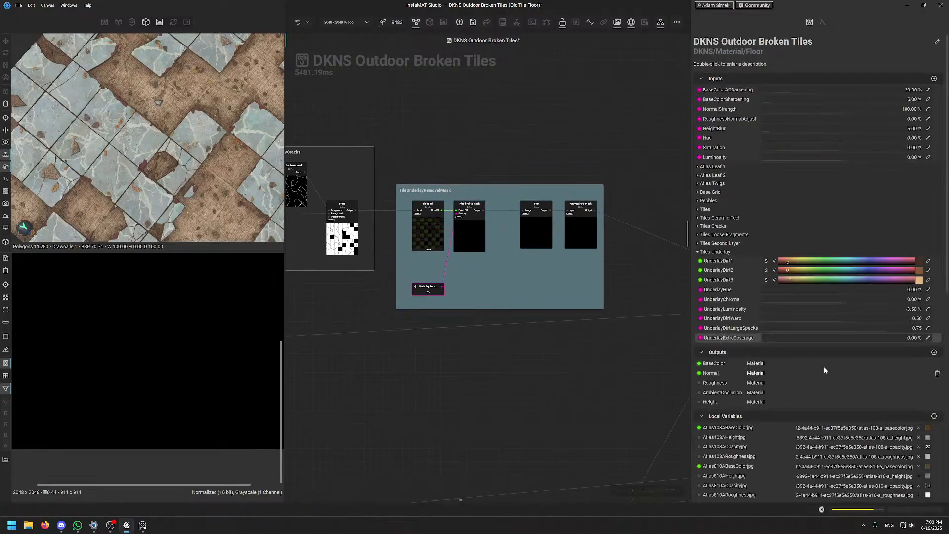
pyautogui.click(840, 339)
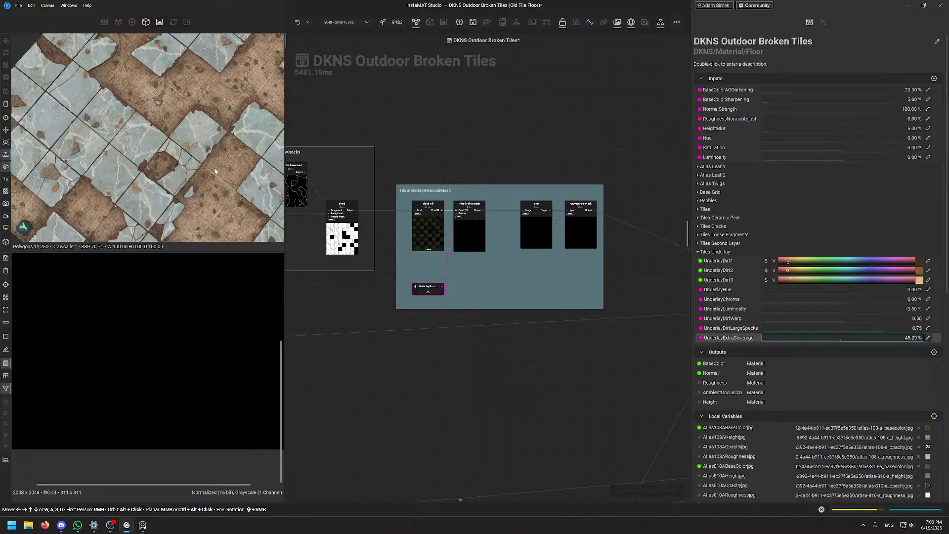
# Swap the 3D preview into the large view and examine the added underlay coverage across the exposed areas and broken tiles
pyautogui.press('Tab')
pyautogui.keyDown('alt'); pyautogui.moveTo(543, 288); pyautogui.dragTo(604, 271); pyautogui.keyUp('alt')
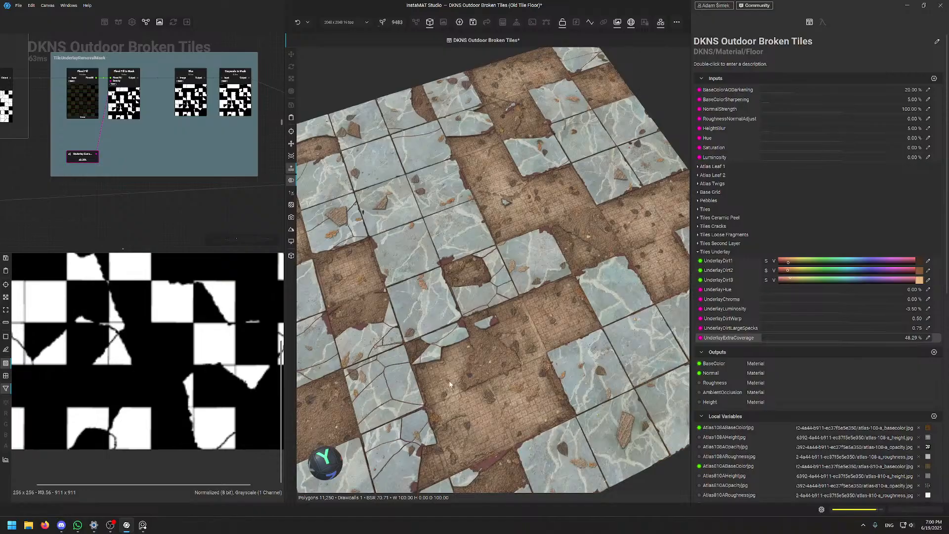
pyautogui.keyDown('alt'); pyautogui.moveTo(450, 385); pyautogui.dragTo(402, 329); pyautogui.keyUp('alt')
pyautogui.scroll(2, 418, 330)
pyautogui.scroll(4, 402, 328)
pyautogui.scroll(-4, 403, 328)
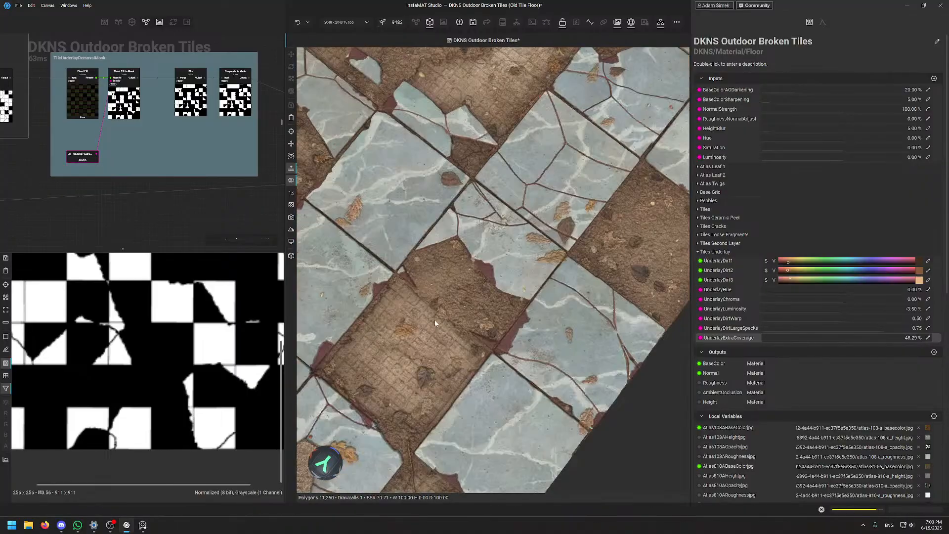
pyautogui.scroll(2, 435, 320)
pyautogui.scroll(-3, 522, 332)
pyautogui.keyDown('alt'); pyautogui.moveTo(356, 178); pyautogui.dragTo(594, 323); pyautogui.keyUp('alt')
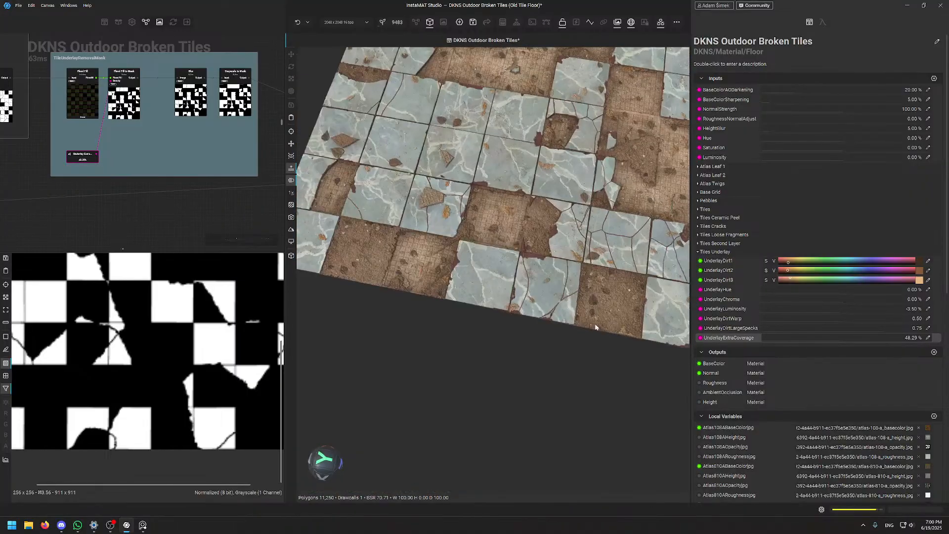
pyautogui.scroll(3, 595, 323)
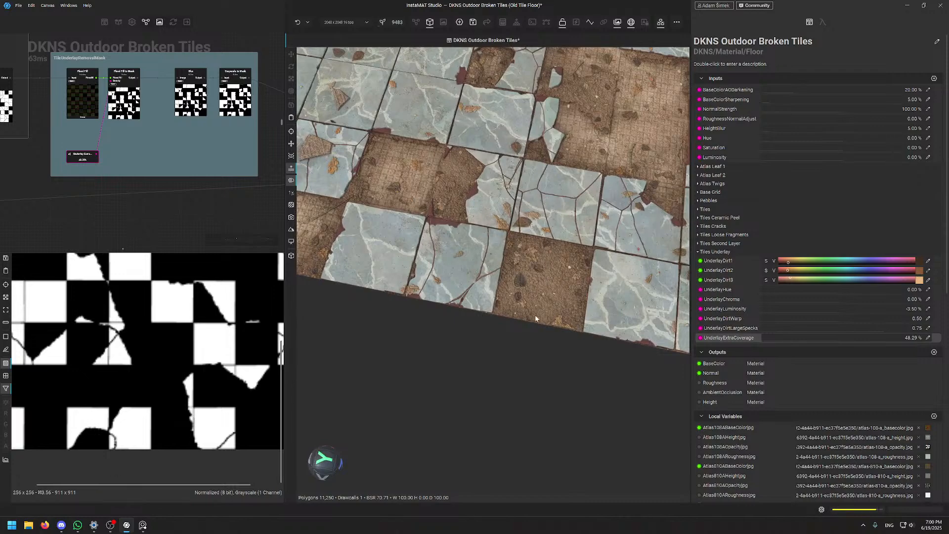
pyautogui.keyDown('alt'); pyautogui.moveTo(549, 175); pyautogui.dragTo(536, 268); pyautogui.keyUp('alt')
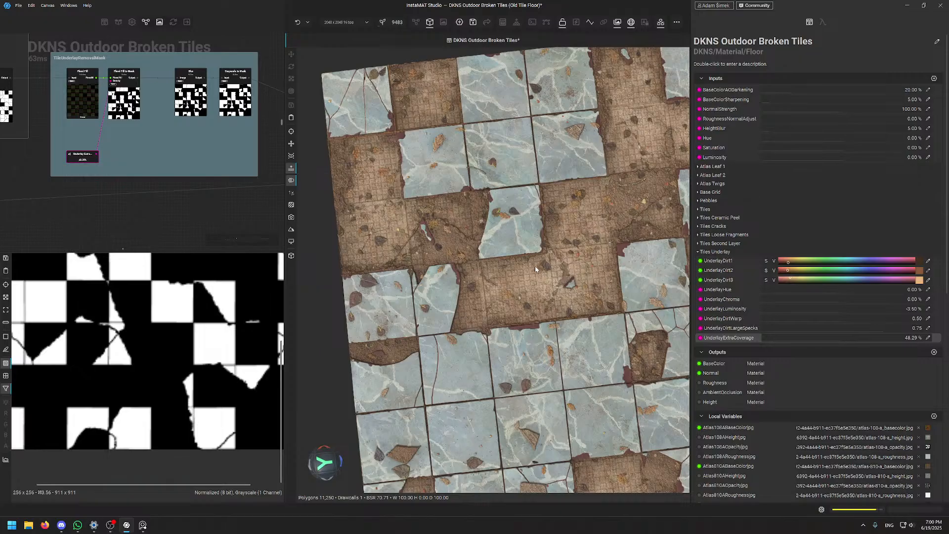
# Set UnderlayExtraCoverage to 10 % after reviewing the removal mask group and the tiled surface
pyautogui.scroll(-3, 106, 76)
pyautogui.moveTo(9, 50); pyautogui.dragTo(43, 79, button='middle')
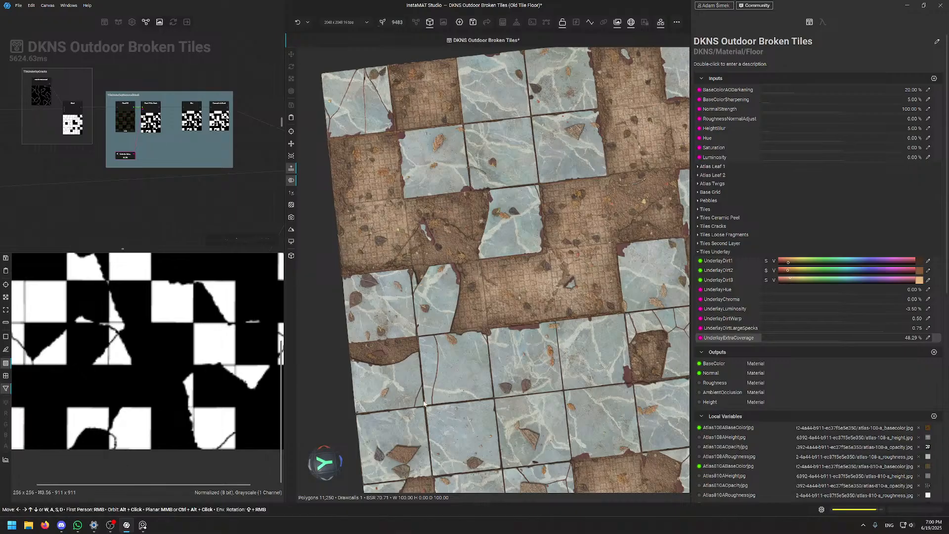
pyautogui.keyDown('alt'); pyautogui.moveTo(424, 403); pyautogui.dragTo(657, 281); pyautogui.keyUp('alt')
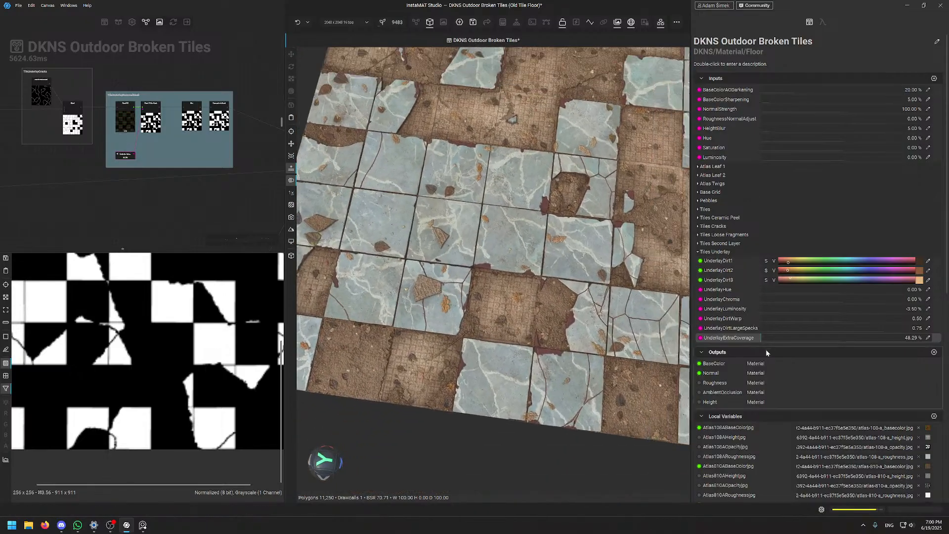
pyautogui.click(929, 339)
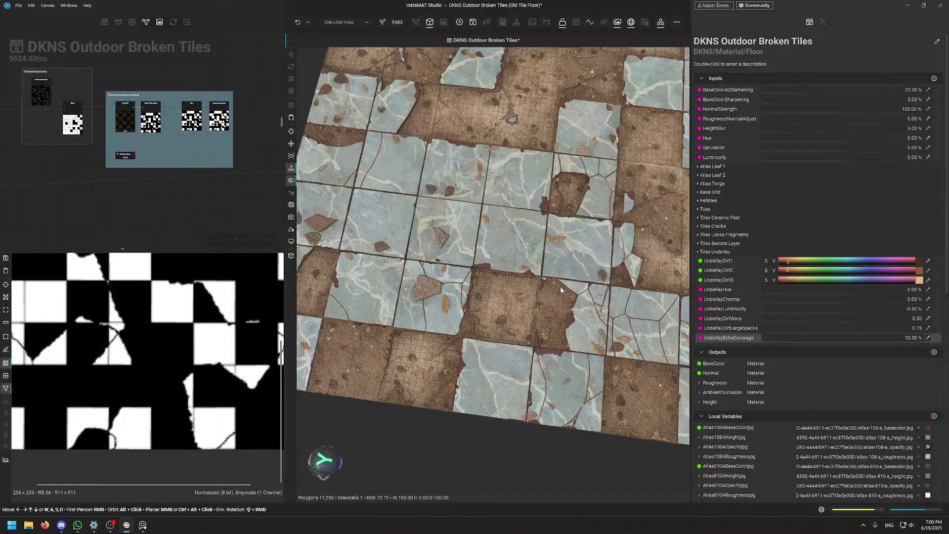
# Examine the tiled 3D surface from several angles and distances to judge the underlay coverage and broken tiles
pyautogui.moveTo(642, 212); pyautogui.dragTo(569, 252, button='middle')
pyautogui.keyDown('alt'); pyautogui.moveTo(547, 245); pyautogui.dragTo(541, 264); pyautogui.keyUp('alt')
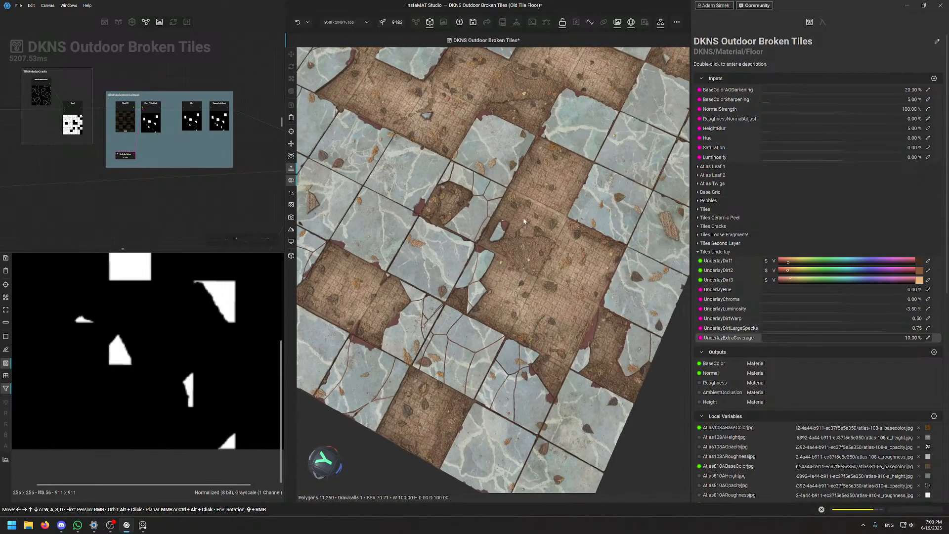
pyautogui.scroll(5, 527, 255)
pyautogui.moveTo(529, 260)
pyautogui.keyDown('shift'); pyautogui.mouseDown(button='right')
pyautogui.moveTo(486, 261)
pyautogui.moveTo(519, 260)
pyautogui.mouseUp(button='right'); pyautogui.keyUp('shift')
pyautogui.scroll(-5, 519, 260)
pyautogui.keyDown('alt'); pyautogui.moveTo(520, 261); pyautogui.dragTo(538, 245); pyautogui.keyUp('alt')
pyautogui.moveTo(538, 246); pyautogui.dragTo(583, 271, button='middle')
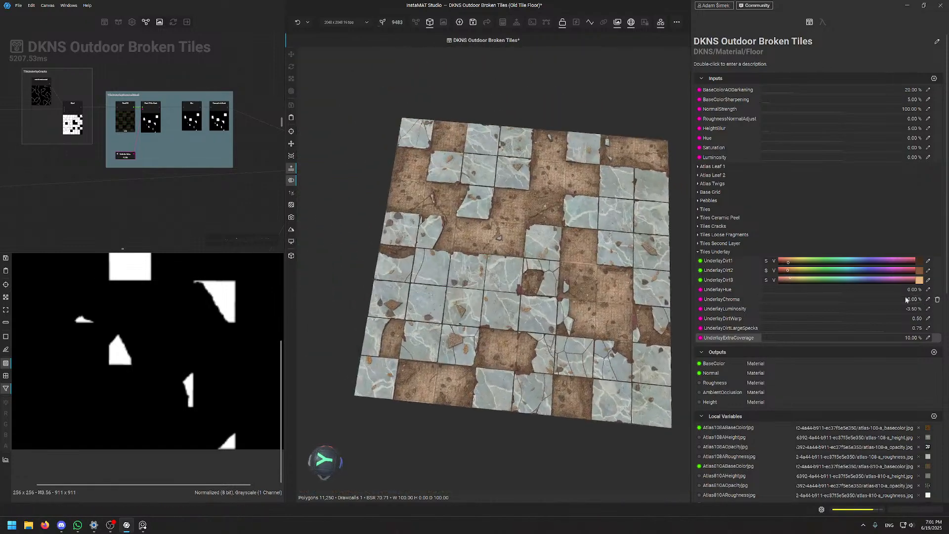
# Set UnderlayExtraCoverage to 0 % and collapse the Tiles Underlay input group
pyautogui.click(929, 339)
pyautogui.write('0')
pyautogui.press('Return')
pyautogui.click(699, 252)
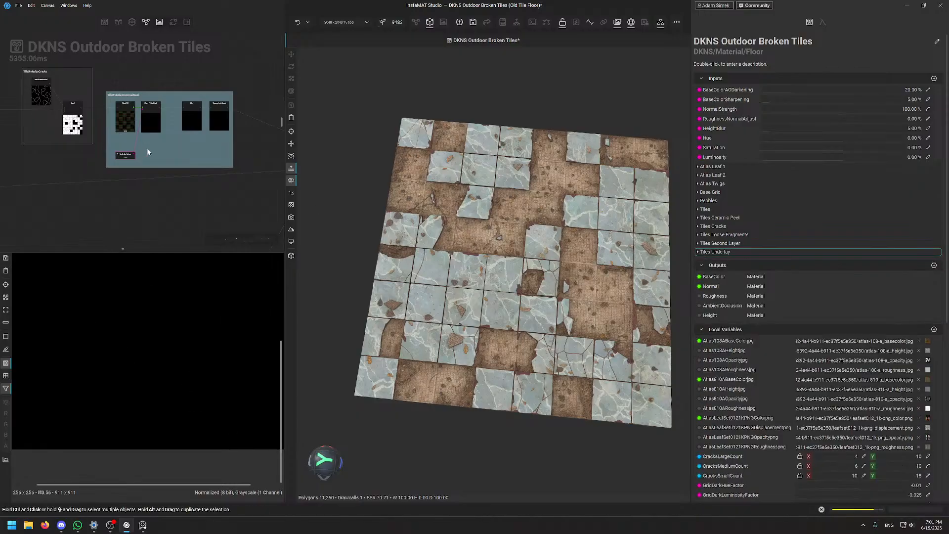
# Swap the node graph back into the large view and show the underlay groups
pyautogui.moveTo(235, 167); pyautogui.dragTo(200, 165, button='middle')
pyautogui.scroll(3, 524, 331)
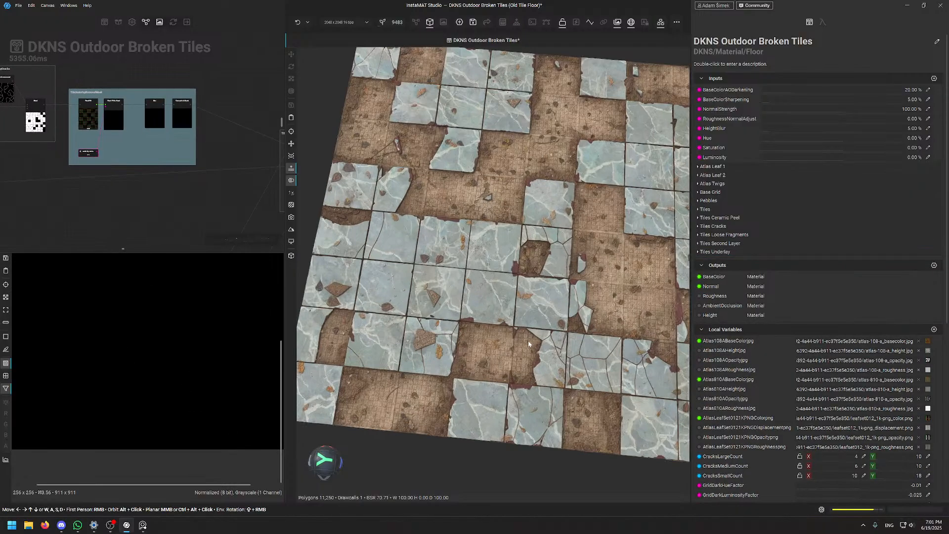
pyautogui.press('Tab')
pyautogui.press('Tab')
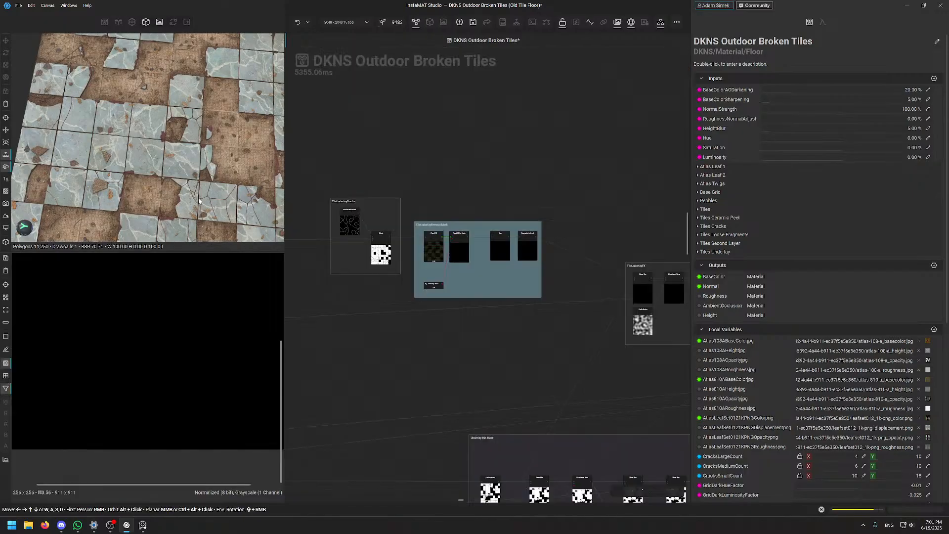
pyautogui.scroll(-3, 583, 227)
pyautogui.moveTo(598, 252); pyautogui.dragTo(432, 186, button='middle')
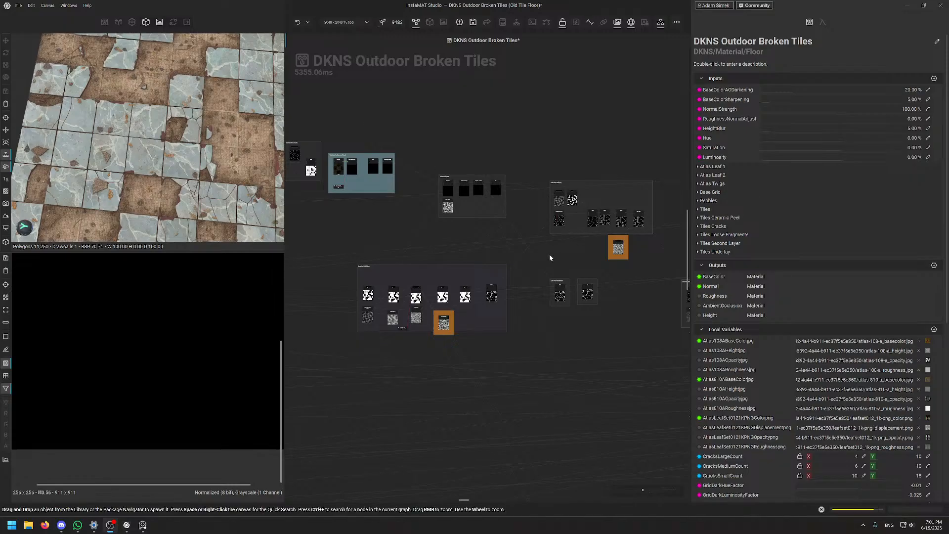
# Add a comment around the Turbulent Perlin Noise node in the Underlay Dirt Mask group with the Warning color preset
pyautogui.scroll(3, 489, 287)
pyautogui.moveTo(318, 358); pyautogui.dragTo(500, 309, button='middle')
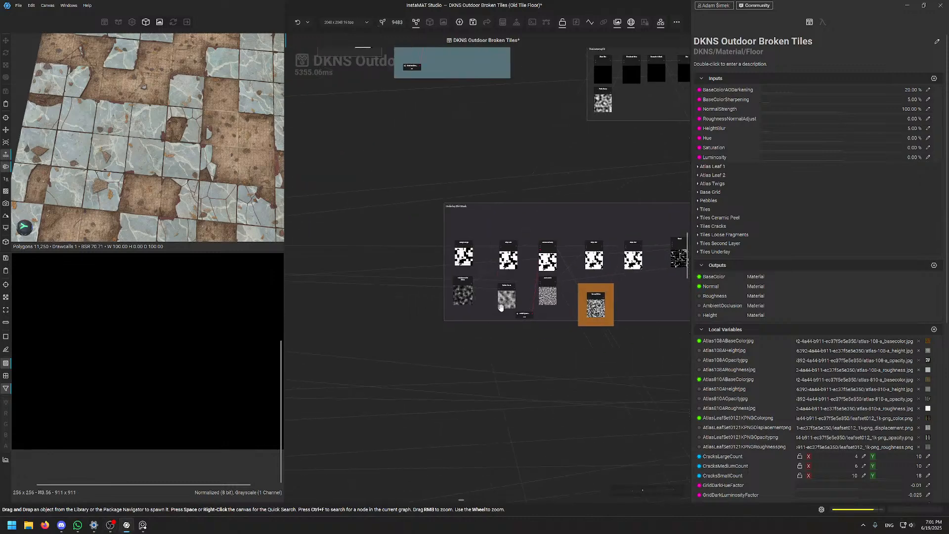
pyautogui.scroll(4, 499, 305)
pyautogui.click(466, 193)
pyautogui.click(812, 145)
pyautogui.click(432, 285)
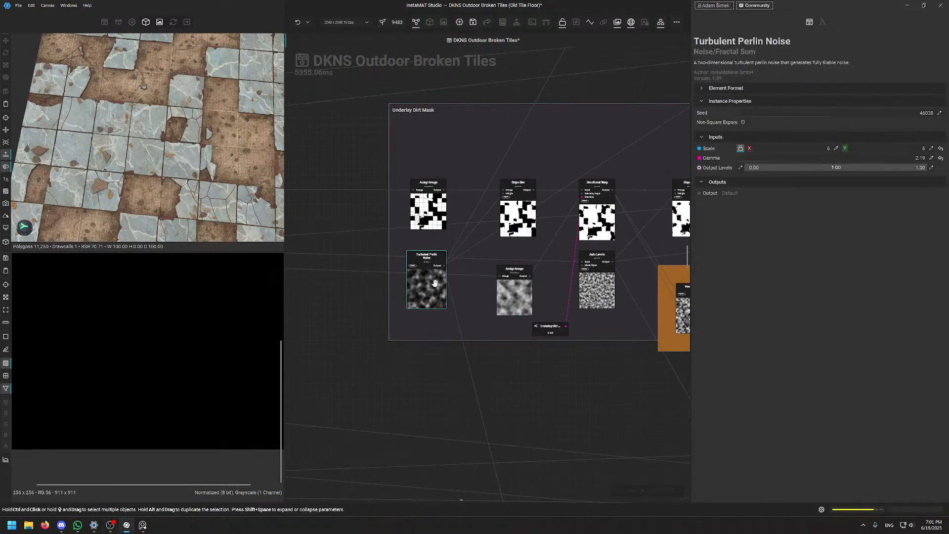
pyautogui.press('c')
pyautogui.click(776, 82)
pyautogui.click(774, 93)
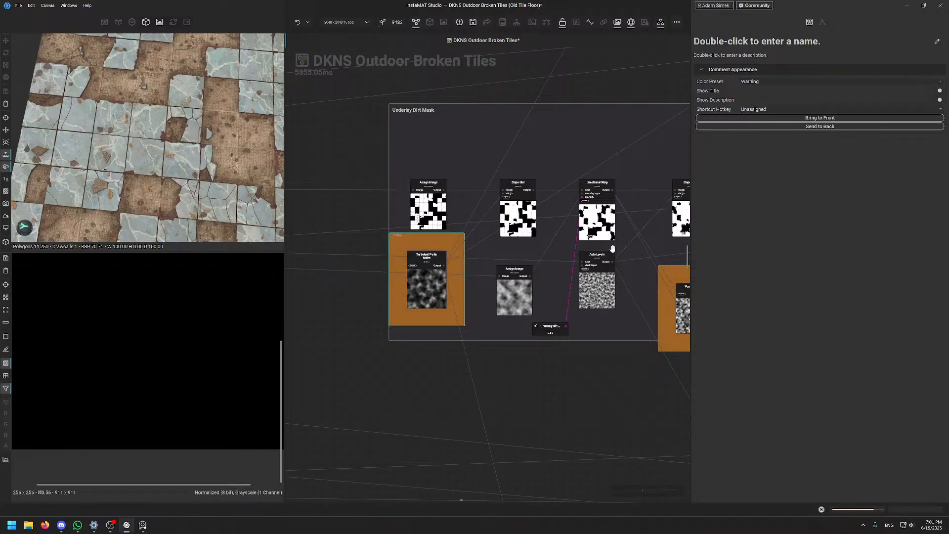
# Add a comment around the Perlin Noise node in the TileUnderlayFX group and give it the Warning color preset
pyautogui.scroll(-5, 437, 322)
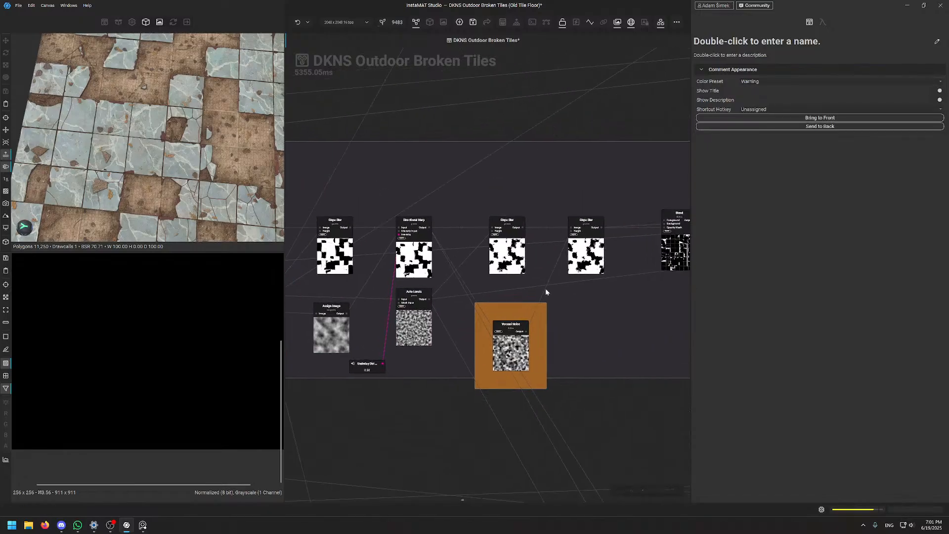
pyautogui.moveTo(527, 345); pyautogui.dragTo(589, 425, button='middle')
pyautogui.scroll(2, 556, 272)
pyautogui.click(559, 265)
pyautogui.scroll(5, 567, 256)
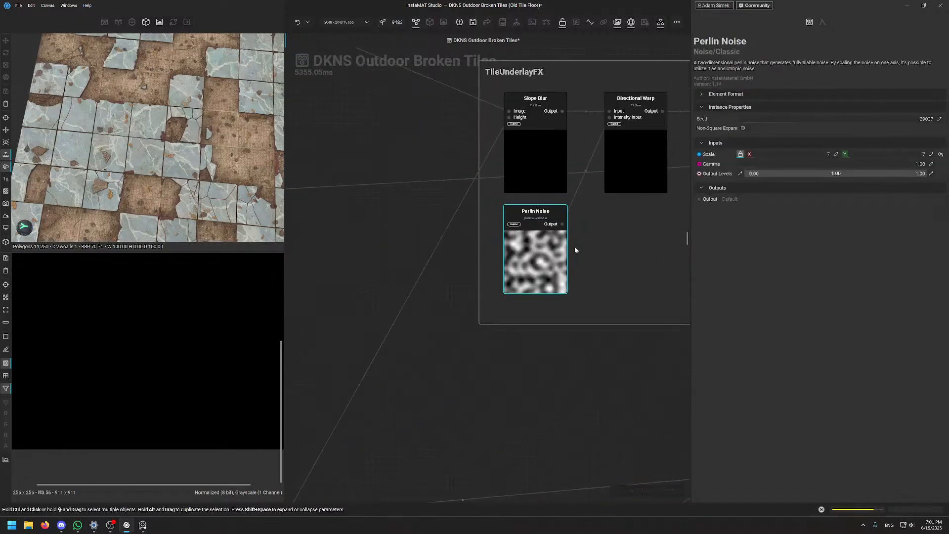
pyautogui.press('c')
pyautogui.click(776, 82)
pyautogui.click(772, 93)
# Mark the Cracks Structured node with a surrounding comment using the Warning color preset
pyautogui.scroll(-5, 529, 313)
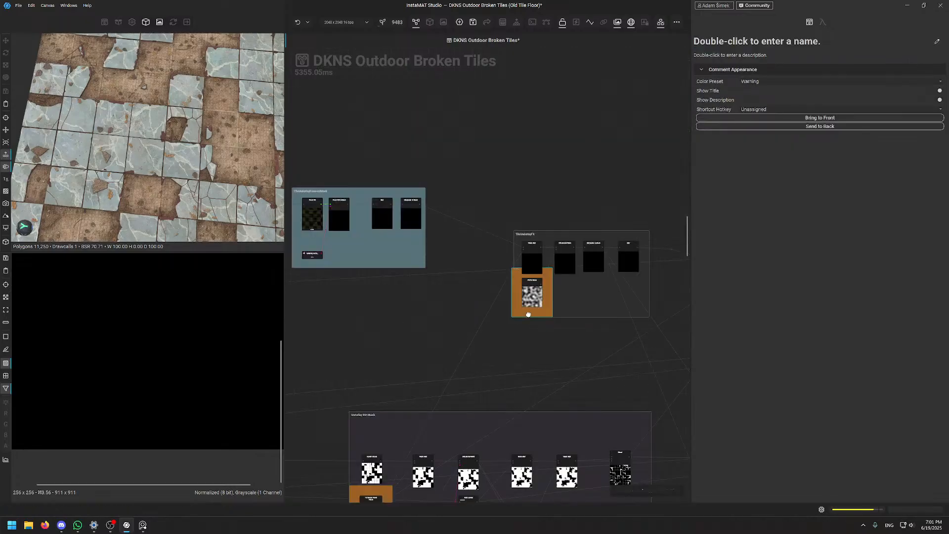
pyautogui.moveTo(413, 312); pyautogui.dragTo(624, 315, button='middle')
pyautogui.click(442, 192)
pyautogui.press('c')
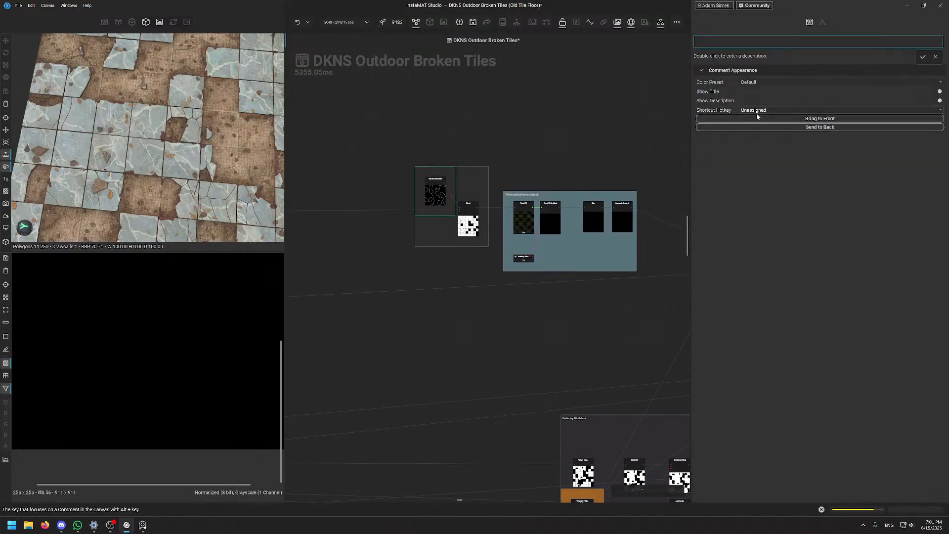
pyautogui.click(756, 82)
pyautogui.click(759, 101)
pyautogui.click(597, 134)
# Save the package with the new noise comments
pyautogui.moveTo(596, 133); pyautogui.dragTo(399, 146, button='middle')
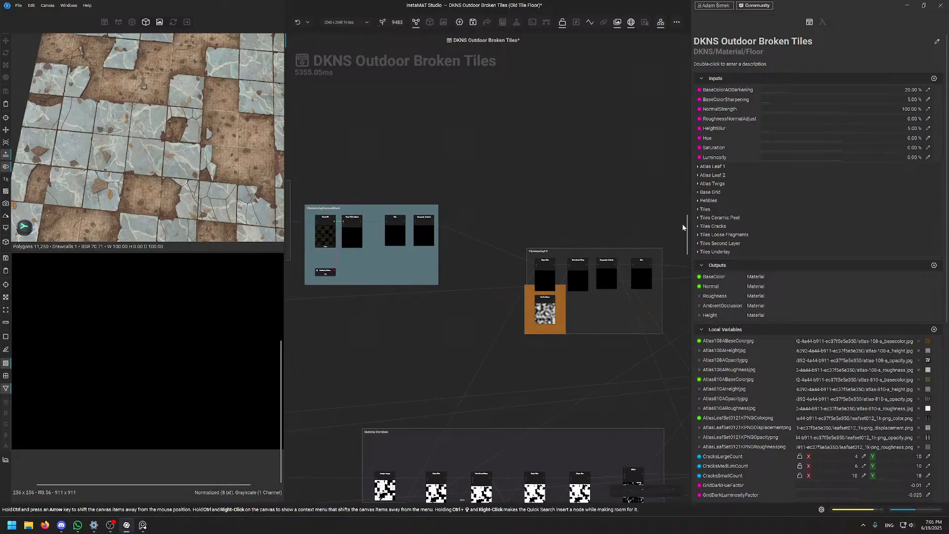
pyautogui.moveTo(683, 227); pyautogui.dragTo(420, 221, button='middle')
pyautogui.hotkey('ctrl', 's')
# Review the underlay groups in the graph and examine the exposed underlay and tile edges up close on the 3D surface
pyautogui.scroll(-1, 539, 336)
pyautogui.moveTo(539, 336); pyautogui.dragTo(508, 300, button='middle')
pyautogui.scroll(2, 485, 297)
pyautogui.scroll(-3, 483, 300)
pyautogui.moveTo(473, 330); pyautogui.dragTo(470, 248, button='middle')
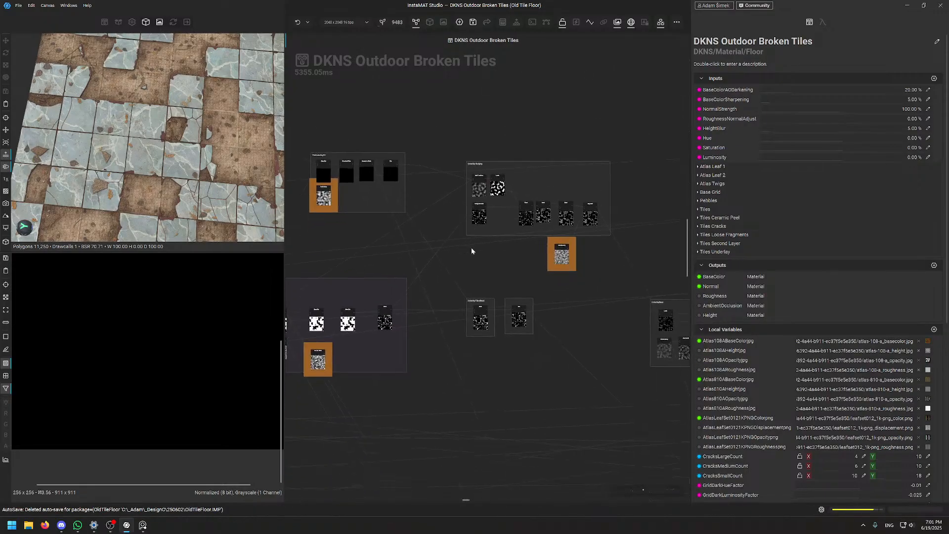
pyautogui.scroll(2, 177, 103)
pyautogui.scroll(5, 177, 103)
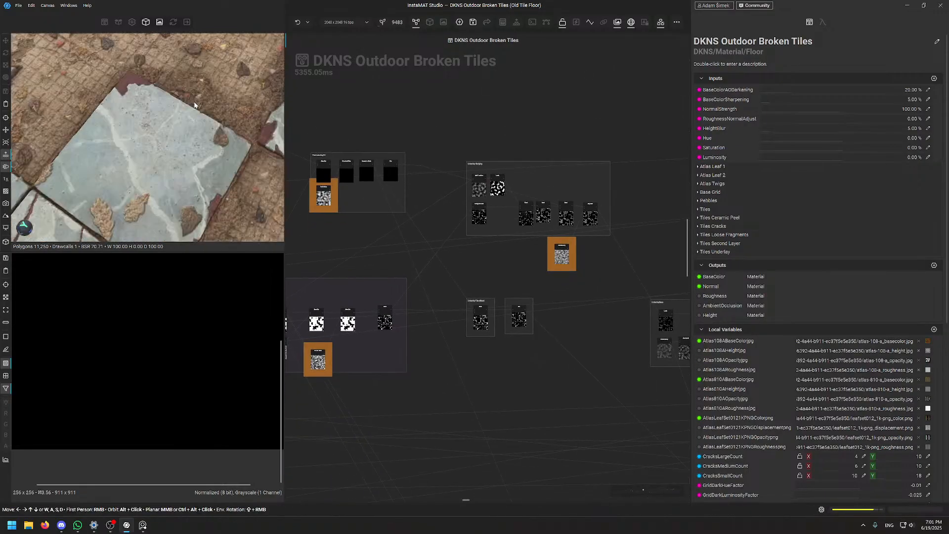
pyautogui.keyDown('alt'); pyautogui.moveTo(177, 98); pyautogui.dragTo(168, 137); pyautogui.keyUp('alt')
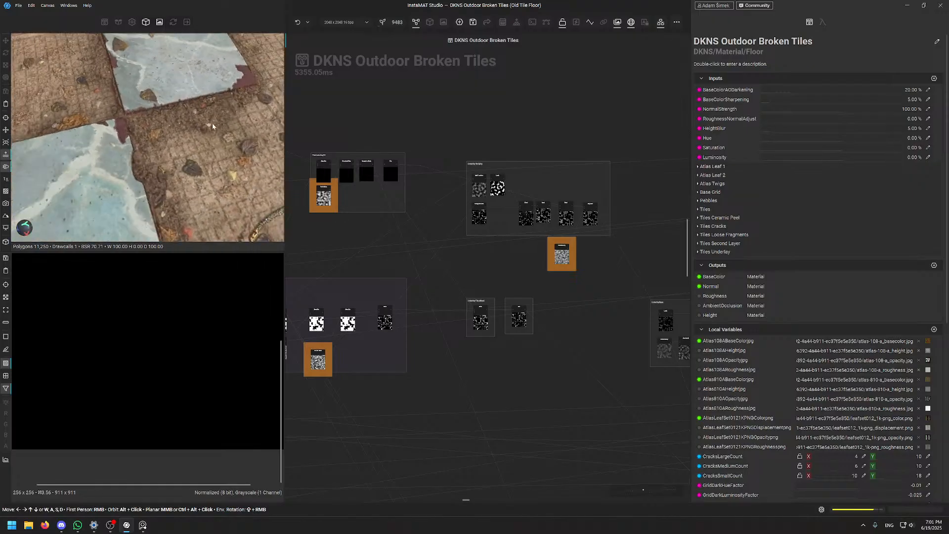
pyautogui.scroll(5, 398, 310)
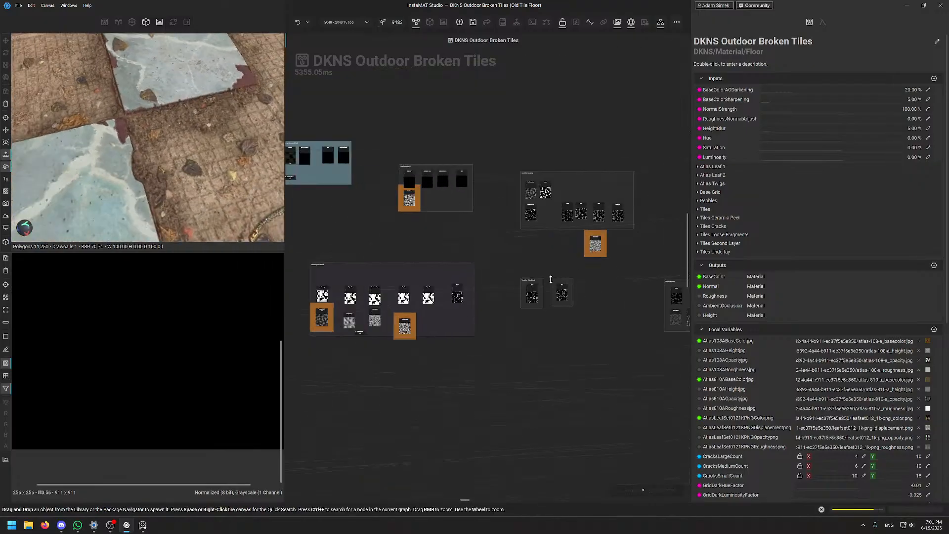
# Preview the final Blend output of the Underlay Dirt Mask group and review its surrounding underlay groups
pyautogui.click(375, 317)
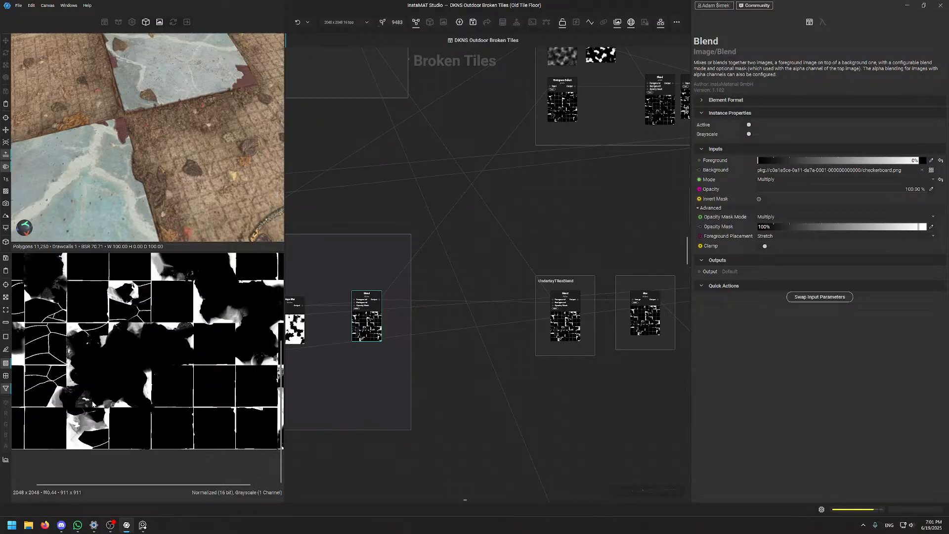
pyautogui.moveTo(523, 219); pyautogui.dragTo(406, 298, button='middle')
pyautogui.moveTo(411, 368); pyautogui.dragTo(363, 204, button='middle')
pyautogui.scroll(-5, 399, 244)
pyautogui.moveTo(637, 260); pyautogui.dragTo(862, 308, button='middle')
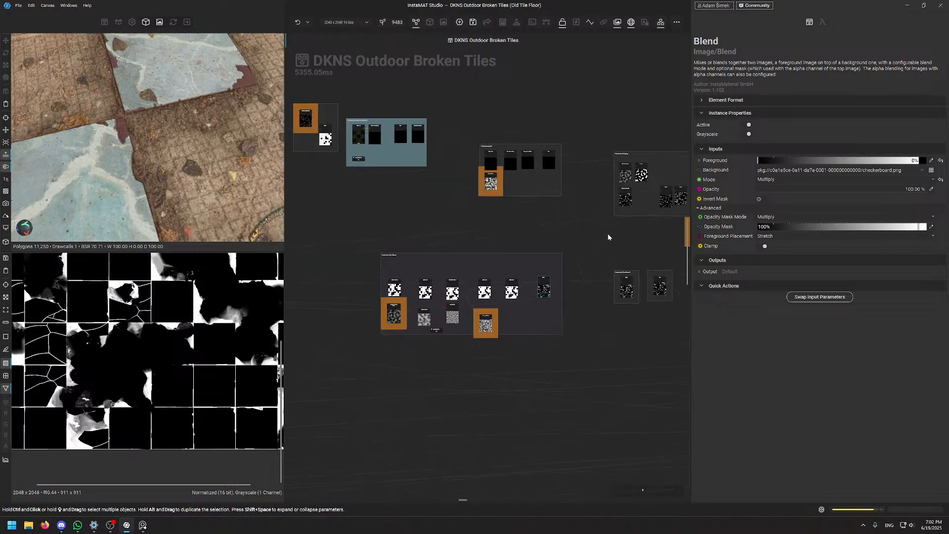
pyautogui.moveTo(608, 238); pyautogui.dragTo(528, 295, button='middle')
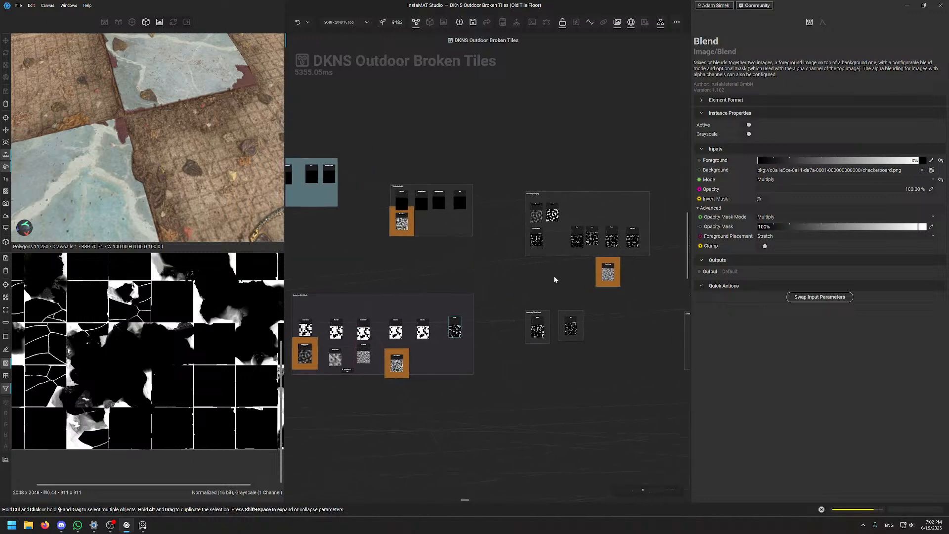
pyautogui.scroll(4, 553, 275)
pyautogui.moveTo(572, 386); pyautogui.dragTo(499, 362, button='middle')
pyautogui.scroll(4, 463, 232)
pyautogui.scroll(-6, 463, 231)
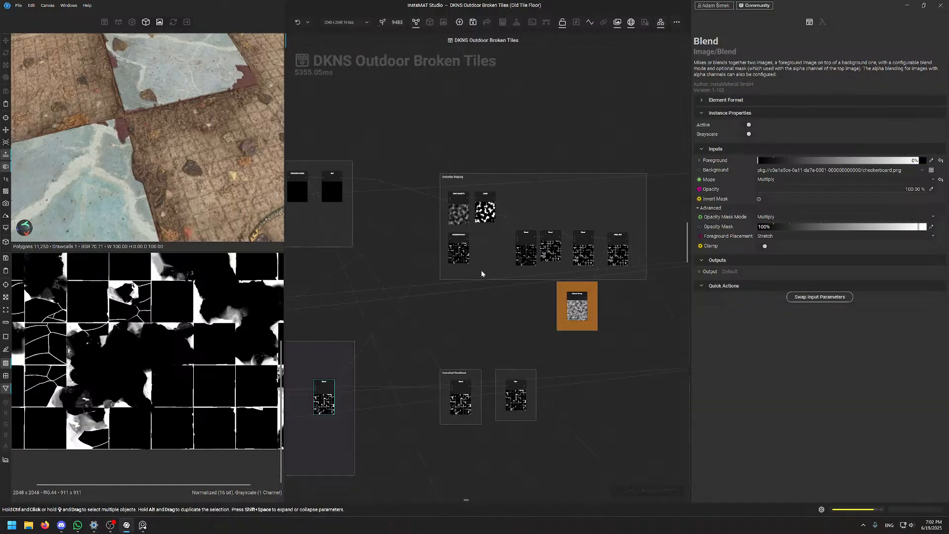
pyautogui.moveTo(354, 369); pyautogui.dragTo(445, 374, button='middle')
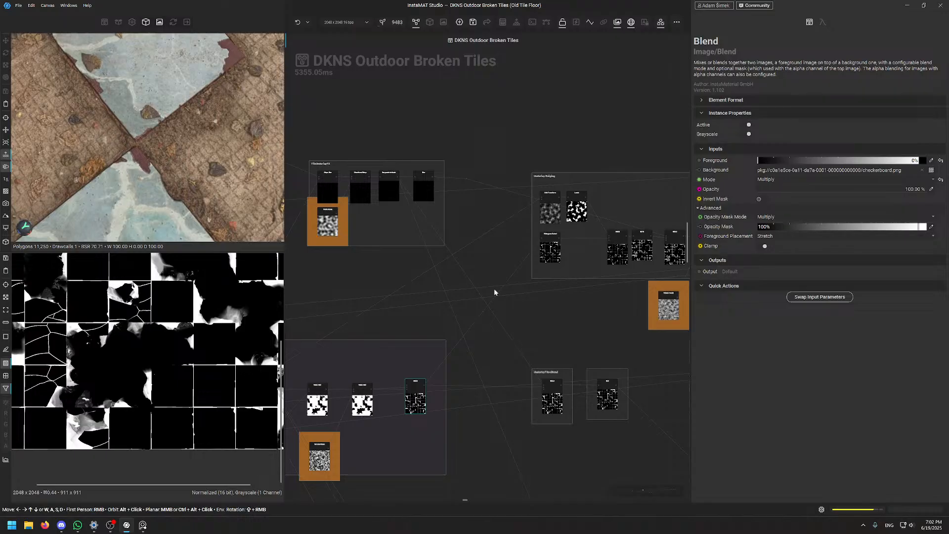
# Preview the Histogram Select mask in the Underlay Bulging group and compare it with the underlay edges on the 3D surface
pyautogui.scroll(5, 485, 323)
pyautogui.click(468, 310)
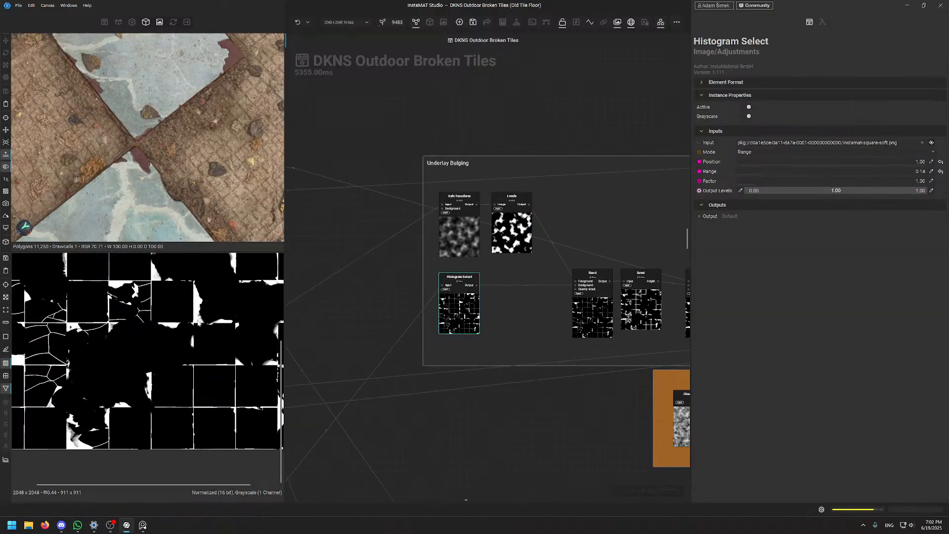
pyautogui.moveTo(163, 322); pyautogui.dragTo(173, 369, button='middle')
pyautogui.keyDown('alt'); pyautogui.moveTo(171, 153); pyautogui.dragTo(114, 130); pyautogui.keyUp('alt')
pyautogui.scroll(-6, 197, 104)
pyautogui.scroll(6, 114, 129)
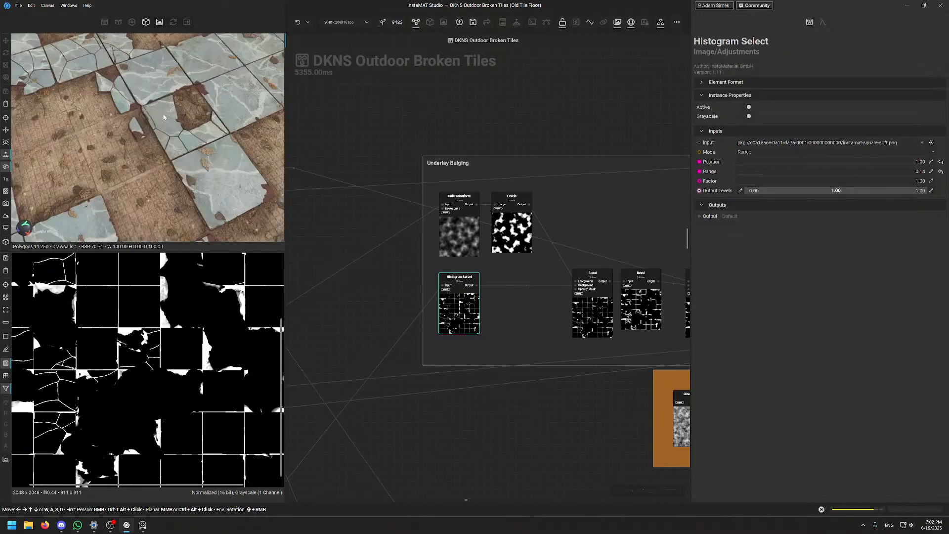
pyautogui.moveTo(217, 103); pyautogui.dragTo(262, 98, button='middle')
pyautogui.scroll(4, 180, 129)
pyautogui.scroll(-2, 179, 128)
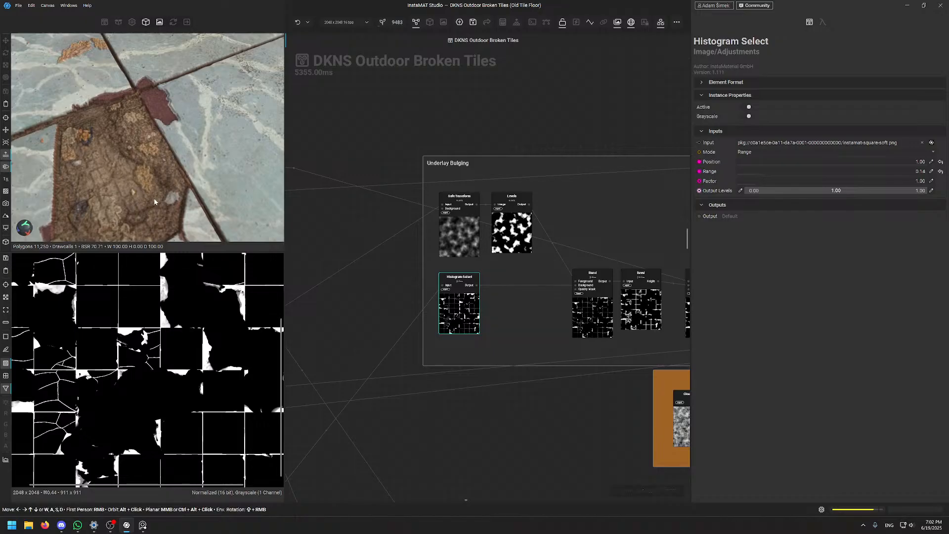
# Inspect the Subtract Blend, Bevel, Maximum Blend and Slope Blur nodes that shape the Underlay Bulging mask
pyautogui.moveTo(591, 221); pyautogui.dragTo(444, 227, button='middle')
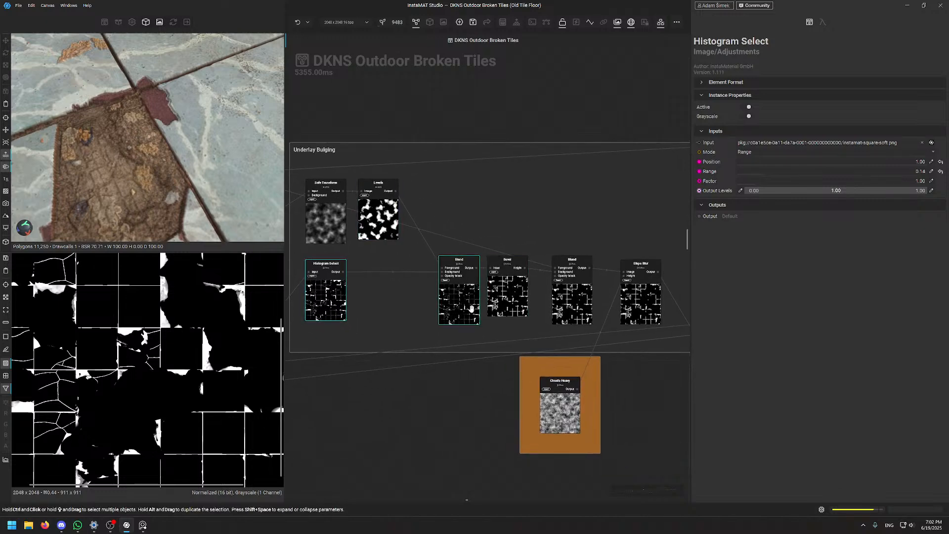
pyautogui.click(467, 304)
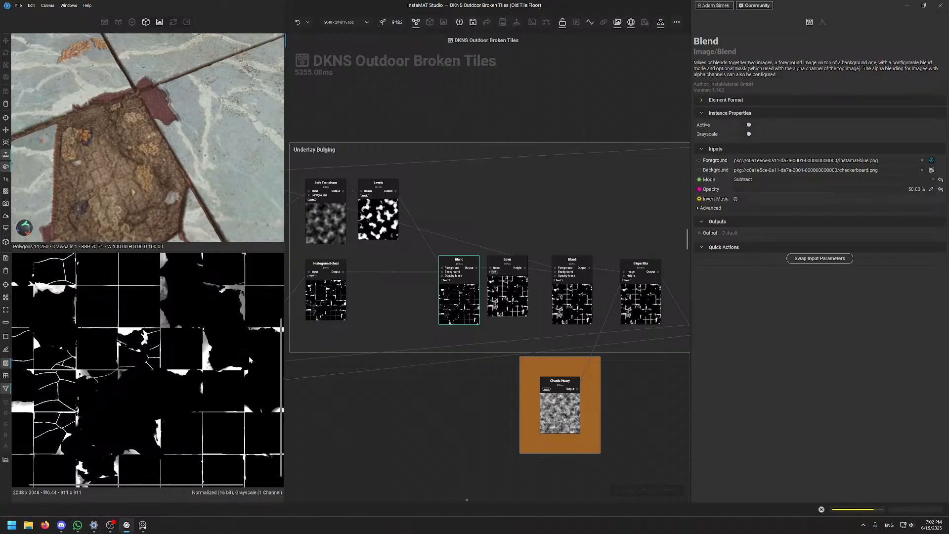
pyautogui.click(507, 292)
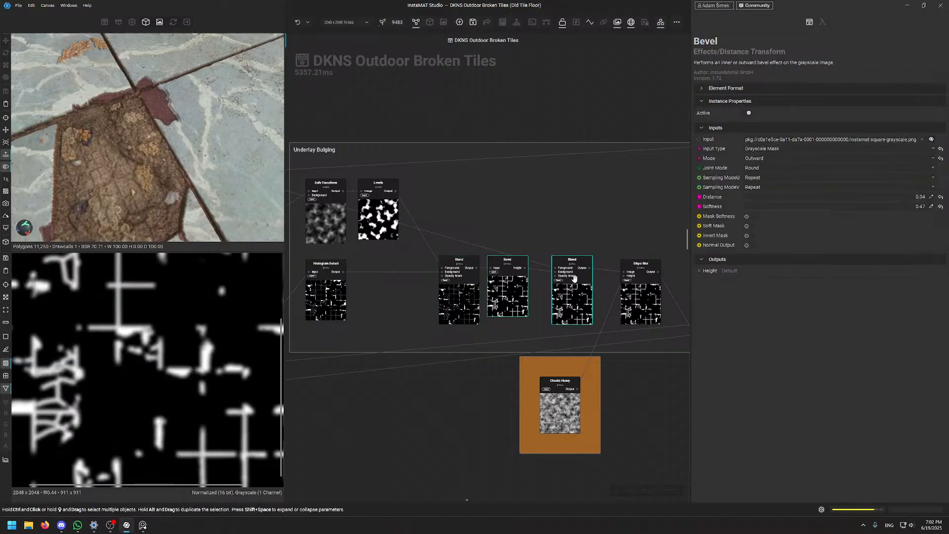
pyautogui.click(580, 286)
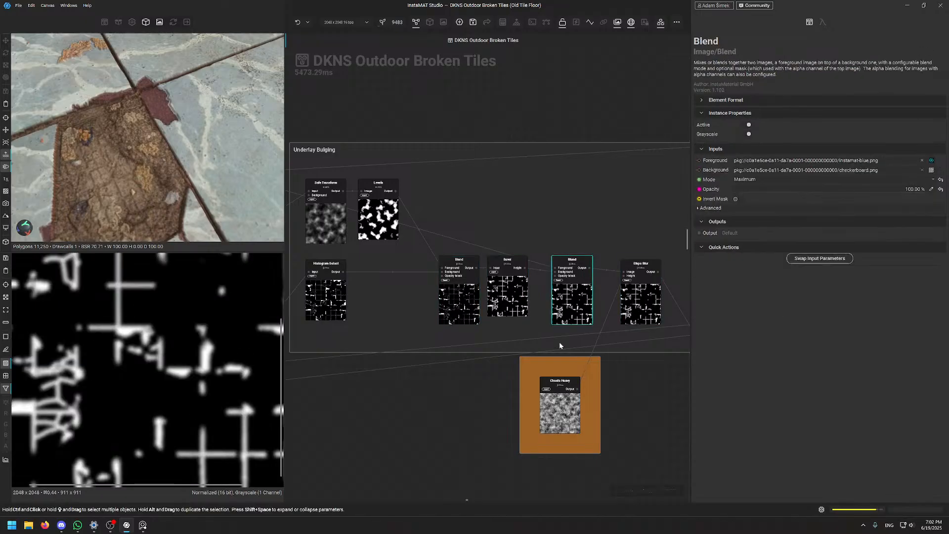
pyautogui.hscroll(3, 560, 345)
pyautogui.click(577, 282)
pyautogui.scroll(-3, 162, 353)
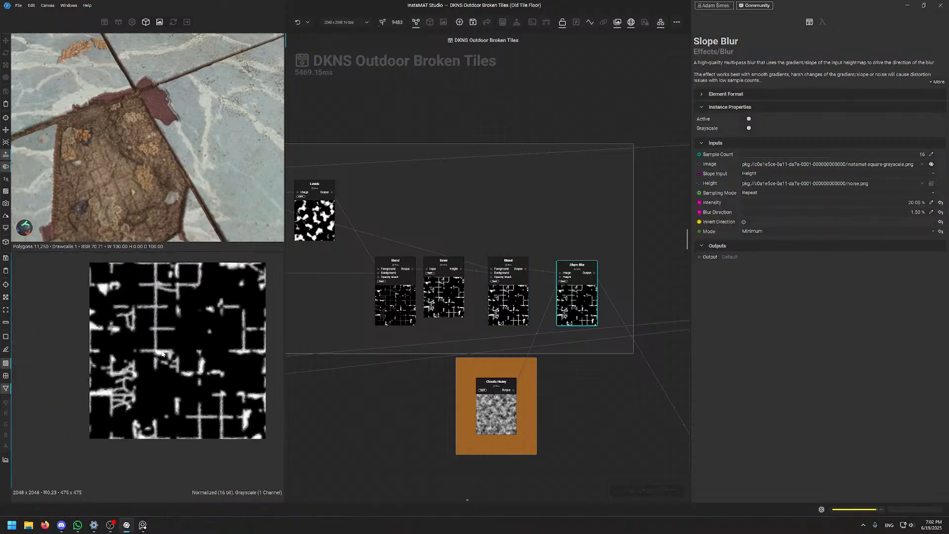
pyautogui.scroll(-3, 612, 374)
# Preview the Clouds Worley noise in the UnderlayBase group
pyautogui.moveTo(597, 377); pyautogui.dragTo(565, 206, button='middle')
pyautogui.moveTo(556, 267); pyautogui.dragTo(471, 267, button='middle')
pyautogui.scroll(3, 447, 304)
pyautogui.click(479, 390)
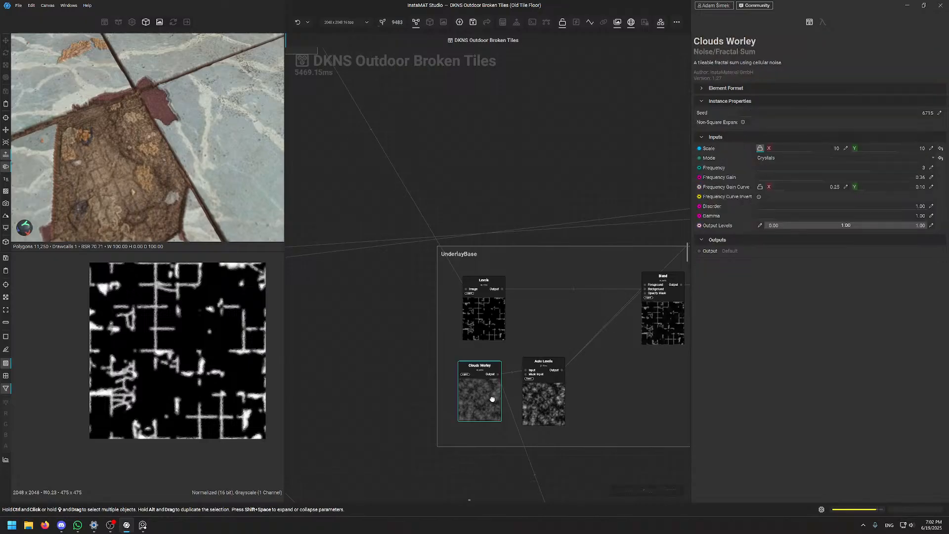
# Try to set the UnderlayBase comment's color preset to Warning
pyautogui.click(633, 253)
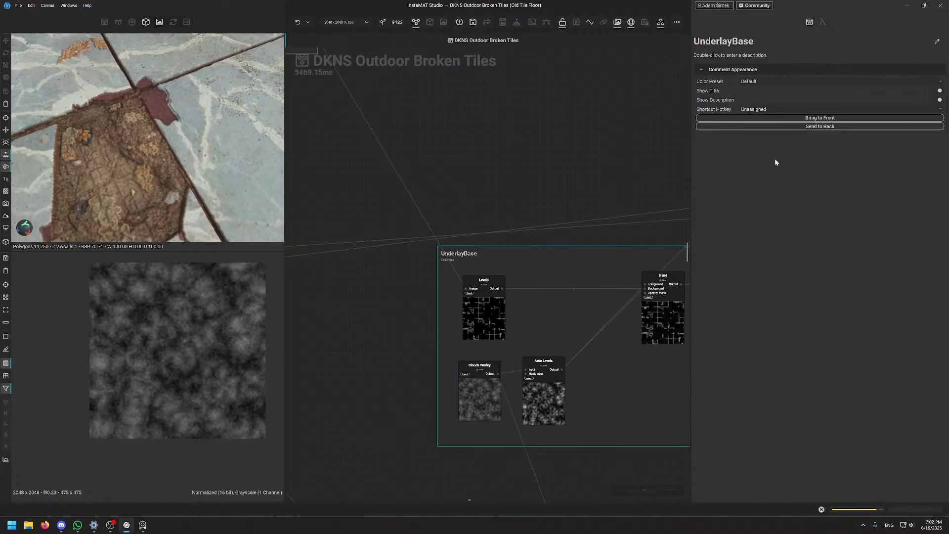
pyautogui.click(811, 83)
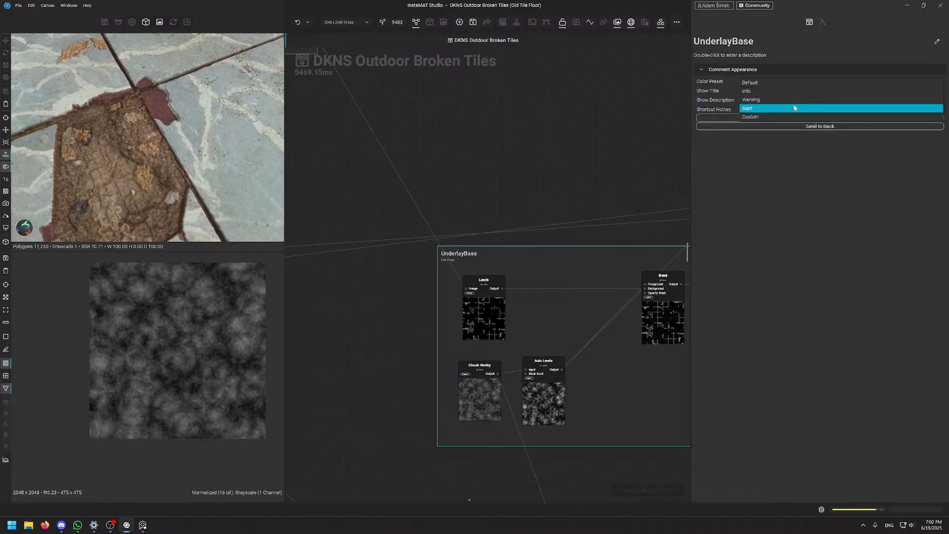
pyautogui.click(753, 100)
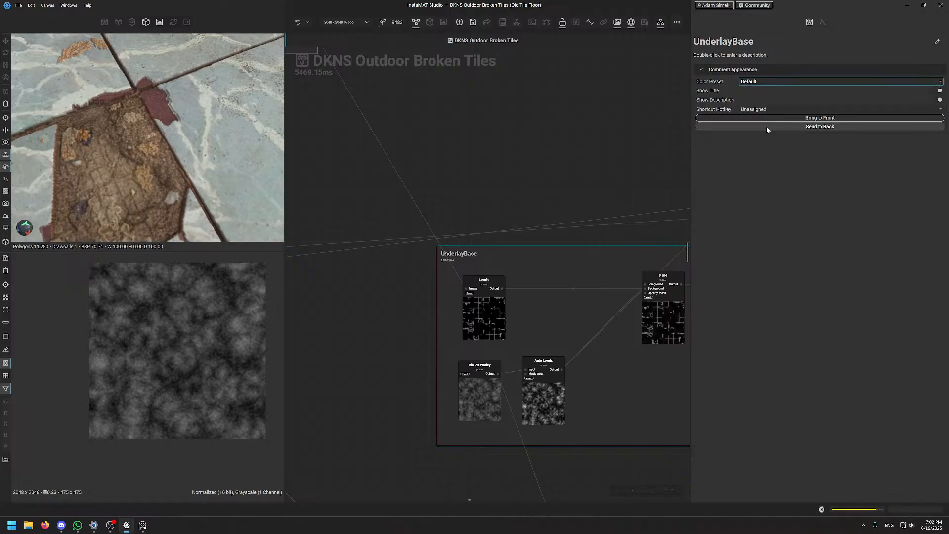
pyautogui.click(765, 81)
pyautogui.click(761, 66)
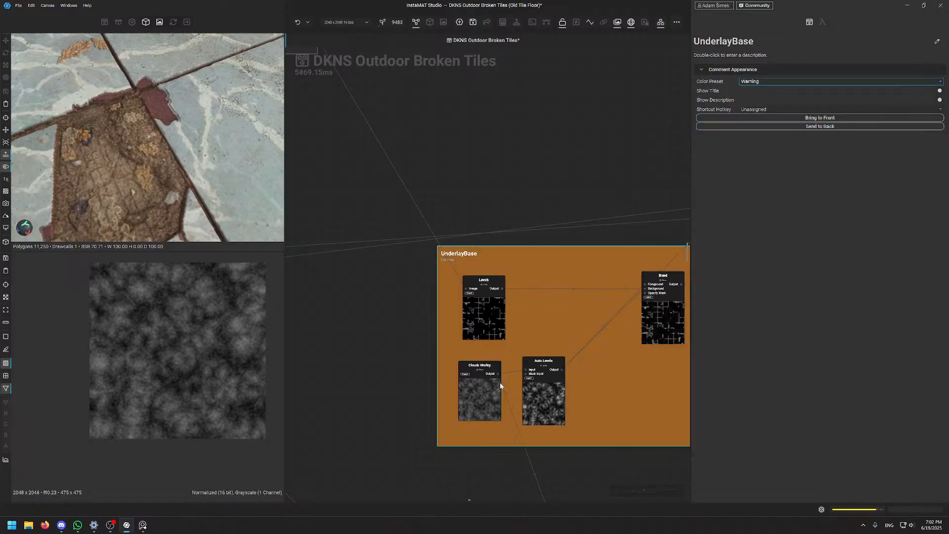
pyautogui.hotkey('ctrl', 'z')
# Add a Warning-colored comment around the Clouds Worley node in the UnderlayBase group and shrink it to fit closely around the node
pyautogui.click(470, 383)
pyautogui.press('c')
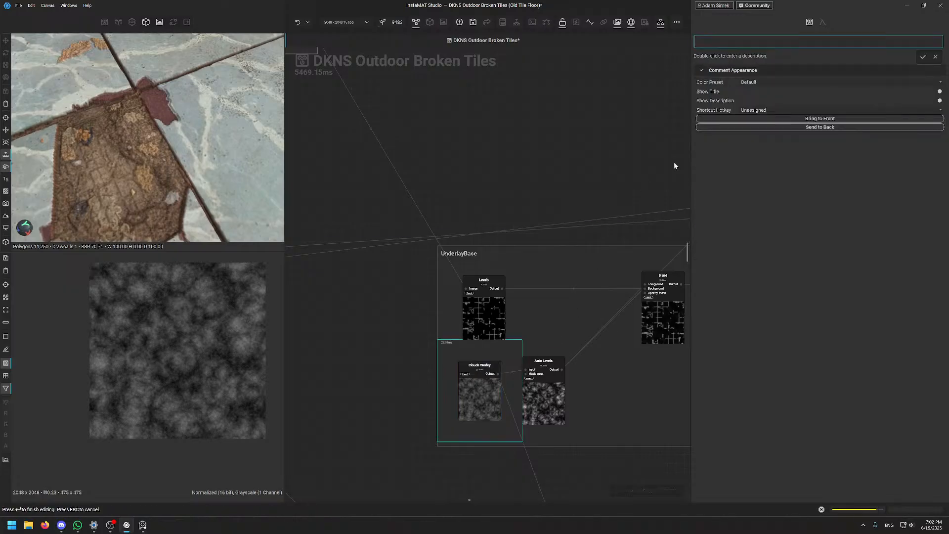
pyautogui.click(765, 82)
pyautogui.click(761, 96)
pyautogui.click(528, 304)
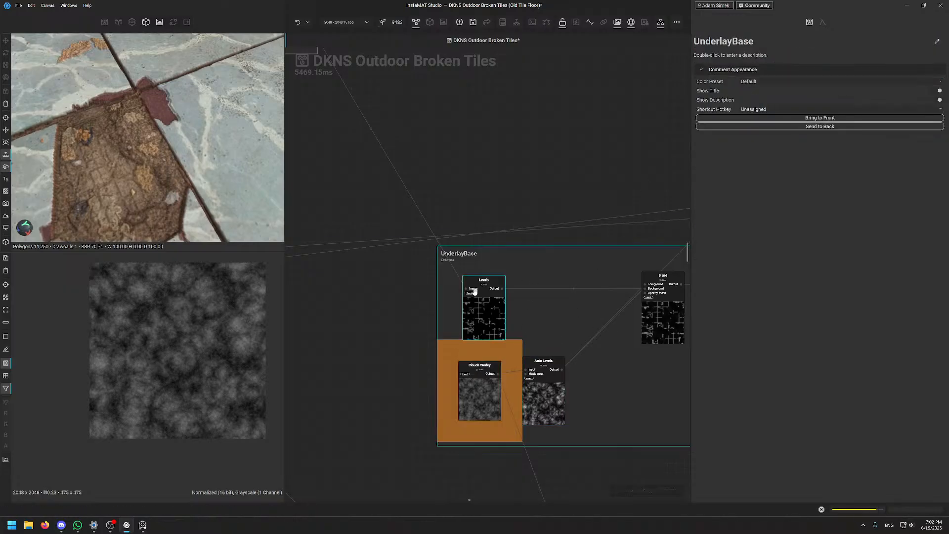
pyautogui.moveTo(510, 340); pyautogui.dragTo(509, 354)
pyautogui.moveTo(437, 364); pyautogui.dragTo(446, 363)
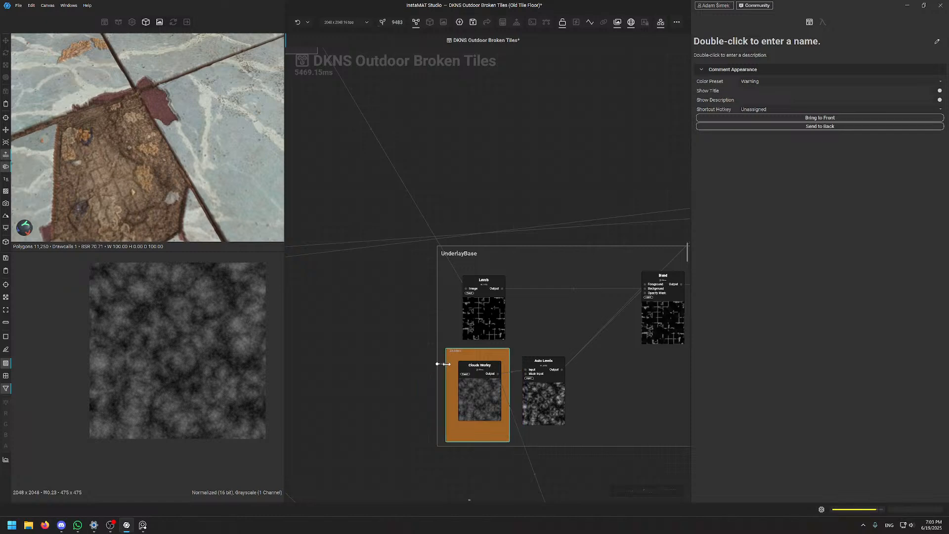
pyautogui.moveTo(490, 441); pyautogui.dragTo(490, 433)
# Preview the Clouds Worley noise, its Auto Levels result and the Blend node in the UnderlayBase group
pyautogui.click(487, 401)
pyautogui.scroll(10, 150, 310)
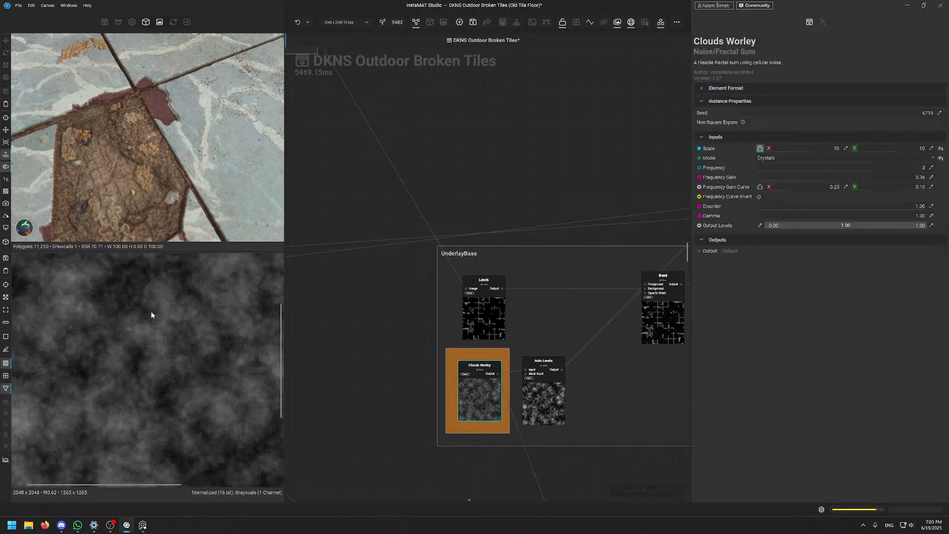
pyautogui.scroll(-3, 215, 405)
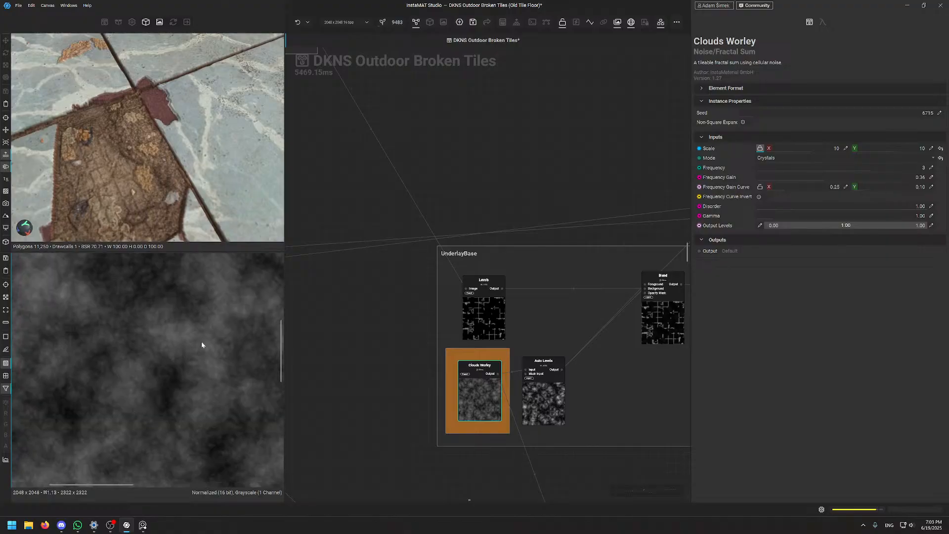
pyautogui.click(544, 396)
pyautogui.scroll(-4, 132, 403)
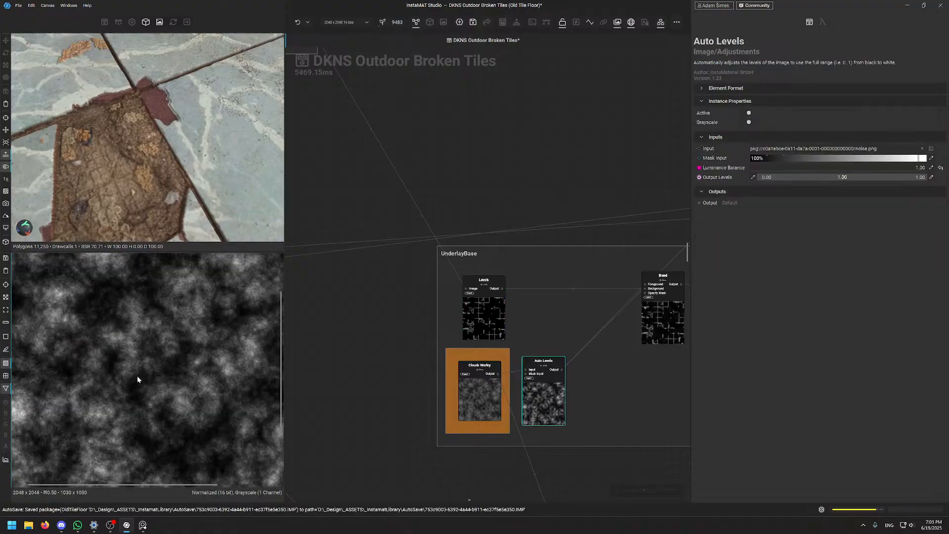
pyautogui.moveTo(638, 312); pyautogui.dragTo(493, 334, button='middle')
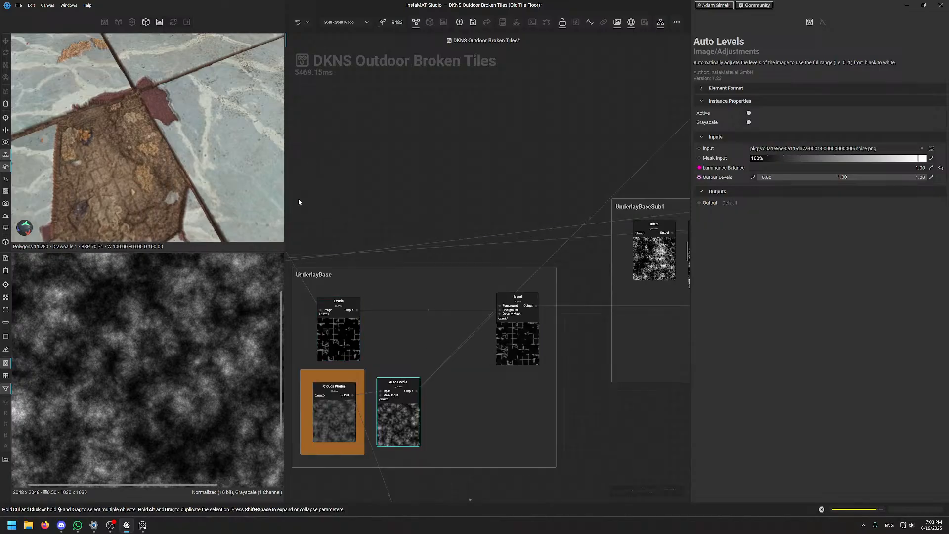
pyautogui.click(521, 341)
# Preview the Dirt 2 noise and the Subtract Blend in the UnderlayBaseSub1 group
pyautogui.moveTo(573, 315); pyautogui.dragTo(416, 346, button='middle')
pyautogui.click(508, 277)
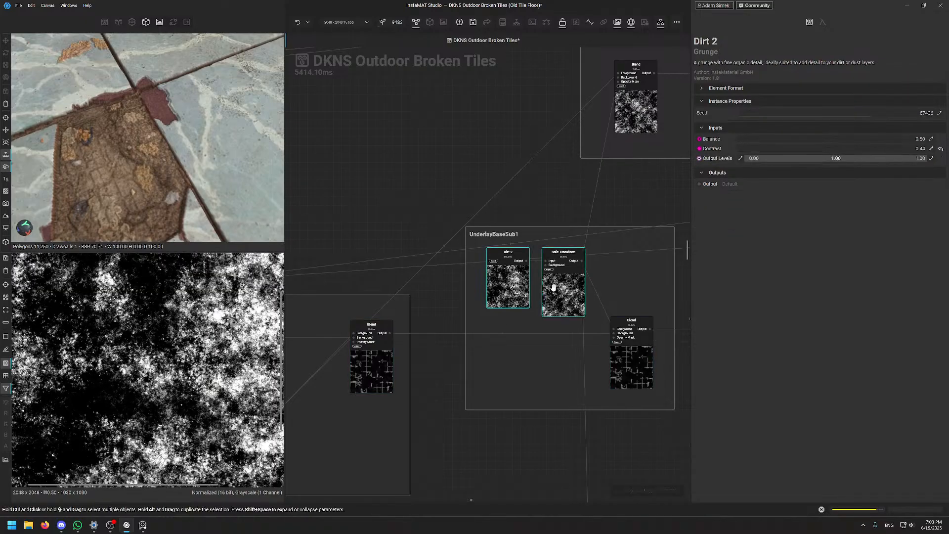
pyautogui.click(632, 357)
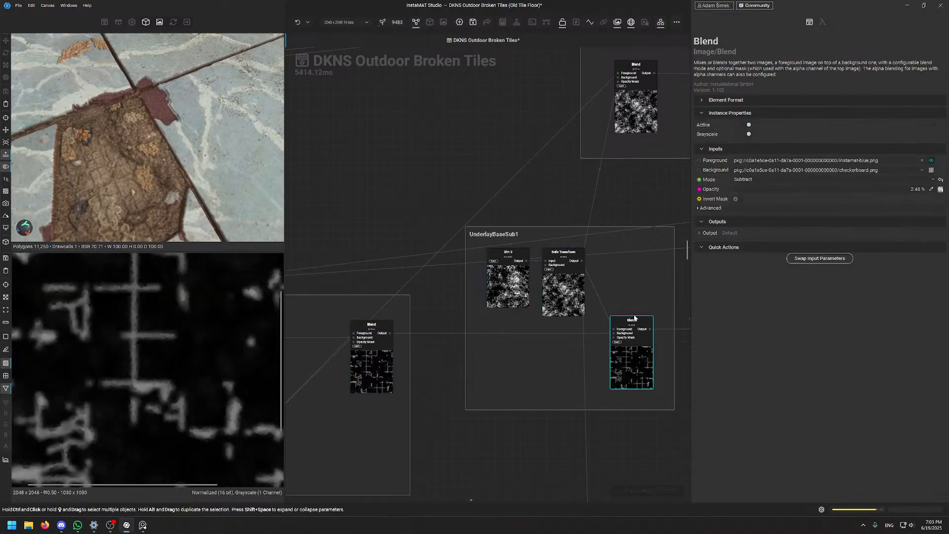
# Preview the Spots 7 noise and the Slope Blur and Blur nodes that soften it in the Dirt LargeSpecks group
pyautogui.moveTo(619, 243); pyautogui.dragTo(408, 315, button='middle')
pyautogui.moveTo(493, 379); pyautogui.dragTo(354, 260, button='middle')
pyautogui.moveTo(467, 335); pyautogui.dragTo(382, 222, button='middle')
pyautogui.moveTo(341, 265); pyautogui.dragTo(461, 317, button='middle')
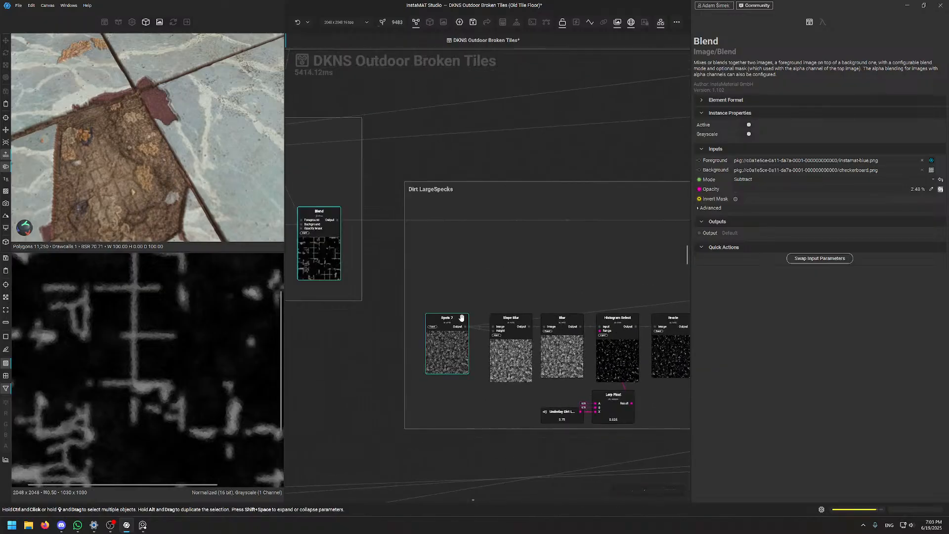
pyautogui.click(461, 320)
pyautogui.scroll(5, 458, 324)
pyautogui.moveTo(615, 340); pyautogui.dragTo(350, 337, button='middle')
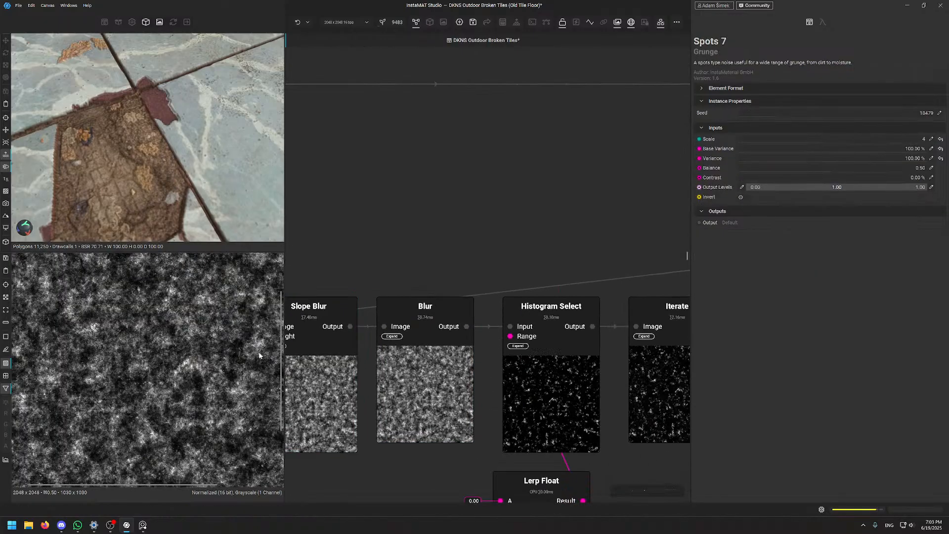
pyautogui.click(346, 339)
pyautogui.click(520, 349)
pyautogui.click(461, 336)
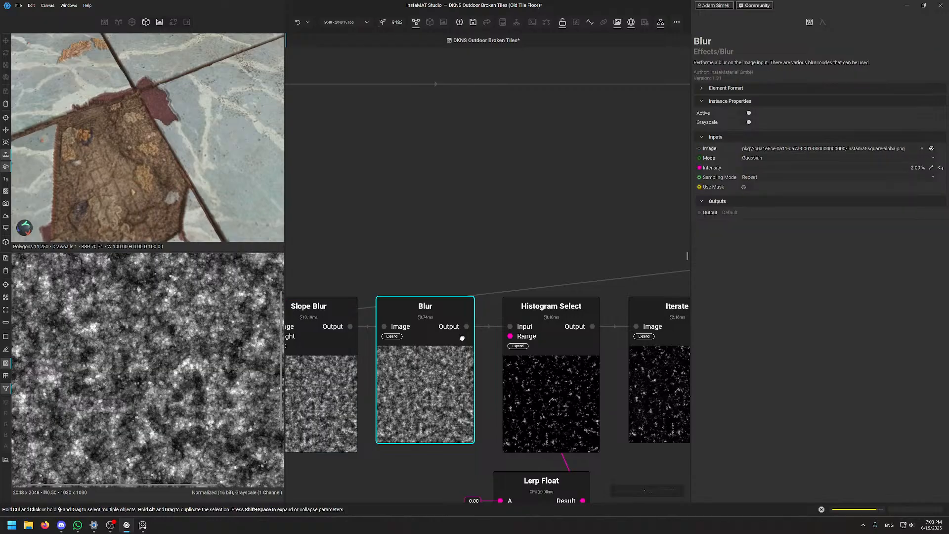
# Inspect the Histogram Select, Iterate and Sharpen nodes that turn the blurred spots into dirt specks
pyautogui.click(520, 374)
pyautogui.moveTo(481, 337); pyautogui.dragTo(325, 335, button='middle')
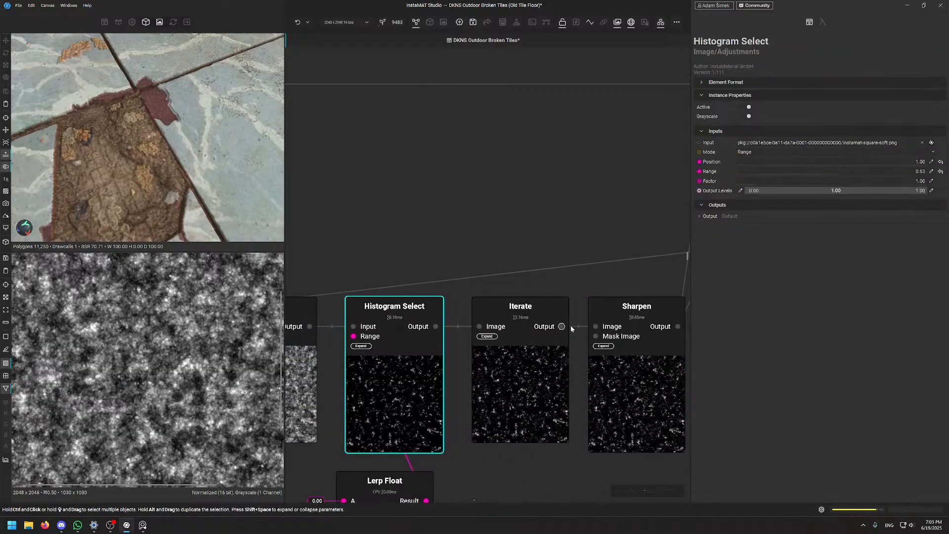
pyautogui.click(554, 328)
pyautogui.scroll(-4, 170, 353)
pyautogui.scroll(4, 170, 353)
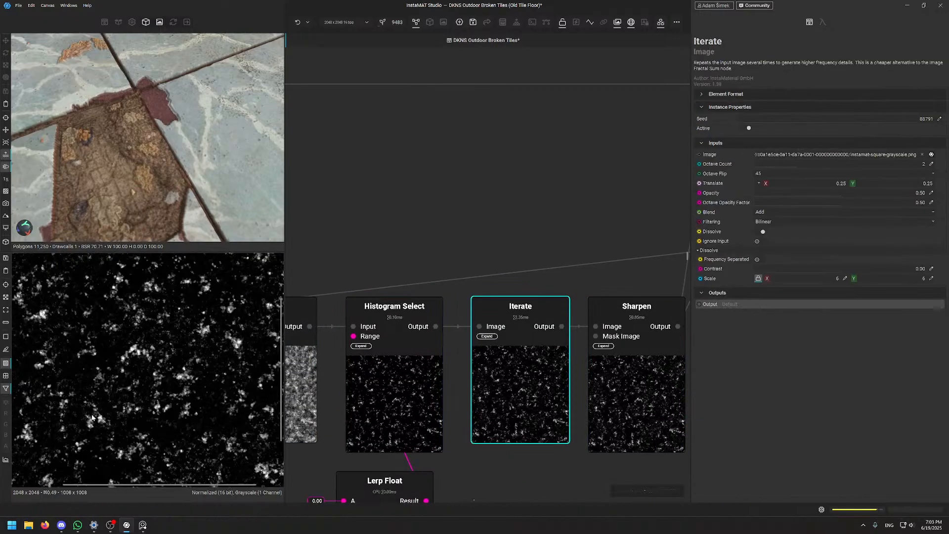
pyautogui.moveTo(690, 336); pyautogui.dragTo(523, 351, button='middle')
pyautogui.click(510, 341)
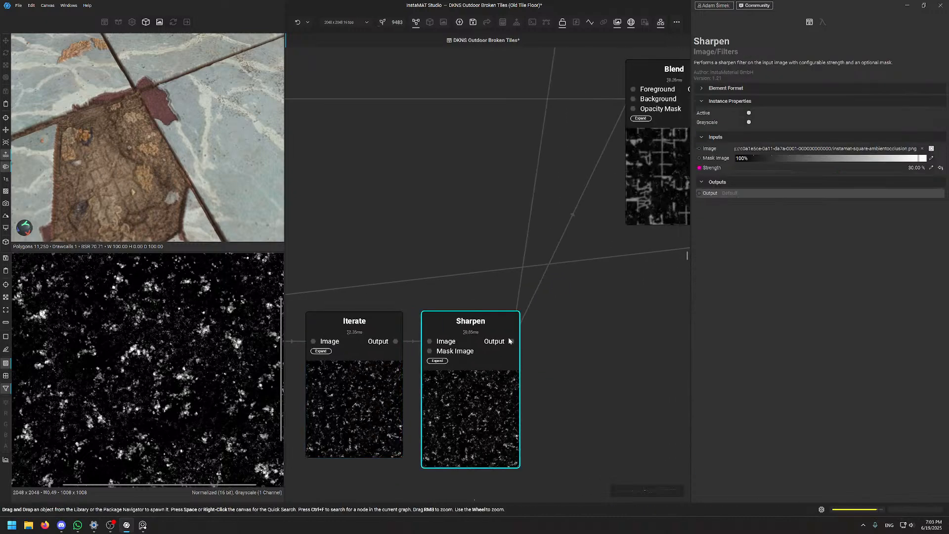
pyautogui.scroll(5, 182, 340)
# Preview the Screen Blend that adds the specks to the underlay in the Dirt LargeSpecks group
pyautogui.moveTo(684, 130); pyautogui.dragTo(443, 321, button='middle')
pyautogui.click(446, 319)
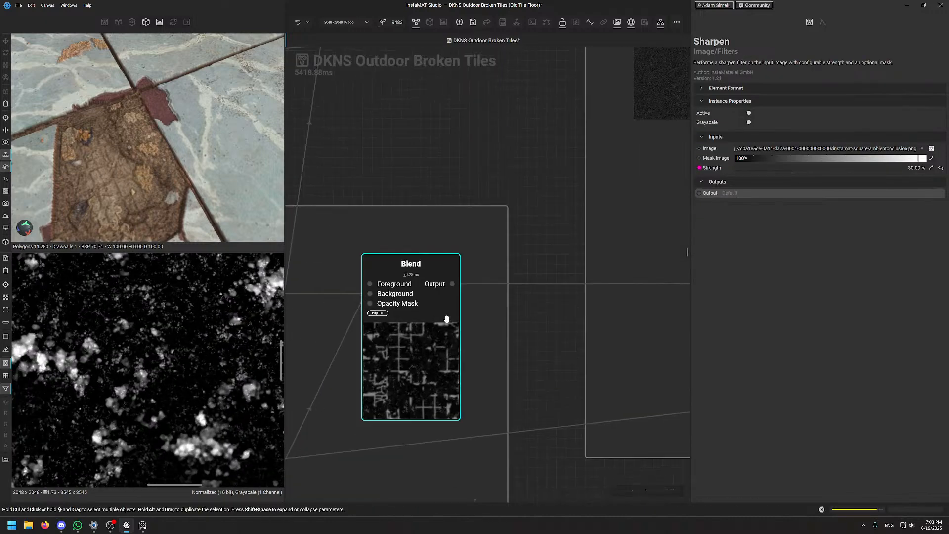
pyautogui.scroll(-9, 209, 363)
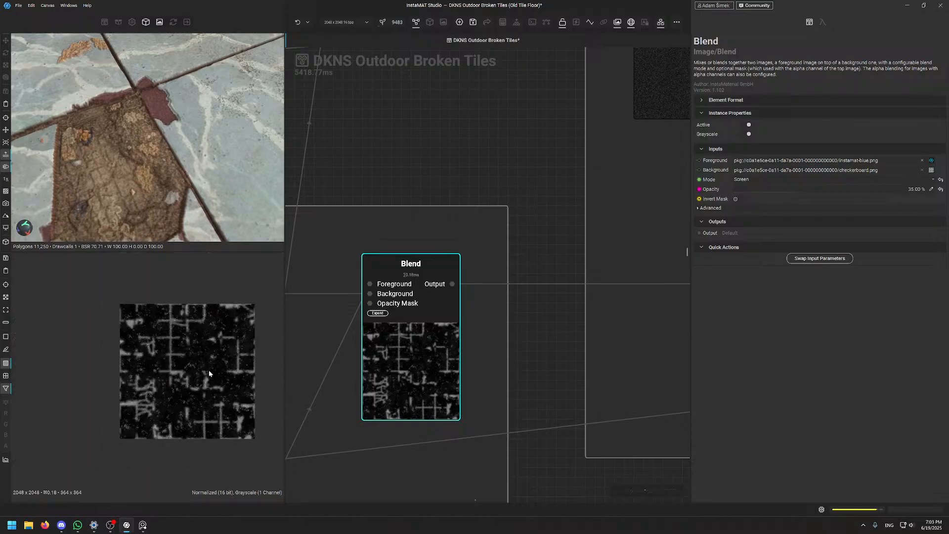
pyautogui.scroll(2, 209, 370)
pyautogui.scroll(-3, 627, 325)
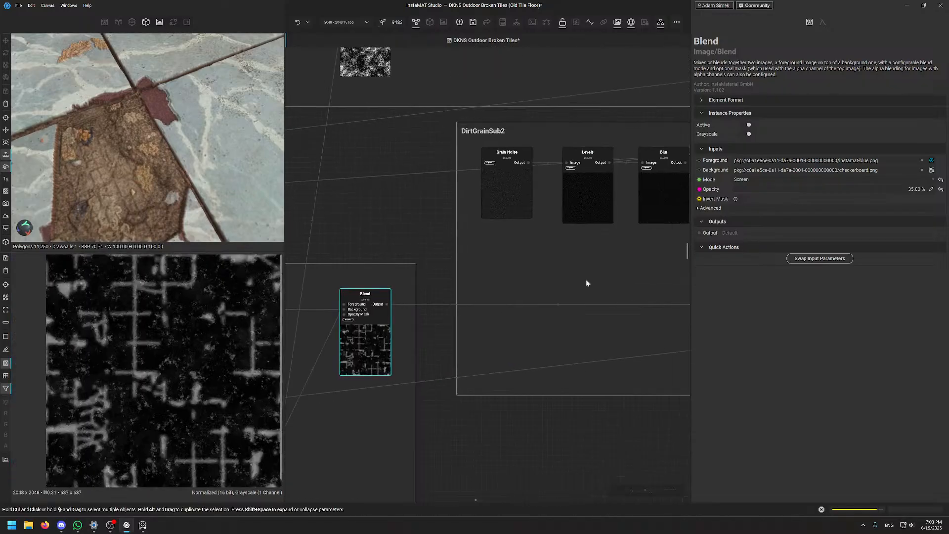
# Preview the Grain Noise and the Subtract Blend in the DirtGrainSub2 group
pyautogui.moveTo(557, 241); pyautogui.dragTo(469, 266, button='middle')
pyautogui.click(430, 214)
pyautogui.scroll(3, 203, 310)
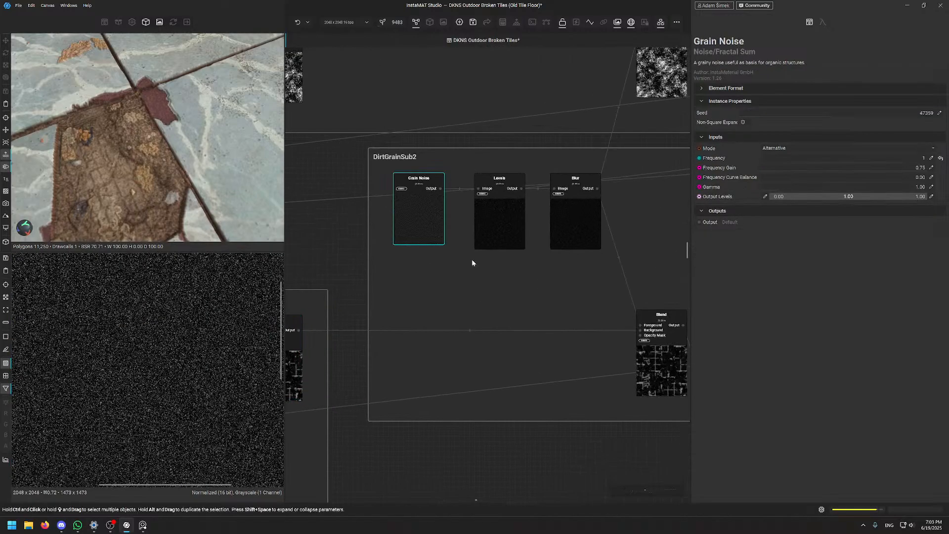
pyautogui.click(660, 356)
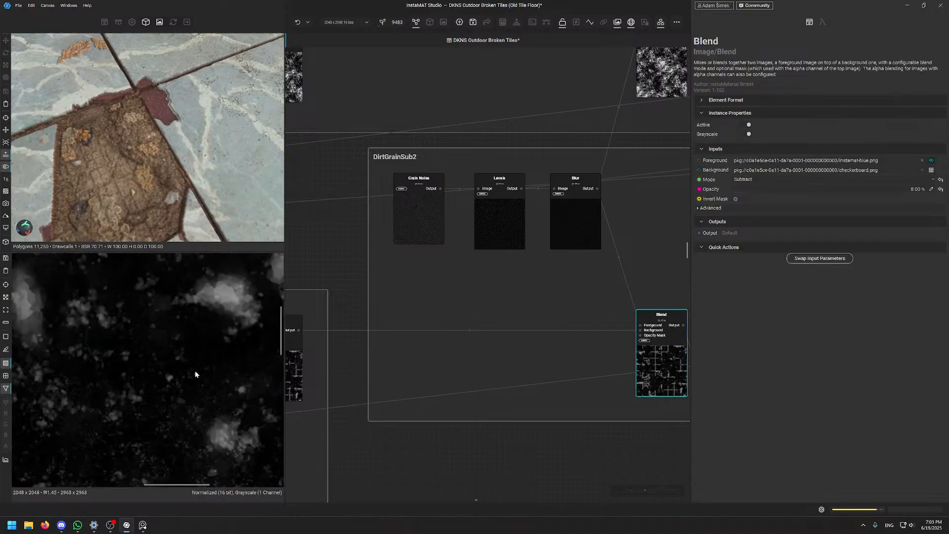
pyautogui.scroll(-3, 195, 371)
pyautogui.scroll(-5, 470, 309)
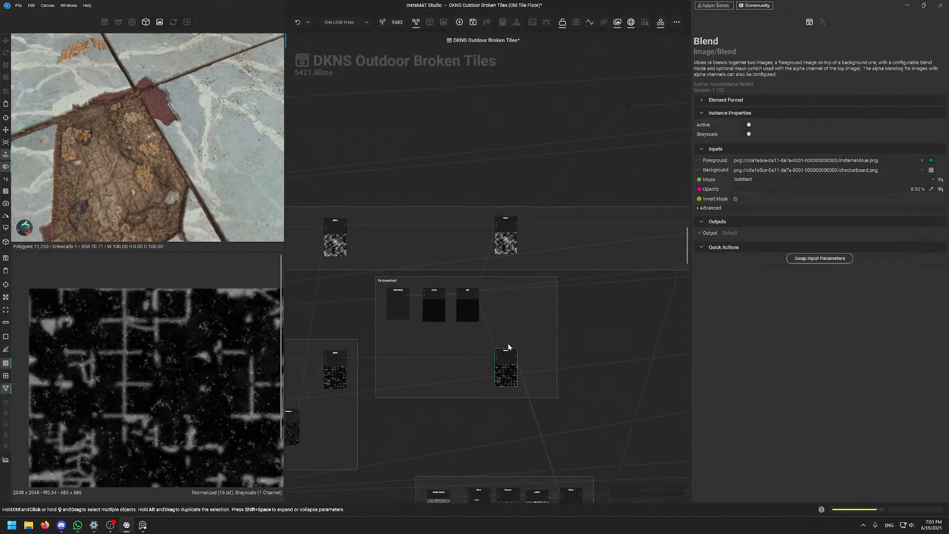
# Preview the Clouds Worley cell noise in the group below DirtGrainSub2
pyautogui.moveTo(517, 407); pyautogui.dragTo(499, 201, button='middle')
pyautogui.scroll(4, 411, 263)
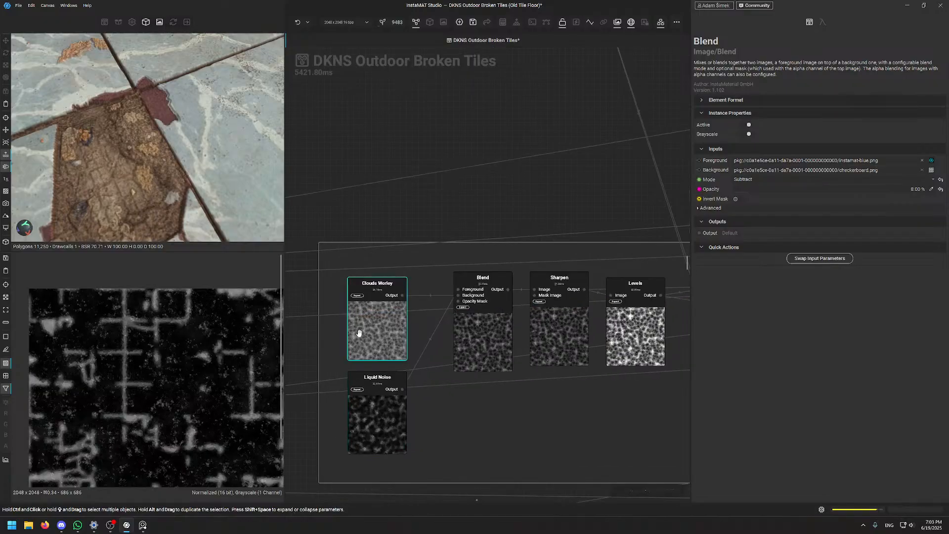
pyautogui.click(387, 309)
pyautogui.scroll(3, 167, 376)
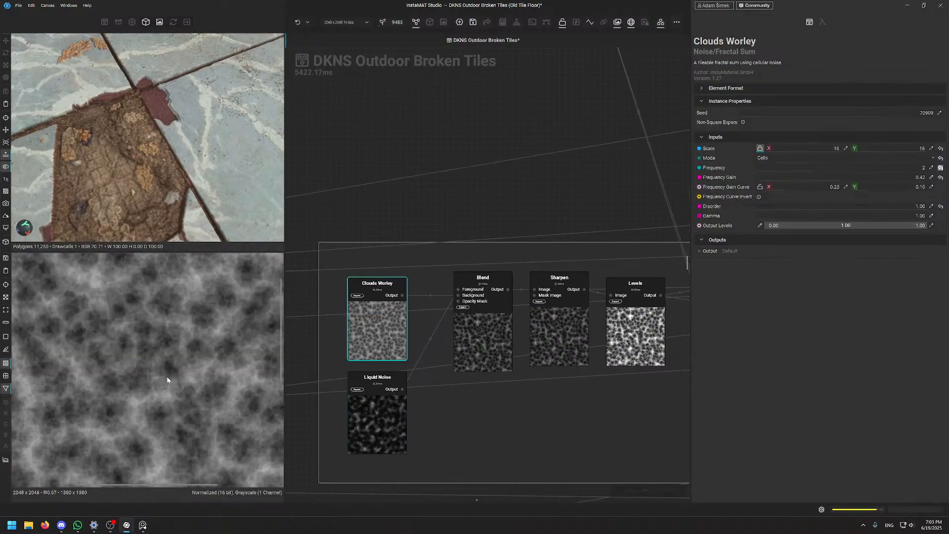
# Add a comment around the Clouds Worley and Liquid Noise nodes and set its color preset to Warning
pyautogui.keyDown('ctrl'); pyautogui.click(389, 411); pyautogui.keyUp('ctrl')
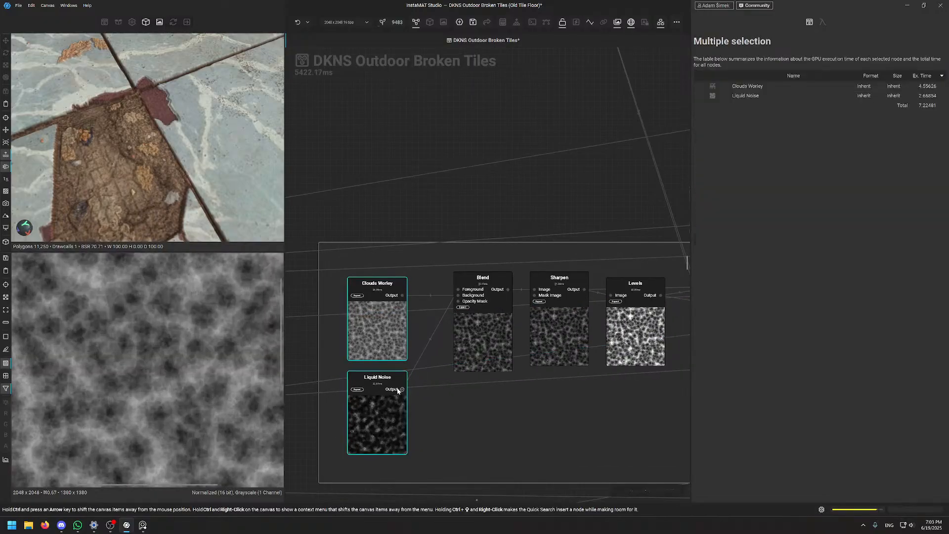
pyautogui.press('c')
pyautogui.click(785, 82)
pyautogui.click(775, 96)
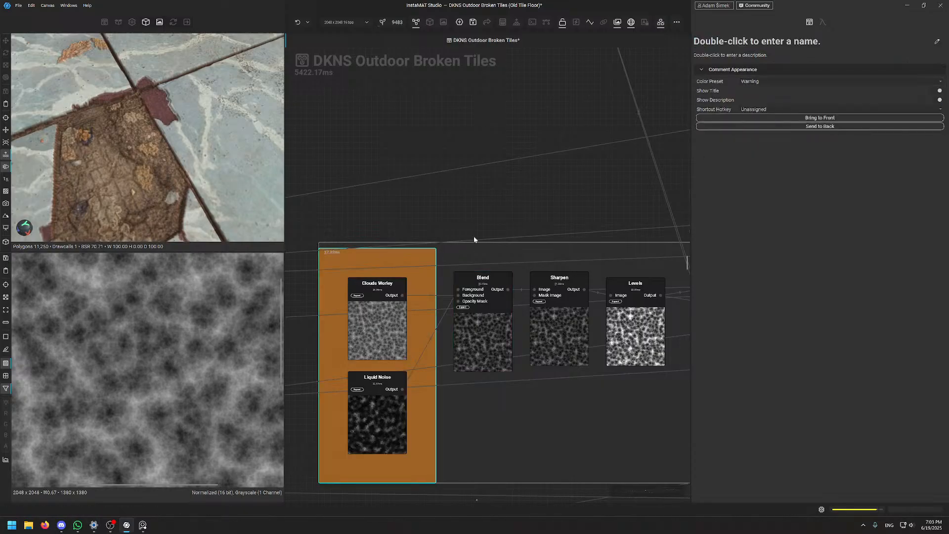
pyautogui.click(473, 236)
# Preview the Blend, Sharpen and Levels nodes that process the combined Clouds Worley and Liquid Noise pattern
pyautogui.click(501, 346)
pyautogui.click(572, 316)
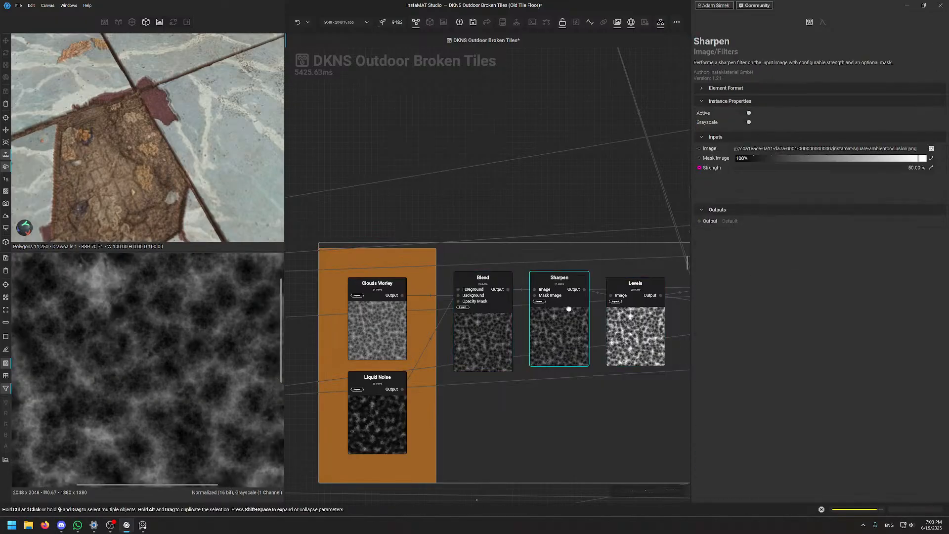
pyautogui.moveTo(517, 386); pyautogui.dragTo(299, 426, button='middle')
pyautogui.click(417, 376)
pyautogui.scroll(-3, 172, 410)
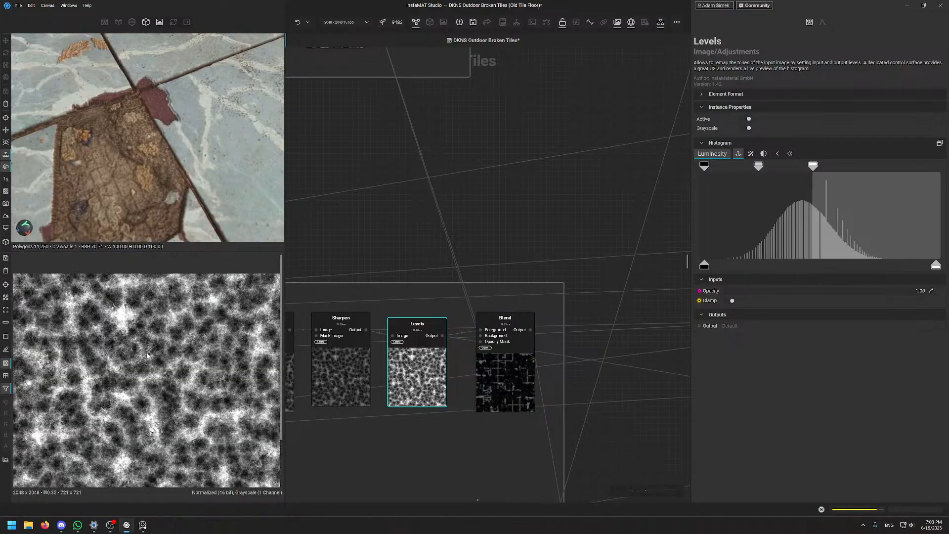
pyautogui.scroll(3, 172, 410)
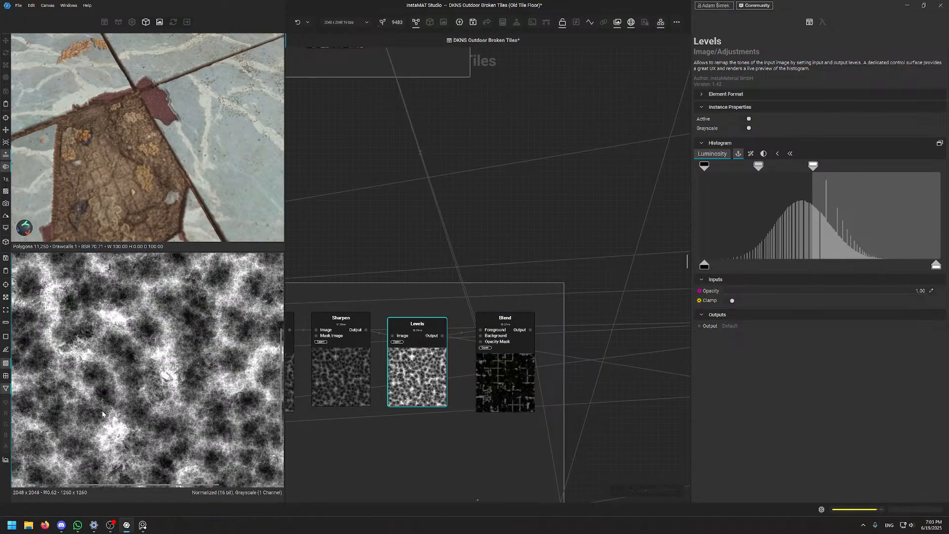
pyautogui.moveTo(103, 413); pyautogui.dragTo(110, 388, button='middle')
# Examine the exposed underlay between the broken tiles on the 3D surface against the Levels noise pattern
pyautogui.scroll(-5, 184, 185)
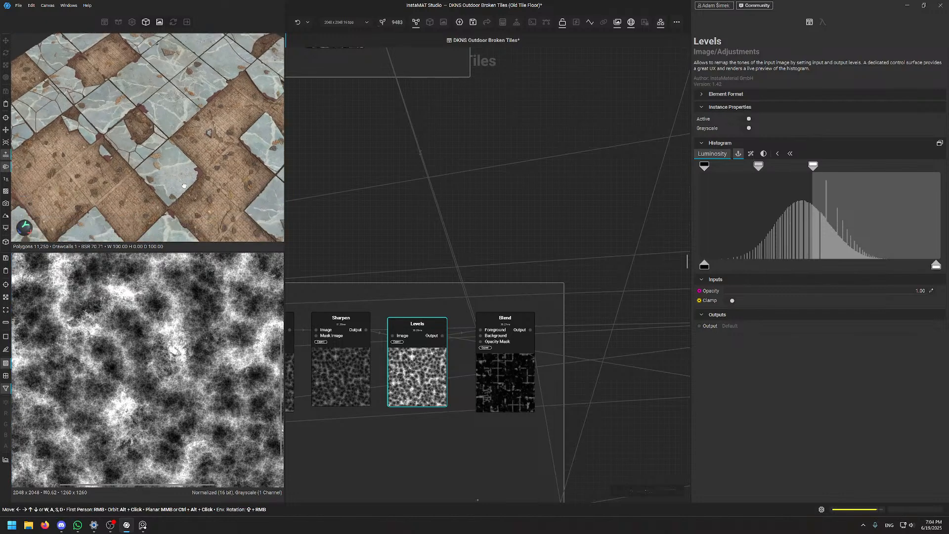
pyautogui.keyDown('alt'); pyautogui.moveTo(194, 203); pyautogui.dragTo(168, 149); pyautogui.keyUp('alt')
pyautogui.scroll(4, 183, 128)
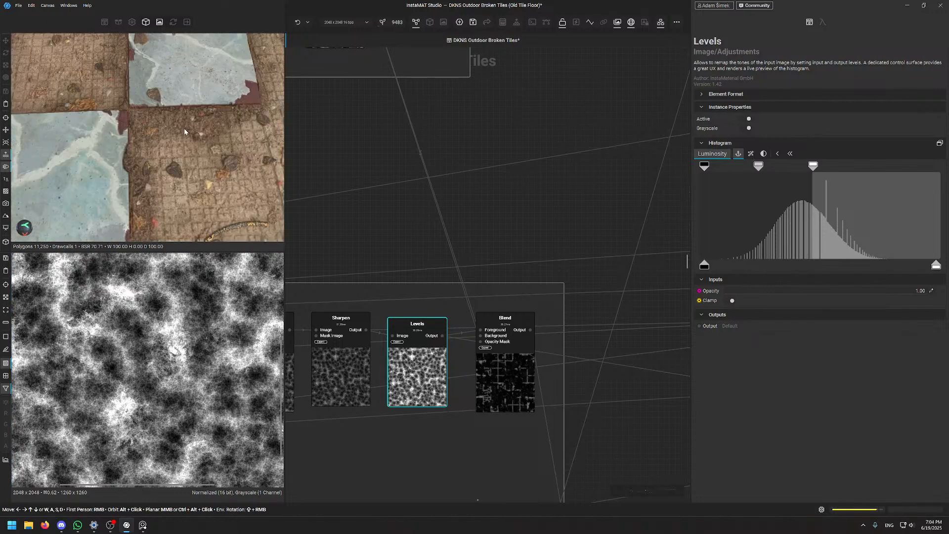
pyautogui.scroll(5, 151, 145)
pyautogui.scroll(-8, 173, 102)
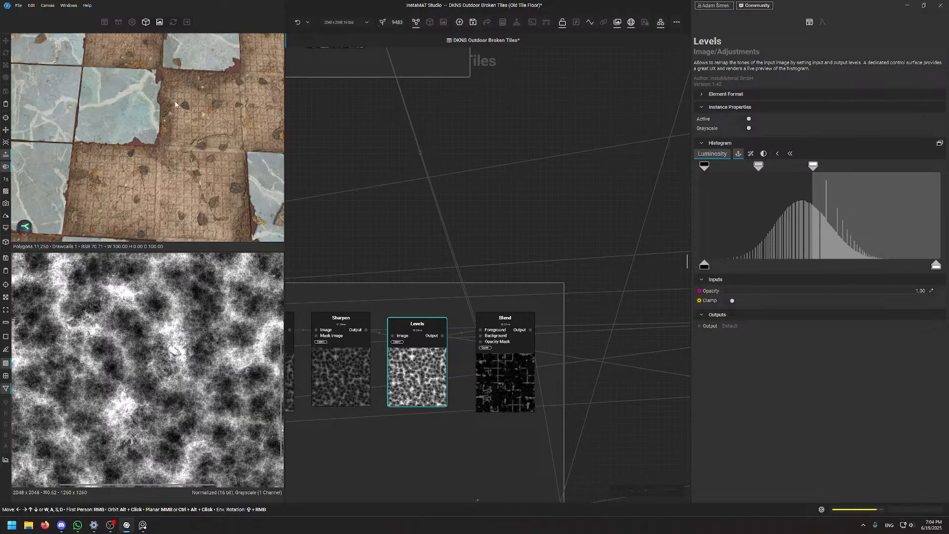
pyautogui.scroll(4, 178, 94)
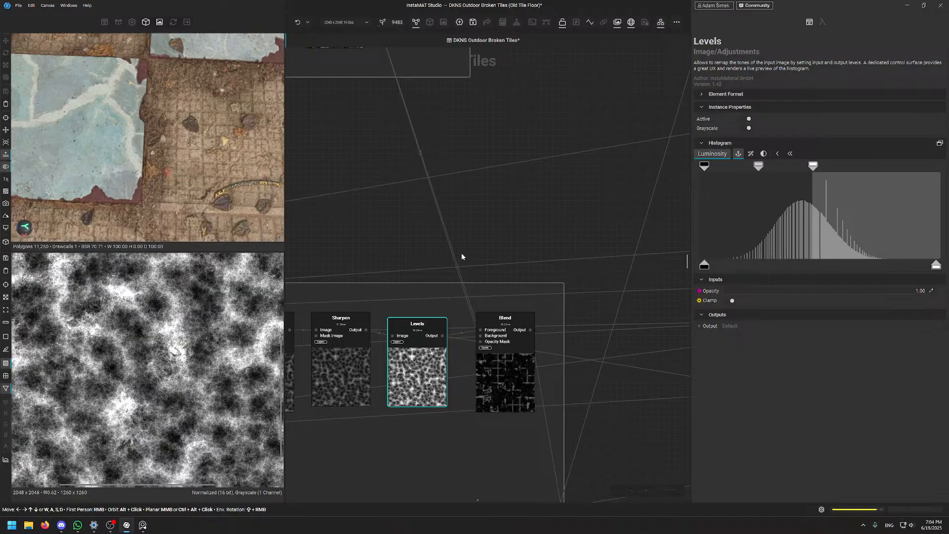
pyautogui.moveTo(422, 335); pyautogui.dragTo(519, 318, button='middle')
pyautogui.moveTo(480, 370); pyautogui.dragTo(440, 363, button='middle')
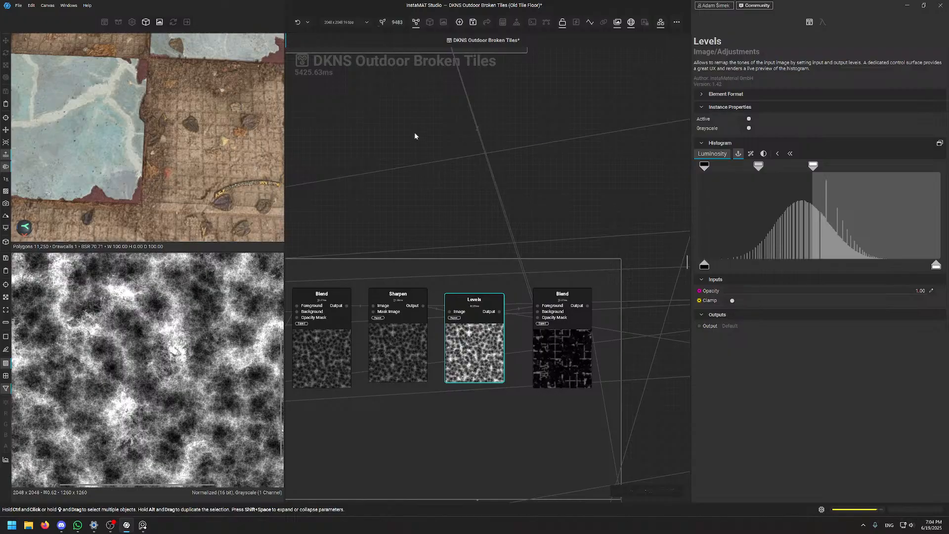
pyautogui.scroll(3, 102, 397)
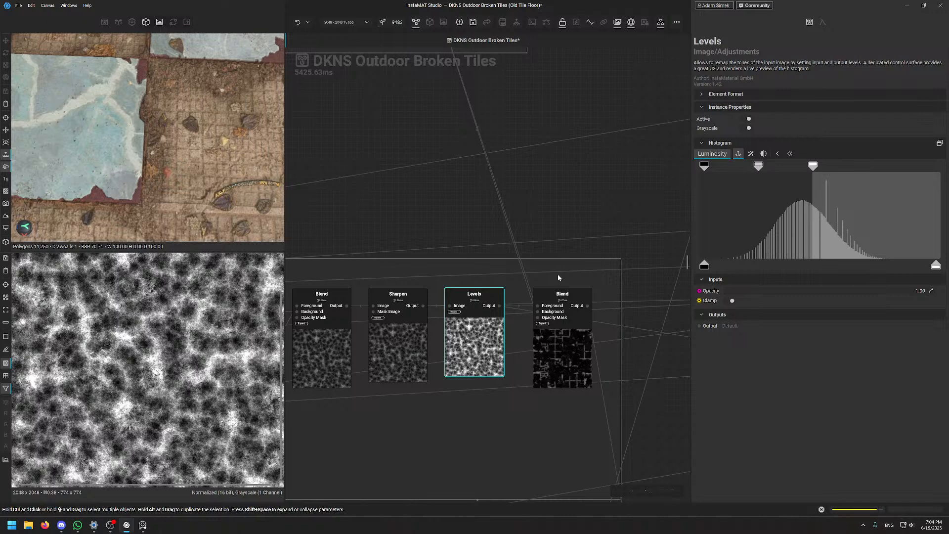
# Preview the Subtract Blend node that follows Levels and examine its grid-shaped dirt mask up close
pyautogui.scroll(-1, 552, 237)
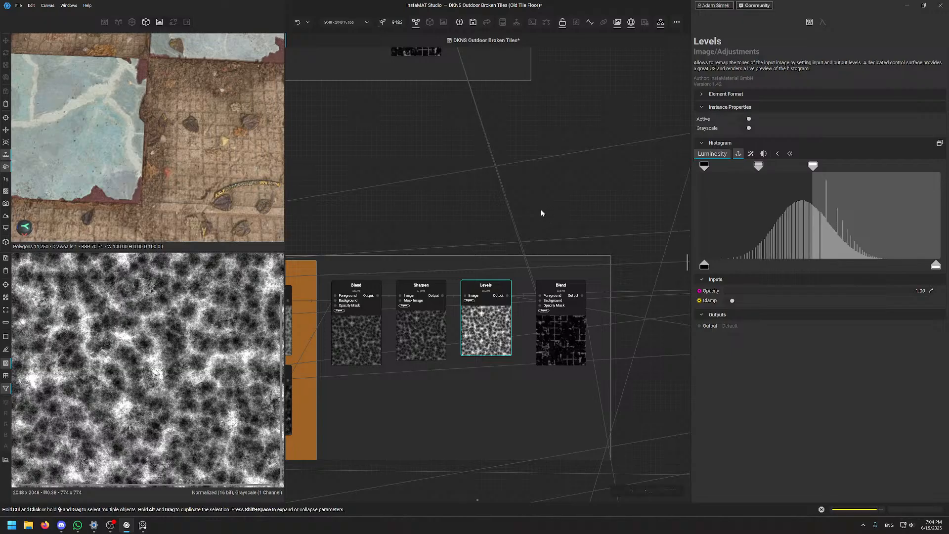
pyautogui.scroll(-3, 519, 198)
pyautogui.click(542, 264)
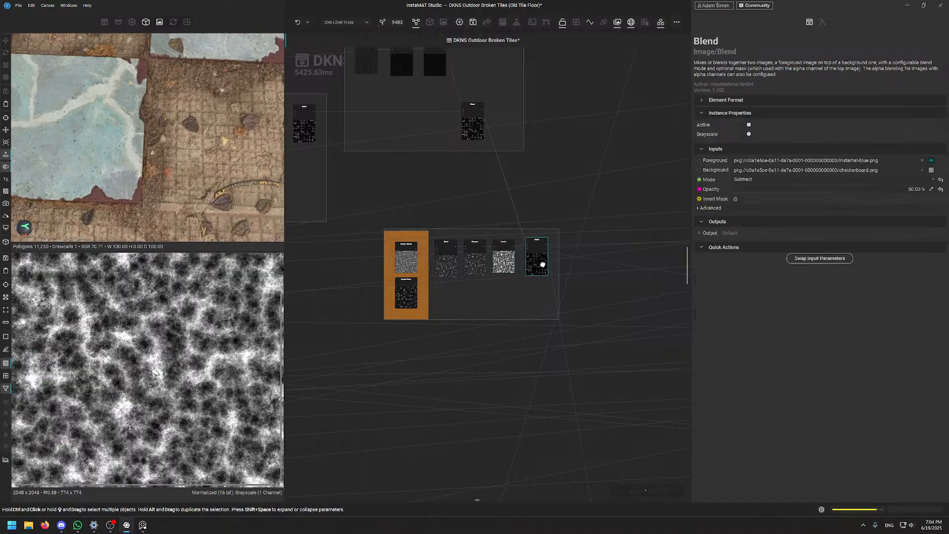
pyautogui.moveTo(542, 264); pyautogui.dragTo(543, 266)
pyautogui.scroll(-2, 141, 366)
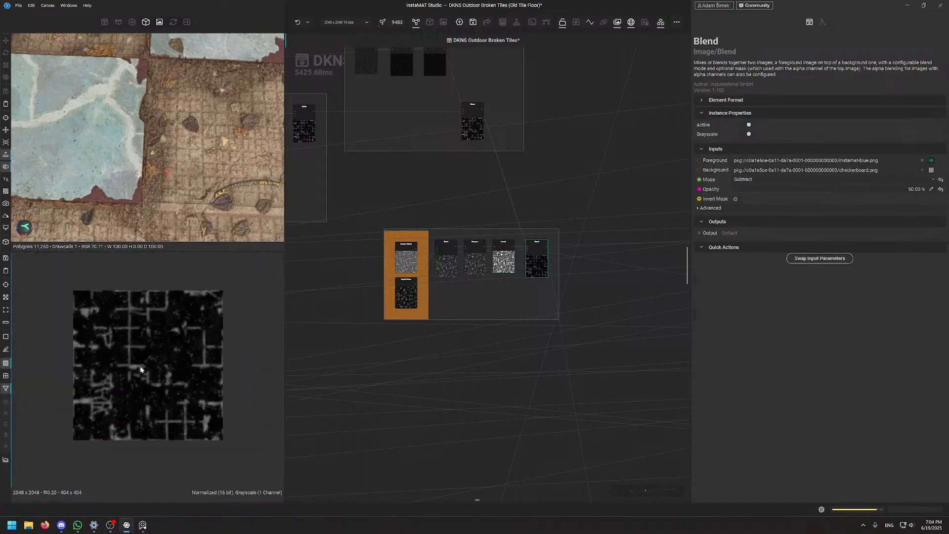
pyautogui.scroll(5, 115, 350)
pyautogui.scroll(8, 118, 385)
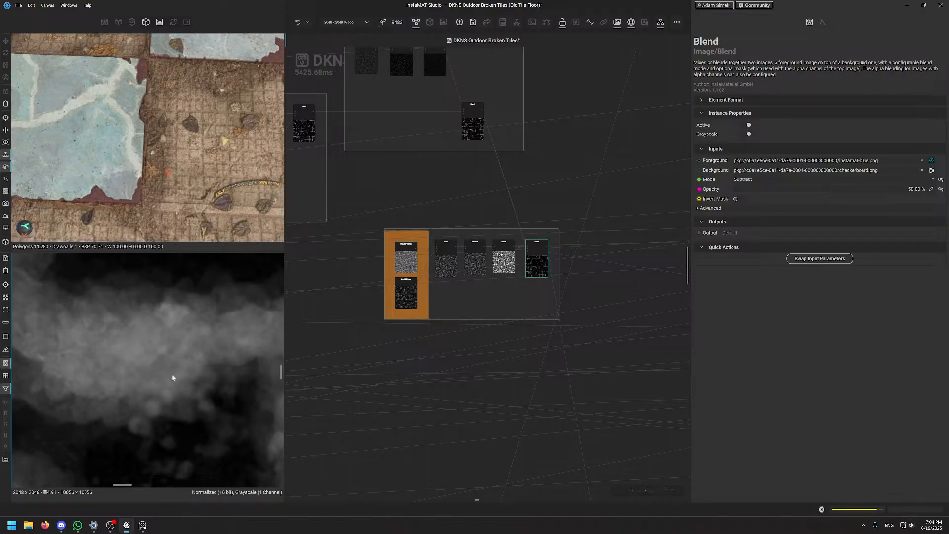
pyautogui.scroll(-5, 210, 378)
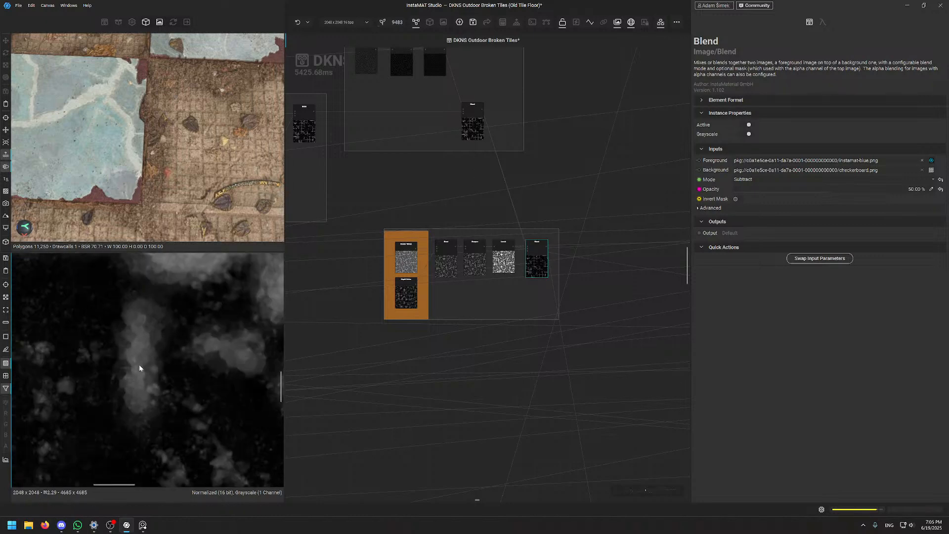
pyautogui.scroll(5, 218, 346)
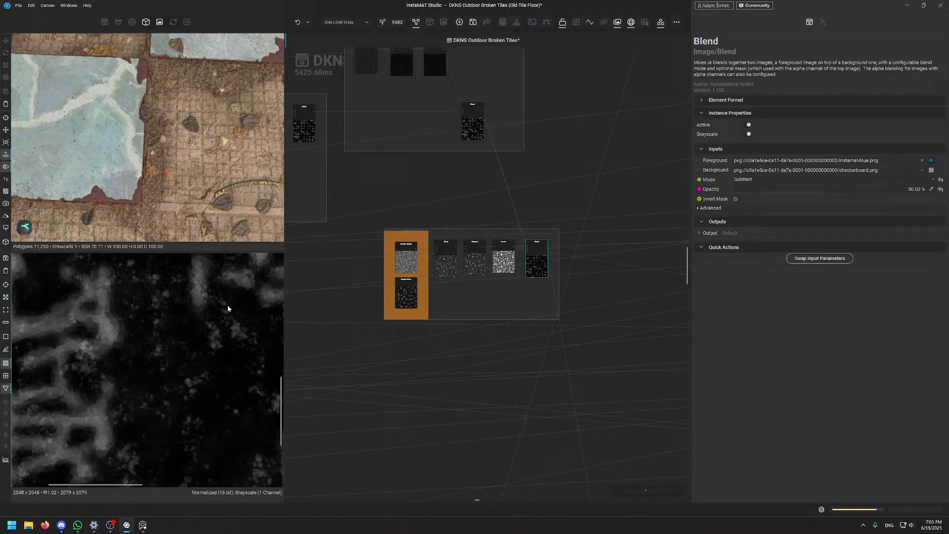
pyautogui.scroll(5, 156, 378)
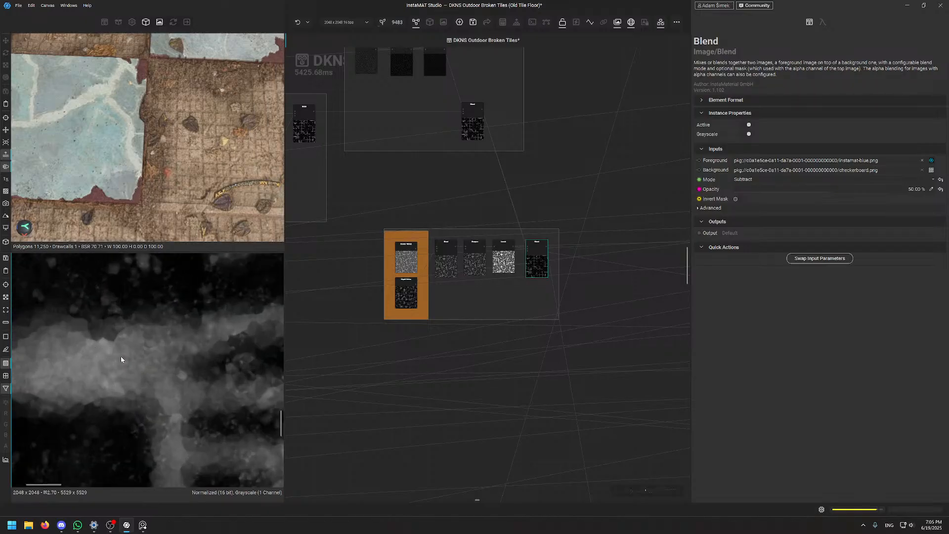
pyautogui.scroll(3, 121, 352)
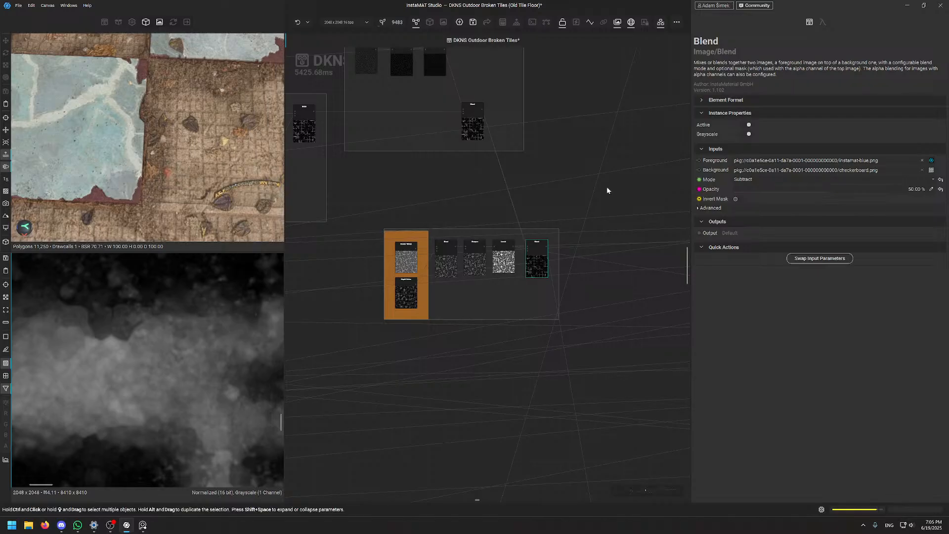
# Preview the Output and Mask results of the Blend Height node in the UNDERLAY BLEND group
pyautogui.scroll(-5, 516, 203)
pyautogui.moveTo(532, 182); pyautogui.dragTo(518, 331, button='middle')
pyautogui.moveTo(426, 328); pyautogui.dragTo(491, 336, button='middle')
pyautogui.moveTo(607, 409); pyautogui.dragTo(491, 168, button='middle')
pyautogui.scroll(8, 490, 169)
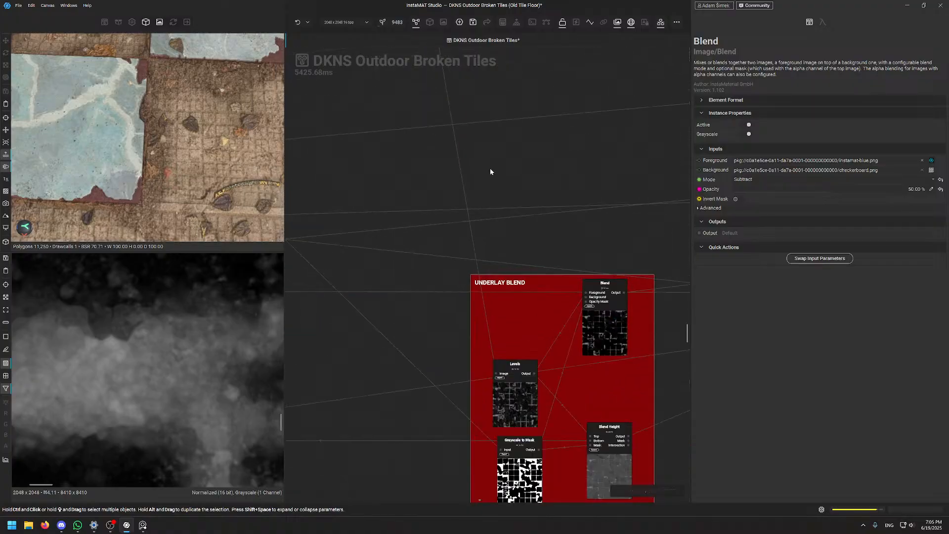
pyautogui.moveTo(496, 316); pyautogui.dragTo(479, 226, button='middle')
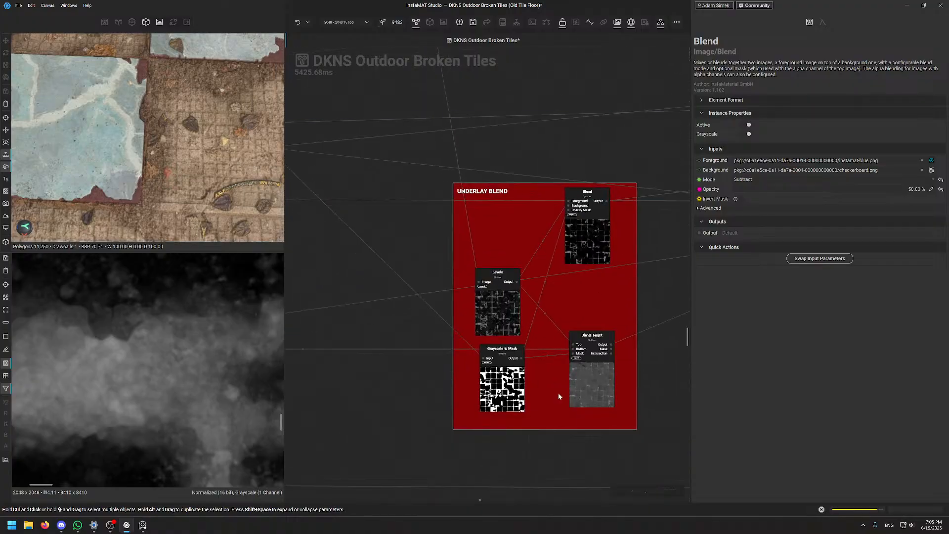
pyautogui.keyDown('shift'); pyautogui.click(611, 345); pyautogui.keyUp('shift')
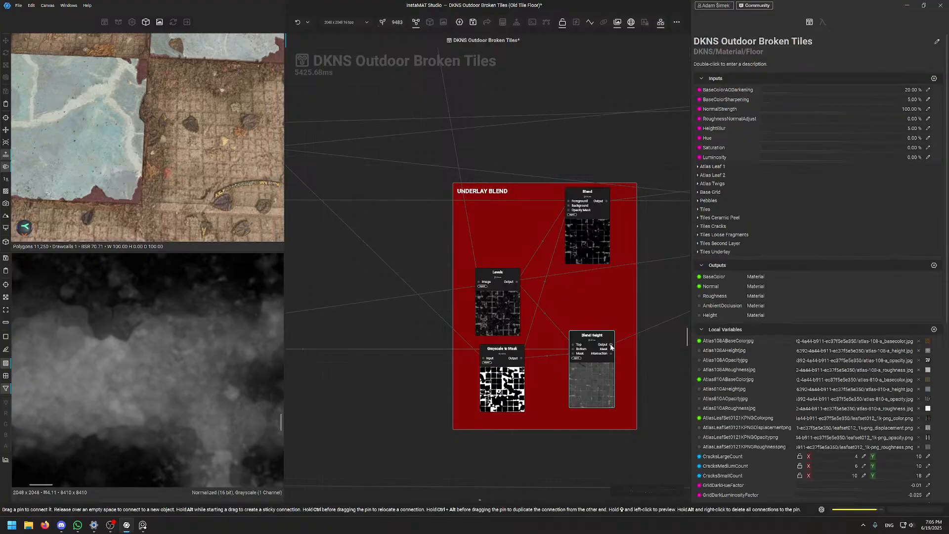
pyautogui.scroll(-10, 131, 378)
pyautogui.scroll(4, 618, 342)
pyautogui.keyDown('shift'); pyautogui.click(604, 363); pyautogui.keyUp('shift')
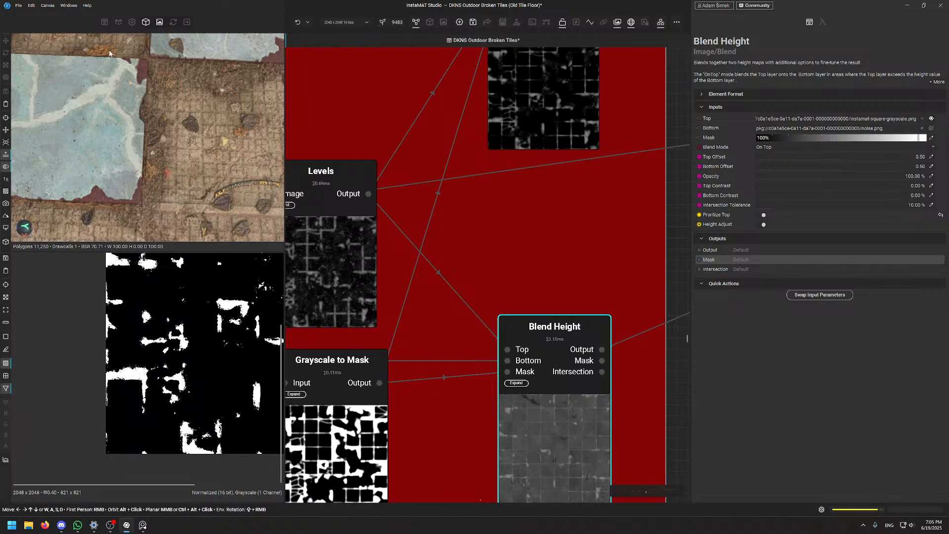
# Return the underlay's Blend Height preview to its main output and inspect the grid, cracks and dirt in the height map
pyautogui.click(602, 350)
pyautogui.scroll(5, 128, 354)
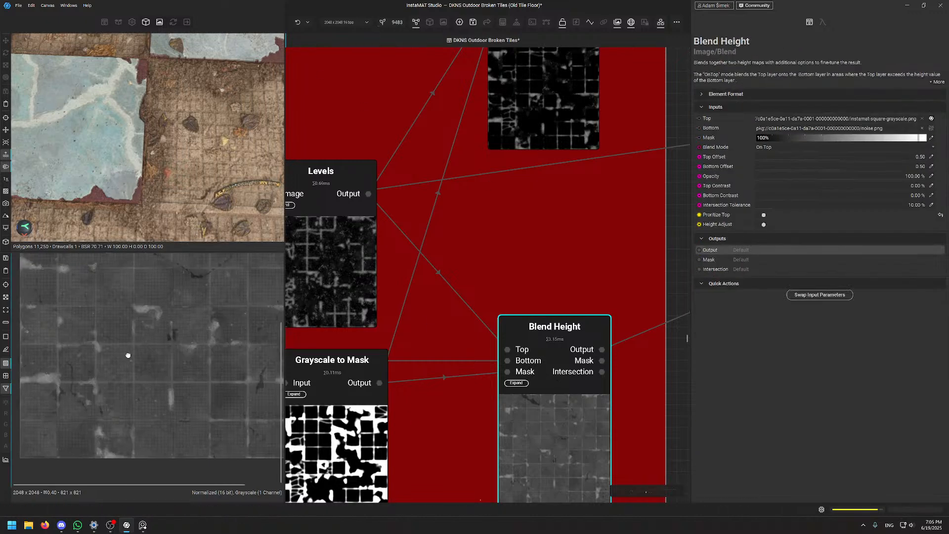
pyautogui.scroll(-5, 182, 377)
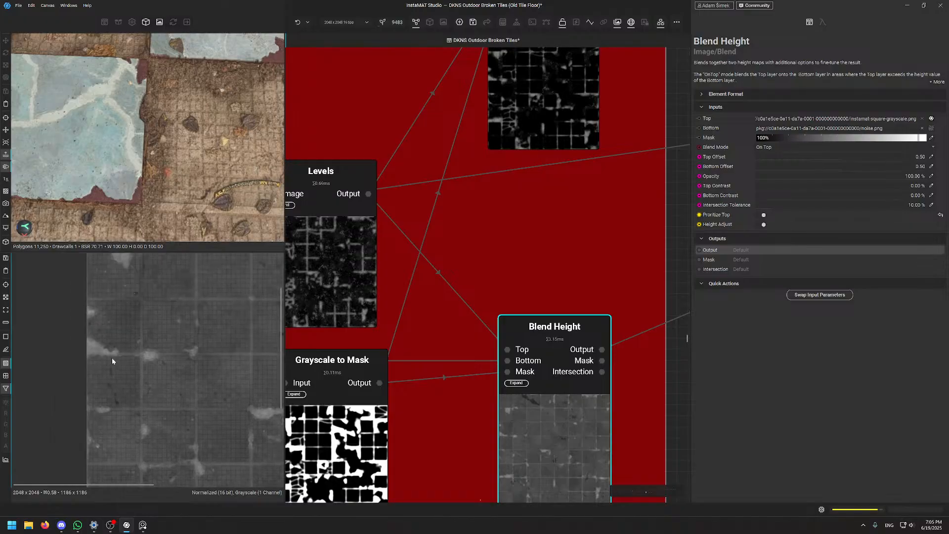
pyautogui.scroll(-4, 106, 368)
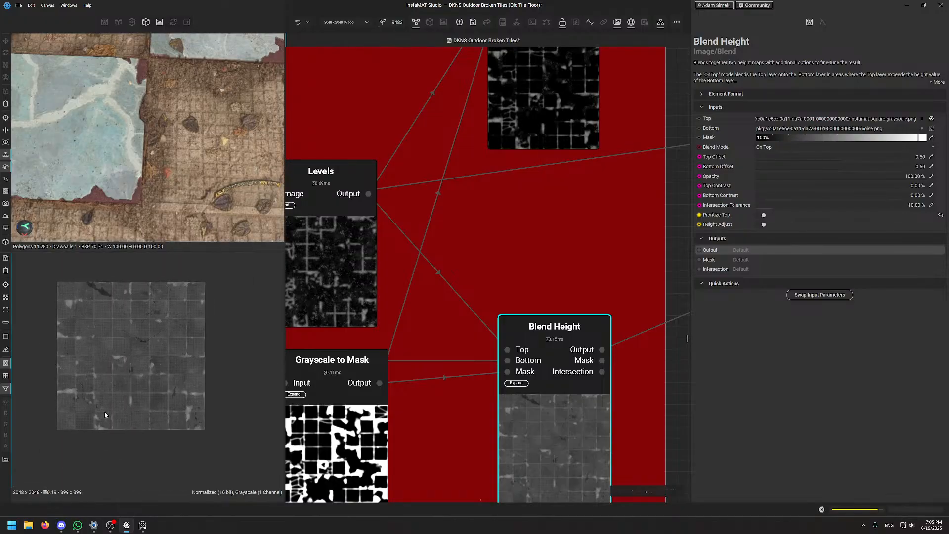
pyautogui.scroll(4, 77, 378)
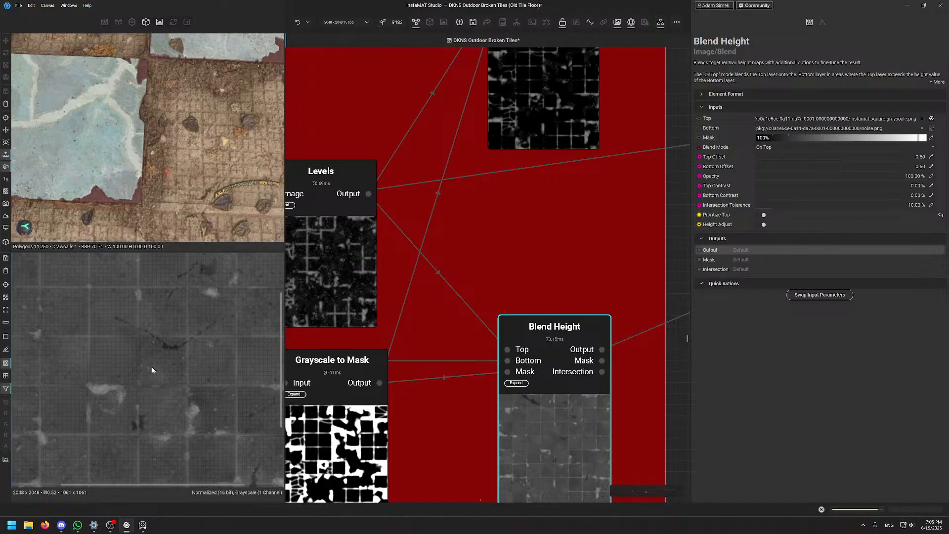
# Save the material package
pyautogui.scroll(-4, 514, 192)
pyautogui.moveTo(612, 121); pyautogui.dragTo(520, 232, button='middle')
pyautogui.hotkey('ctrl', 's')
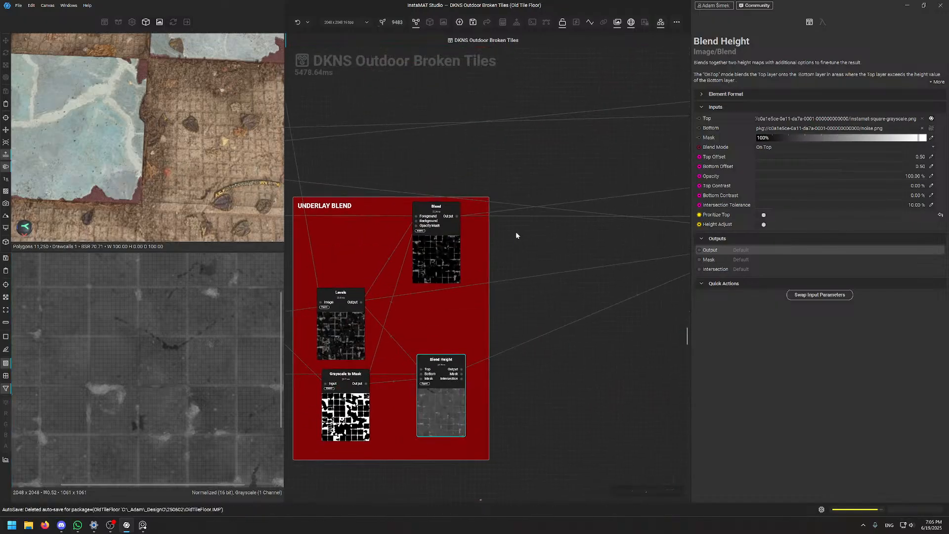
# Preview the Reroute Image node that feeds the TILES BLEND group and examine the gaps and broken edges between the tiles
pyautogui.scroll(-4, 516, 236)
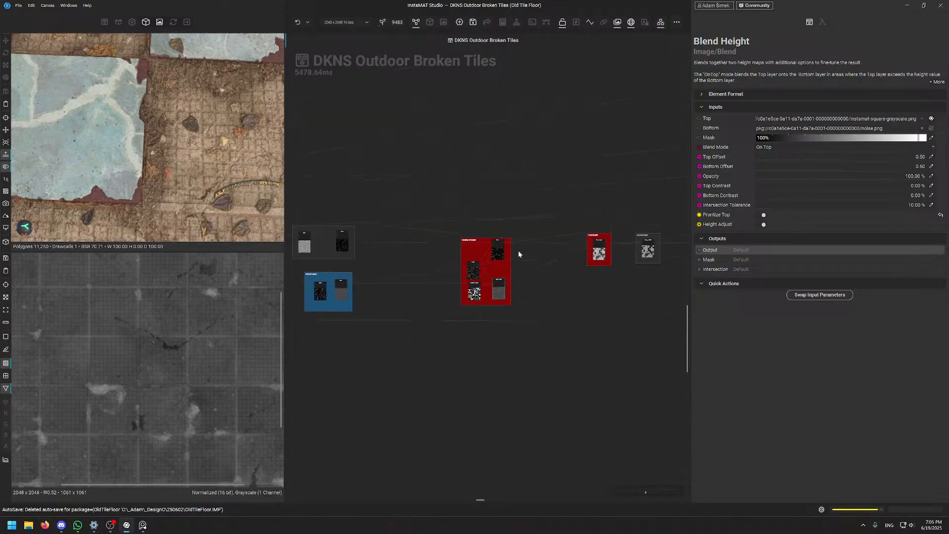
pyautogui.moveTo(428, 225); pyautogui.dragTo(458, 271, button='middle')
pyautogui.scroll(6, 439, 263)
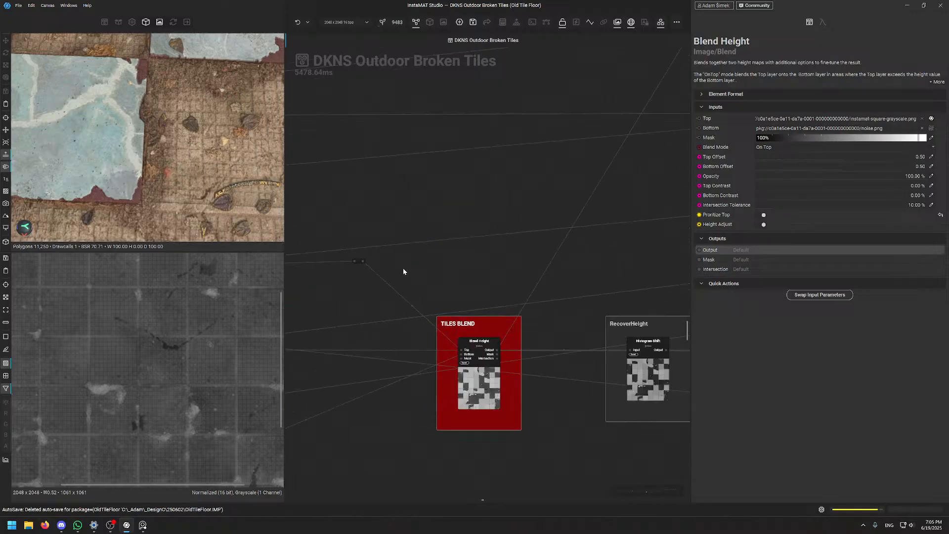
pyautogui.click(359, 262)
pyautogui.scroll(2, 85, 353)
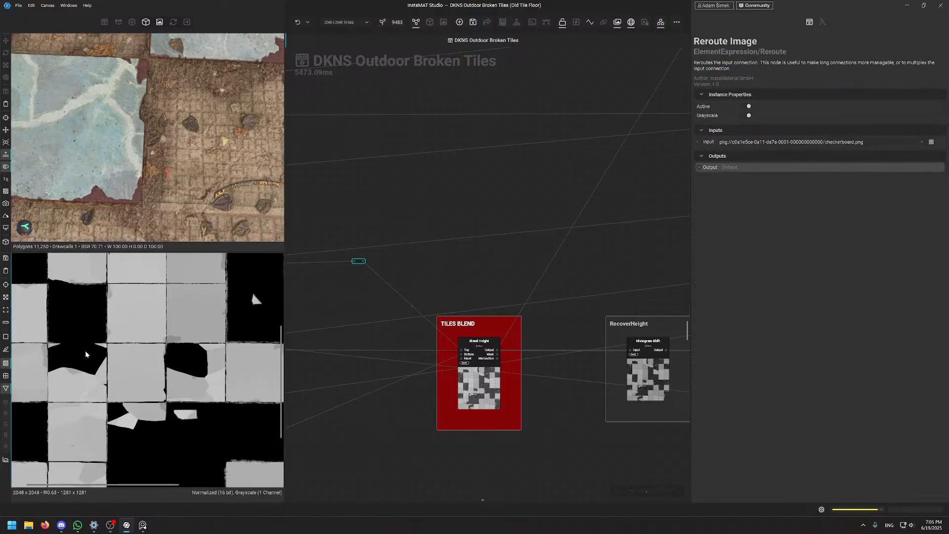
pyautogui.moveTo(86, 354); pyautogui.dragTo(101, 440, button='middle')
pyautogui.scroll(2, 105, 330)
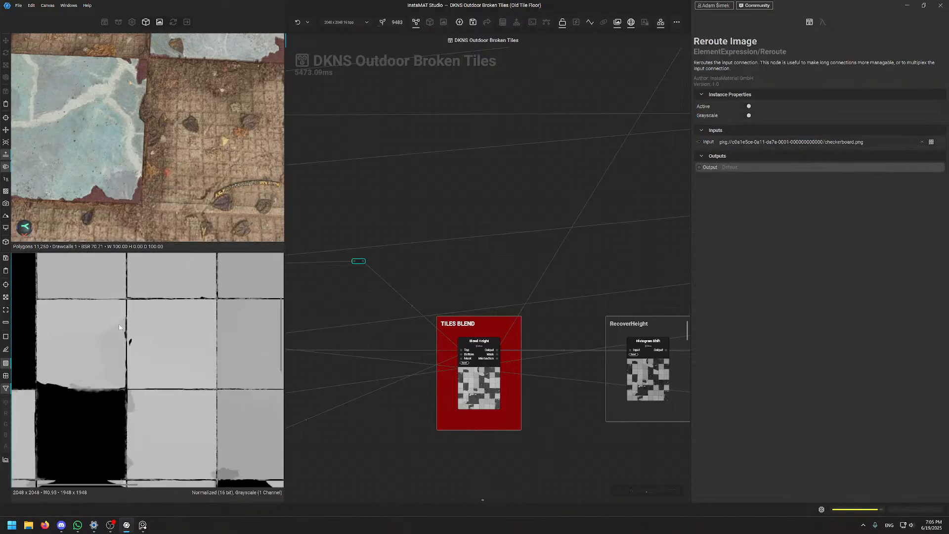
pyautogui.moveTo(123, 287); pyautogui.dragTo(140, 326, button='middle')
pyautogui.scroll(4, 140, 327)
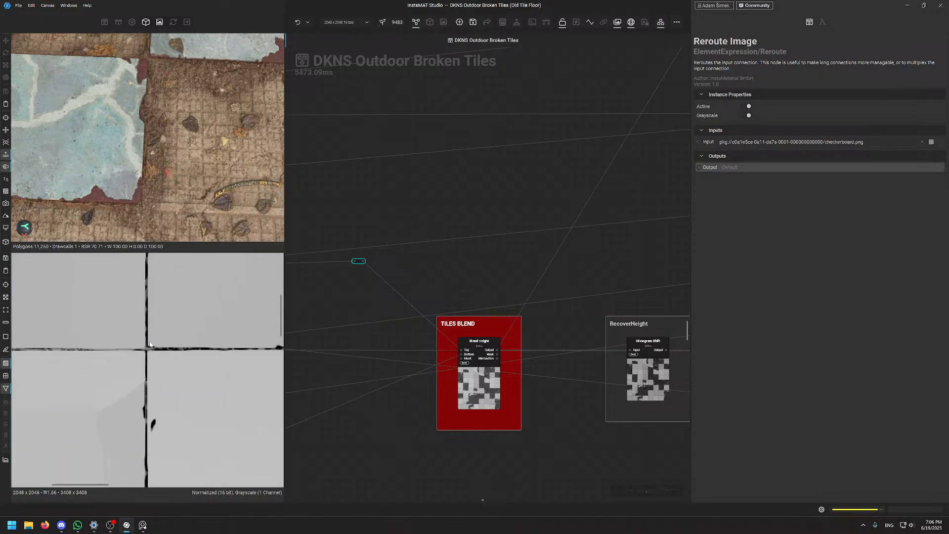
pyautogui.scroll(-8, 145, 378)
pyautogui.moveTo(162, 365); pyautogui.dragTo(145, 365, button='middle')
pyautogui.scroll(8, 146, 364)
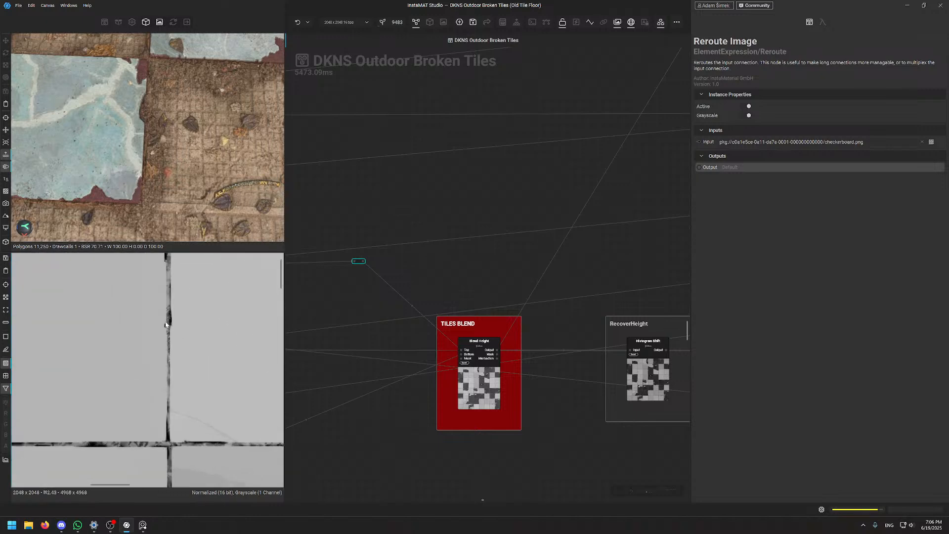
pyautogui.scroll(-6, 144, 455)
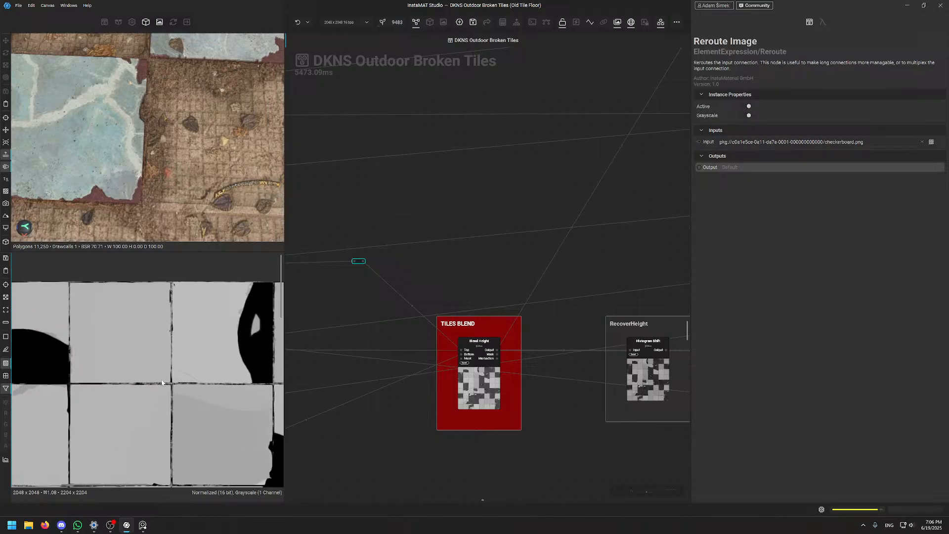
pyautogui.scroll(5, 489, 355)
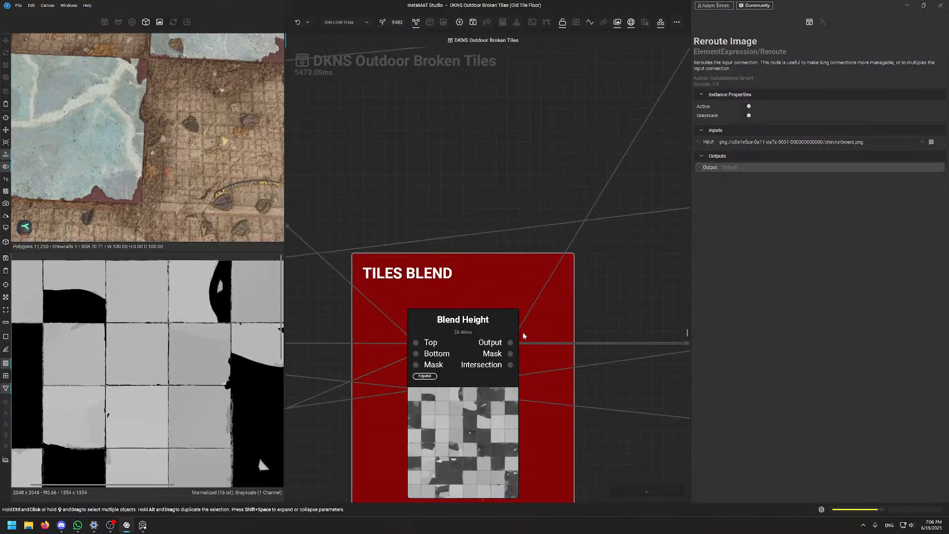
# Preview the main output of the Blend Height node in the TILES BLEND group and inspect the tiles combined with the underlay
pyautogui.scroll(-8, 524, 336)
pyautogui.moveTo(532, 290); pyautogui.dragTo(731, 303, button='middle')
pyautogui.moveTo(557, 303); pyautogui.dragTo(424, 310, button='middle')
pyautogui.scroll(7, 563, 324)
pyautogui.click(569, 329)
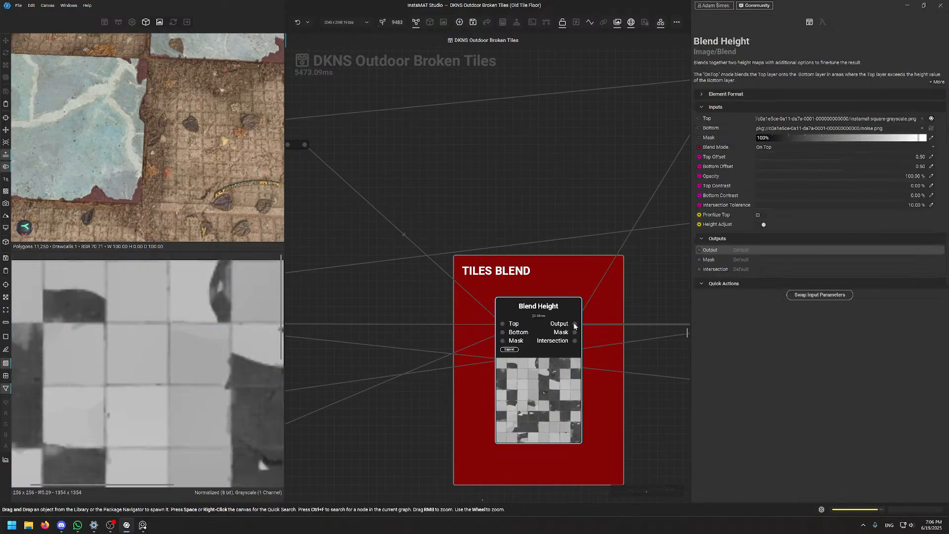
pyautogui.scroll(-3, 139, 366)
pyautogui.scroll(4, 125, 357)
pyautogui.scroll(-2, 125, 357)
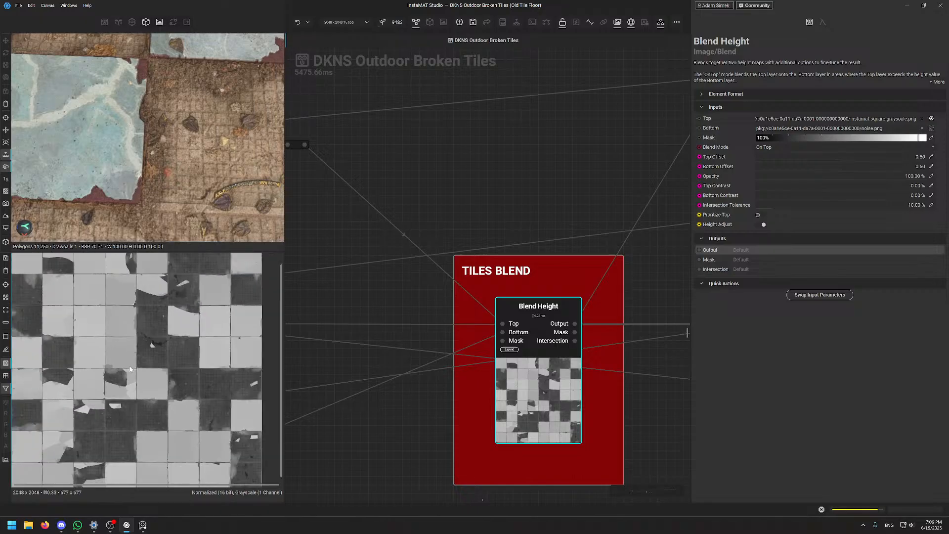
pyautogui.scroll(1, 129, 374)
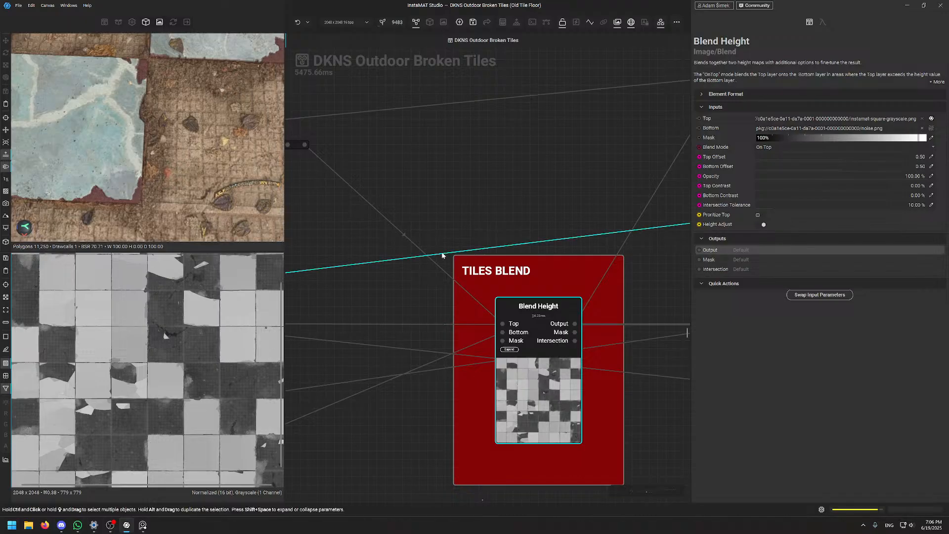
# Trace the graph back from TILES BLEND to the mask group containing the Fractal Sum, Bevel and Slope Blur nodes
pyautogui.scroll(-3, 457, 200)
pyautogui.moveTo(457, 200); pyautogui.dragTo(536, 255, button='middle')
pyautogui.scroll(-3, 457, 253)
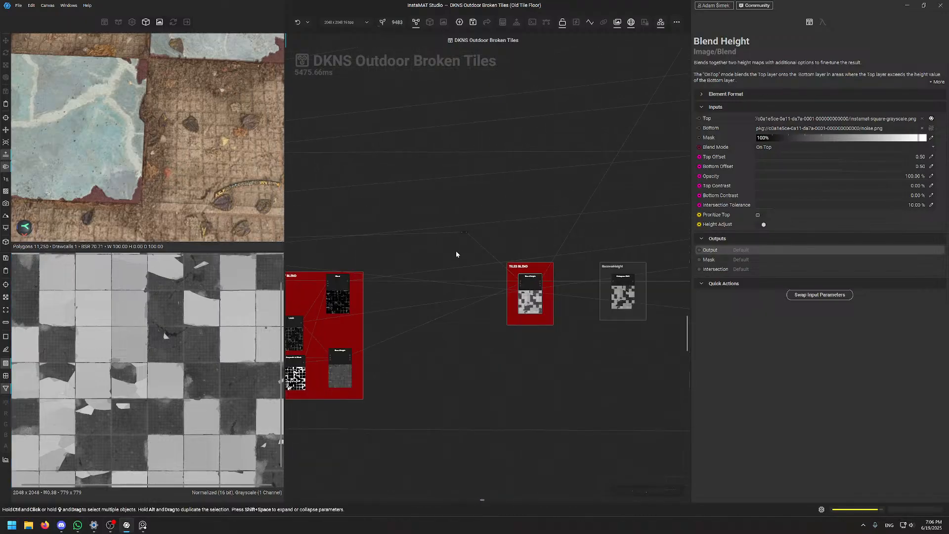
pyautogui.moveTo(380, 305); pyautogui.dragTo(588, 278, button='middle')
pyautogui.scroll(-4, 529, 287)
pyautogui.moveTo(349, 299); pyautogui.dragTo(599, 329, button='middle')
pyautogui.moveTo(400, 265); pyautogui.dragTo(550, 341, button='middle')
pyautogui.scroll(5, 396, 297)
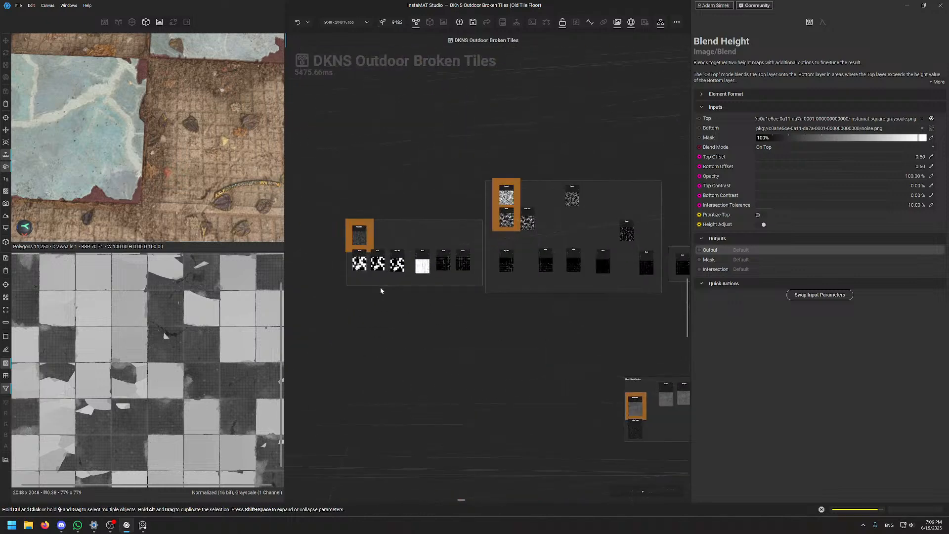
pyautogui.scroll(-6, 381, 286)
pyautogui.moveTo(423, 294); pyautogui.dragTo(593, 275, button='middle')
pyautogui.moveTo(425, 314); pyautogui.dragTo(267, 376, button='middle')
pyautogui.scroll(5, 383, 282)
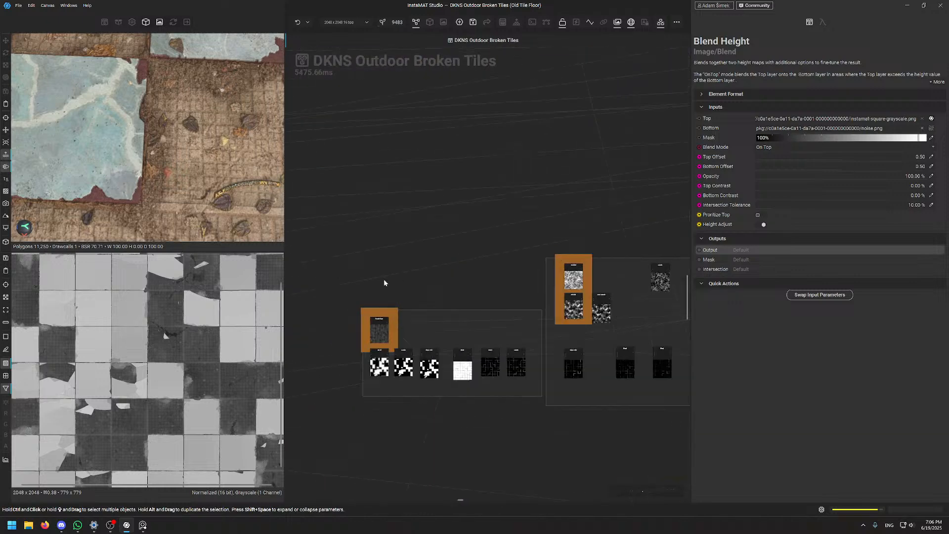
pyautogui.scroll(5, 383, 291)
pyautogui.moveTo(481, 342); pyautogui.dragTo(416, 250, button='middle')
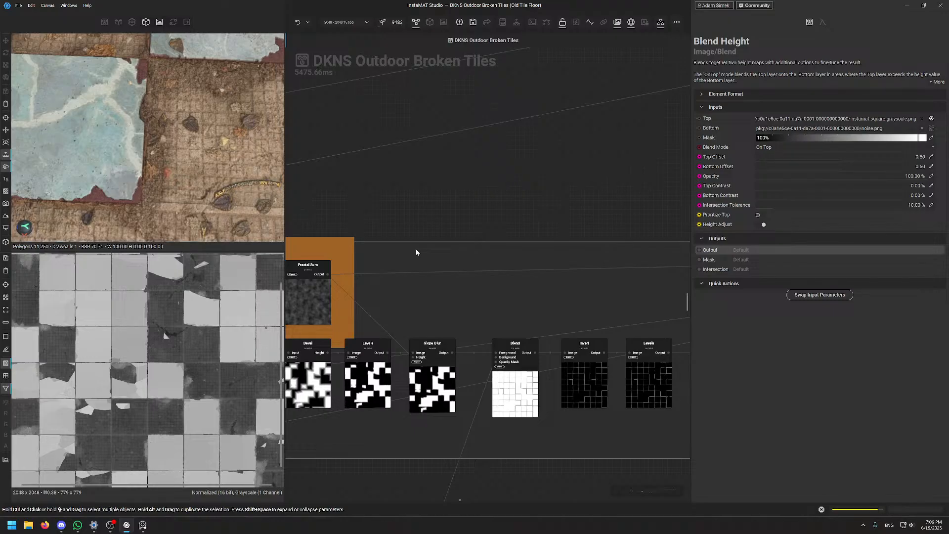
pyautogui.scroll(-5, 416, 252)
pyautogui.scroll(3, 416, 252)
# Examine the tile edges and exposed underlay in the blended height map against the mask groups in the graph
pyautogui.scroll(5, 128, 268)
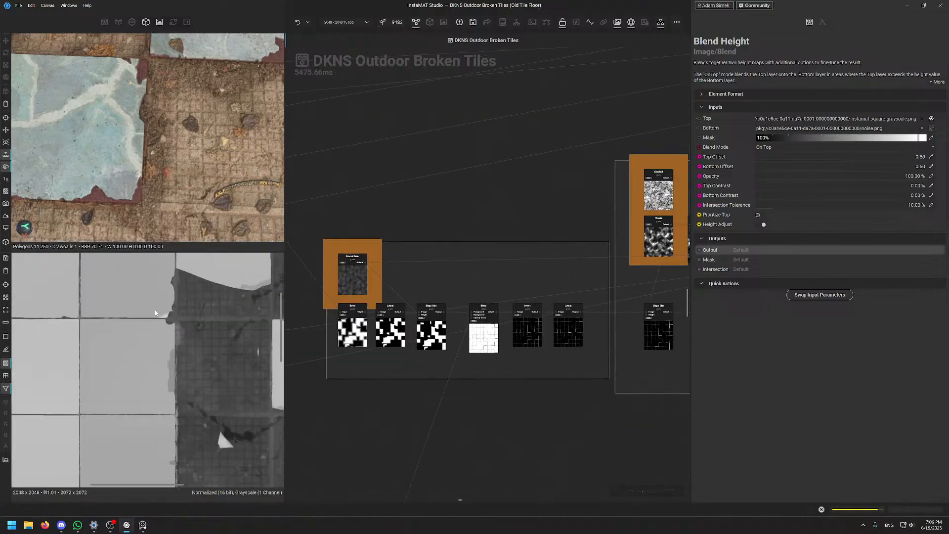
pyautogui.scroll(-3, 155, 312)
pyautogui.scroll(5, 350, 327)
pyautogui.scroll(-7, 484, 274)
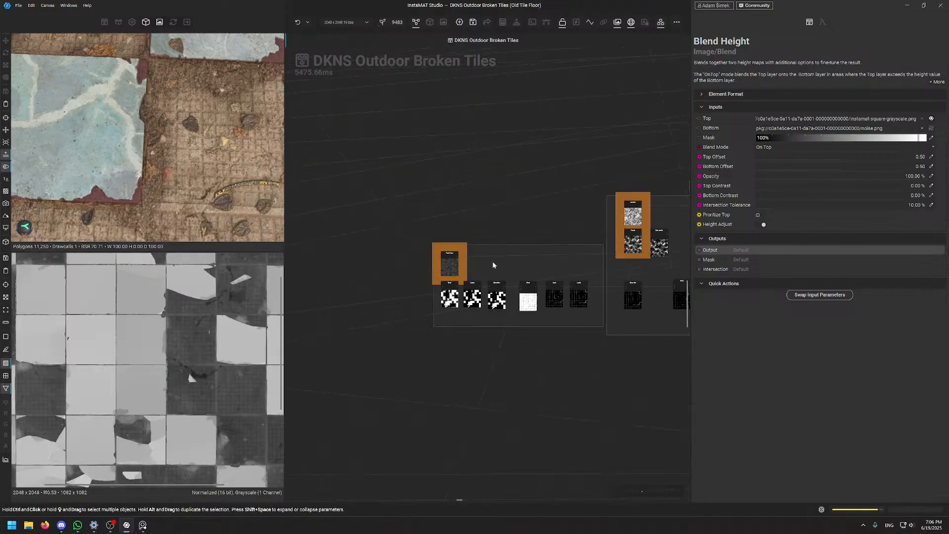
pyautogui.moveTo(552, 222); pyautogui.dragTo(516, 309, button='middle')
pyautogui.scroll(-5, 129, 355)
pyautogui.scroll(6, 134, 357)
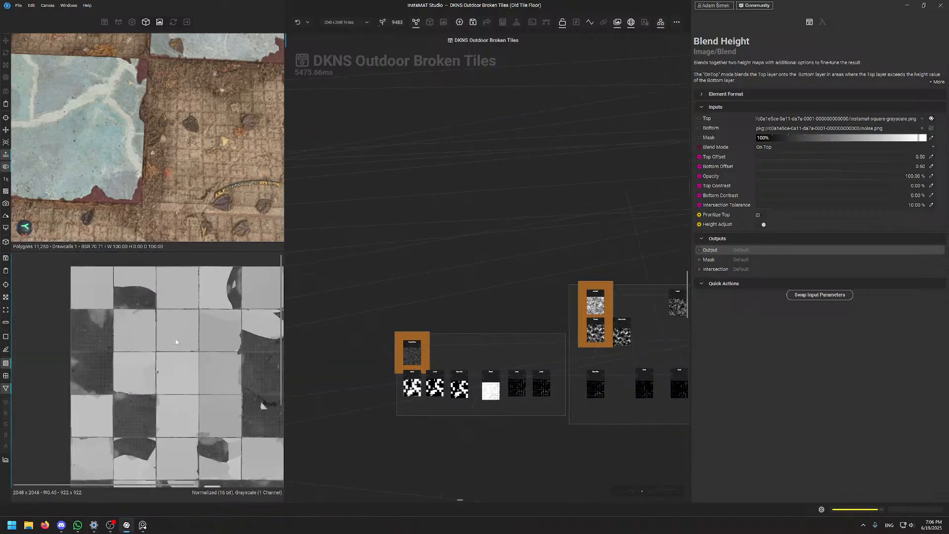
# Examine the gaps between tiles and the exposed underlay up close in the blended height map
pyautogui.scroll(-4, 155, 305)
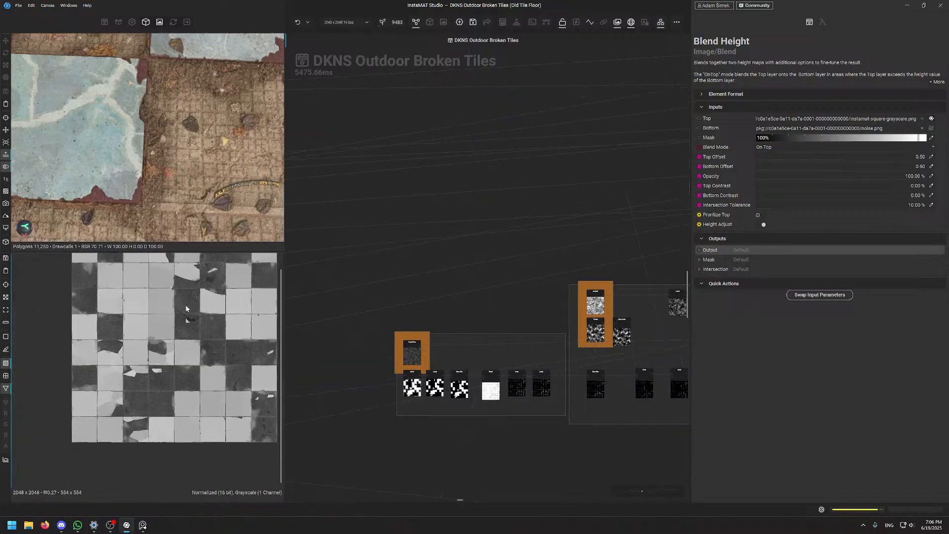
pyautogui.scroll(2, 185, 308)
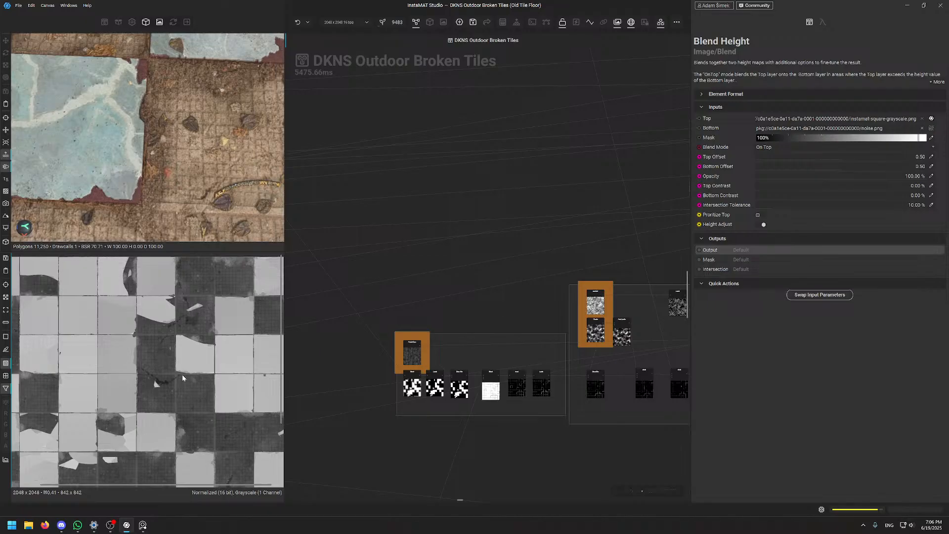
pyautogui.scroll(3, 136, 356)
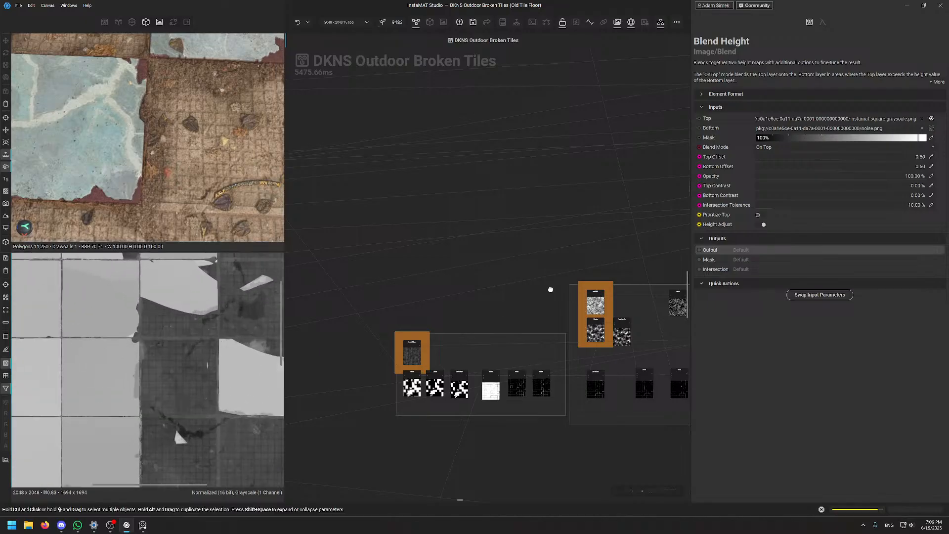
pyautogui.moveTo(550, 289); pyautogui.dragTo(390, 354, button='middle')
pyautogui.scroll(2, 123, 343)
pyautogui.scroll(4, 123, 334)
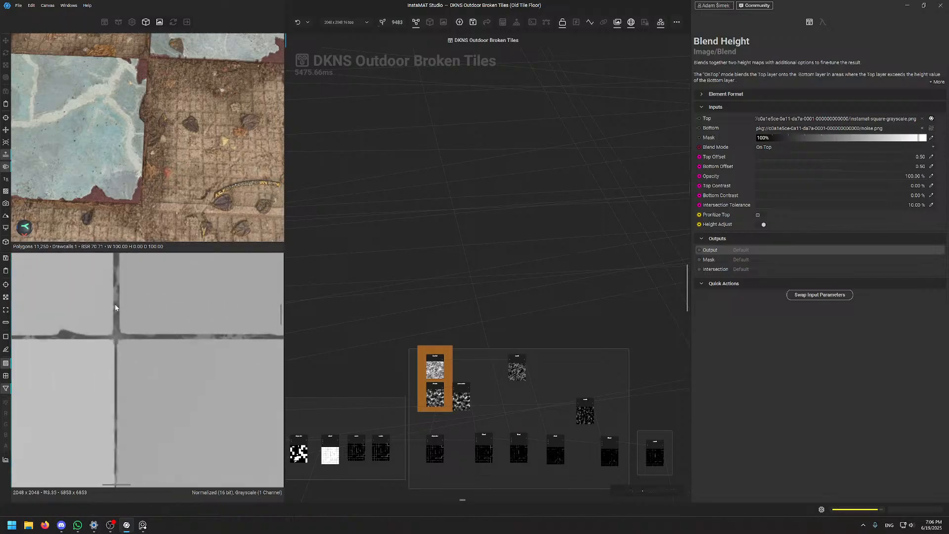
# Preview the Opacity Mask input of the Blend node that follows Slope Blur in the mask group
pyautogui.scroll(-5, 464, 336)
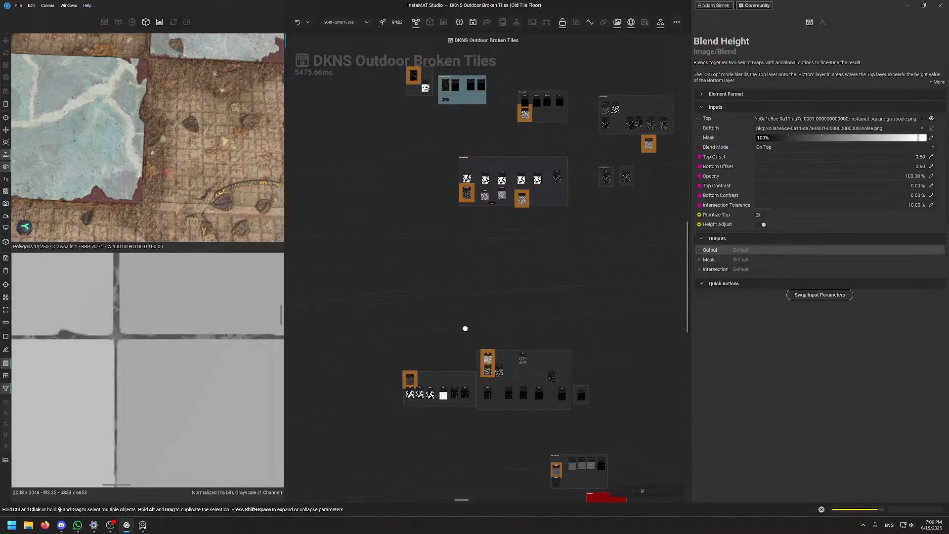
pyautogui.scroll(6, 509, 430)
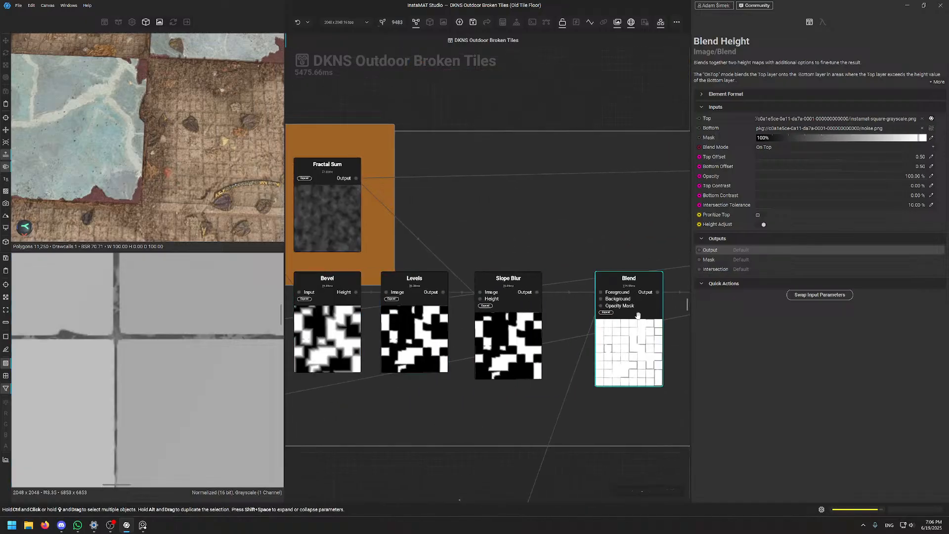
pyautogui.click(604, 308)
pyautogui.scroll(-5, 130, 382)
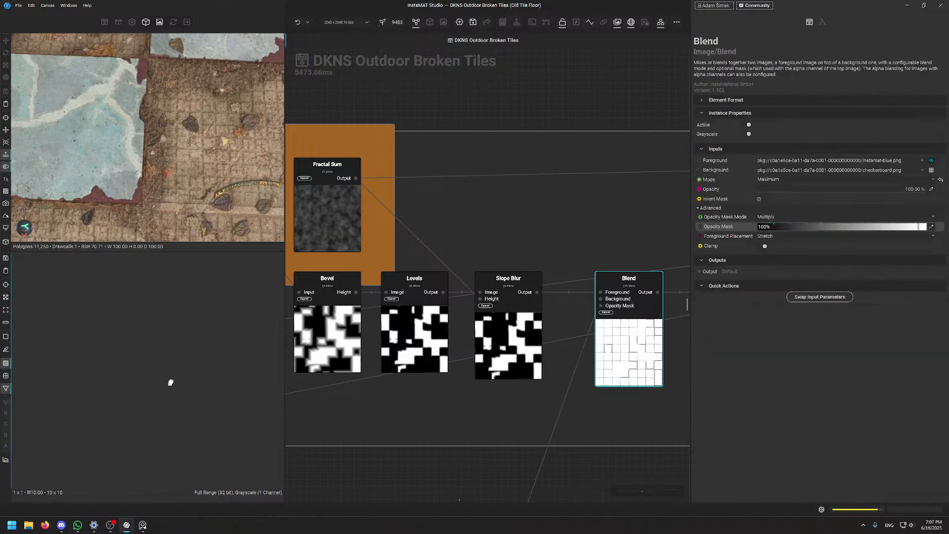
pyautogui.scroll(3, 667, 297)
# Trace the connection entering that Blend node back to its Reroute Image node and examine the tile mask at its input
pyautogui.click(547, 340)
pyautogui.scroll(-10, 547, 341)
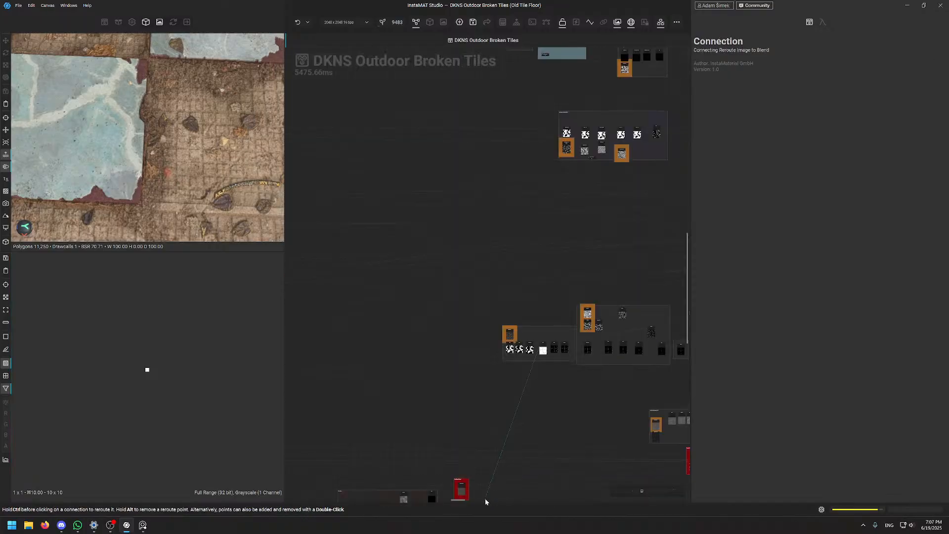
pyautogui.moveTo(456, 495); pyautogui.dragTo(531, 161, button='middle')
pyautogui.scroll(4, 510, 321)
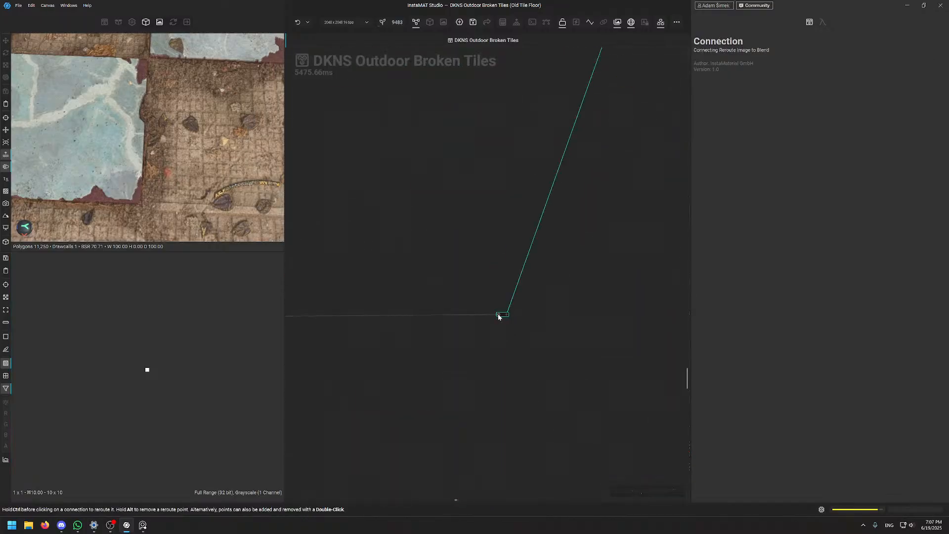
pyautogui.click(500, 315)
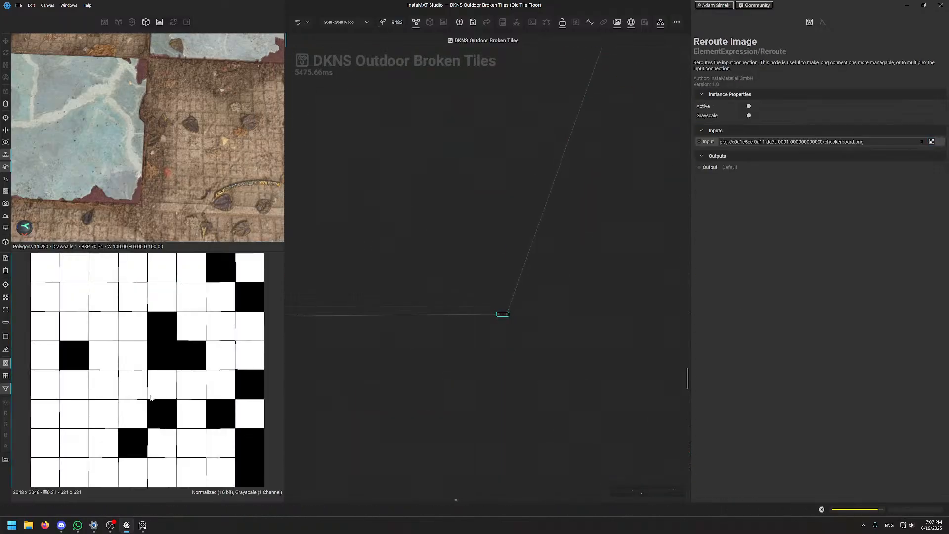
pyautogui.scroll(-1, 151, 398)
pyautogui.scroll(3, 150, 399)
pyautogui.scroll(-3, 147, 388)
pyautogui.scroll(3, 143, 379)
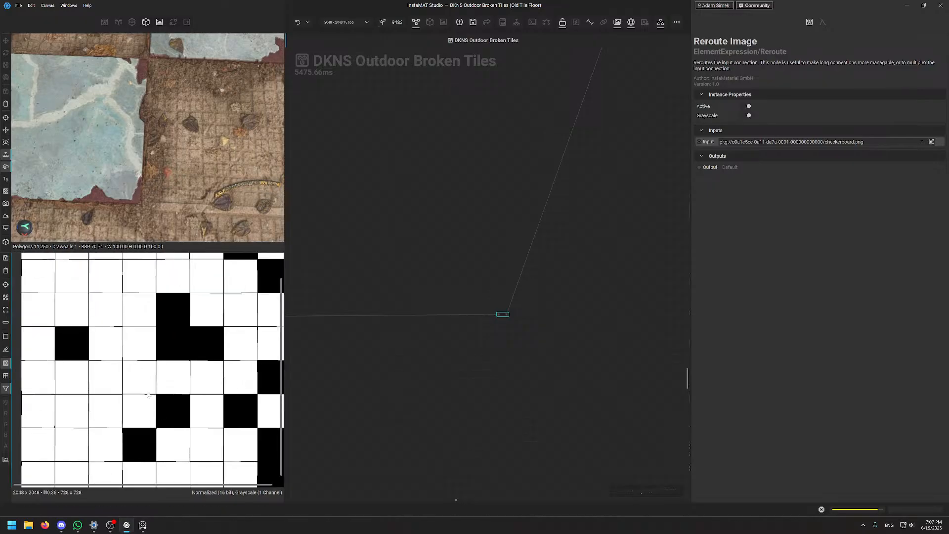
# Return to the mask group, preview the Bevel node's input mask, and compare it with the wider tile floor in 3D
pyautogui.moveTo(493, 185); pyautogui.dragTo(451, 370, button='middle')
pyautogui.scroll(-5, 455, 363)
pyautogui.moveTo(523, 156); pyautogui.dragTo(363, 475, button='middle')
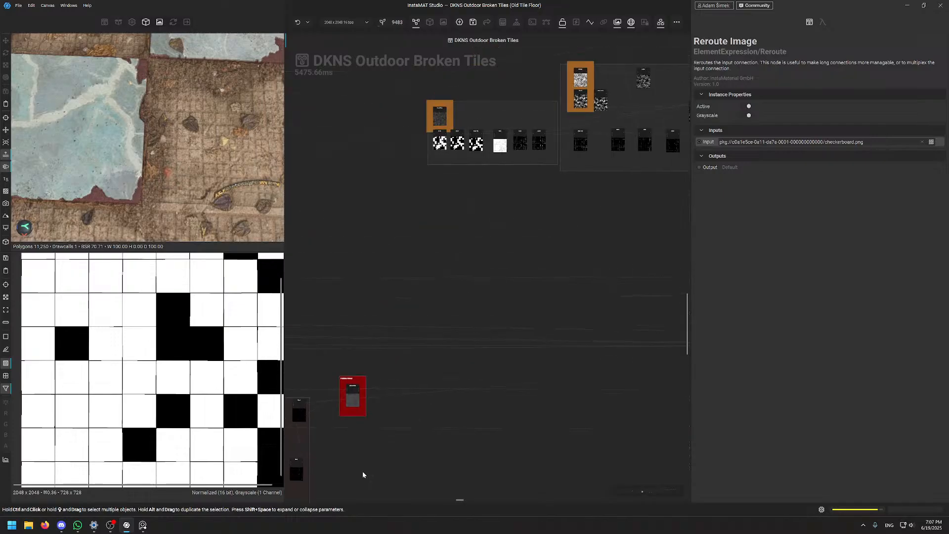
pyautogui.moveTo(463, 171); pyautogui.dragTo(420, 291, button='middle')
pyautogui.scroll(-1, 420, 290)
pyautogui.scroll(8, 418, 263)
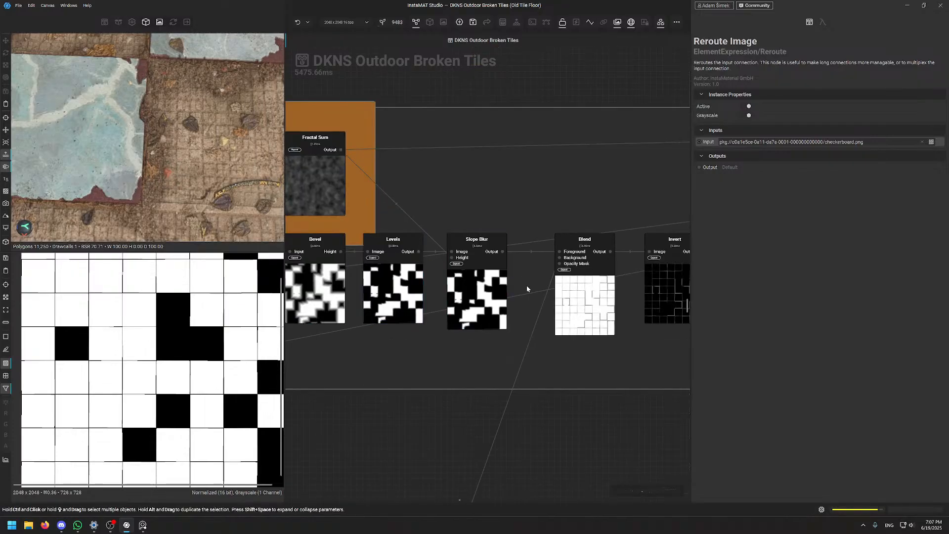
pyautogui.moveTo(548, 286)
pyautogui.mouseDown(button='middle')
pyautogui.moveTo(506, 302)
pyautogui.moveTo(549, 302)
pyautogui.mouseUp(button='middle')
pyautogui.moveTo(489, 273); pyautogui.dragTo(660, 282, button='middle')
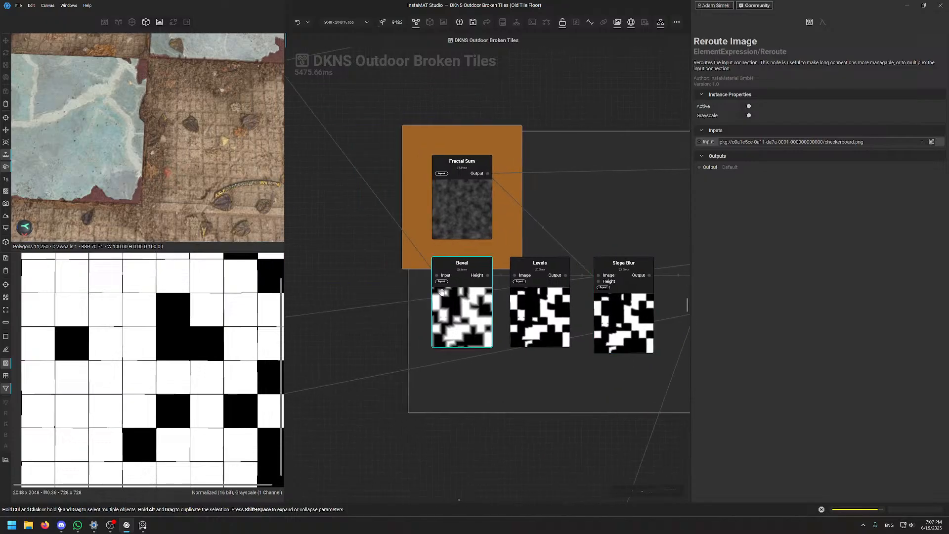
pyautogui.click(436, 270)
pyautogui.scroll(-4, 156, 353)
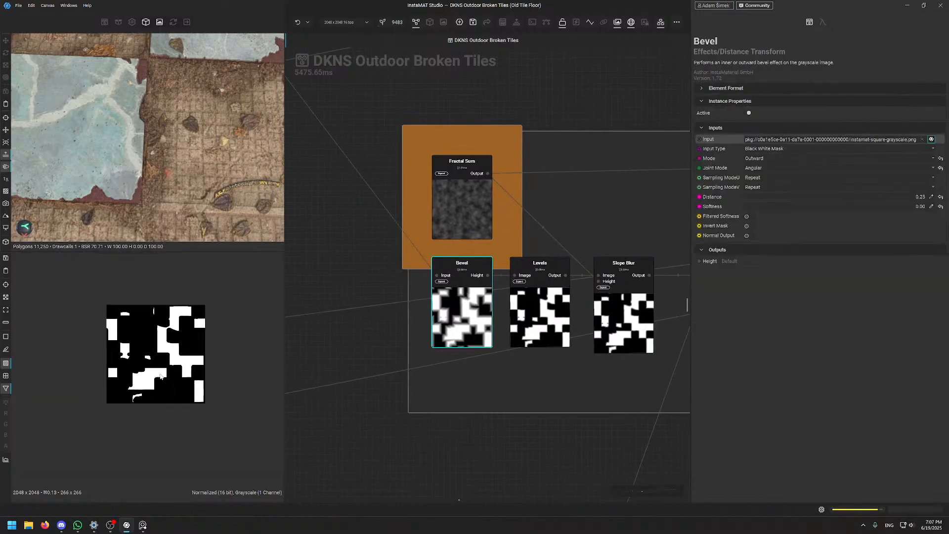
pyautogui.scroll(-3, 175, 157)
pyautogui.scroll(-4, 175, 157)
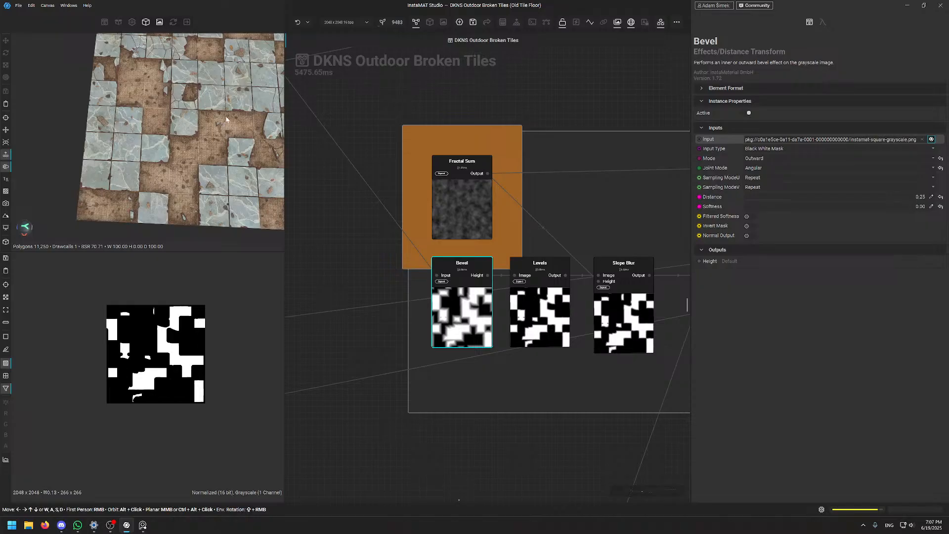
# Preview the output of the Slope Blur node in the mask group
pyautogui.moveTo(492, 246); pyautogui.dragTo(446, 246, button='middle')
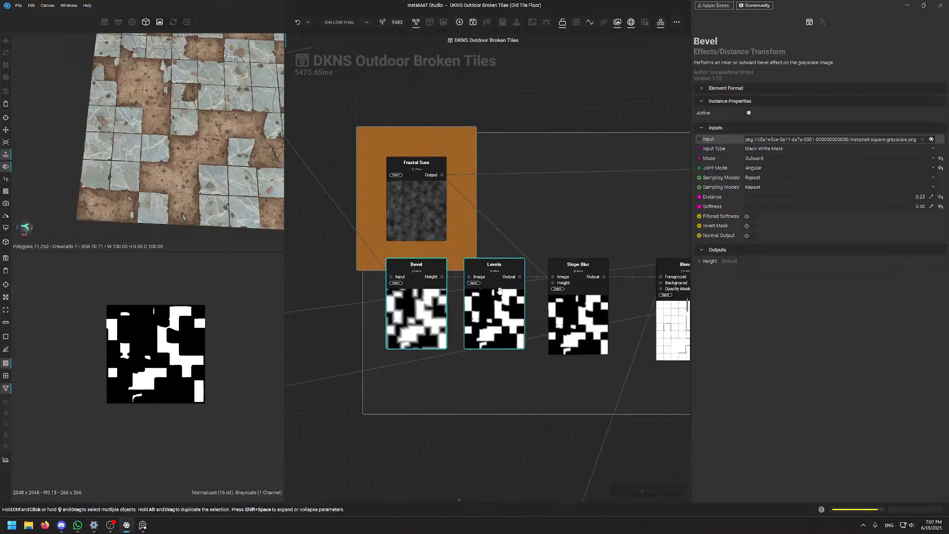
pyautogui.click(603, 278)
pyautogui.moveTo(655, 284); pyautogui.dragTo(483, 305, button='middle')
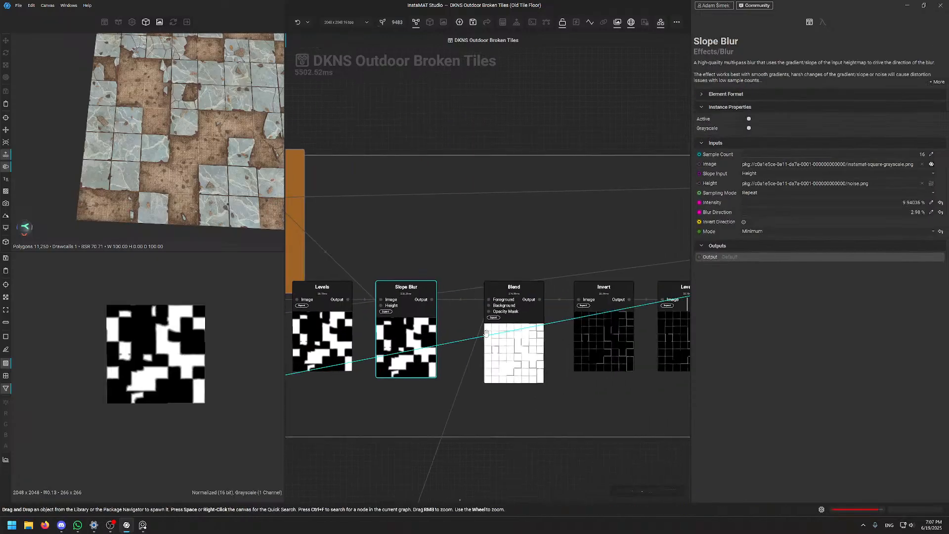
# Preview the outputs of the Invert and Levels nodes that follow the Blend node and inspect the grout line mask closely
pyautogui.scroll(3, 486, 306)
pyautogui.moveTo(651, 302); pyautogui.dragTo(357, 317, button='middle')
pyautogui.click(443, 308)
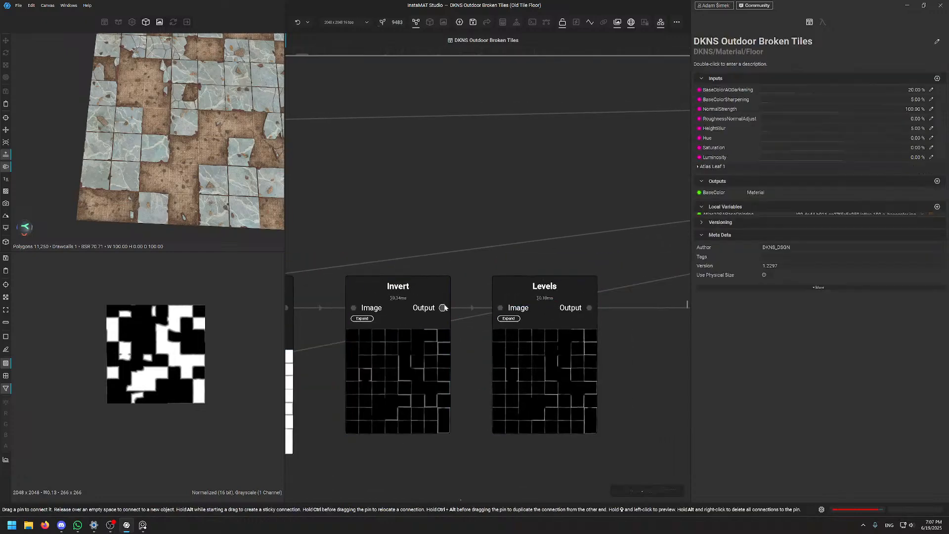
pyautogui.click(593, 308)
pyautogui.scroll(10, 153, 328)
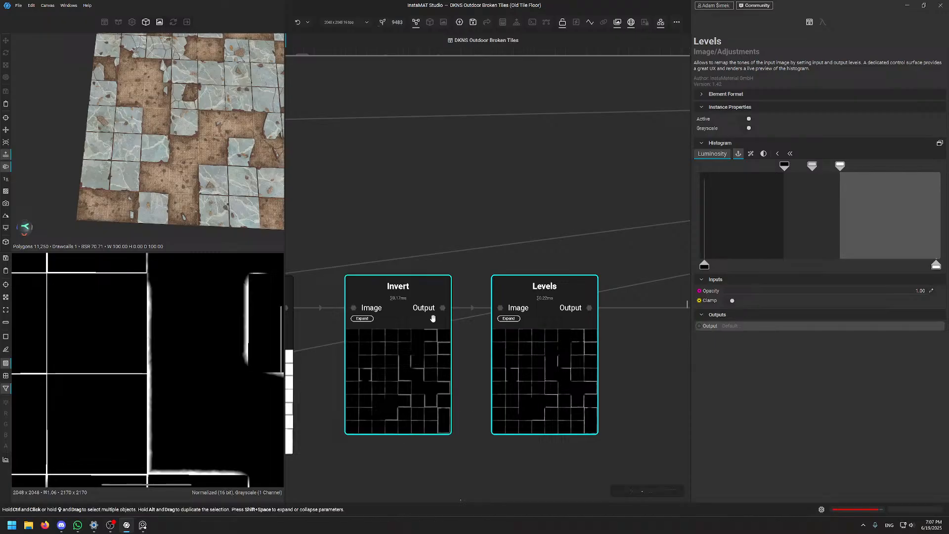
pyautogui.scroll(-3, 396, 251)
# Preview the Slope Blur node below the Cracked and Clouds noises in the neighbouring group
pyautogui.moveTo(394, 248); pyautogui.dragTo(311, 280, button='middle')
pyautogui.moveTo(552, 233); pyautogui.dragTo(444, 268, button='middle')
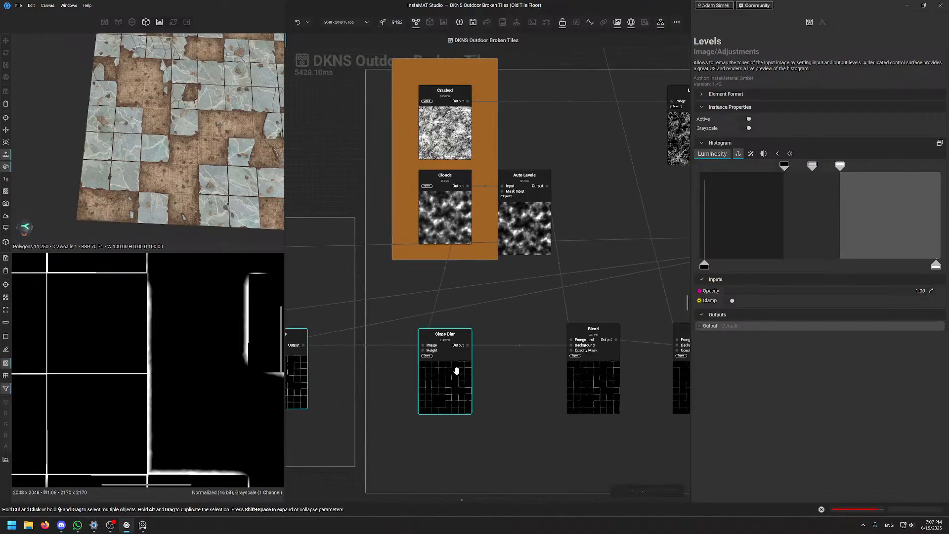
pyautogui.click(444, 341)
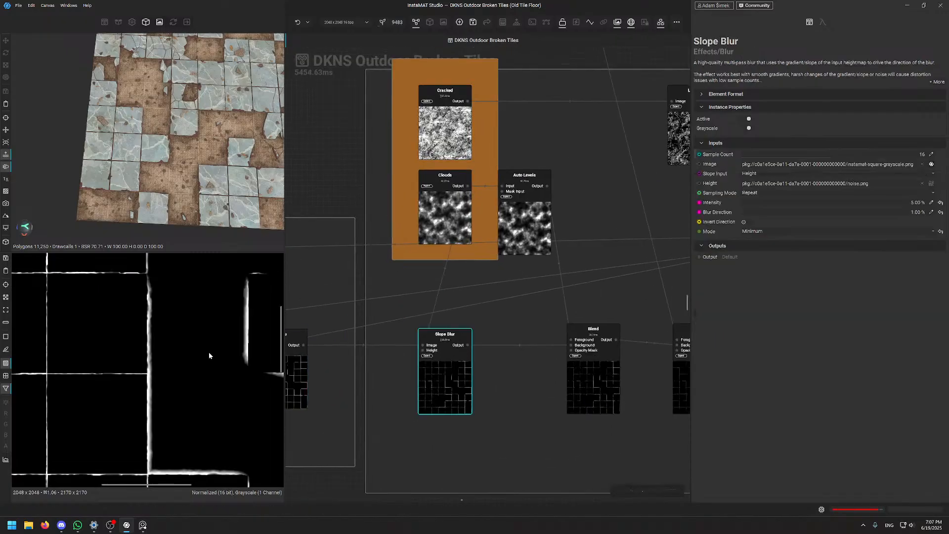
# Preview the output of the group's last Blend node, set to Subtract, and inspect the eroded grout lines
pyautogui.moveTo(466, 320); pyautogui.dragTo(381, 317, button='middle')
pyautogui.moveTo(568, 355); pyautogui.dragTo(384, 355, button='middle')
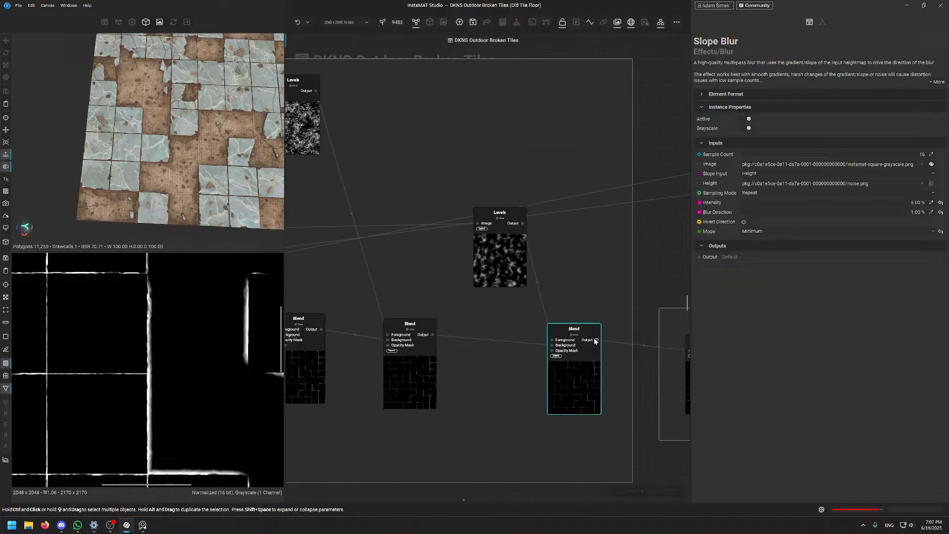
pyautogui.click(590, 341)
pyautogui.scroll(5, 171, 281)
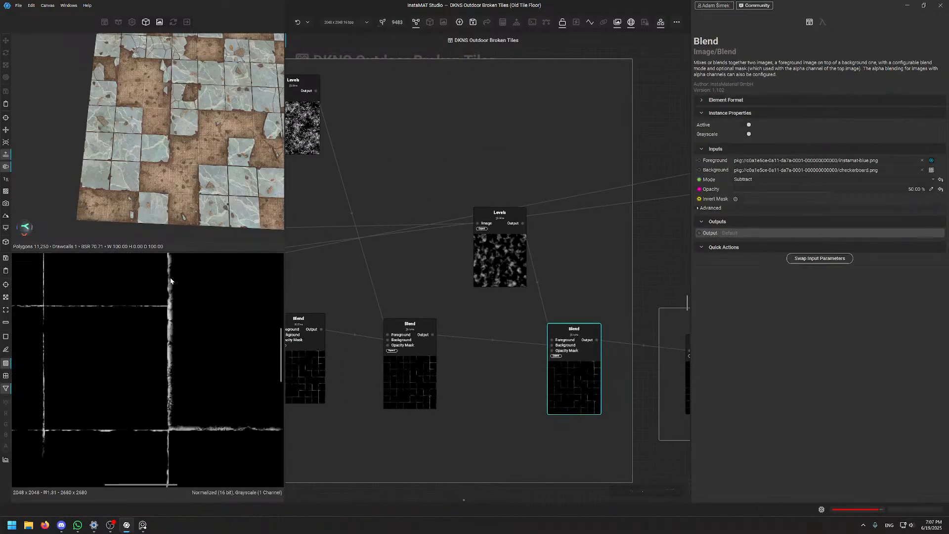
# Find the Grout Roughening group and preview the fine noise in its Assign Image node
pyautogui.scroll(-5, 591, 250)
pyautogui.moveTo(464, 255); pyautogui.dragTo(302, 257, button='middle')
pyautogui.moveTo(467, 281); pyautogui.dragTo(376, 62, button='middle')
pyautogui.moveTo(471, 246); pyautogui.dragTo(542, 224, button='middle')
pyautogui.scroll(4, 376, 282)
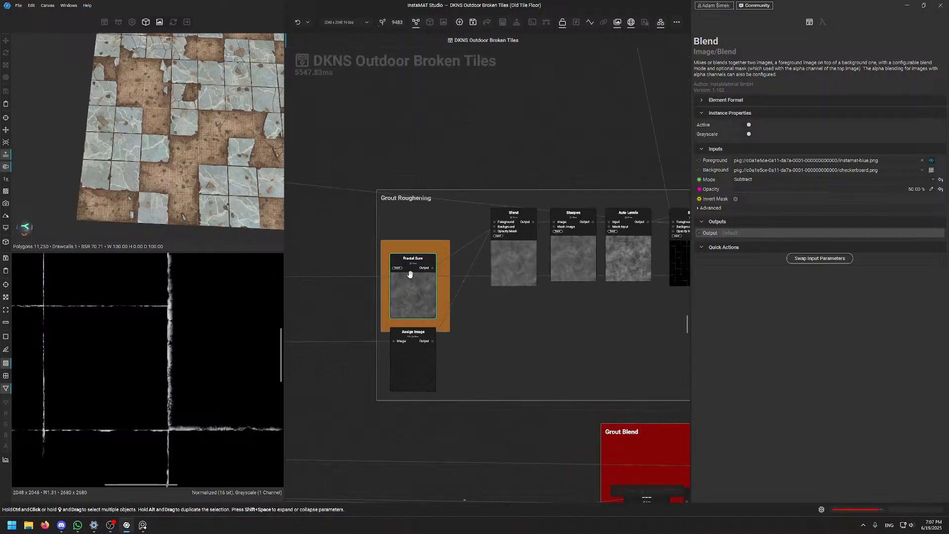
pyautogui.click(403, 354)
pyautogui.scroll(-5, 131, 314)
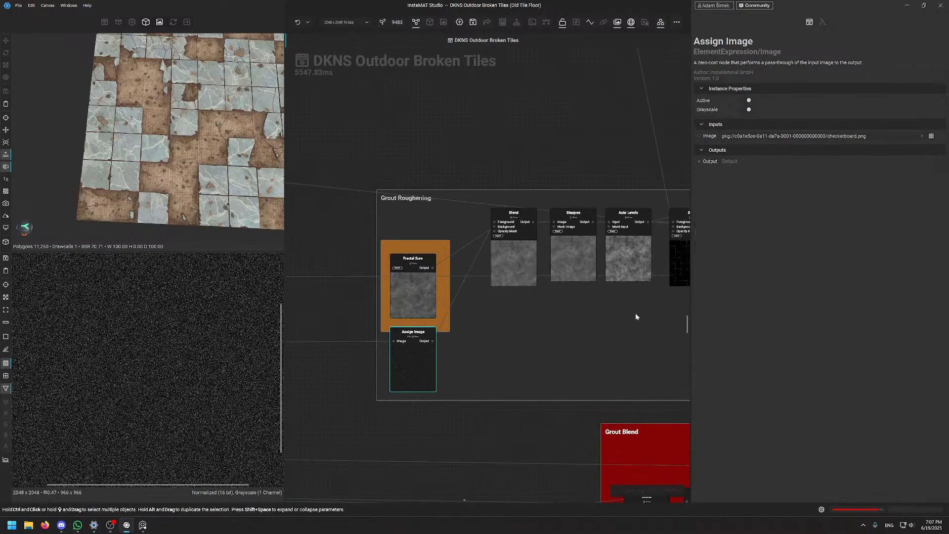
# Preview the final Blend node of the Grout Roughening group and inspect the roughened grout lines up close
pyautogui.moveTo(619, 318); pyautogui.dragTo(548, 325, button='middle')
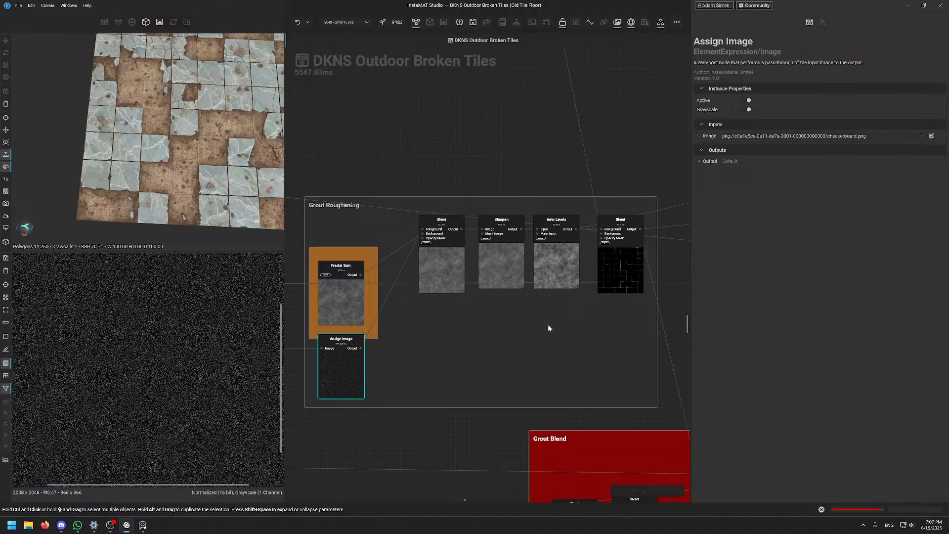
pyautogui.scroll(-4, 549, 326)
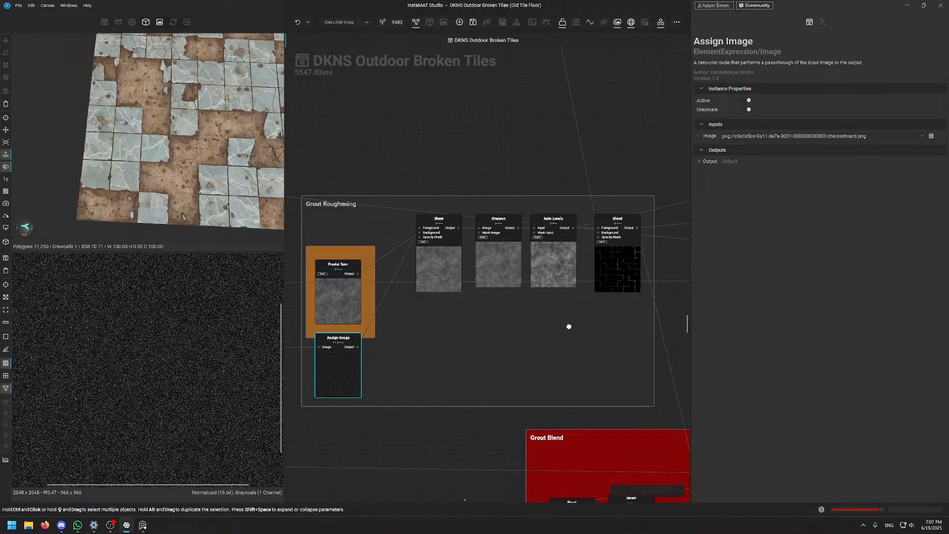
pyautogui.moveTo(476, 279); pyautogui.dragTo(442, 296, button='middle')
pyautogui.scroll(3, 449, 291)
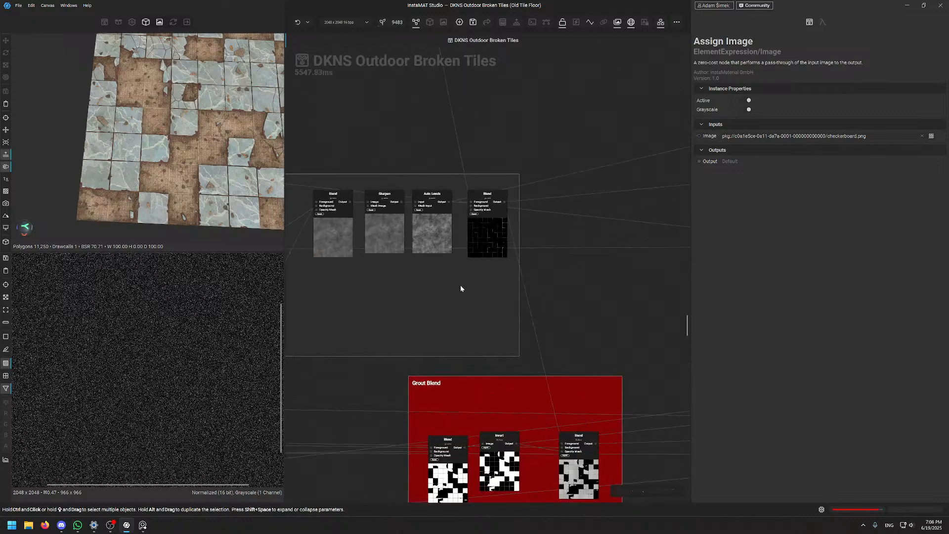
pyautogui.scroll(5, 500, 152)
pyautogui.scroll(-4, 500, 153)
pyautogui.click(492, 247)
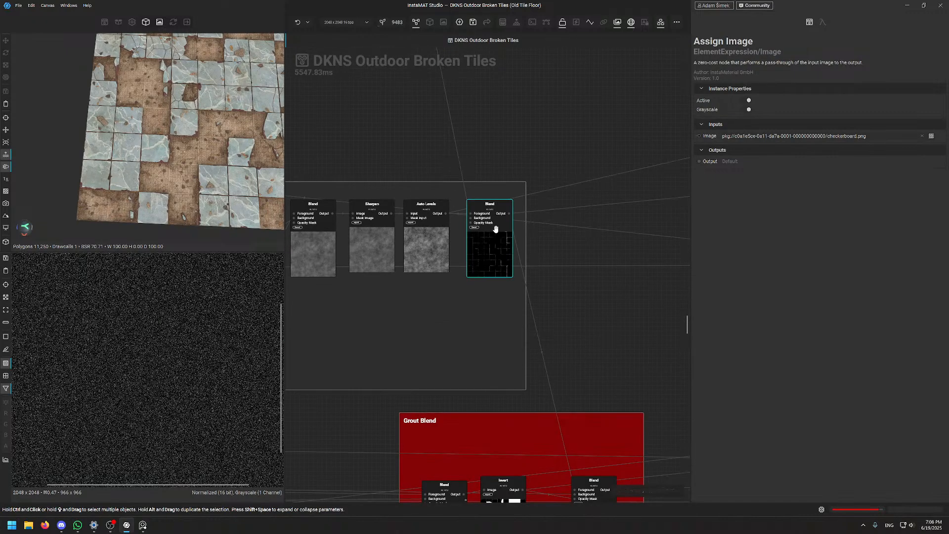
pyautogui.scroll(4, 140, 401)
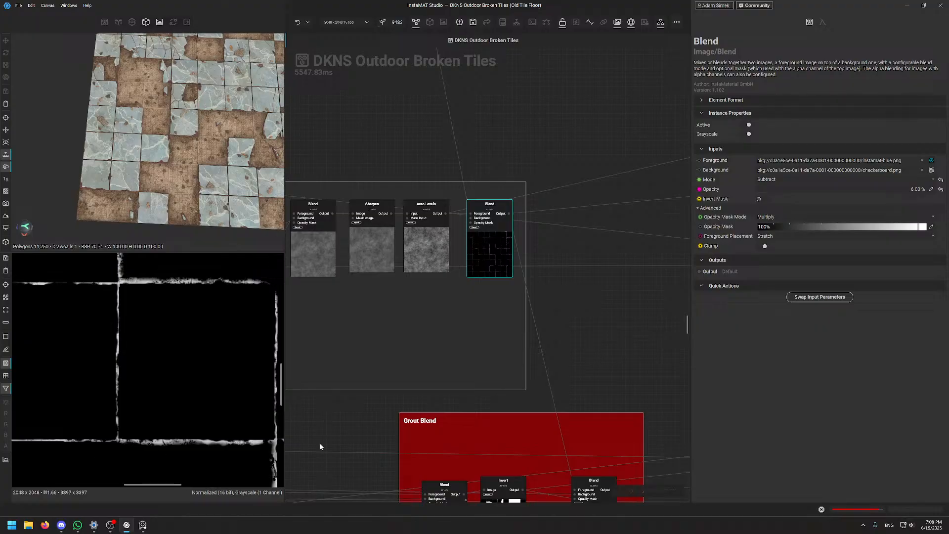
# Preview the last Blend node in the Grout Blend group and inspect how the grout meets the tiles
pyautogui.moveTo(579, 384); pyautogui.dragTo(489, 222, button='middle')
pyautogui.click(502, 353)
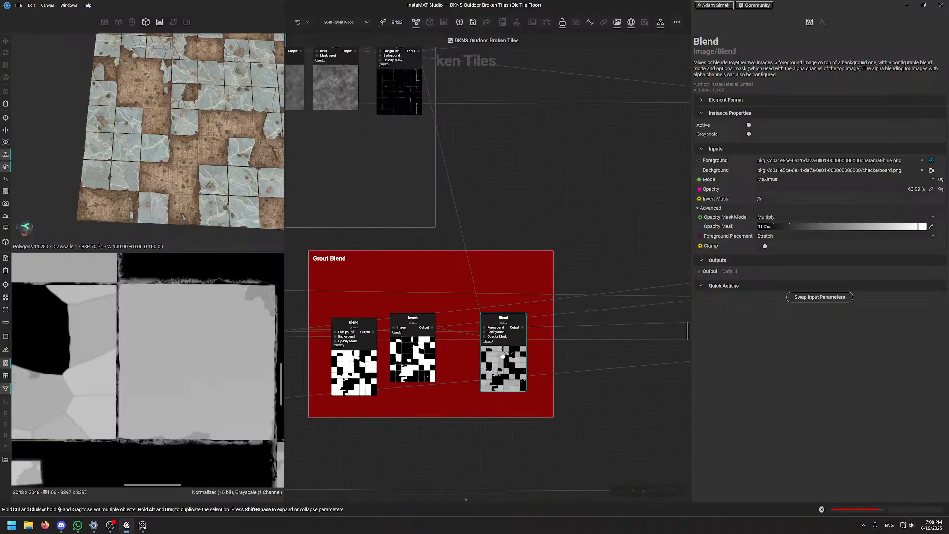
pyautogui.scroll(4, 198, 299)
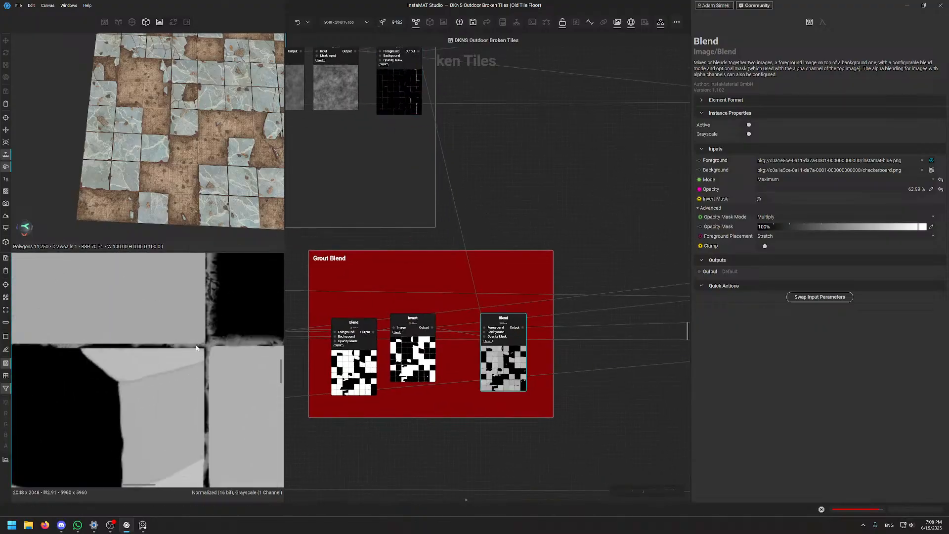
pyautogui.scroll(3, 196, 347)
# Inspect the tile edges and remaining grout on the 3D floor from close up and at a low angle
pyautogui.scroll(6, 173, 140)
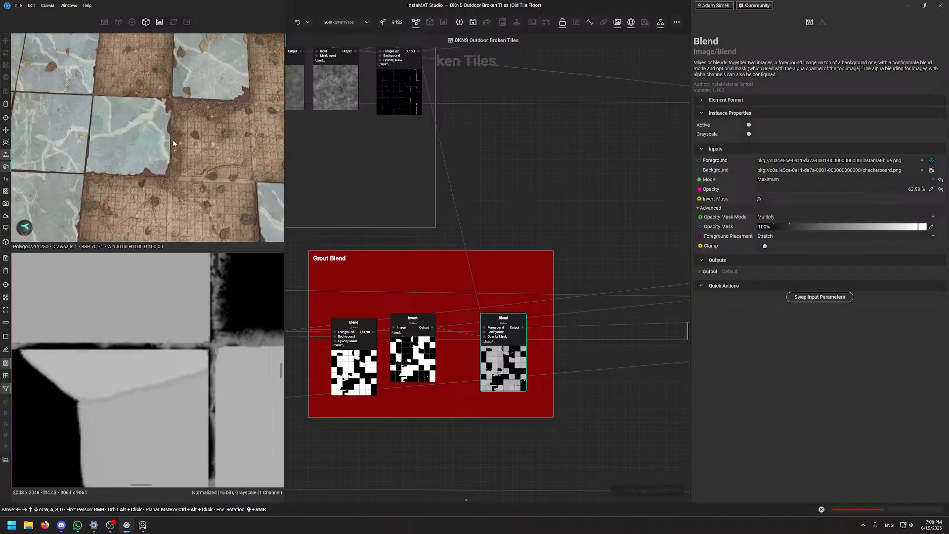
pyautogui.scroll(-4, 143, 128)
pyautogui.keyDown('alt'); pyautogui.moveTo(144, 128); pyautogui.dragTo(195, 188); pyautogui.keyUp('alt')
pyautogui.scroll(3, 179, 196)
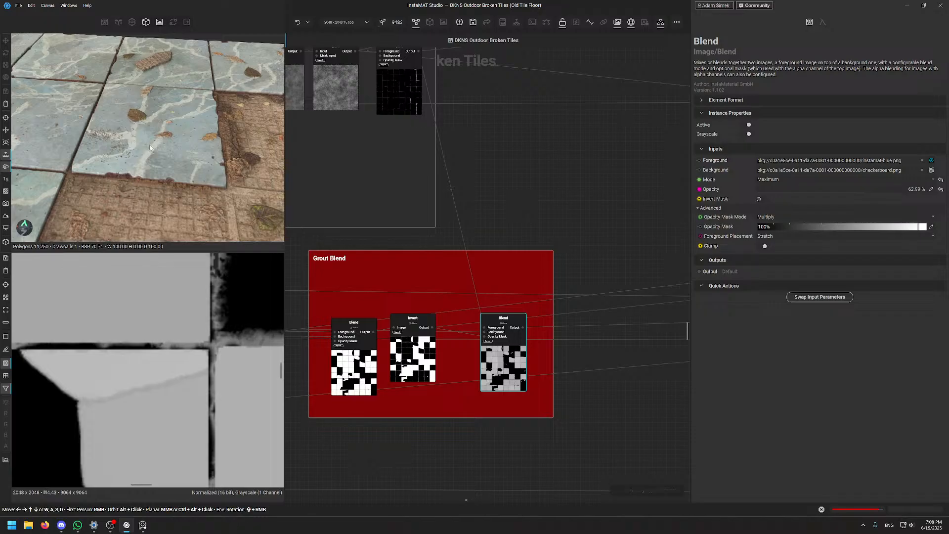
# Reframe the 3D floor and inspect its tiles and exposed underlay from above
pyautogui.keyDown('alt'); pyautogui.moveTo(170, 143); pyautogui.dragTo(177, 152); pyautogui.keyUp('alt')
pyautogui.press('f')
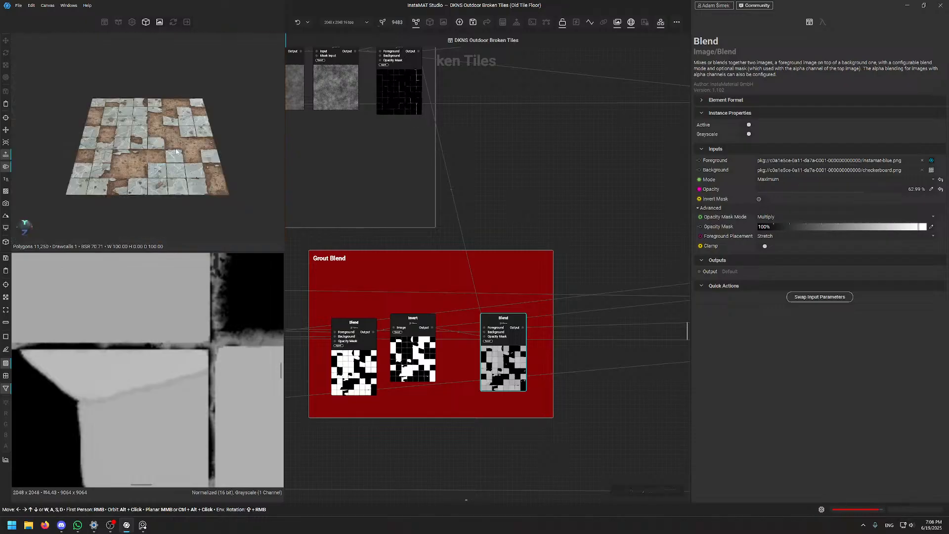
pyautogui.scroll(2, 167, 154)
pyautogui.scroll(10, 167, 157)
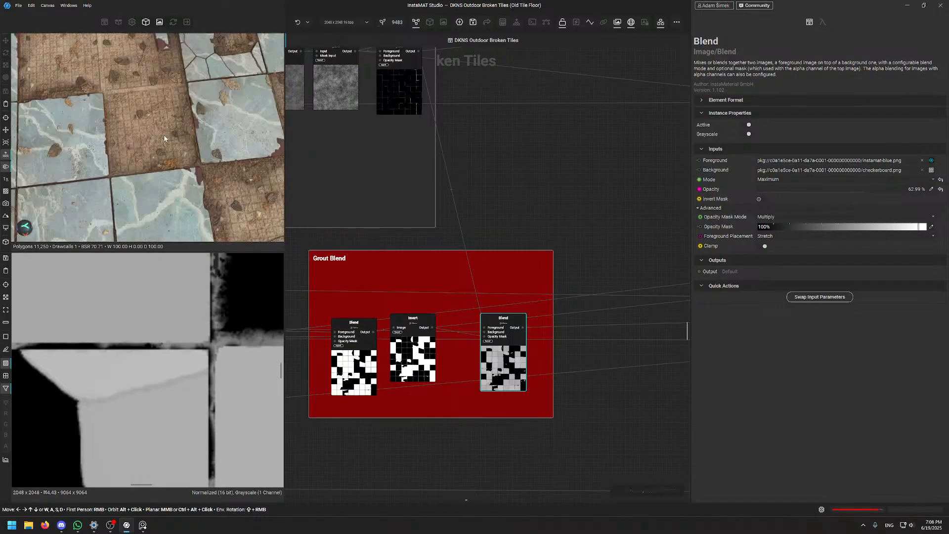
pyautogui.moveTo(176, 148)
pyautogui.keyDown('alt'); pyautogui.mouseDown()
pyautogui.moveTo(161, 144)
pyautogui.moveTo(173, 130)
pyautogui.moveTo(199, 148)
pyautogui.moveTo(192, 149)
pyautogui.mouseUp(); pyautogui.keyUp('alt')
pyautogui.scroll(-5, 199, 148)
pyautogui.scroll(4, 192, 149)
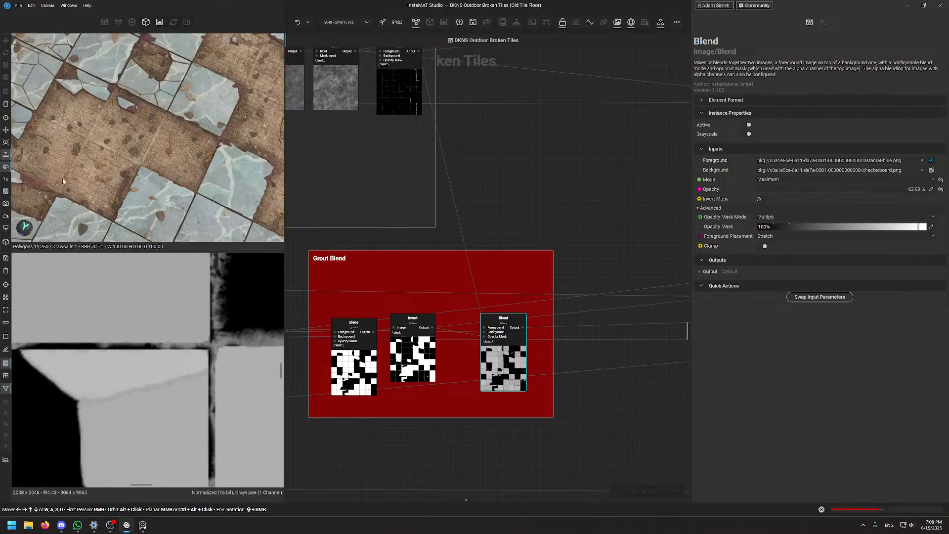
# Examine the edges of the large missing-tile area on the 3D floor up close and at a low angle
pyautogui.keyDown('alt'); pyautogui.moveTo(106, 128); pyautogui.dragTo(179, 189); pyautogui.keyUp('alt')
pyautogui.keyDown('alt'); pyautogui.moveTo(186, 165); pyautogui.dragTo(181, 167); pyautogui.keyUp('alt')
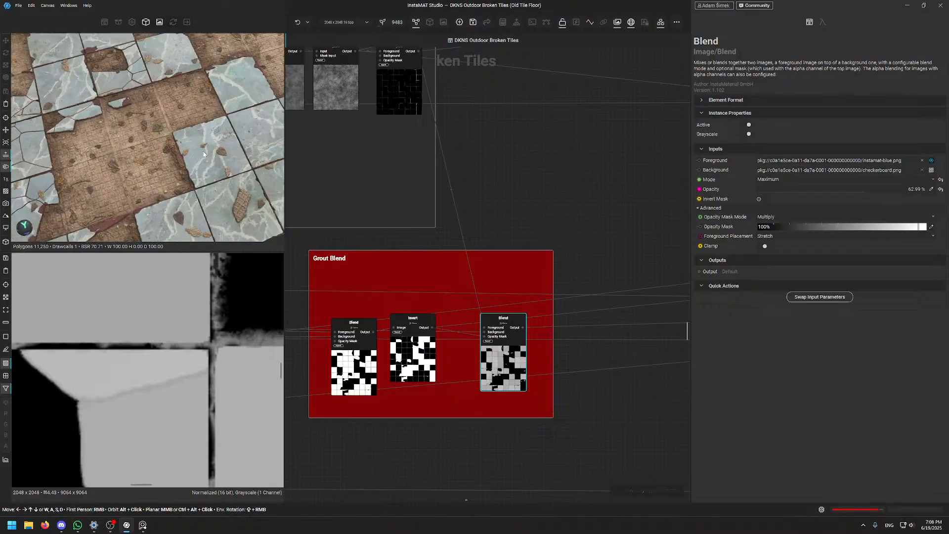
pyautogui.scroll(3, 181, 167)
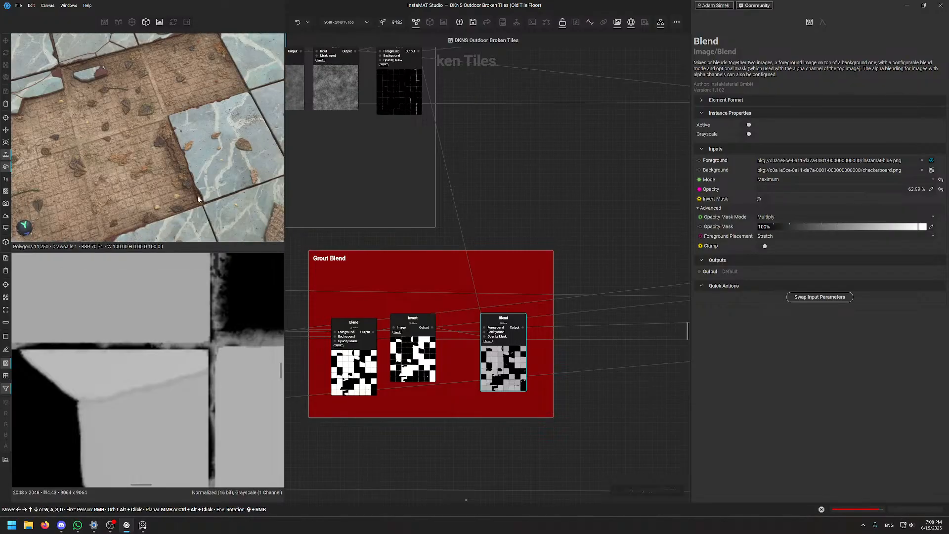
pyautogui.moveTo(196, 196); pyautogui.dragTo(203, 185, button='middle')
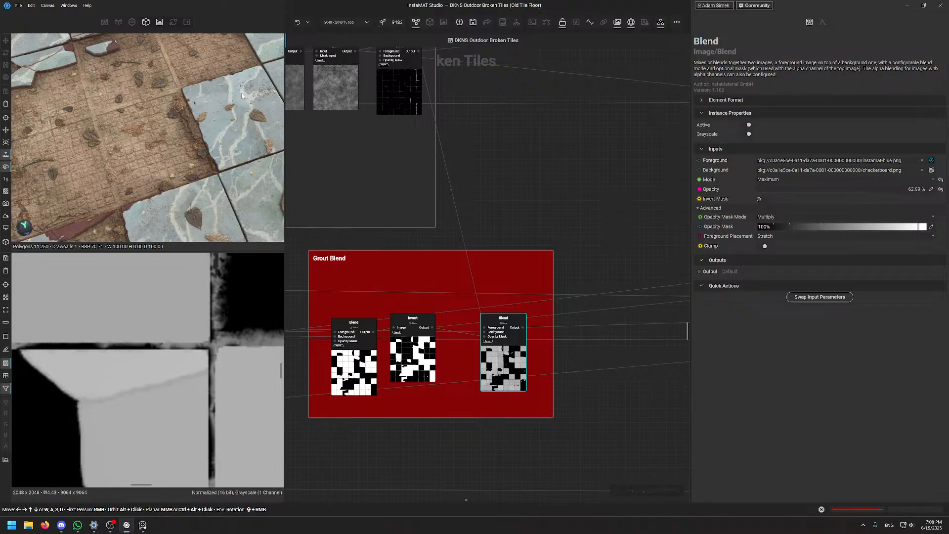
pyautogui.moveTo(214, 128); pyautogui.dragTo(175, 109, button='middle')
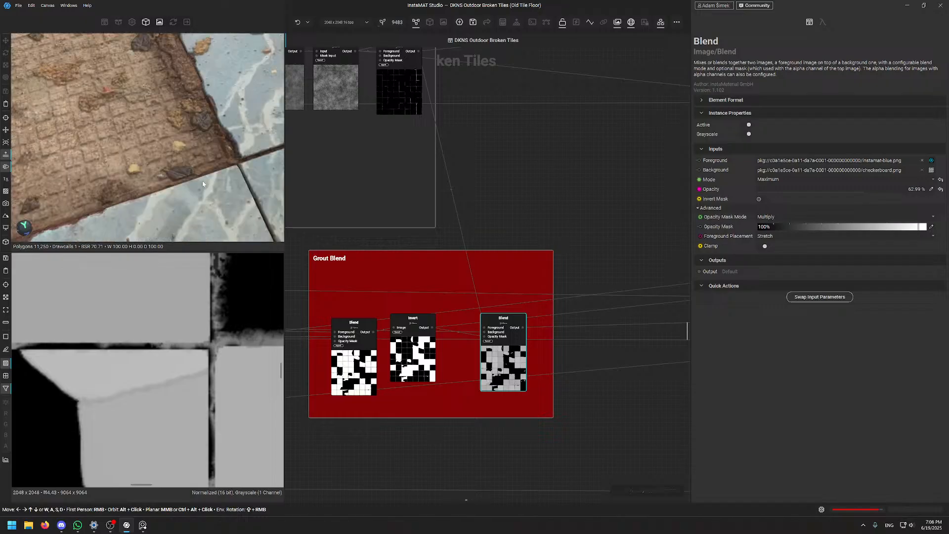
pyautogui.scroll(3, 176, 123)
pyautogui.keyDown('alt'); pyautogui.moveTo(178, 156); pyautogui.dragTo(248, 146); pyautogui.keyUp('alt')
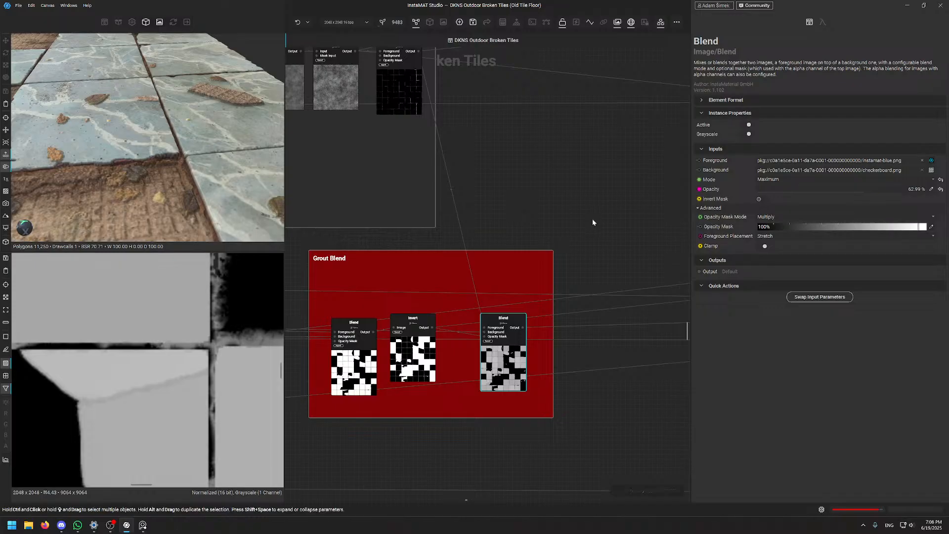
# Find the RecoverHeight group past the Grout Blend and Tiles Blend groups and preview its Histogram Shift node
pyautogui.click(542, 204)
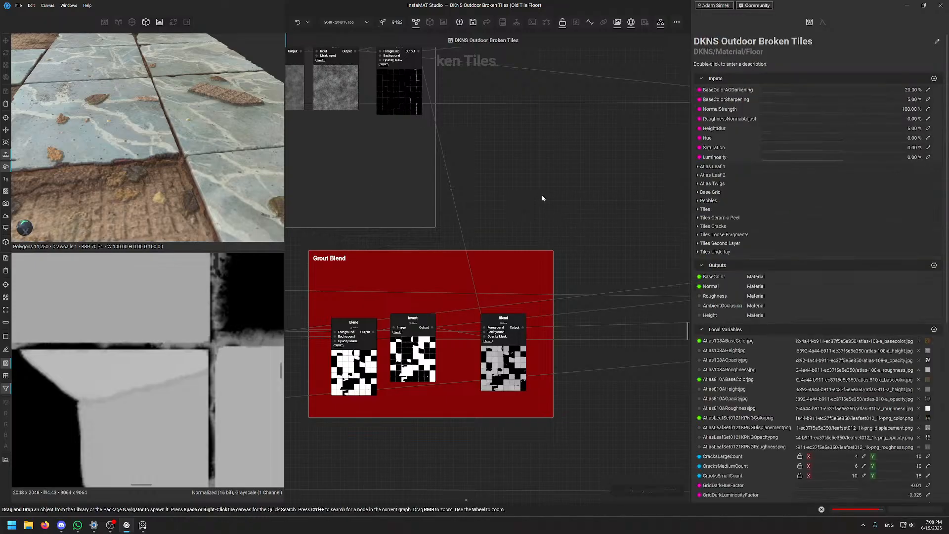
pyautogui.moveTo(541, 195); pyautogui.dragTo(535, 195, button='middle')
pyautogui.scroll(-8, 534, 195)
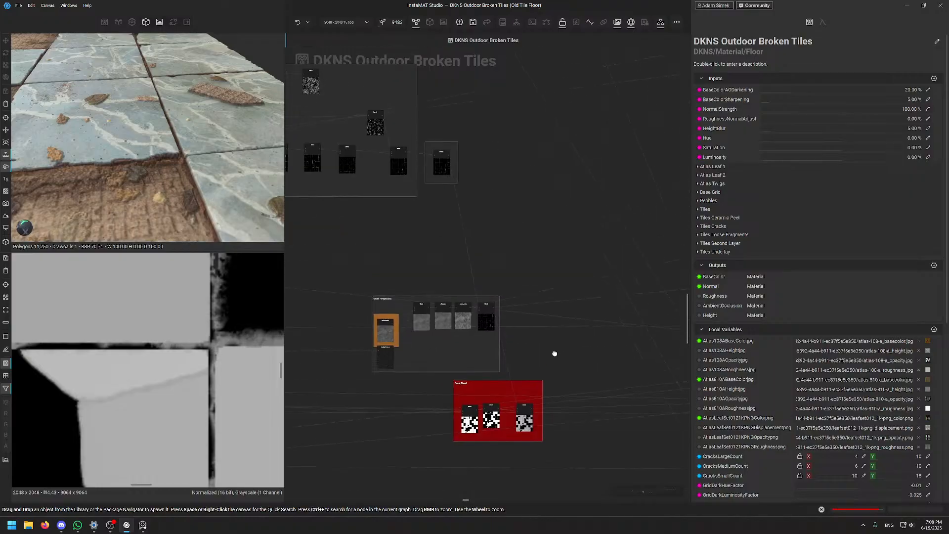
pyautogui.moveTo(551, 344); pyautogui.dragTo(509, 300, button='middle')
pyautogui.moveTo(649, 335); pyautogui.dragTo(487, 321, button='middle')
pyautogui.scroll(5, 426, 343)
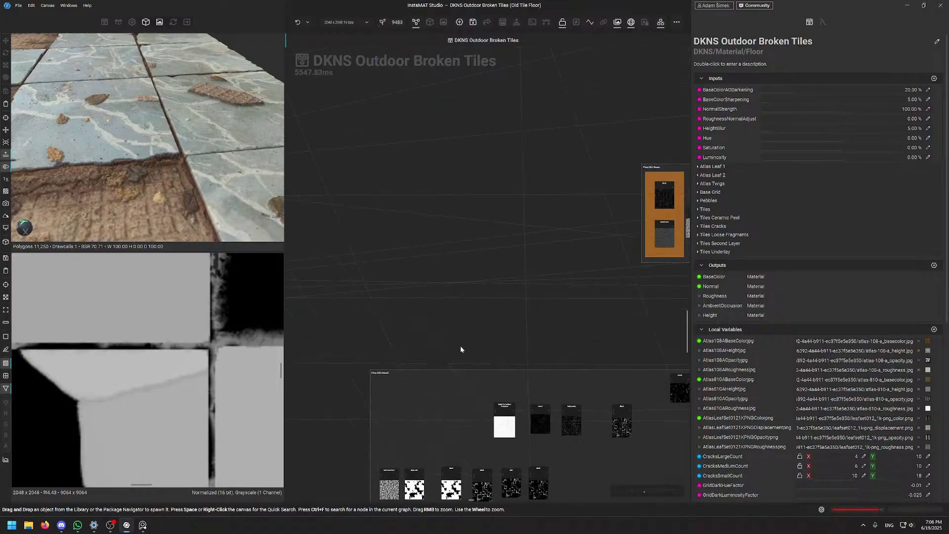
pyautogui.moveTo(672, 297); pyautogui.dragTo(296, 344, button='middle')
pyautogui.moveTo(657, 302); pyautogui.dragTo(311, 297, button='middle')
pyautogui.moveTo(542, 284); pyautogui.dragTo(426, 300, button='middle')
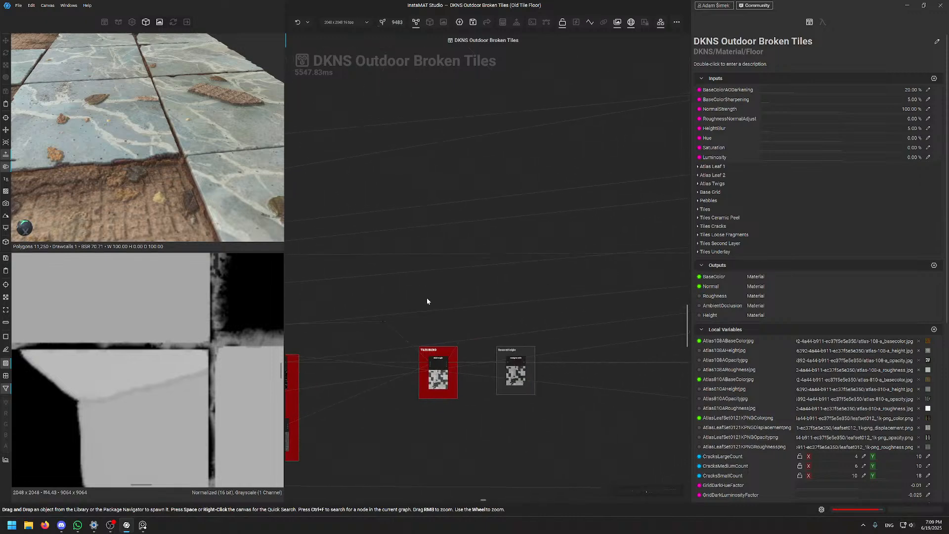
pyautogui.scroll(3, 508, 326)
pyautogui.scroll(6, 508, 330)
pyautogui.click(550, 351)
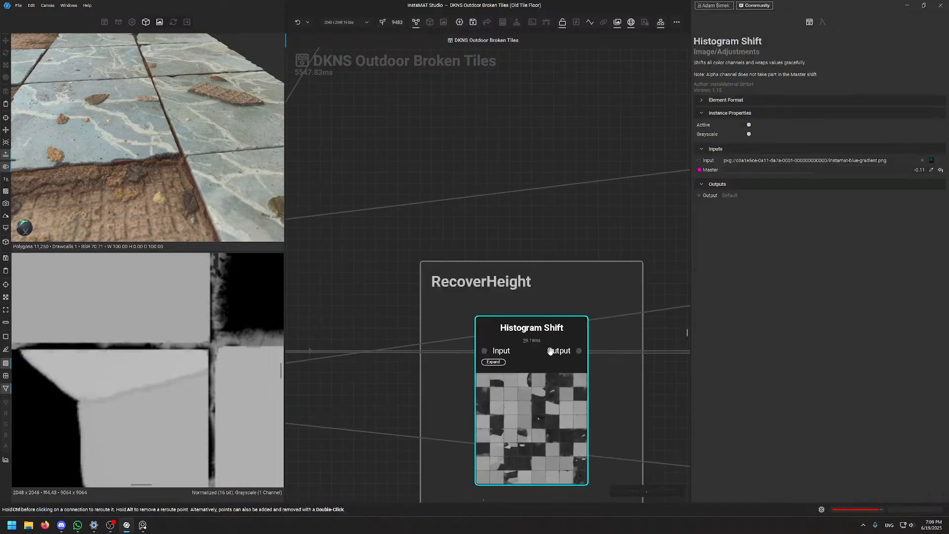
# Inspect the shifted height map and compare it with the Blend Height output in the Tiles Blend group
pyautogui.scroll(-5, 129, 392)
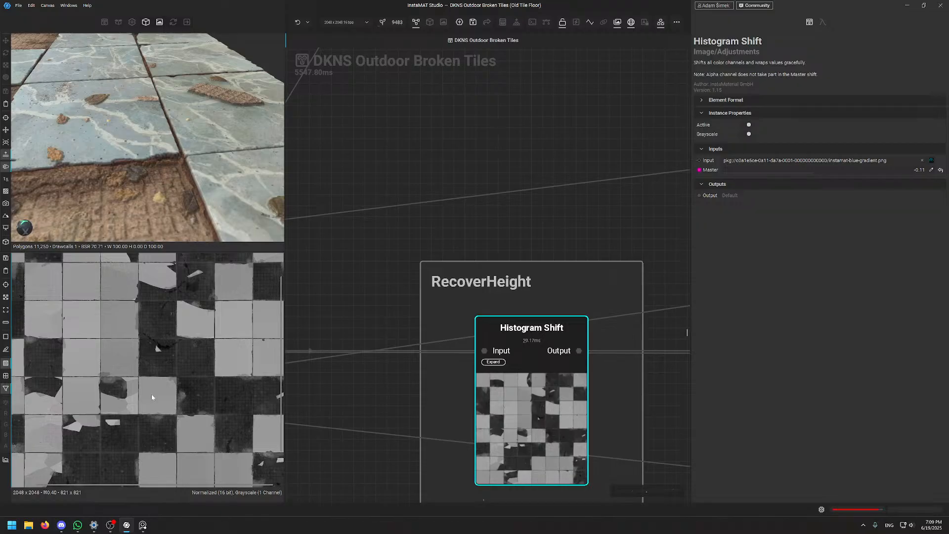
pyautogui.scroll(3, 155, 374)
pyautogui.scroll(-6, 393, 358)
pyautogui.scroll(4, 503, 352)
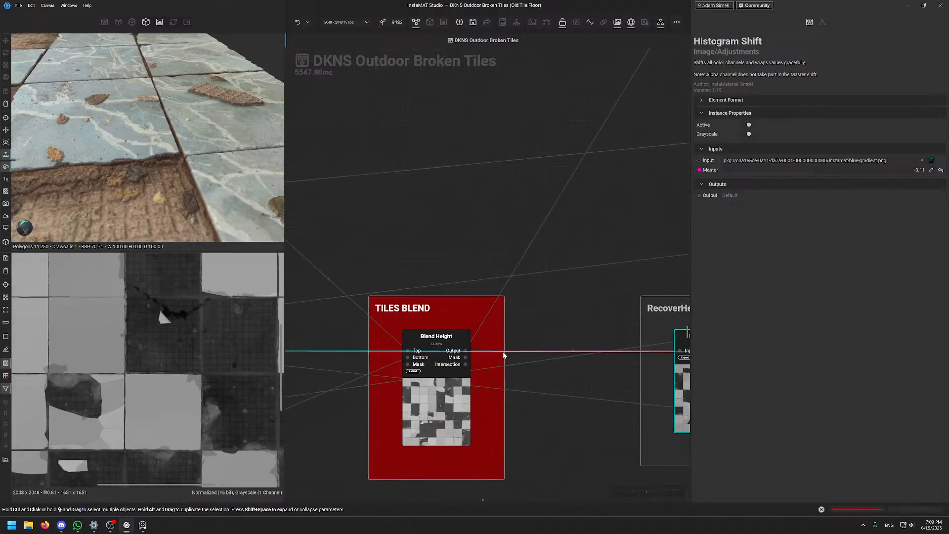
pyautogui.click(450, 346)
pyautogui.scroll(2, 513, 316)
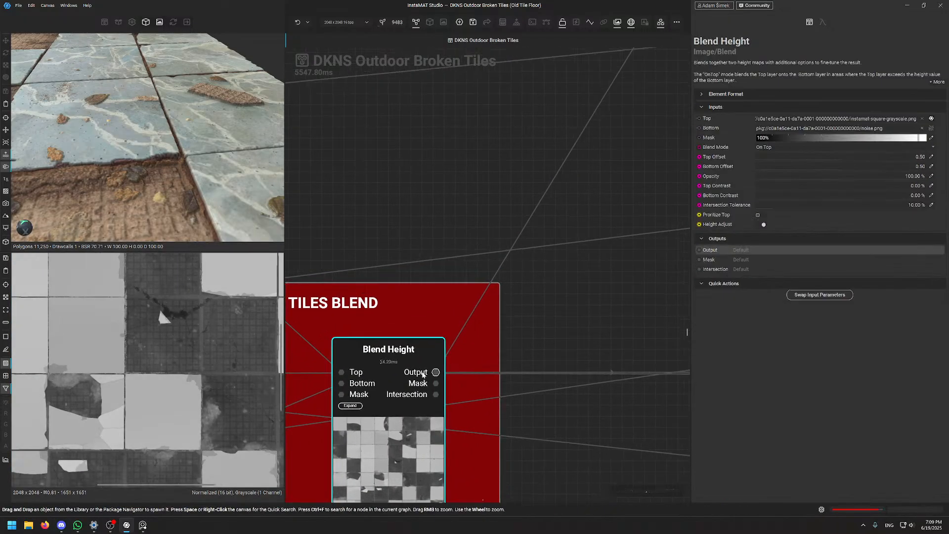
# Add a Min Max utility node above the Tiles Blend group and feed it the Blend Height output
pyautogui.click(490, 343)
pyautogui.press('space')
pyautogui.write('min ma')
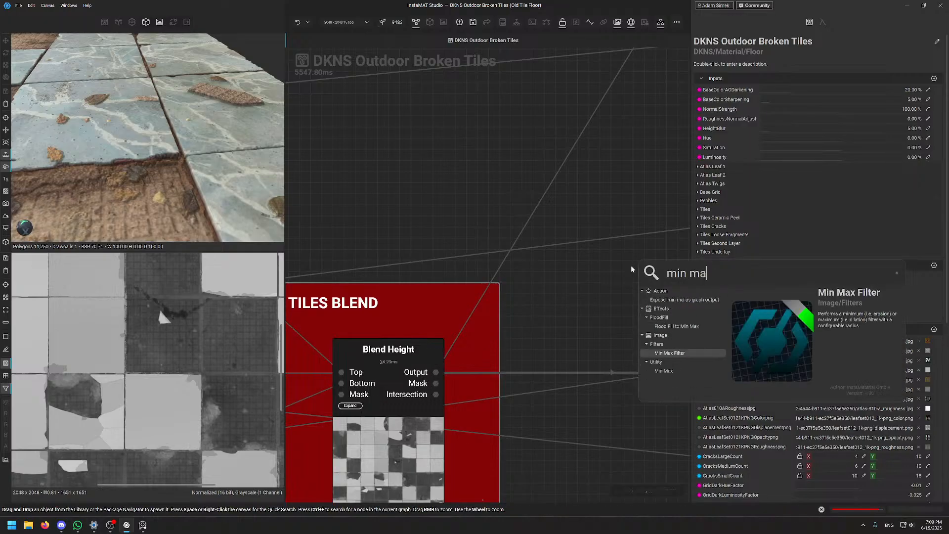
pyautogui.press('Down')
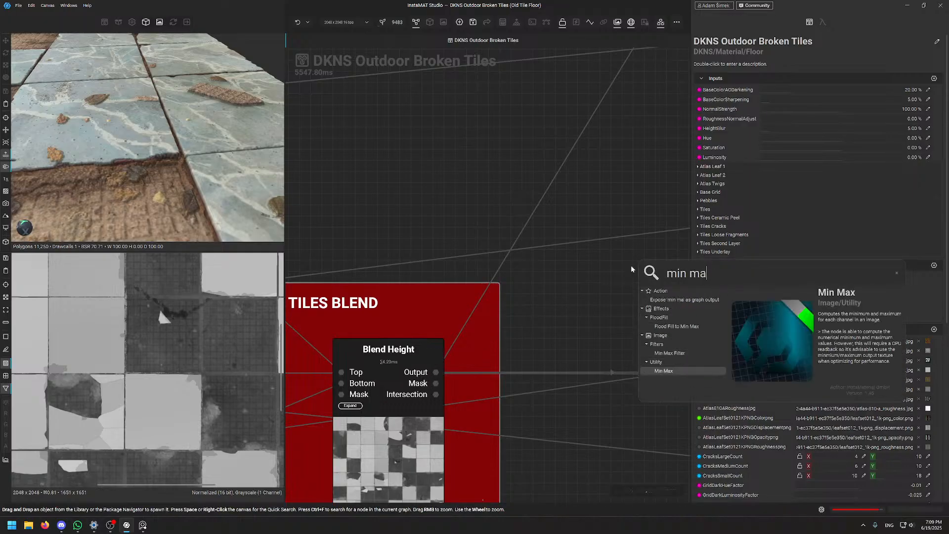
pyautogui.press('Return')
pyautogui.moveTo(545, 228); pyautogui.dragTo(304, 226, button='middle')
pyautogui.moveTo(464, 340); pyautogui.dragTo(452, 196)
pyautogui.moveTo(537, 122); pyautogui.dragTo(568, 205, button='middle')
pyautogui.moveTo(495, 295); pyautogui.dragTo(439, 296)
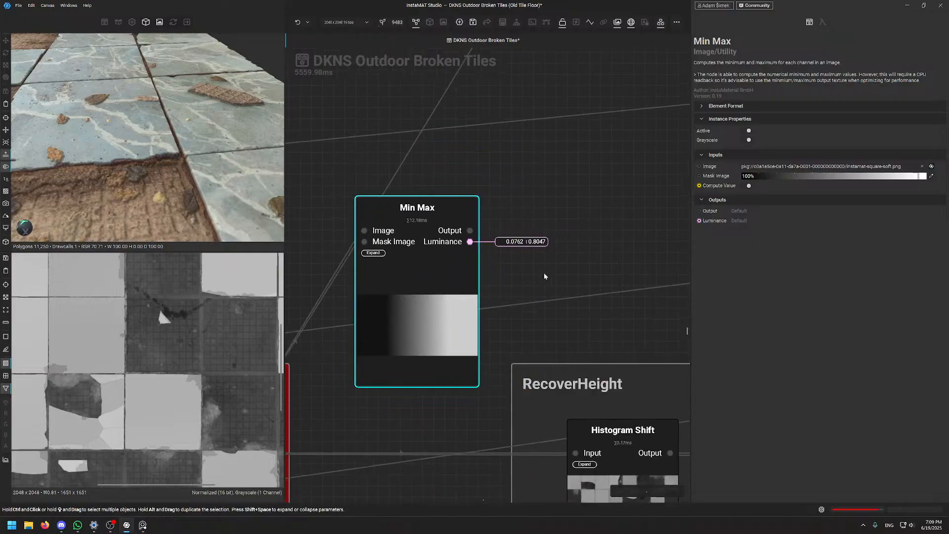
# Read the Min Max node's luminance range and compare it with the Histogram Shift node's Master value and preview
pyautogui.scroll(-2, 578, 257)
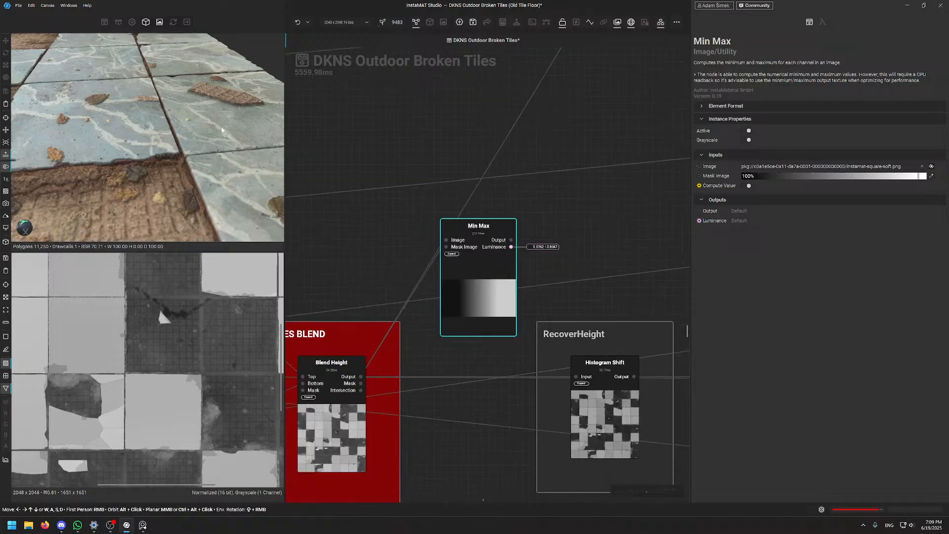
pyautogui.scroll(2, 501, 258)
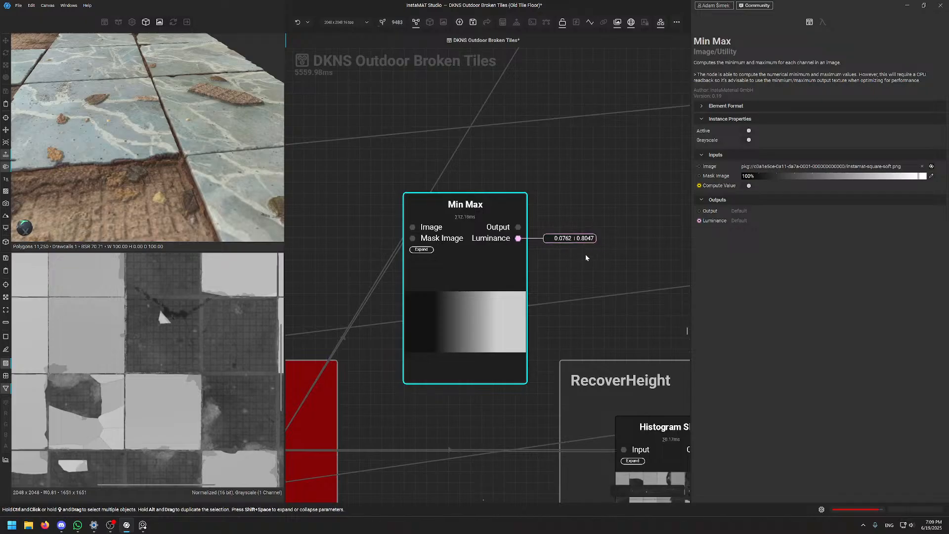
pyautogui.moveTo(599, 280); pyautogui.dragTo(485, 161, button='middle')
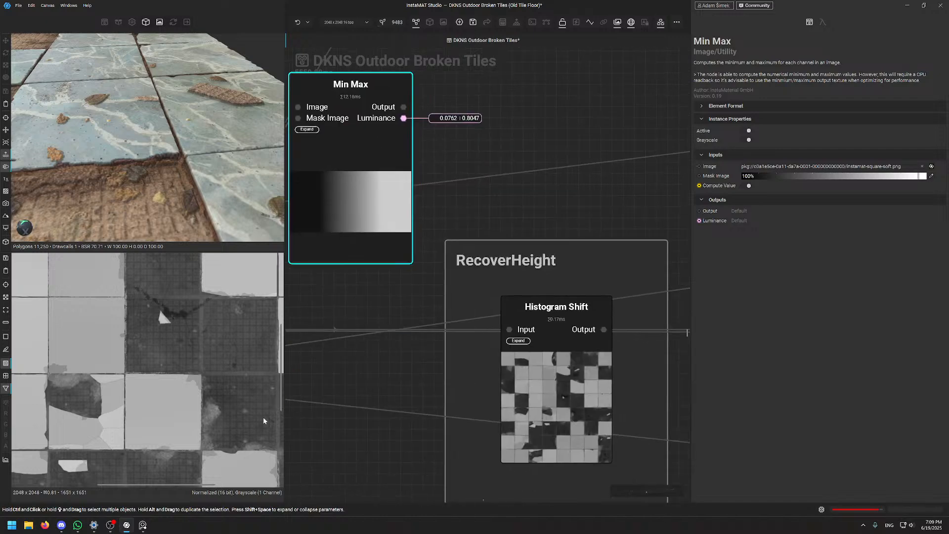
pyautogui.click(607, 367)
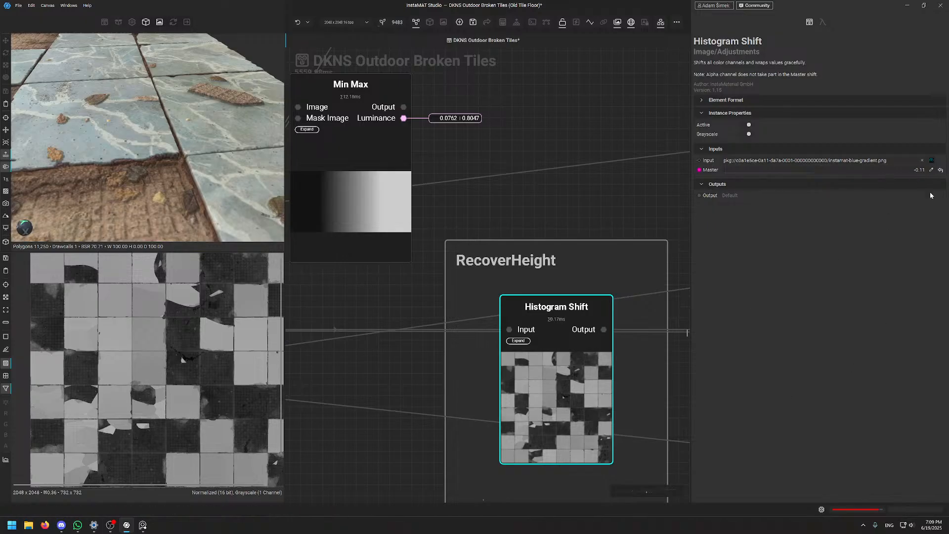
# Delete the Min Max node from the graph
pyautogui.scroll(-5, 354, 346)
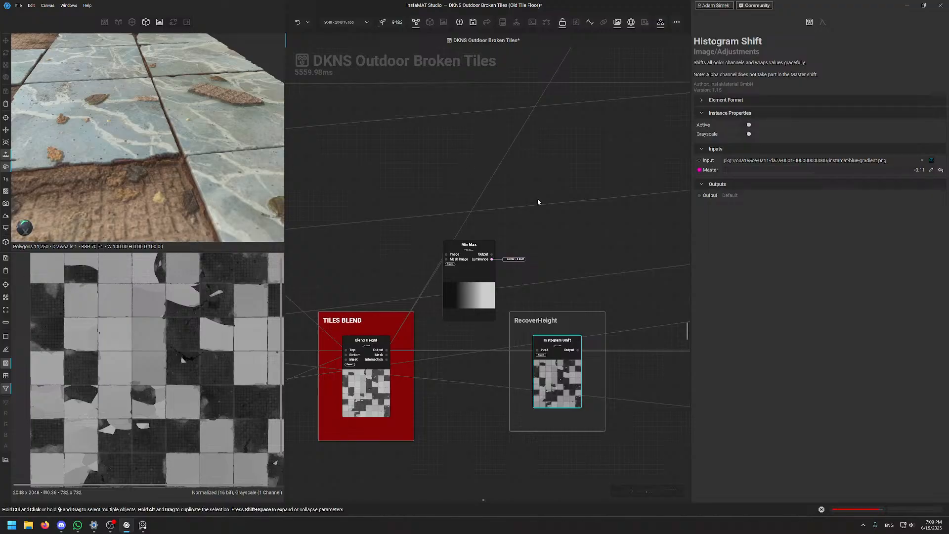
pyautogui.click(463, 282)
pyautogui.press('Delete')
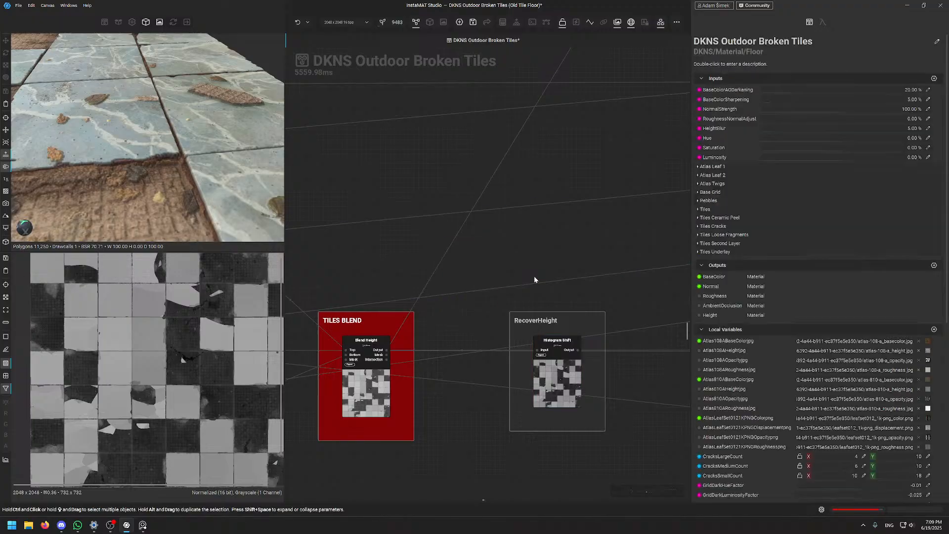
# Survey the node groups that follow the RecoverHeight group in the graph
pyautogui.moveTo(533, 277)
pyautogui.mouseDown(button='middle')
pyautogui.moveTo(489, 278)
pyautogui.moveTo(533, 271)
pyautogui.mouseUp(button='middle')
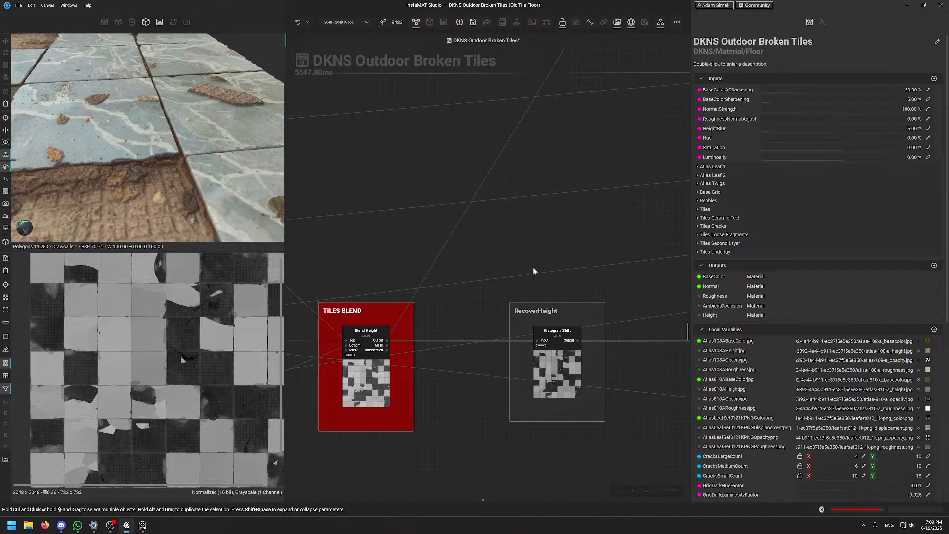
pyautogui.scroll(-5, 515, 254)
pyautogui.scroll(3, 489, 306)
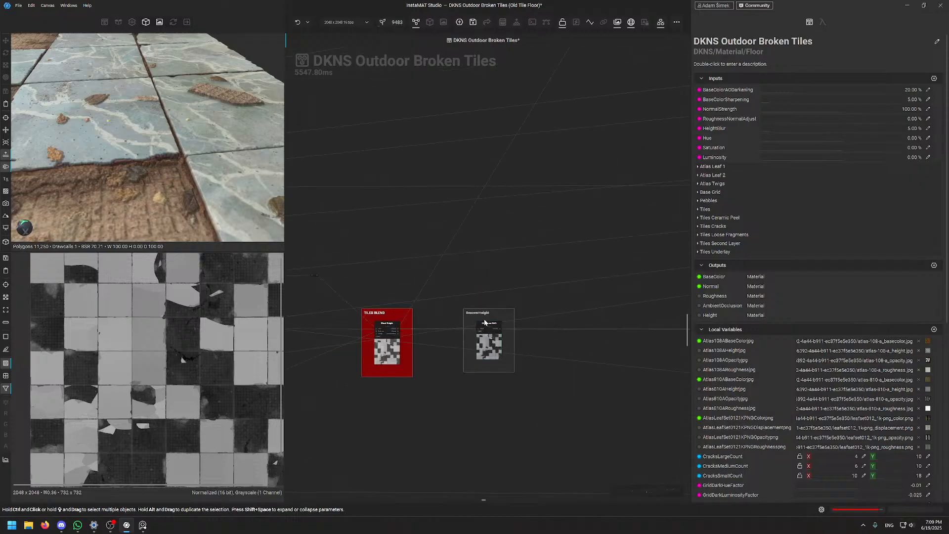
pyautogui.scroll(2, 484, 323)
pyautogui.scroll(-4, 522, 310)
pyautogui.moveTo(522, 309); pyautogui.dragTo(444, 415, button='middle')
pyautogui.scroll(-2, 455, 398)
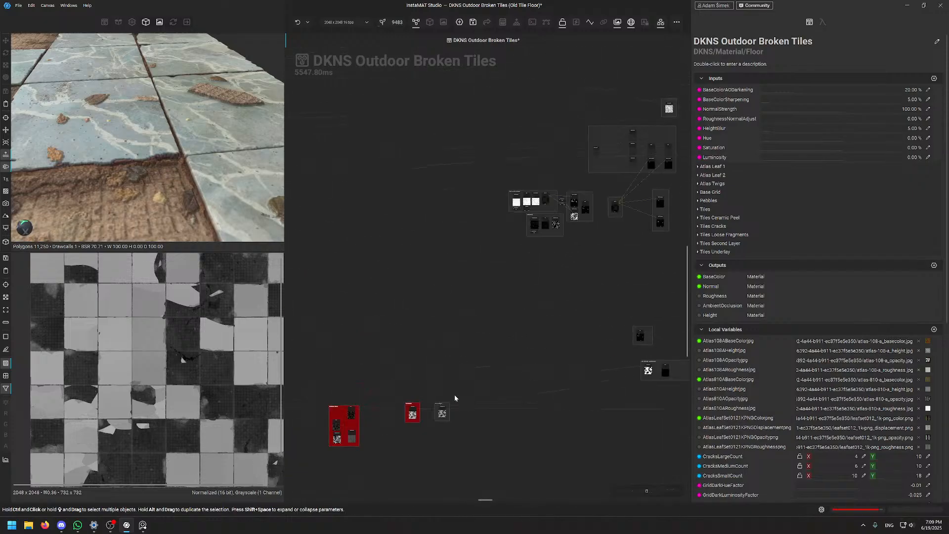
pyautogui.moveTo(511, 377); pyautogui.dragTo(381, 351, button='middle')
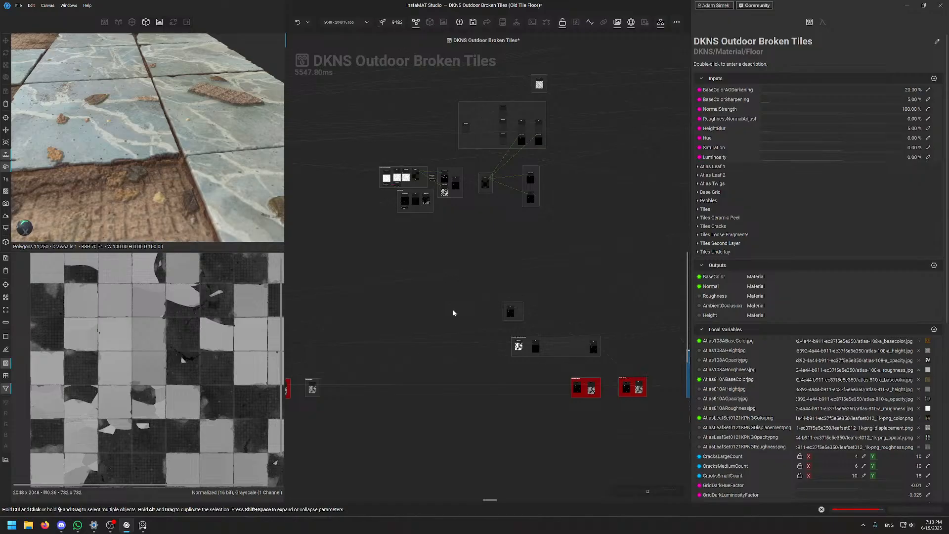
# Inspect the whole broken tile floor in 3D from a raised angle
pyautogui.scroll(-4, 150, 116)
pyautogui.keyDown('alt'); pyautogui.moveTo(150, 116); pyautogui.dragTo(162, 156); pyautogui.keyUp('alt')
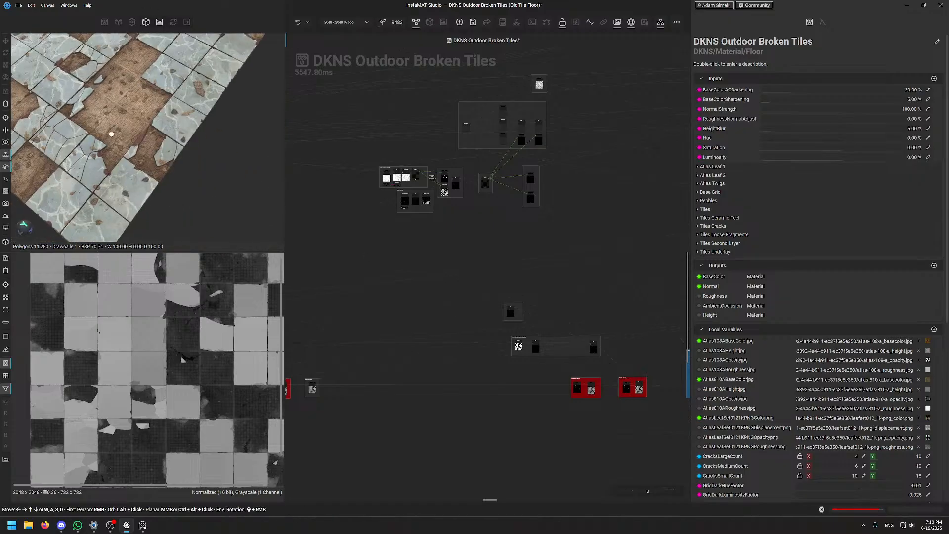
pyautogui.scroll(2, 161, 156)
pyautogui.scroll(-2, 153, 149)
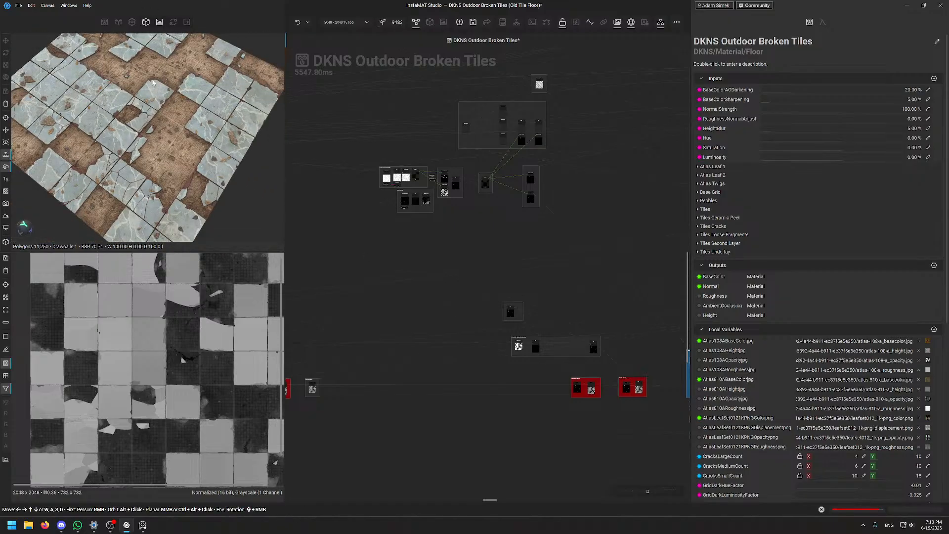
pyautogui.keyDown('alt'); pyautogui.moveTo(153, 83); pyautogui.dragTo(156, 151); pyautogui.keyUp('alt')
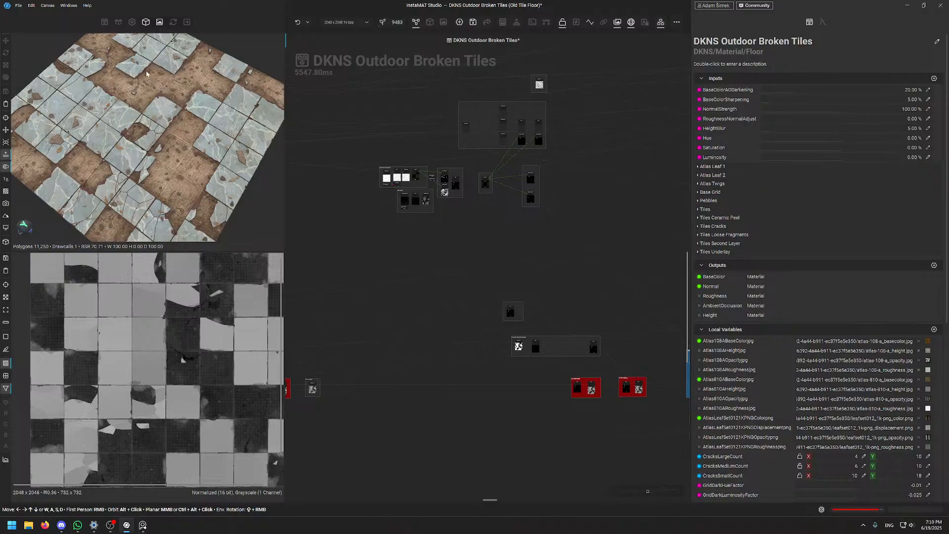
# Find the 2nd Layer Cracks Mask and Slope Mask groups and examine their nodes
pyautogui.moveTo(456, 291); pyautogui.dragTo(452, 331, button='middle')
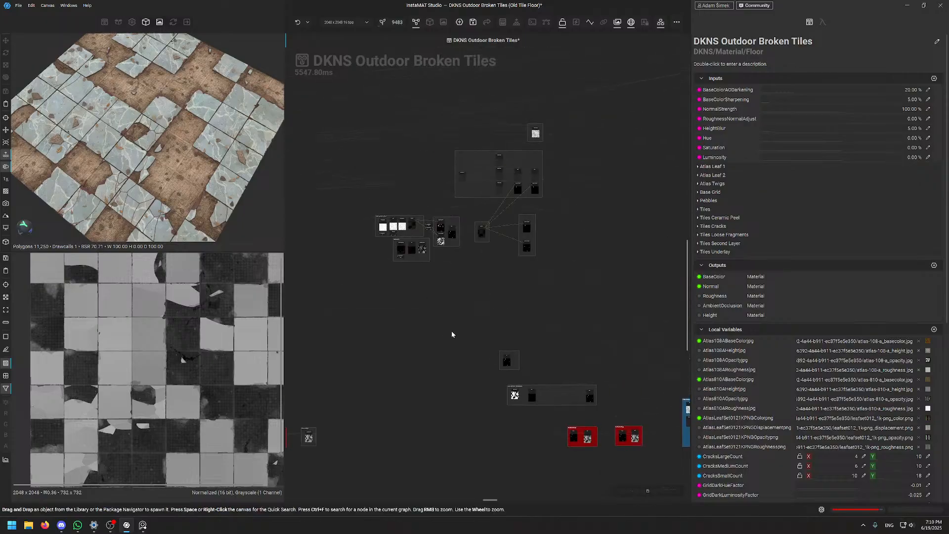
pyautogui.moveTo(662, 431); pyautogui.dragTo(579, 356, button='middle')
pyautogui.scroll(2, 580, 360)
pyautogui.moveTo(306, 113); pyautogui.dragTo(470, 309, button='middle')
pyautogui.scroll(4, 346, 242)
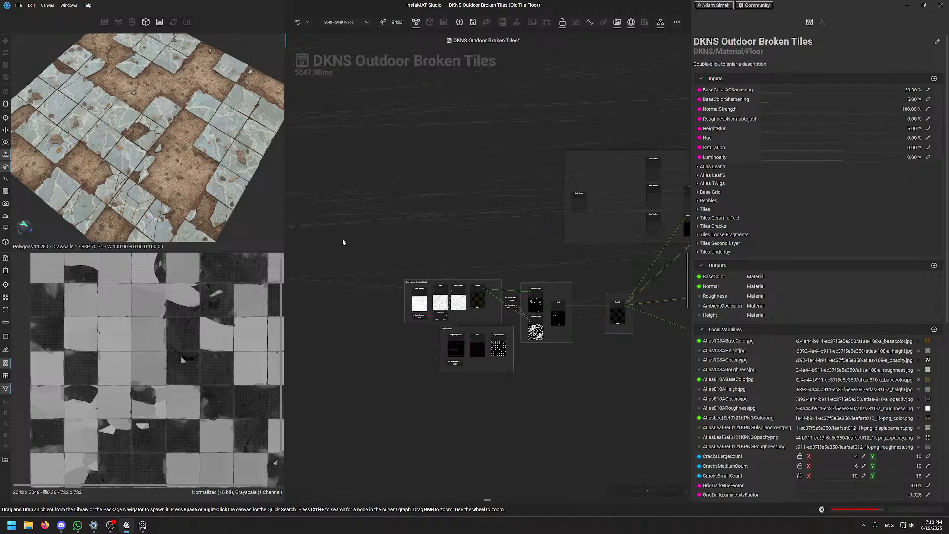
pyautogui.scroll(3, 487, 316)
pyautogui.scroll(-2, 439, 275)
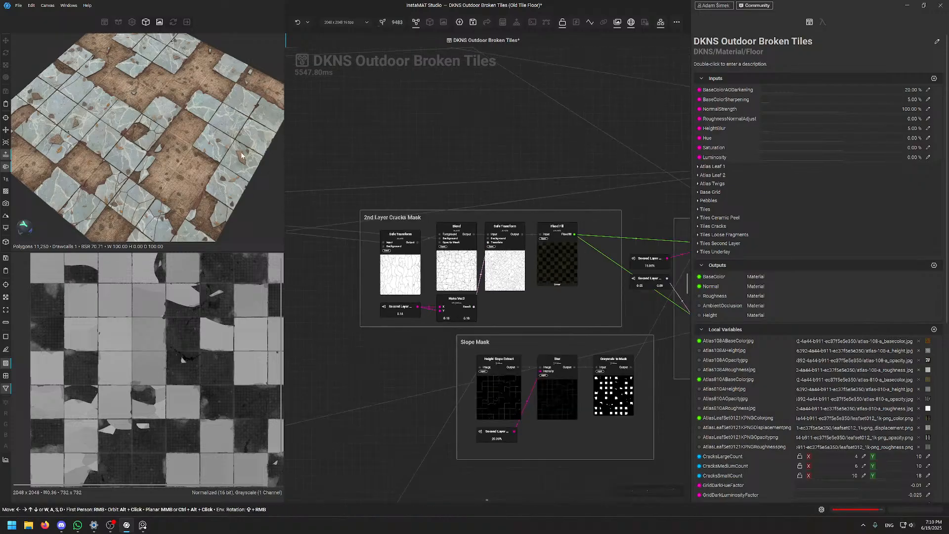
# Preview the Blend node's crack pattern in the 2nd Layer Cracks Mask group and examine it up close
pyautogui.scroll(5, 242, 157)
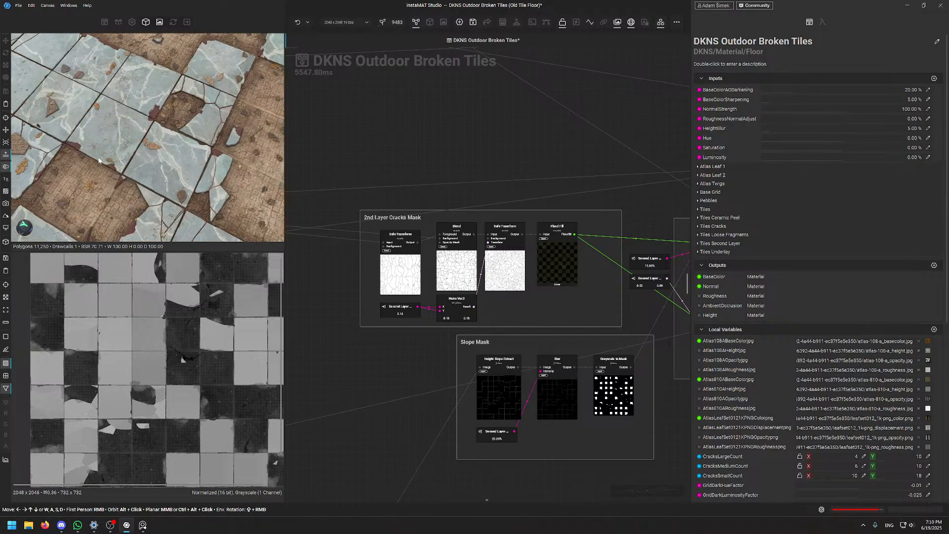
pyautogui.scroll(3, 382, 214)
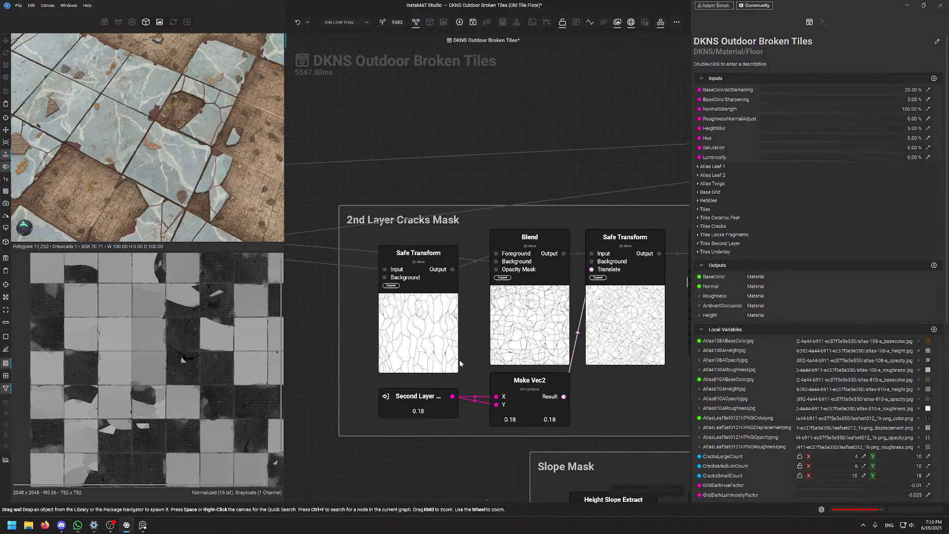
pyautogui.click(522, 299)
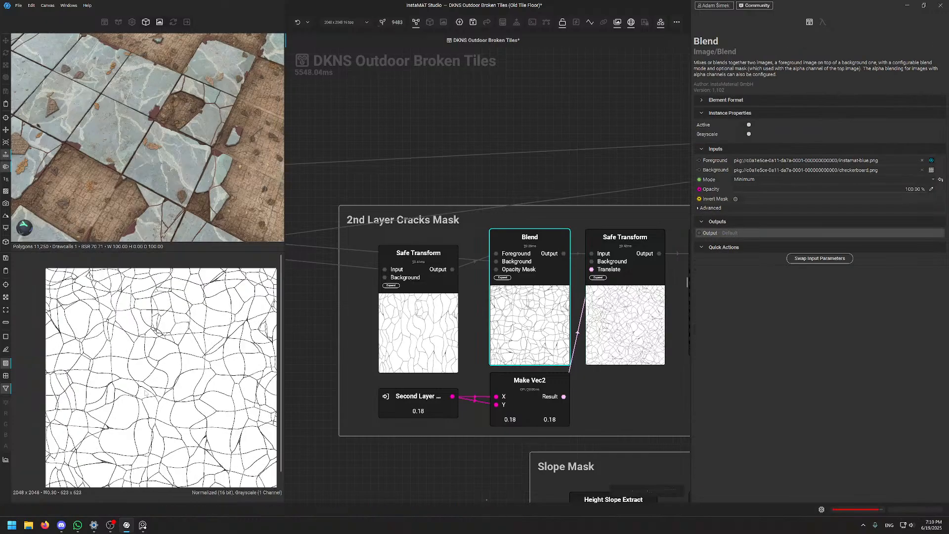
pyautogui.scroll(-3, 145, 393)
pyautogui.moveTo(145, 393); pyautogui.dragTo(178, 402, button='middle')
pyautogui.scroll(3, 173, 402)
pyautogui.scroll(5, 167, 403)
pyautogui.scroll(-5, 167, 402)
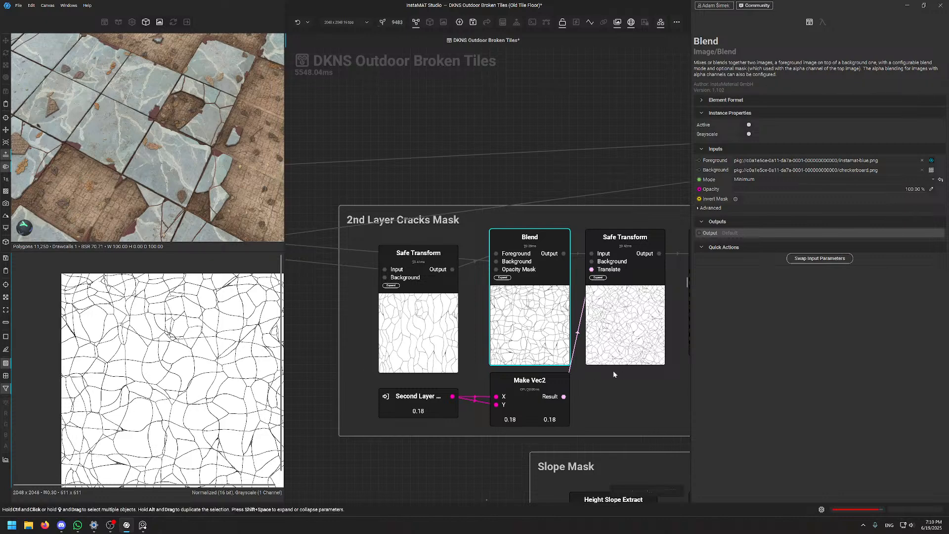
# Preview the cracks mask's Flood Fill node and the size-based Flood Fill to Mask node it feeds, and check their settings
pyautogui.moveTo(613, 371); pyautogui.dragTo(421, 428, button='middle')
pyautogui.click(555, 355)
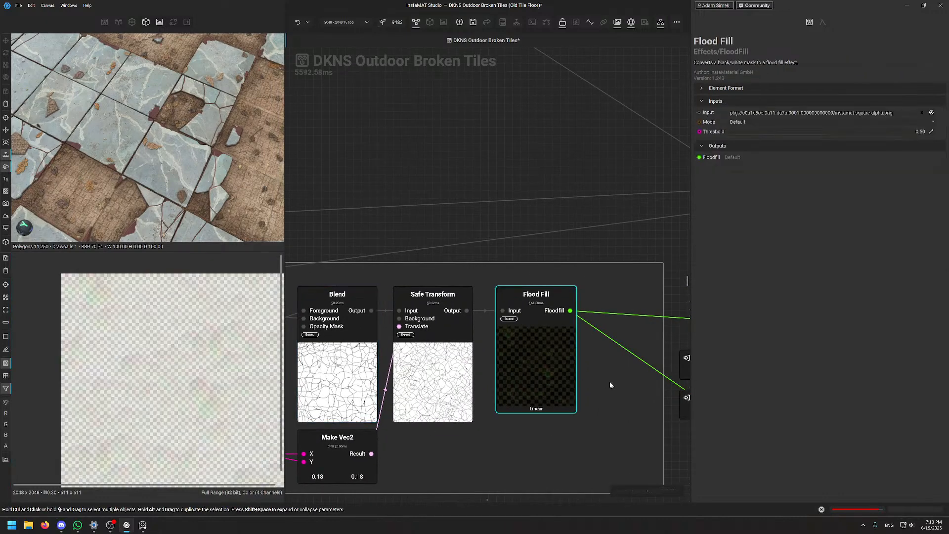
pyautogui.scroll(-2, 636, 389)
pyautogui.moveTo(637, 388); pyautogui.dragTo(447, 329, button='middle')
pyautogui.scroll(-1, 466, 395)
pyautogui.moveTo(470, 372); pyautogui.dragTo(547, 243, button='middle')
pyautogui.moveTo(625, 254); pyautogui.dragTo(468, 379, button='middle')
pyautogui.scroll(3, 468, 380)
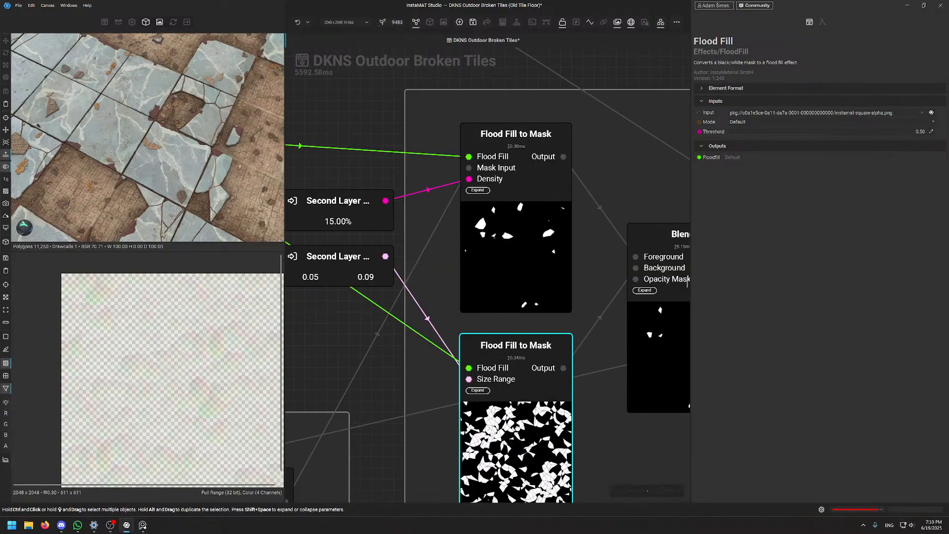
pyautogui.click(501, 341)
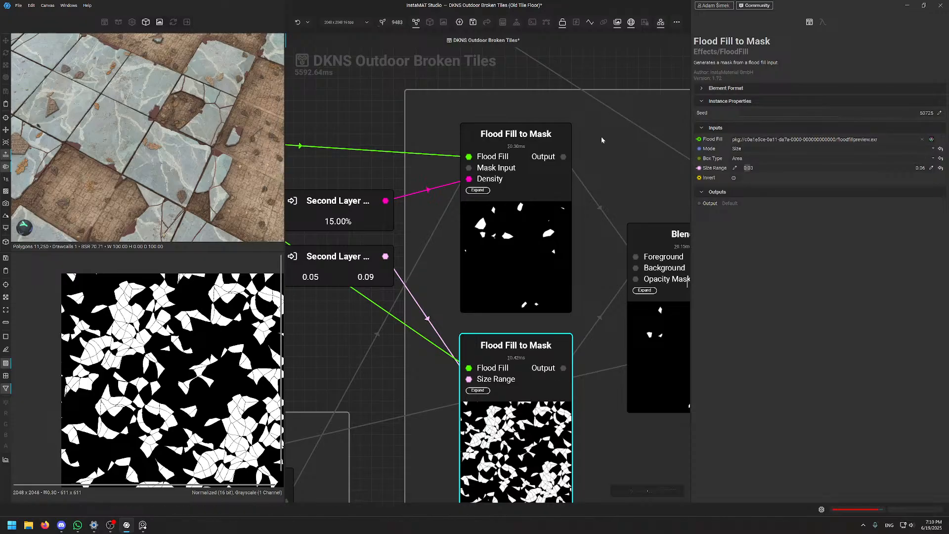
pyautogui.click(539, 166)
pyautogui.click(530, 414)
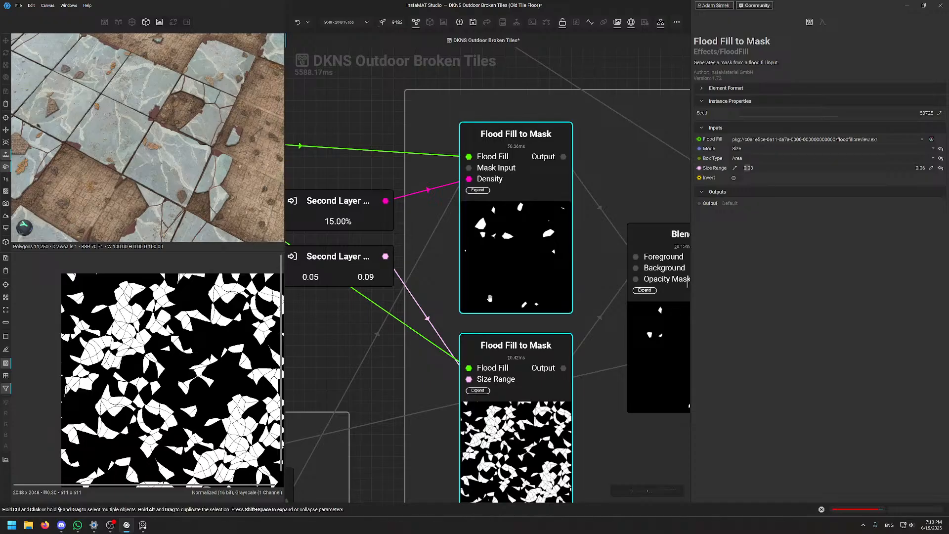
# Preview the Height Slope Extract node in the Slope Mask group and examine the extracted tile edges up close
pyautogui.scroll(-4, 463, 307)
pyautogui.moveTo(403, 323); pyautogui.dragTo(582, 214, button='middle')
pyautogui.moveTo(360, 276); pyautogui.dragTo(545, 247, button='middle')
pyautogui.click(546, 297)
pyautogui.scroll(2, 546, 296)
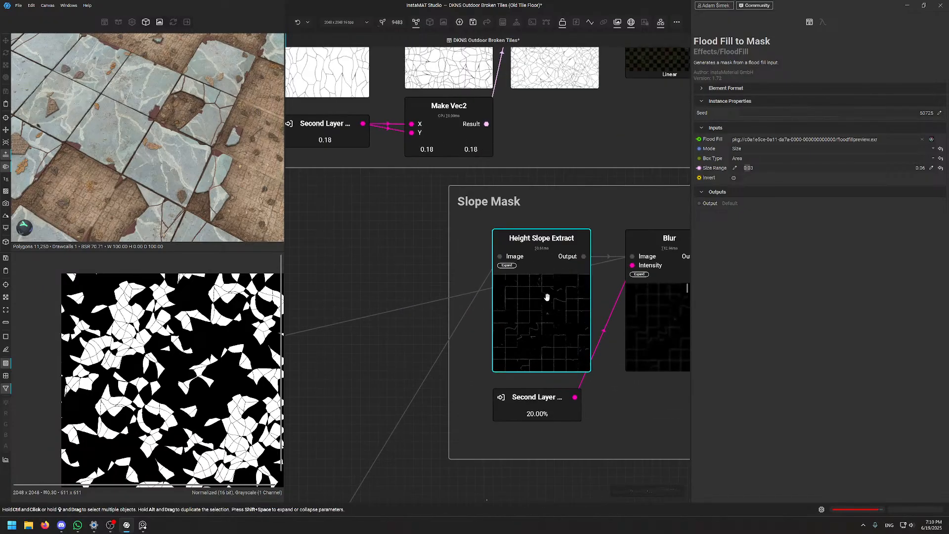
pyautogui.scroll(2, 506, 234)
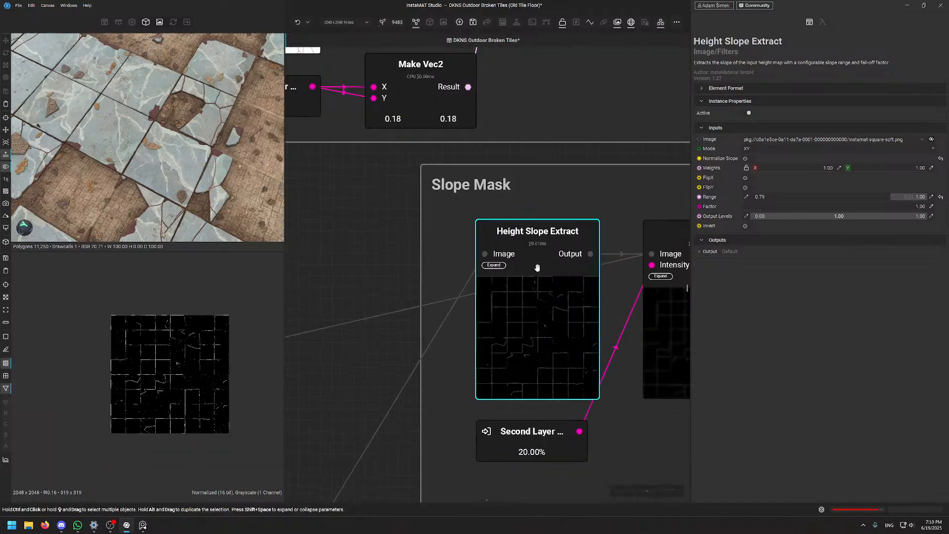
pyautogui.scroll(6, 178, 371)
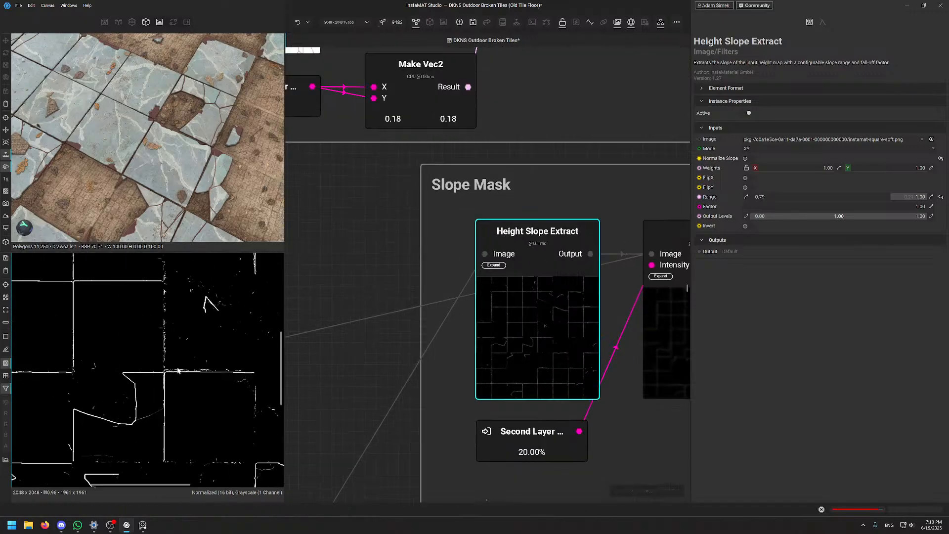
pyautogui.moveTo(151, 280); pyautogui.dragTo(174, 348, button='middle')
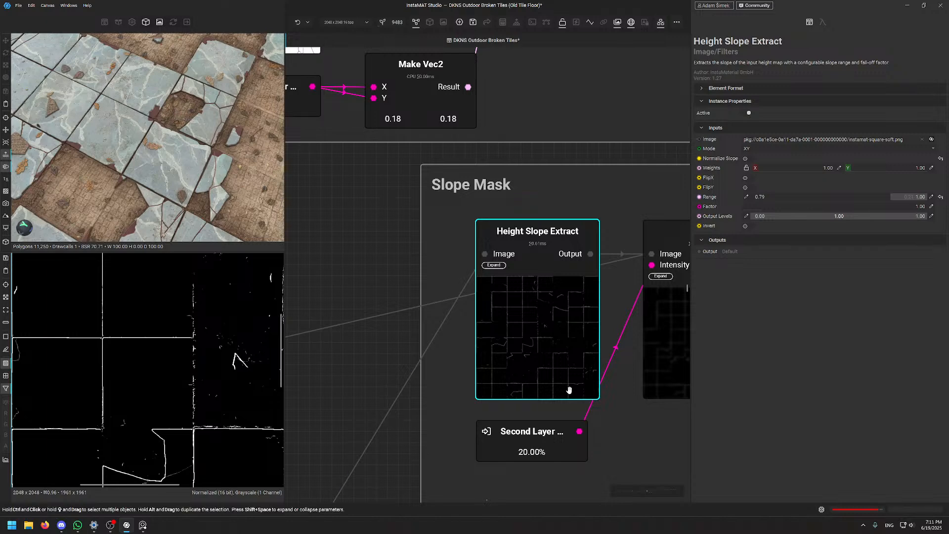
# Preview the Slope Mask's Blur and Grayscale to Mask nodes, and look at the exposed ground between tiles in 3D
pyautogui.moveTo(568, 387); pyautogui.dragTo(394, 394, button='middle')
pyautogui.click(532, 321)
pyautogui.scroll(-6, 195, 350)
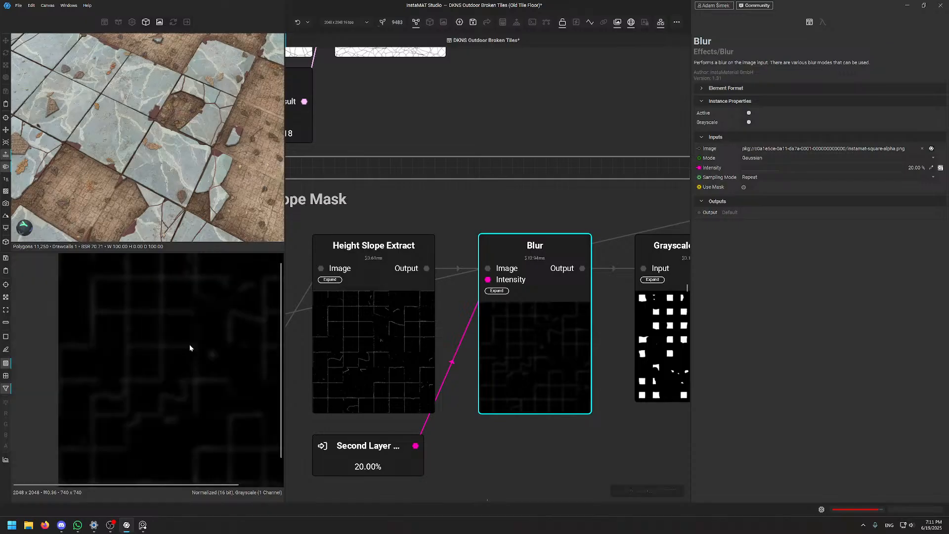
pyautogui.moveTo(553, 336); pyautogui.dragTo(380, 366, button='middle')
pyautogui.click(514, 353)
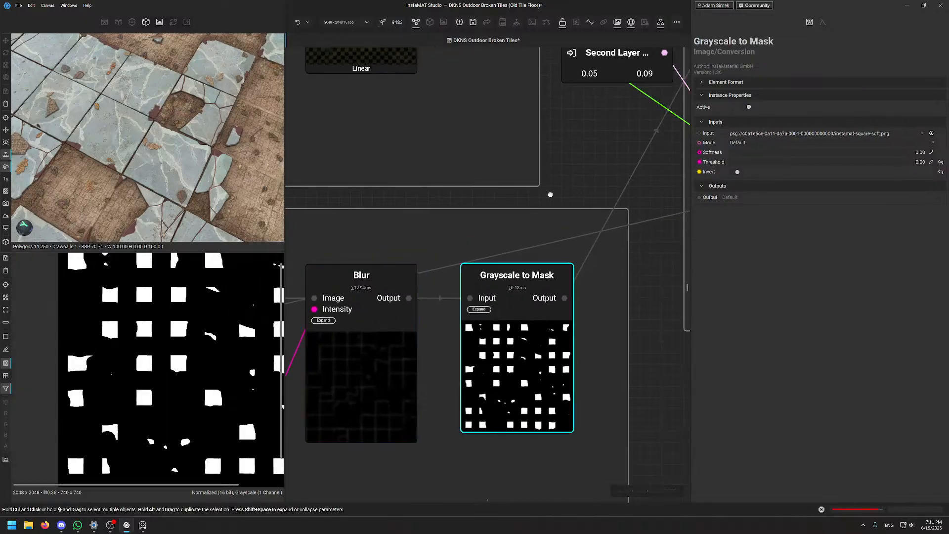
pyautogui.moveTo(418, 143); pyautogui.dragTo(346, 221, button='middle')
pyautogui.keyDown('alt'); pyautogui.moveTo(196, 124); pyautogui.dragTo(163, 121); pyautogui.keyUp('alt')
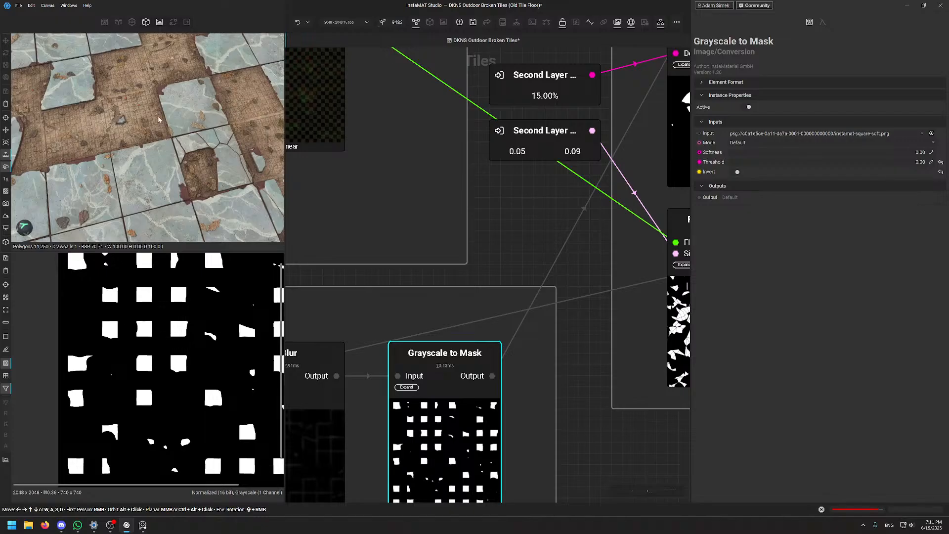
pyautogui.scroll(2, 165, 113)
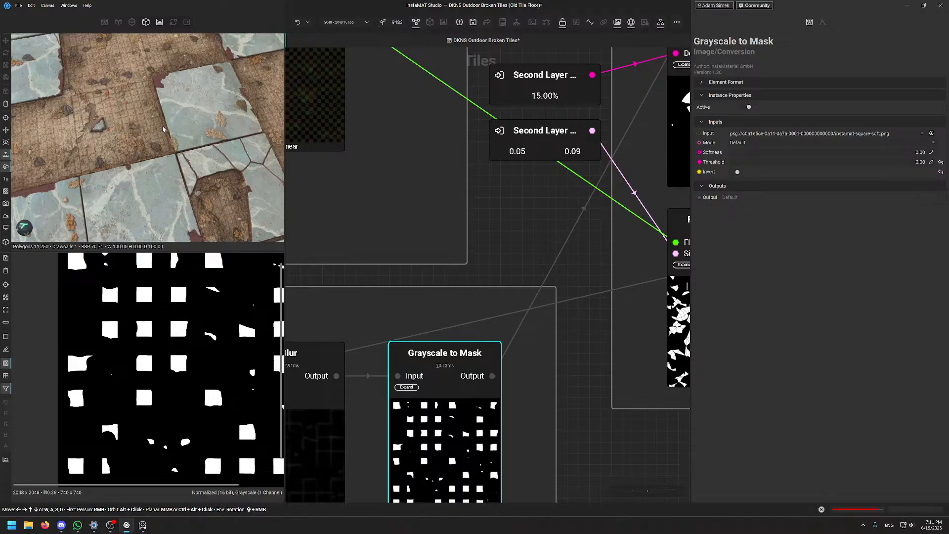
# Switch to the PureRef reference board and bring up the photo of the old broken tile floor
pyautogui.moveTo(143, 525)
pyautogui.click(142, 484)
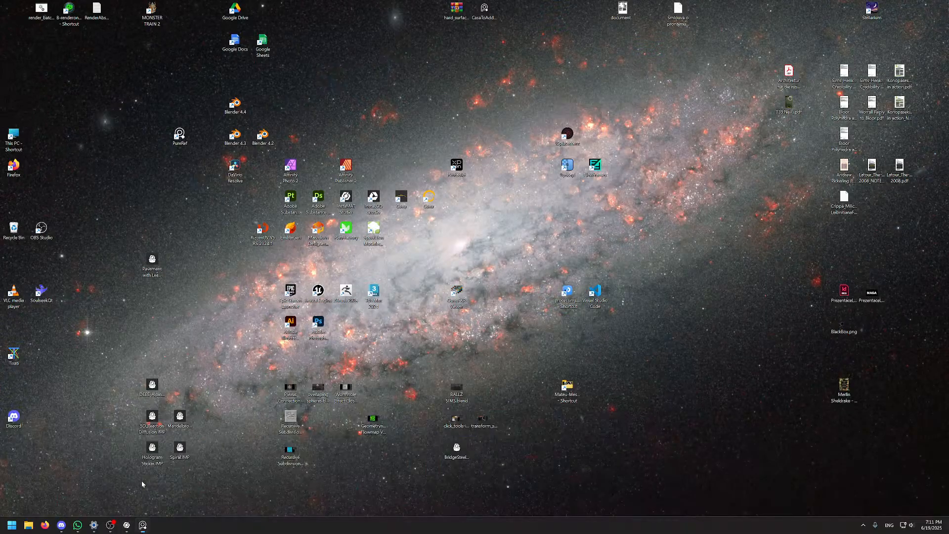
pyautogui.scroll(-5, 191, 232)
pyautogui.scroll(1, 190, 233)
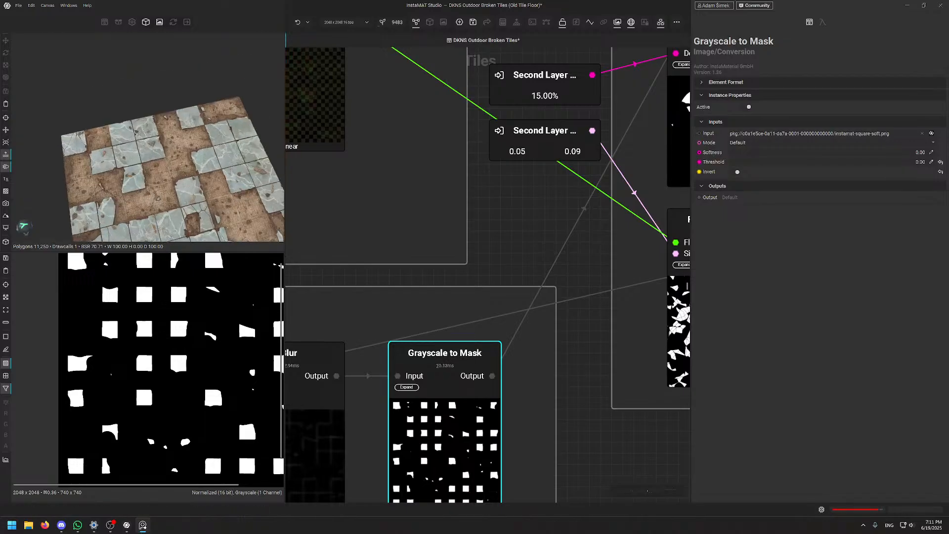
pyautogui.moveTo(0, 124); pyautogui.dragTo(365, 147, button='right')
pyautogui.scroll(4, 500, 231)
pyautogui.moveTo(500, 231); pyautogui.dragTo(432, 189, button='middle')
pyautogui.moveTo(545, 130); pyautogui.dragTo(521, 176, button='middle')
pyautogui.moveTo(538, 107); pyautogui.dragTo(475, 167, button='middle')
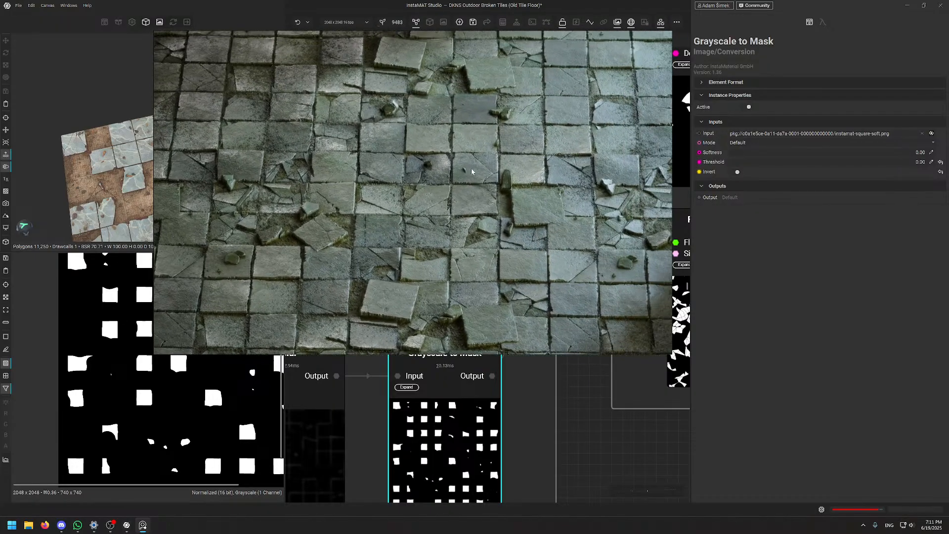
# Examine the overlapping slabs and shattered fragments in the reference photo up close
pyautogui.scroll(2, 397, 105)
pyautogui.moveTo(400, 108); pyautogui.dragTo(403, 164, button='middle')
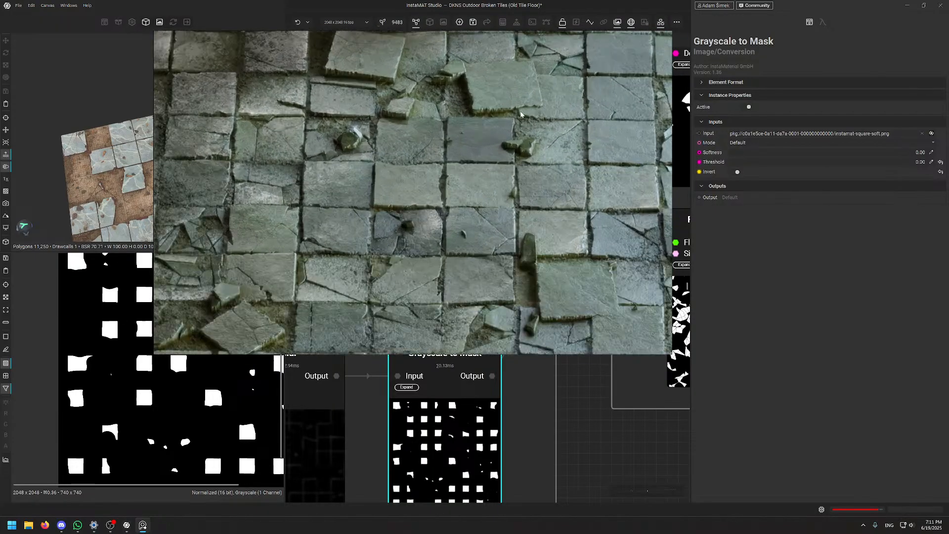
pyautogui.scroll(5, 524, 170)
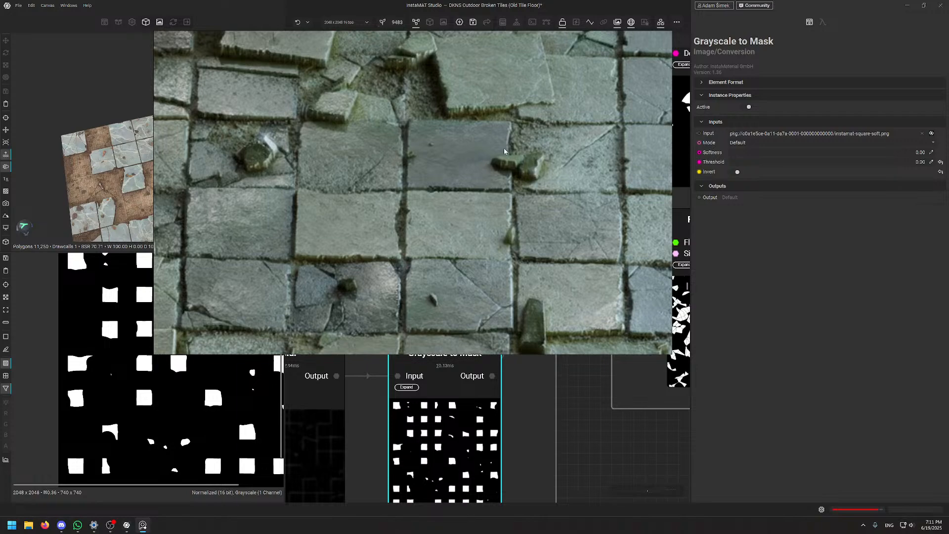
pyautogui.scroll(-7, 539, 166)
pyautogui.moveTo(569, 197); pyautogui.dragTo(514, 173, button='middle')
pyautogui.scroll(6, 586, 223)
pyautogui.moveTo(586, 222); pyautogui.dragTo(461, 237, button='middle')
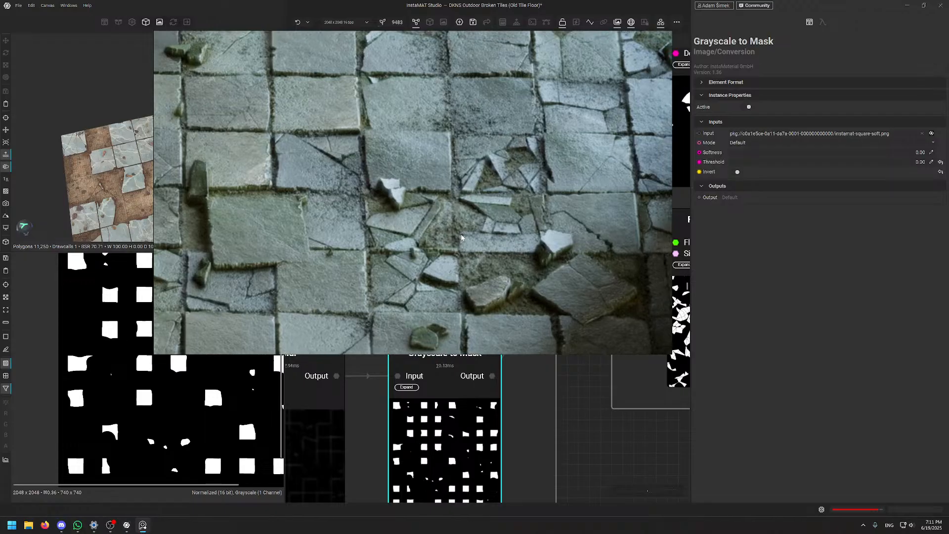
pyautogui.scroll(3, 511, 216)
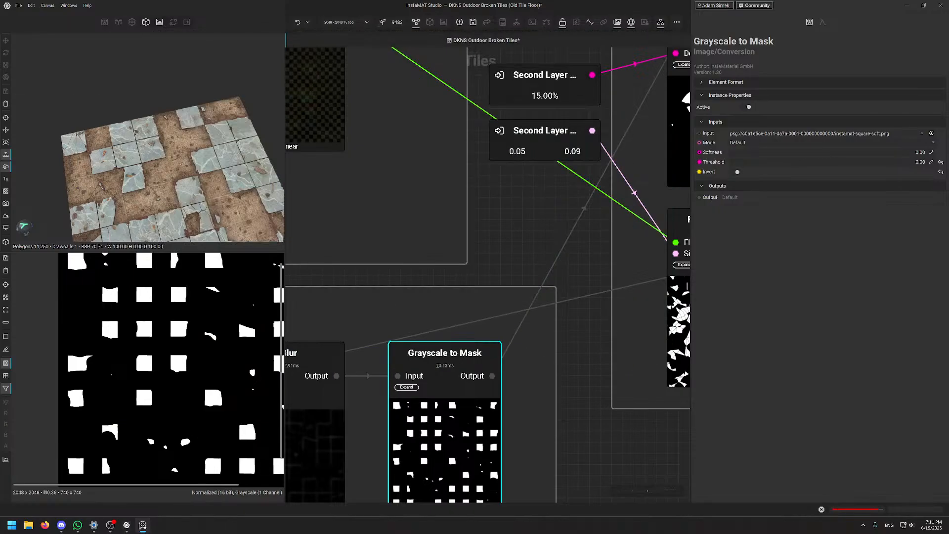
# Return to the graph and inspect the density-driven Flood Fill to Mask node and the second-layer coverage input feeding it
pyautogui.scroll(-3, 474, 393)
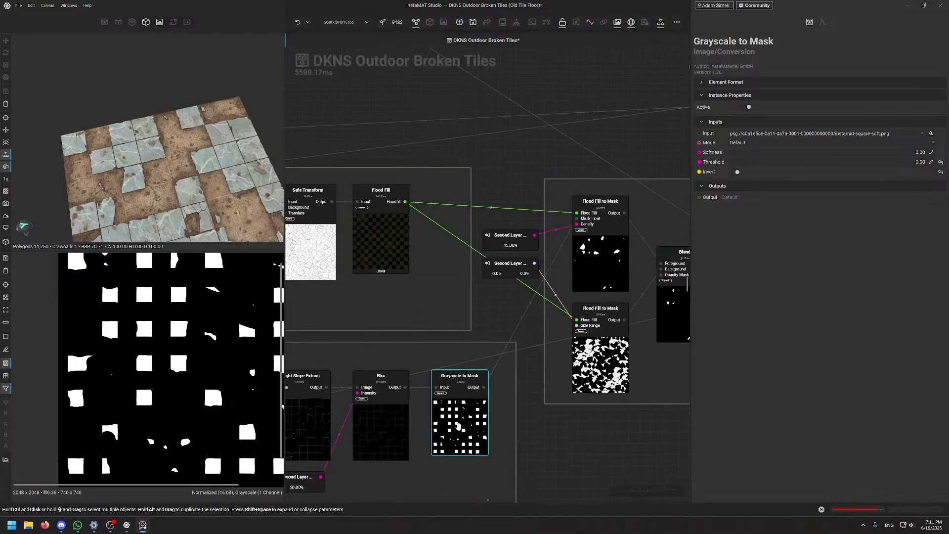
pyautogui.moveTo(509, 380); pyautogui.dragTo(275, 444, button='middle')
pyautogui.moveTo(426, 282); pyautogui.dragTo(542, 273, button='middle')
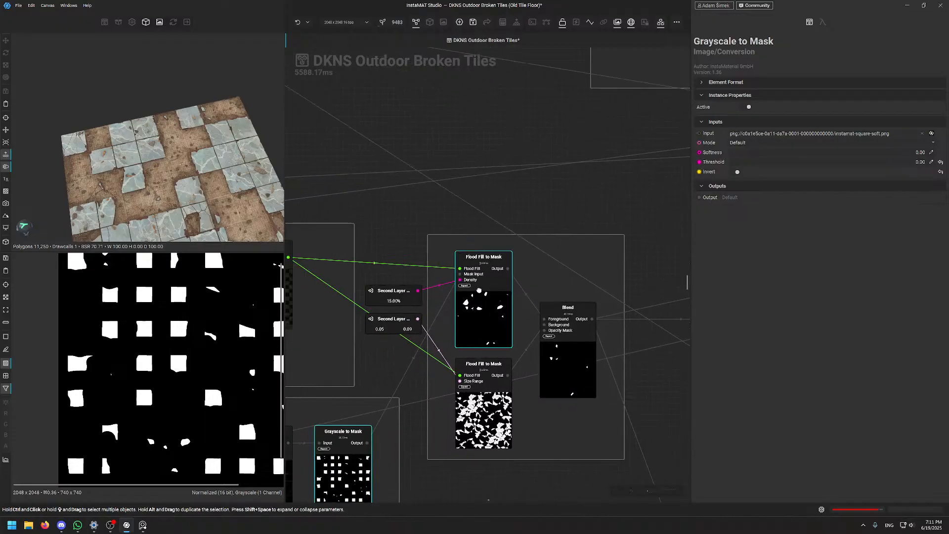
pyautogui.click(479, 291)
pyautogui.moveTo(392, 286); pyautogui.dragTo(392, 281)
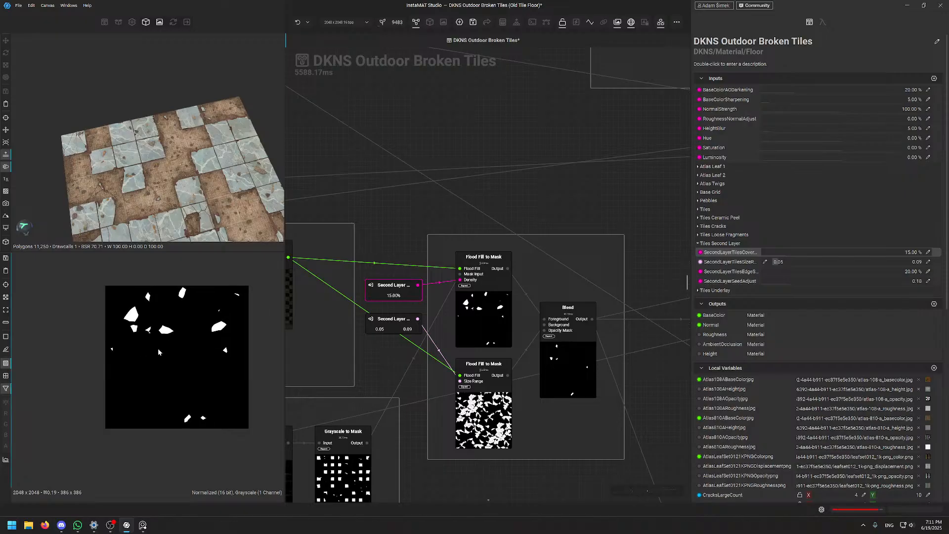
pyautogui.scroll(2, 158, 348)
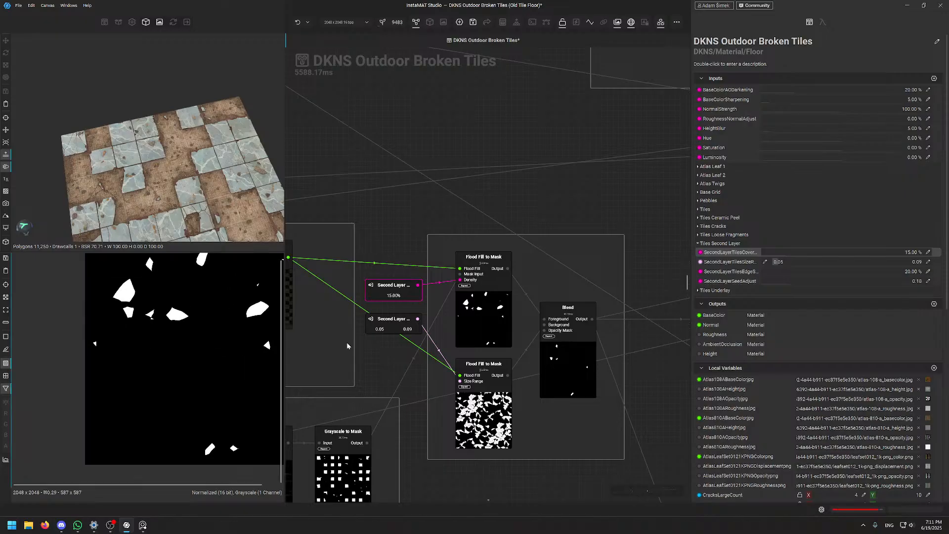
pyautogui.click(487, 312)
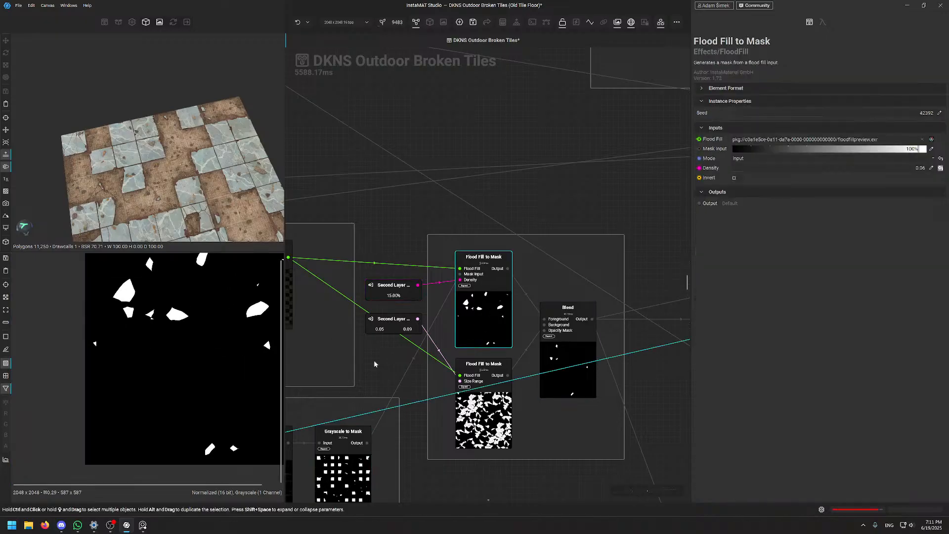
pyautogui.scroll(3, 457, 275)
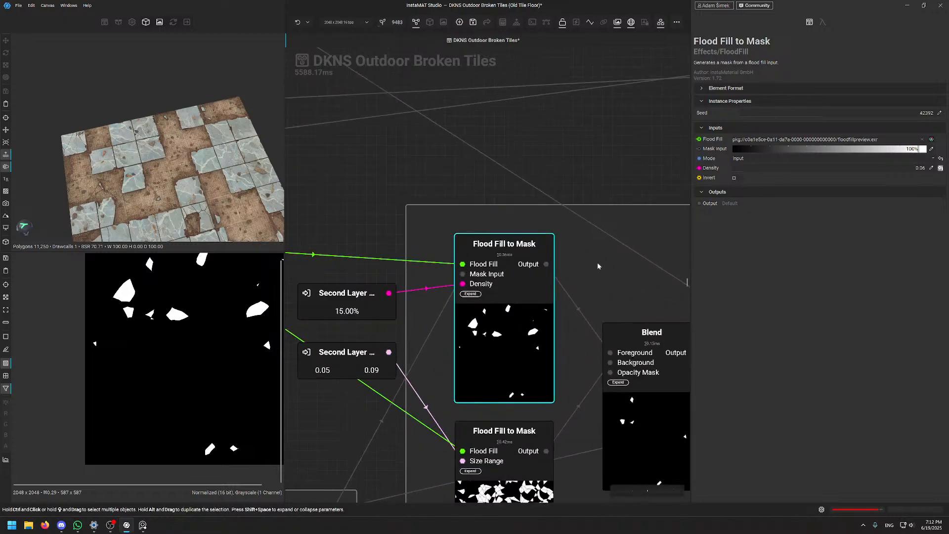
pyautogui.scroll(-3, 568, 188)
pyautogui.moveTo(569, 188); pyautogui.dragTo(515, 225, button='middle')
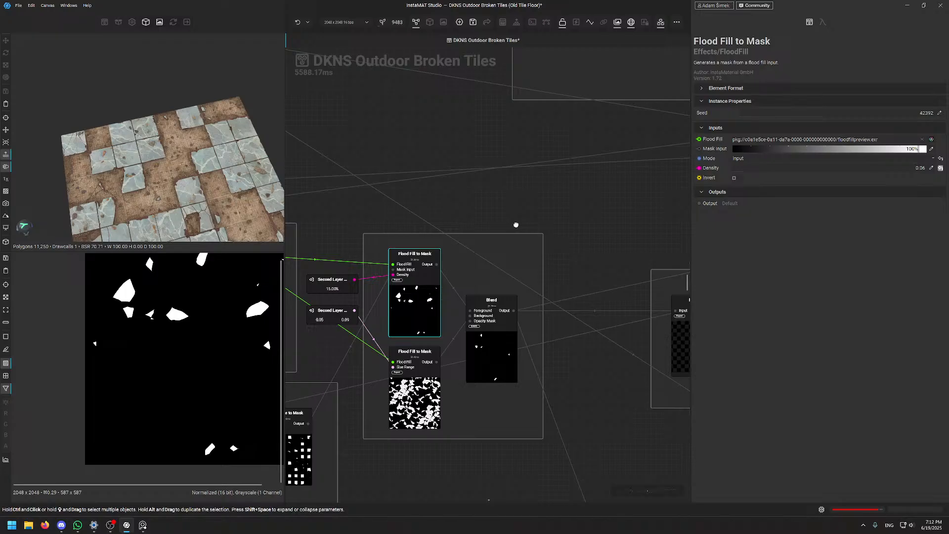
# View the whole floor in 3D and preview the Blend node that multiplies the two Flood Fill to Mask outputs
pyautogui.press('f')
pyautogui.keyDown('alt'); pyautogui.moveTo(115, 157); pyautogui.dragTo(144, 156); pyautogui.keyUp('alt')
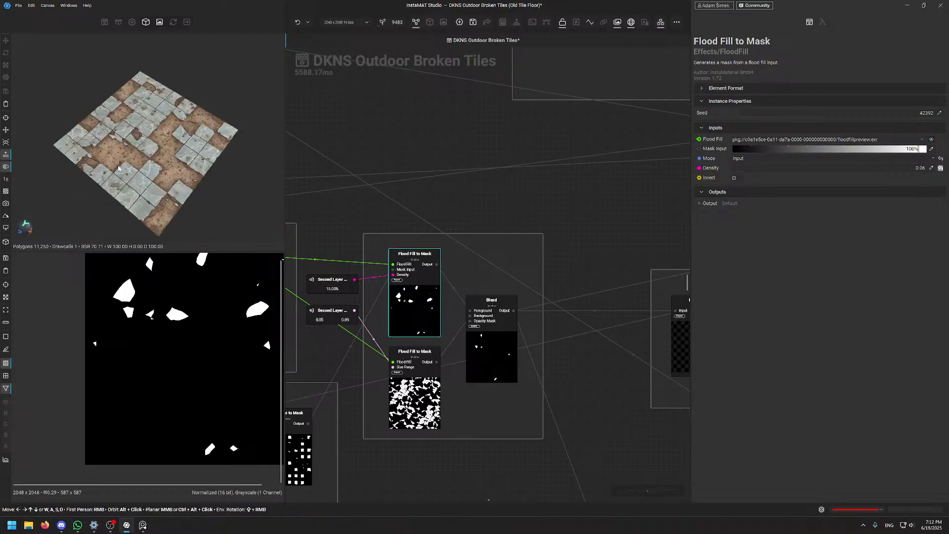
pyautogui.scroll(4, 144, 156)
pyautogui.click(505, 372)
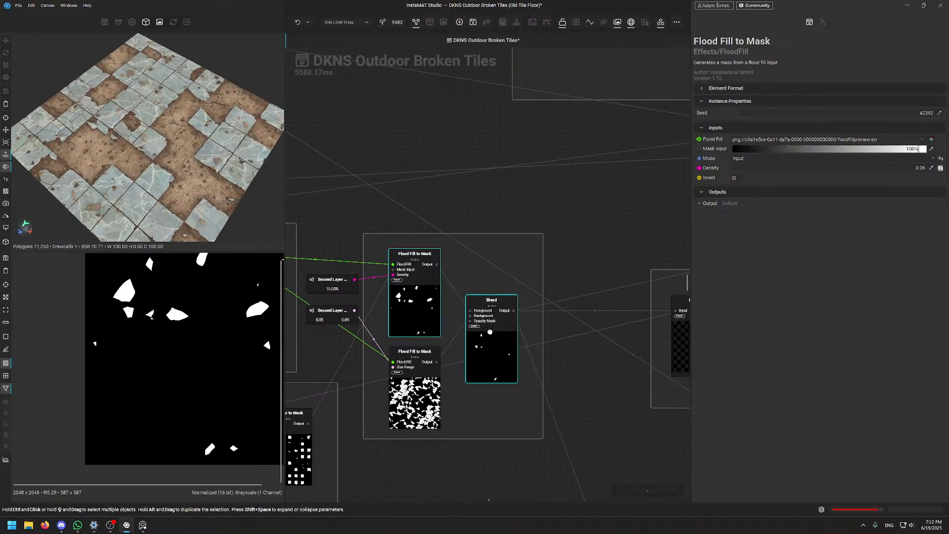
pyautogui.moveTo(665, 362); pyautogui.dragTo(414, 355, button='middle')
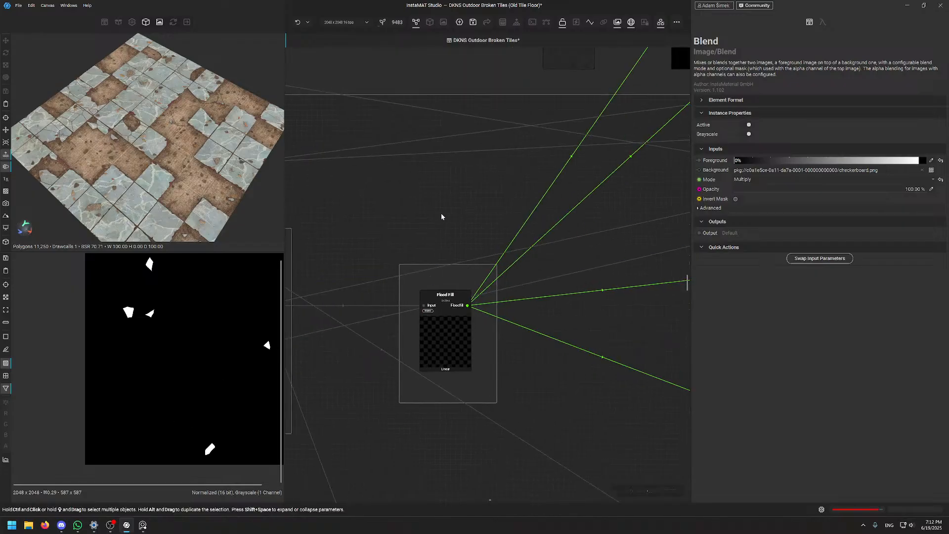
# Preview the Flood Fill node after the Blend, find the two Flood Fill to Mask nodes it feeds, and inspect the 3D floor closely
pyautogui.scroll(-5, 444, 213)
pyautogui.moveTo(443, 238); pyautogui.dragTo(442, 271, button='middle')
pyautogui.click(443, 274)
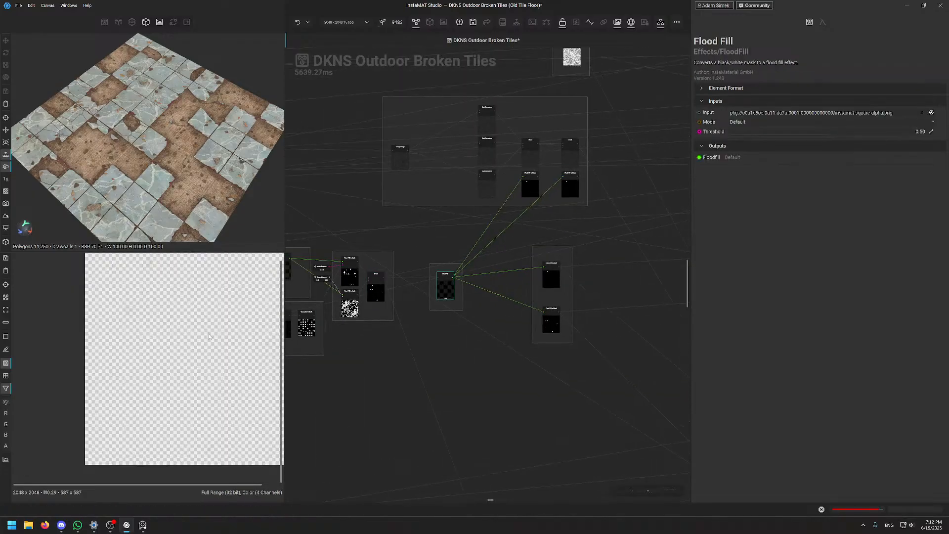
pyautogui.scroll(5, 481, 247)
pyautogui.moveTo(584, 307); pyautogui.dragTo(486, 188, button='middle')
pyautogui.scroll(2, 164, 177)
pyautogui.scroll(3, 164, 178)
pyautogui.keyDown('alt'); pyautogui.moveTo(164, 179); pyautogui.dragTo(167, 187); pyautogui.keyUp('alt')
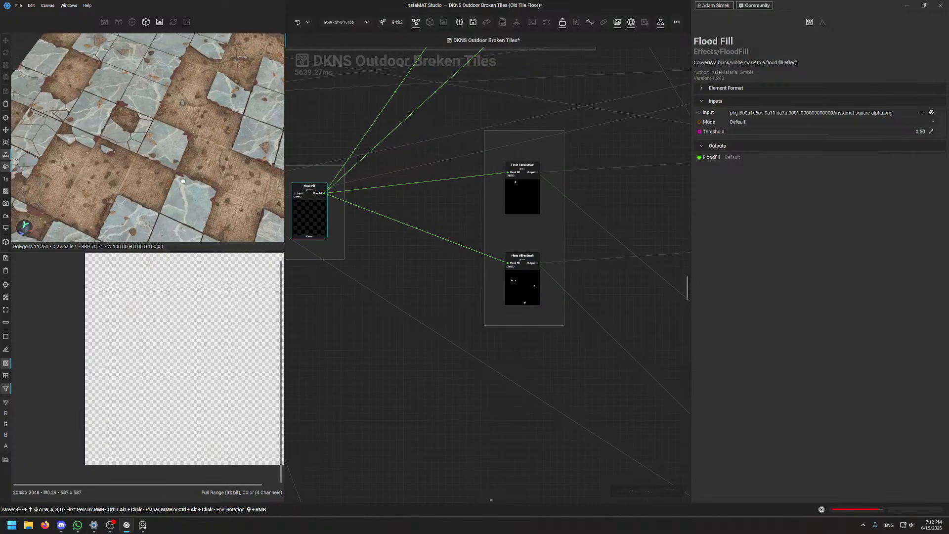
# Examine the loose tile fragments scattered on the 3D floor up close from several angles
pyautogui.moveTo(167, 187)
pyautogui.mouseDown(button='middle')
pyautogui.moveTo(156, 177)
pyautogui.moveTo(174, 170)
pyautogui.mouseUp(button='middle')
pyautogui.keyDown('alt'); pyautogui.moveTo(174, 169); pyautogui.dragTo(146, 165); pyautogui.keyUp('alt')
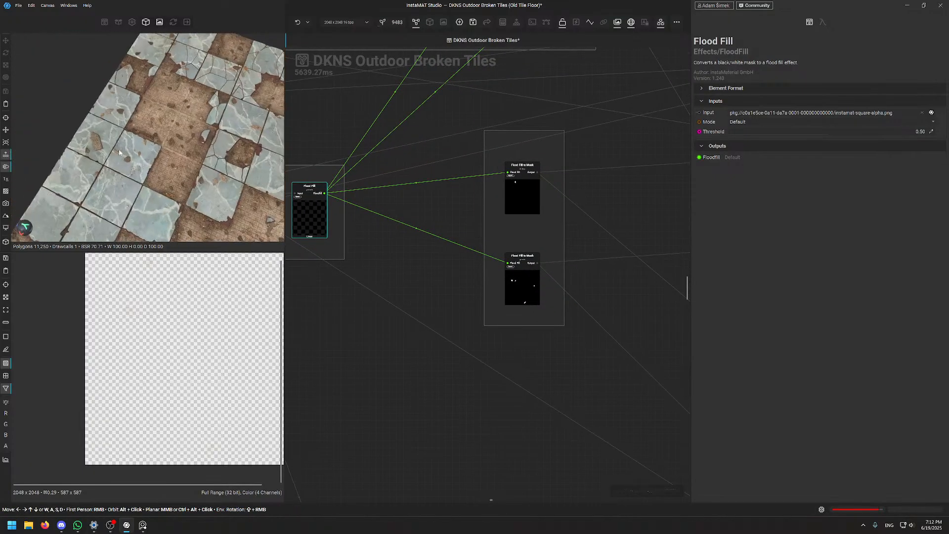
pyautogui.moveTo(146, 165); pyautogui.dragTo(160, 140, button='middle')
pyautogui.scroll(8, 119, 111)
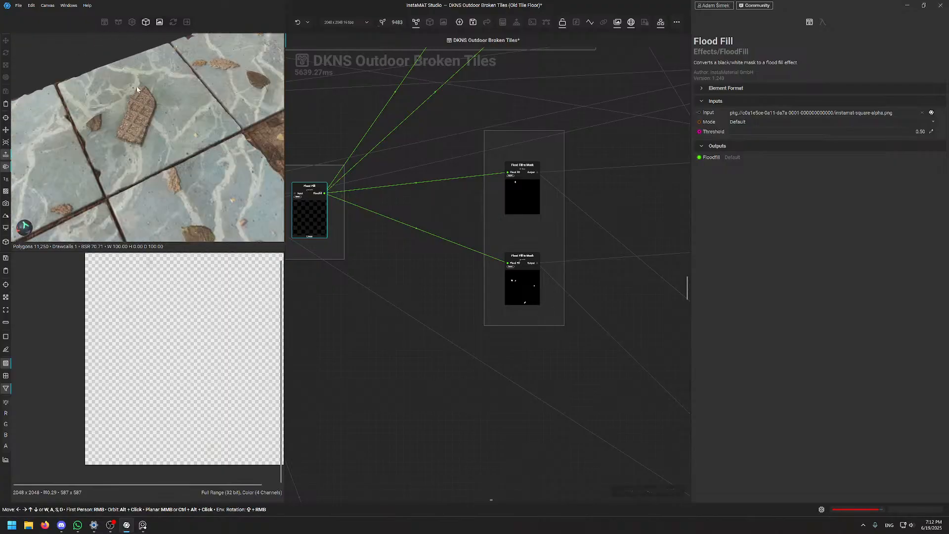
pyautogui.keyDown('alt'); pyautogui.moveTo(90, 165); pyautogui.dragTo(232, 127); pyautogui.keyUp('alt')
pyautogui.moveTo(233, 127); pyautogui.dragTo(182, 119, button='middle')
pyautogui.keyDown('alt'); pyautogui.moveTo(182, 119); pyautogui.dragTo(135, 83); pyautogui.keyUp('alt')
pyautogui.scroll(-3, 176, 104)
pyautogui.scroll(5, 197, 90)
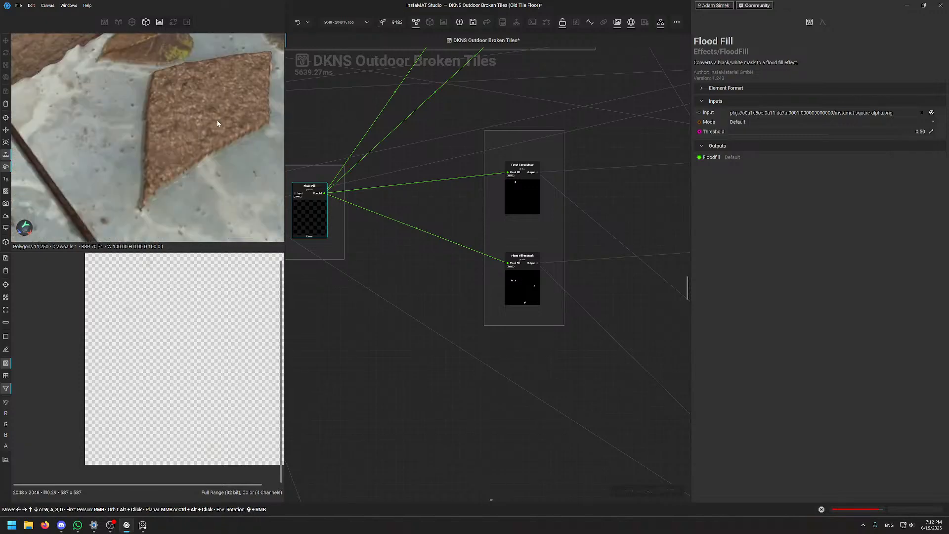
# Preview both Flood Fill to Mask nodes fed by the Flood Fill and look for the masked pieces on the 3D floor
pyautogui.scroll(-5, 568, 218)
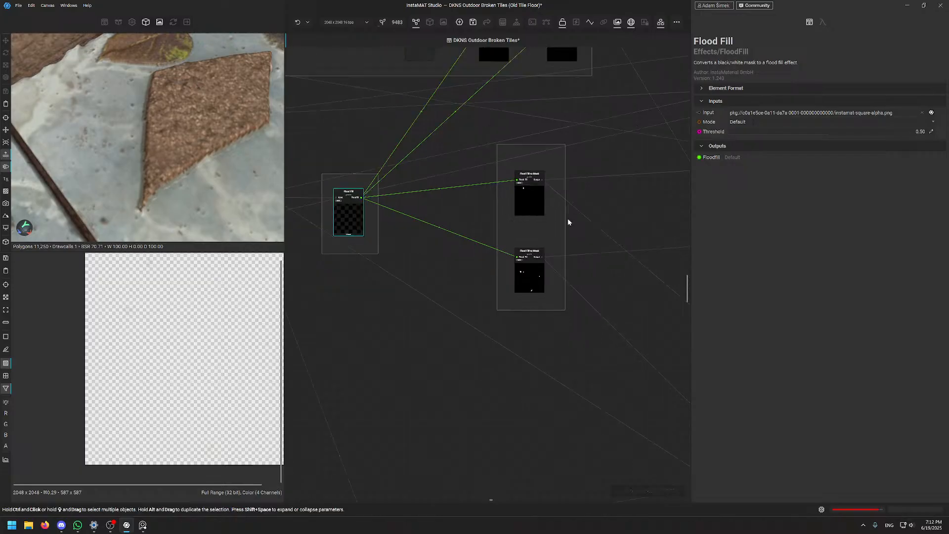
pyautogui.moveTo(565, 232); pyautogui.dragTo(546, 347, button='middle')
pyautogui.scroll(3, 544, 349)
pyautogui.click(537, 363)
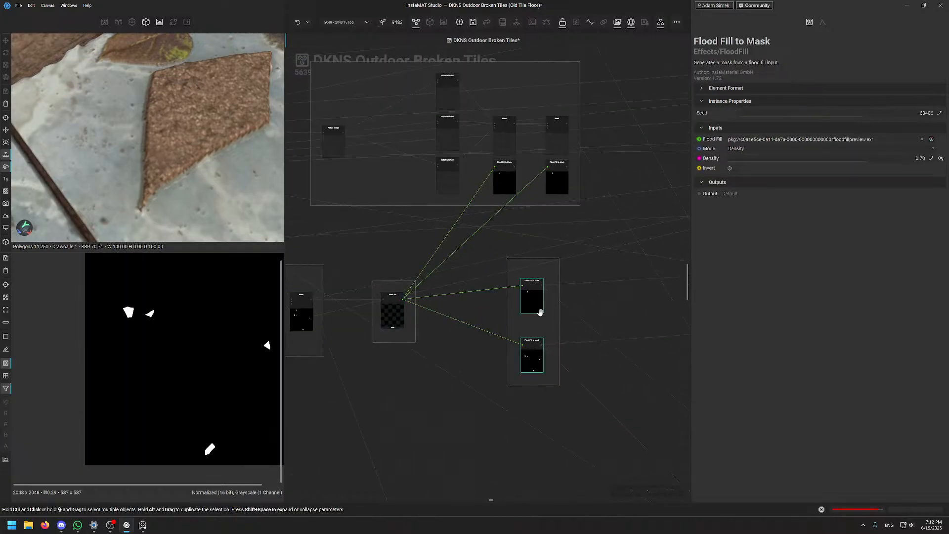
pyautogui.click(533, 297)
pyautogui.scroll(-5, 242, 94)
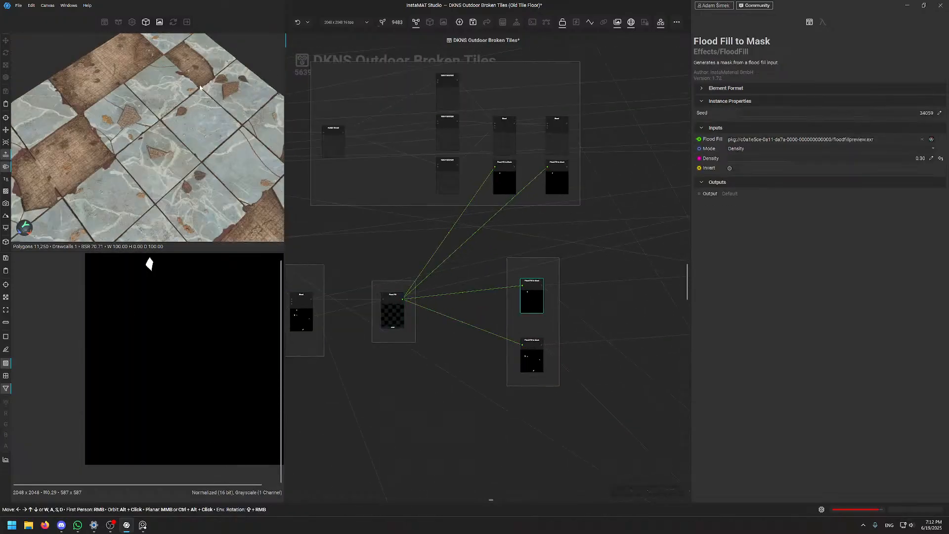
pyautogui.scroll(3, 118, 112)
pyautogui.scroll(-3, 261, 114)
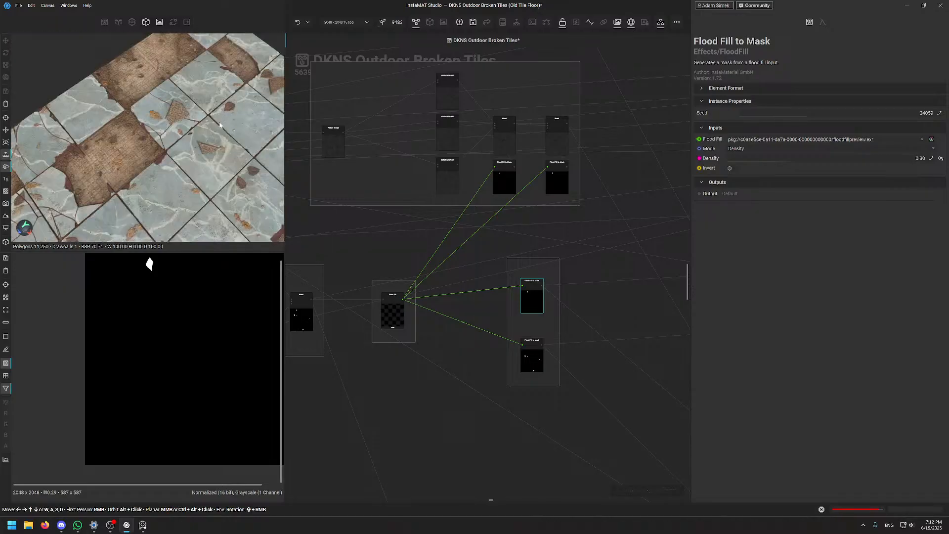
pyautogui.moveTo(261, 114); pyautogui.dragTo(250, 120, button='middle')
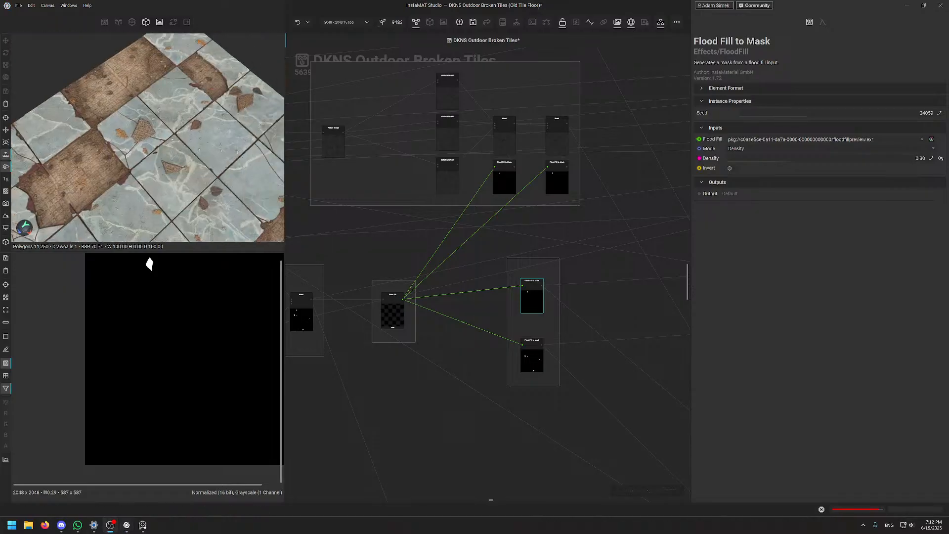
# Find the Assign Image node that feeds the three Safe Transform nodes and preview its grid pattern
pyautogui.moveTo(532, 155); pyautogui.dragTo(571, 233, button='middle')
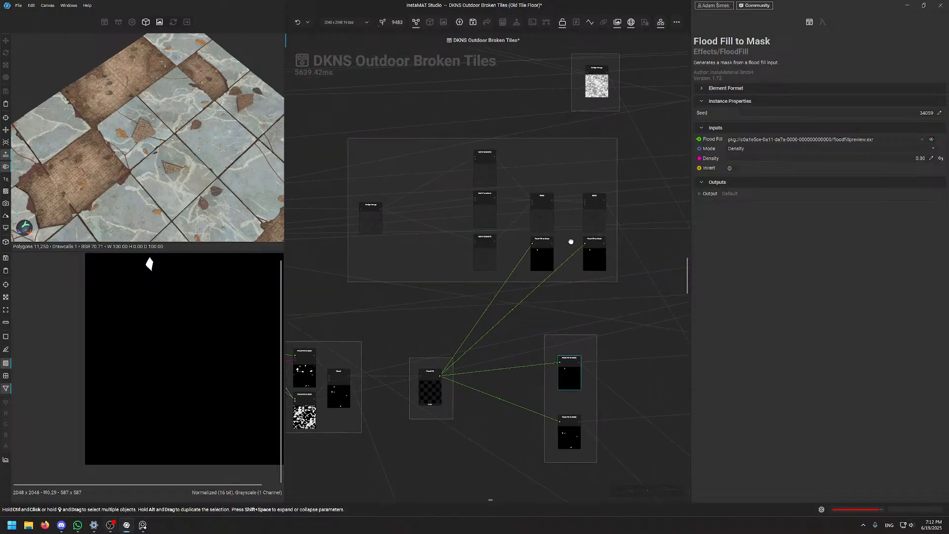
pyautogui.moveTo(464, 215); pyautogui.dragTo(671, 256, button='middle')
pyautogui.scroll(-4, 364, 223)
pyautogui.moveTo(363, 224); pyautogui.dragTo(671, 248, button='middle')
pyautogui.scroll(10, 636, 278)
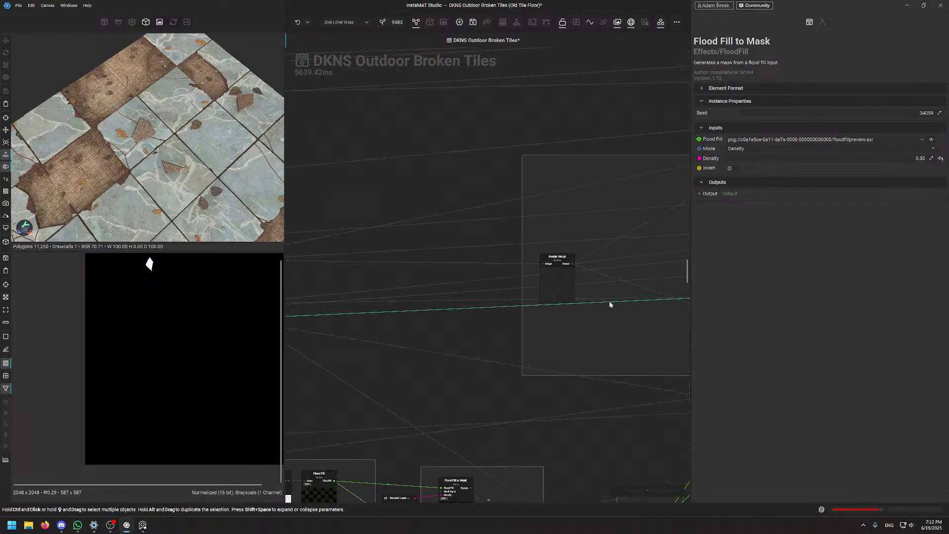
pyautogui.click(552, 273)
pyautogui.scroll(5, 168, 324)
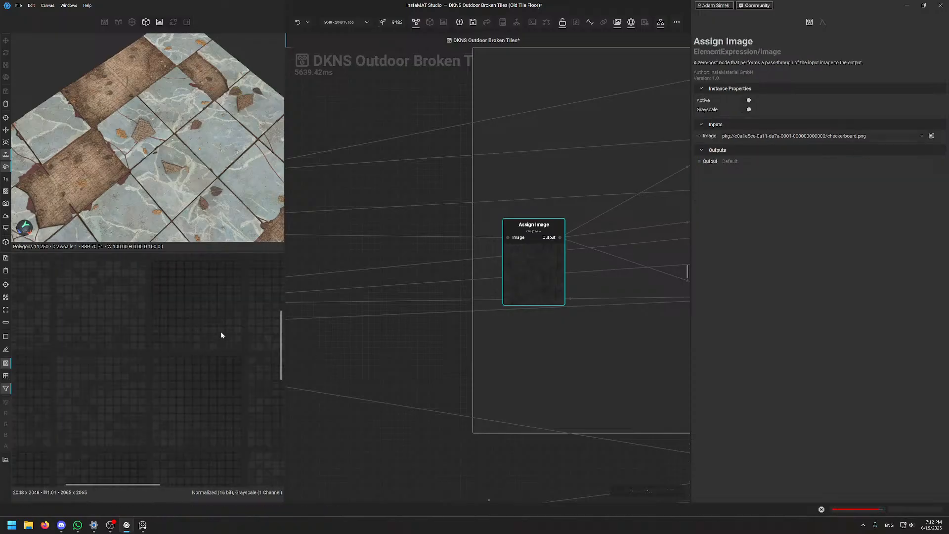
# Preview the uppermost Safe Transform node's rotated pattern and compare it with the pieces across the 3D floor
pyautogui.scroll(-4, 626, 190)
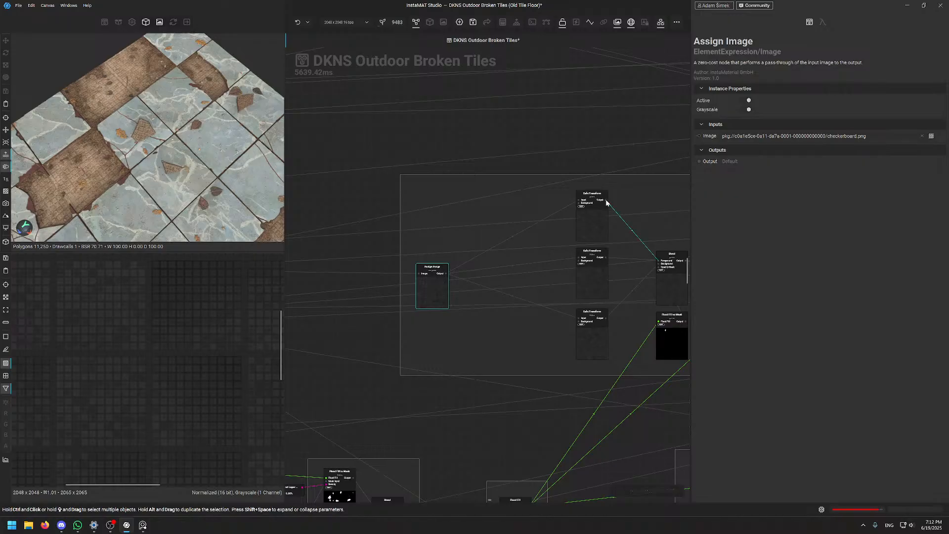
pyautogui.click(606, 203)
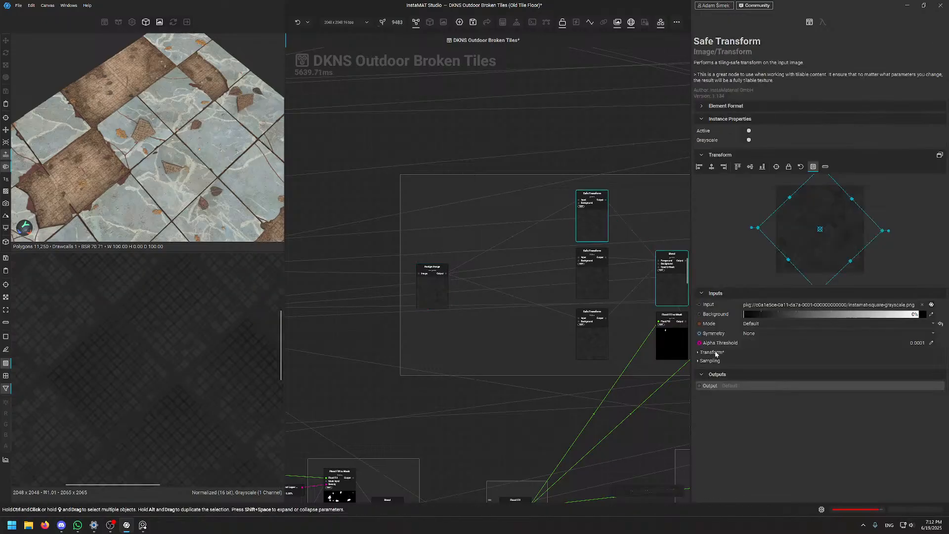
pyautogui.scroll(-4, 131, 386)
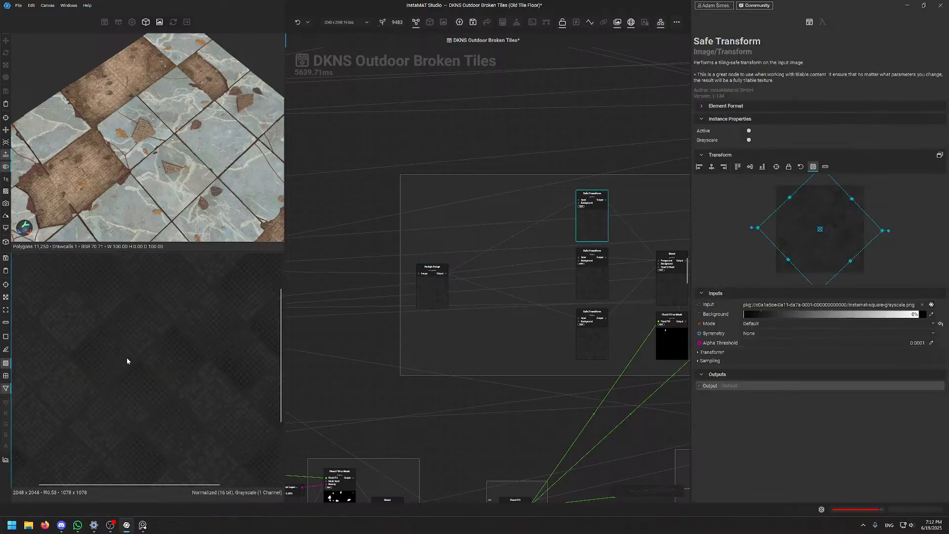
pyautogui.scroll(-3, 183, 112)
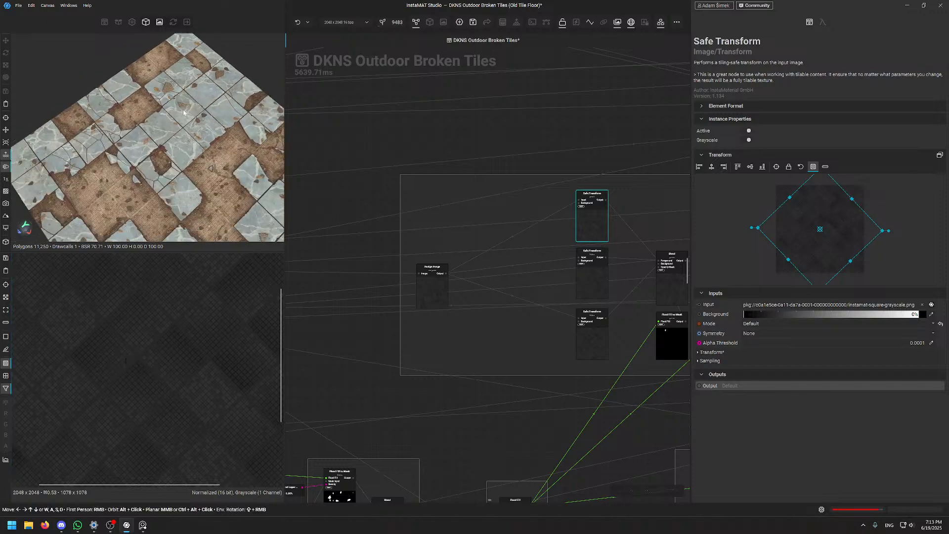
pyautogui.keyDown('alt'); pyautogui.moveTo(162, 162); pyautogui.dragTo(124, 89); pyautogui.keyUp('alt')
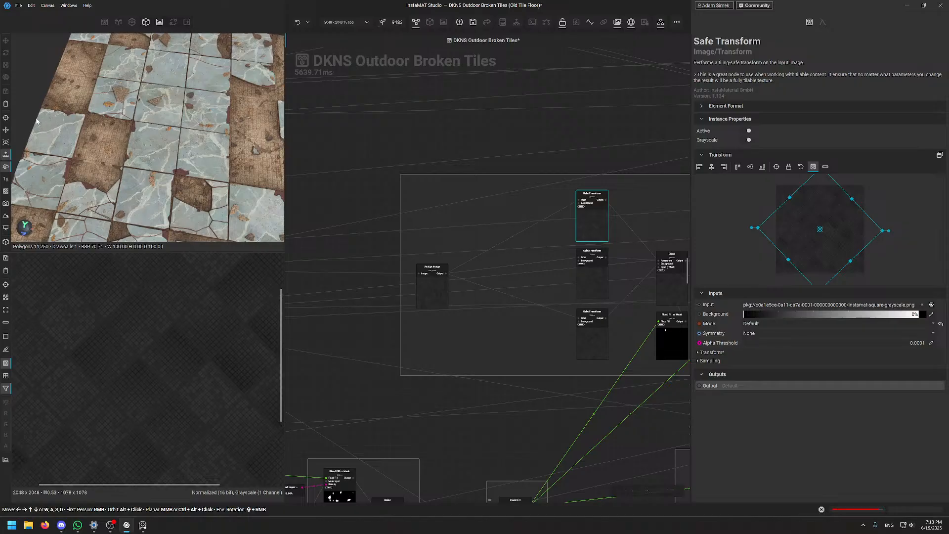
pyautogui.scroll(-3, 151, 145)
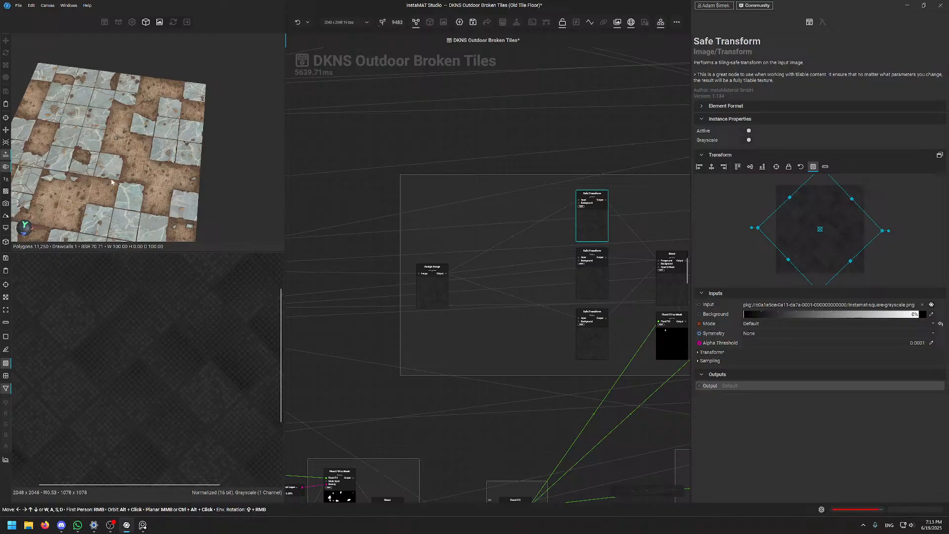
# Preview the Flood Fill to Mask node beneath the first Blend node in the Safe Transform group
pyautogui.moveTo(596, 211); pyautogui.dragTo(415, 250, button='middle')
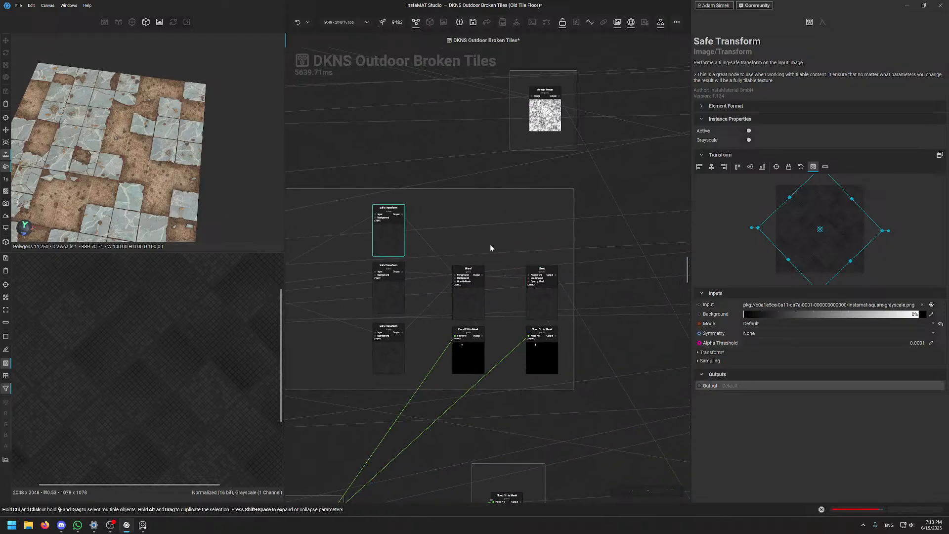
pyautogui.scroll(3, 459, 354)
pyautogui.click(484, 332)
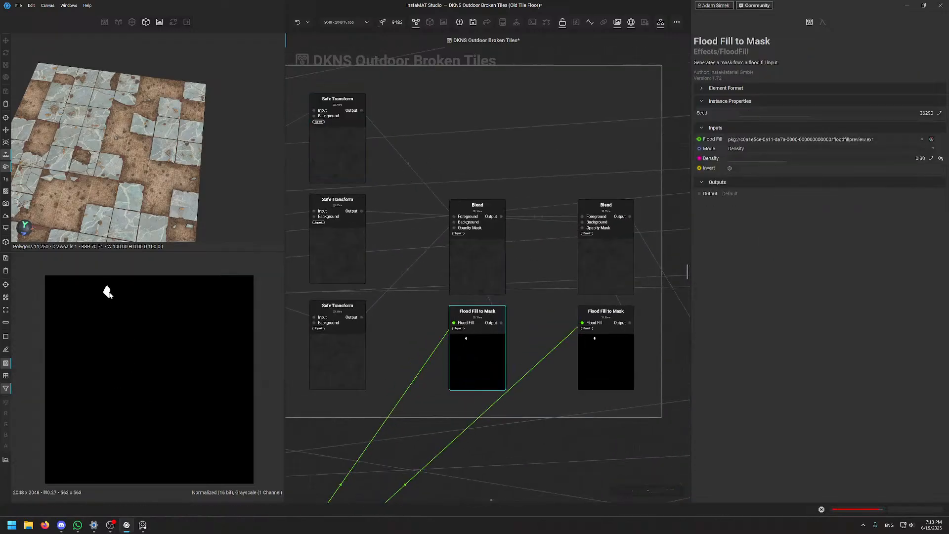
# Inspect the second Flood Fill to Mask node's output and the Blend node fed by the first mask
pyautogui.click(606, 360)
pyautogui.scroll(-5, 563, 148)
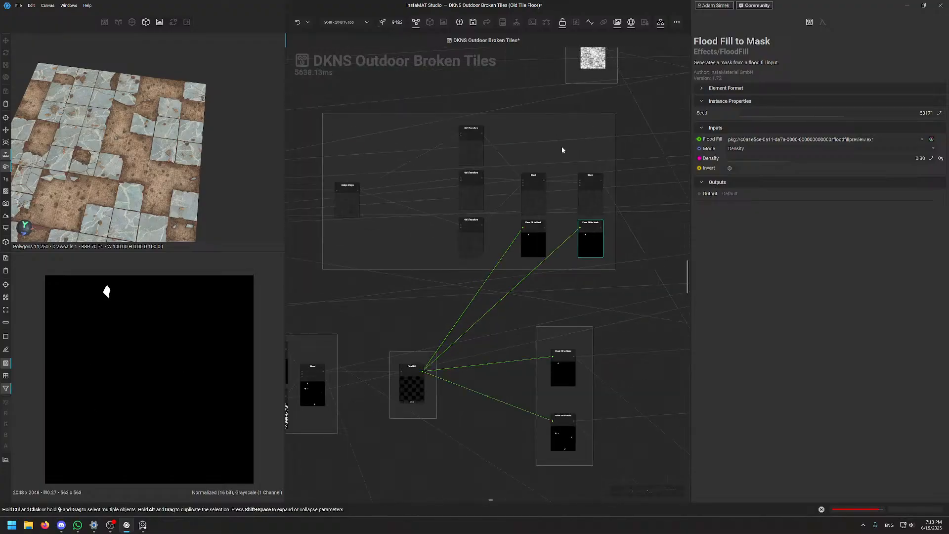
pyautogui.moveTo(524, 162); pyautogui.dragTo(435, 295, button='middle')
pyautogui.scroll(4, 416, 356)
pyautogui.click(460, 287)
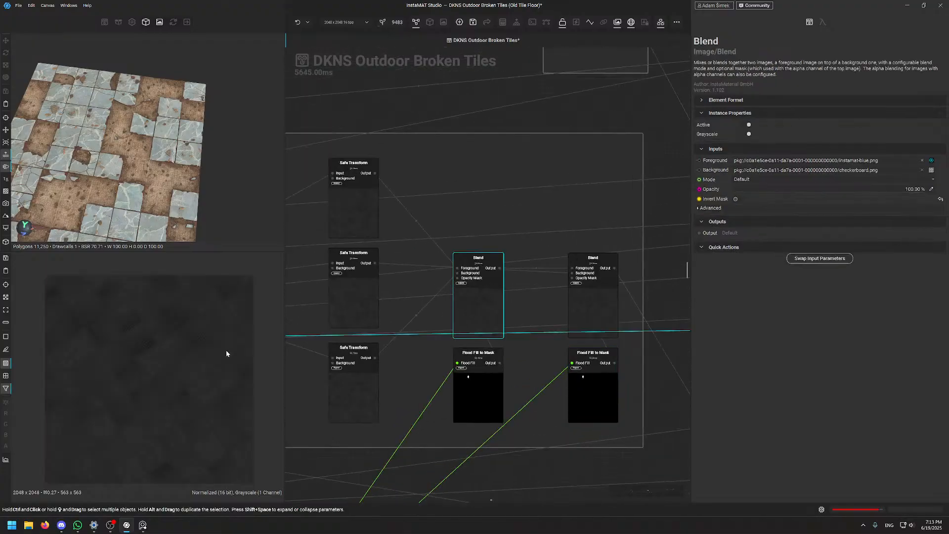
# Examine the Blend's flipped grid pattern up close in the 2D preview and compare it with the fragment on the 3D floor tiles
pyautogui.scroll(3, 150, 378)
pyautogui.moveTo(138, 350); pyautogui.dragTo(161, 386, button='middle')
pyautogui.scroll(4, 141, 321)
pyautogui.moveTo(141, 321); pyautogui.dragTo(141, 388, button='middle')
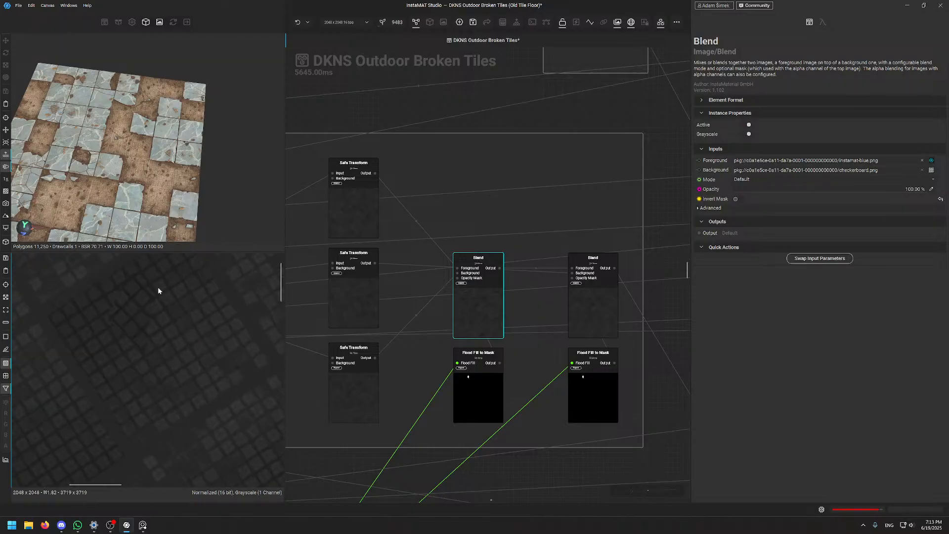
pyautogui.scroll(8, 143, 305)
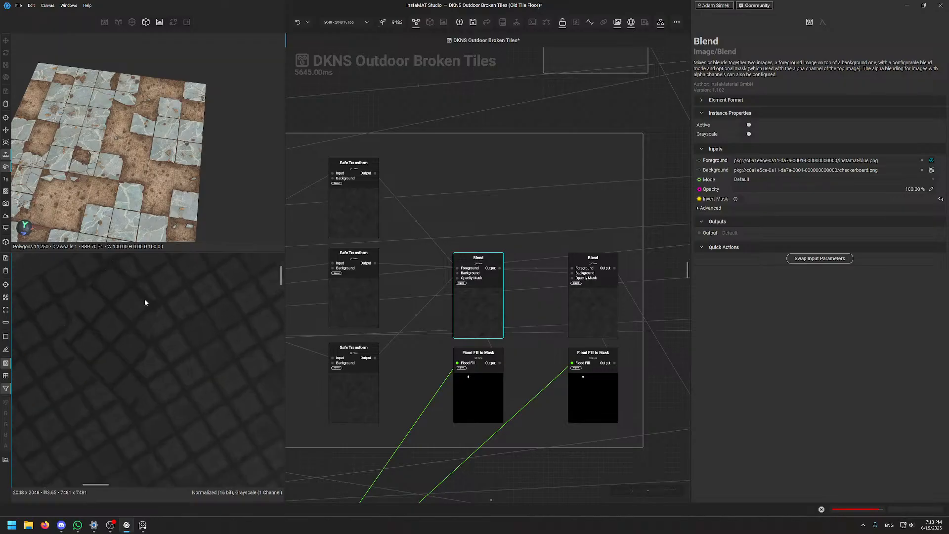
pyautogui.scroll(6, 153, 122)
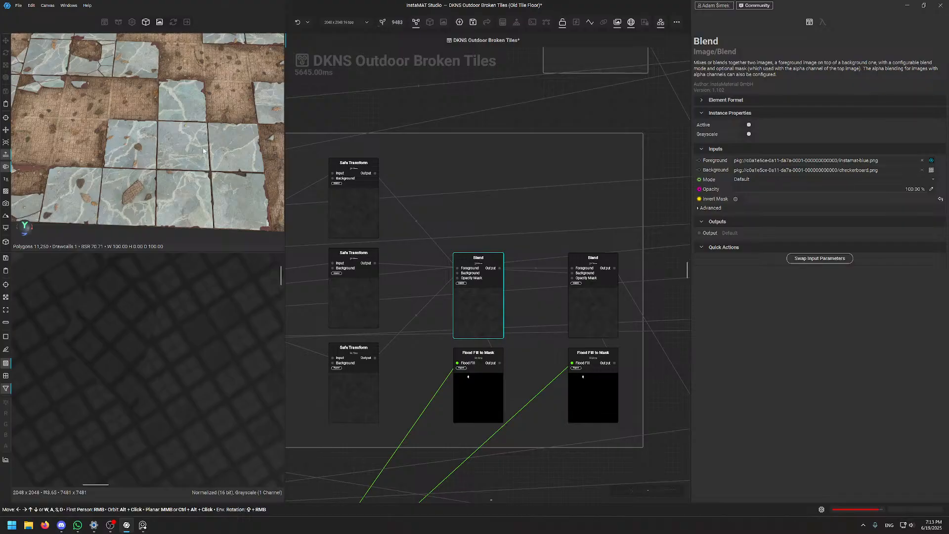
pyautogui.scroll(6, 126, 178)
pyautogui.scroll(-5, 122, 163)
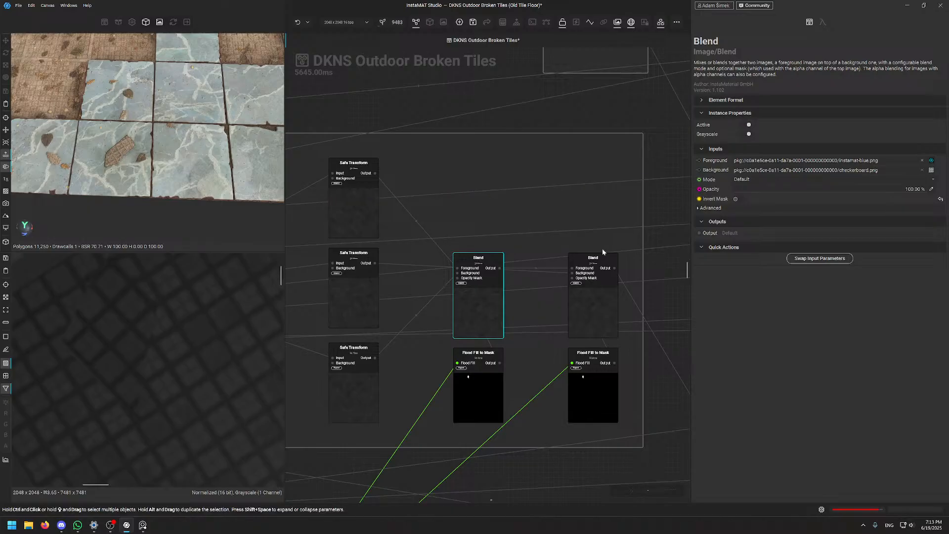
# Preview the Blend node in the On Grid 2nd Frags group and examine its height output
pyautogui.scroll(-3, 602, 249)
pyautogui.moveTo(648, 324); pyautogui.dragTo(532, 119, button='middle')
pyautogui.scroll(-3, 627, 311)
pyautogui.moveTo(592, 318); pyautogui.dragTo(592, 311, button='middle')
pyautogui.scroll(-3, 591, 311)
pyautogui.moveTo(568, 354); pyautogui.dragTo(491, 261, button='middle')
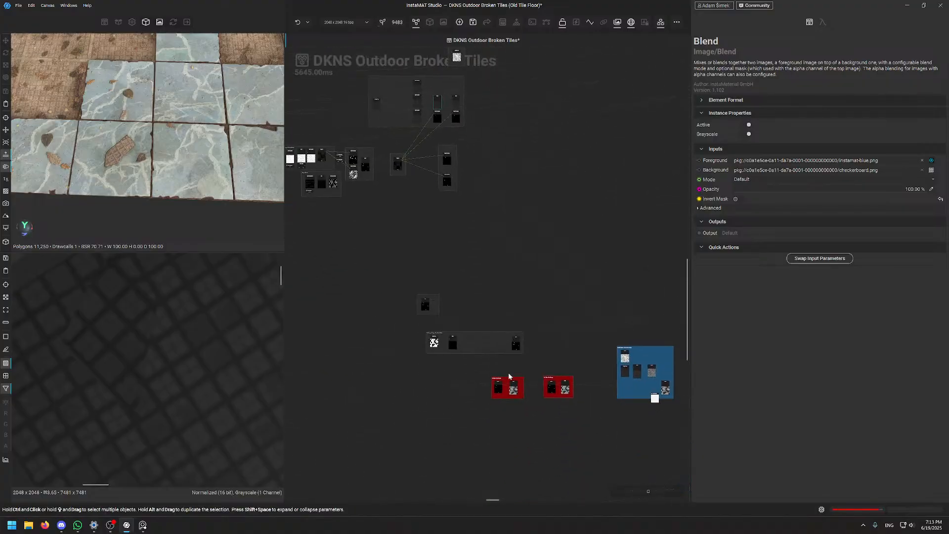
pyautogui.scroll(3, 509, 376)
pyautogui.moveTo(364, 310); pyautogui.dragTo(458, 308, button='middle')
pyautogui.moveTo(579, 355)
pyautogui.mouseDown(button='middle')
pyautogui.moveTo(522, 331)
pyautogui.moveTo(543, 322)
pyautogui.moveTo(471, 332)
pyautogui.moveTo(431, 304)
pyautogui.mouseUp(button='middle')
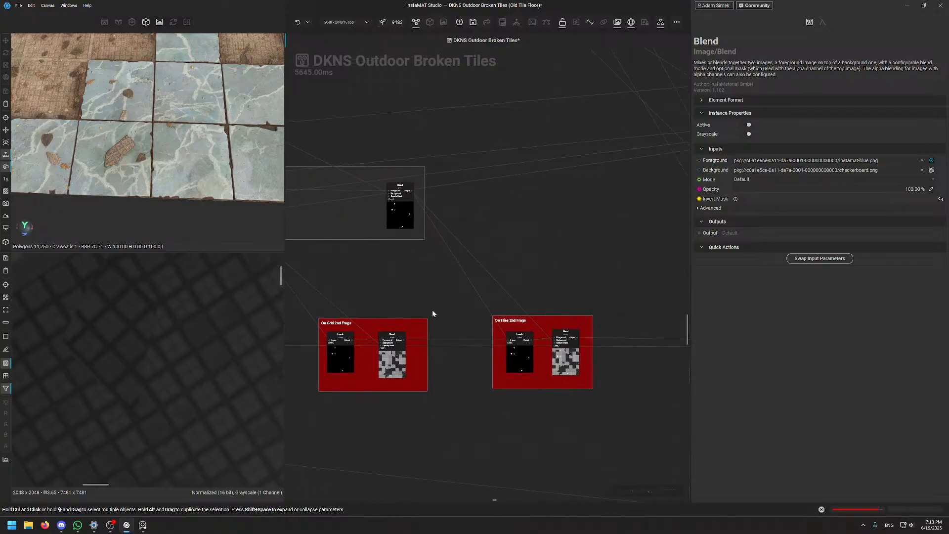
pyautogui.scroll(3, 378, 364)
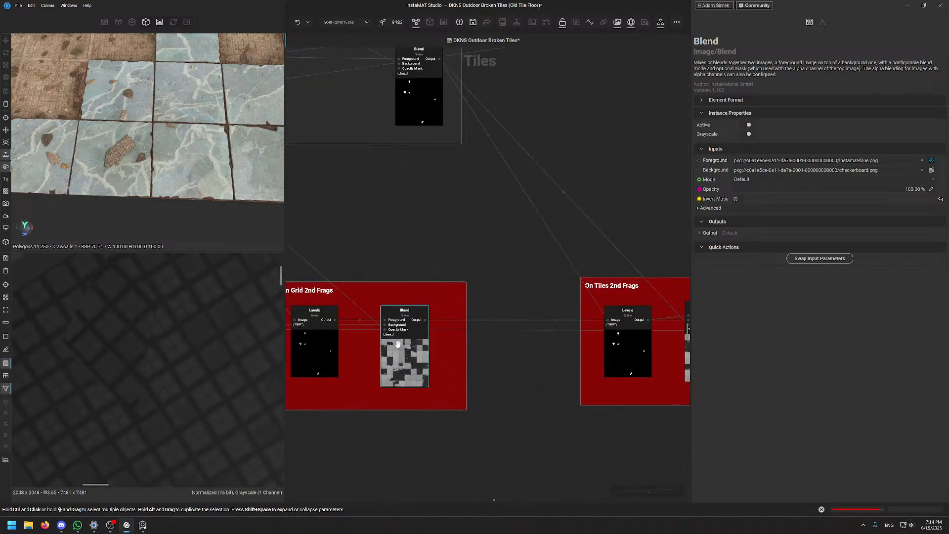
pyautogui.click(411, 340)
pyautogui.scroll(-5, 187, 349)
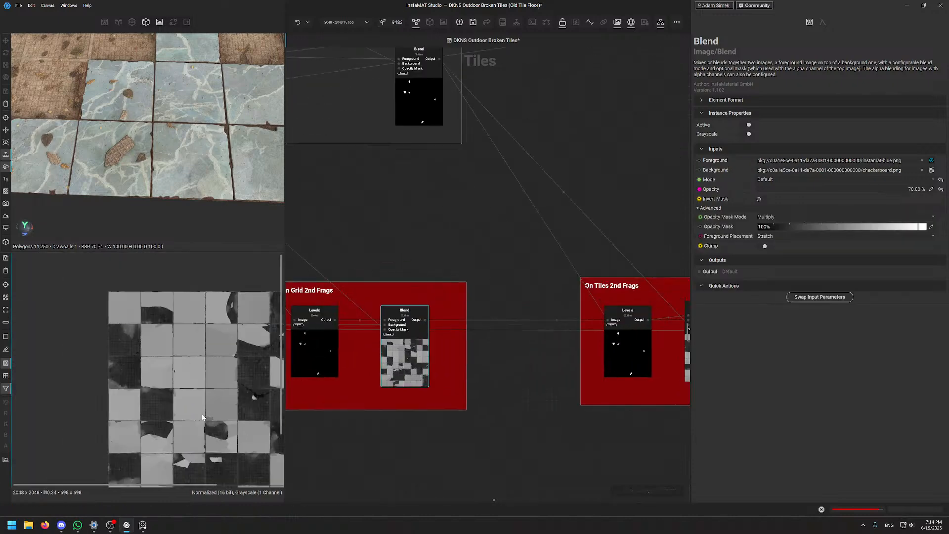
pyautogui.scroll(2, 187, 349)
pyautogui.moveTo(474, 212); pyautogui.dragTo(560, 184, button='middle')
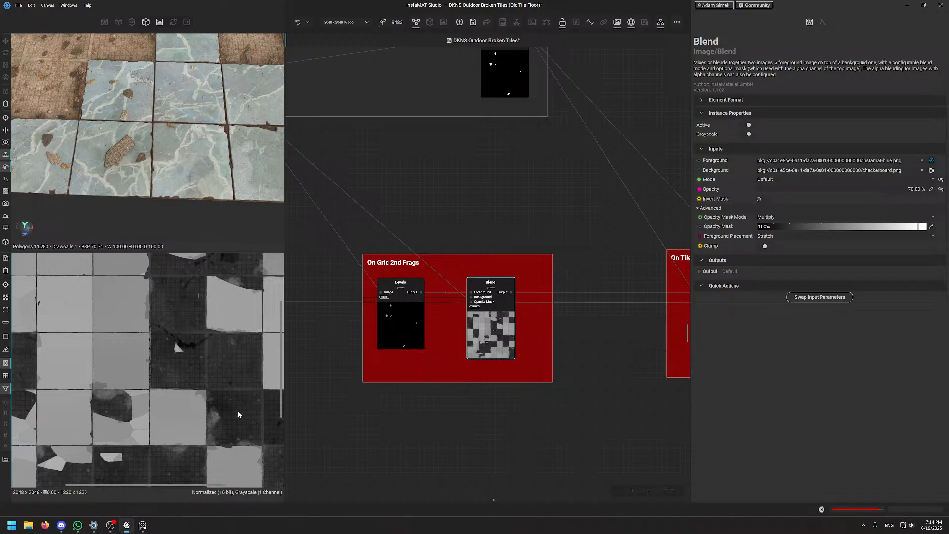
# Preview the Blend node in the On Tiles 2nd Frags group and examine the fragments lying on the tiles
pyautogui.moveTo(667, 241); pyautogui.dragTo(479, 228, button='middle')
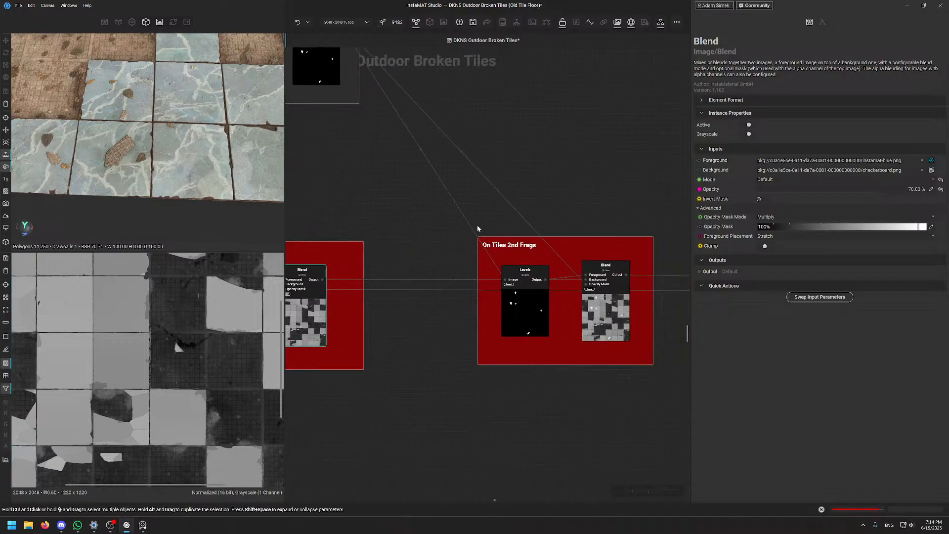
pyautogui.click(599, 315)
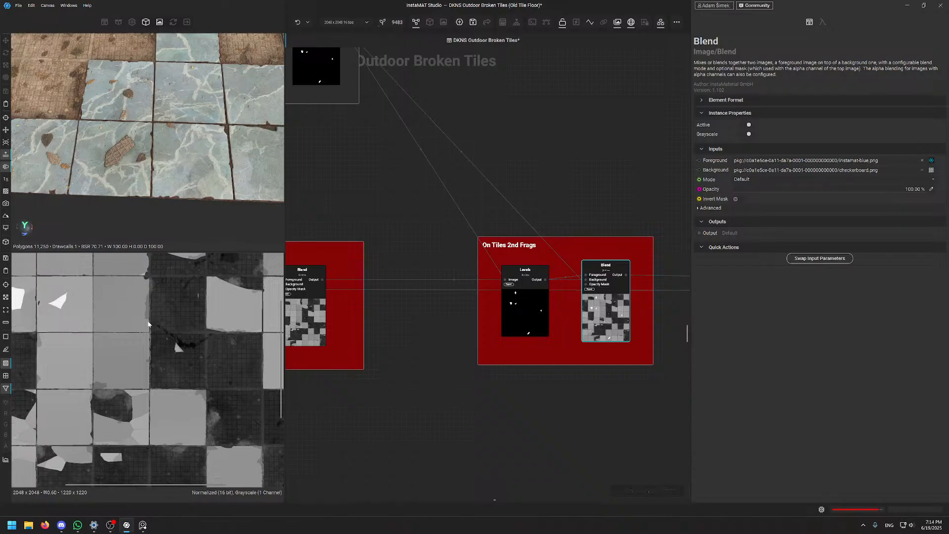
pyautogui.moveTo(69, 318); pyautogui.dragTo(112, 307, button='middle')
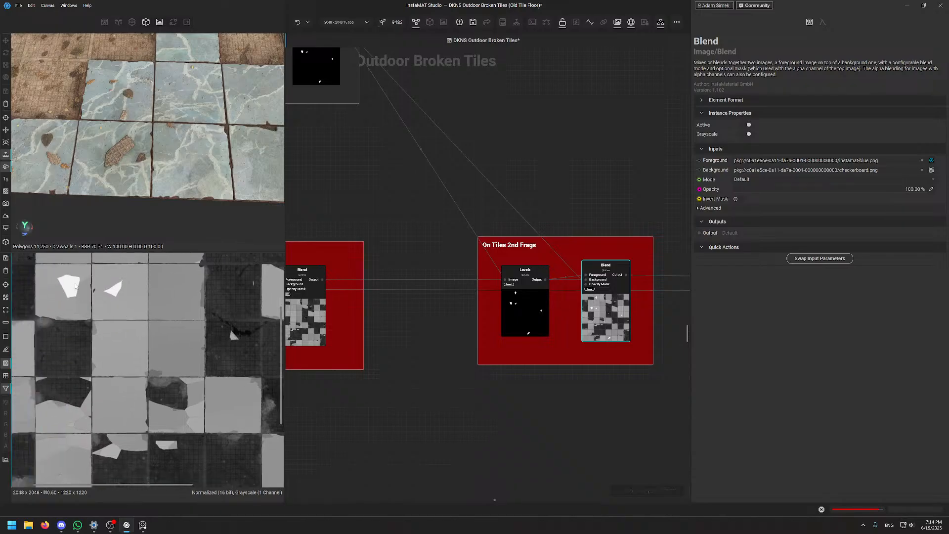
pyautogui.scroll(-4, 488, 207)
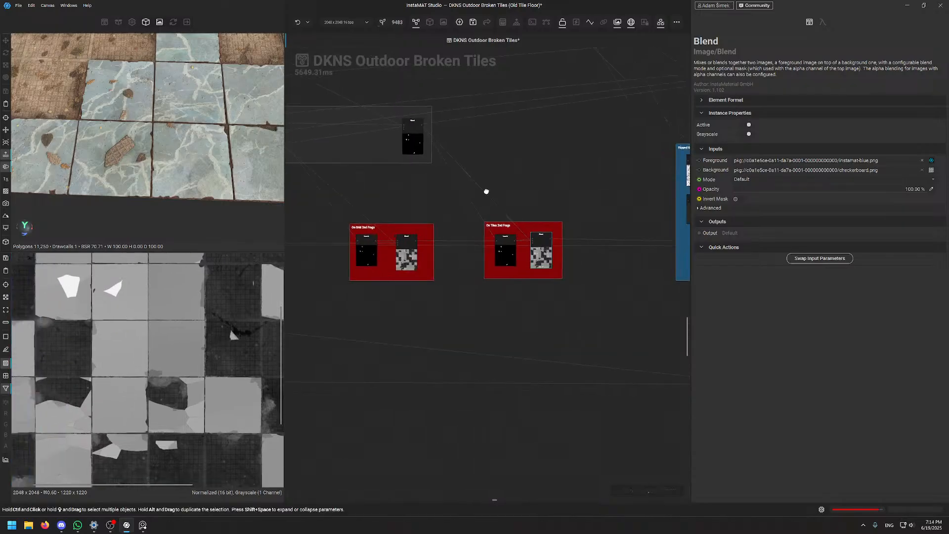
# Delete the stray Atlas 810A Roughness node from the lower edge of the Flipped Grid 2nd Layer Frags group
pyautogui.moveTo(638, 124); pyautogui.dragTo(432, 203, button='middle')
pyautogui.scroll(3, 544, 212)
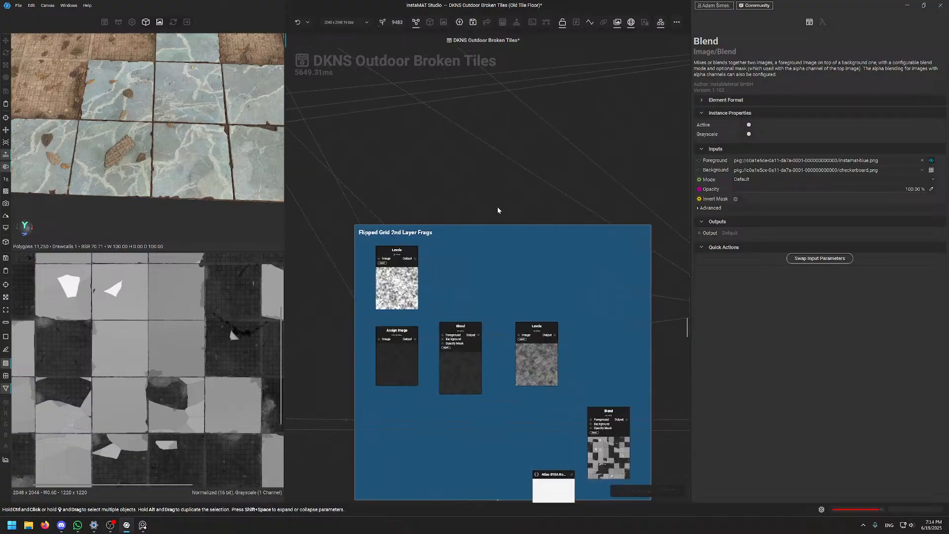
pyautogui.moveTo(500, 207); pyautogui.dragTo(475, 151, button='middle')
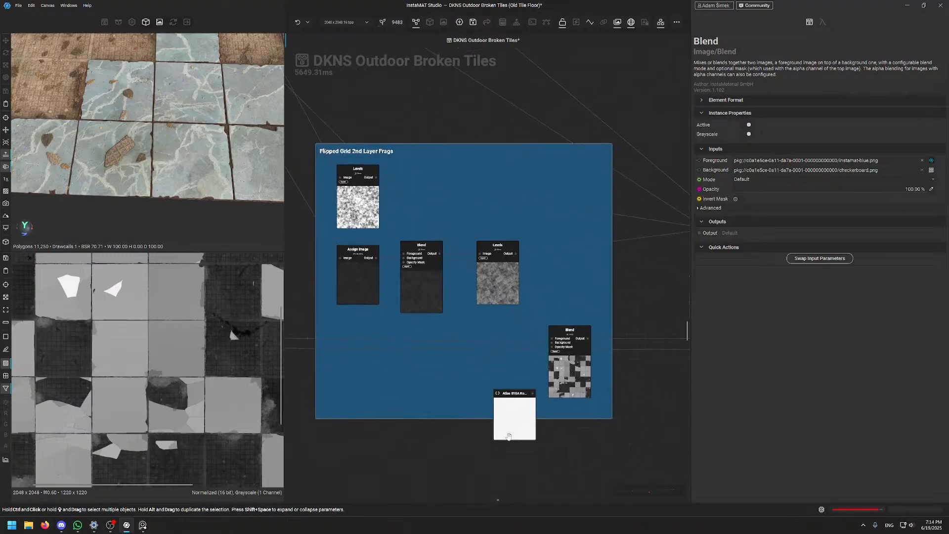
pyautogui.moveTo(510, 431); pyautogui.dragTo(450, 450)
pyautogui.scroll(4, 472, 467)
pyautogui.press('Delete')
pyautogui.scroll(-5, 497, 439)
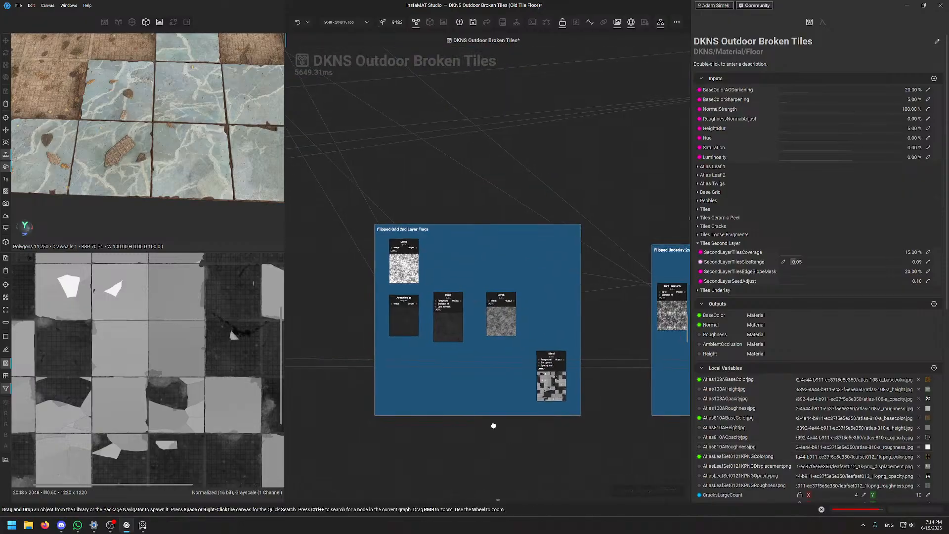
# Review the graph's local variables list
pyautogui.moveTo(494, 426); pyautogui.dragTo(446, 382, button='middle')
pyautogui.scroll(-3, 853, 430)
pyautogui.scroll(-3, 766, 421)
pyautogui.scroll(6, 766, 424)
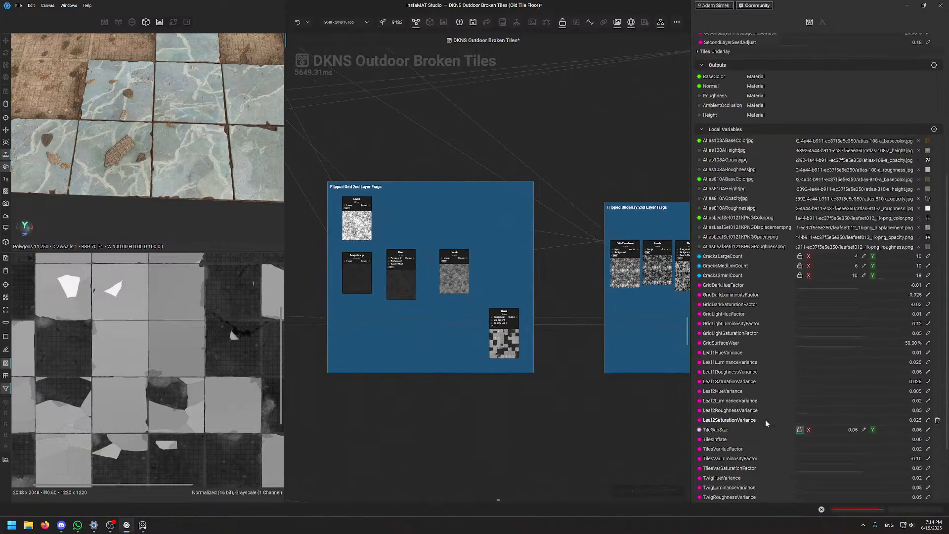
pyautogui.scroll(-4, 435, 346)
# Examine the Flipped Grid 2nd Layer Frags group and preview the Levels node that follows its Blend
pyautogui.moveTo(441, 320); pyautogui.dragTo(464, 218, button='middle')
pyautogui.scroll(3, 384, 241)
pyautogui.scroll(2, 451, 156)
pyautogui.scroll(-2, 517, 188)
pyautogui.moveTo(461, 138); pyautogui.dragTo(491, 122, button='middle')
pyautogui.scroll(3, 486, 202)
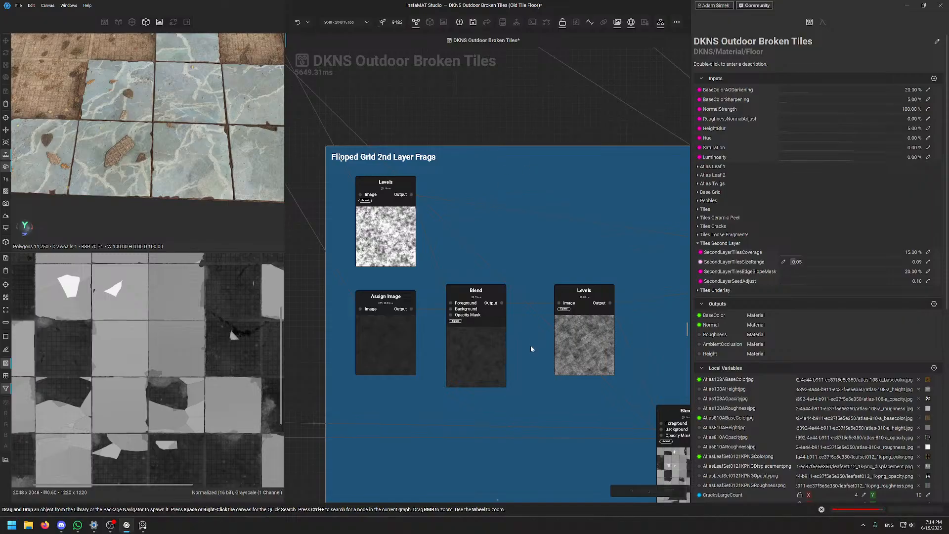
pyautogui.scroll(-5, 532, 349)
pyautogui.scroll(4, 420, 267)
pyautogui.scroll(-1, 435, 276)
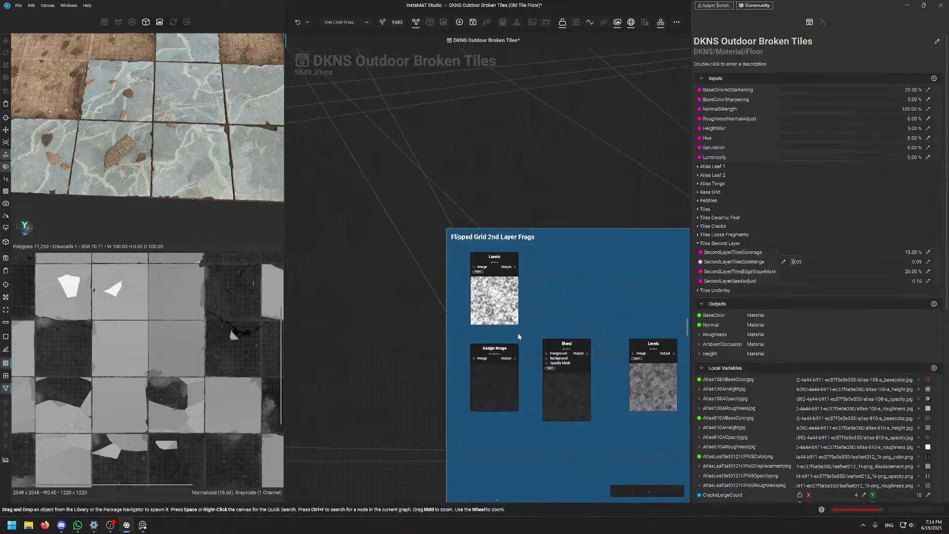
pyautogui.scroll(4, 494, 322)
pyautogui.click(519, 350)
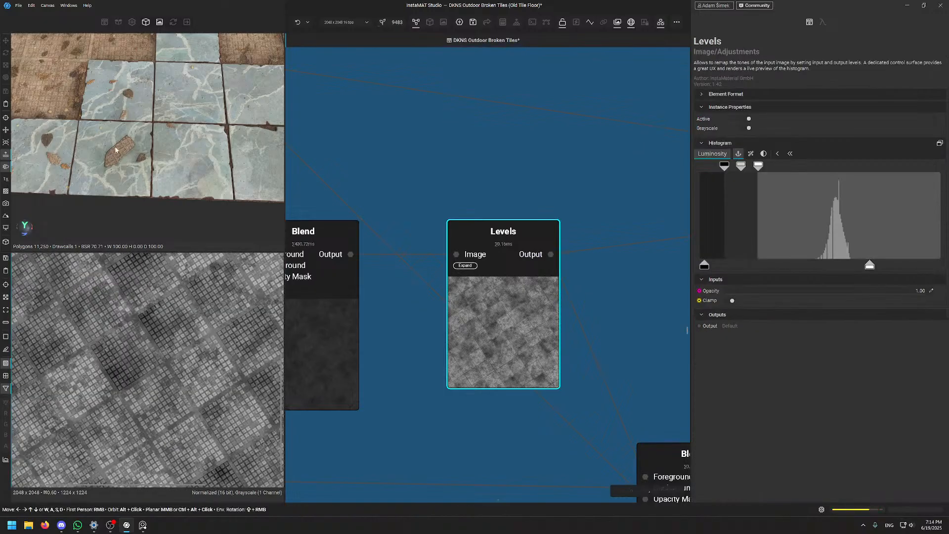
# Preview the group's final Blend node, examine the gridded fragment up close, and collapse the node's advanced inputs
pyautogui.scroll(-5, 423, 282)
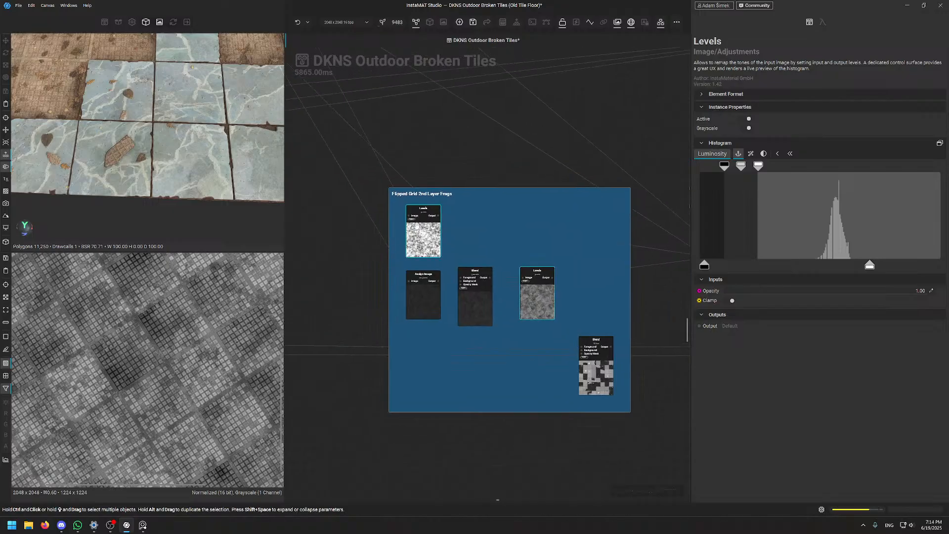
pyautogui.scroll(3, 511, 360)
pyautogui.moveTo(522, 382); pyautogui.dragTo(343, 269, button='middle')
pyautogui.moveTo(530, 411); pyautogui.dragTo(413, 351, button='middle')
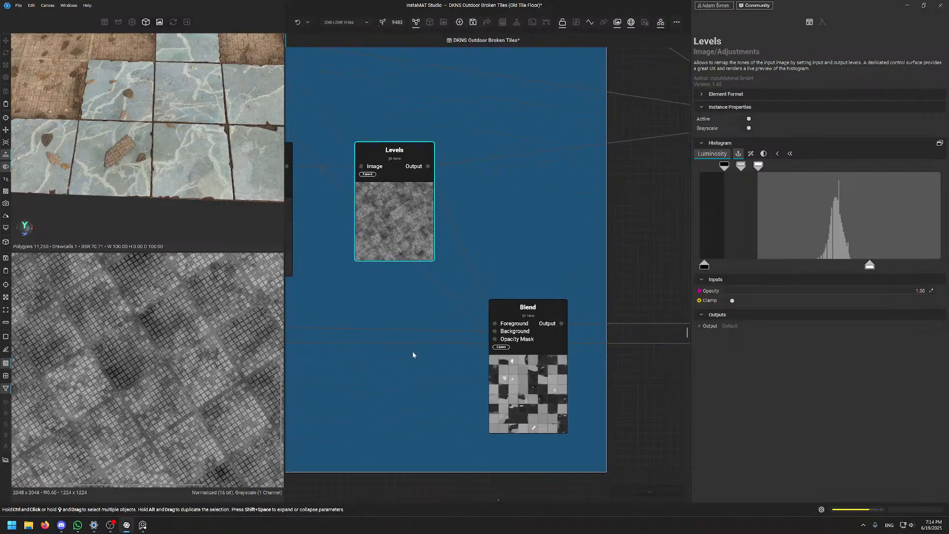
pyautogui.click(514, 380)
pyautogui.scroll(-3, 144, 380)
pyautogui.scroll(5, 177, 433)
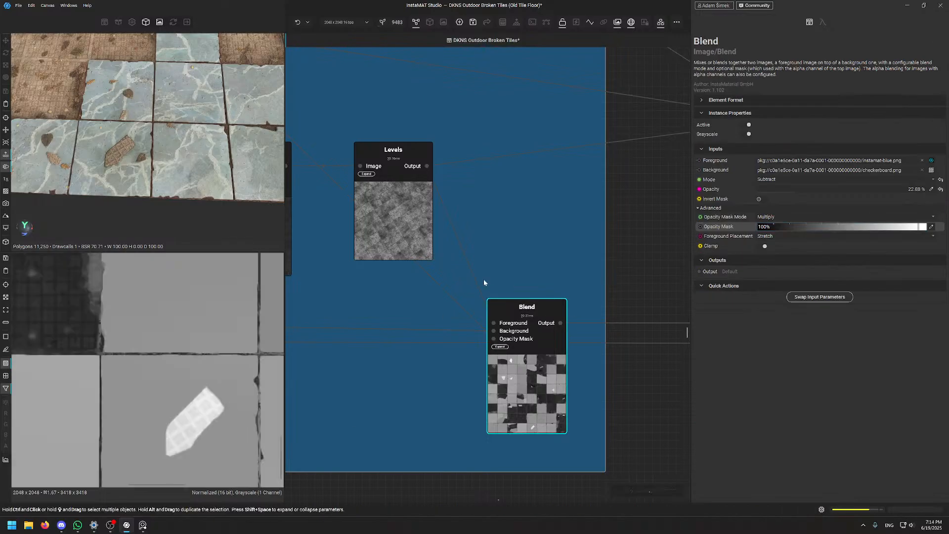
pyautogui.scroll(-3, 483, 278)
pyautogui.click(711, 208)
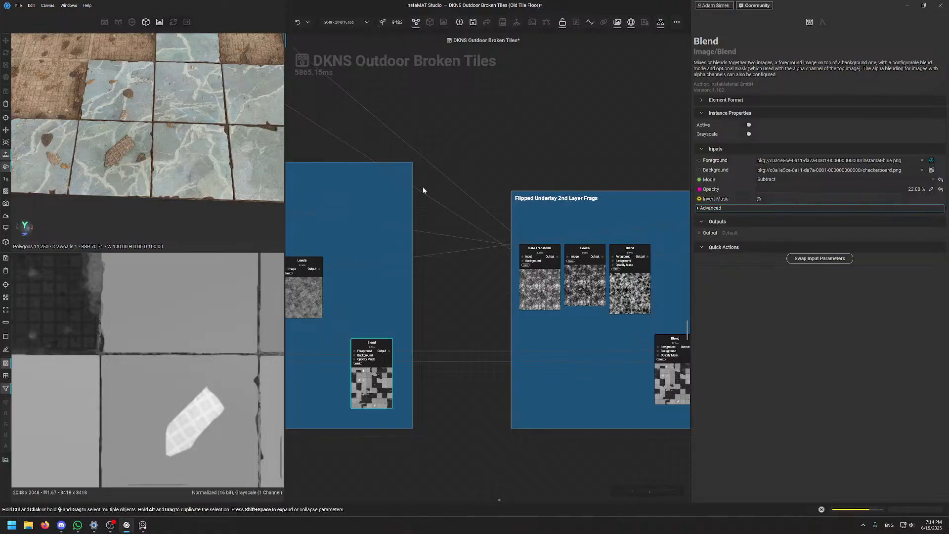
# Examine the Flipped Underlay 2nd Layer Frags group and trace the connection from Assign Image to Levels upstream
pyautogui.moveTo(680, 261); pyautogui.dragTo(474, 272, button='middle')
pyautogui.moveTo(325, 217); pyautogui.dragTo(409, 202, button='middle')
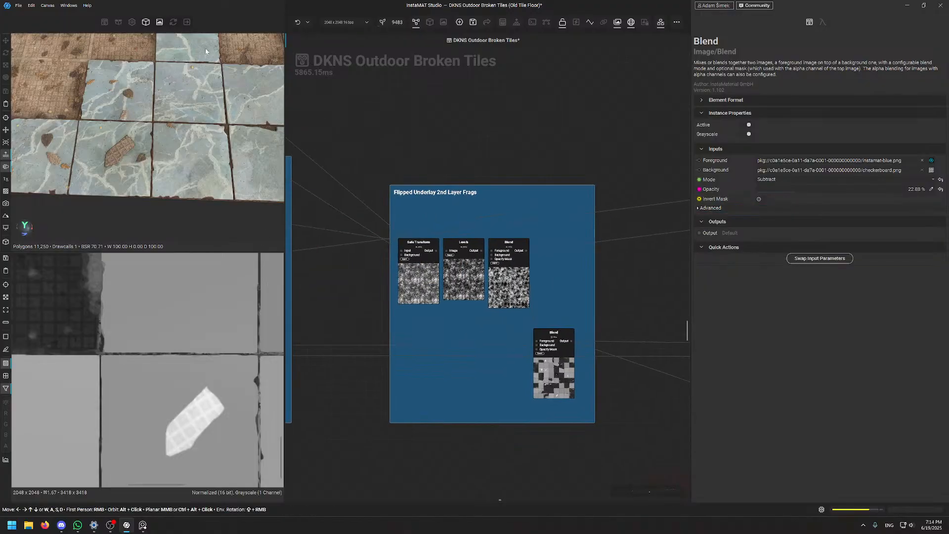
pyautogui.scroll(-8, 316, 148)
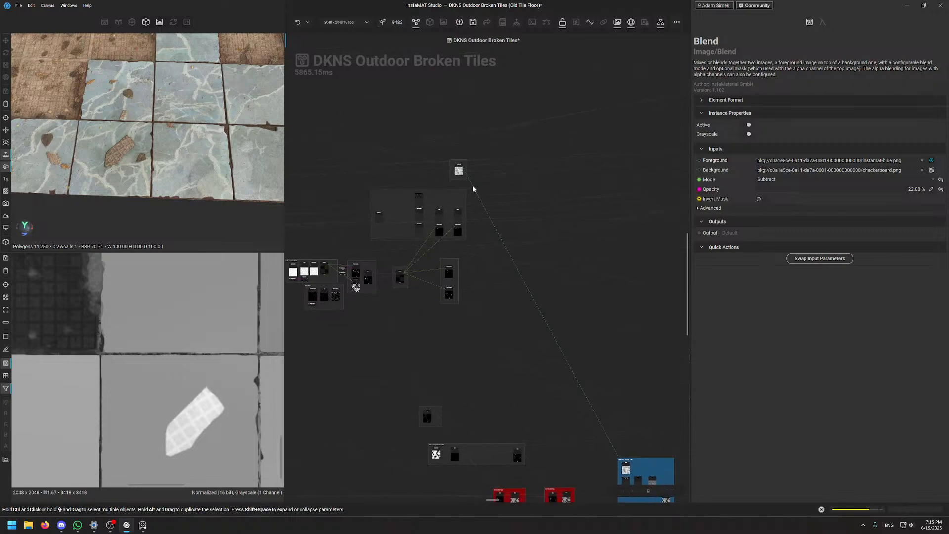
pyautogui.click(473, 185)
pyautogui.moveTo(375, 129); pyautogui.dragTo(431, 244, button='middle')
pyautogui.scroll(6, 516, 248)
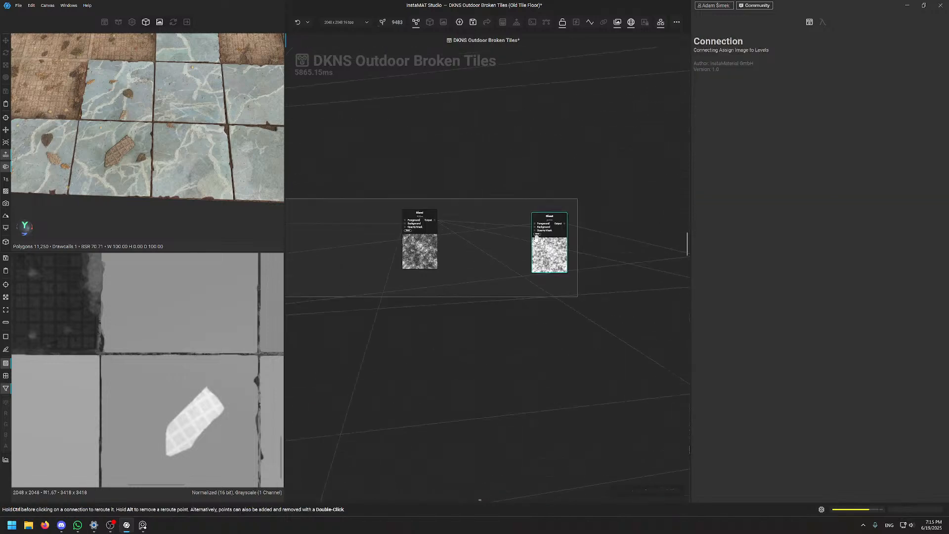
# Look through the upstream underlay groups, including the noise and Blend nodes around UnderlayBaseSub1
pyautogui.scroll(-4, 626, 295)
pyautogui.moveTo(358, 273); pyautogui.dragTo(669, 282, button='middle')
pyautogui.moveTo(361, 315); pyautogui.dragTo(560, 292, button='middle')
pyautogui.scroll(-2, 474, 321)
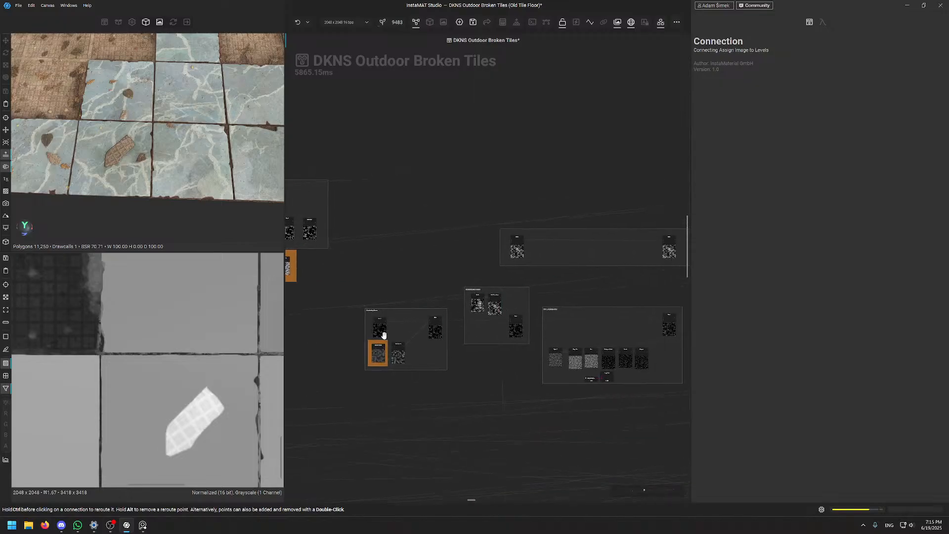
pyautogui.moveTo(524, 306); pyautogui.dragTo(373, 270, button='middle')
pyautogui.moveTo(505, 286); pyautogui.dragTo(330, 281, button='middle')
pyautogui.moveTo(510, 281); pyautogui.dragTo(692, 278, button='middle')
pyautogui.moveTo(359, 288); pyautogui.dragTo(697, 280, button='middle')
pyautogui.moveTo(622, 277); pyautogui.dragTo(483, 276, button='middle')
pyautogui.scroll(3, 483, 275)
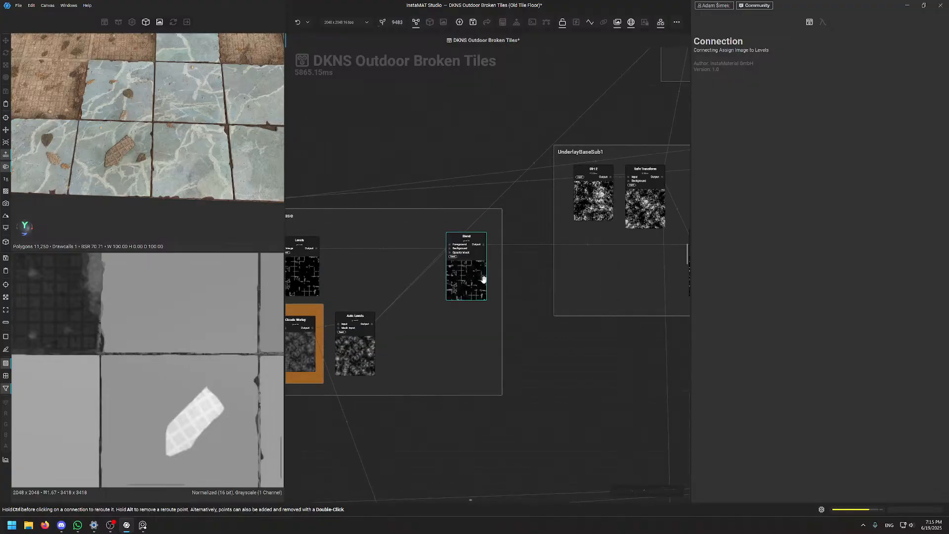
pyautogui.scroll(-2, 439, 419)
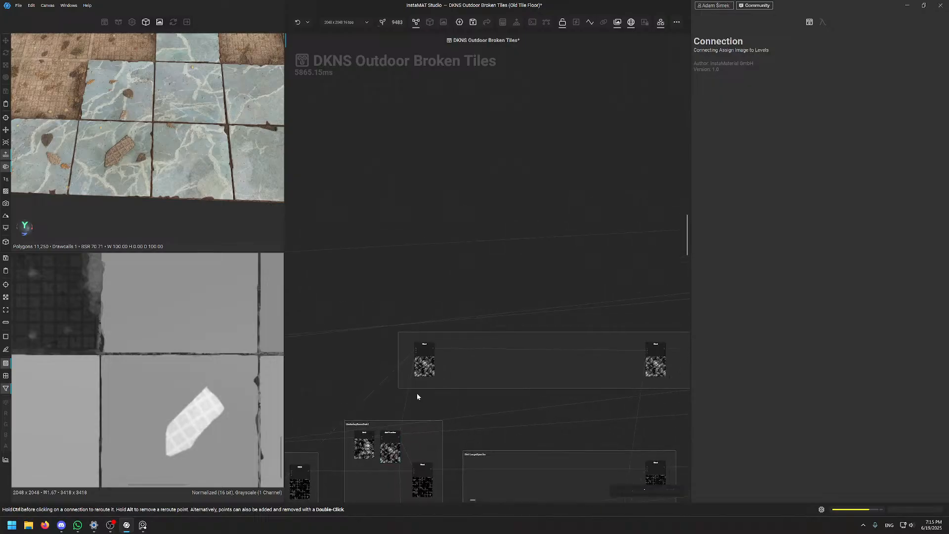
# Inspect the first two Blend nodes, set to Add and Screen, in the long frame above the underlay groups
pyautogui.doubleClick(426, 356)
pyautogui.moveTo(553, 401); pyautogui.dragTo(379, 351, button='middle')
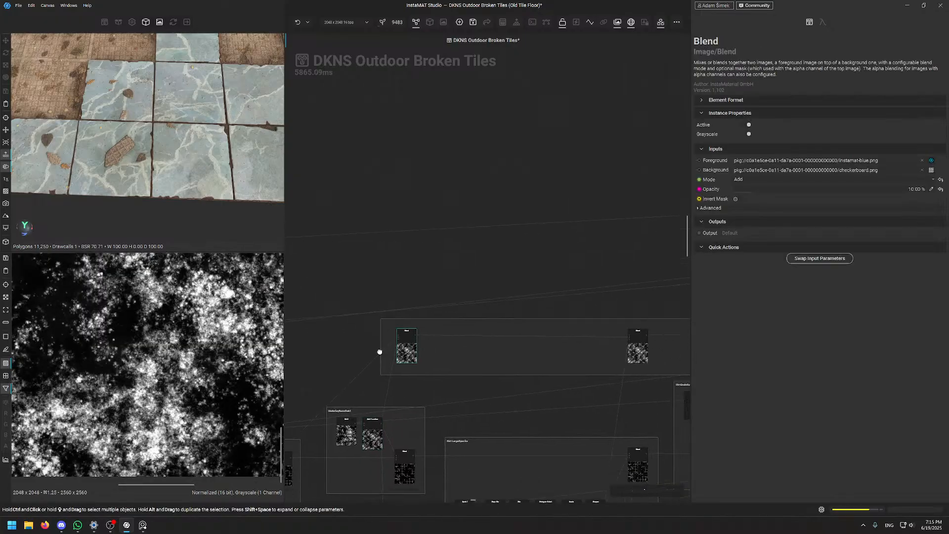
pyautogui.moveTo(645, 319); pyautogui.dragTo(548, 322, button='middle')
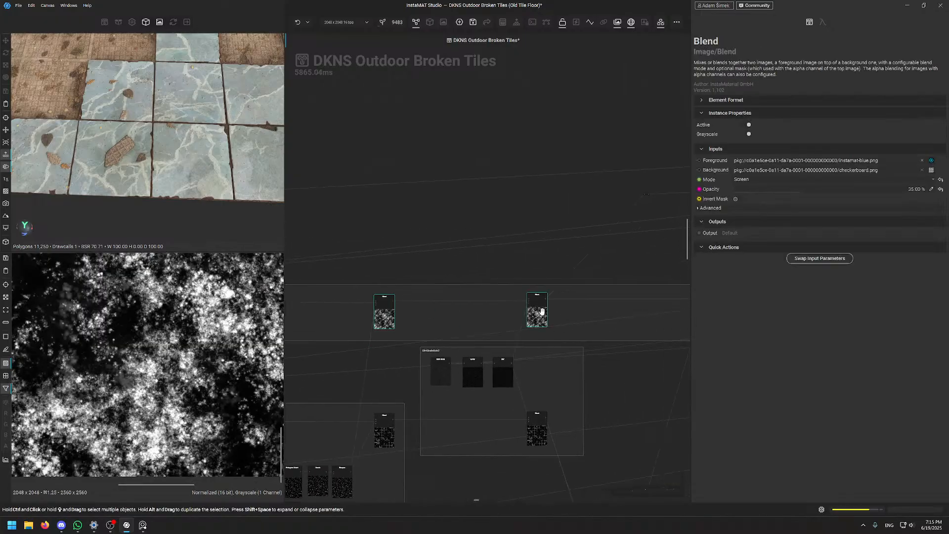
pyautogui.click(541, 312)
pyautogui.moveTo(685, 326); pyautogui.dragTo(505, 340, button='middle')
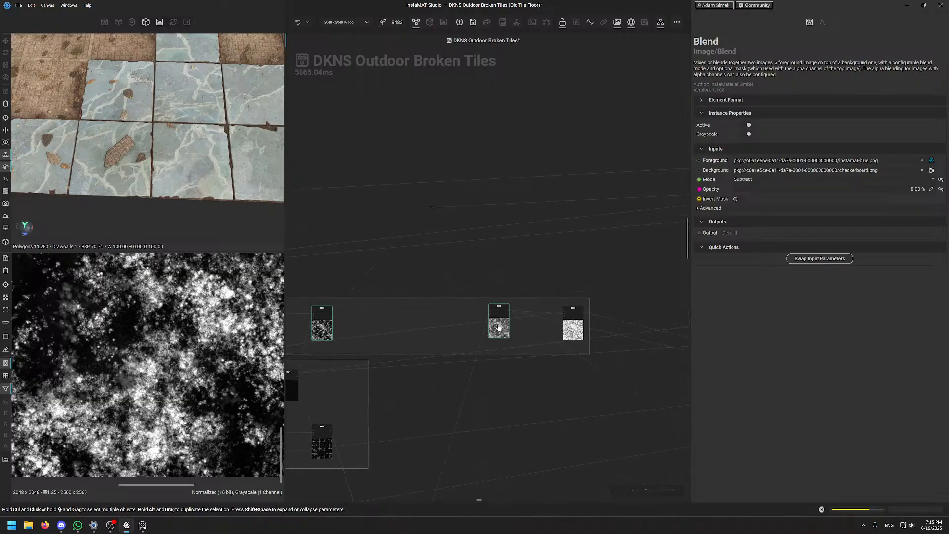
# Inspect the last two Blend nodes, set to Subtract and Add, in the long frame above the underlay groups
pyautogui.doubleClick(500, 328)
pyautogui.moveTo(581, 344); pyautogui.dragTo(473, 339, button='middle')
pyautogui.doubleClick(468, 326)
pyautogui.scroll(-5, 154, 426)
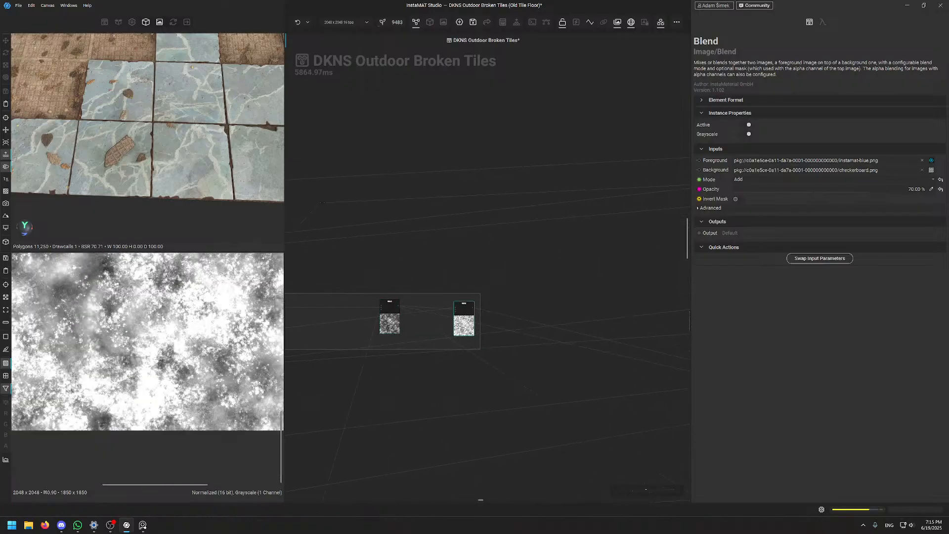
pyautogui.moveTo(467, 318); pyautogui.dragTo(462, 264)
pyautogui.click(461, 258)
pyautogui.scroll(-3, 489, 410)
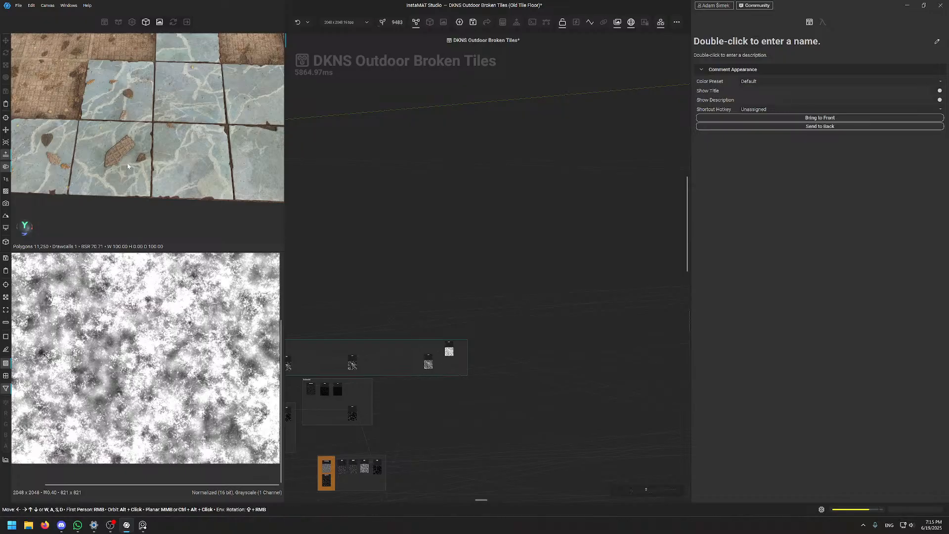
# Look through the graph from the long Blend frame to the blue underlay groups near the second-layer fragments
pyautogui.scroll(2, 435, 368)
pyautogui.scroll(1, 442, 389)
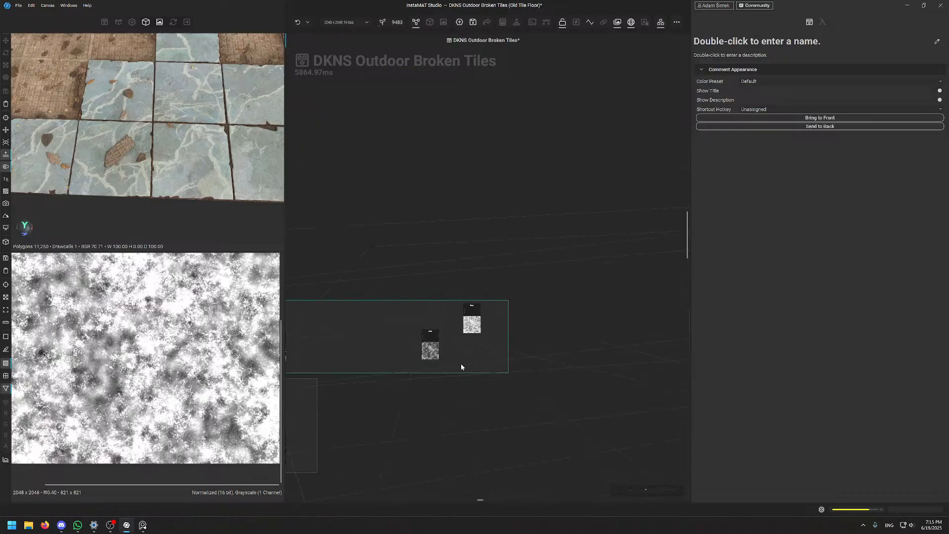
pyautogui.scroll(-3, 506, 381)
pyautogui.moveTo(504, 378); pyautogui.dragTo(362, 173, button='middle')
pyautogui.moveTo(523, 301)
pyautogui.mouseDown(button='middle')
pyautogui.moveTo(475, 271)
pyautogui.moveTo(418, 190)
pyautogui.mouseUp(button='middle')
pyautogui.moveTo(451, 303); pyautogui.dragTo(277, 269, button='middle')
pyautogui.scroll(3, 555, 376)
pyautogui.moveTo(589, 350); pyautogui.dragTo(437, 280, button='middle')
pyautogui.scroll(4, 496, 256)
pyautogui.scroll(-5, 495, 250)
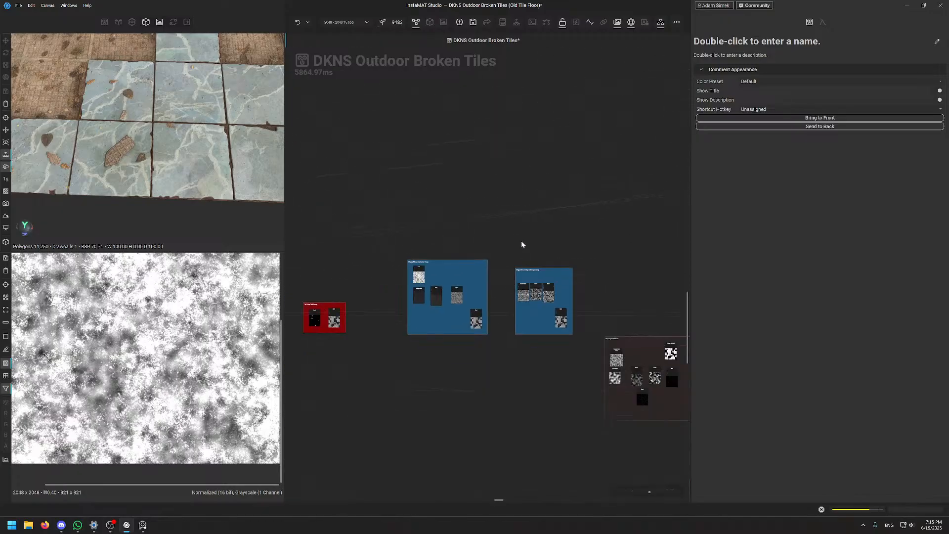
# Preview the final Blend node of the Flipped Underlay 2nd Layer Frags group and examine a fragment up close
pyautogui.moveTo(521, 240); pyautogui.dragTo(416, 264, button='middle')
pyautogui.scroll(4, 447, 291)
pyautogui.moveTo(446, 291); pyautogui.dragTo(591, 256, button='middle')
pyautogui.scroll(1, 572, 261)
pyautogui.scroll(3, 572, 262)
pyautogui.moveTo(634, 363); pyautogui.dragTo(483, 296, button='middle')
pyautogui.doubleClick(518, 380)
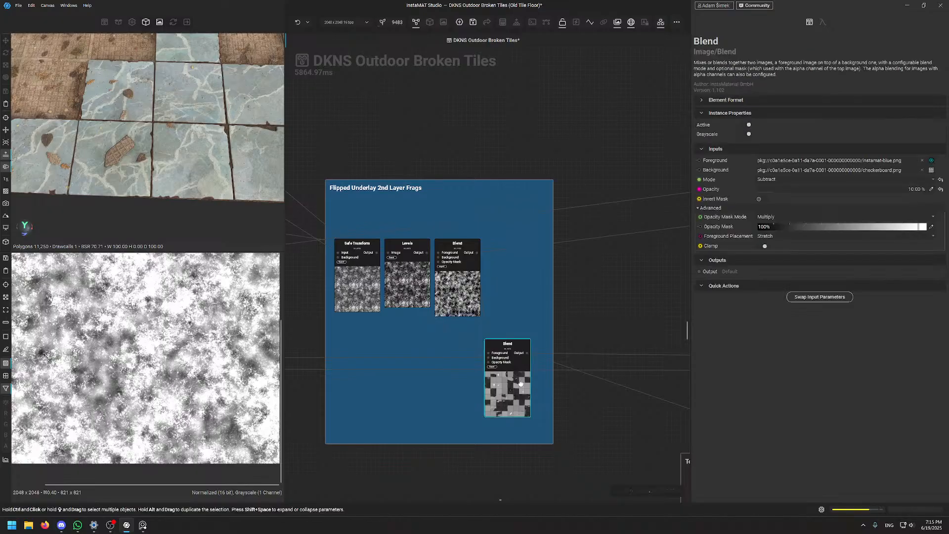
pyautogui.moveTo(79, 259); pyautogui.dragTo(127, 314, button='middle')
pyautogui.scroll(5, 150, 357)
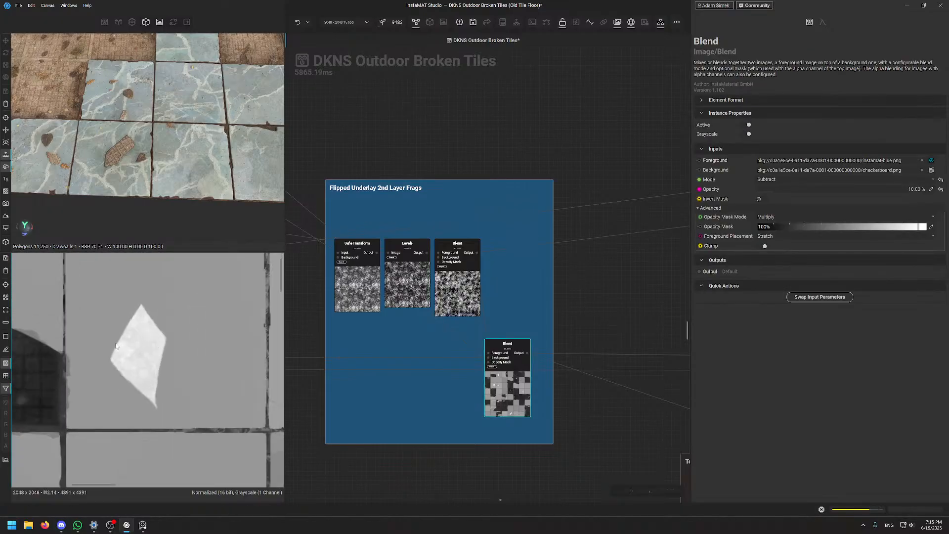
pyautogui.scroll(-5, 527, 221)
# Examine the Top Layer Pebbles group, including its Turbulent Perlin Noise and lower Levels nodes, and the pebbles on the tiles
pyautogui.moveTo(614, 273); pyautogui.dragTo(435, 344, button='middle')
pyautogui.scroll(5, 356, 356)
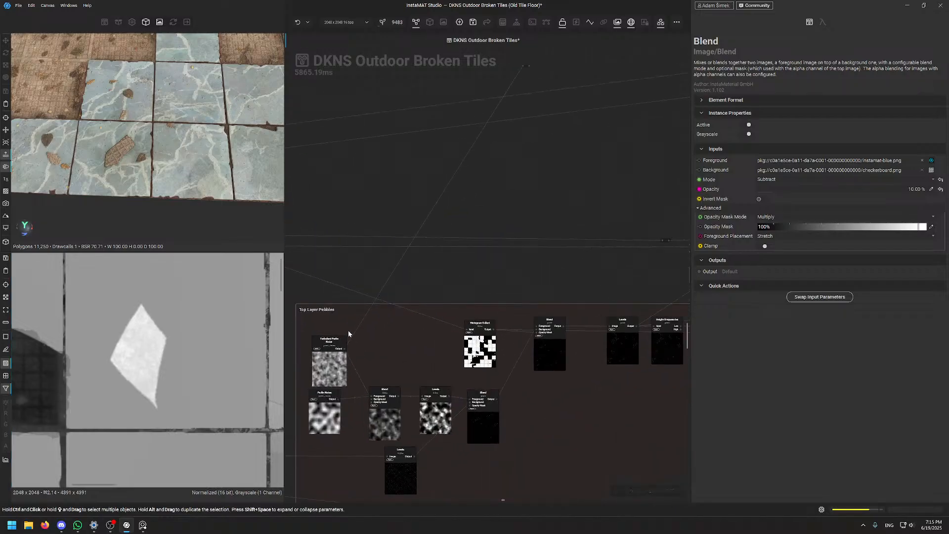
pyautogui.click(396, 321)
pyautogui.keyDown('alt'); pyautogui.moveTo(146, 140); pyautogui.dragTo(179, 119); pyautogui.keyUp('alt')
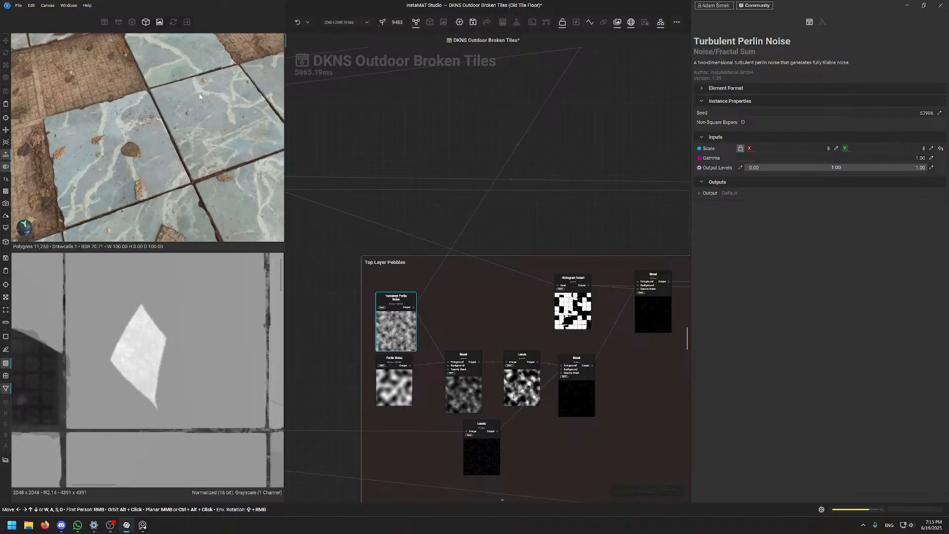
pyautogui.click(487, 462)
pyautogui.scroll(-5, 235, 355)
pyautogui.scroll(1, 185, 359)
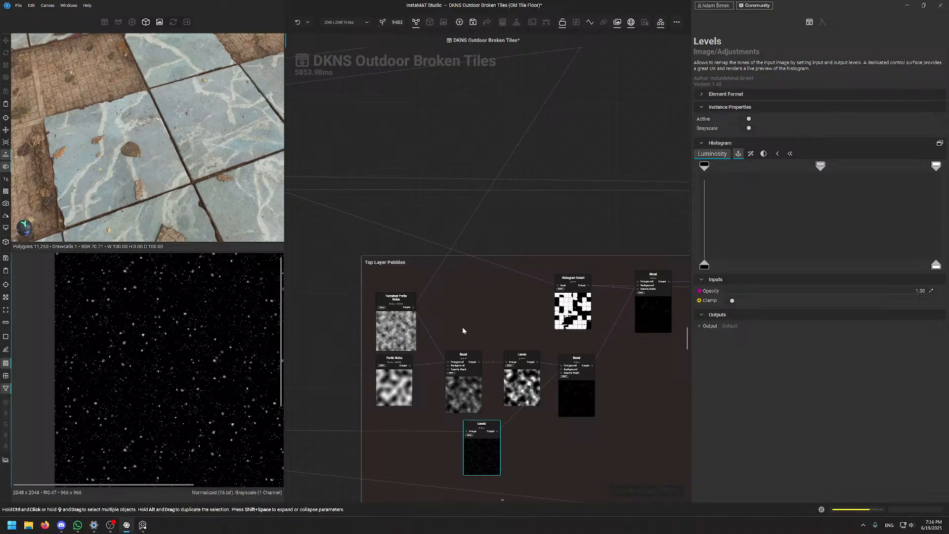
pyautogui.scroll(-2, 427, 263)
pyautogui.scroll(-3, 426, 261)
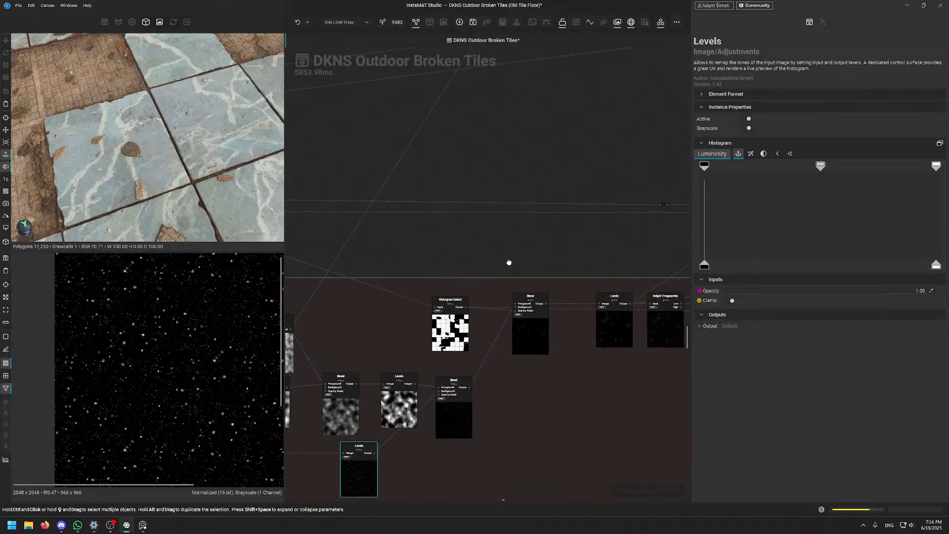
pyautogui.moveTo(507, 258); pyautogui.dragTo(504, 261, button='middle')
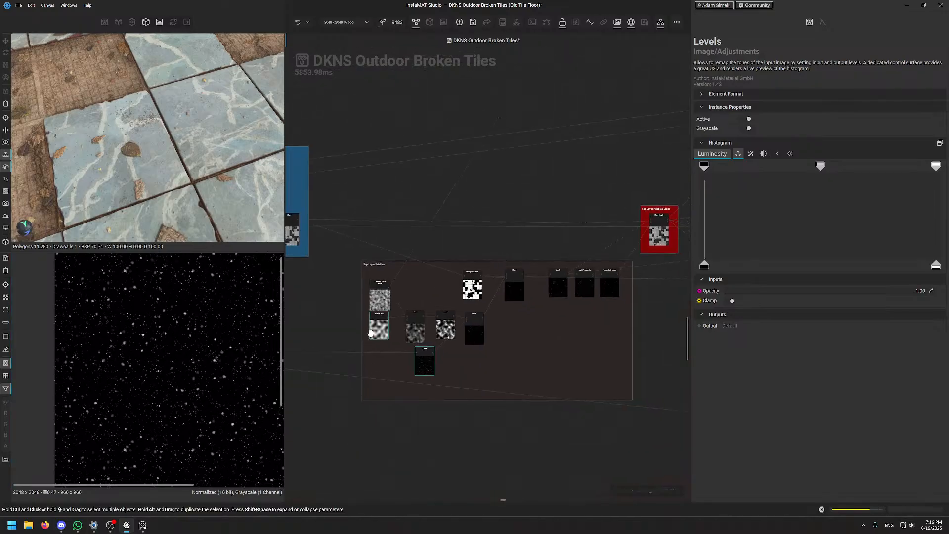
# Preview the Output and Mask of the Blend Height node in Top Layer Pebbles Blend and check the 3D tile surface
pyautogui.moveTo(558, 284); pyautogui.dragTo(326, 365, button='middle')
pyautogui.scroll(8, 494, 272)
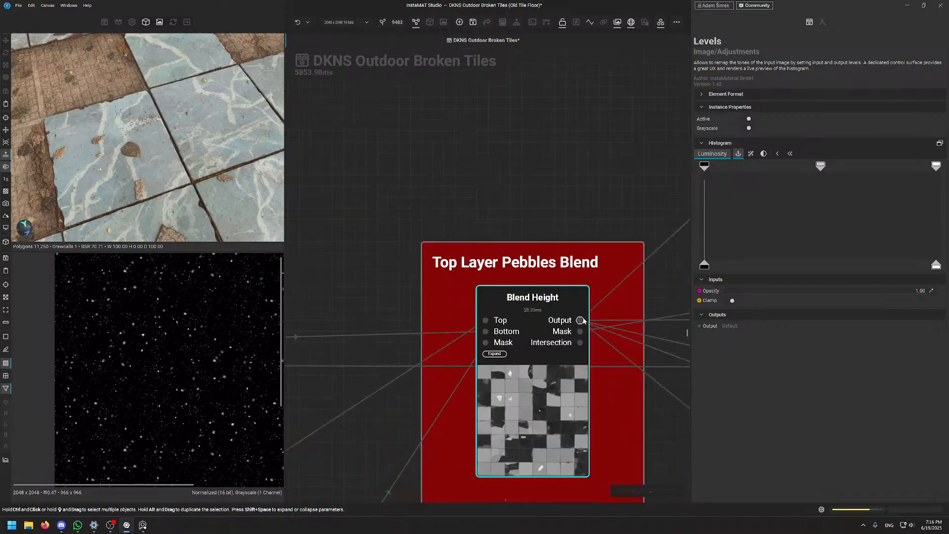
pyautogui.doubleClick(583, 321)
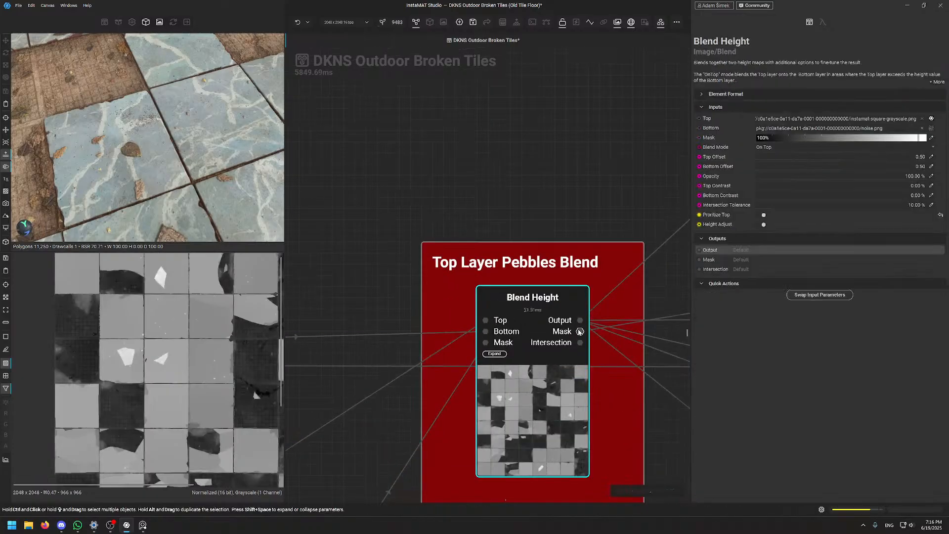
pyautogui.click(580, 331)
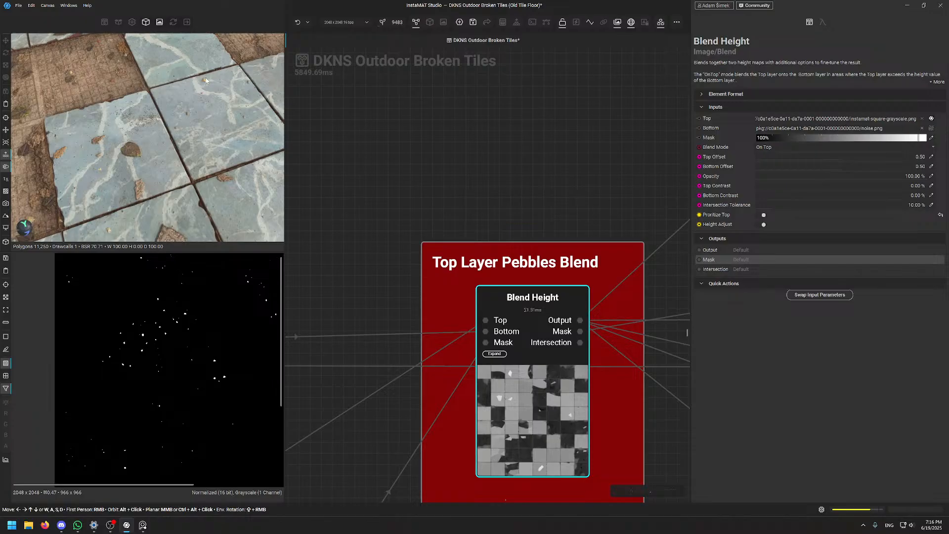
pyautogui.keyDown('alt'); pyautogui.moveTo(206, 80); pyautogui.dragTo(161, 130); pyautogui.keyUp('alt')
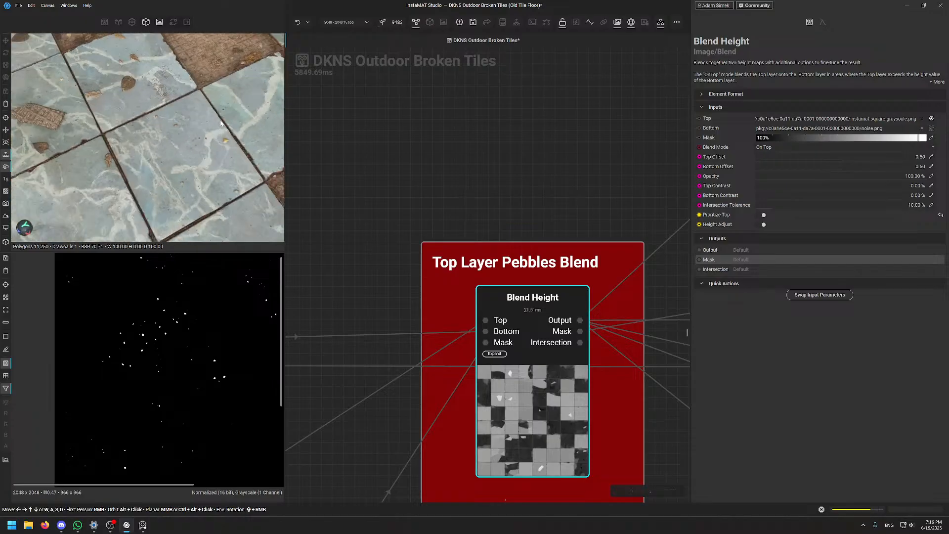
# Send the Twig Atlas comment frame to the back and save the project
pyautogui.scroll(-5, 503, 189)
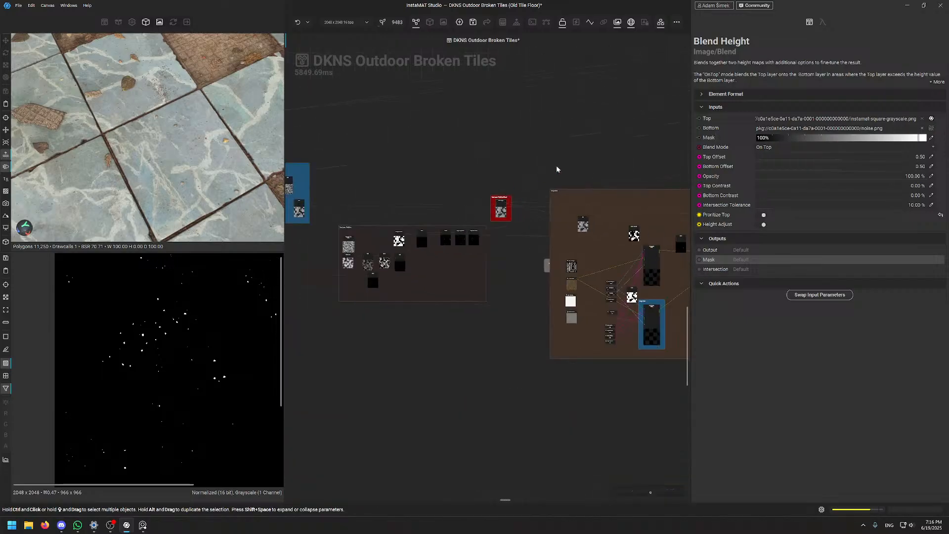
pyautogui.moveTo(556, 169); pyautogui.dragTo(469, 202, button='middle')
pyautogui.click(561, 207)
pyautogui.click(568, 230)
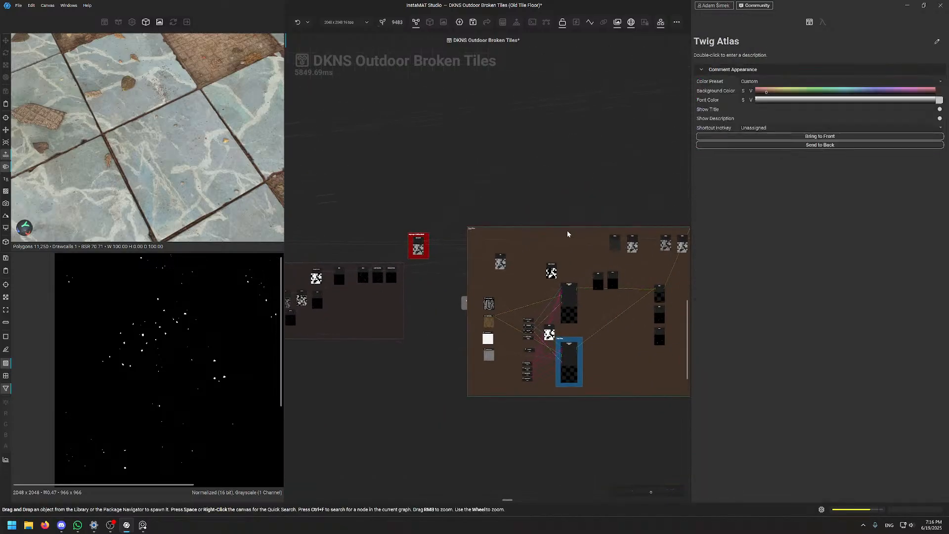
pyautogui.click(800, 143)
pyautogui.click(443, 137)
pyautogui.hotkey('ctrl', 's')
pyautogui.scroll(-1, 514, 148)
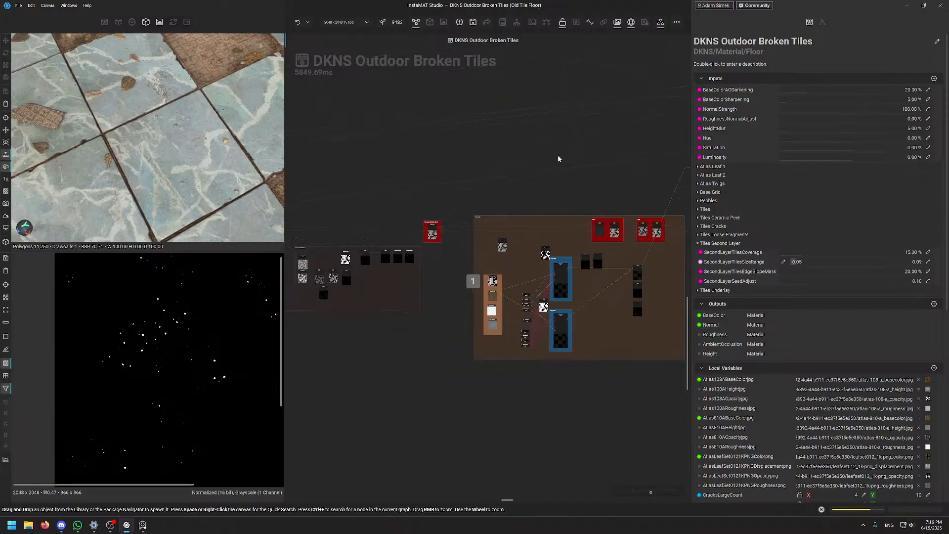
# Look over the second-layer, underlay and pebble groups leading up to the Twig Atlas frame
pyautogui.moveTo(559, 159); pyautogui.dragTo(782, 207, button='middle')
pyautogui.moveTo(402, 257); pyautogui.dragTo(583, 247, button='middle')
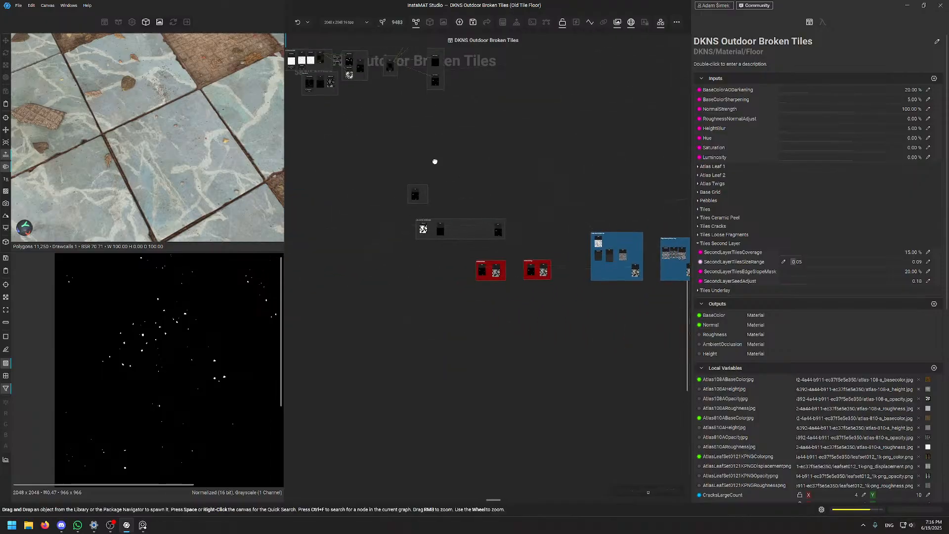
pyautogui.moveTo(435, 161); pyautogui.dragTo(588, 327, button='middle')
pyautogui.moveTo(521, 352); pyautogui.dragTo(400, 168, button='middle')
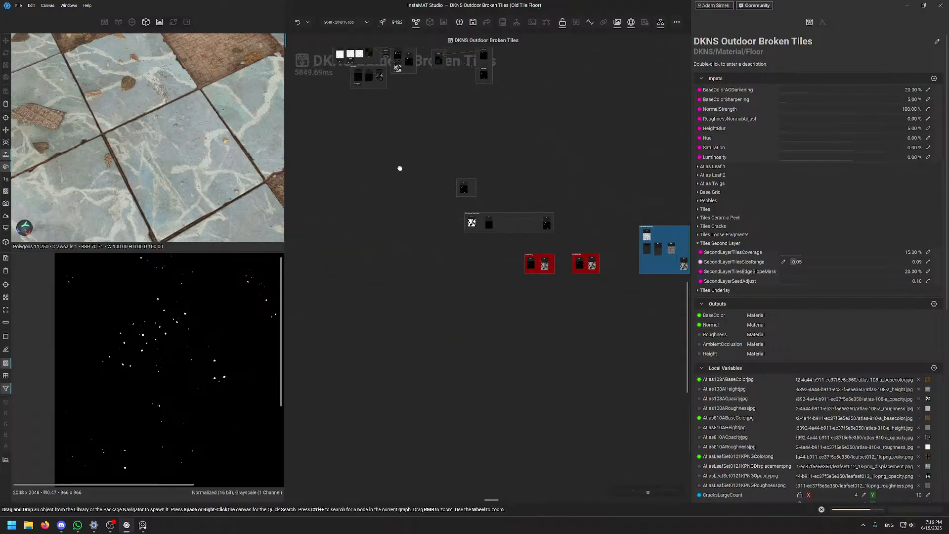
pyautogui.moveTo(581, 325); pyautogui.dragTo(452, 348, button='middle')
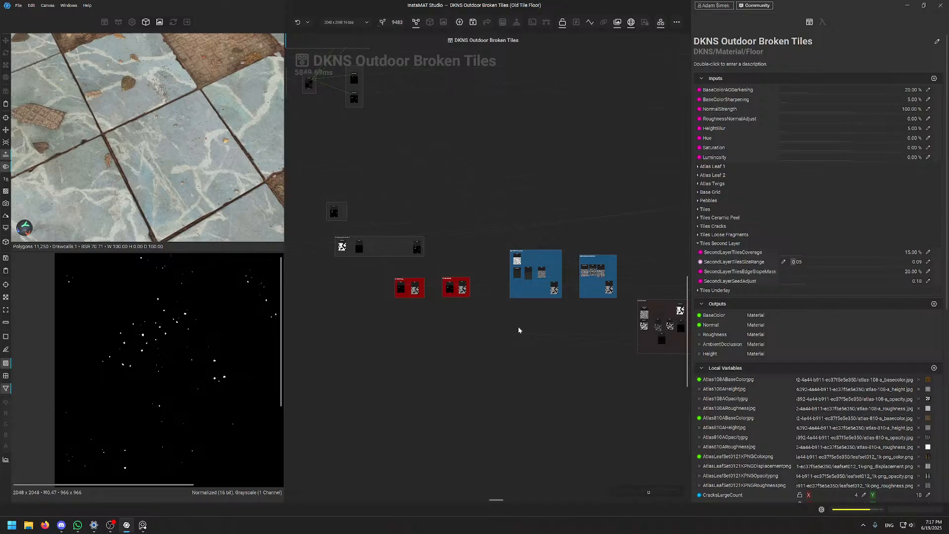
pyautogui.moveTo(558, 367); pyautogui.dragTo(408, 347, button='middle')
pyautogui.moveTo(589, 302); pyautogui.dragTo(385, 292, button='middle')
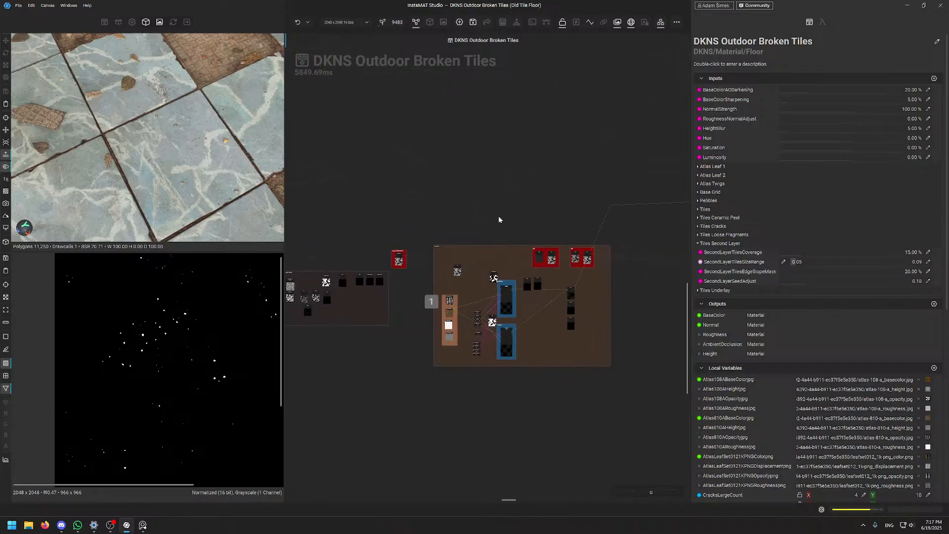
pyautogui.moveTo(397, 208); pyautogui.dragTo(390, 206, button='middle')
# Preview the Atlas 810A Opacity map in the Twig Atlas frame and examine its twig shapes
pyautogui.scroll(8, 438, 290)
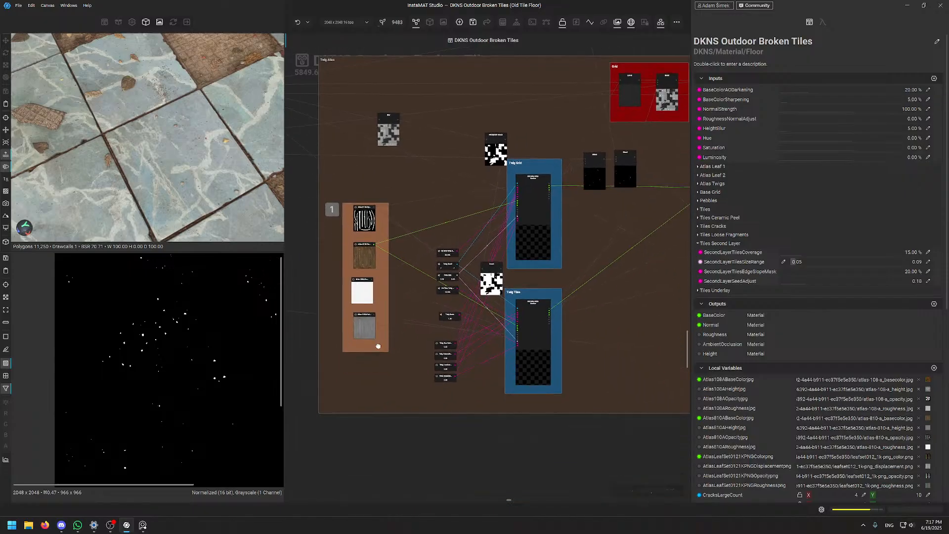
pyautogui.scroll(1, 535, 178)
pyautogui.moveTo(497, 244); pyautogui.dragTo(663, 206, button='middle')
pyautogui.scroll(5, 425, 192)
pyautogui.doubleClick(395, 186)
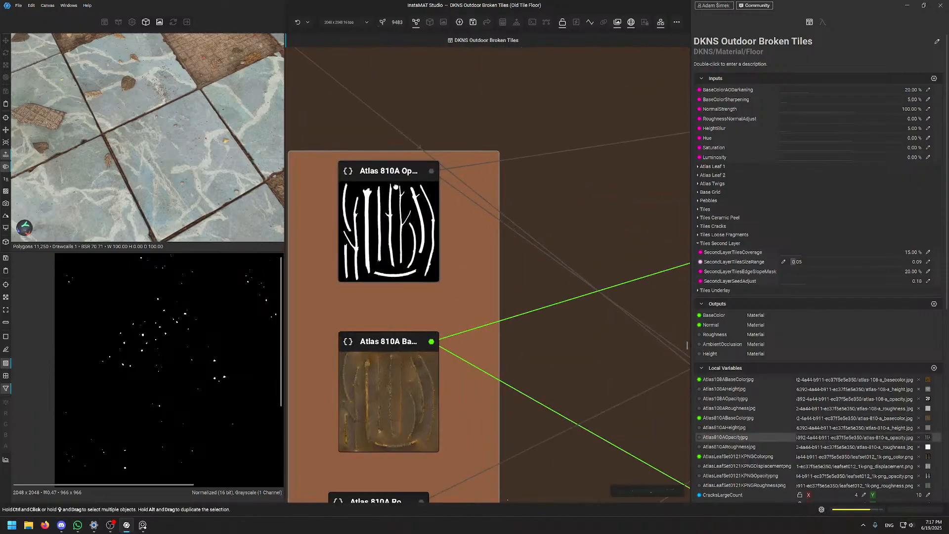
pyautogui.click(421, 209)
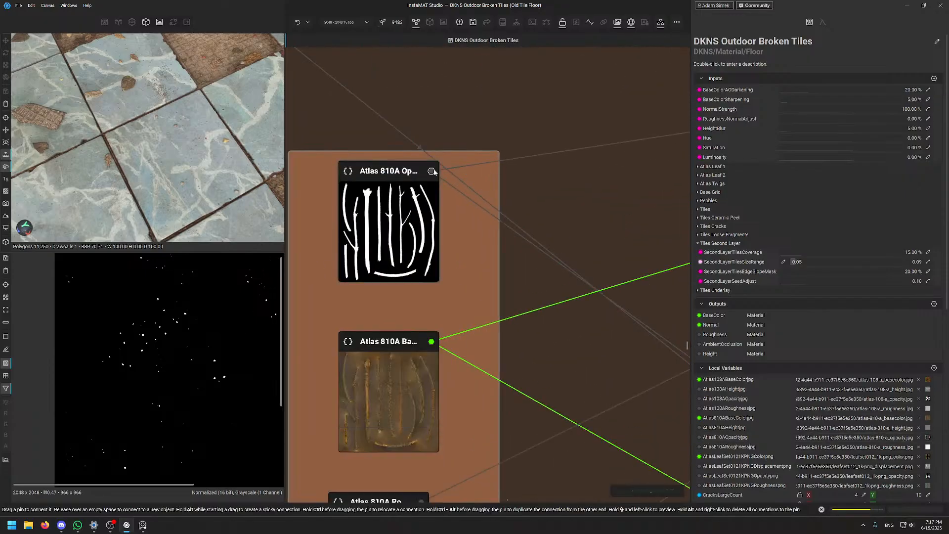
pyautogui.doubleClick(431, 171)
pyautogui.scroll(-5, 207, 346)
pyautogui.scroll(5, 207, 343)
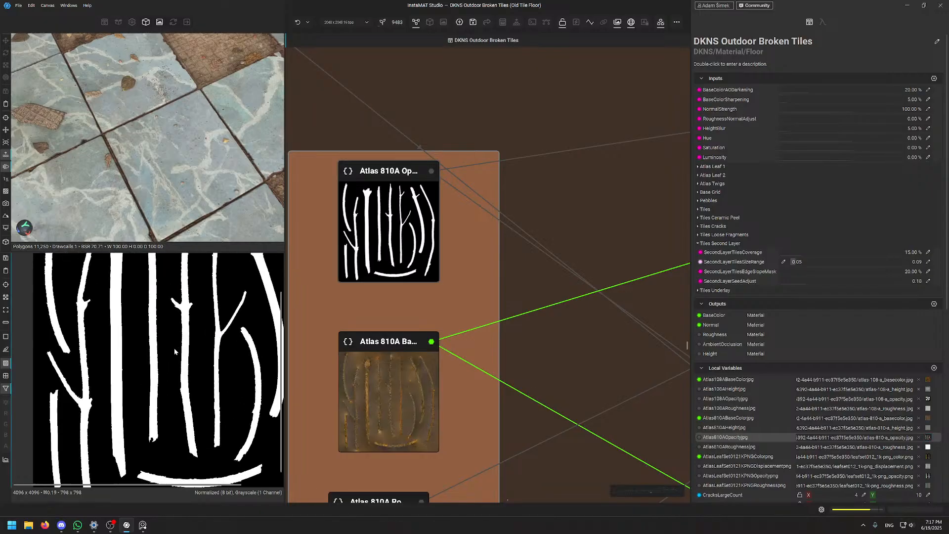
pyautogui.scroll(-2, 154, 374)
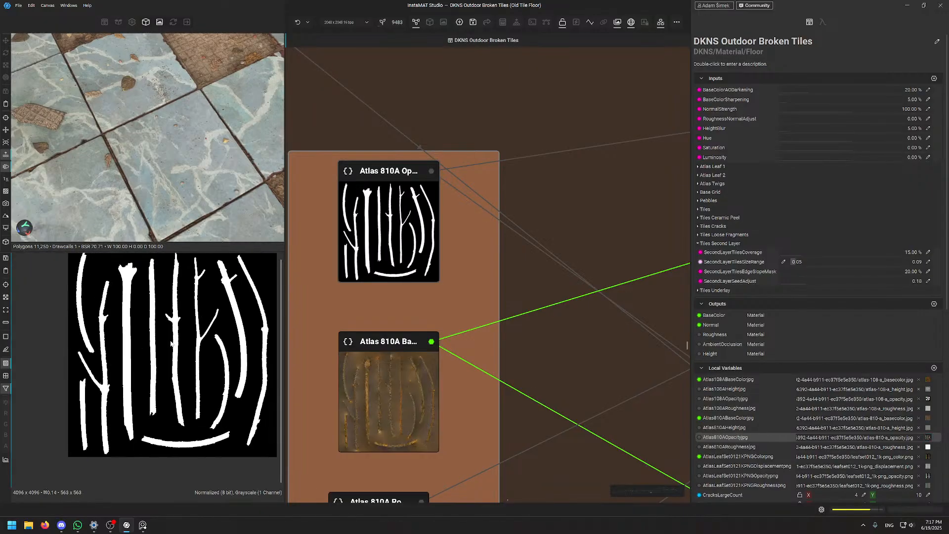
pyautogui.scroll(1, 161, 352)
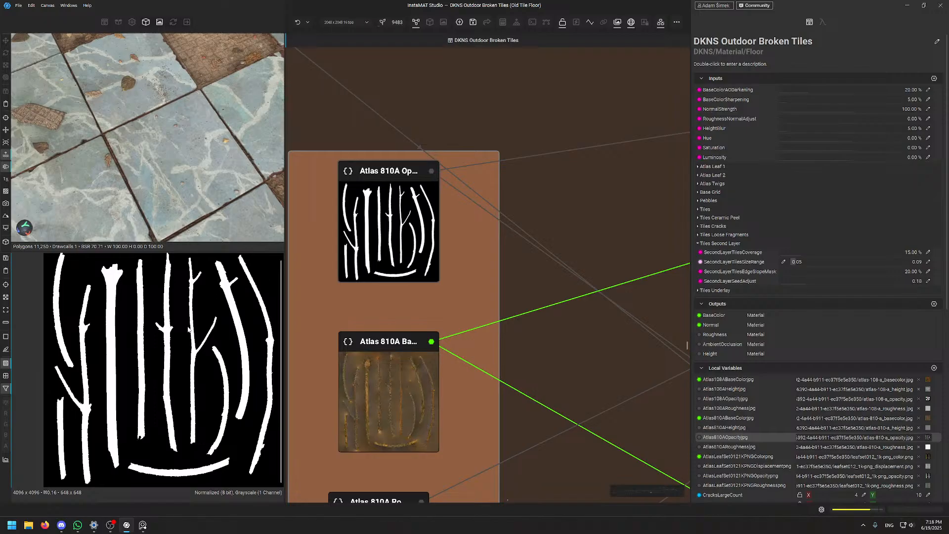
# Align the Atlas 810A Roughness node with the other atlas map nodes in the orange frame
pyautogui.click(425, 123)
pyautogui.scroll(-5, 443, 121)
pyautogui.moveTo(464, 117); pyautogui.dragTo(487, 196, button='middle')
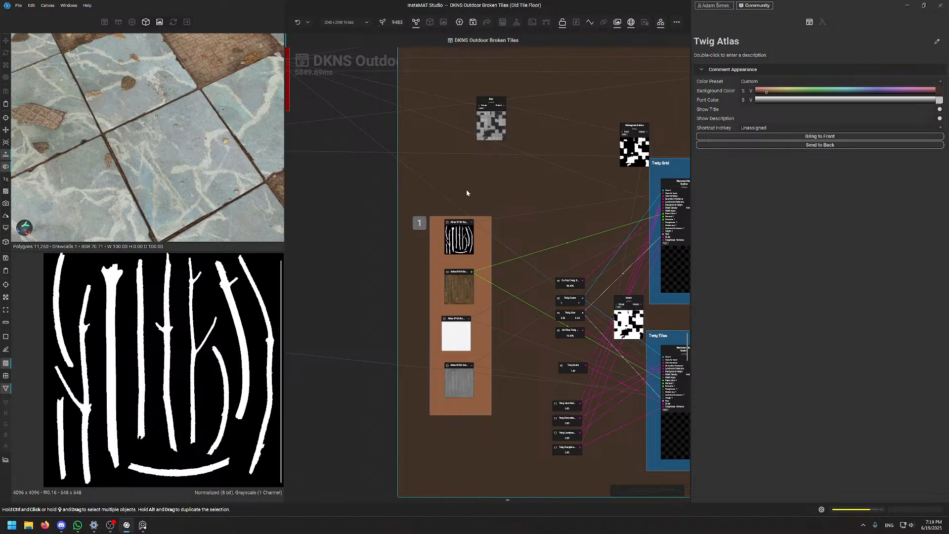
pyautogui.scroll(5, 466, 189)
pyautogui.moveTo(461, 423); pyautogui.dragTo(468, 424)
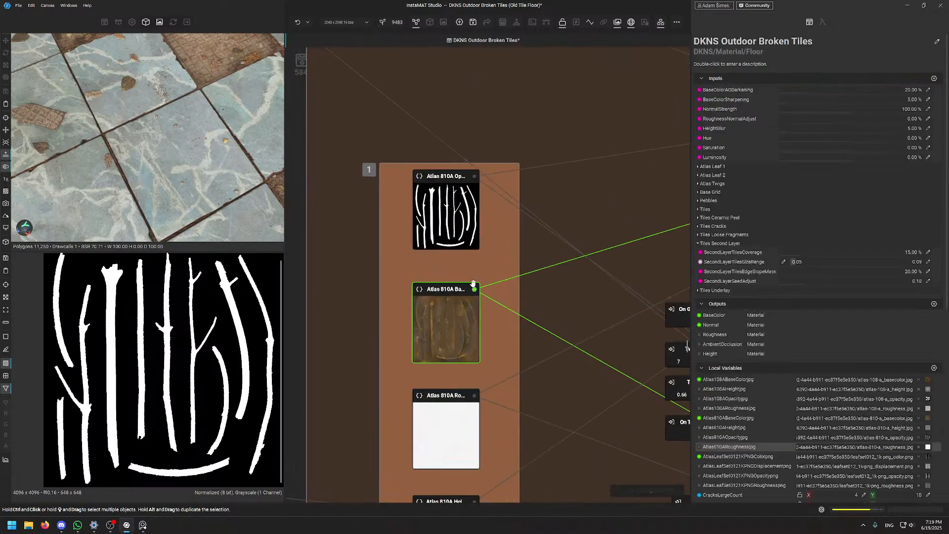
pyautogui.click(448, 110)
pyautogui.scroll(-5, 448, 110)
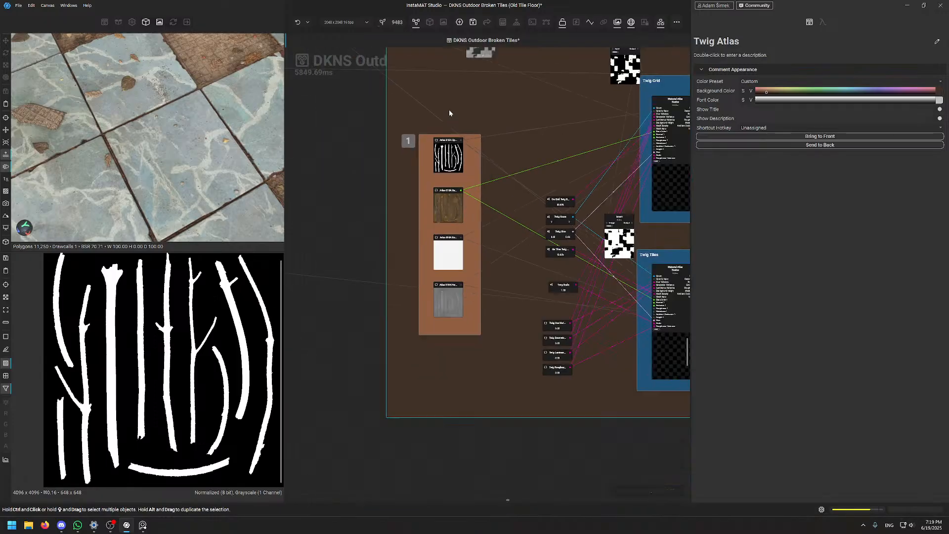
# Switch to the ambientCG asset list in Firefox, filter it by the Atlas type, and browse the available atlases
pyautogui.click(295, 191)
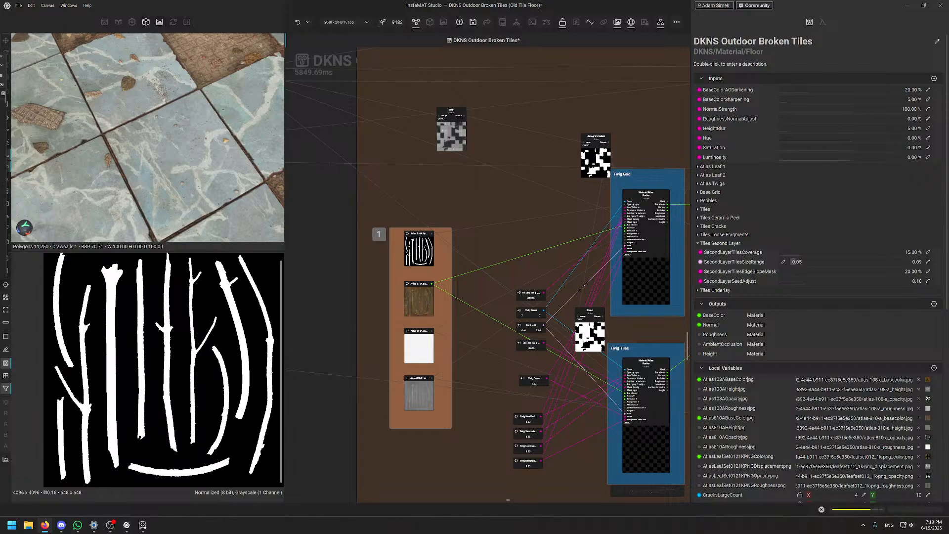
pyautogui.moveTo(948, 99); pyautogui.dragTo(427, 92)
pyautogui.doubleClick(426, 92)
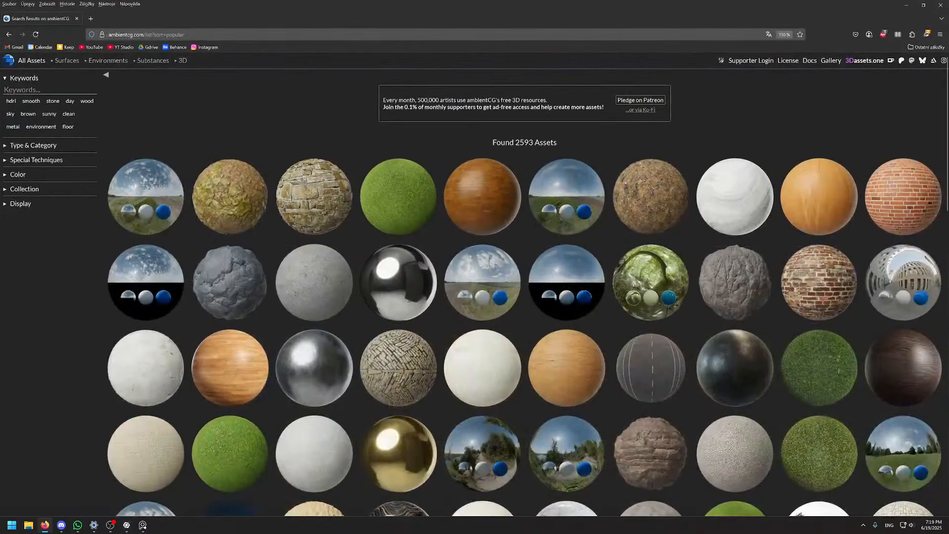
pyautogui.click(30, 145)
pyautogui.click(13, 178)
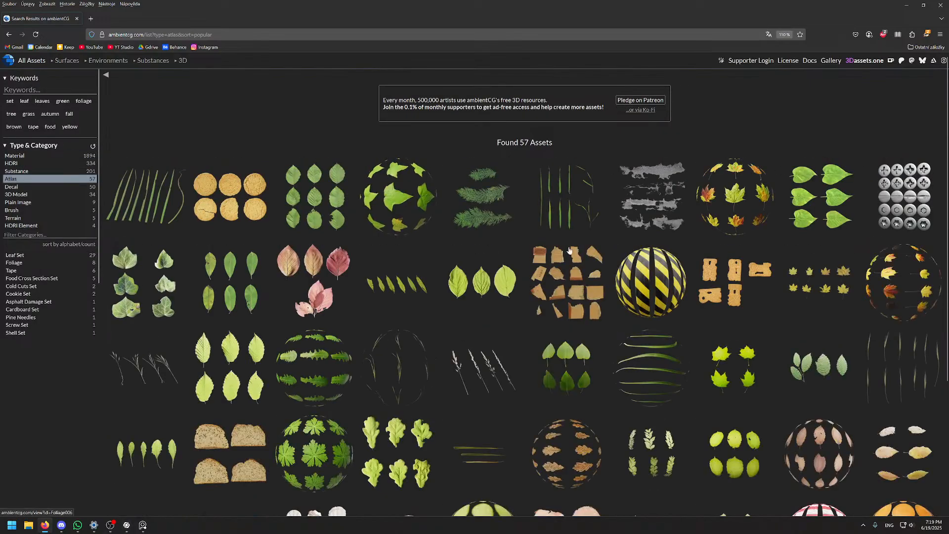
pyautogui.scroll(-4, 361, 341)
pyautogui.scroll(3, 361, 341)
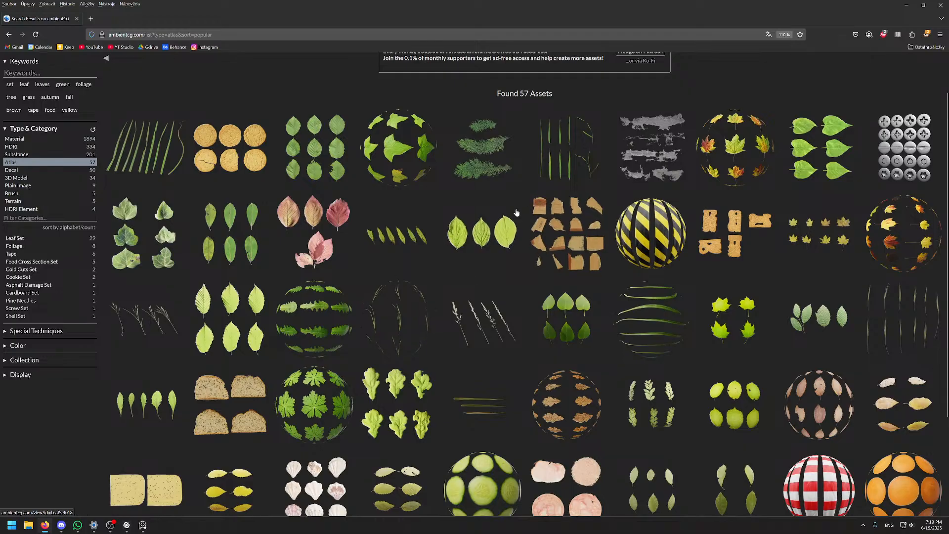
# Browse the ambientCG atlas list, open the brown oak leaf set Leaf Set 012 to view it, and return to the list
pyautogui.scroll(-3, 516, 213)
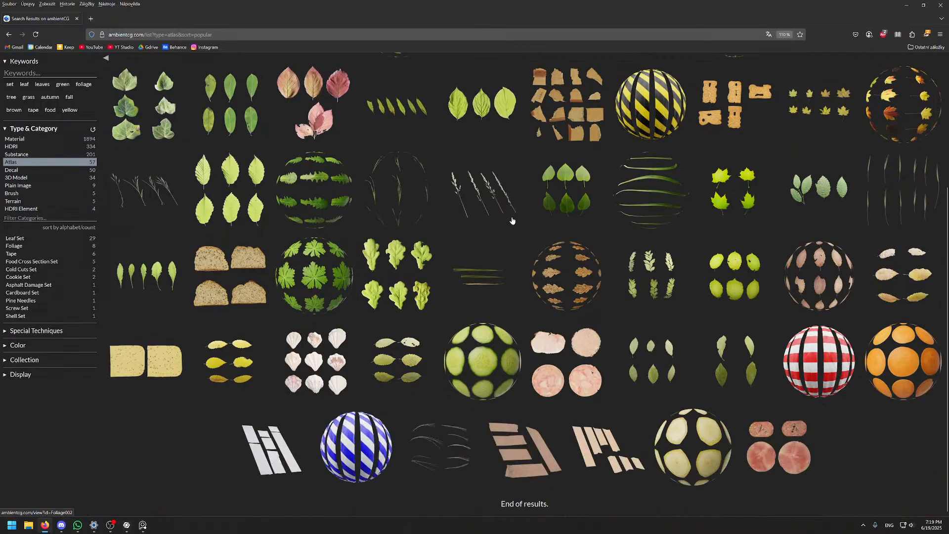
pyautogui.scroll(5, 513, 219)
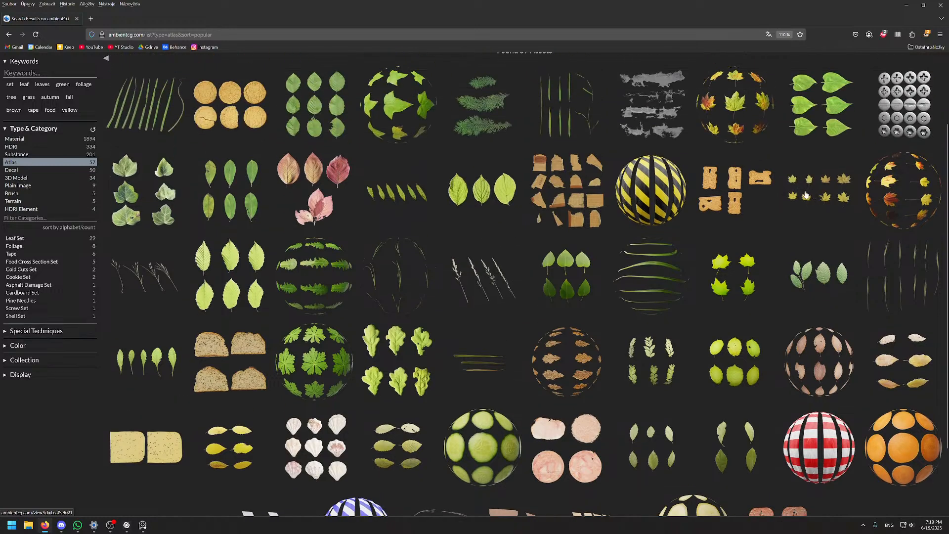
pyautogui.scroll(-5, 529, 240)
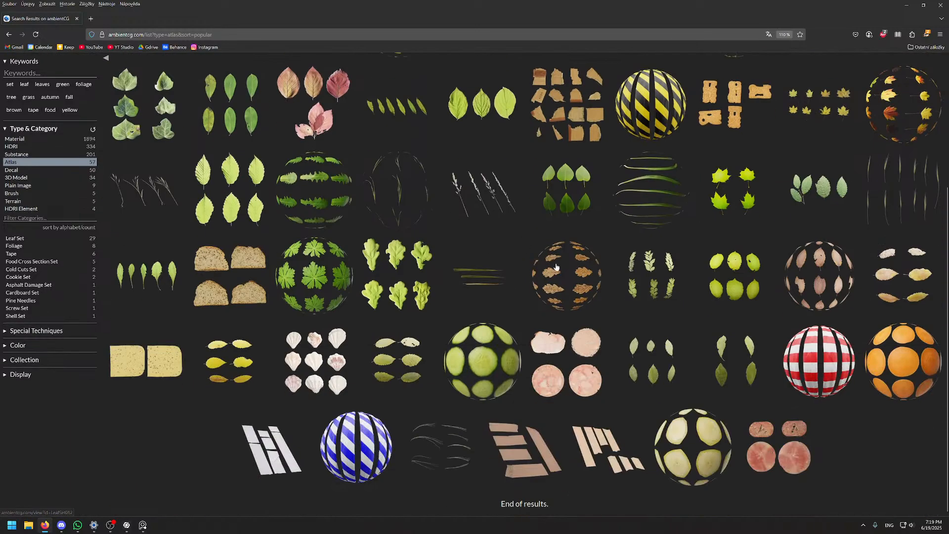
pyautogui.click(556, 270)
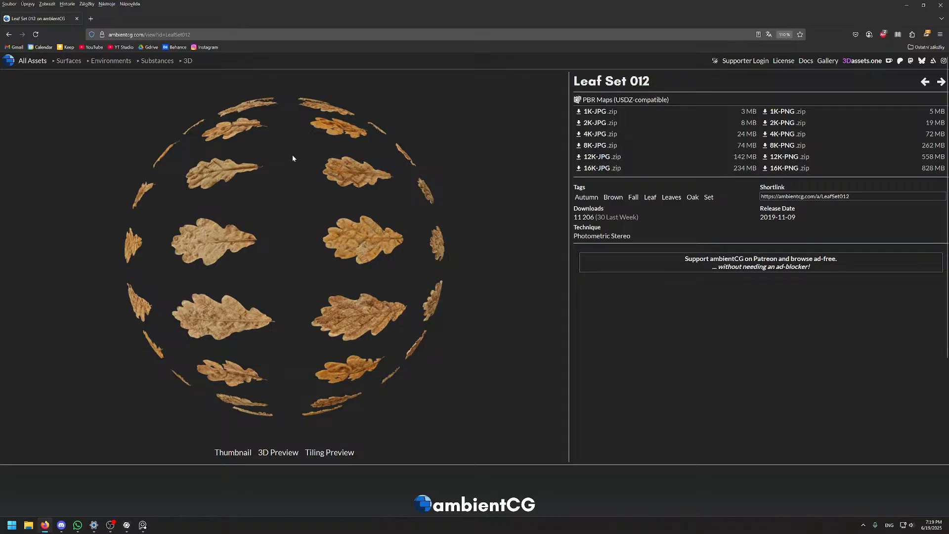
pyautogui.hotkey('alt', 'Left')
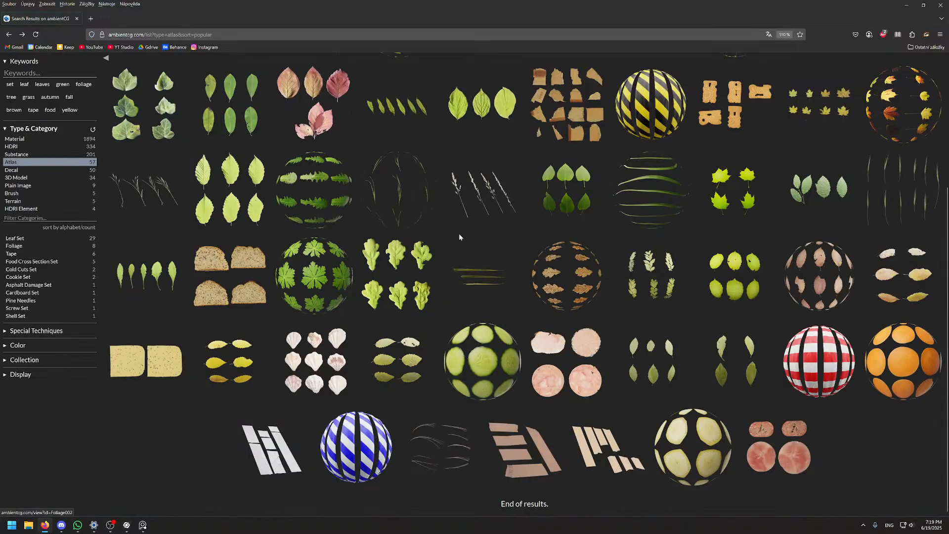
# View the green leaf atlas Leaf Set 024, return to the list, and look through the remaining atlases
pyautogui.scroll(5, 459, 234)
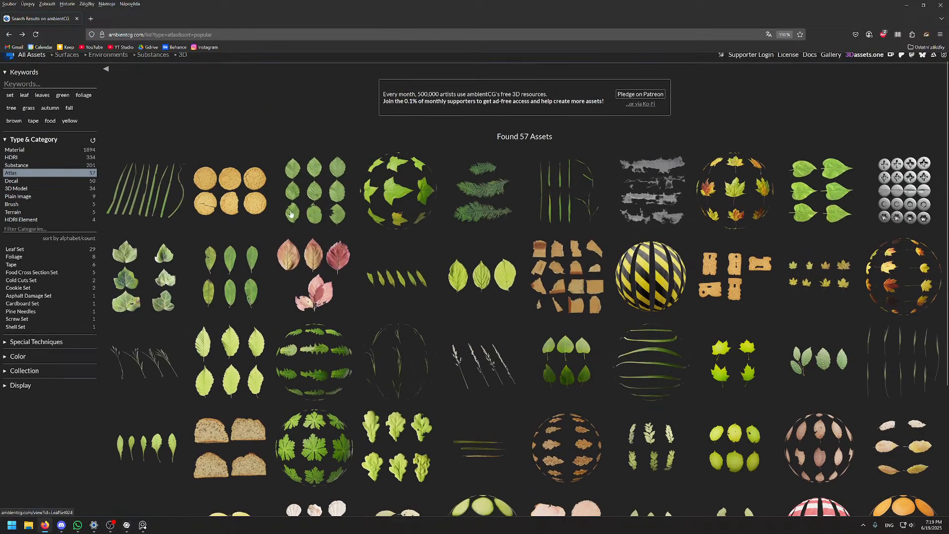
pyautogui.click(317, 190)
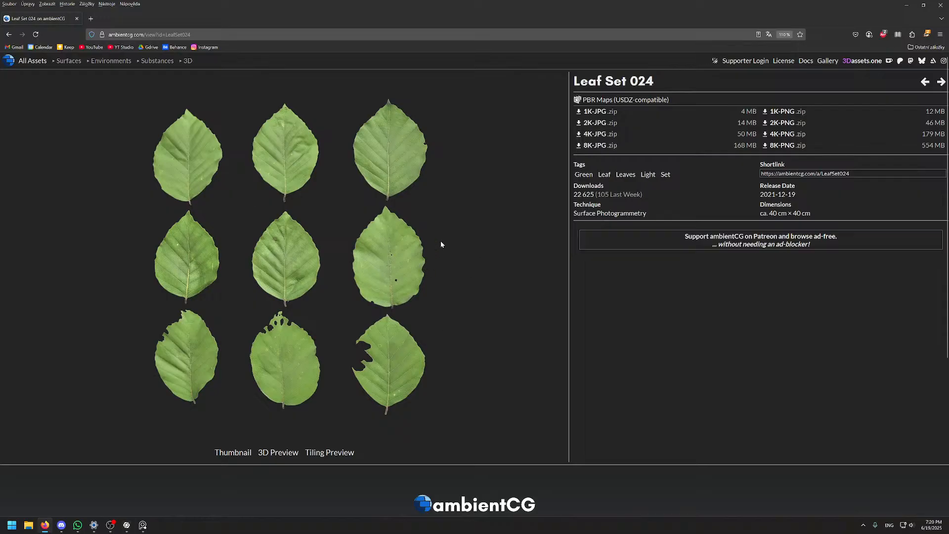
pyautogui.hotkey('alt', 'Left')
pyautogui.scroll(-3, 258, 138)
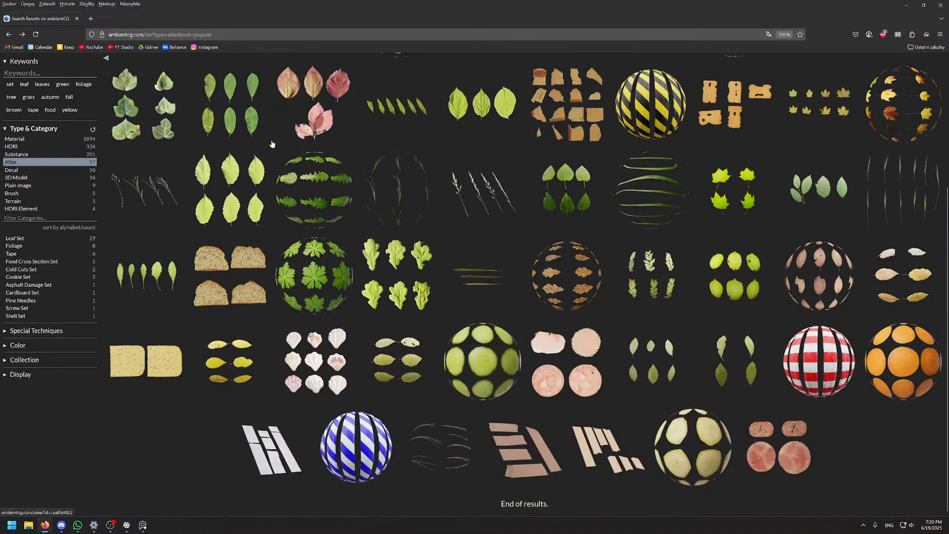
pyautogui.scroll(3, 271, 142)
pyautogui.scroll(-3, 275, 175)
pyautogui.scroll(5, 274, 175)
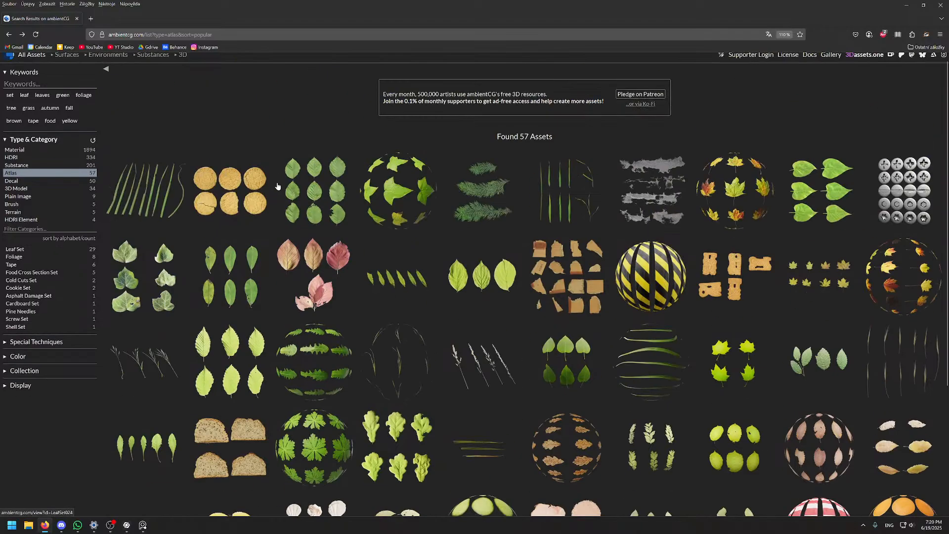
pyautogui.scroll(-5, 317, 228)
pyautogui.scroll(3, 337, 275)
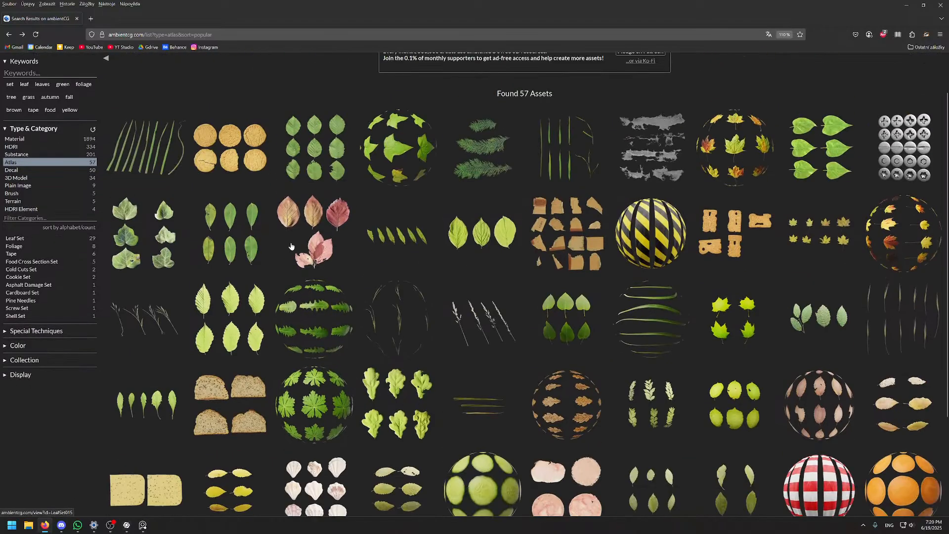
# Switch back to InstaMAT Studio, preview the Atlas 810A Base Color map, and examine the twig bark up close
pyautogui.click(900, 8)
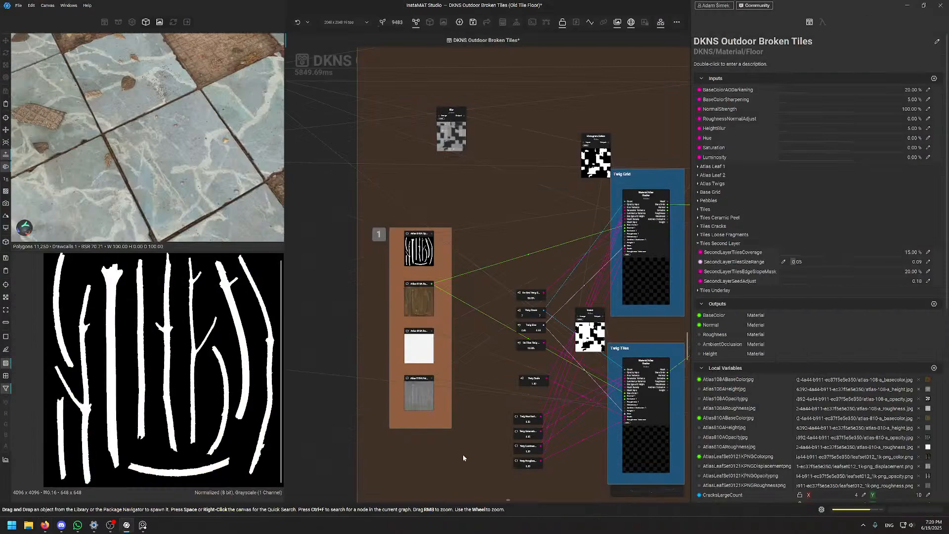
pyautogui.moveTo(424, 412); pyautogui.dragTo(428, 305, button='middle')
pyautogui.scroll(5, 428, 173)
pyautogui.doubleClick(419, 121)
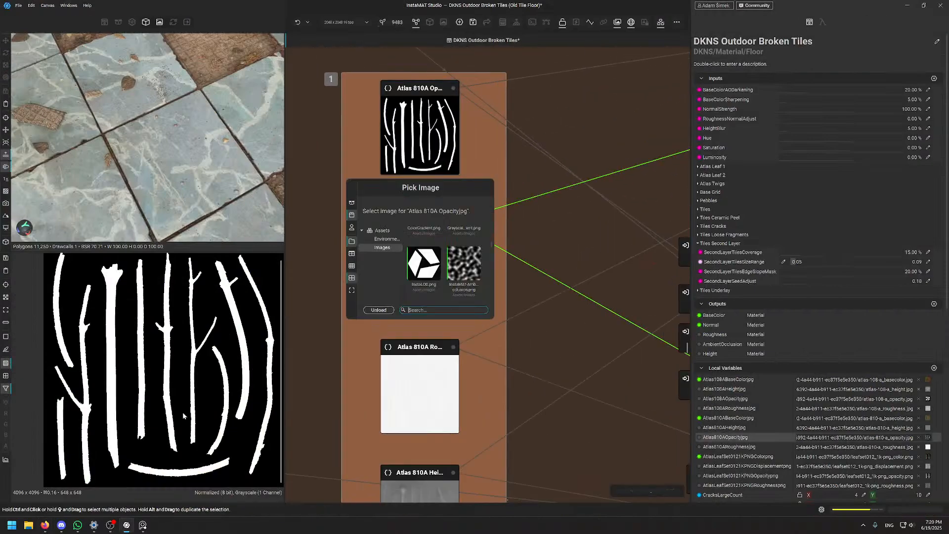
pyautogui.press('Escape')
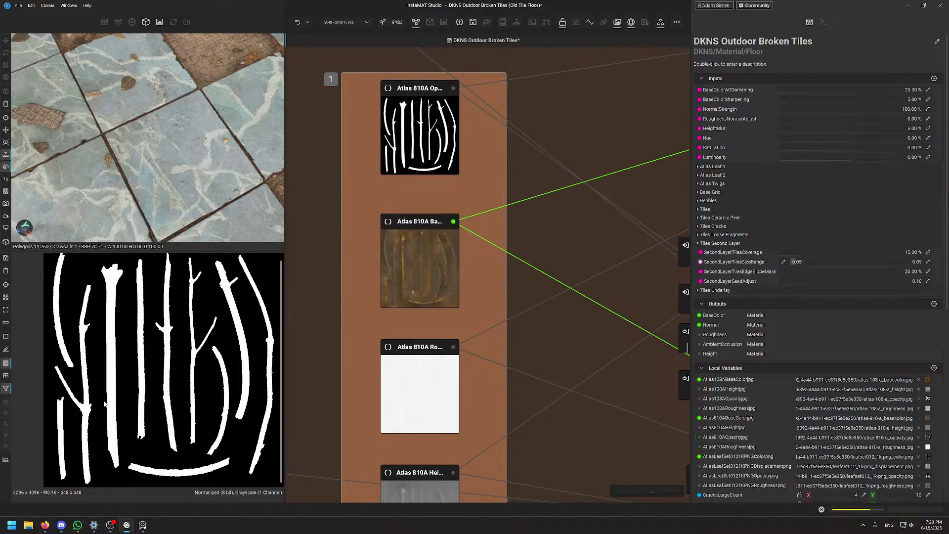
pyautogui.keyDown('shift'); pyautogui.click(453, 223); pyautogui.keyUp('shift')
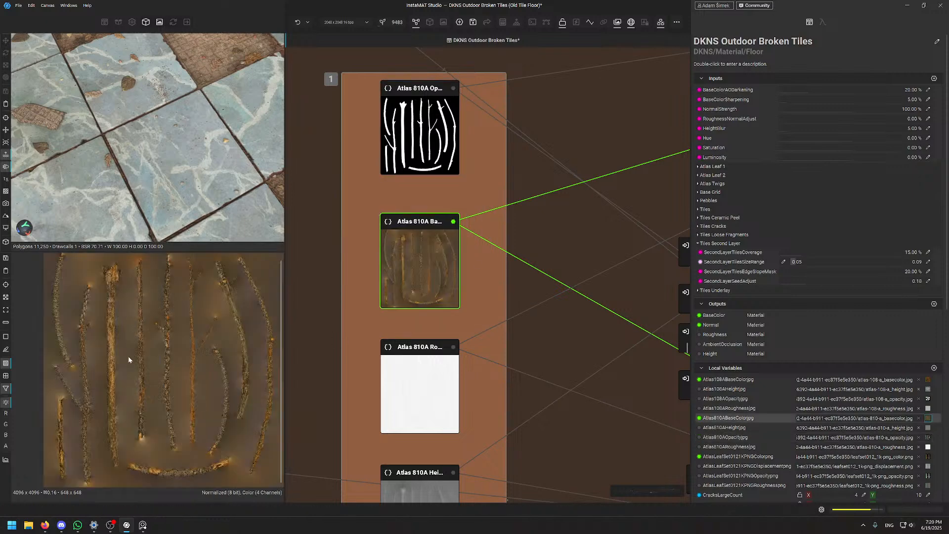
pyautogui.scroll(3, 127, 361)
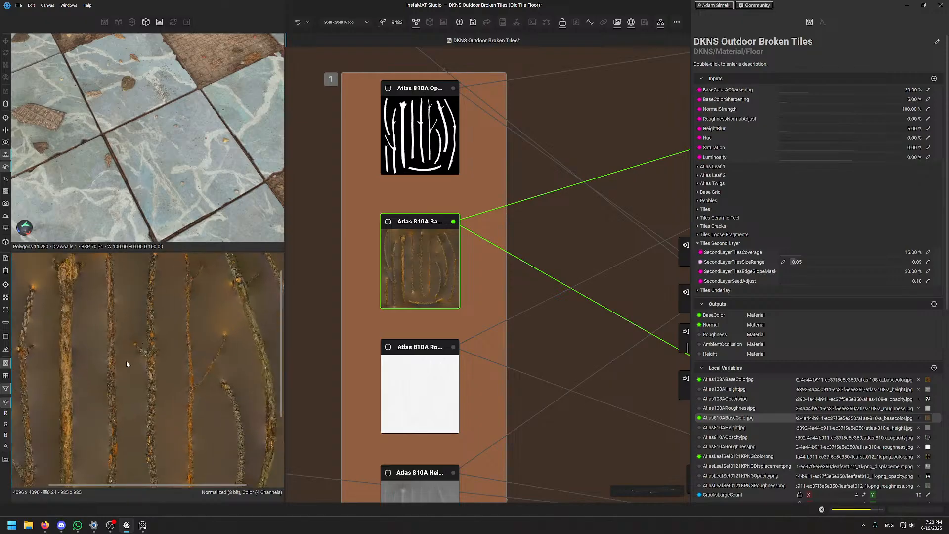
pyautogui.moveTo(127, 363); pyautogui.dragTo(160, 334, button='middle')
pyautogui.scroll(2, 90, 387)
pyautogui.scroll(-5, 91, 387)
pyautogui.moveTo(90, 385); pyautogui.dragTo(112, 362, button='middle')
pyautogui.scroll(7, 113, 361)
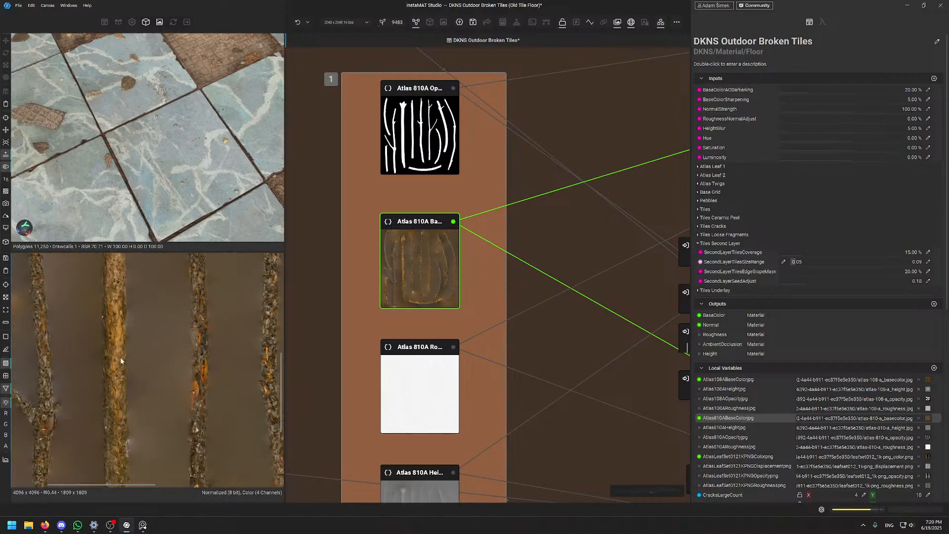
# Preview the Atlas 810A Roughness and Height maps and examine their twig detail within the Twig Atlas frame
pyautogui.keyDown('shift'); pyautogui.click(453, 347); pyautogui.keyUp('shift')
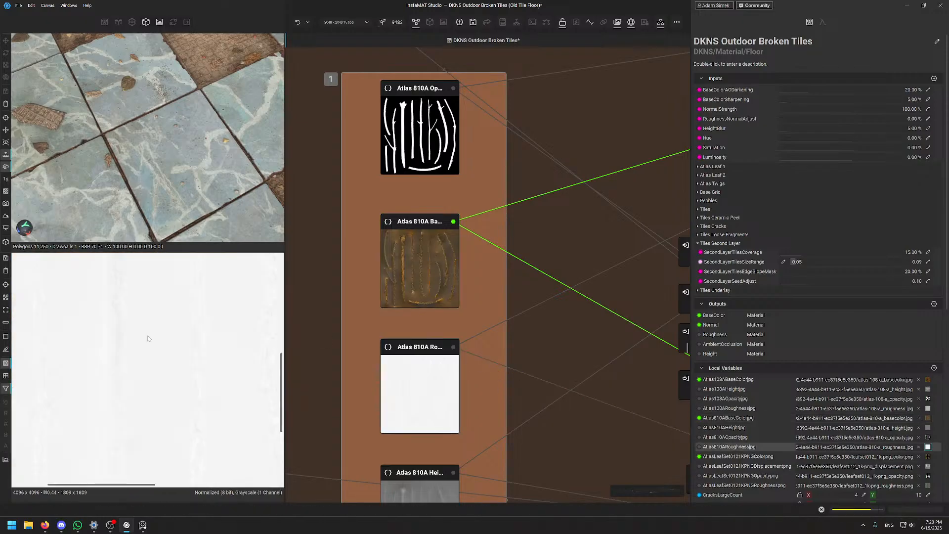
pyautogui.scroll(1, 112, 329)
pyautogui.click(473, 461)
pyautogui.moveTo(559, 452); pyautogui.dragTo(542, 413, button='middle')
pyautogui.keyDown('shift'); pyautogui.click(448, 433); pyautogui.keyUp('shift')
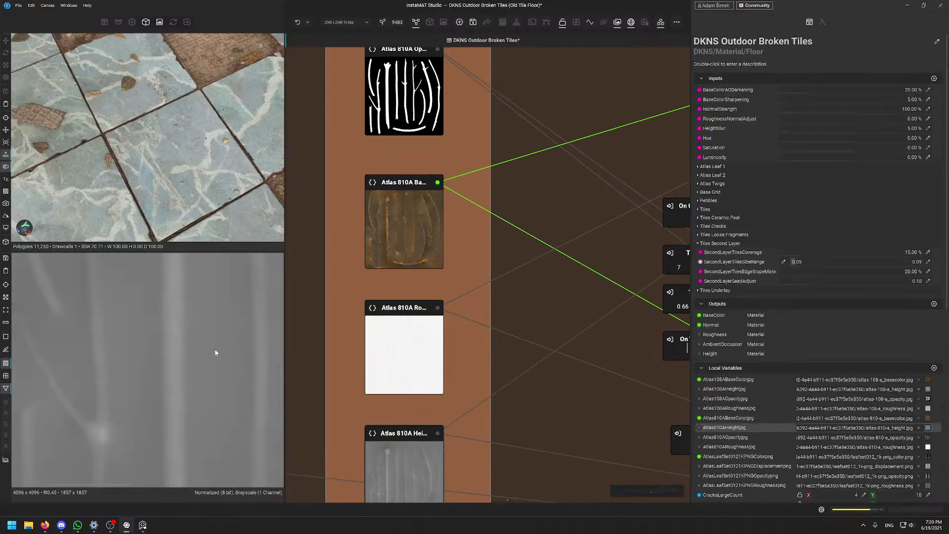
pyautogui.scroll(-5, 465, 407)
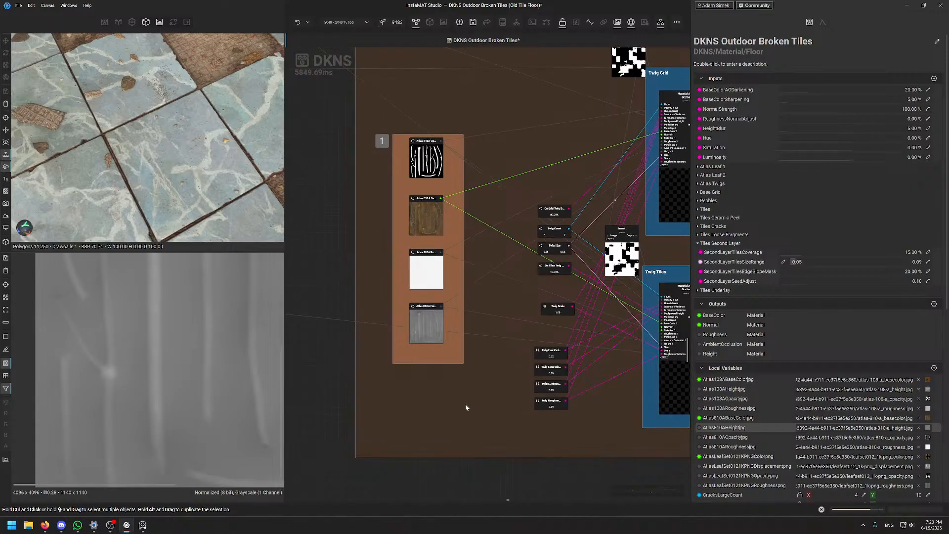
pyautogui.moveTo(463, 278); pyautogui.dragTo(363, 360, button='middle')
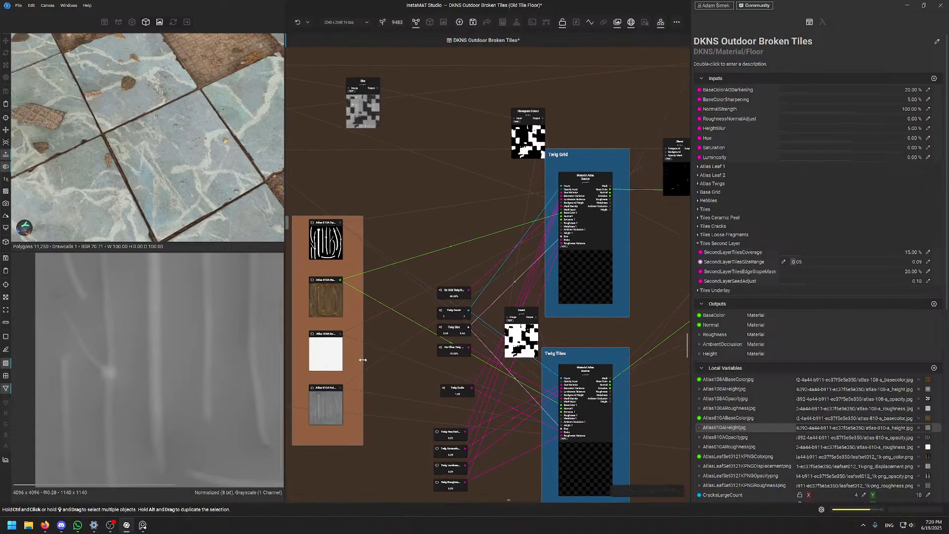
pyautogui.click(424, 193)
pyautogui.scroll(-4, 445, 196)
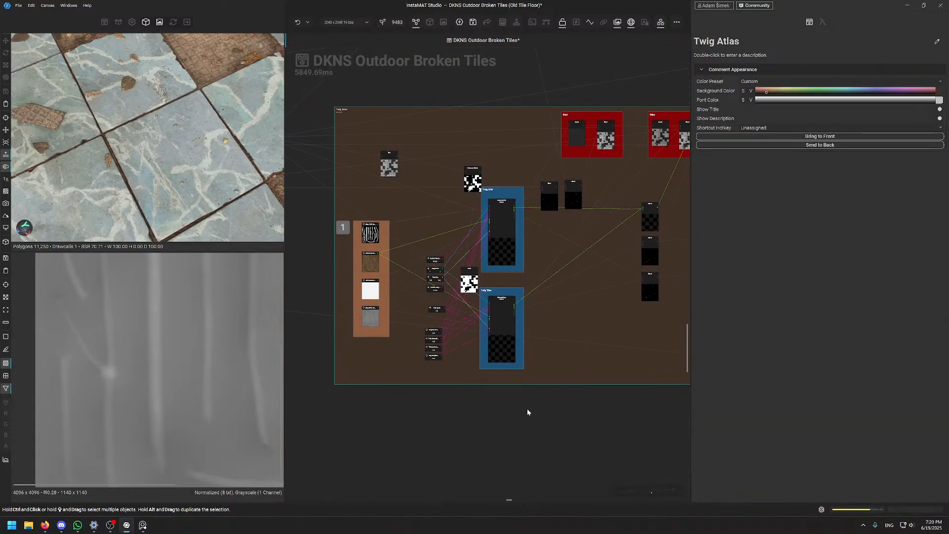
pyautogui.scroll(-2, 188, 388)
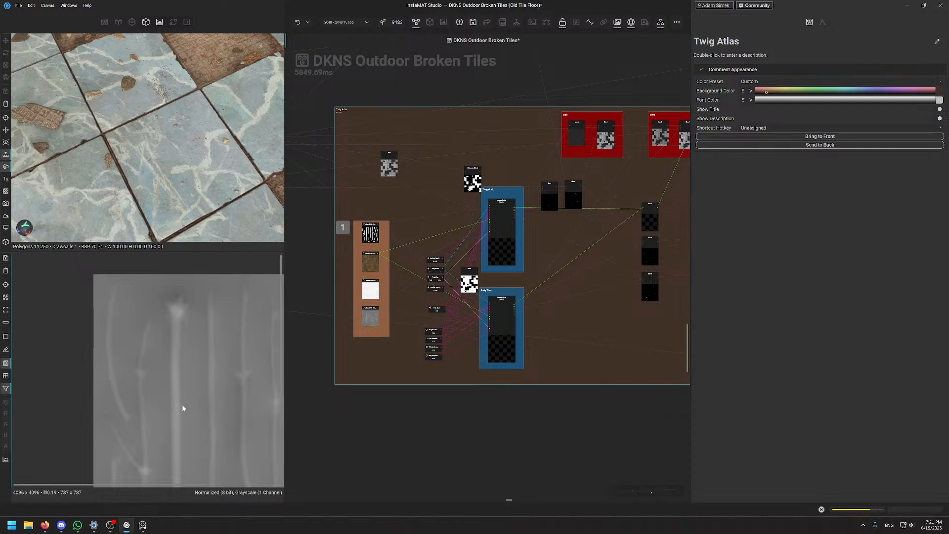
pyautogui.click(379, 412)
# Show the contents of the Old Tile Floor package and expand its Assets and Images folders
pyautogui.click(119, 22)
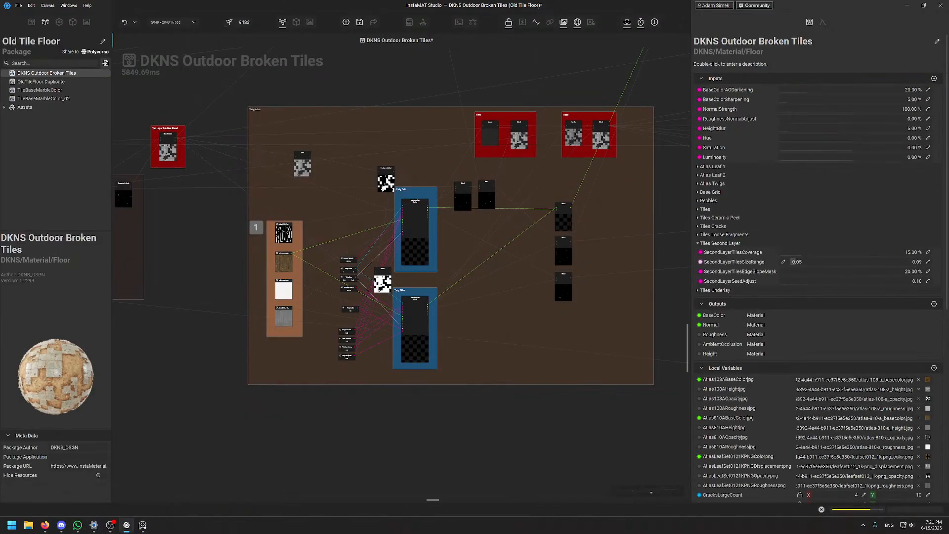
pyautogui.click(5, 108)
pyautogui.click(11, 116)
pyautogui.scroll(-2, 49, 178)
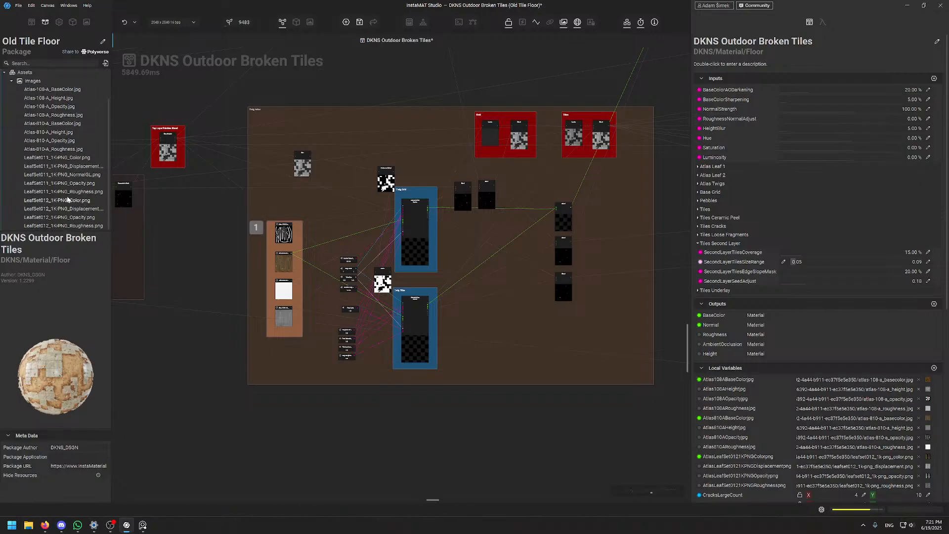
pyautogui.scroll(2, 50, 178)
pyautogui.scroll(-2, 49, 178)
# Go through the package's imported Atlas-108-A, Atlas-810-A, LeafSet011 and LeafSet012 images, previewing each one
pyautogui.moveTo(70, 133)
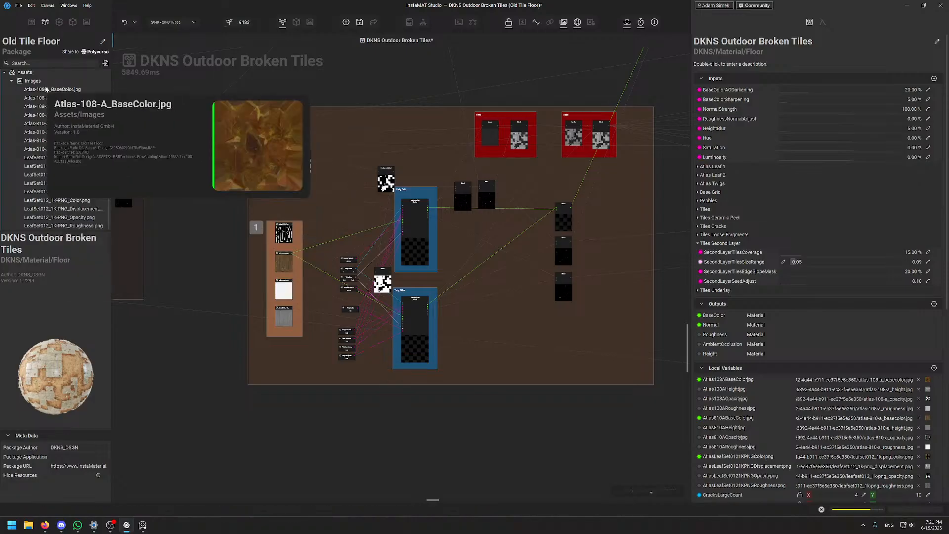
pyautogui.click(46, 89)
pyautogui.press('Down')
pyautogui.press('Down')
pyautogui.press('Down')
pyautogui.press('Down')
pyautogui.press('Down')
pyautogui.press('Down')
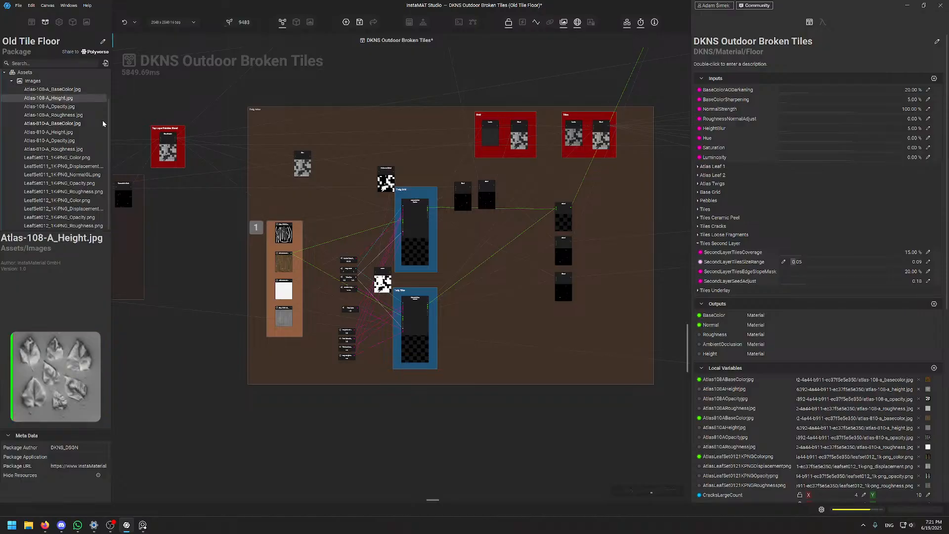
pyautogui.press('Down')
pyautogui.press('Down')
pyautogui.press('Down')
pyautogui.press('Down')
pyautogui.press('Down')
pyautogui.press('Down')
pyautogui.press('Down')
pyautogui.press('Down')
pyautogui.press('Down')
pyautogui.press('Down')
pyautogui.press('Up')
pyautogui.press('Up')
pyautogui.press('Up')
pyautogui.press('Up')
pyautogui.press('Up')
pyautogui.press('Up')
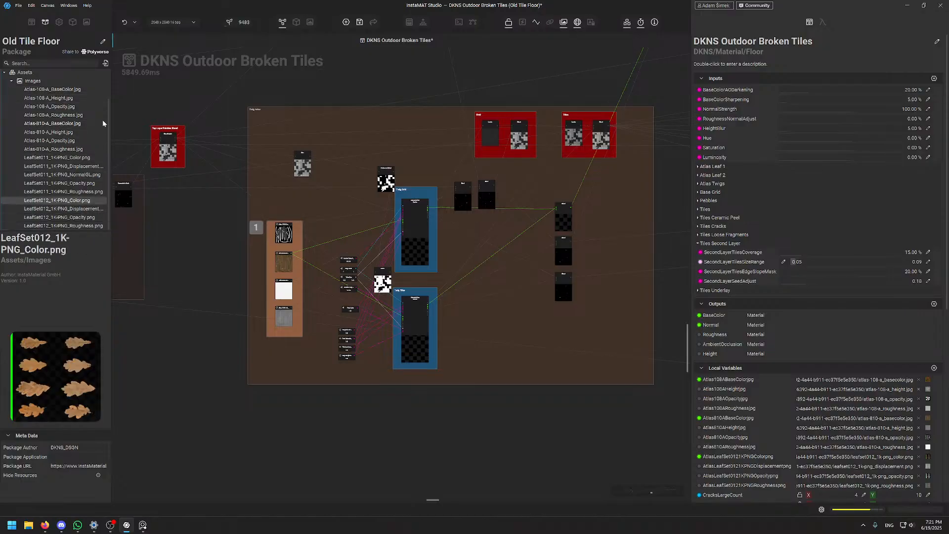
pyautogui.press('Up')
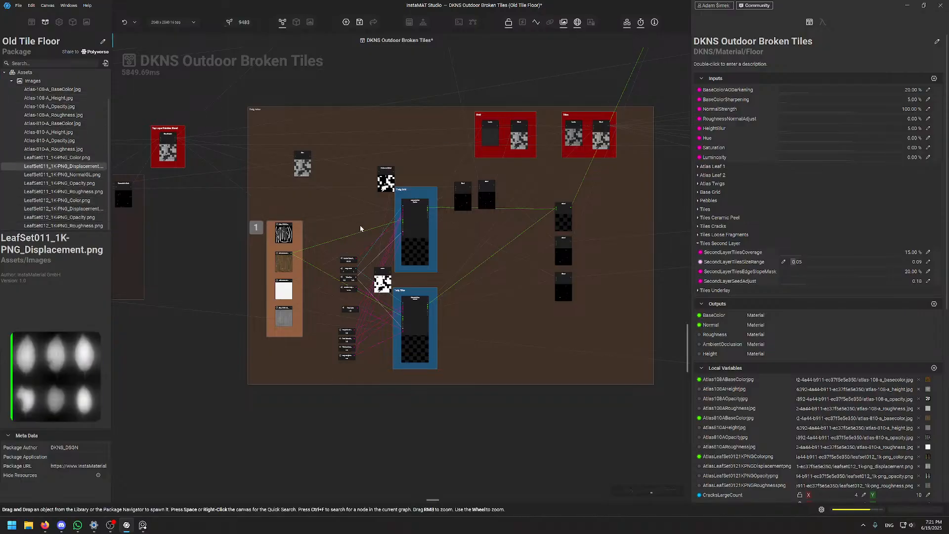
# Preview the Material Atlas Scatter node in the Twig Grid frame and show its parameters
pyautogui.scroll(5, 389, 223)
pyautogui.doubleClick(499, 152)
pyautogui.scroll(-5, 504, 249)
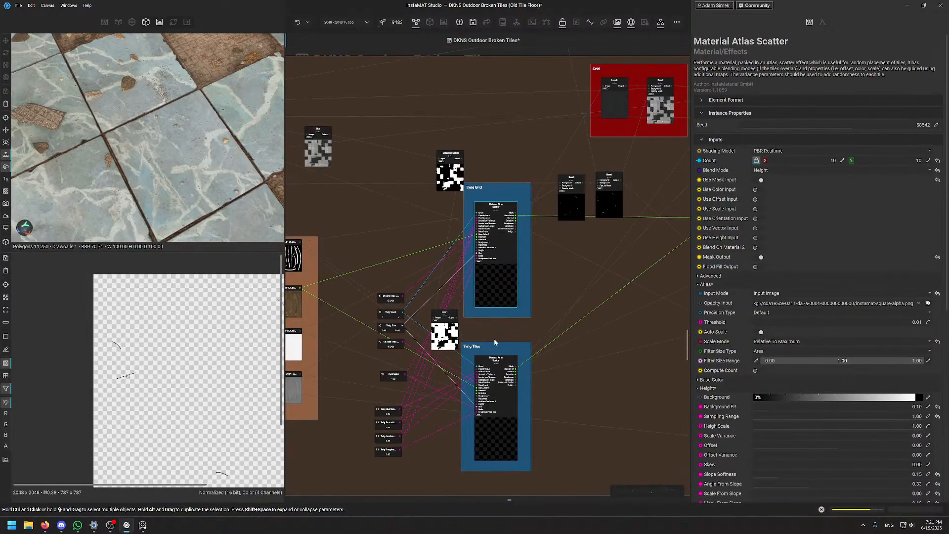
# Search the node library for "atlas" below the Twig Tiles frame and read the Atlas Scatter description
pyautogui.moveTo(494, 338); pyautogui.dragTo(493, 254, button='middle')
pyautogui.click(484, 361)
pyautogui.press('space')
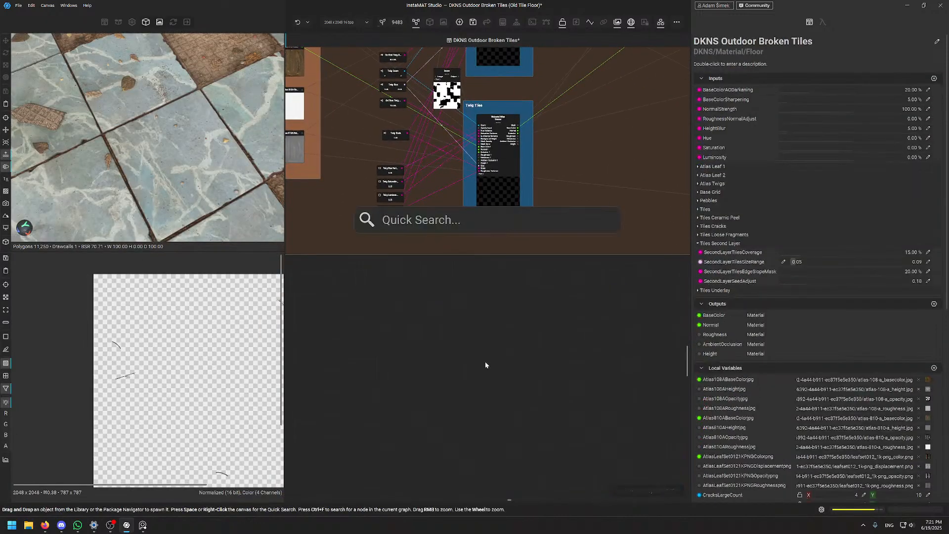
pyautogui.write('atlas')
pyautogui.press('Down')
pyautogui.press('Down')
pyautogui.press('Down')
pyautogui.press('Down')
pyautogui.press('Down')
pyautogui.press('Down')
pyautogui.press('Down')
pyautogui.press('Down')
pyautogui.press('Down')
pyautogui.press('Down')
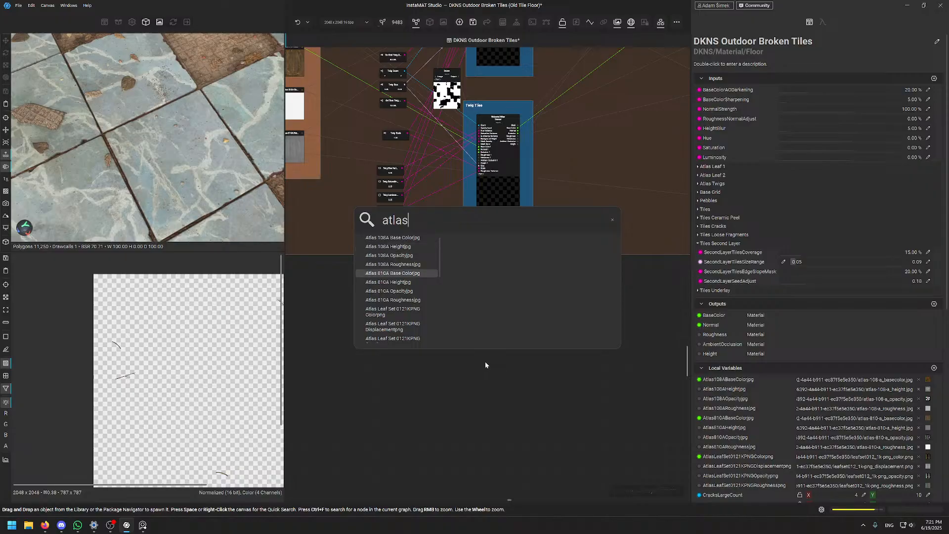
pyautogui.press('Down')
pyautogui.press('Down')
pyautogui.press('Down')
pyautogui.press('Down')
pyautogui.press('Down')
pyautogui.press('Up')
pyautogui.press('Up')
pyautogui.press('Up')
pyautogui.press('Up')
pyautogui.press('Up')
pyautogui.press('Up')
pyautogui.press('Up')
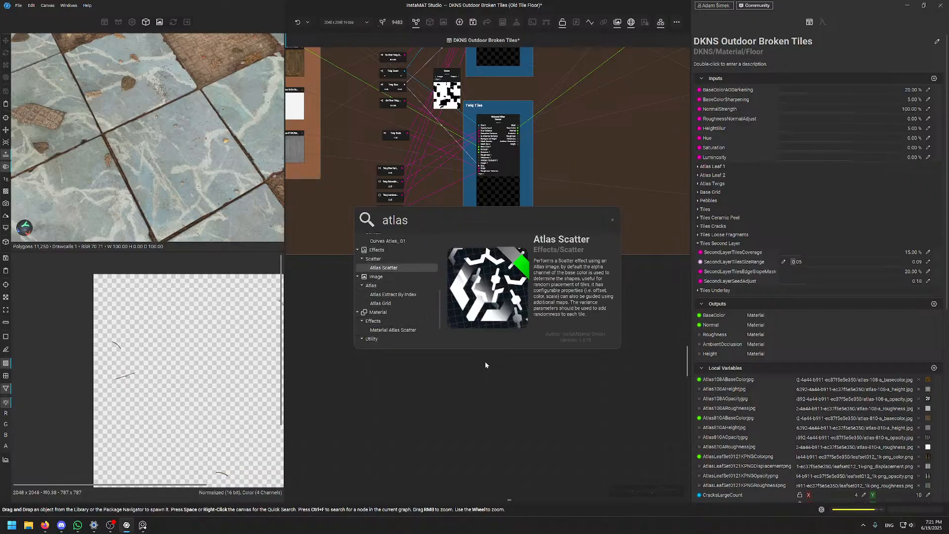
# Compare the Atlas Grid, Material Atlas Scatter and Material Atlas Extract By Index nodes in the search results
pyautogui.press('Down')
pyautogui.press('Down')
pyautogui.press('Down')
pyautogui.press('Down')
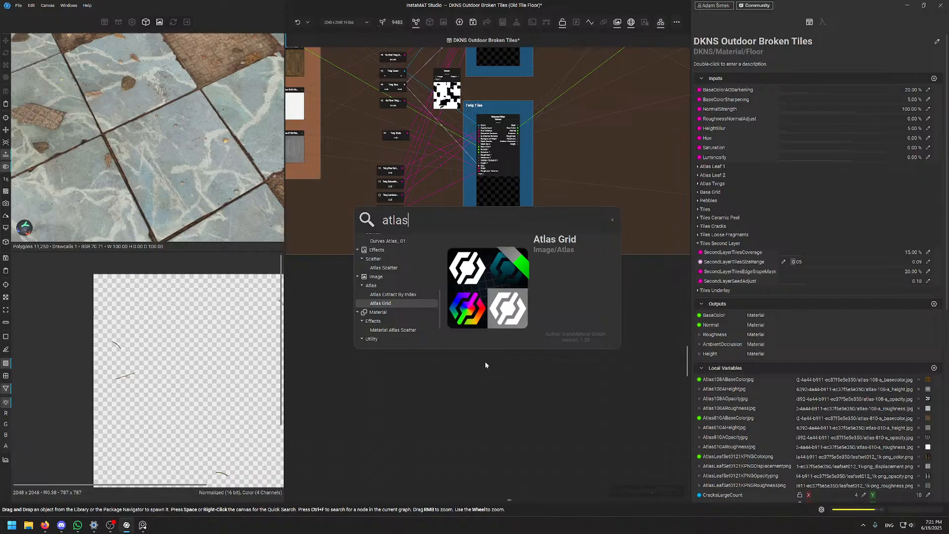
pyautogui.press('Down')
pyautogui.press('Down')
pyautogui.press('Down')
pyautogui.press('Down')
pyautogui.press('Down')
pyautogui.press('Up')
pyautogui.press('Up')
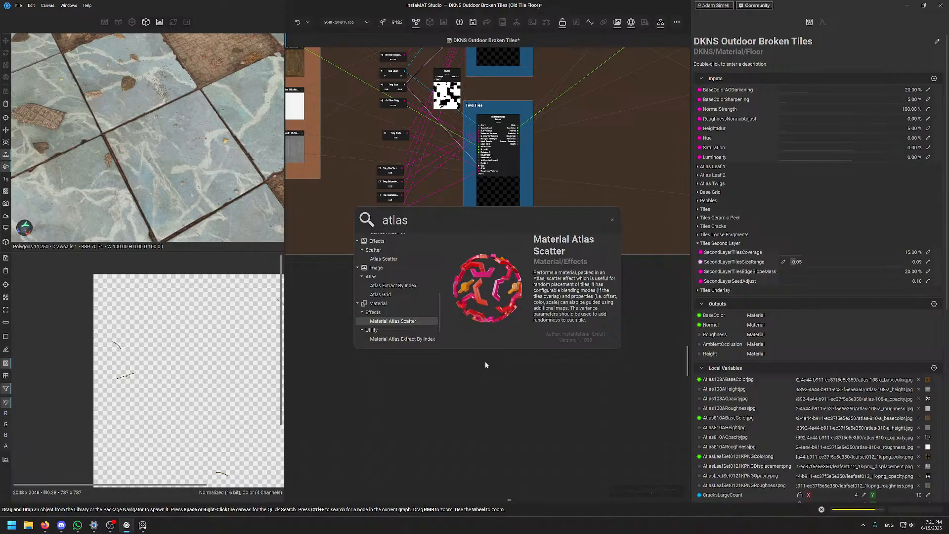
pyautogui.press('Down')
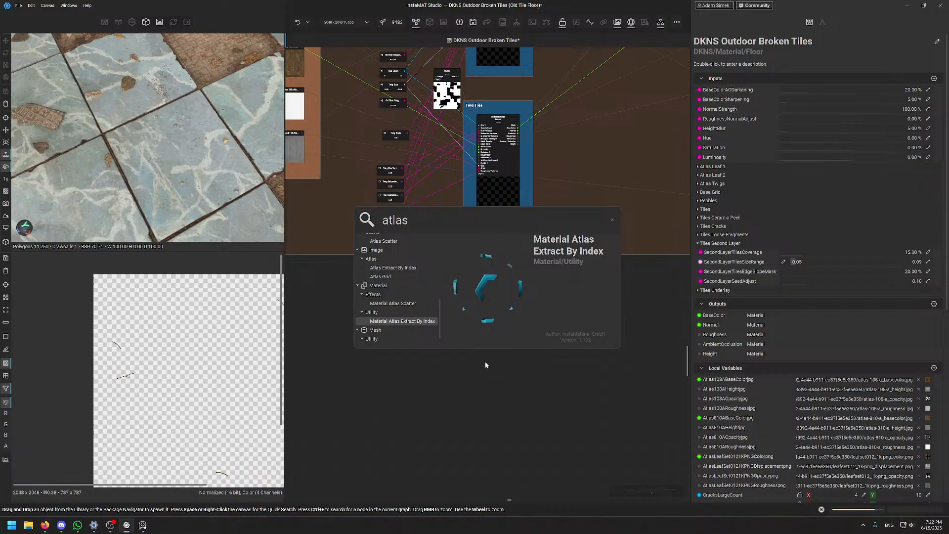
# Add a Material Atlas Extract By Index node in the empty area just below the Twig Tiles frame
pyautogui.press('Return')
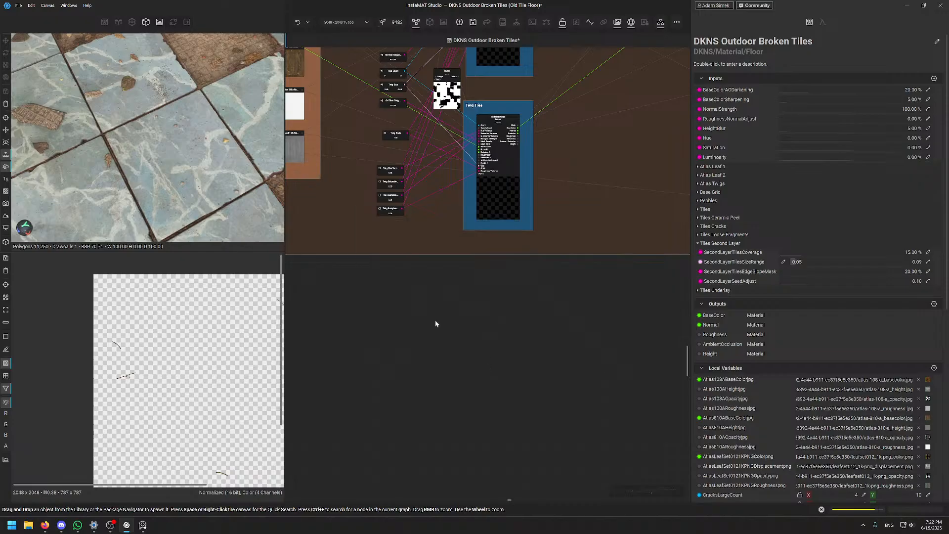
pyautogui.moveTo(369, 247); pyautogui.dragTo(441, 276, button='middle')
pyautogui.moveTo(441, 275); pyautogui.dragTo(482, 354)
pyautogui.scroll(6, 453, 336)
pyautogui.scroll(-6, 467, 280)
pyautogui.moveTo(475, 296); pyautogui.dragTo(477, 303)
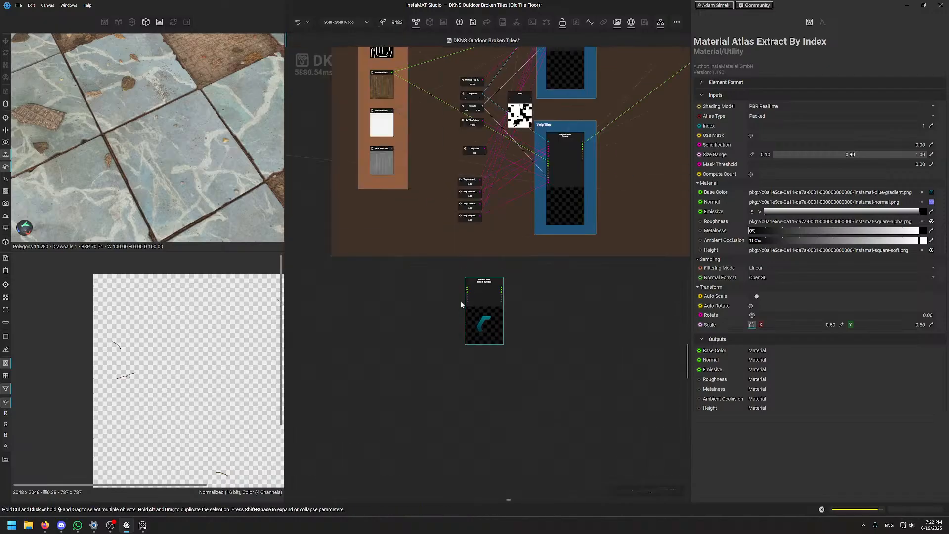
pyautogui.moveTo(424, 298); pyautogui.dragTo(421, 334, button='middle')
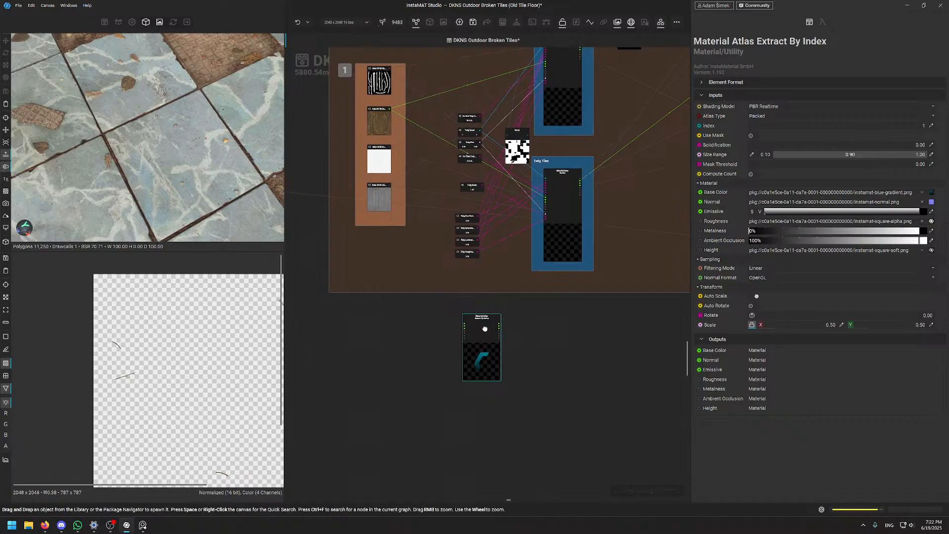
pyautogui.scroll(4, 460, 331)
pyautogui.scroll(-6, 403, 207)
pyautogui.moveTo(449, 268); pyautogui.dragTo(459, 319)
pyautogui.moveTo(390, 148); pyautogui.dragTo(405, 203, button='middle')
pyautogui.scroll(3, 405, 205)
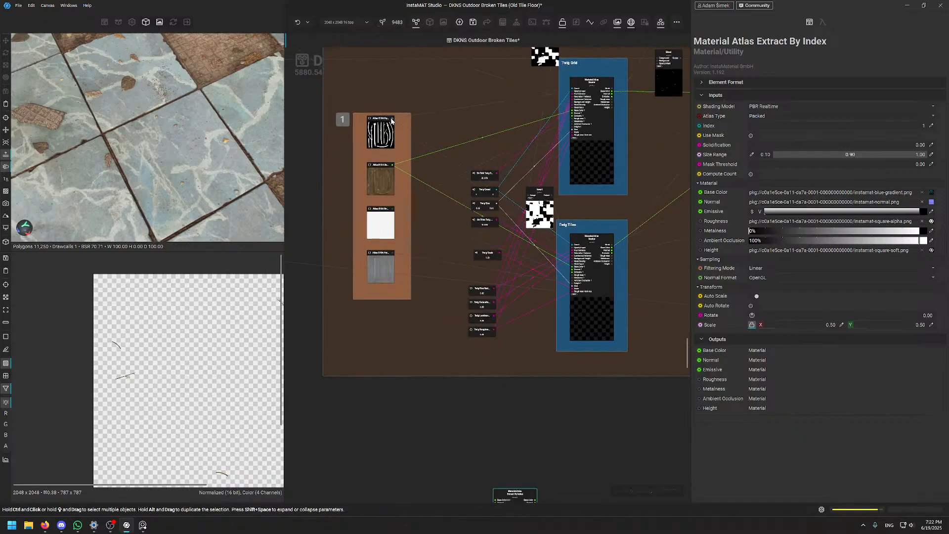
pyautogui.moveTo(521, 479); pyautogui.dragTo(528, 407)
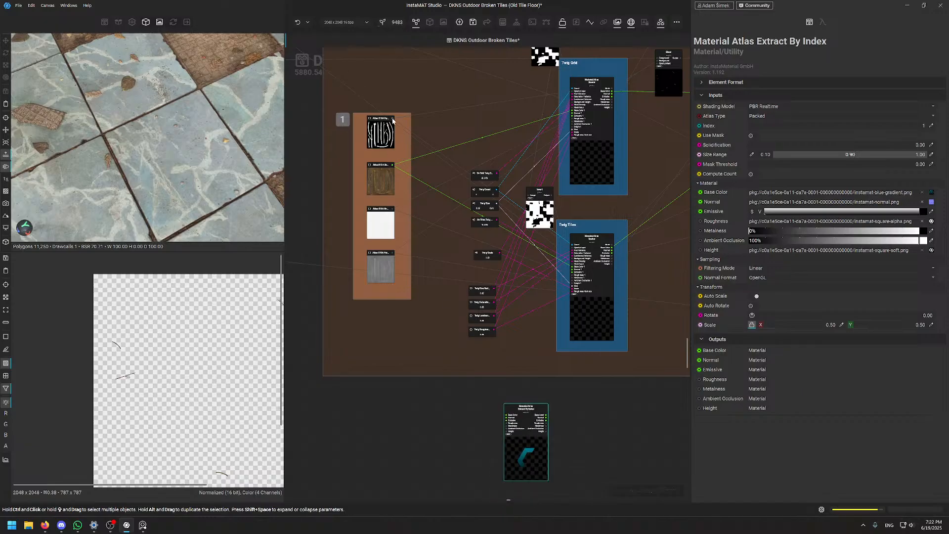
# Keep the extract node's Atlas Type at Packed and enable Use Mask so the twig opacity map can be connected
pyautogui.moveTo(393, 119); pyautogui.dragTo(520, 391)
pyautogui.scroll(4, 509, 426)
pyautogui.click(520, 390)
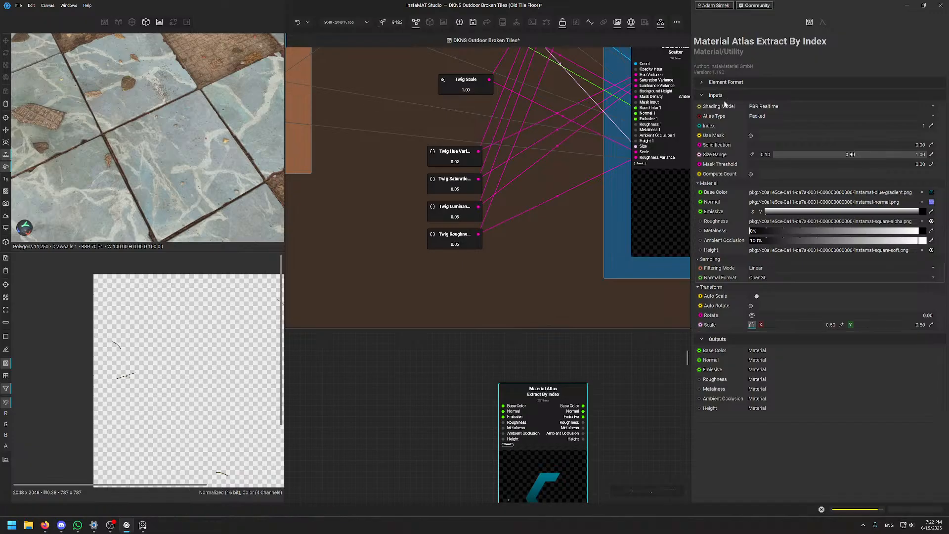
pyautogui.click(763, 117)
pyautogui.click(762, 116)
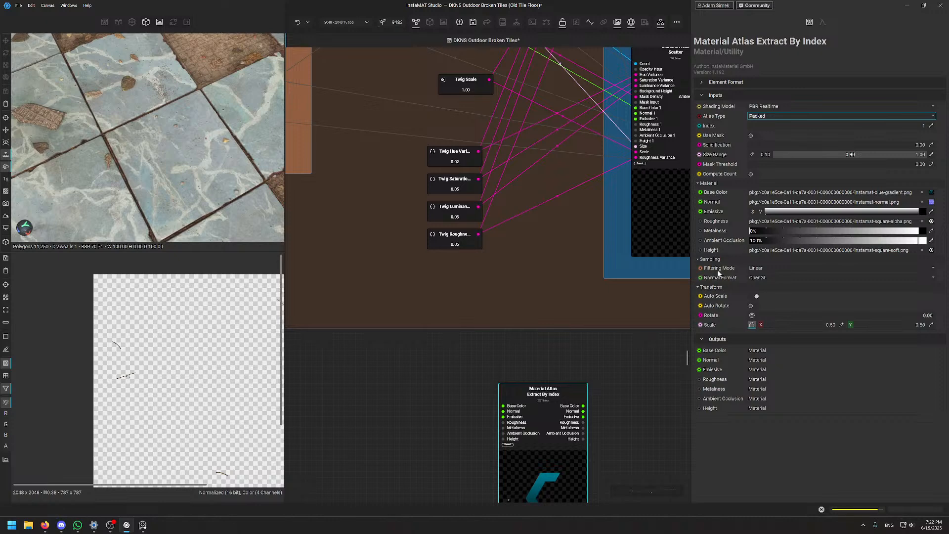
pyautogui.click(753, 136)
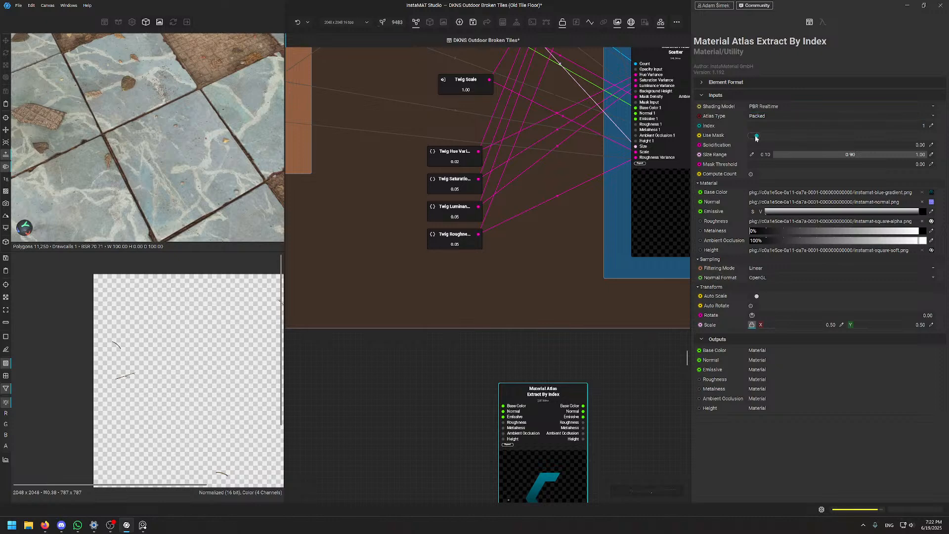
# Connect the Atlas 810A opacity map to the extract node's Mask Input and the Atlas 810A base color map to Base Color 1's equivalent input, Base Color
pyautogui.moveTo(530, 436); pyautogui.dragTo(525, 397)
pyautogui.scroll(-4, 453, 319)
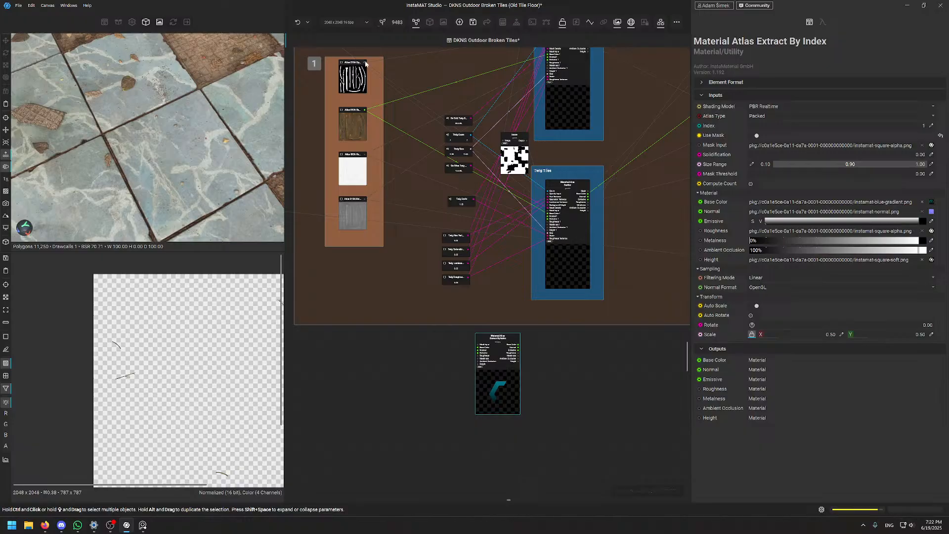
pyautogui.click(474, 245)
pyautogui.scroll(3, 505, 315)
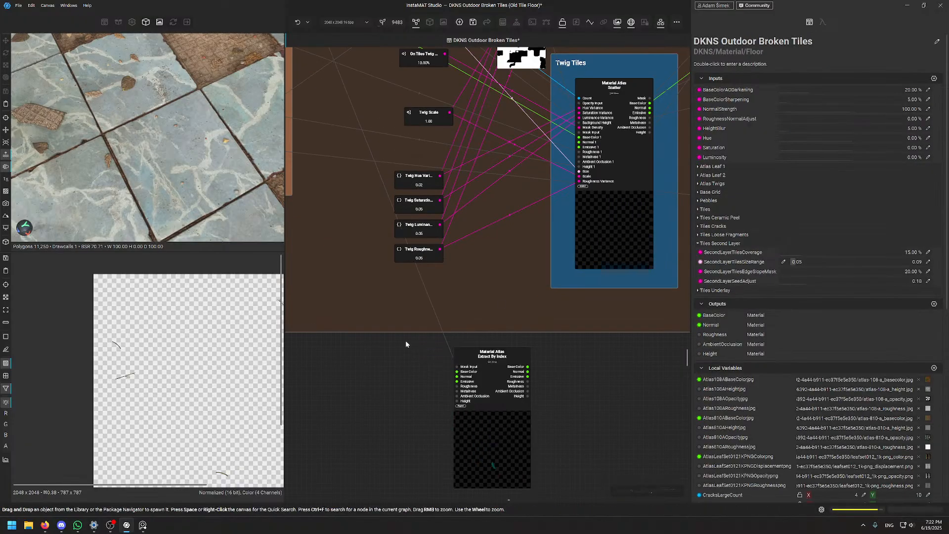
pyautogui.scroll(-3, 405, 340)
pyautogui.scroll(3, 465, 396)
pyautogui.moveTo(348, 181); pyautogui.dragTo(415, 342)
pyautogui.moveTo(443, 344); pyautogui.dragTo(566, 337, button='middle')
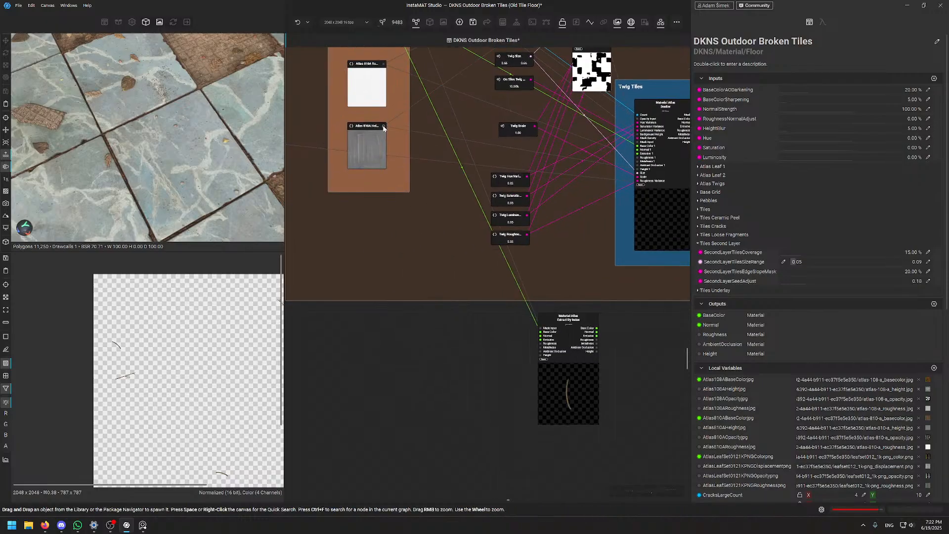
# Preview the extract node's output and examine the single extracted twig up close
pyautogui.click(583, 393)
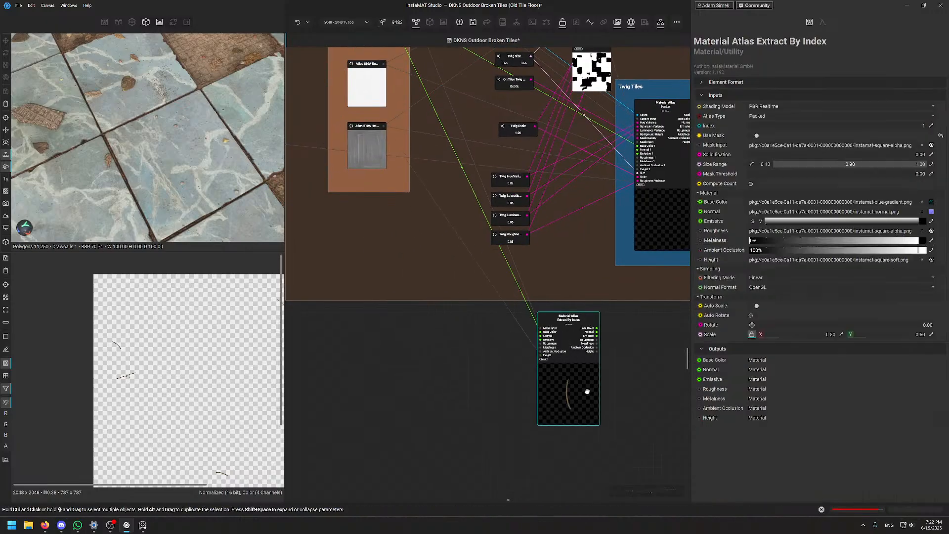
pyautogui.scroll(3, 201, 367)
pyautogui.scroll(1, 201, 367)
pyautogui.moveTo(200, 367); pyautogui.dragTo(187, 373, button='middle')
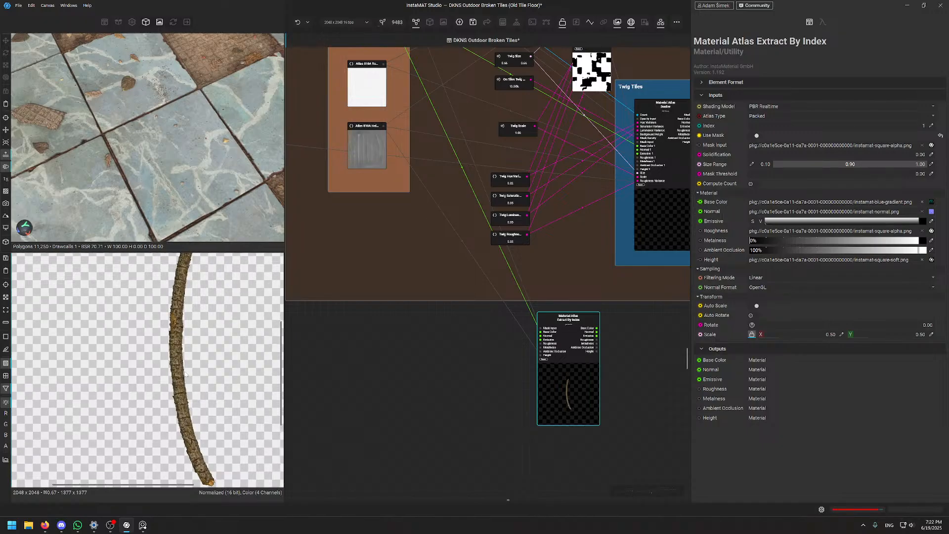
pyautogui.scroll(-1, 186, 374)
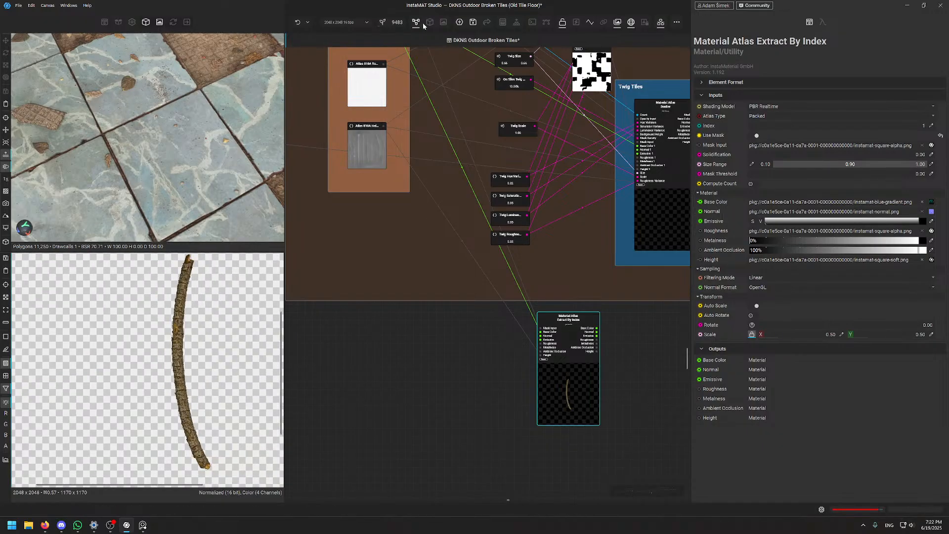
# Set the extract node's Index to 7 to pick a different twig from the Atlas 810A maps
pyautogui.moveTo(434, 118); pyautogui.dragTo(490, 398, button='middle')
pyautogui.doubleClick(434, 255)
pyautogui.click(517, 434)
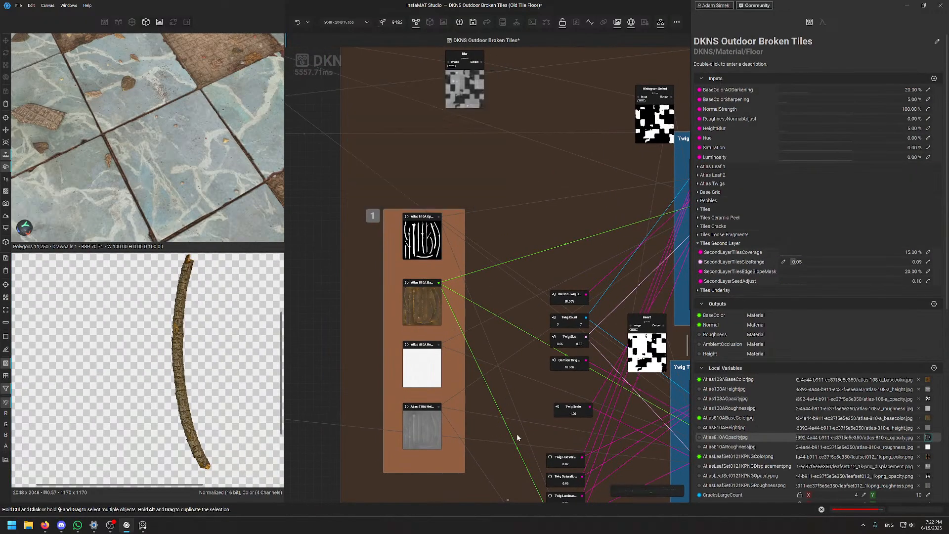
pyautogui.moveTo(517, 434); pyautogui.dragTo(495, 292, button='middle')
pyautogui.moveTo(565, 485); pyautogui.dragTo(490, 286, button='middle')
pyautogui.click(550, 351)
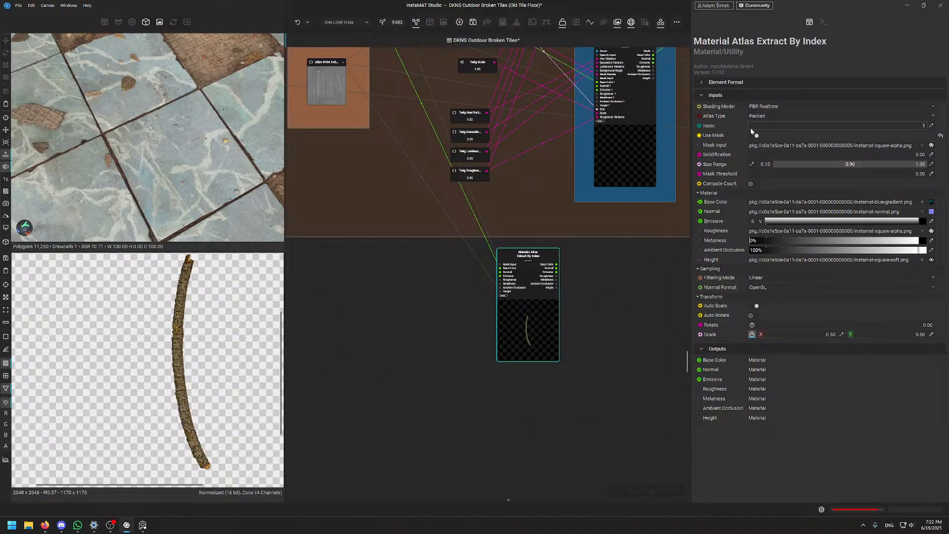
pyautogui.moveTo(752, 132); pyautogui.dragTo(888, 144)
pyautogui.scroll(-5, 467, 269)
pyautogui.moveTo(402, 133); pyautogui.dragTo(452, 233, button='middle')
pyautogui.scroll(5, 452, 232)
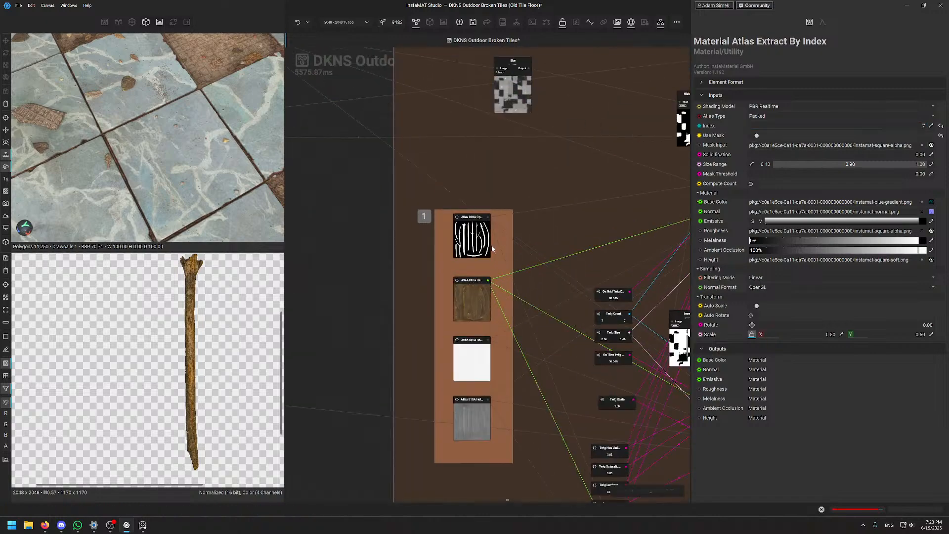
# Delete the Material Atlas Extract By Index node from below the Twig Tiles frame
pyautogui.click(486, 245)
pyautogui.moveTo(503, 440); pyautogui.dragTo(418, 231, button='middle')
pyautogui.scroll(-5, 470, 319)
pyautogui.moveTo(502, 348); pyautogui.dragTo(507, 360, button='middle')
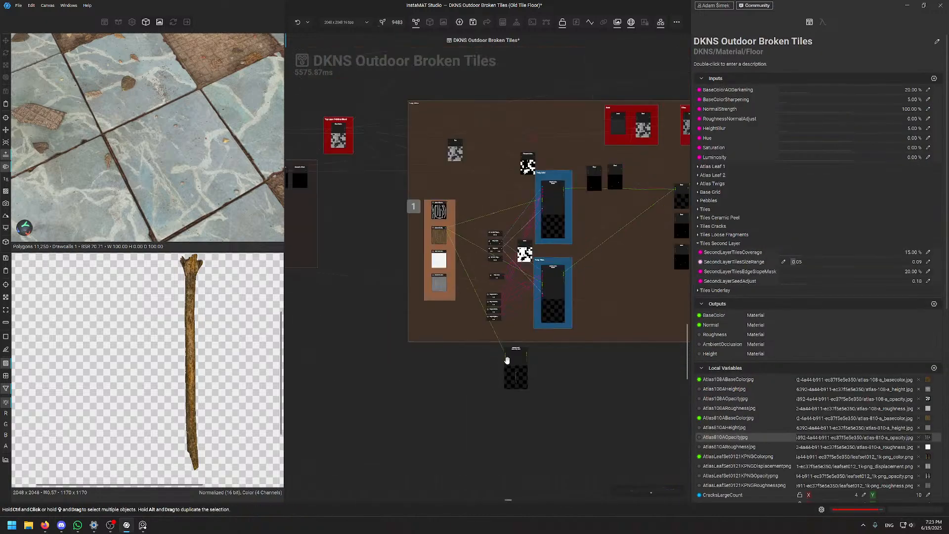
pyautogui.moveTo(507, 360)
pyautogui.mouseDown()
pyautogui.moveTo(630, 353)
pyautogui.moveTo(559, 401)
pyautogui.moveTo(515, 370)
pyautogui.mouseUp()
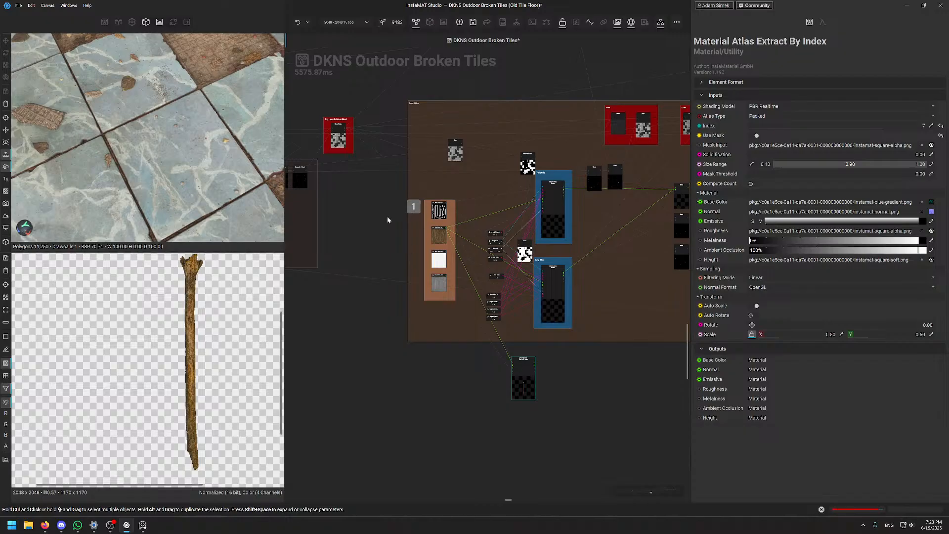
pyautogui.click(423, 214)
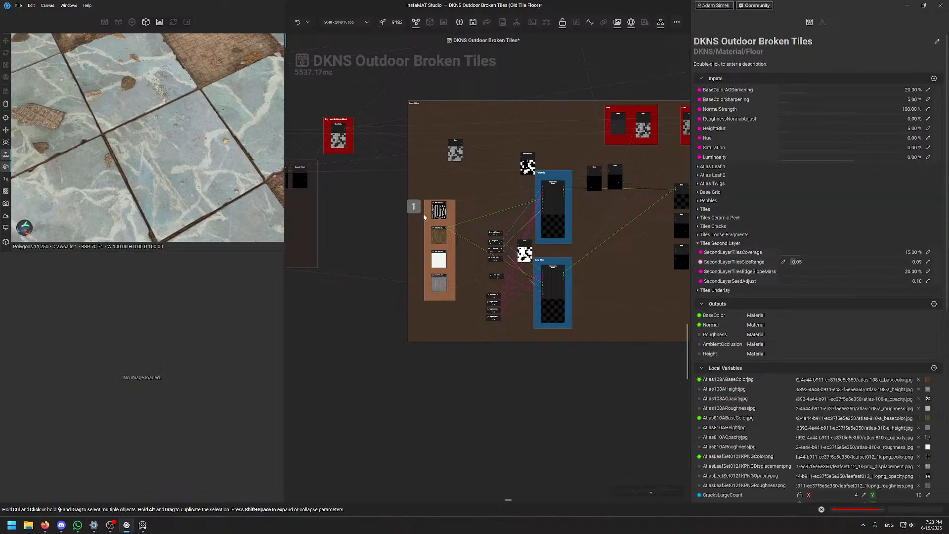
# Preview the Material Atlas Scatter node in the Twig Grid frame and go through its input, atlas, height, mask and size parameters
pyautogui.scroll(4, 430, 238)
pyautogui.moveTo(558, 244); pyautogui.dragTo(459, 226, button='middle')
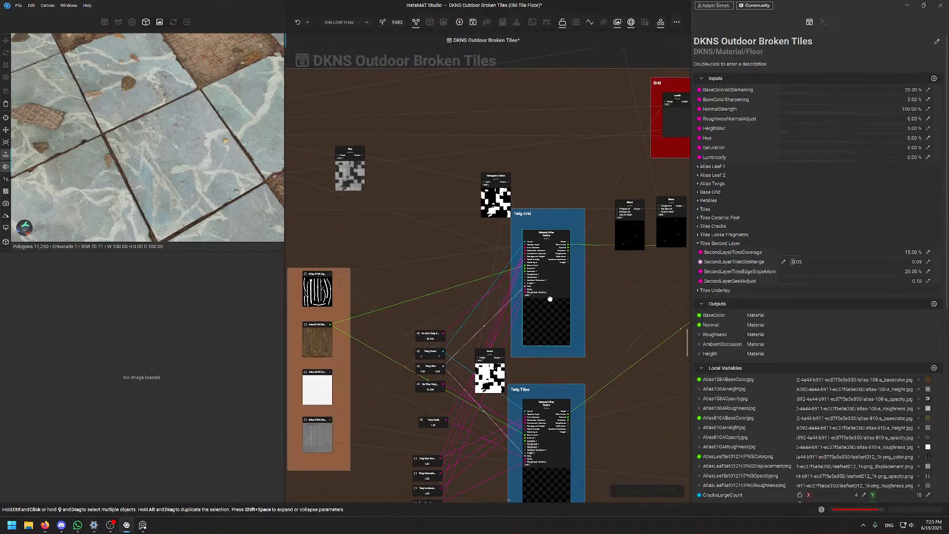
pyautogui.click(549, 297)
pyautogui.scroll(-3, 147, 441)
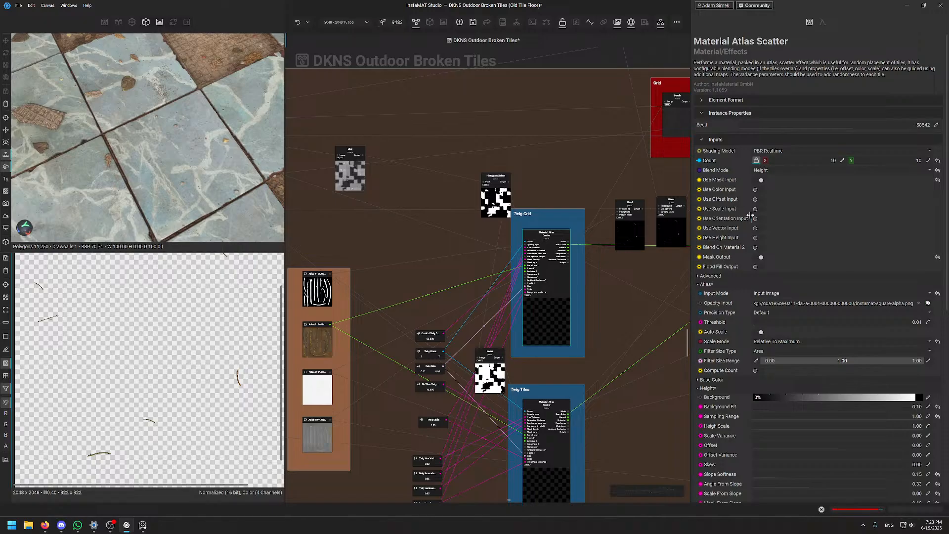
pyautogui.scroll(-10, 748, 203)
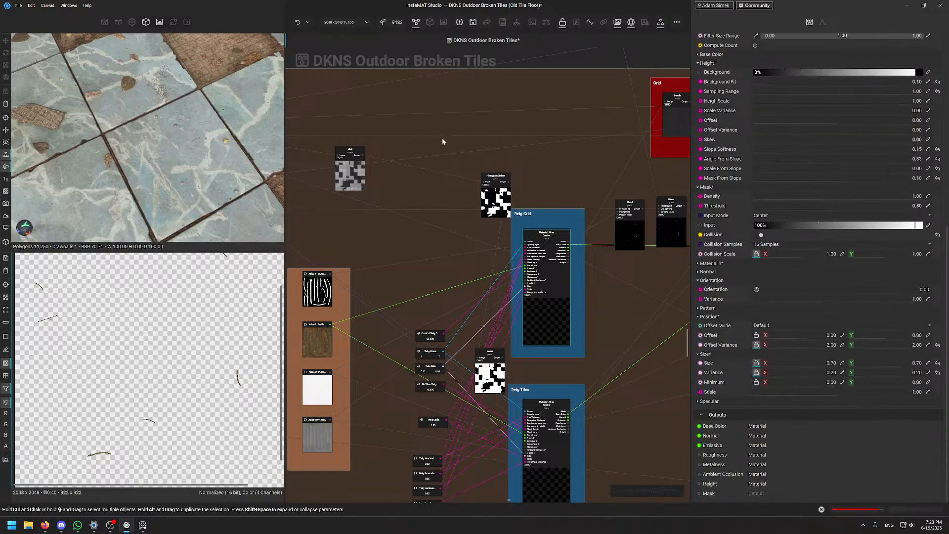
pyautogui.scroll(9, 781, 224)
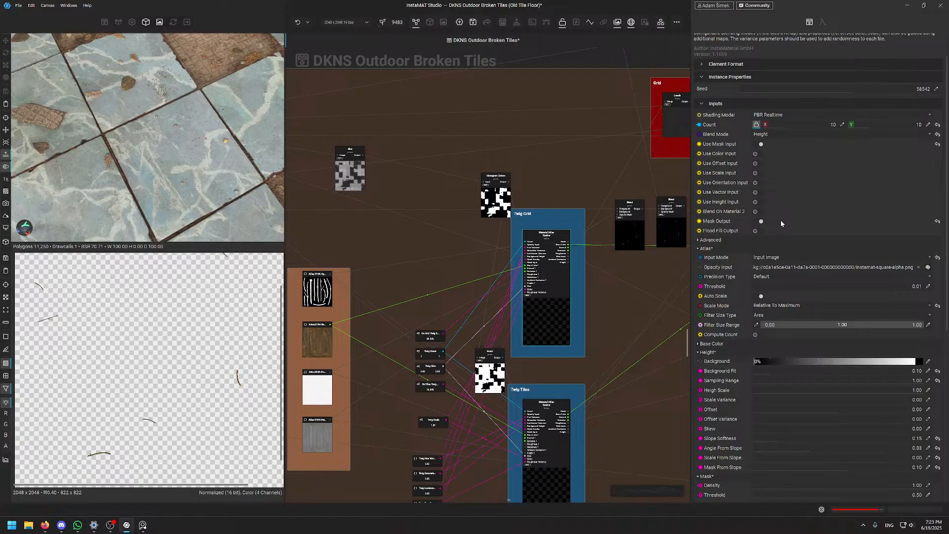
pyautogui.scroll(-4, 781, 220)
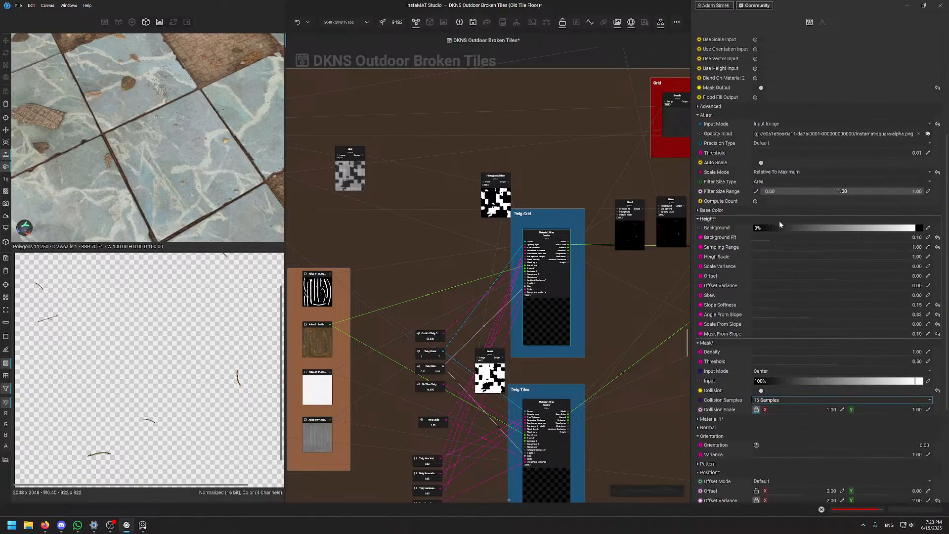
pyautogui.scroll(5, 780, 224)
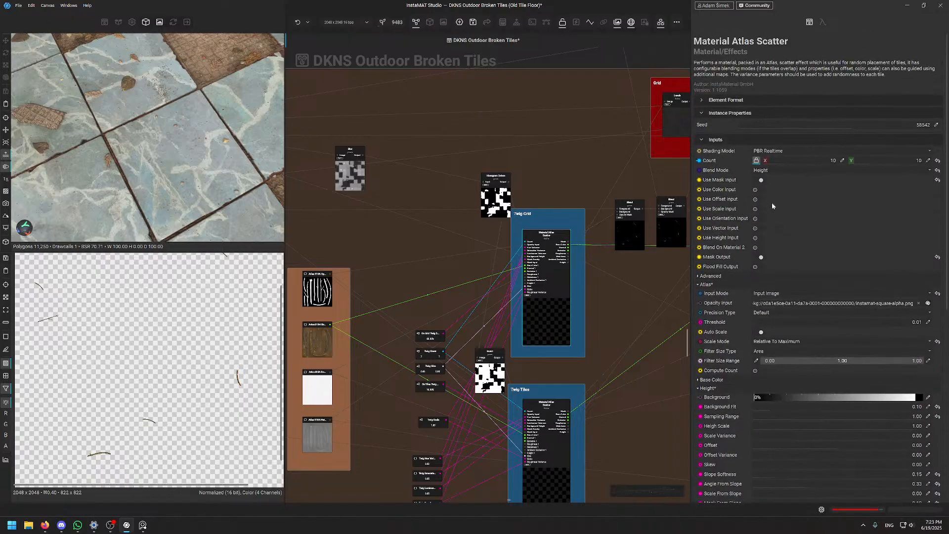
pyautogui.scroll(-3, 729, 154)
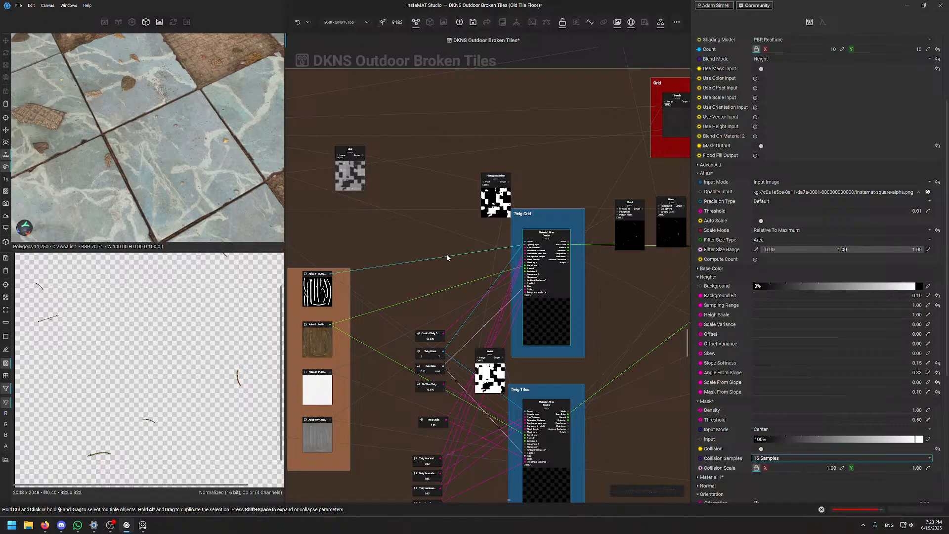
# Check the Atlas Input Mode options of the Twig Grid scatter node against the Atlas 810A opacity map, keeping Input Image
pyautogui.click(316, 293)
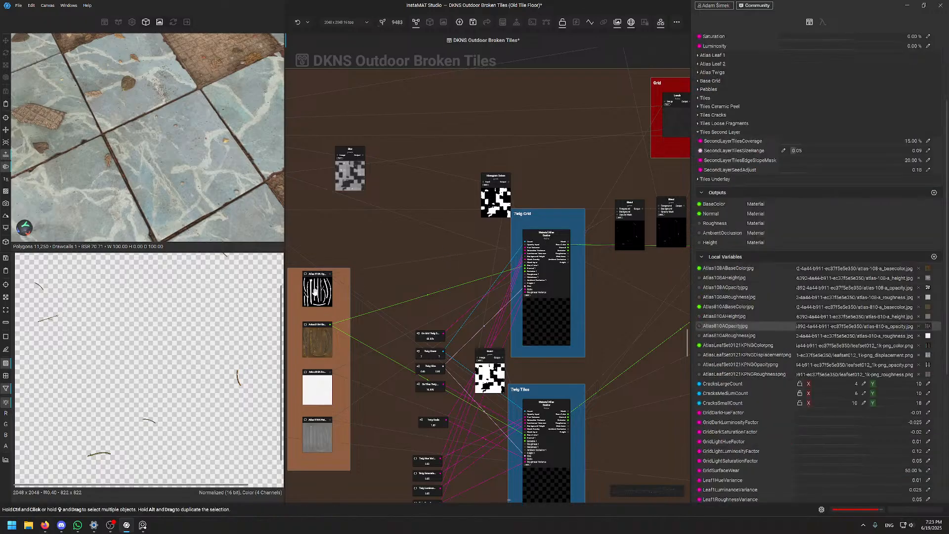
pyautogui.moveTo(315, 293)
pyautogui.mouseDown()
pyautogui.moveTo(366, 300)
pyautogui.moveTo(312, 300)
pyautogui.moveTo(318, 289)
pyautogui.mouseUp()
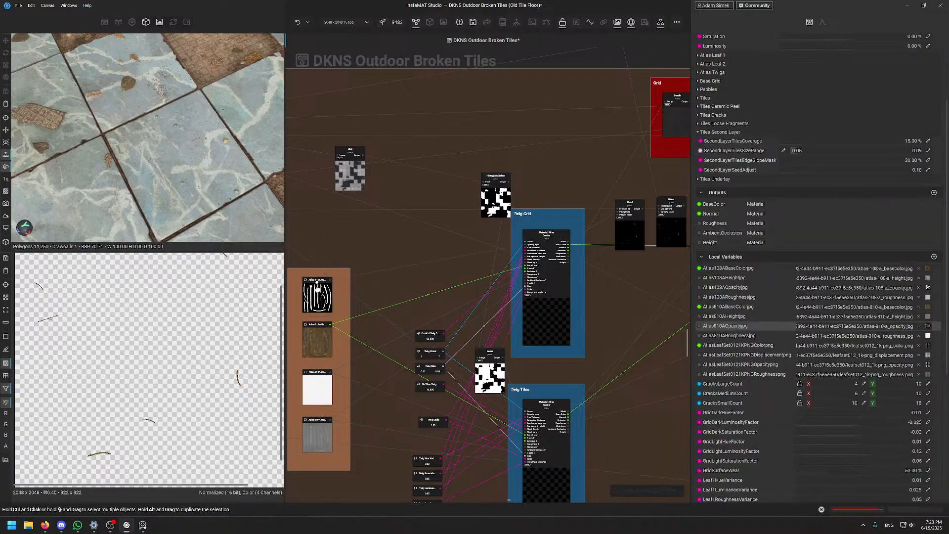
pyautogui.click(558, 263)
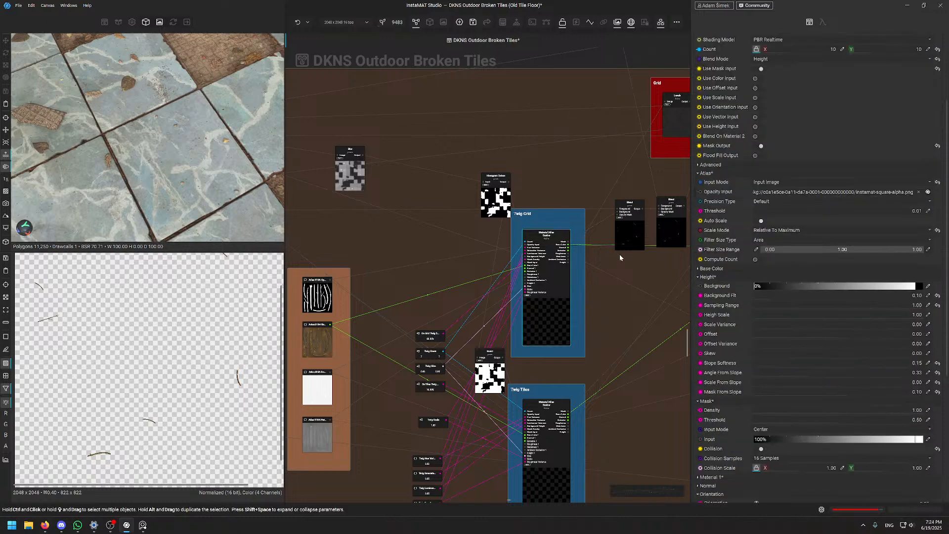
pyautogui.click(773, 182)
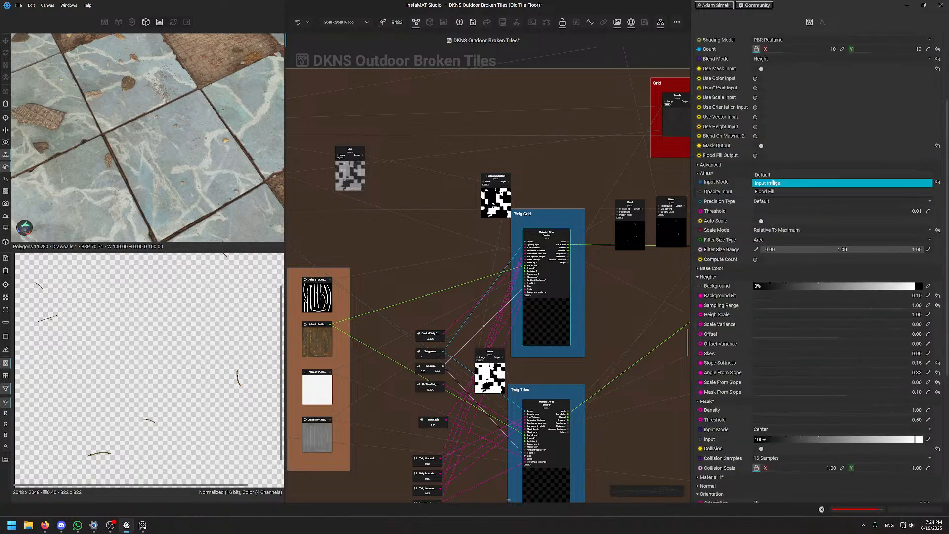
pyautogui.click(768, 182)
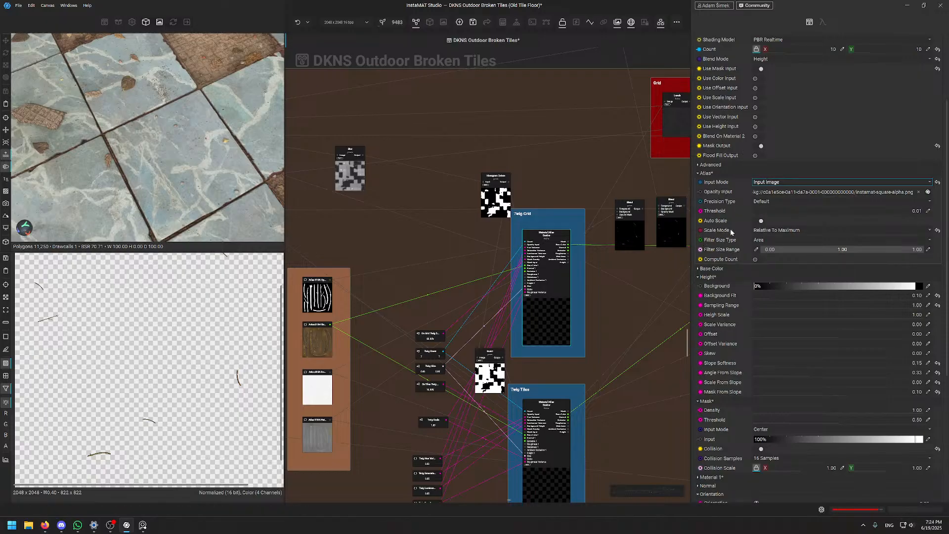
# Preview the Atlas 810A opacity map and examine its white twig shapes, leaving its assigned image as it is
pyautogui.moveTo(341, 306); pyautogui.dragTo(472, 290, button='middle')
pyautogui.scroll(3, 472, 289)
pyautogui.doubleClick(442, 281)
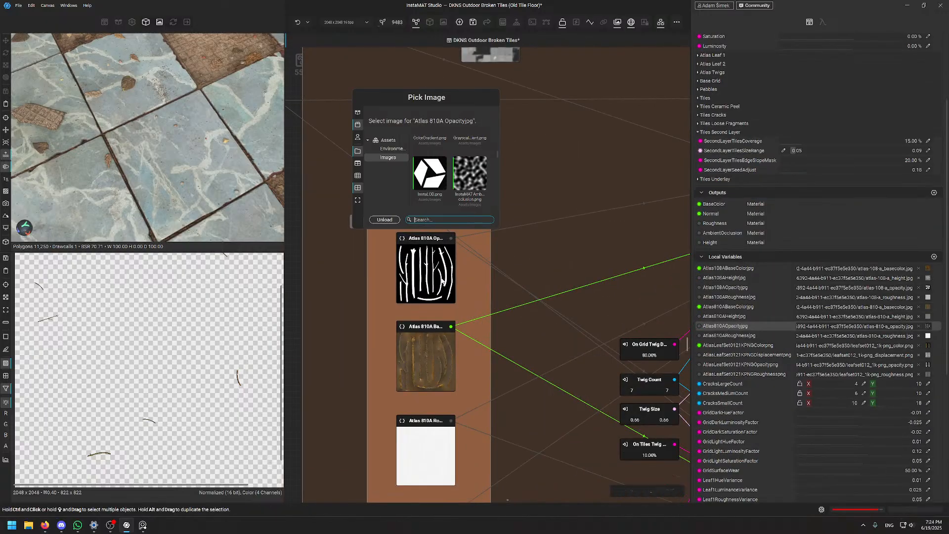
pyautogui.click(424, 282)
pyautogui.doubleClick(450, 239)
pyautogui.scroll(-7, 120, 411)
pyautogui.scroll(3, 120, 426)
pyautogui.moveTo(120, 411); pyautogui.dragTo(137, 401, button='middle')
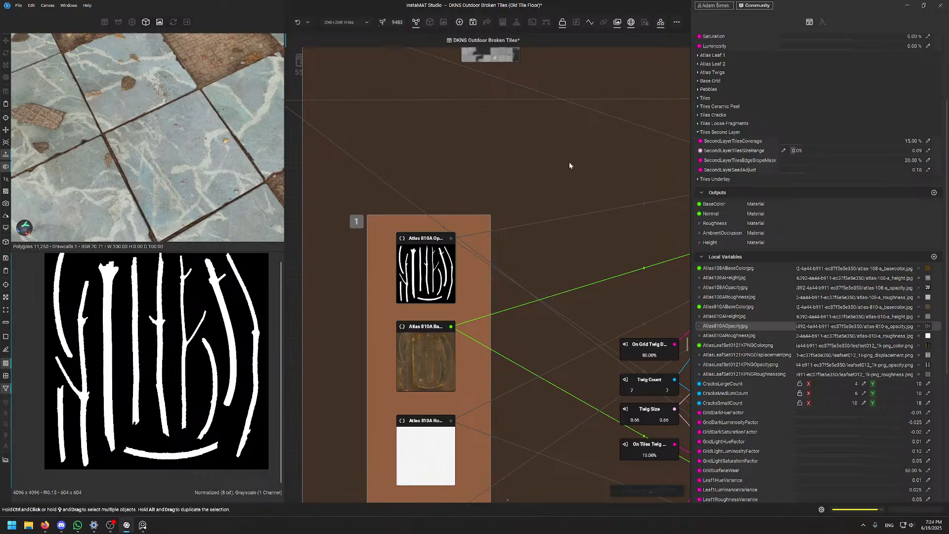
# Show the parameters of the Twig Grid frame's Material Atlas Scatter node again to inspect its Opacity Input
pyautogui.click(560, 192)
pyautogui.moveTo(604, 248); pyautogui.dragTo(334, 268, button='middle')
pyautogui.click(616, 238)
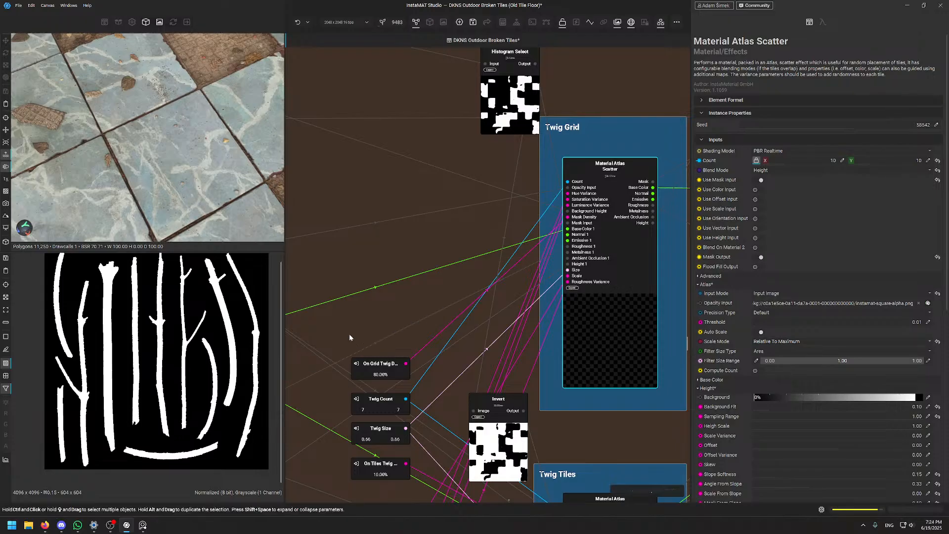
# Examine the links between the twig atlas images and the Twig Grid scatter node, then go through its Atlas, Height and Mask parameters
pyautogui.moveTo(349, 334); pyautogui.dragTo(484, 316, button='middle')
pyautogui.scroll(-3, 452, 314)
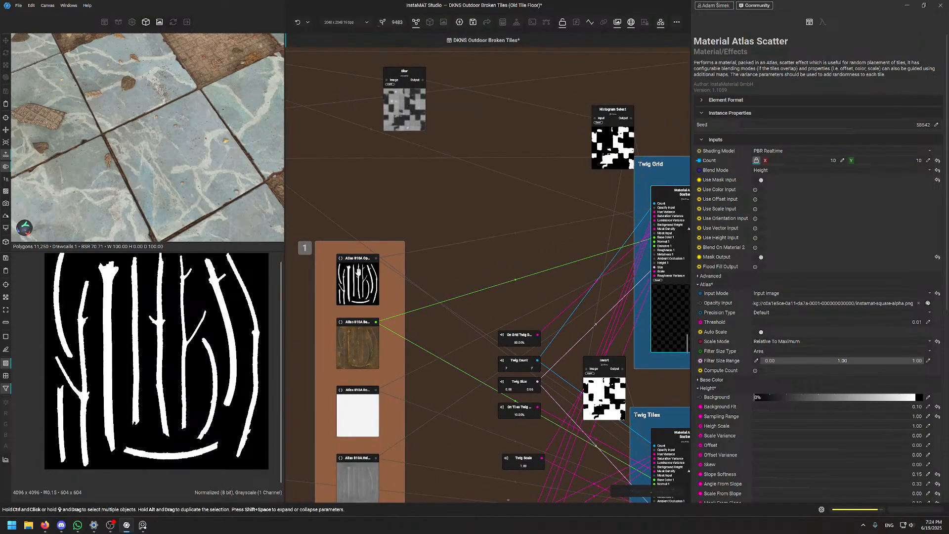
pyautogui.scroll(-2, 148, 410)
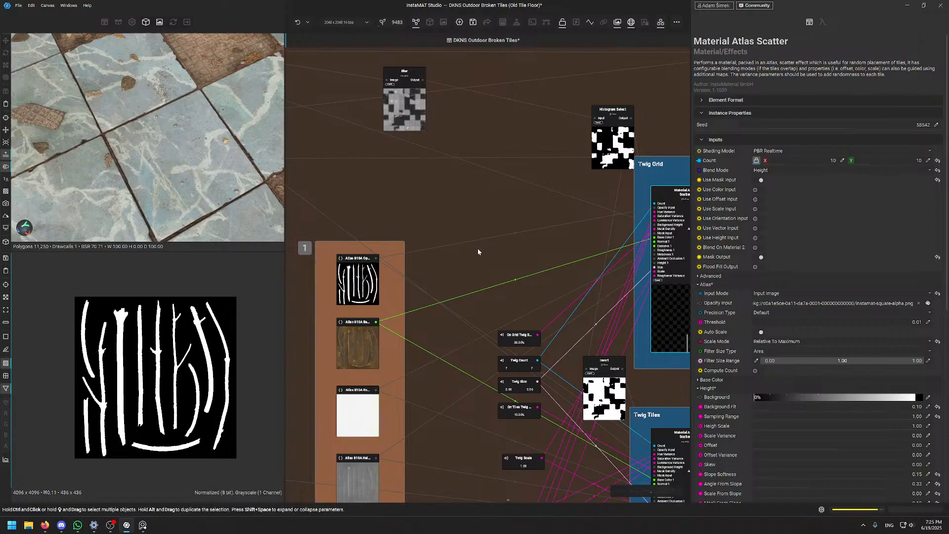
pyautogui.moveTo(478, 252); pyautogui.dragTo(387, 269, button='middle')
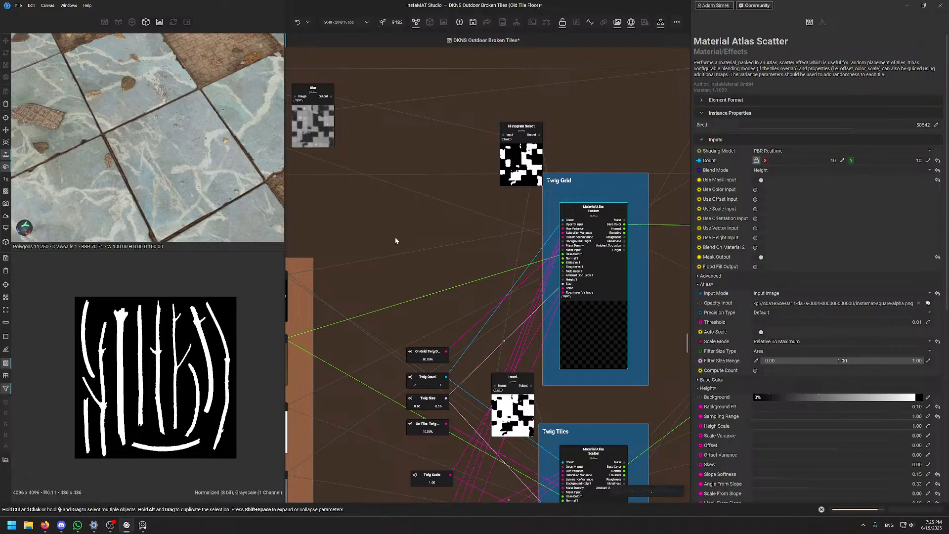
pyautogui.moveTo(420, 261); pyautogui.dragTo(384, 247, button='middle')
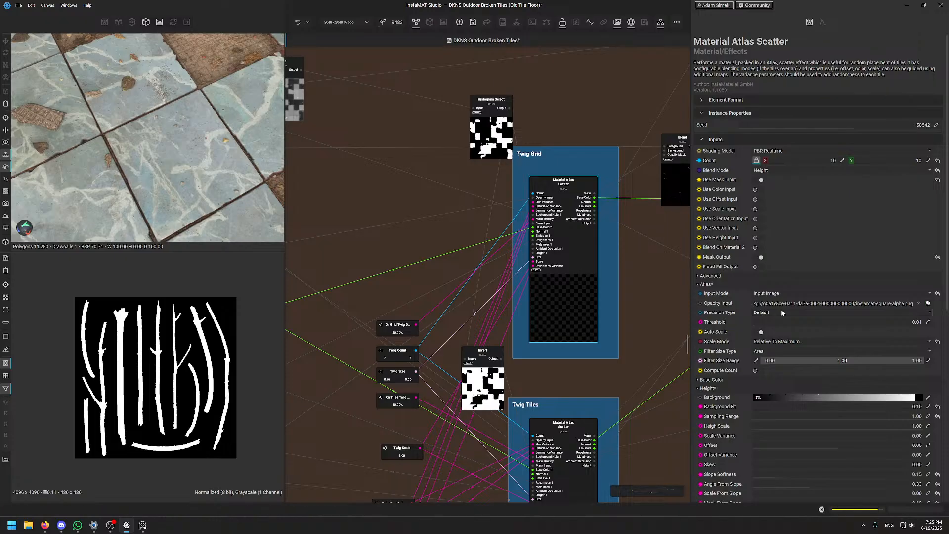
pyautogui.scroll(-3, 744, 266)
pyautogui.scroll(1, 723, 289)
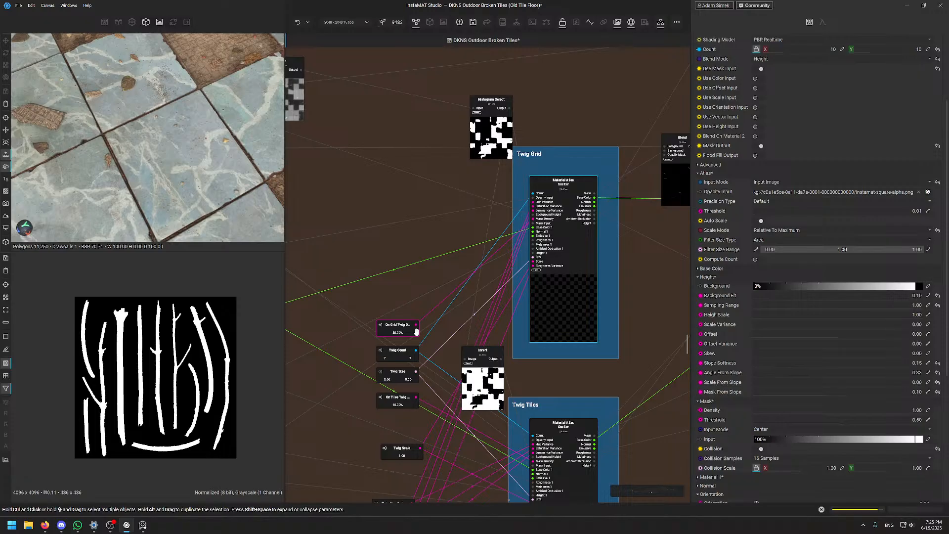
# Add a Slope Warp node in the empty canvas area below the Twig Atlas frame, leaving room beside it for its inputs
pyautogui.scroll(-6, 394, 346)
pyautogui.moveTo(458, 415); pyautogui.dragTo(447, 345, button='middle')
pyautogui.rightClick(448, 344)
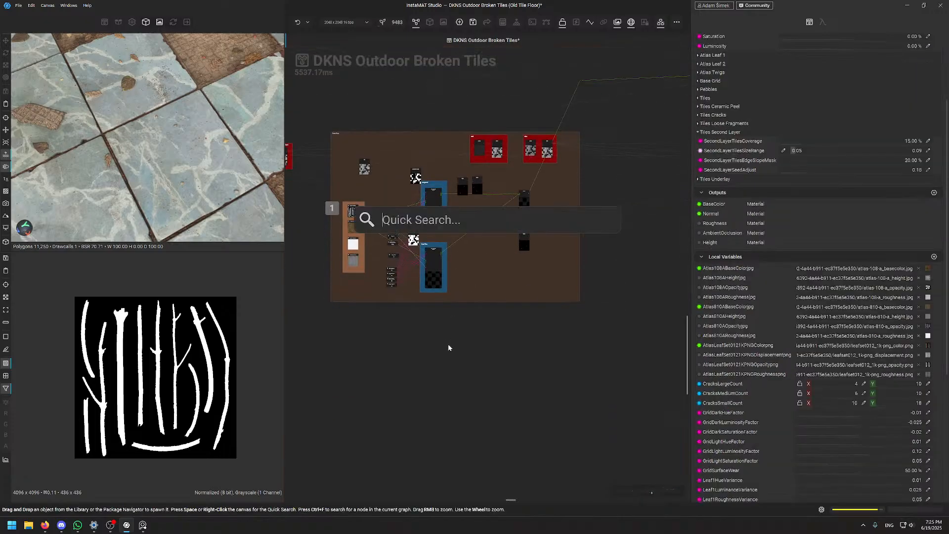
pyautogui.write('slope wa')
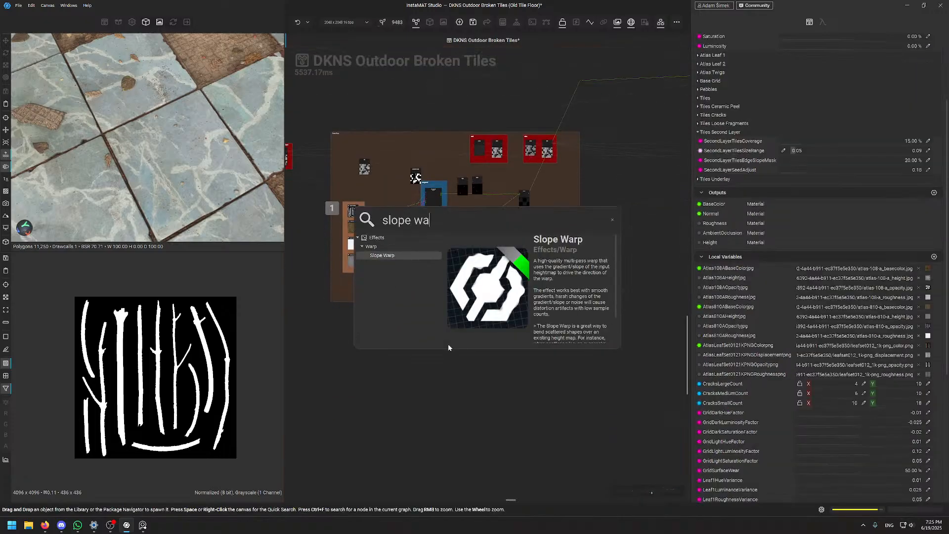
pyautogui.press('Return')
pyautogui.scroll(3, 403, 346)
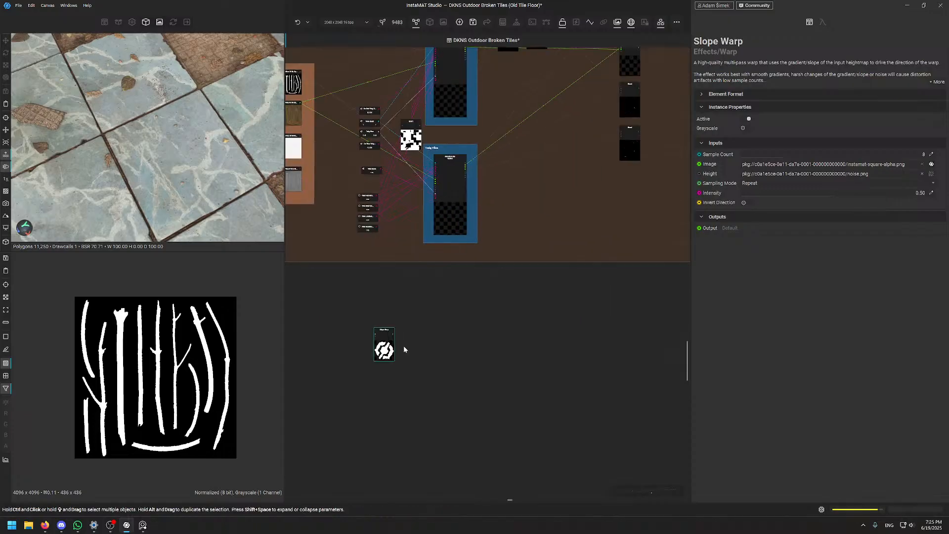
pyautogui.moveTo(420, 336); pyautogui.dragTo(517, 340, button='middle')
pyautogui.scroll(3, 517, 340)
pyautogui.moveTo(447, 369); pyautogui.dragTo(523, 346)
# Add a Perlin Noise node and connect its output to the Slope Warp node's Height input
pyautogui.rightClick(440, 356)
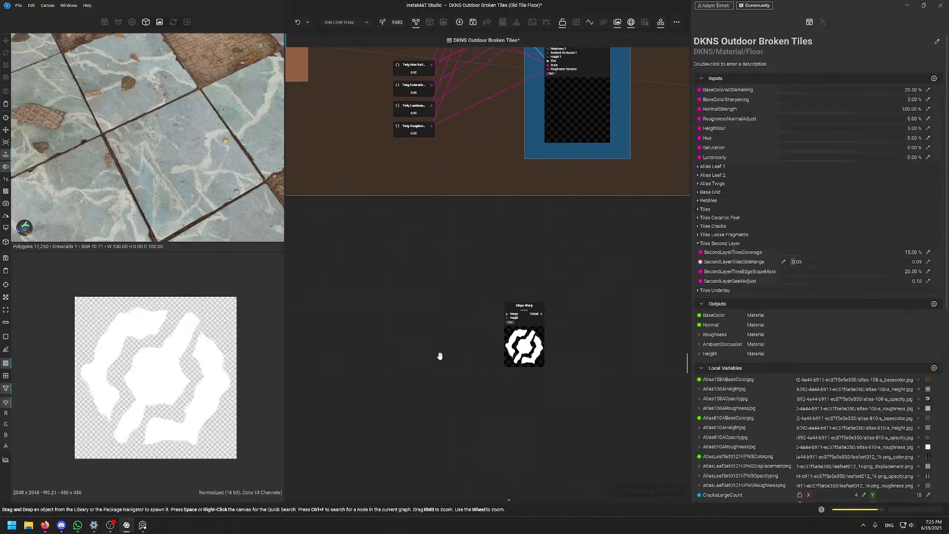
pyautogui.write('perlin')
pyautogui.press('Return')
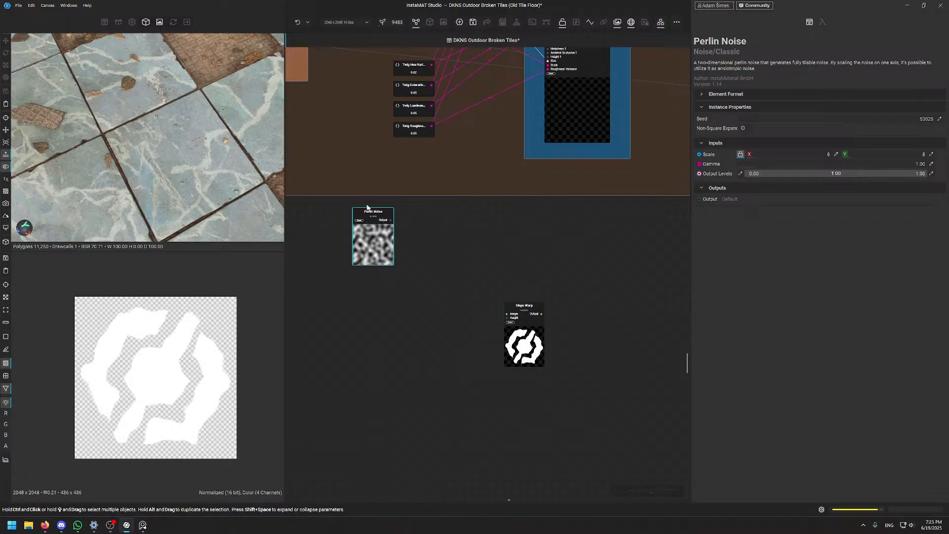
pyautogui.scroll(3, 473, 334)
pyautogui.moveTo(393, 314); pyautogui.dragTo(540, 306)
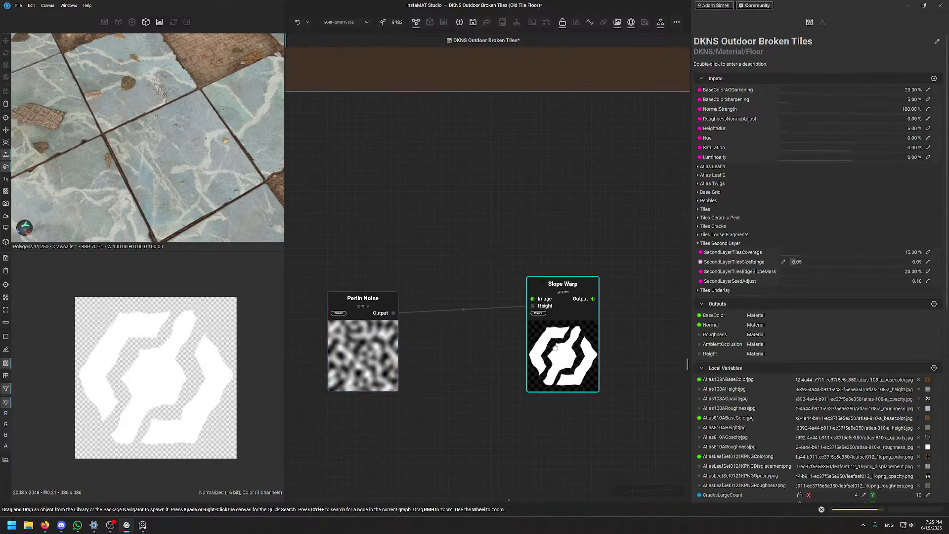
# Add a Stripes node above the Perlin Noise and connect its output to the Slope Warp node's Image input
pyautogui.press('space')
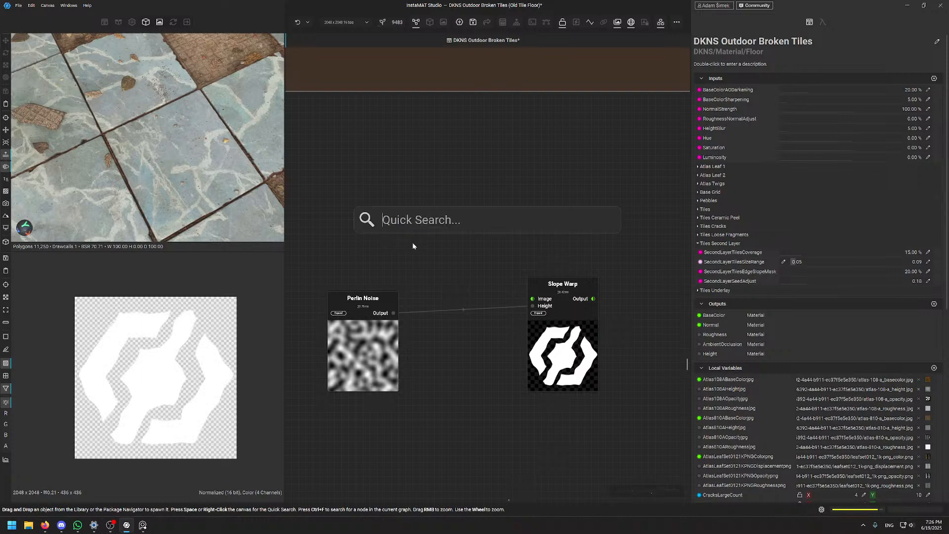
pyautogui.write('stripe')
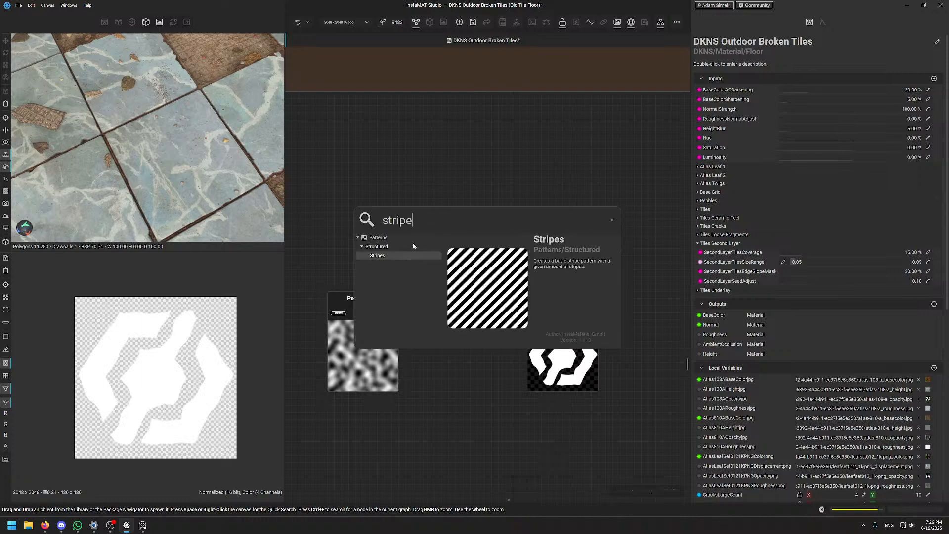
pyautogui.press('Return')
pyautogui.moveTo(411, 242); pyautogui.dragTo(533, 298)
pyautogui.click(556, 379)
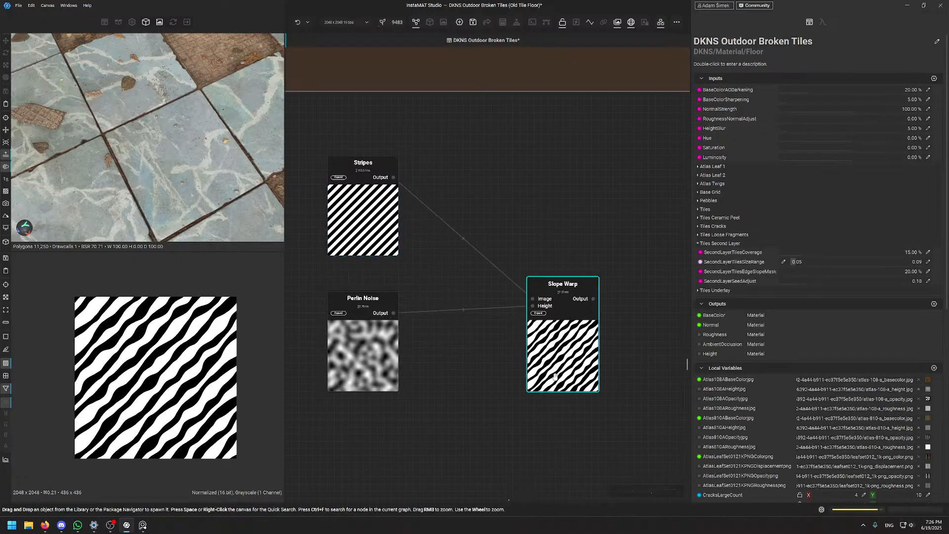
# Preview the Stripes, Perlin Noise and Slope Warp nodes in turn to compare the original pattern with the warped one
pyautogui.scroll(3, 430, 222)
pyautogui.click(349, 216)
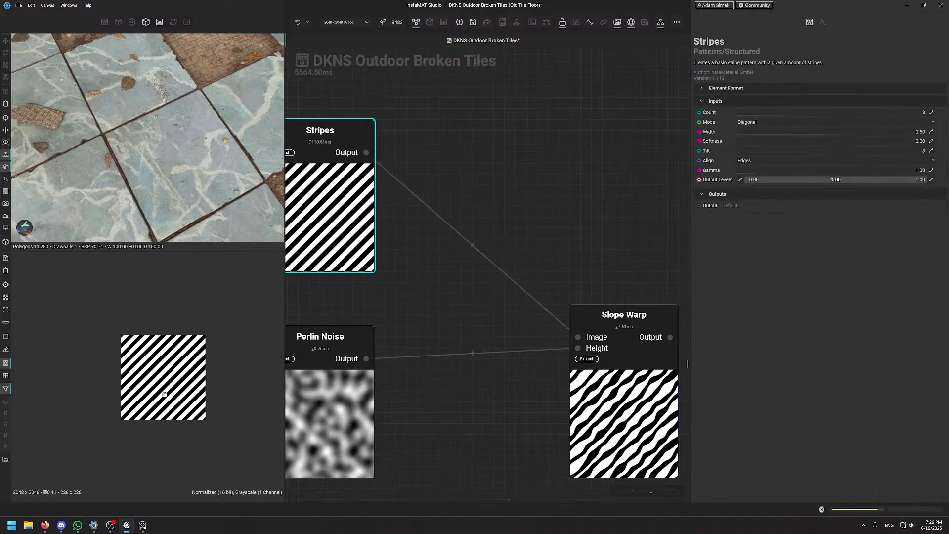
pyautogui.click(363, 407)
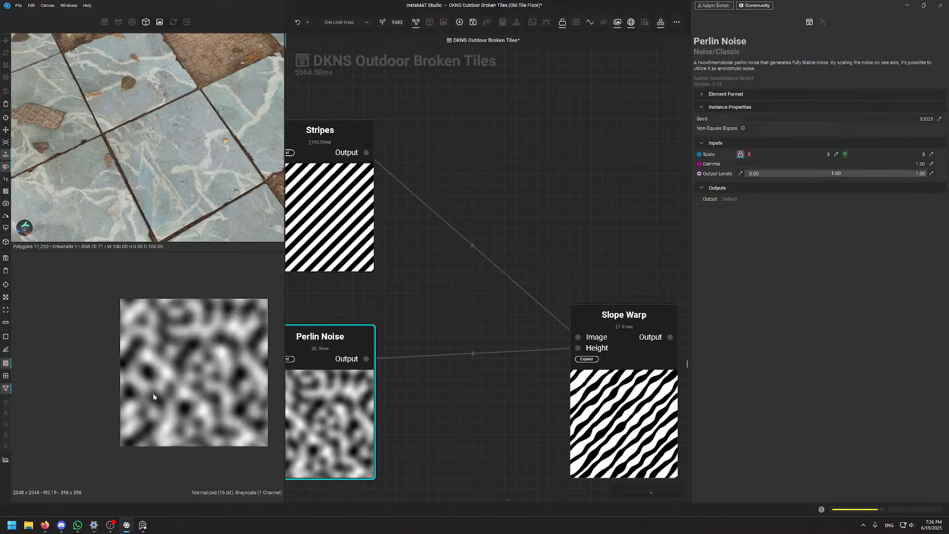
pyautogui.click(626, 403)
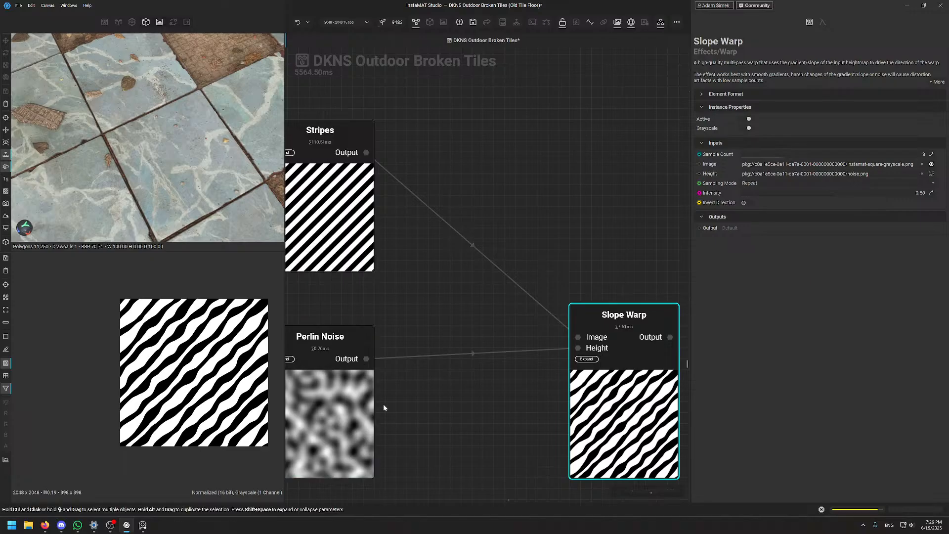
# Move the Slope Warp node closer to the Stripes and Perlin Noise nodes to tidy the example
pyautogui.moveTo(442, 420); pyautogui.dragTo(501, 410, button='middle')
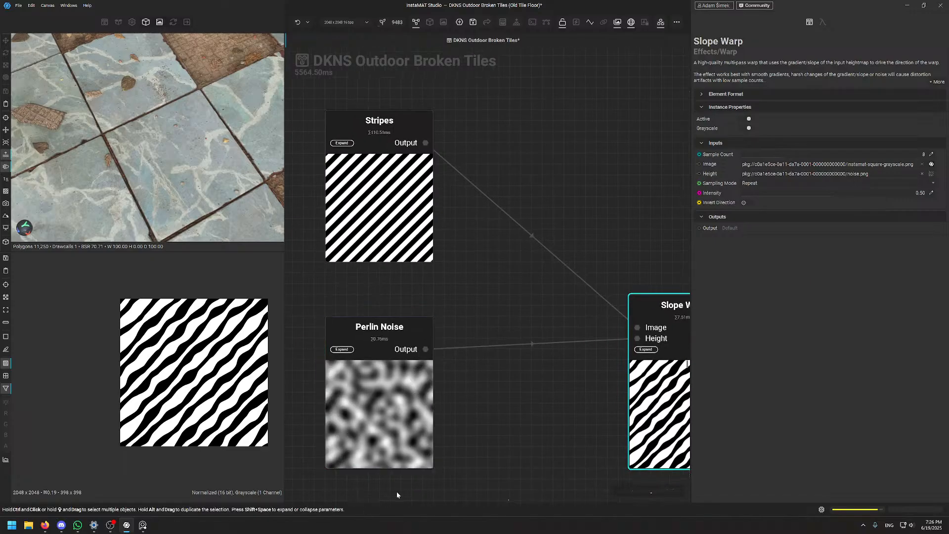
pyautogui.moveTo(544, 311); pyautogui.dragTo(390, 341, button='middle')
pyautogui.moveTo(522, 408); pyautogui.dragTo(369, 331)
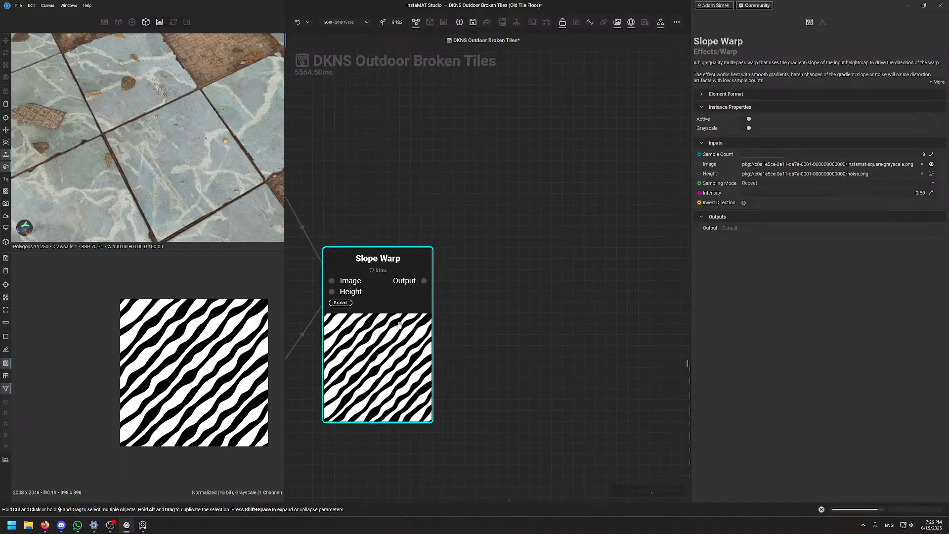
pyautogui.scroll(-5, 509, 349)
pyautogui.scroll(3, 473, 341)
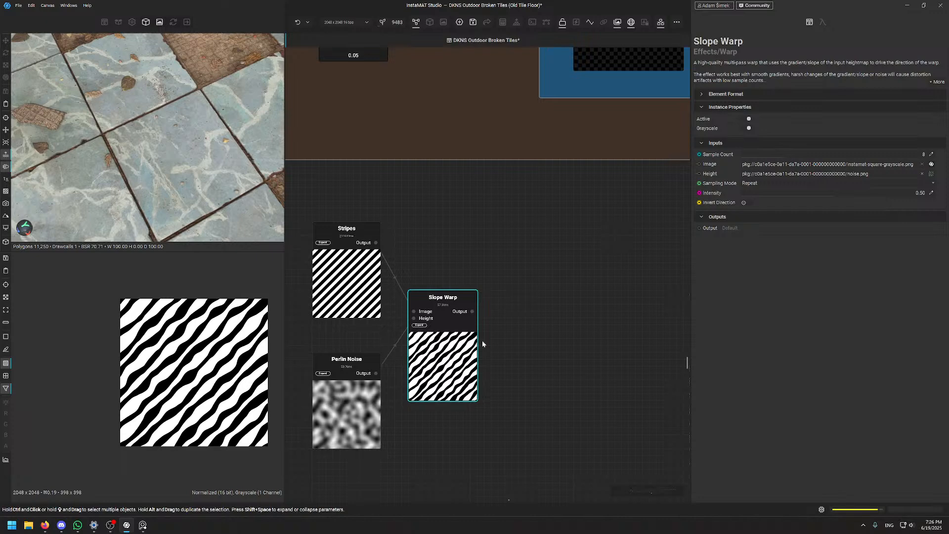
# Inspect the Twig Grid scatter node's slope parameters in the Height section and relate them to the example's Perlin Noise node
pyautogui.scroll(-5, 451, 340)
pyautogui.moveTo(481, 155); pyautogui.dragTo(490, 256, button='middle')
pyautogui.scroll(2, 490, 256)
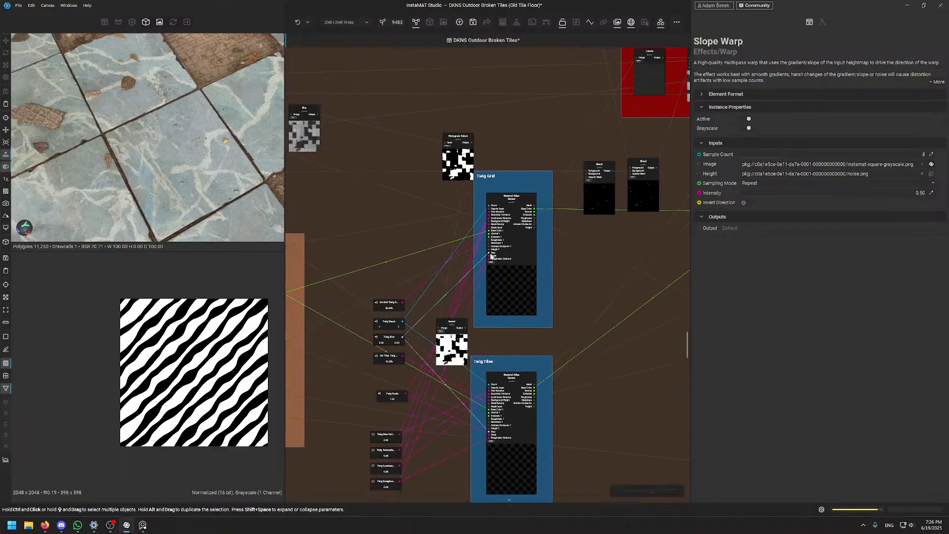
pyautogui.click(491, 255)
pyautogui.scroll(-10, 753, 358)
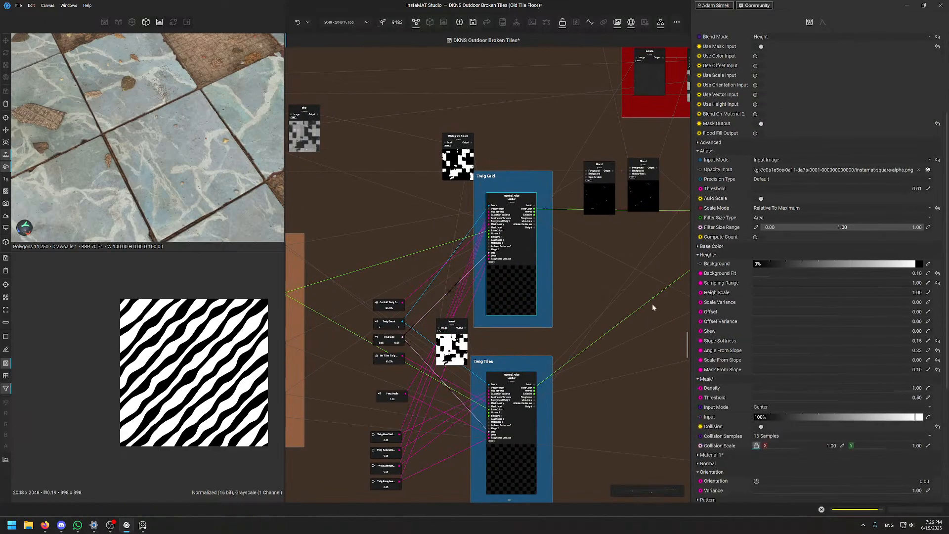
pyautogui.moveTo(464, 387); pyautogui.dragTo(541, 63, button='middle')
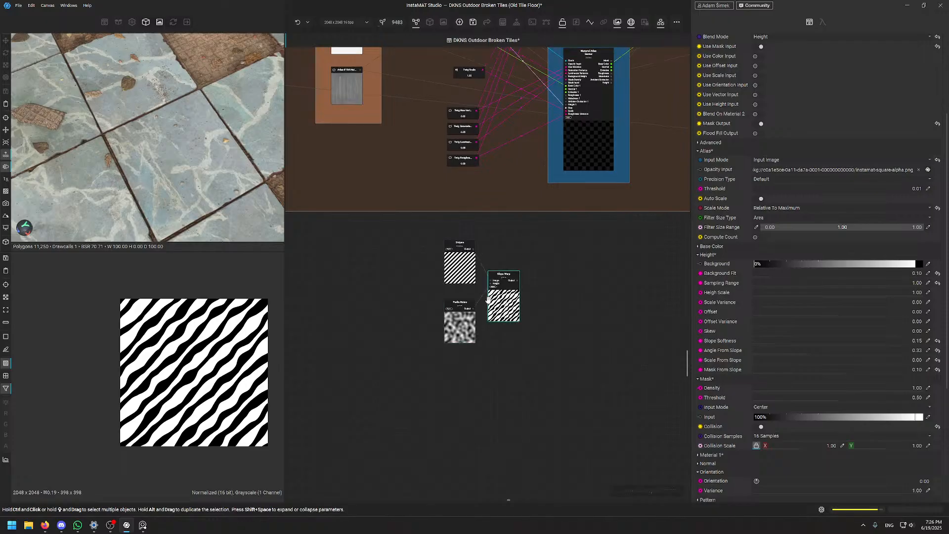
pyautogui.moveTo(458, 337)
pyautogui.mouseDown()
pyautogui.moveTo(432, 315)
pyautogui.moveTo(422, 402)
pyautogui.moveTo(423, 350)
pyautogui.moveTo(442, 328)
pyautogui.moveTo(455, 338)
pyautogui.mouseUp()
# Preview the Blend Height node in the Top Layer Pebbles Blend frame and examine its tile height map up close
pyautogui.moveTo(482, 181); pyautogui.dragTo(437, 447, button='middle')
pyautogui.moveTo(373, 218); pyautogui.dragTo(595, 329, button='middle')
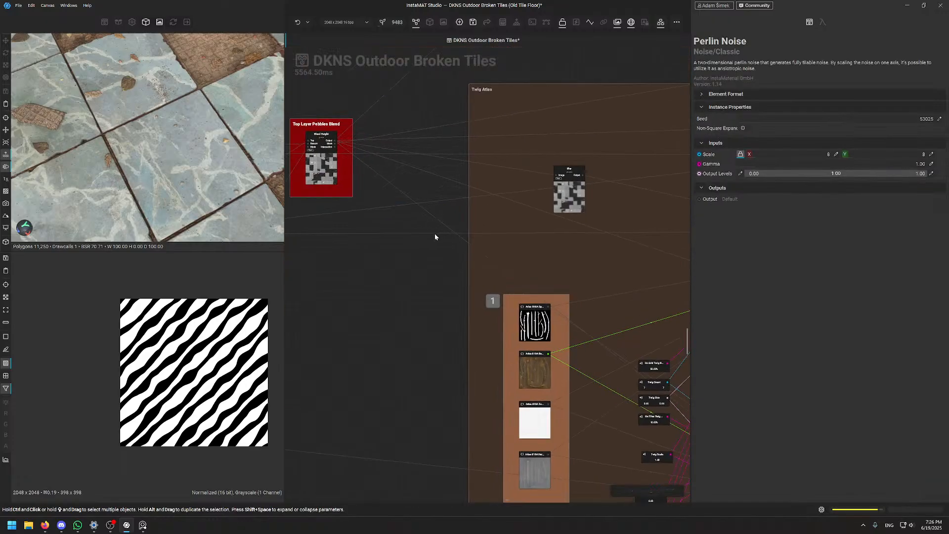
pyautogui.click(349, 147)
pyautogui.scroll(5, 194, 364)
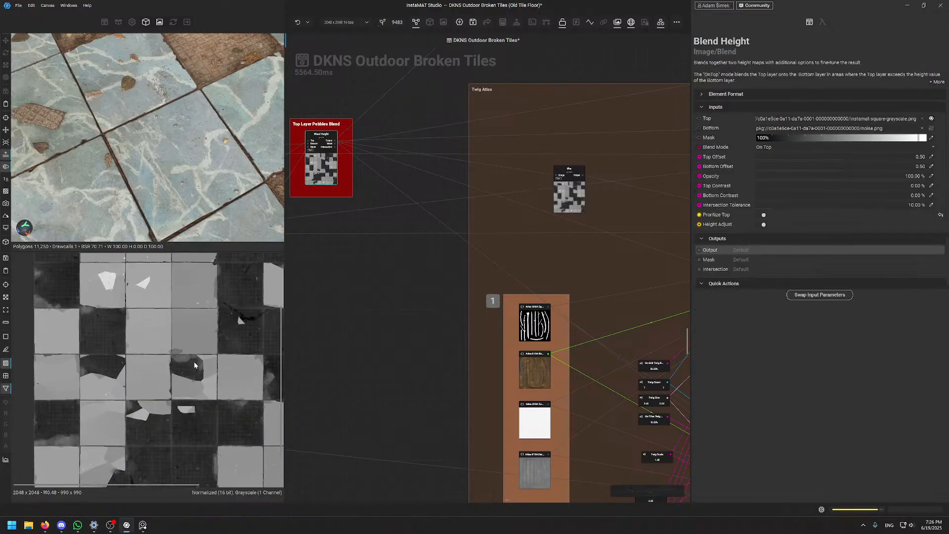
pyautogui.scroll(3, 194, 364)
pyautogui.scroll(-3, 488, 298)
# Compare the parameters and previews of the Material Atlas Scatter nodes in the Twig Tiles and Twig Grid frames
pyautogui.scroll(8, 488, 298)
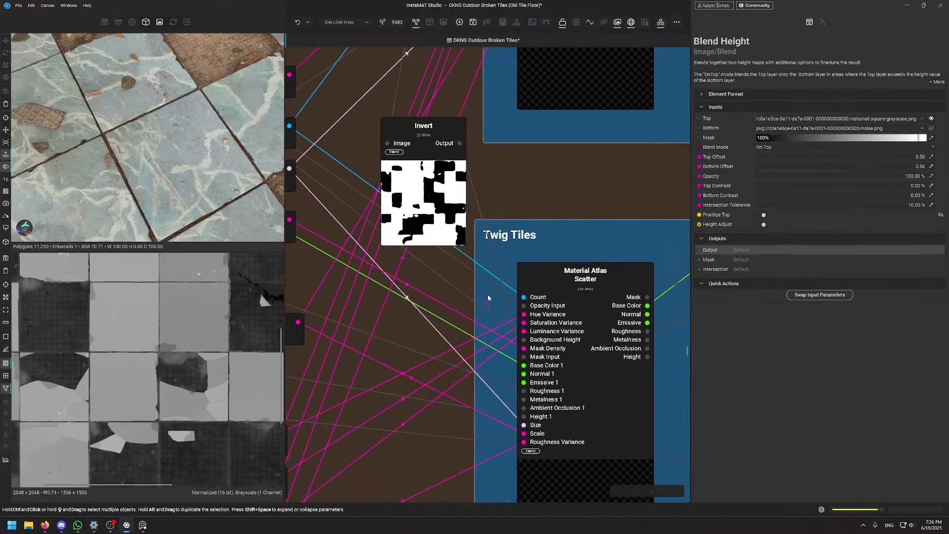
pyautogui.scroll(1, 487, 298)
pyautogui.click(565, 290)
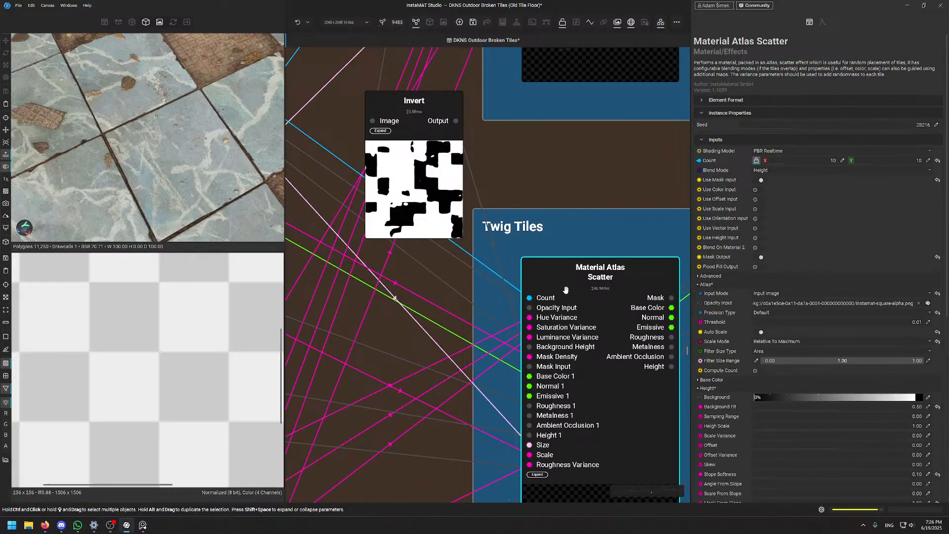
pyautogui.scroll(-4, 512, 282)
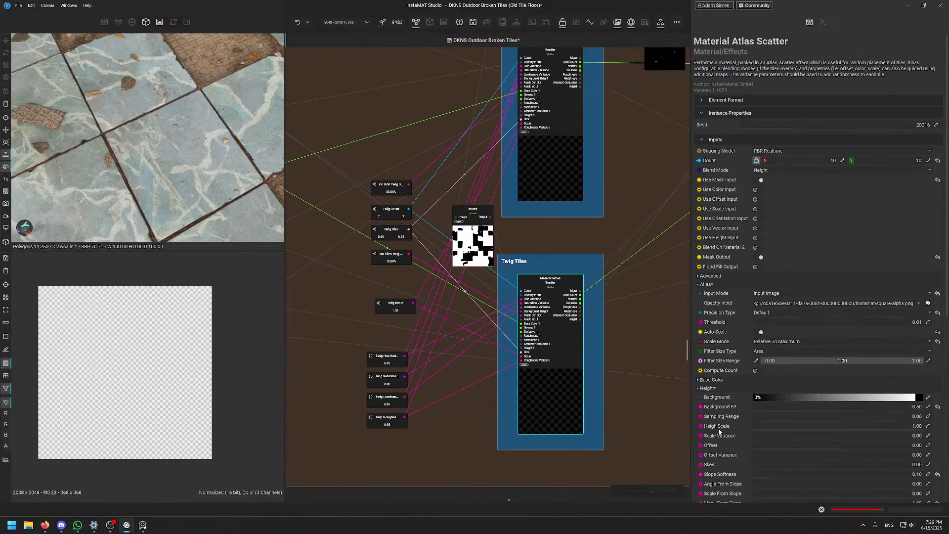
pyautogui.click(541, 151)
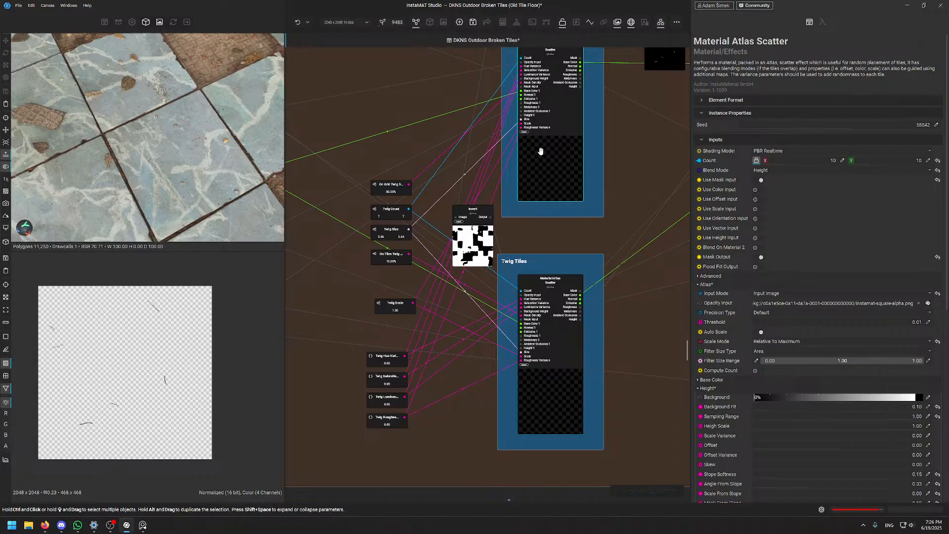
# Open the image picker of the Atlas 810A opacity map and close it without choosing another image
pyautogui.scroll(-5, 501, 404)
pyautogui.click(522, 463)
pyautogui.scroll(2, 416, 361)
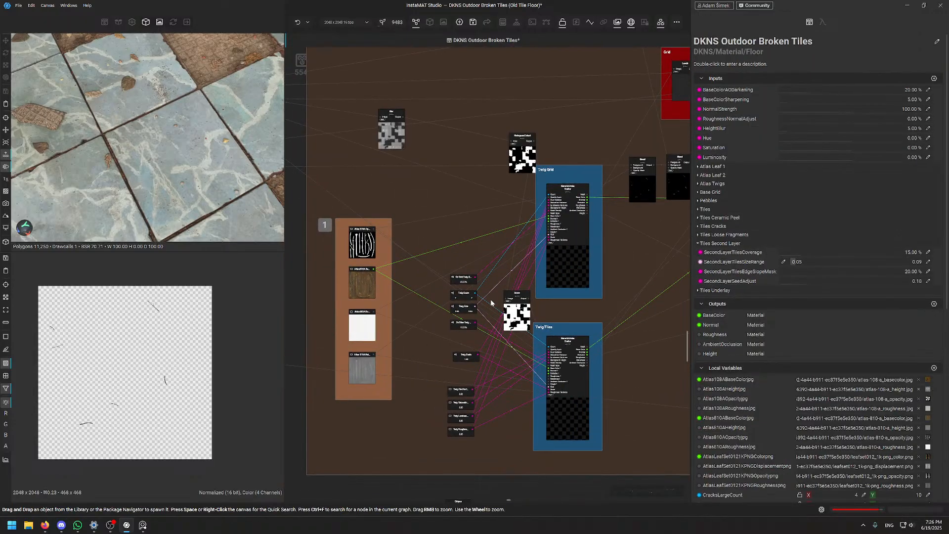
pyautogui.scroll(3, 368, 243)
pyautogui.doubleClick(353, 242)
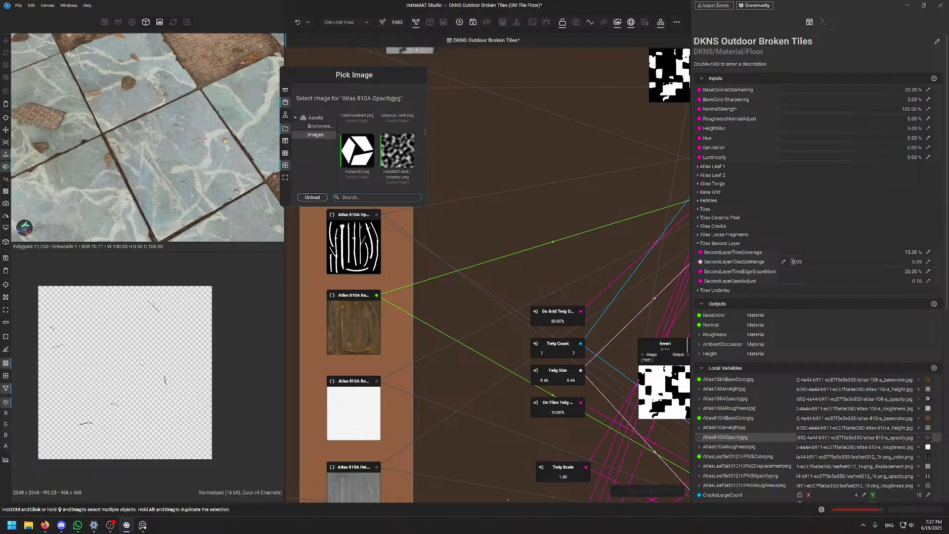
pyautogui.scroll(-4, 148, 148)
pyautogui.click(154, 136)
# Examine the scattered leaves and twigs around the broken tiles in the 3D preview from several areas
pyautogui.scroll(4, 158, 129)
pyautogui.keyDown('alt'); pyautogui.moveTo(158, 128); pyautogui.dragTo(182, 124); pyautogui.keyUp('alt')
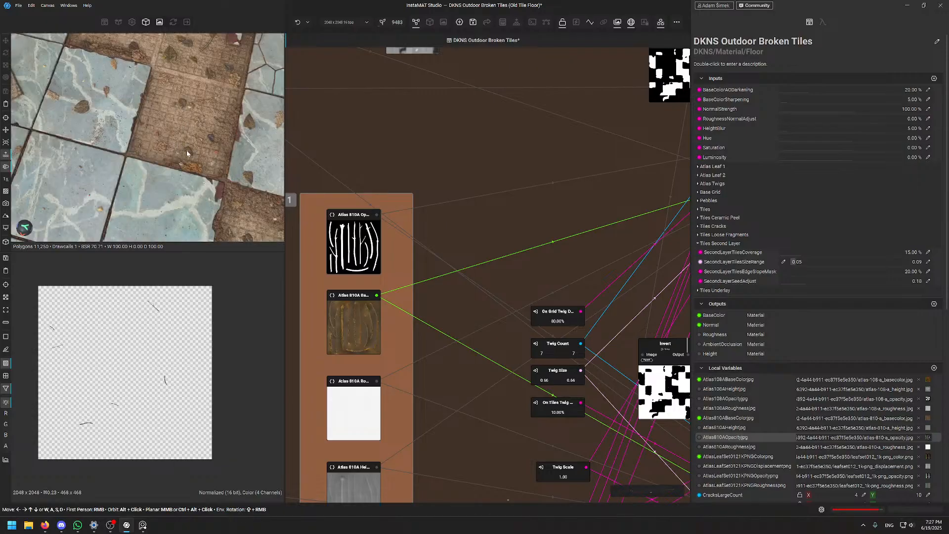
pyautogui.keyDown('alt'); pyautogui.moveTo(201, 209); pyautogui.dragTo(110, 176); pyautogui.keyUp('alt')
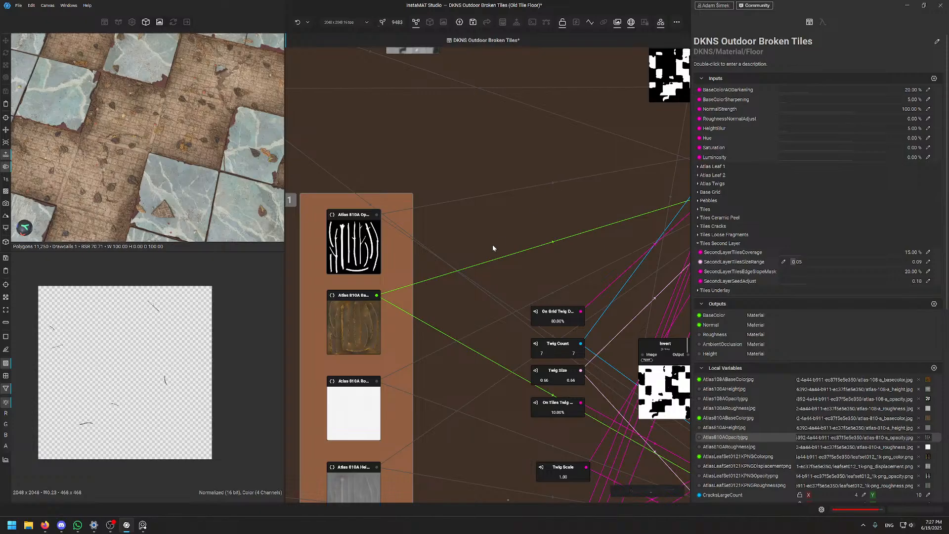
# Show the Twig Grid frame's Material Atlas Scatter parameters again and review the whole Twig Atlas frame
pyautogui.scroll(-5, 499, 396)
pyautogui.moveTo(497, 399); pyautogui.dragTo(376, 264, button='middle')
pyautogui.scroll(3, 549, 198)
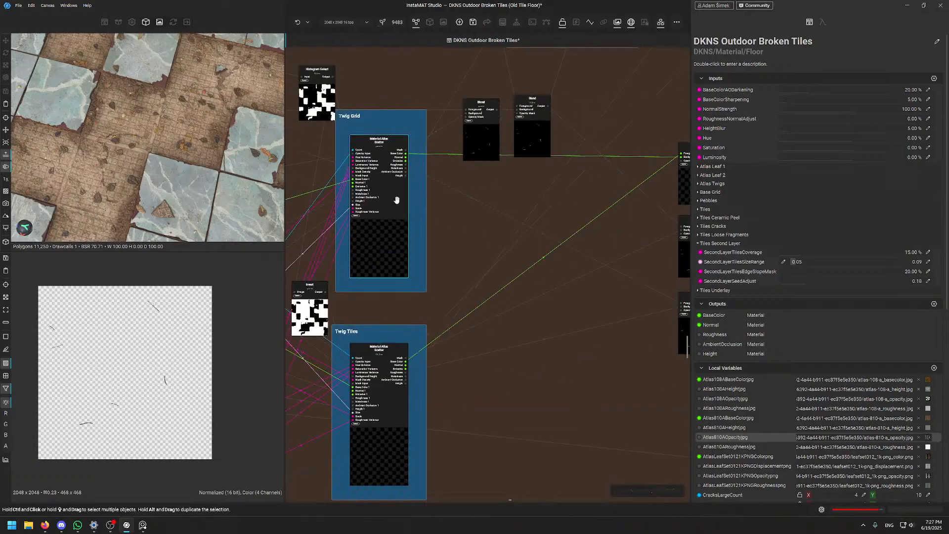
pyautogui.click(396, 199)
pyautogui.scroll(-6, 682, 301)
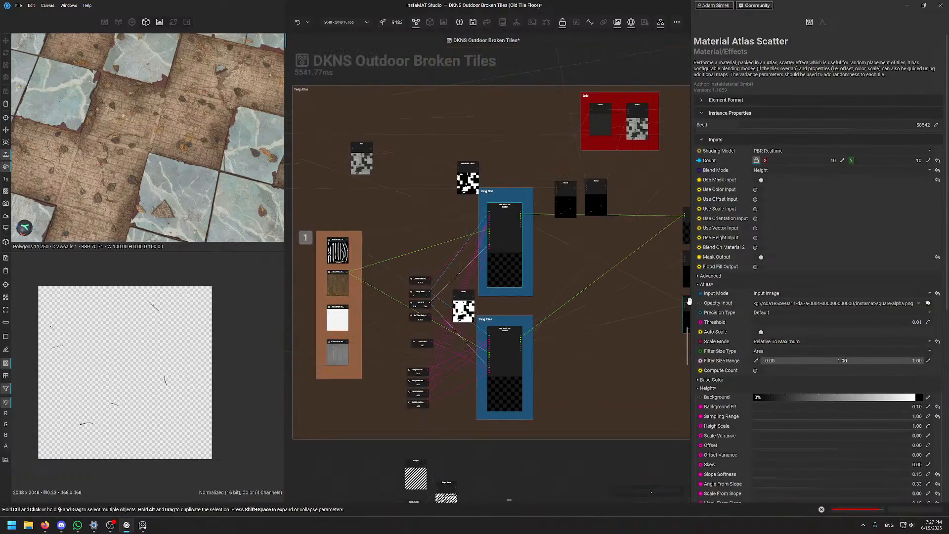
# Review the Height parameters of the Twig Grid frame's Material Atlas Scatter and the nodes feeding it in the Twig Atlas frame
pyautogui.scroll(-4, 700, 360)
pyautogui.scroll(5, 610, 272)
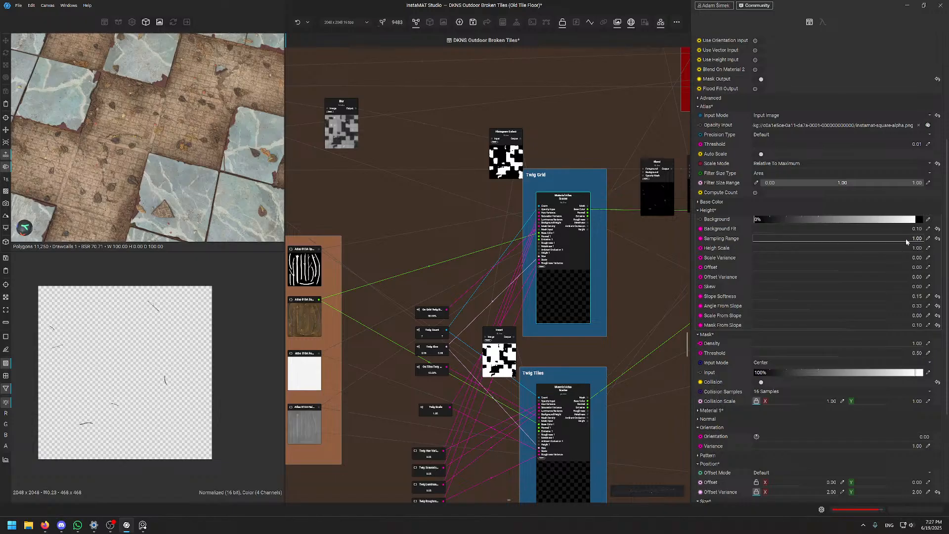
pyautogui.keyDown('alt'); pyautogui.moveTo(117, 149); pyautogui.dragTo(158, 158); pyautogui.keyUp('alt')
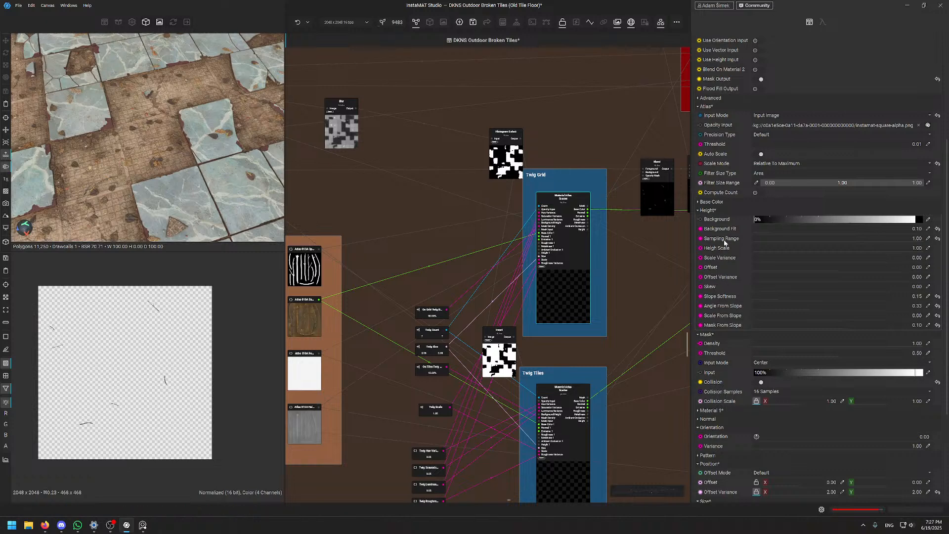
pyautogui.moveTo(375, 285); pyautogui.dragTo(447, 277, button='middle')
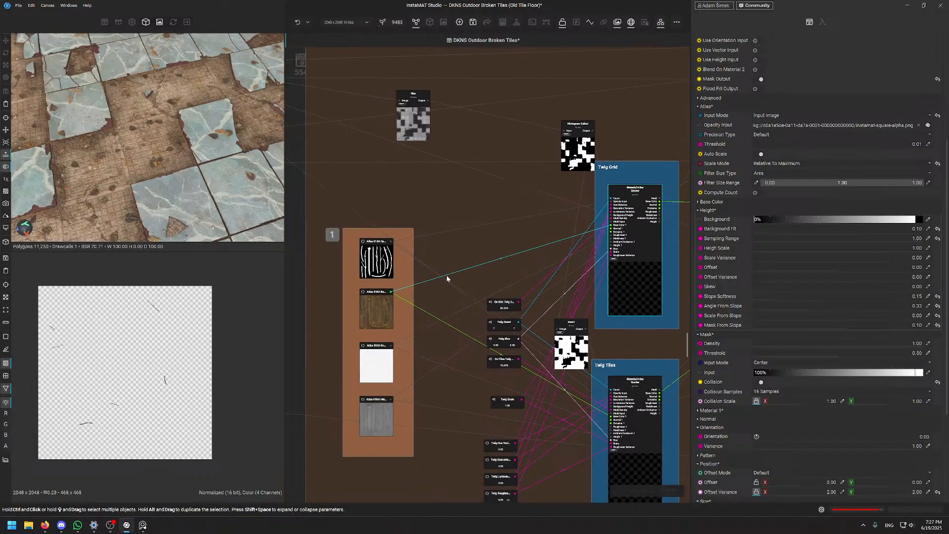
pyautogui.scroll(-3, 534, 291)
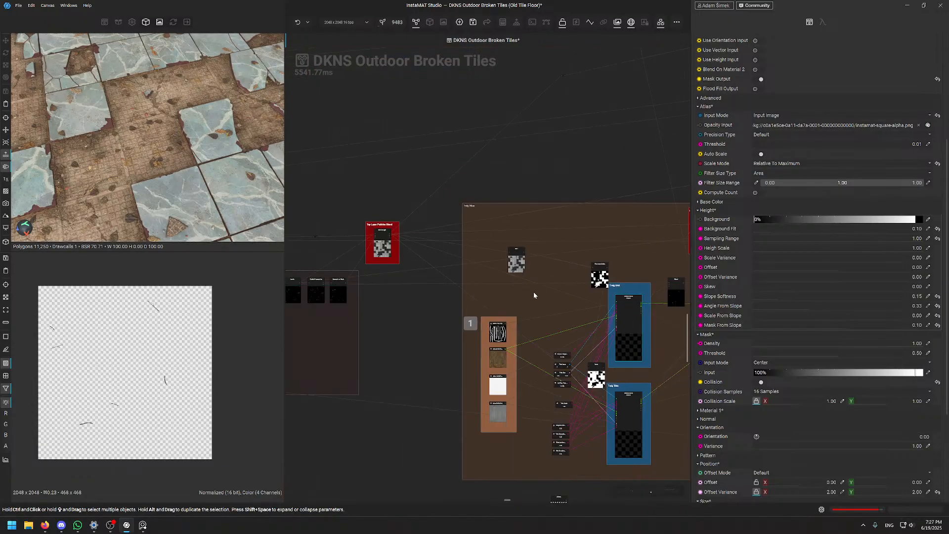
pyautogui.moveTo(568, 318); pyautogui.dragTo(447, 294, button='middle')
pyautogui.scroll(3, 518, 285)
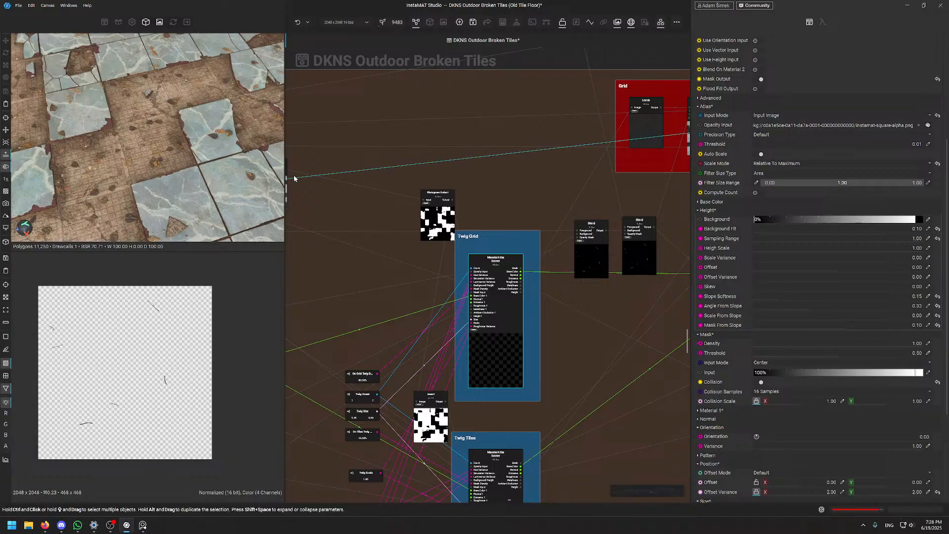
# Examine the leaves lying on the base grid between the broken tiles up close in the 3D preview
pyautogui.keyDown('alt'); pyautogui.moveTo(130, 101); pyautogui.dragTo(153, 107); pyautogui.keyUp('alt')
pyautogui.scroll(5, 154, 106)
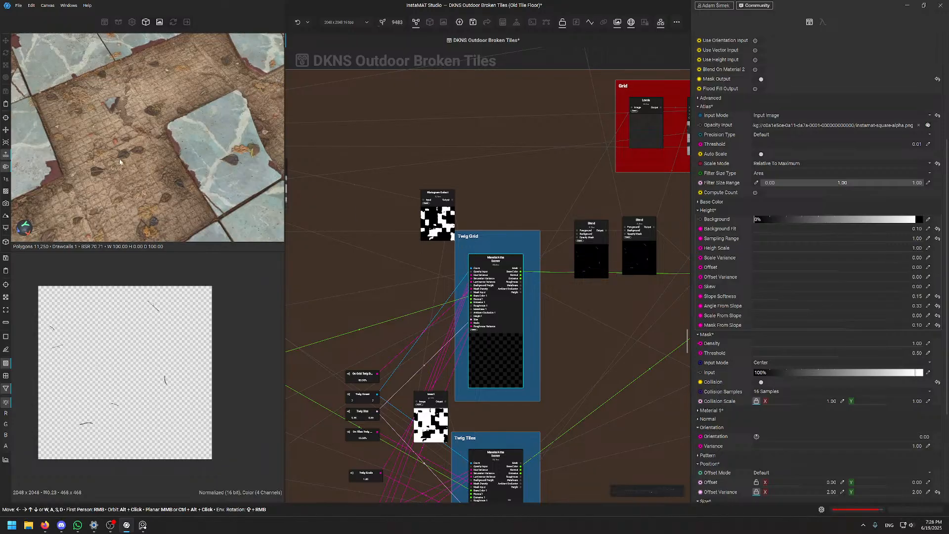
pyautogui.scroll(6, 120, 162)
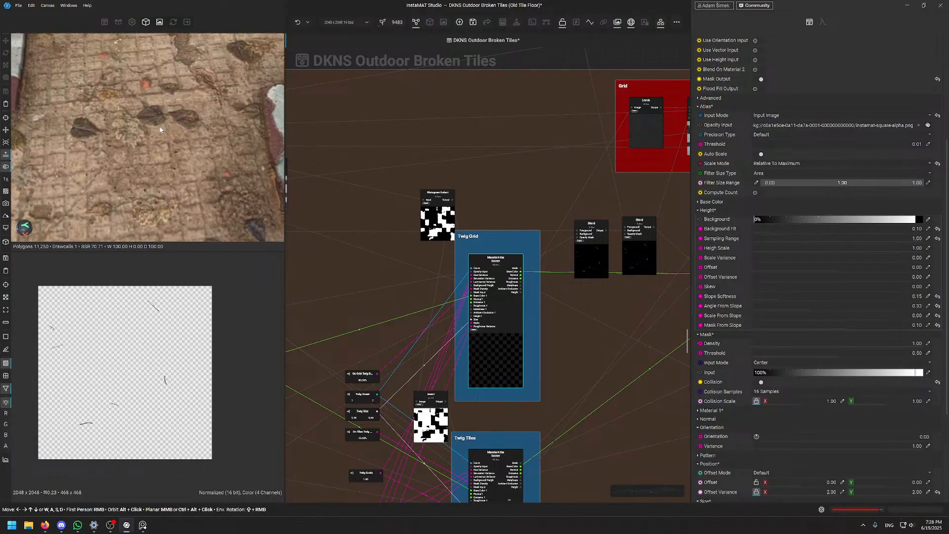
pyautogui.scroll(-5, 159, 129)
pyautogui.scroll(7, 168, 118)
pyautogui.scroll(-2, 177, 132)
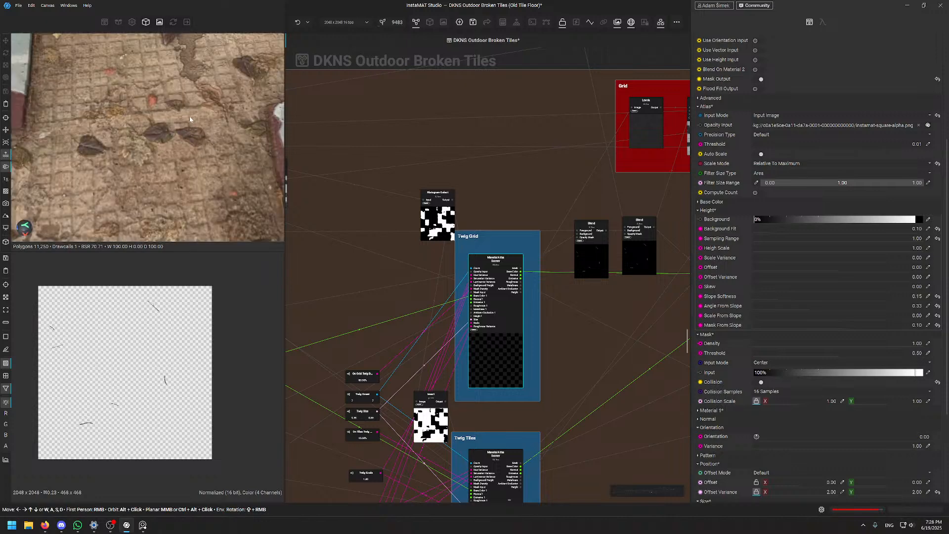
pyautogui.keyDown('alt'); pyautogui.moveTo(190, 120); pyautogui.dragTo(178, 145); pyautogui.keyUp('alt')
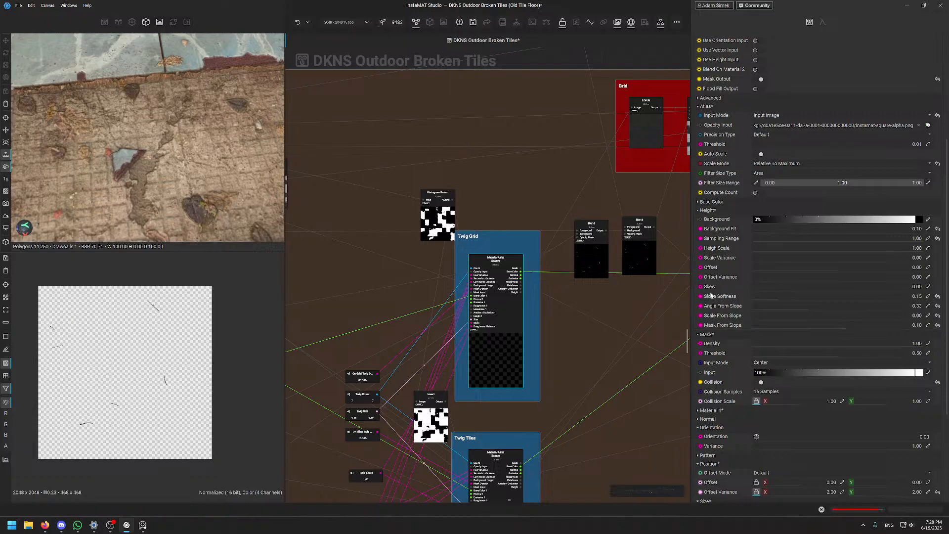
pyautogui.scroll(-5, 434, 248)
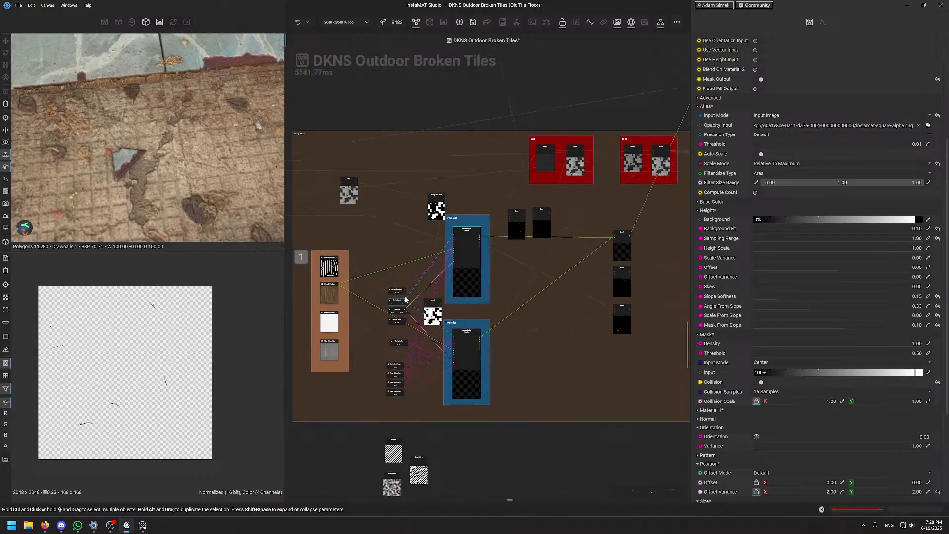
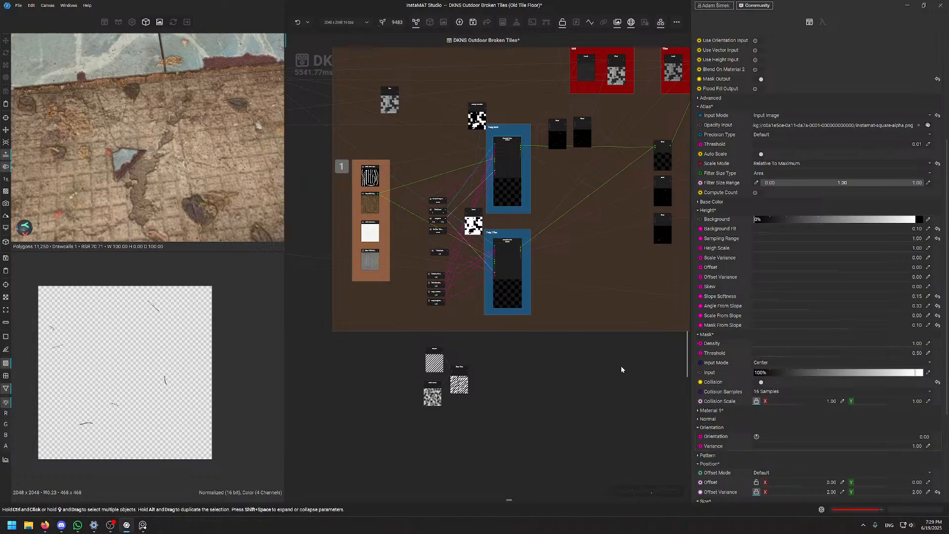
# Inspect the Twig Tiles frame's Material Atlas Scatter ports, especially Mask Input, and check the shown scatter parameters for Use Mask Input
pyautogui.scroll(4, 423, 229)
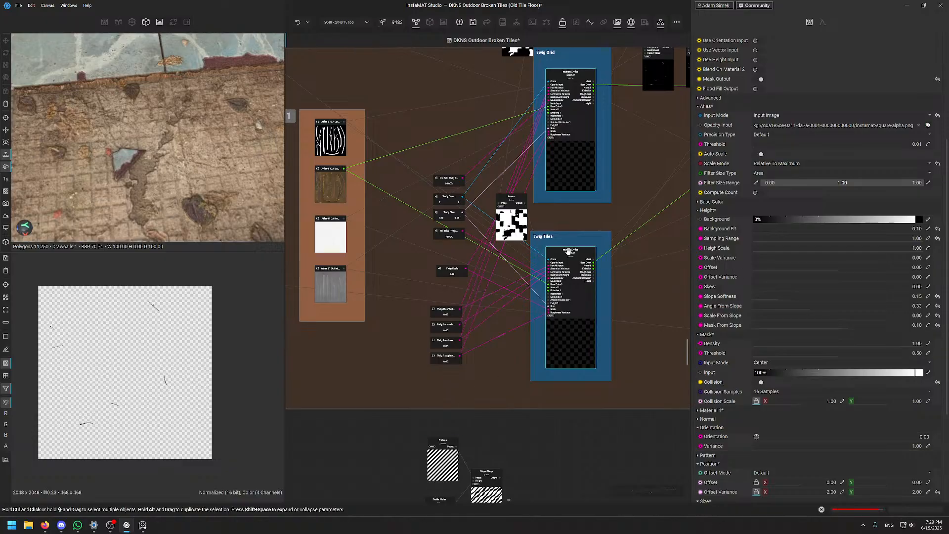
pyautogui.scroll(5, 562, 266)
pyautogui.scroll(-6, 562, 267)
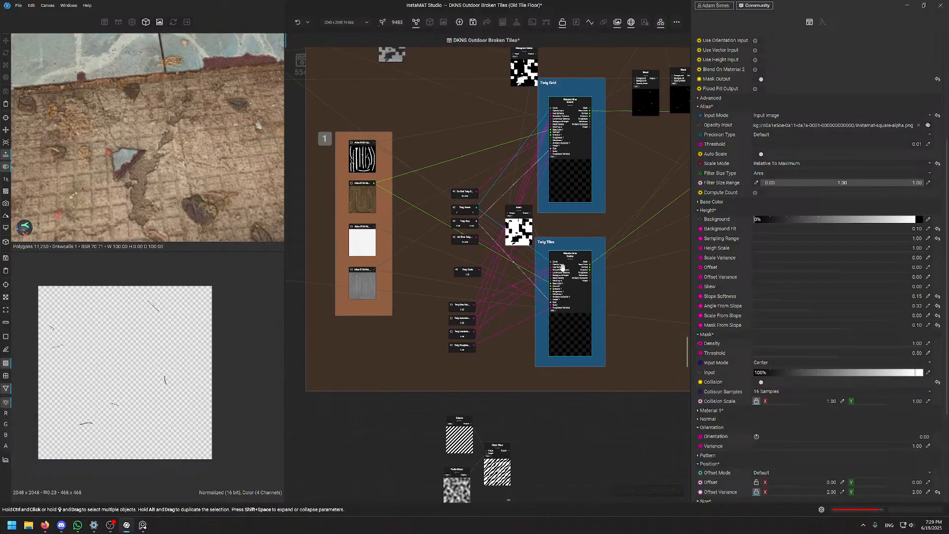
pyautogui.scroll(6, 562, 267)
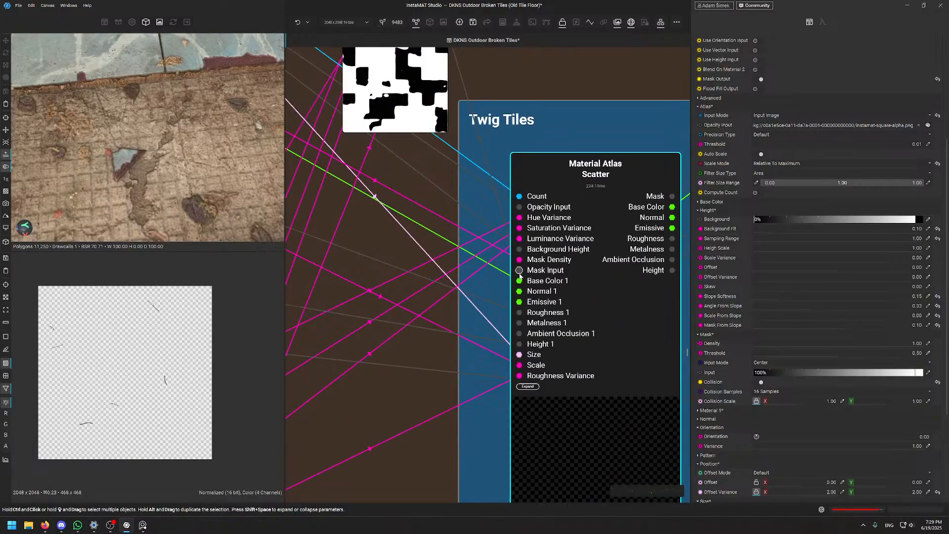
pyautogui.scroll(5, 722, 160)
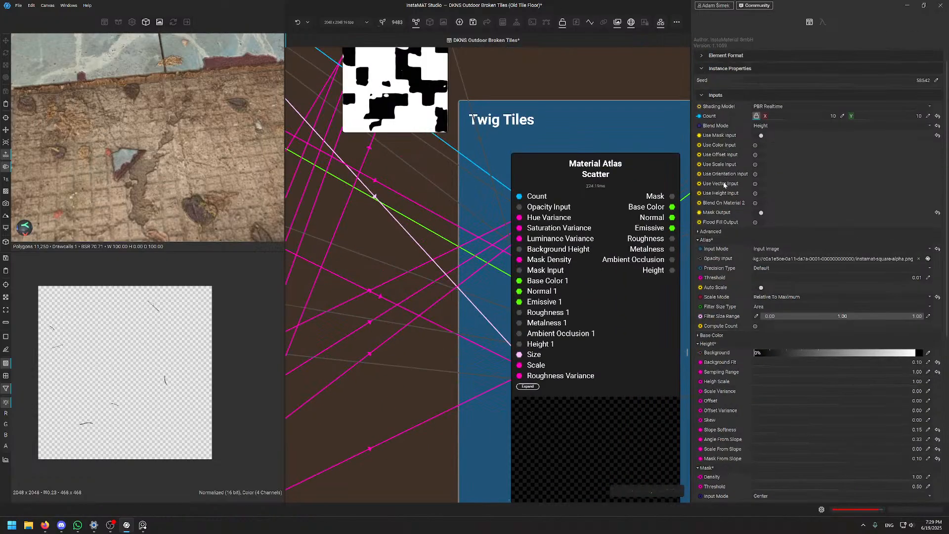
pyautogui.scroll(-5, 544, 366)
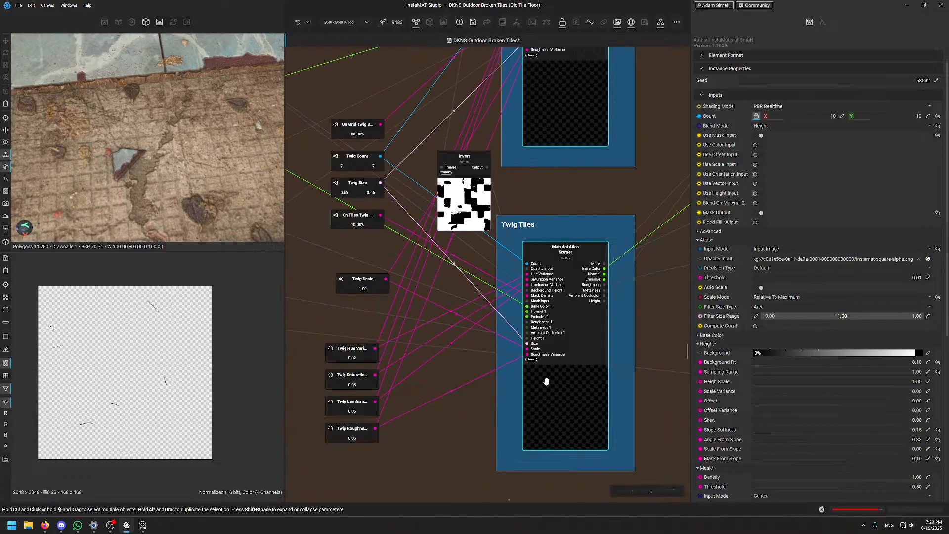
# Review the Mask section's input and Collision parameters of the Material Atlas Scatter, and view the tiled floor in the 3D preview from farther away
pyautogui.moveTo(547, 377); pyautogui.dragTo(508, 245, button='middle')
pyautogui.scroll(3, 507, 245)
pyautogui.scroll(-7, 735, 353)
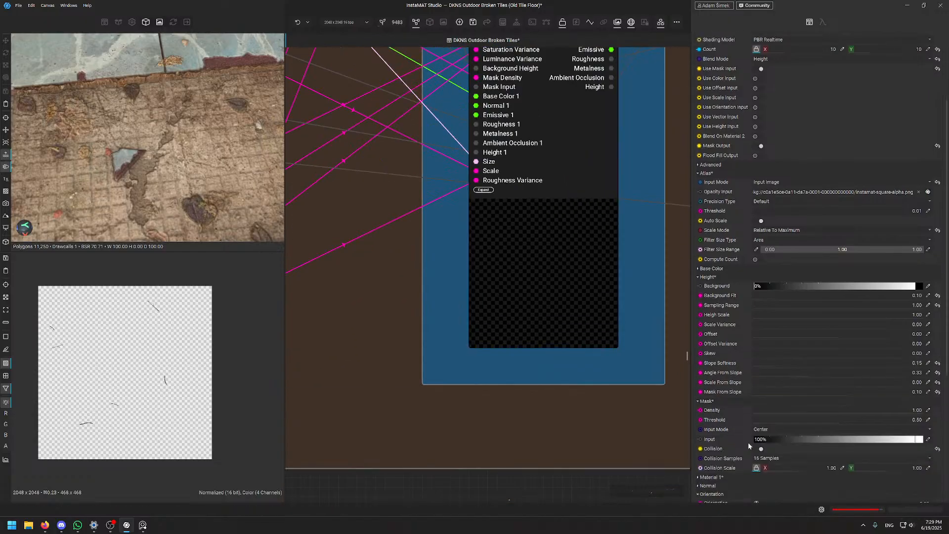
pyautogui.scroll(-5, 425, 293)
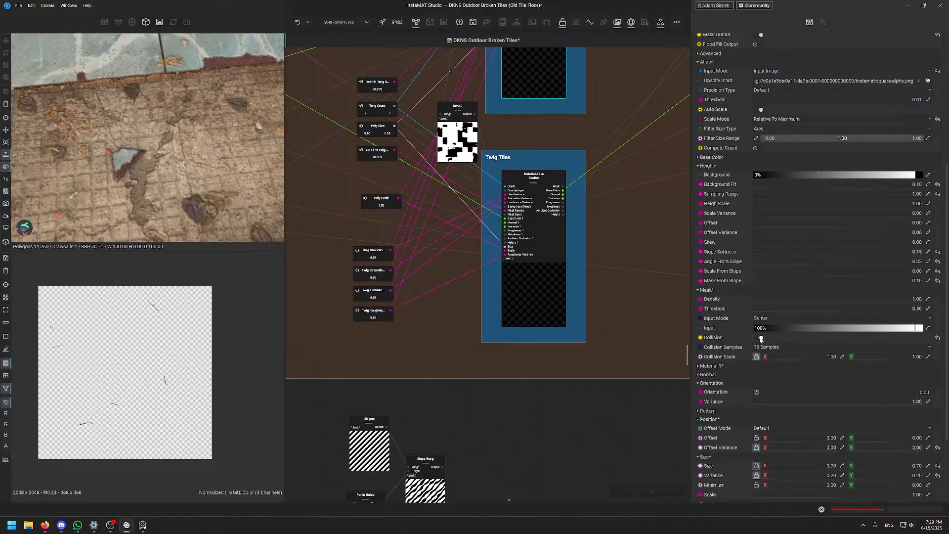
pyautogui.scroll(-3, 208, 172)
pyautogui.scroll(-3, 208, 171)
pyautogui.keyDown('alt'); pyautogui.moveTo(195, 192); pyautogui.dragTo(177, 174); pyautogui.keyUp('alt')
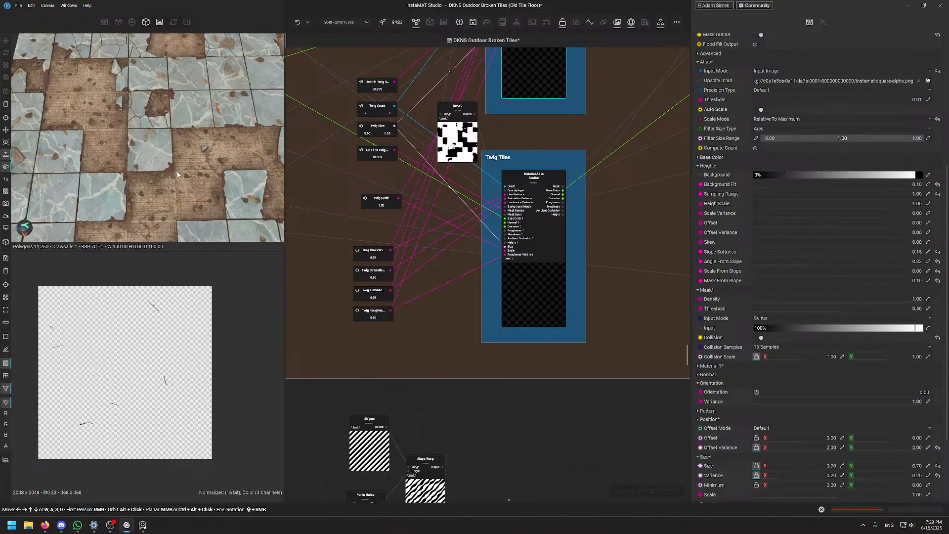
pyautogui.scroll(-4, 734, 254)
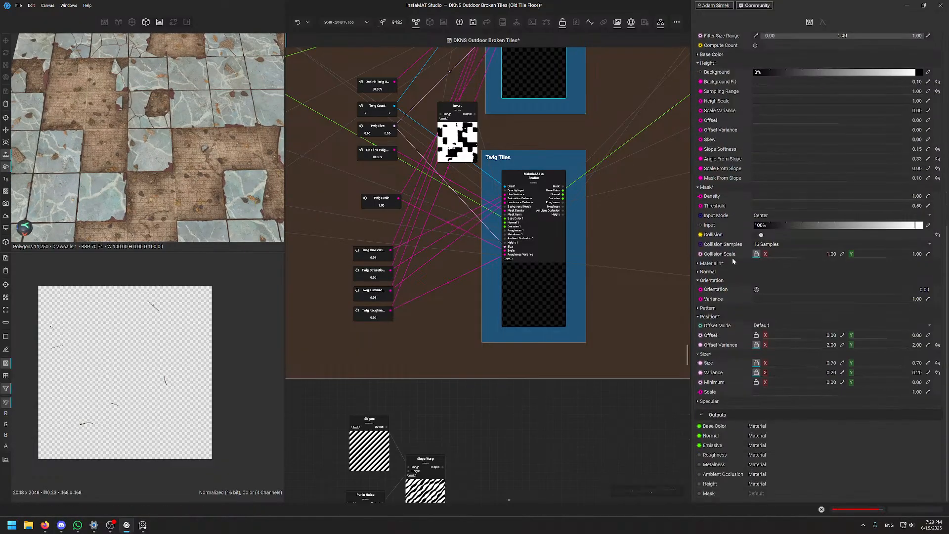
# Inspect the Material Atlas Scatter's Pattern parameters, including Distribution Mode, and collapse the Pattern, Size and Position sections
pyautogui.click(701, 309)
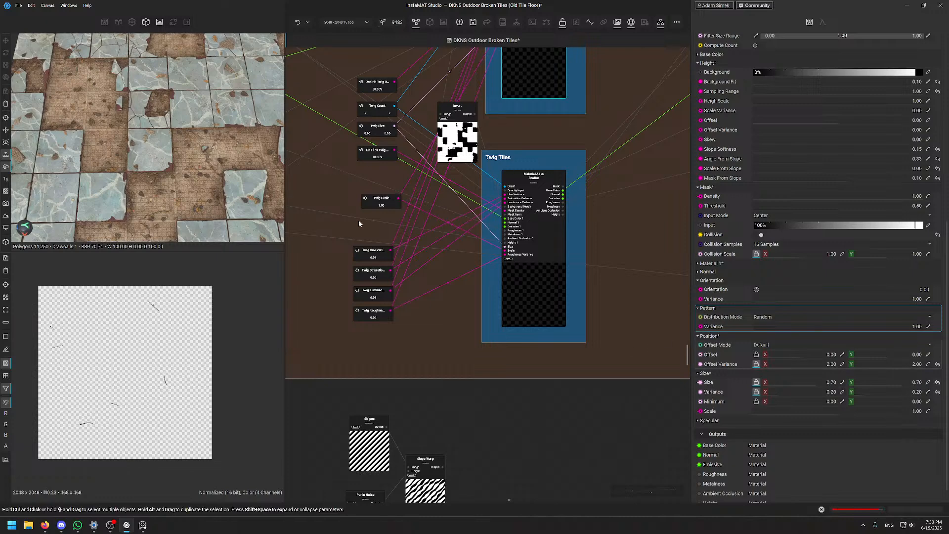
pyautogui.moveTo(359, 224); pyautogui.dragTo(453, 325, button='middle')
pyautogui.scroll(-3, 454, 325)
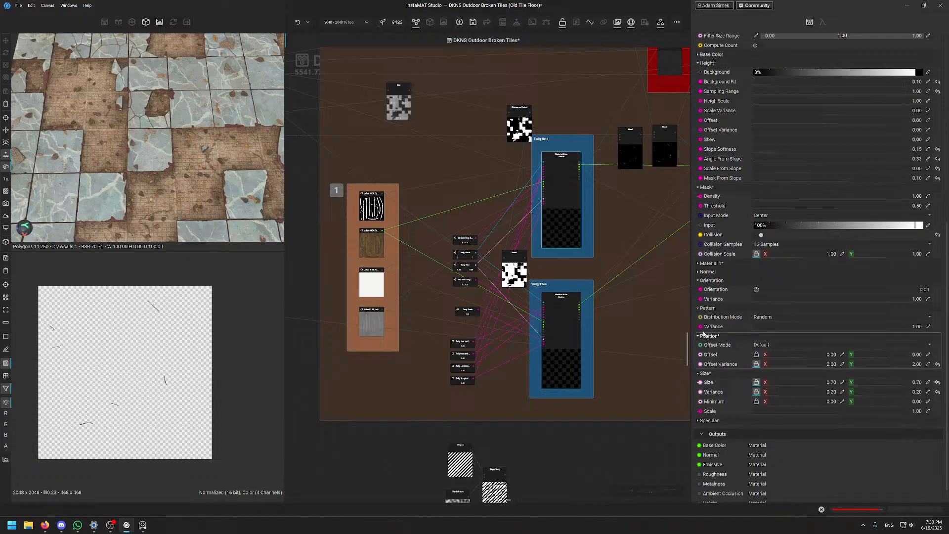
pyautogui.click(701, 309)
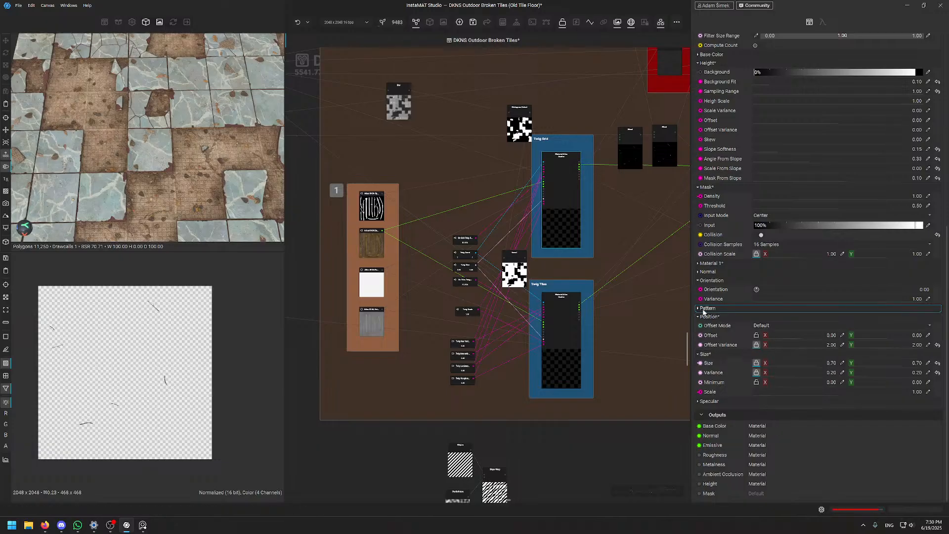
pyautogui.click(706, 354)
pyautogui.click(707, 355)
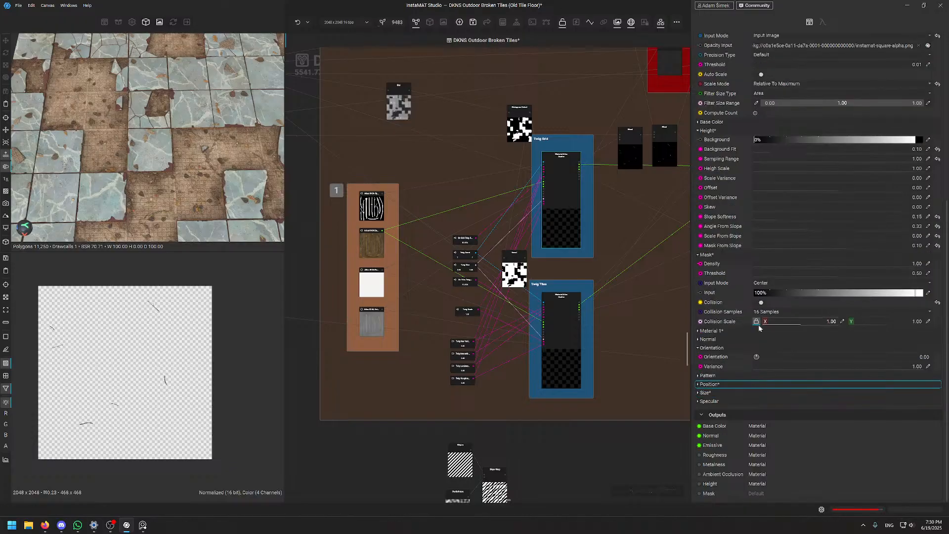
# Inspect the Material 1 section of the Material Atlas Scatter, collapse it, and expand the Normal section to read its parameters
pyautogui.click(698, 331)
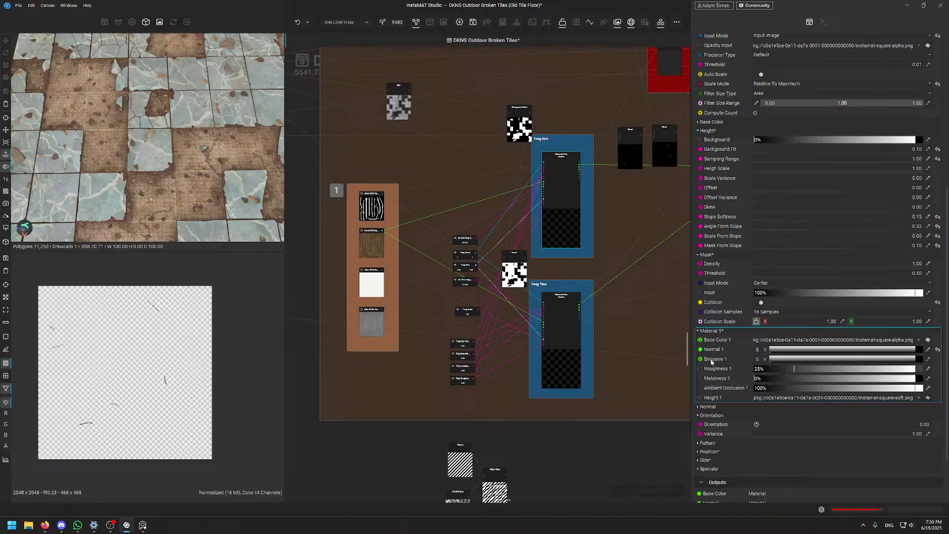
pyautogui.click(700, 331)
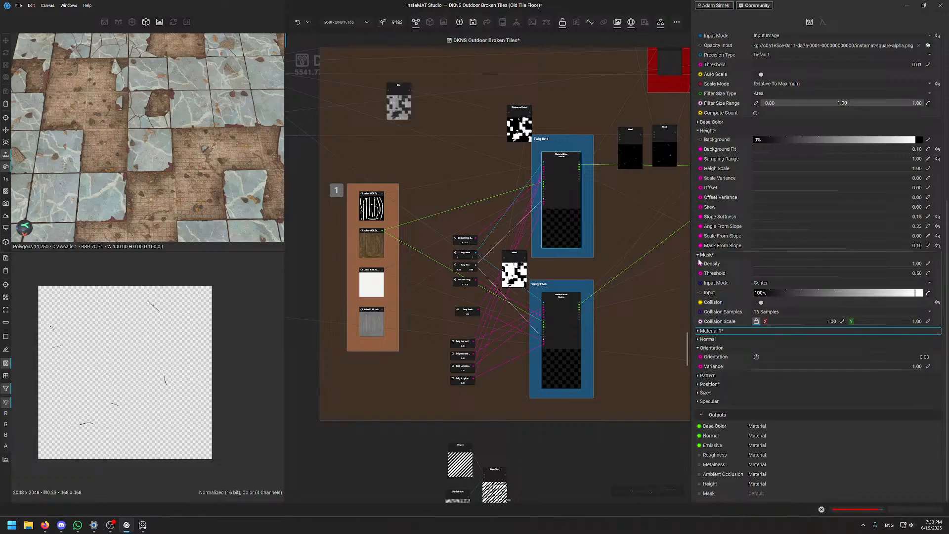
pyautogui.click(704, 339)
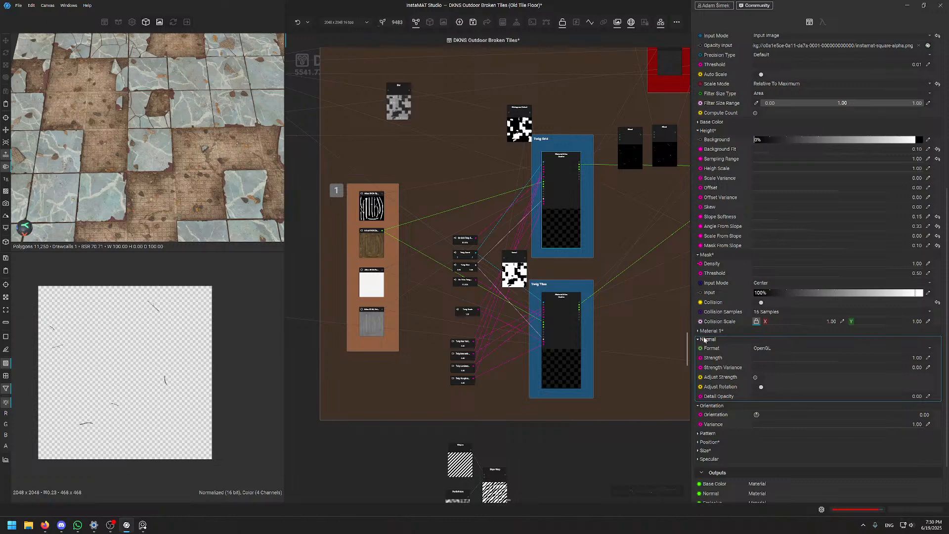
pyautogui.scroll(-1, 614, 365)
# Add a Normal Combine node to the graph and place it in the empty area below the Twig Atlas frame, beside the Slope Warp example
pyautogui.moveTo(528, 451); pyautogui.dragTo(502, 345, button='middle')
pyautogui.click(527, 359)
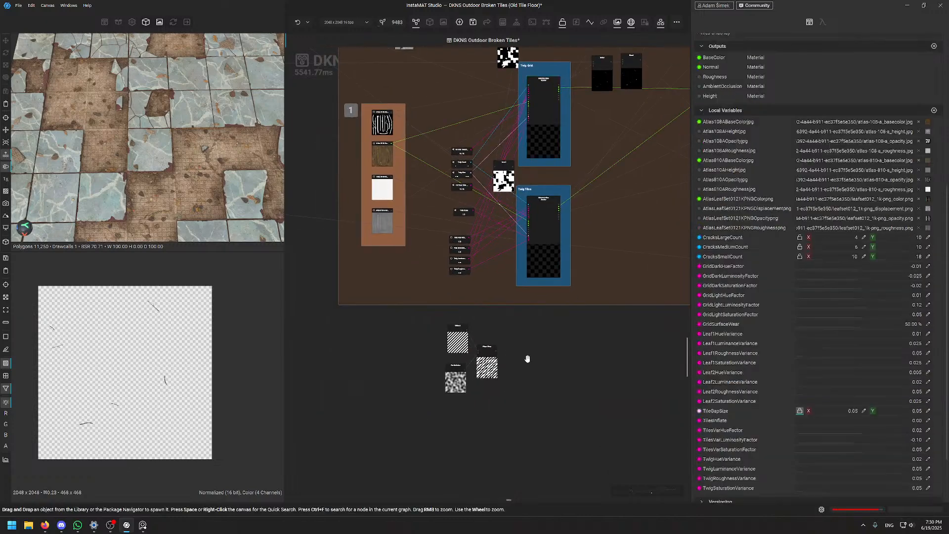
pyautogui.press('space')
pyautogui.write('combine n')
pyautogui.press('BackSpace')
pyautogui.press('BackSpace')
pyautogui.press('BackSpace')
pyautogui.press('BackSpace')
pyautogui.press('BackSpace')
pyautogui.press('BackSpace')
pyautogui.press('BackSpace')
pyautogui.press('BackSpace')
pyautogui.press('BackSpace')
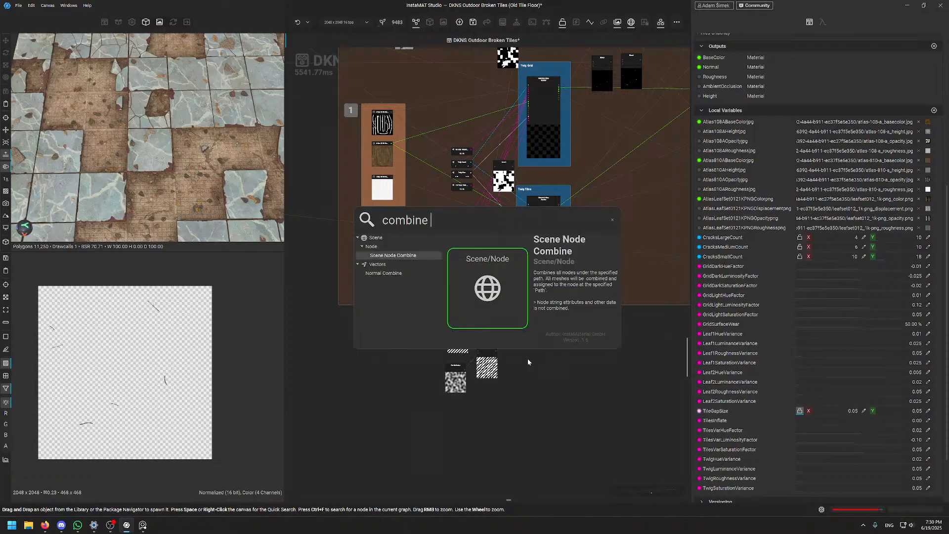
pyautogui.write('normal')
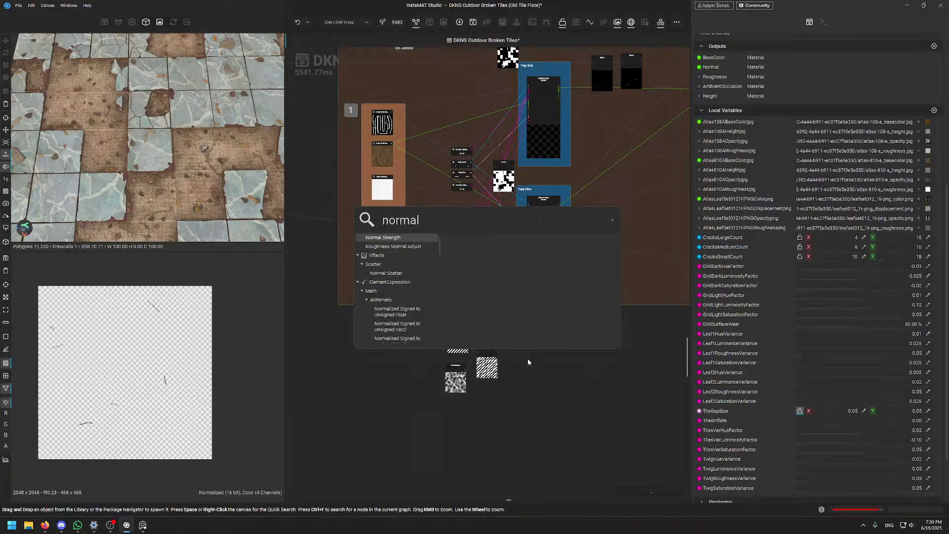
pyautogui.write(' com')
pyautogui.press('Return')
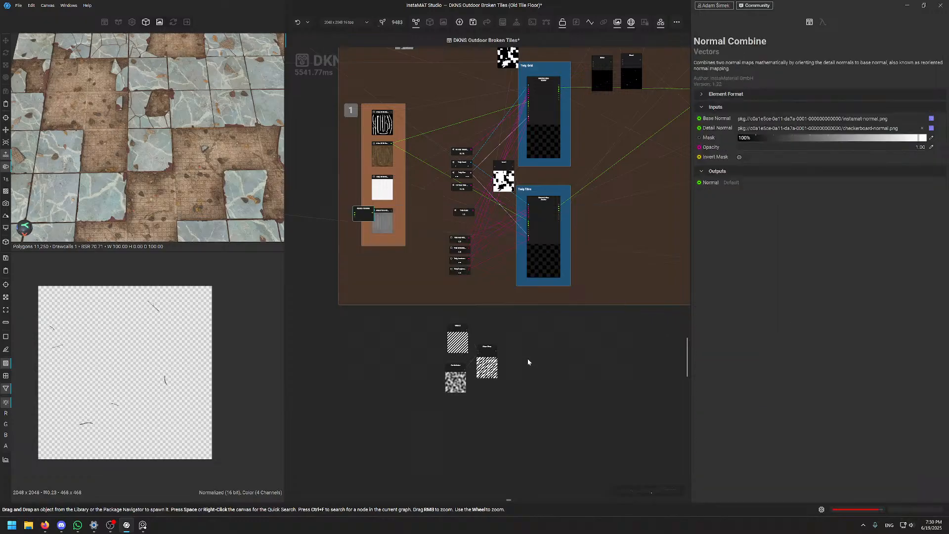
pyautogui.moveTo(363, 226); pyautogui.dragTo(580, 364)
pyautogui.scroll(3, 574, 360)
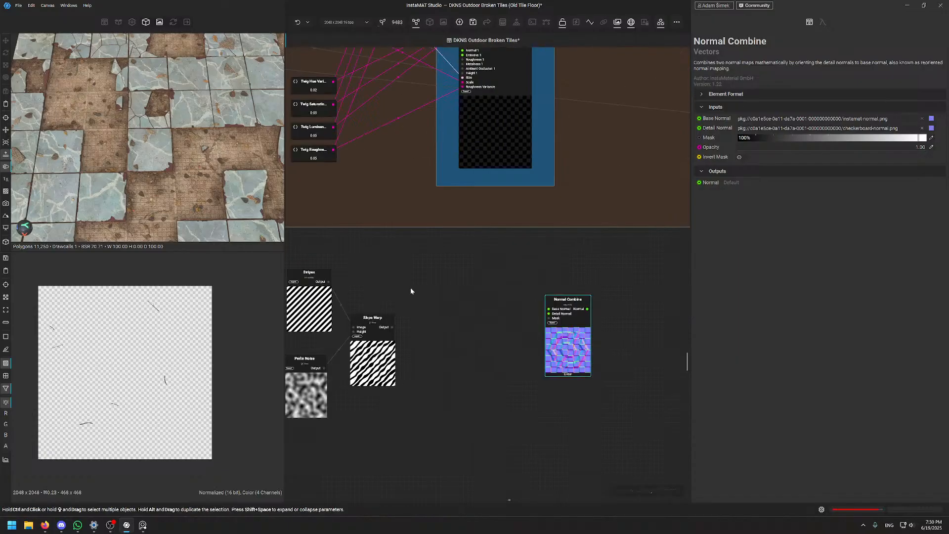
# Preview the Normal Combine node's Detail Normal input map and return to an overview of the Twig Atlas frame and its neighbours
pyautogui.click(549, 314)
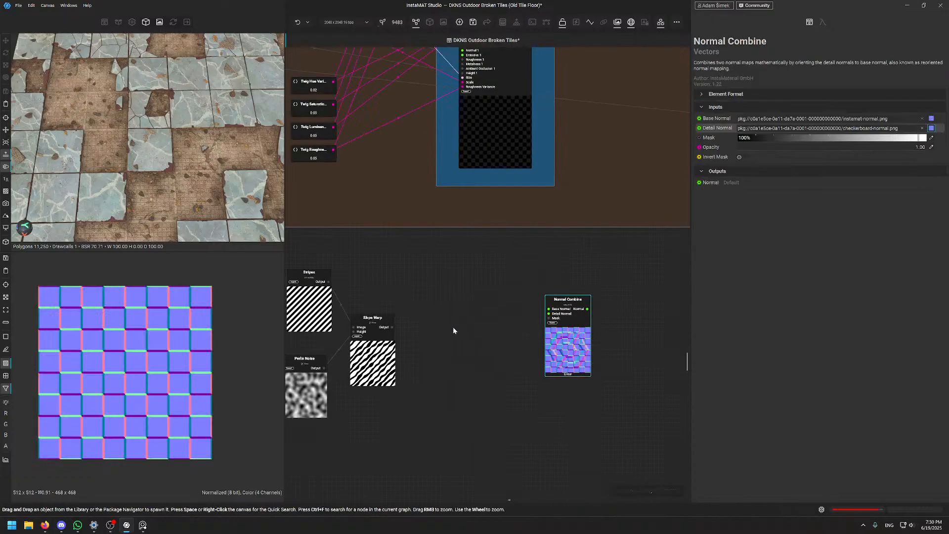
pyautogui.scroll(4, 575, 324)
pyautogui.moveTo(524, 294); pyautogui.dragTo(414, 321)
pyautogui.scroll(-8, 413, 237)
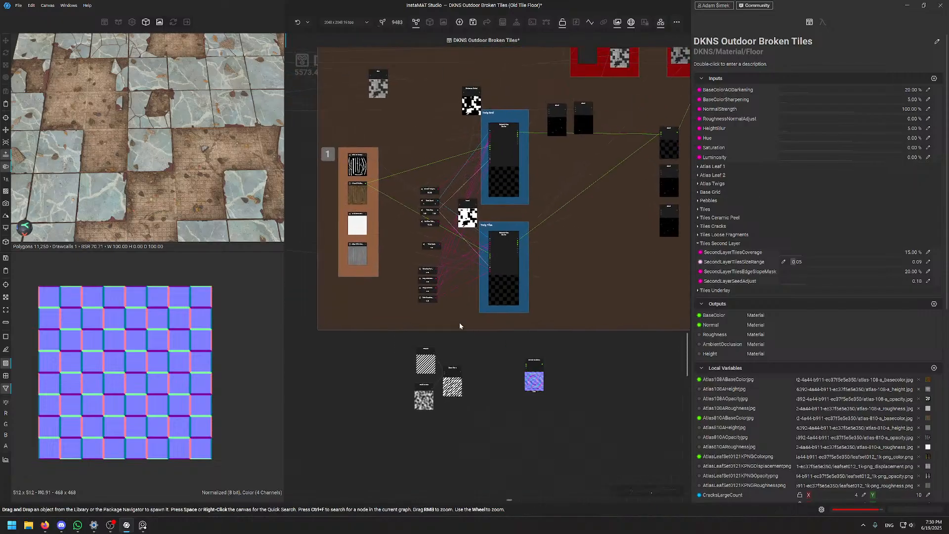
pyautogui.scroll(-3, 324, 268)
pyautogui.scroll(8, 311, 211)
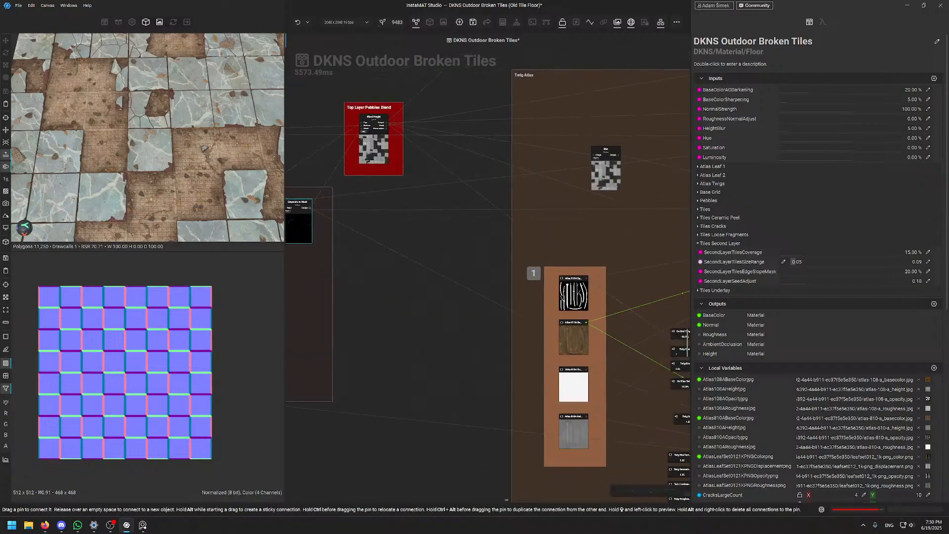
# Add a Height To Normal node between the Slope Warp and Normal Combine nodes below the Twig Atlas frame and preview its output
pyautogui.moveTo(642, 425); pyautogui.dragTo(383, 166, button='middle')
pyautogui.press('space')
pyautogui.write('heio')
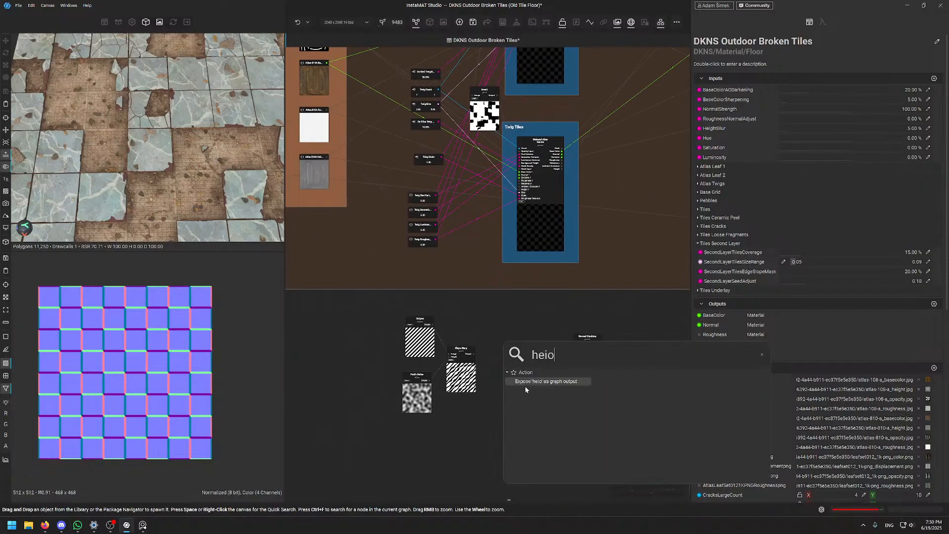
pyautogui.press('BackSpace')
pyautogui.press('BackSpace')
pyautogui.write('ight to nor')
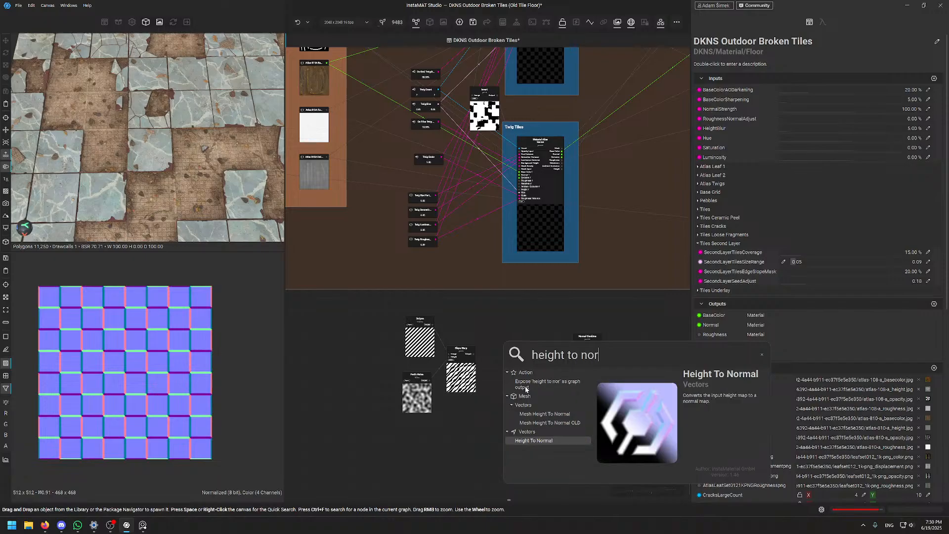
pyautogui.press('Return')
pyautogui.scroll(3, 512, 325)
pyautogui.moveTo(523, 352); pyautogui.dragTo(523, 326)
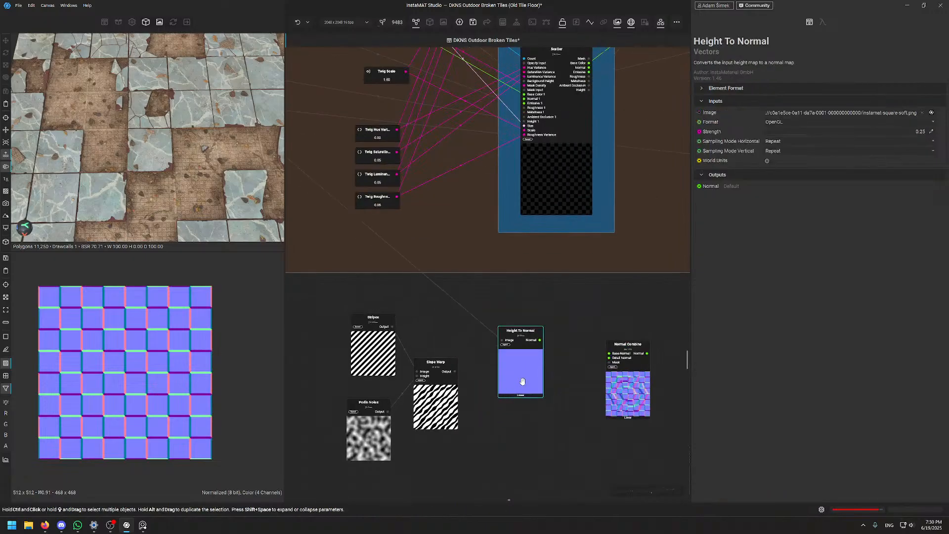
pyautogui.scroll(2, 548, 344)
pyautogui.moveTo(550, 342); pyautogui.dragTo(512, 331, button='middle')
pyautogui.scroll(1, 492, 365)
pyautogui.doubleClick(492, 364)
pyautogui.scroll(4, 116, 365)
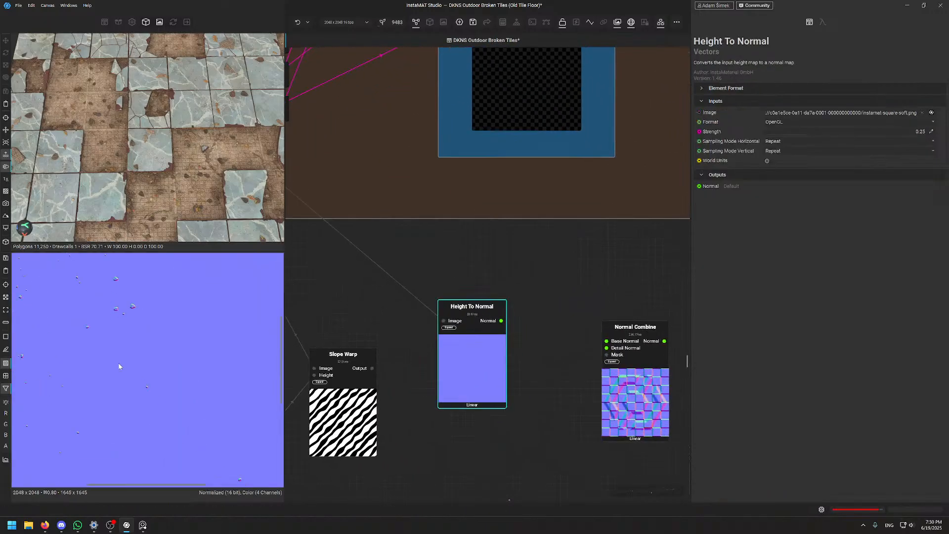
# Connect the Blend Height node in the Top Layer Pebbles Blend frame to the Height To Normal node's Image input and examine the normal map
pyautogui.scroll(-2, 119, 364)
pyautogui.scroll(-7, 418, 309)
pyautogui.moveTo(431, 325); pyautogui.dragTo(565, 419, button='middle')
pyautogui.scroll(2, 390, 236)
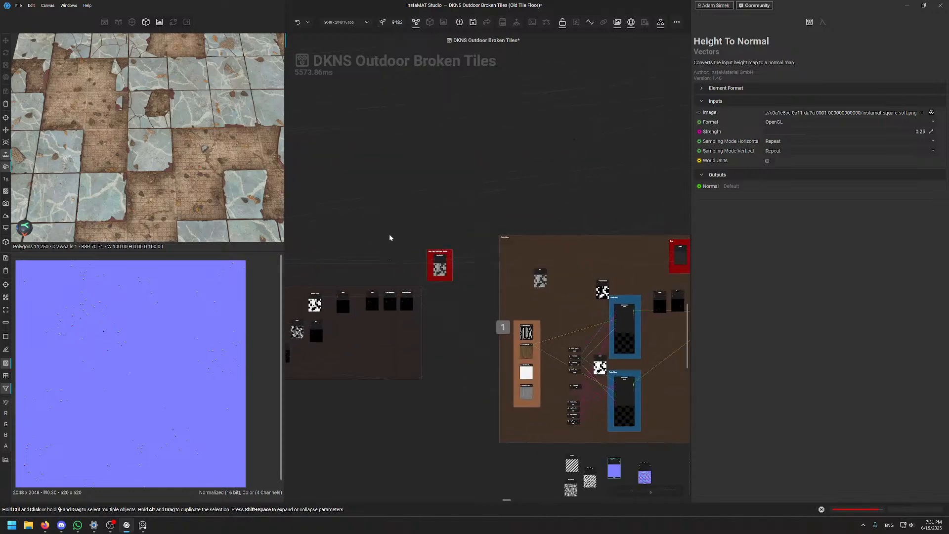
pyautogui.scroll(4, 472, 258)
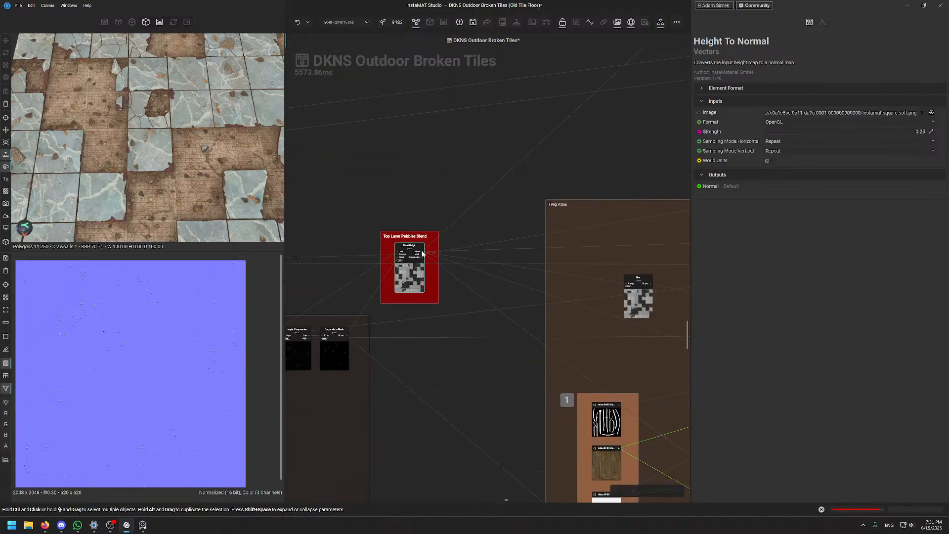
pyautogui.moveTo(423, 254); pyautogui.dragTo(526, 433)
pyautogui.scroll(4, 473, 412)
pyautogui.scroll(4, 165, 378)
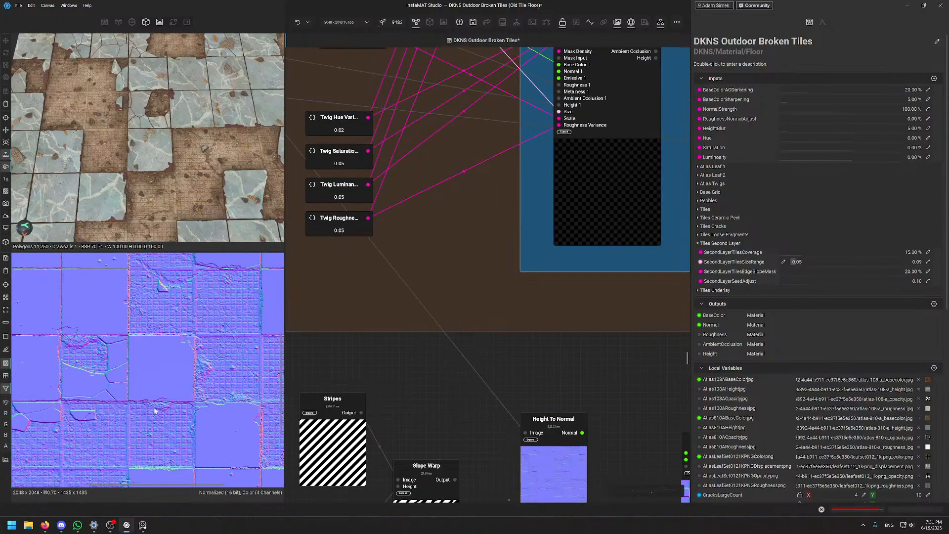
pyautogui.scroll(3, 154, 410)
# Feed the Height To Normal output into the Normal Combine node's Base Normal input and preview the combined map
pyautogui.moveTo(579, 423); pyautogui.dragTo(397, 320, button='middle')
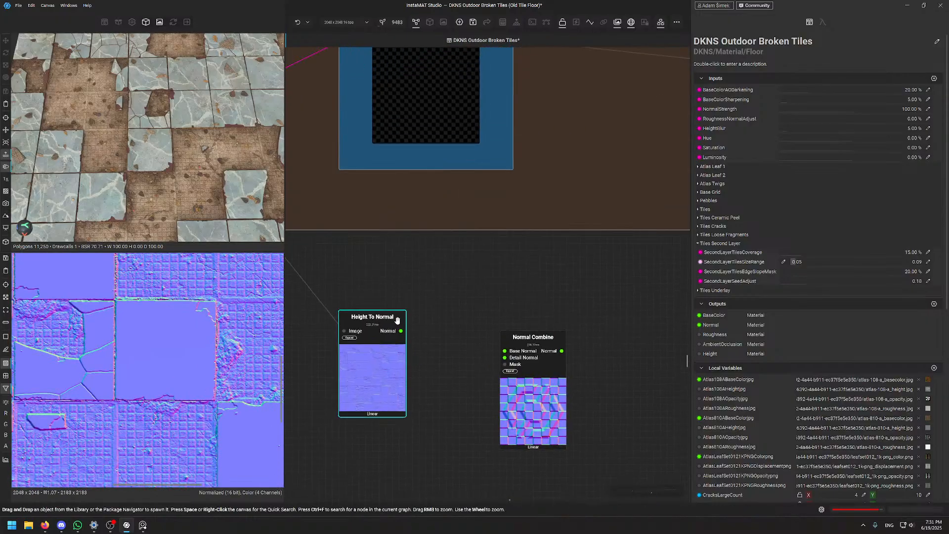
pyautogui.moveTo(401, 330); pyautogui.dragTo(505, 350)
pyautogui.moveTo(537, 419); pyautogui.dragTo(530, 399)
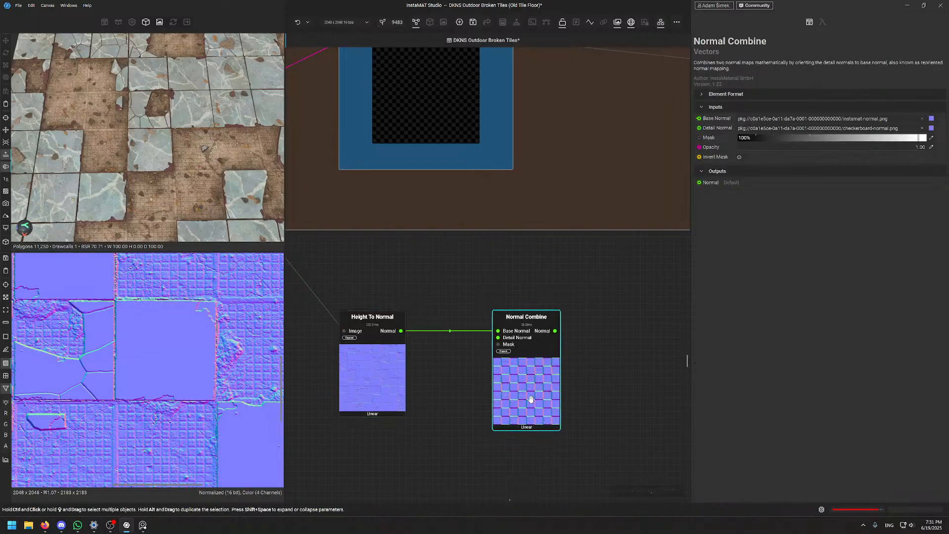
pyautogui.scroll(-5, 136, 401)
pyautogui.moveTo(483, 438); pyautogui.dragTo(468, 277, button='middle')
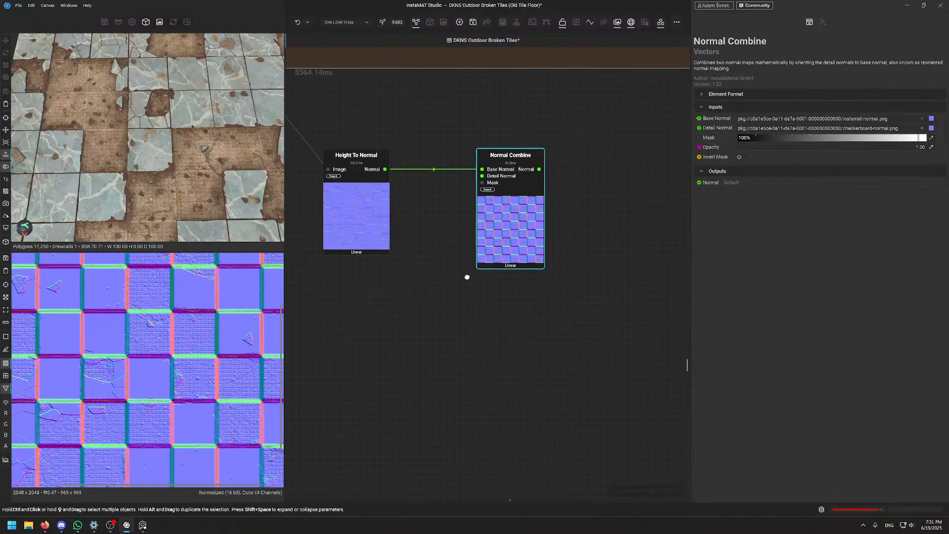
# Add a second Height To Normal node below the first one, fed by the twig atlas height image, and preview it
pyautogui.scroll(-3, 467, 277)
pyautogui.moveTo(327, 296); pyautogui.dragTo(437, 373, button='middle')
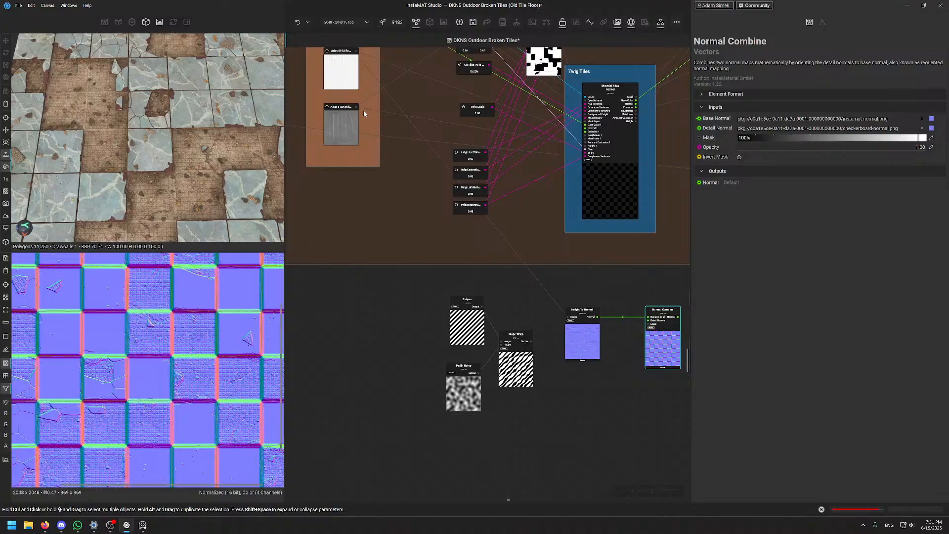
pyautogui.click(384, 143)
pyautogui.press('space')
pyautogui.write('he')
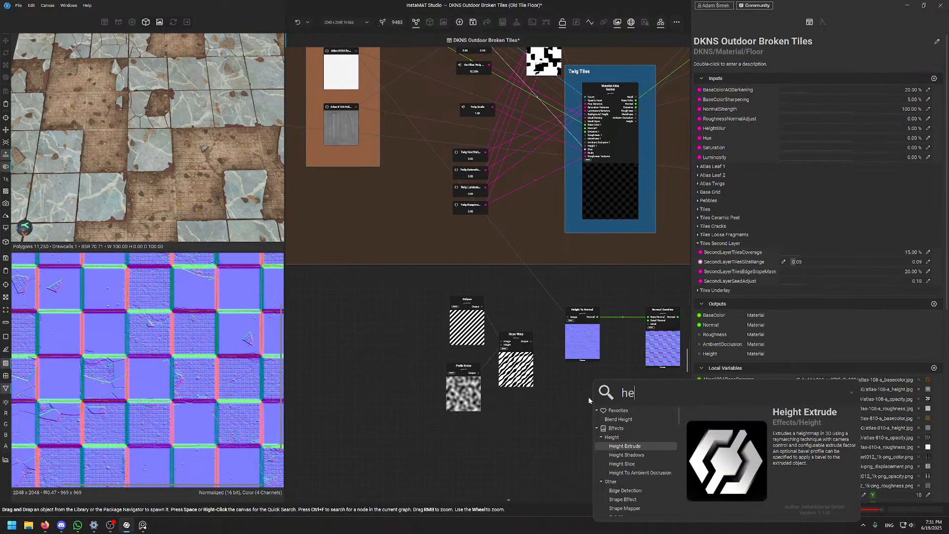
pyautogui.write('ight to no')
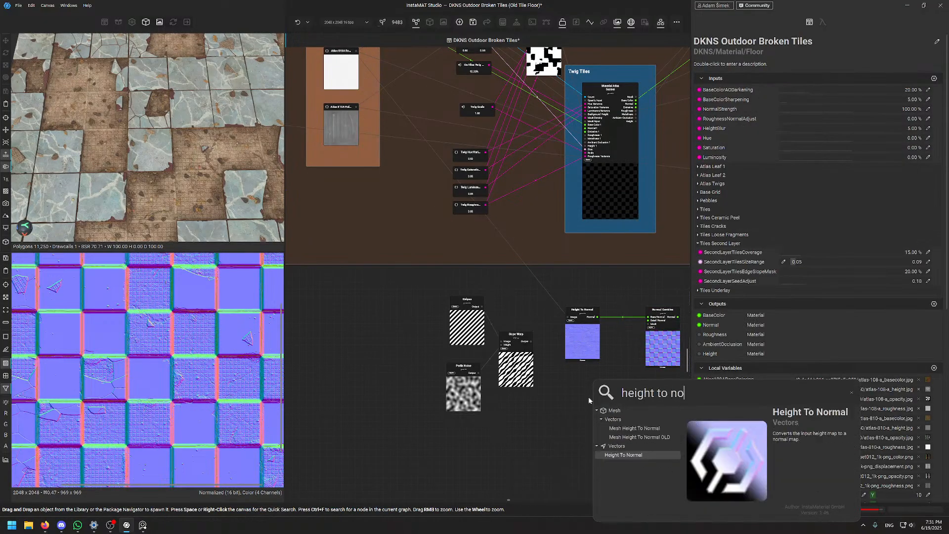
pyautogui.press('Return')
pyautogui.moveTo(614, 430); pyautogui.dragTo(593, 405)
pyautogui.doubleClick(593, 406)
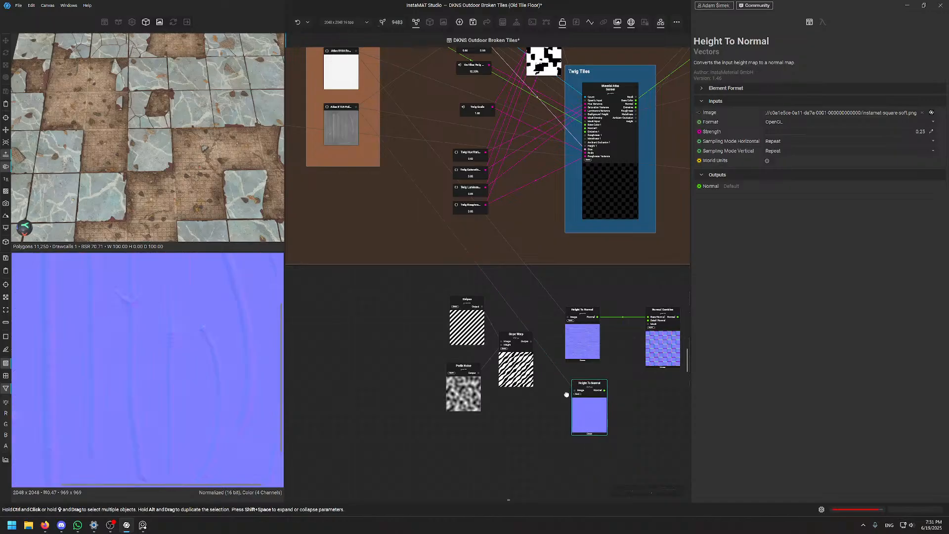
# Connect the second Height To Normal node to the Normal Combine node's Detail Normal input and preview the combined result
pyautogui.scroll(4, 554, 385)
pyautogui.moveTo(554, 385); pyautogui.dragTo(375, 408, button='middle')
pyautogui.moveTo(490, 420); pyautogui.dragTo(590, 261)
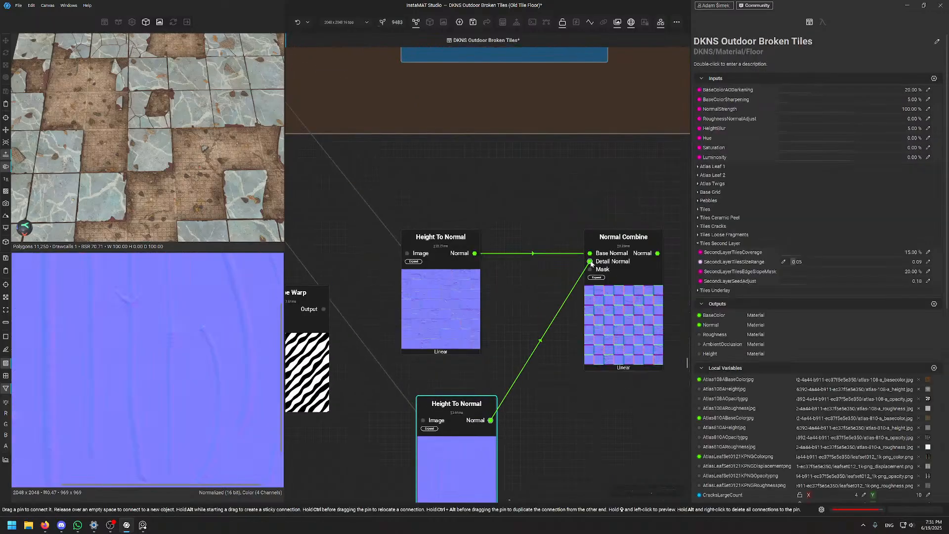
pyautogui.doubleClick(636, 331)
pyautogui.scroll(-5, 125, 351)
pyautogui.scroll(5, 149, 403)
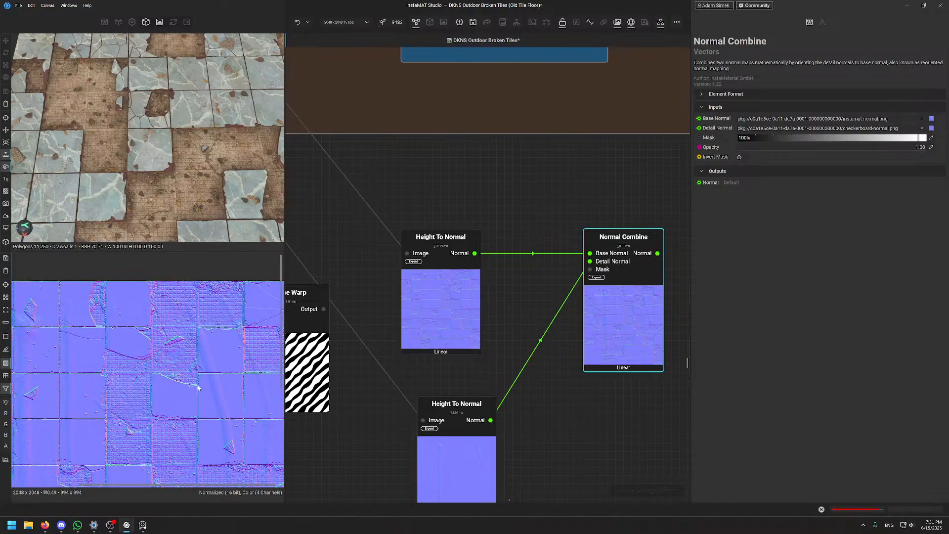
# Tuck the second Height To Normal node under the first and connect the Slope Warp output to the Normal Combine node's Mask input
pyautogui.moveTo(387, 451); pyautogui.dragTo(410, 445, button='middle')
pyautogui.moveTo(498, 435); pyautogui.dragTo(490, 403)
pyautogui.click(672, 273)
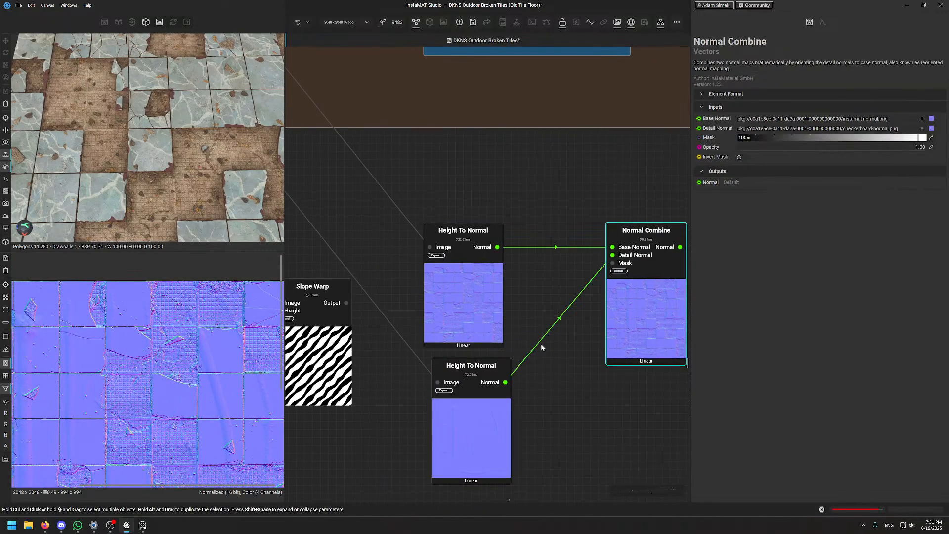
pyautogui.click(475, 367)
pyautogui.moveTo(475, 367); pyautogui.dragTo(458, 359)
pyautogui.click(650, 276)
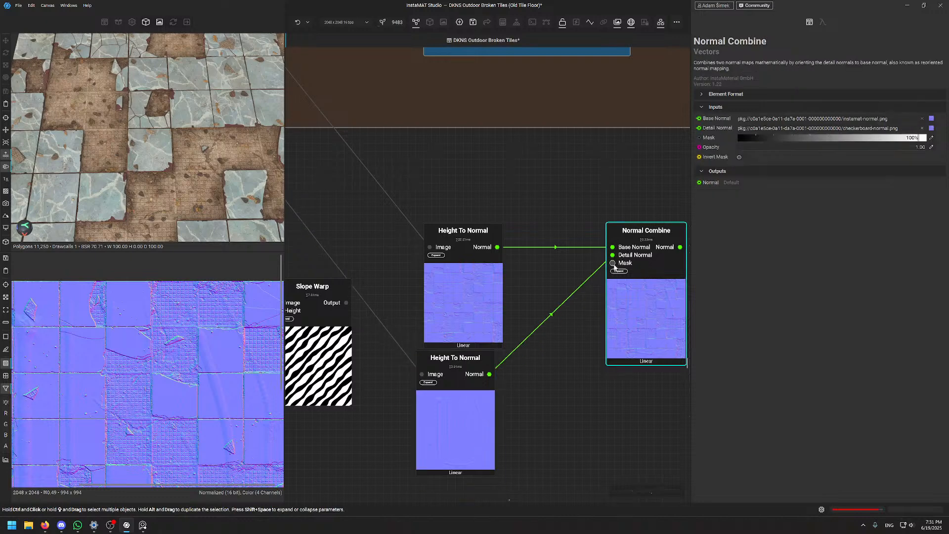
pyautogui.moveTo(613, 264); pyautogui.dragTo(347, 302)
pyautogui.click(615, 359)
pyautogui.scroll(3, 211, 378)
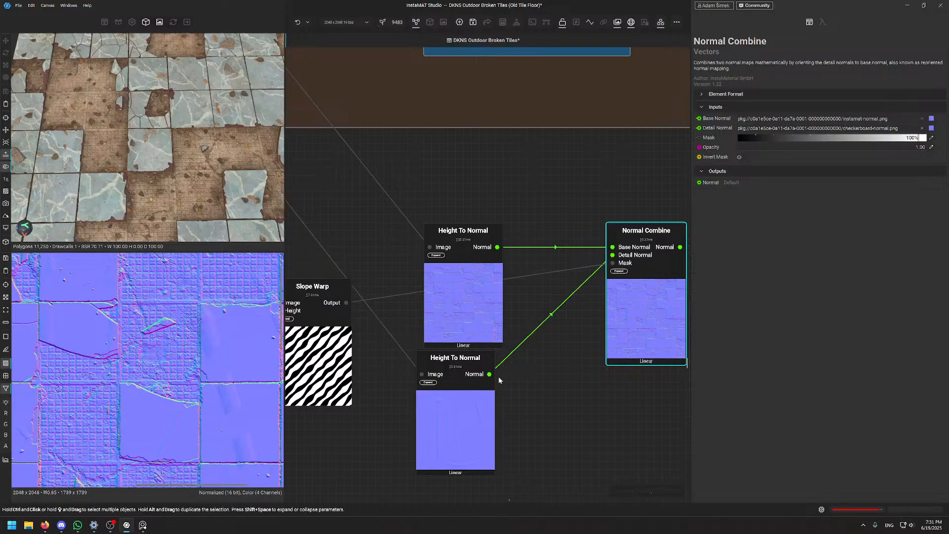
# Delete both Height To Normal nodes, the Normal Combine node and the Slope Warp example nodes below the Twig Atlas frame
pyautogui.click(450, 436)
pyautogui.press('Delete')
pyautogui.click(455, 312)
pyautogui.press('Delete')
pyautogui.click(640, 308)
pyautogui.press('Delete')
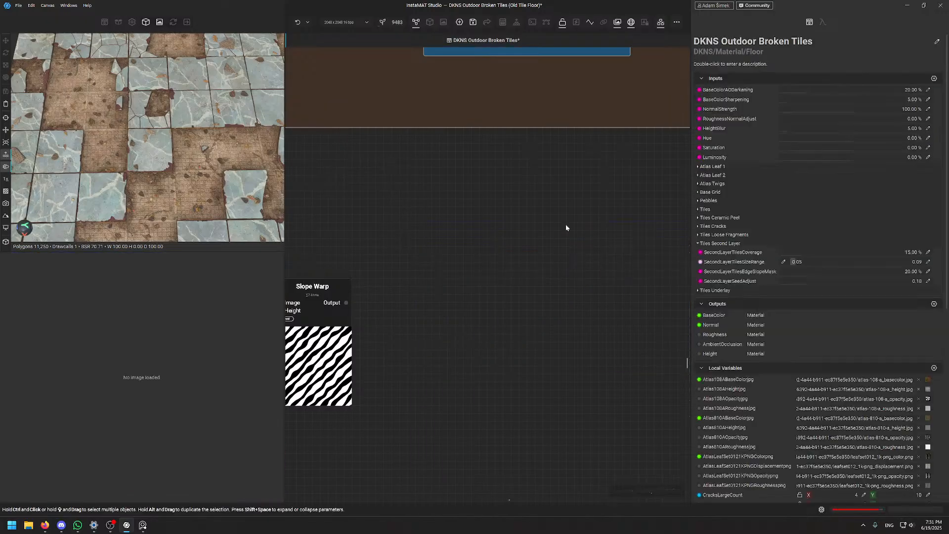
pyautogui.scroll(-5, 567, 227)
pyautogui.click(363, 421)
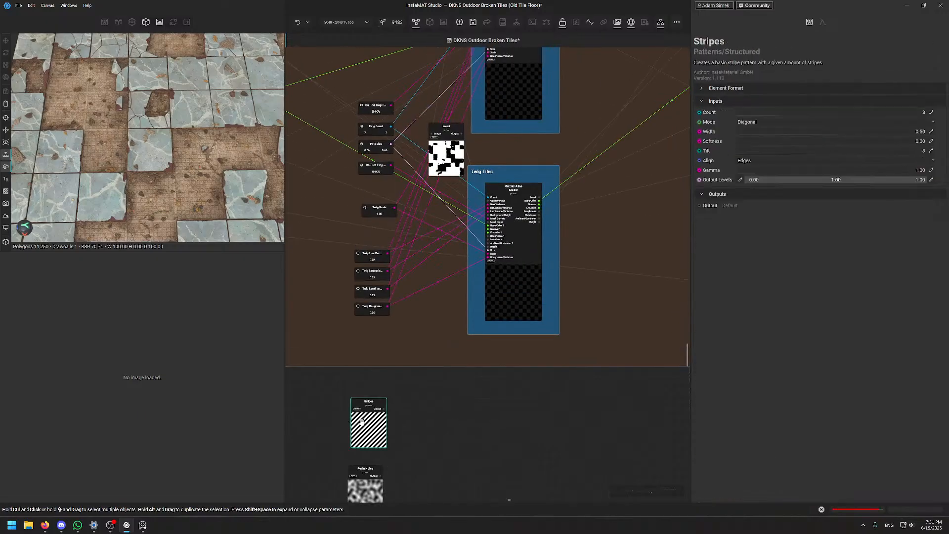
pyautogui.press('Delete')
# Select the Twig Tiles Material Atlas Scatter, read its Normal parameters, including Detail Opacity, and collapse the section
pyautogui.click(509, 218)
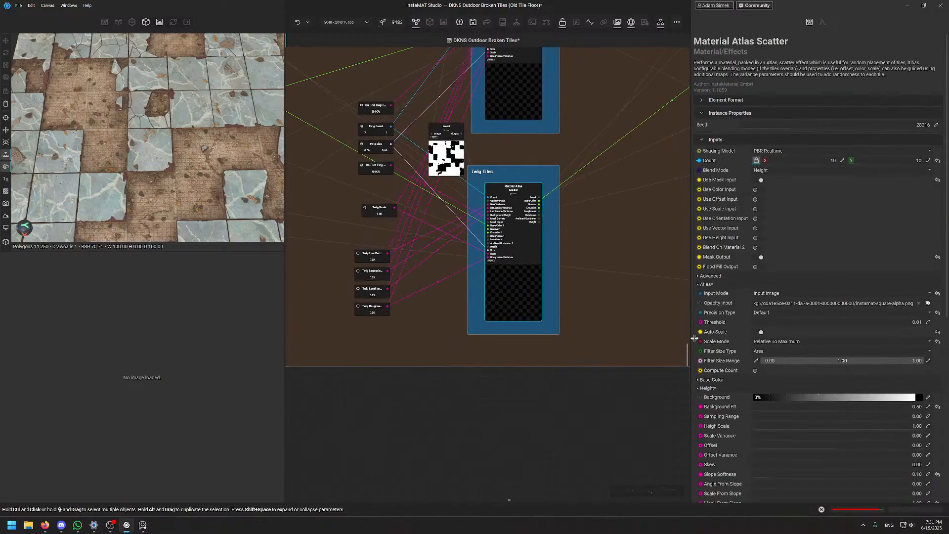
pyautogui.scroll(-6, 731, 455)
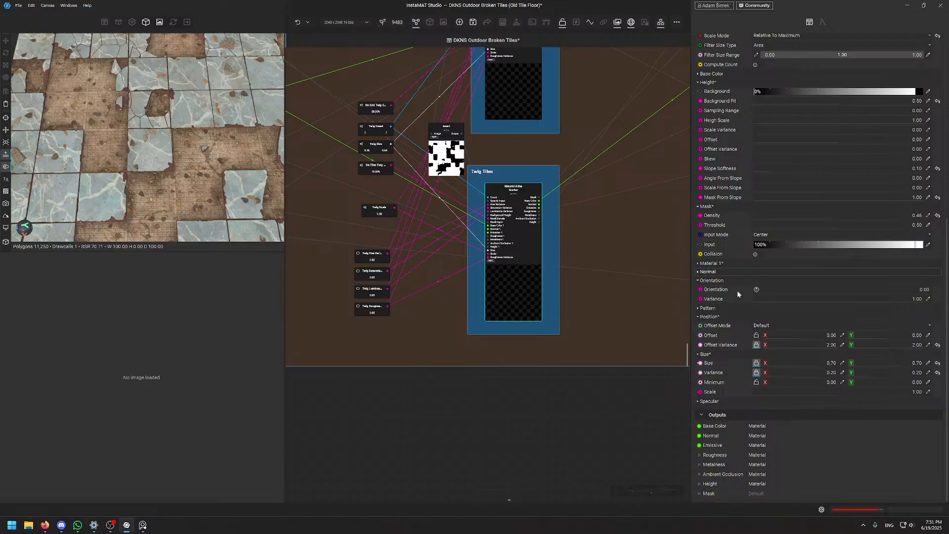
pyautogui.click(708, 272)
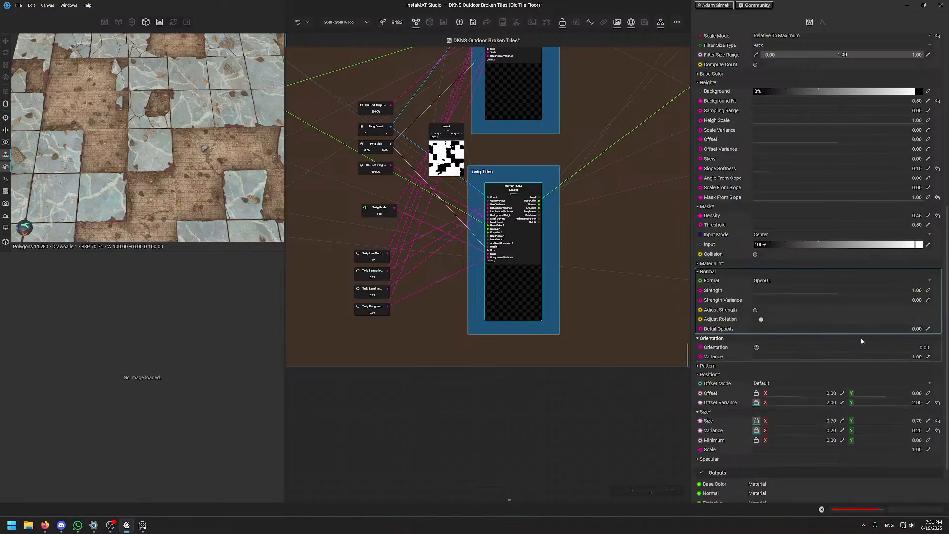
pyautogui.click(708, 272)
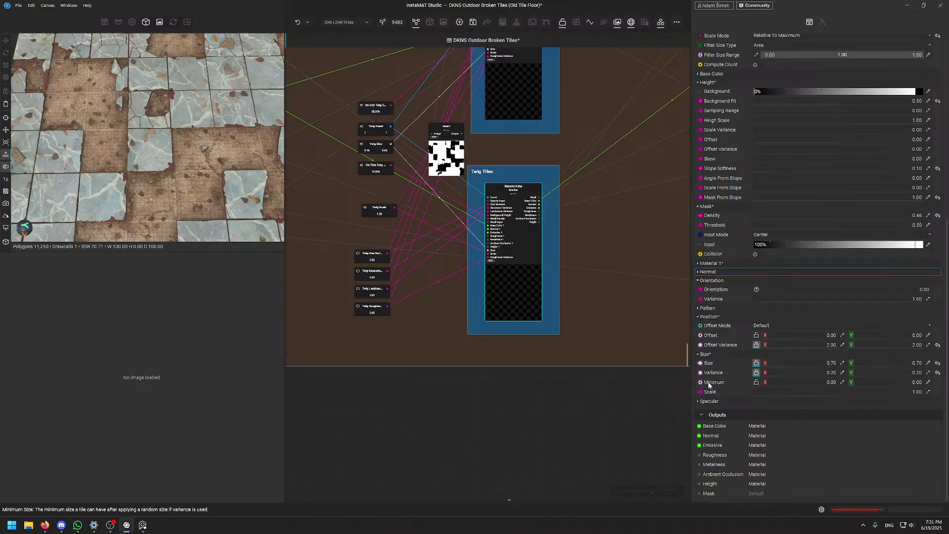
# Expand the scatter node's Specular section and locate the matching Roughness 1 and Metalness 1 inputs on the node
pyautogui.click(709, 400)
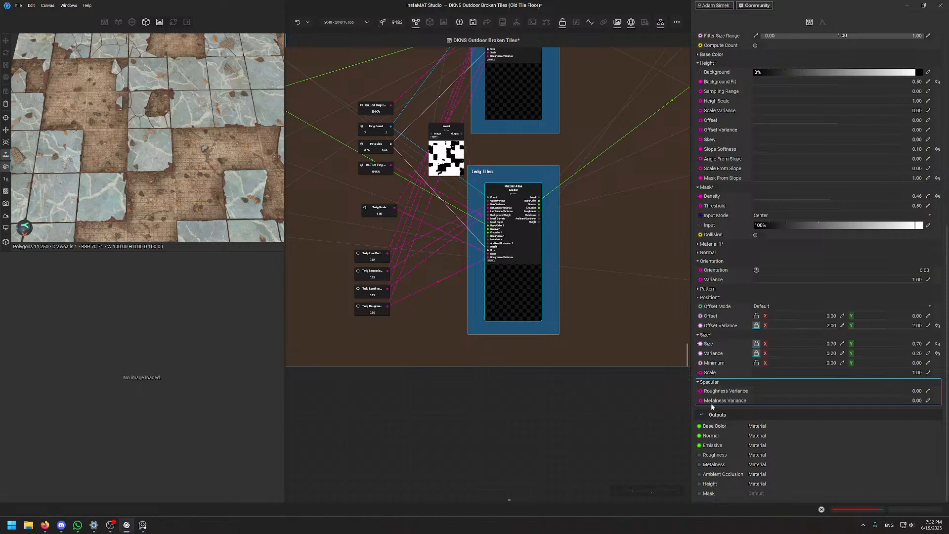
pyautogui.scroll(3, 492, 212)
pyautogui.scroll(2, 493, 212)
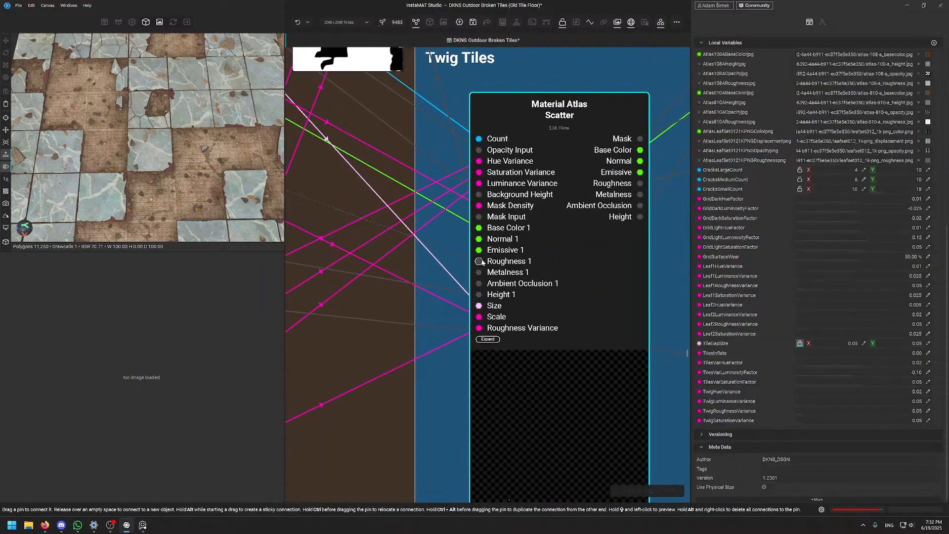
pyautogui.click(480, 262)
pyautogui.click(480, 271)
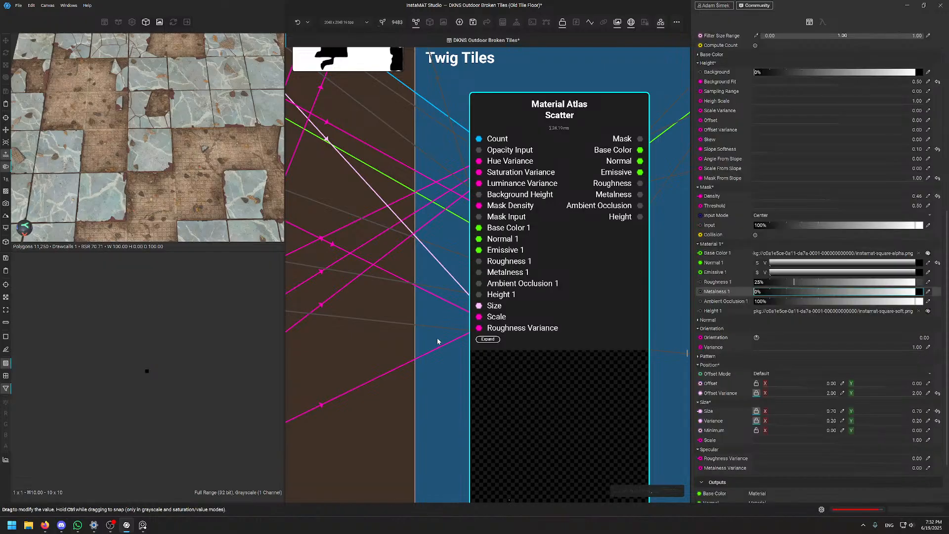
# Return to the scatter's input settings and expand the Base Color section to read its hue, saturation and luminance variance parameters
pyautogui.scroll(-5, 559, 299)
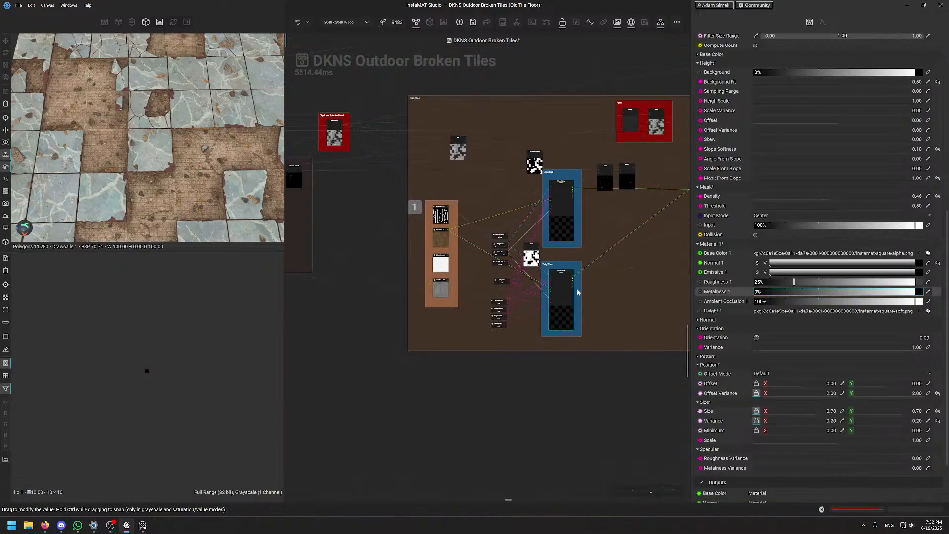
pyautogui.scroll(3, 576, 269)
pyautogui.moveTo(555, 452); pyautogui.dragTo(515, 461, button='middle')
pyautogui.scroll(-2, 940, 361)
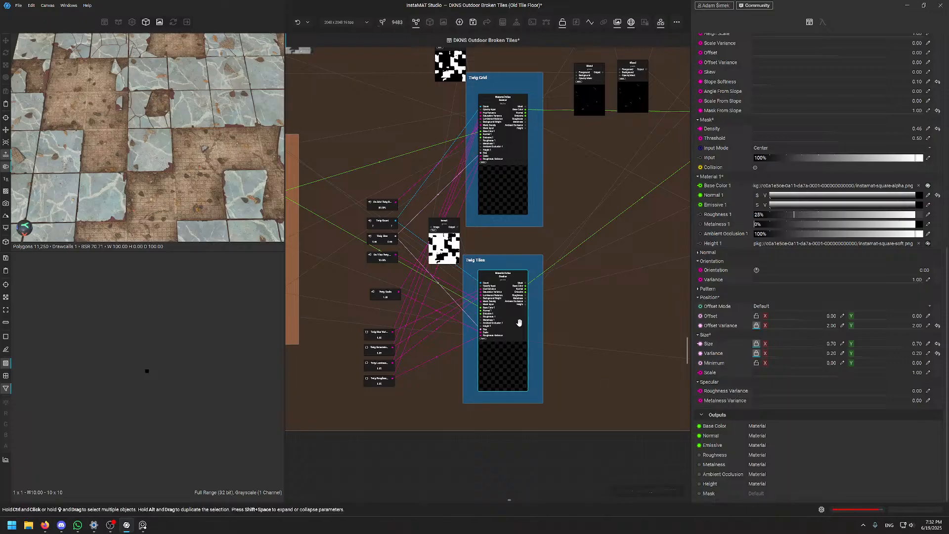
pyautogui.scroll(7, 711, 265)
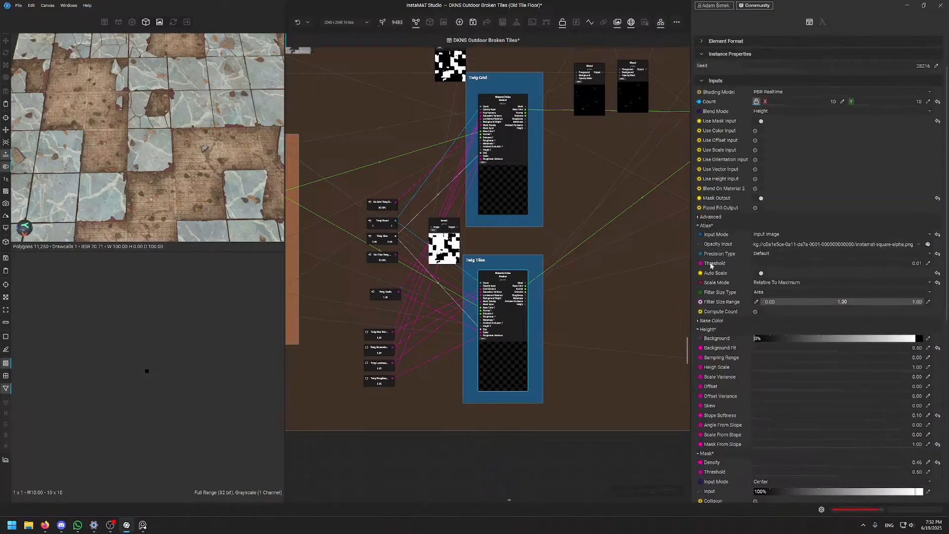
pyautogui.scroll(3, 712, 266)
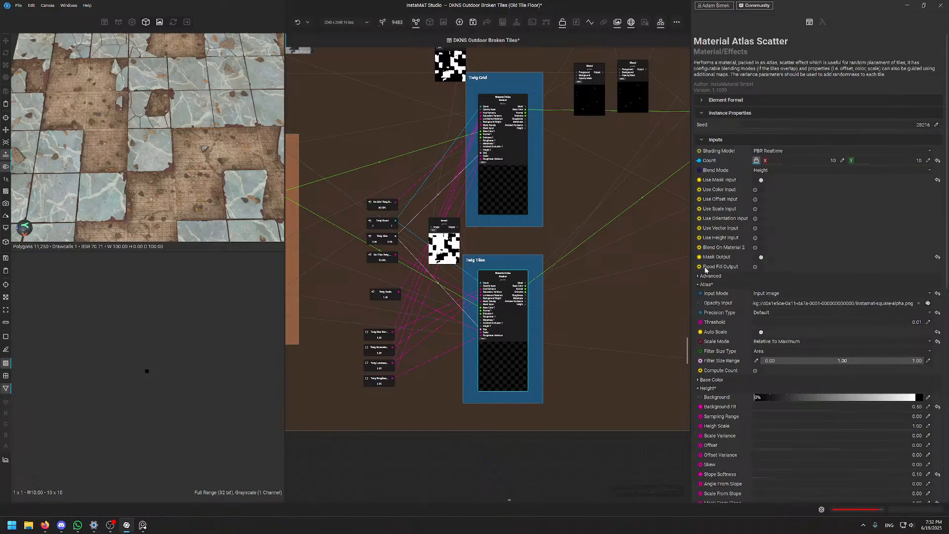
pyautogui.click(697, 380)
pyautogui.scroll(-3, 696, 294)
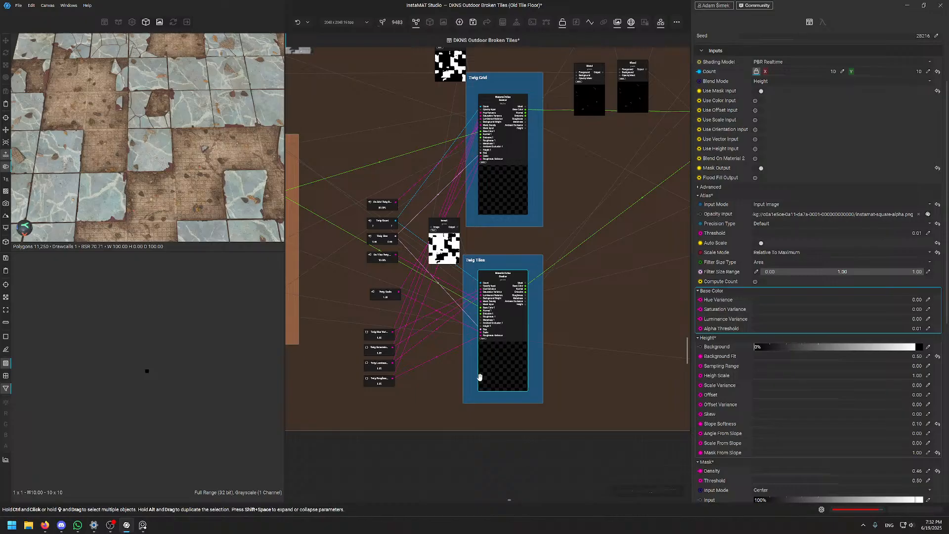
# Swap the 3D preview into the main view and examine the tiled floor's scattered leaves and twigs up close
pyautogui.doubleClick(173, 143)
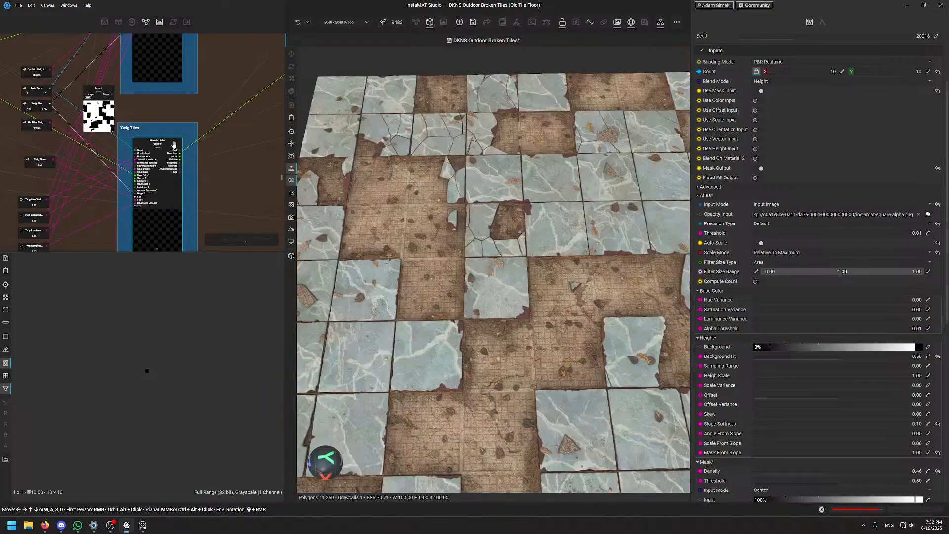
pyautogui.keyDown('alt'); pyautogui.moveTo(573, 261); pyautogui.dragTo(497, 214); pyautogui.keyUp('alt')
pyautogui.scroll(4, 497, 213)
pyautogui.moveTo(491, 249)
pyautogui.keyDown('alt'); pyautogui.mouseDown()
pyautogui.moveTo(497, 212)
pyautogui.moveTo(565, 240)
pyautogui.moveTo(526, 241)
pyautogui.moveTo(536, 227)
pyautogui.moveTo(513, 206)
pyautogui.mouseUp(); pyautogui.keyUp('alt')
pyautogui.scroll(-4, 518, 216)
pyautogui.scroll(4, 525, 221)
pyautogui.moveTo(512, 206); pyautogui.dragTo(507, 149, button='middle')
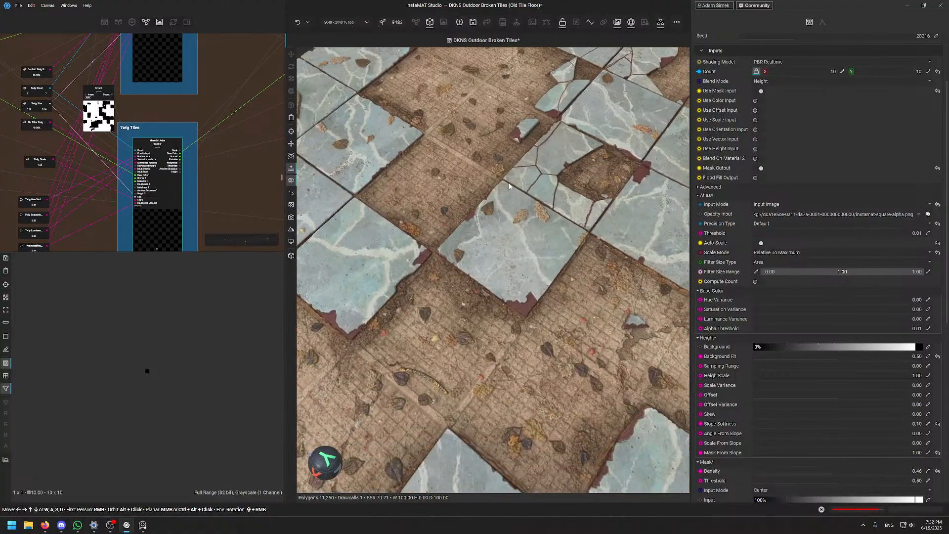
# Inspect the broken tiles, leaves and twigs from several angles in the 3D preview, including the exposed grid areas
pyautogui.keyDown('shift'); pyautogui.moveTo(457, 380); pyautogui.dragTo(477, 378, button='right'); pyautogui.keyUp('shift')
pyautogui.keyDown('alt'); pyautogui.moveTo(435, 224); pyautogui.dragTo(504, 138); pyautogui.keyUp('alt')
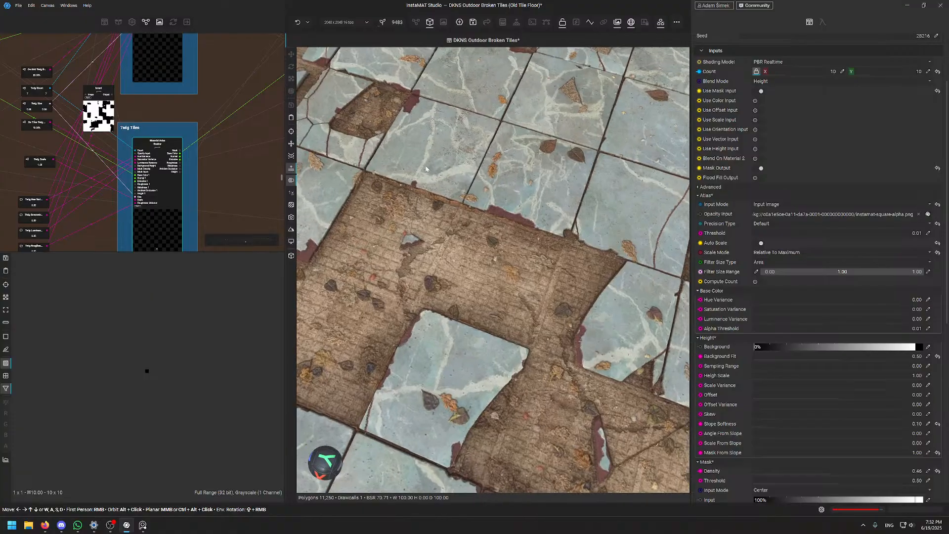
pyautogui.keyDown('alt'); pyautogui.moveTo(426, 169); pyautogui.dragTo(496, 154); pyautogui.keyUp('alt')
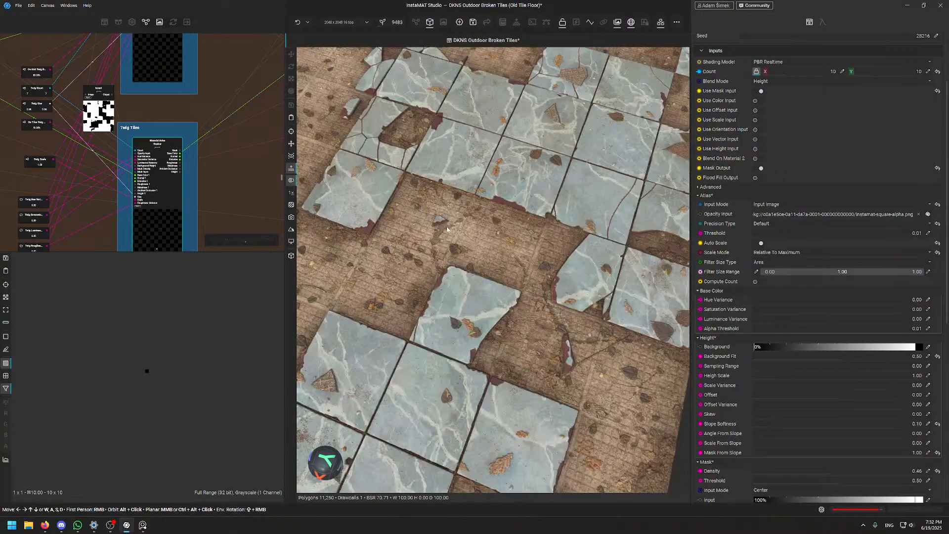
pyautogui.moveTo(447, 230); pyautogui.dragTo(457, 222, button='middle')
pyautogui.moveTo(504, 159); pyautogui.dragTo(497, 257, button='middle')
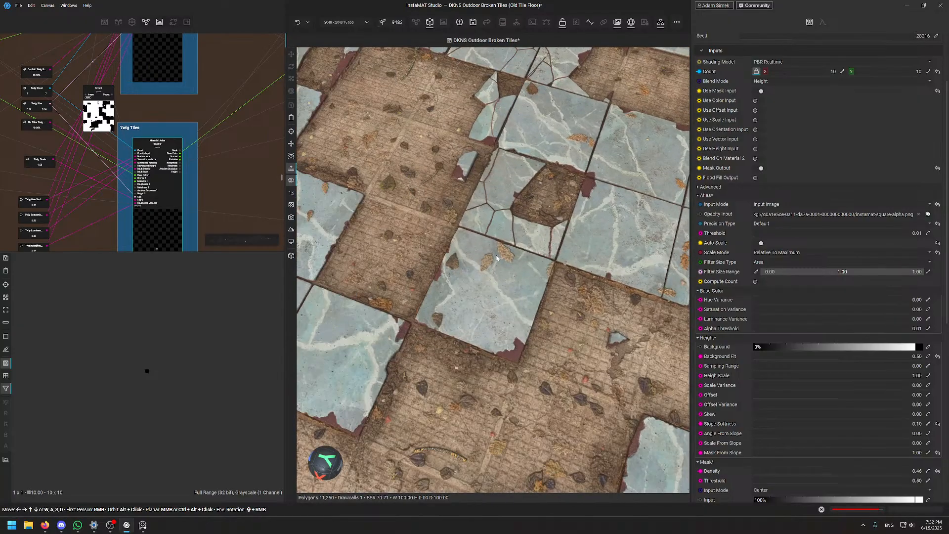
pyautogui.scroll(-3, 501, 255)
pyautogui.moveTo(501, 302); pyautogui.dragTo(503, 222, button='middle')
pyautogui.keyDown('alt'); pyautogui.moveTo(506, 242); pyautogui.dragTo(545, 257); pyautogui.keyUp('alt')
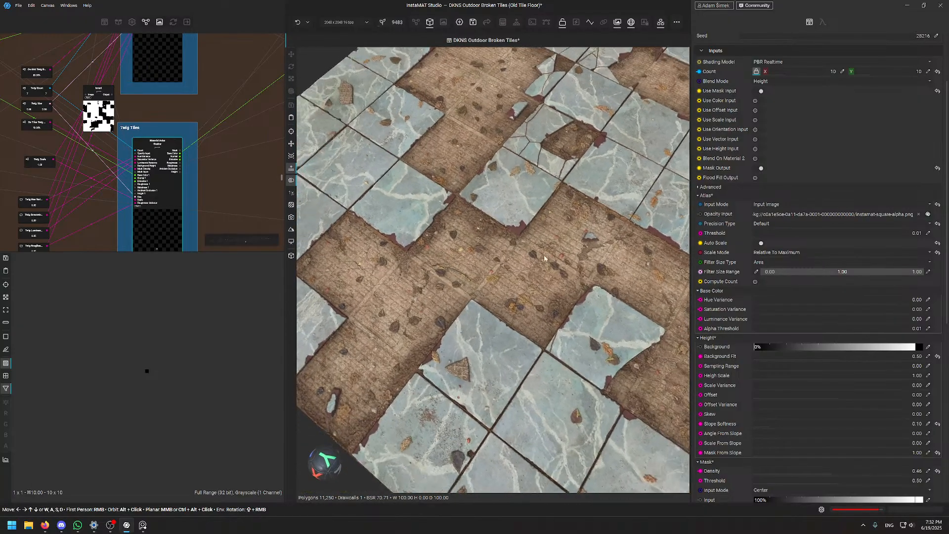
pyautogui.moveTo(546, 257)
pyautogui.keyDown('shift'); pyautogui.mouseDown(button='right')
pyautogui.moveTo(557, 244)
pyautogui.moveTo(554, 258)
pyautogui.mouseUp(button='right'); pyautogui.keyUp('shift')
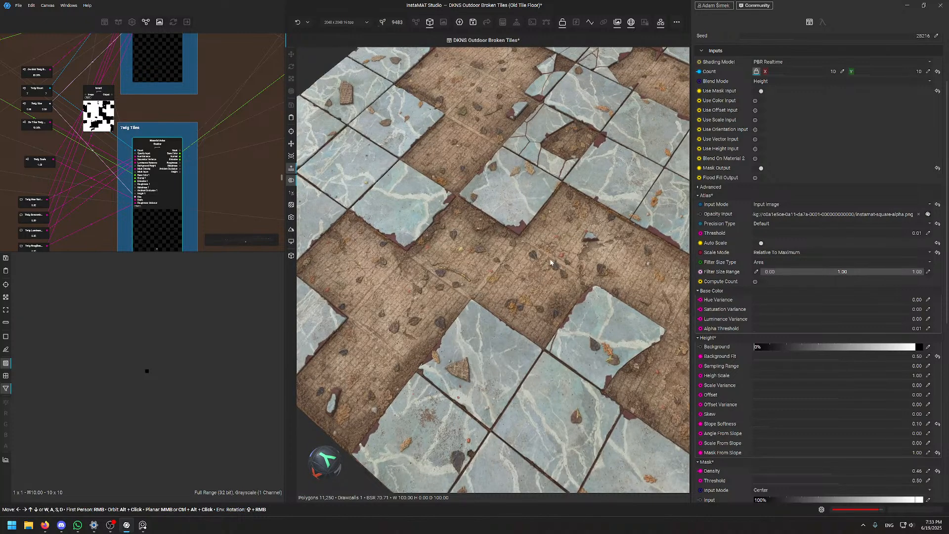
pyautogui.moveTo(557, 266); pyautogui.dragTo(540, 263, button='middle')
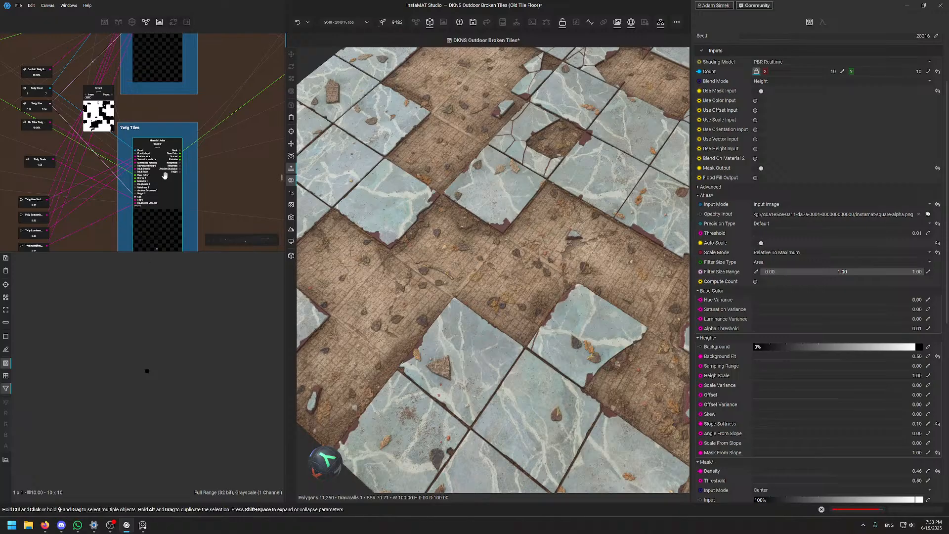
# Bring the node graph back into the main view and preview the Twig Grid Material Atlas Scatter
pyautogui.press('Tab')
pyautogui.press('Tab')
pyautogui.scroll(-6, 549, 209)
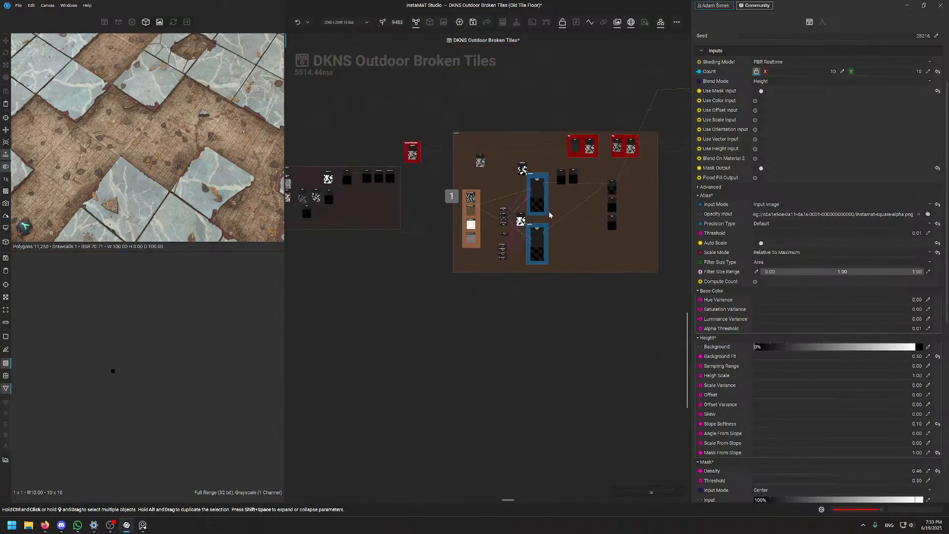
pyautogui.moveTo(548, 213); pyautogui.dragTo(500, 296, button='middle')
pyautogui.scroll(6, 497, 314)
pyautogui.click(465, 197)
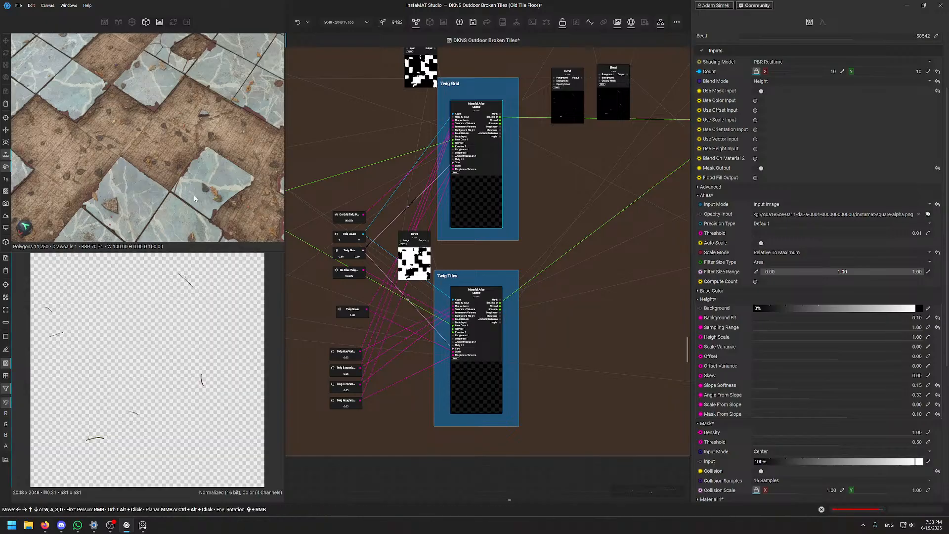
# Enlarge the 3D preview again and examine how the twigs lie on the exposed grid between the tiles
pyautogui.press('space')
pyautogui.scroll(-5, 479, 278)
pyautogui.scroll(4, 507, 270)
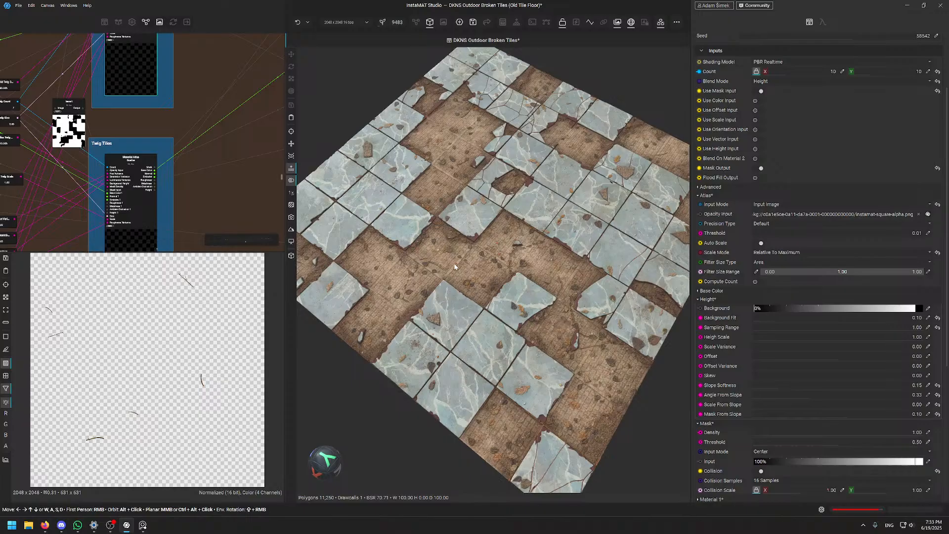
pyautogui.scroll(3, 455, 262)
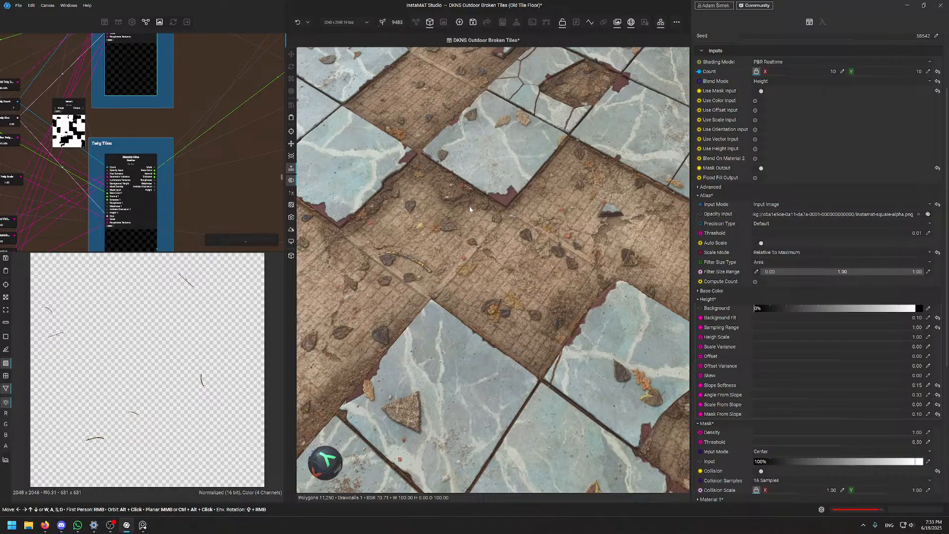
pyautogui.moveTo(397, 251); pyautogui.dragTo(464, 274, button='middle')
pyautogui.moveTo(644, 196); pyautogui.dragTo(472, 285, button='middle')
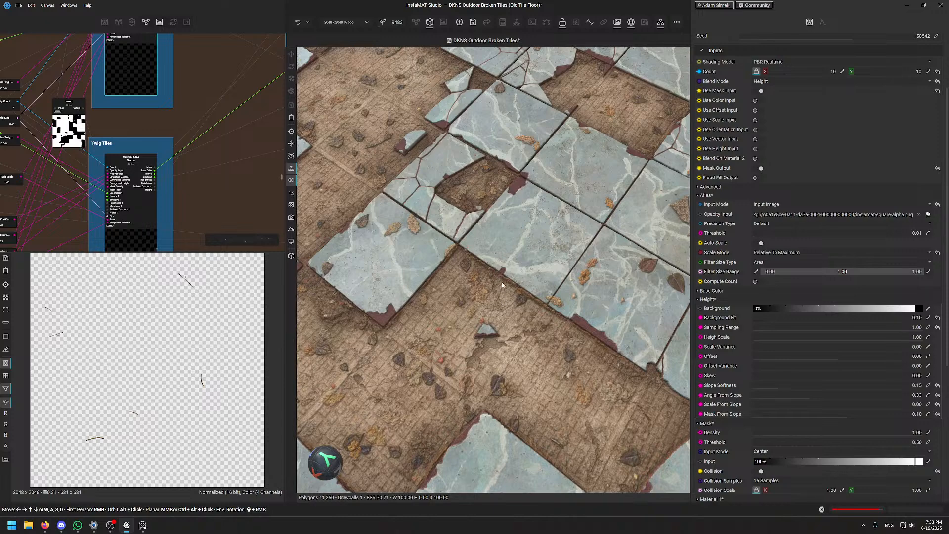
pyautogui.scroll(-5, 500, 257)
pyautogui.keyDown('alt'); pyautogui.moveTo(501, 257); pyautogui.dragTo(527, 350); pyautogui.keyUp('alt')
pyautogui.scroll(-1, 123, 144)
# Return to the node graph and preview the Blend and Levels nodes in the red Grid frame
pyautogui.scroll(-5, 122, 144)
pyautogui.moveTo(160, 135); pyautogui.dragTo(164, 211, button='middle')
pyautogui.press('Tab')
pyautogui.press('Tab')
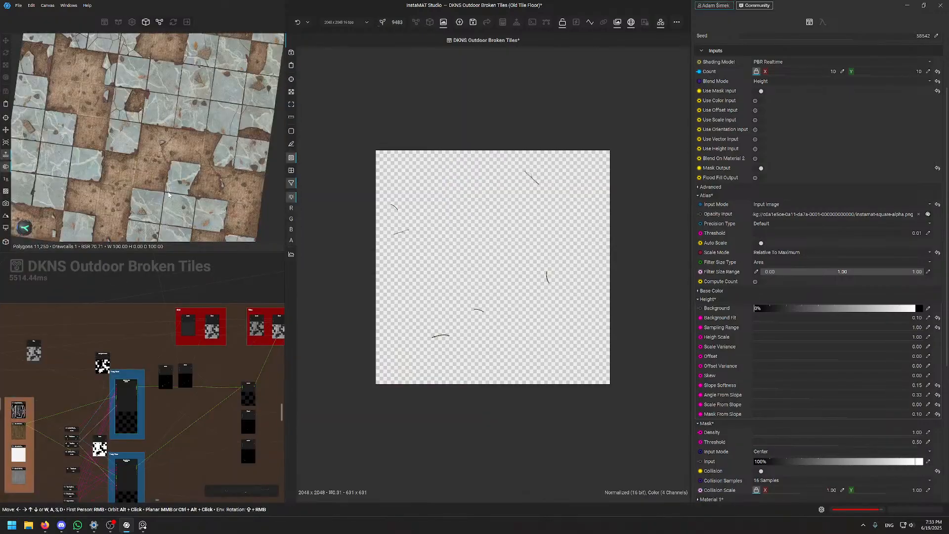
pyautogui.moveTo(557, 248); pyautogui.dragTo(552, 213, button='middle')
pyautogui.scroll(1, 553, 213)
pyautogui.scroll(5, 553, 212)
pyautogui.click(554, 166)
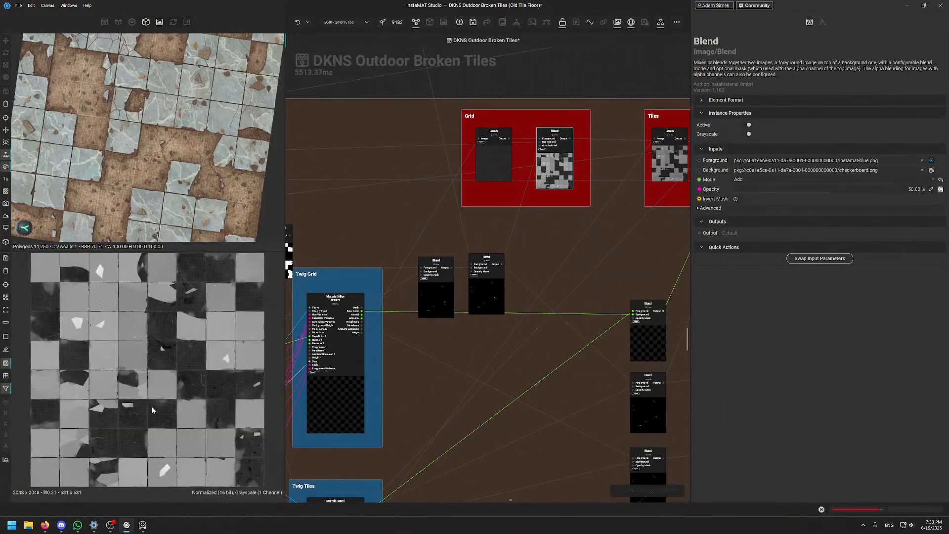
pyautogui.scroll(-6, 155, 403)
pyautogui.scroll(5, 156, 386)
pyautogui.scroll(4, 157, 386)
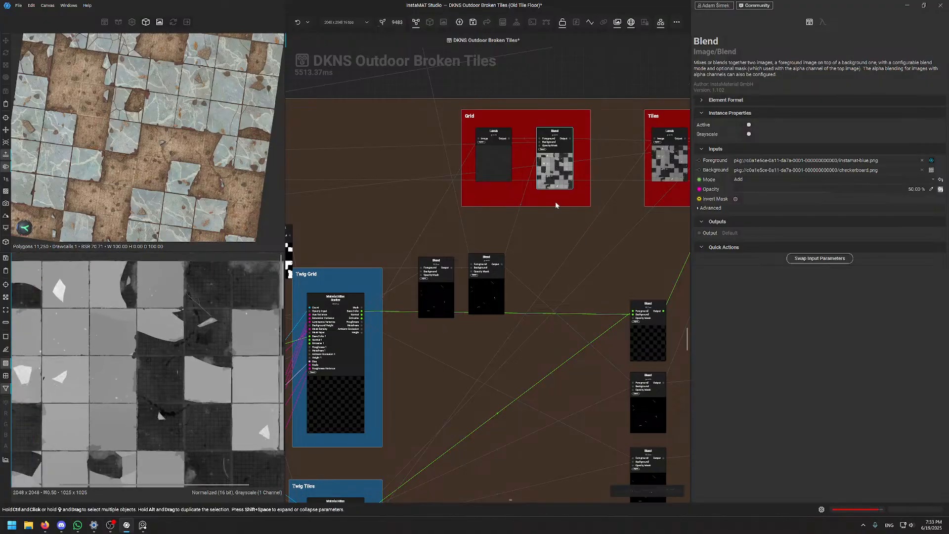
pyautogui.moveTo(556, 201); pyautogui.dragTo(518, 235, button='middle')
pyautogui.click(444, 209)
pyautogui.scroll(-4, 143, 383)
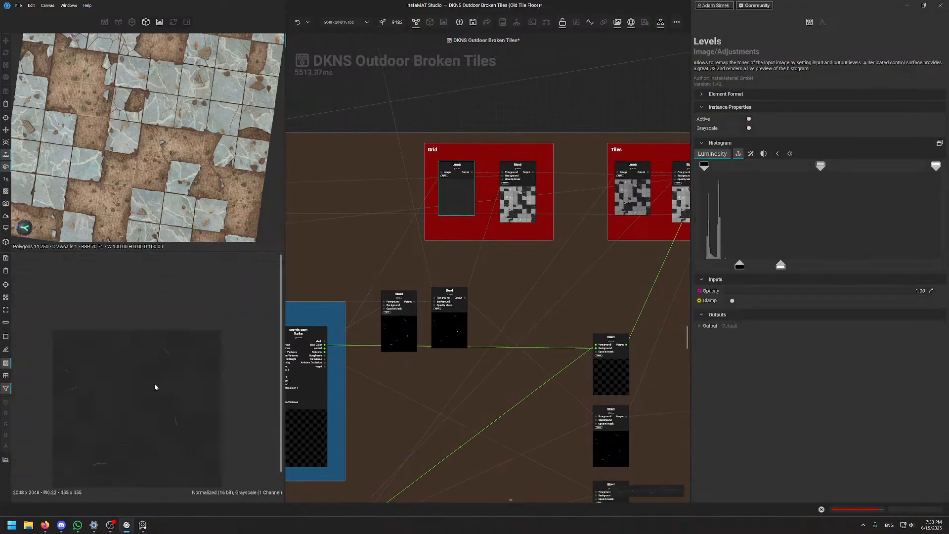
# Preview the Blend node in the Tiles frame and examine the height map where a twig meets a broken tile edge
pyautogui.moveTo(627, 233); pyautogui.dragTo(563, 264, button='middle')
pyautogui.click(623, 213)
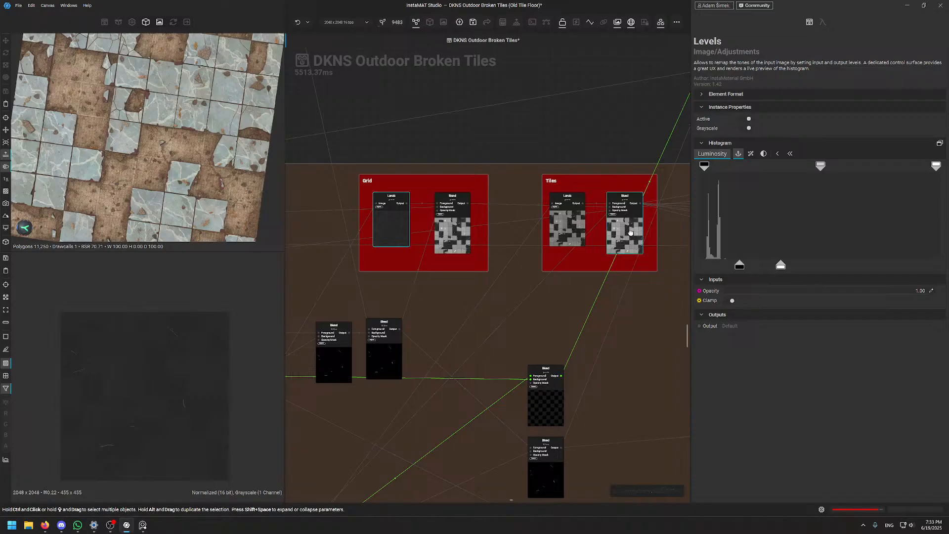
pyautogui.scroll(4, 180, 412)
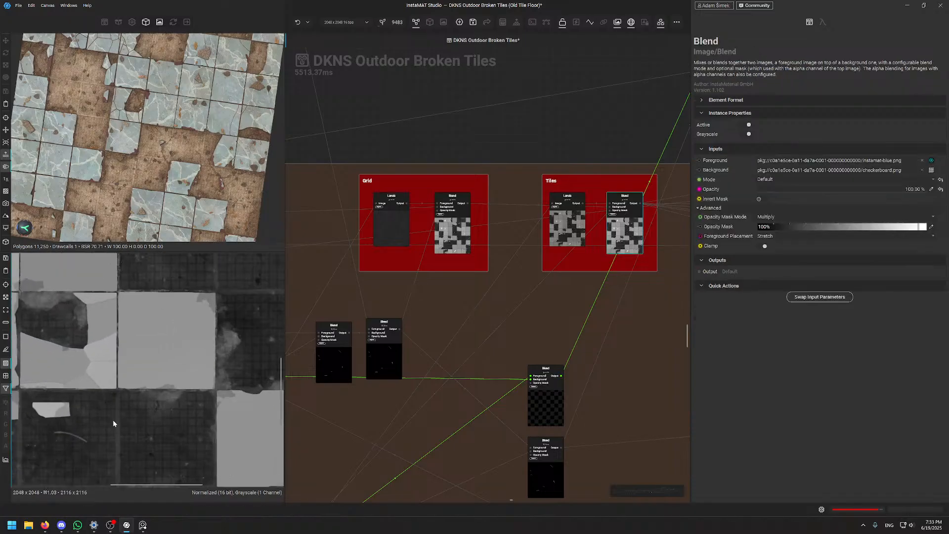
pyautogui.scroll(-5, 115, 410)
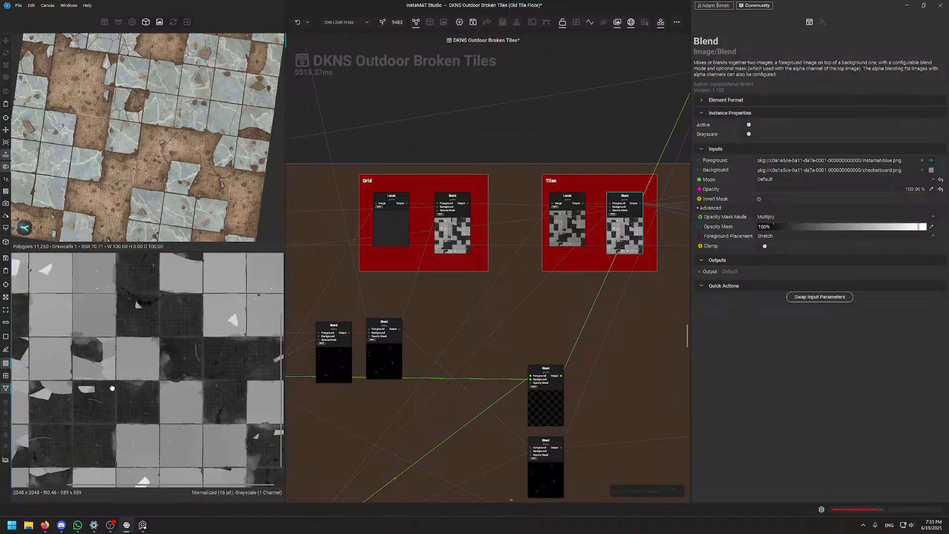
pyautogui.moveTo(165, 383); pyautogui.dragTo(223, 361, button='middle')
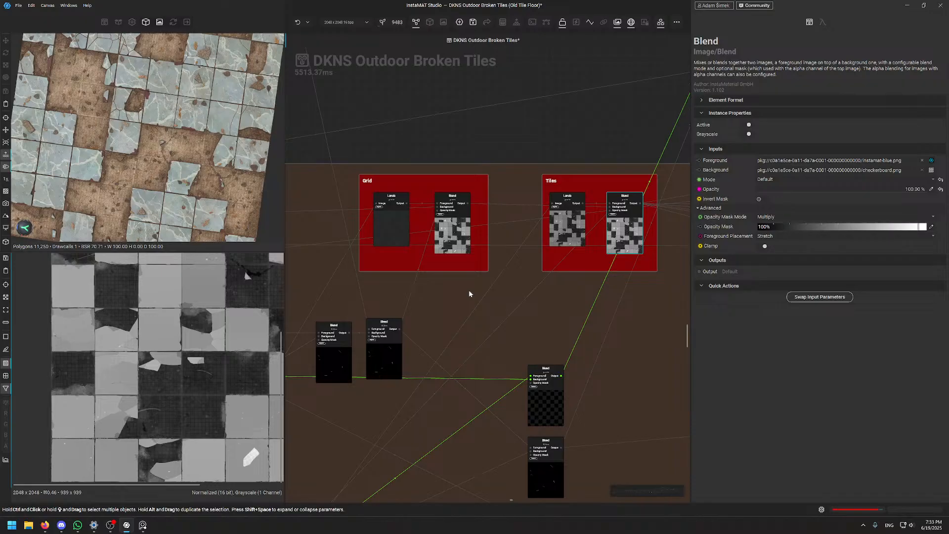
pyautogui.scroll(8, 146, 405)
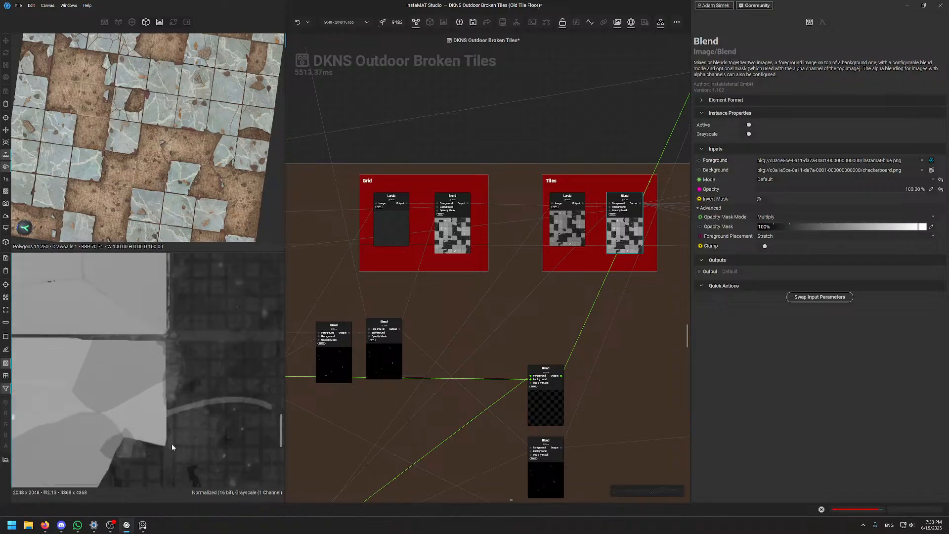
pyautogui.scroll(2, 164, 360)
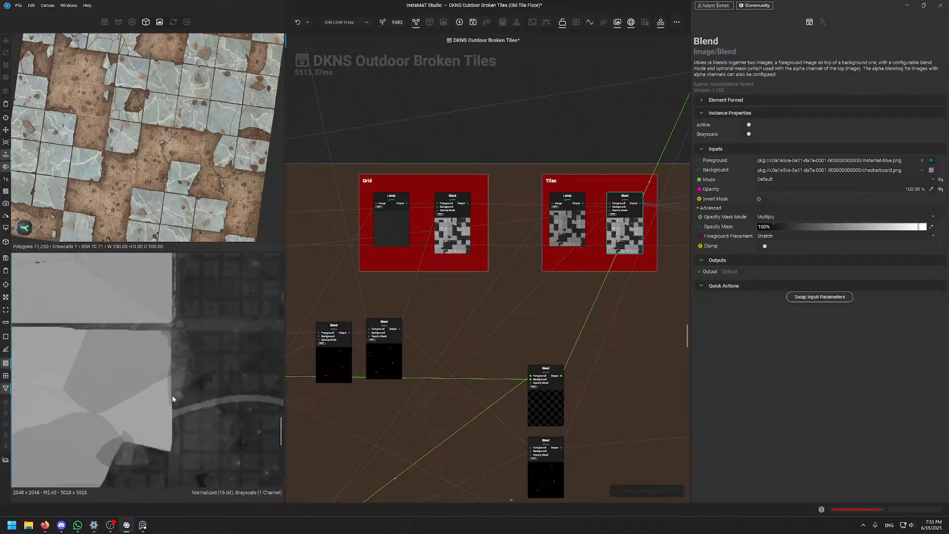
pyautogui.scroll(-3, 162, 364)
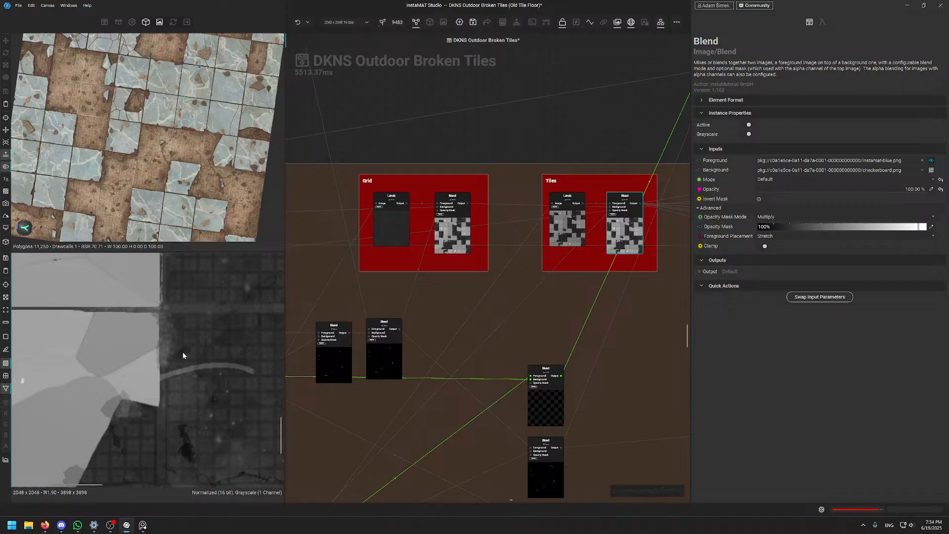
# Preview the Twig Grid Material Atlas Scatter, followed by the three stacked Blend nodes that combine the twig outputs
pyautogui.moveTo(578, 406); pyautogui.dragTo(533, 239, button='middle')
pyautogui.scroll(-5, 533, 240)
pyautogui.scroll(6, 474, 266)
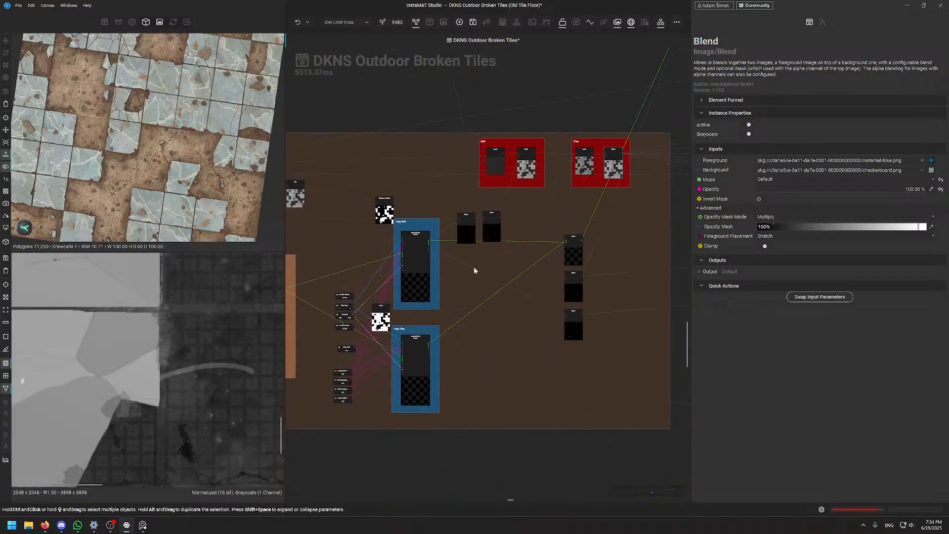
pyautogui.click(394, 249)
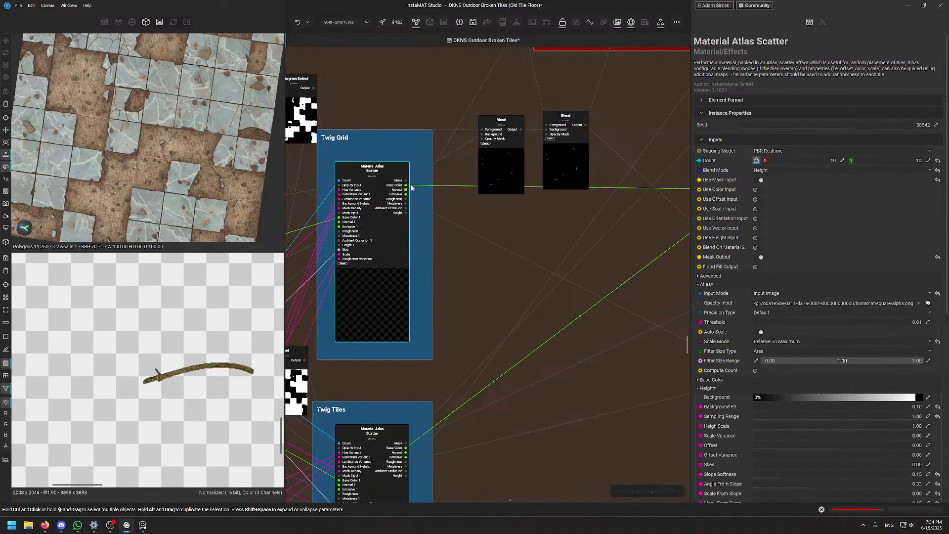
pyautogui.moveTo(406, 342); pyautogui.dragTo(112, 395, button='middle')
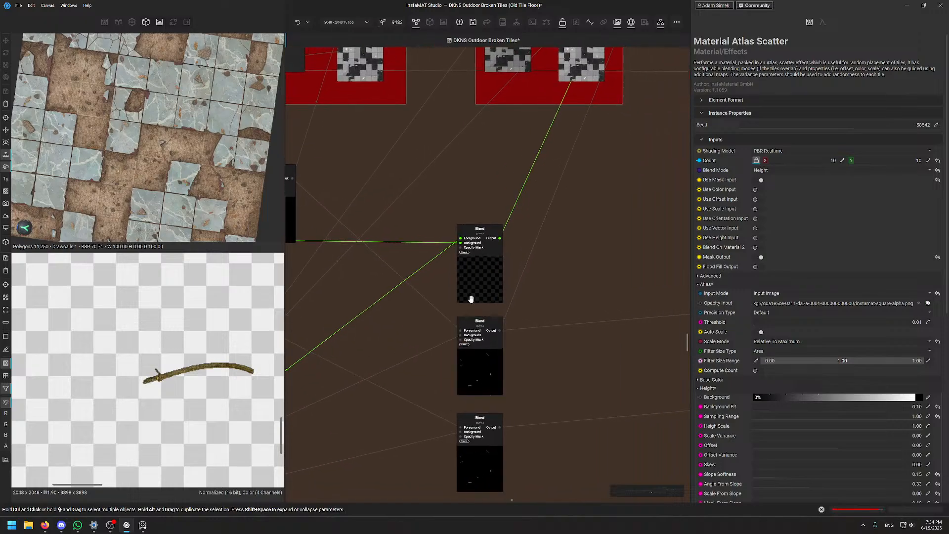
pyautogui.click(470, 265)
pyautogui.click(481, 375)
pyautogui.click(490, 467)
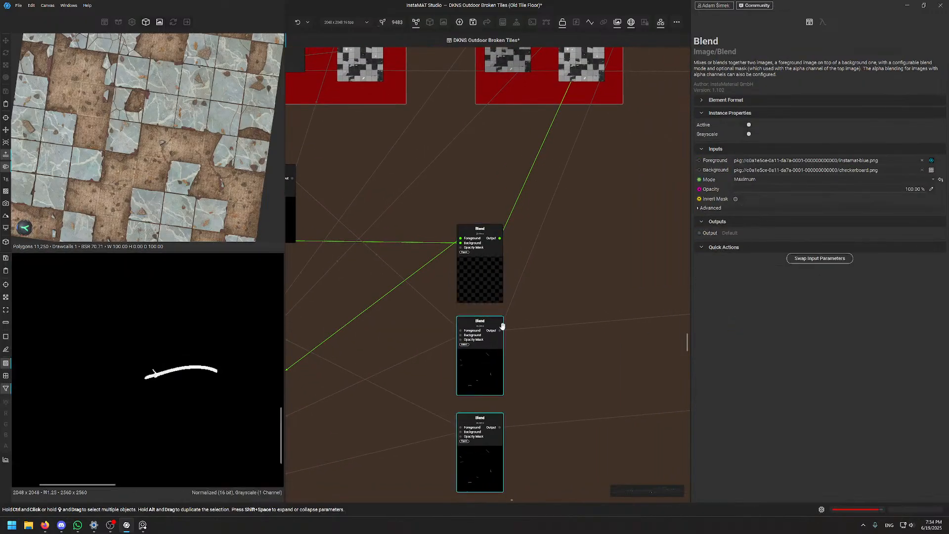
# Compare the twig masks produced by the Add-mode Blend and the Maximum-mode Blend below it up close
pyautogui.scroll(-4, 514, 280)
pyautogui.scroll(3, 514, 281)
pyautogui.click(493, 350)
pyautogui.scroll(3, 174, 384)
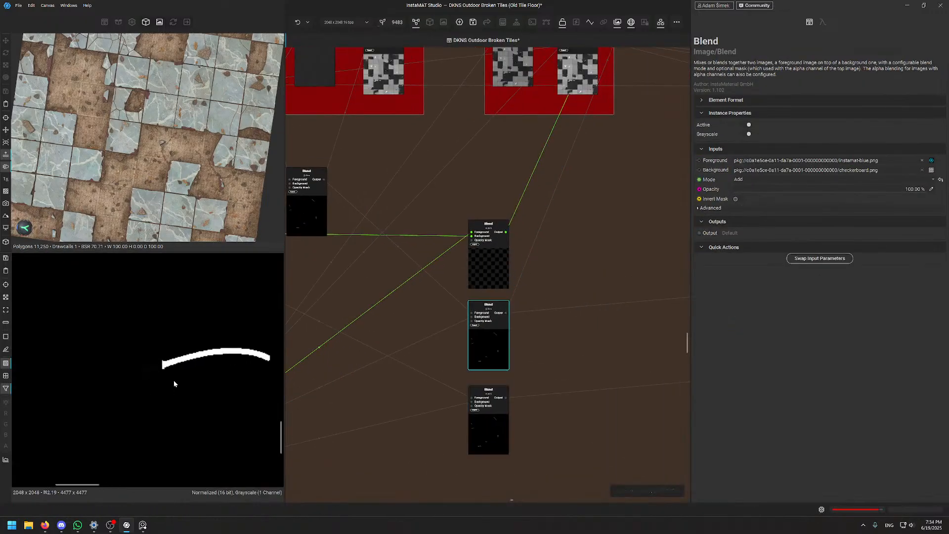
pyautogui.click(502, 427)
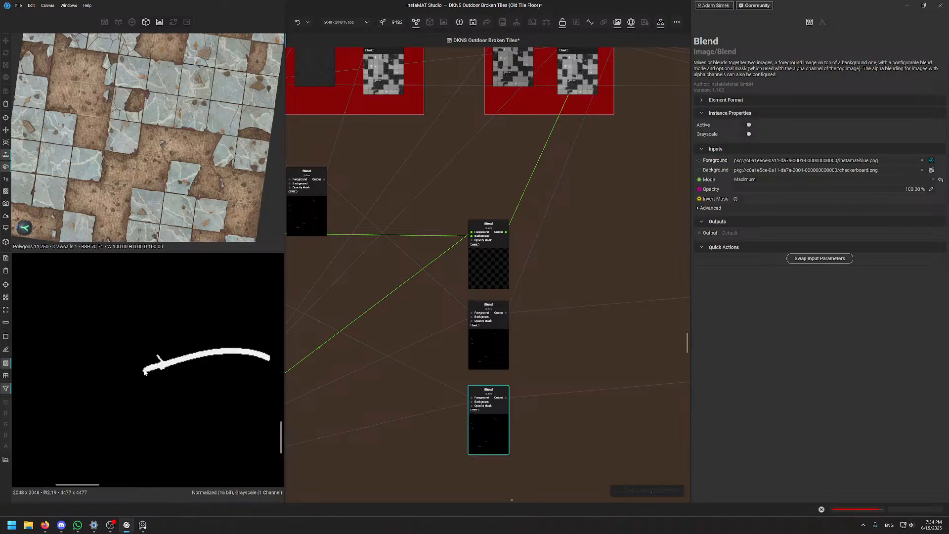
pyautogui.click(478, 341)
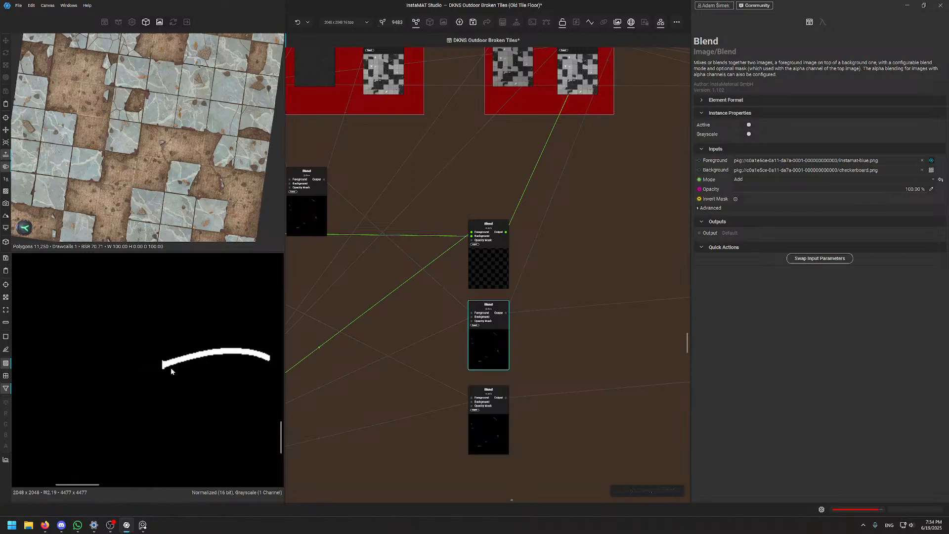
# Go to the green leaf section of the graph and inspect the Atlas 108A base color, opacity and height image nodes
pyautogui.scroll(-5, 530, 263)
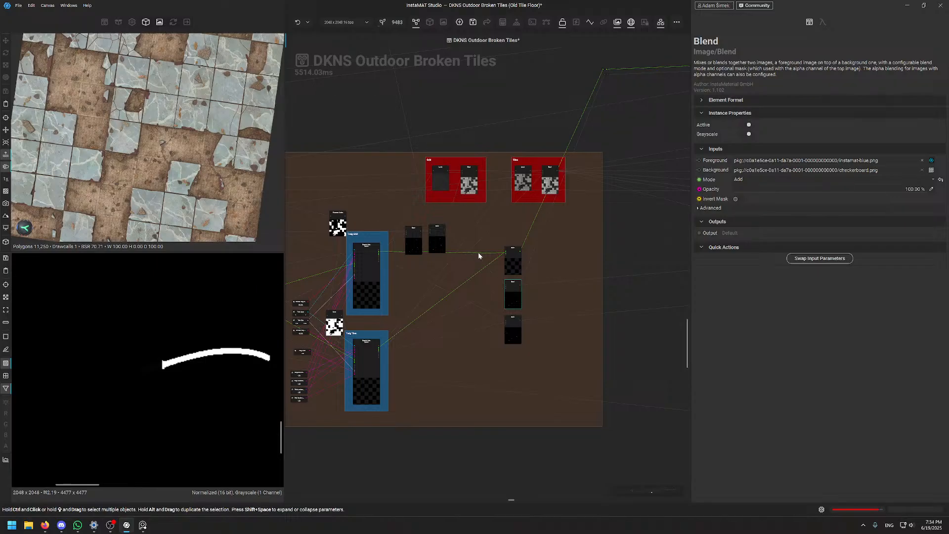
pyautogui.scroll(-4, 479, 255)
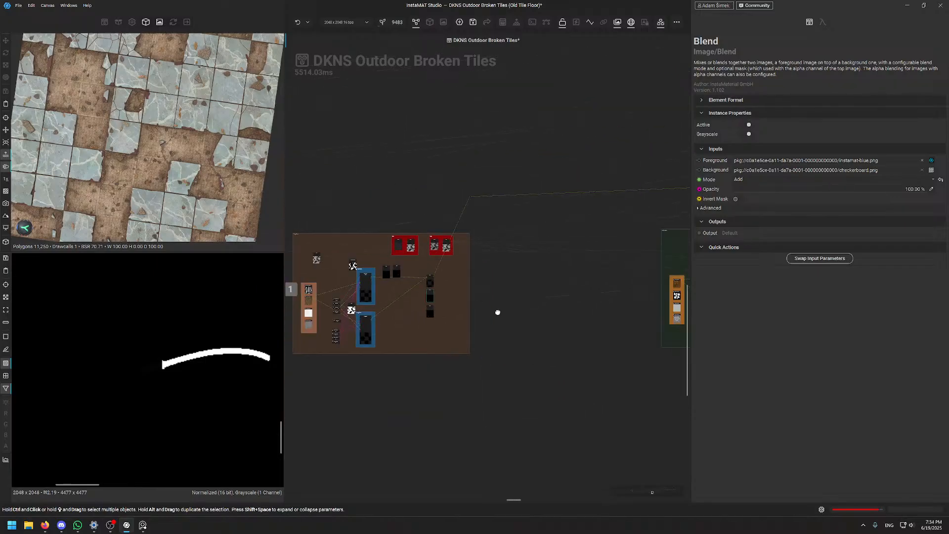
pyautogui.scroll(4, 498, 313)
pyautogui.moveTo(665, 354); pyautogui.dragTo(373, 374, button='middle')
pyautogui.moveTo(546, 212); pyautogui.dragTo(405, 130, button='middle')
pyautogui.scroll(5, 435, 283)
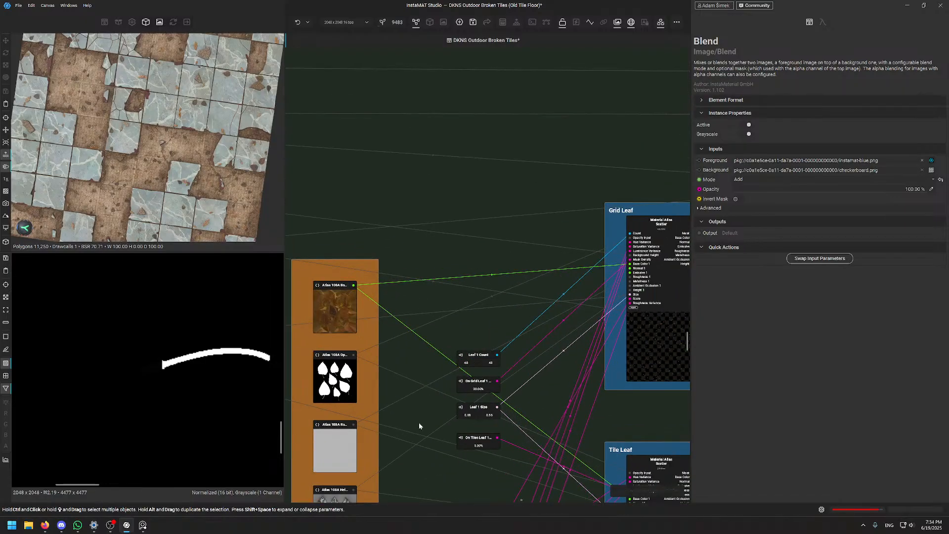
pyautogui.moveTo(419, 423); pyautogui.dragTo(504, 267, button='middle')
pyautogui.click(428, 164)
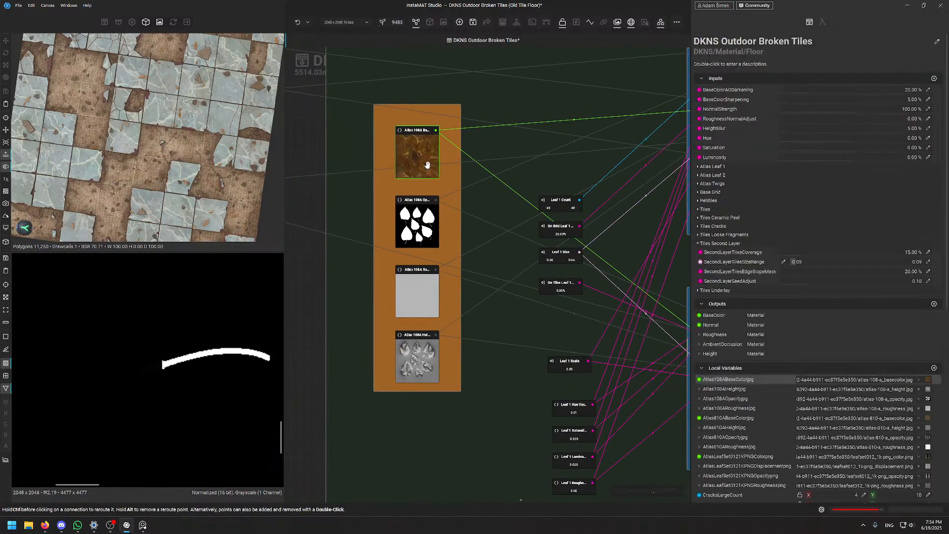
pyautogui.click(423, 246)
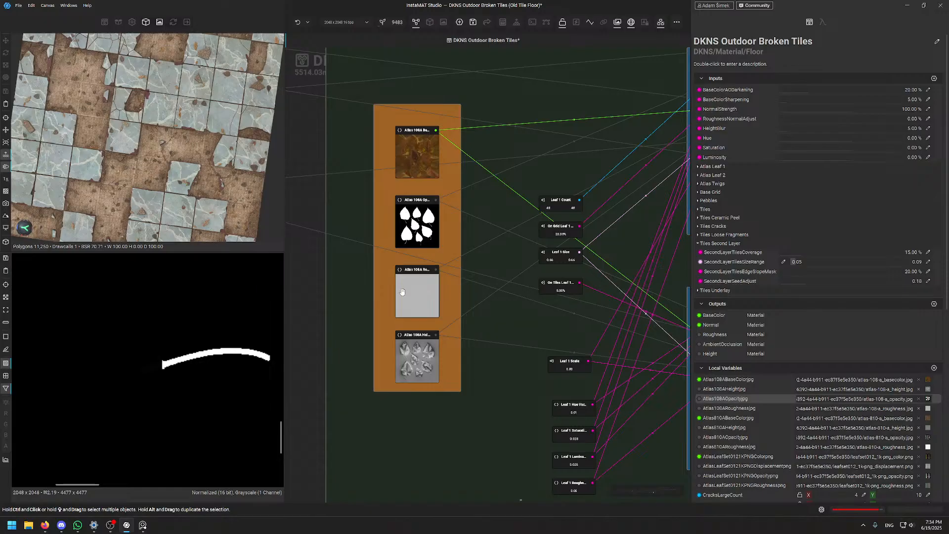
pyautogui.click(404, 357)
pyautogui.moveTo(404, 357)
pyautogui.mouseDown()
pyautogui.moveTo(491, 345)
pyautogui.moveTo(414, 355)
pyautogui.mouseUp()
pyautogui.click(418, 149)
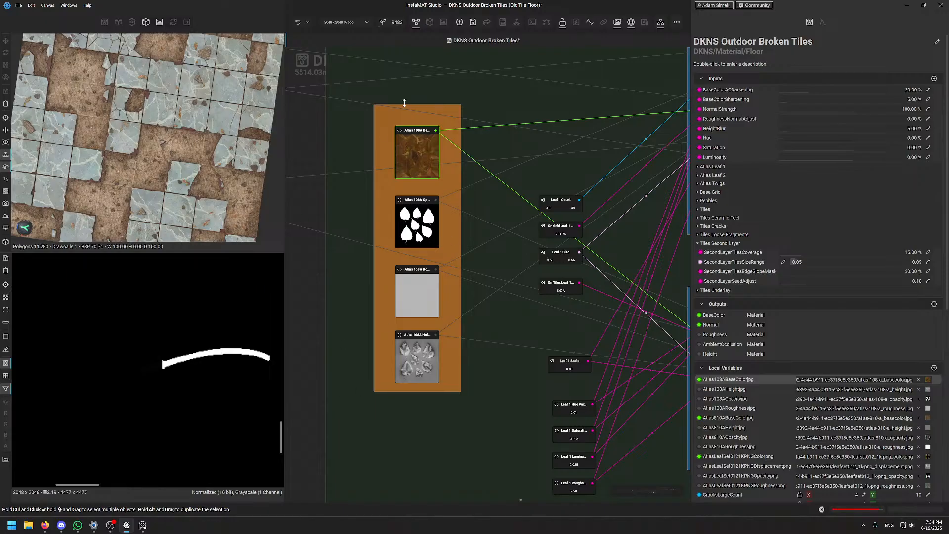
# Preview the Atlas 108A base color image and examine the leaf stems, veins and color padding around the leaves up close
pyautogui.scroll(-6, 186, 365)
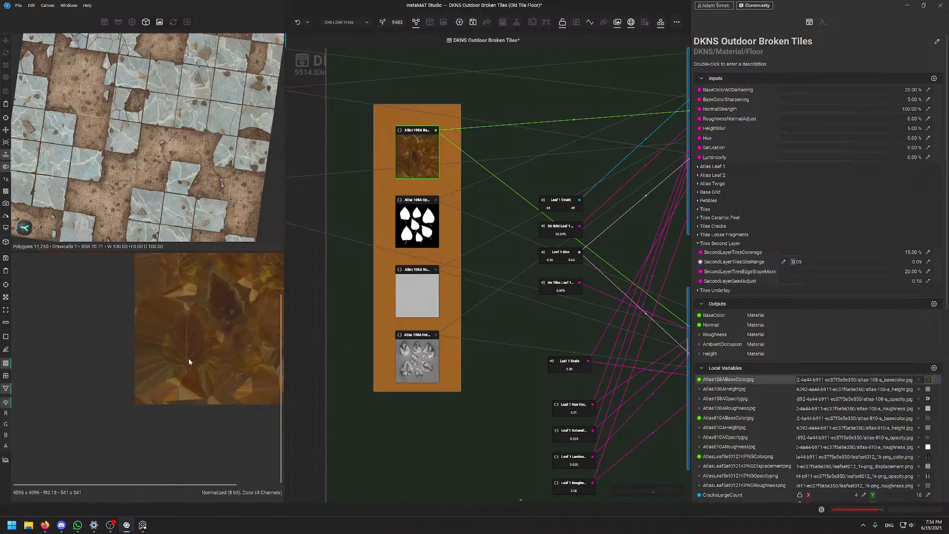
pyautogui.moveTo(186, 351); pyautogui.dragTo(199, 372, button='middle')
pyautogui.scroll(7, 174, 335)
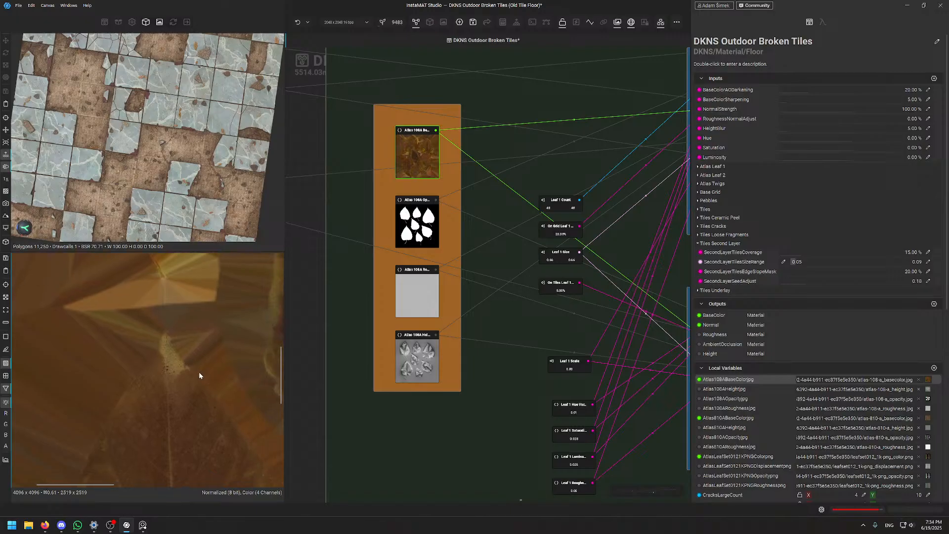
pyautogui.moveTo(234, 412); pyautogui.dragTo(218, 396, button='middle')
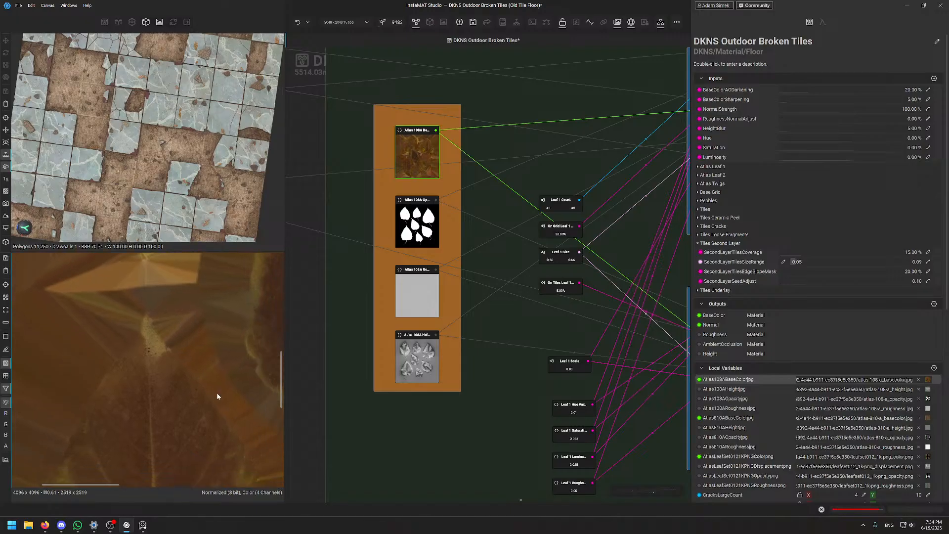
pyautogui.scroll(-3, 182, 347)
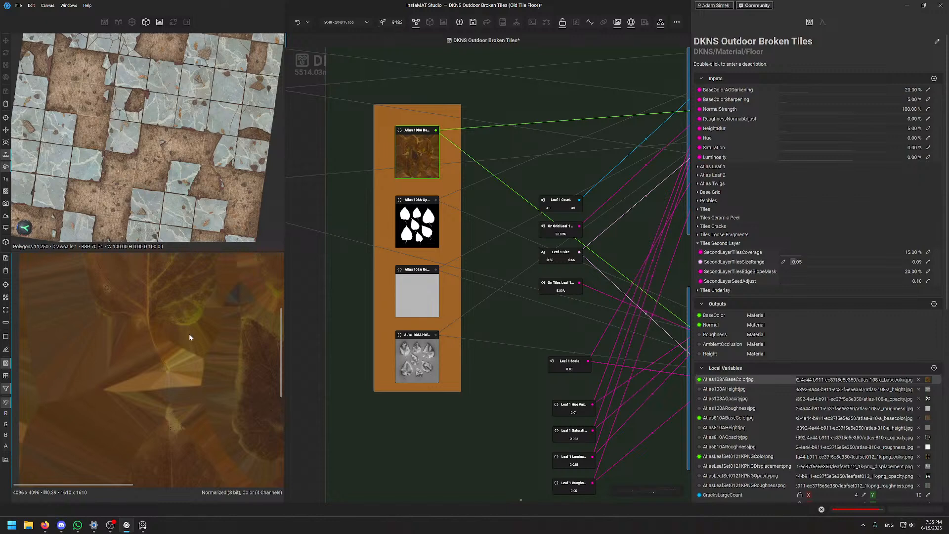
pyautogui.moveTo(186, 353); pyautogui.dragTo(160, 425, button='middle')
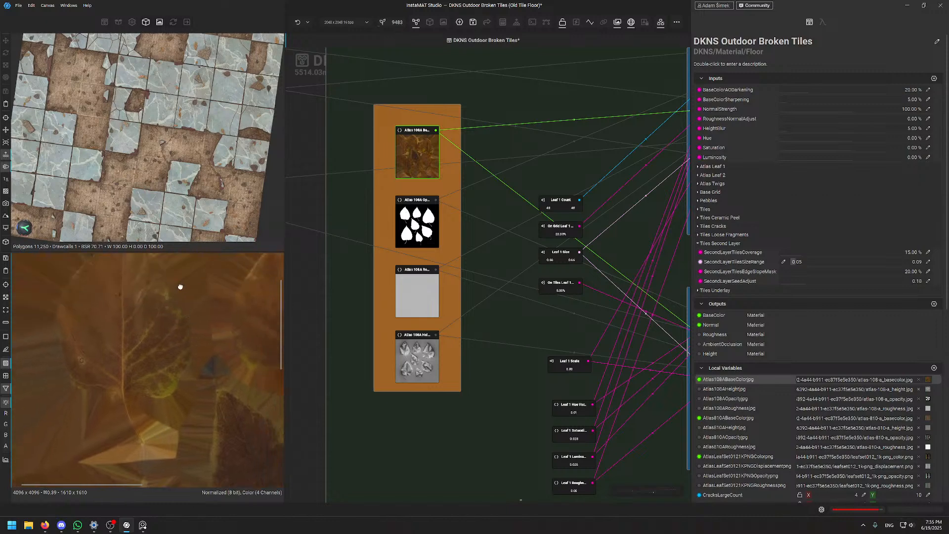
pyautogui.scroll(4, 180, 287)
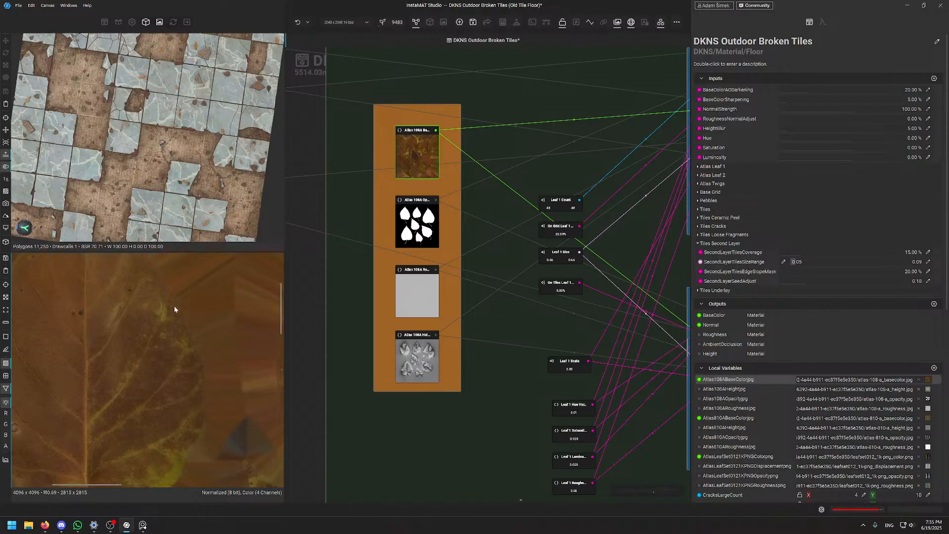
pyautogui.scroll(7, 196, 363)
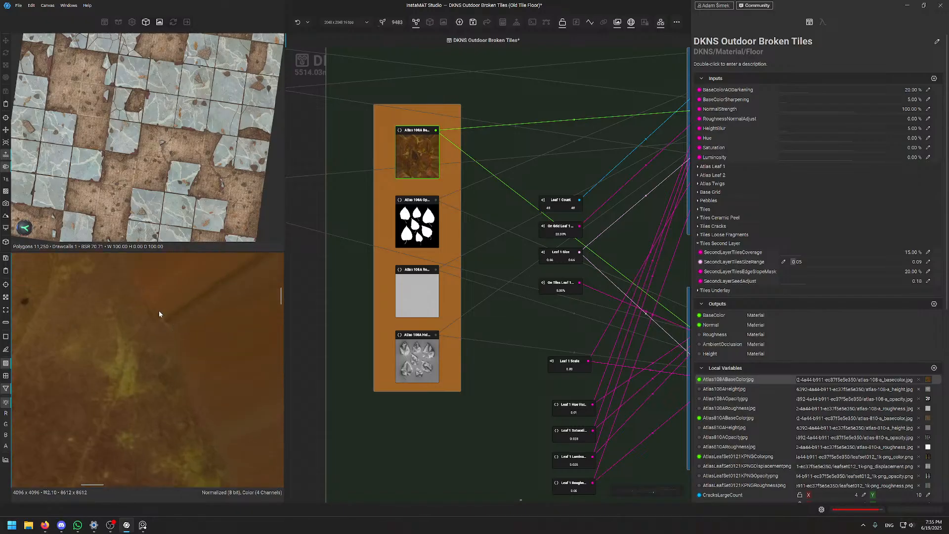
pyautogui.scroll(-2, 147, 296)
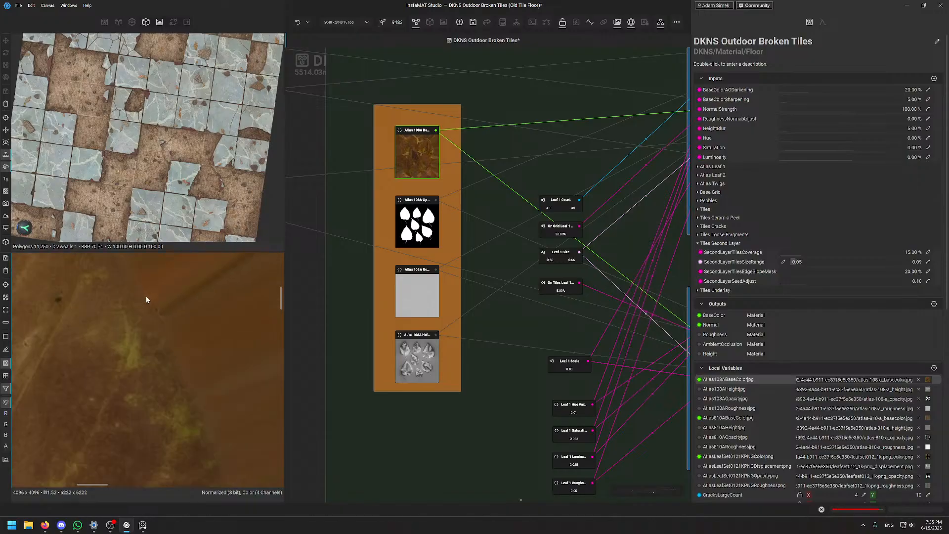
pyautogui.moveTo(115, 282); pyautogui.dragTo(160, 340)
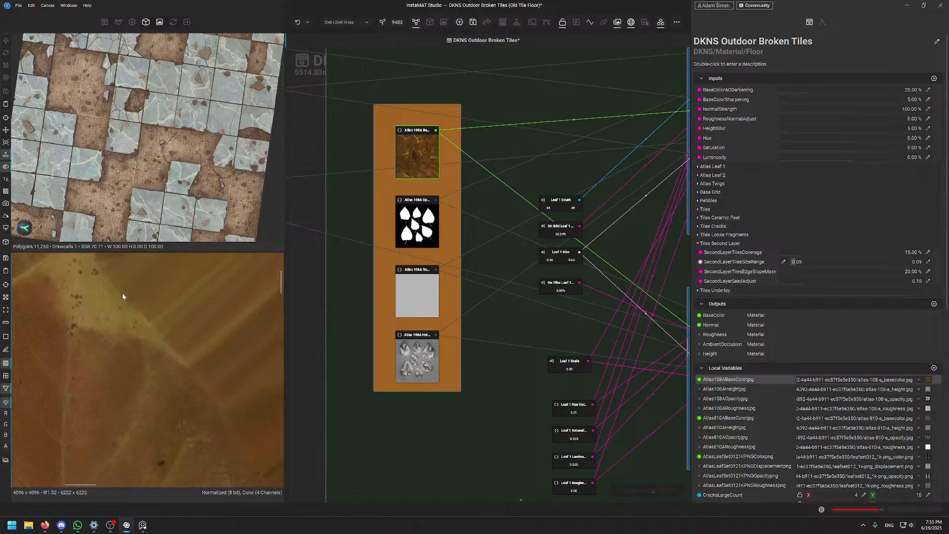
# Examine the leaf tips along the base color atlas's upper edge and the dark leaf in the middle of the image
pyautogui.scroll(-4, 137, 346)
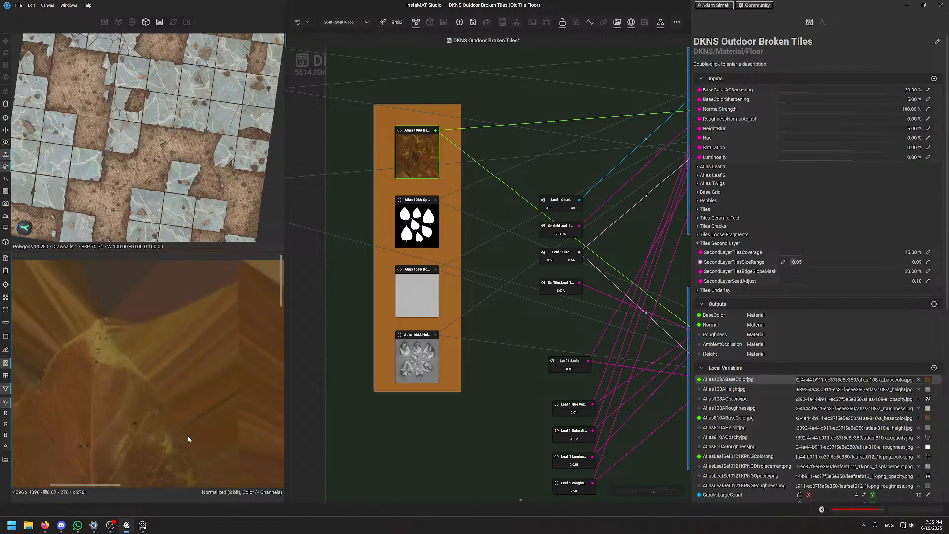
pyautogui.scroll(-3, 188, 438)
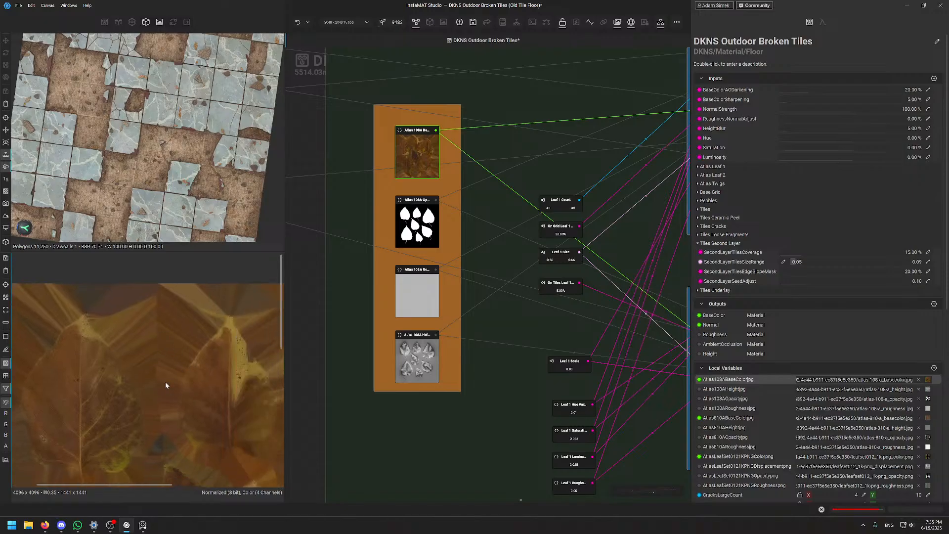
pyautogui.scroll(2, 141, 368)
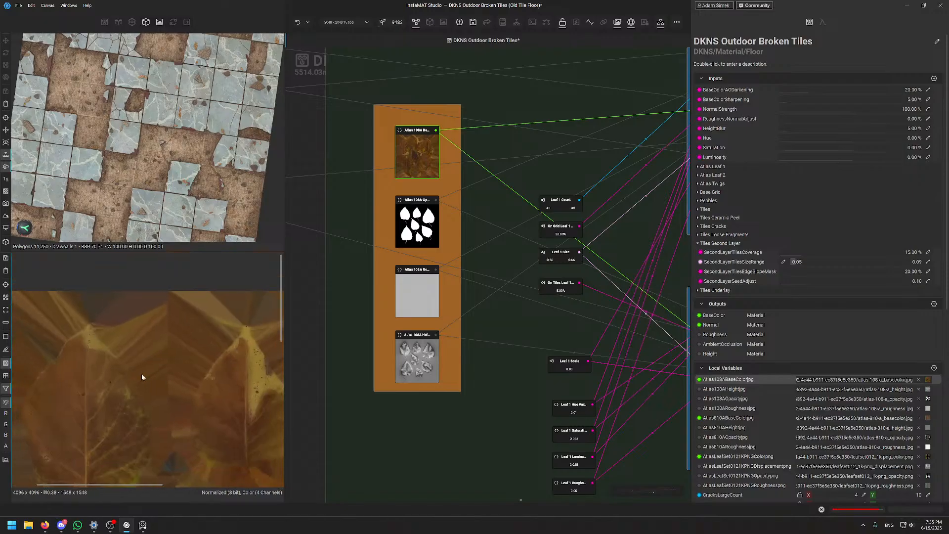
pyautogui.scroll(8, 143, 376)
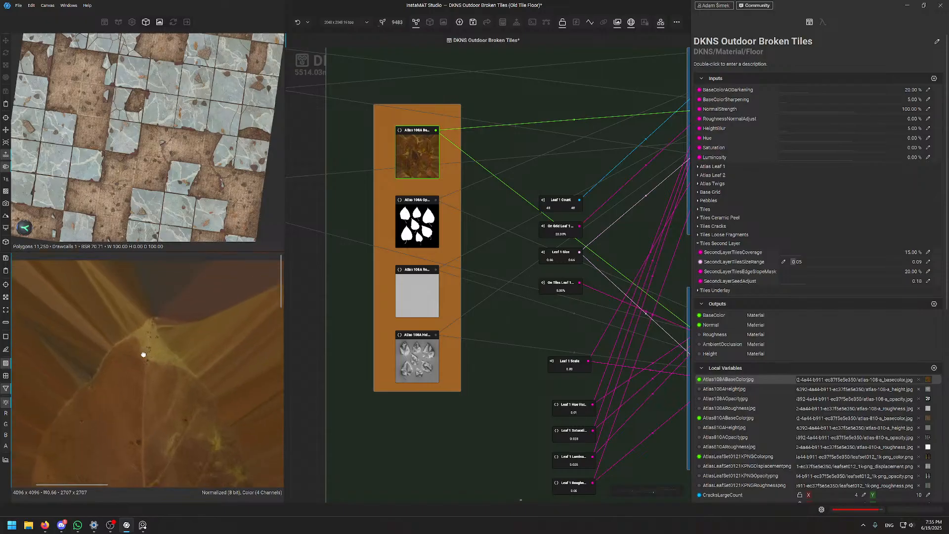
pyautogui.scroll(-8, 84, 424)
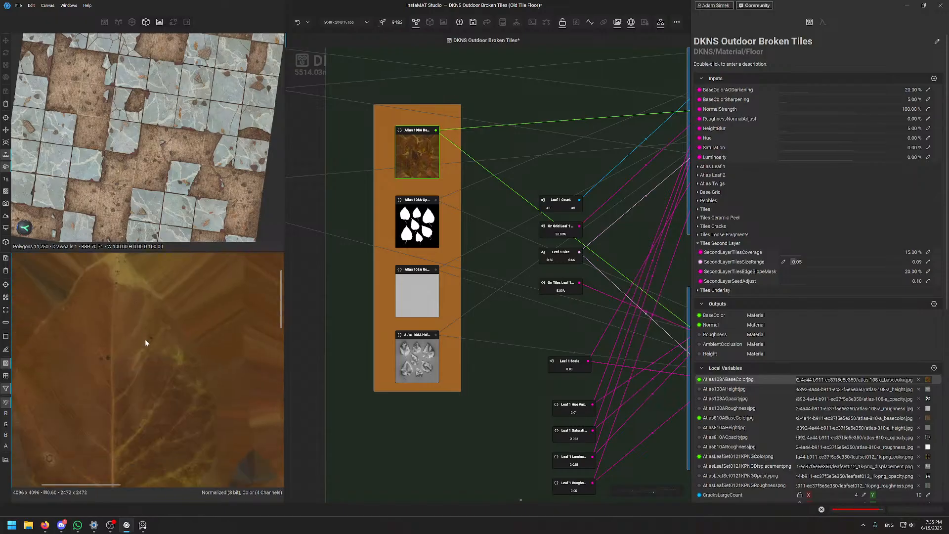
pyautogui.moveTo(160, 400); pyautogui.dragTo(164, 356, button='middle')
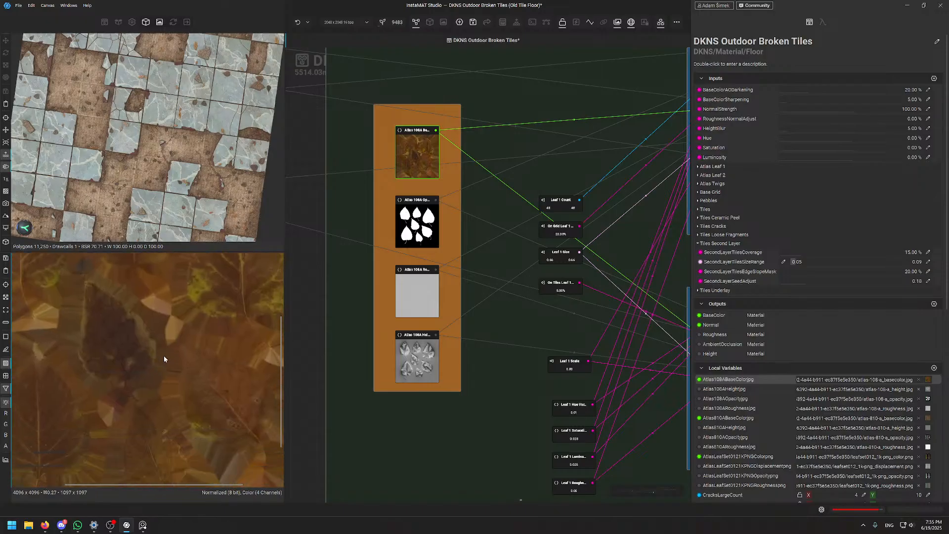
pyautogui.scroll(3, 164, 360)
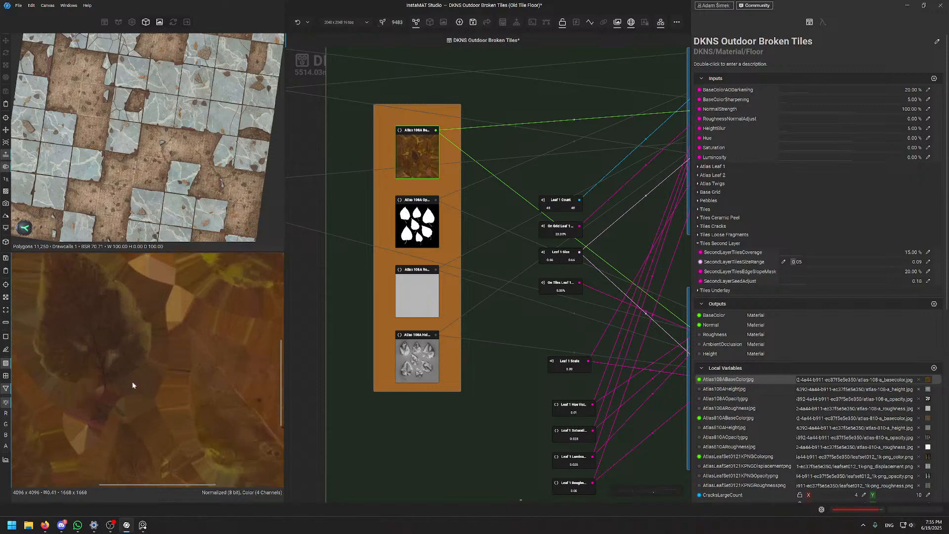
# Preview the Atlas 108A opacity mask and compare a leaf's edge with the same spot in the base color image
pyautogui.click(437, 200)
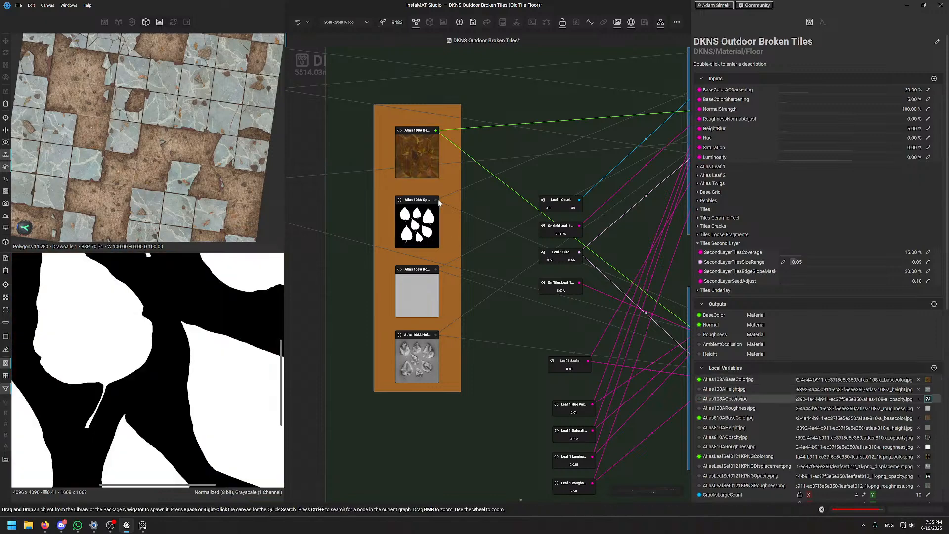
pyautogui.scroll(-5, 140, 321)
pyautogui.scroll(4, 105, 275)
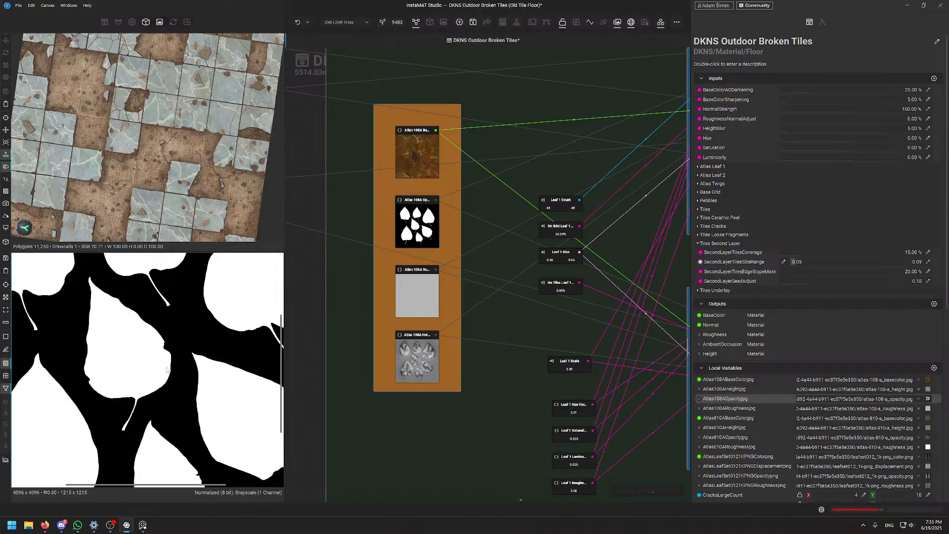
pyautogui.scroll(15, 89, 294)
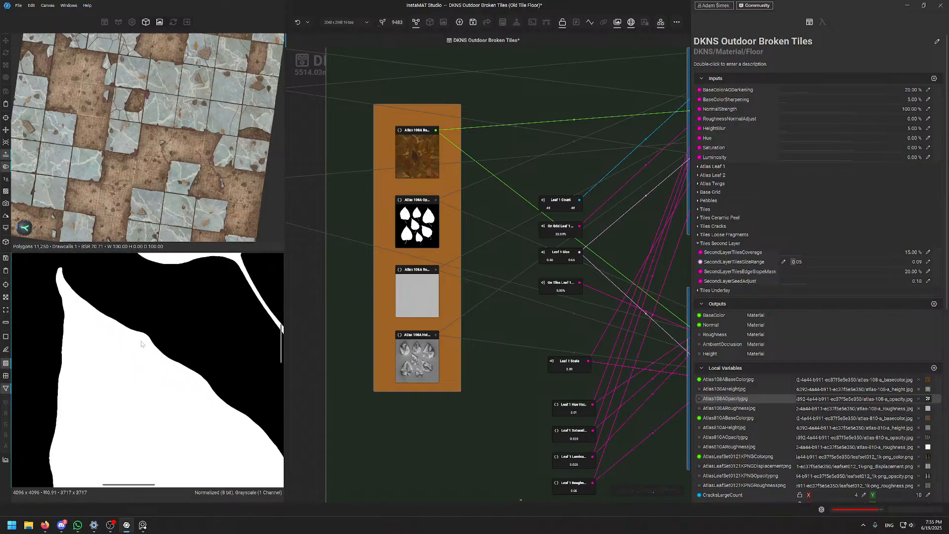
pyautogui.scroll(5, 107, 316)
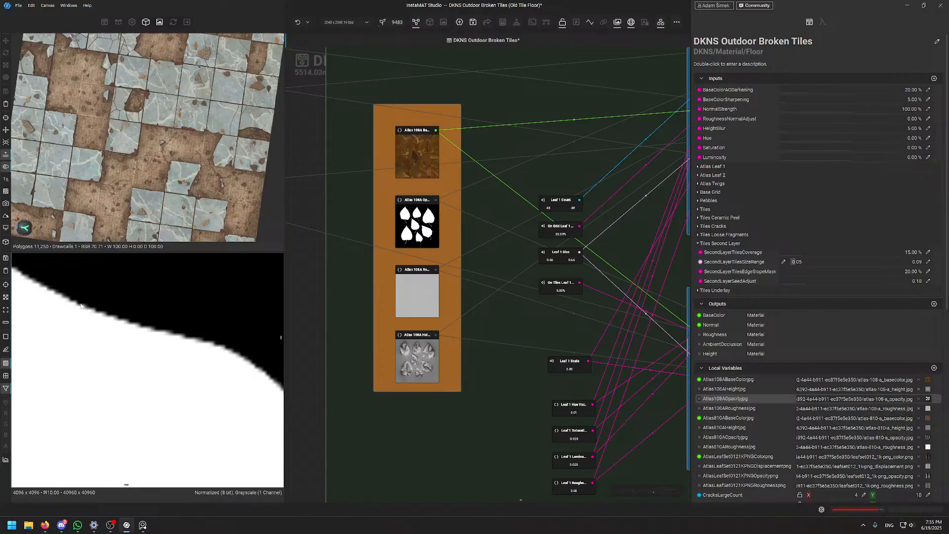
pyautogui.click(417, 148)
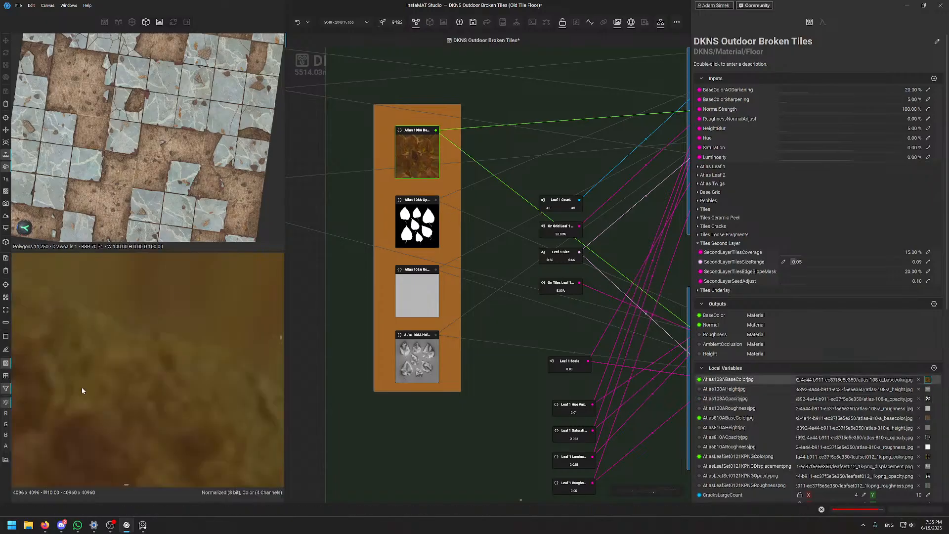
pyautogui.scroll(-4, 82, 390)
pyautogui.scroll(-5, 515, 351)
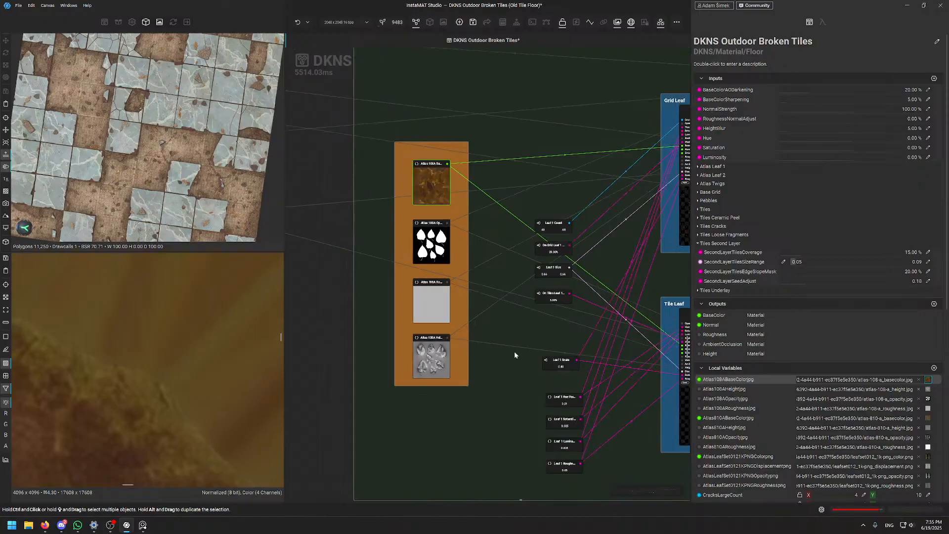
# Preview the Material Atlas Scatter in the Grid Leaf frame and examine its scattered leaves up close
pyautogui.click(497, 366)
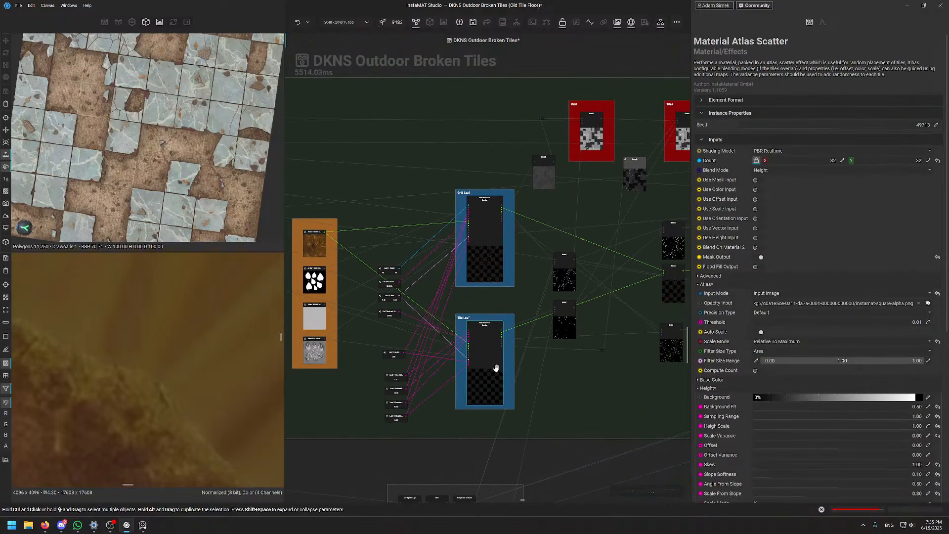
pyautogui.moveTo(512, 445); pyautogui.dragTo(504, 398, button='middle')
pyautogui.doubleClick(473, 174)
pyautogui.scroll(-10, 151, 404)
pyautogui.moveTo(150, 403); pyautogui.dragTo(148, 397, button='middle')
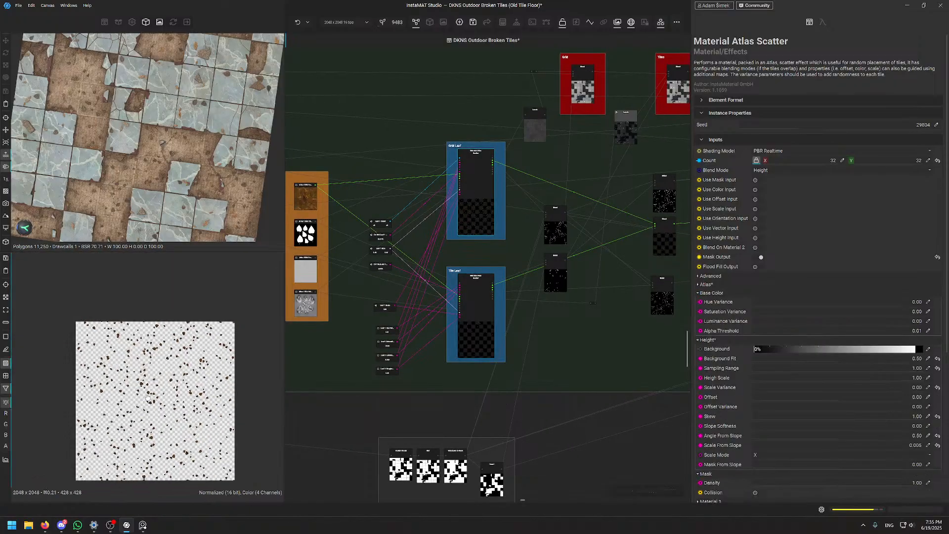
pyautogui.scroll(10, 148, 398)
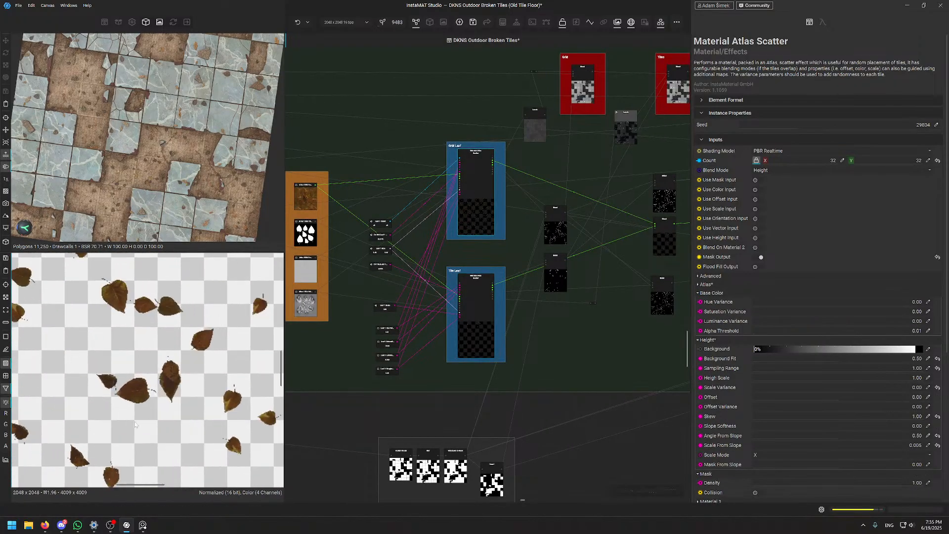
pyautogui.scroll(3, 187, 339)
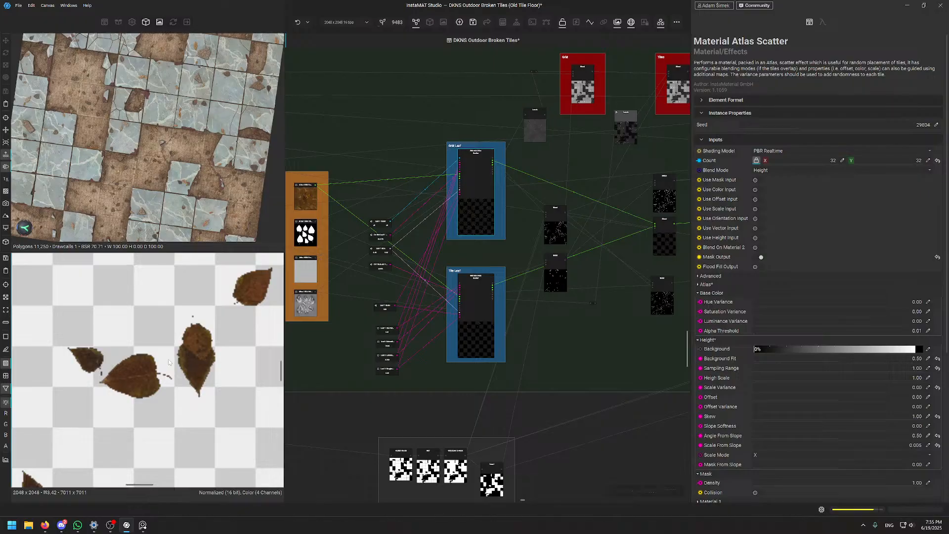
pyautogui.scroll(-6, 172, 342)
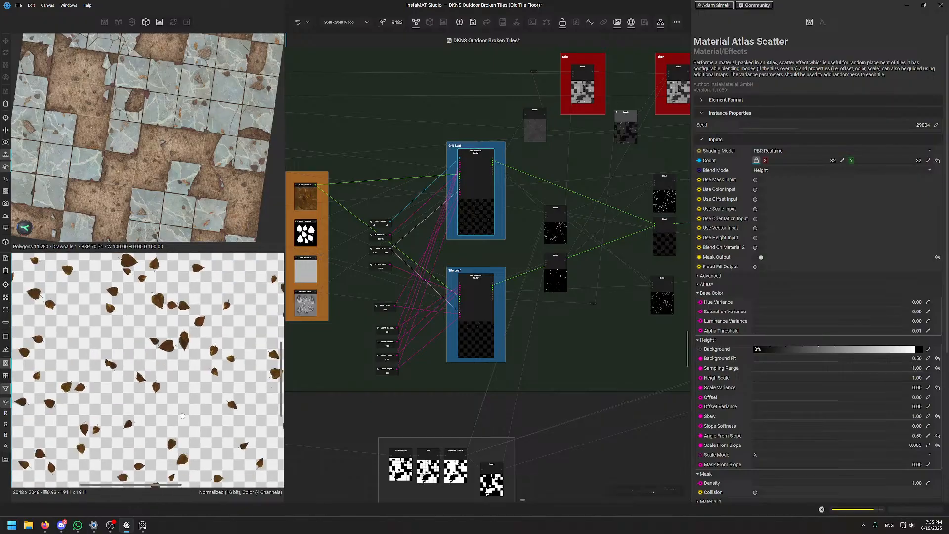
# Compare the leaf distribution of the Tile Leaf scatter with that of the Grid Leaf scatter
pyautogui.click(473, 304)
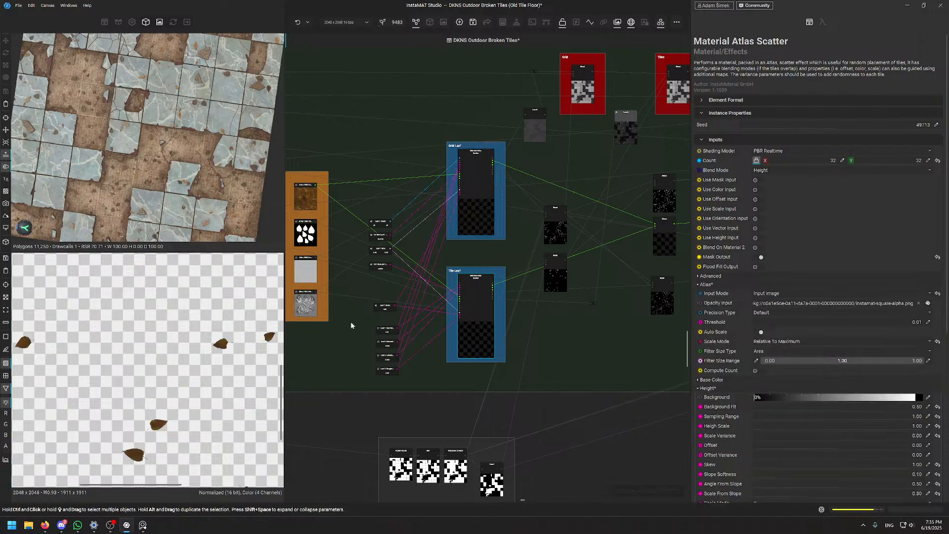
pyautogui.click(483, 163)
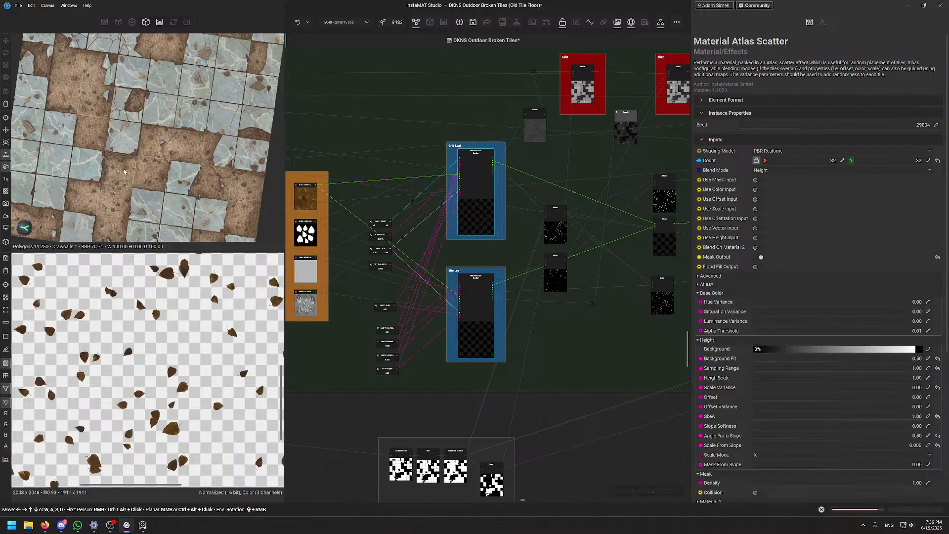
pyautogui.click(482, 321)
pyautogui.scroll(-6, 162, 388)
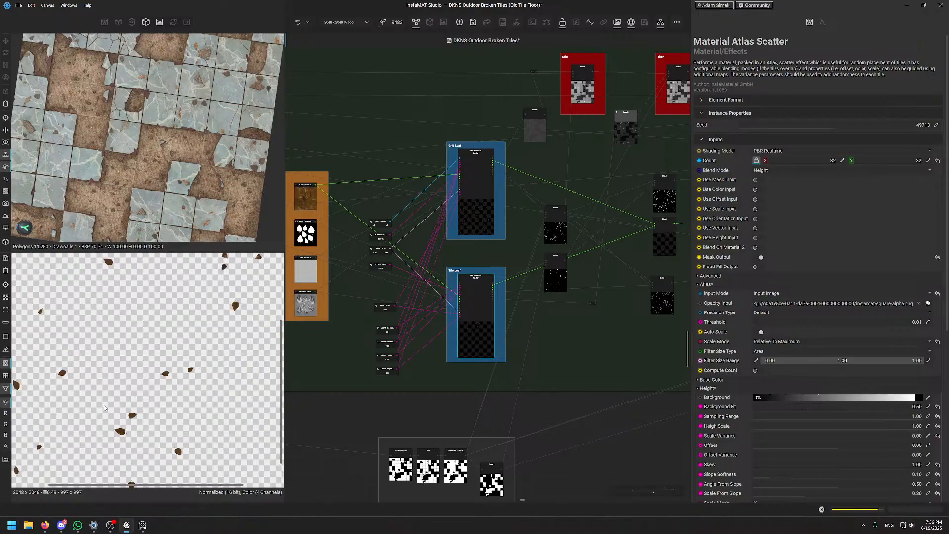
pyautogui.scroll(2, 162, 388)
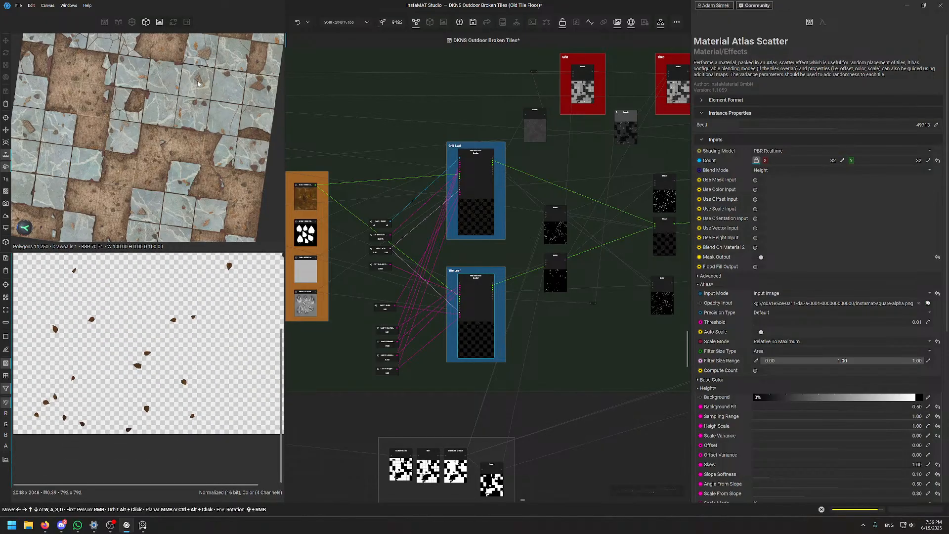
# Inspect the leaves and twigs on the broken tiles and exposed grid from several angles in the 3D view
pyautogui.scroll(5, 146, 97)
pyautogui.keyDown('alt'); pyautogui.moveTo(150, 99); pyautogui.dragTo(196, 110); pyautogui.keyUp('alt')
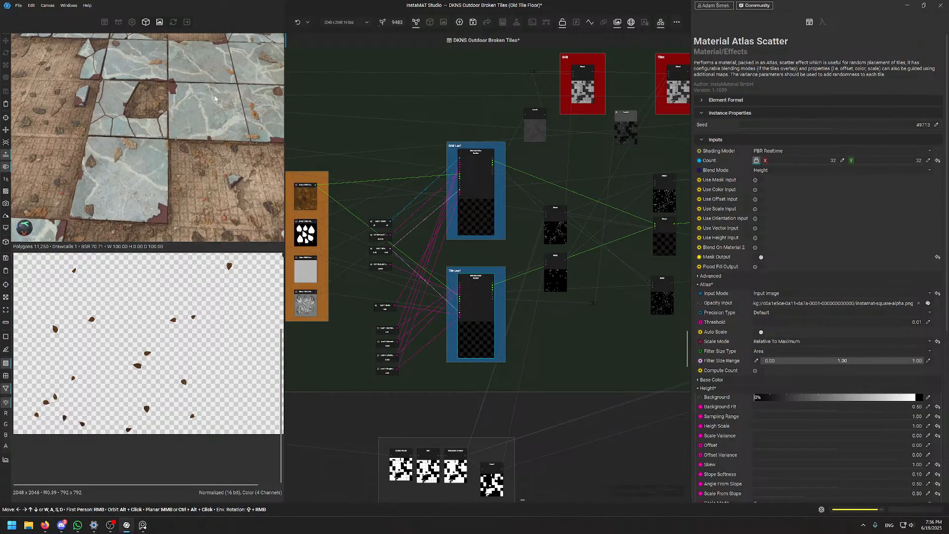
pyautogui.keyDown('alt'); pyautogui.moveTo(215, 99); pyautogui.dragTo(207, 128); pyautogui.keyUp('alt')
pyautogui.scroll(-3, 216, 132)
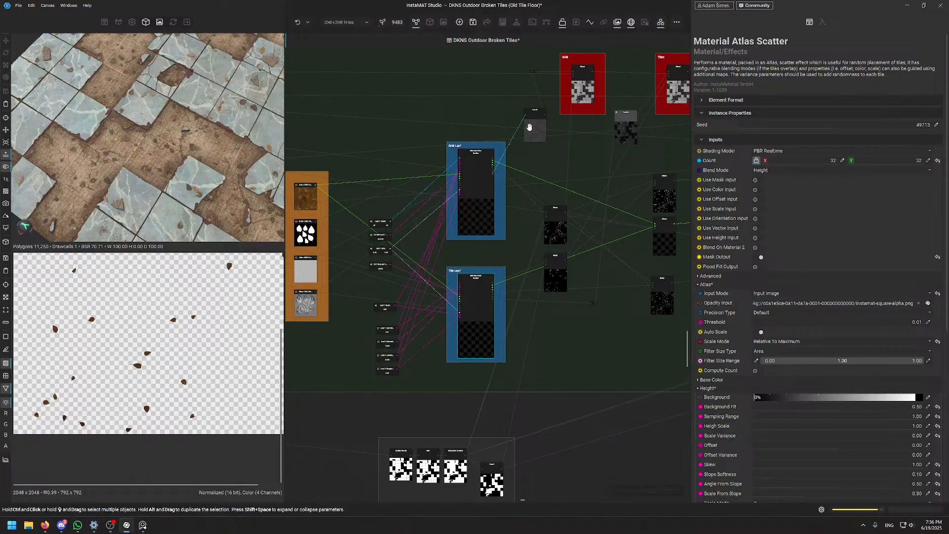
# Go to the second leaf section of the graph and select the Atlas Leaf Set color image node
pyautogui.scroll(-5, 527, 258)
pyautogui.scroll(8, 376, 336)
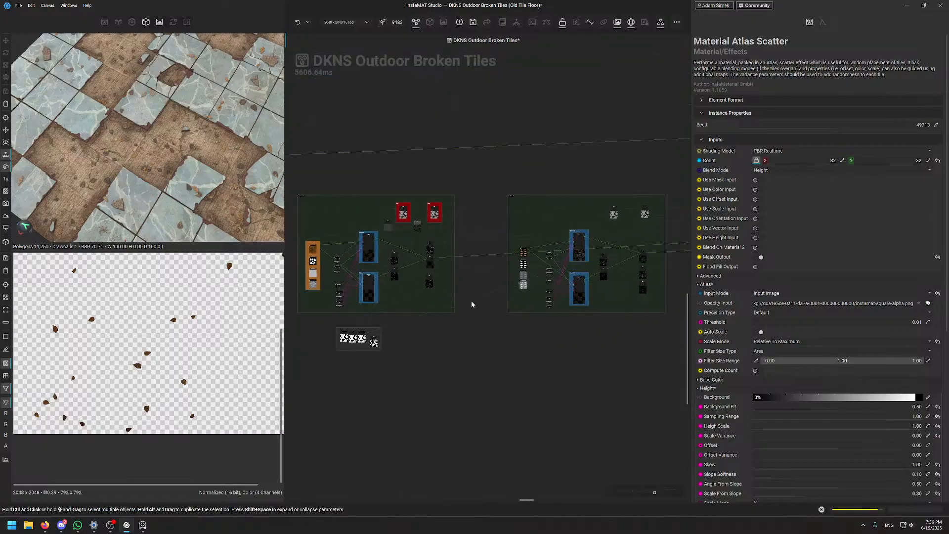
pyautogui.click(332, 279)
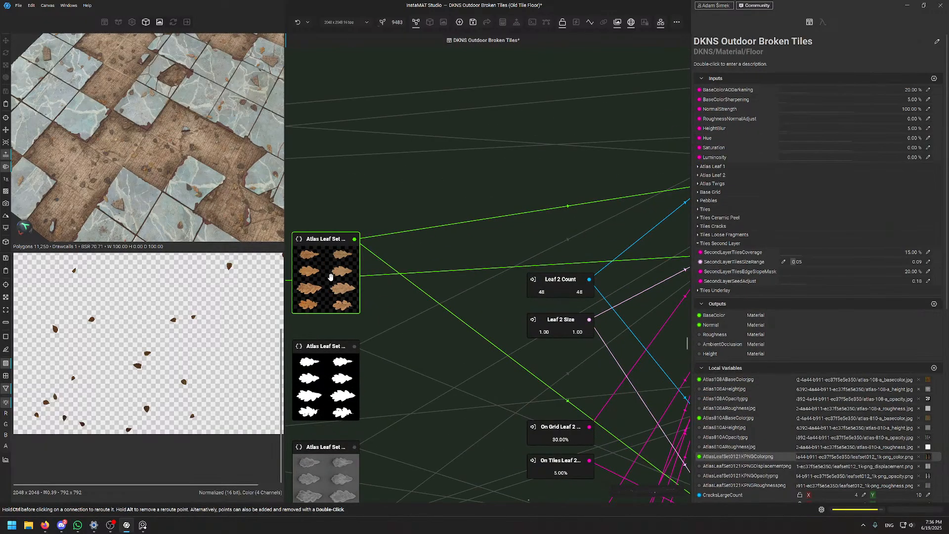
# Preview the Atlas Leaf Set opacity image of the second leaf section and examine its white leaf shapes up close
pyautogui.scroll(-5, 397, 319)
pyautogui.moveTo(401, 344); pyautogui.dragTo(482, 281, button='middle')
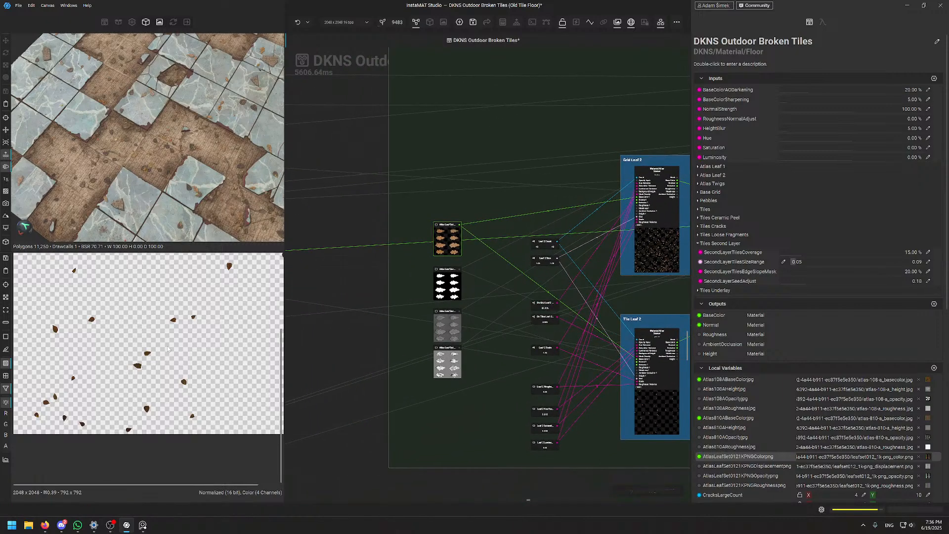
pyautogui.scroll(-3, 168, 349)
pyautogui.scroll(5, 480, 197)
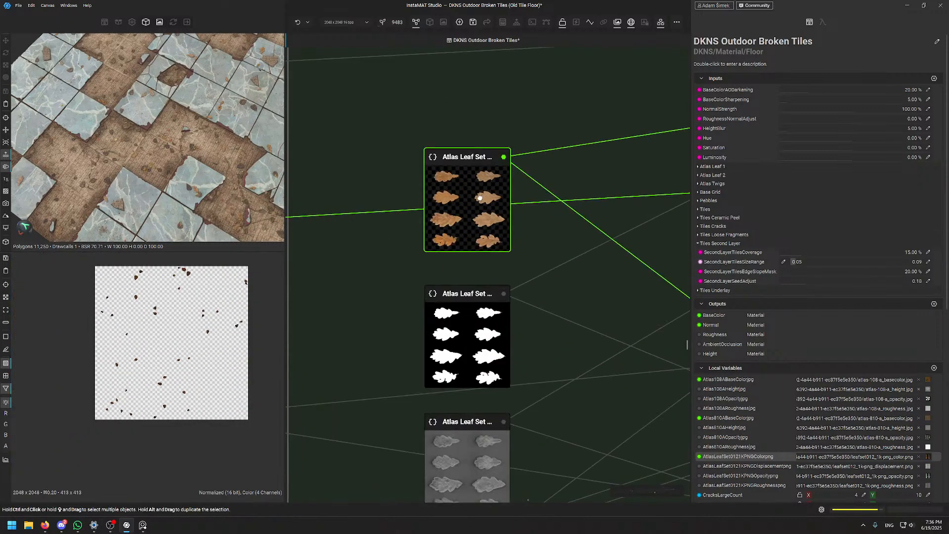
pyautogui.click(504, 294)
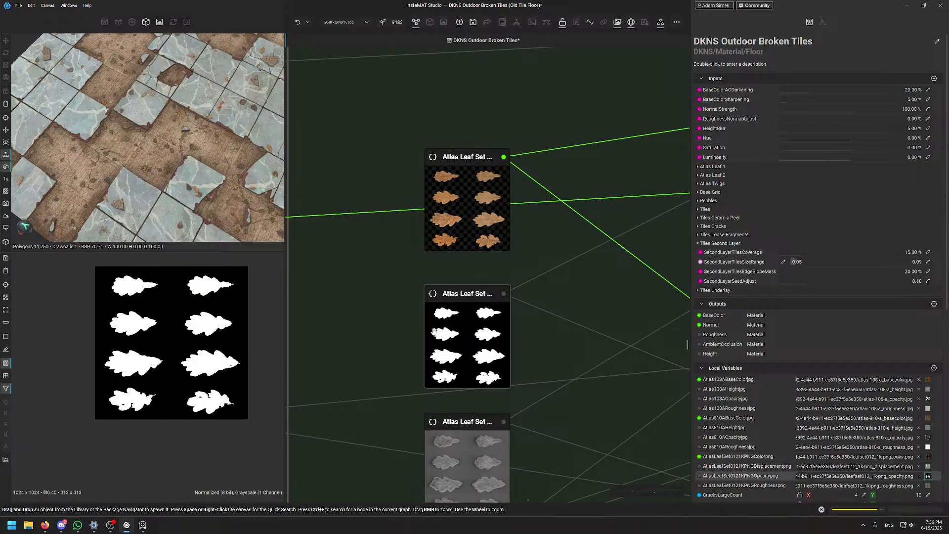
pyautogui.scroll(3, 174, 323)
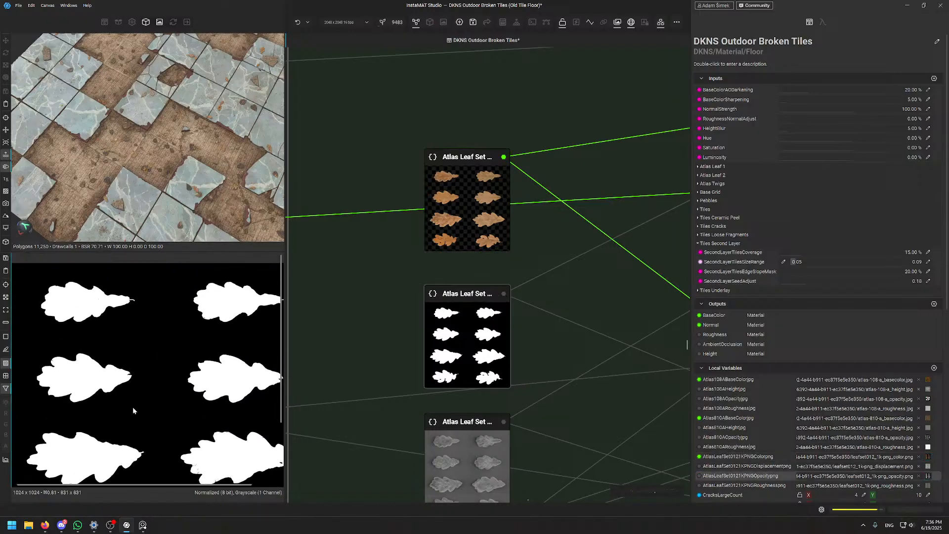
pyautogui.scroll(-2, 132, 407)
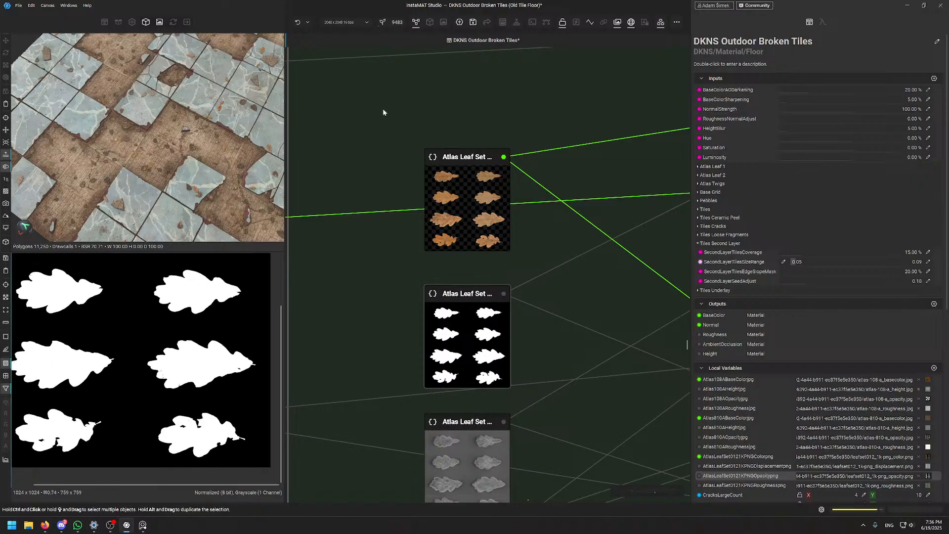
pyautogui.scroll(-3, 456, 221)
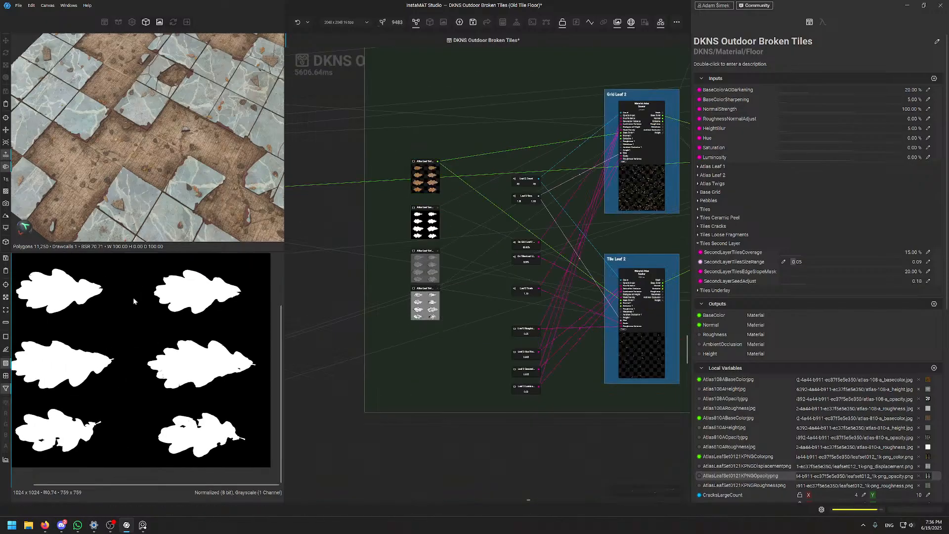
# Preview the Material Atlas Scatter in Grid Leaf 2, compared with the one in Tile Leaf 2
pyautogui.moveTo(531, 253); pyautogui.dragTo(434, 352, button='middle')
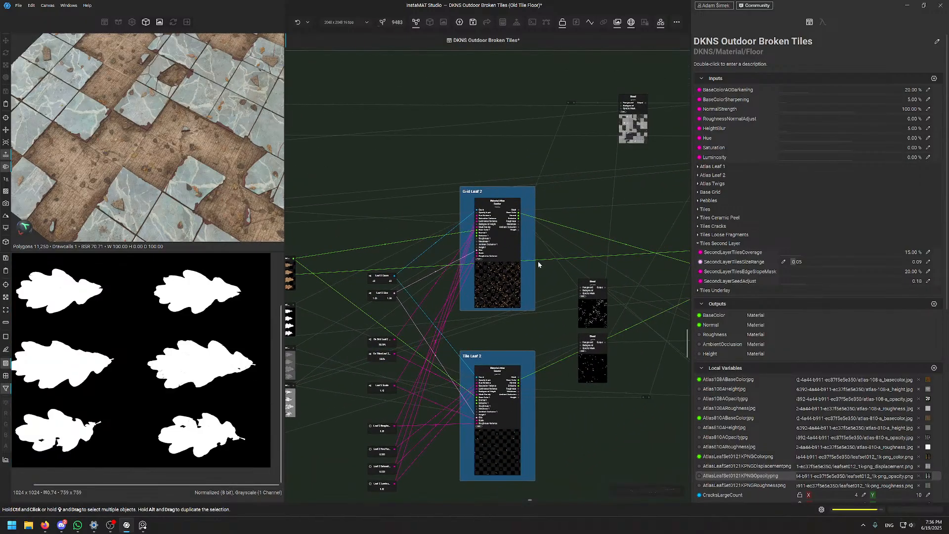
pyautogui.click(504, 238)
pyautogui.scroll(3, 156, 376)
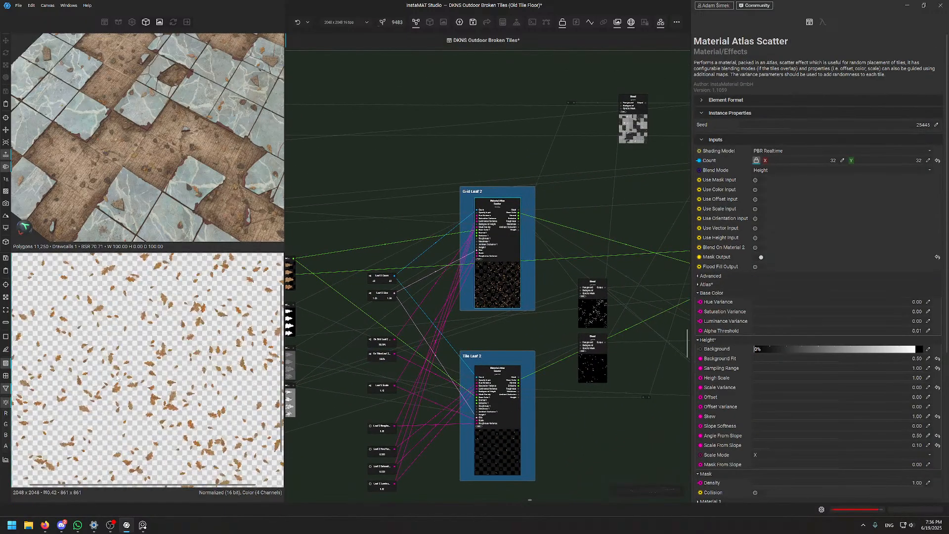
pyautogui.click(494, 452)
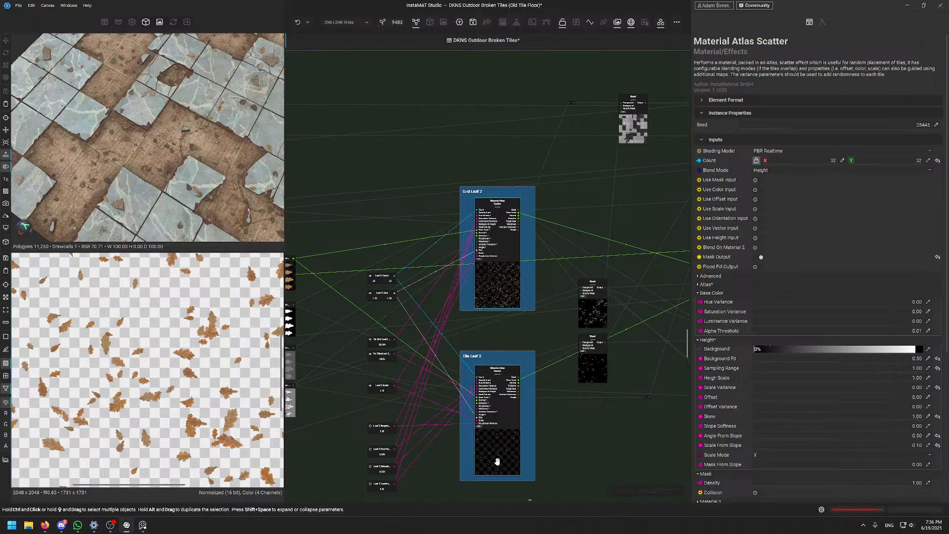
pyautogui.scroll(2, 157, 422)
pyautogui.scroll(-2, 157, 424)
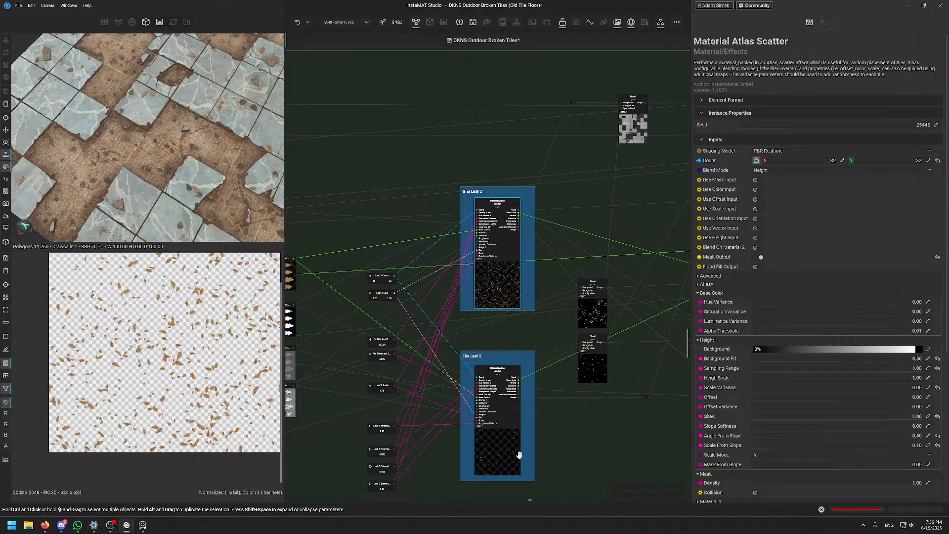
# Go to the Final Dirt section of the graph and inspect the dirt on a tile up close in the 3D view
pyautogui.scroll(-8, 540, 243)
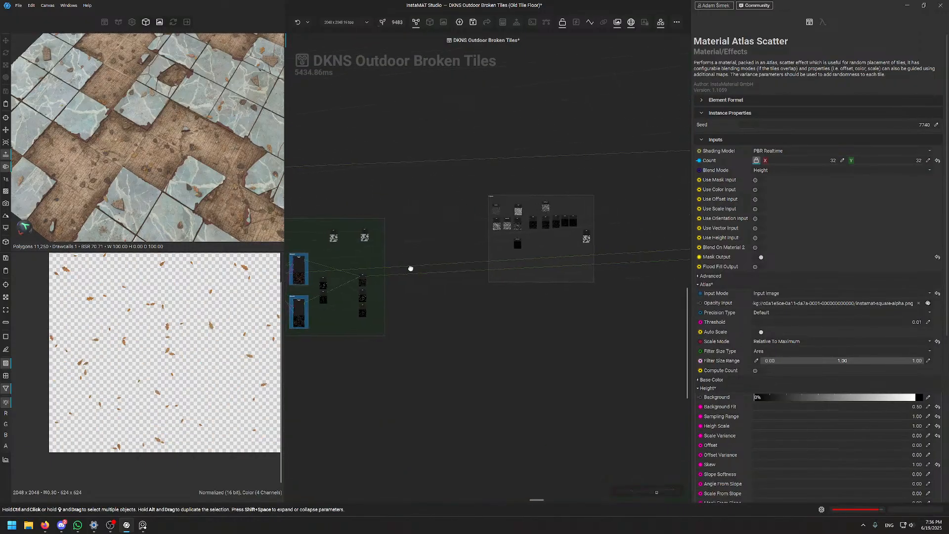
pyautogui.moveTo(371, 265); pyautogui.dragTo(575, 286, button='middle')
pyautogui.moveTo(672, 261); pyautogui.dragTo(509, 279, button='middle')
pyautogui.scroll(6, 494, 267)
pyautogui.scroll(4, 437, 218)
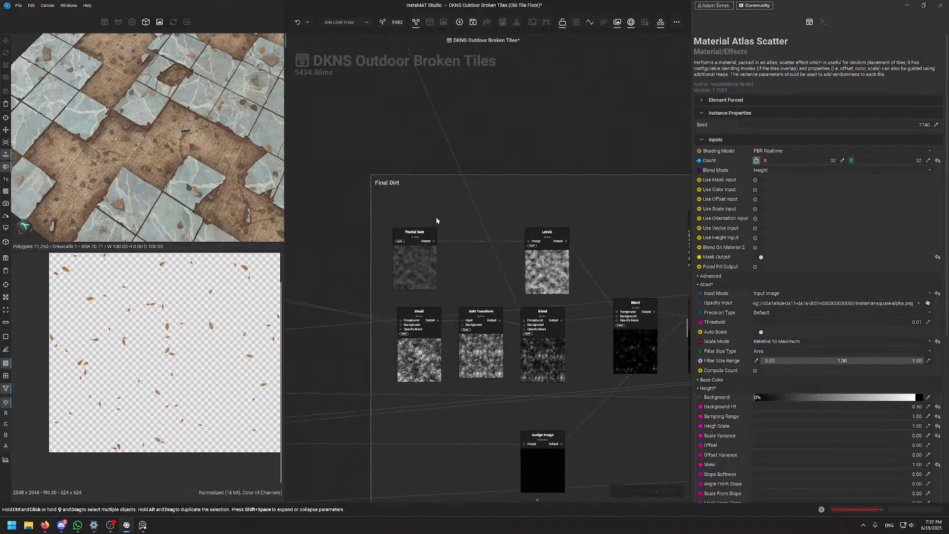
pyautogui.scroll(-6, 436, 217)
pyautogui.moveTo(433, 206); pyautogui.dragTo(253, 179, button='middle')
pyautogui.keyDown('alt'); pyautogui.moveTo(233, 176); pyautogui.dragTo(148, 189); pyautogui.keyUp('alt')
pyautogui.scroll(6, 159, 189)
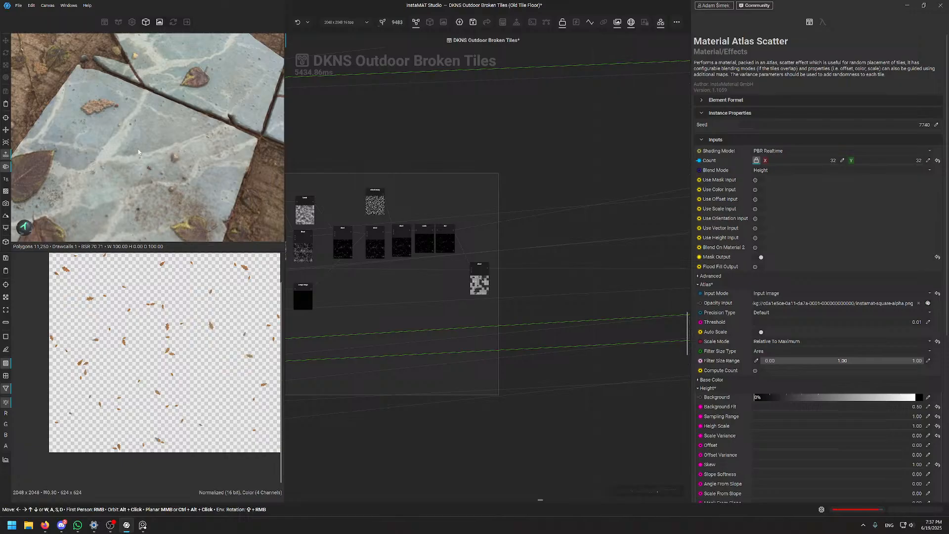
# Preview the last Blend node of the Final Dirt section and examine its height result up close
pyautogui.click(472, 278)
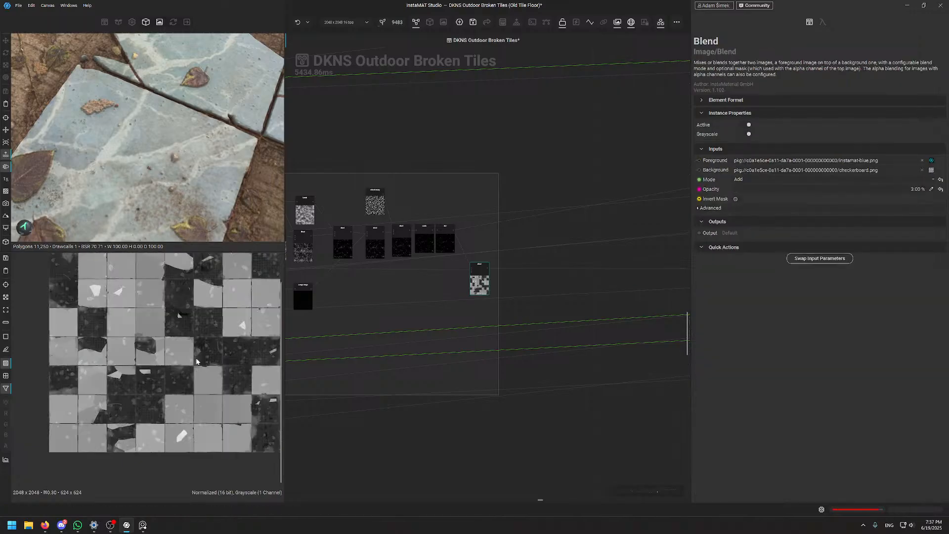
pyautogui.scroll(4, 191, 368)
pyautogui.scroll(-4, 195, 346)
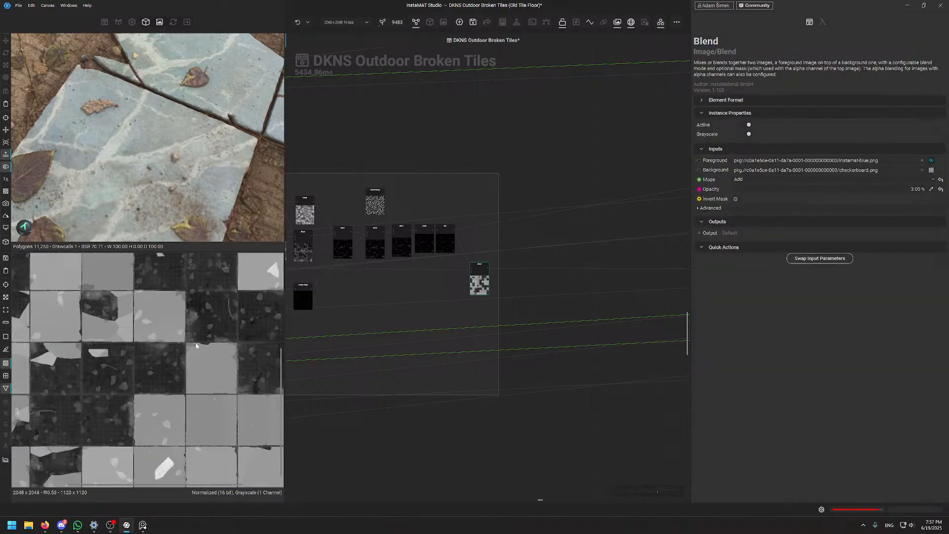
pyautogui.scroll(-3, 466, 301)
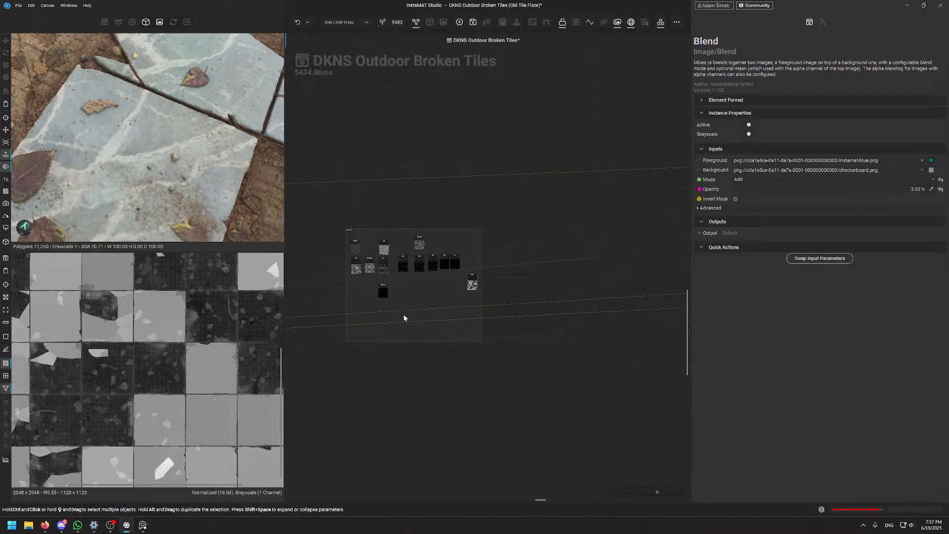
# Look over the Final Dirt node chain, from the Fractal Sum and Levels nodes through to the last Blend
pyautogui.moveTo(384, 258); pyautogui.dragTo(451, 292, button='middle')
pyautogui.scroll(3, 449, 306)
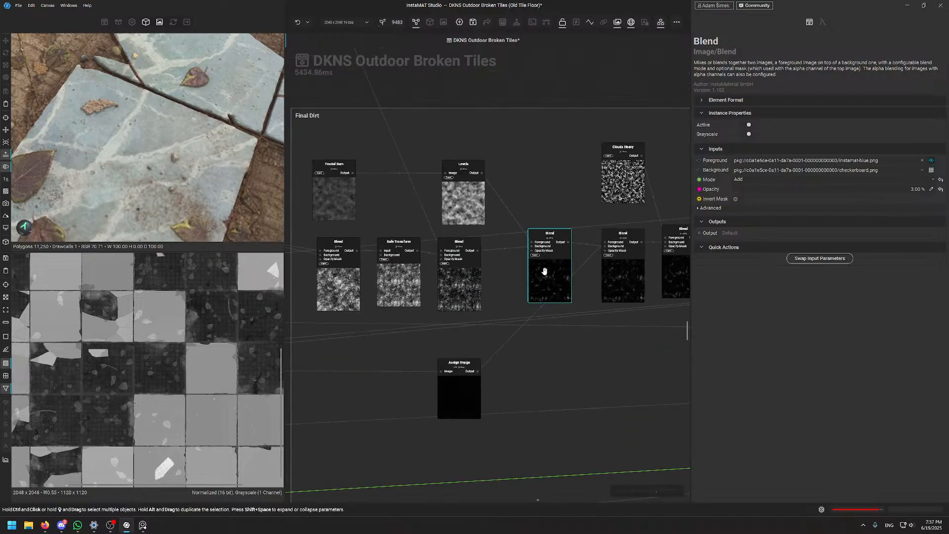
pyautogui.scroll(-5, 496, 368)
pyautogui.moveTo(496, 367); pyautogui.dragTo(462, 345, button='middle')
pyautogui.scroll(5, 416, 354)
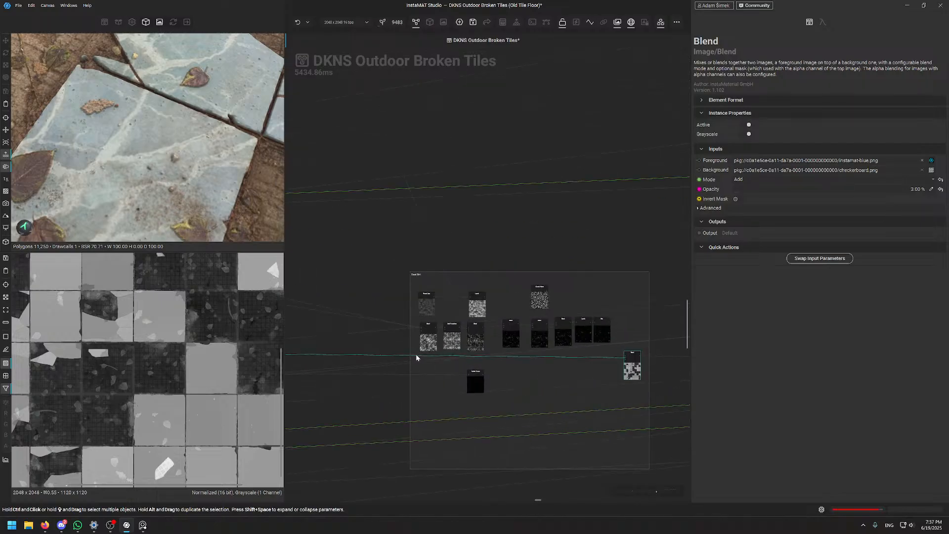
pyautogui.moveTo(623, 314); pyautogui.dragTo(382, 290, button='middle')
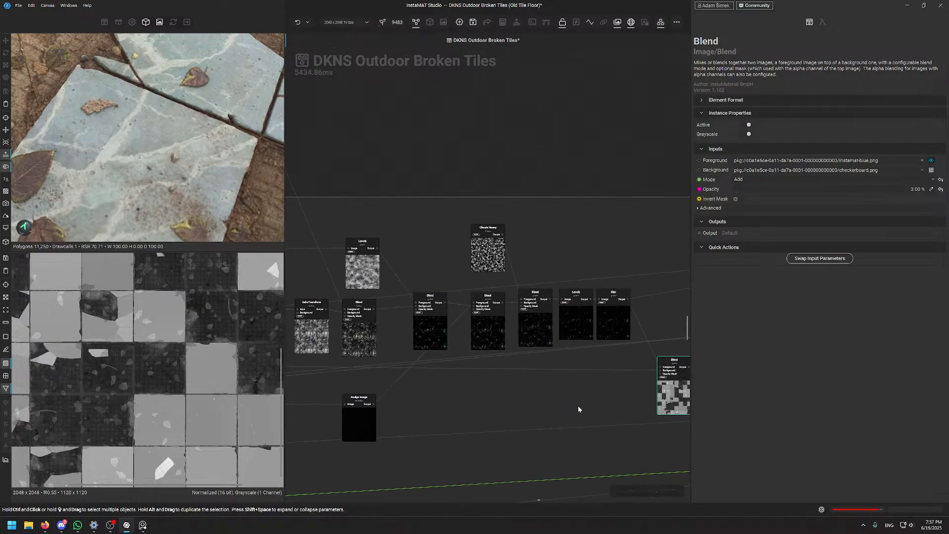
pyautogui.scroll(-4, 478, 405)
pyautogui.moveTo(478, 405); pyautogui.dragTo(529, 357, button='middle')
pyautogui.scroll(-2, 465, 326)
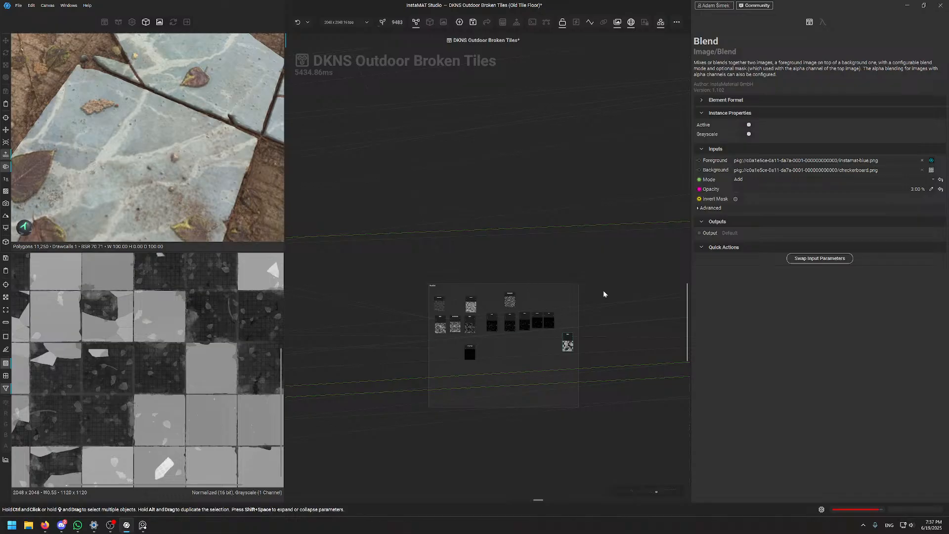
pyautogui.scroll(4, 463, 318)
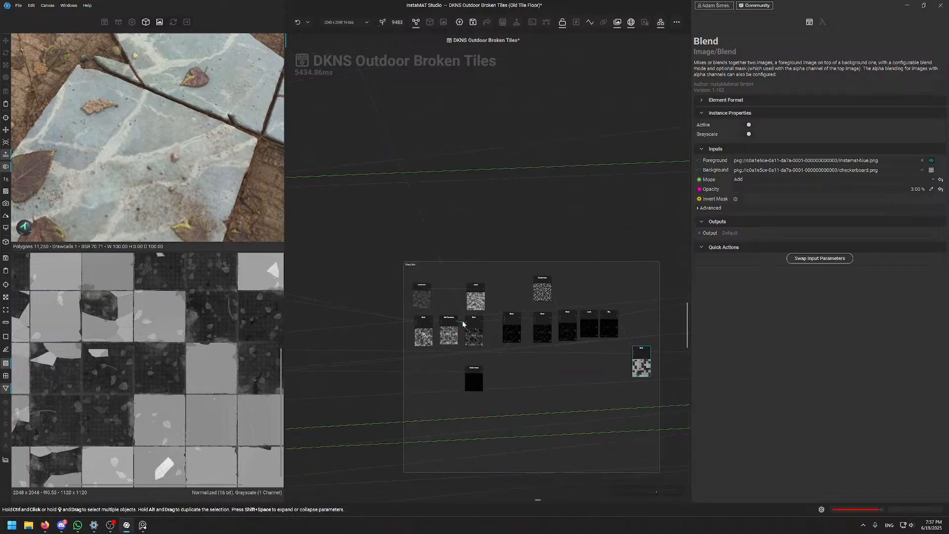
pyautogui.scroll(-6, 463, 323)
pyautogui.moveTo(383, 339); pyautogui.dragTo(420, 356, button='middle')
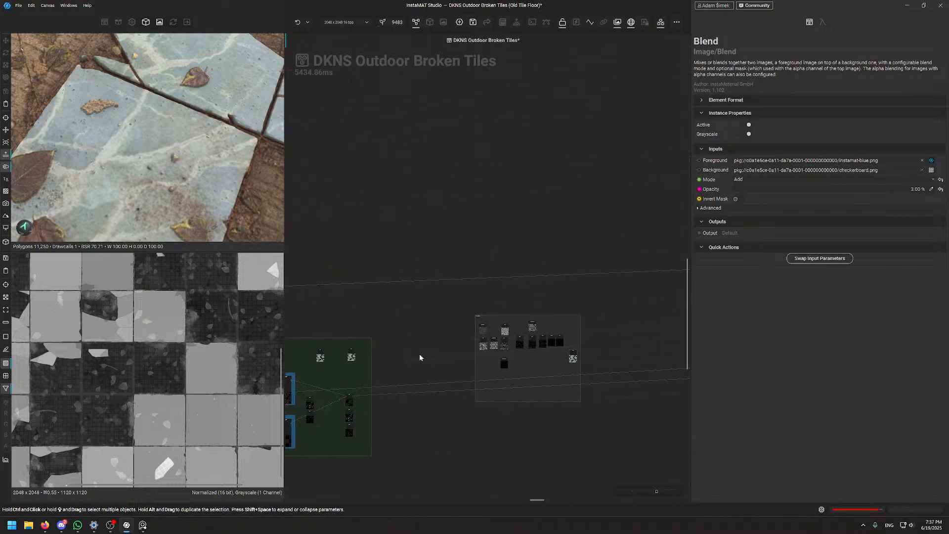
pyautogui.moveTo(504, 343); pyautogui.dragTo(326, 308, button='middle')
pyautogui.scroll(5, 517, 323)
pyautogui.moveTo(471, 324); pyautogui.dragTo(616, 321, button='middle')
pyautogui.scroll(4, 616, 321)
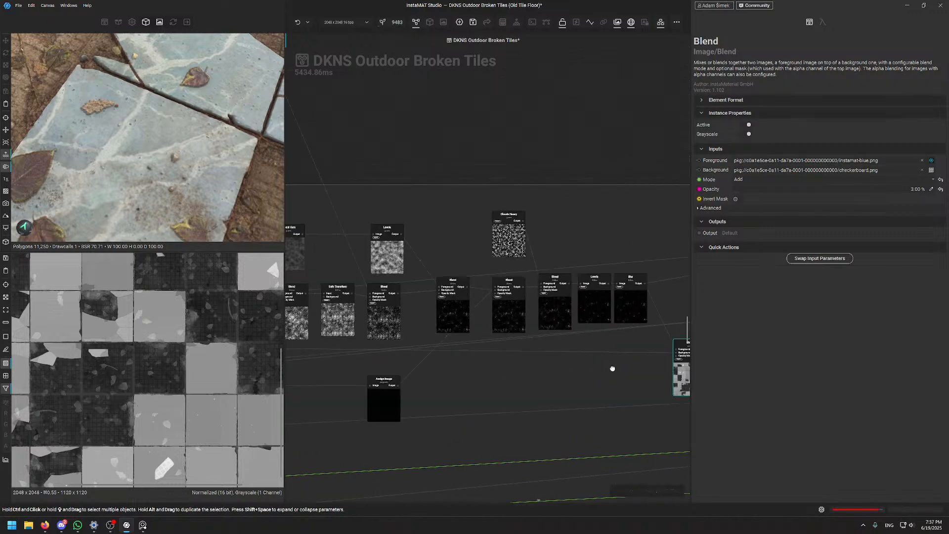
pyautogui.moveTo(612, 369); pyautogui.dragTo(589, 360, button='middle')
pyautogui.scroll(-6, 501, 366)
pyautogui.scroll(4, 527, 361)
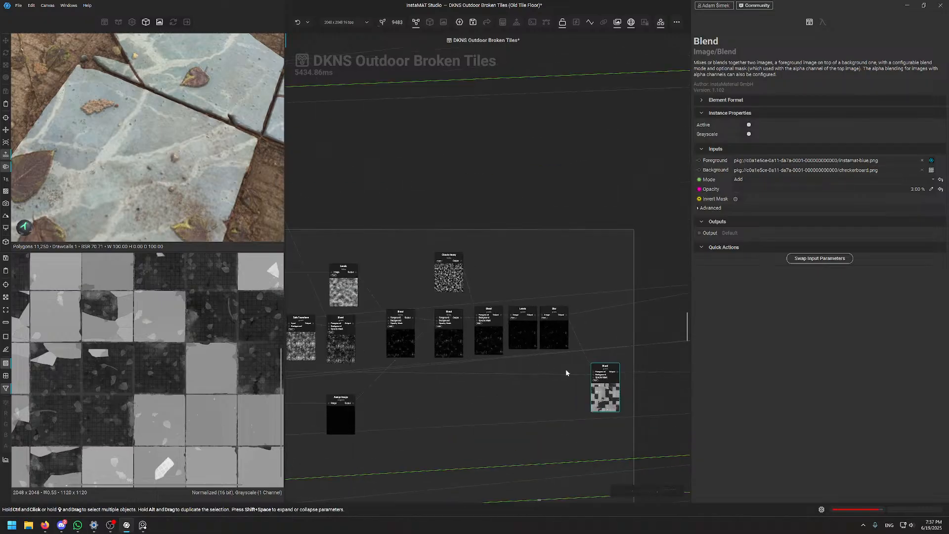
# Add a comment frame around the Clouds Heavy node in Final Dirt with the Warning color preset
pyautogui.moveTo(446, 258); pyautogui.dragTo(470, 319, button='middle')
pyautogui.moveTo(471, 319)
pyautogui.mouseDown()
pyautogui.moveTo(497, 333)
pyautogui.moveTo(467, 312)
pyautogui.mouseUp()
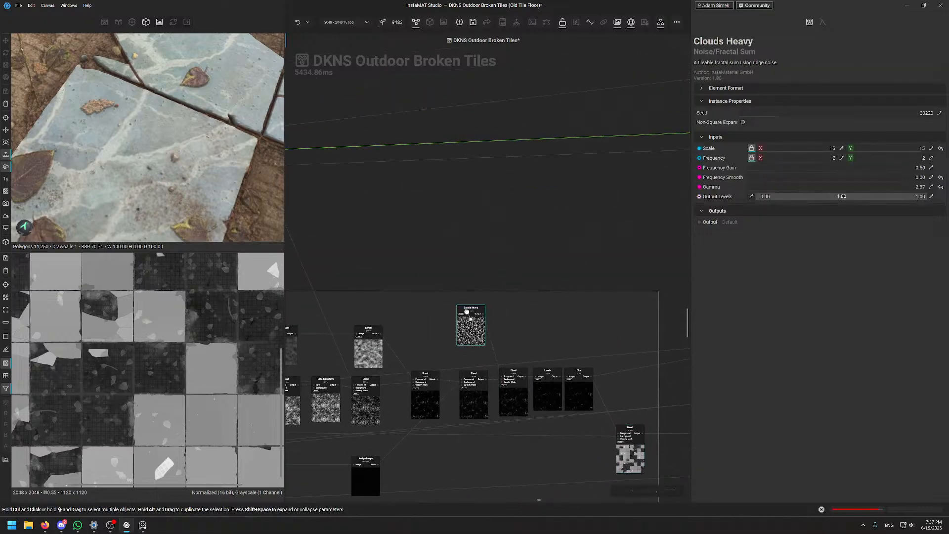
pyautogui.scroll(3, 474, 326)
pyautogui.press('c')
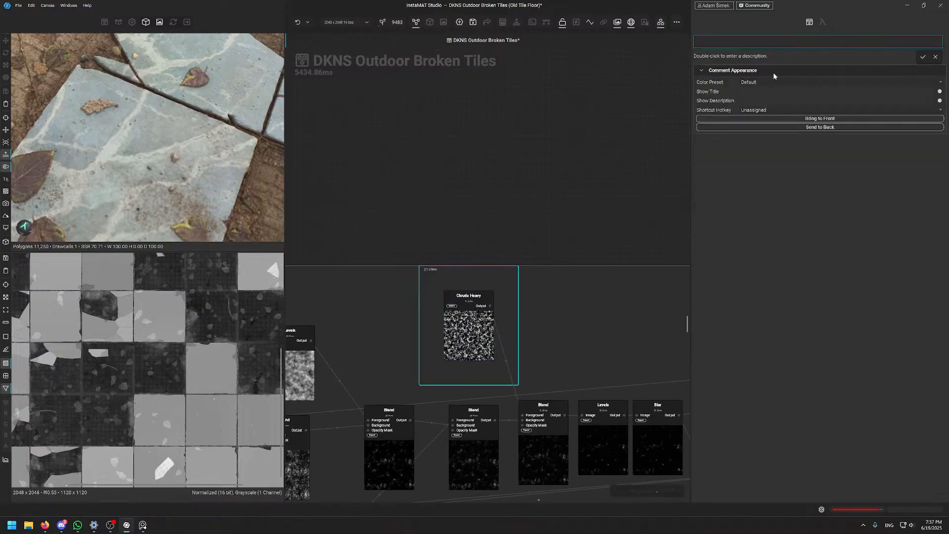
pyautogui.click(753, 83)
pyautogui.click(758, 101)
# Add a comment frame with the Warning color preset around the Fractal Sum node in Final Dirt
pyautogui.scroll(-6, 436, 223)
pyautogui.moveTo(436, 223); pyautogui.dragTo(512, 230, button='middle')
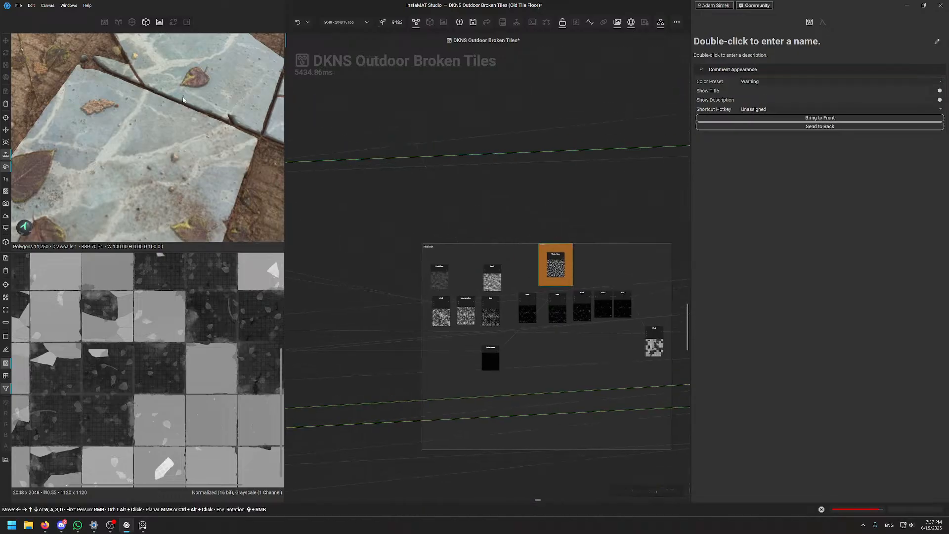
pyautogui.scroll(4, 458, 300)
pyautogui.click(458, 299)
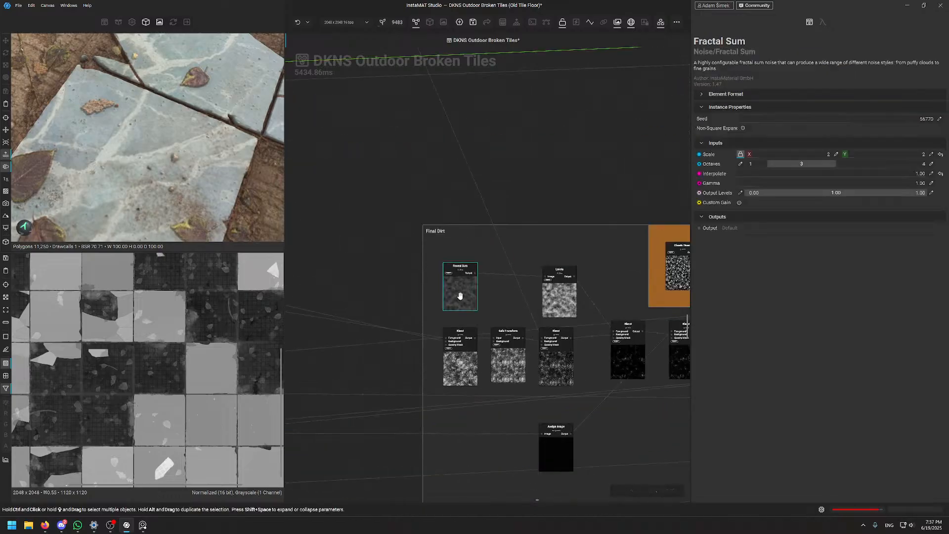
pyautogui.press('c')
pyautogui.click(765, 81)
pyautogui.click(758, 101)
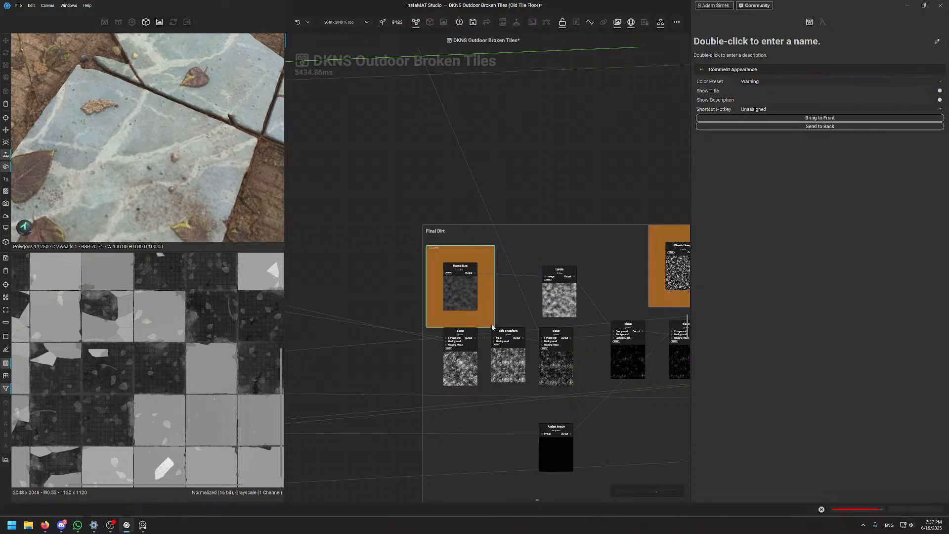
# Tighten the comment frames around the Fractal Sum and Clouds Heavy nodes to fit them more closely
pyautogui.moveTo(488, 327); pyautogui.dragTo(488, 304)
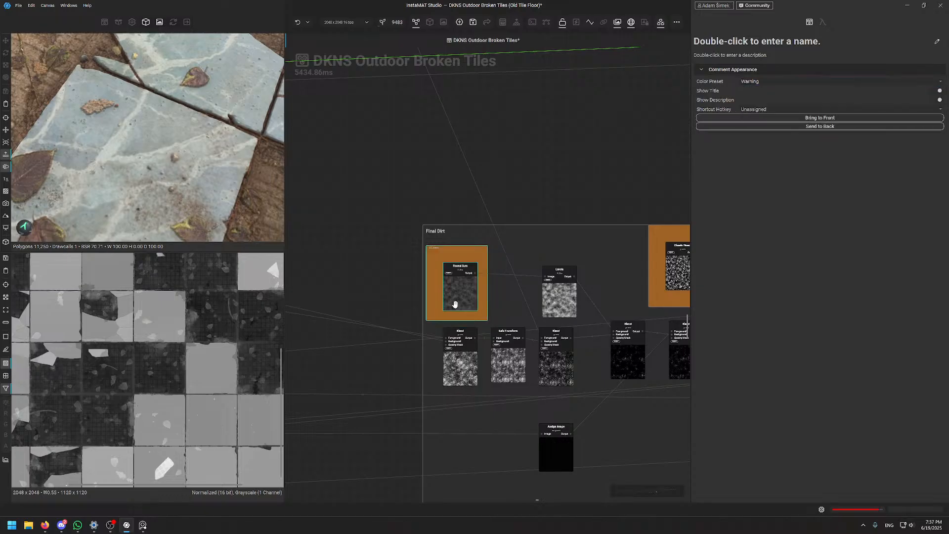
pyautogui.moveTo(569, 175); pyautogui.dragTo(462, 174, button='middle')
pyautogui.scroll(-3, 488, 218)
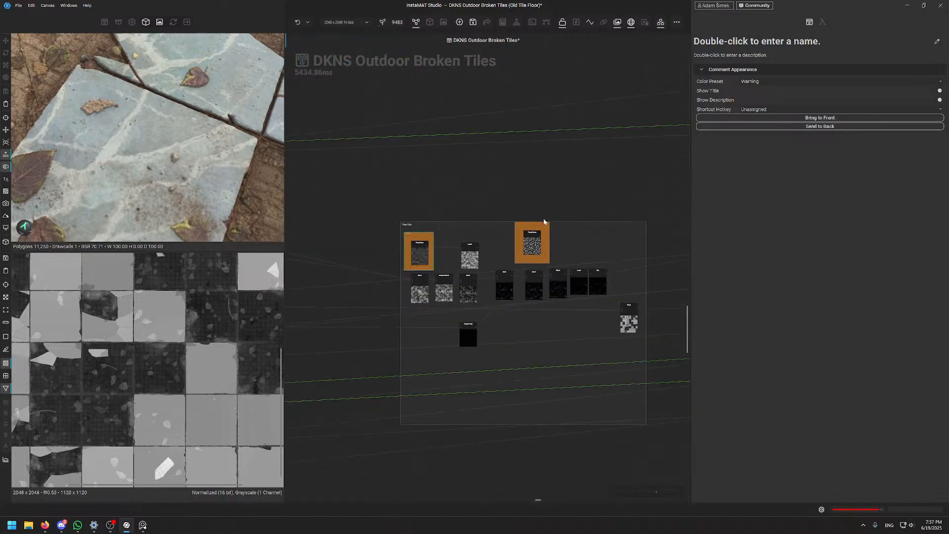
pyautogui.scroll(3, 541, 218)
pyautogui.moveTo(533, 223); pyautogui.dragTo(499, 253)
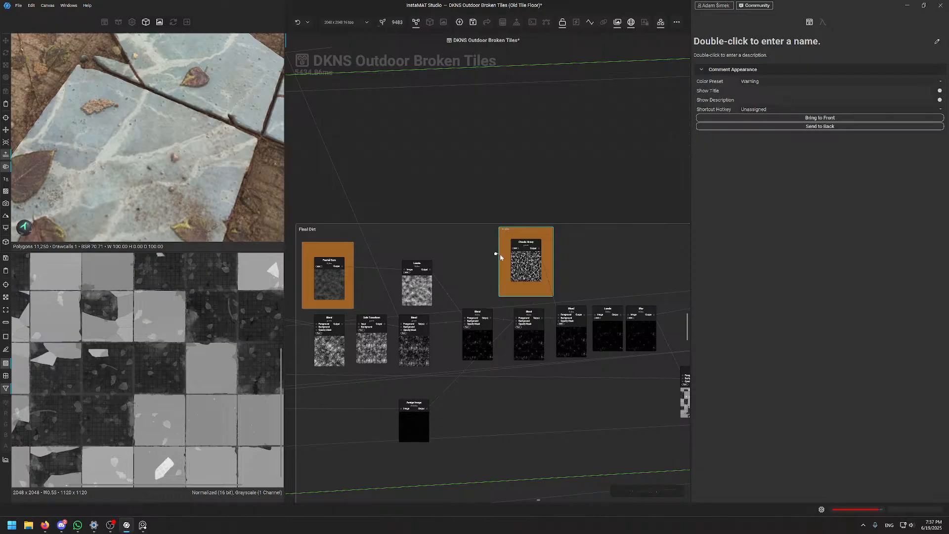
pyautogui.moveTo(526, 297); pyautogui.dragTo(527, 294)
# Preview the noise of the Fractal Sum node, followed by that of the Clouds Heavy node
pyautogui.moveTo(429, 264); pyautogui.dragTo(578, 275, button='middle')
pyautogui.scroll(1, 578, 275)
pyautogui.scroll(6, 587, 281)
pyautogui.moveTo(458, 302); pyautogui.dragTo(512, 324, button='middle')
pyautogui.click(542, 301)
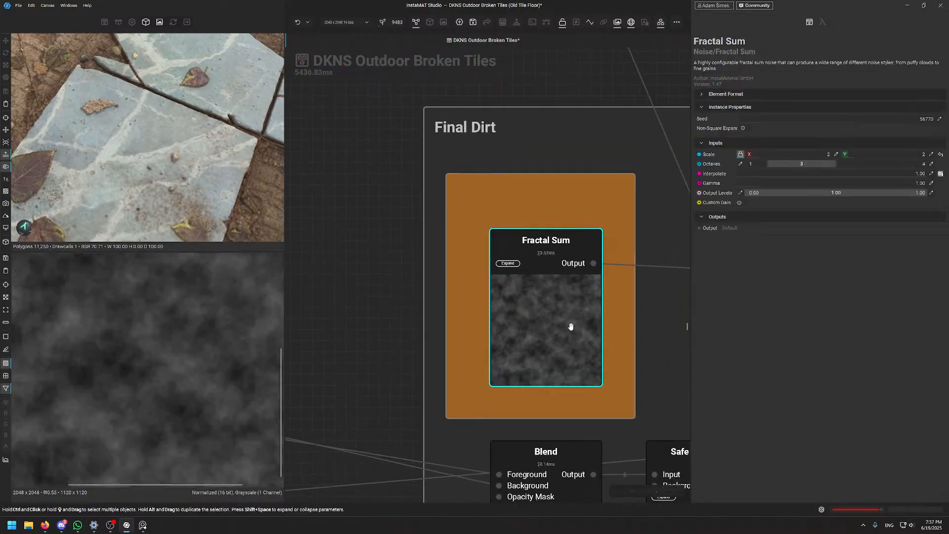
pyautogui.scroll(-5, 571, 326)
pyautogui.click(607, 282)
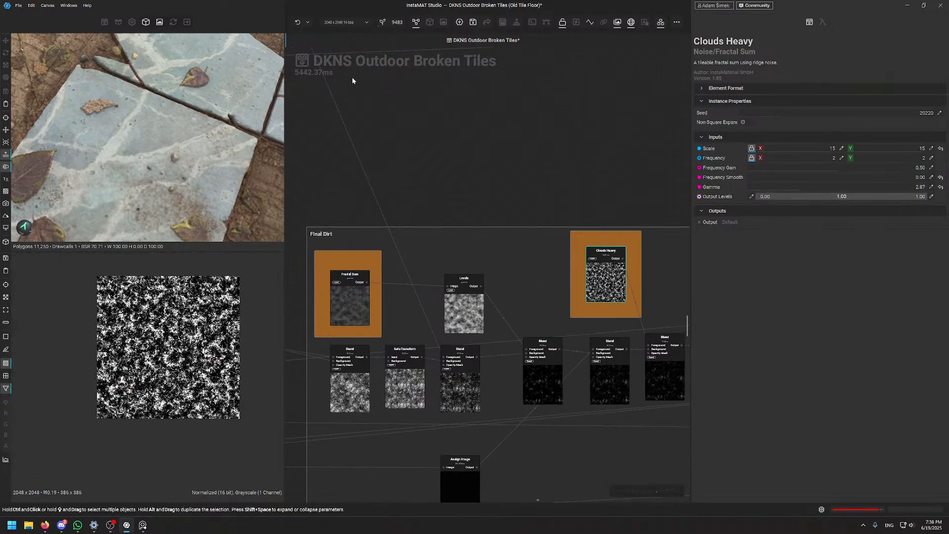
pyautogui.scroll(-4, 616, 282)
pyautogui.moveTo(613, 283); pyautogui.dragTo(396, 249, button='middle')
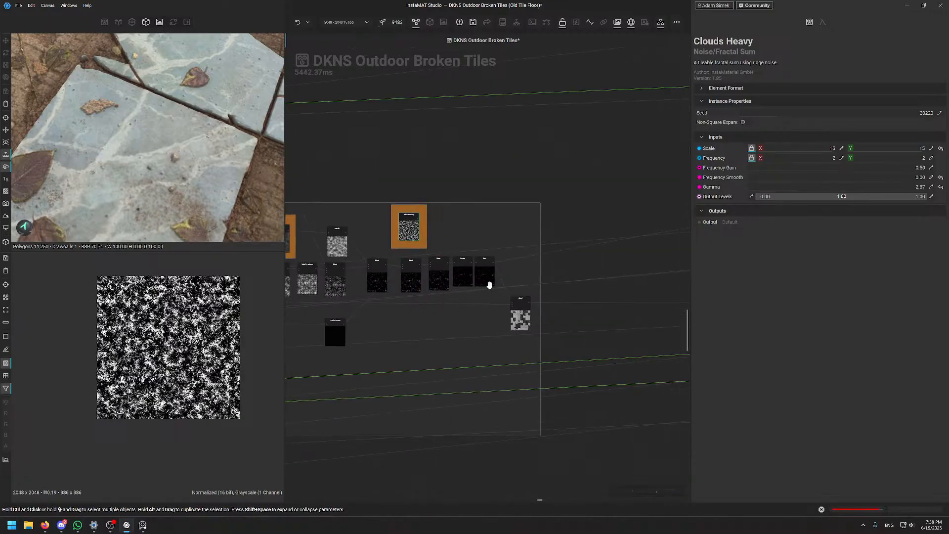
# Examine the Edge Wear section of the graph and its position relative to the Final Dirt section
pyautogui.scroll(-4, 490, 278)
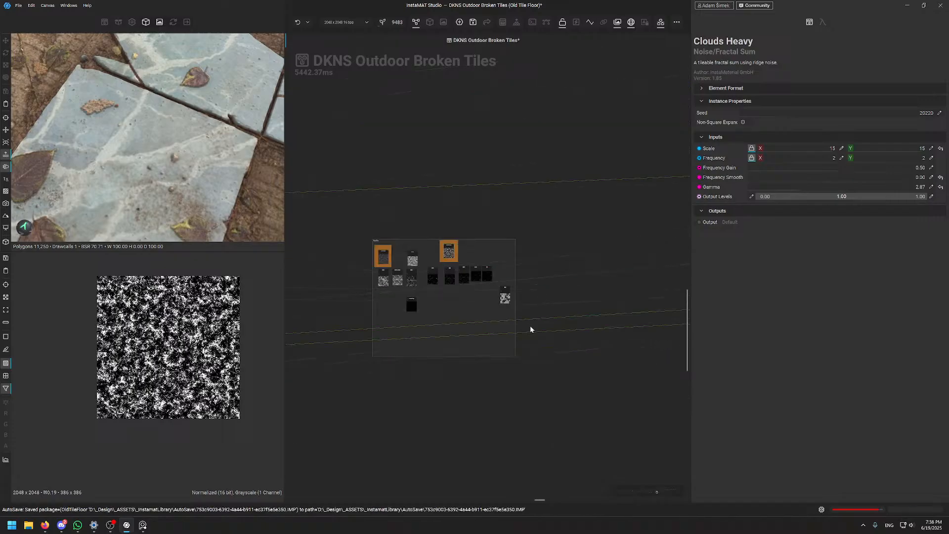
pyautogui.moveTo(530, 329); pyautogui.dragTo(415, 361, button='middle')
pyautogui.moveTo(522, 306); pyautogui.dragTo(432, 320, button='middle')
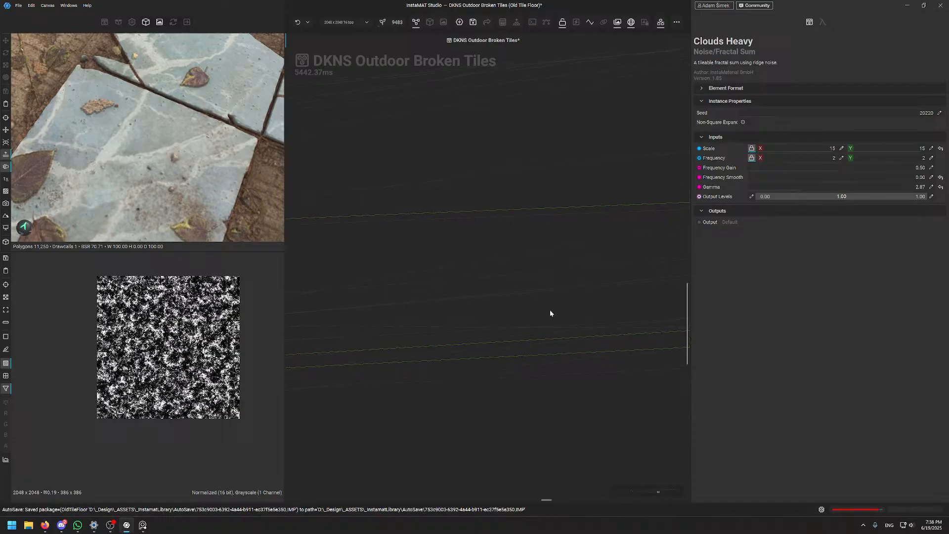
pyautogui.moveTo(518, 339); pyautogui.dragTo(656, 364, button='middle')
pyautogui.moveTo(549, 396); pyautogui.dragTo(312, 390, button='middle')
pyautogui.moveTo(574, 382)
pyautogui.mouseDown(button='middle')
pyautogui.moveTo(307, 399)
pyautogui.moveTo(316, 396)
pyautogui.mouseUp(button='middle')
pyautogui.moveTo(540, 384); pyautogui.dragTo(394, 376, button='middle')
pyautogui.moveTo(657, 360)
pyautogui.mouseDown(button='middle')
pyautogui.moveTo(400, 378)
pyautogui.moveTo(459, 376)
pyautogui.moveTo(447, 225)
pyautogui.mouseUp(button='middle')
pyautogui.scroll(5, 469, 212)
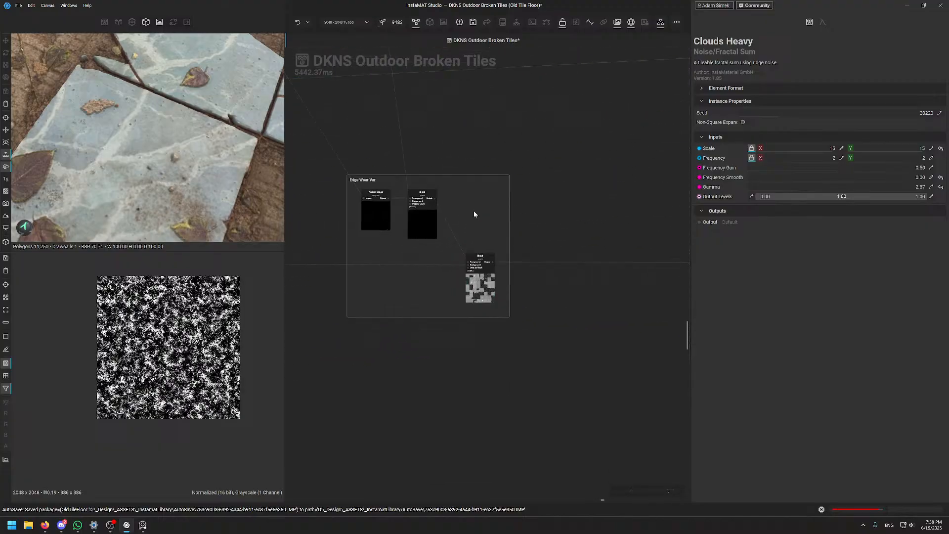
pyautogui.scroll(-8, 468, 200)
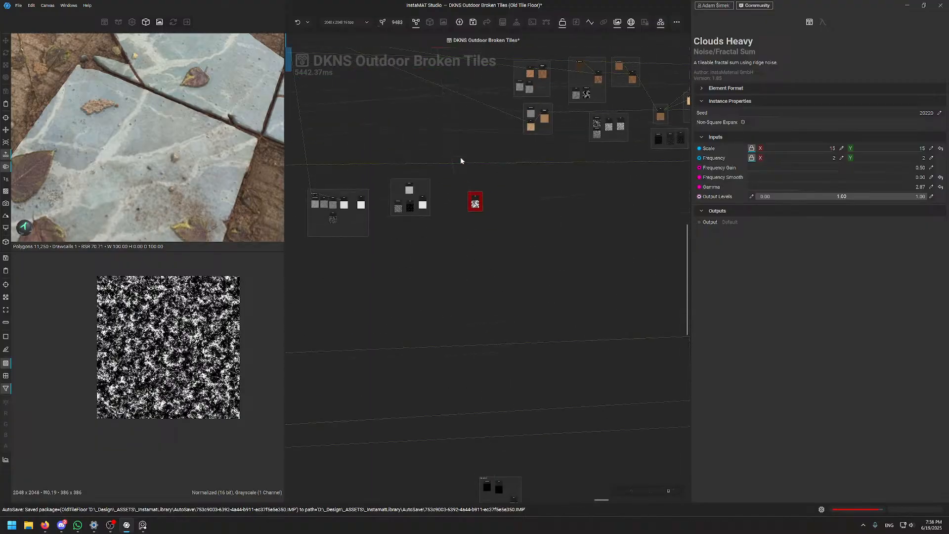
# Preview the final Blend node of the Edge Wear section and inspect the tiles in its grayscale output
pyautogui.moveTo(460, 157); pyautogui.dragTo(463, 295, button='middle')
pyautogui.moveTo(427, 188); pyautogui.dragTo(437, 291, button='middle')
pyautogui.moveTo(479, 231); pyautogui.dragTo(476, 85, button='middle')
pyautogui.moveTo(495, 322); pyautogui.dragTo(477, 131, button='middle')
pyautogui.moveTo(526, 413); pyautogui.dragTo(490, 308, button='middle')
pyautogui.scroll(6, 456, 165)
pyautogui.click(439, 277)
pyautogui.scroll(5, 144, 336)
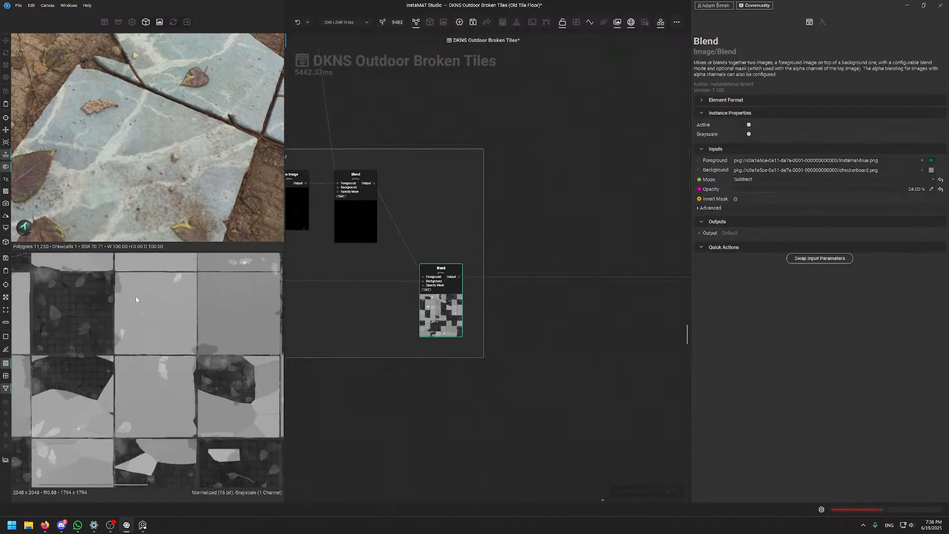
pyautogui.moveTo(136, 299); pyautogui.dragTo(158, 362, button='middle')
pyautogui.moveTo(140, 330); pyautogui.dragTo(155, 440, button='middle')
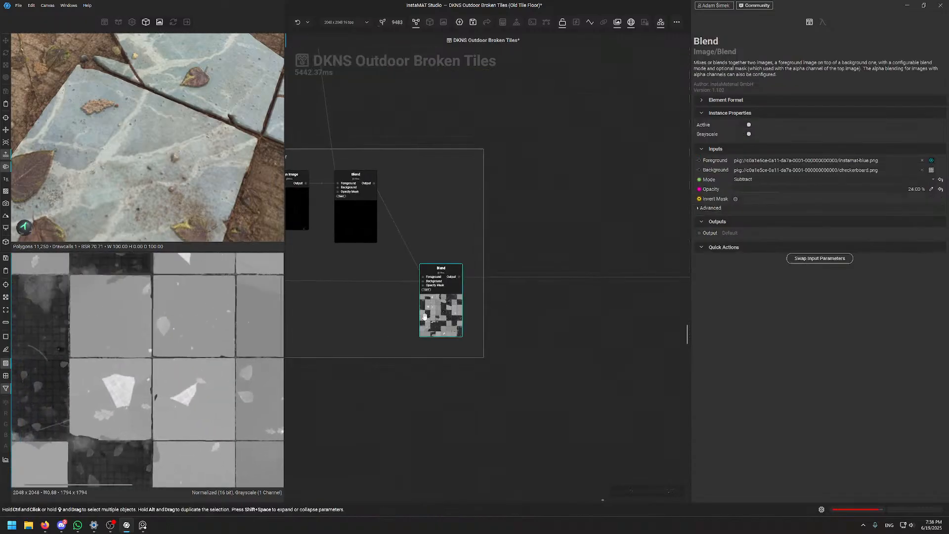
# Survey the color groups and the grayscale blending groups beneath them, downstream of the Edge Wear section
pyautogui.scroll(-6, 590, 230)
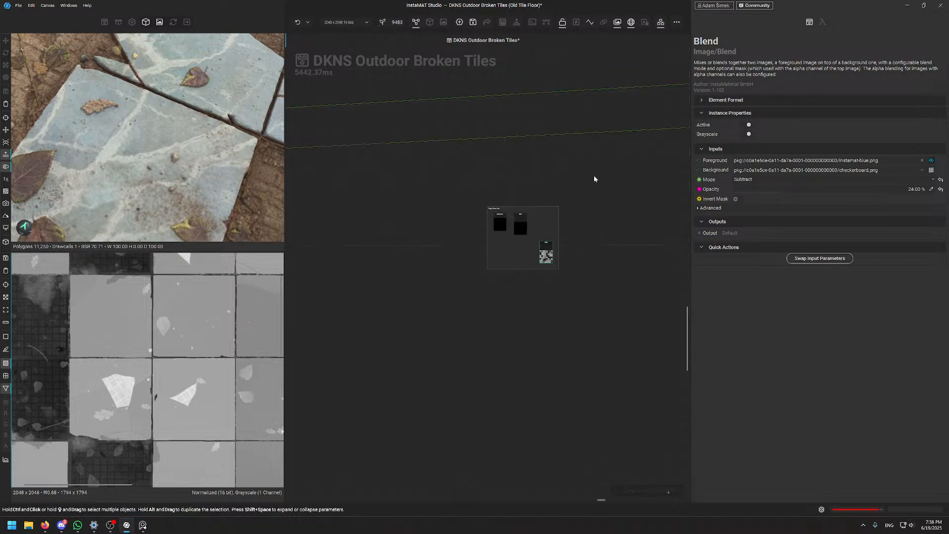
pyautogui.moveTo(595, 178); pyautogui.dragTo(566, 341, button='middle')
pyautogui.scroll(-3, 470, 320)
pyautogui.moveTo(463, 380); pyautogui.dragTo(405, 387, button='middle')
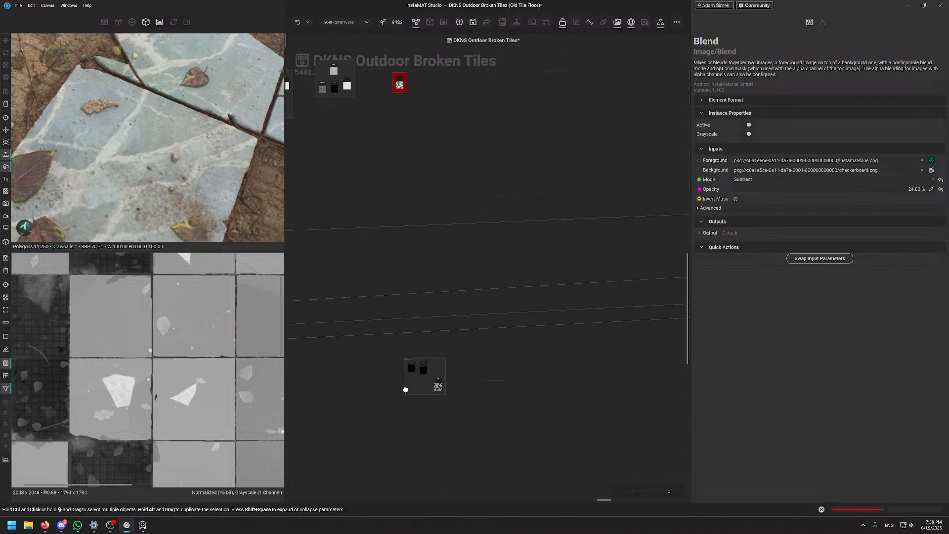
pyautogui.moveTo(408, 298); pyautogui.dragTo(410, 360, button='middle')
pyautogui.moveTo(491, 392); pyautogui.dragTo(380, 356, button='middle')
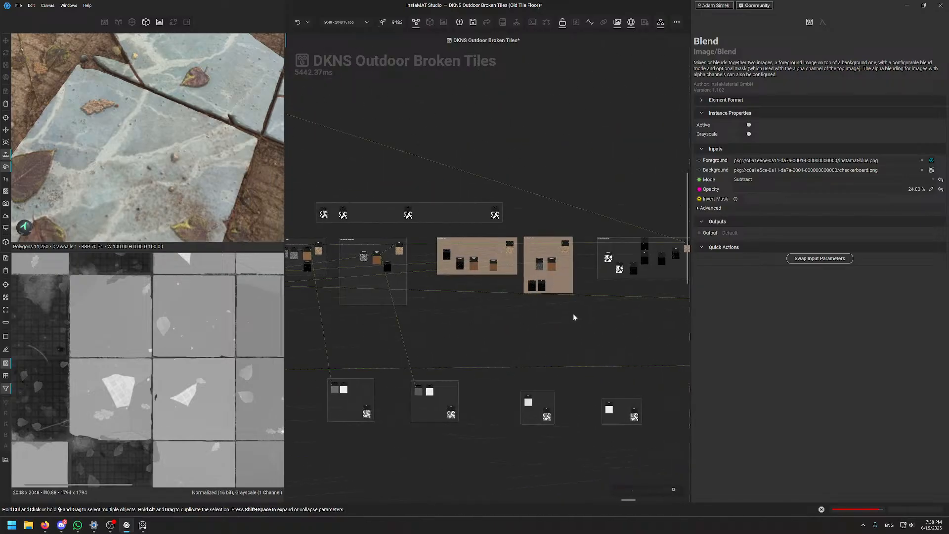
pyautogui.moveTo(579, 297); pyautogui.dragTo(504, 247, button='middle')
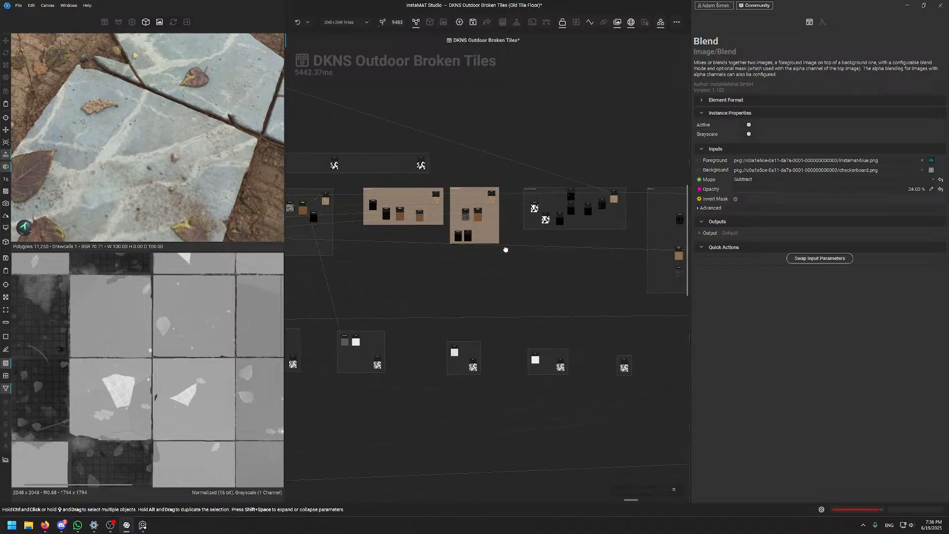
pyautogui.moveTo(546, 279); pyautogui.dragTo(451, 180, button='middle')
# Find the Tiles Marble Color group at the start of the color branch and display its Tile Base Marble Color_ 02 node's parameters
pyautogui.moveTo(563, 265); pyautogui.dragTo(622, 371, button='middle')
pyautogui.moveTo(346, 252); pyautogui.dragTo(588, 342, button='middle')
pyautogui.moveTo(432, 235); pyautogui.dragTo(635, 290, button='middle')
pyautogui.moveTo(416, 257); pyautogui.dragTo(604, 304, button='middle')
pyautogui.moveTo(342, 299); pyautogui.dragTo(577, 366, button='middle')
pyautogui.moveTo(411, 307); pyautogui.dragTo(595, 339, button='middle')
pyautogui.moveTo(356, 286); pyautogui.dragTo(598, 346, button='middle')
pyautogui.moveTo(322, 355); pyautogui.dragTo(568, 356, button='middle')
pyautogui.moveTo(326, 368); pyautogui.dragTo(491, 327, button='middle')
pyautogui.moveTo(401, 284); pyautogui.dragTo(490, 282, button='middle')
pyautogui.scroll(5, 489, 282)
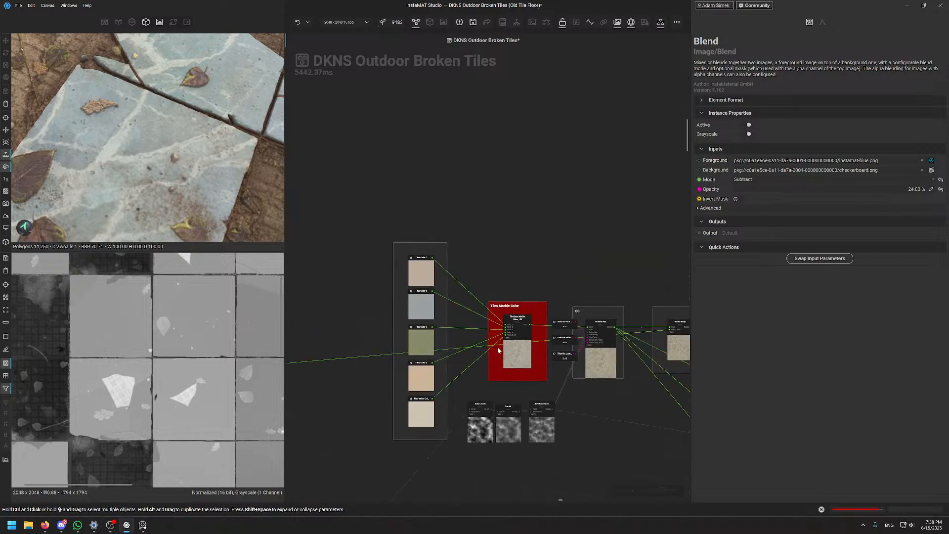
pyautogui.click(526, 341)
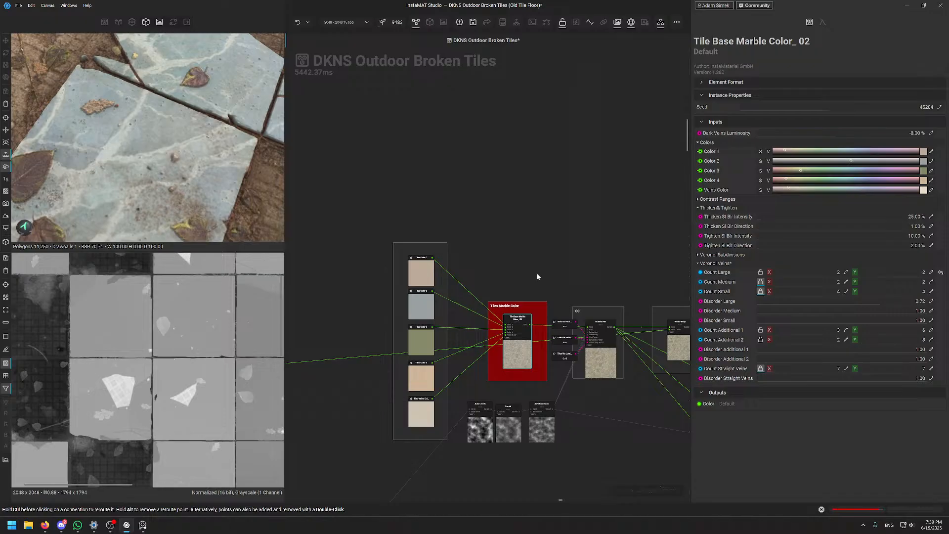
pyautogui.scroll(-5, 535, 268)
pyautogui.scroll(6, 528, 278)
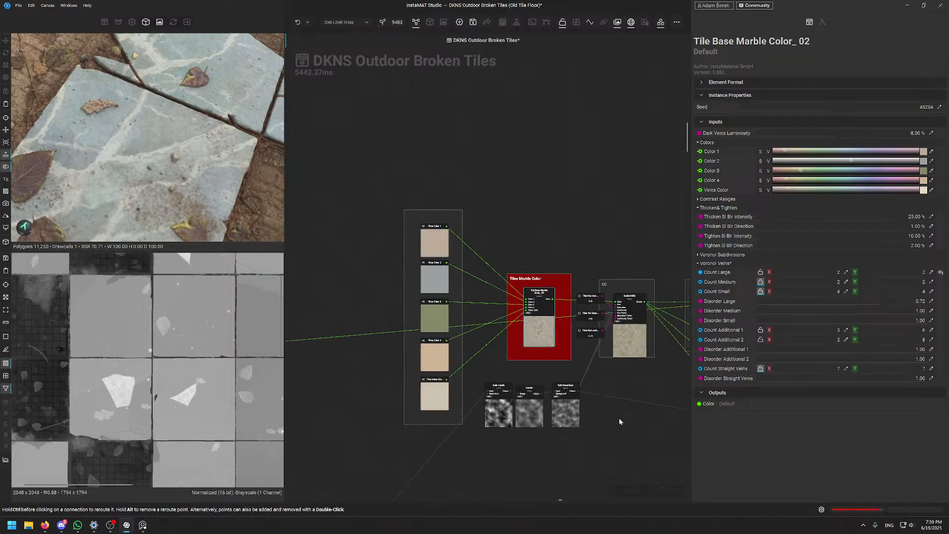
# Follow the color branch from the Tiles Marble Color group through its blending groups to the final output section
pyautogui.scroll(-5, 620, 420)
pyautogui.moveTo(620, 420); pyautogui.dragTo(479, 294, button='middle')
pyautogui.moveTo(508, 348)
pyautogui.mouseDown(button='middle')
pyautogui.moveTo(479, 312)
pyautogui.moveTo(382, 280)
pyautogui.mouseUp(button='middle')
pyautogui.moveTo(543, 379); pyautogui.dragTo(519, 322, button='middle')
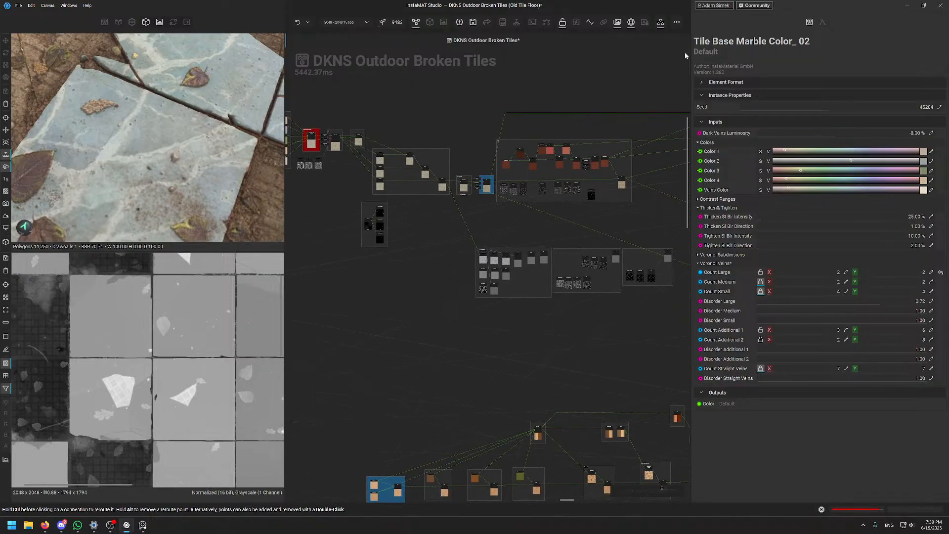
pyautogui.moveTo(508, 261); pyautogui.dragTo(443, 89, button='middle')
pyautogui.moveTo(523, 355); pyautogui.dragTo(472, 419, button='middle')
pyautogui.moveTo(521, 302)
pyautogui.mouseDown(button='middle')
pyautogui.moveTo(509, 288)
pyautogui.moveTo(423, 301)
pyautogui.mouseUp(button='middle')
pyautogui.moveTo(553, 188); pyautogui.dragTo(388, 360, button='middle')
pyautogui.moveTo(509, 364); pyautogui.dragTo(291, 228, button='middle')
pyautogui.moveTo(660, 316)
pyautogui.mouseDown(button='middle')
pyautogui.moveTo(422, 241)
pyautogui.moveTo(396, 245)
pyautogui.mouseUp(button='middle')
pyautogui.moveTo(685, 262)
pyautogui.mouseDown(button='middle')
pyautogui.moveTo(510, 308)
pyautogui.moveTo(375, 257)
pyautogui.mouseUp(button='middle')
pyautogui.moveTo(637, 336); pyautogui.dragTo(346, 269, button='middle')
pyautogui.moveTo(623, 302)
pyautogui.mouseDown(button='middle')
pyautogui.moveTo(349, 275)
pyautogui.moveTo(327, 294)
pyautogui.mouseUp(button='middle')
pyautogui.moveTo(568, 327)
pyautogui.mouseDown(button='middle')
pyautogui.moveTo(521, 341)
pyautogui.moveTo(298, 254)
pyautogui.mouseUp(button='middle')
pyautogui.moveTo(682, 354); pyautogui.dragTo(395, 230, button='middle')
pyautogui.moveTo(613, 348); pyautogui.dragTo(396, 200, button='middle')
pyautogui.moveTo(525, 288)
pyautogui.mouseDown(button='middle')
pyautogui.moveTo(449, 244)
pyautogui.moveTo(386, 237)
pyautogui.mouseUp(button='middle')
pyautogui.moveTo(520, 238)
pyautogui.mouseDown(button='middle')
pyautogui.moveTo(427, 267)
pyautogui.moveTo(468, 274)
pyautogui.mouseUp(button='middle')
# Deselect the marble color node to display the graph's own properties and save the package
pyautogui.click(528, 174)
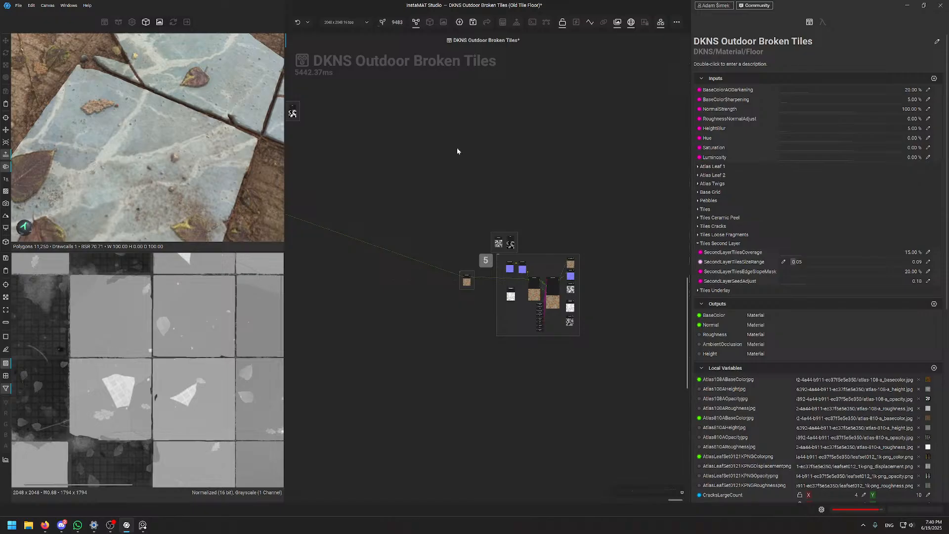
pyautogui.hotkey('ctrl', 's')
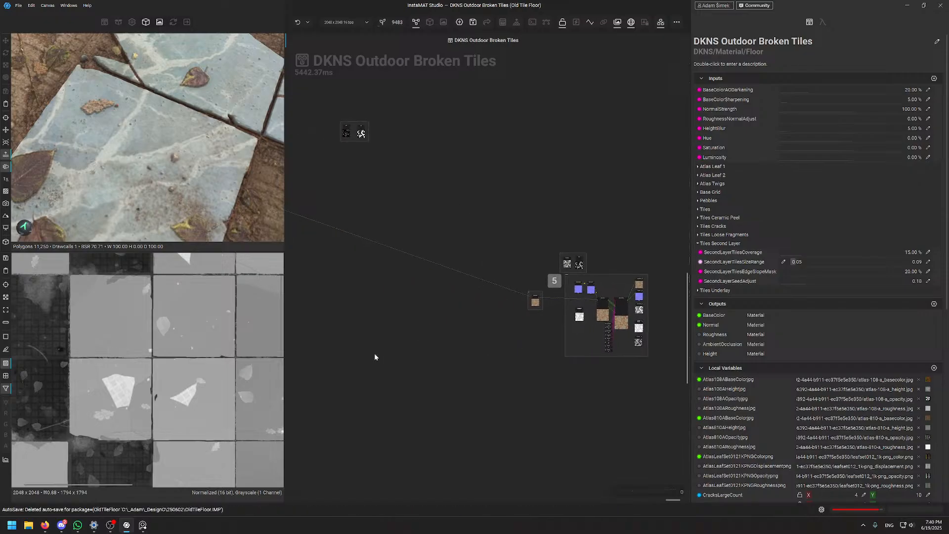
# Trace the graph back from the final output section toward its earlier groups
pyautogui.moveTo(565, 368); pyautogui.dragTo(665, 382, button='middle')
pyautogui.moveTo(306, 356); pyautogui.dragTo(672, 383, button='middle')
pyautogui.moveTo(322, 349); pyautogui.dragTo(652, 388, button='middle')
pyautogui.moveTo(331, 346)
pyautogui.mouseDown(button='middle')
pyautogui.moveTo(379, 361)
pyautogui.moveTo(592, 342)
pyautogui.moveTo(553, 345)
pyautogui.moveTo(489, 308)
pyautogui.moveTo(618, 309)
pyautogui.mouseUp(button='middle')
pyautogui.moveTo(355, 353); pyautogui.dragTo(637, 342, button='middle')
pyautogui.moveTo(316, 346); pyautogui.dragTo(551, 337, button='middle')
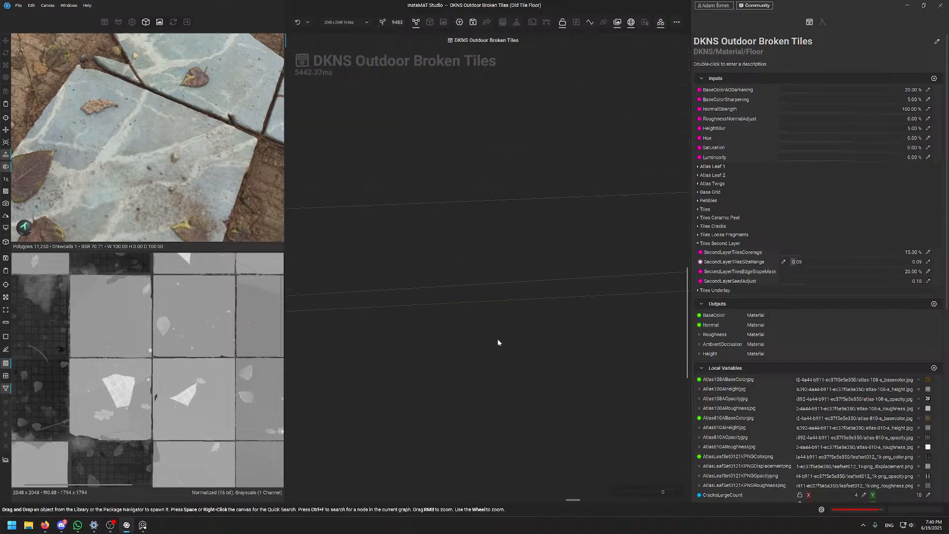